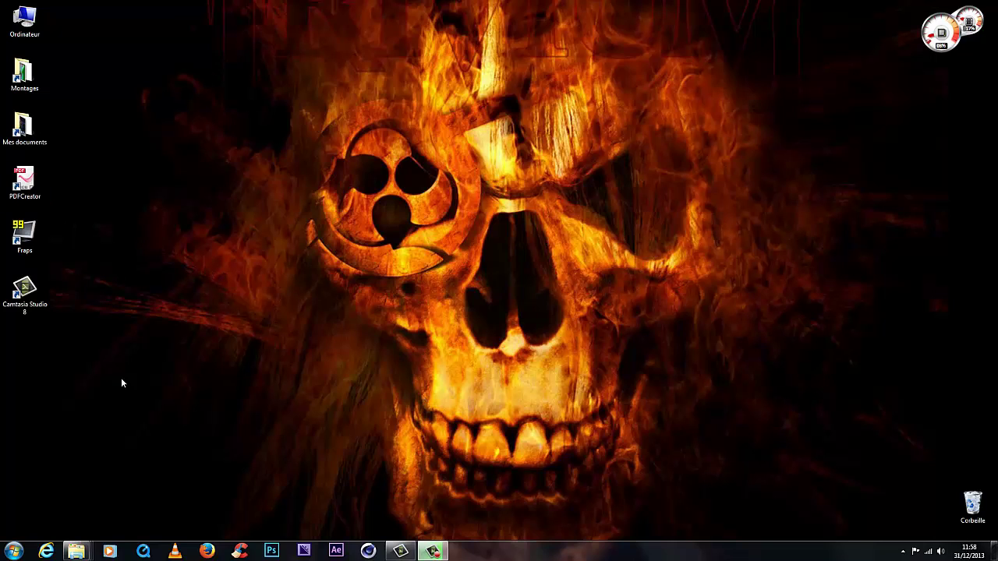
Step: Open the Images library in Windows Explorer, view the Combat_Knife_Menu_Icon_CoDG picture enlarged, and close the viewer
right_click(84, 551)
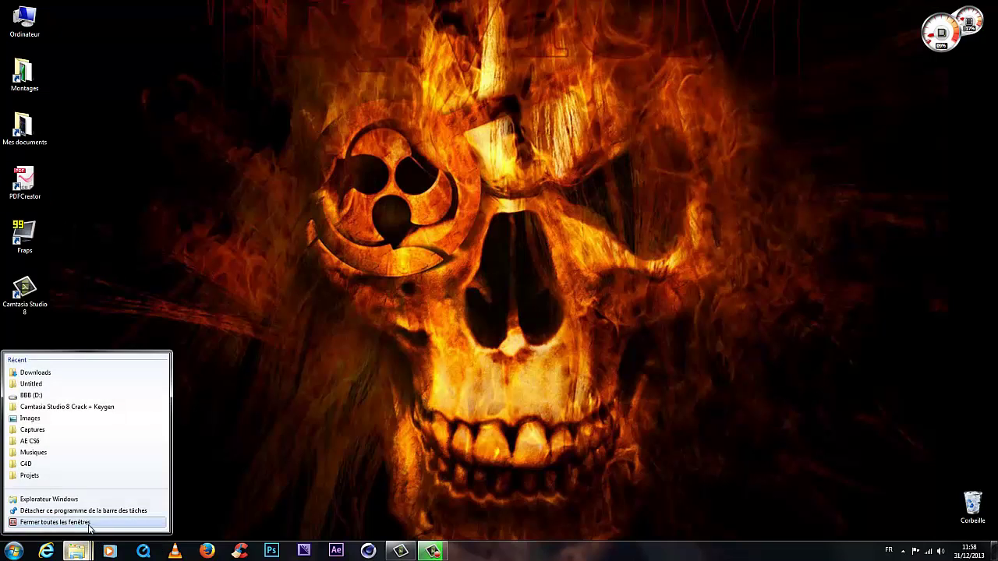
click(90, 528)
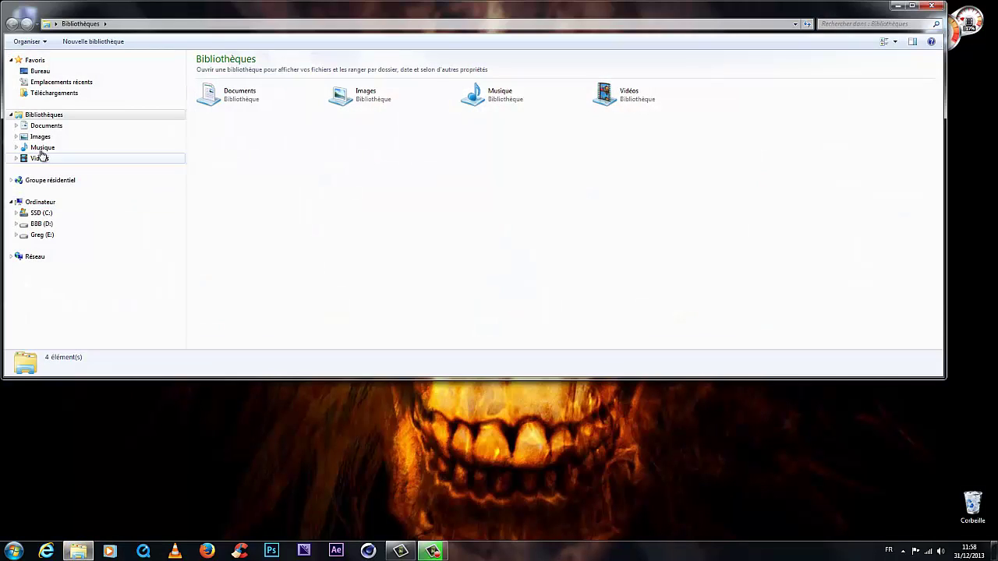
click(40, 136)
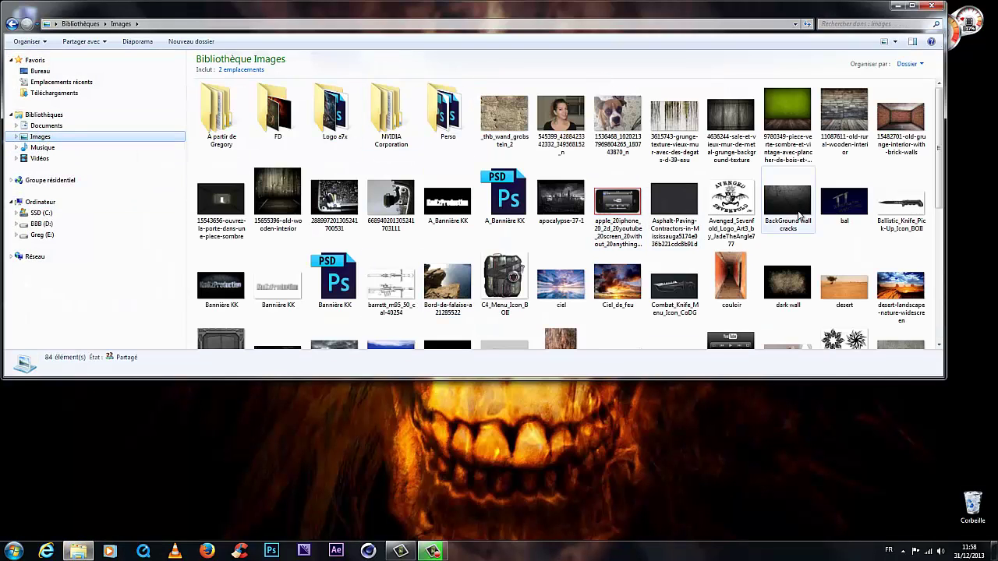
scroll(865, 200, down, 1)
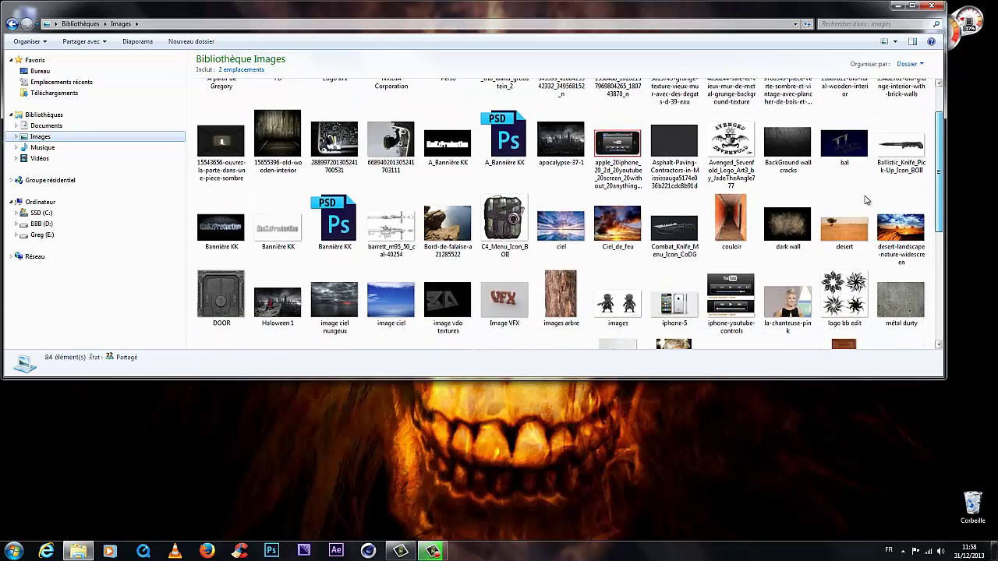
double_click(675, 229)
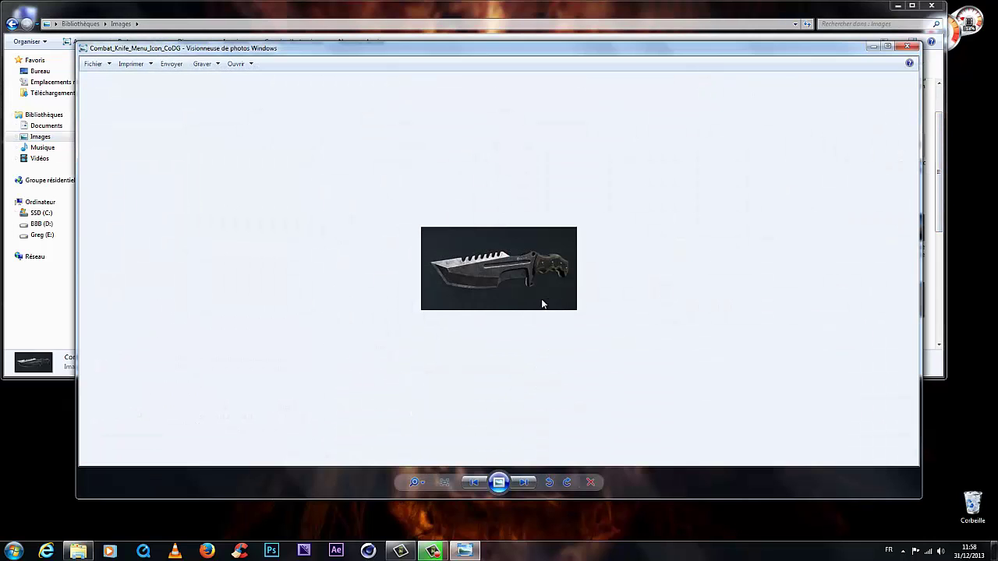
scroll(543, 304, up, 4)
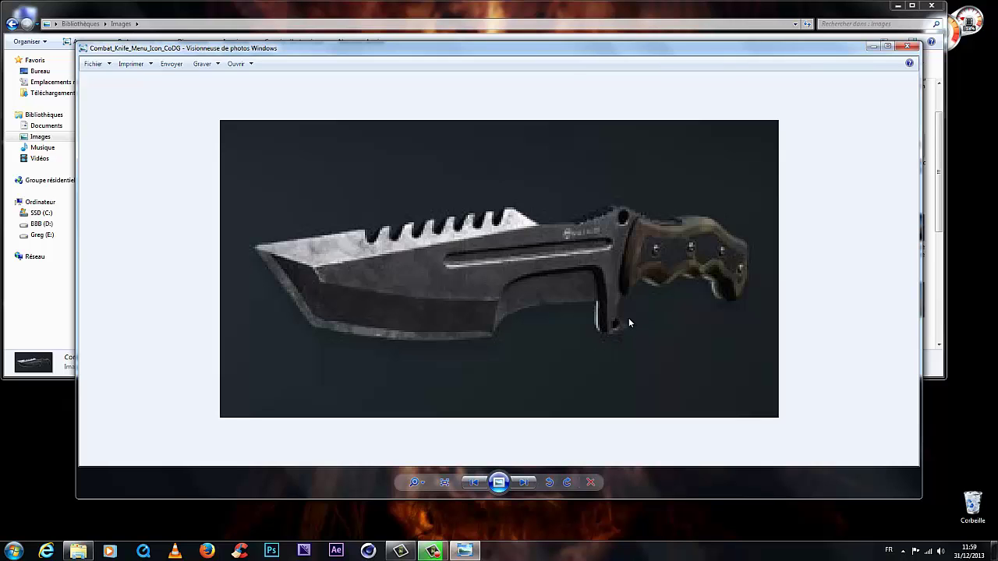
click(908, 47)
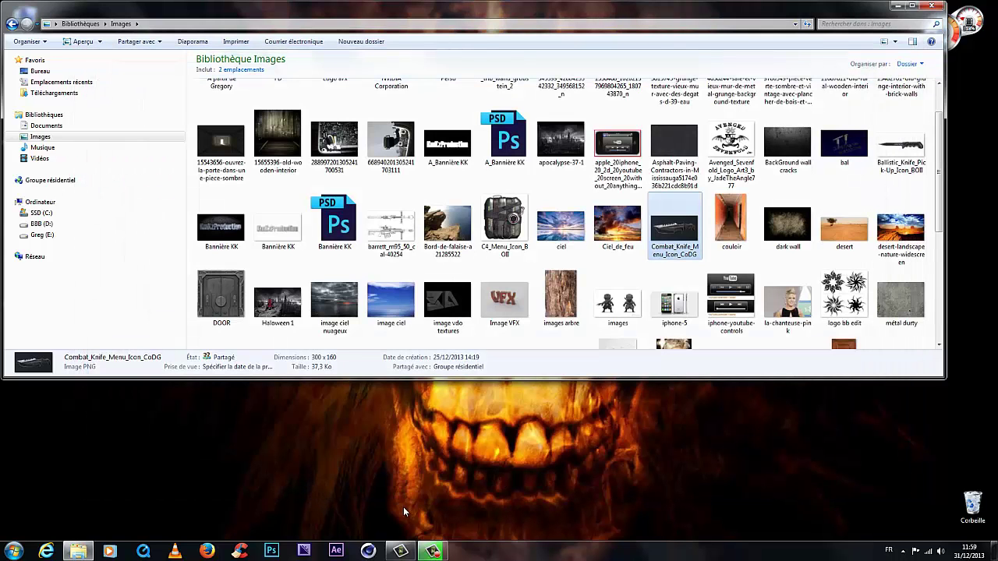
Step: Switch to Cinema 4D and enlarge the front view (Avant) of the empty scene to fill the viewport
click(362, 551)
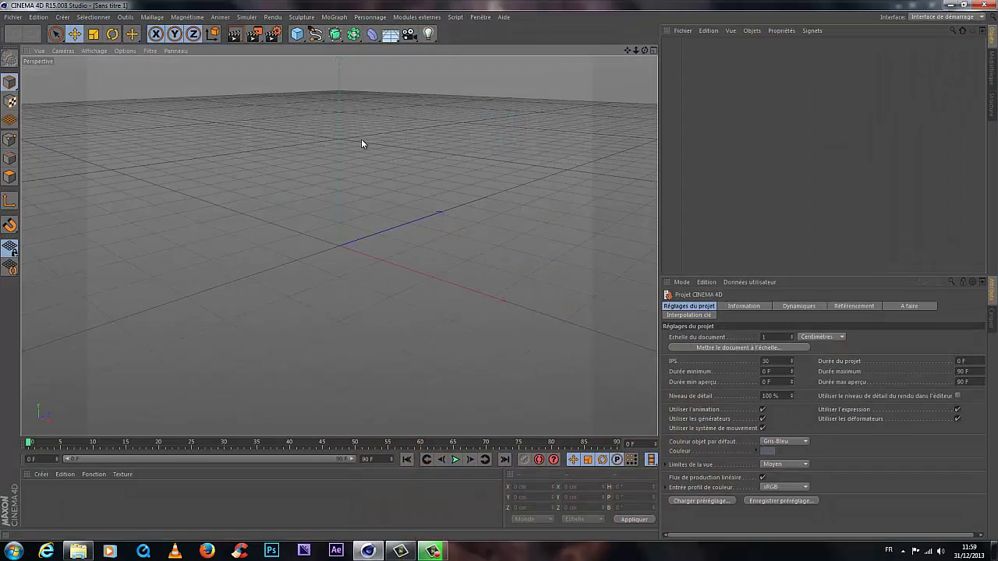
click(13, 16)
click(272, 108)
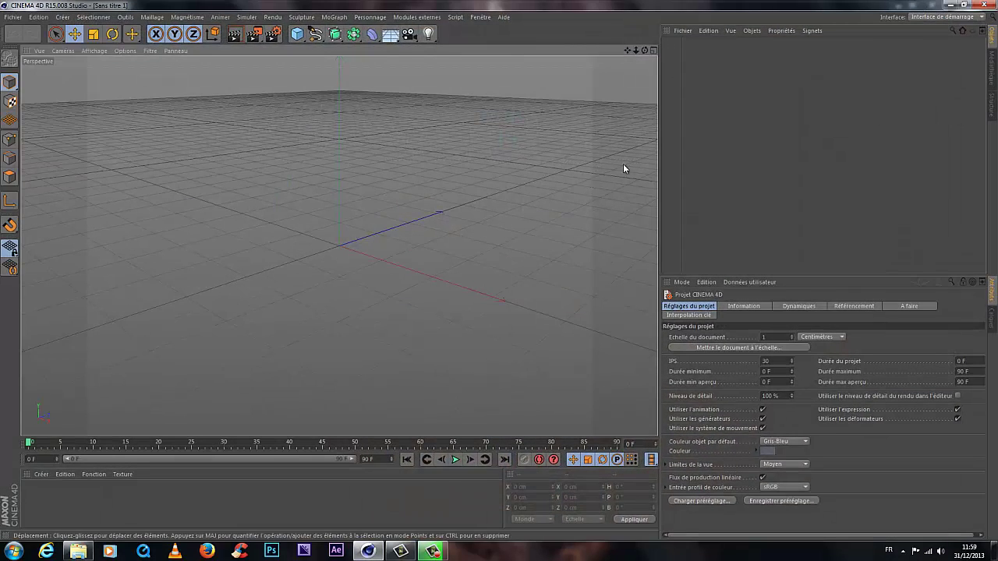
key(F5)
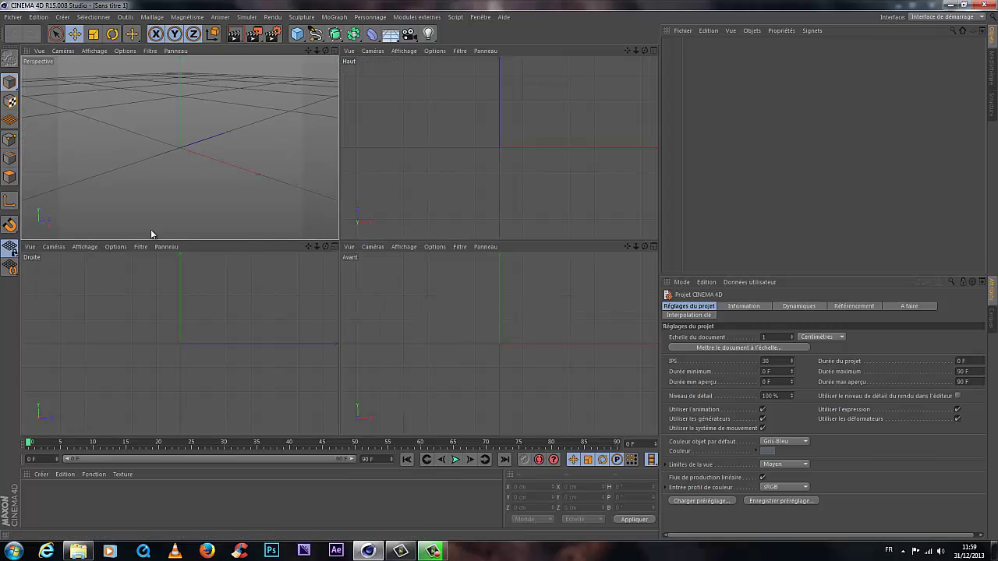
click(652, 246)
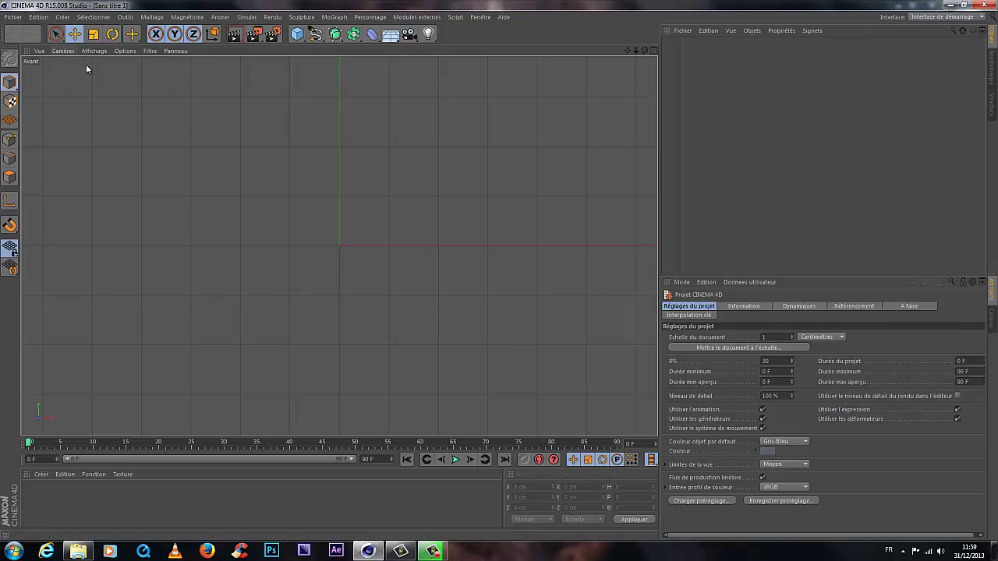
Step: Load Combat_Knife_Menu_Icon_CoDG from the Images library as the background image of the front view
click(124, 51)
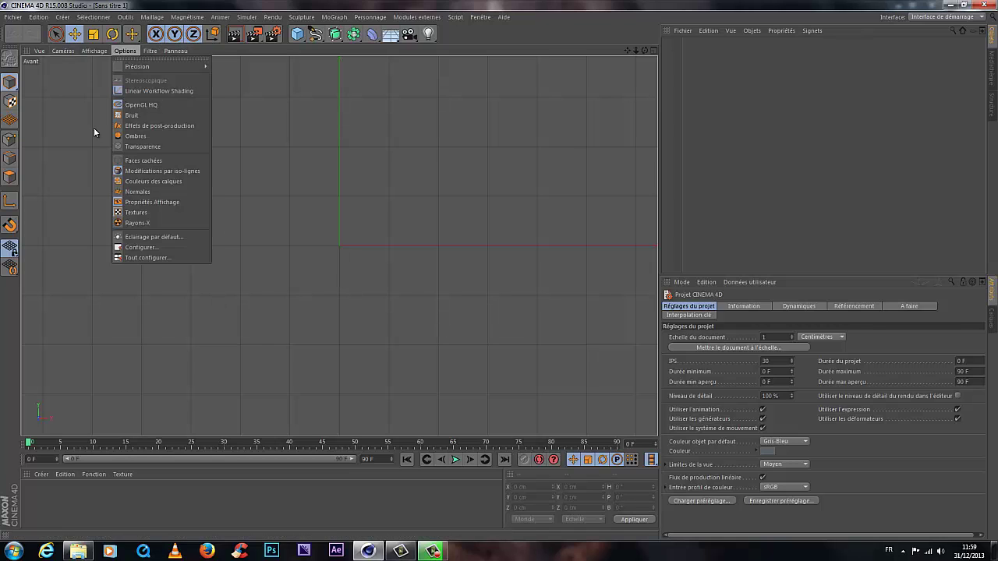
click(141, 247)
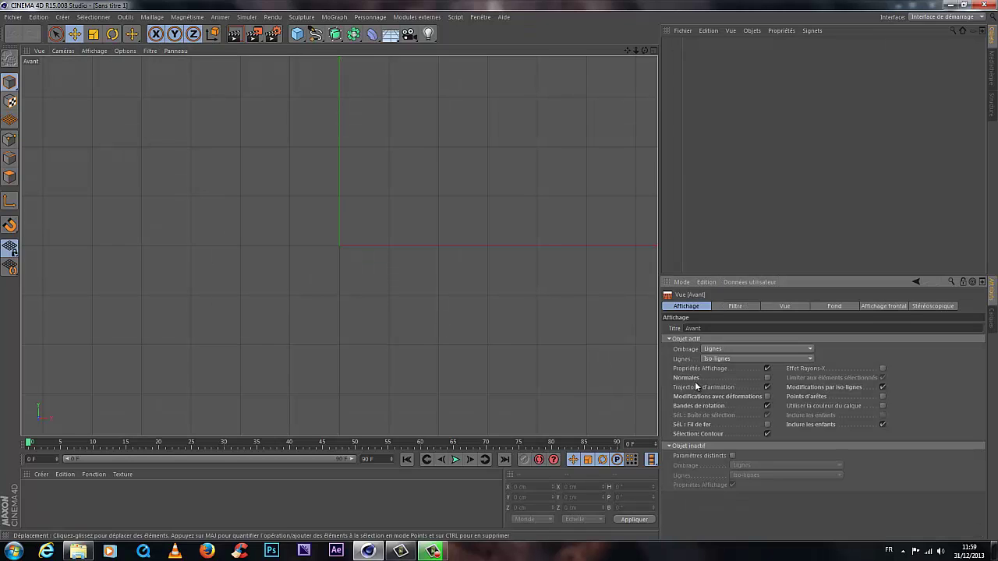
click(832, 307)
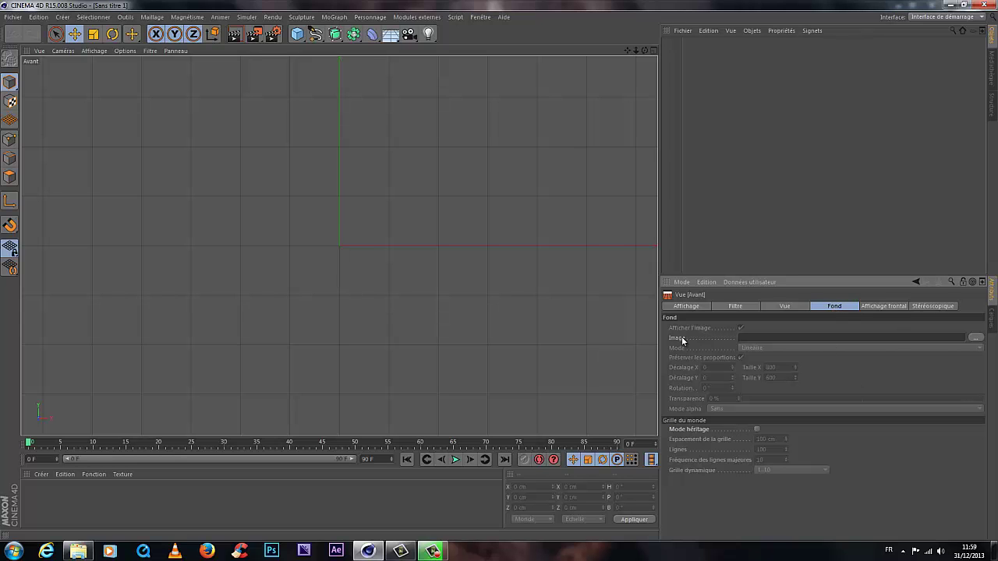
click(975, 339)
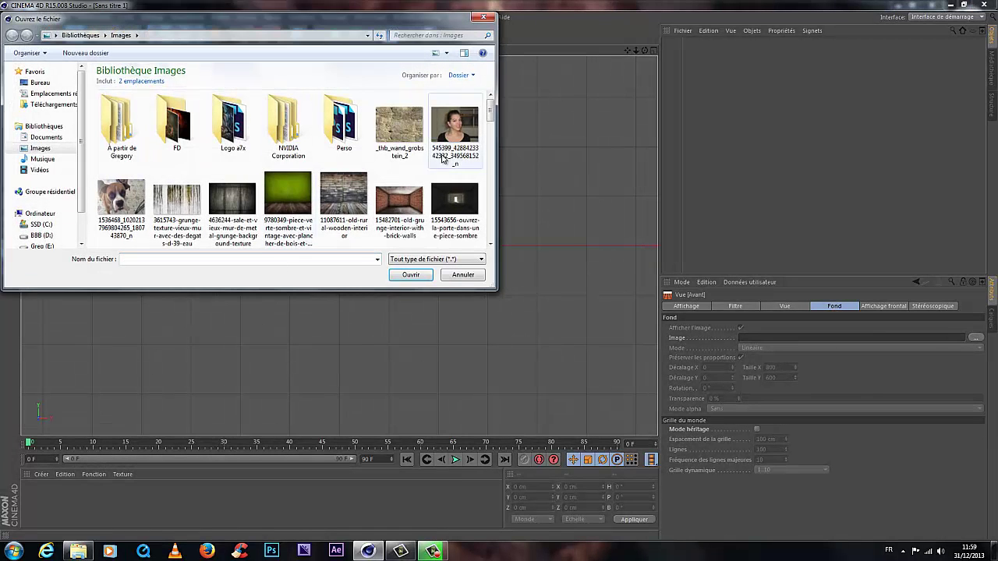
drag(491, 113, 489, 158)
click(454, 140)
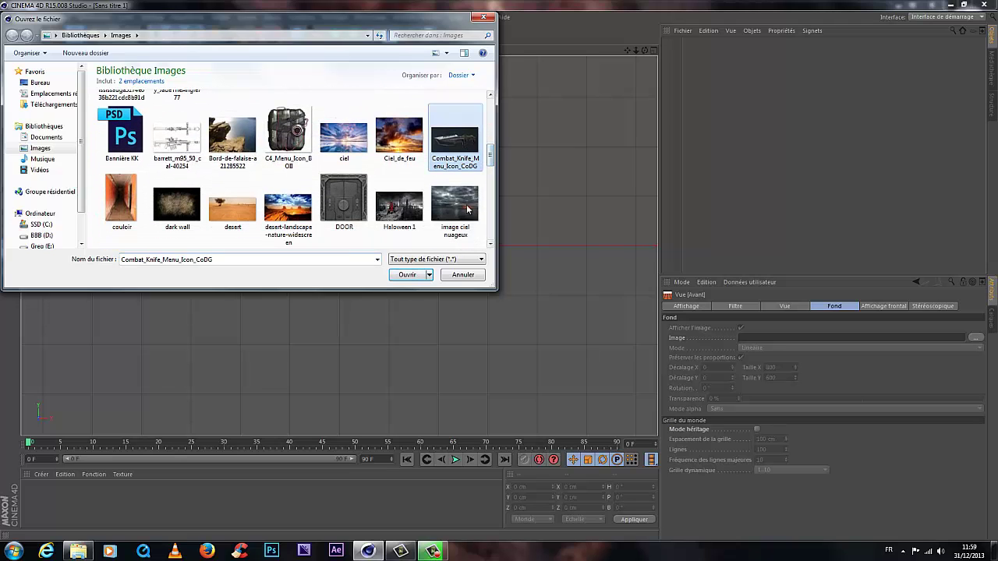
click(410, 275)
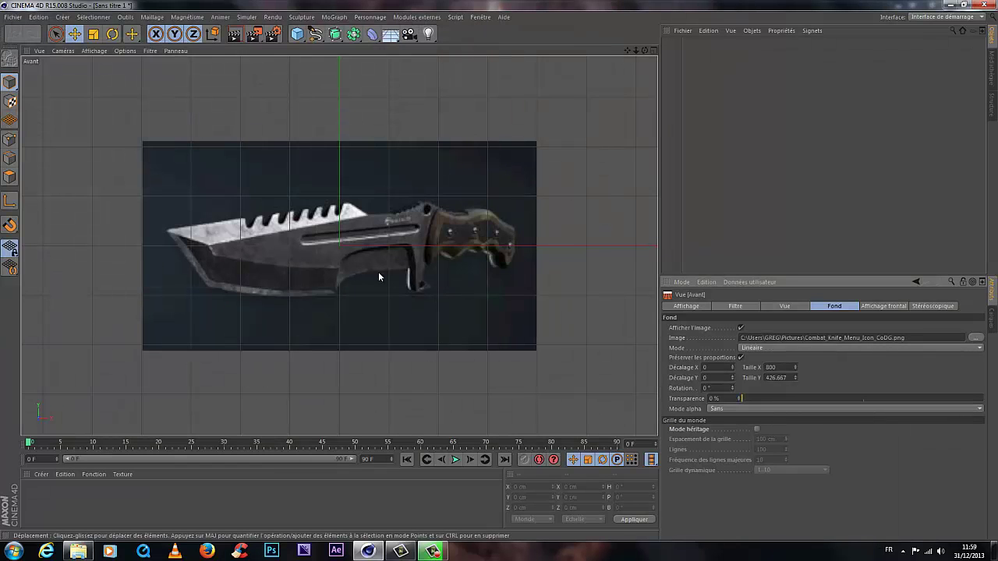
click(653, 51)
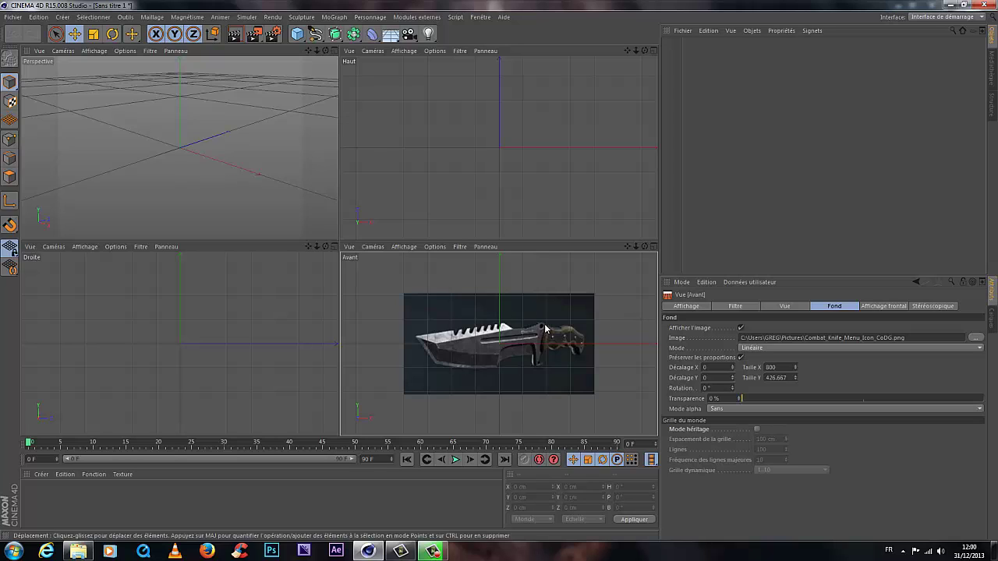
click(653, 246)
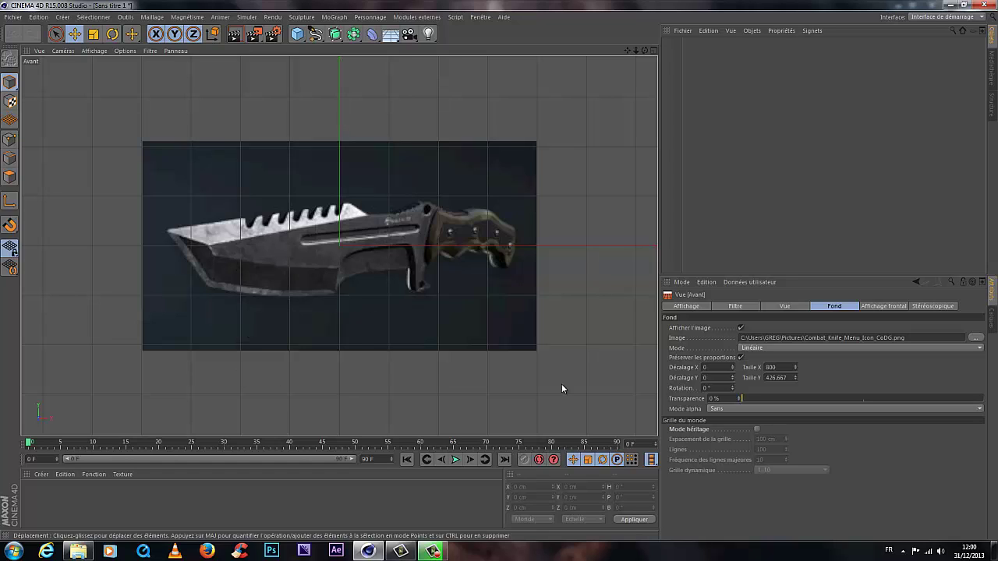
click(318, 35)
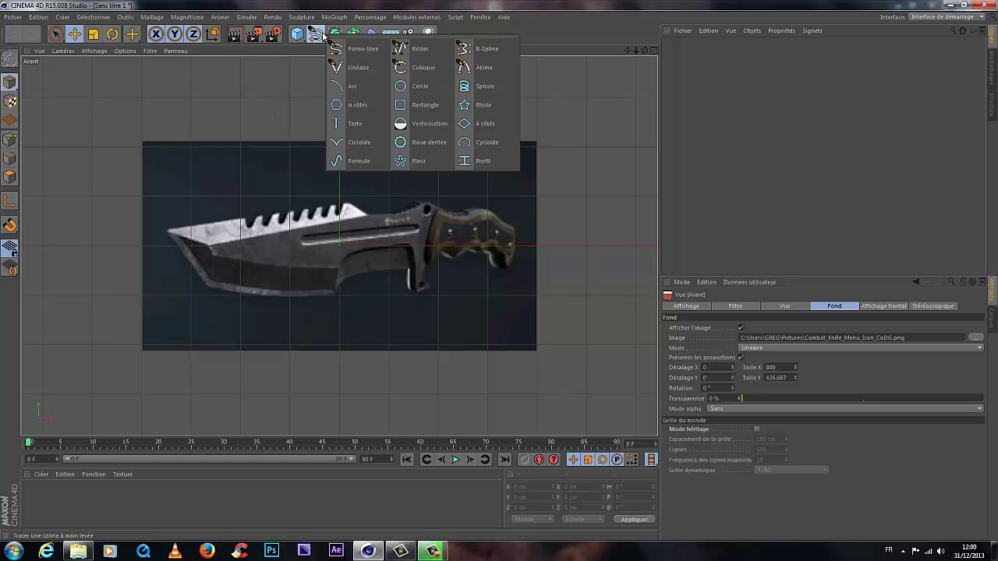
click(419, 50)
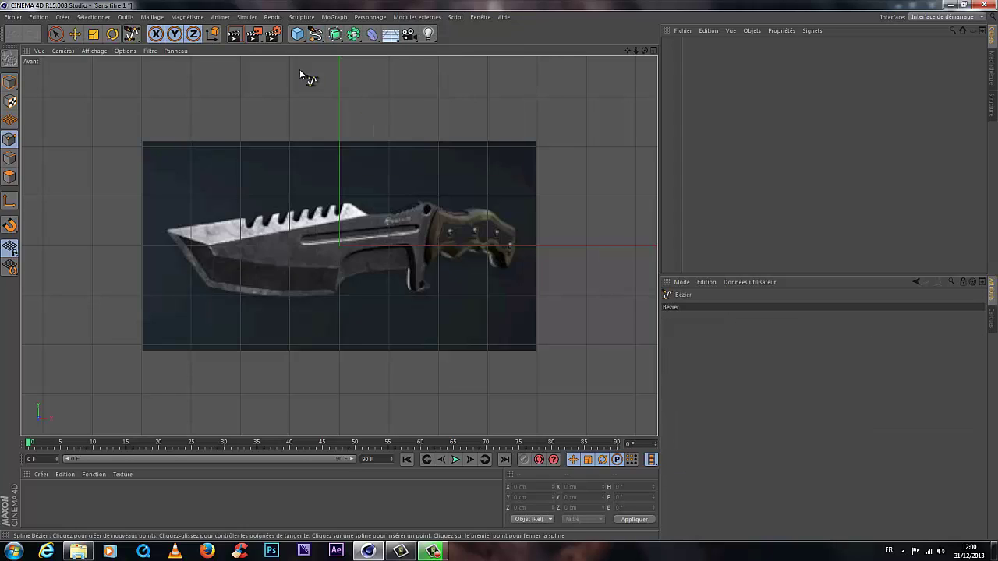
click(352, 35)
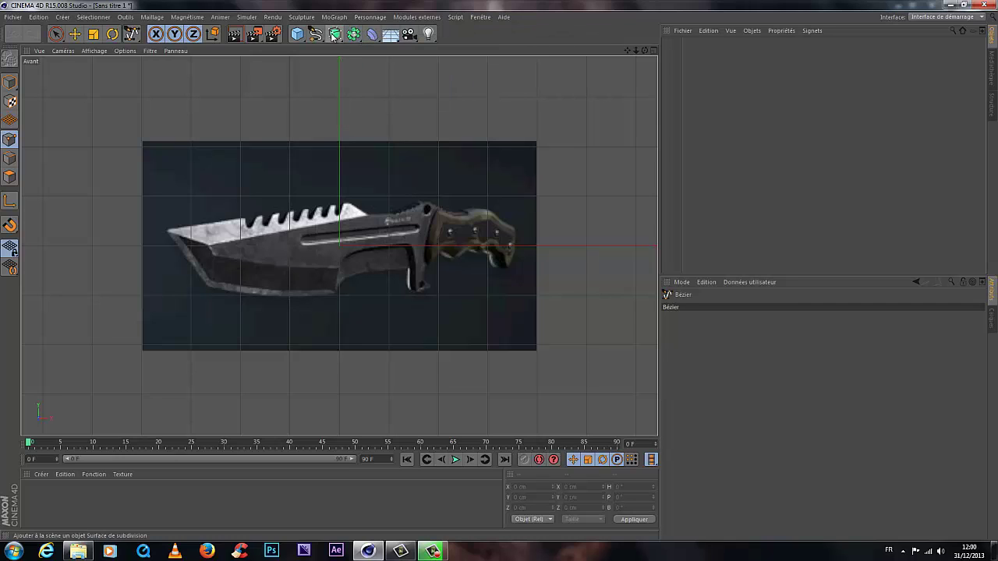
click(334, 35)
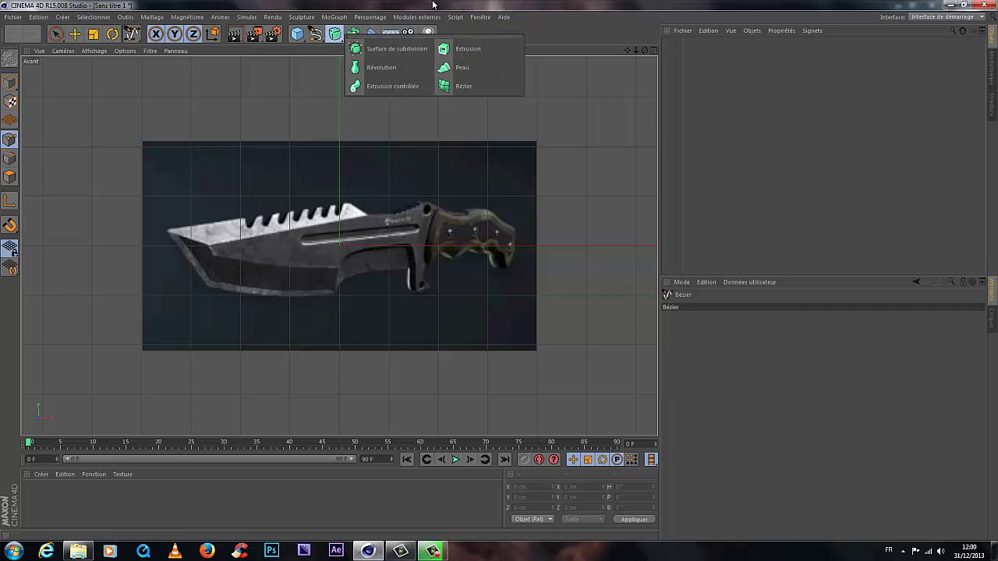
click(353, 34)
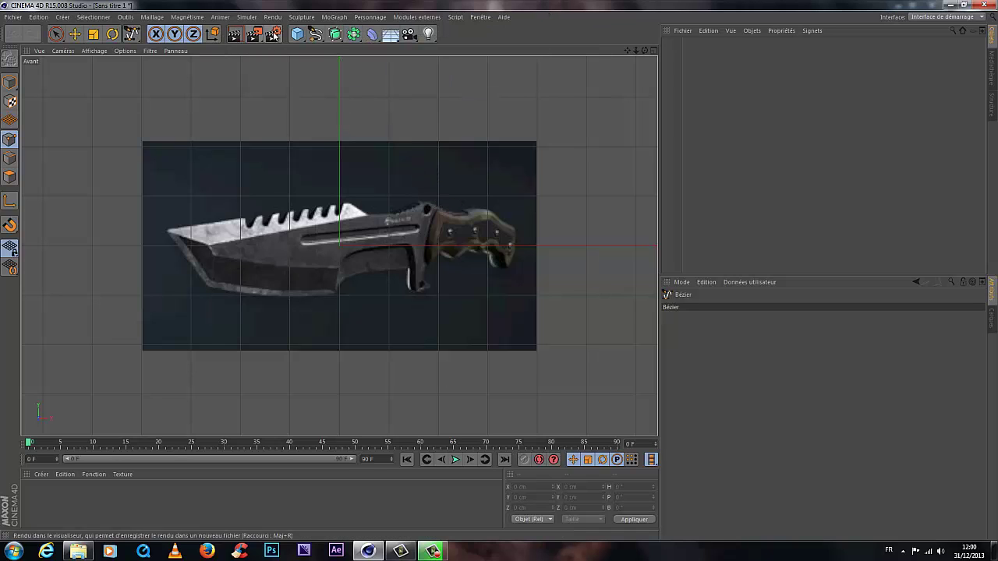
Step: Trace the upper edge of the knife's handle with a Bézier spline, from the guard to the upper corner of the butt
click(316, 35)
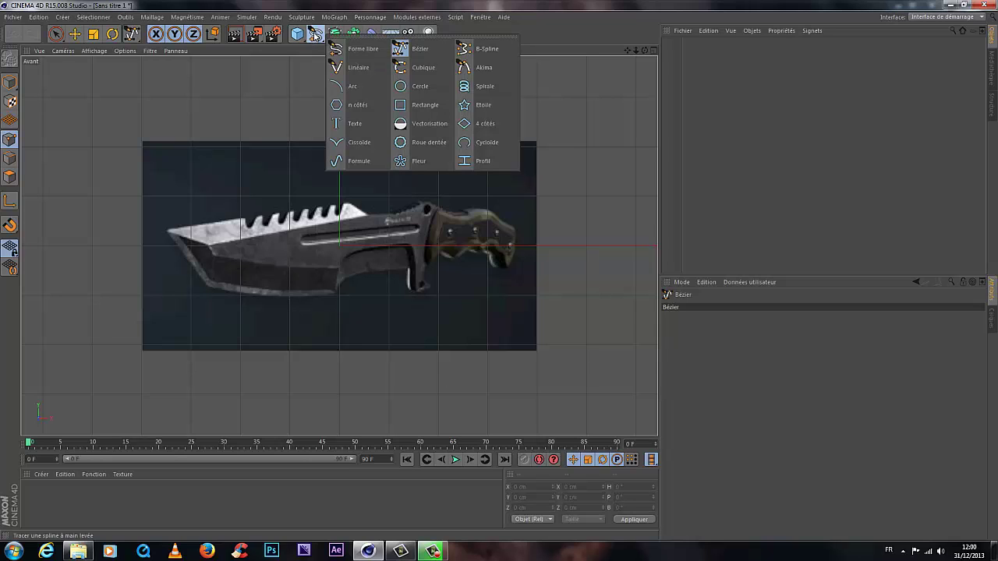
click(406, 50)
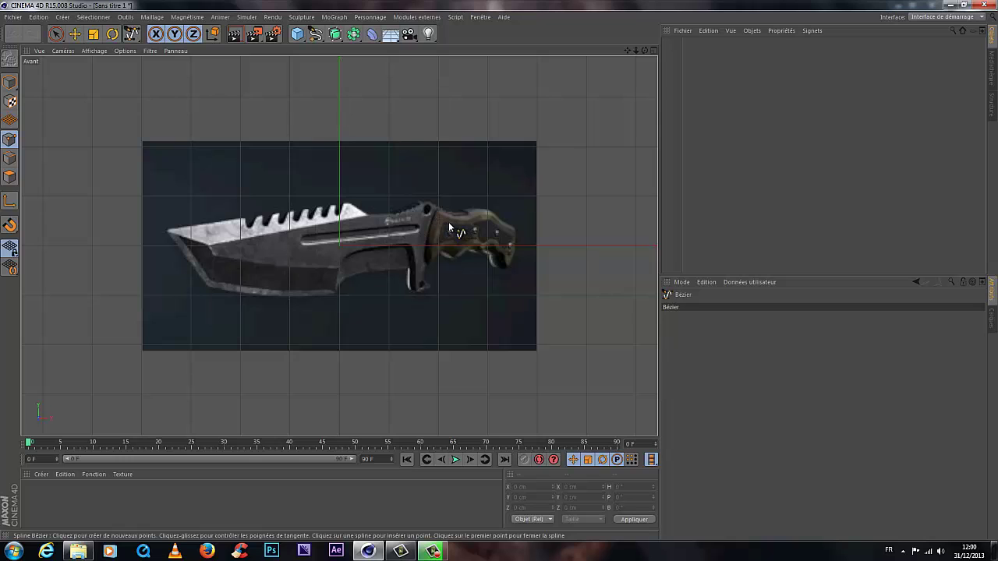
scroll(457, 226, up, 5)
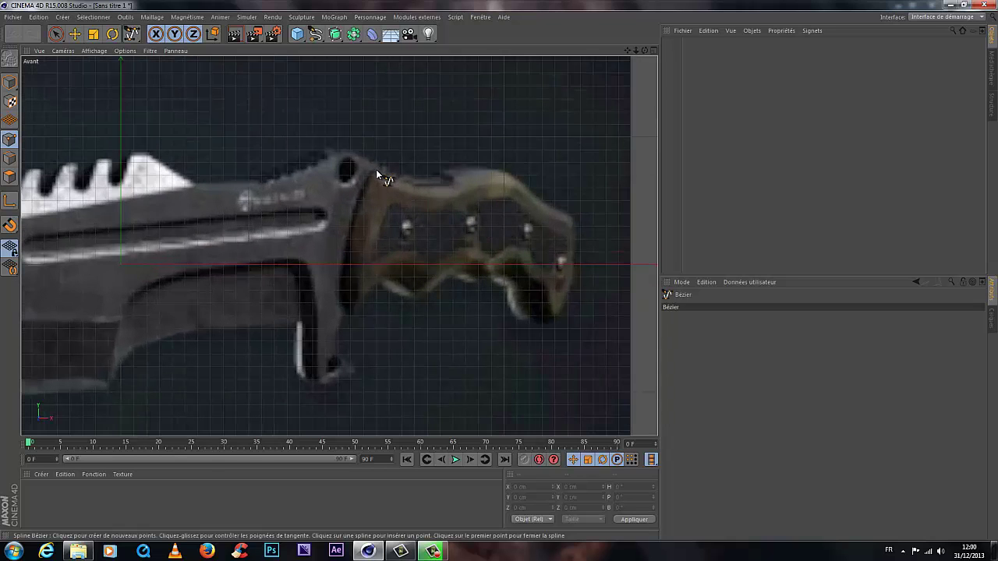
click(376, 169)
click(429, 185)
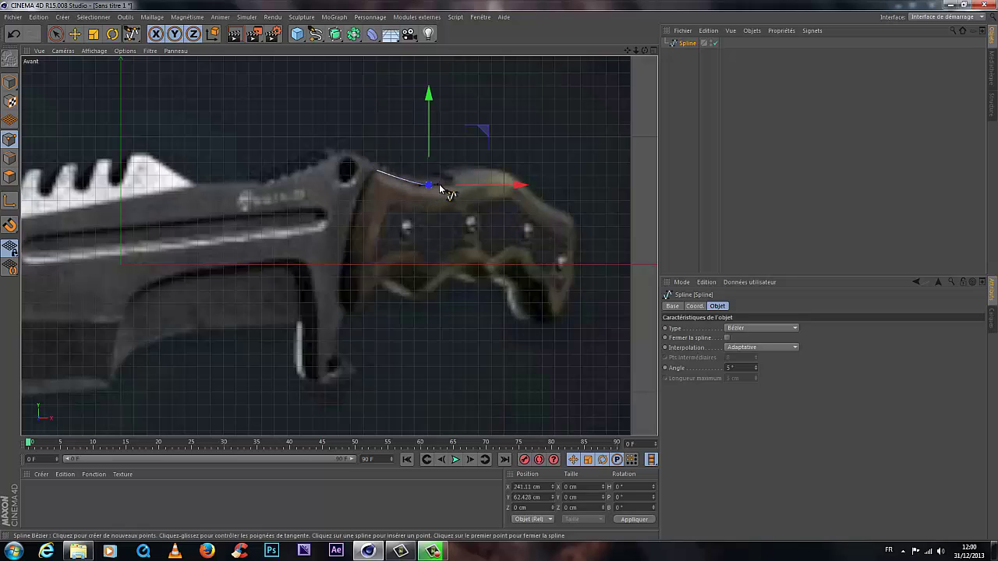
drag(442, 189, 446, 188)
click(480, 170)
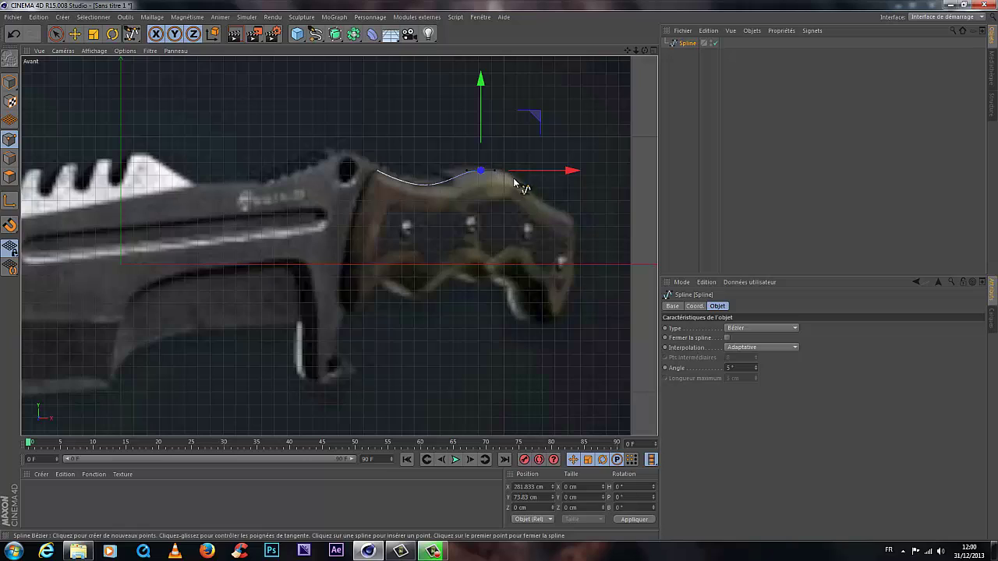
drag(514, 178, 525, 185)
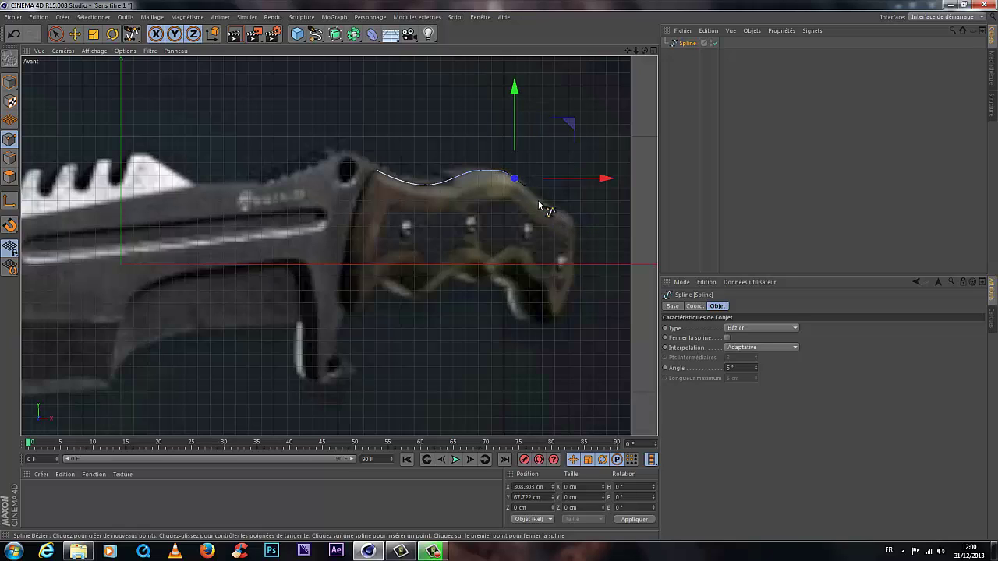
click(543, 200)
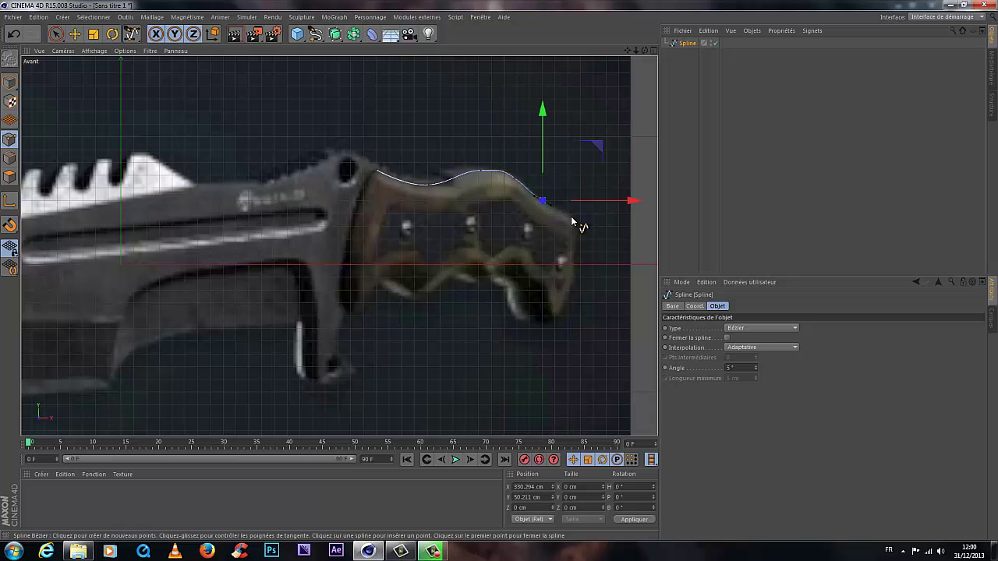
click(571, 216)
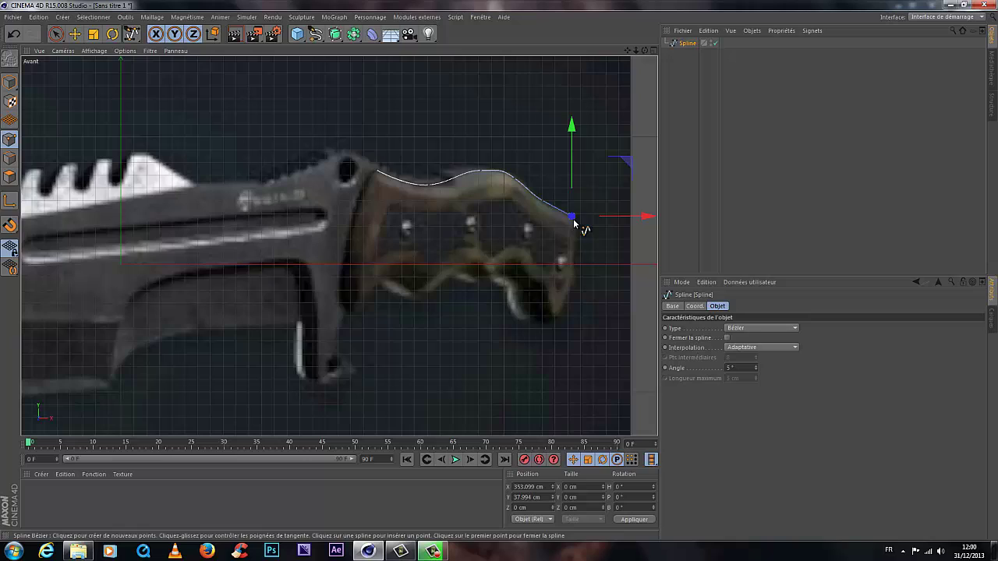
Step: Continue the Bézier spline down the handle's butt, around its lower tip and up the inner side of the hook
click(573, 272)
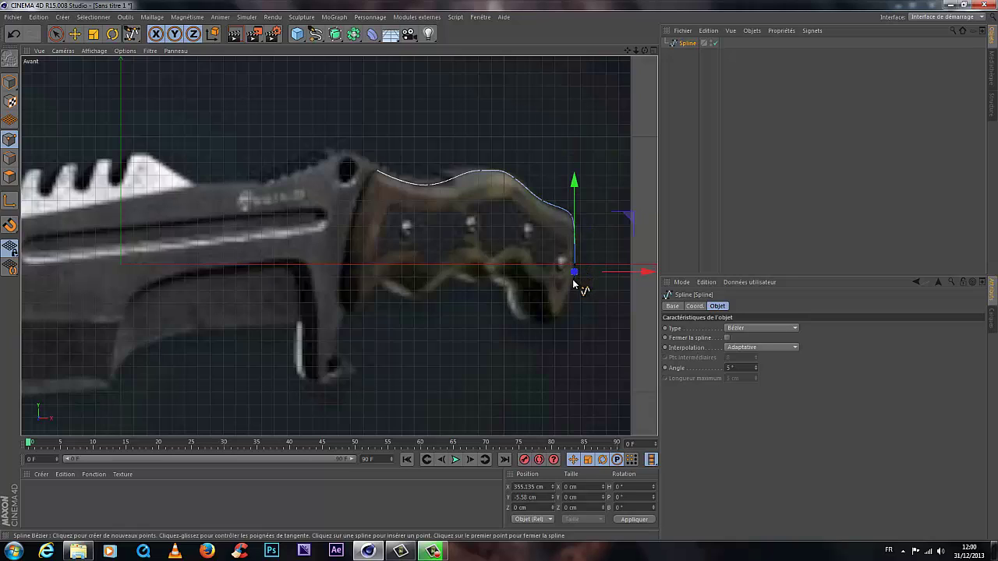
click(556, 315)
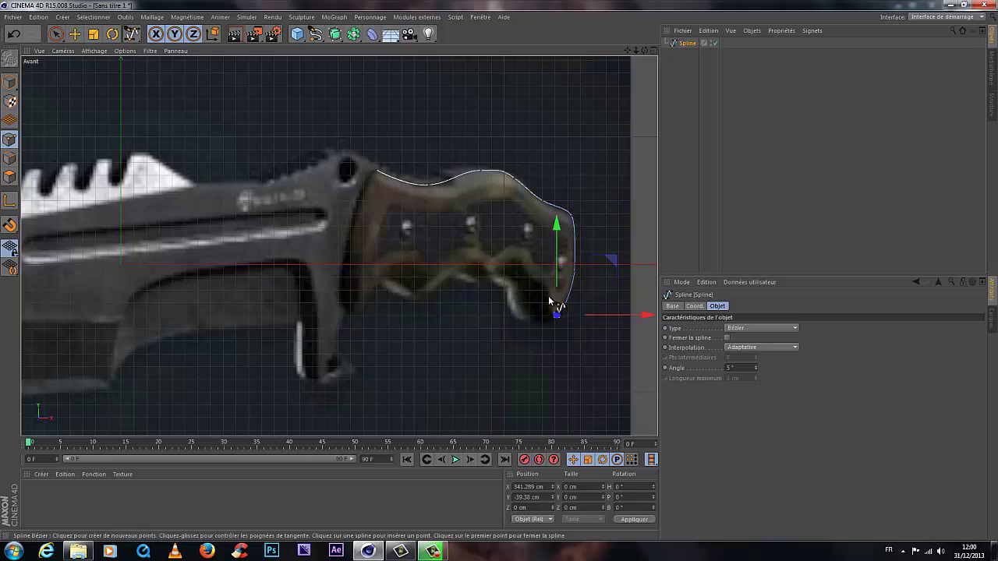
click(548, 296)
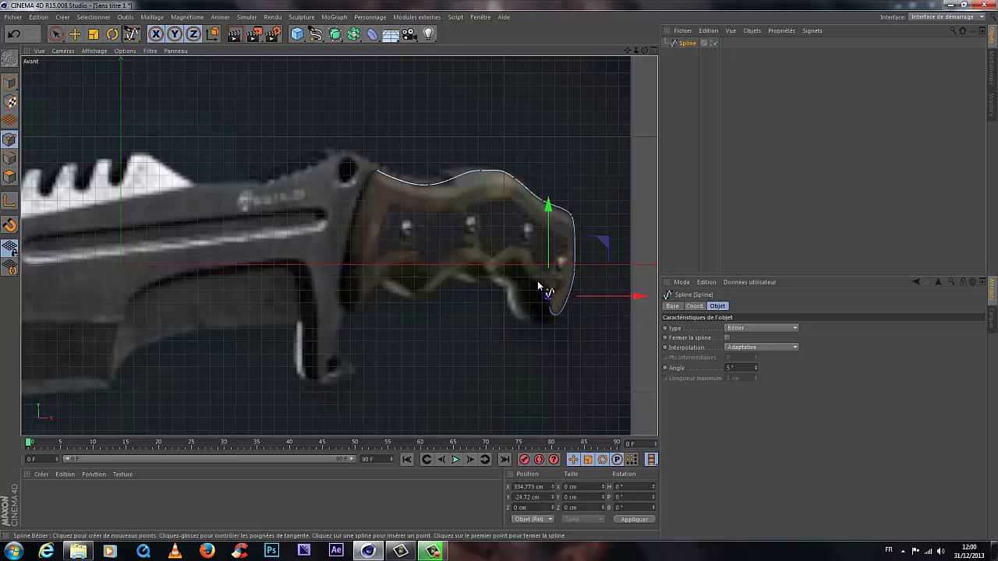
click(537, 281)
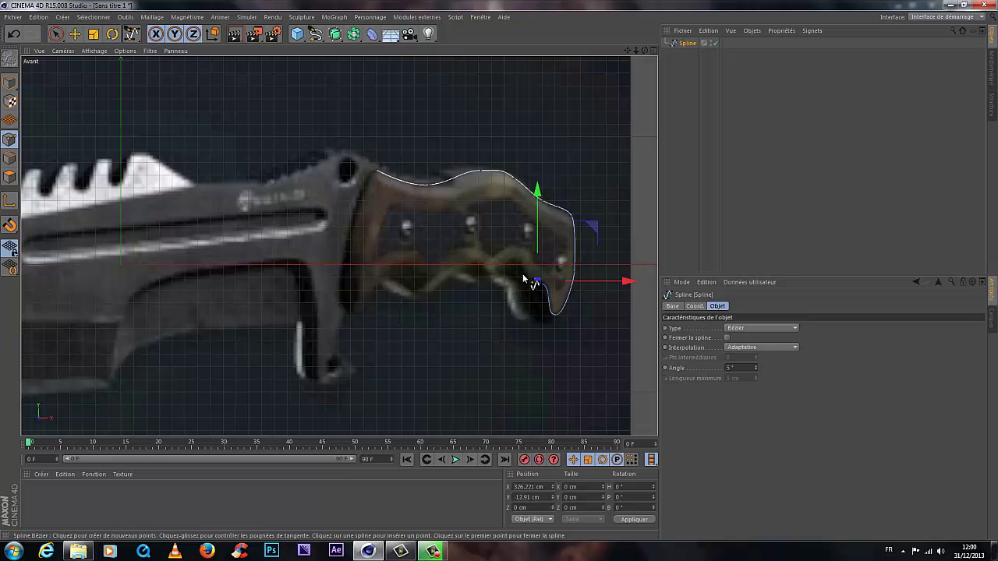
click(523, 265)
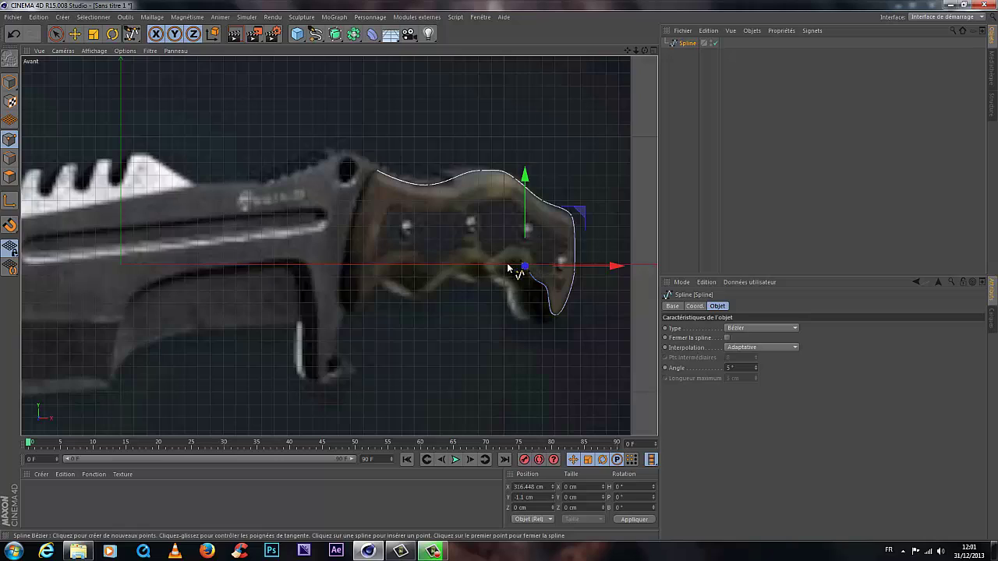
Step: Trace the wavy finger grooves along the handle's underside toward the guard, raising the spline point in the lowest bulge slightly
click(507, 267)
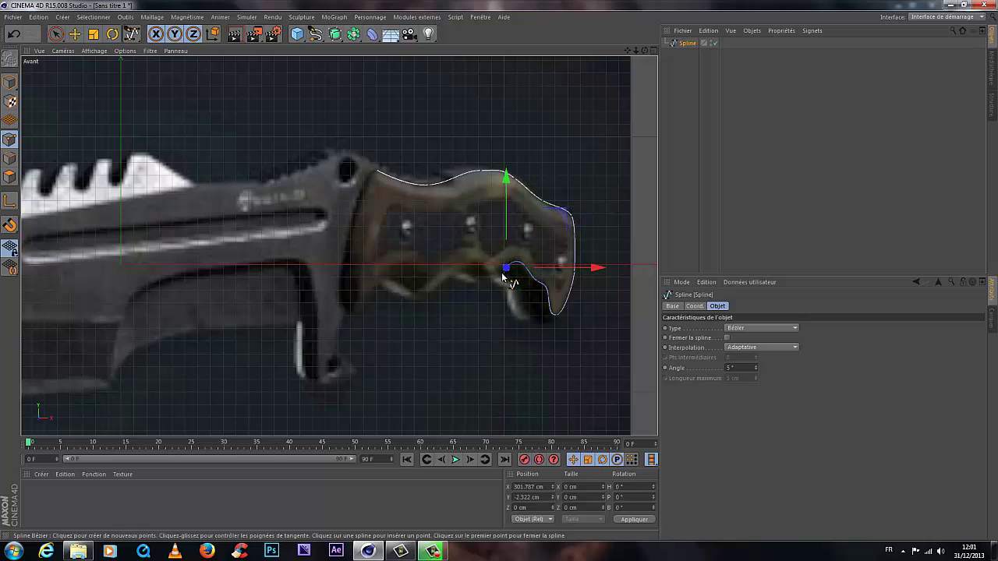
click(482, 268)
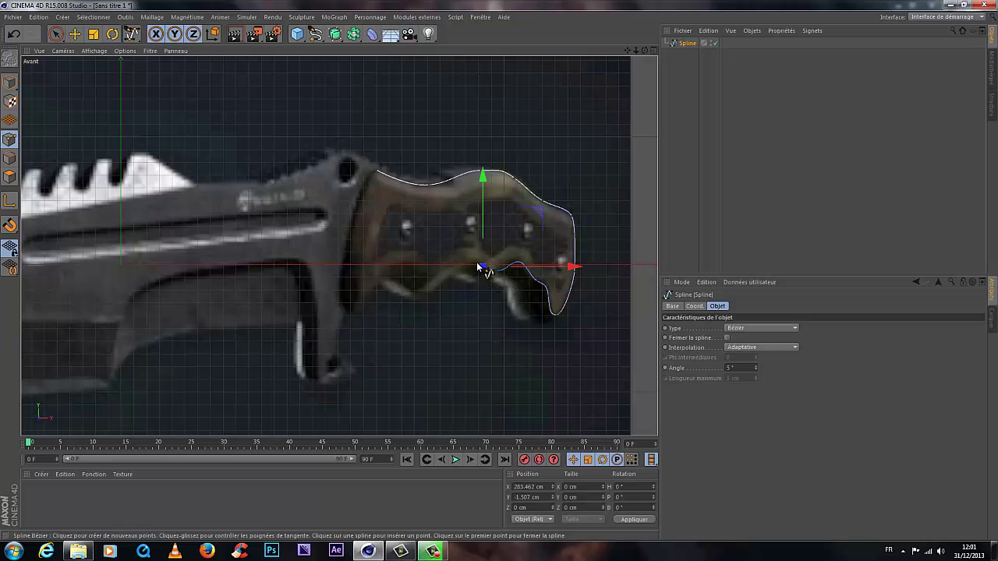
click(453, 273)
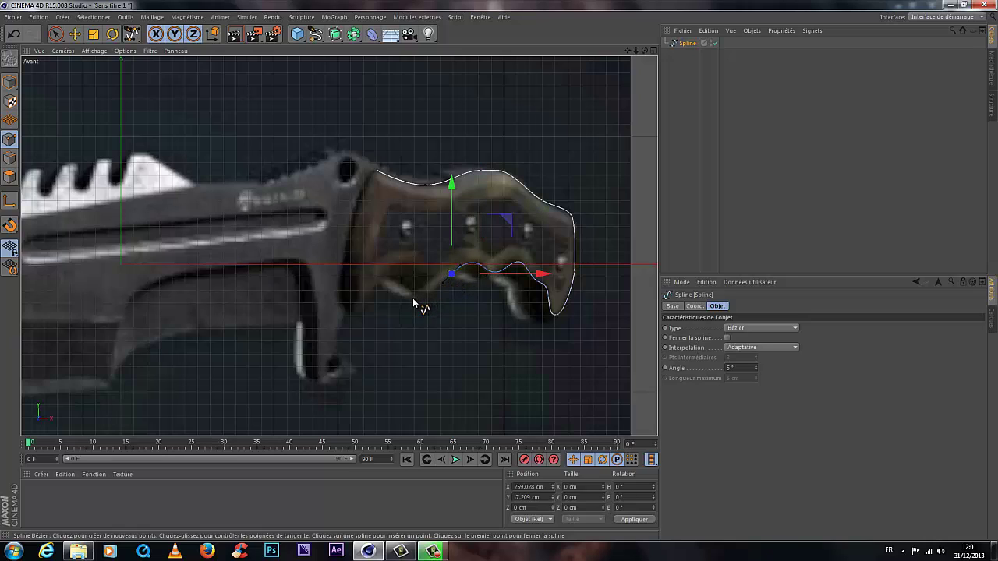
click(412, 299)
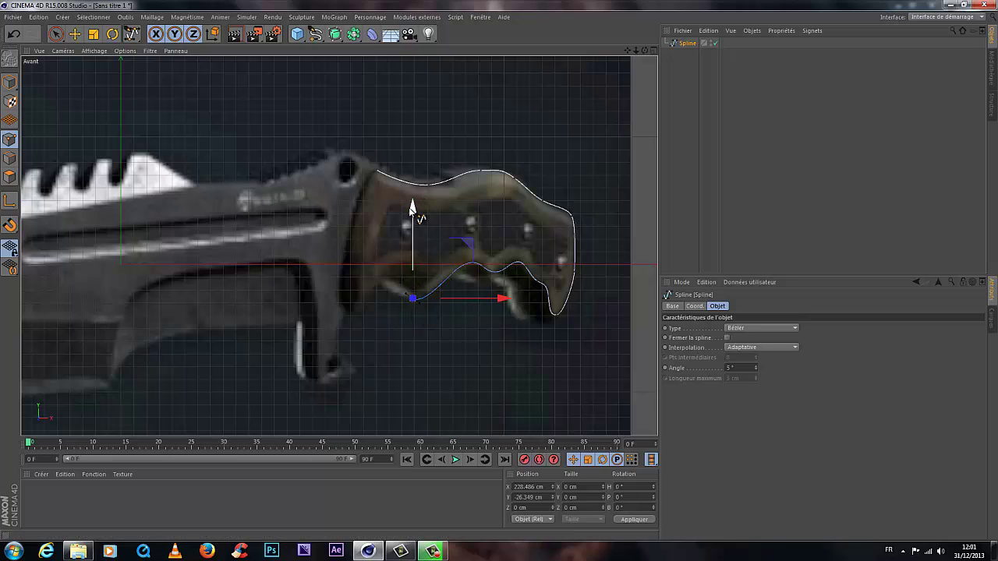
drag(410, 202, 411, 193)
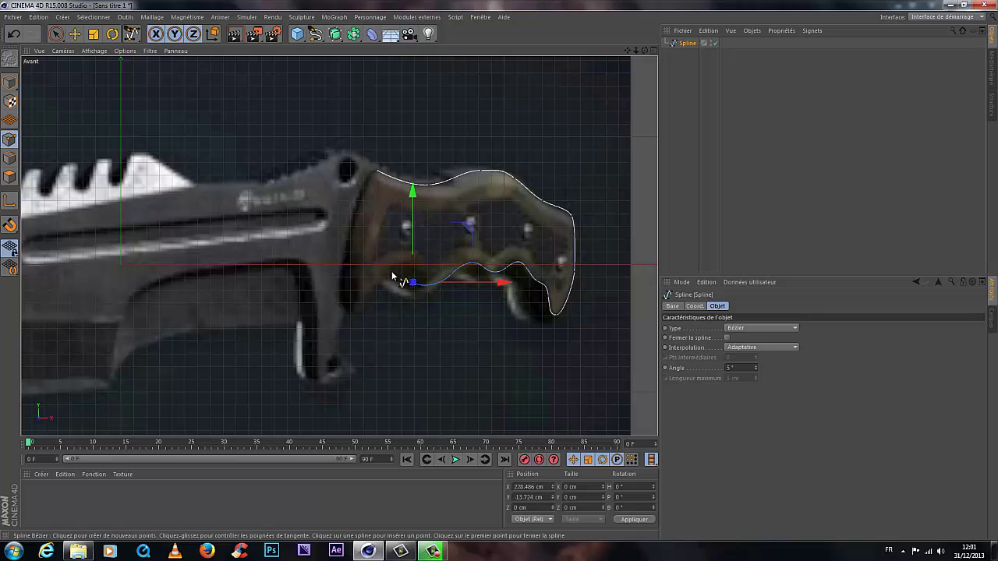
drag(392, 276, 385, 274)
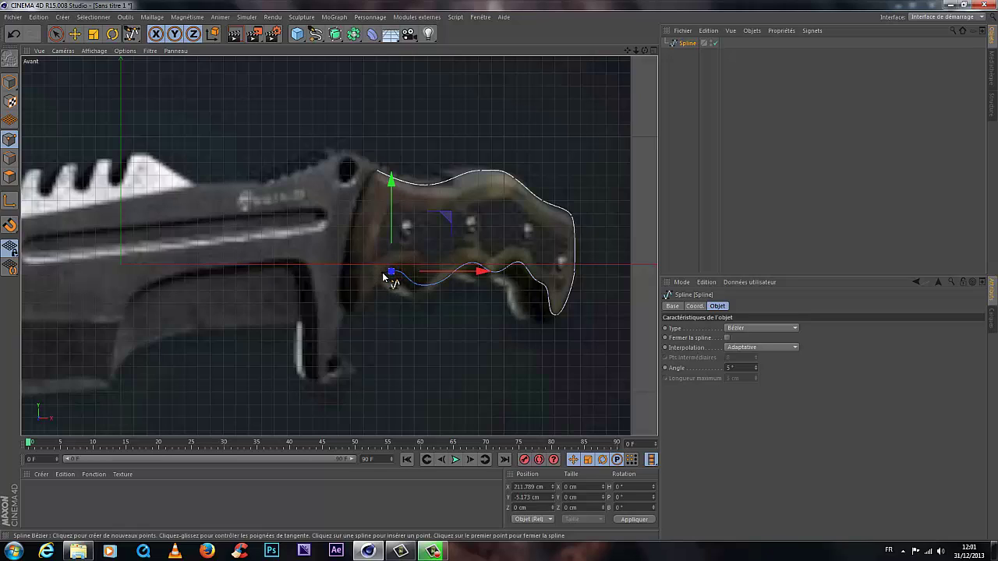
drag(389, 273, 372, 290)
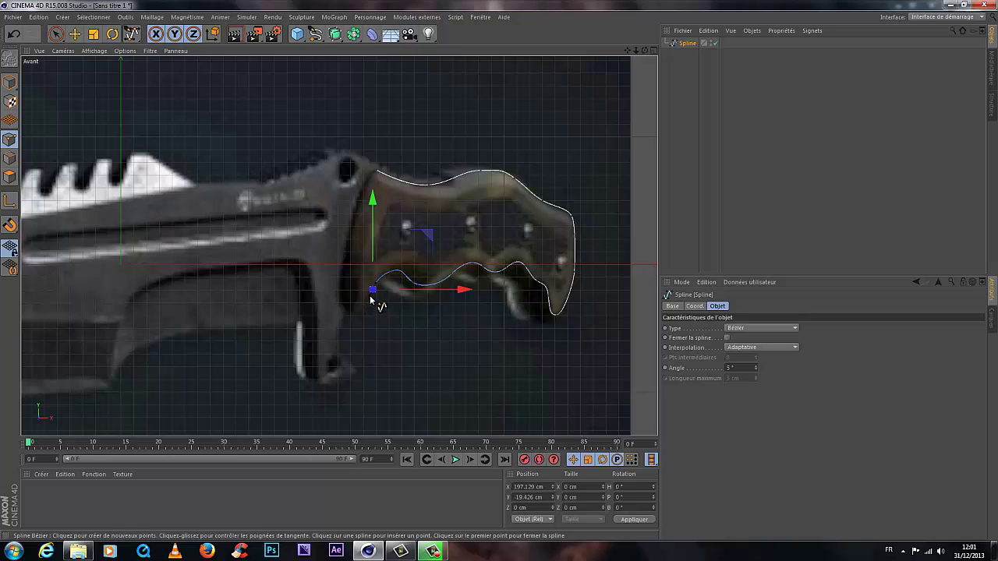
Step: Trace the handle's edge along the guard, close the spline at its starting point and nudge that point onto the upper corner
drag(357, 312, 354, 317)
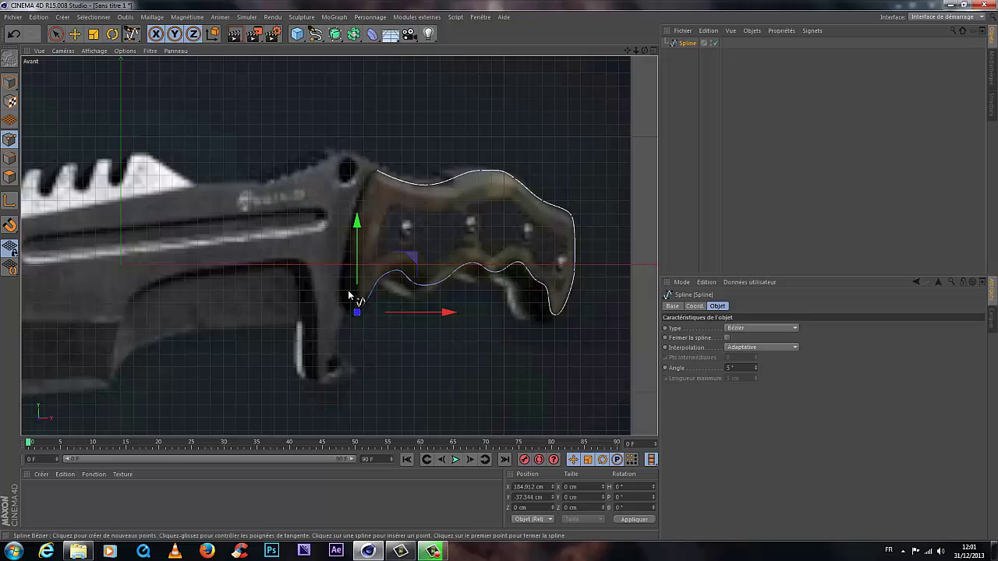
click(346, 278)
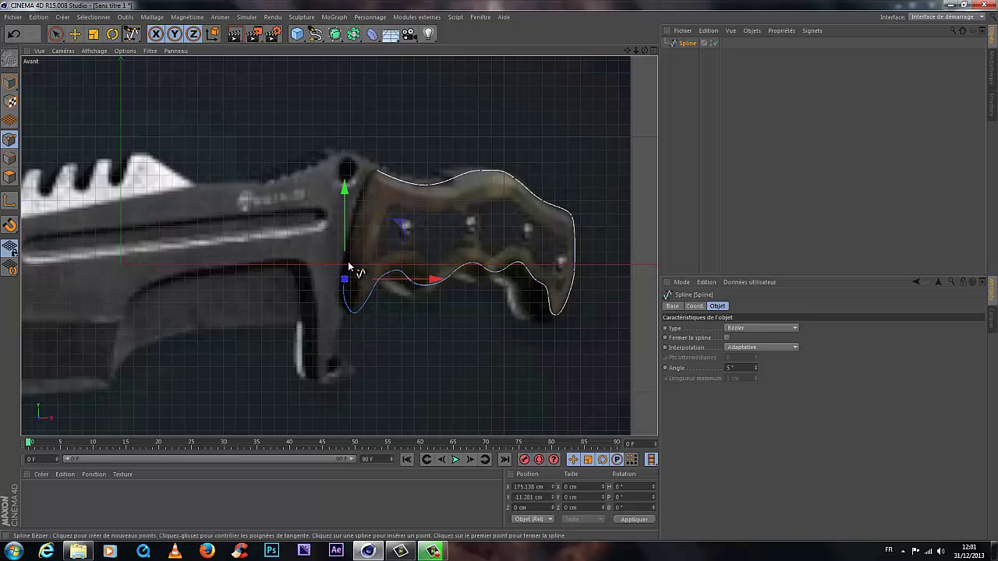
click(360, 199)
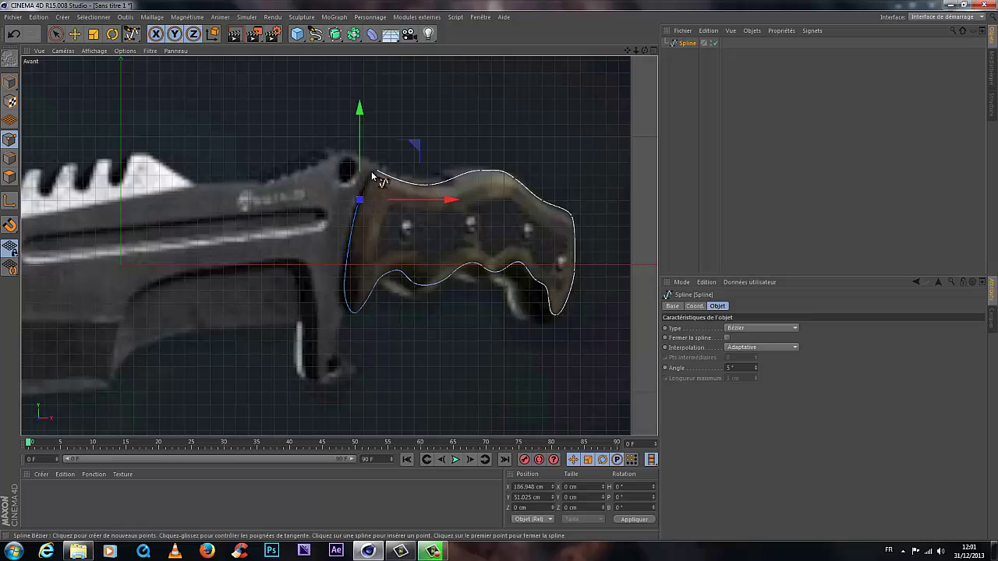
click(377, 170)
scroll(390, 187, up, 4)
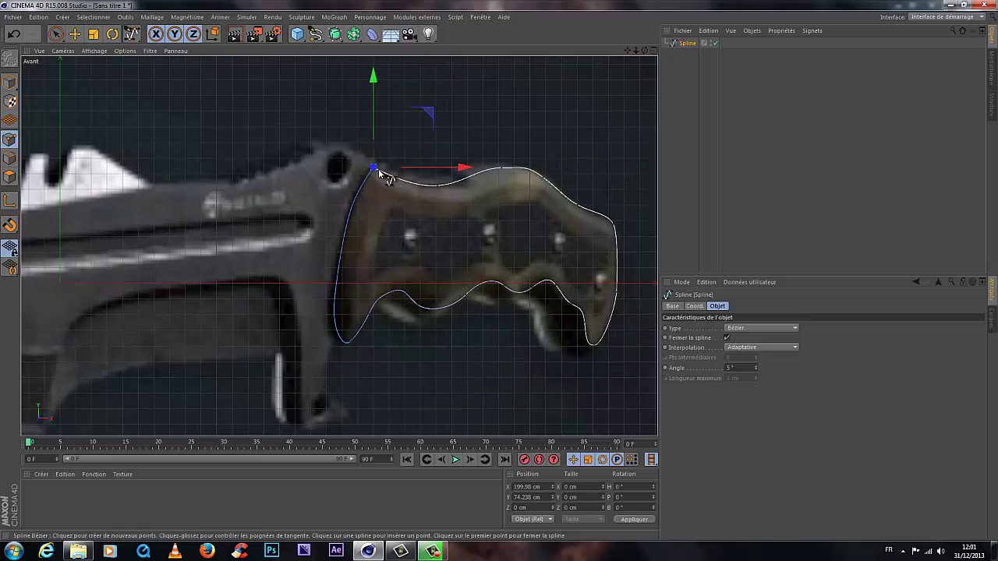
drag(377, 120, 377, 118)
drag(433, 166, 429, 166)
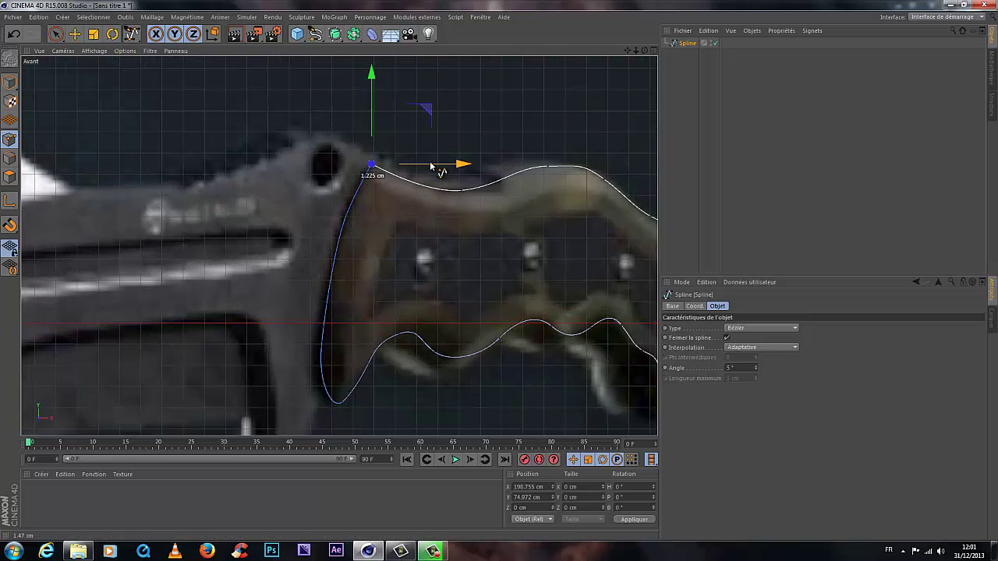
scroll(538, 167, down, 4)
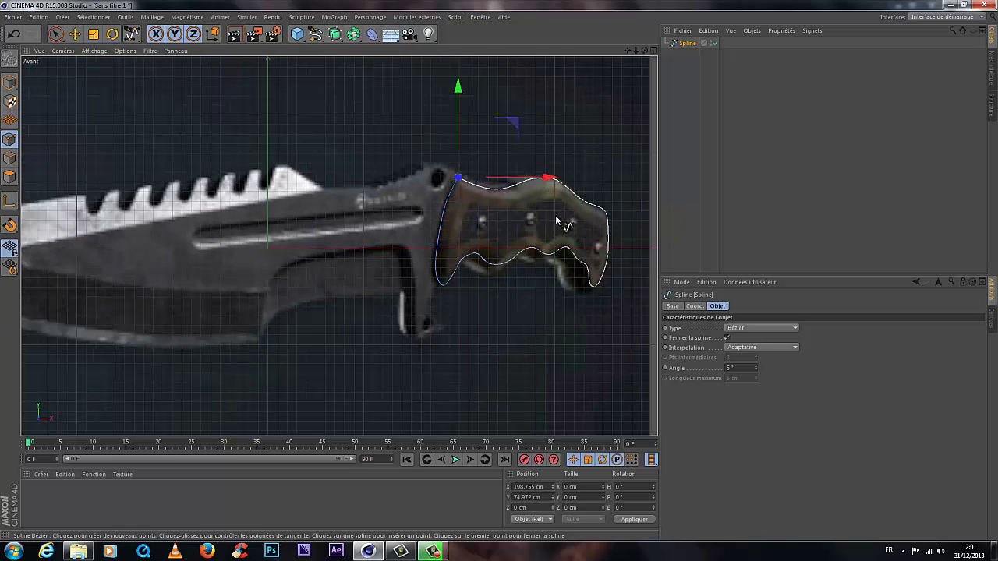
Step: Show all four views and move only the closed spline's axis to the handle's middle, at about X 275 cm, Y 20 cm
click(653, 51)
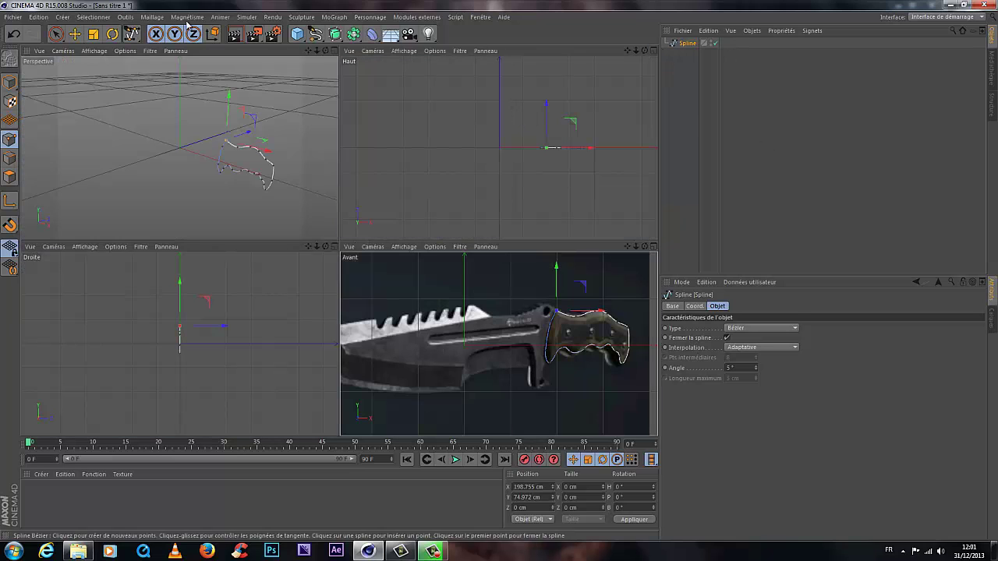
drag(339, 241, 343, 242)
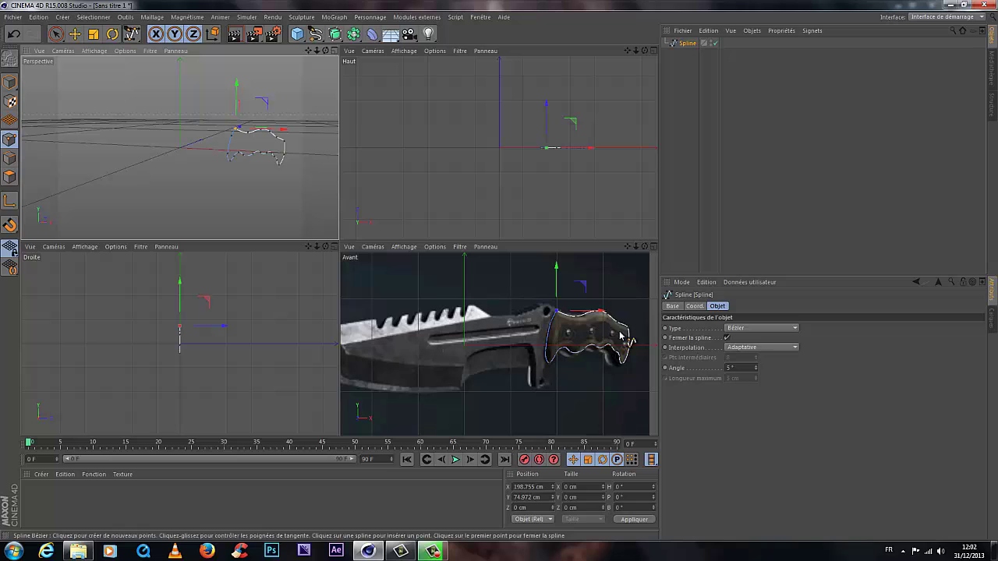
click(686, 45)
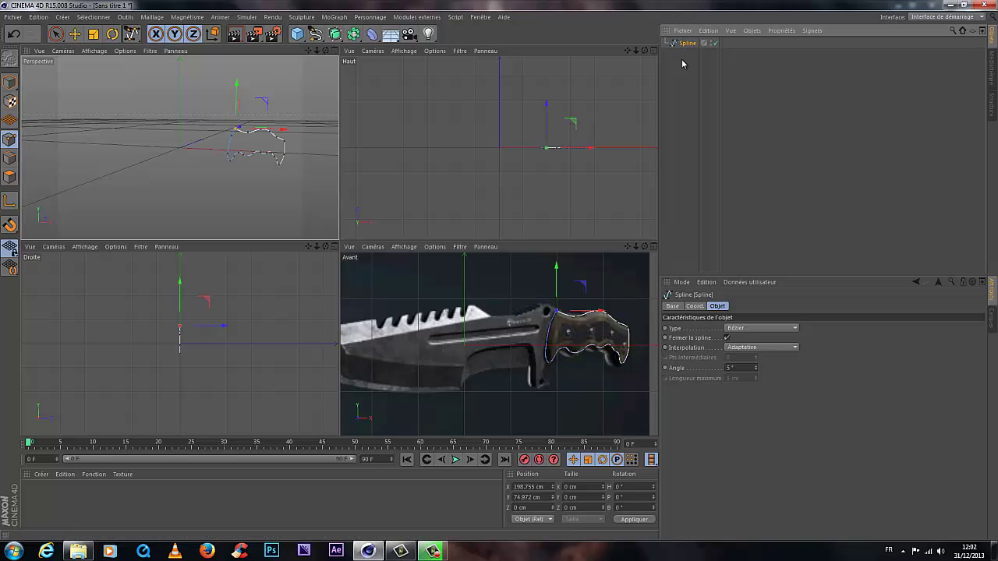
click(10, 82)
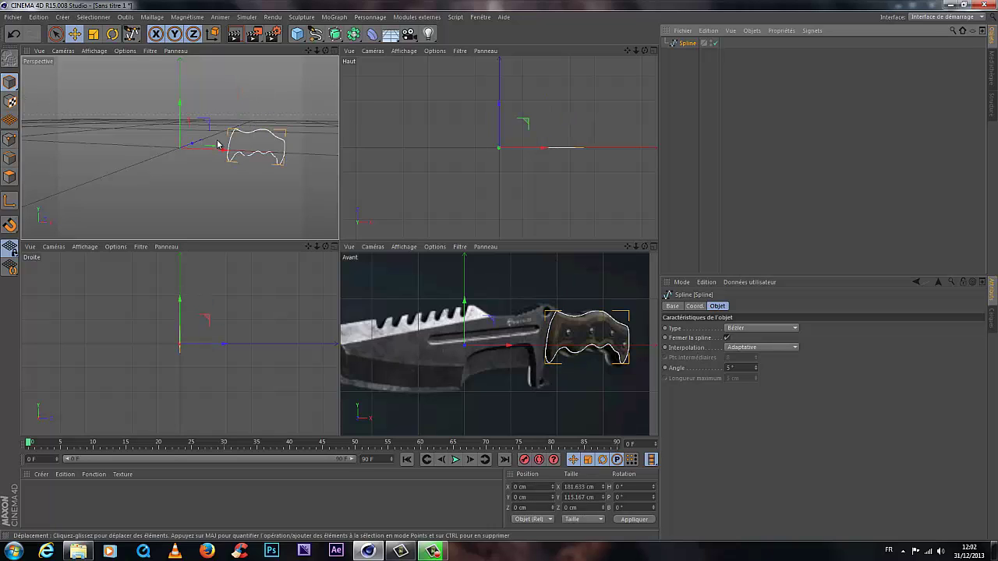
click(6, 205)
drag(223, 151, 304, 160)
drag(258, 104, 260, 97)
drag(304, 148, 300, 147)
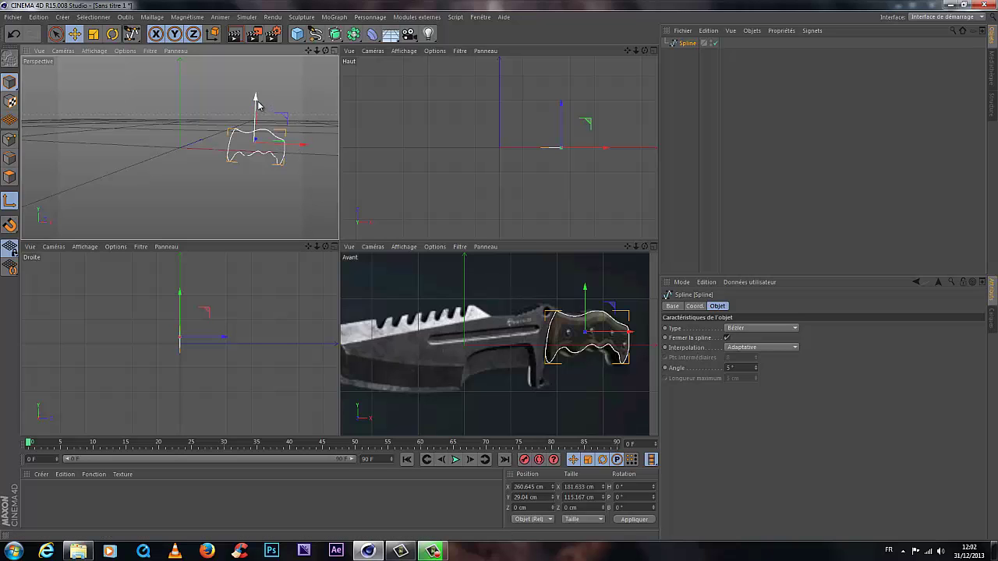
drag(624, 335, 637, 337)
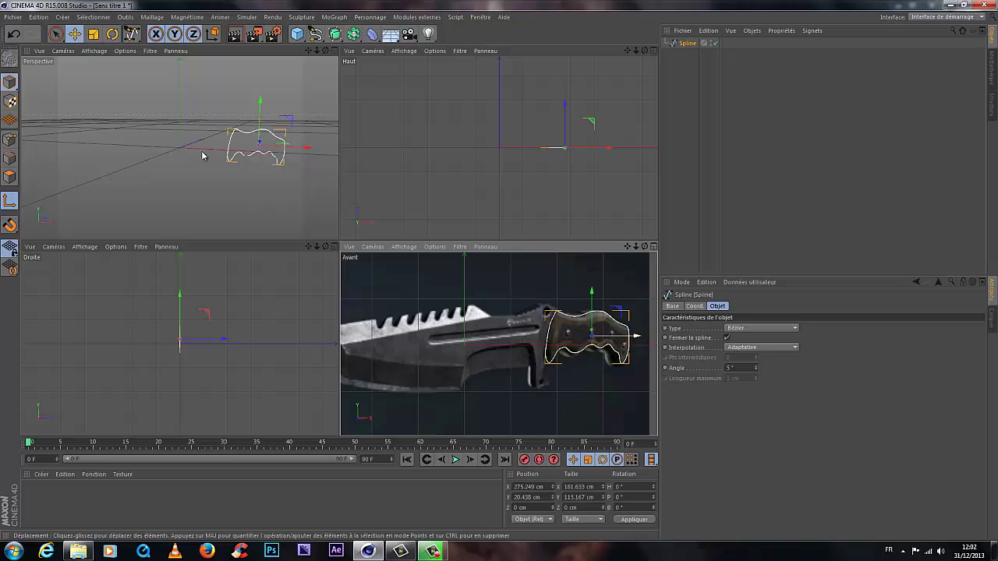
click(5, 204)
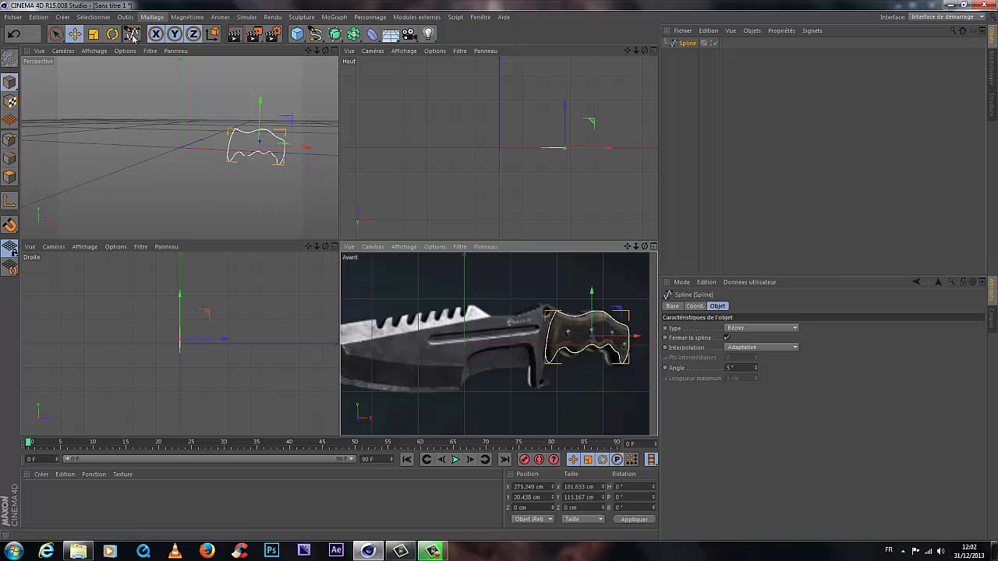
Step: Stretch the handle spline along X to about 277 cm and move it along X to about 324 cm
click(93, 34)
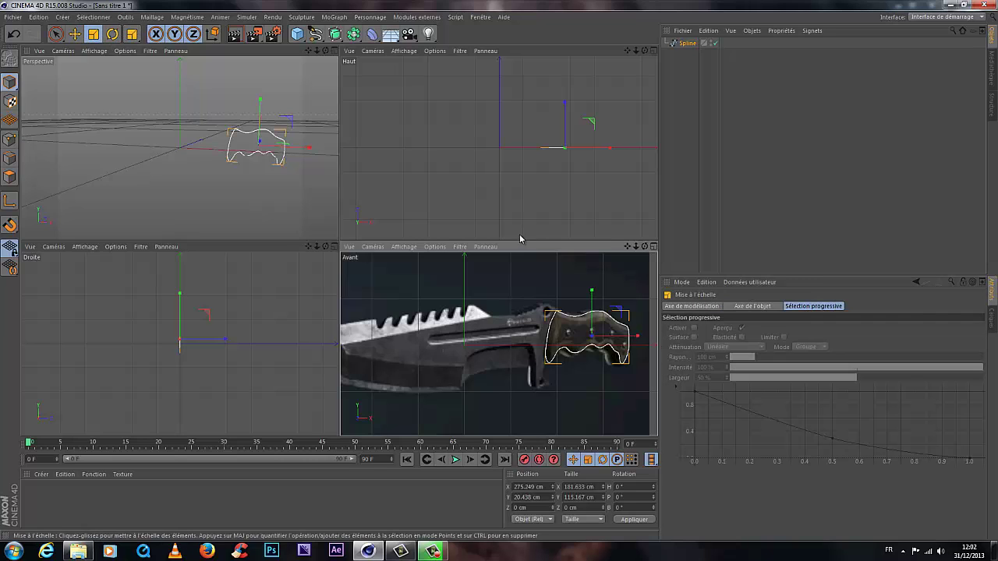
drag(309, 152, 340, 166)
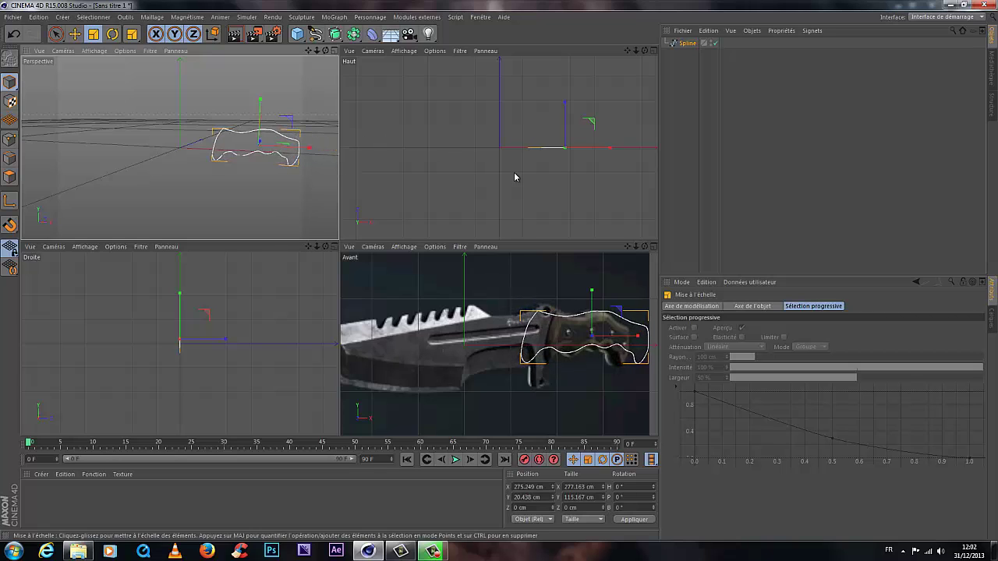
click(74, 33)
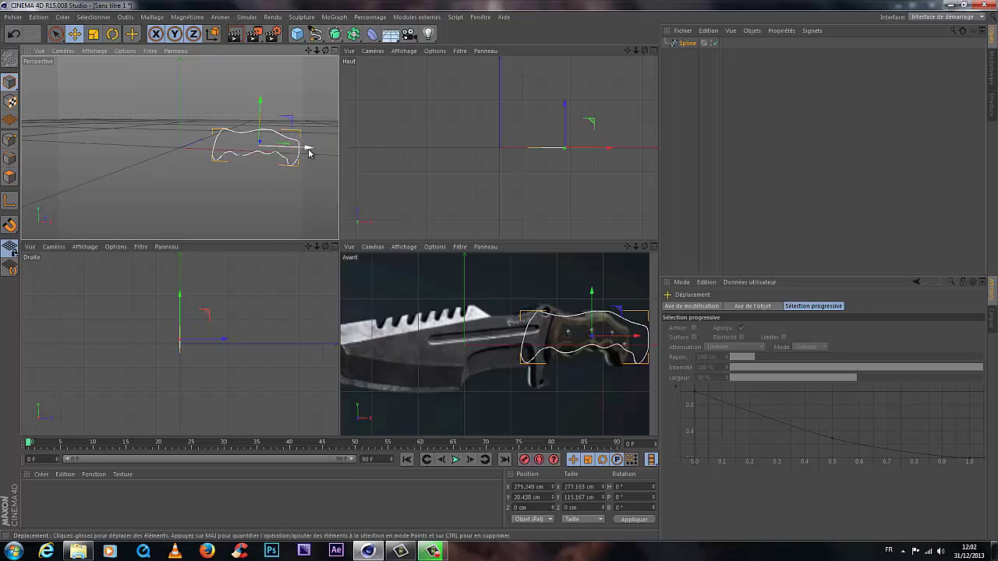
drag(307, 151, 327, 160)
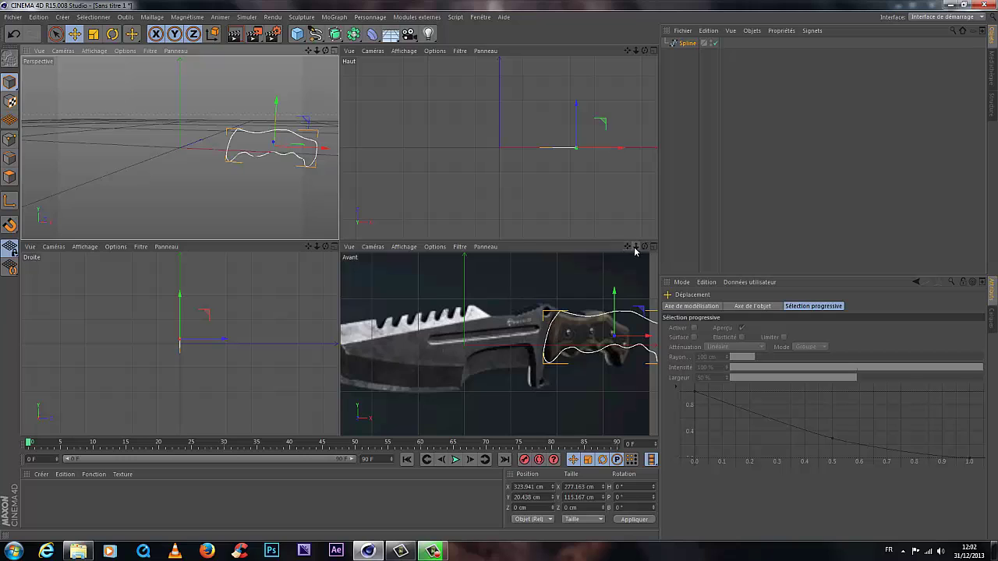
drag(635, 248, 573, 316)
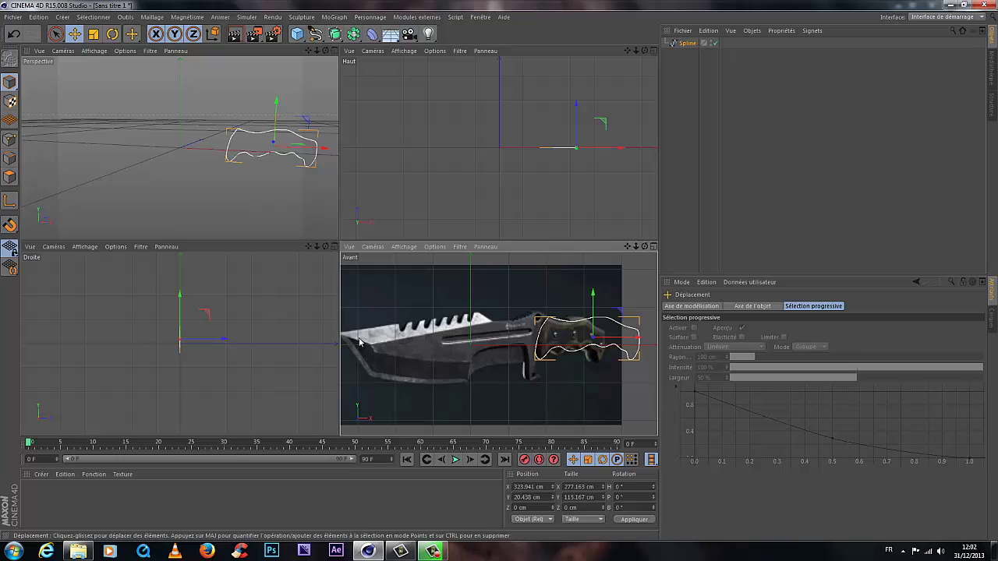
Step: Add an Extrusion object, make the handle spline its child and view the solid handle at an angle in the perspective view
click(687, 43)
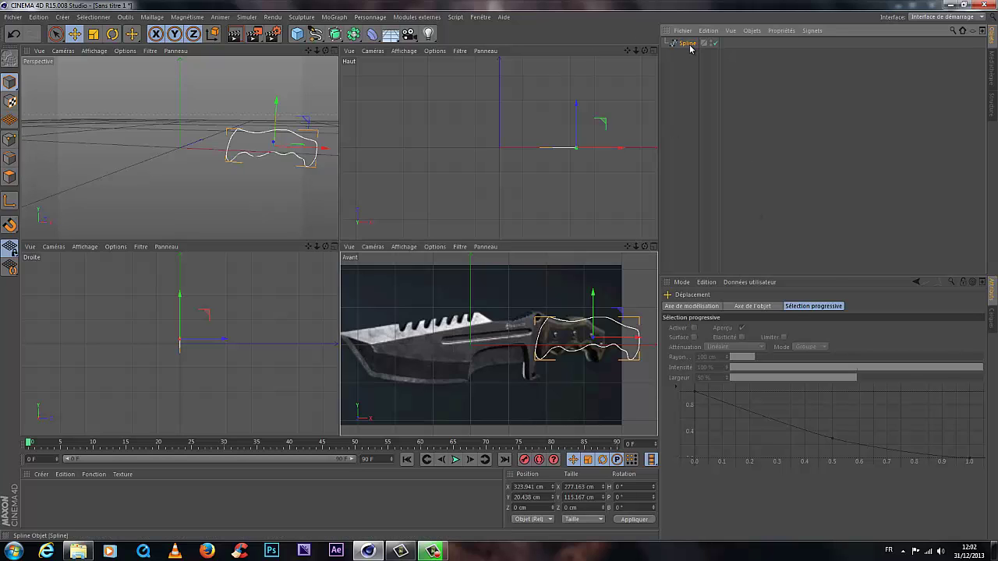
click(337, 35)
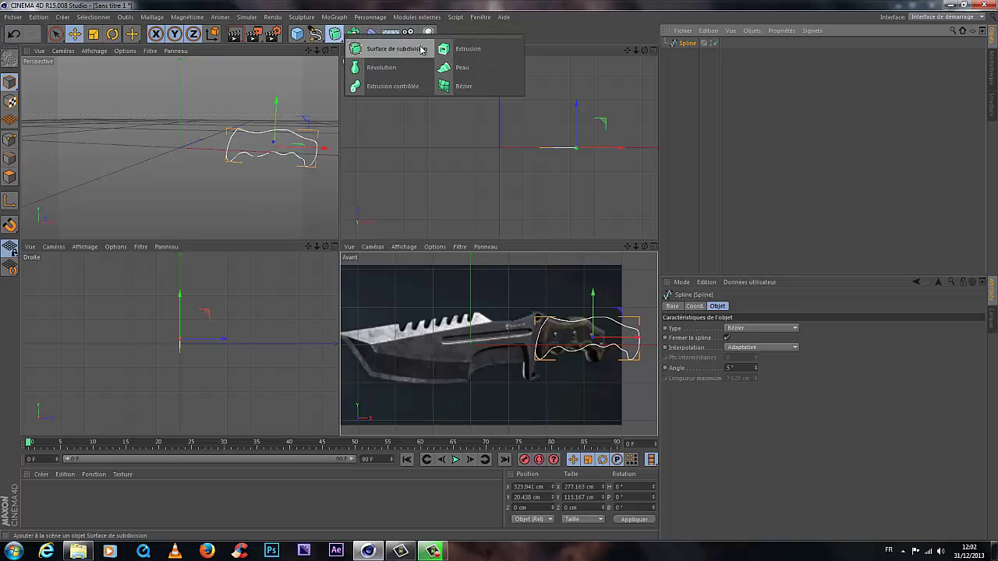
click(468, 50)
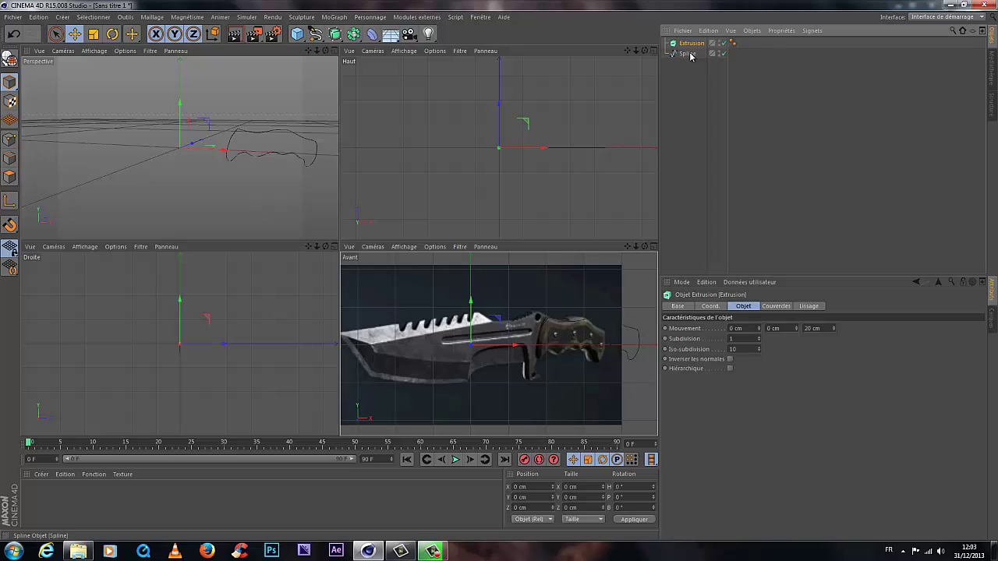
drag(692, 47, 690, 44)
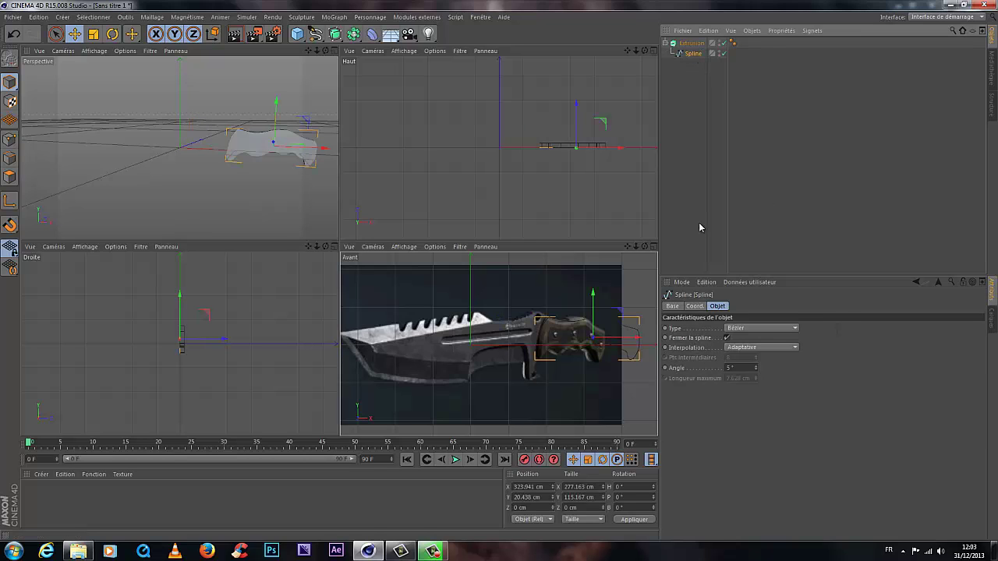
drag(326, 51, 340, 241)
mouse_move(262, 108)
alt+mouse_down()
mouse_move(277, 120)
mouse_move(262, 106)
alt+mouse_up()
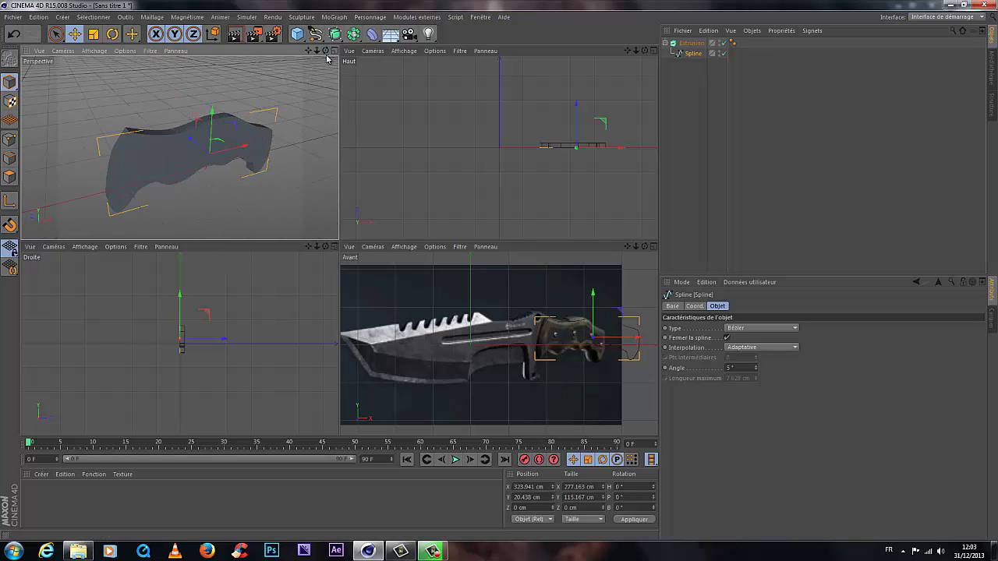
Step: Set the handle extrusion's Z movement to 50 cm, and reduce it to 40 cm
drag(326, 50, 331, 133)
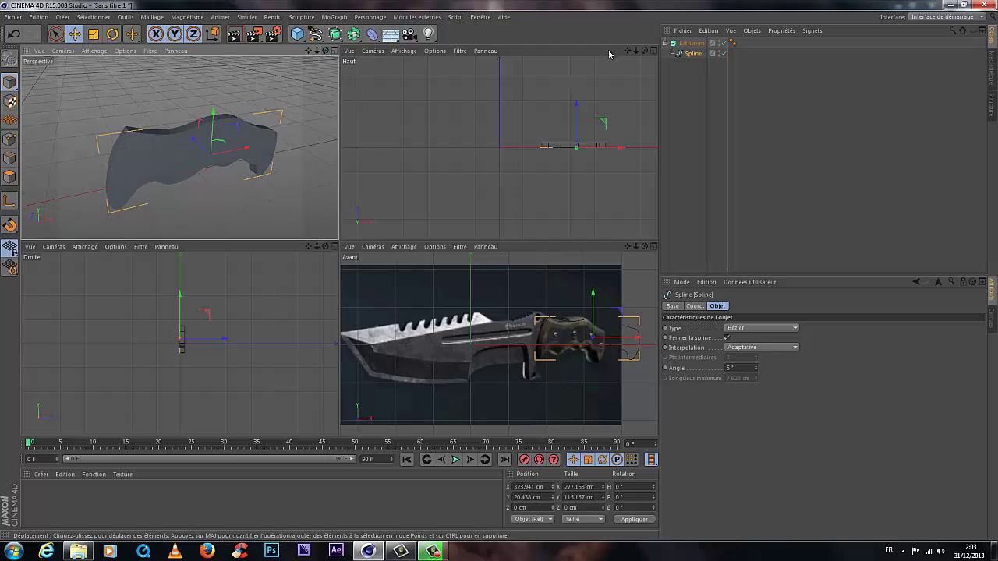
click(692, 43)
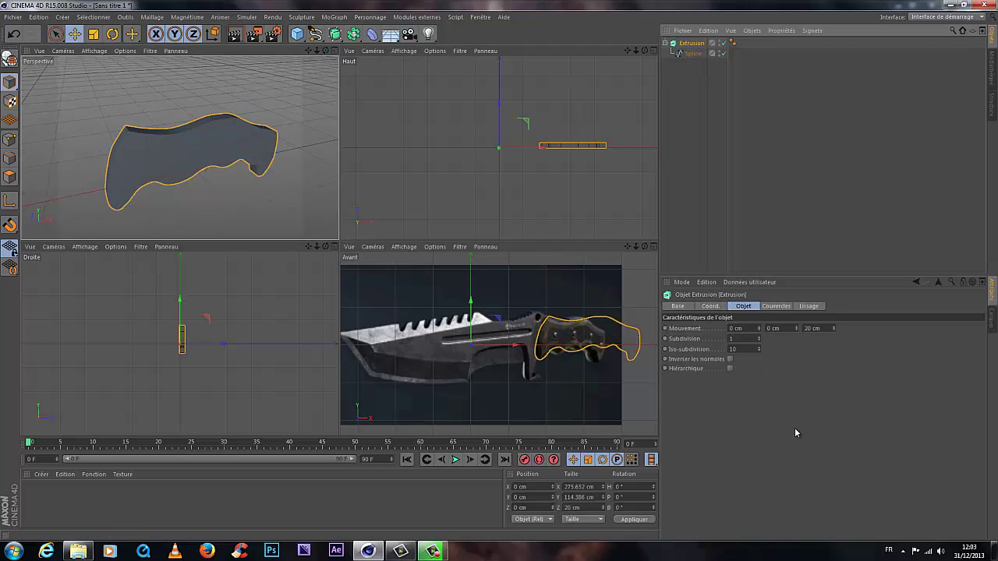
click(827, 327)
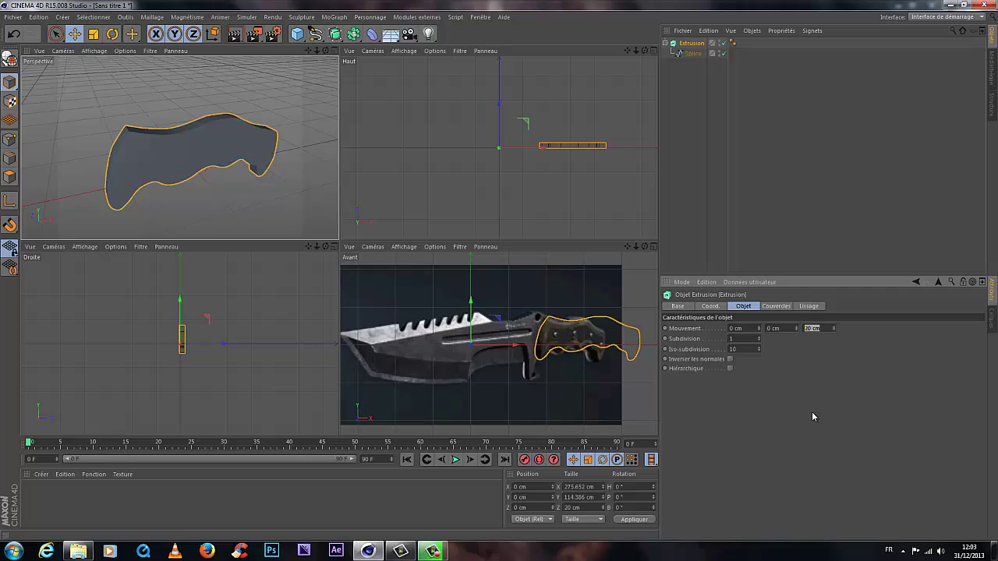
text(50)
key(Return)
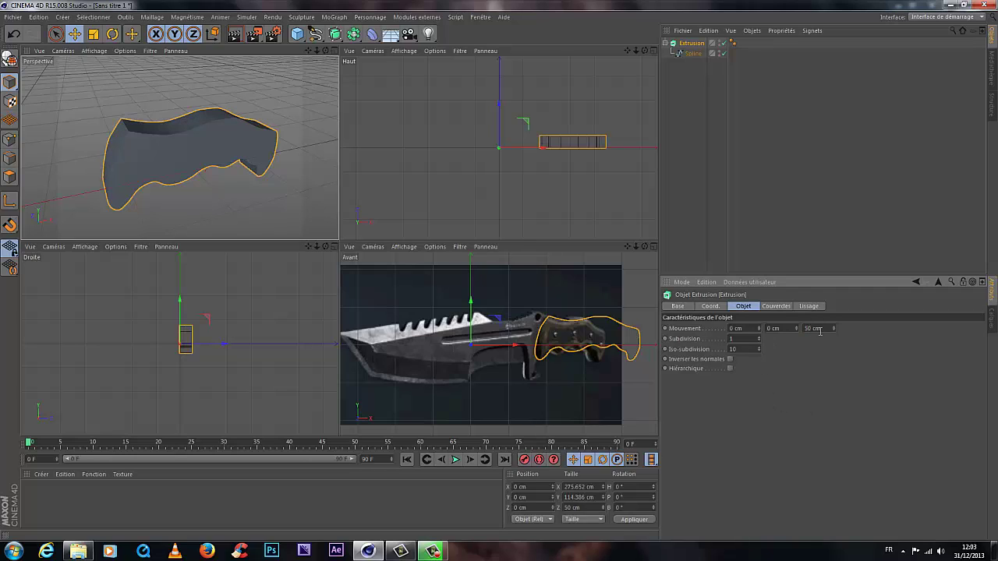
text(40)
key(Return)
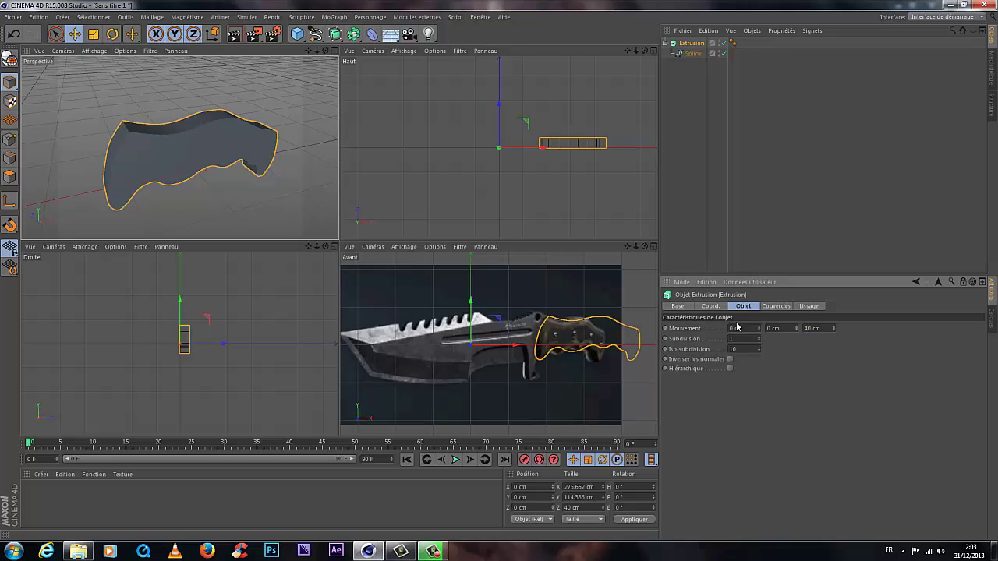
Step: Try a Y movement of 80 cm on the handle extrusion, inspect its shape and restore the Y movement to 0 cm
drag(326, 51, 834, 340)
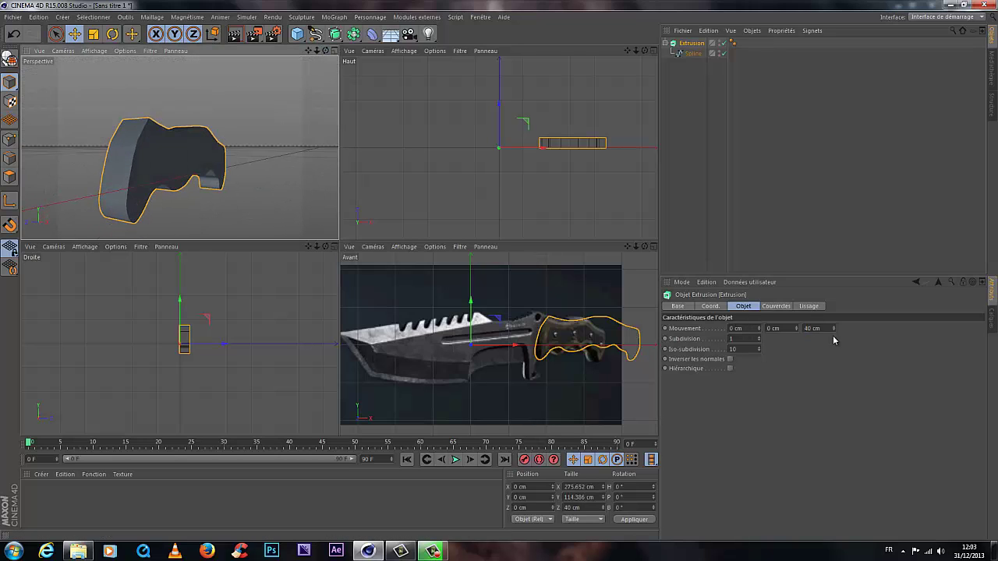
click(786, 329)
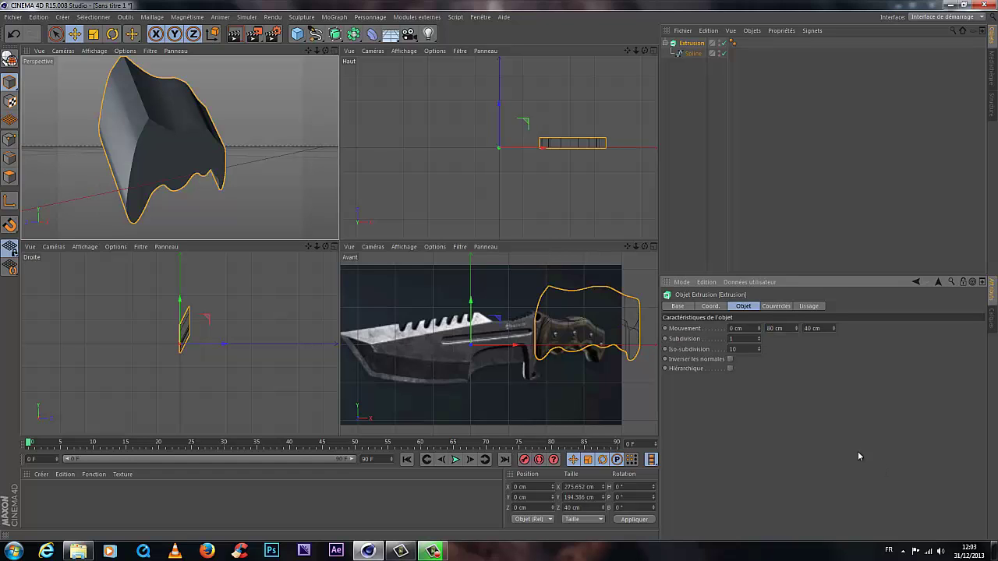
drag(326, 51, 343, 241)
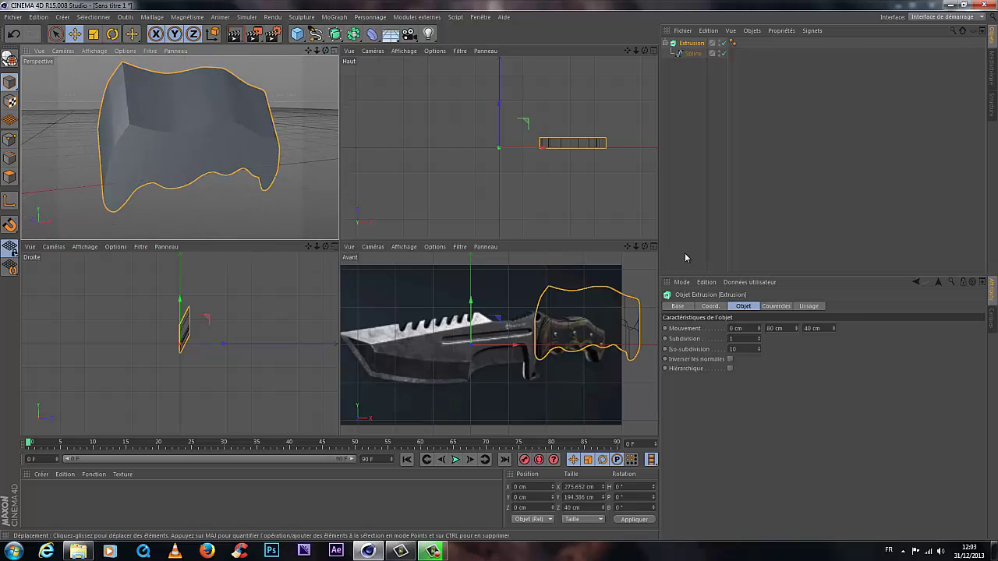
double_click(778, 329)
text(0)
key(Return)
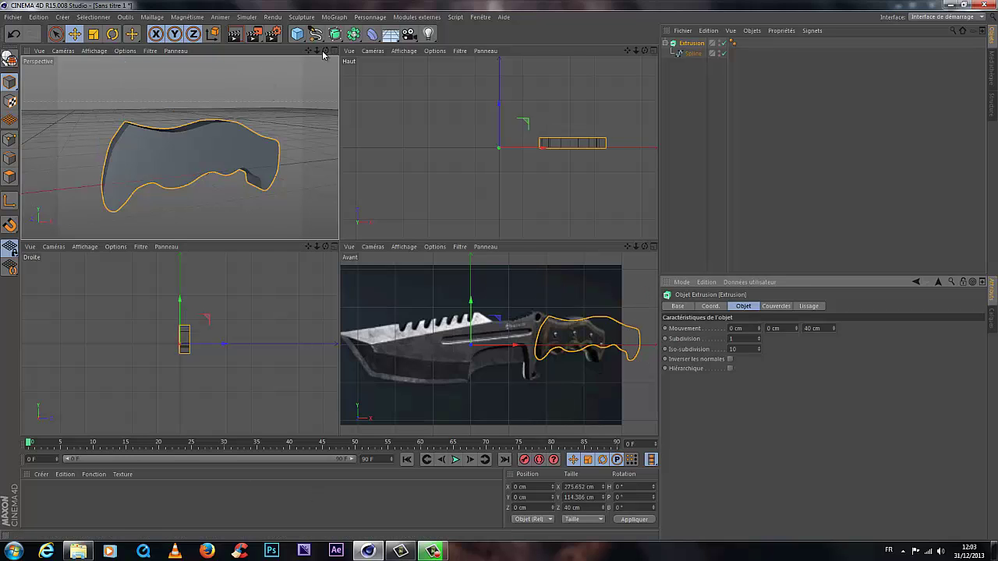
Step: Set both the start and end caps of the handle extrusion to cap and bevel (Couvercle et biseau)
drag(325, 52, 348, 203)
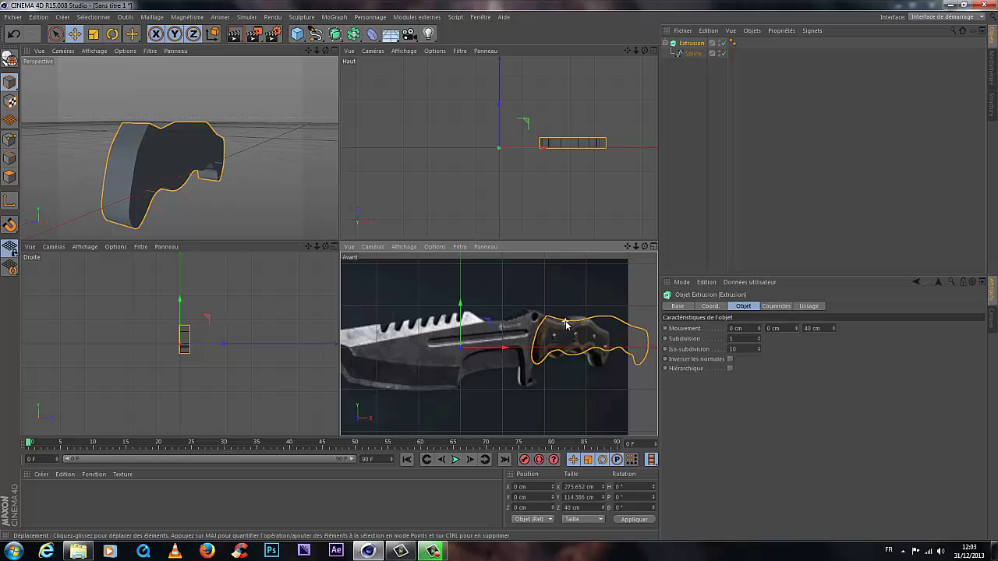
scroll(561, 319, up, 6)
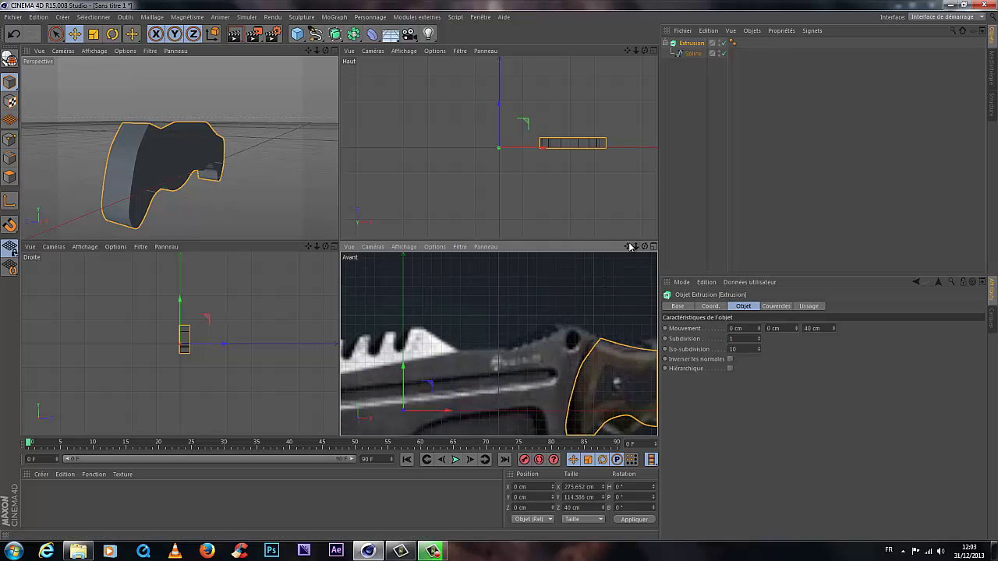
drag(627, 246, 630, 281)
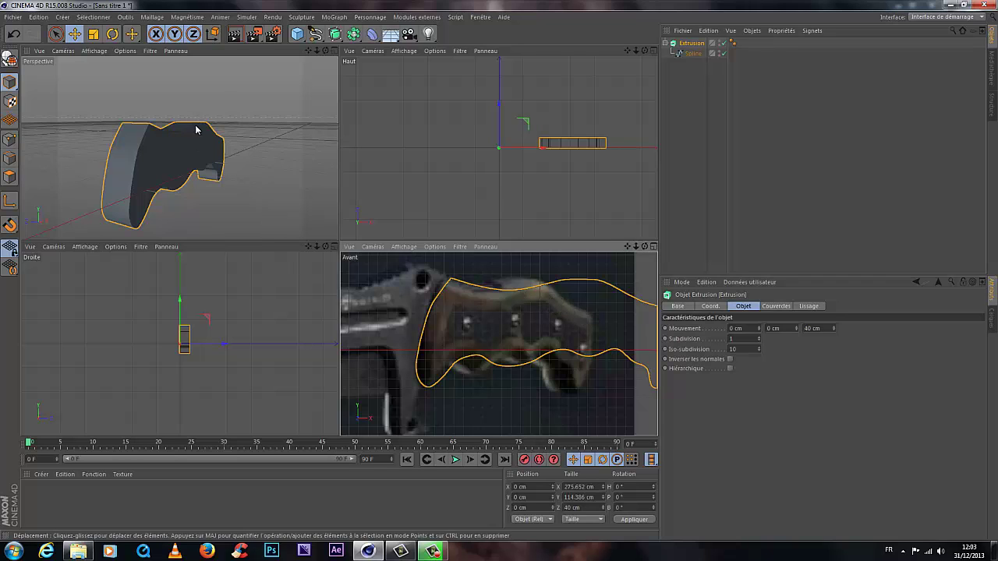
drag(325, 51, 178, 134)
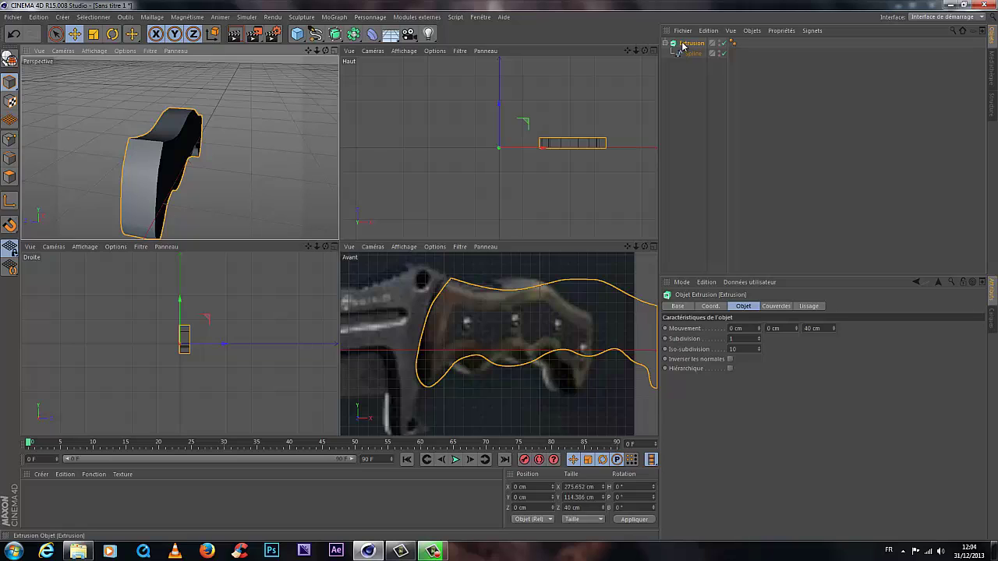
click(785, 307)
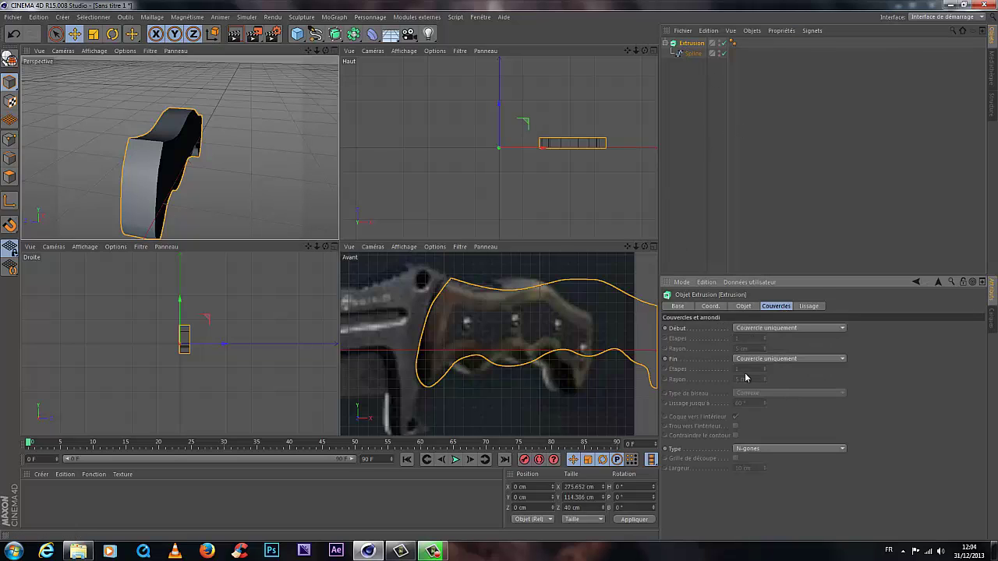
click(791, 328)
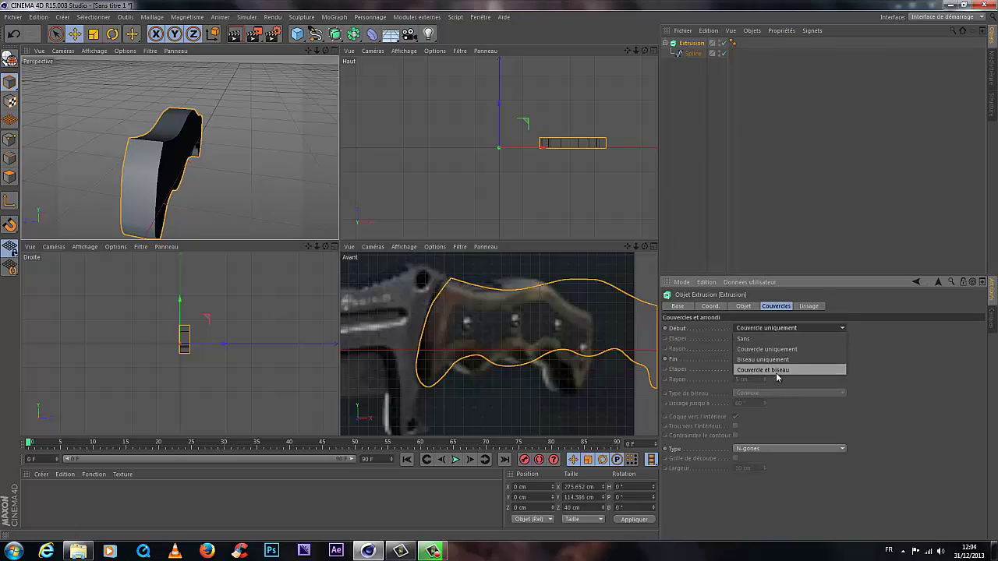
click(780, 368)
click(783, 359)
click(769, 368)
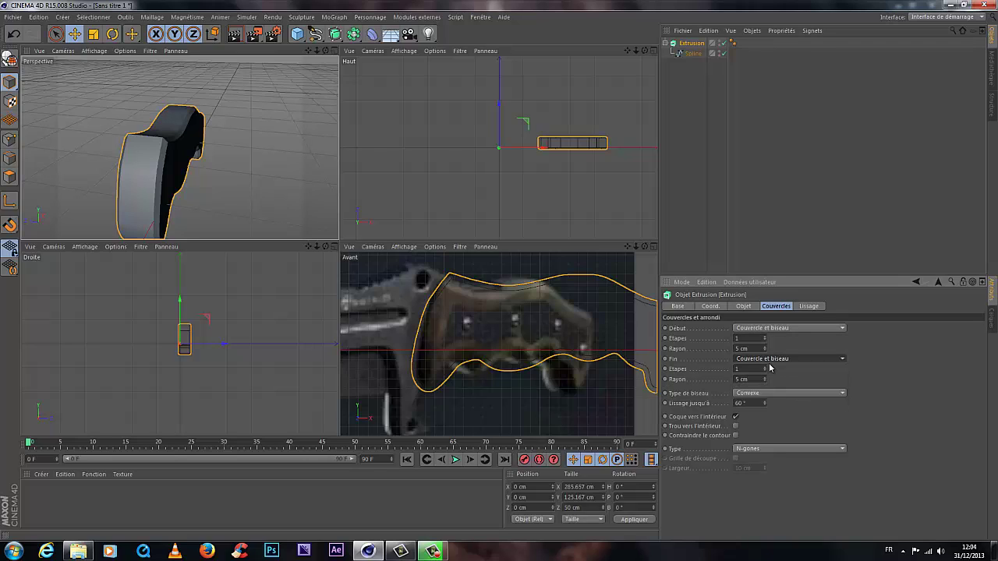
Step: Give the start and end bevels of the handle extrusion 2 steps and a 3 cm radius each
double_click(751, 340)
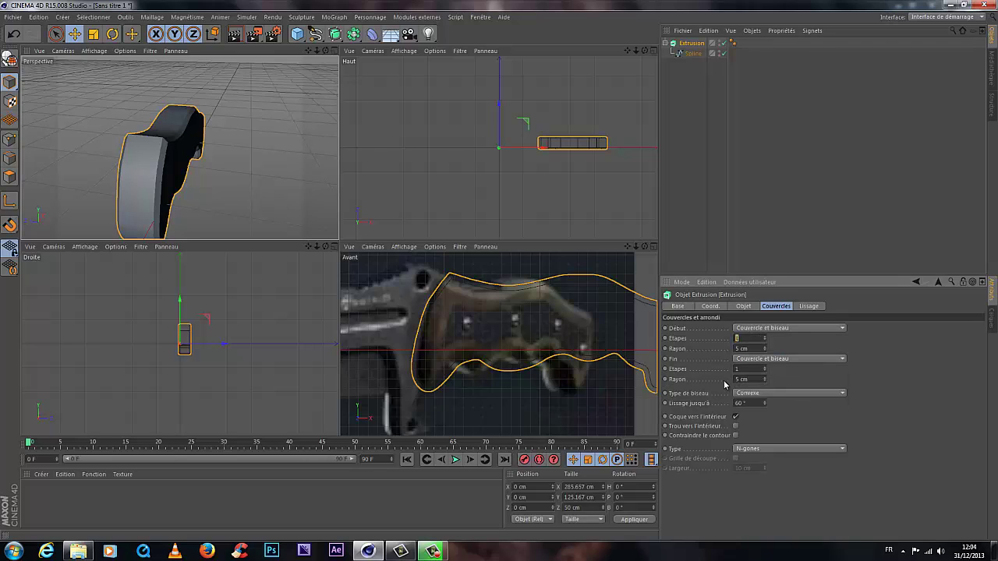
text(2)
key(Tab)
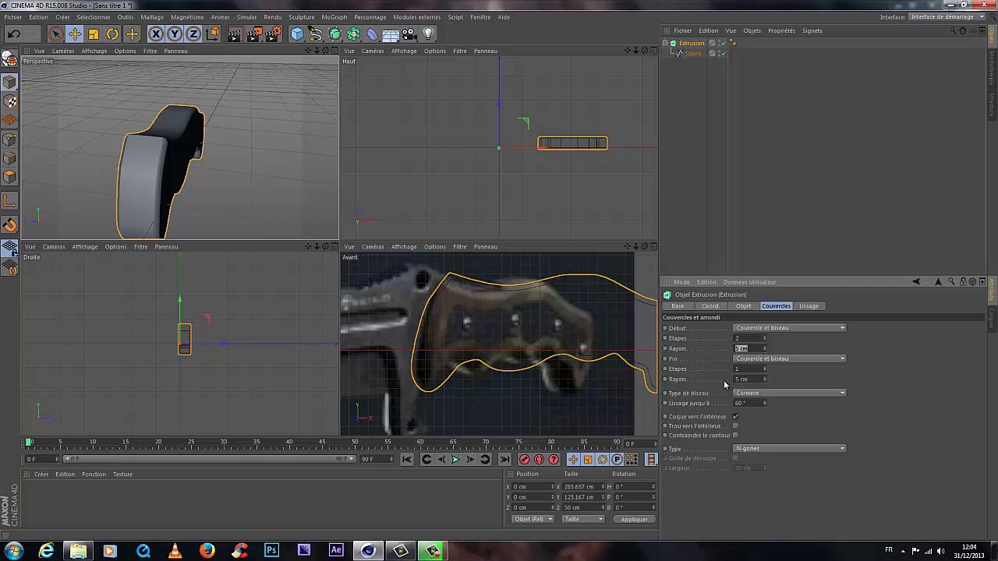
key(Return)
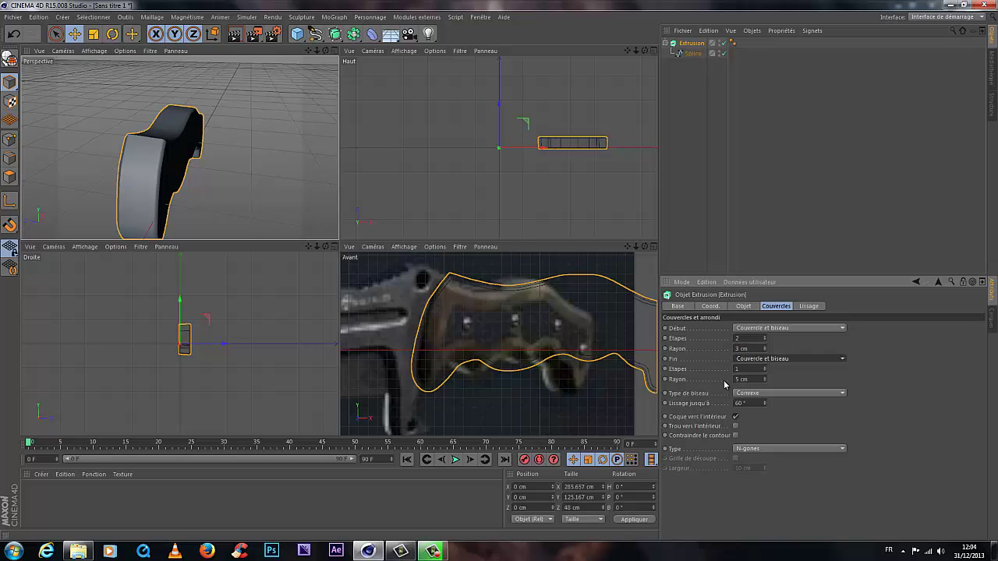
double_click(738, 367)
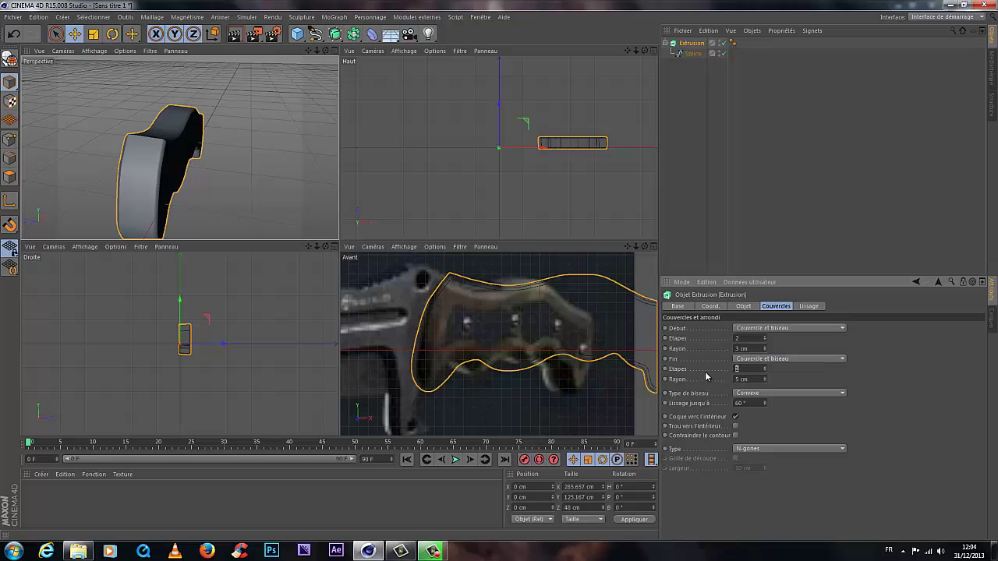
key(Tab)
text(3)
key(Return)
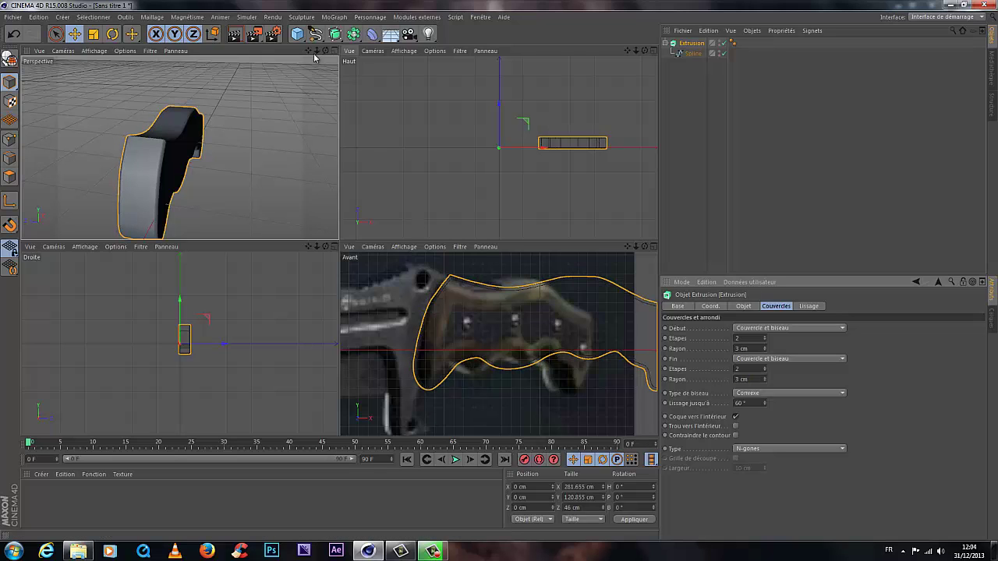
Step: Move only the handle extrusion's axis to the middle of the handle, at about X 315 cm, Y 29 cm, Z 20 cm
drag(325, 50, 343, 244)
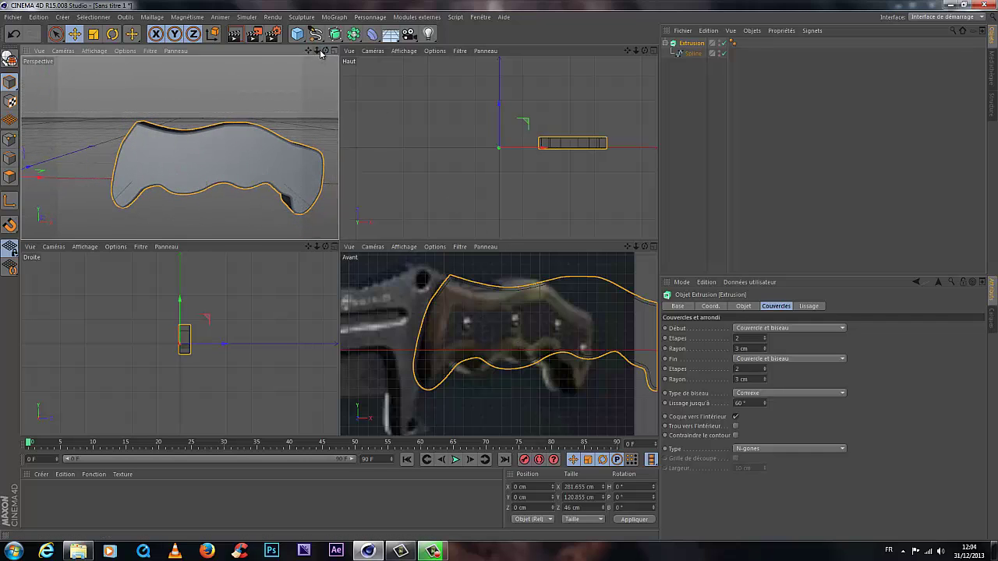
drag(325, 51, 348, 240)
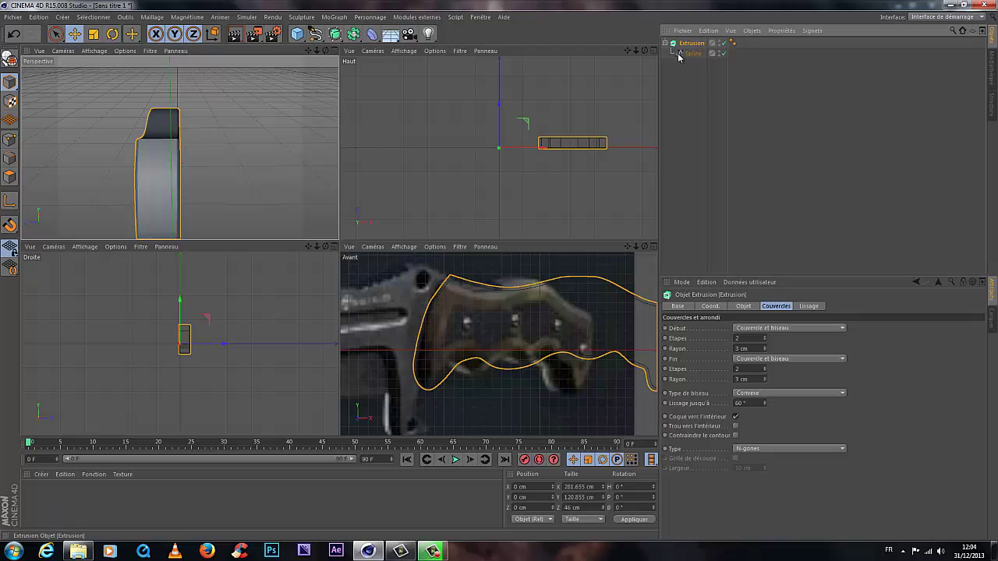
click(9, 202)
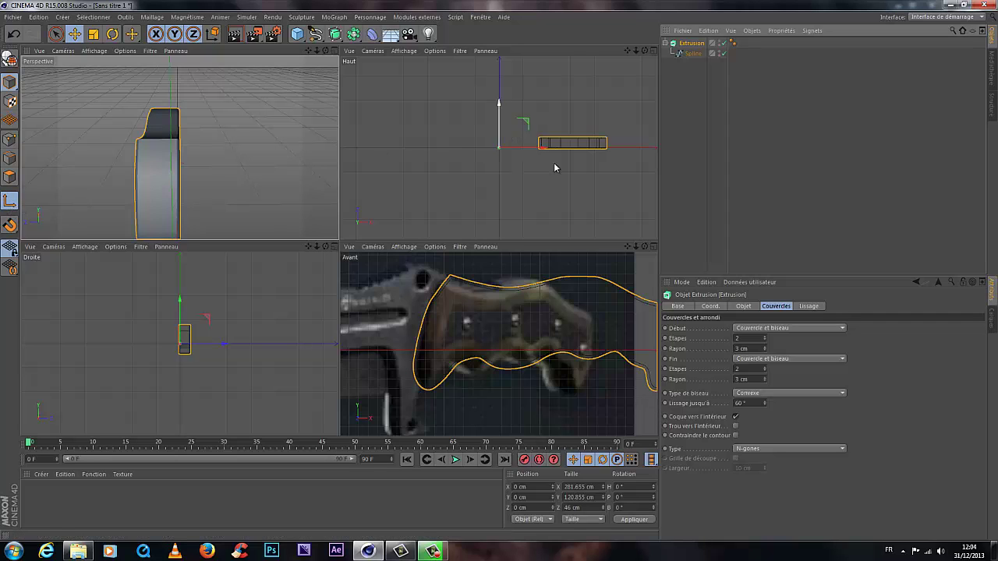
drag(538, 147, 617, 149)
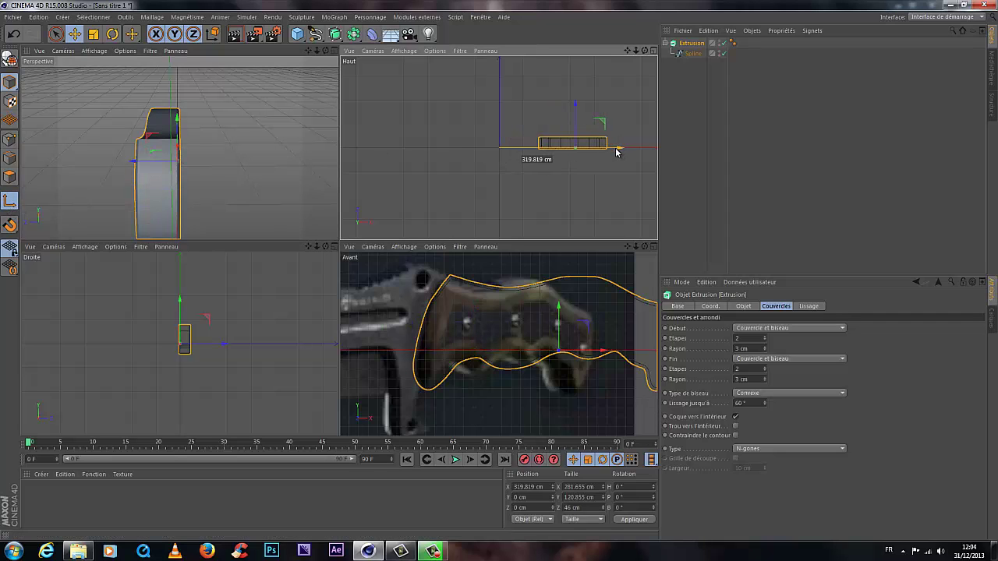
drag(574, 107, 575, 110)
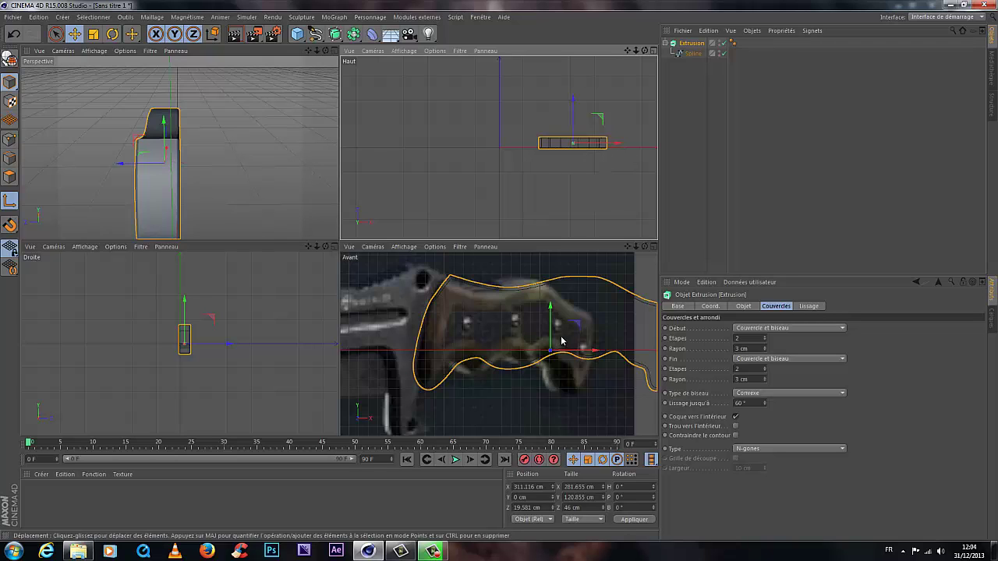
drag(551, 316, 549, 286)
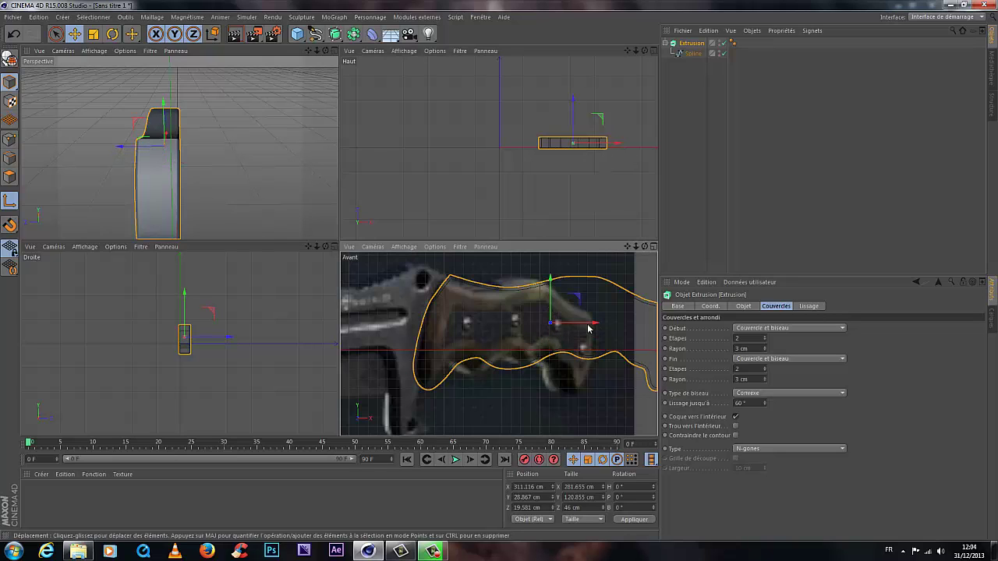
drag(589, 326, 594, 326)
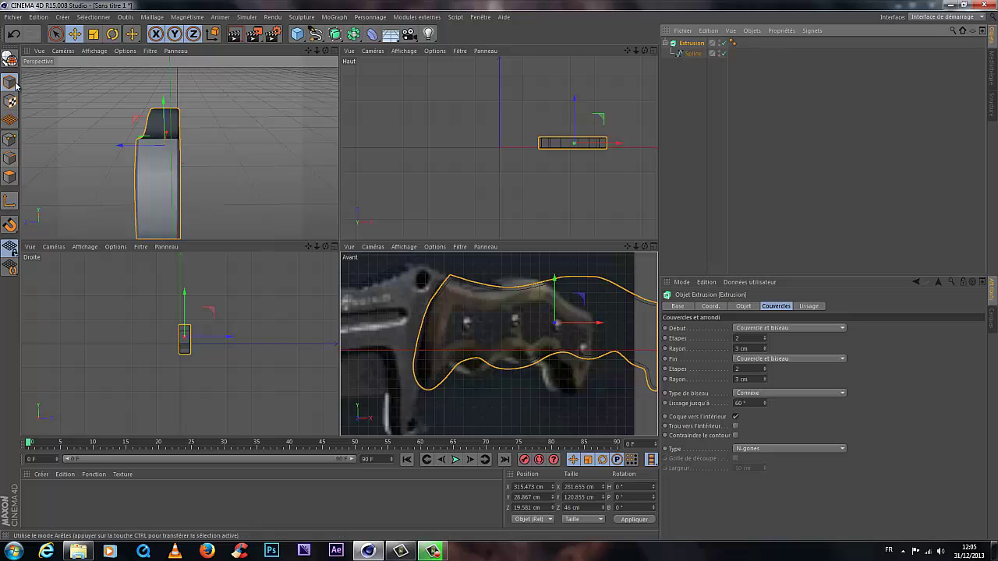
Step: Move the whole handle extrusion along Z to 0 cm and bring the full blade into the front view
click(574, 102)
drag(574, 102, 574, 108)
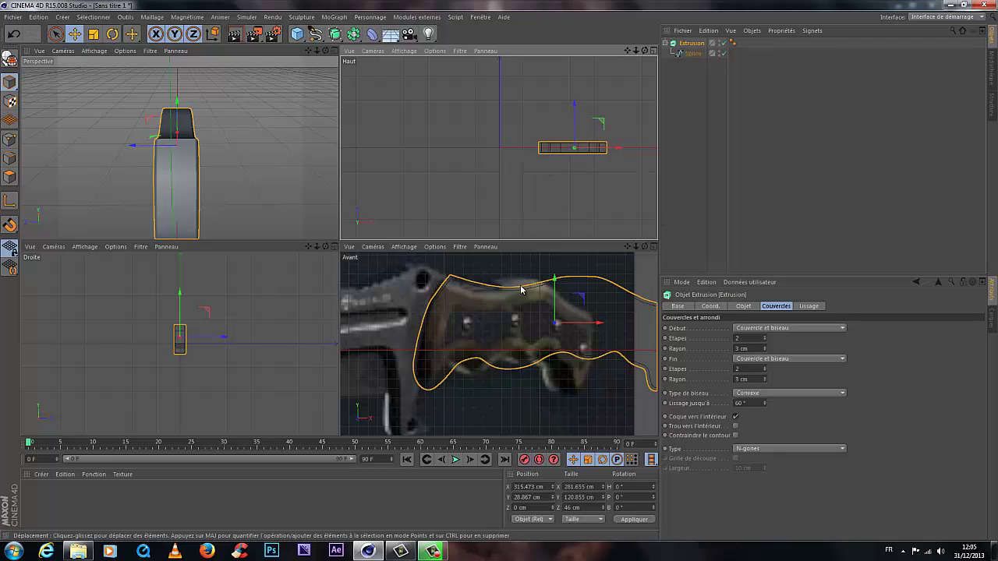
drag(635, 52, 600, 162)
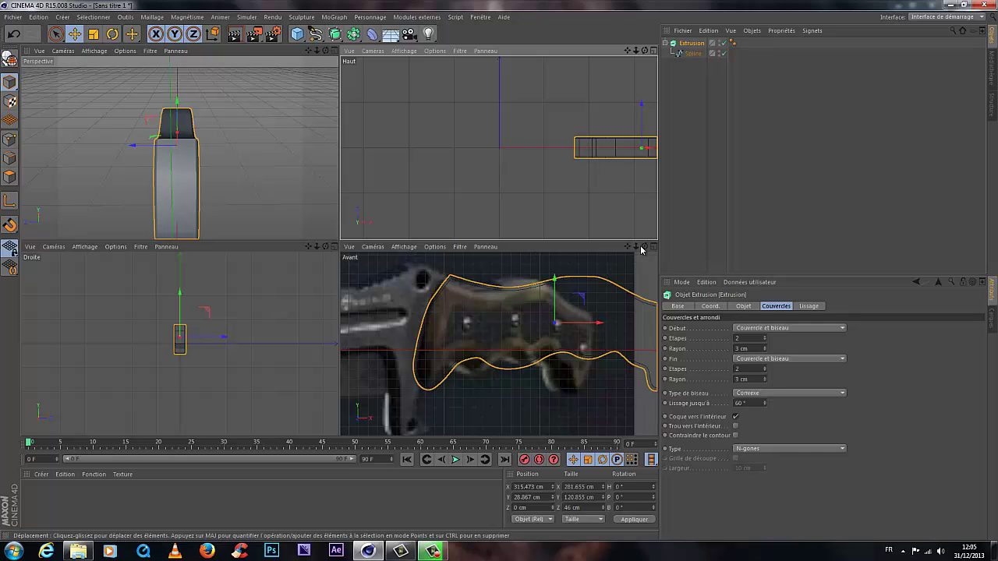
drag(639, 247, 626, 279)
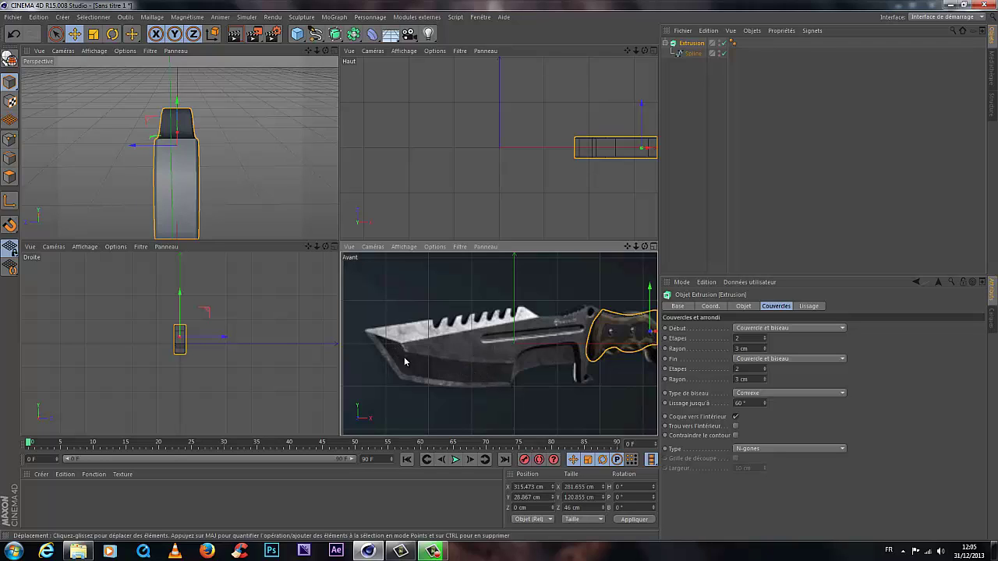
Step: Collapse the Extrusion object's hierarchy and rename the object to "manche"
click(666, 44)
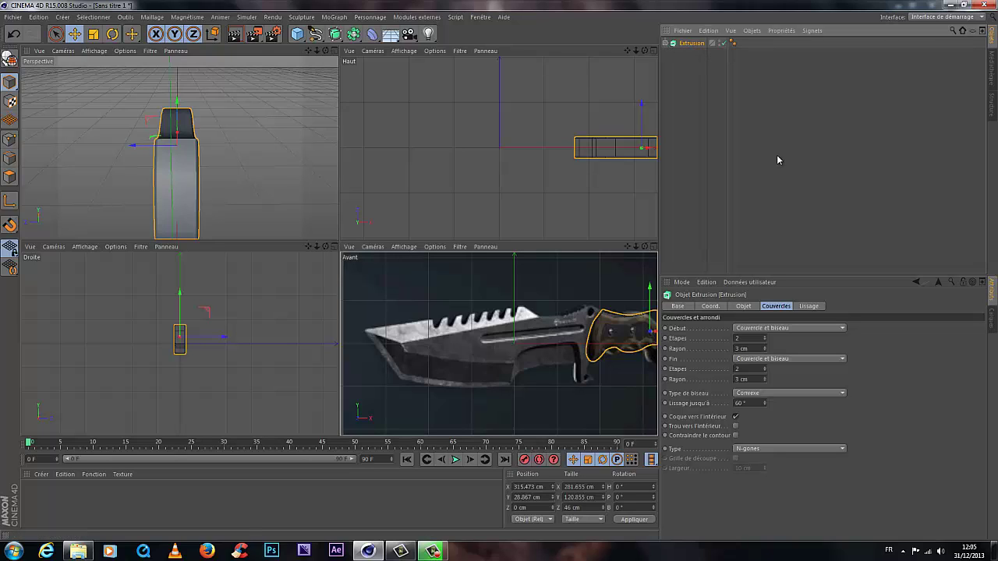
key(F2)
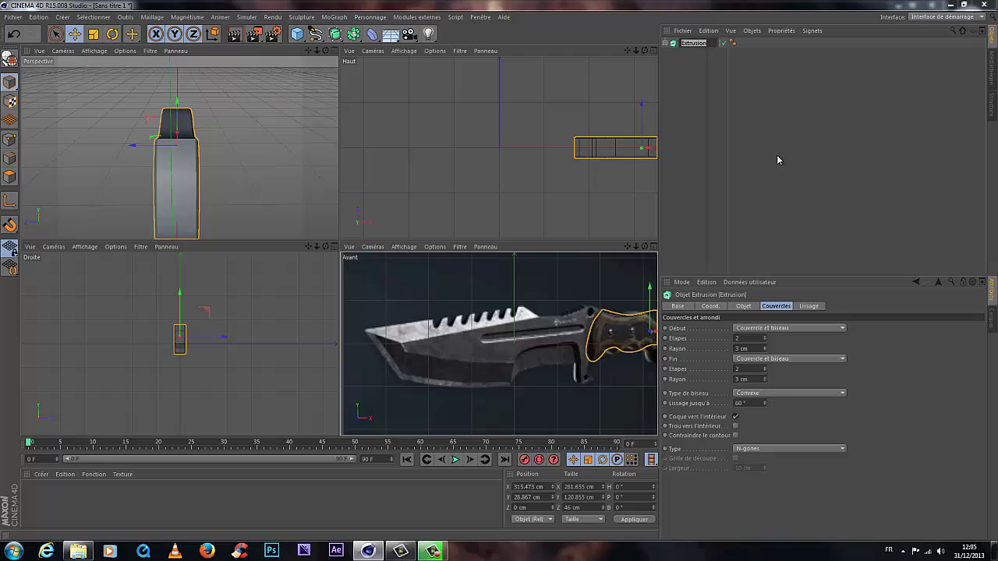
text(manche)
key(Return)
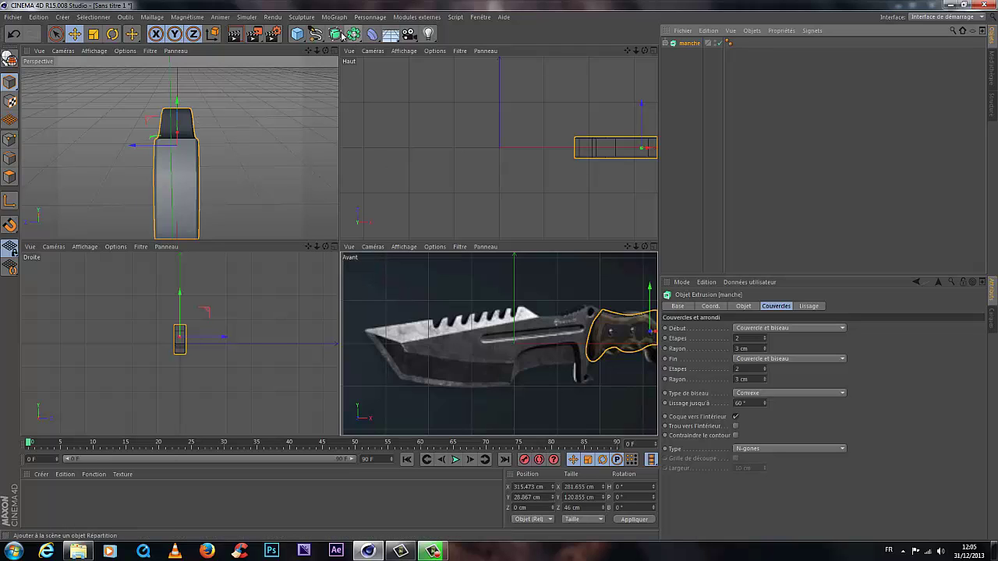
Step: Start a new Bézier spline in the front view with its first point on the handle's top hump, at about X 310 cm, Y 69 cm
click(314, 34)
click(421, 49)
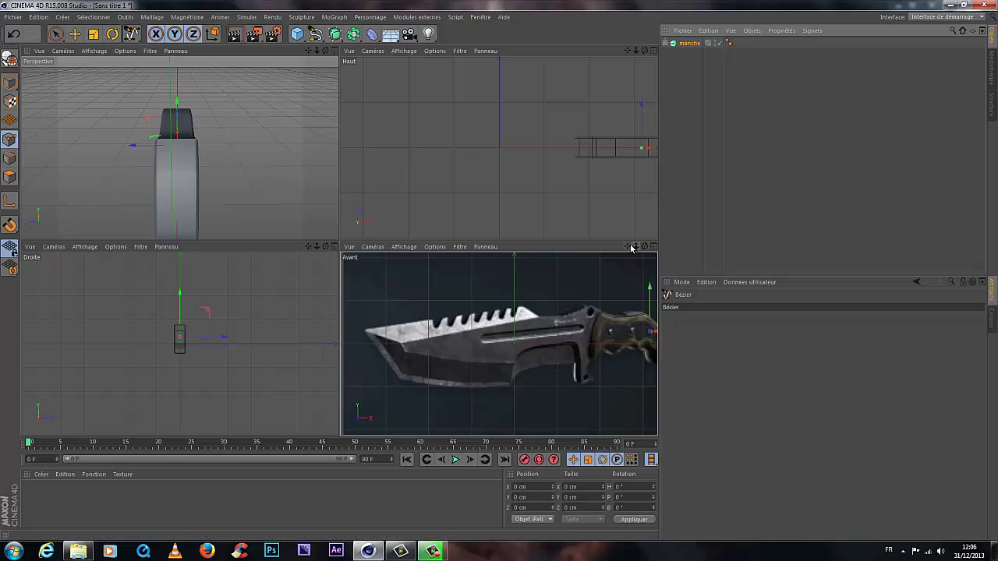
alt+middle_drag(551, 295, 497, 276)
key(F4)
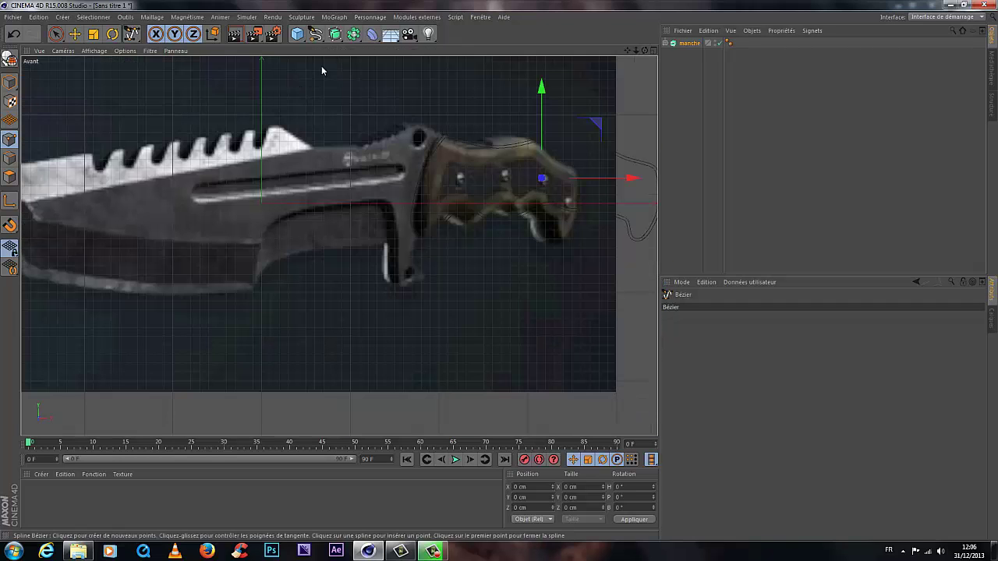
scroll(501, 274, down, 5)
scroll(502, 274, up, 5)
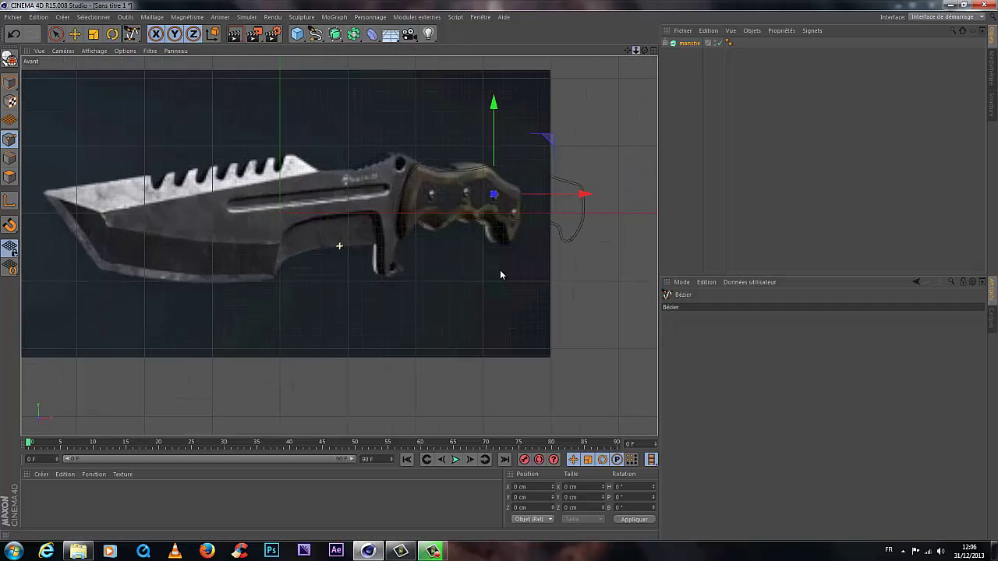
scroll(501, 274, up, 1)
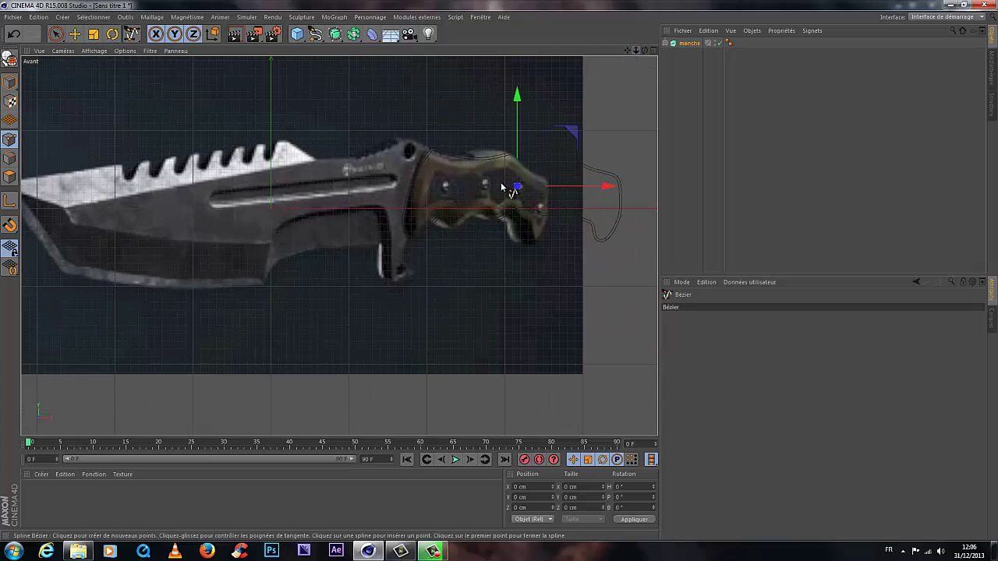
scroll(478, 144, up, 4)
scroll(478, 167, up, 3)
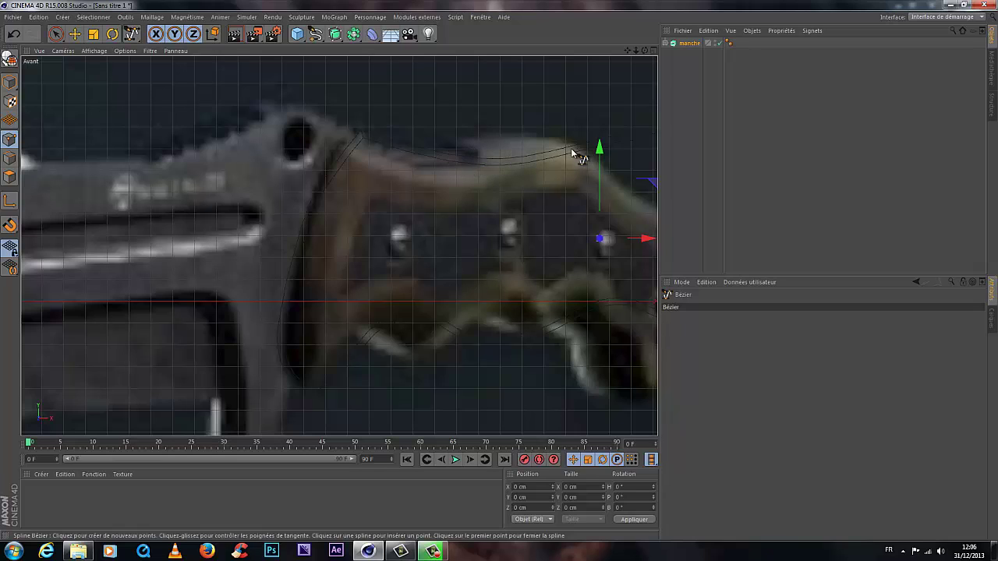
drag(635, 50, 489, 270)
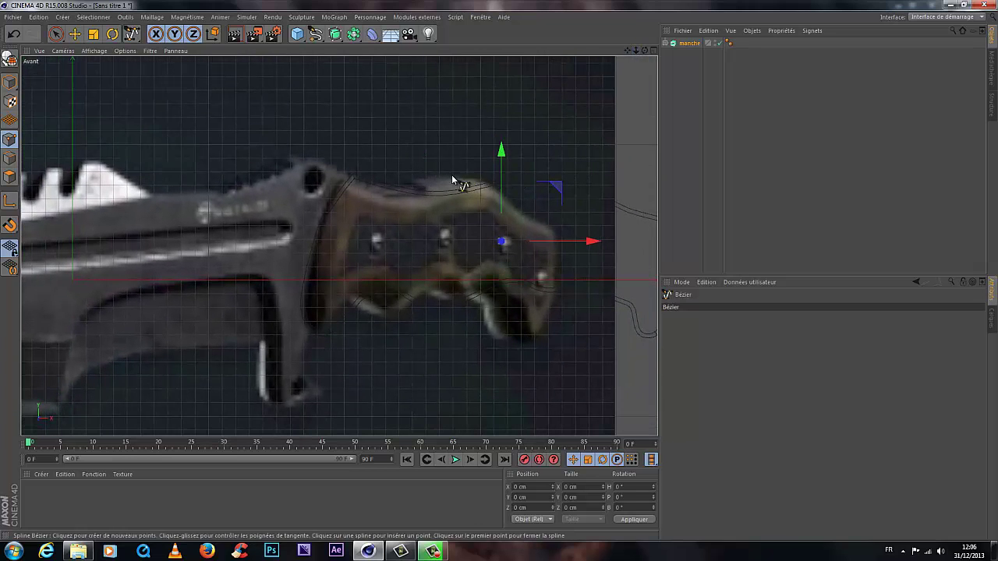
click(496, 191)
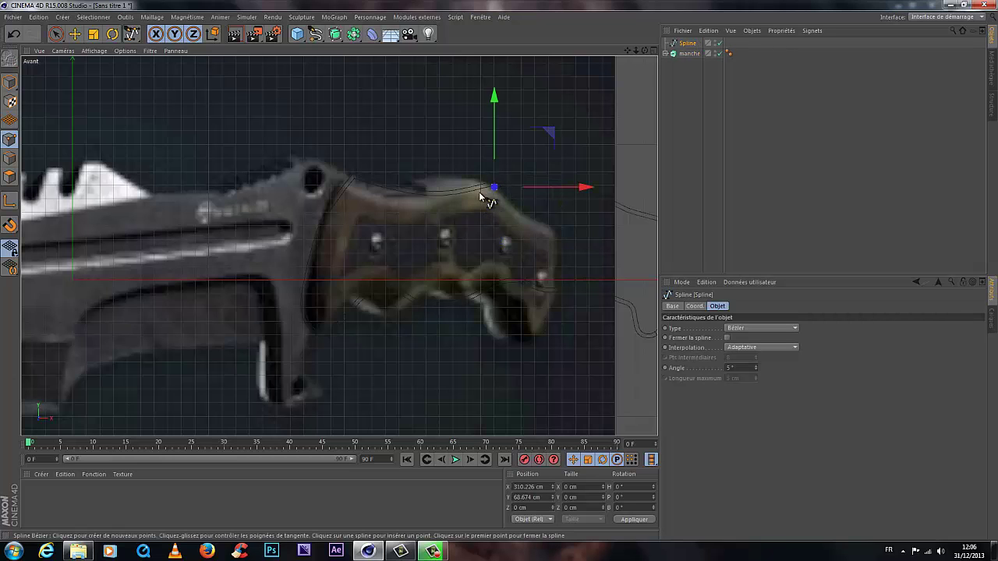
scroll(499, 195, up, 5)
scroll(503, 200, up, 1)
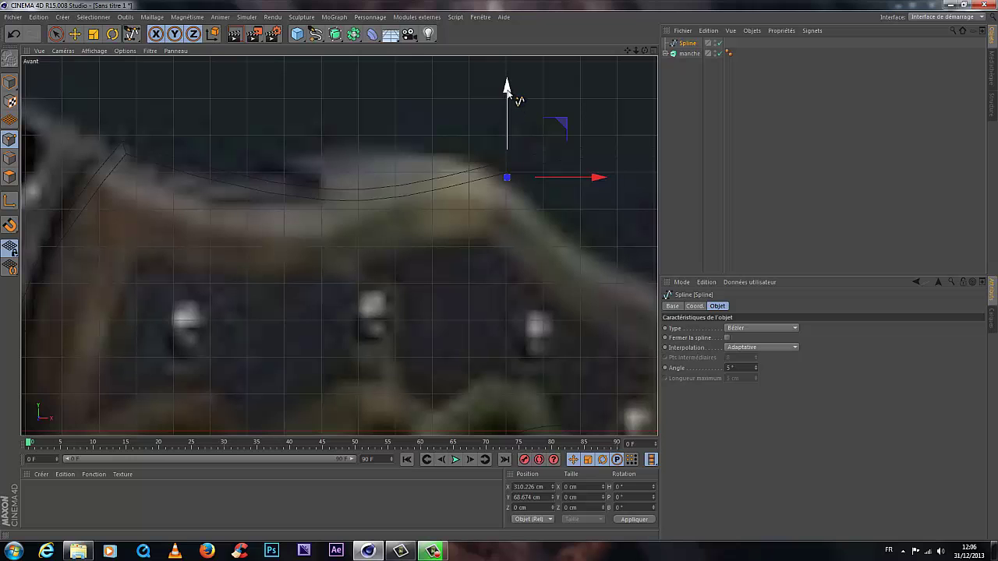
drag(507, 88, 508, 91)
drag(636, 53, 541, 176)
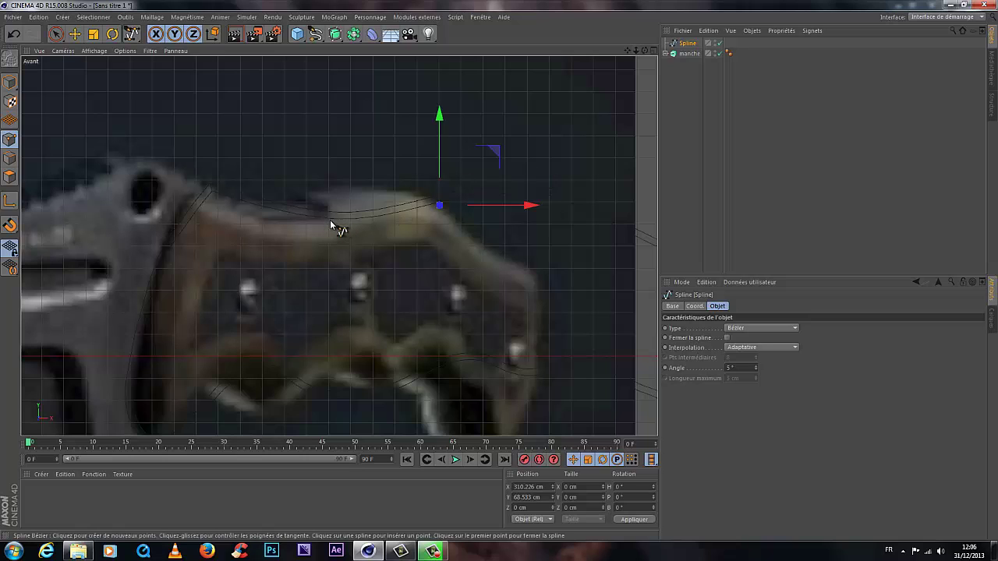
Step: Trace the handle's top edge with the spline up to the crest above the guard hole, at about X 179 cm, Y 91 cm
drag(331, 221, 294, 215)
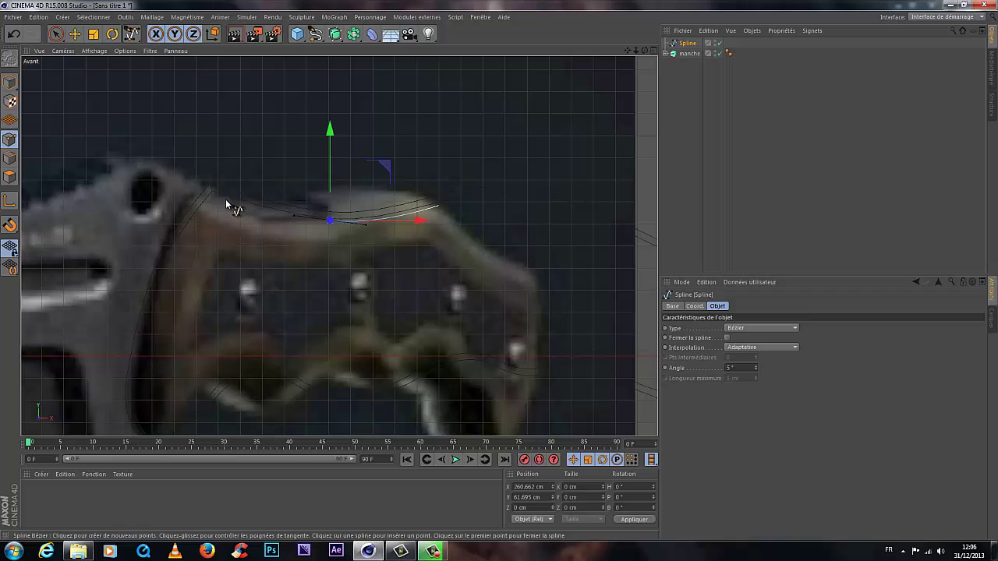
click(214, 195)
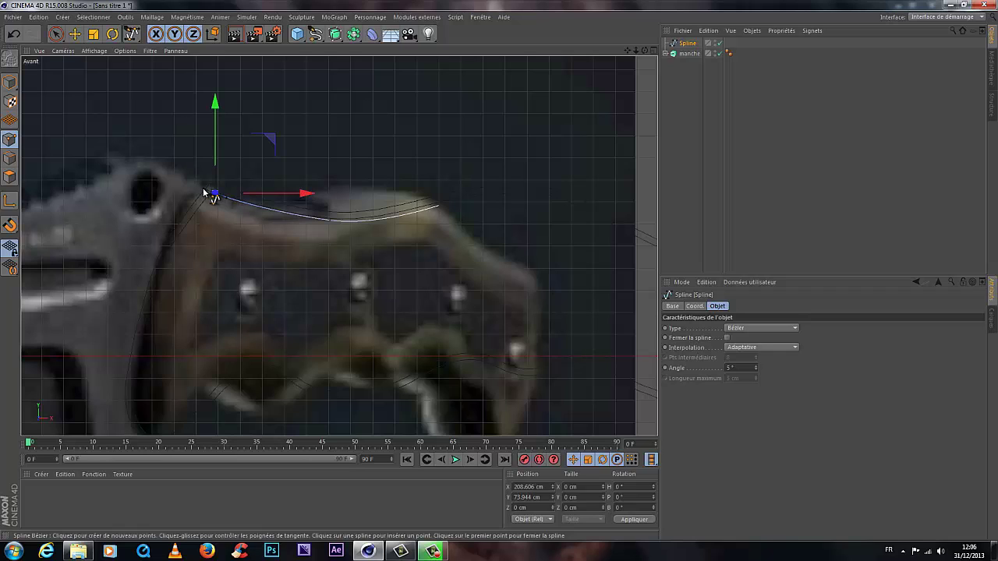
click(148, 156)
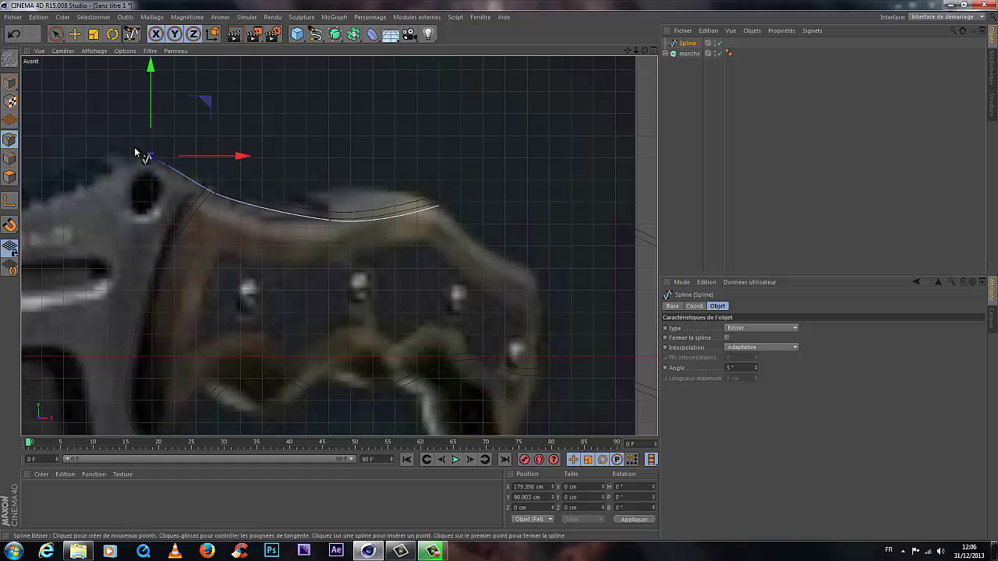
Step: Continue the spline down the ridged slope in front of the guard hole to the blade's spine, at about X 102 cm, Y 67 cm
alt+middle_drag(355, 278, 555, 272)
click(260, 180)
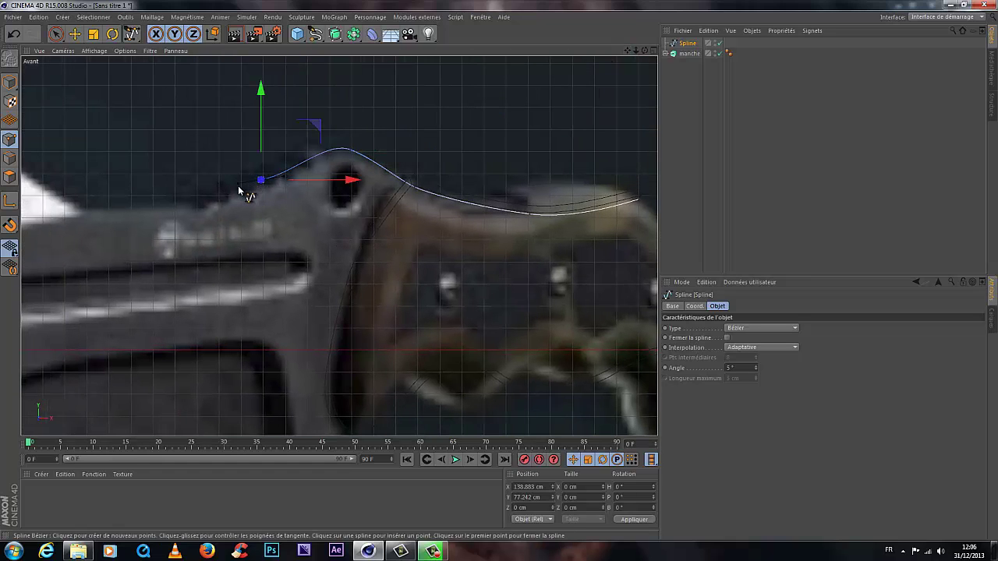
drag(239, 189, 237, 198)
drag(627, 51, 811, 31)
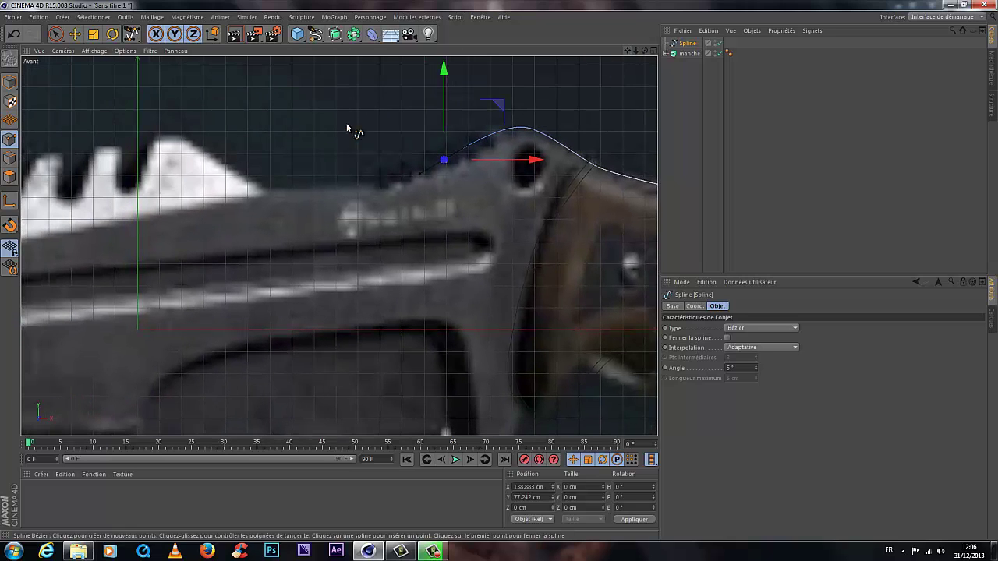
drag(363, 181, 328, 184)
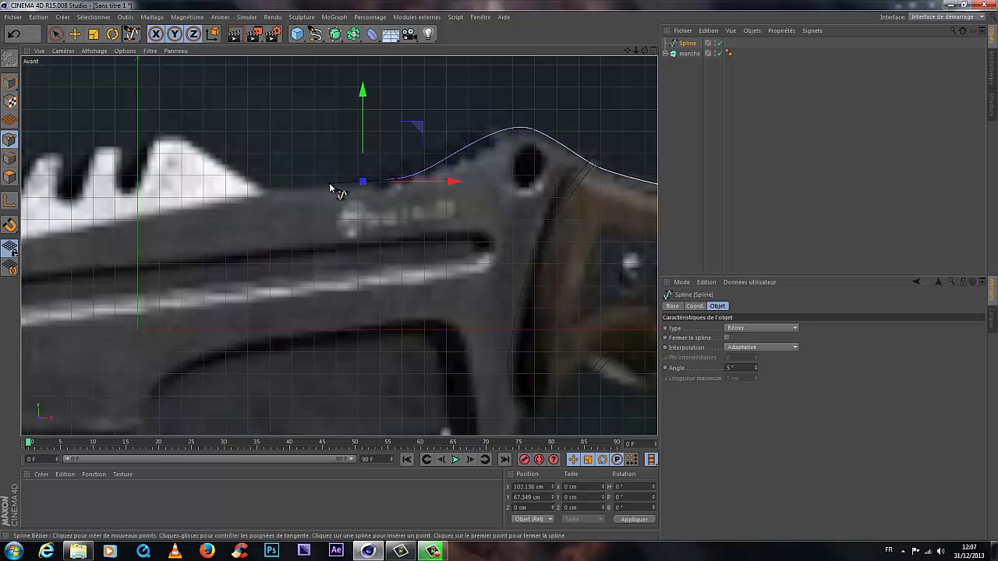
Step: Extend the spline along the spine and up to the peak of the largest saw tooth, at about X 16 cm, Y 89 cm
click(266, 187)
click(196, 145)
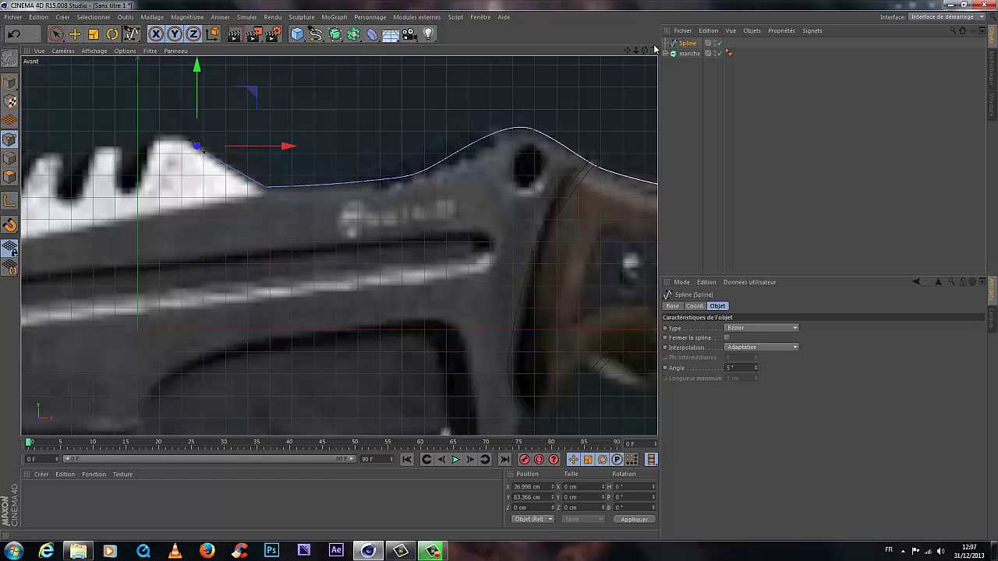
drag(627, 49, 797, 47)
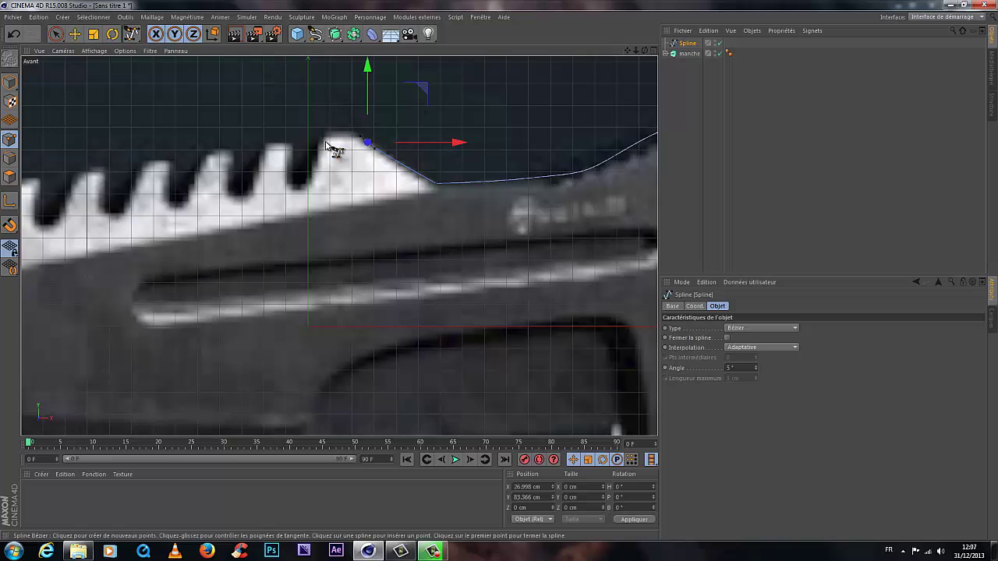
click(339, 130)
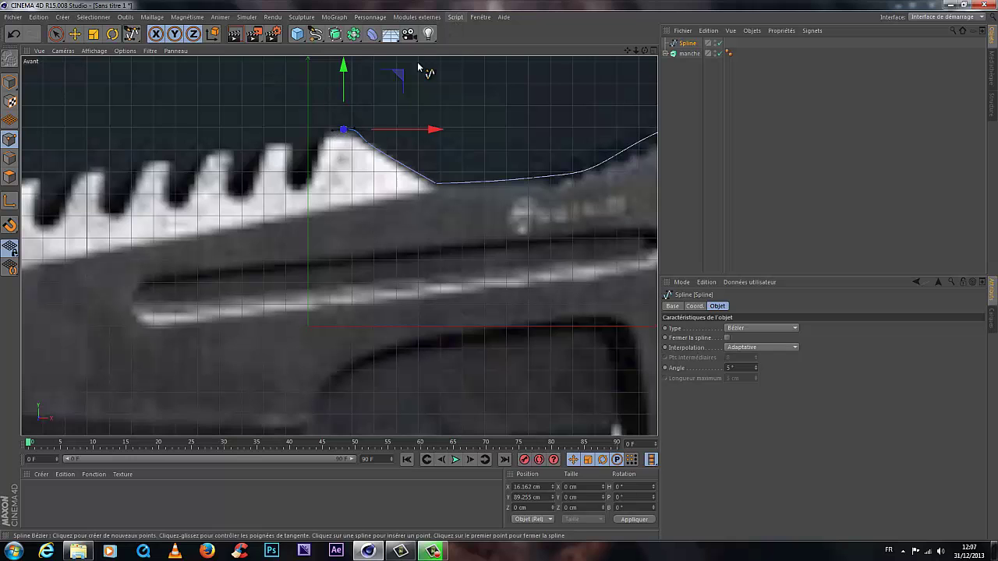
Step: Run the spline straight over the saw teeth to the blade tip and round the tip at about X -350 cm, Y 29 cm
drag(501, 274, 499, 275)
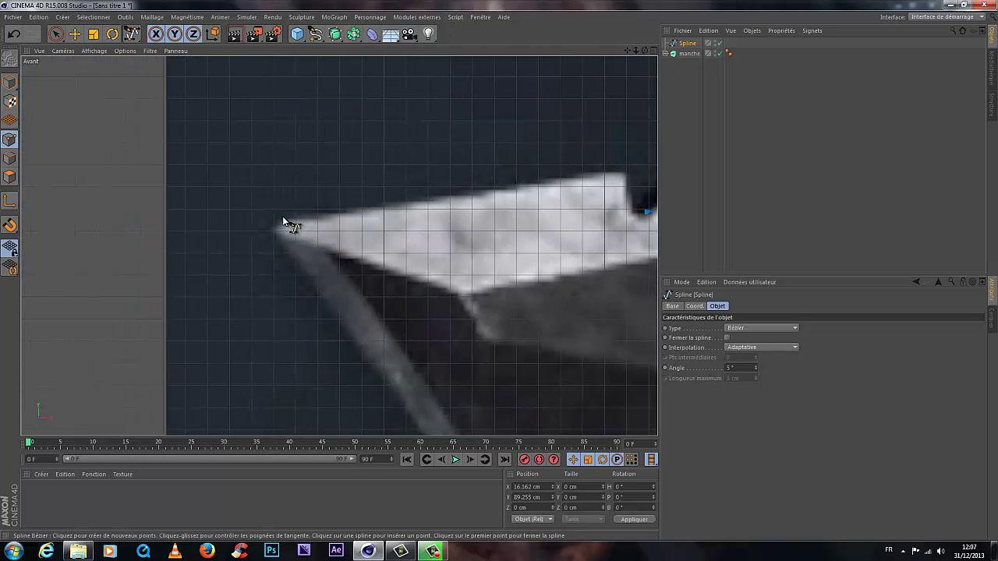
click(283, 219)
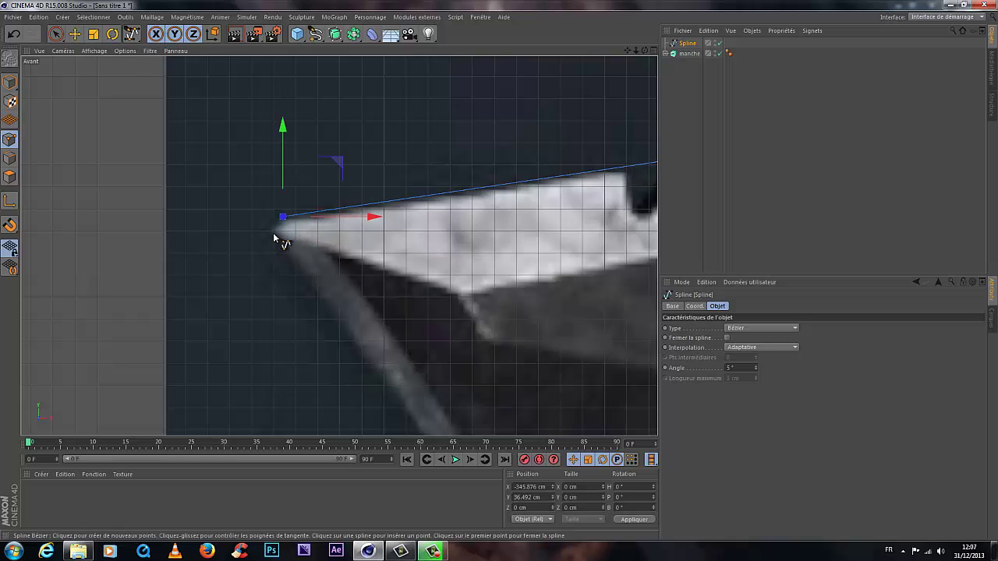
drag(272, 233, 281, 247)
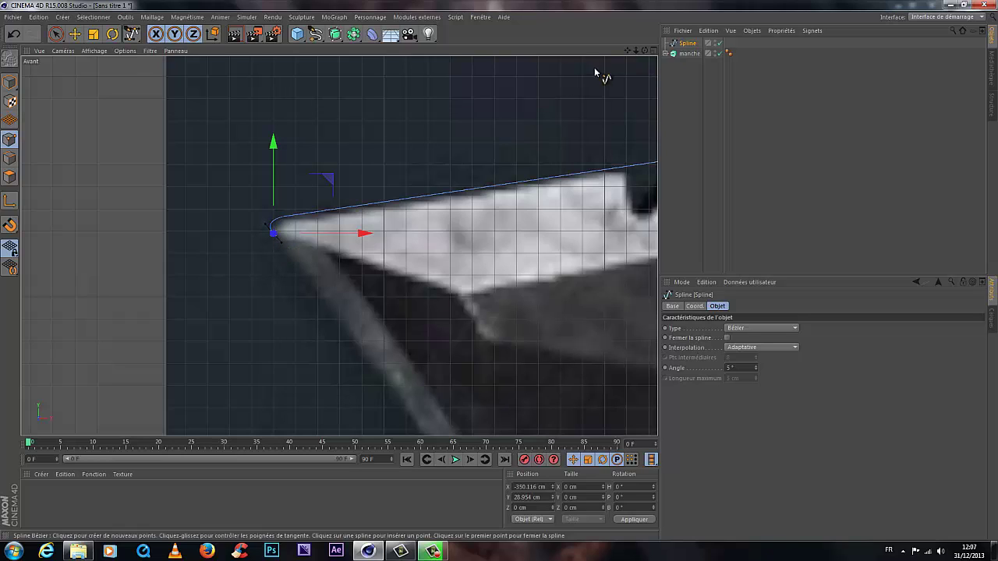
Step: Trace the slanted front edge down from the tip and round its lower corner, ending at about X -254 cm, Y -85 cm
drag(627, 51, 496, 257)
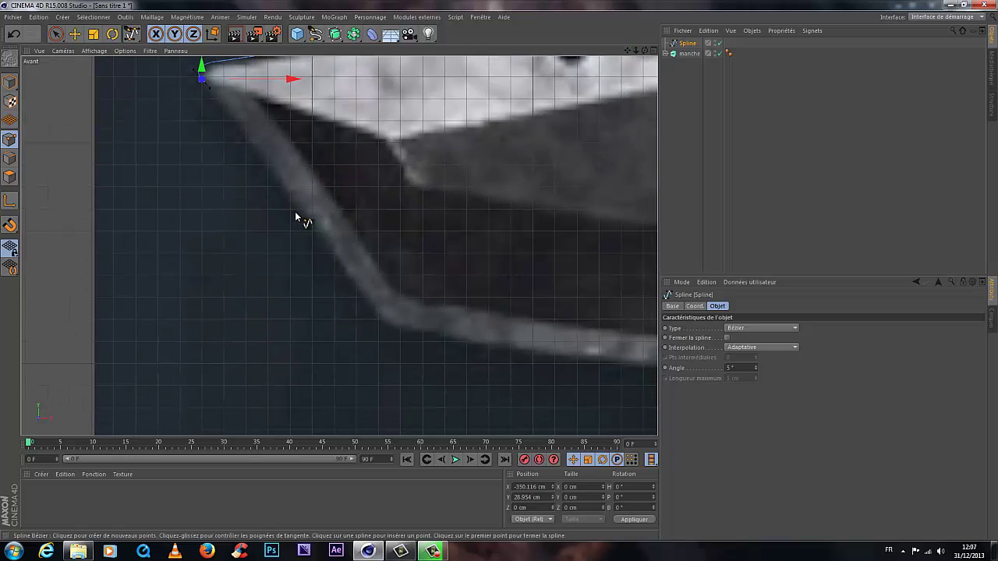
click(369, 302)
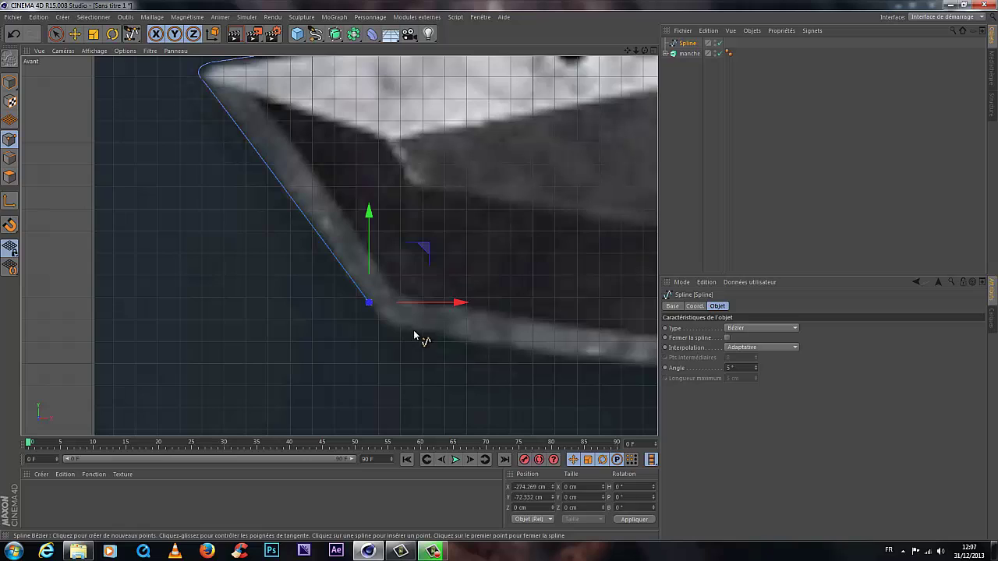
drag(413, 330, 436, 336)
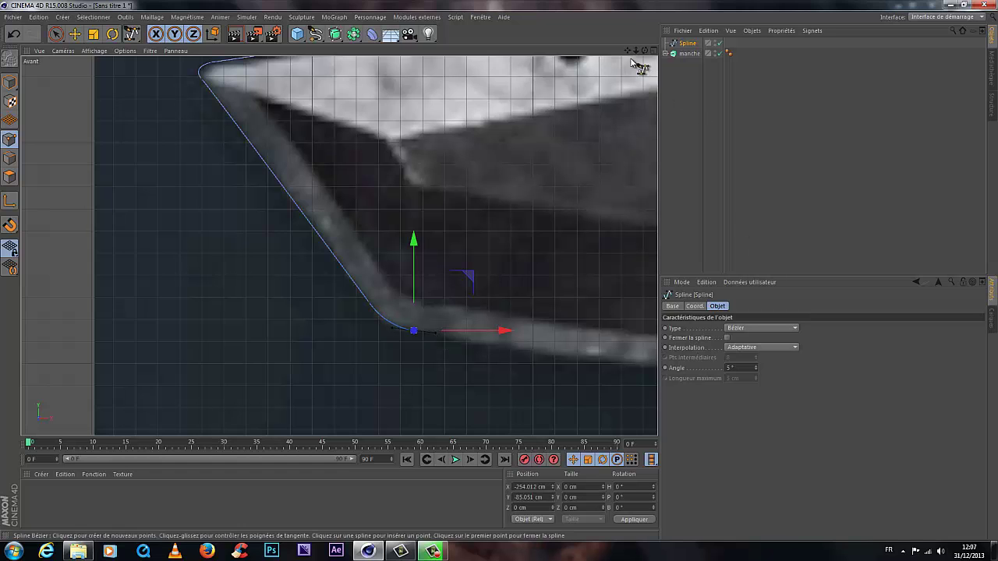
Step: Trace the curved lower cutting edge with the spline to its rear corner, at about X -13 cm, Y -98 cm
drag(626, 51, 307, 277)
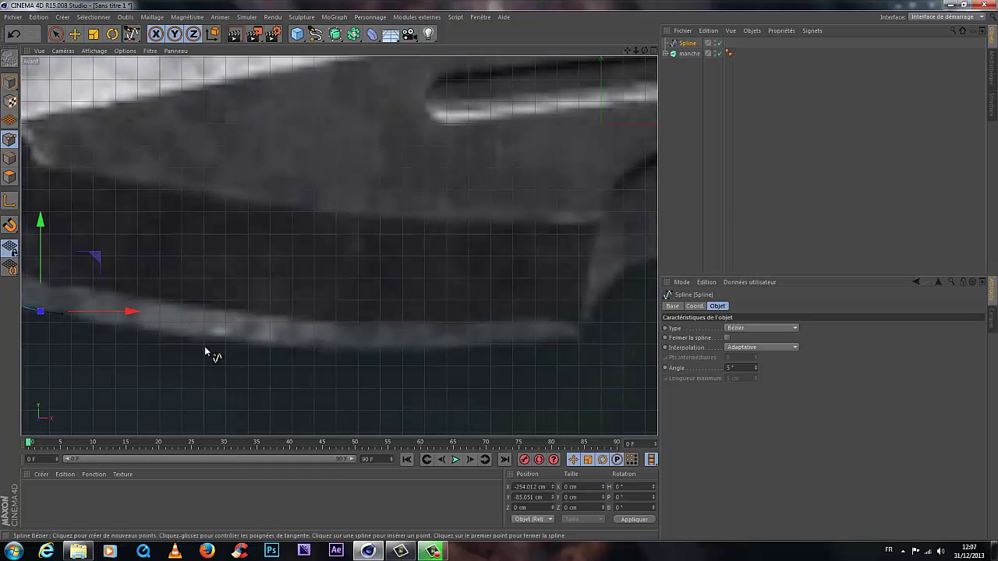
click(236, 341)
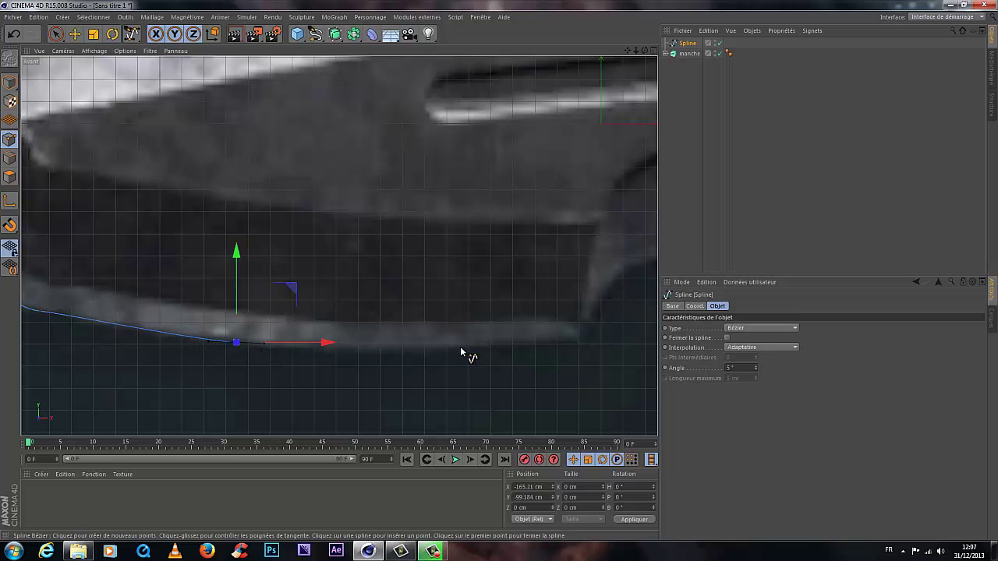
drag(464, 347, 503, 347)
click(574, 341)
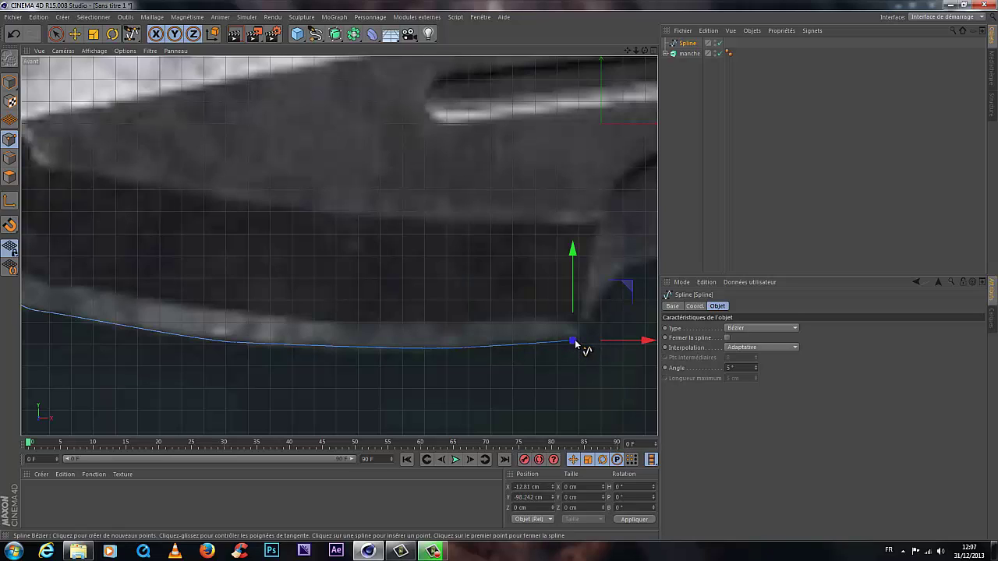
Step: Curve the spline up from the rear corner and along the blade's recessed underside to the guard, at about X 137 cm, Y -48 cm
click(605, 290)
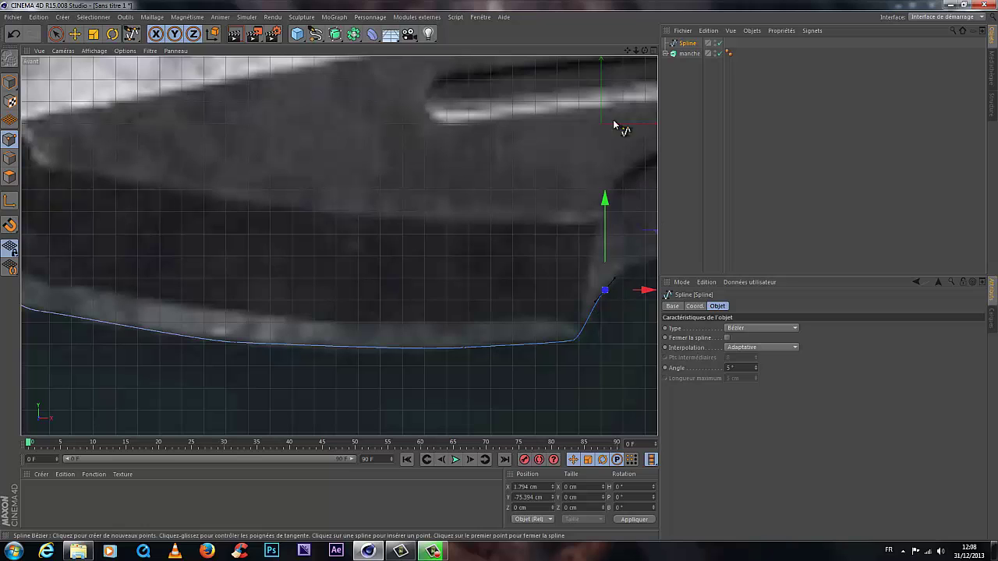
drag(628, 52, 441, 295)
click(409, 297)
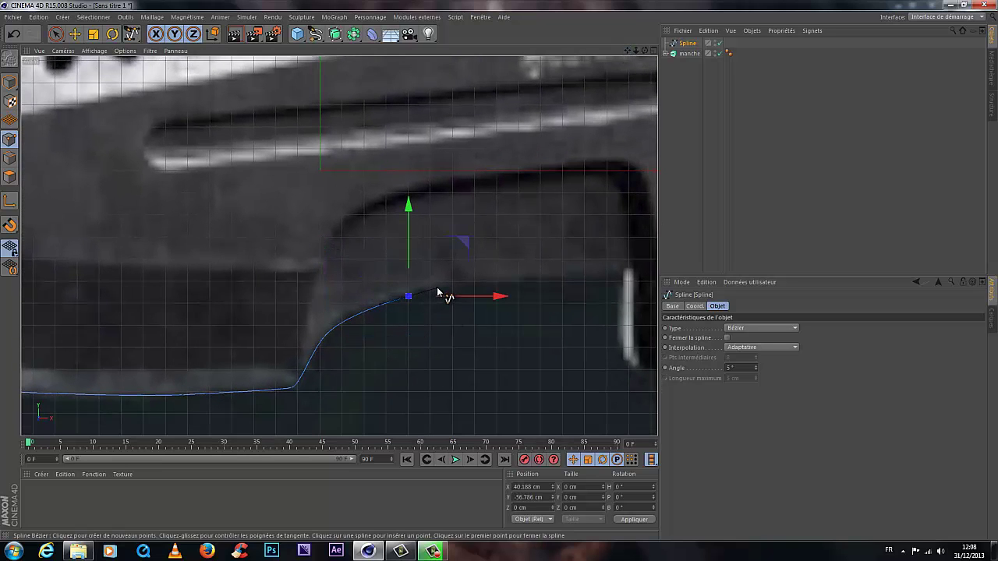
drag(540, 278, 567, 280)
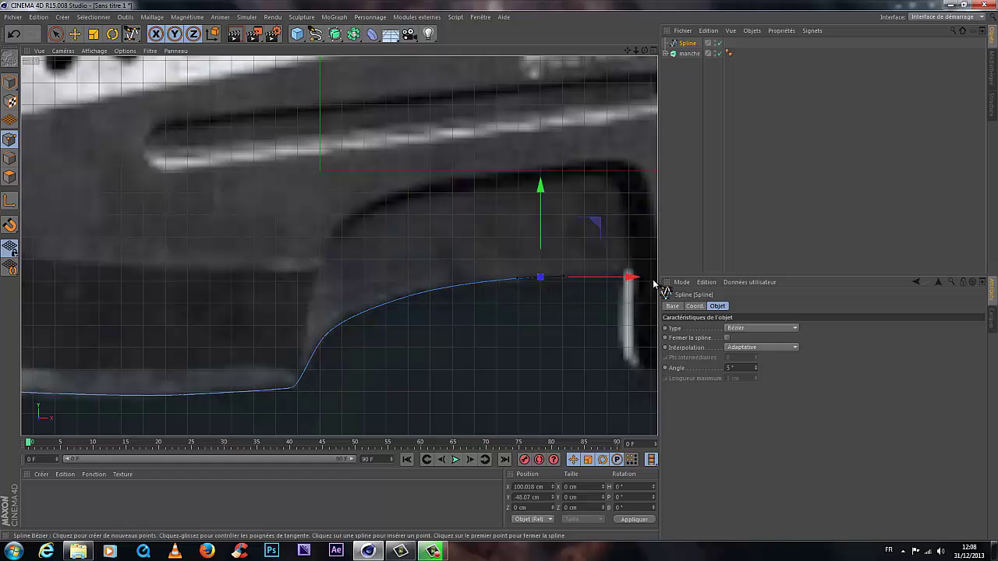
scroll(622, 290, up, 3)
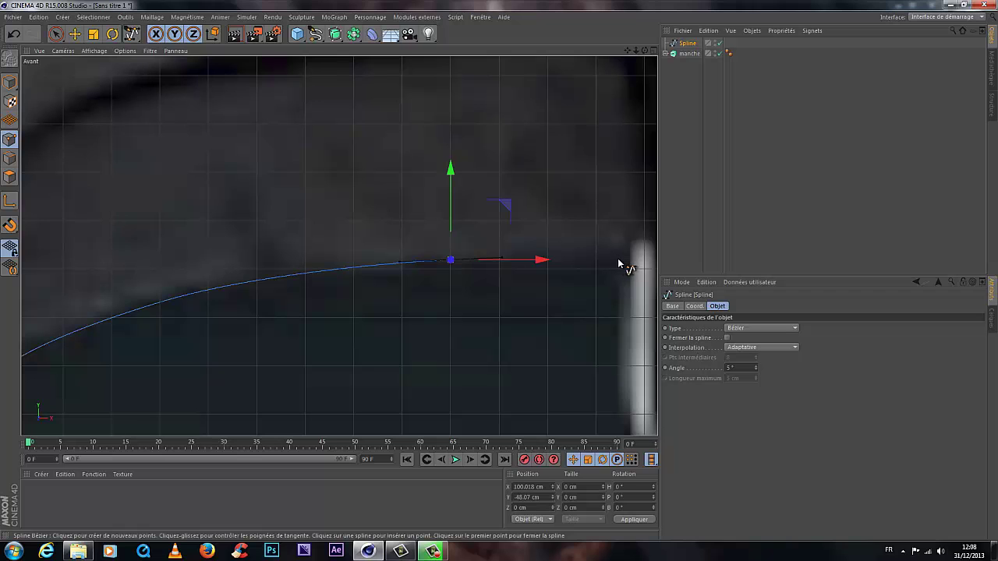
click(628, 261)
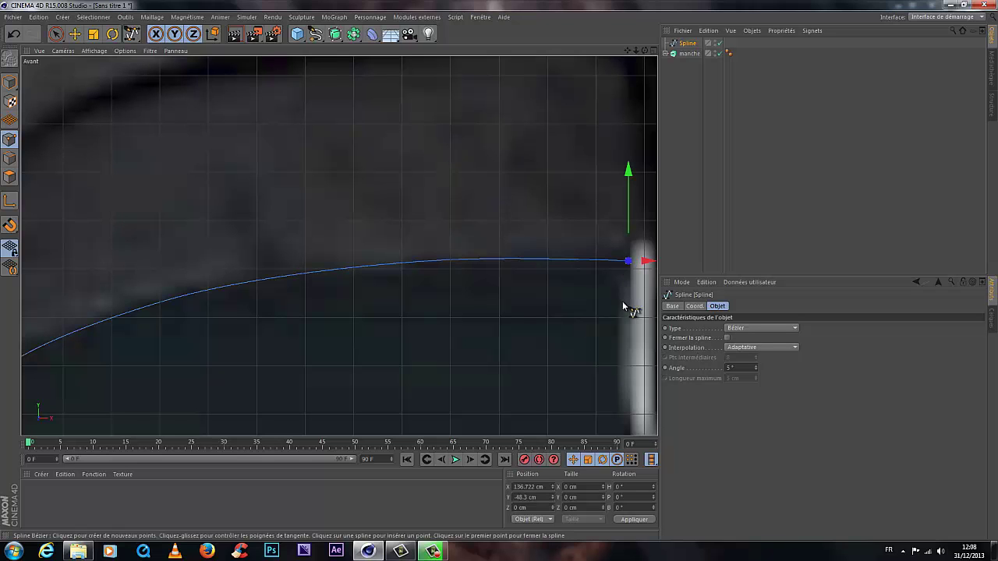
Step: Trace the guard prong's front edge down from the recess and round its lower corner, ending at about X 148 cm, Y -92 cm
scroll(624, 309, down, 2)
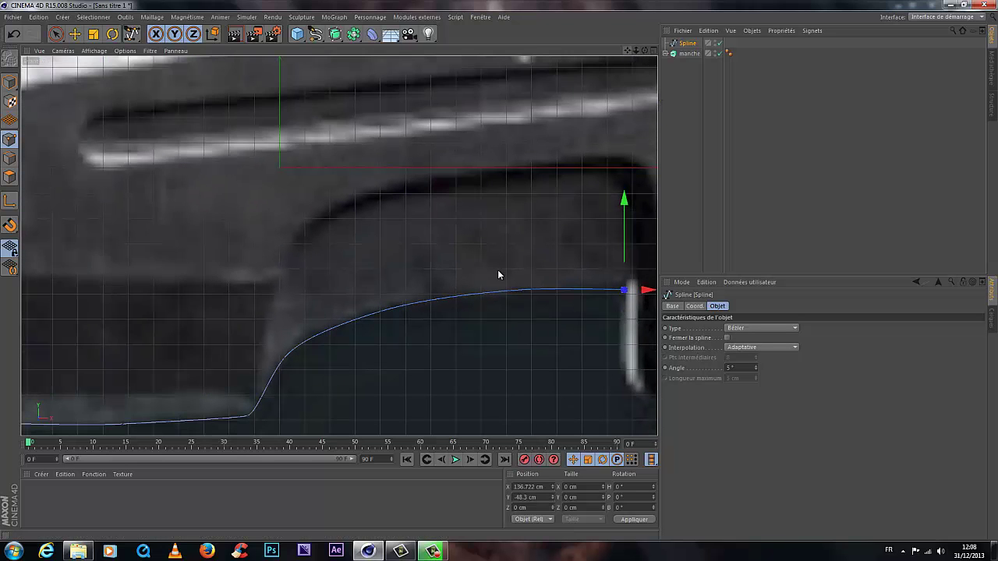
drag(627, 50, 520, 23)
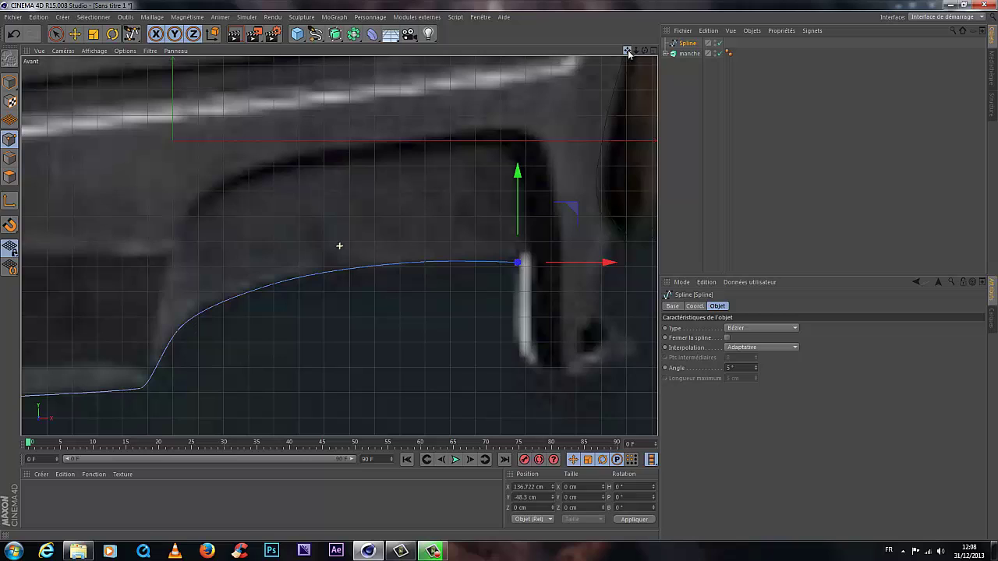
click(530, 346)
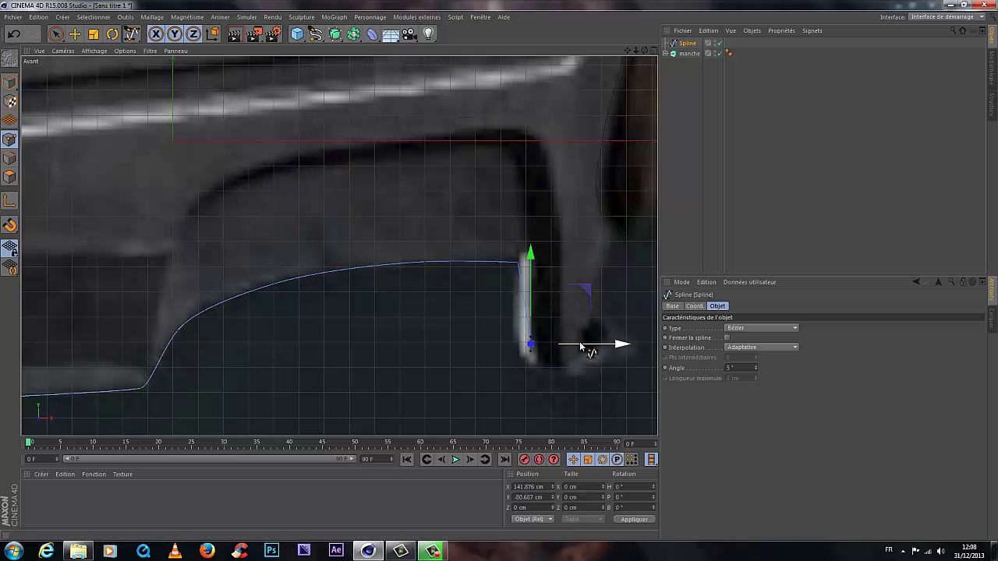
drag(586, 344, 564, 378)
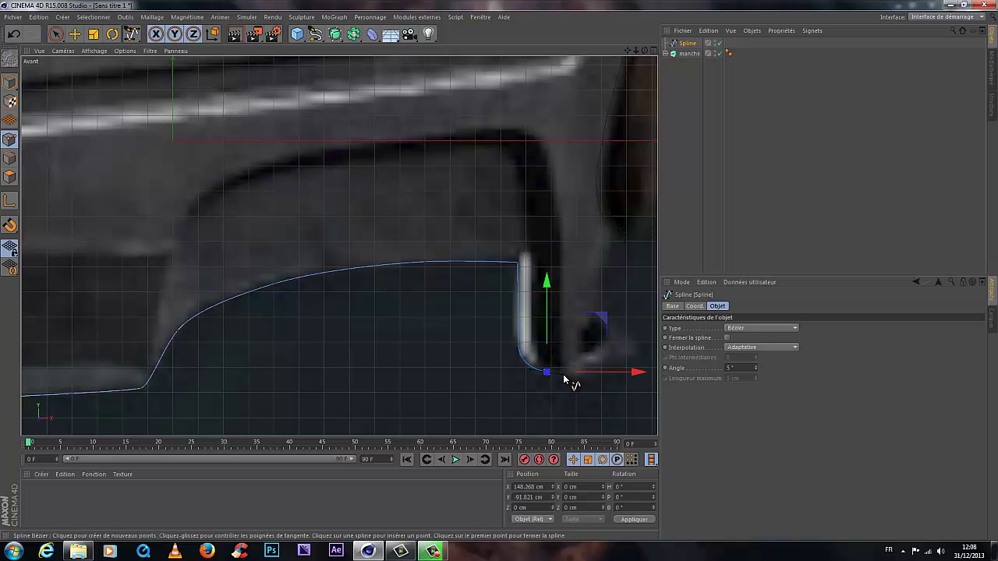
Step: Curve the spline around the prong's rear hook and up its back edge to about X 171 cm, Y -48 cm
drag(629, 357, 646, 355)
click(616, 318)
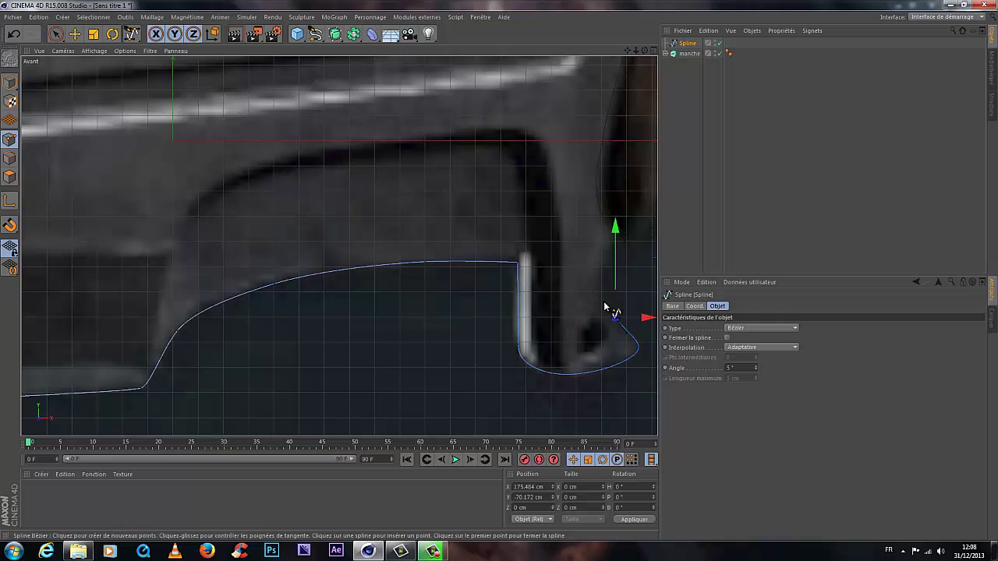
click(602, 262)
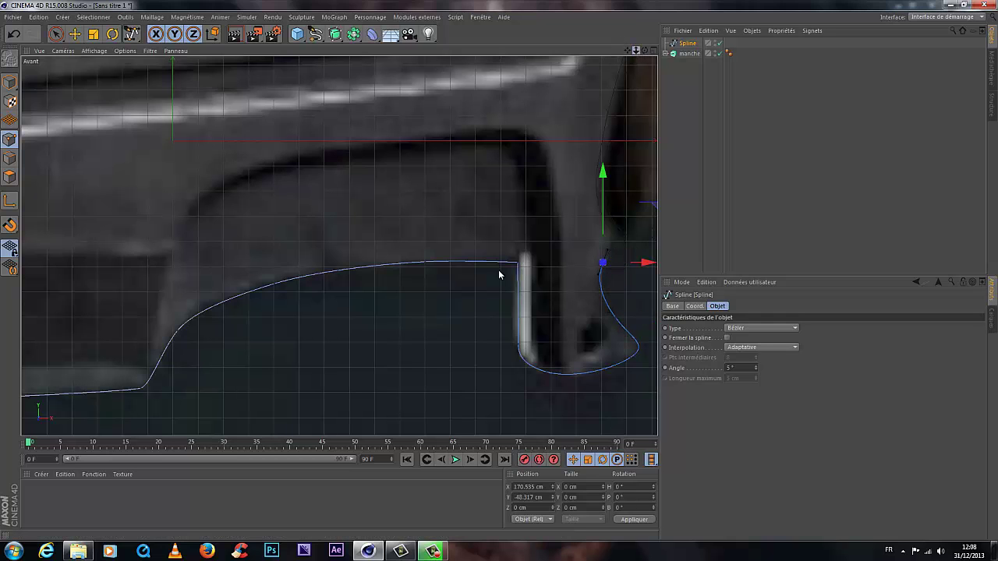
Step: Run the spline through the handle's interior in straight segments, from about X 211 cm, Y -1 cm to X 271 cm, Y 6 cm
scroll(499, 272, down, 5)
scroll(501, 270, up, 4)
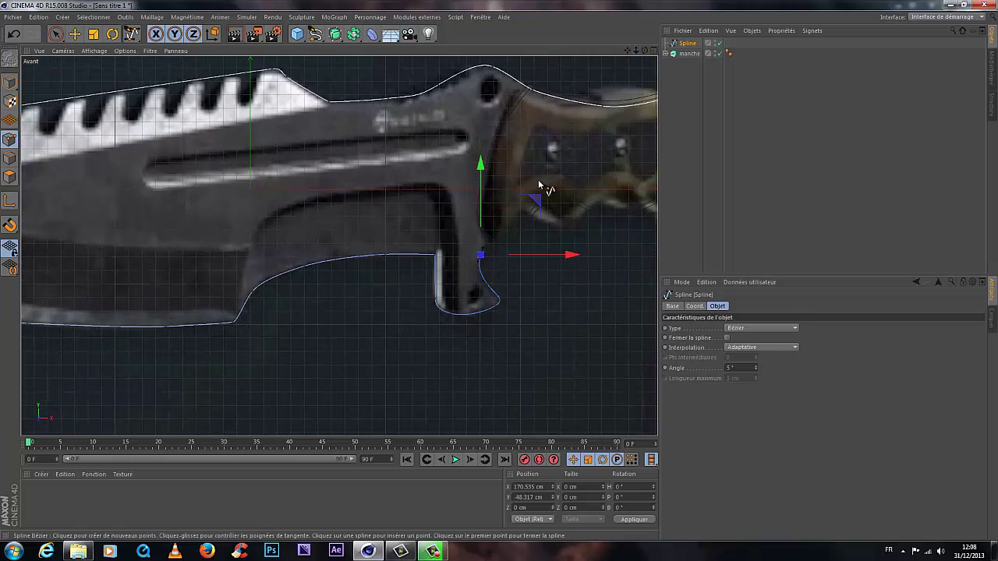
click(536, 180)
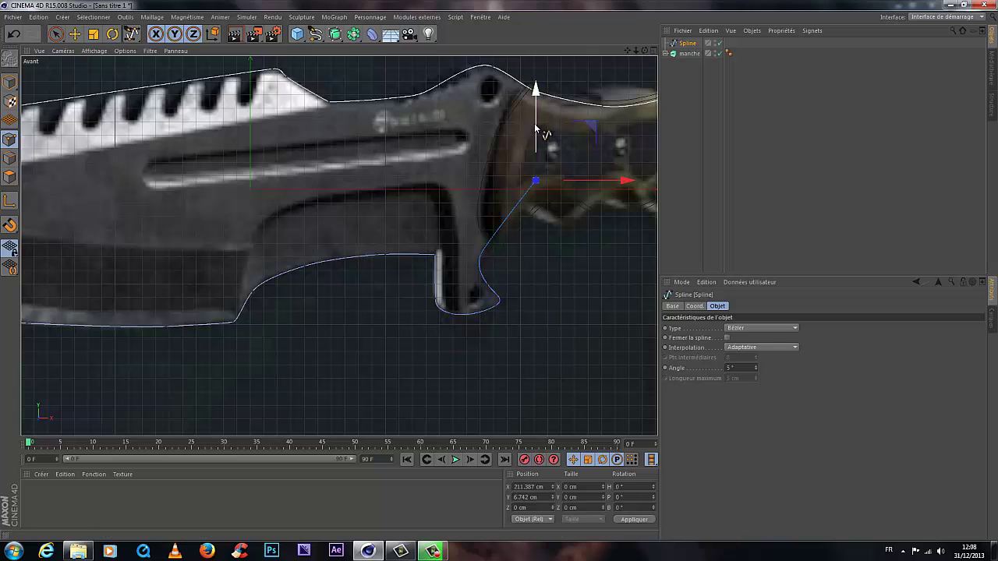
drag(541, 136, 537, 147)
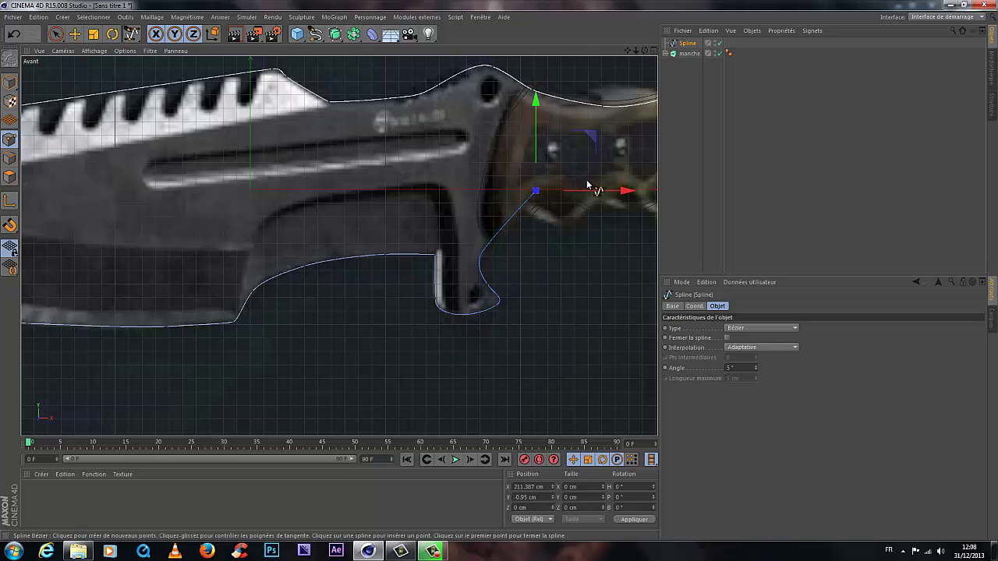
click(590, 176)
drag(590, 176, 617, 146)
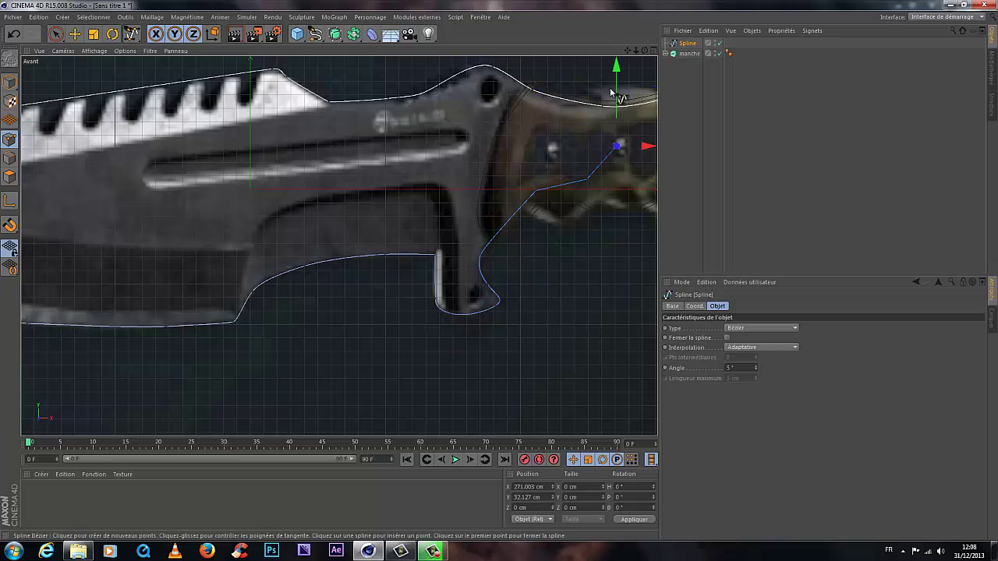
drag(616, 74, 623, 100)
Step: Continue the spline toward the handle's rear, turn it up at about X 349 cm, Y 49 cm, and close it at its starting point
drag(630, 50, 499, 270)
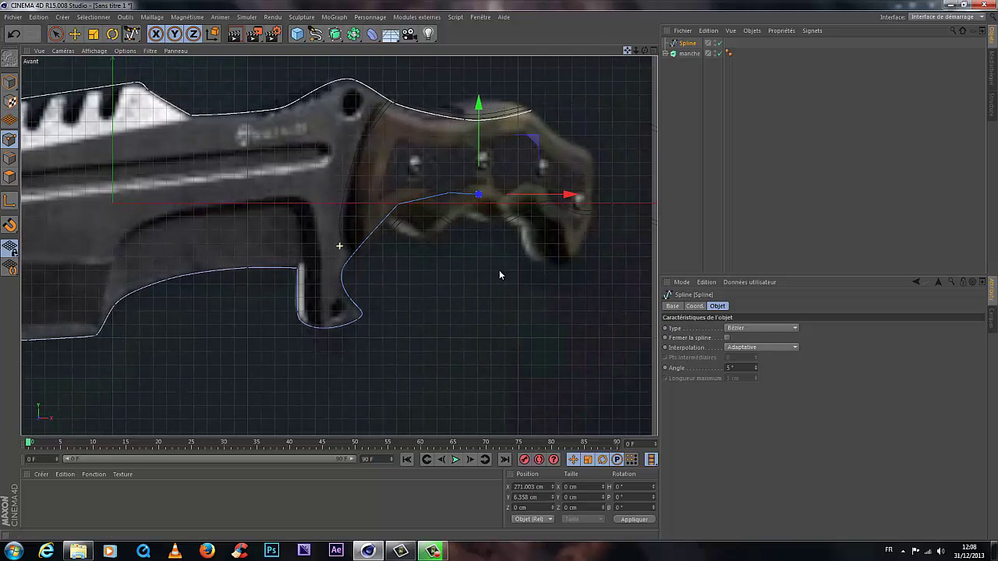
click(543, 182)
click(581, 139)
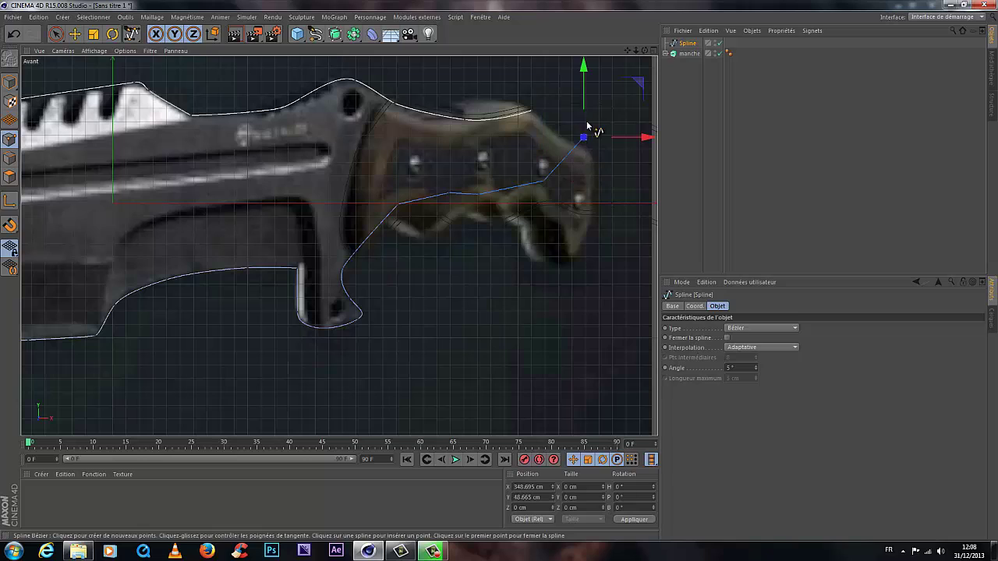
click(563, 110)
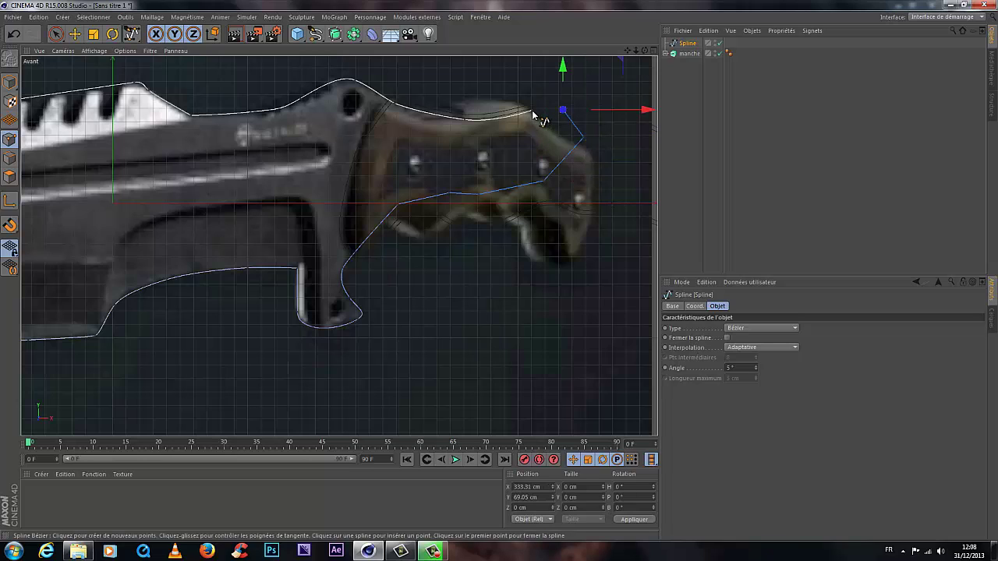
click(531, 112)
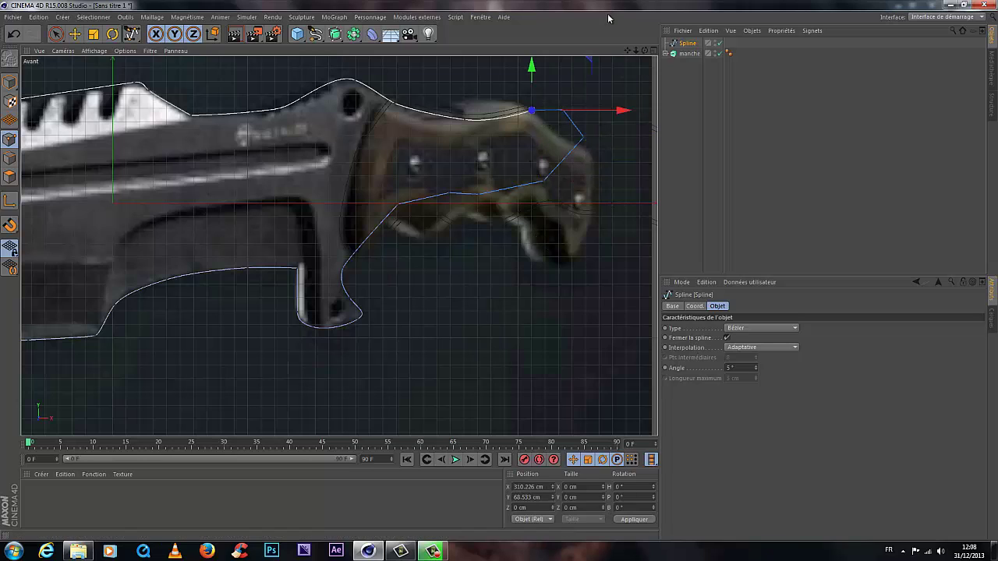
Step: Examine the closed blade outline in a full-size perspective view with the handle temporarily hidden, and show the handle again
drag(635, 51, 744, 49)
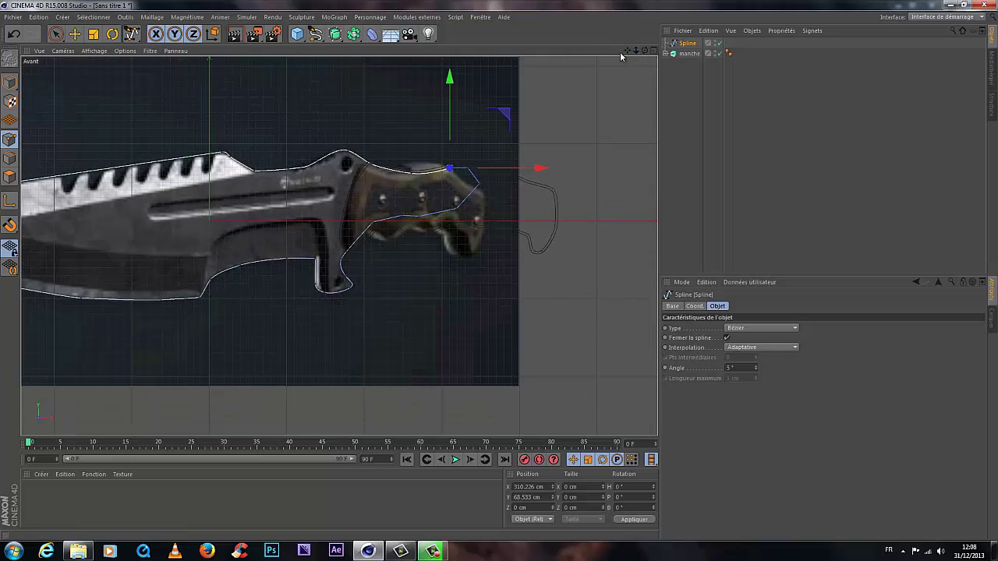
click(653, 50)
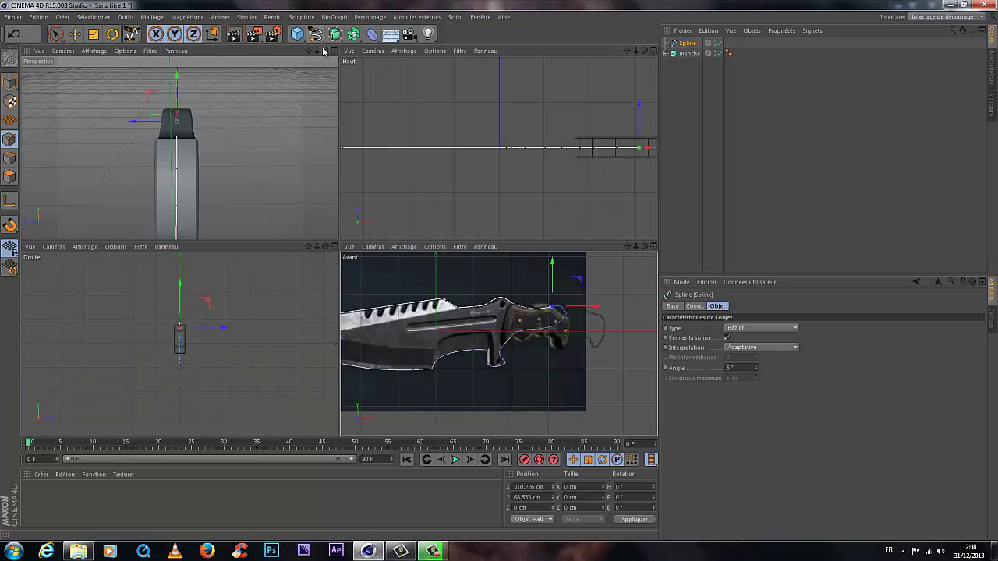
drag(323, 51, 707, 64)
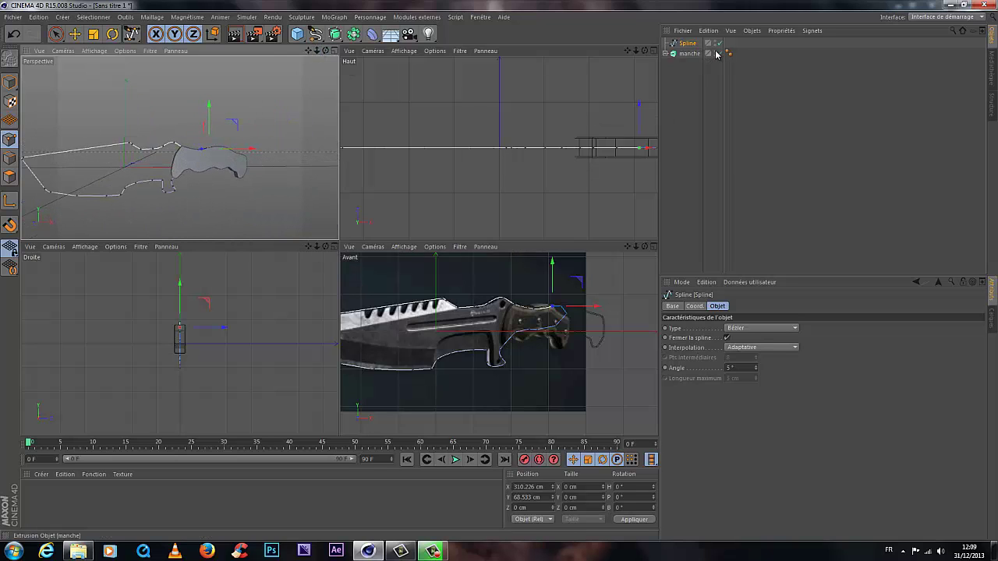
click(716, 53)
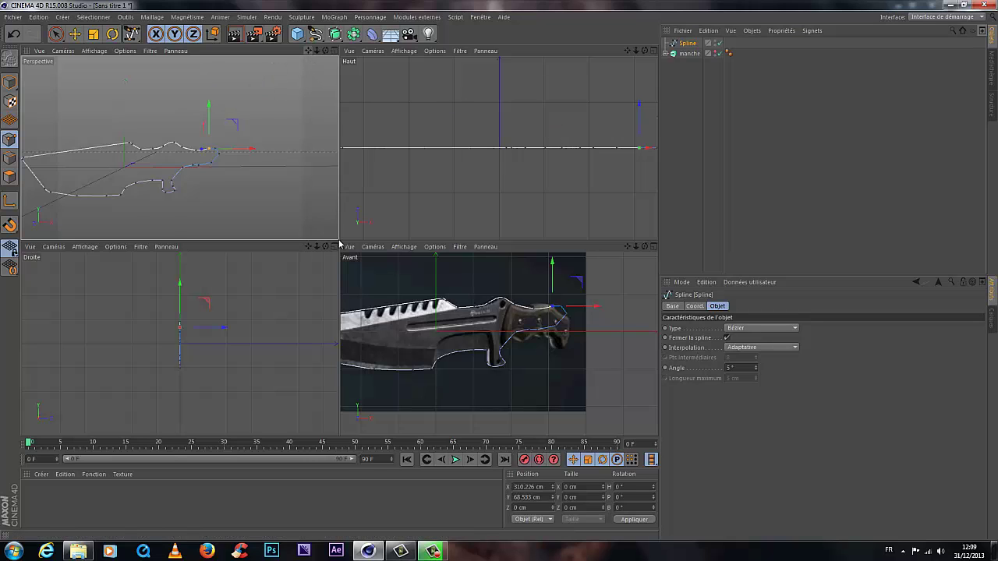
drag(308, 51, 340, 51)
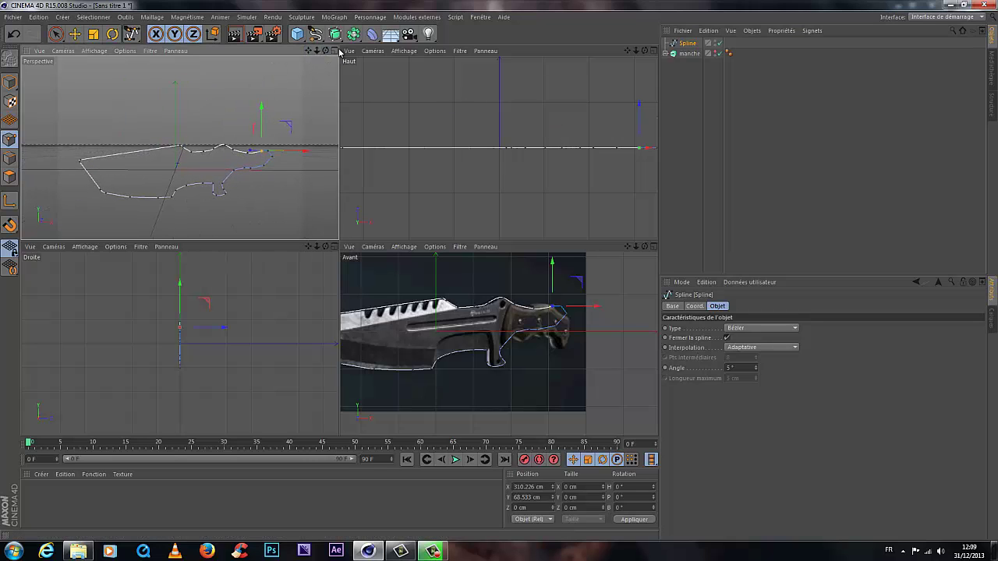
click(334, 51)
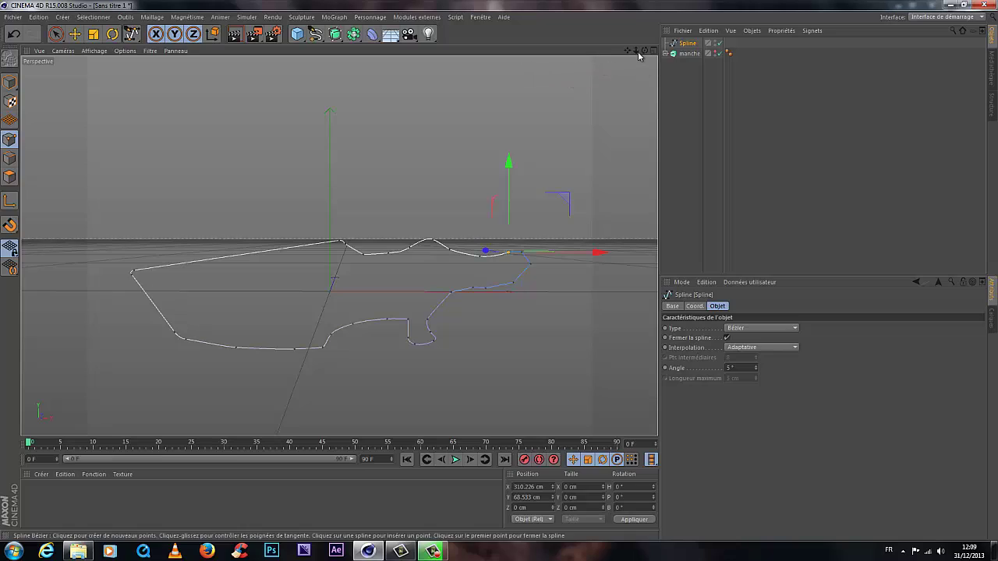
alt+drag(501, 275, 508, 272)
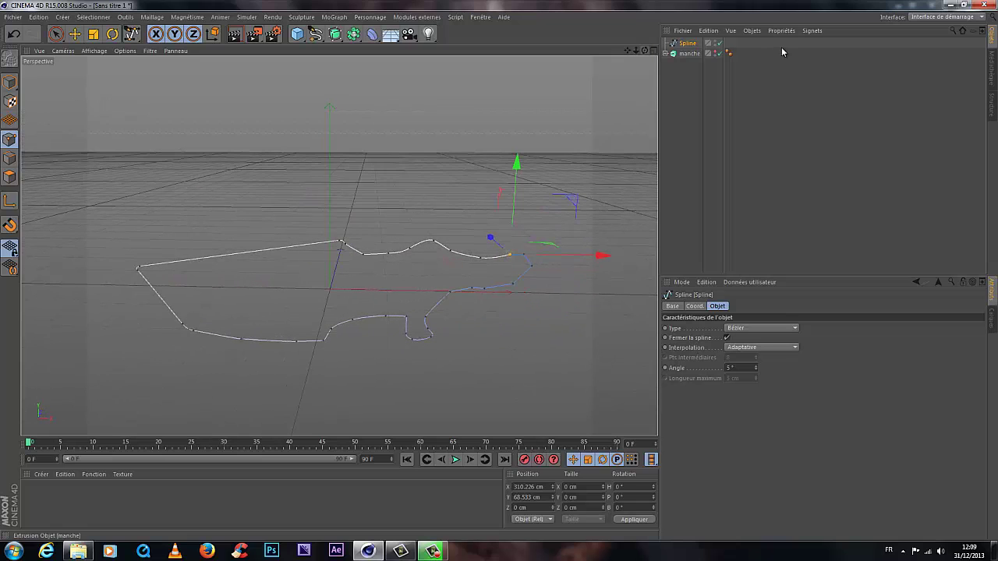
click(718, 53)
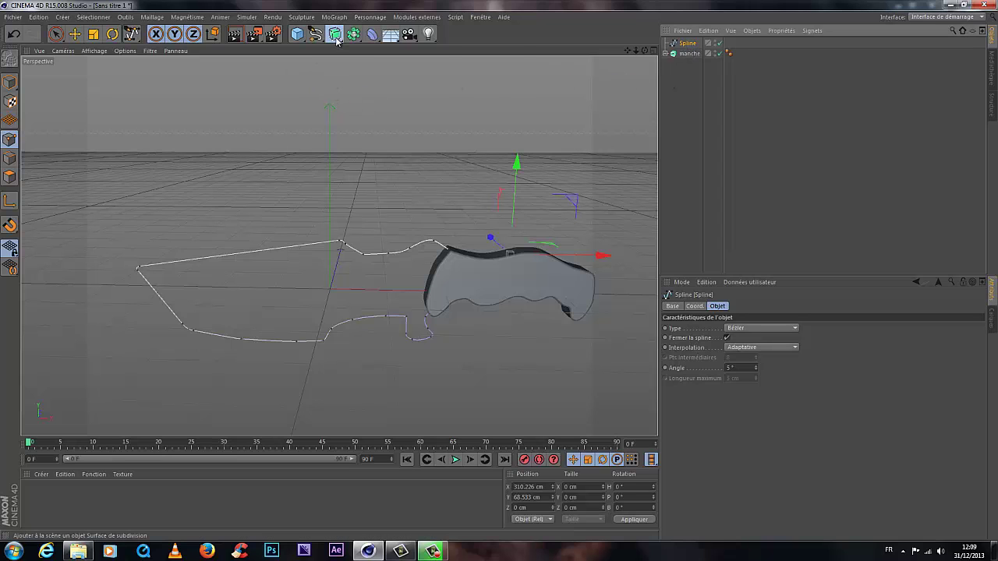
Step: Extrude the closed blade outline by nesting it under a new Extrusion object, and collapse that object's hierarchy
drag(336, 41, 455, 51)
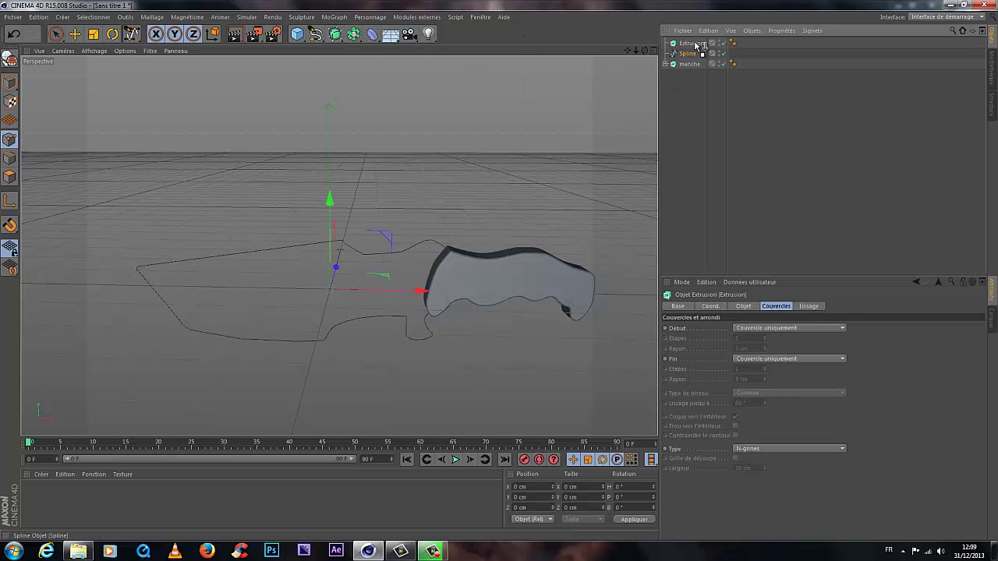
drag(696, 46, 697, 44)
click(665, 44)
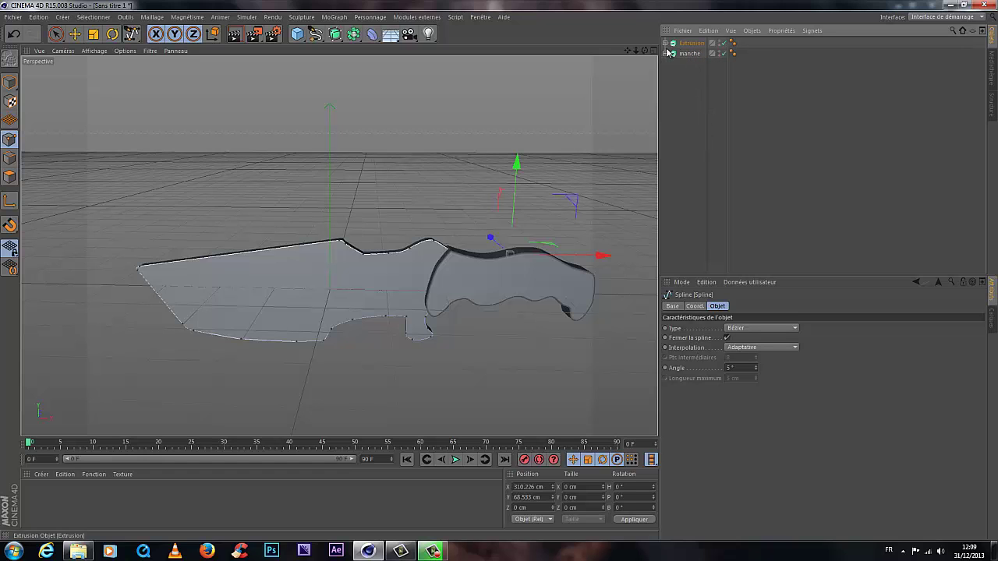
mouse_move(499, 270)
alt+mouse_down()
mouse_move(493, 277)
mouse_move(499, 267)
mouse_move(509, 276)
mouse_move(486, 276)
mouse_move(500, 276)
mouse_move(503, 261)
alt+mouse_up()
Step: In model mode, move the blade extrusion along Z to about -10 cm to centre it in the handle's thickness
click(691, 44)
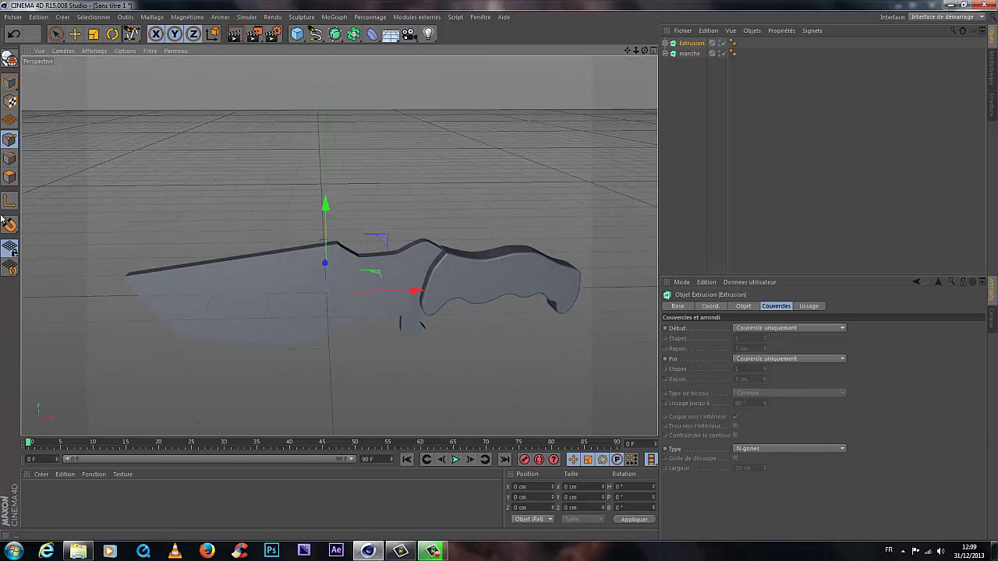
click(14, 84)
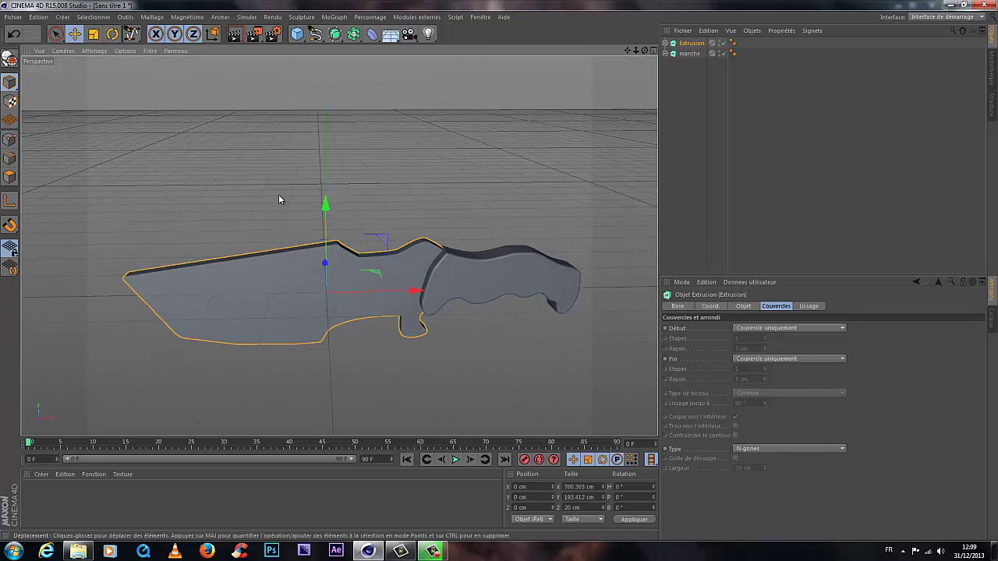
drag(645, 51, 644, 52)
key(F5)
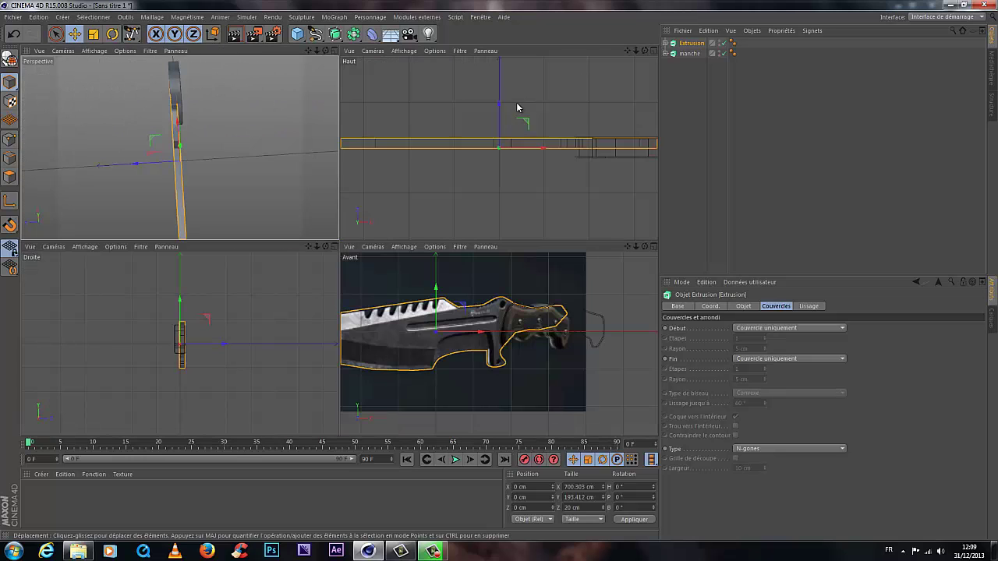
drag(628, 51, 575, 53)
drag(499, 244, 303, 98)
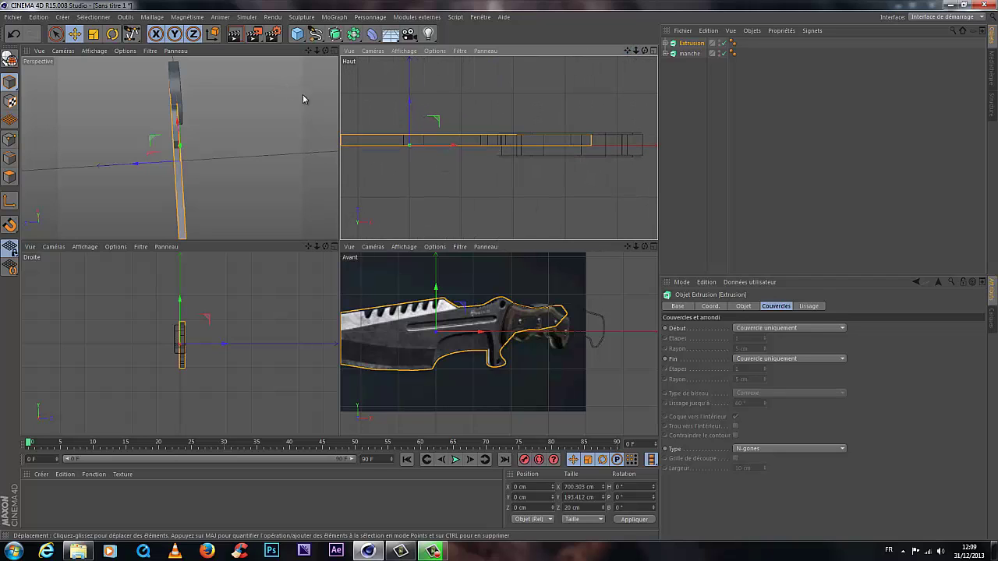
mouse_move(409, 107)
mouse_down()
mouse_move(428, 111)
mouse_move(412, 108)
mouse_up()
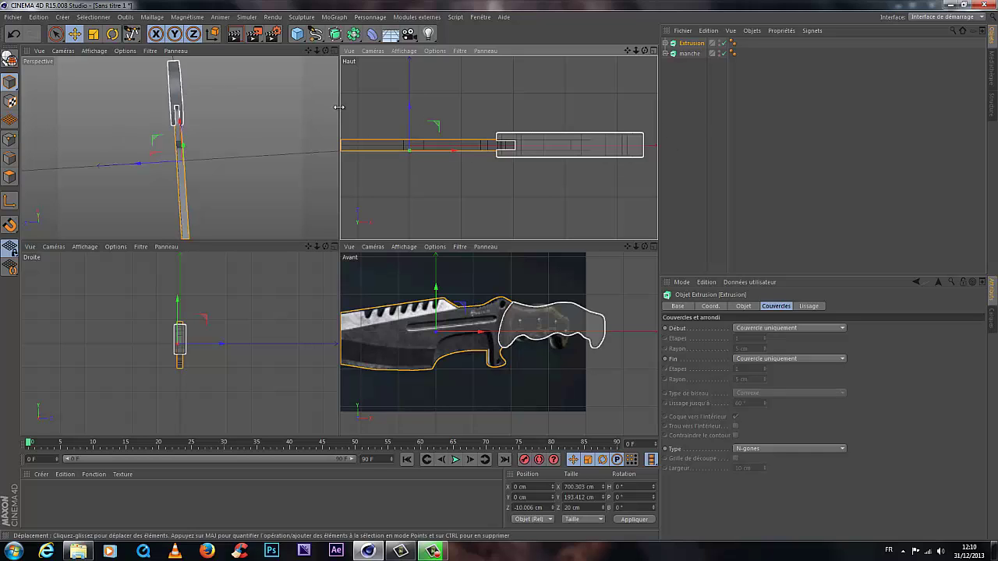
Step: Rename the blade's extrusion object as "lame primaire"
drag(326, 50, 296, 239)
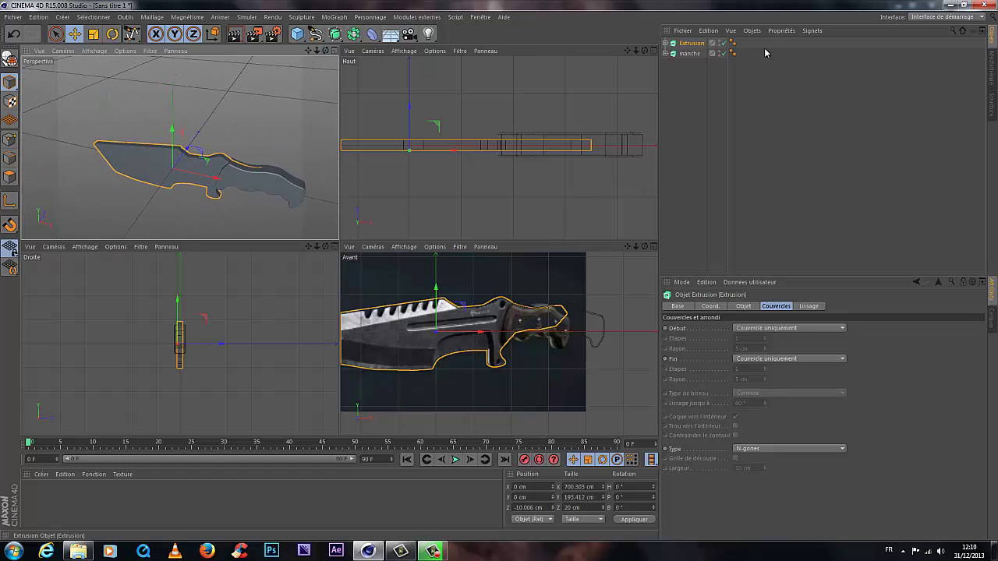
click(689, 54)
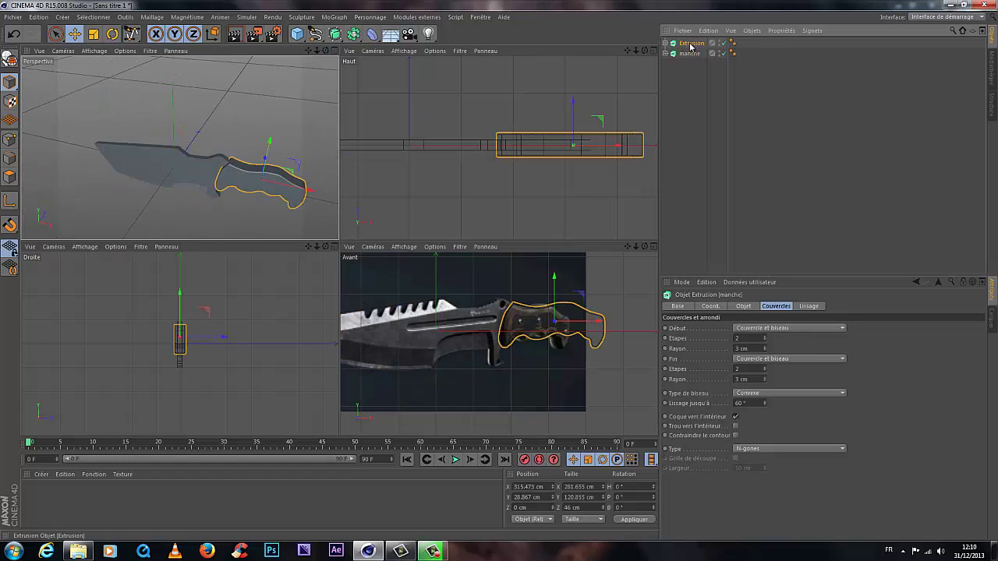
double_click(690, 44)
text(l)
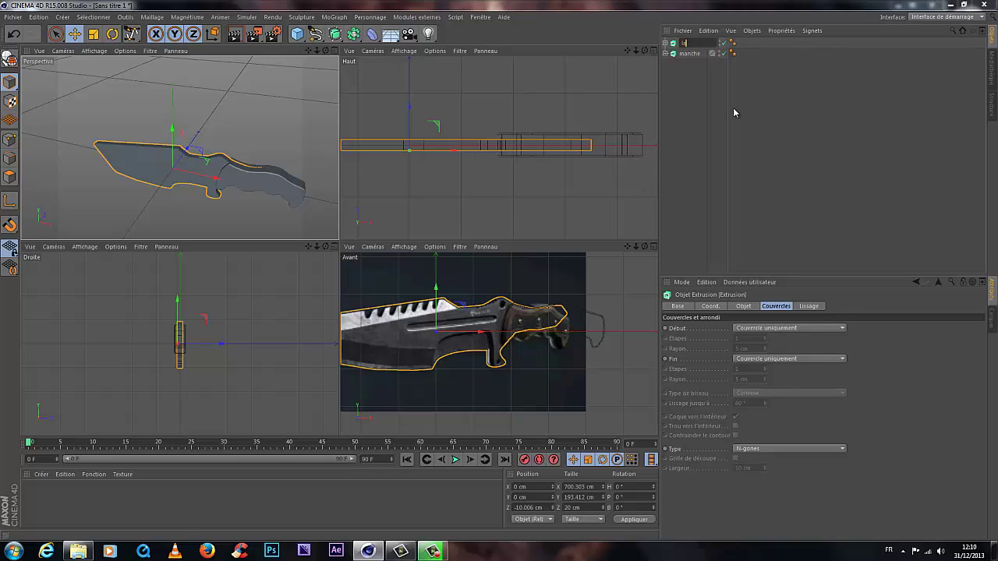
text(ame primaire)
key(Return)
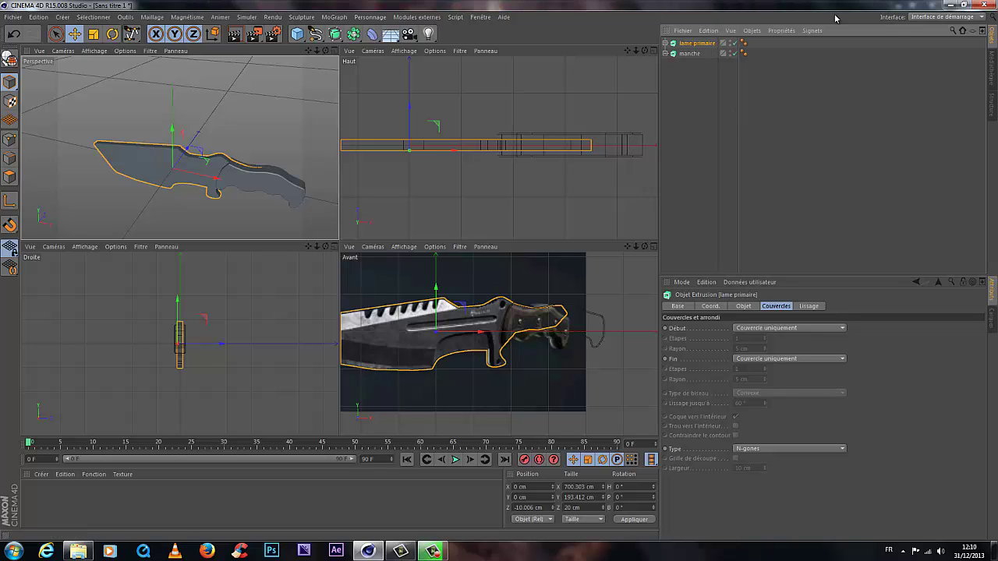
Step: Hide the "manche" object in the viewports
click(688, 54)
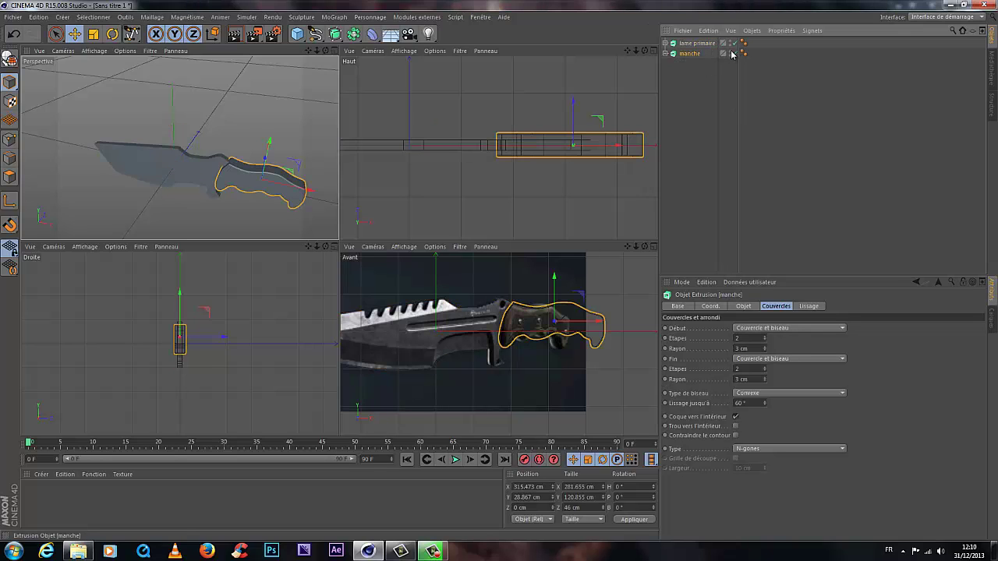
click(731, 51)
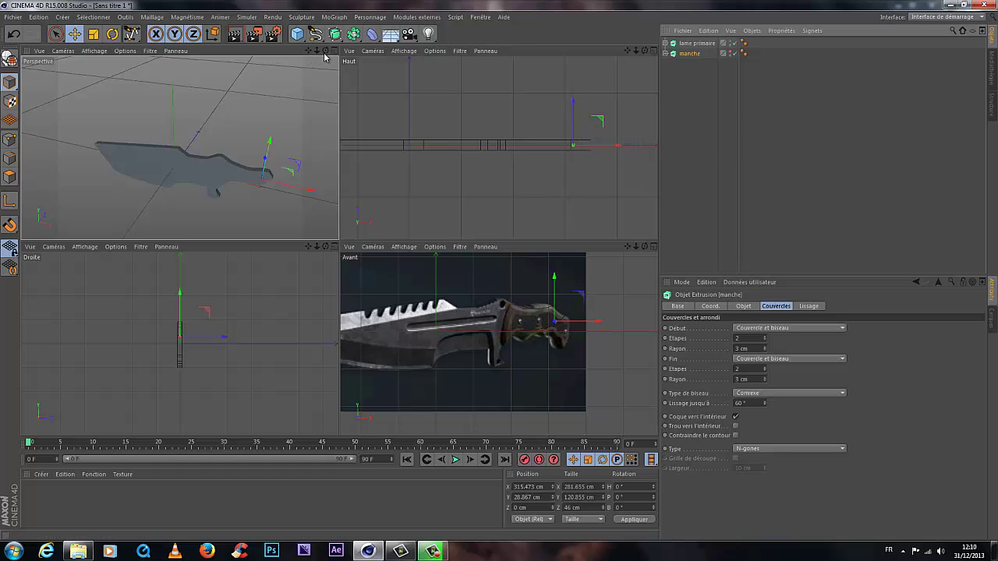
Step: Start a new Bézier spline at the notch just behind the serrated teeth, and align its first point along X with the reference
drag(325, 52, 339, 242)
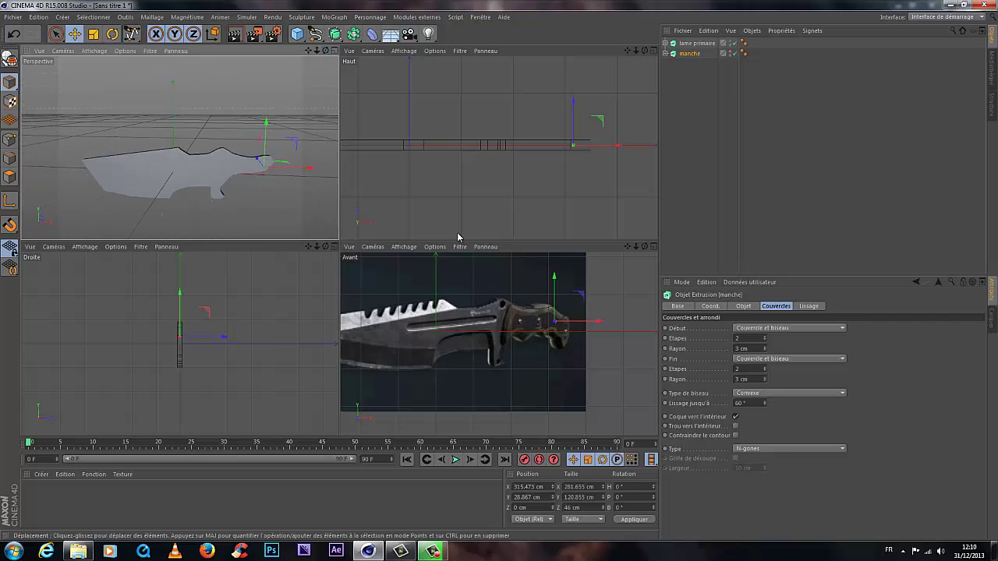
drag(636, 246, 499, 274)
drag(627, 248, 508, 327)
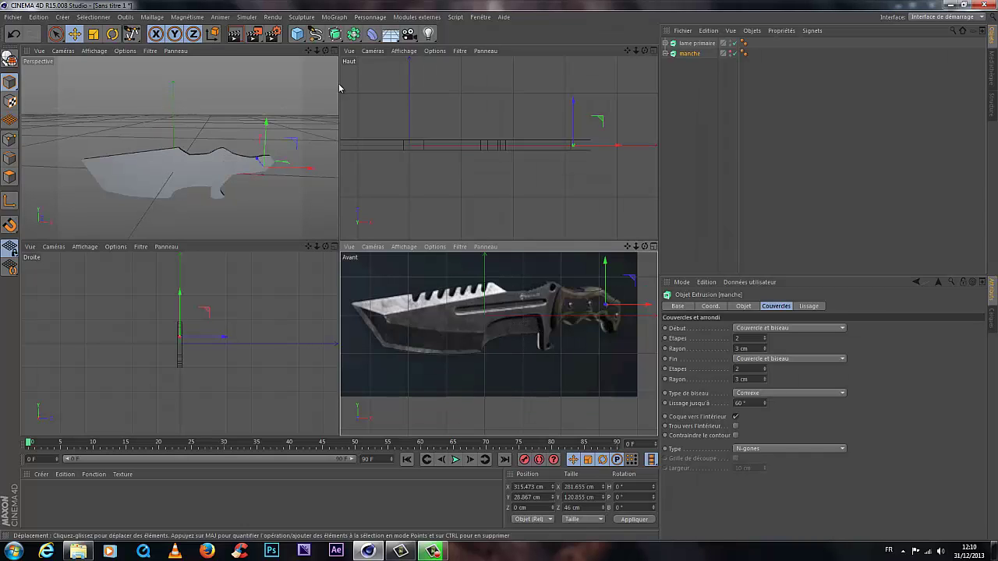
click(315, 34)
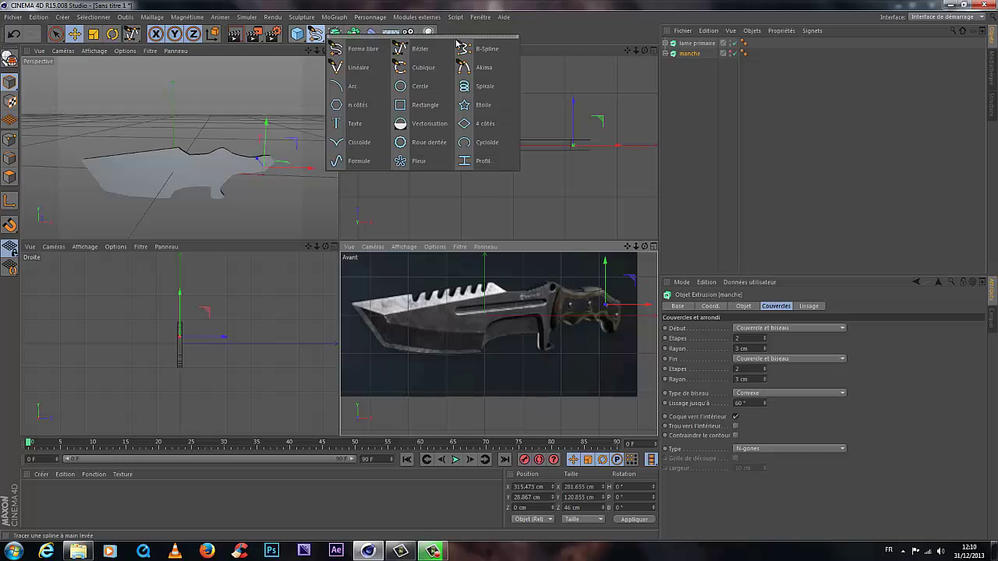
click(413, 52)
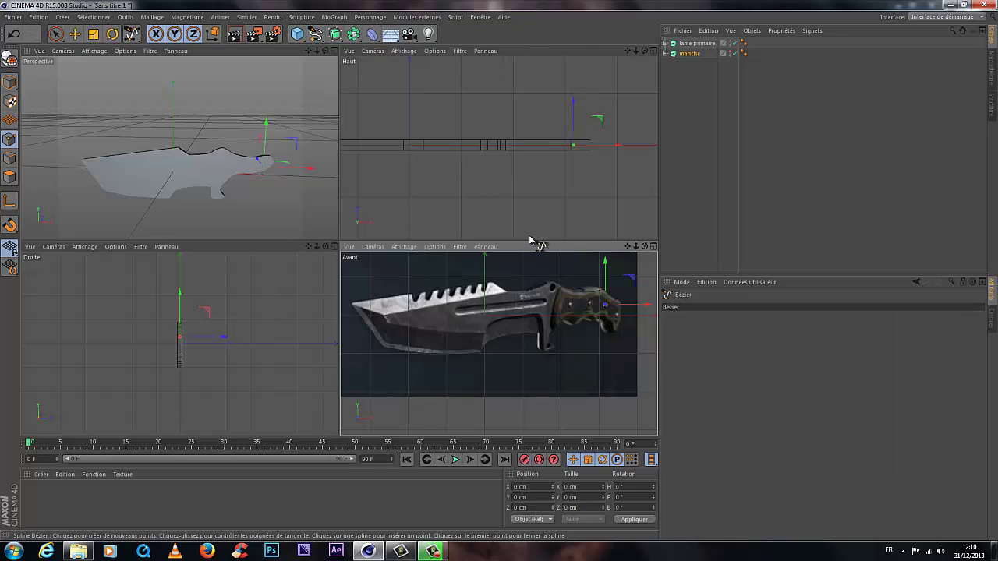
scroll(535, 296, up, 5)
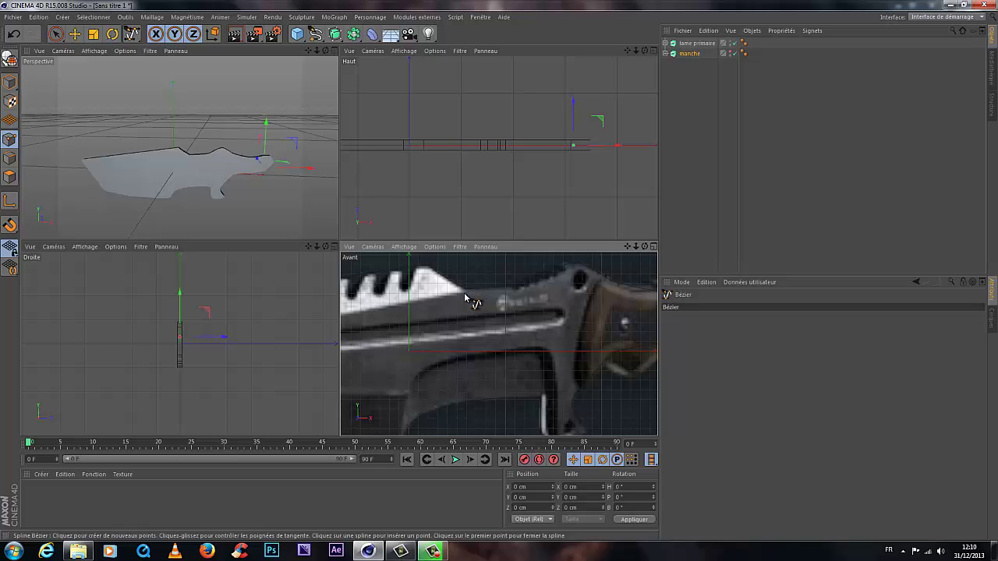
scroll(462, 296, down, 3)
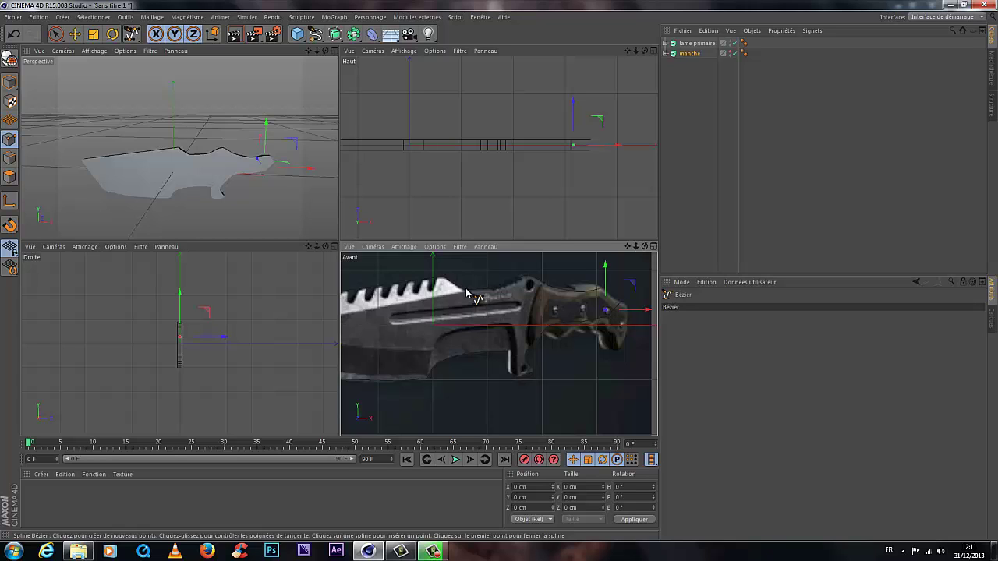
click(469, 294)
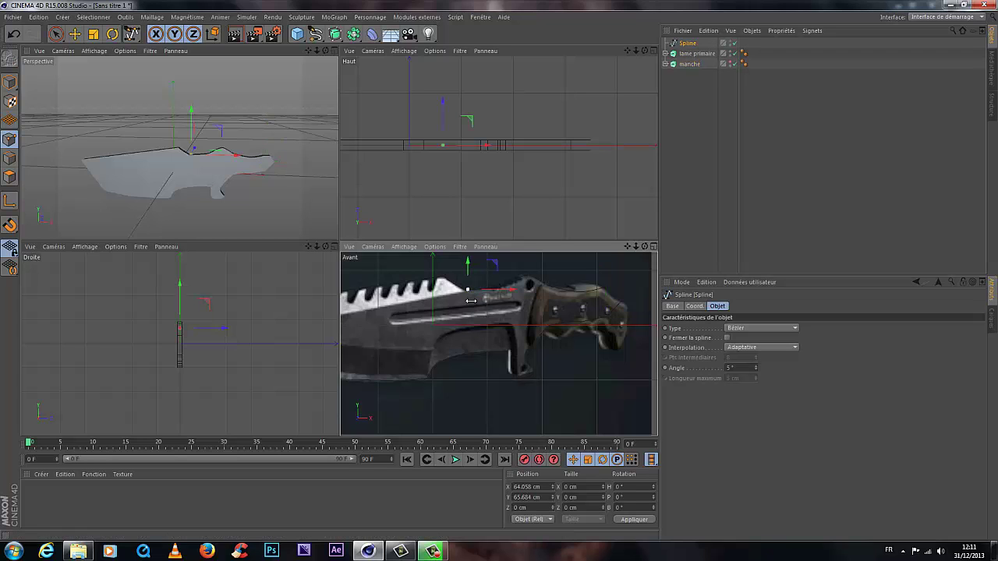
scroll(472, 296, up, 5)
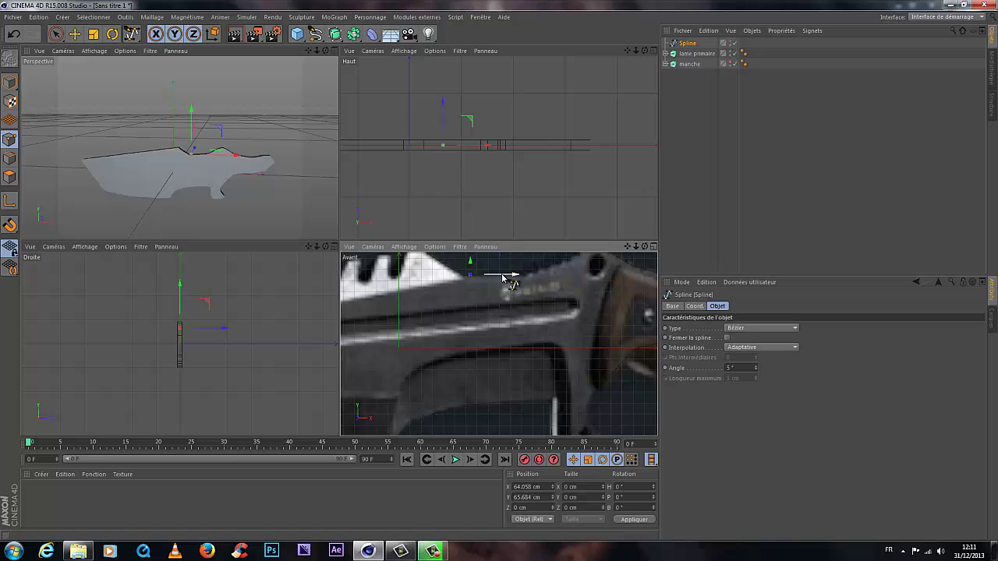
drag(502, 279, 497, 278)
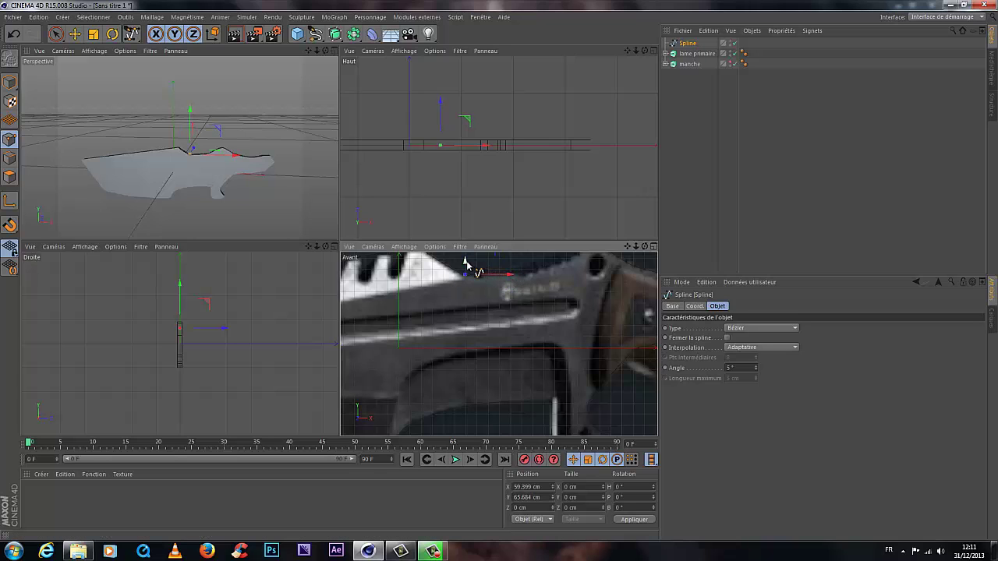
Step: Continue the spline in a straight line to the bevel corner near the blade tip, adding two points around that corner
scroll(476, 307, down, 4)
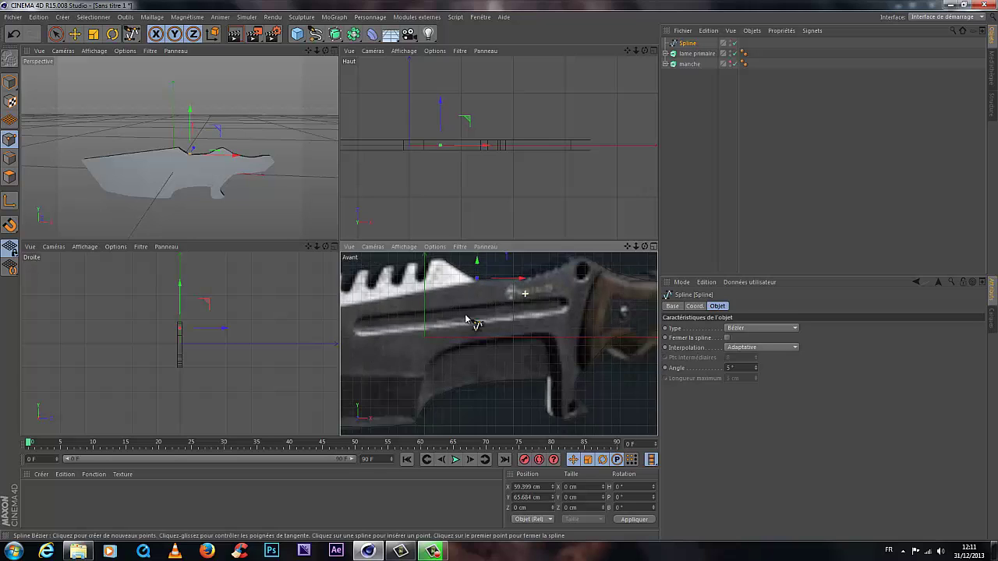
scroll(502, 277, up, 10)
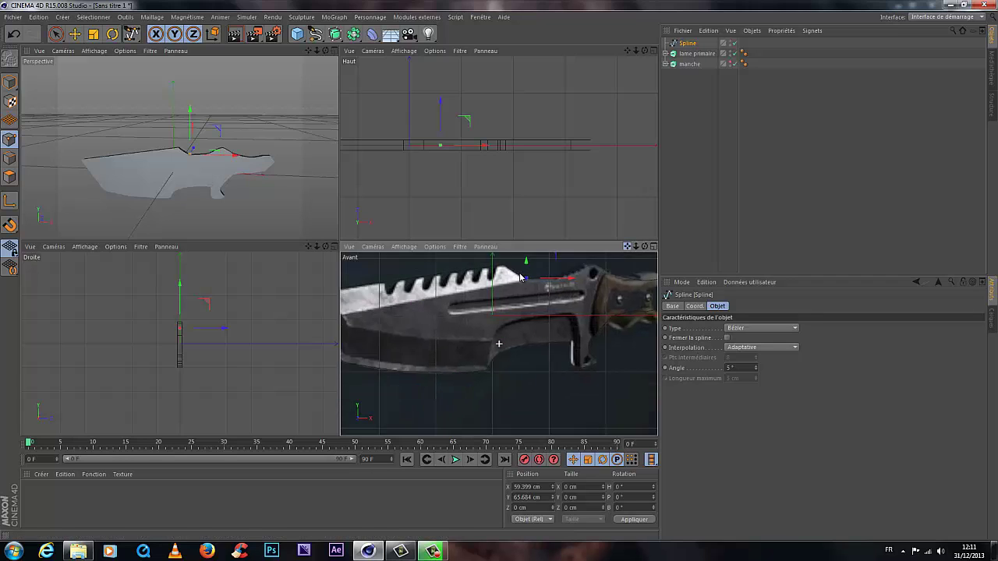
scroll(506, 312, up, 2)
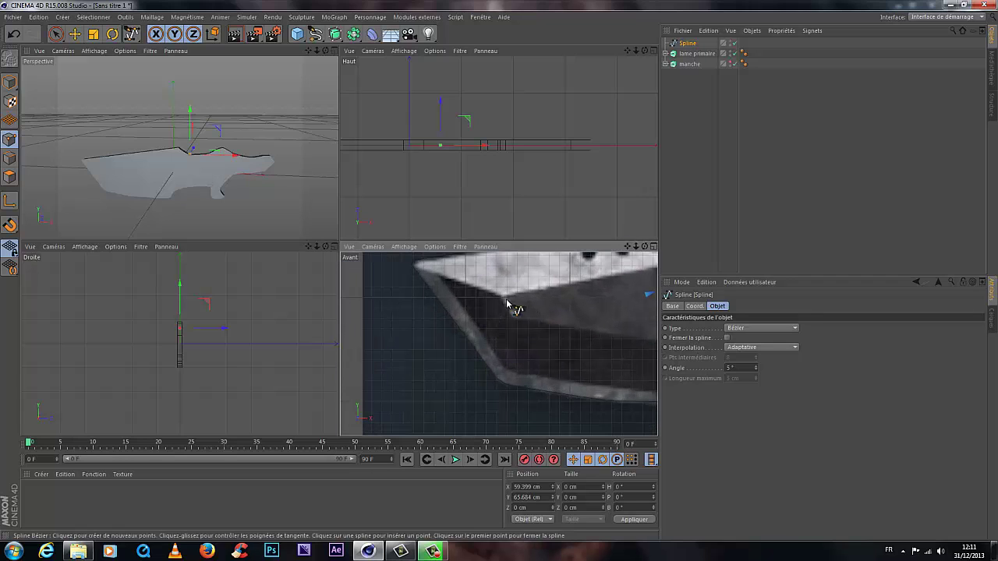
click(503, 296)
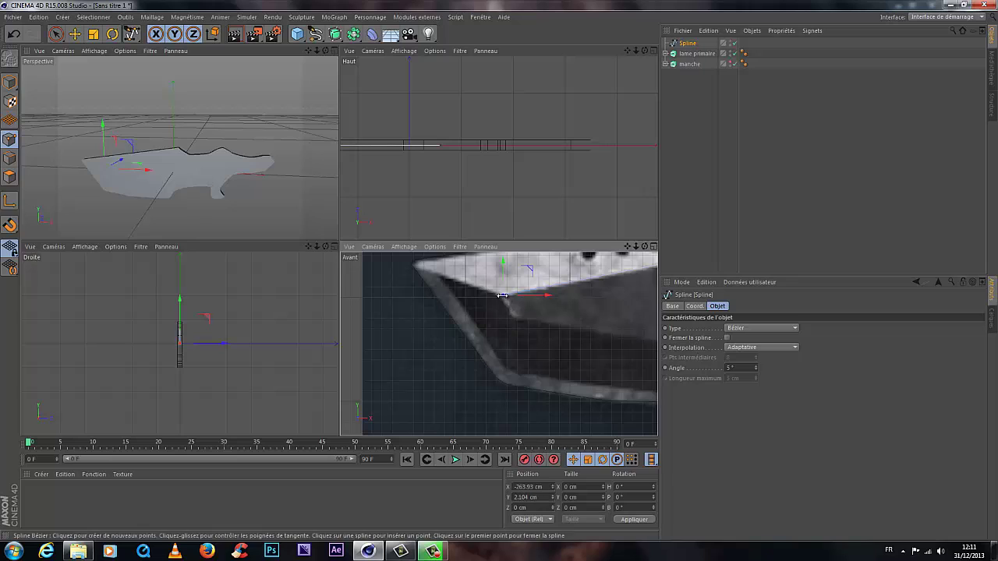
drag(504, 264, 504, 265)
click(515, 315)
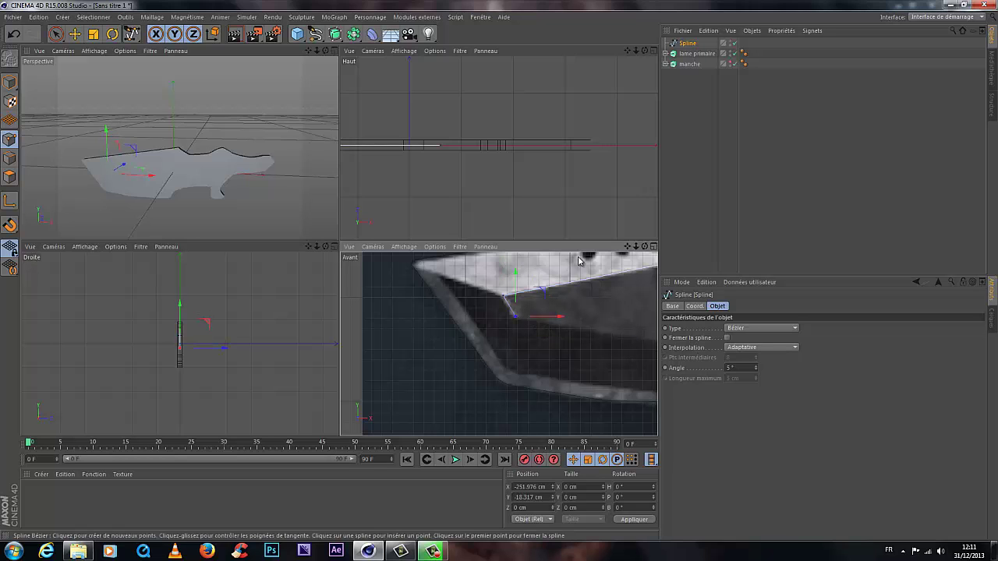
Step: Trace the bevel line along the blade's lower face with three more points, ending where it meets the concave cutout
drag(627, 246, 490, 232)
click(485, 322)
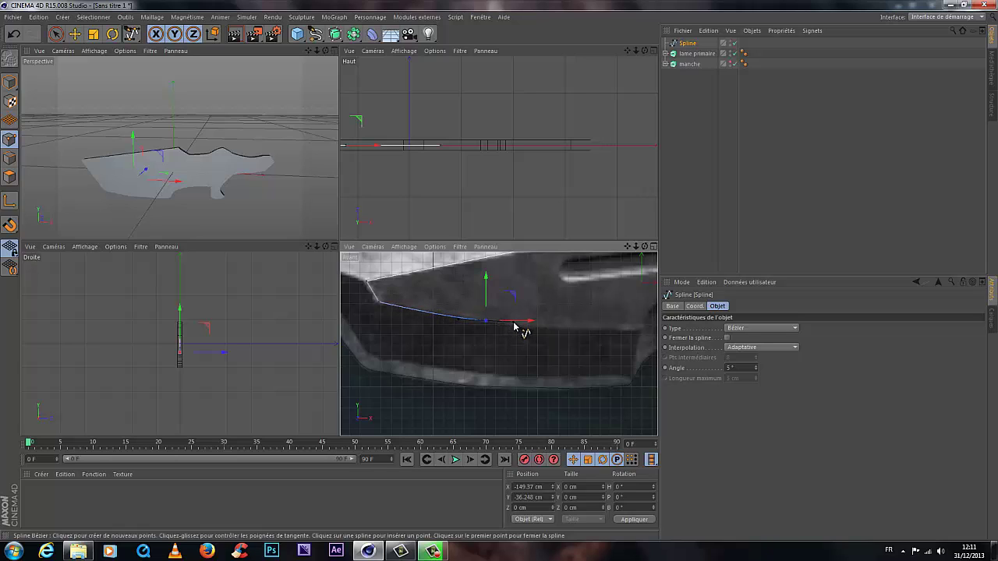
click(600, 330)
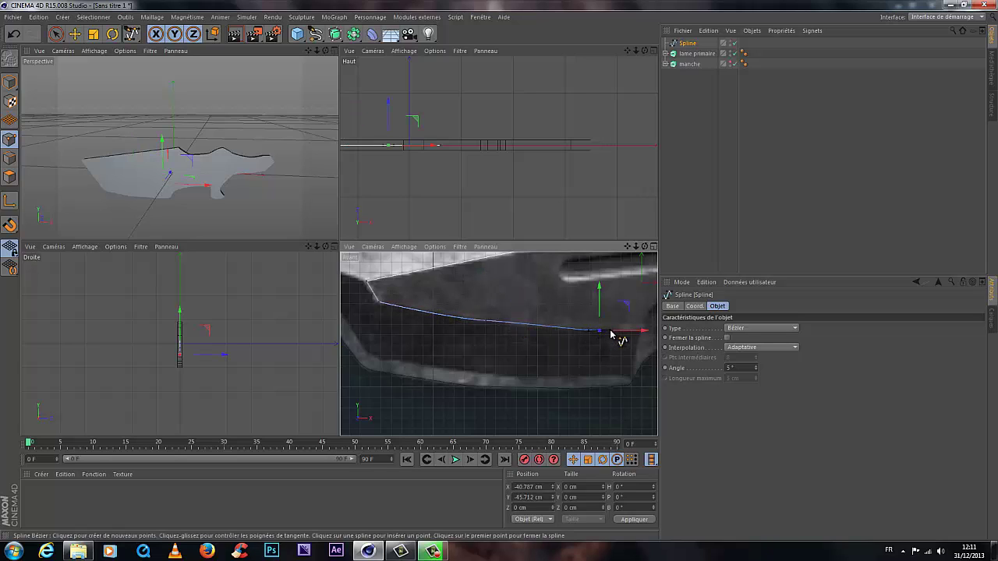
drag(600, 304, 599, 303)
drag(627, 247, 442, 310)
drag(628, 249, 468, 318)
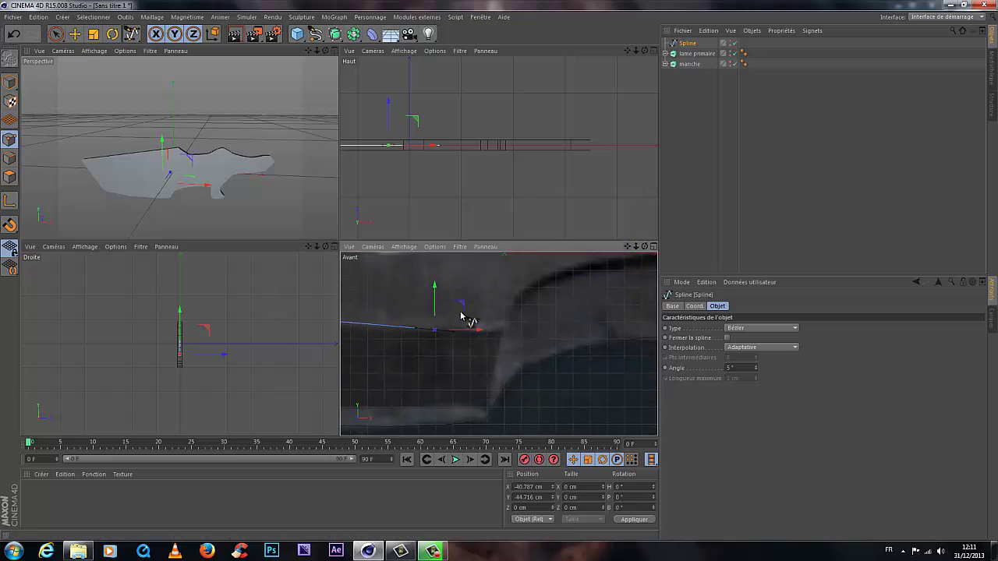
click(504, 331)
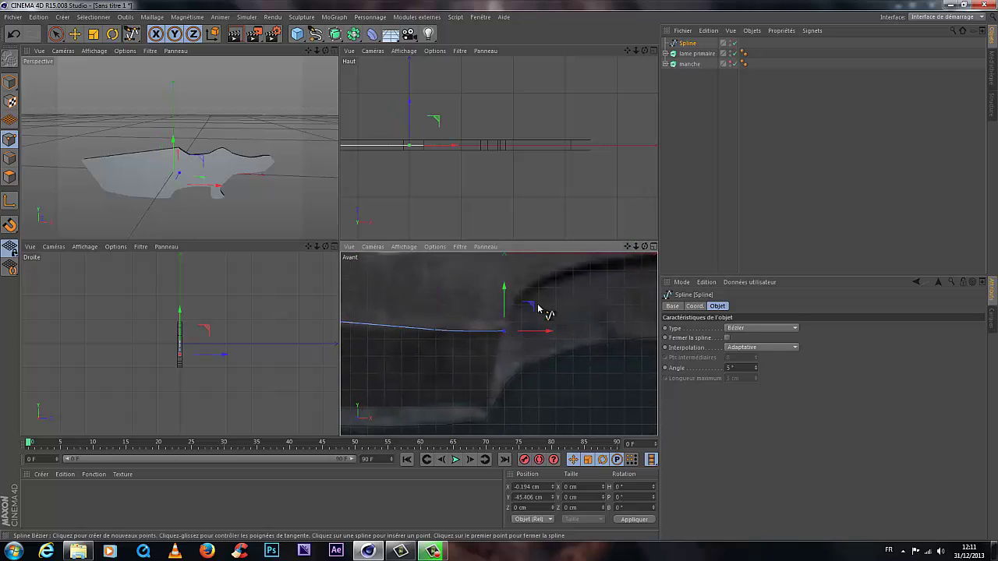
Step: Trace the upper edge of the concave cutout from the bevel line toward the finger guard with three more points
click(522, 295)
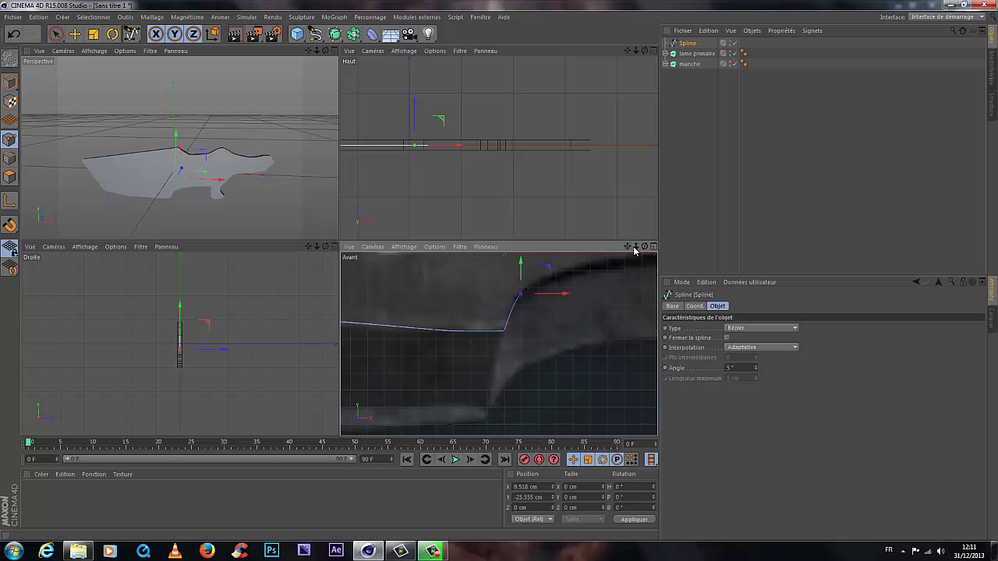
drag(628, 248, 574, 283)
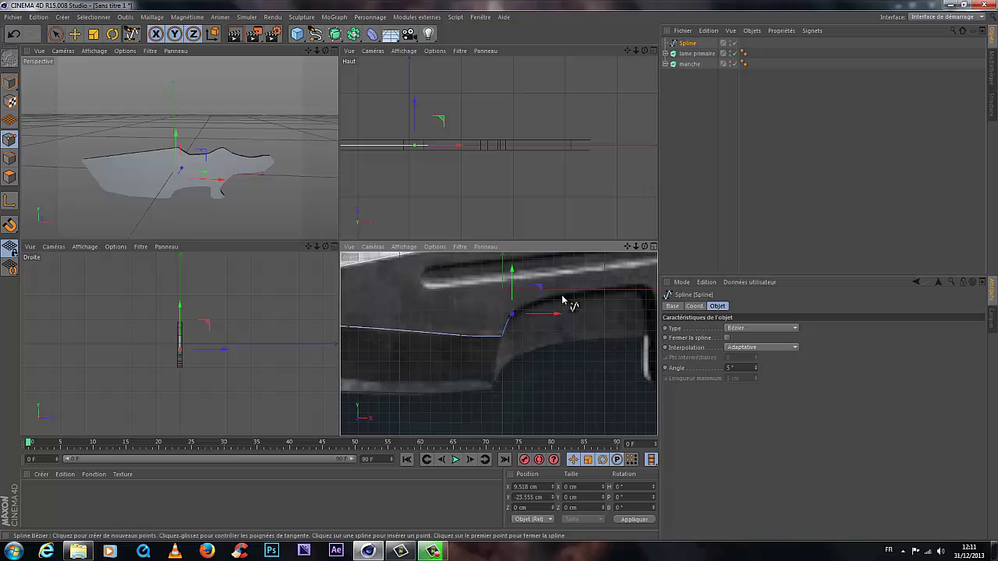
click(562, 297)
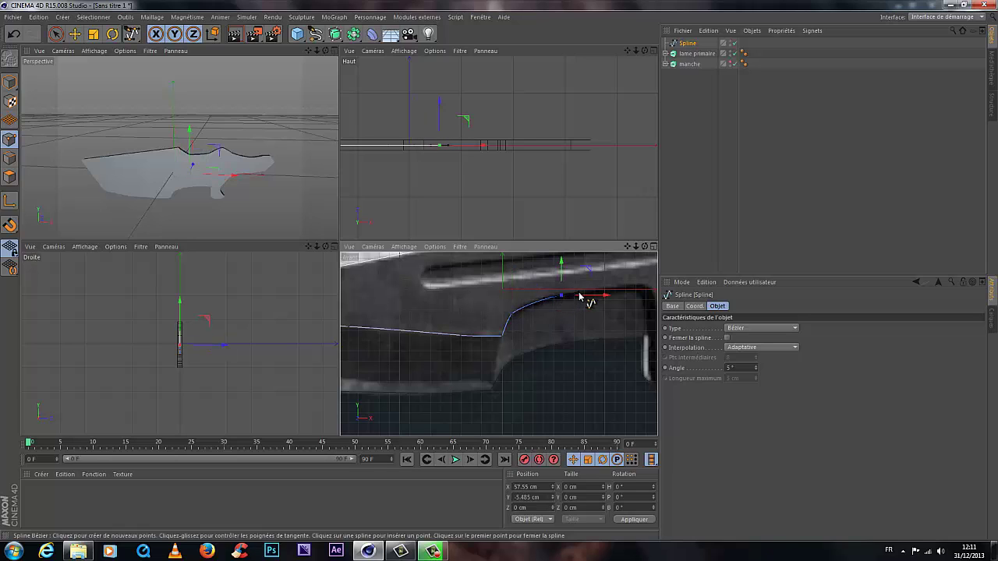
click(617, 289)
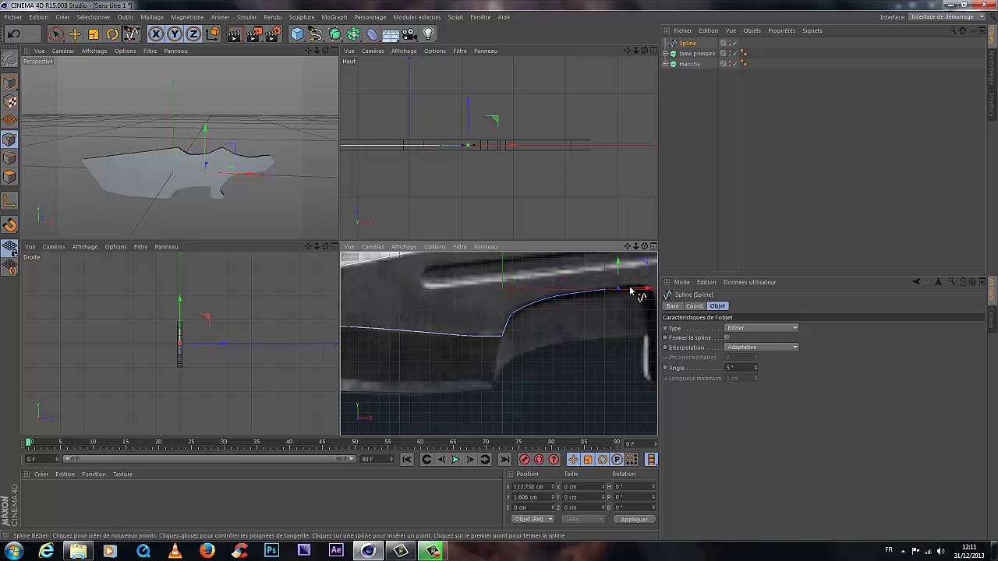
alt+middle_drag(501, 276, 557, 312)
scroll(559, 312, up, 3)
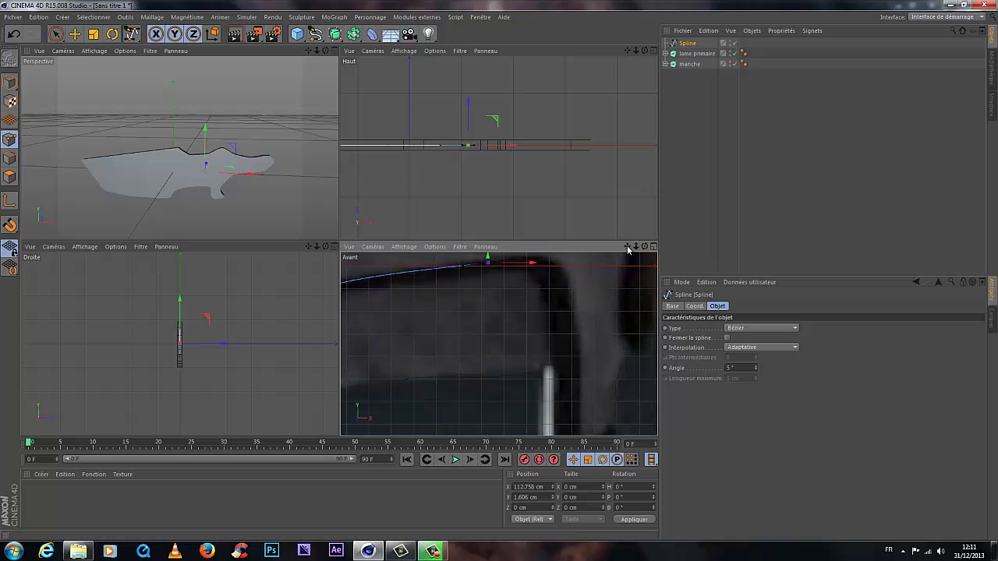
drag(627, 248, 619, 250)
mouse_move(535, 290)
mouse_down()
mouse_move(555, 303)
mouse_move(549, 297)
mouse_up()
drag(554, 341, 555, 352)
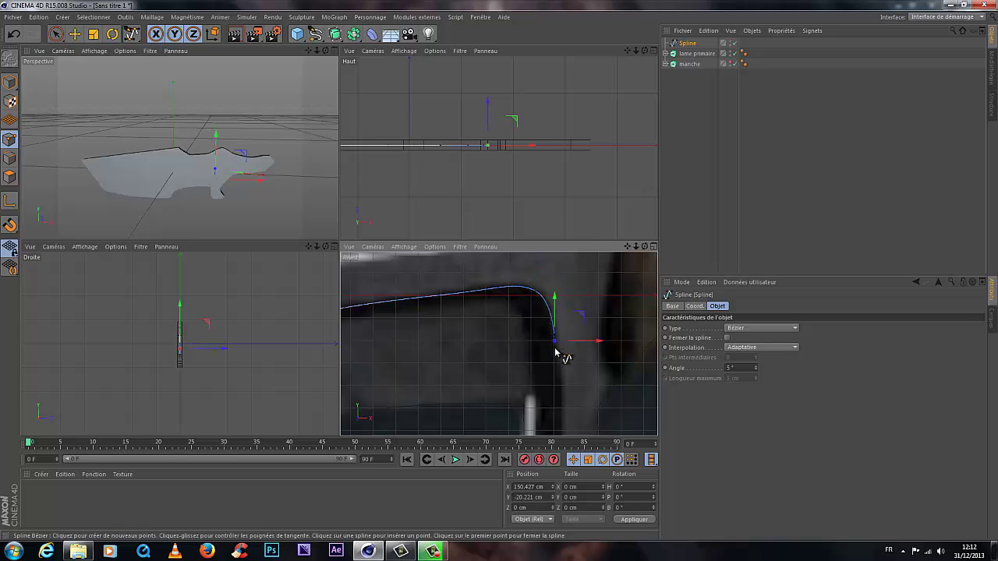
drag(636, 246, 522, 312)
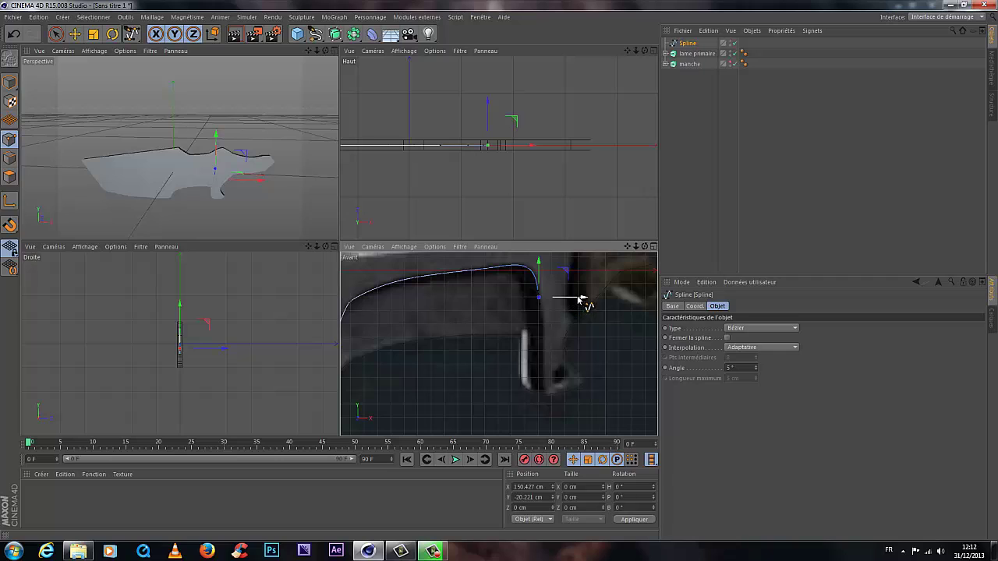
drag(581, 299, 583, 301)
key(ctrl+z)
key(ctrl+z)
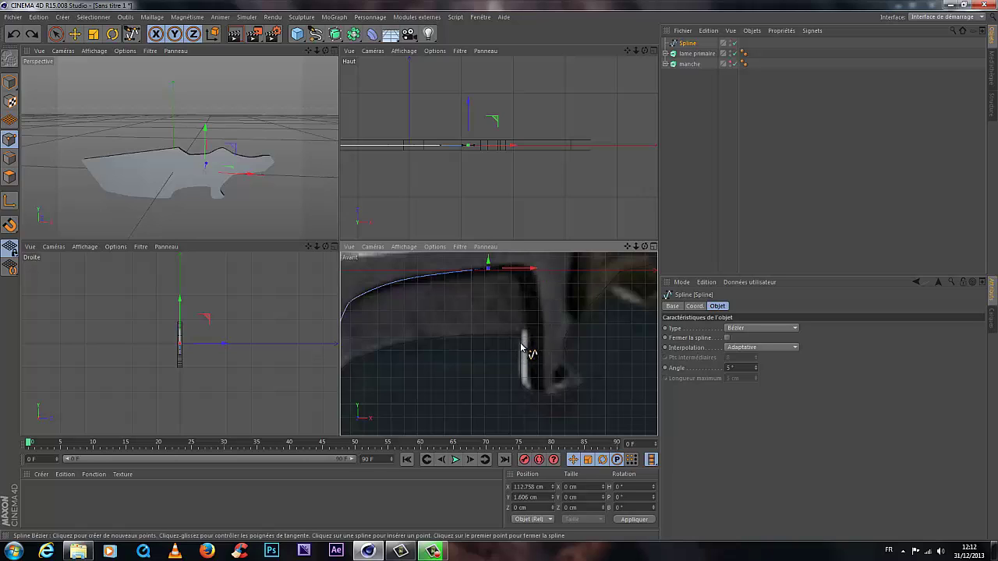
Step: Trace the cutout's corner and run the spline down the guard's inner edge, aligning the points with the reference
click(515, 274)
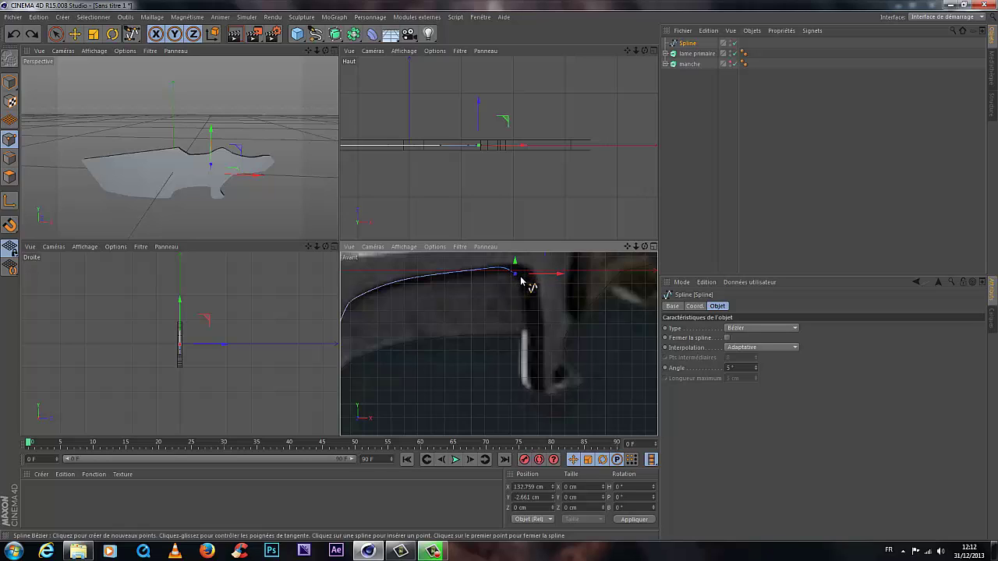
click(526, 309)
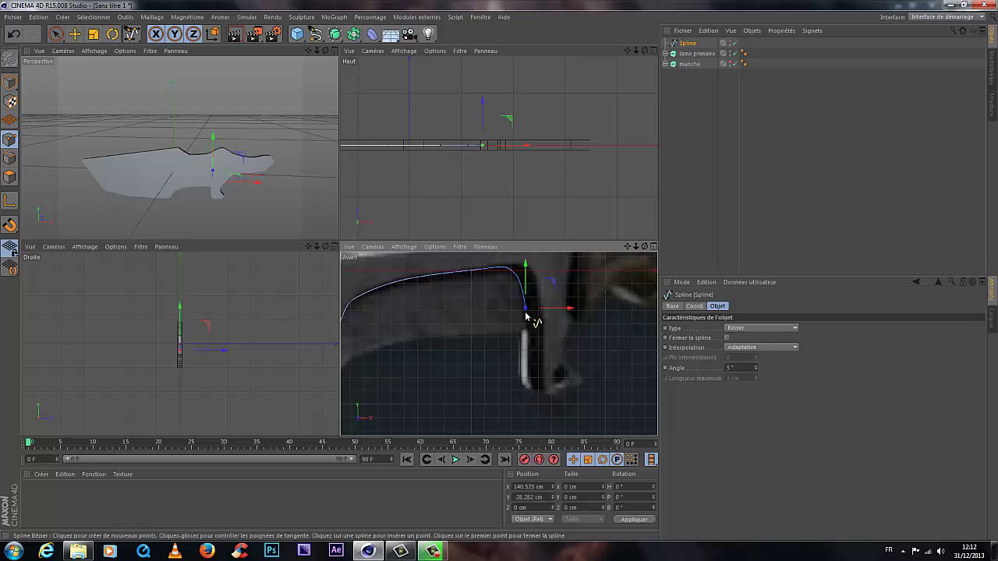
drag(556, 310, 550, 313)
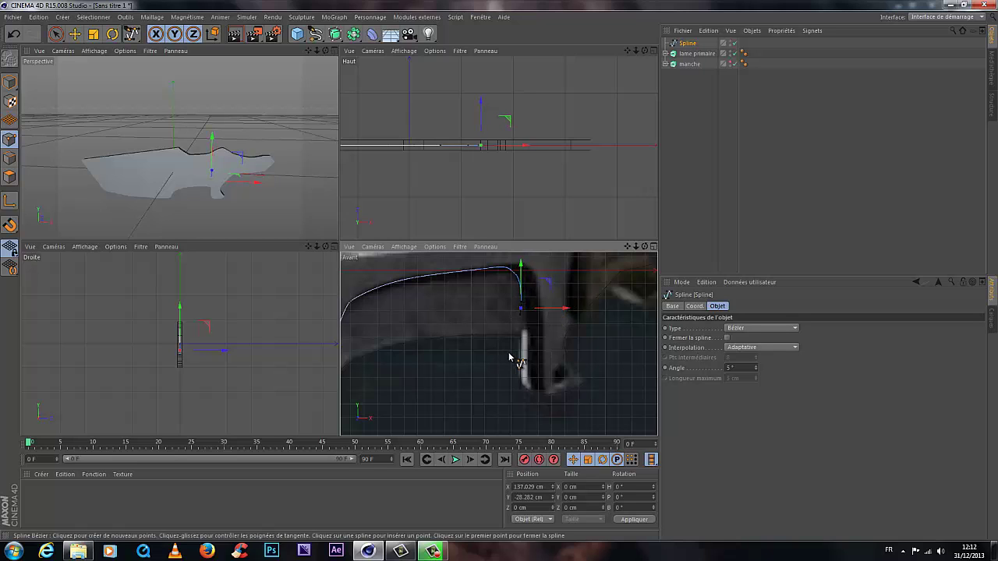
scroll(525, 355, up, 4)
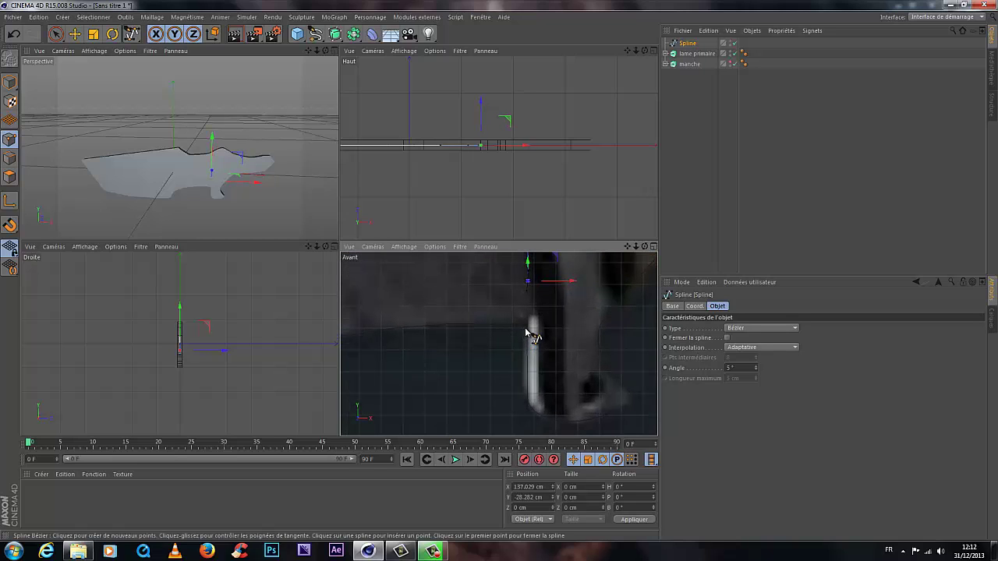
click(526, 327)
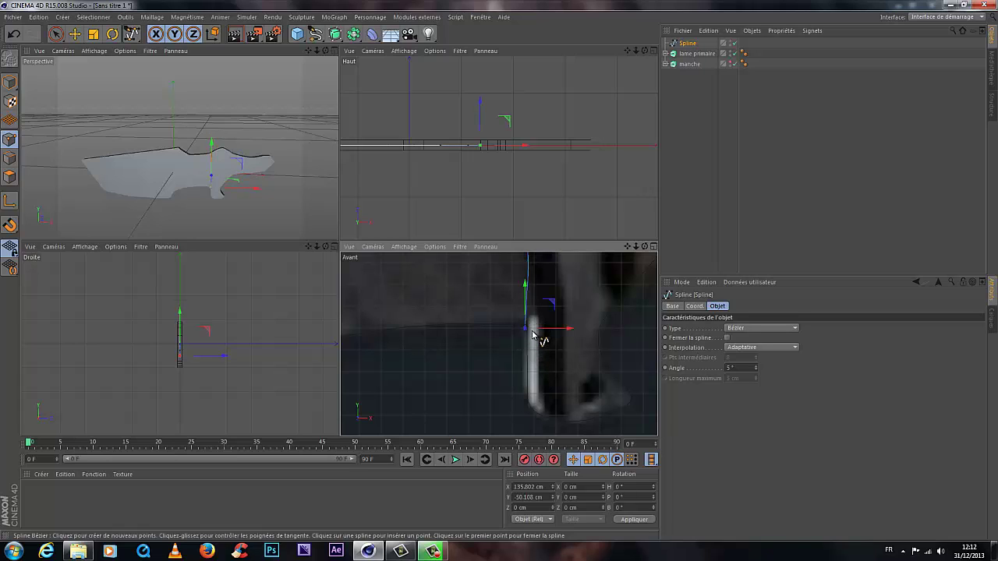
drag(525, 289, 528, 321)
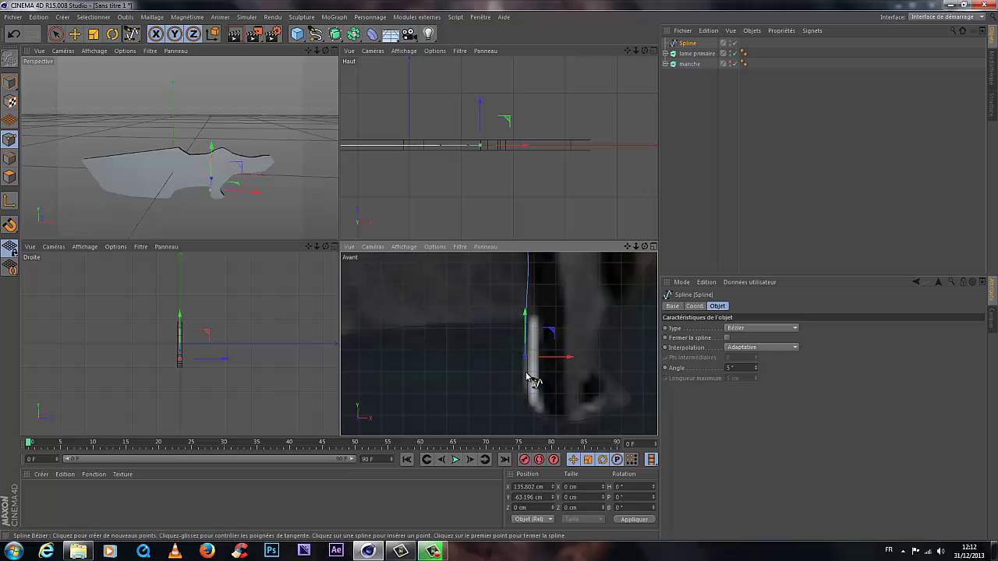
Step: Continue the spline from the finger guard below the cutting edge and around the blade tip with four points outside the knife
scroll(536, 360, down, 2)
scroll(536, 360, down, 6)
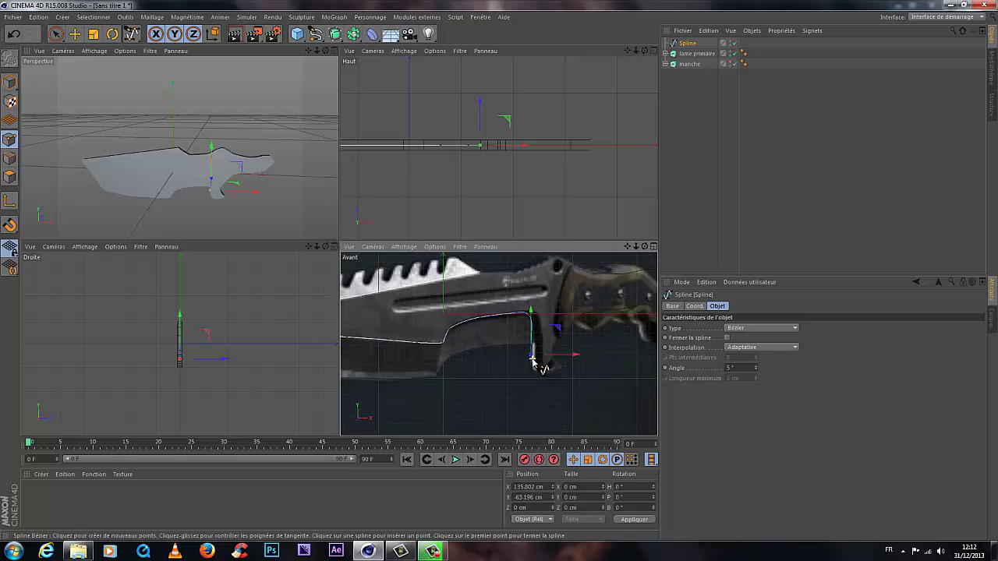
drag(635, 247, 600, 367)
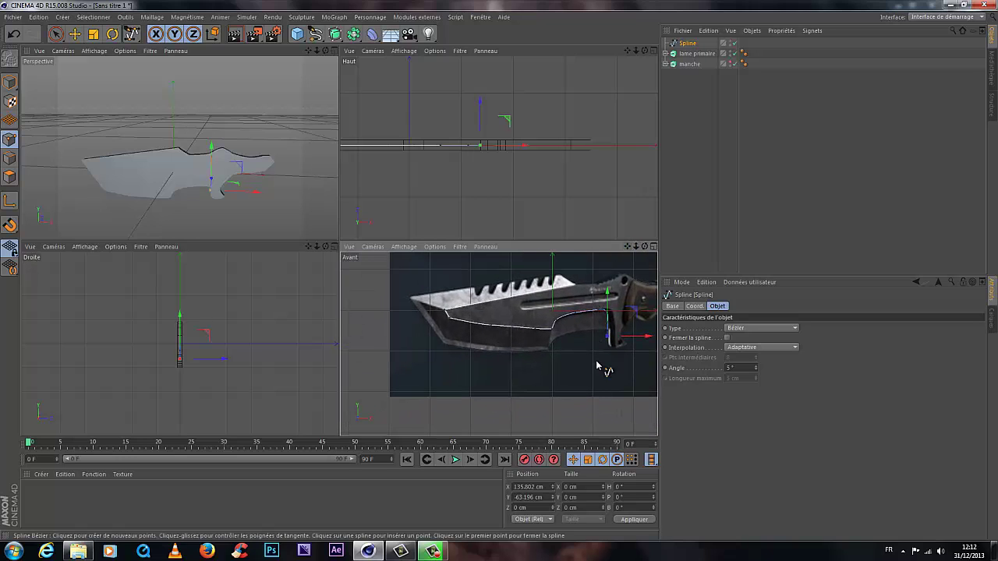
click(532, 361)
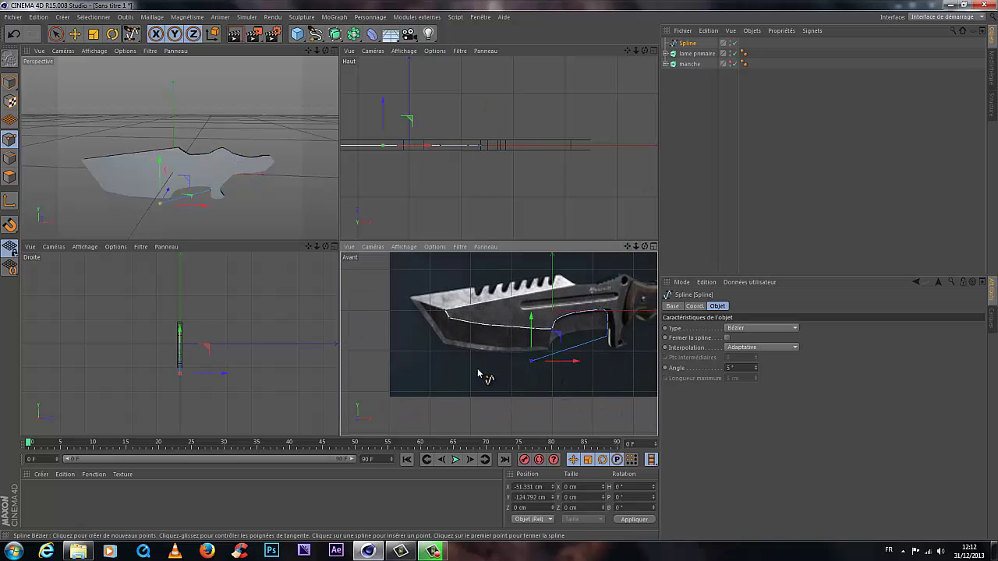
click(442, 345)
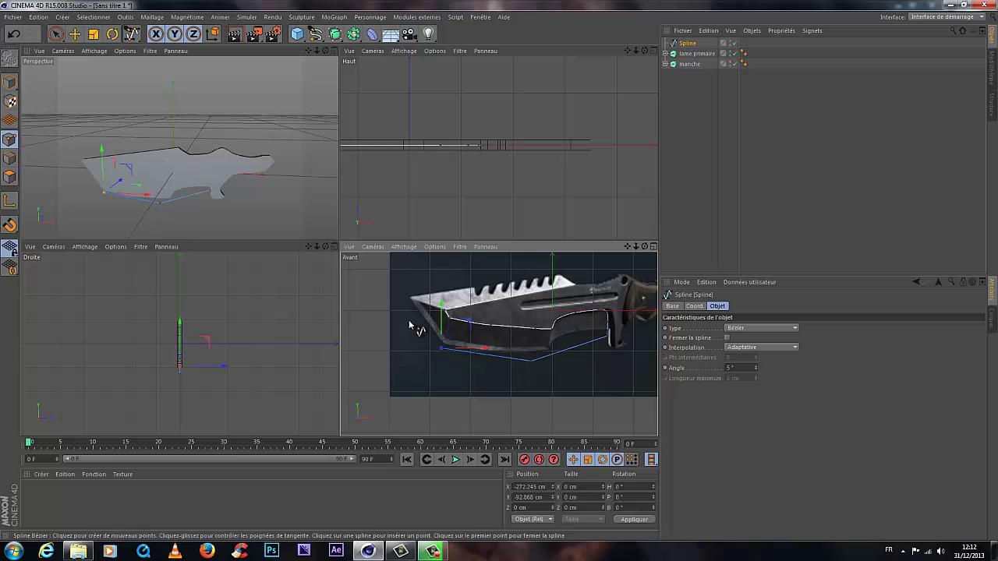
click(409, 319)
click(401, 286)
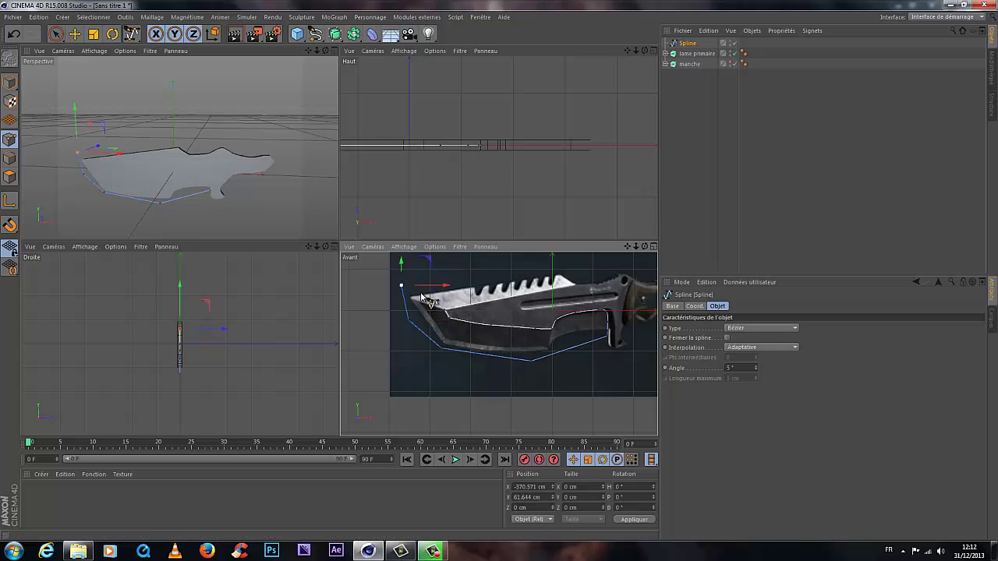
Step: Run the spline above the serrated spine with three points and close it at its starting point behind the last tooth
click(468, 265)
click(552, 260)
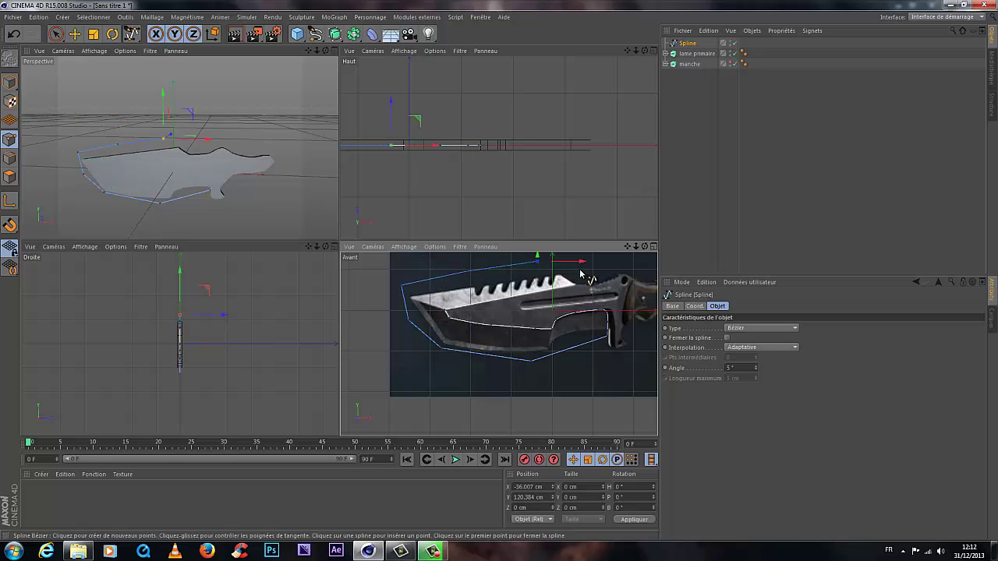
click(578, 268)
scroll(578, 287, up, 8)
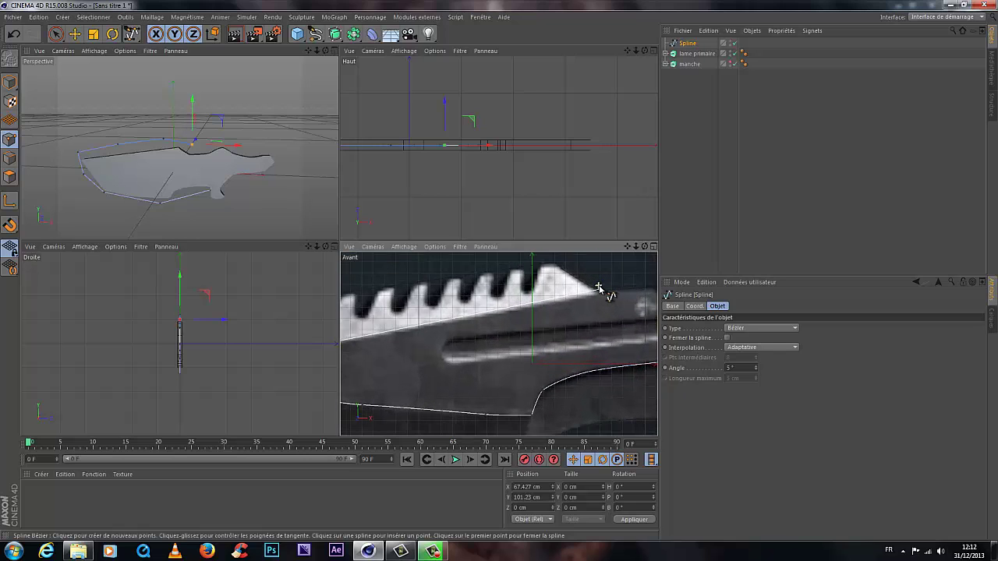
click(615, 308)
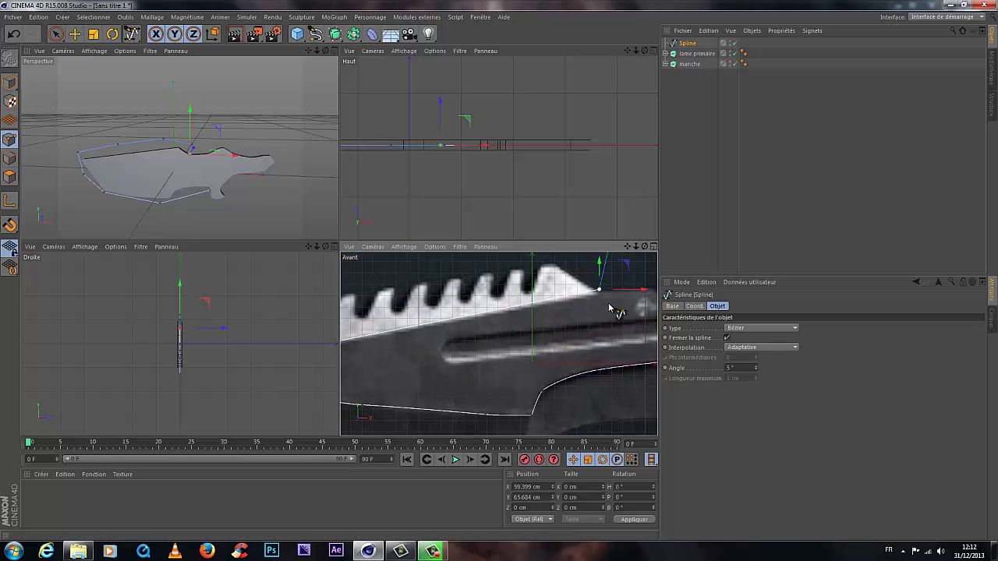
scroll(619, 311, down, 6)
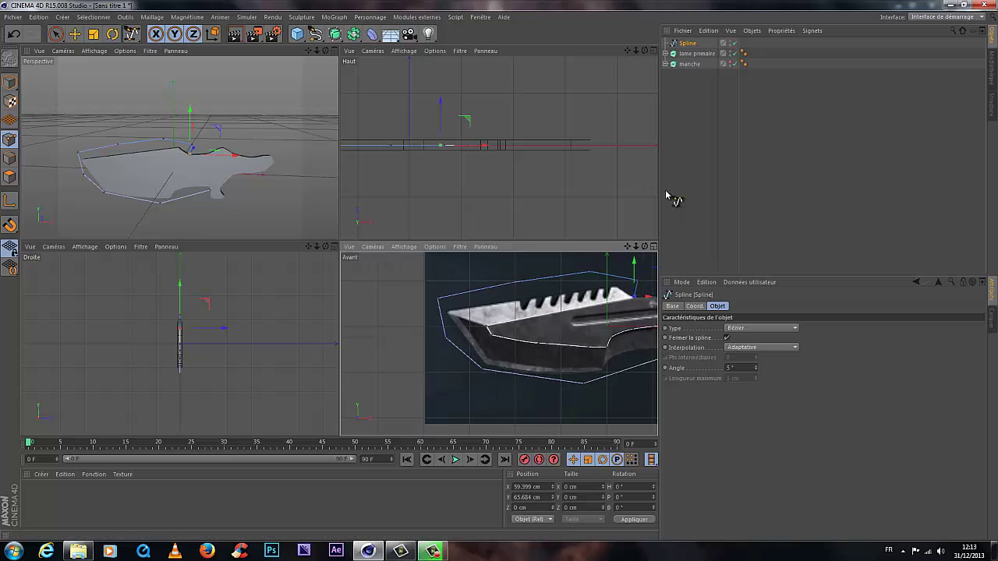
drag(627, 246, 511, 272)
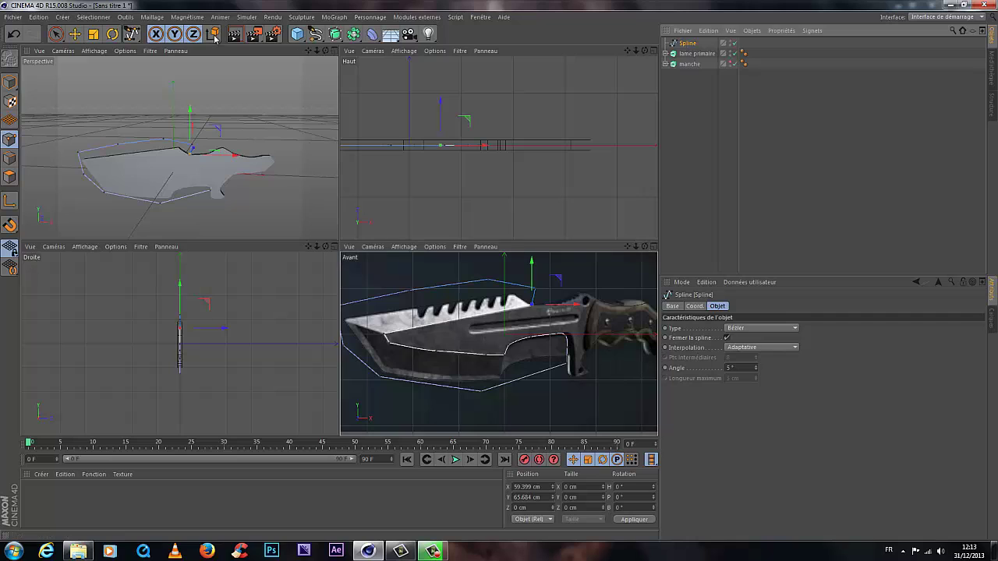
Step: Put the closed spline under a new Extrusion object and rename that extrusion "cache lame épaisse"
alt+drag(337, 36, 467, 44)
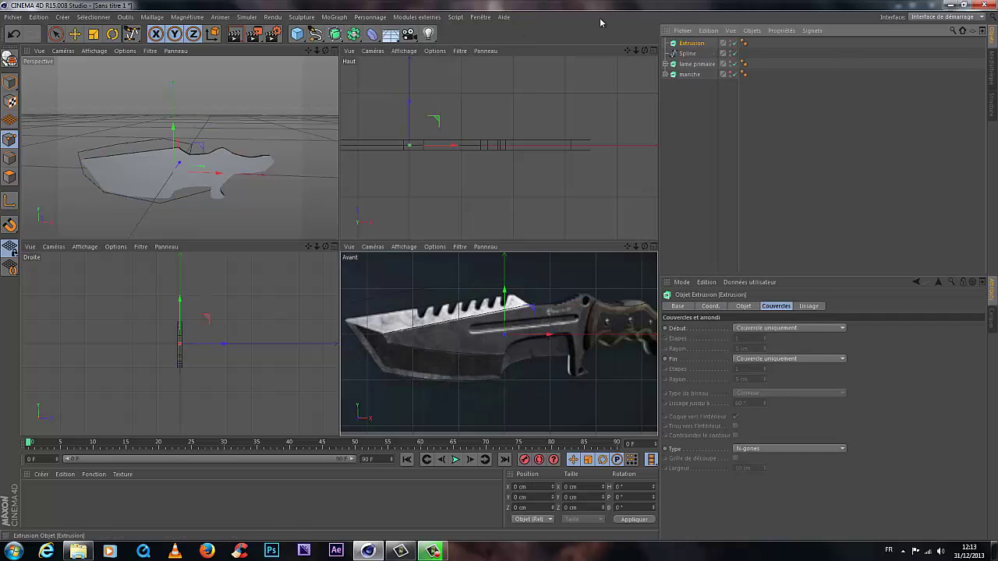
drag(694, 46, 693, 45)
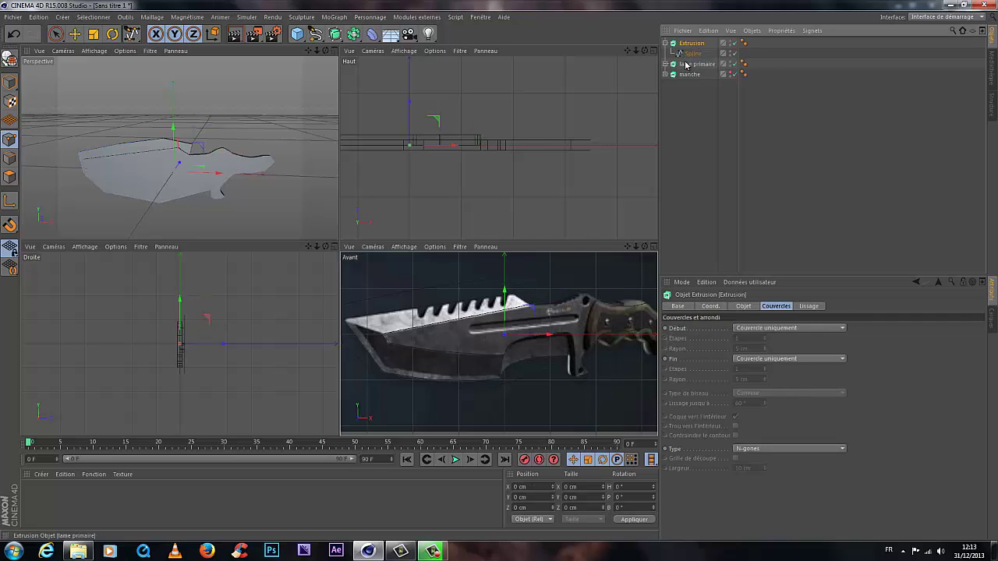
key(Return)
text(c)
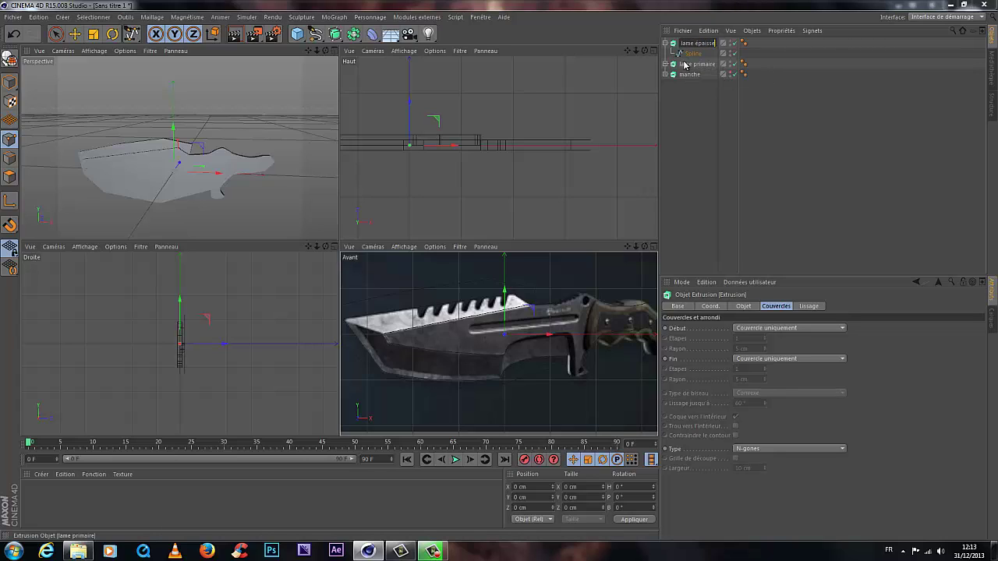
key(Return)
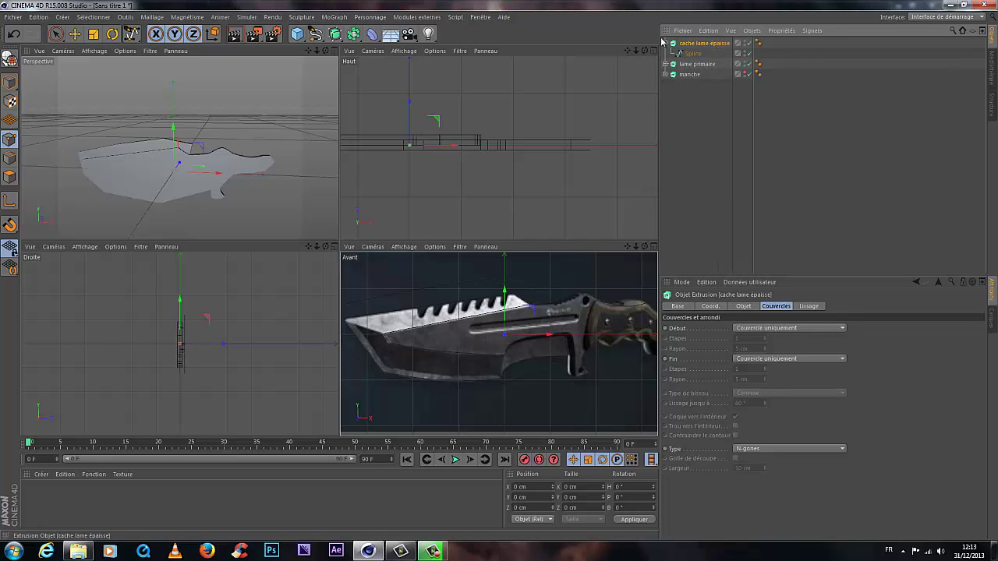
Step: Duplicate the lame primaire extrusion to the end of the object list and reorder the original directly above cache lame épaisse
click(664, 43)
click(696, 53)
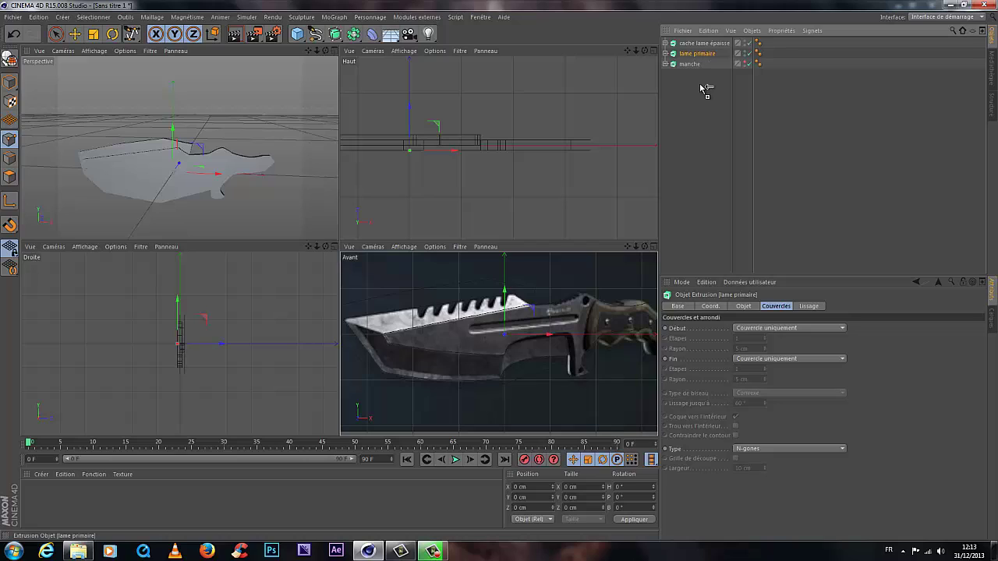
ctrl+drag(704, 88, 701, 84)
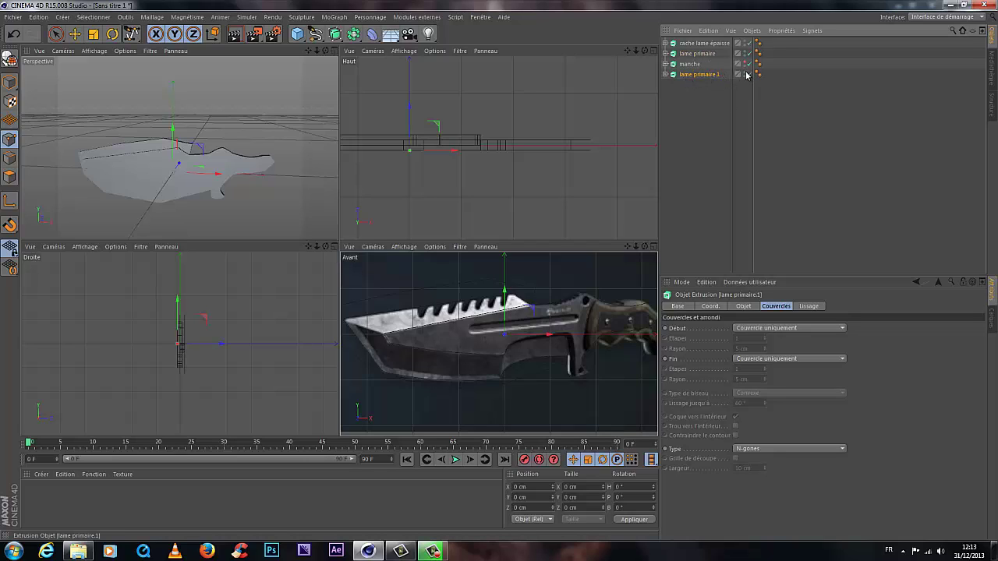
click(700, 45)
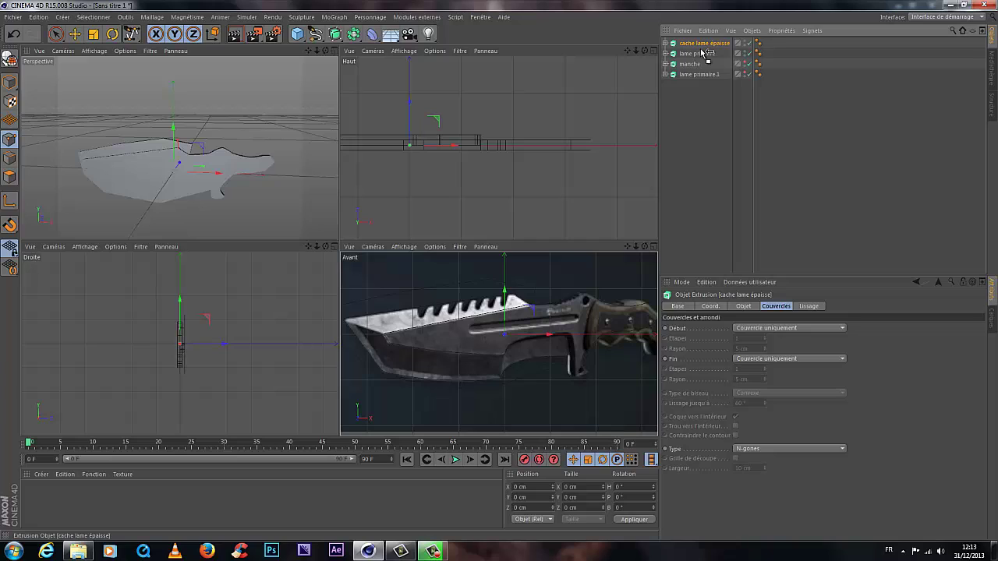
drag(700, 58, 710, 54)
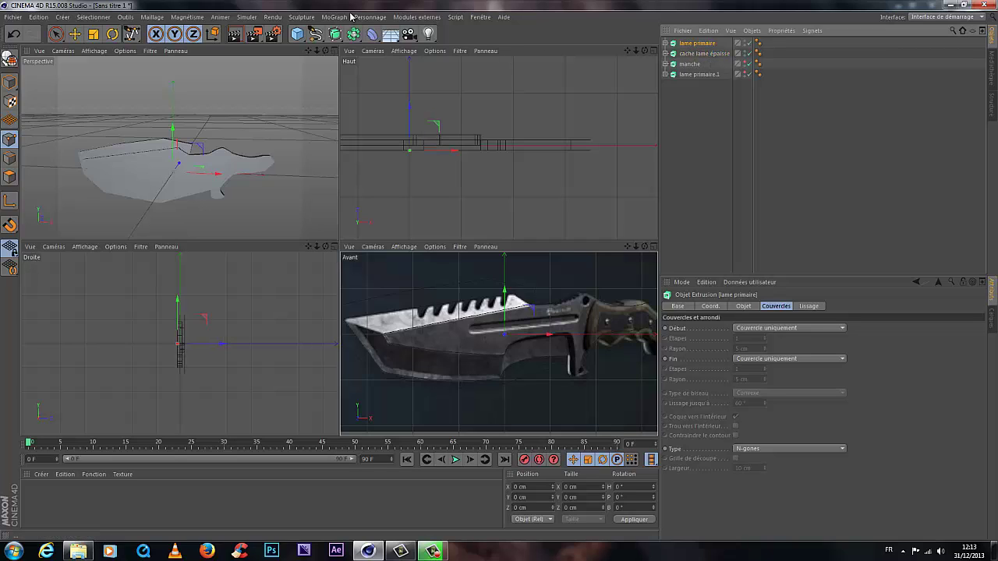
Step: Add a Boolean object and nest lame primaire and cache lame épaisse inside it, with lame primaire first
drag(355, 36, 372, 50)
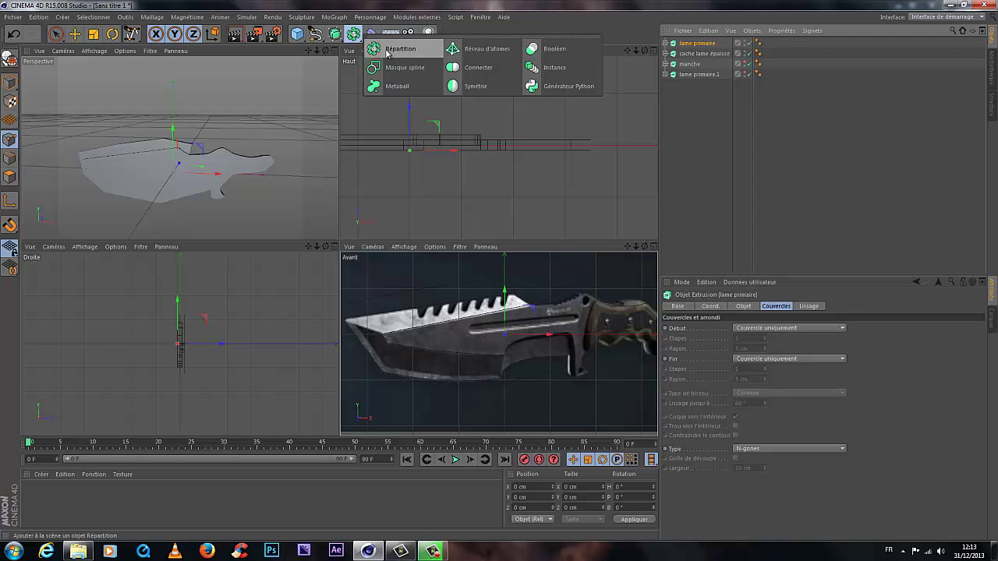
drag(446, 52, 553, 52)
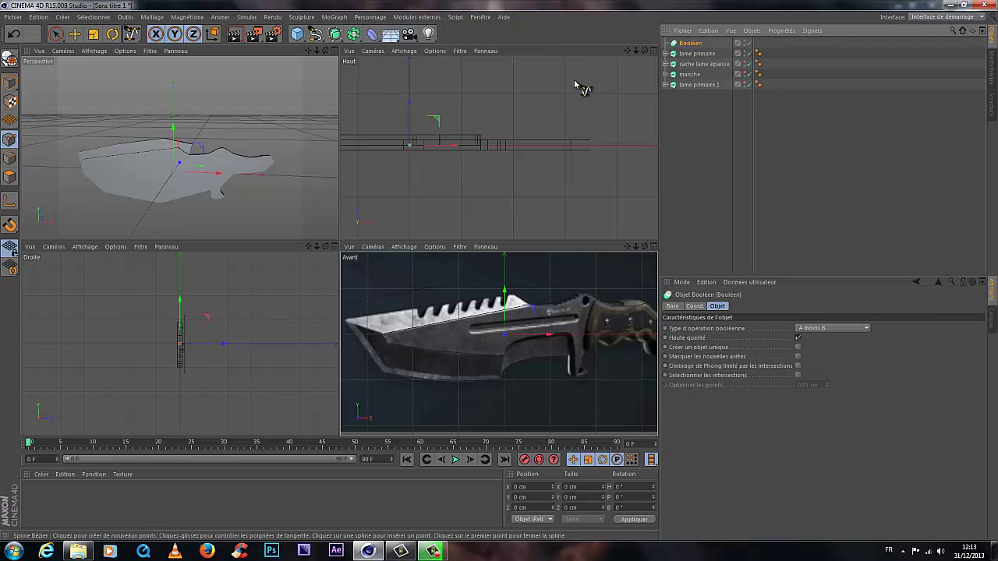
click(701, 54)
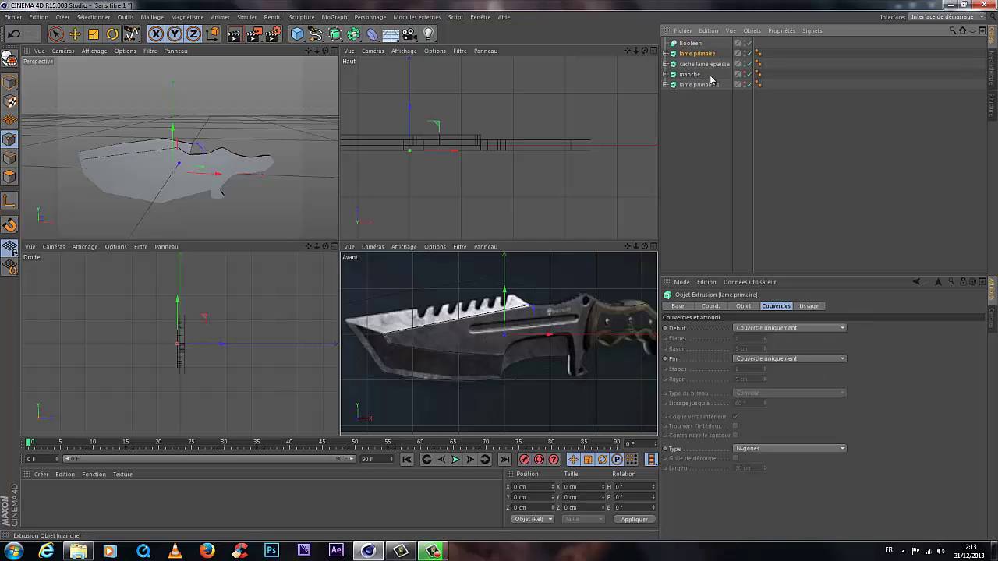
ctrl+click(701, 65)
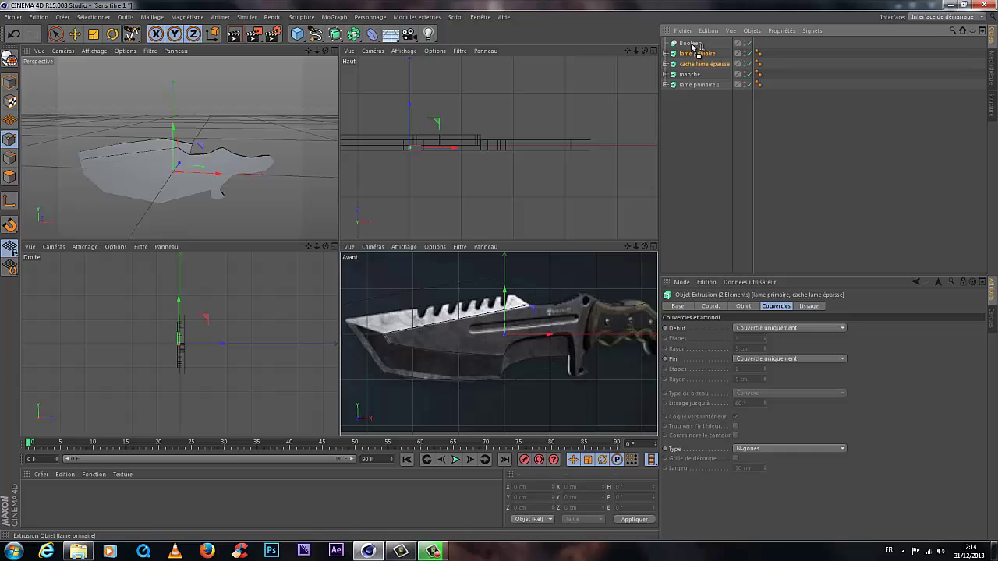
drag(693, 46, 693, 44)
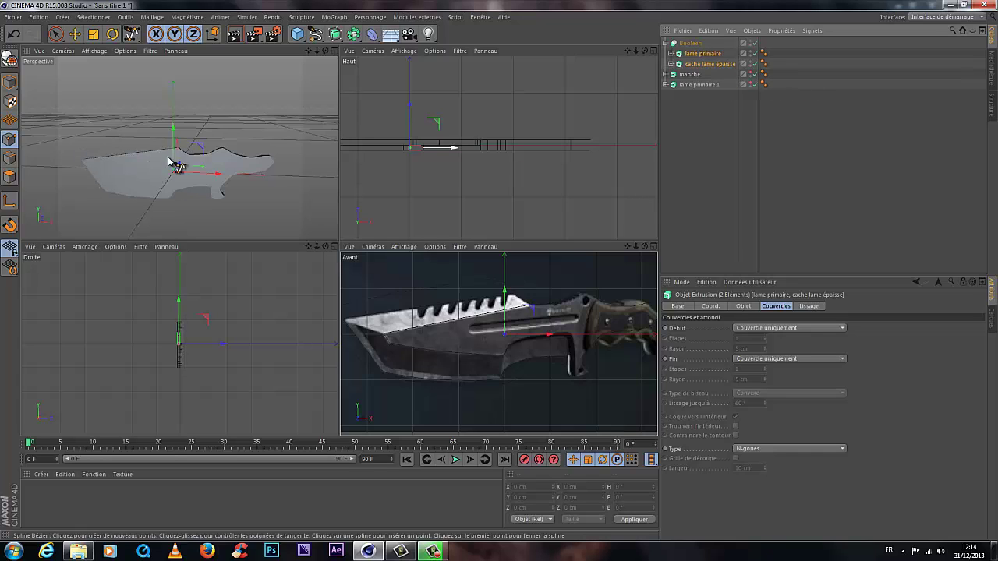
drag(325, 50, 354, 50)
Step: Take lame primaire and cache lame épaisse out of the Boolean and place them at the end of the object list
click(699, 66)
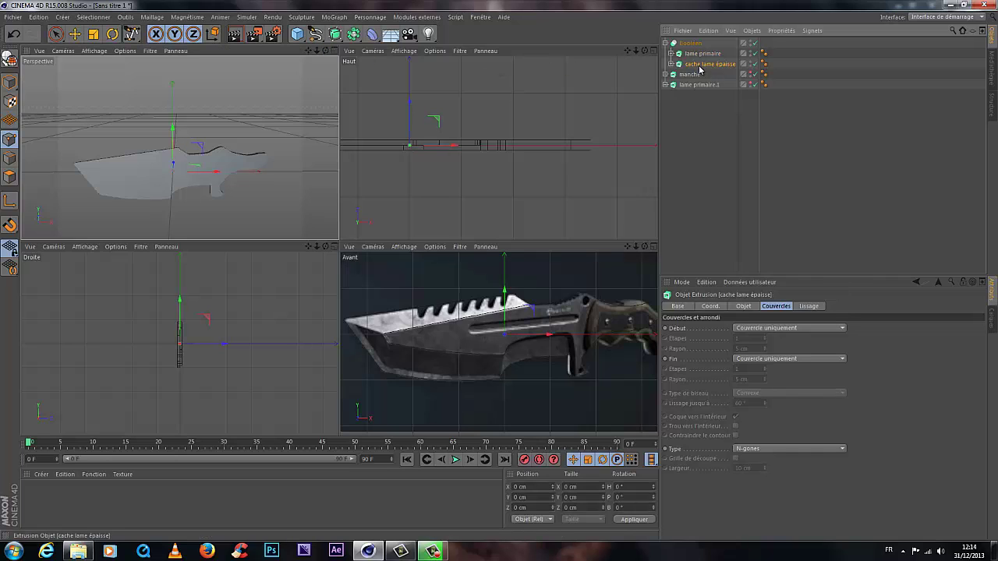
ctrl+click(698, 56)
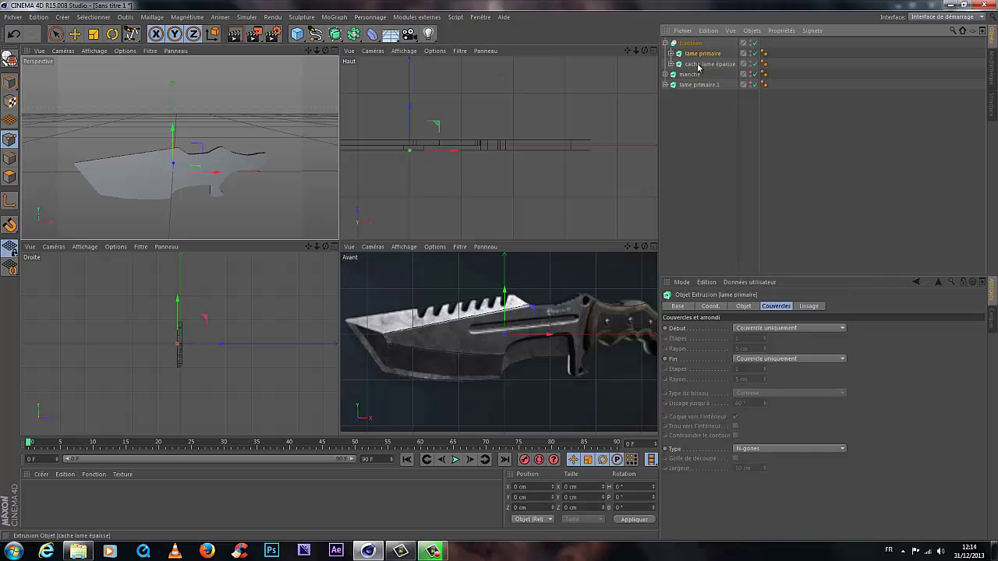
drag(699, 63, 685, 112)
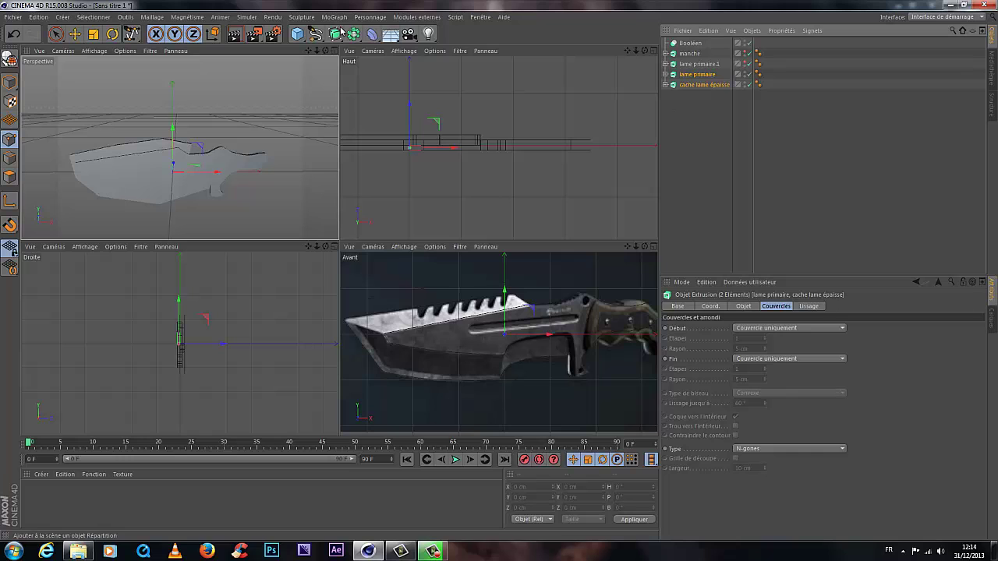
Step: Try to move lame primaire and cache lame épaisse together along the Z axis, and undo the move
drag(341, 244, 339, 241)
click(74, 34)
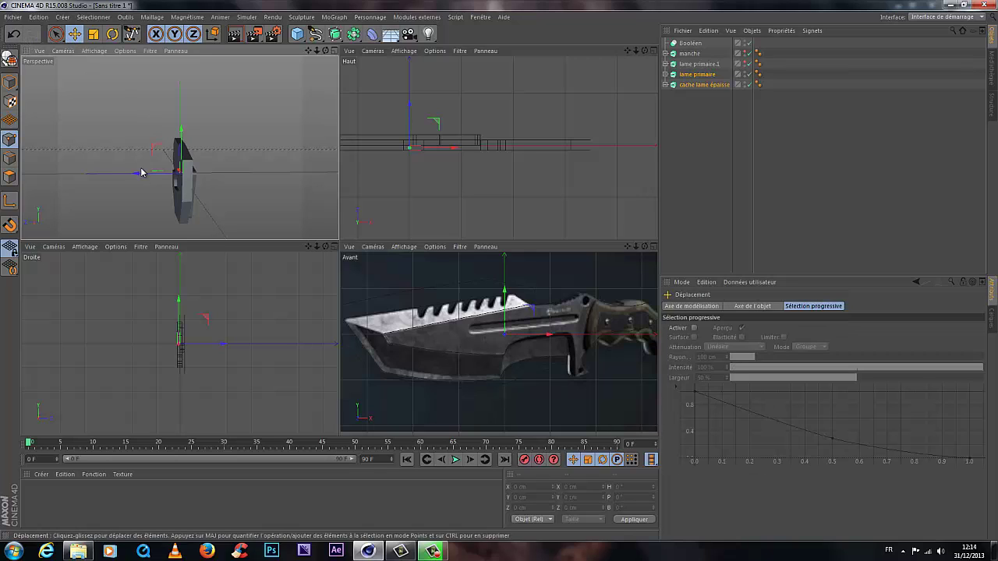
drag(142, 175, 138, 173)
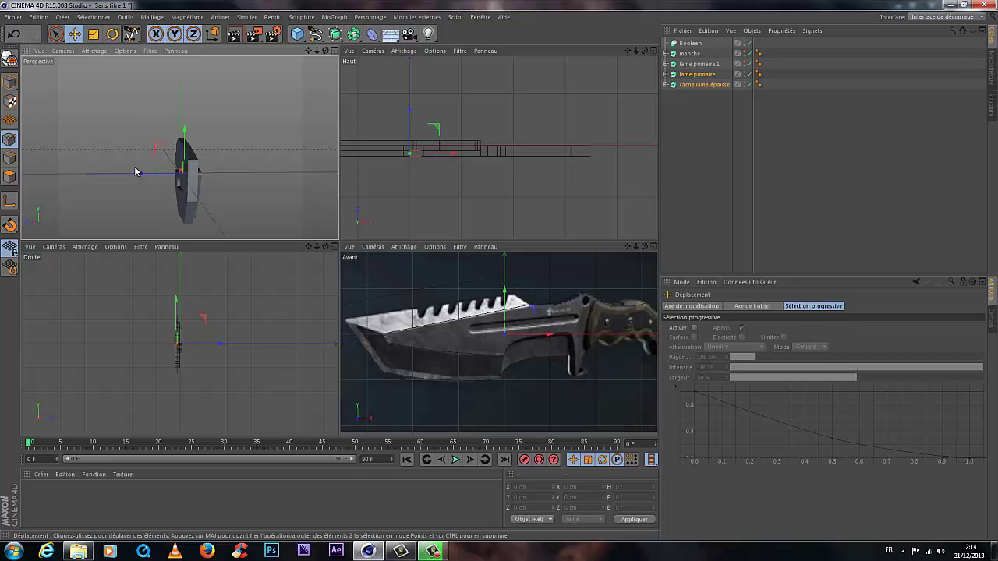
key(ctrl+z)
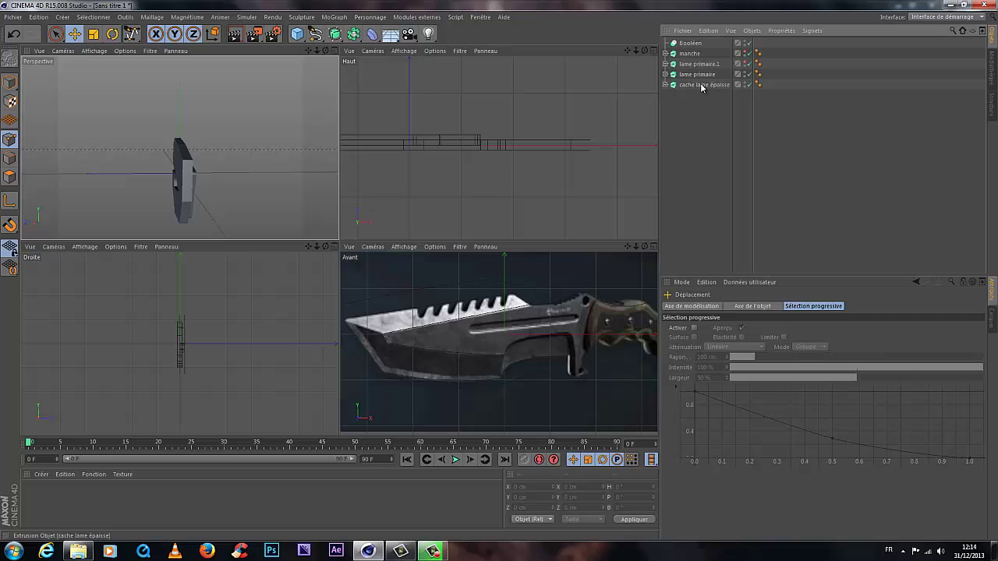
Step: Set the Z extrusion movement of cache lame épaisse to 60 cm
click(701, 84)
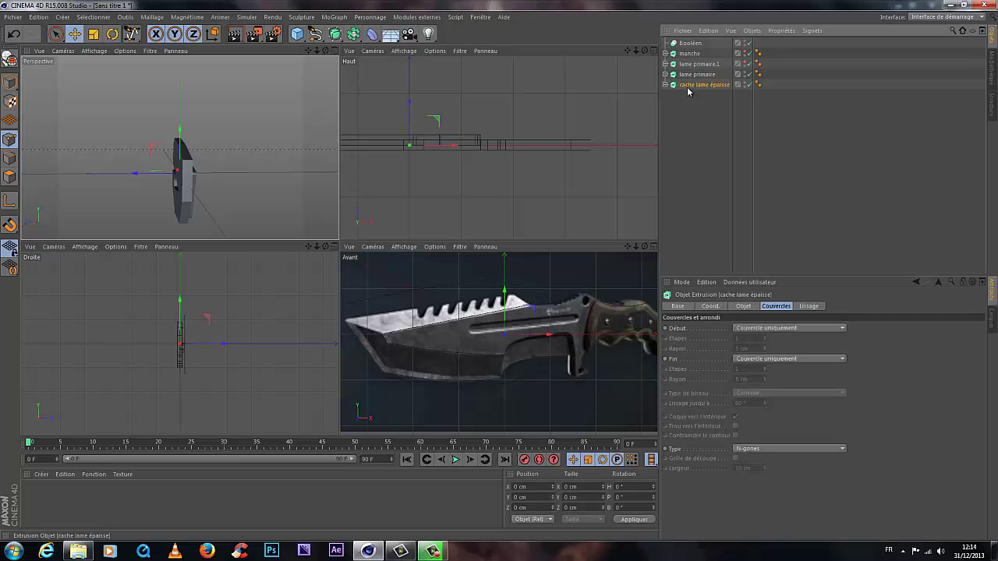
click(744, 306)
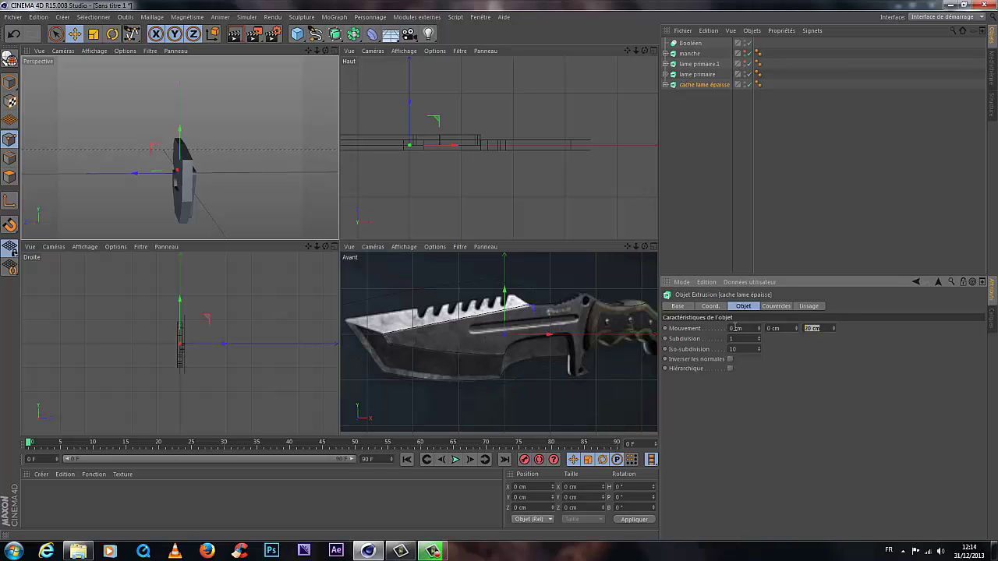
text(60)
key(Return)
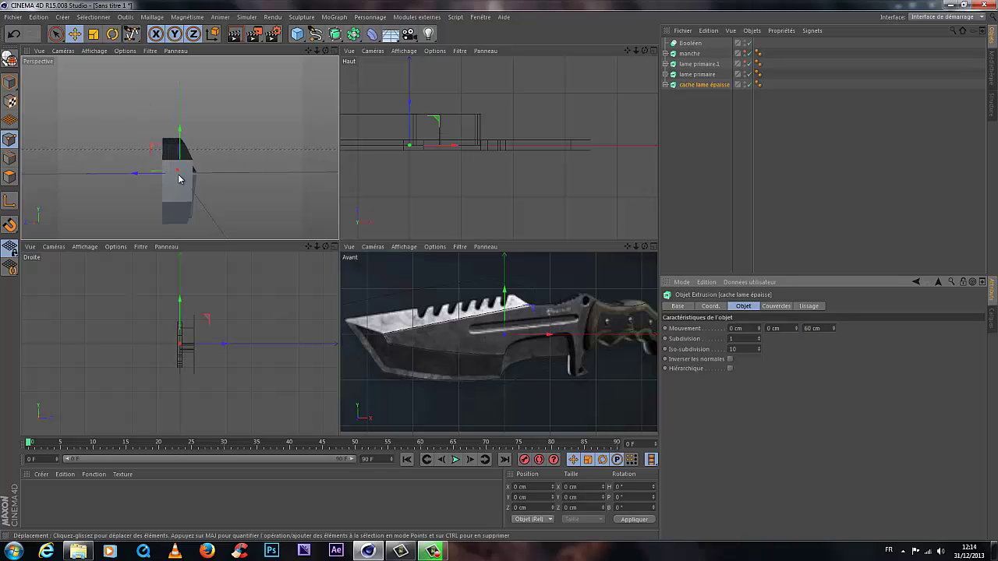
Step: Enlarge the perspective view and examine from several sides how cache lame épaisse sits against the blade
drag(133, 181, 145, 179)
drag(332, 56, 344, 234)
click(334, 51)
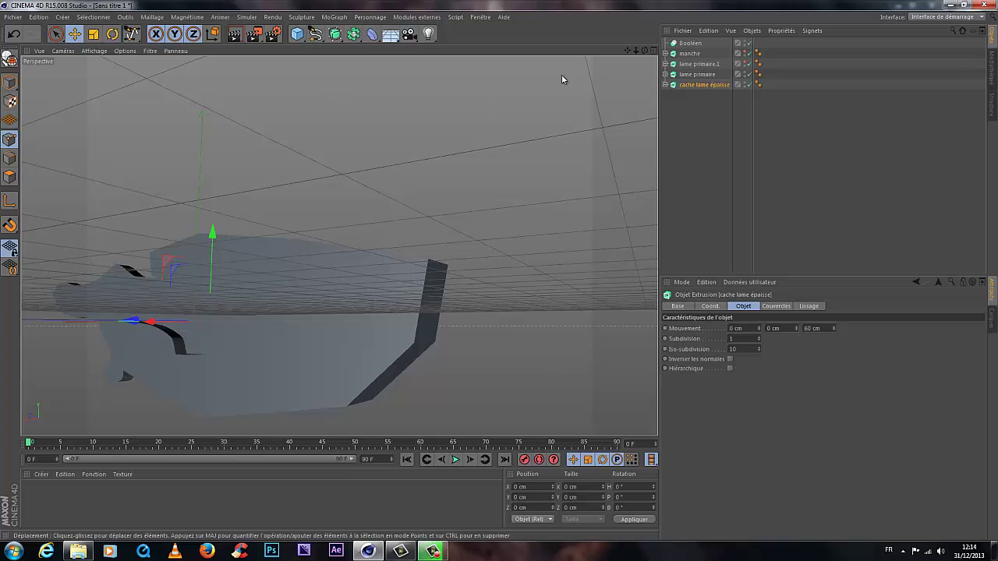
mouse_move(645, 52)
mouse_down()
mouse_move(496, 274)
mouse_move(475, 273)
mouse_move(499, 272)
mouse_move(638, 50)
mouse_up()
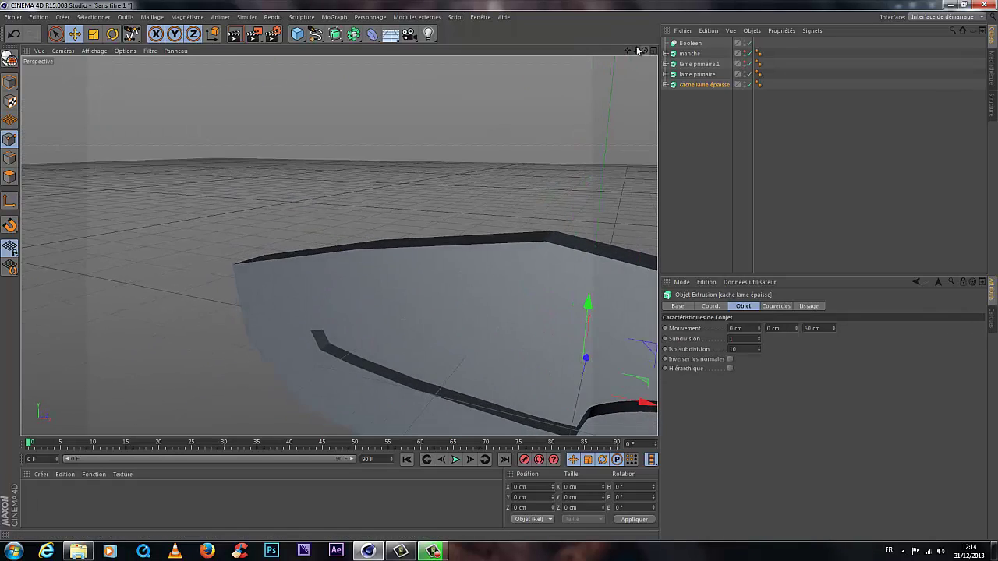
drag(494, 270, 497, 269)
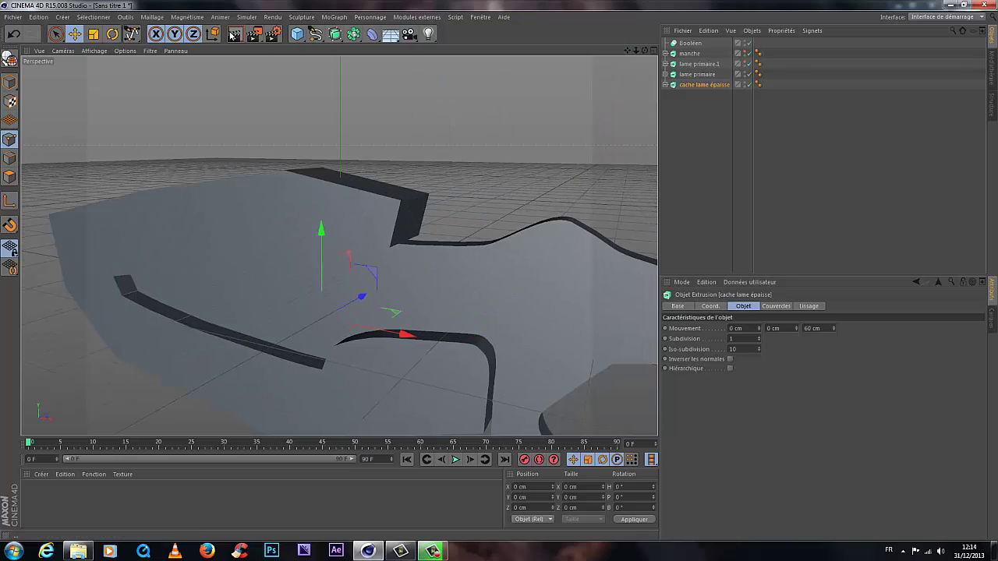
Step: Preview the render, and put lame primaire and cache lame épaisse back inside the Boolean with lame primaire first
key(ctrl+r)
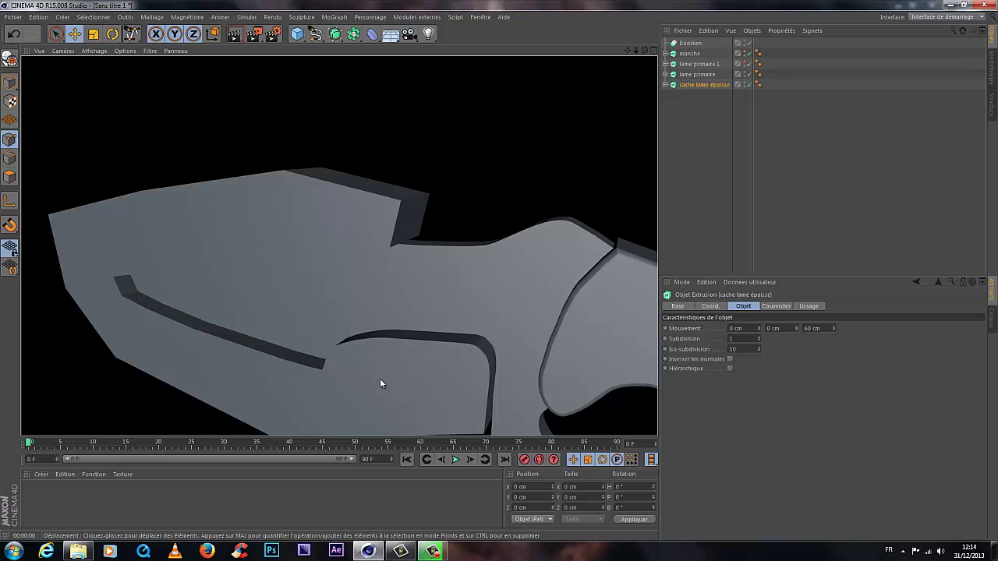
click(706, 74)
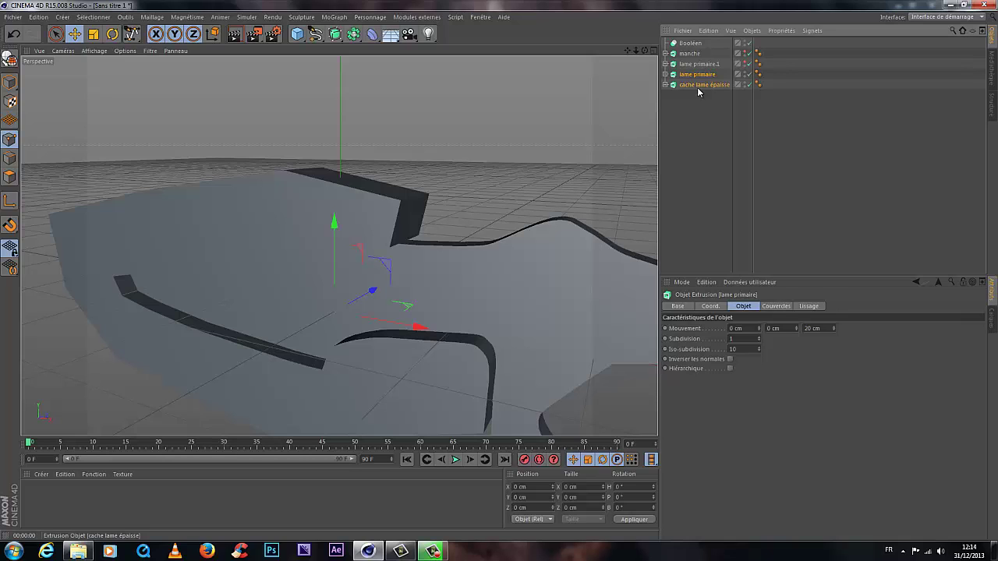
ctrl+click(697, 74)
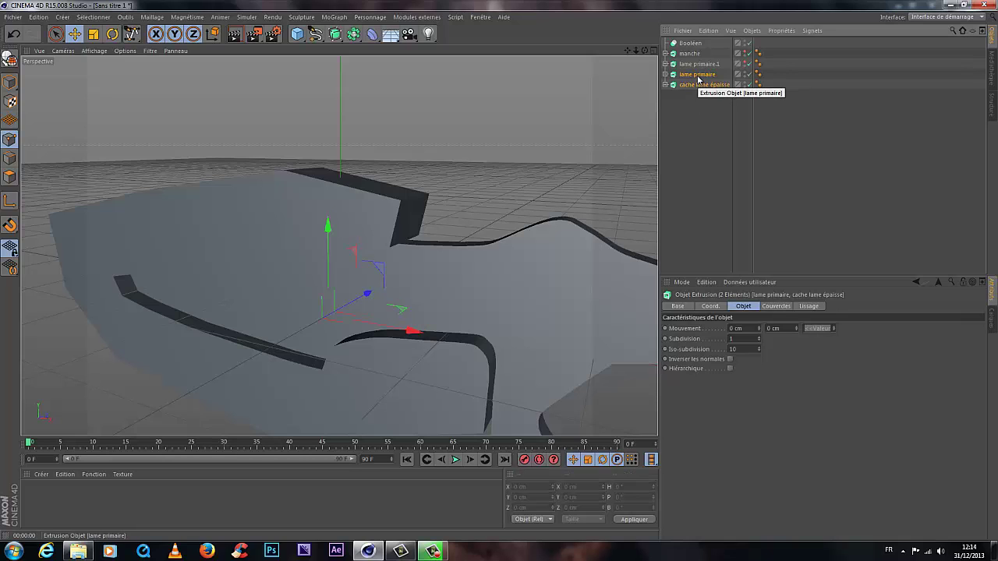
drag(697, 90, 500, 275)
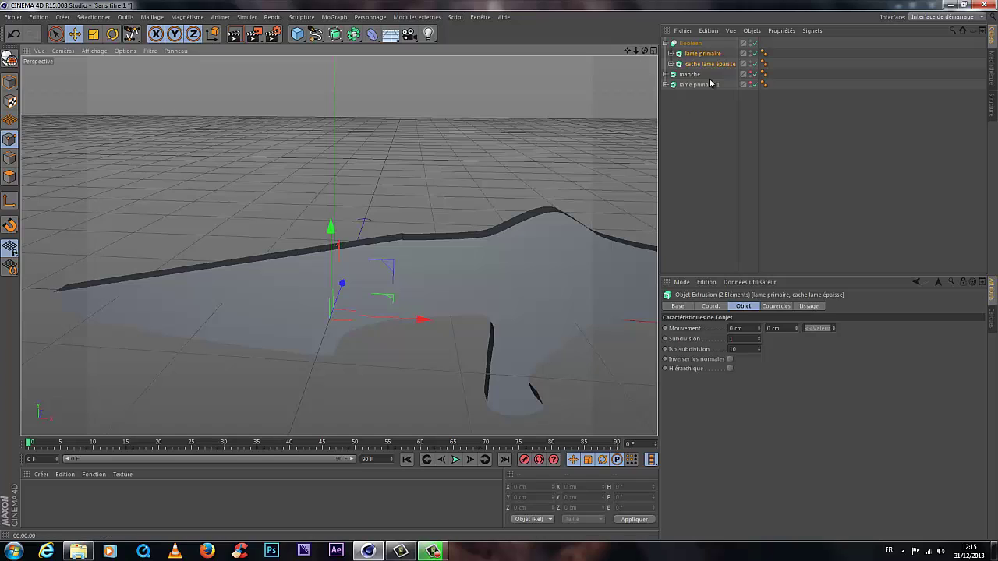
click(689, 42)
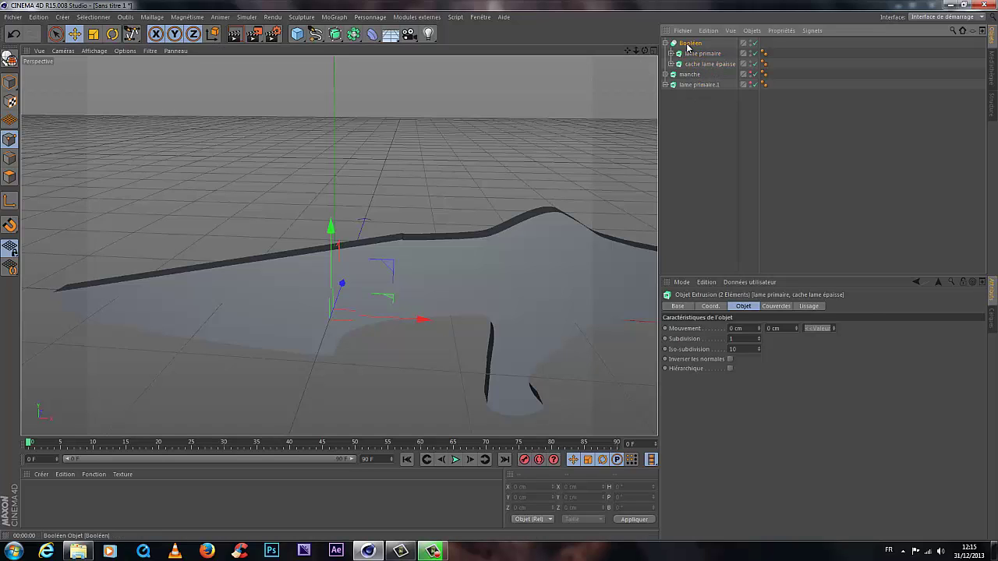
click(665, 43)
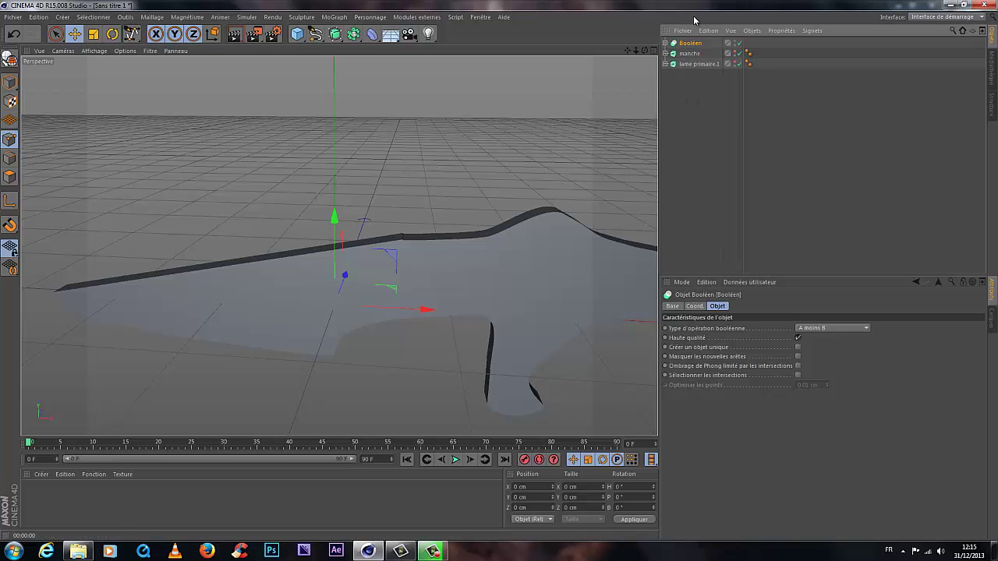
Step: Show and hide lame primaire.1 to compare the full blade with the Boolean cut
click(737, 64)
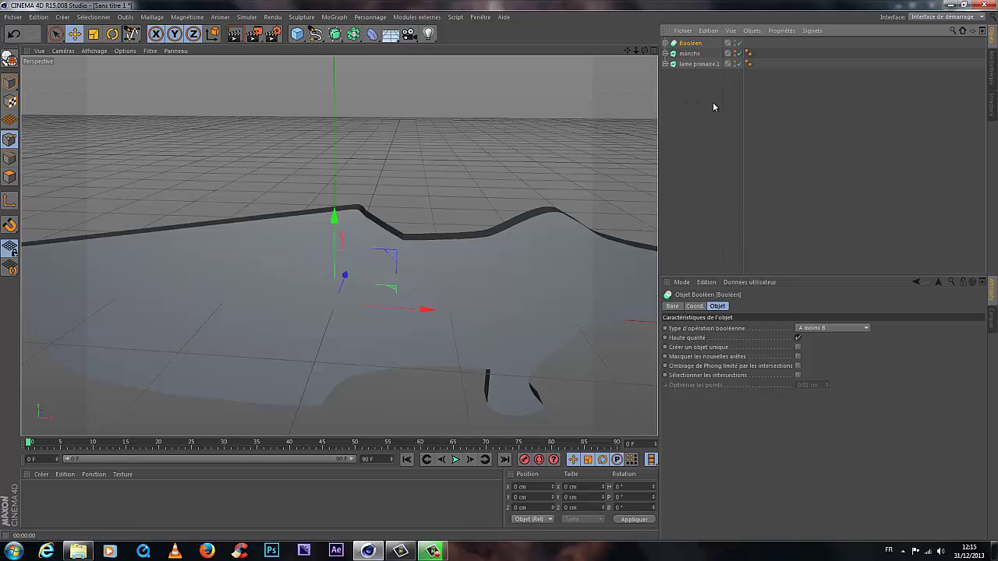
alt+drag(538, 257, 499, 270)
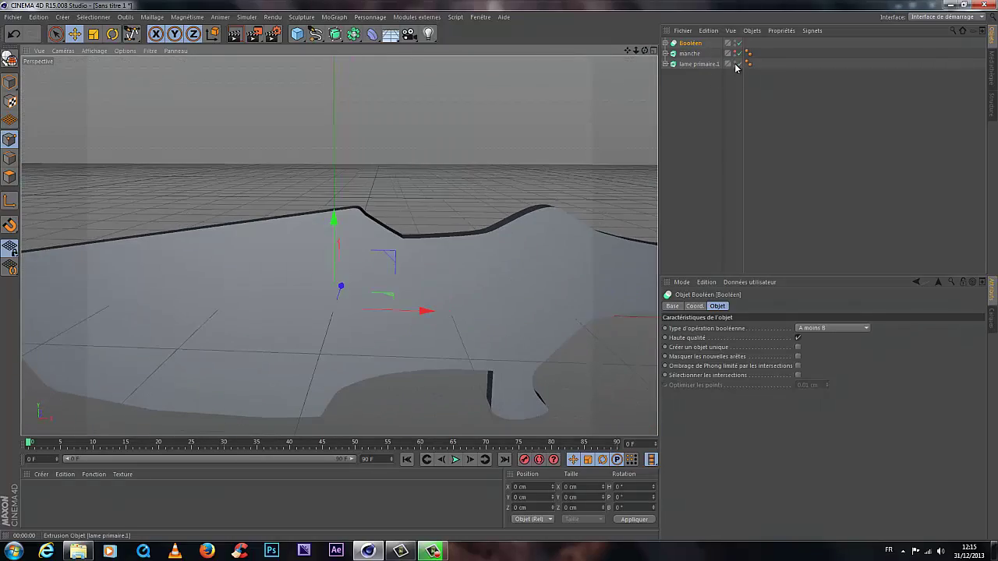
click(736, 64)
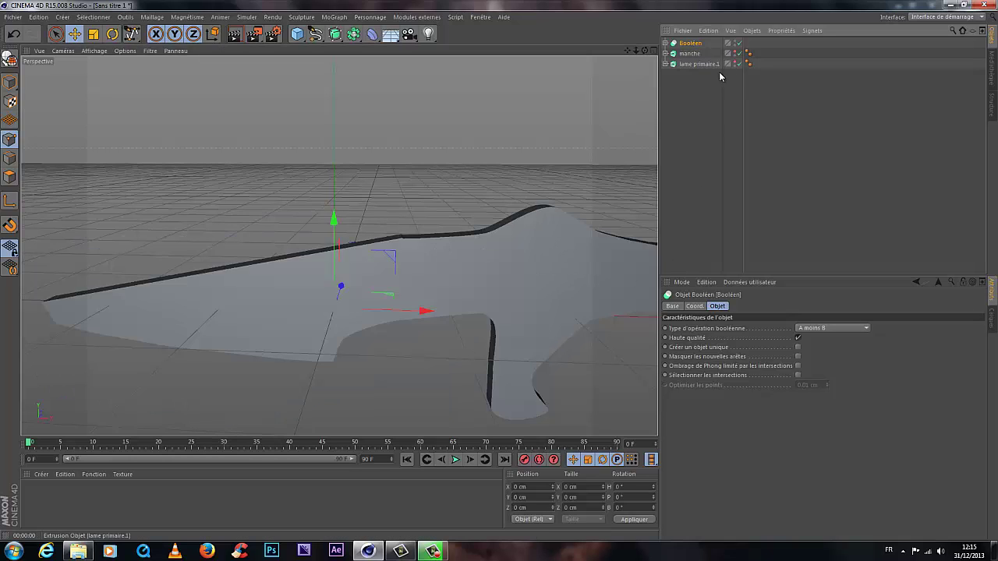
Step: Rename the Boolean as lame épaisse
key(Return)
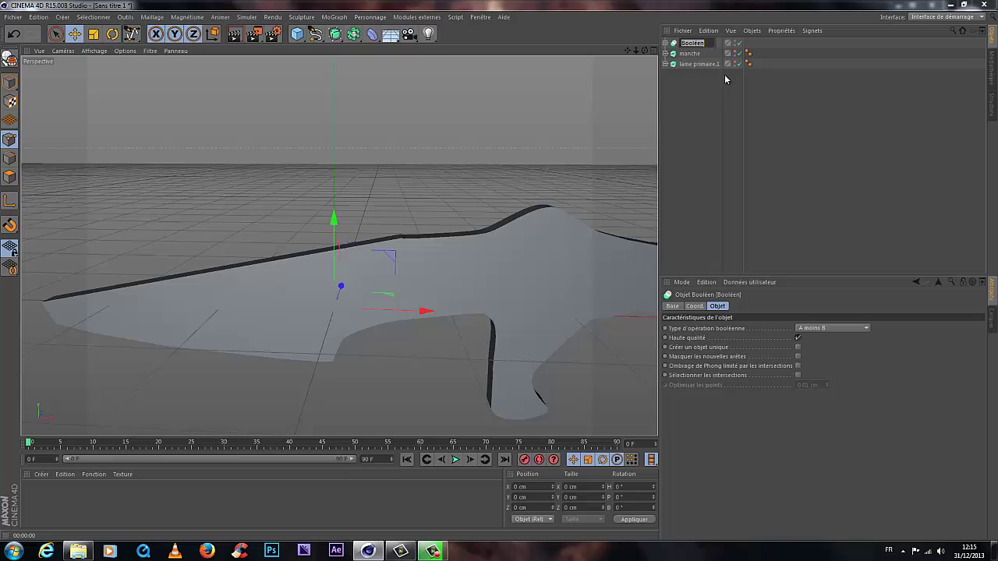
text(la)
key(Return)
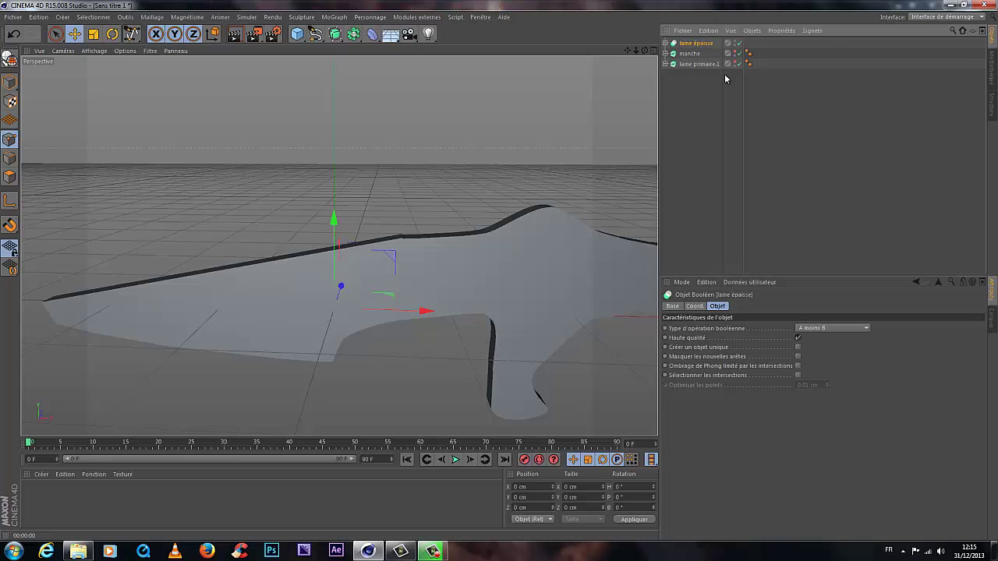
click(686, 114)
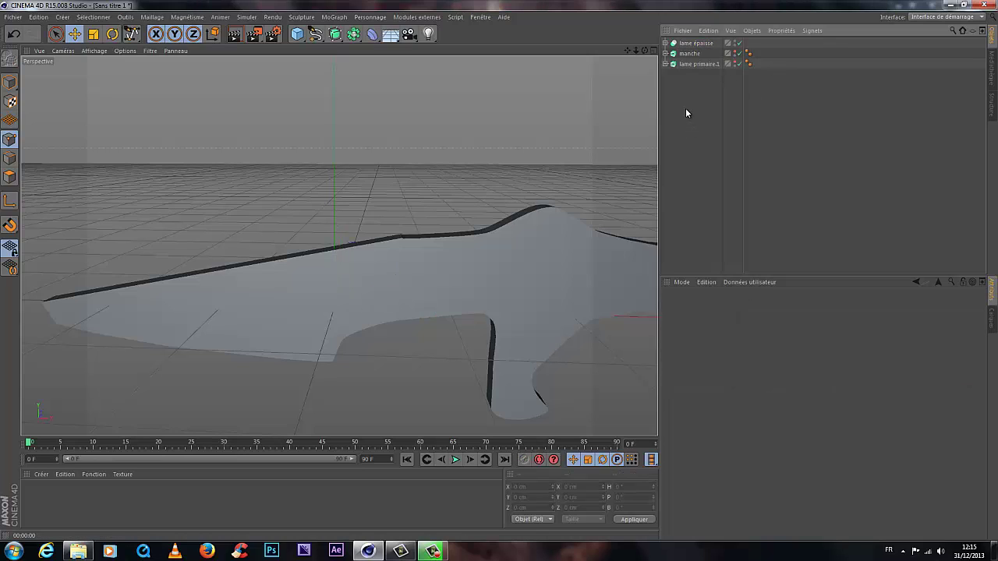
Step: Make lame primaire.1 visible, and duplicate the lame épaisse Boolean under the name cache lame milieu
click(695, 64)
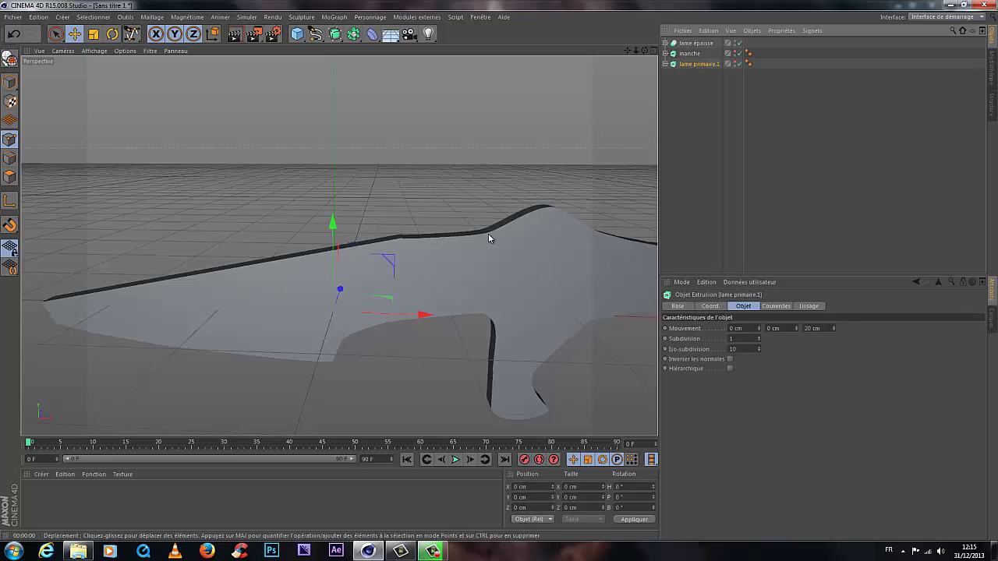
click(738, 64)
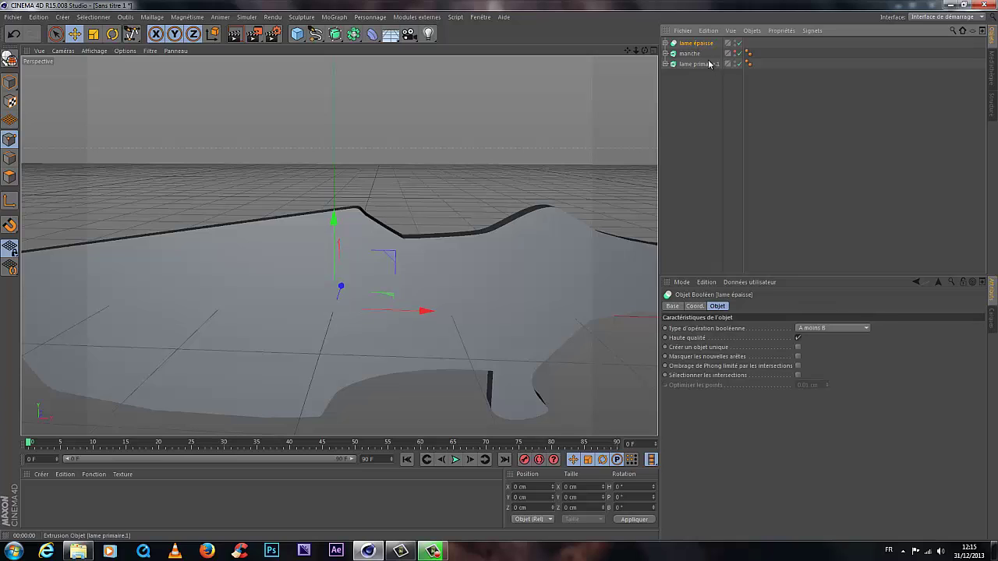
key(ctrl+c)
key(ctrl+v)
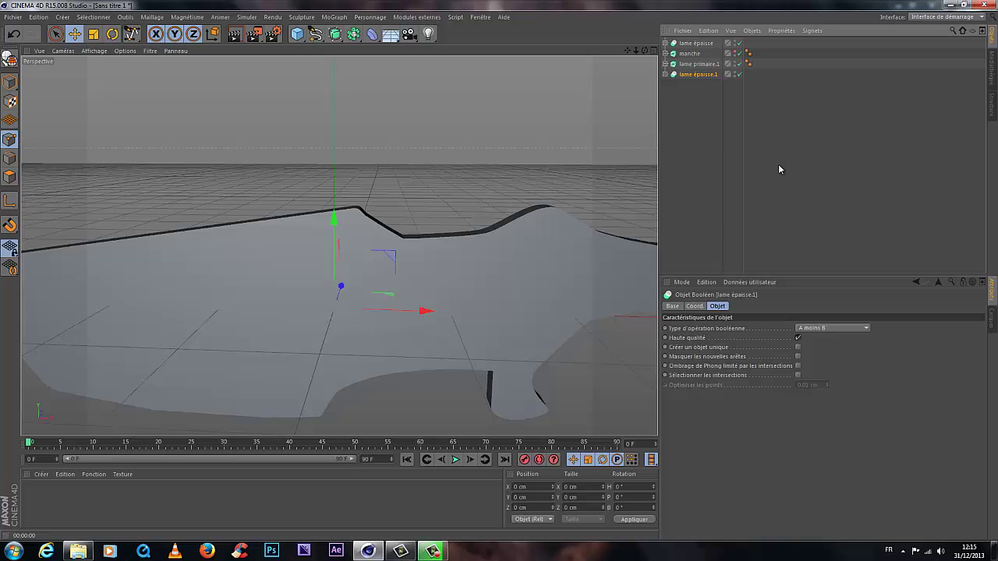
key(Return)
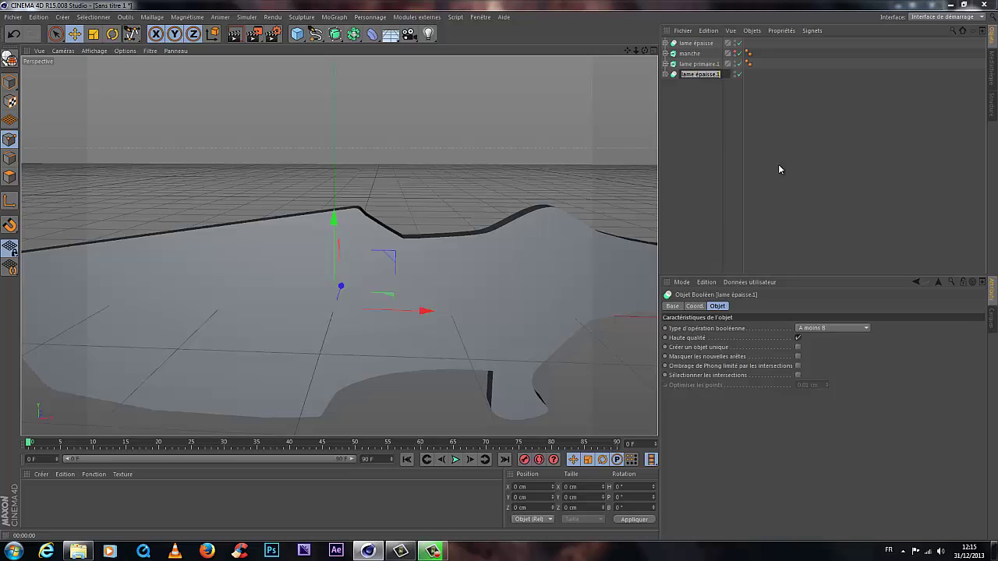
text(cache lame milieu)
key(Return)
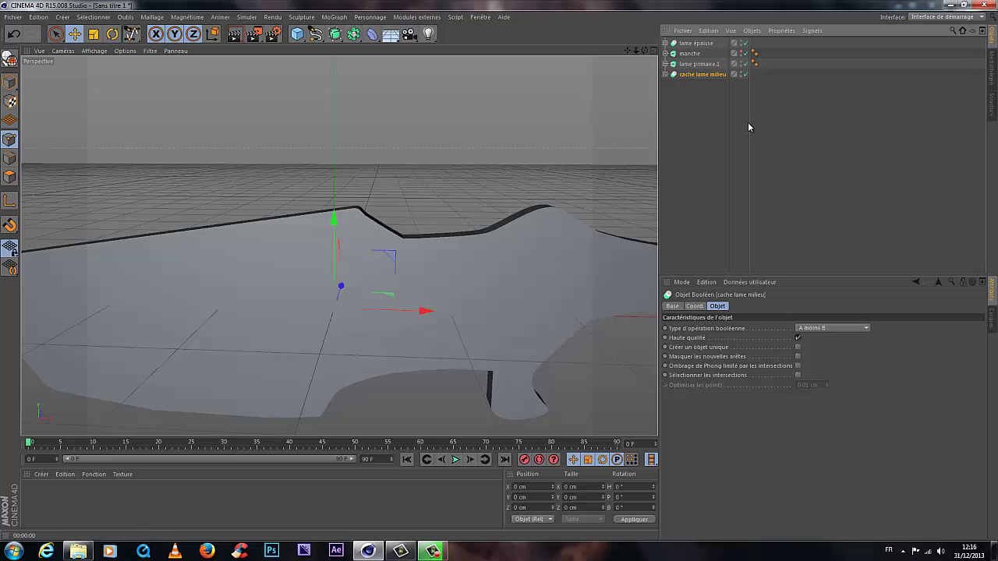
click(675, 99)
click(697, 75)
click(664, 88)
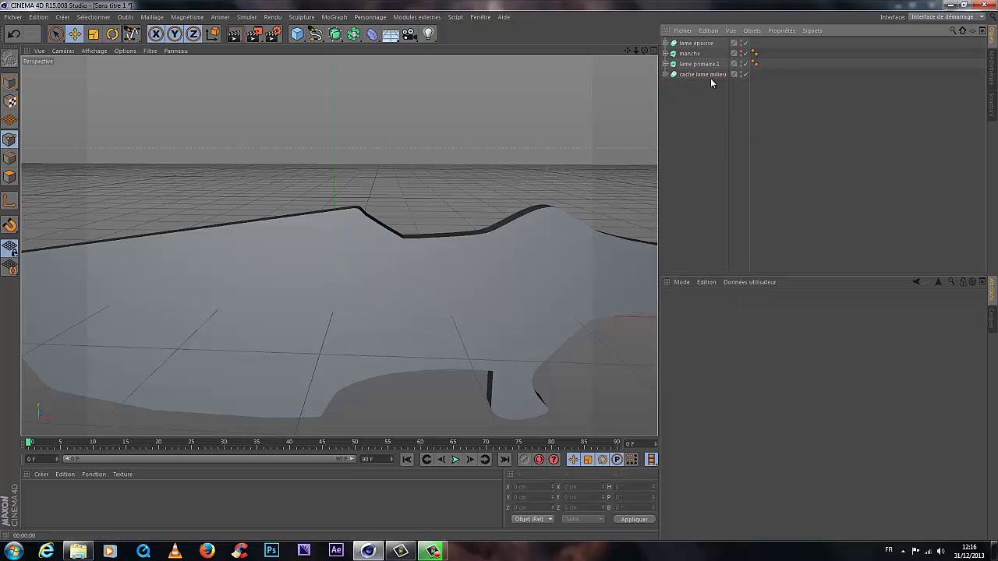
Step: Duplicate the lame primaire.1 extrusion at the start of the object list
click(696, 43)
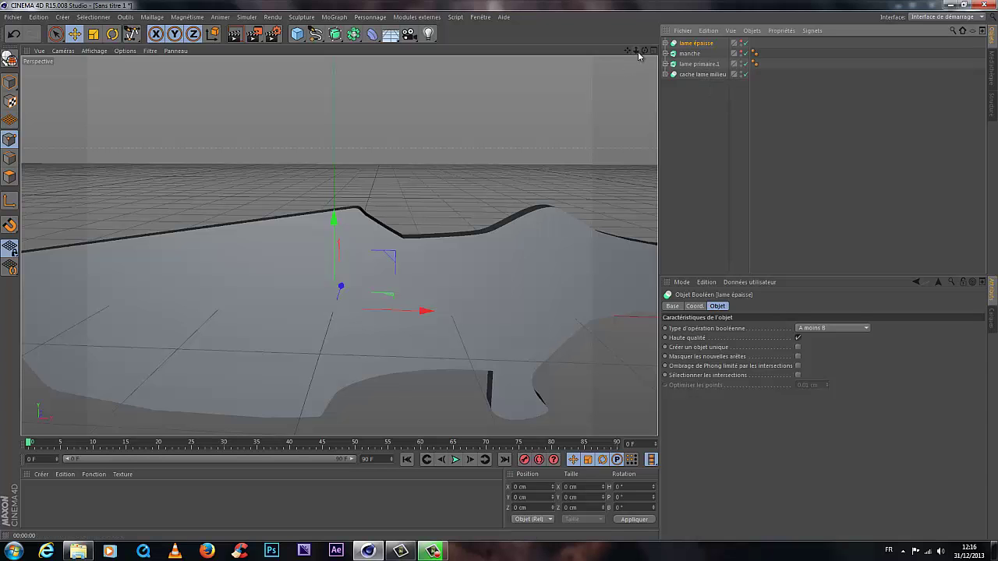
drag(645, 50, 510, 269)
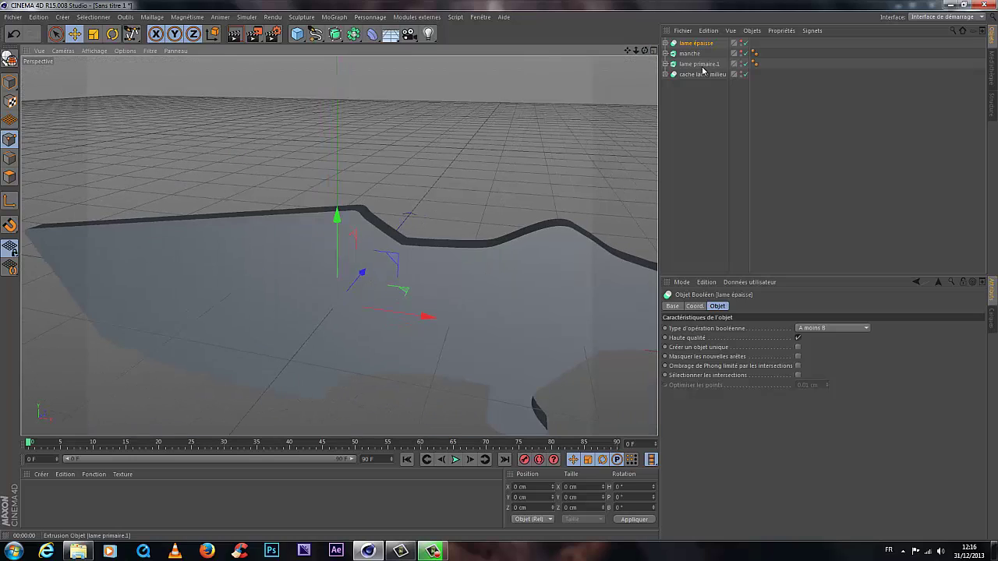
click(704, 65)
ctrl+drag(703, 65, 706, 43)
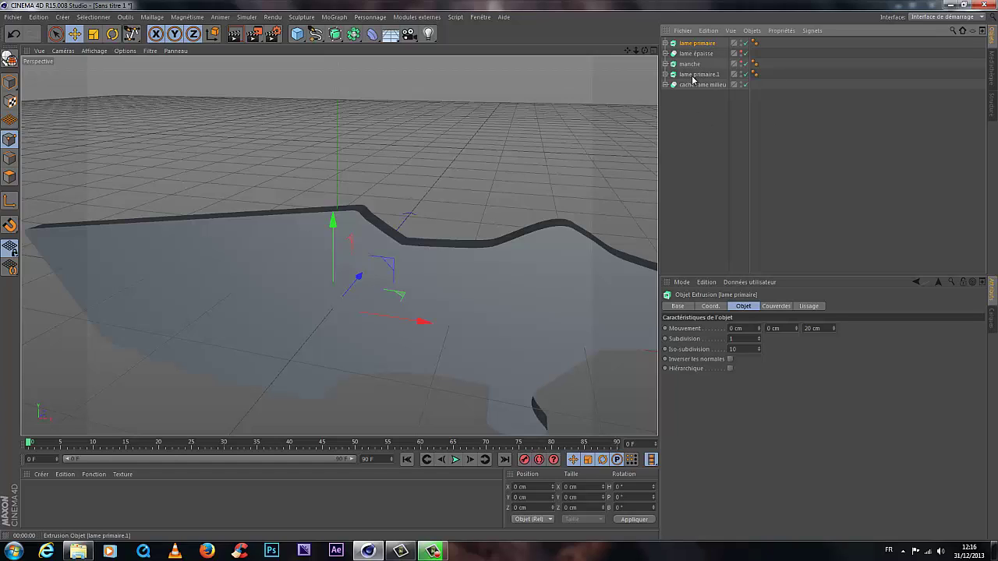
Step: Convert cache lame milieu together with its children lame primaire and cache lame épaisse into editable polygon objects
click(695, 84)
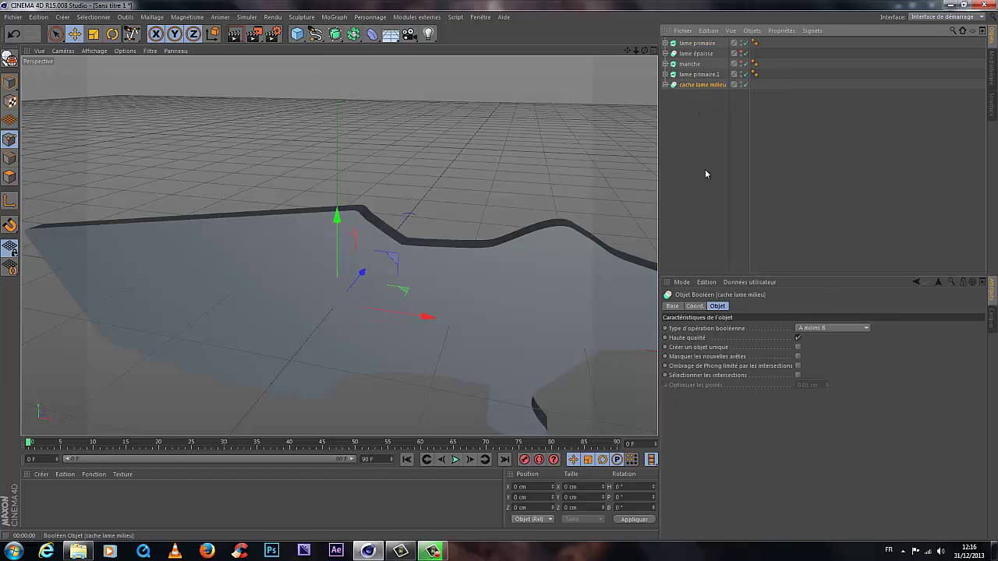
click(664, 84)
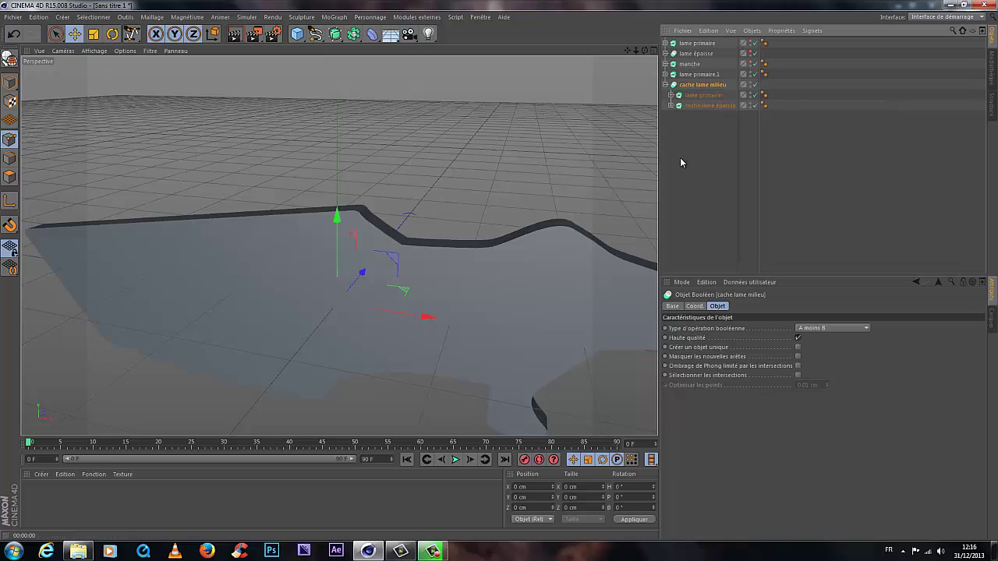
shift+click(704, 106)
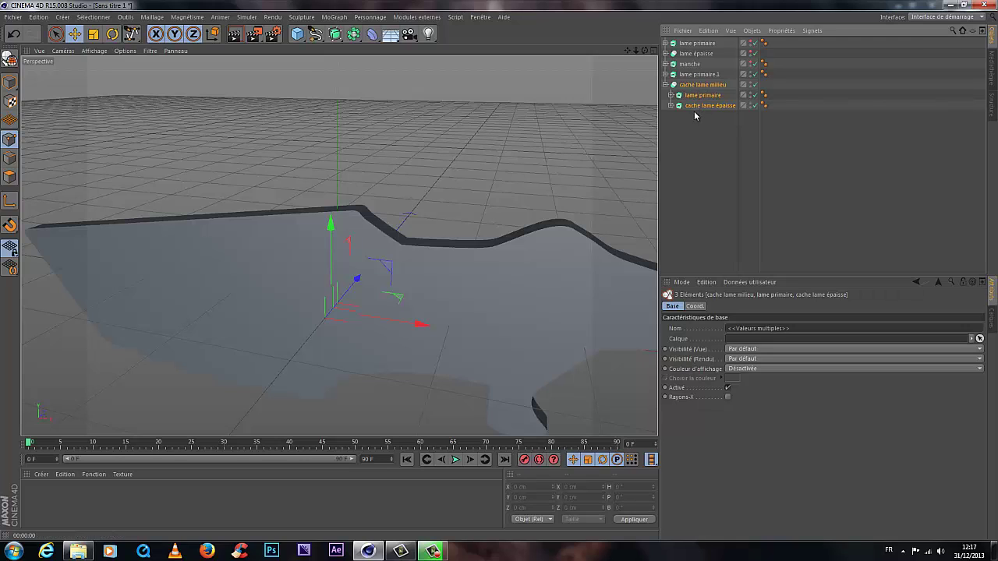
click(697, 126)
click(705, 84)
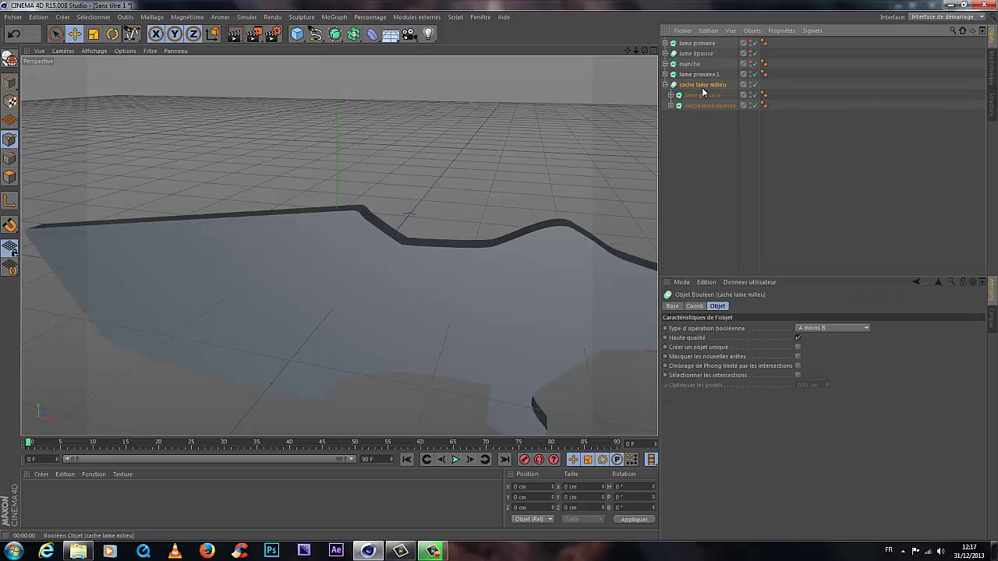
shift+click(701, 95)
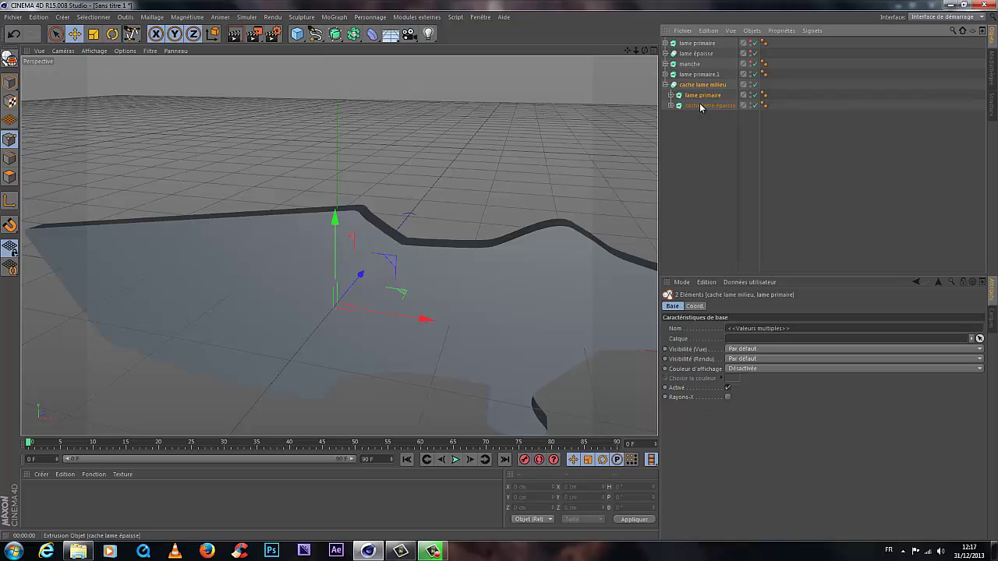
click(709, 143)
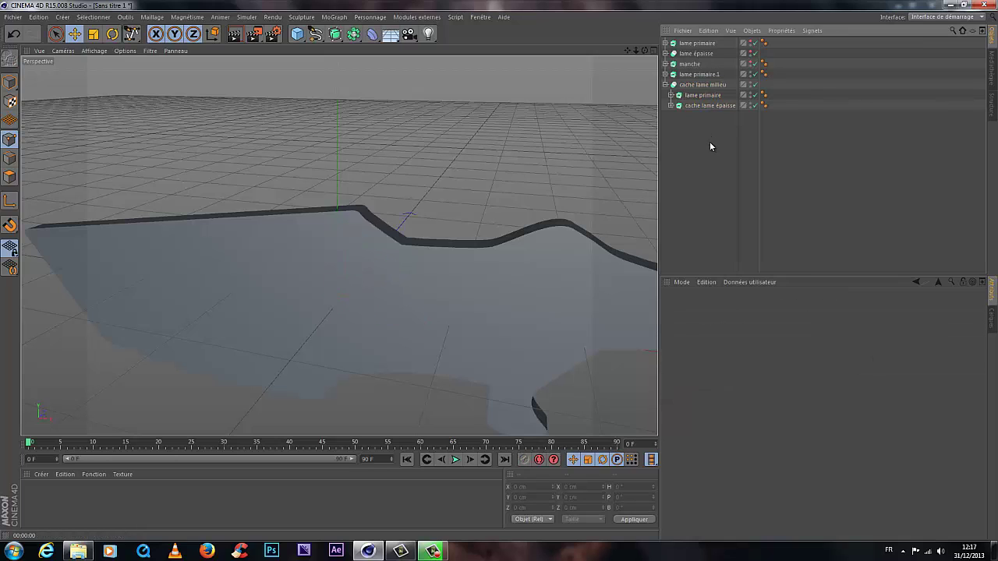
click(696, 86)
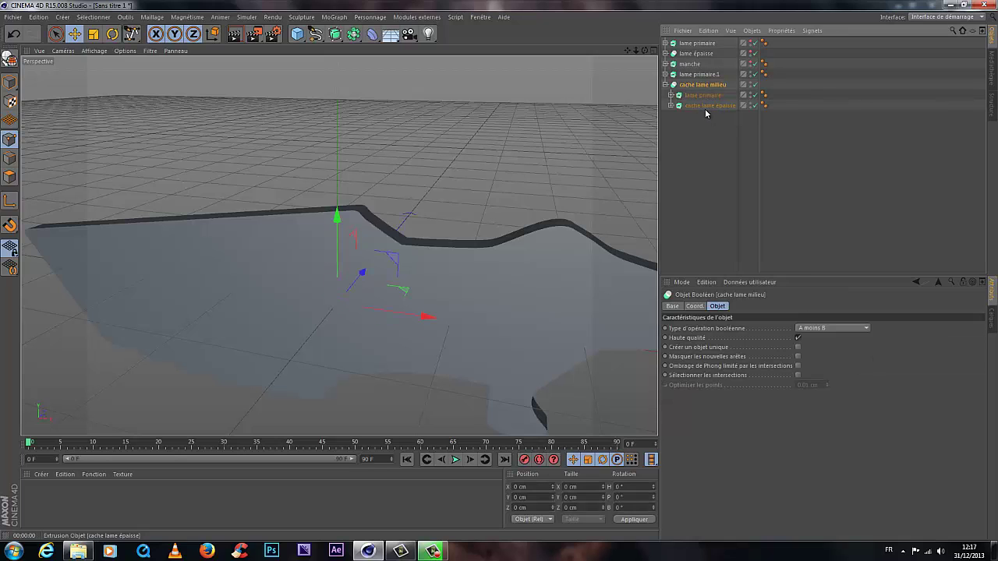
shift+click(705, 106)
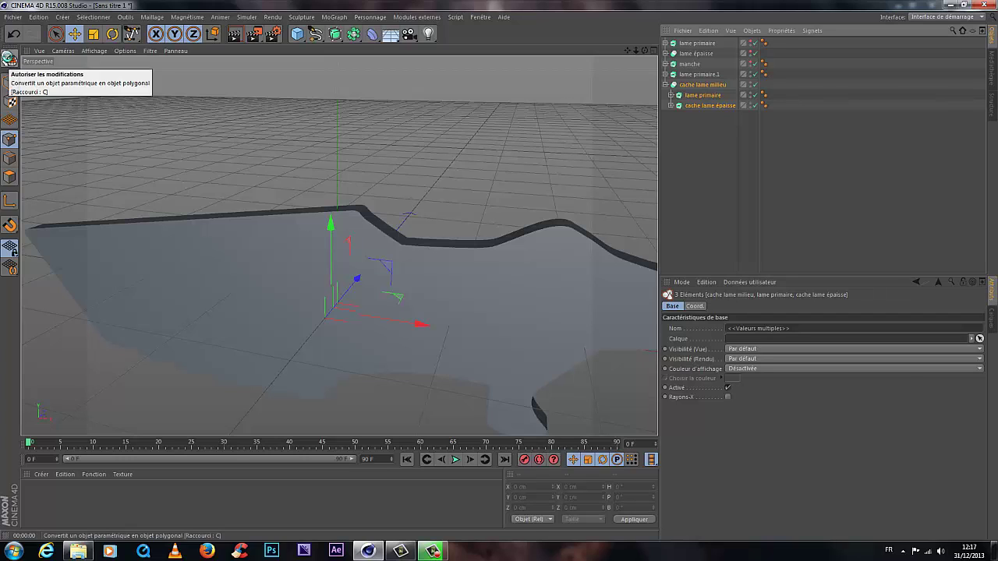
click(10, 58)
key(ctrl+z)
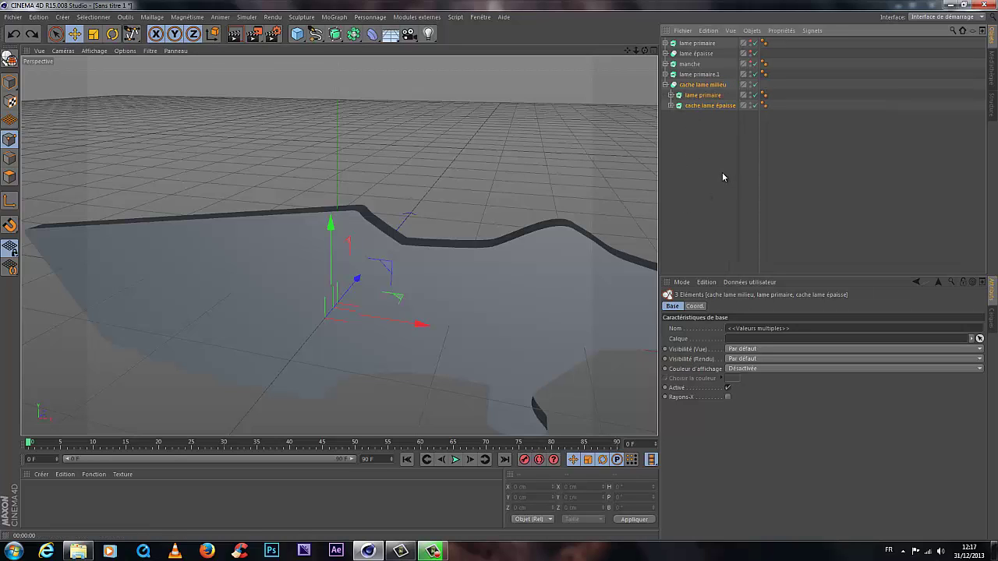
key(ctrl+y)
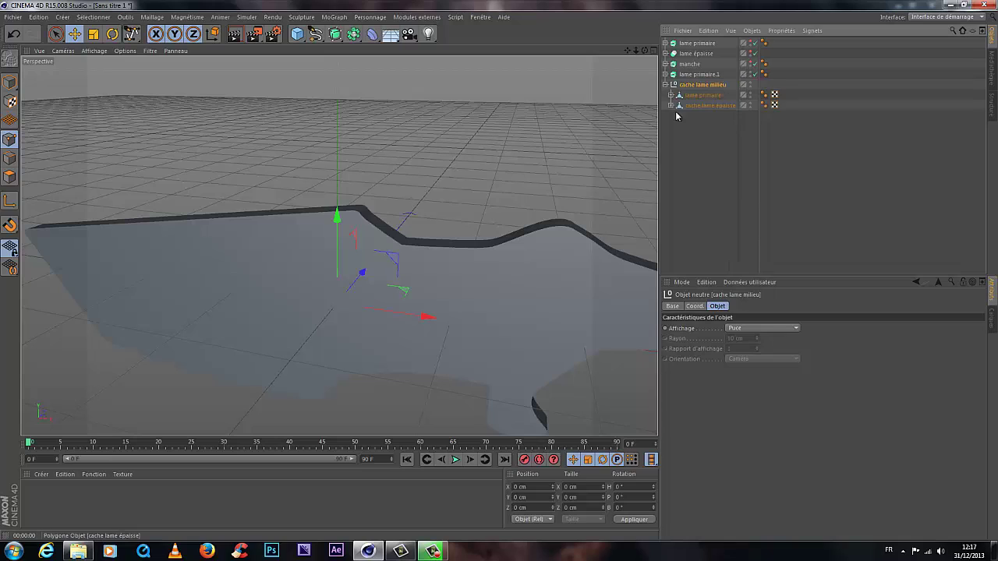
Step: Merge cache lame milieu and all its child objects, including both sets of caps, into one polygon object, deleting the originals
click(670, 95)
click(671, 126)
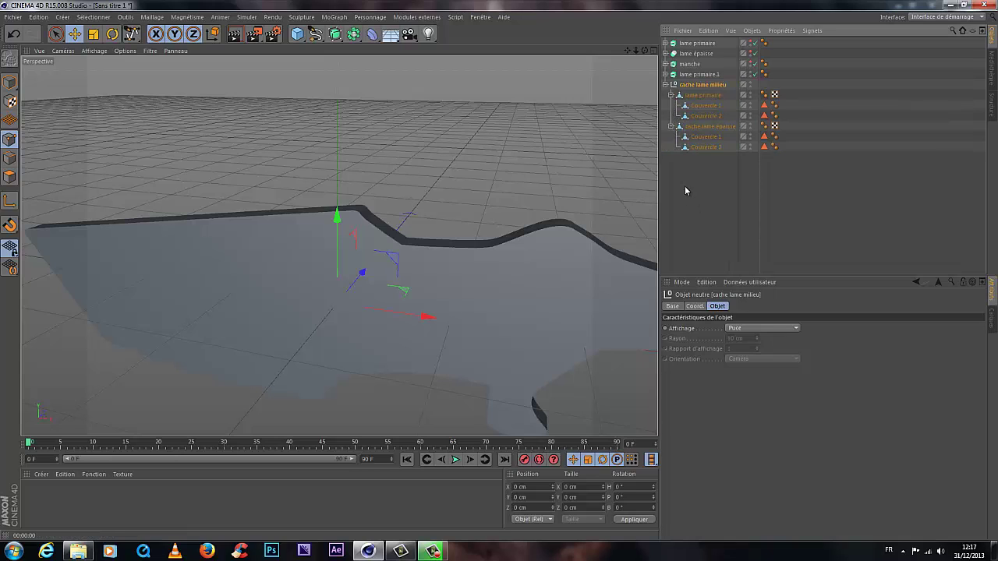
click(685, 190)
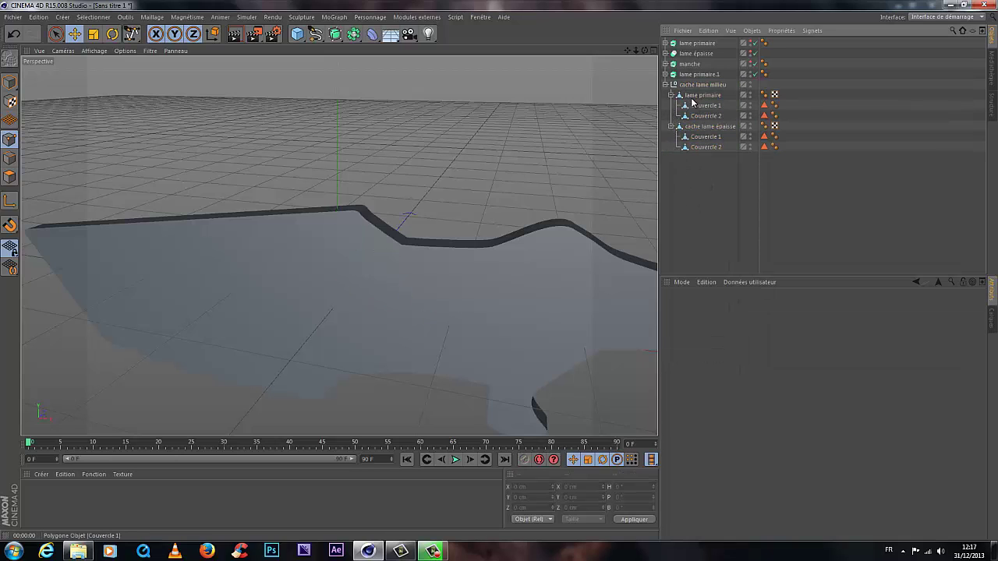
click(694, 84)
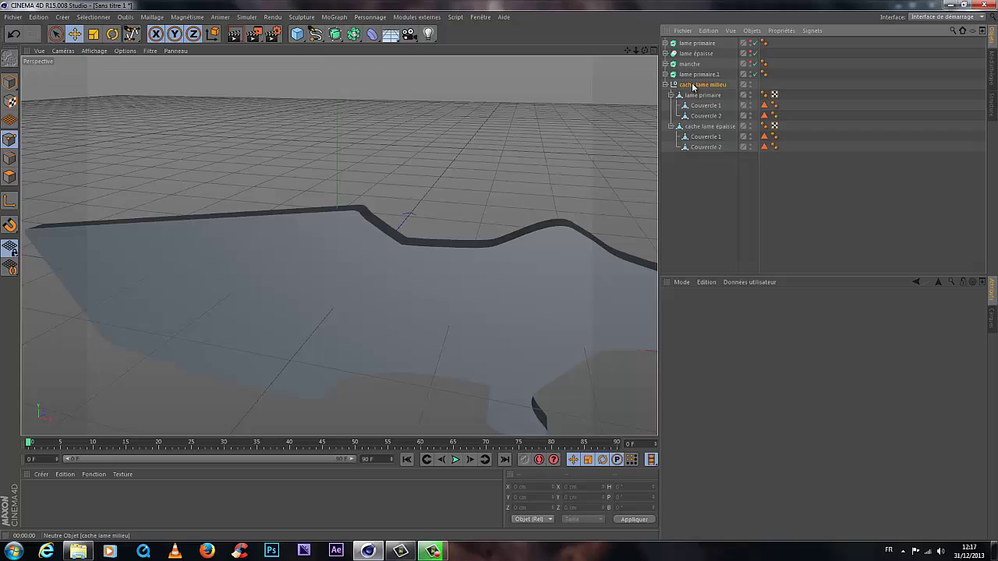
shift+click(706, 147)
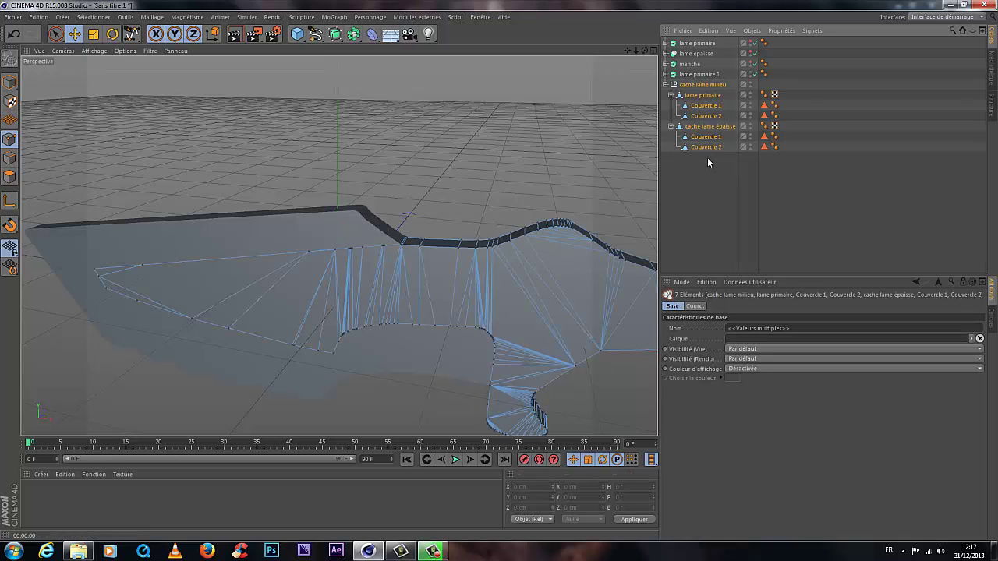
right_click(692, 90)
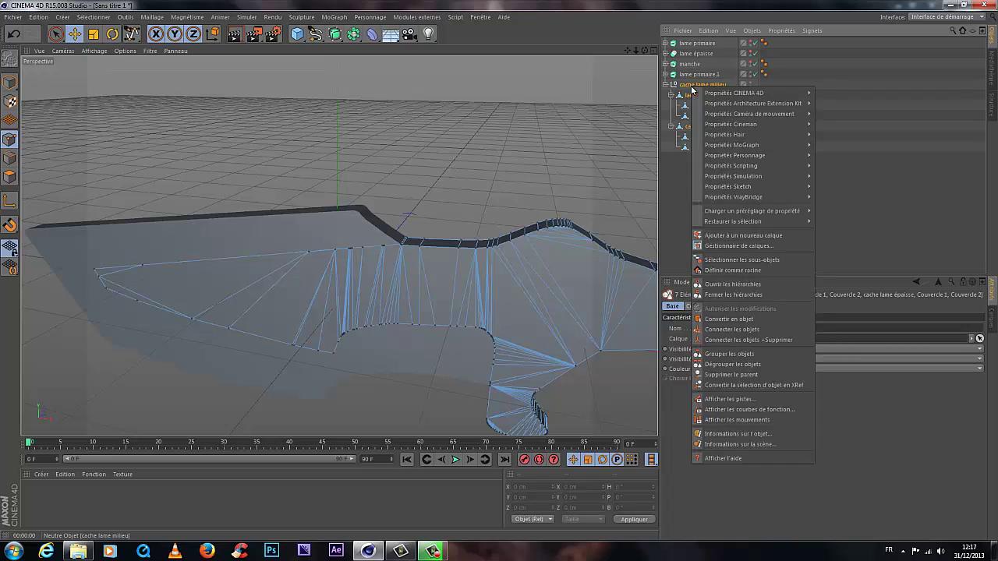
click(778, 340)
click(701, 95)
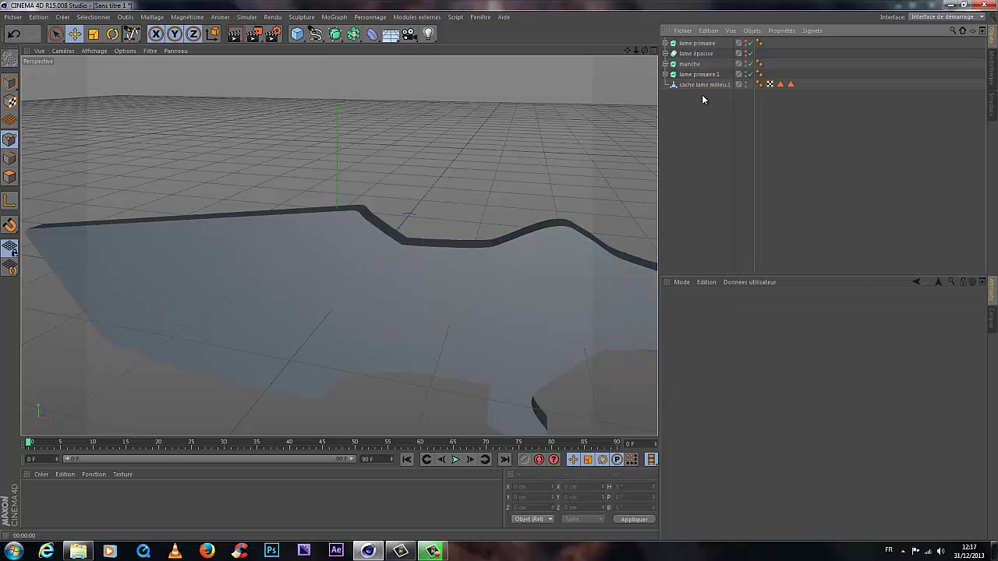
Step: Temporarily hide lame primaire.1 to examine the shape and thickness of the merged cache lame milieu.1, and show it again
click(699, 85)
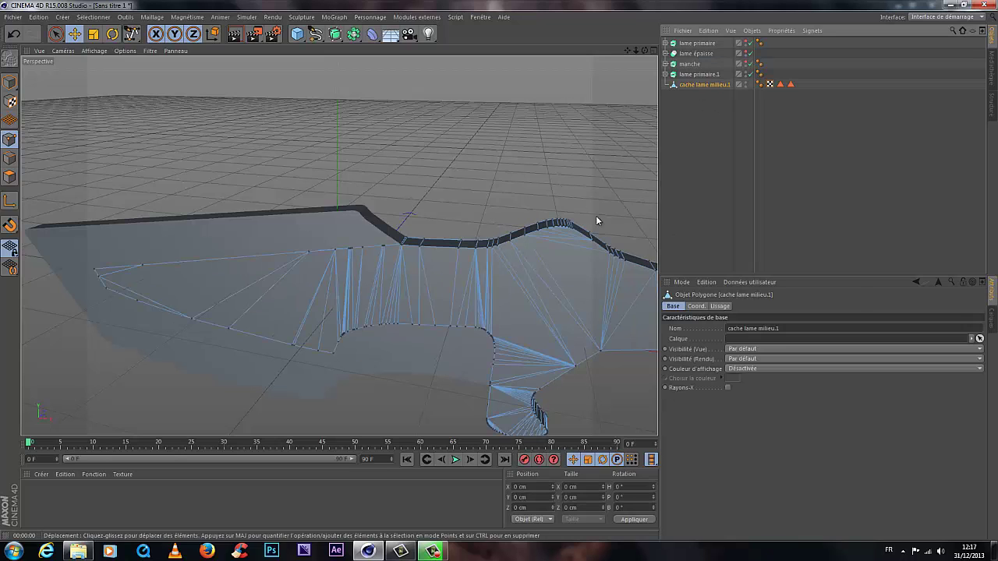
click(746, 72)
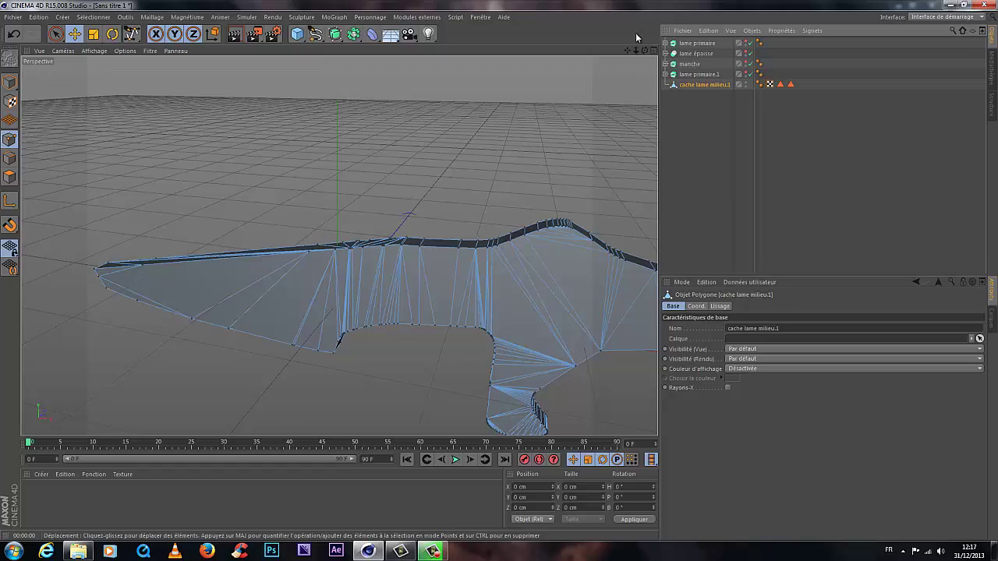
mouse_move(505, 273)
alt+mouse_down()
mouse_move(495, 265)
mouse_move(503, 273)
alt+mouse_up()
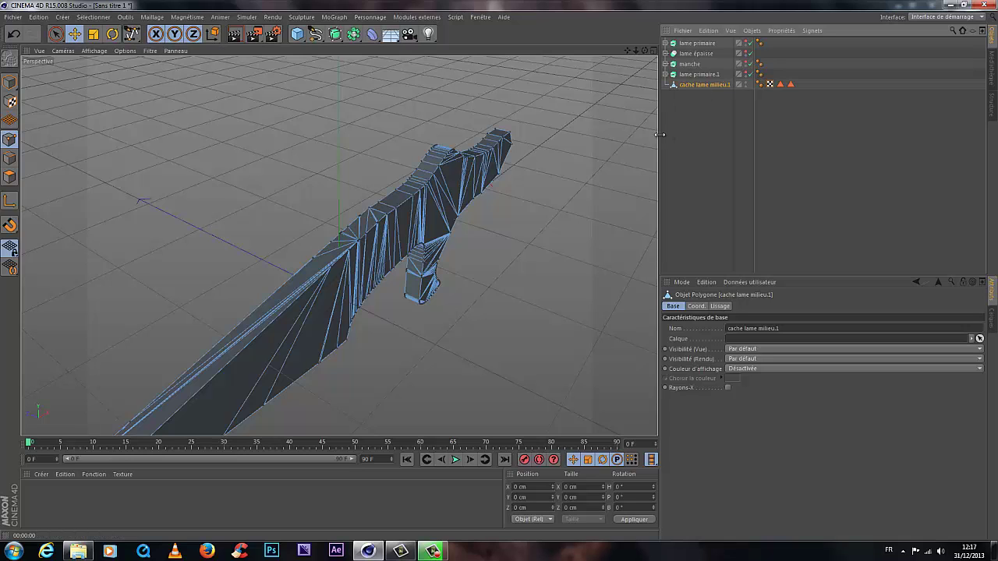
click(745, 74)
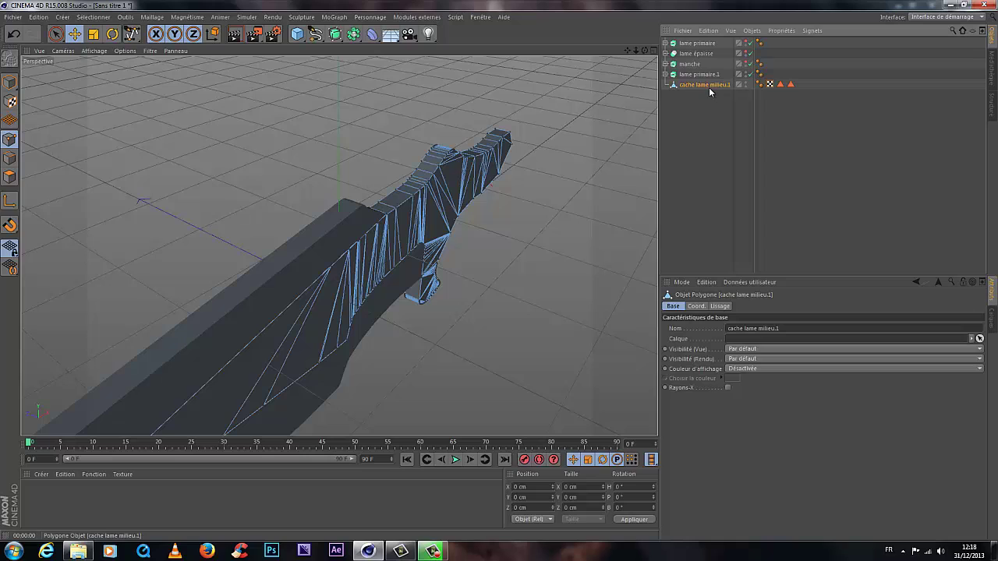
Step: Scale cache lame milieu.1 as a whole object along Z to about 97 cm thick, well beyond both faces of the blade
click(93, 35)
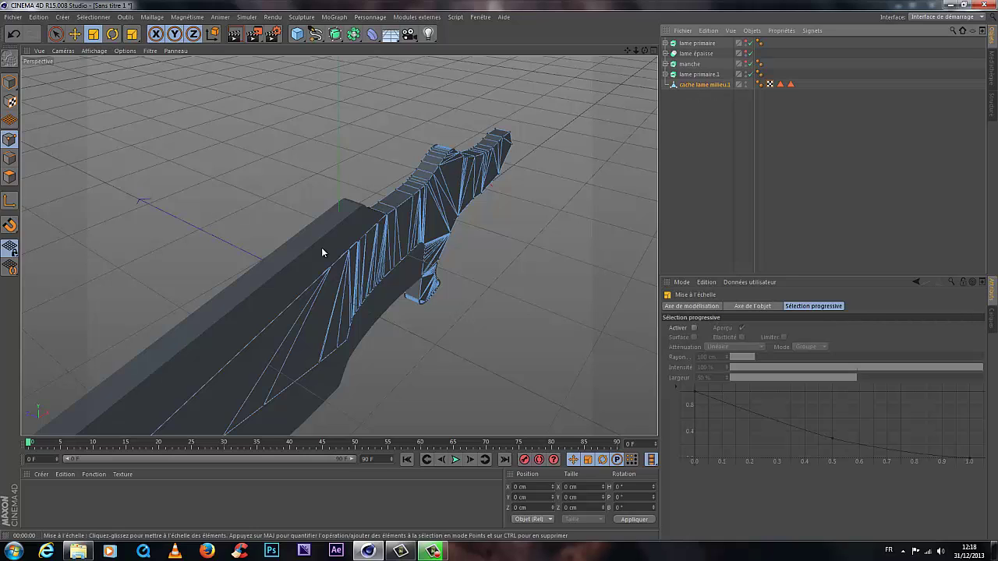
click(8, 85)
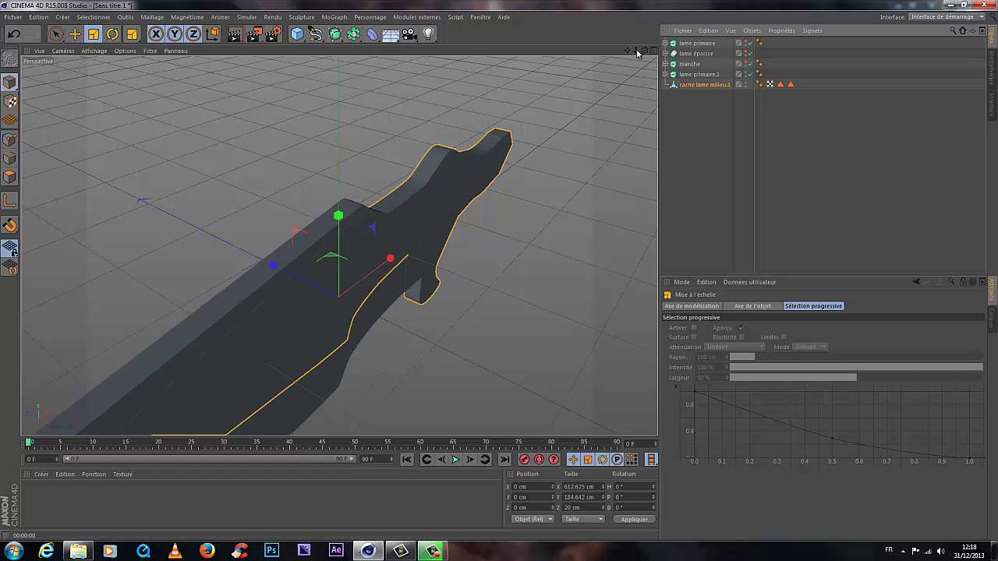
drag(644, 50, 395, 210)
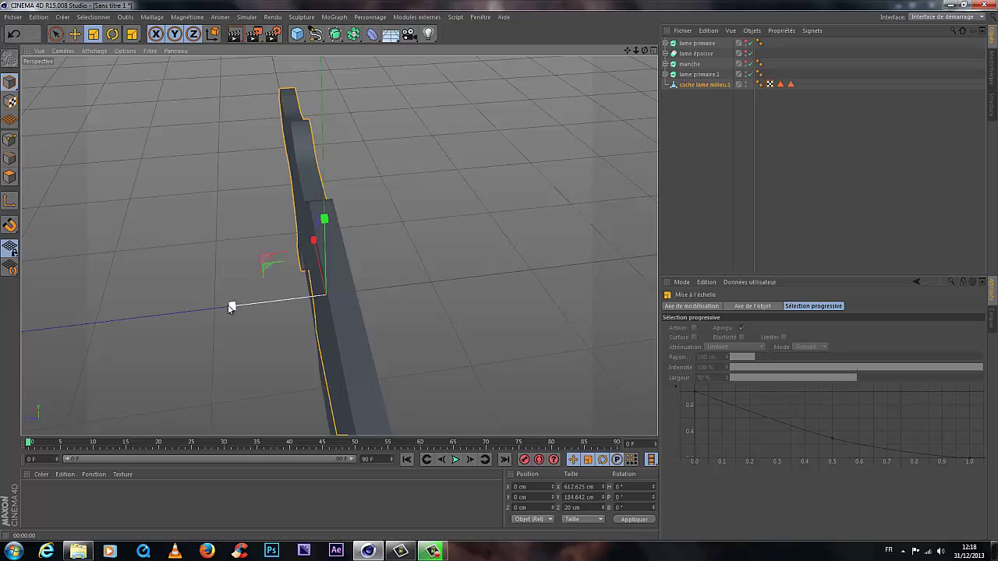
drag(232, 307, 525, 259)
drag(644, 50, 499, 269)
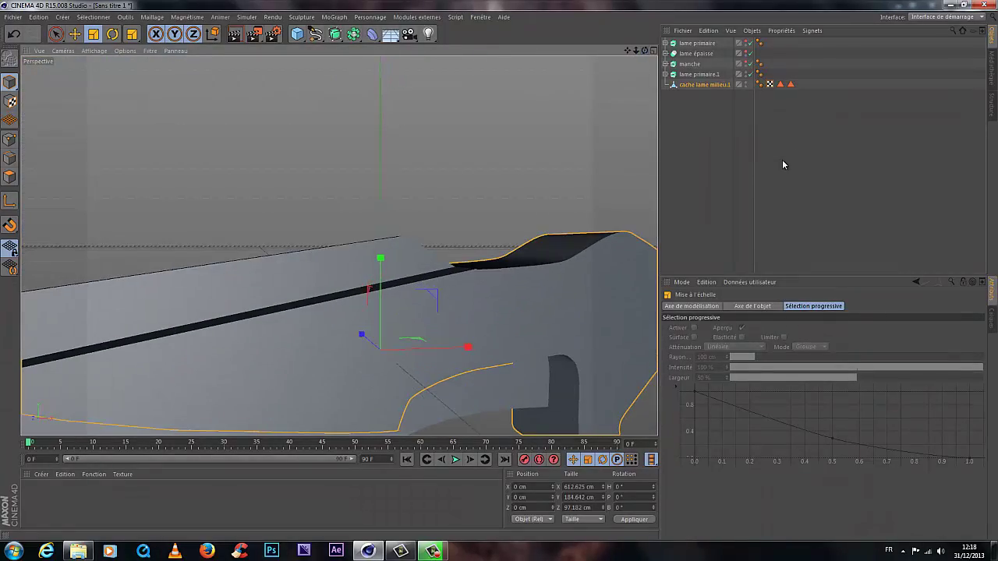
Step: Add a Boolean in A minus B mode that subtracts cache lame milieu.1 from lame primaire.1
click(696, 74)
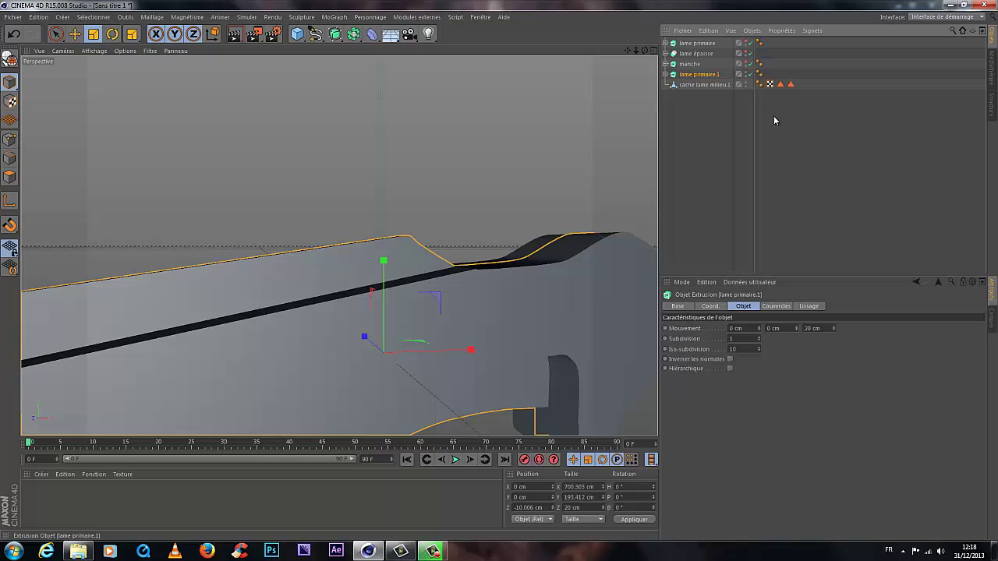
click(692, 84)
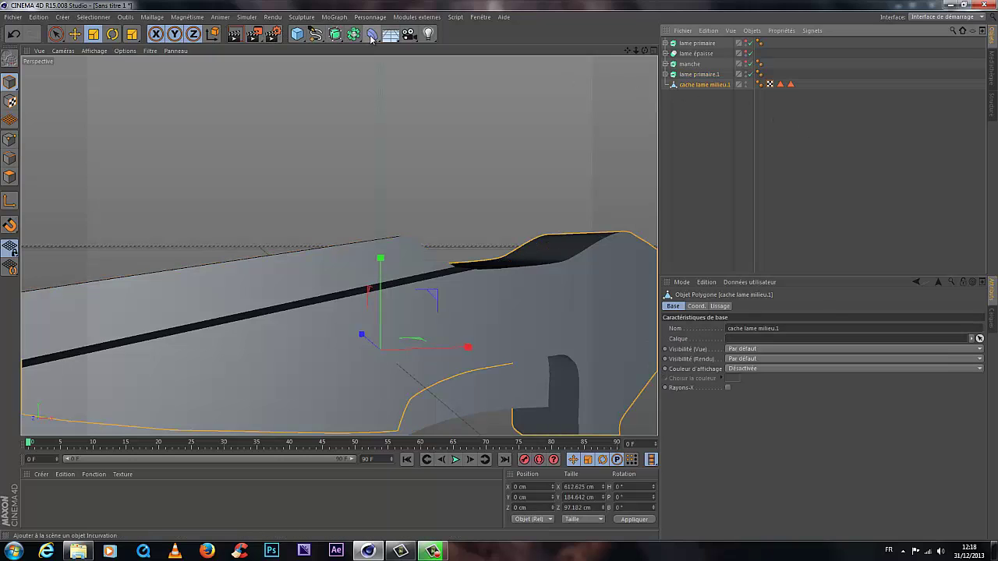
drag(372, 37, 555, 50)
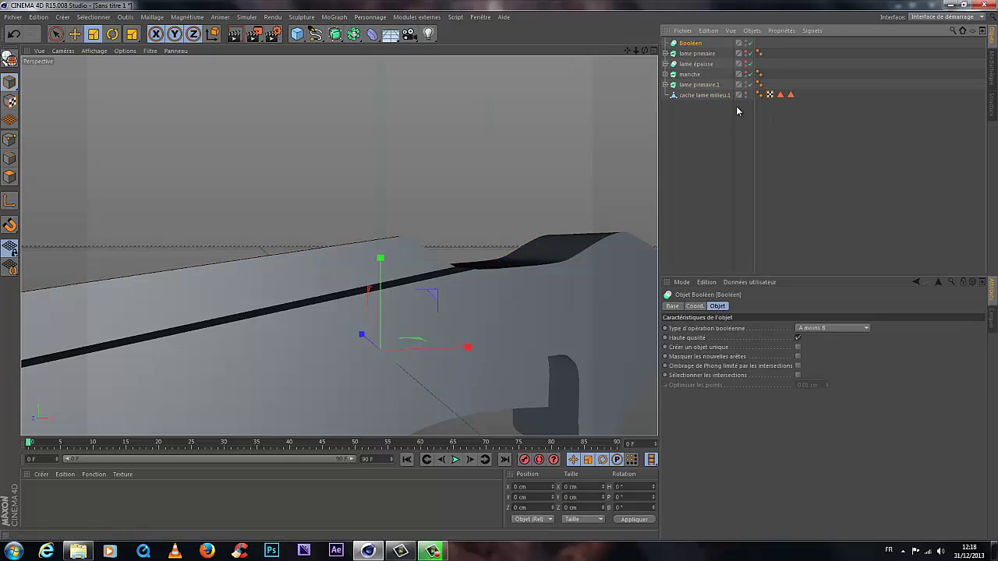
click(698, 84)
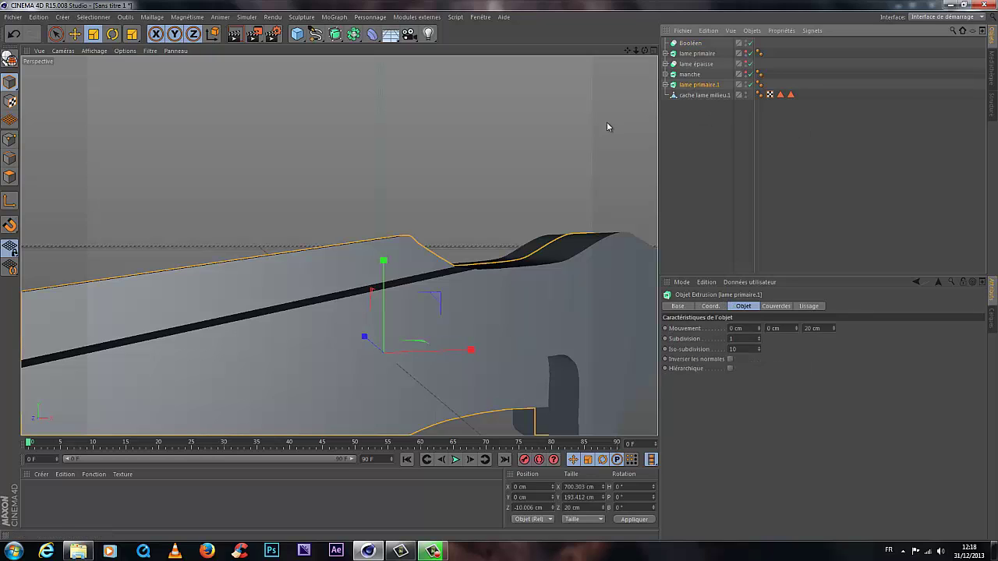
ctrl+click(703, 94)
drag(704, 95, 689, 44)
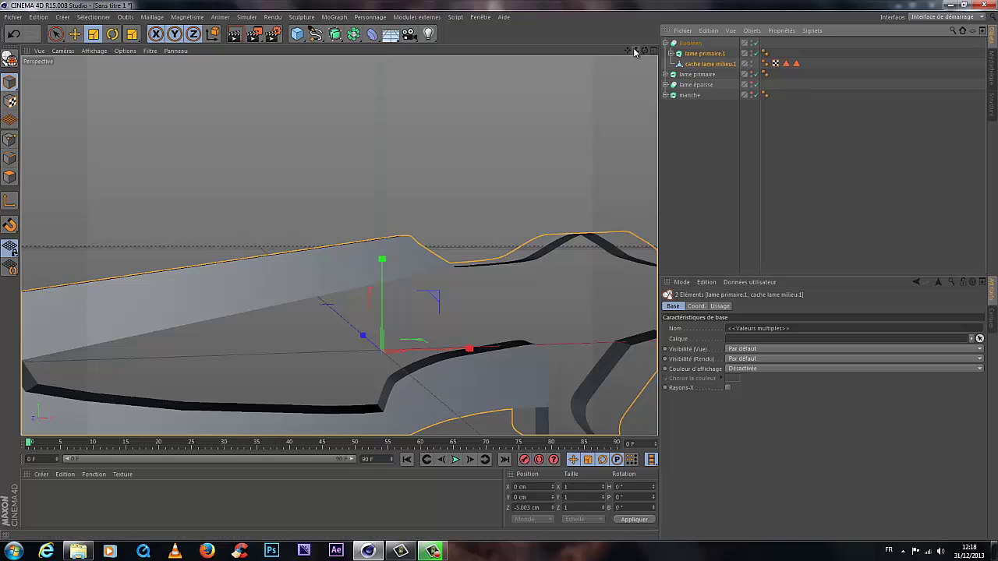
drag(635, 50, 470, 281)
scroll(220, 268, up, 6)
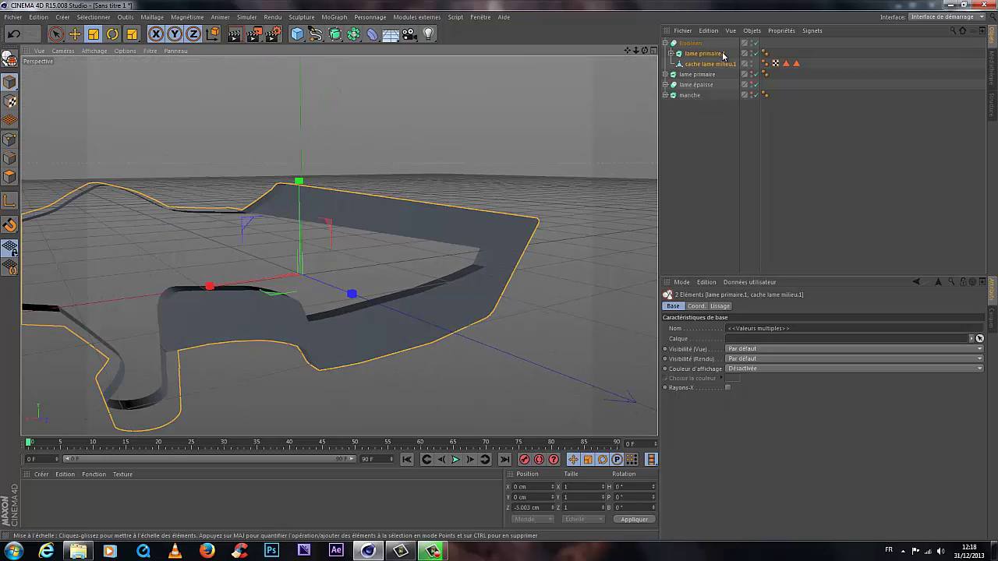
Step: Collapse the new Boolean's hierarchy and render the viewport to check the cut blade with the rest of the knife
click(691, 43)
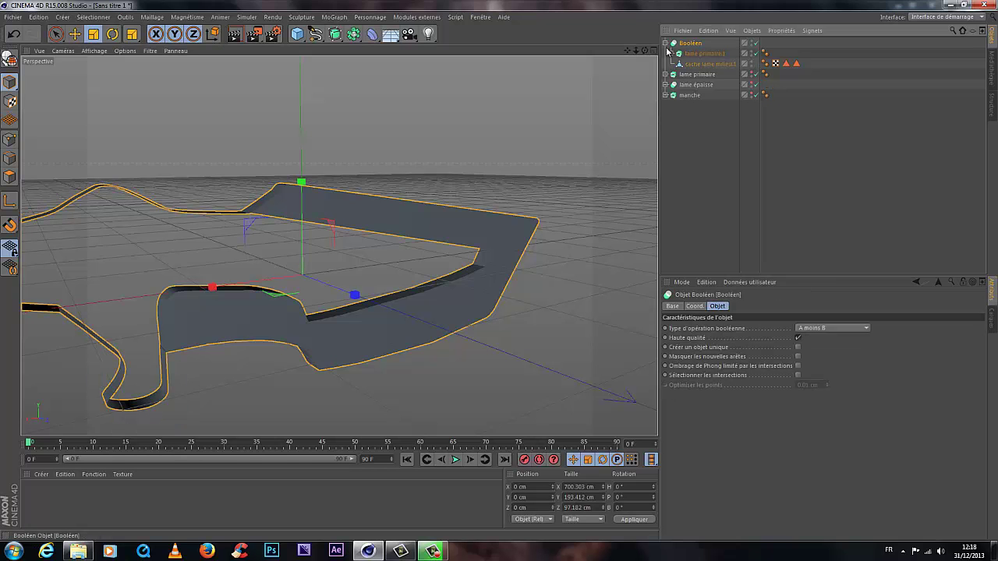
click(664, 44)
alt+drag(499, 273, 546, 234)
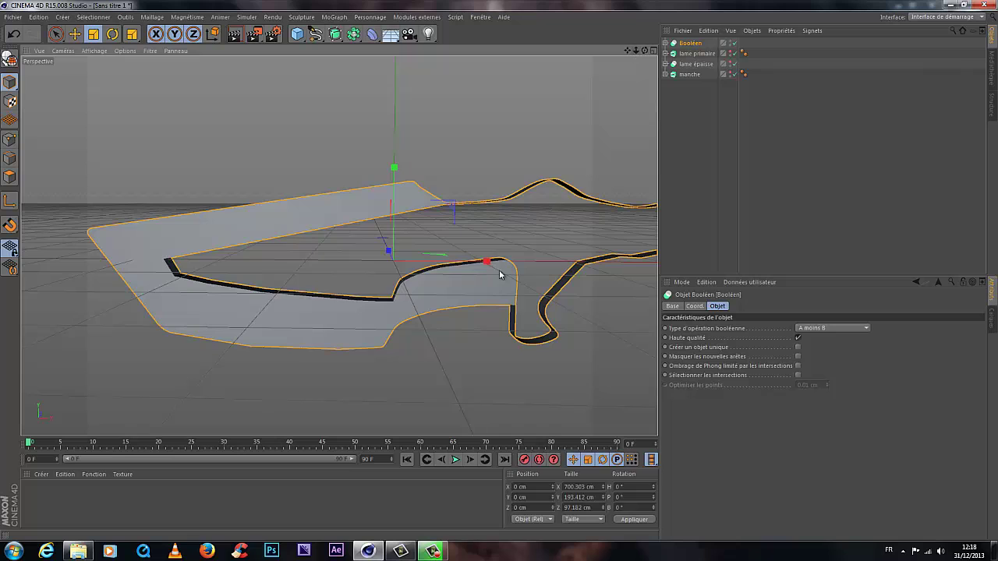
alt+drag(500, 274, 501, 273)
key(ctrl+r)
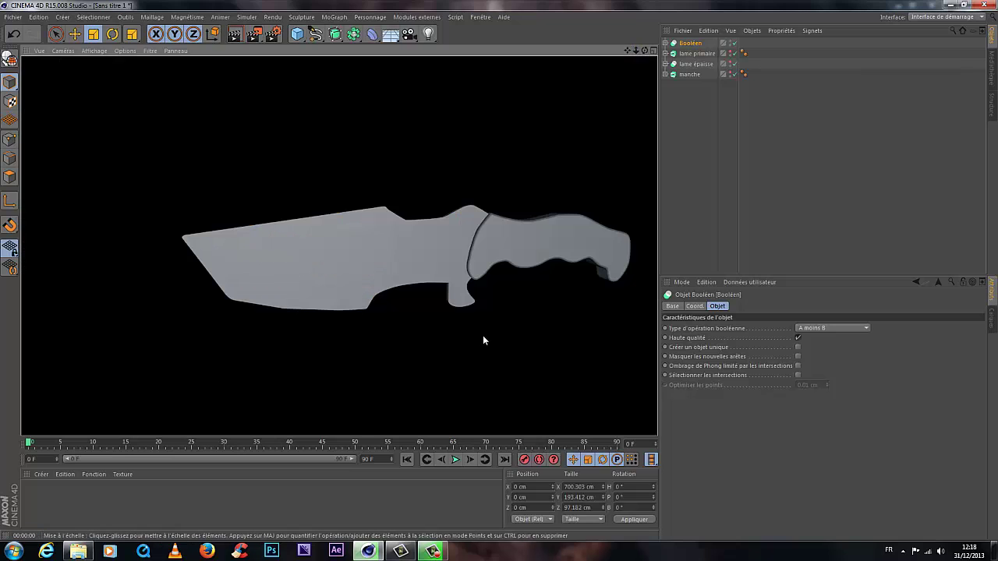
Step: Exclude lame primaire, lame épaisse and manche from rendering, and render a preview of the new Boolean alone
click(730, 63)
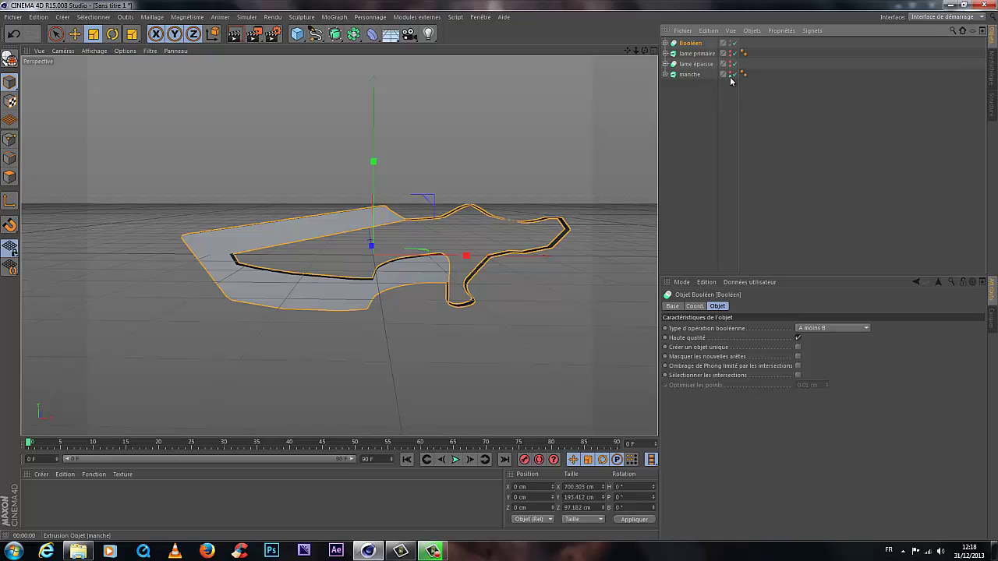
key(ctrl+r)
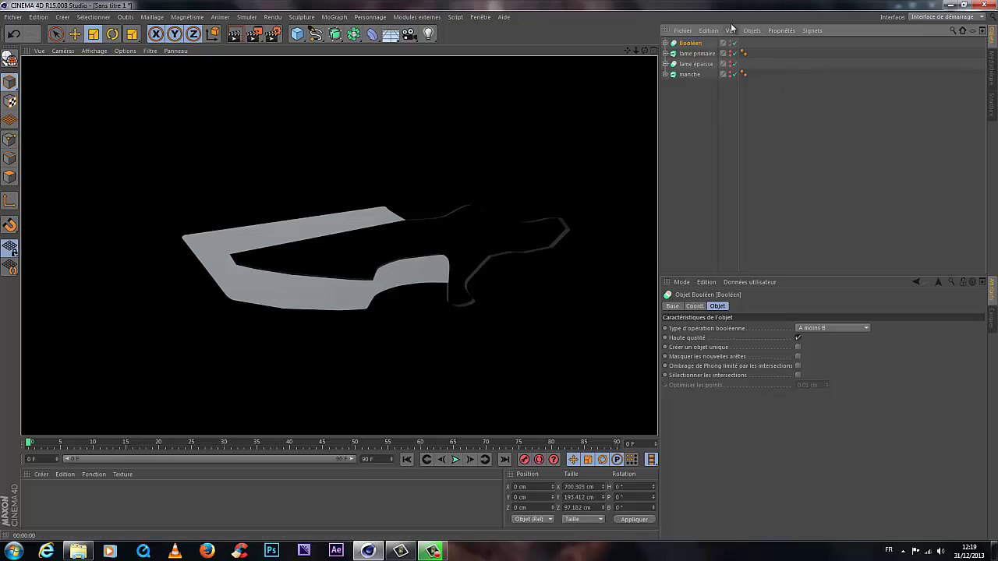
click(459, 270)
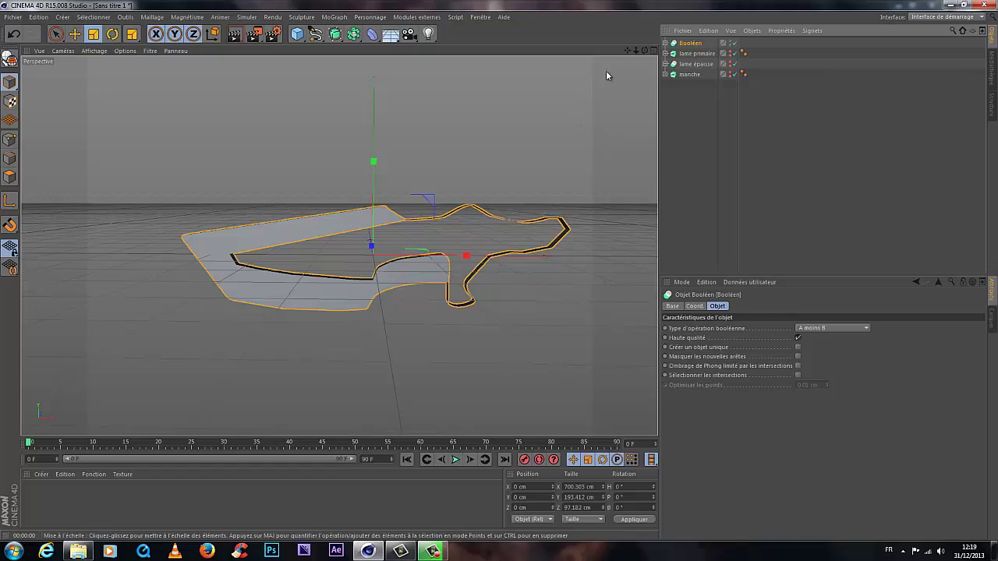
Step: Convert the new Boolean and its child lame primaire.1 into editable polygon objects, and expand the resulting hierarchy
drag(645, 50, 507, 266)
ctrl+drag(694, 47, 692, 45)
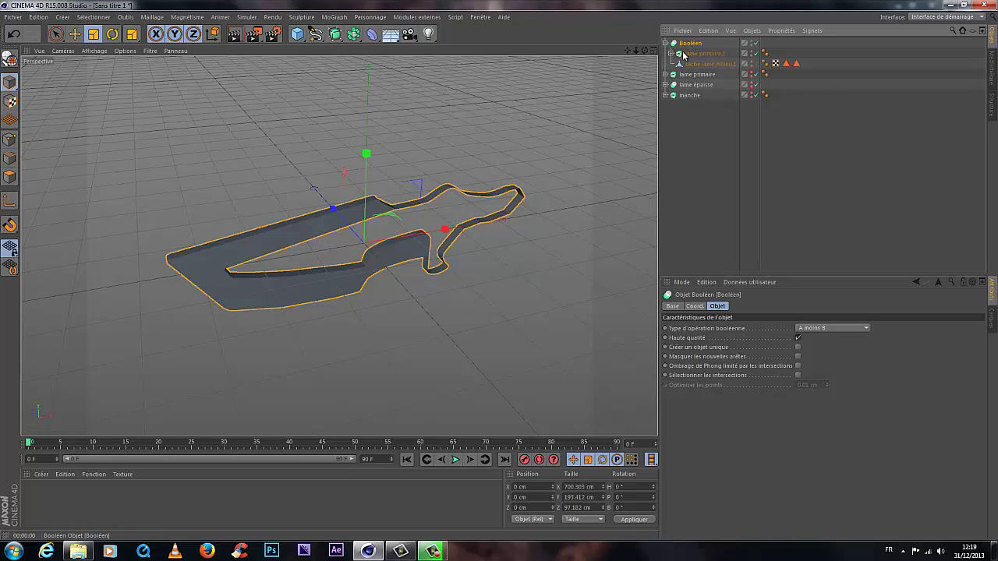
ctrl+click(703, 55)
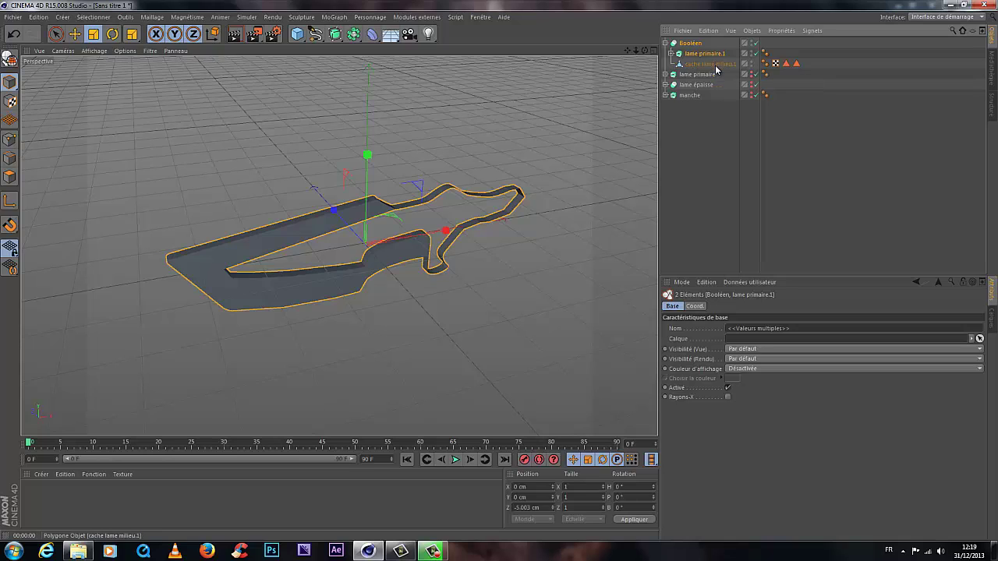
key(c)
click(671, 53)
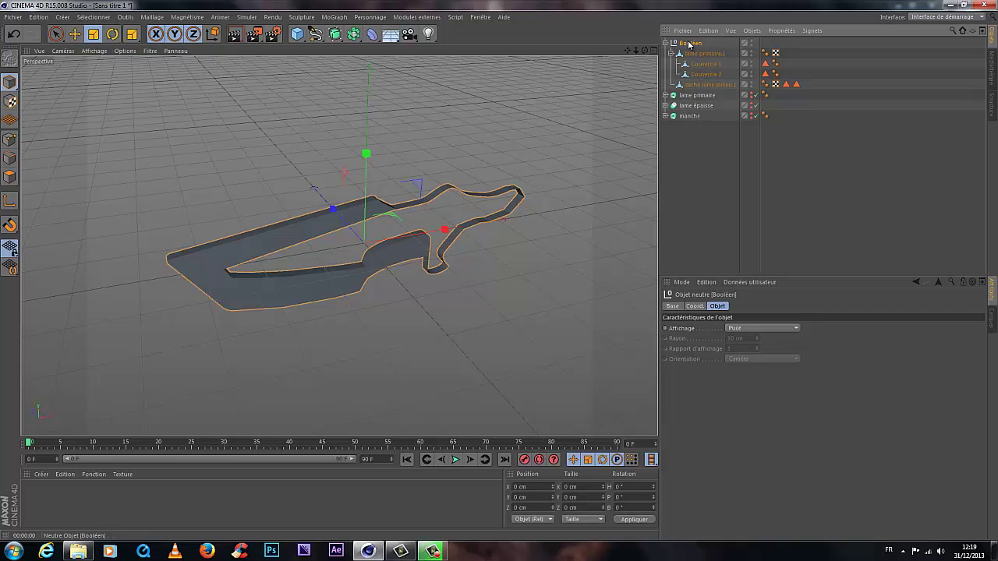
Step: Merge Booléen and all its child objects into a single object with Connect Objects + Delete, and rename it lame milieu
shift+click(697, 86)
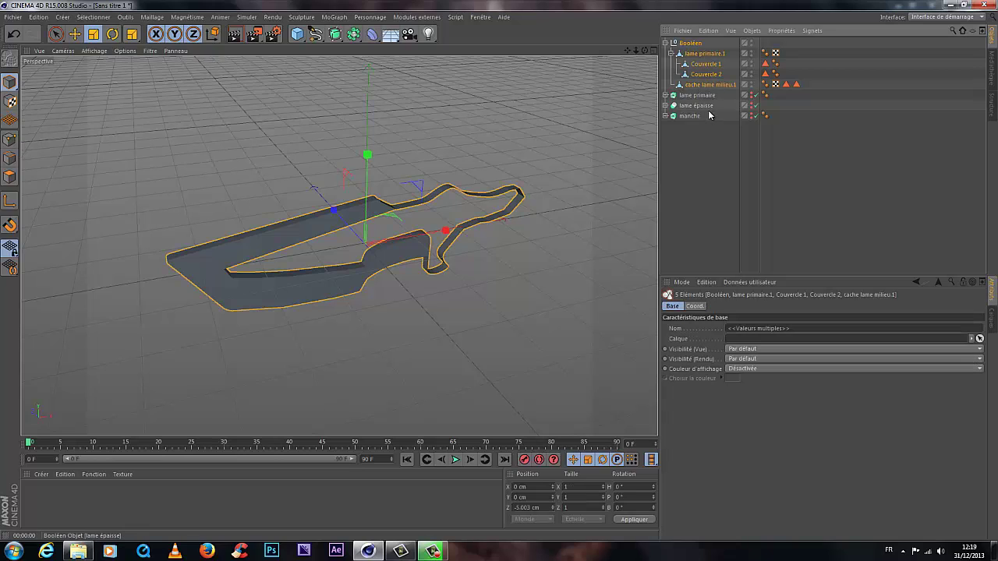
click(697, 64)
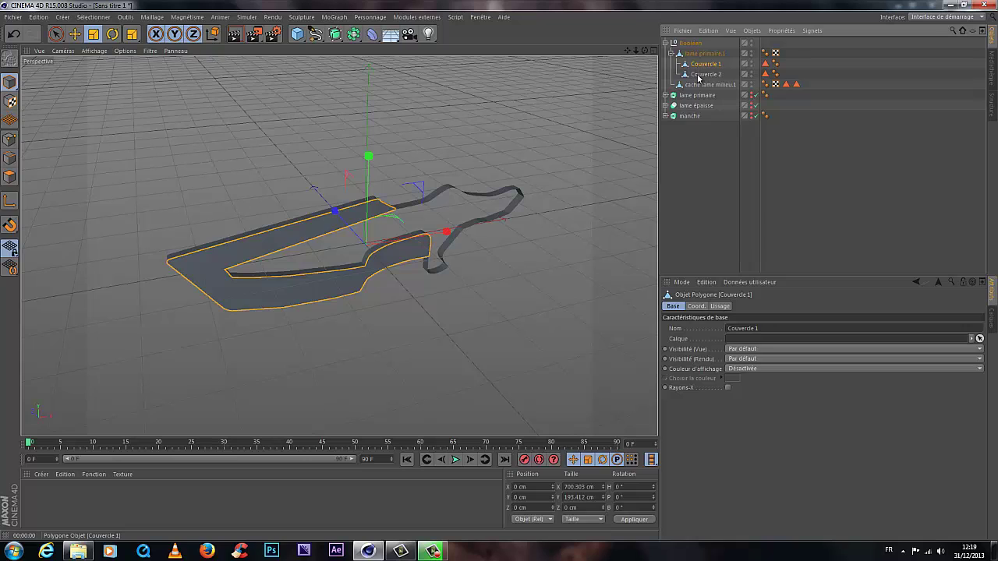
click(699, 74)
click(703, 53)
click(698, 86)
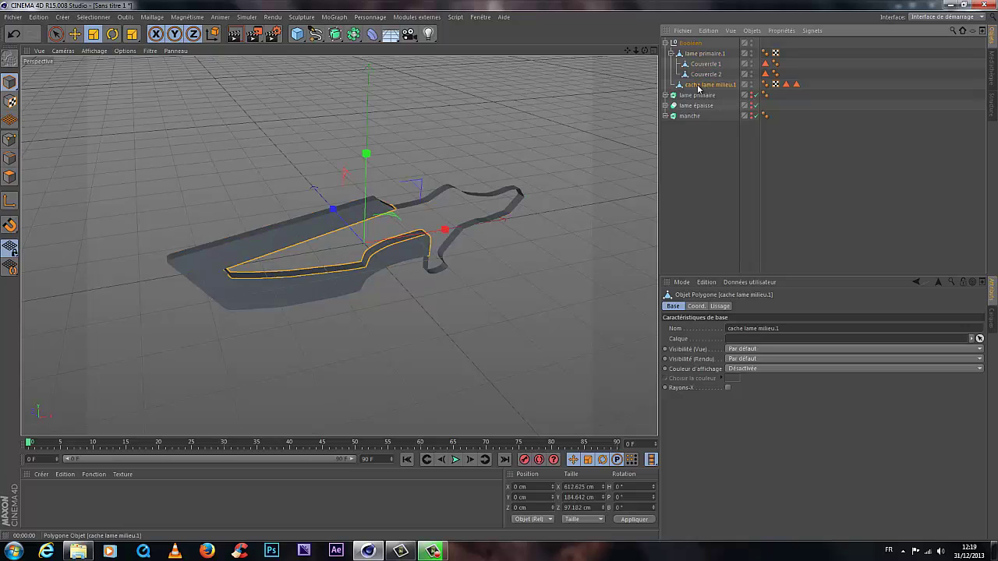
click(703, 54)
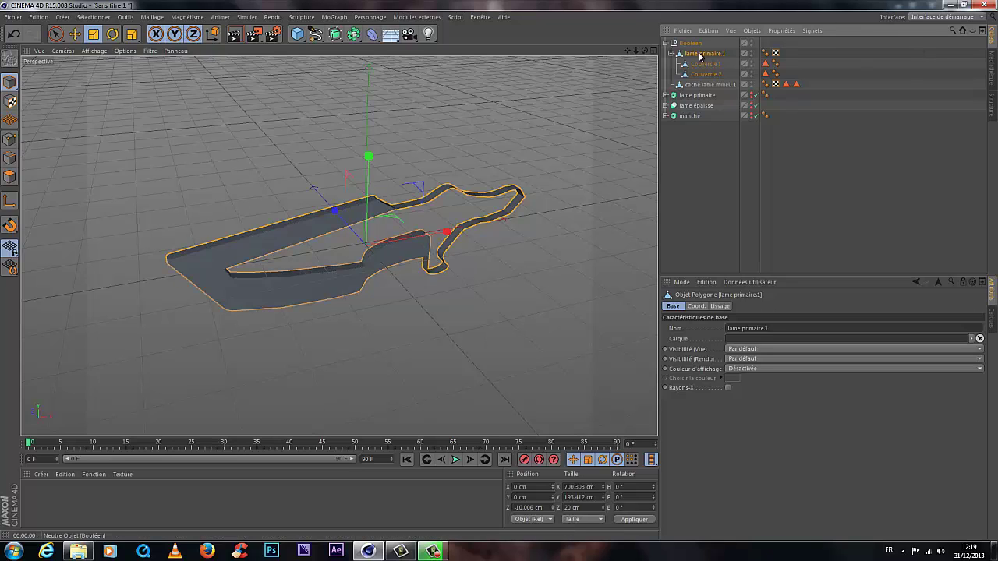
click(690, 43)
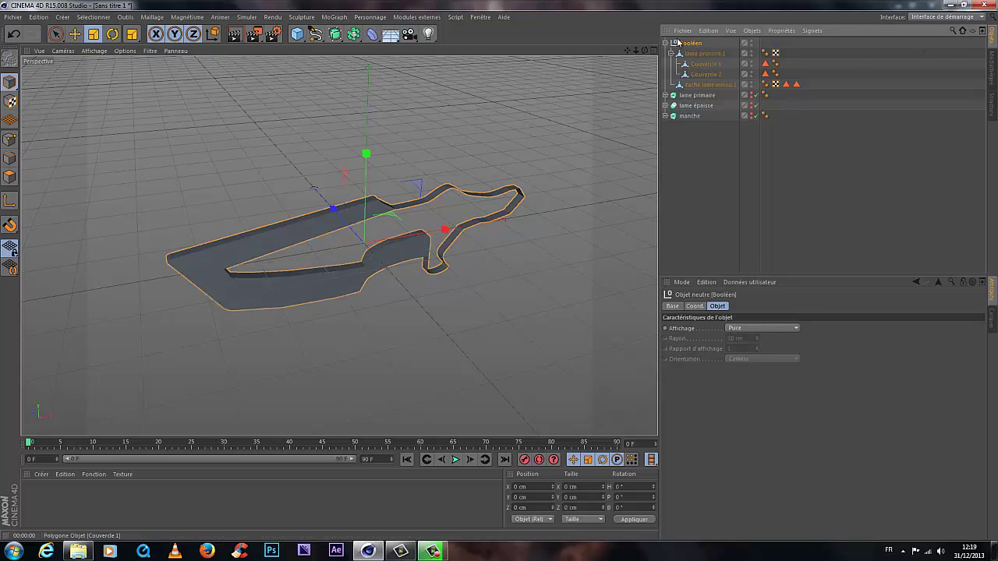
shift+click(693, 88)
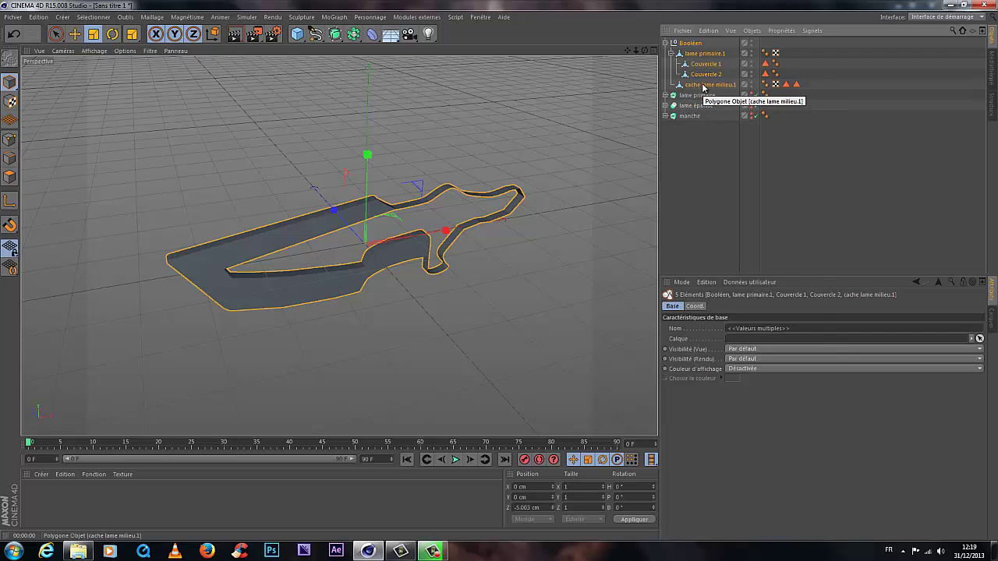
right_click(703, 87)
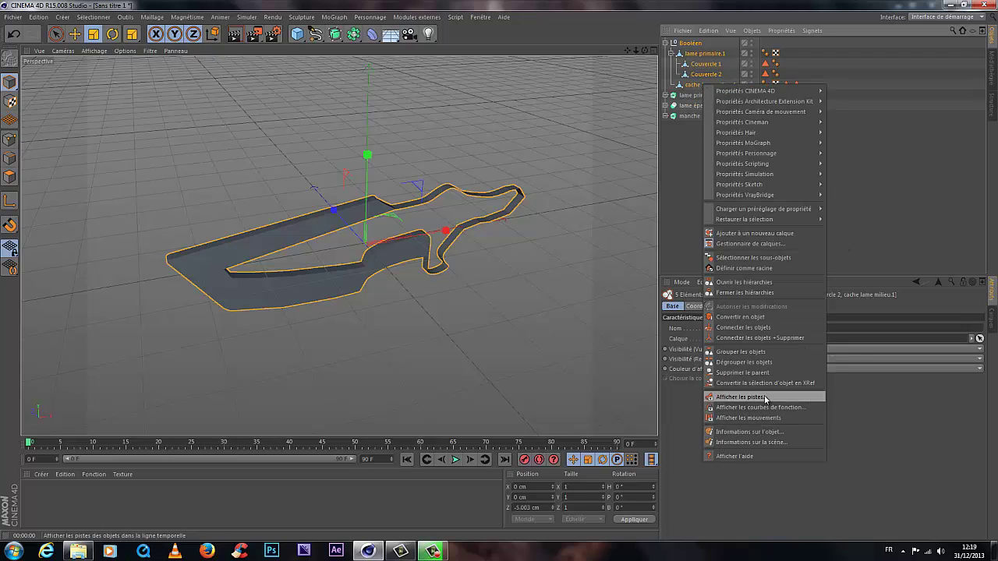
click(769, 337)
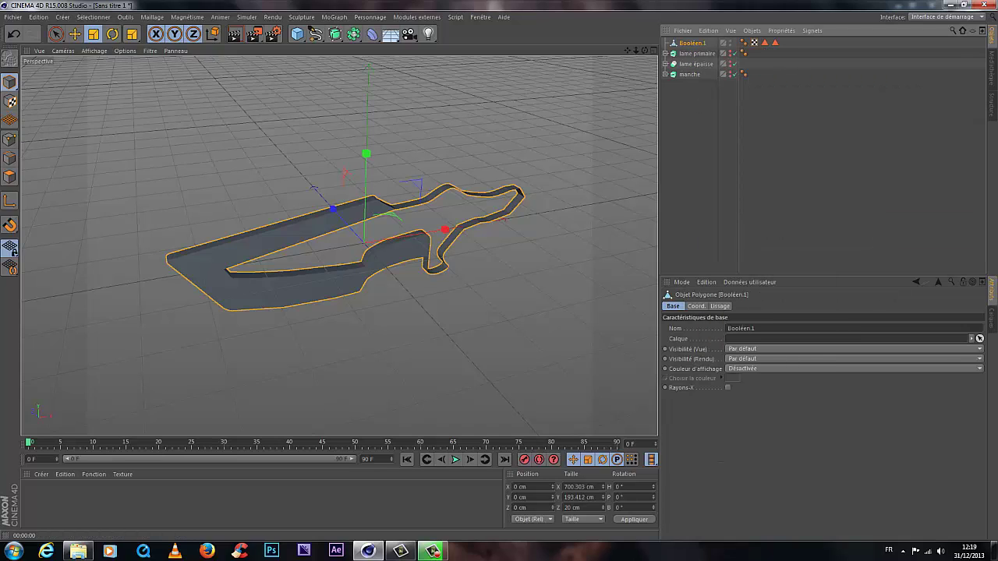
double_click(689, 45)
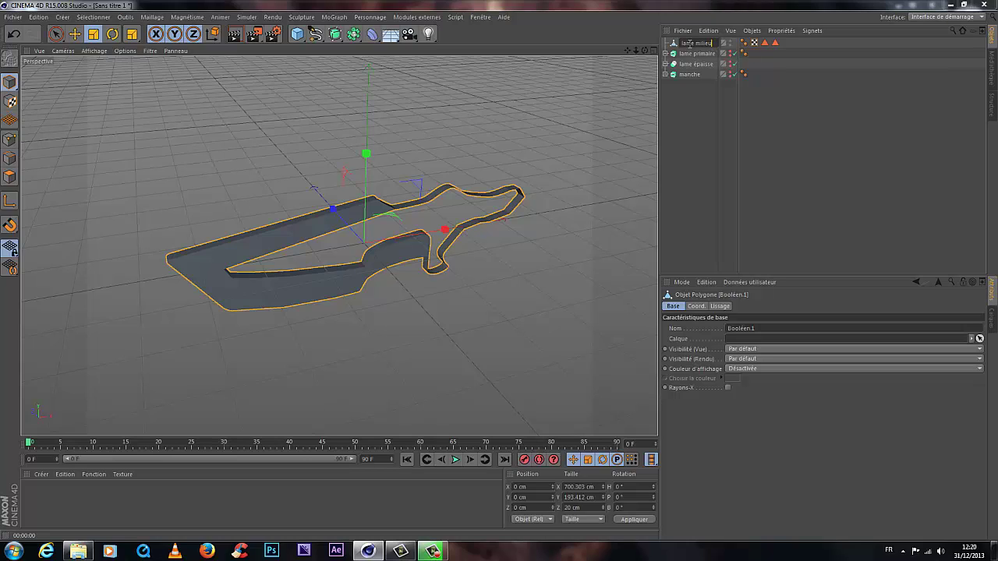
key(Return)
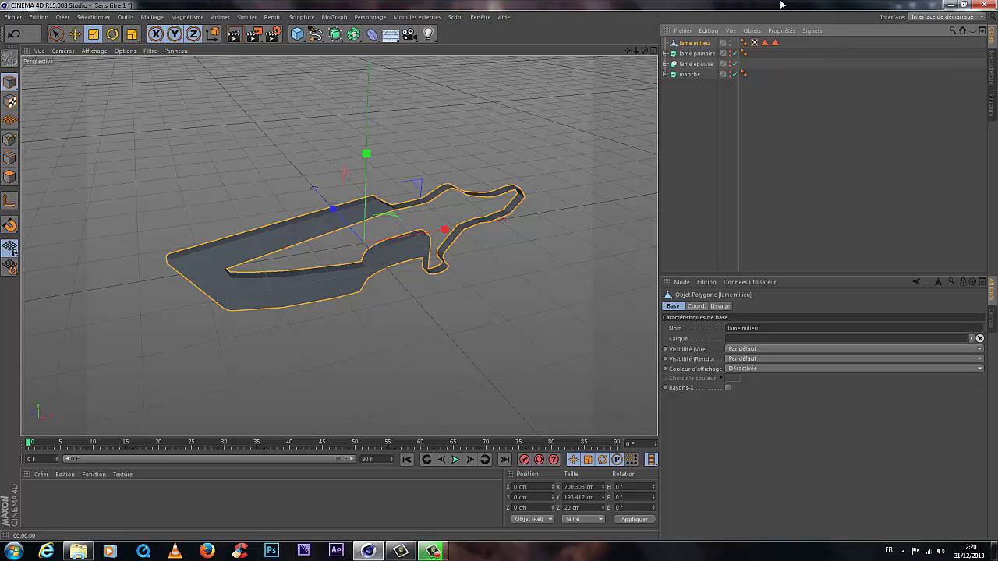
Step: Select the thin strip of polygons outlining the guard and handle area of lame milieu, and delete them
click(10, 177)
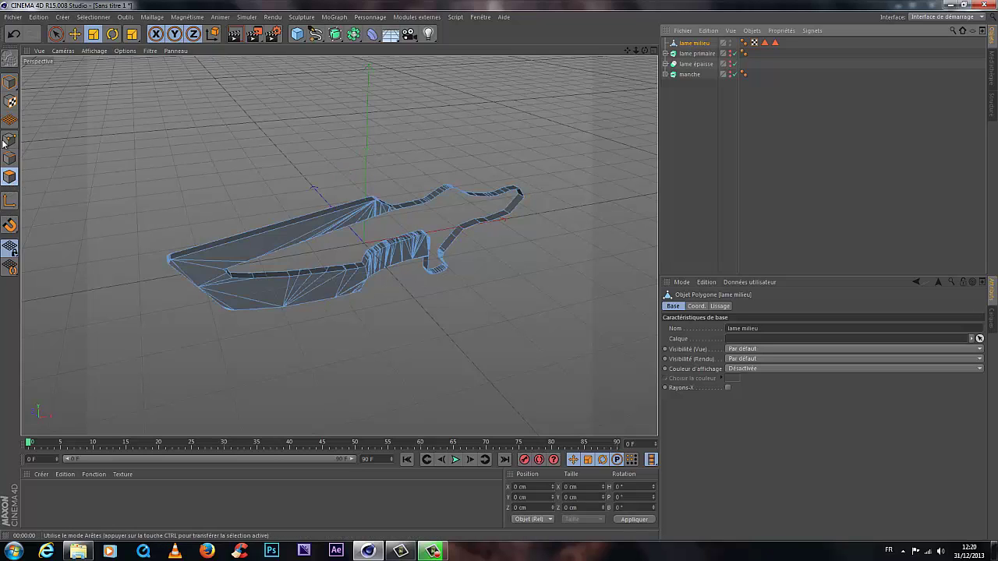
click(10, 82)
click(7, 179)
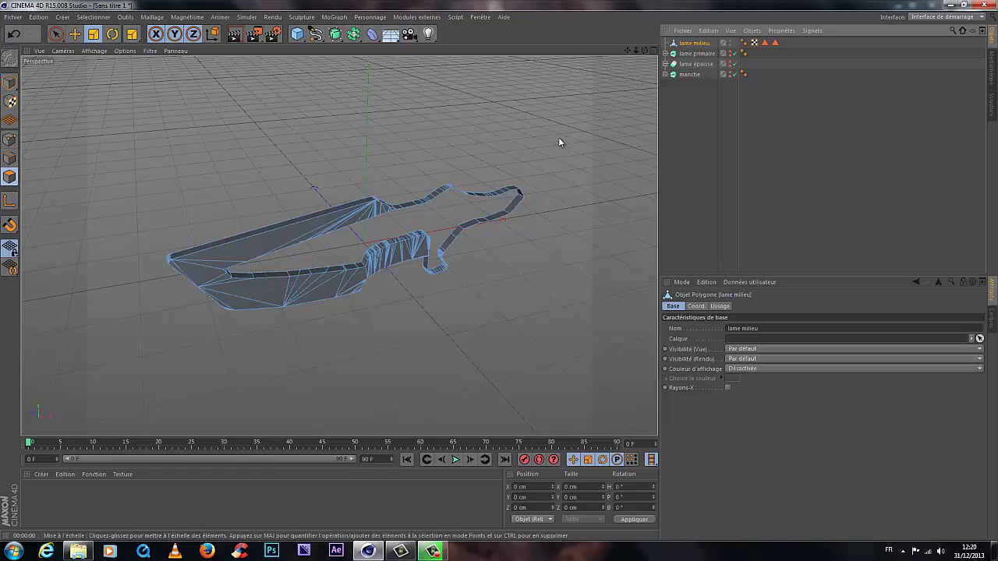
drag(644, 51, 454, 121)
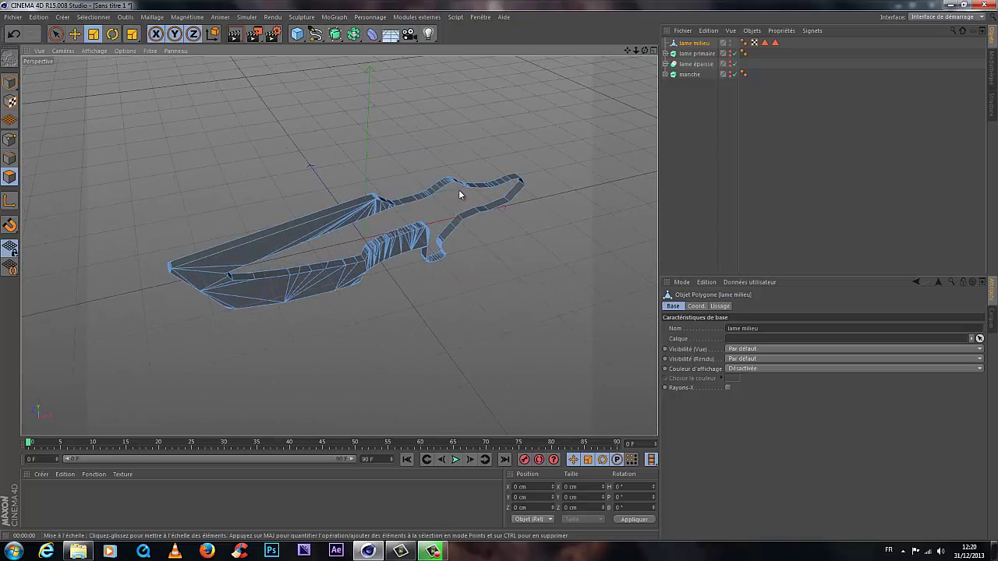
click(56, 34)
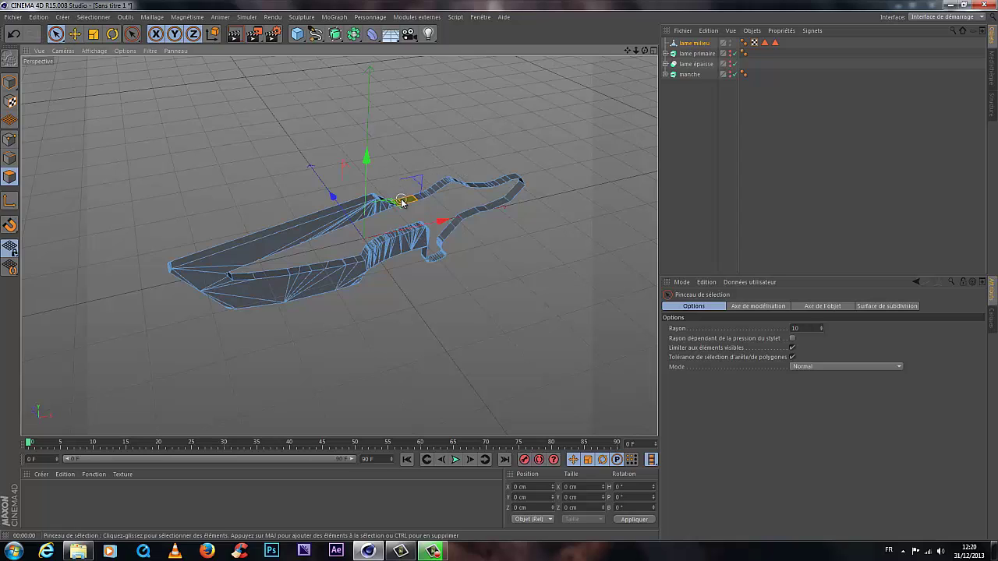
drag(456, 187, 516, 183)
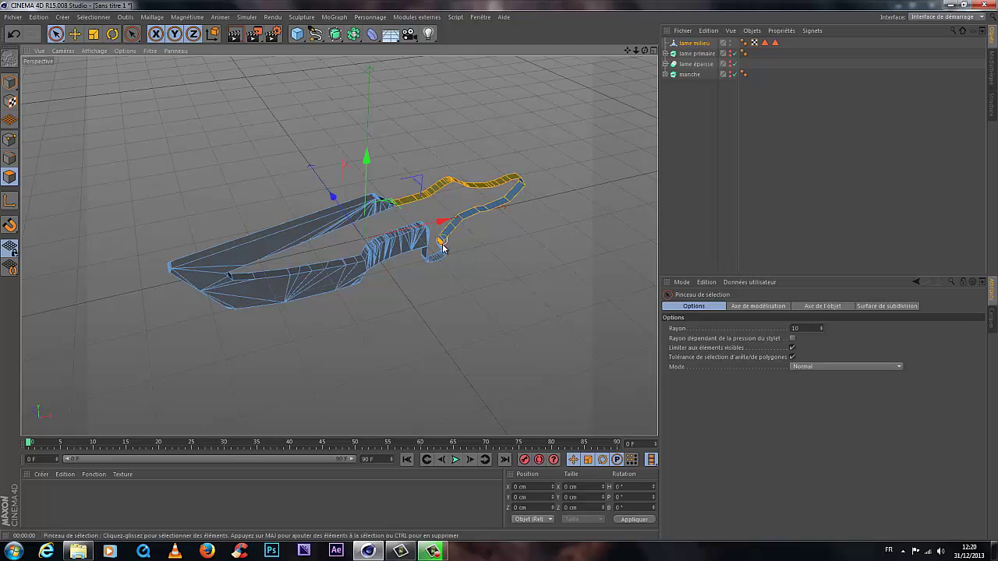
drag(426, 263, 449, 267)
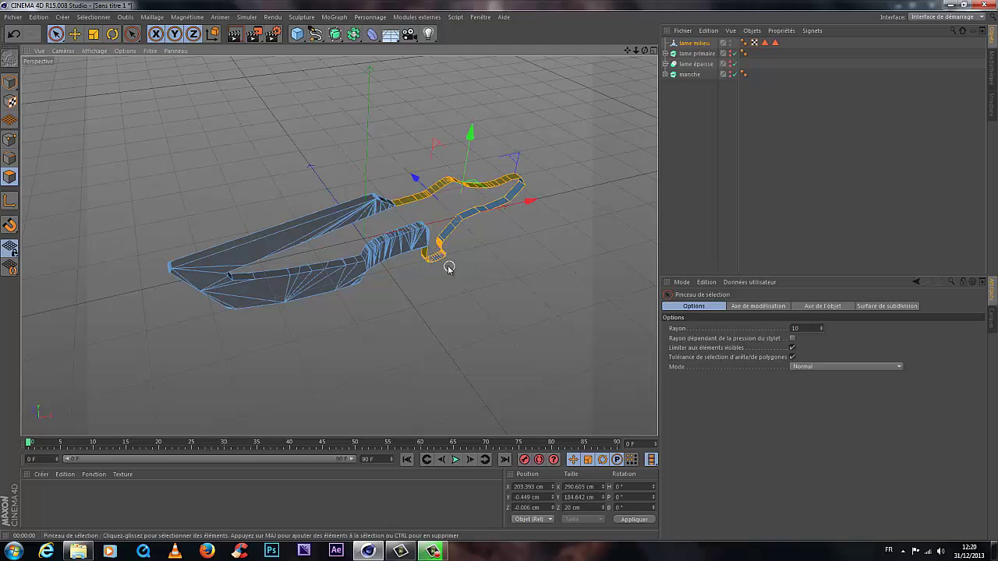
scroll(468, 257, up, 5)
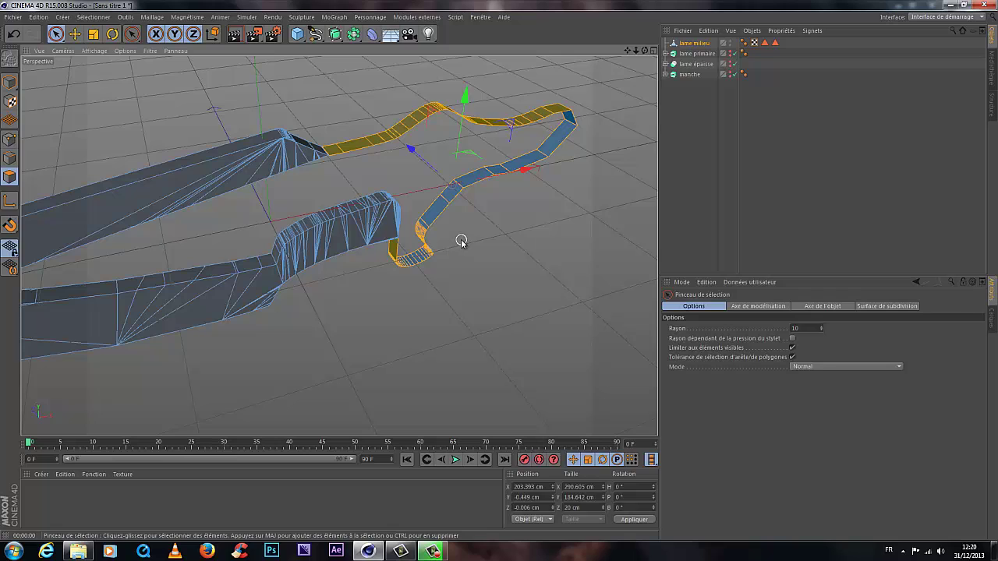
key(Delete)
Step: Delete the stray polygons and the remaining loose edge floating beside the cut end of lame milieu
click(425, 250)
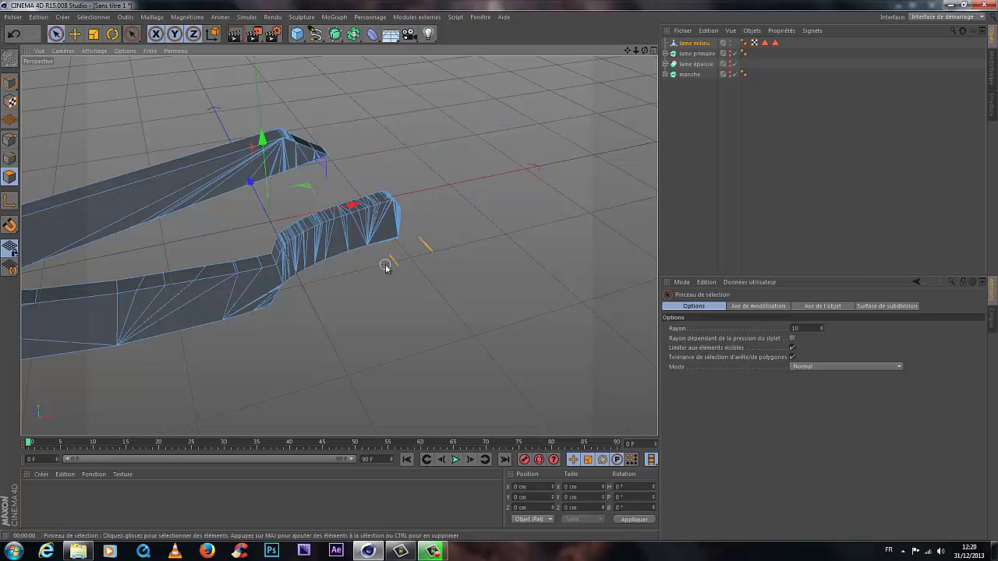
key(Delete)
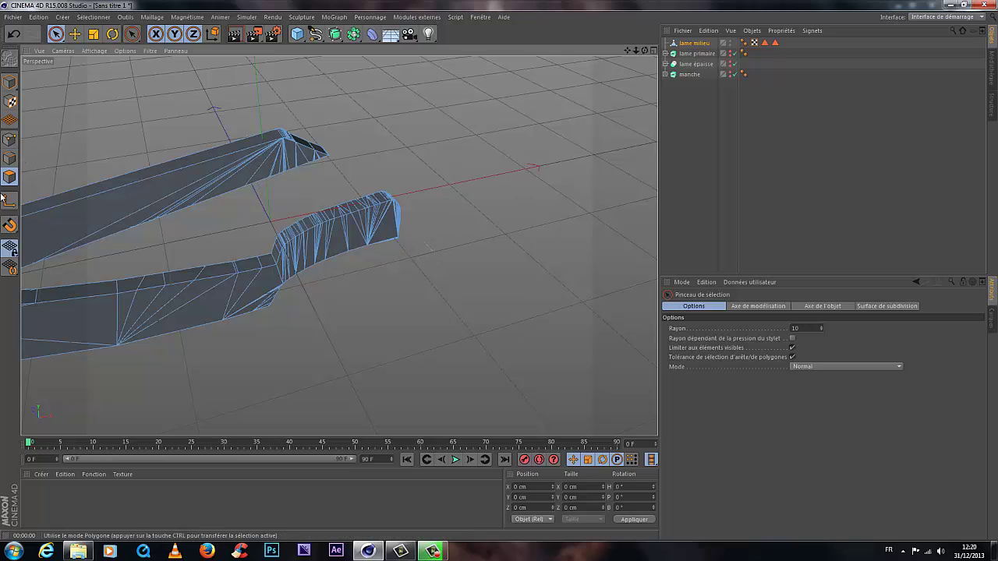
click(10, 159)
click(428, 245)
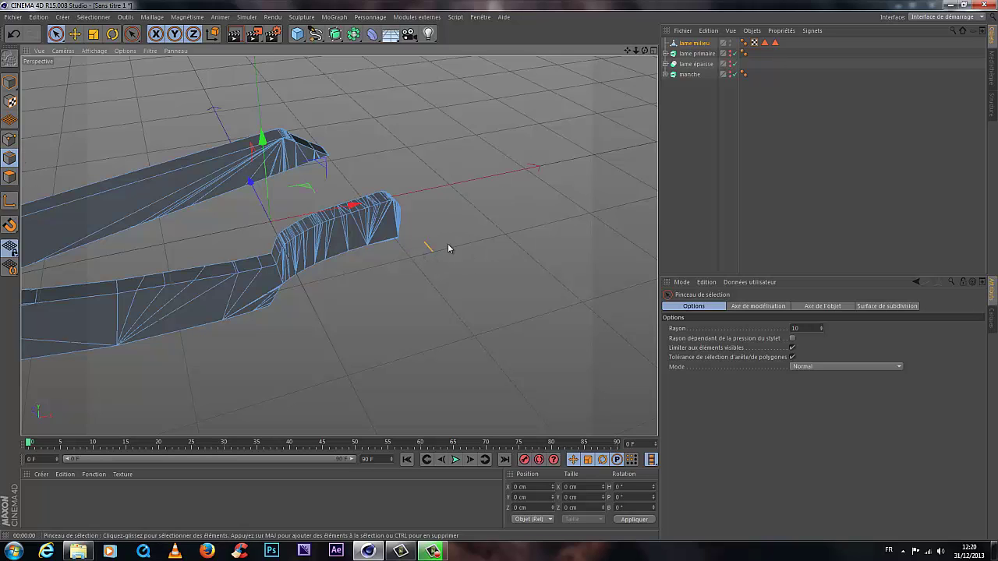
key(Delete)
Step: Render a viewport preview of lame milieu alone to check the trimmed blade
drag(643, 50, 514, 270)
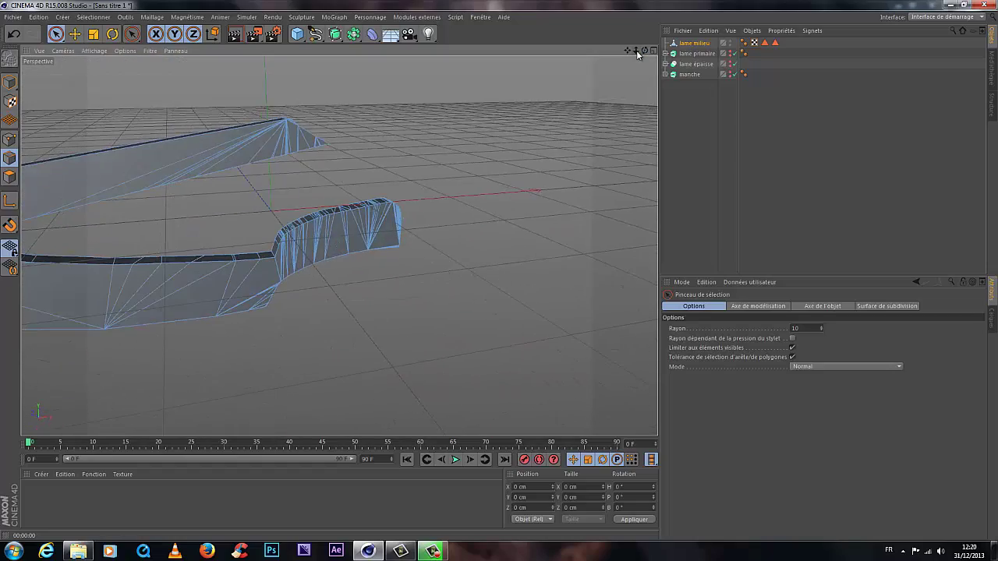
drag(636, 52, 484, 274)
click(703, 43)
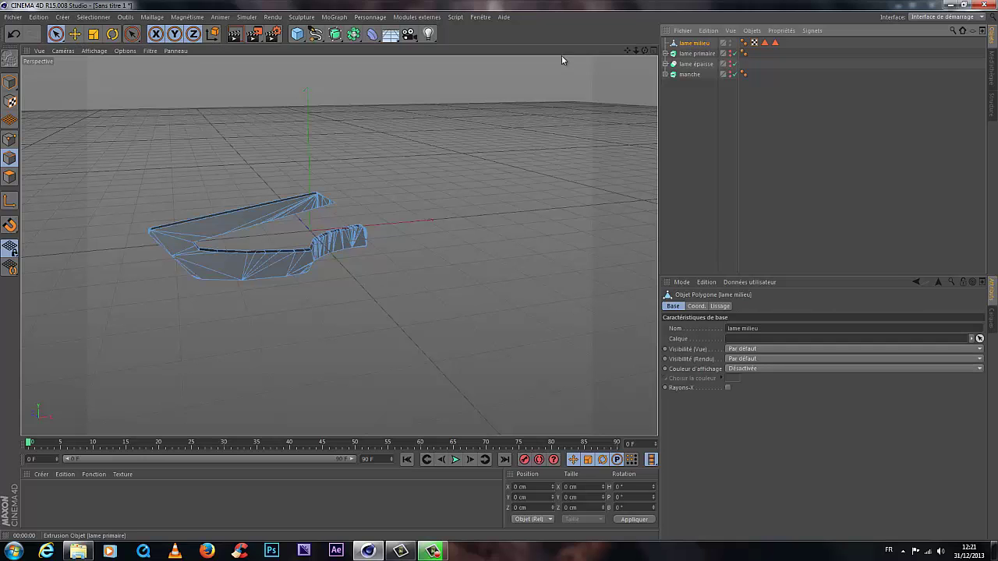
click(234, 34)
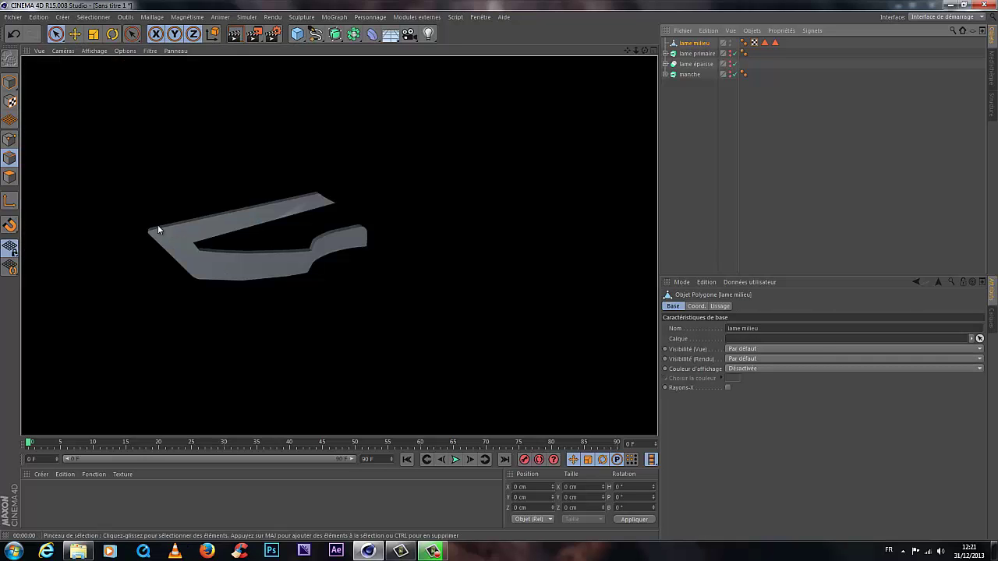
Step: Make lame épaisse visible again in the viewport and in the render, and preview it together with lame milieu
drag(645, 50, 501, 270)
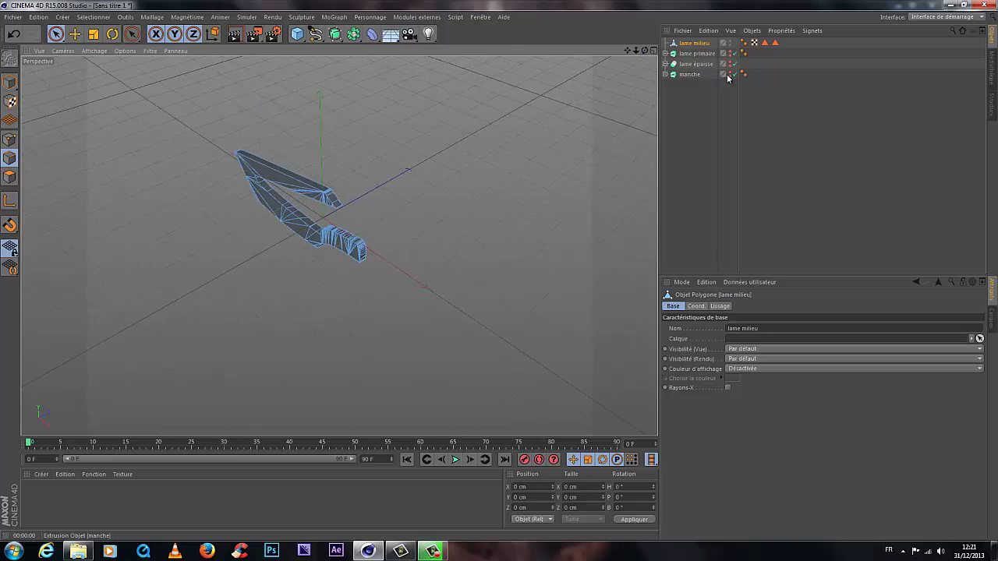
click(730, 64)
click(731, 63)
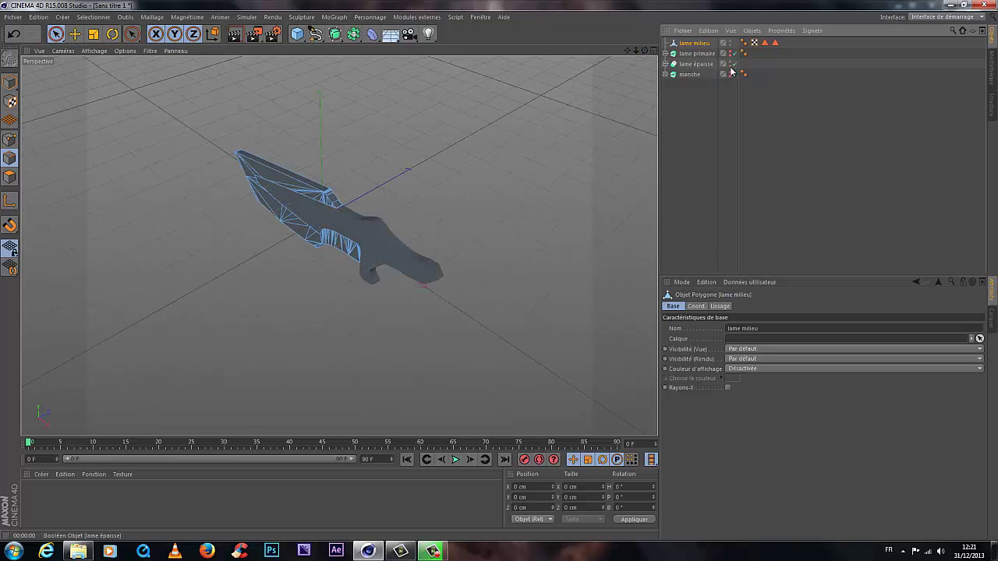
click(234, 33)
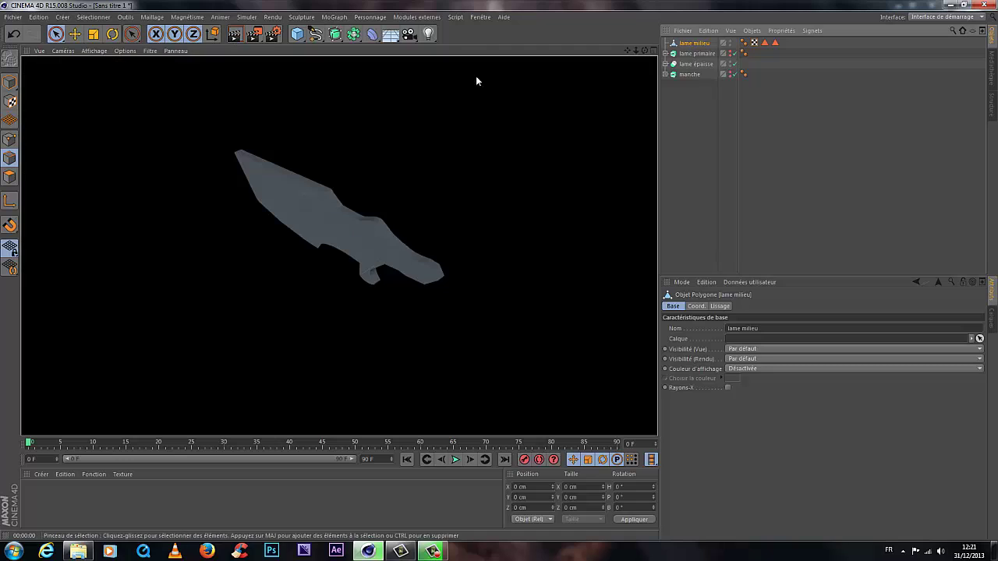
Step: Render the assembled blade in the perspective view from a low side angle
click(652, 50)
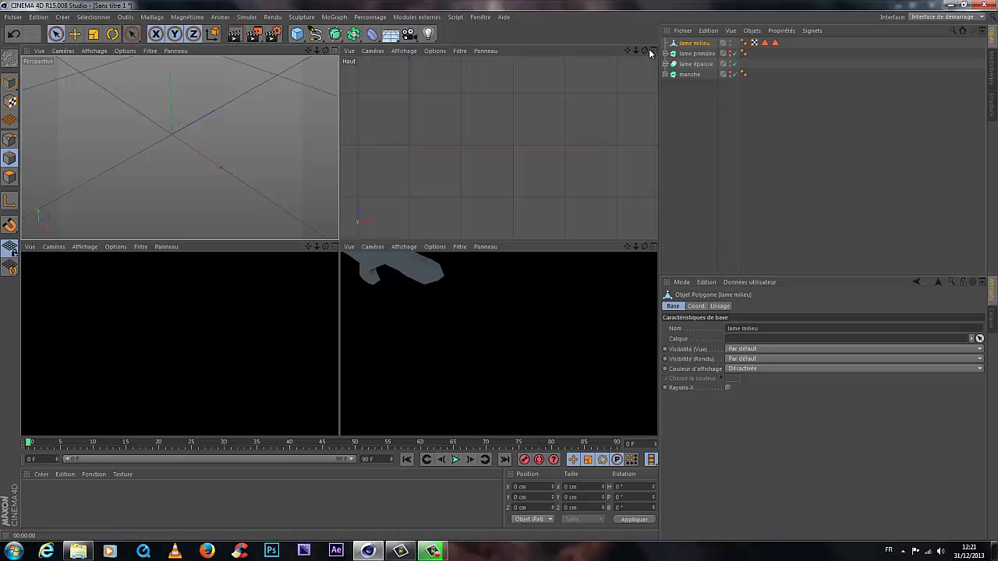
click(332, 50)
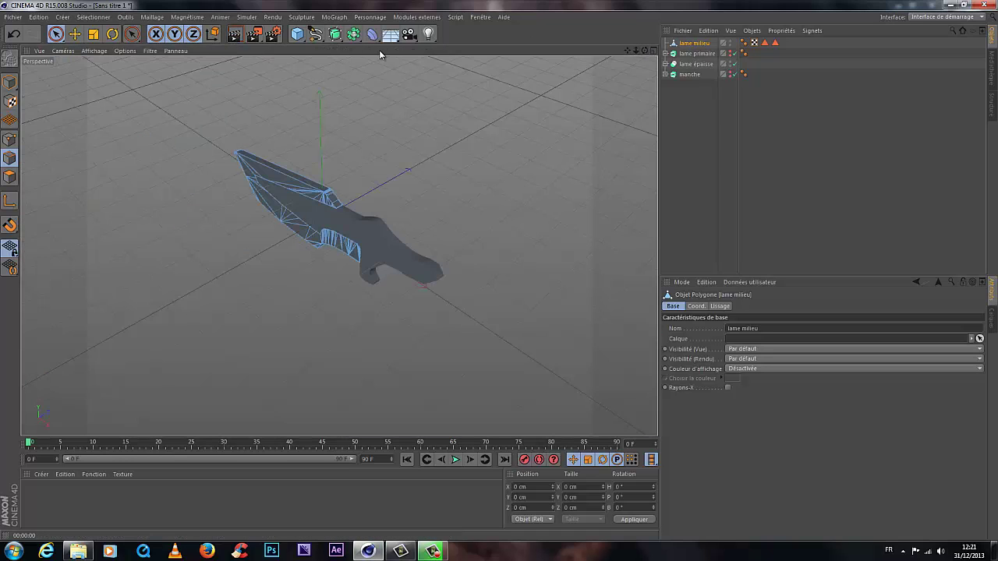
mouse_move(452, 250)
alt+mouse_down()
mouse_move(498, 276)
mouse_move(467, 234)
alt+mouse_up()
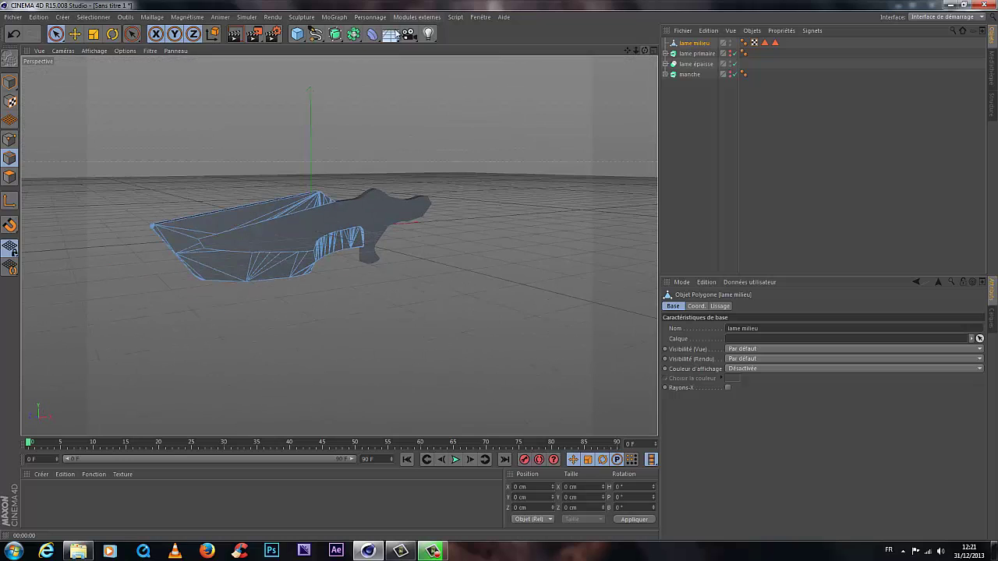
click(234, 33)
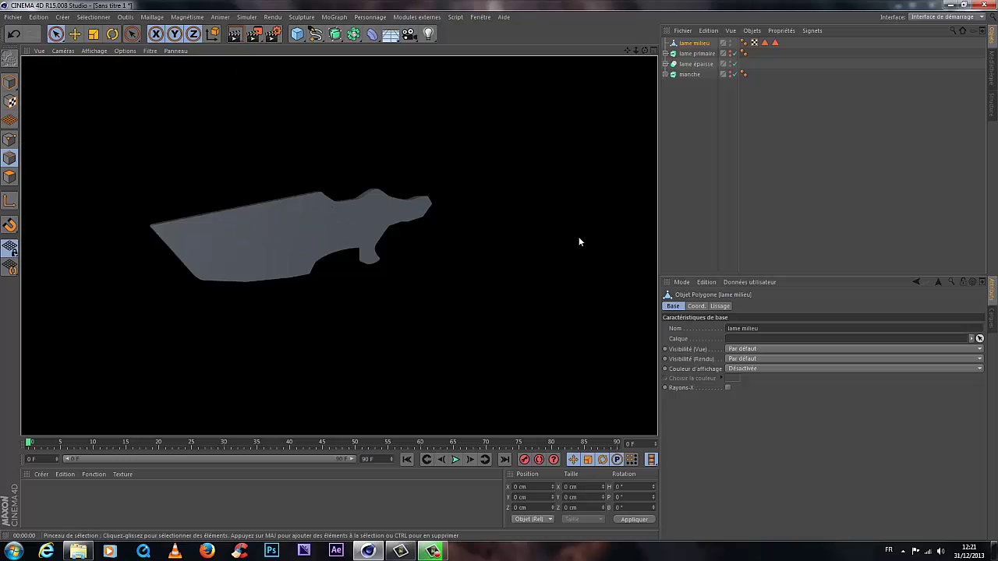
Step: Make manche visible again and render the complete knife from both sides
click(732, 74)
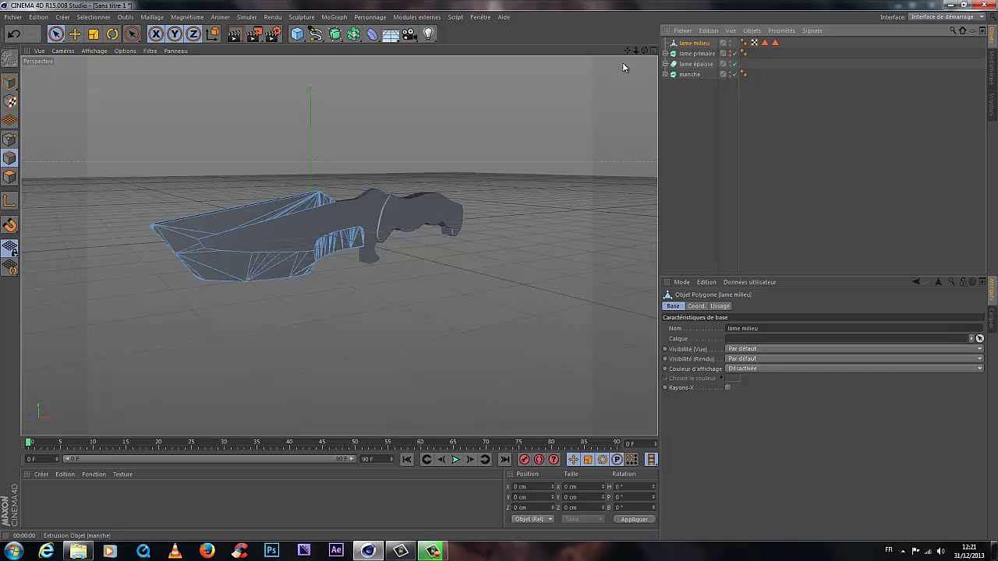
click(234, 34)
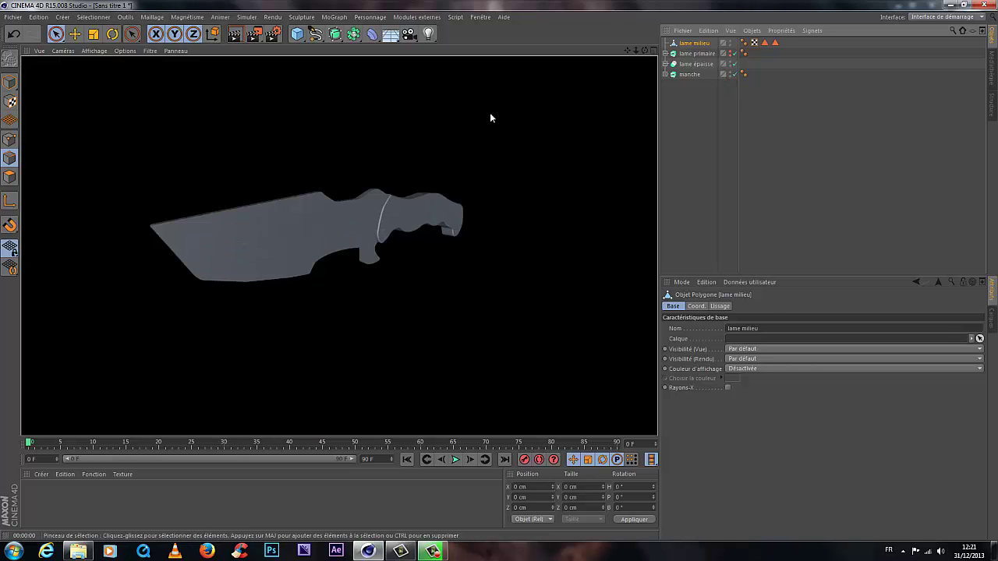
drag(645, 51, 499, 257)
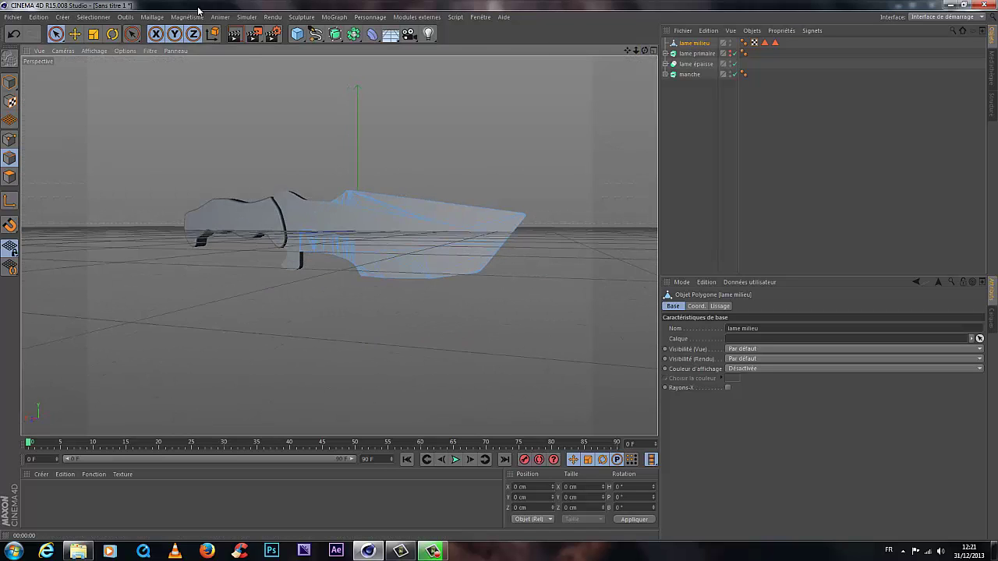
click(234, 33)
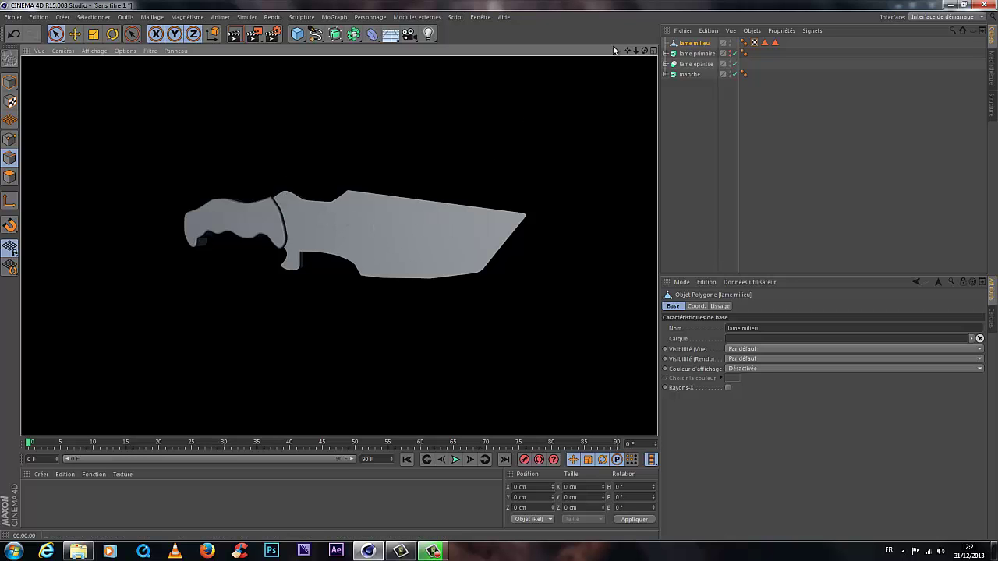
drag(645, 51, 513, 279)
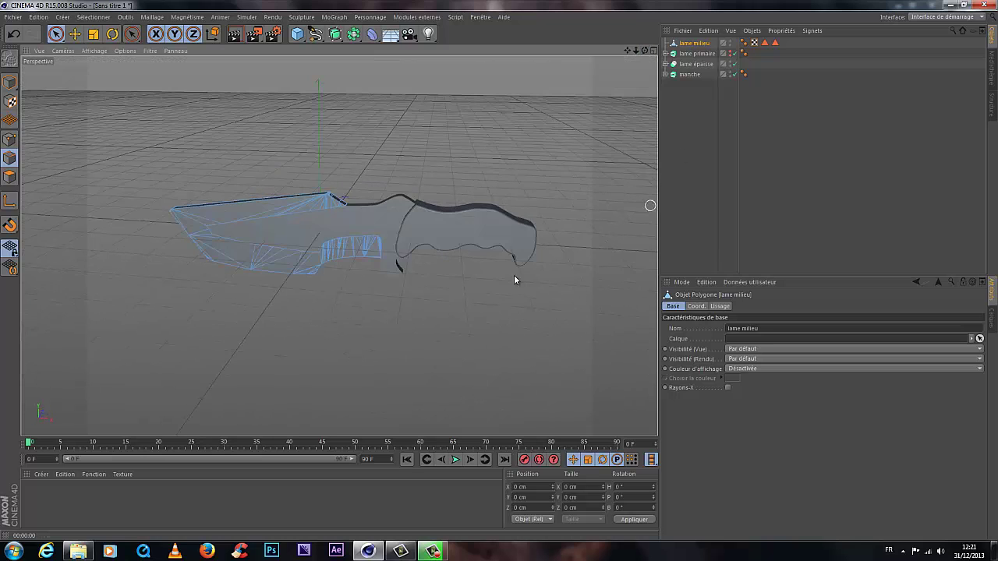
Step: Duplicate lame milieu, hide the copy in the viewport, and place lame primaire between the two versions in the object hierarchy
click(654, 52)
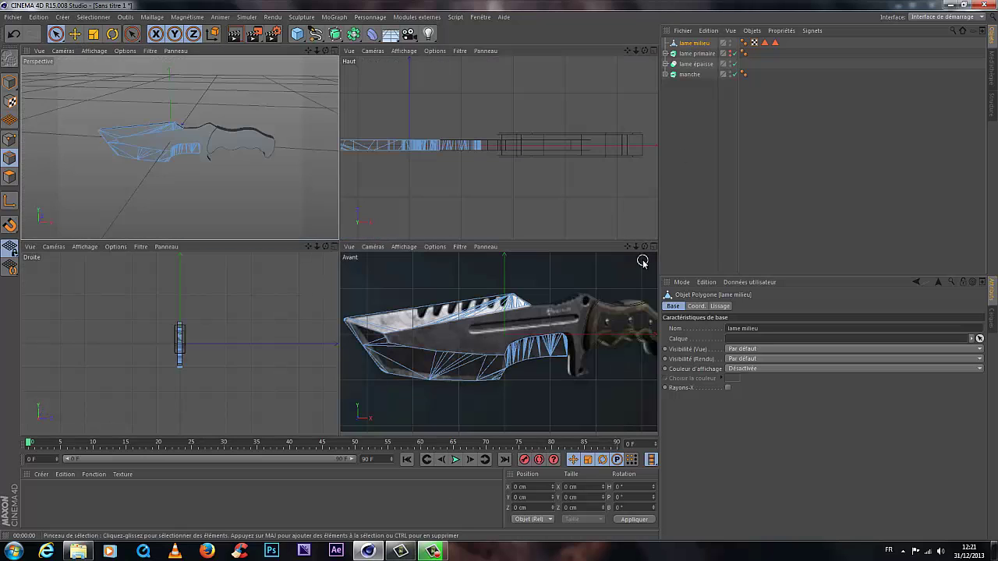
drag(637, 252, 440, 340)
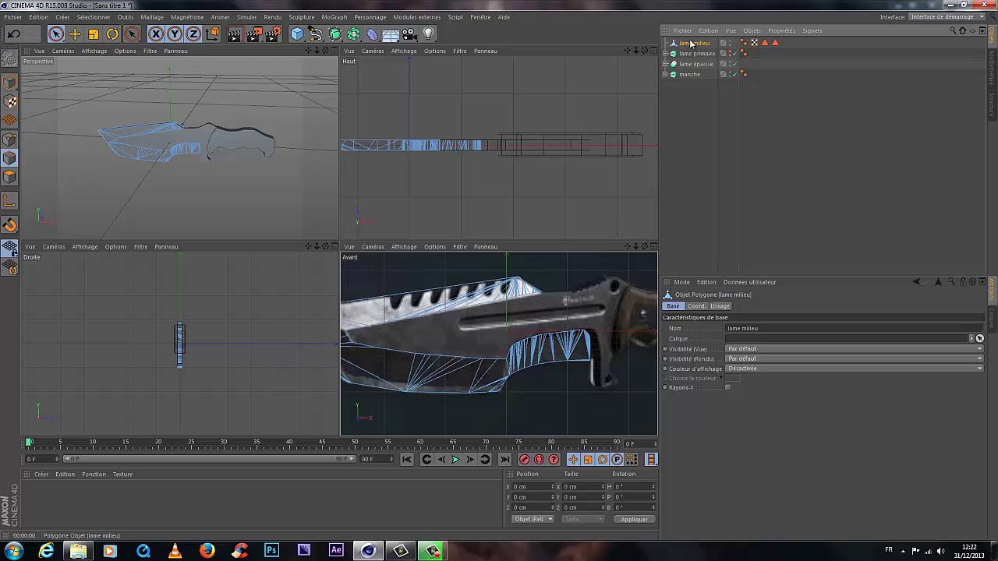
key(ctrl+c)
key(ctrl+v)
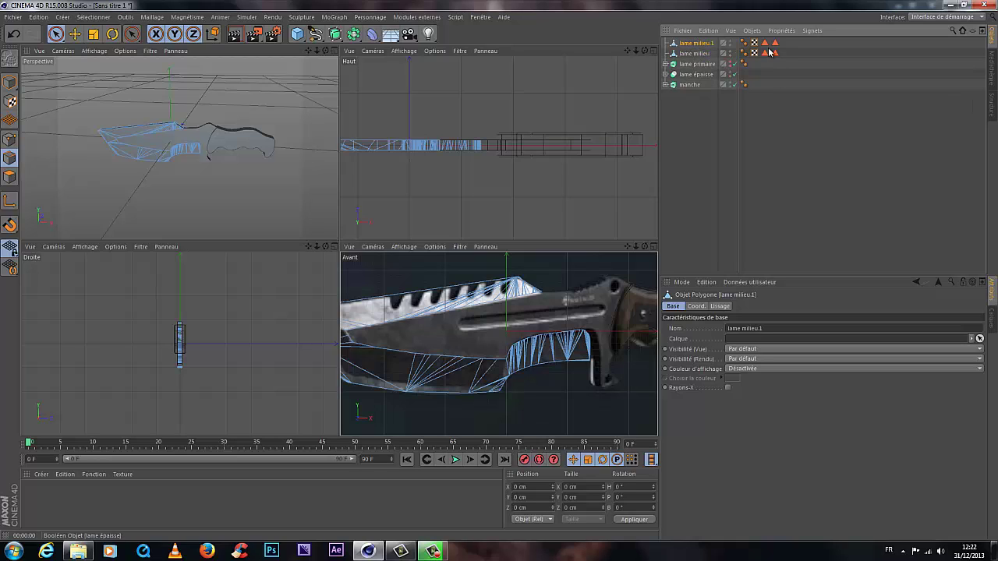
click(730, 41)
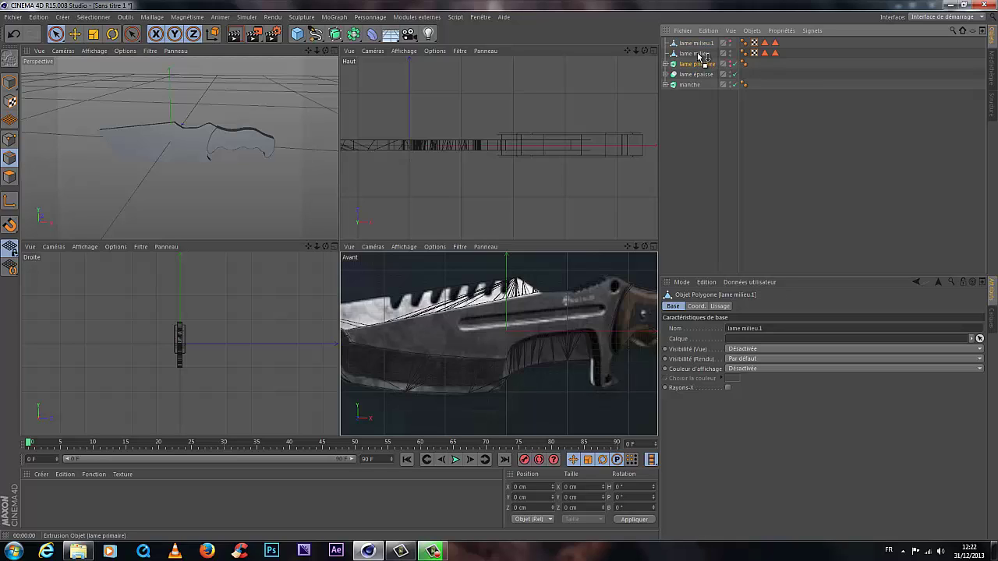
drag(697, 52, 697, 49)
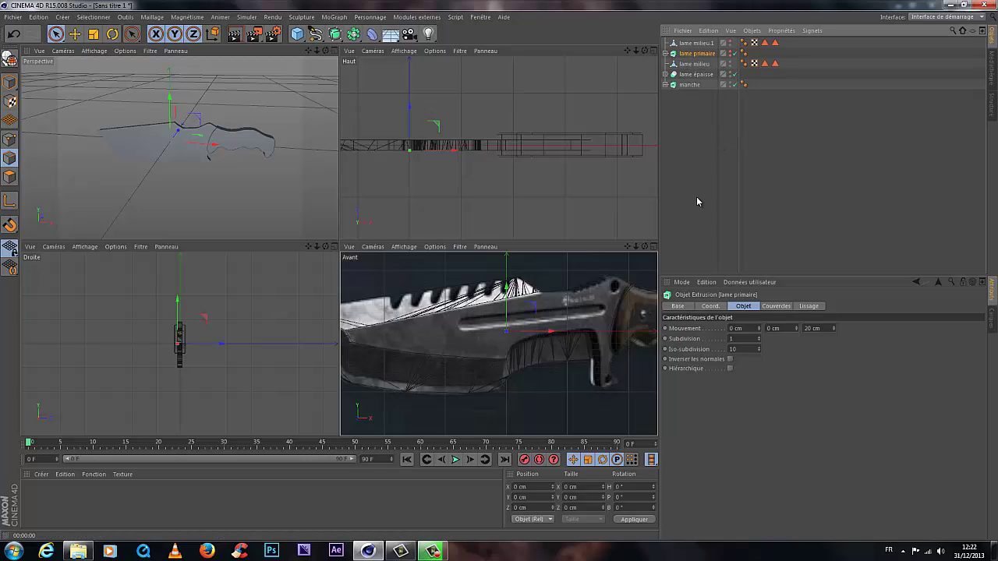
Step: Hide lame épaisse and manche in the viewport, keeping the original lame milieu selected
click(696, 70)
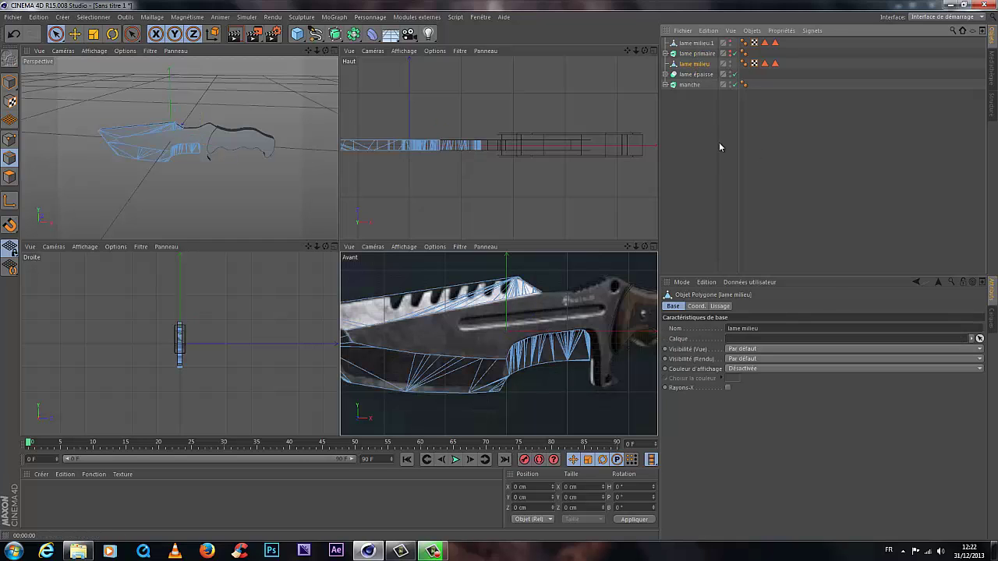
scroll(195, 120, up, 6)
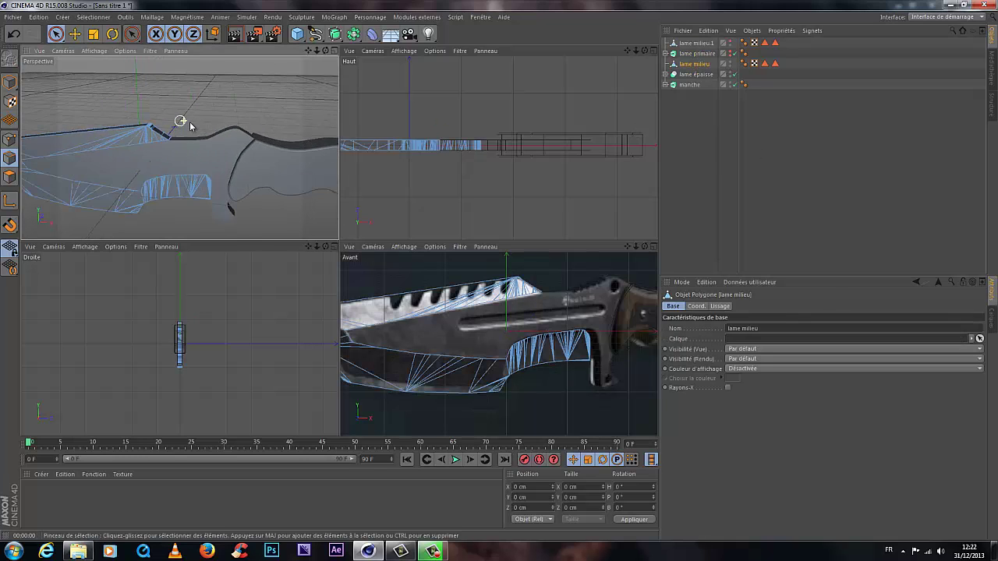
mouse_move(325, 51)
mouse_down()
mouse_move(341, 240)
mouse_move(104, 84)
mouse_move(148, 165)
mouse_move(109, 166)
mouse_move(234, 119)
mouse_up()
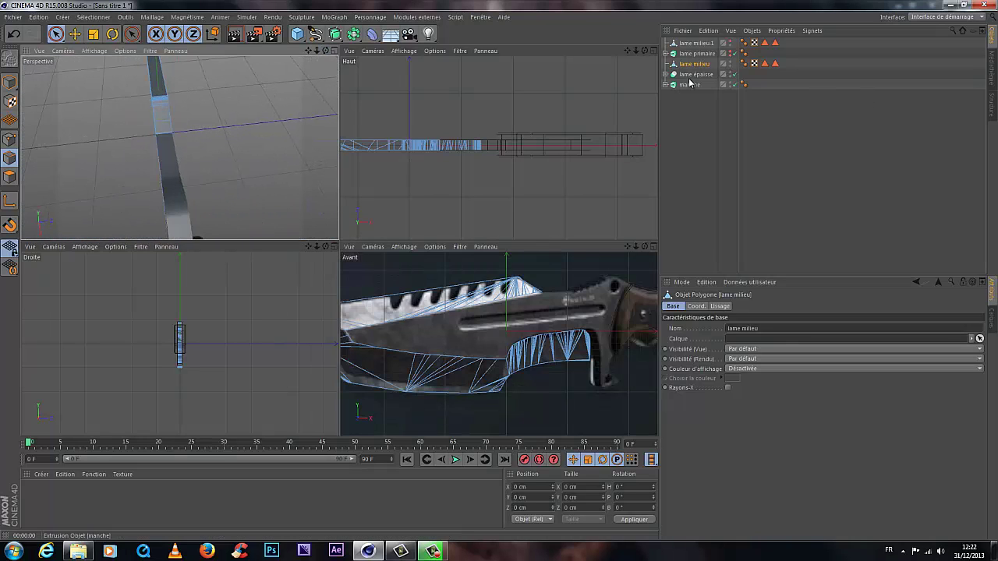
click(732, 74)
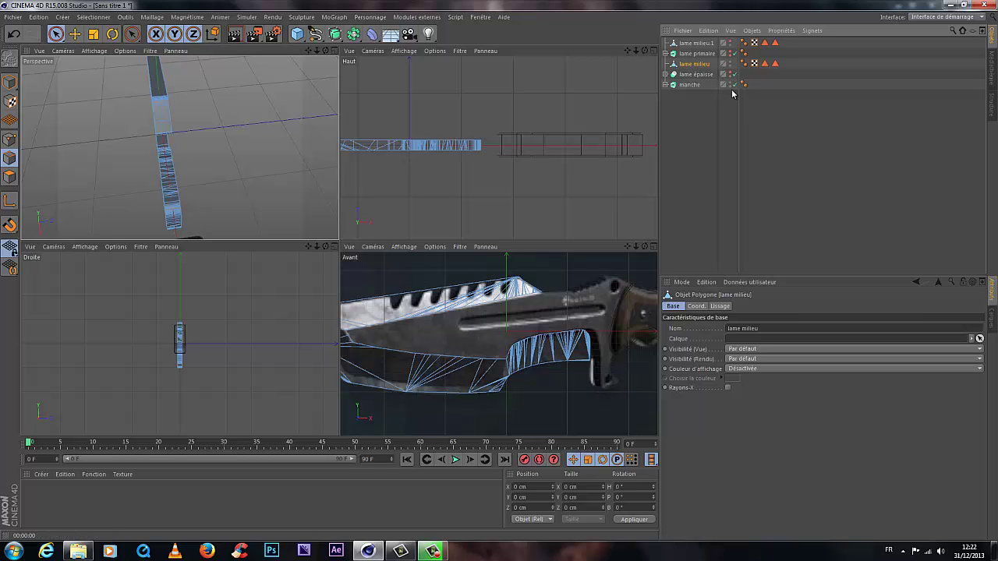
click(732, 84)
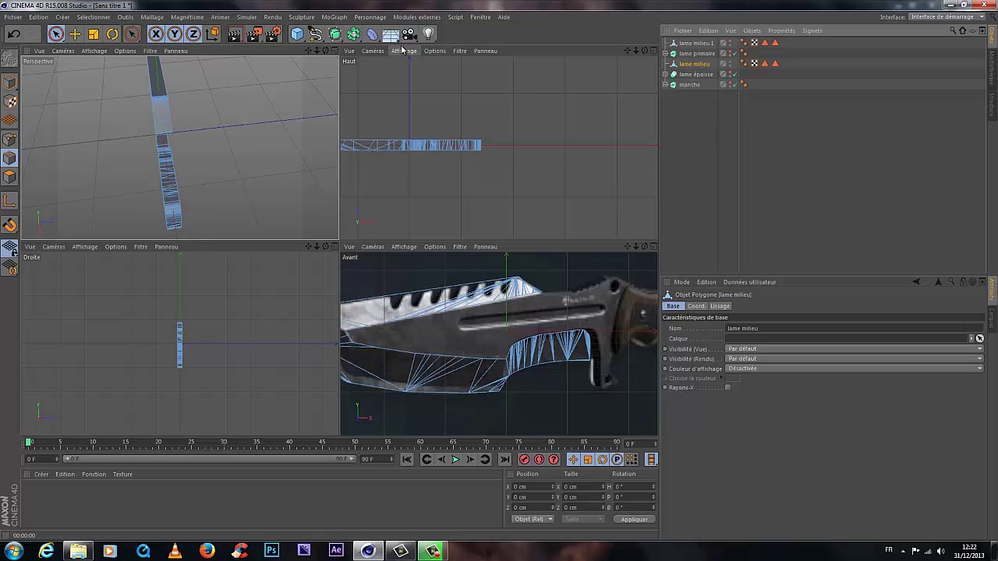
Step: Switch to polygon mode and select the sloped rear faces on the upper part of lame milieu
drag(325, 51, 132, 116)
click(10, 177)
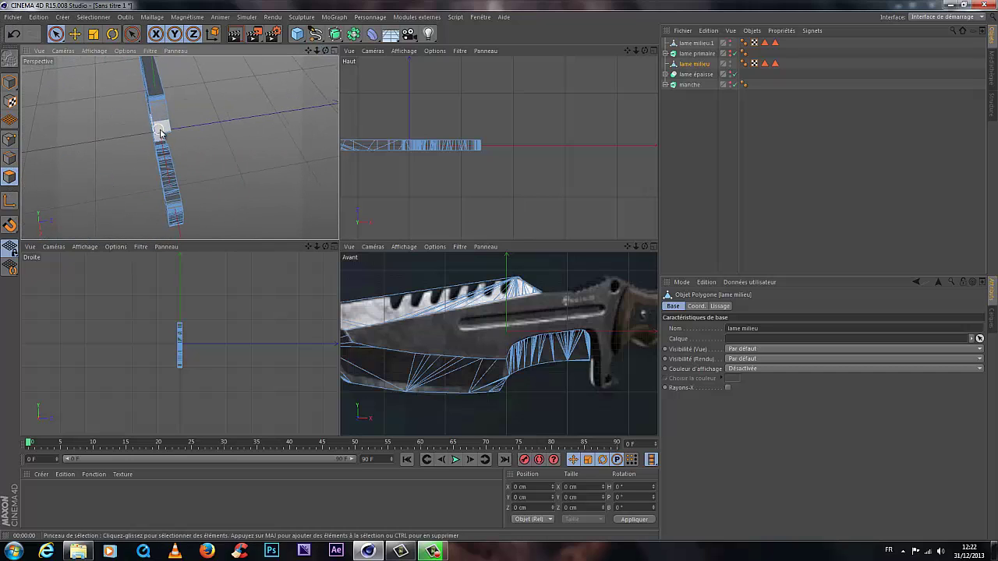
scroll(161, 129, up, 5)
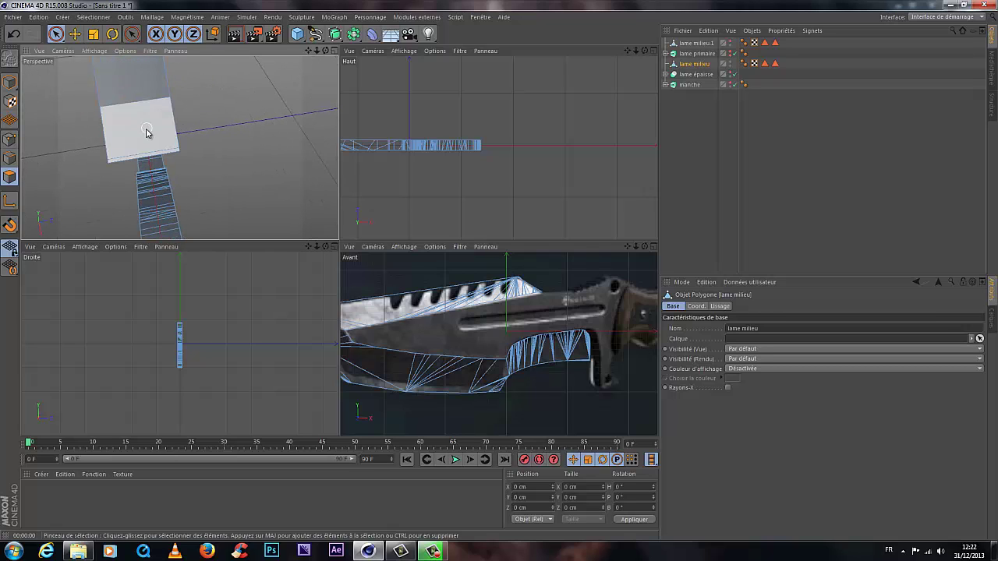
mouse_move(146, 142)
mouse_down()
mouse_move(144, 109)
mouse_move(265, 66)
mouse_up()
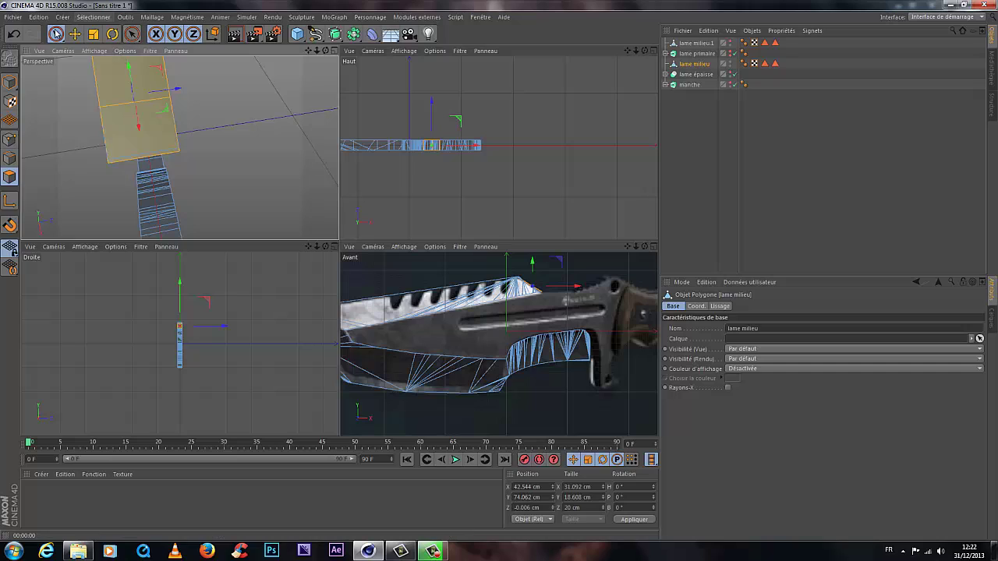
Step: Try selecting the sloped rear faces with the brush's limit to visible elements off, clear the selection, and restore that limit
click(55, 33)
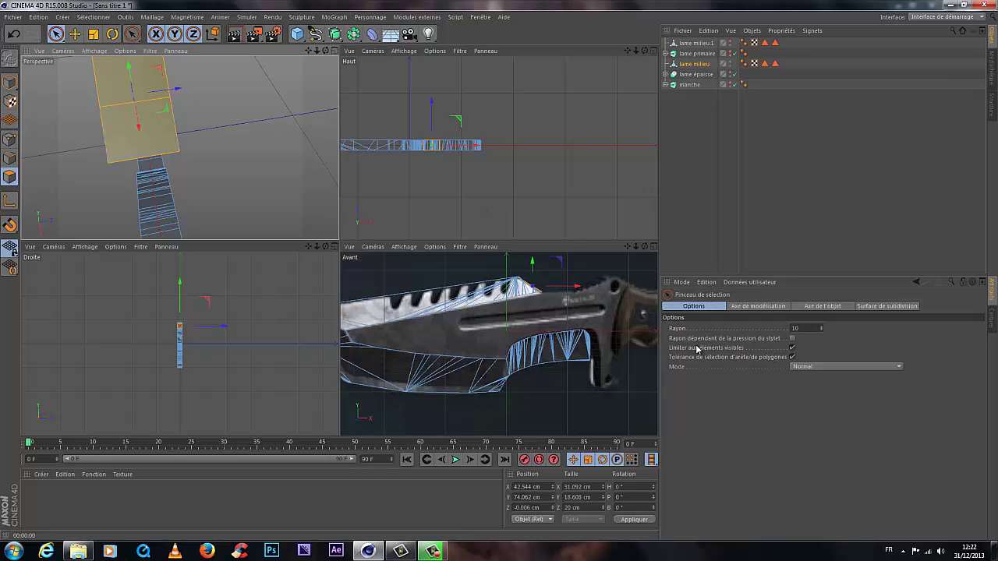
click(792, 348)
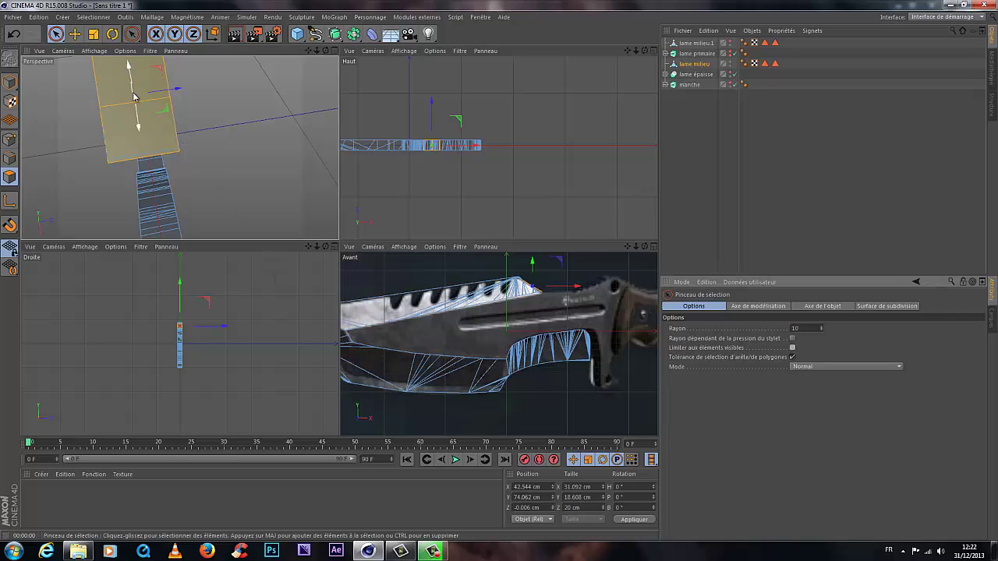
click(232, 167)
click(164, 121)
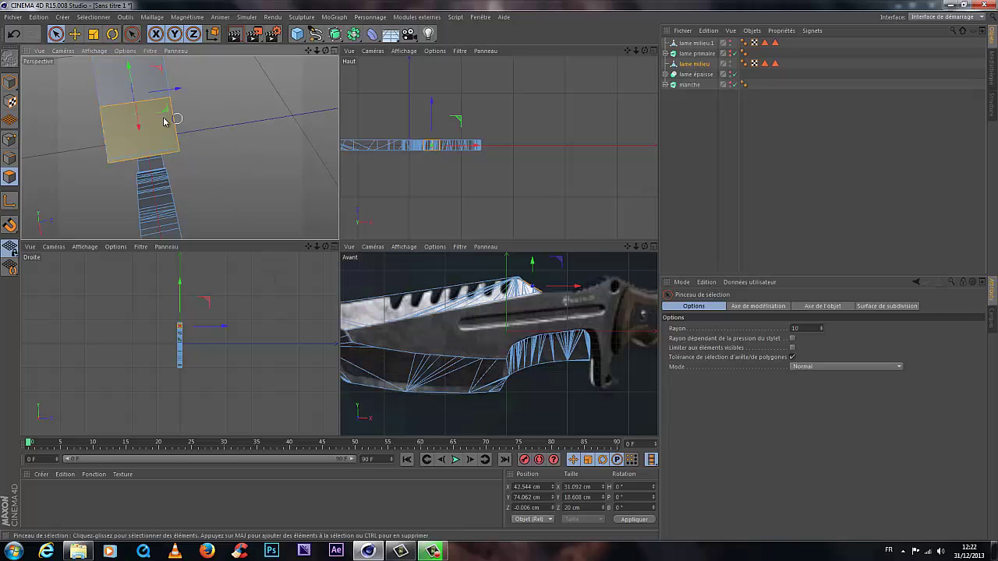
click(114, 93)
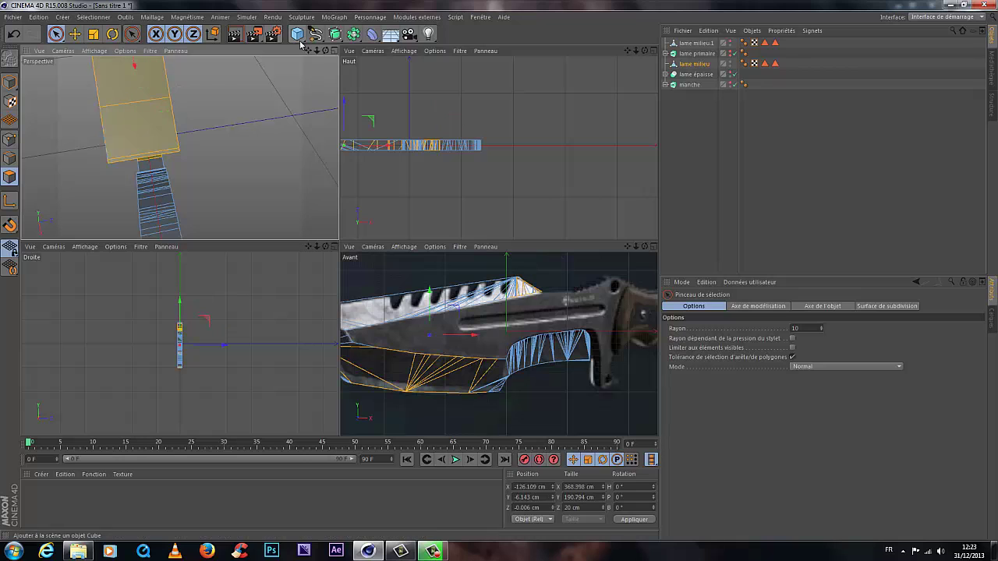
drag(325, 51, 341, 242)
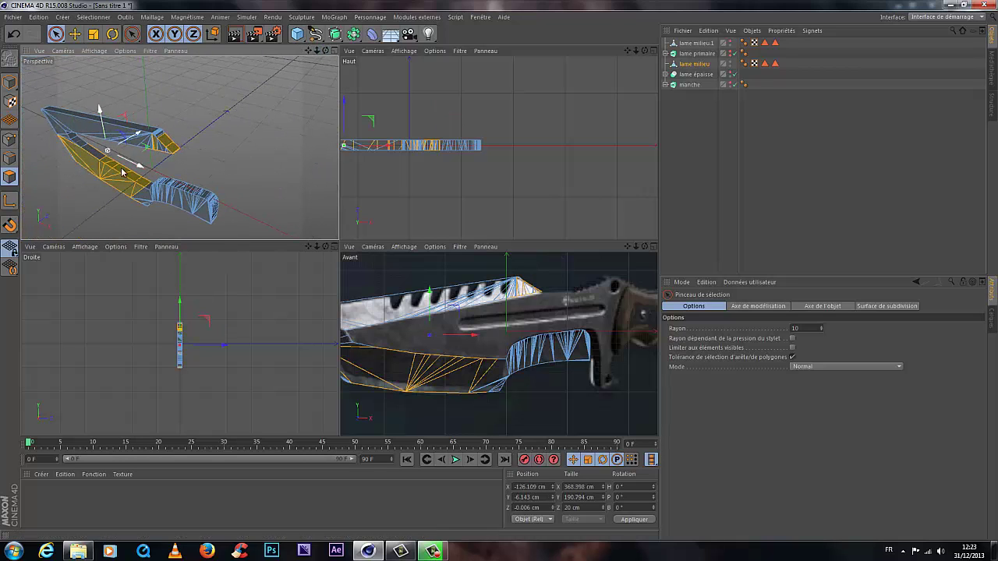
click(254, 141)
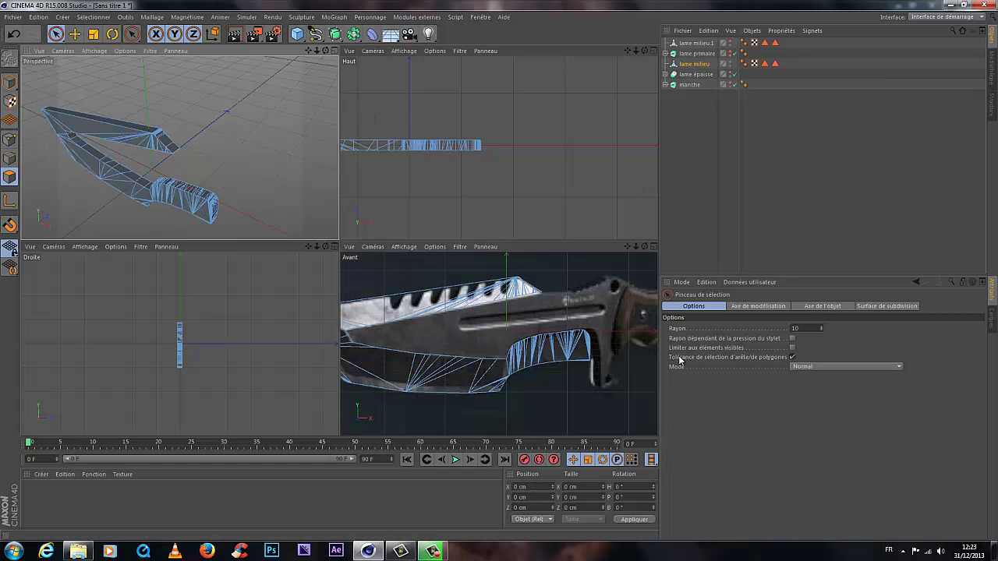
click(791, 347)
Step: Select the long narrow faces along the top spine of lame milieu, limited to visible elements
drag(325, 51, 335, 245)
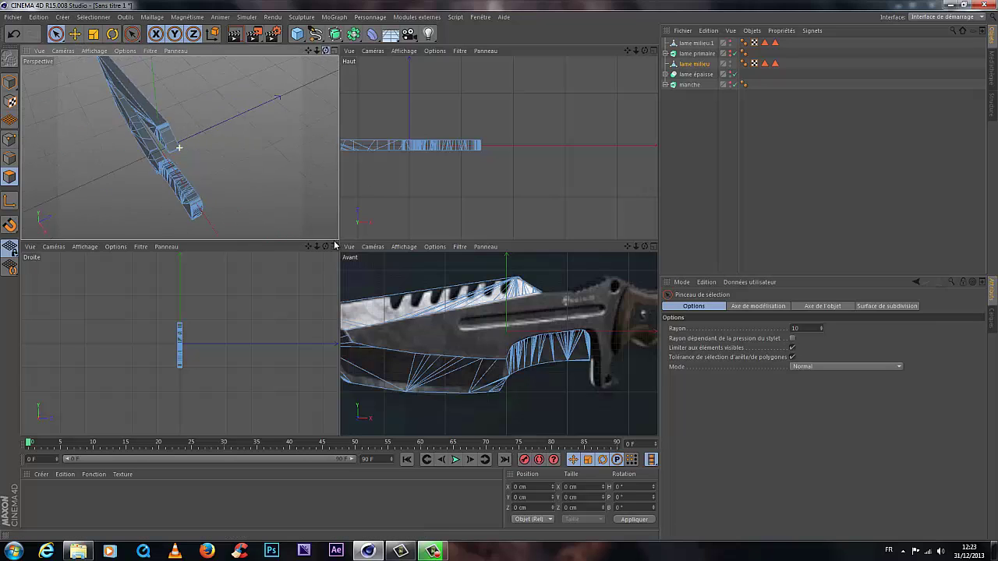
alt+drag(234, 156, 101, 182)
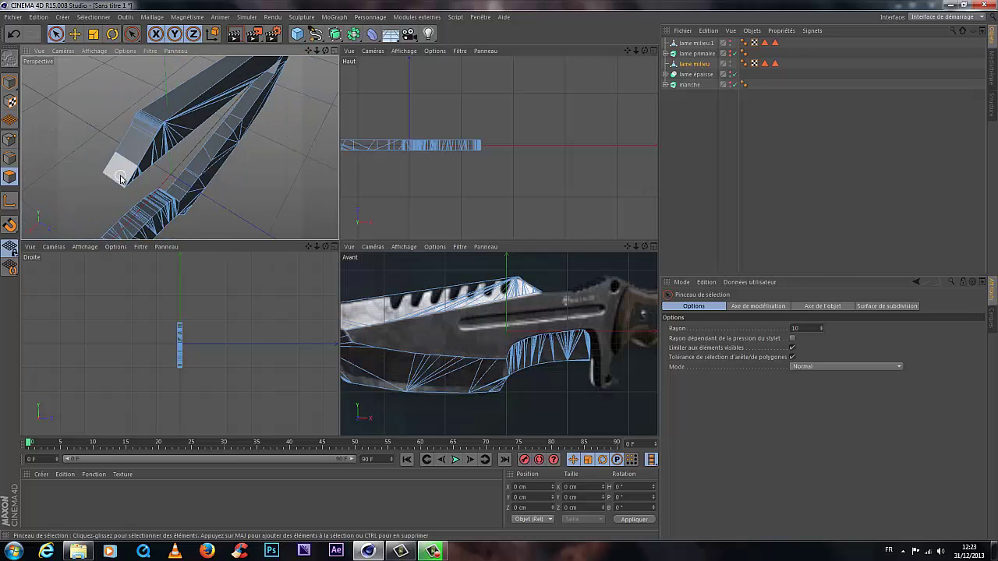
click(122, 176)
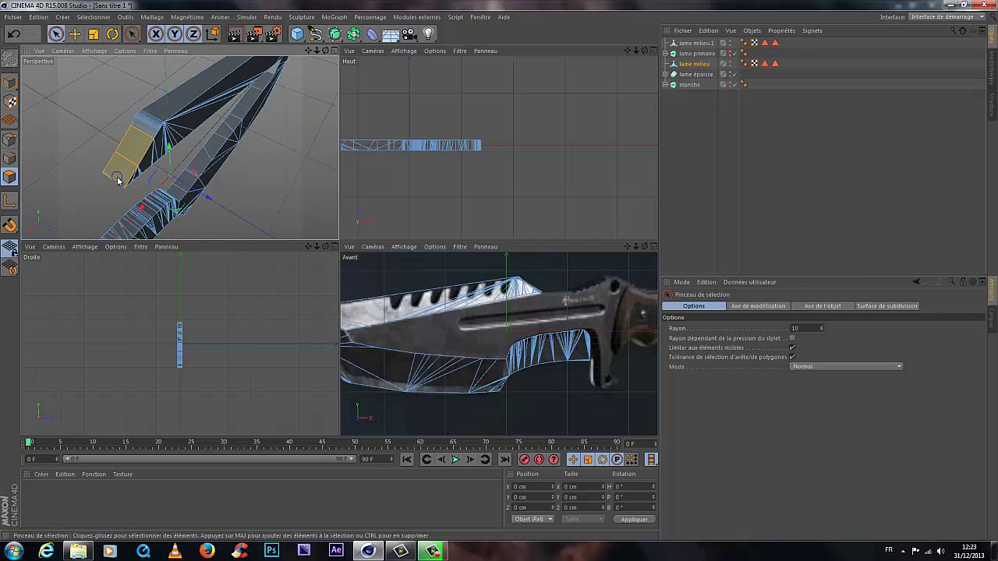
mouse_move(146, 131)
mouse_down()
mouse_move(273, 60)
mouse_move(336, 249)
mouse_move(354, 232)
mouse_up()
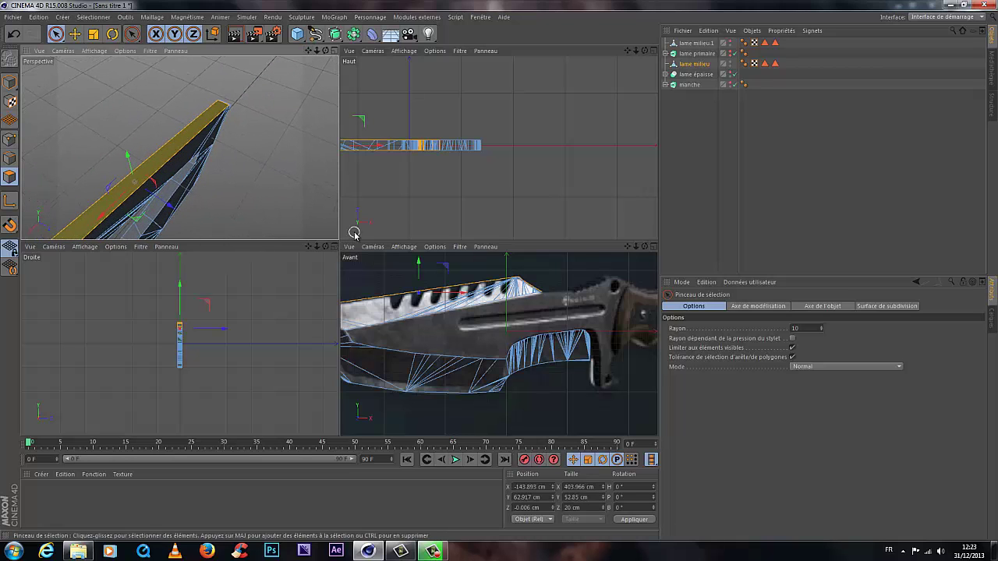
drag(325, 51, 260, 144)
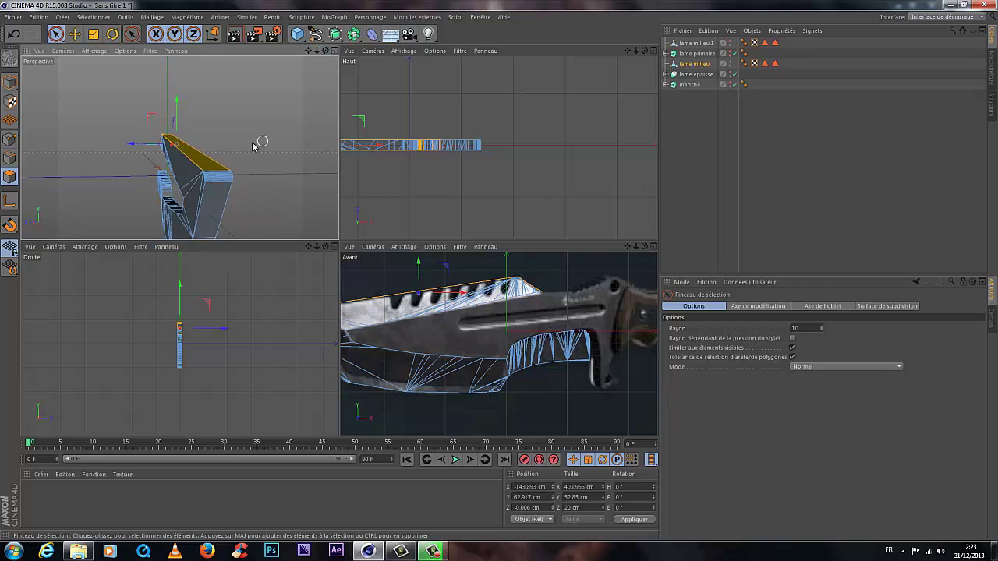
Step: Add the rounded corner and sloped rear faces down to the tip to the spine selection, then clear the selection
click(212, 170)
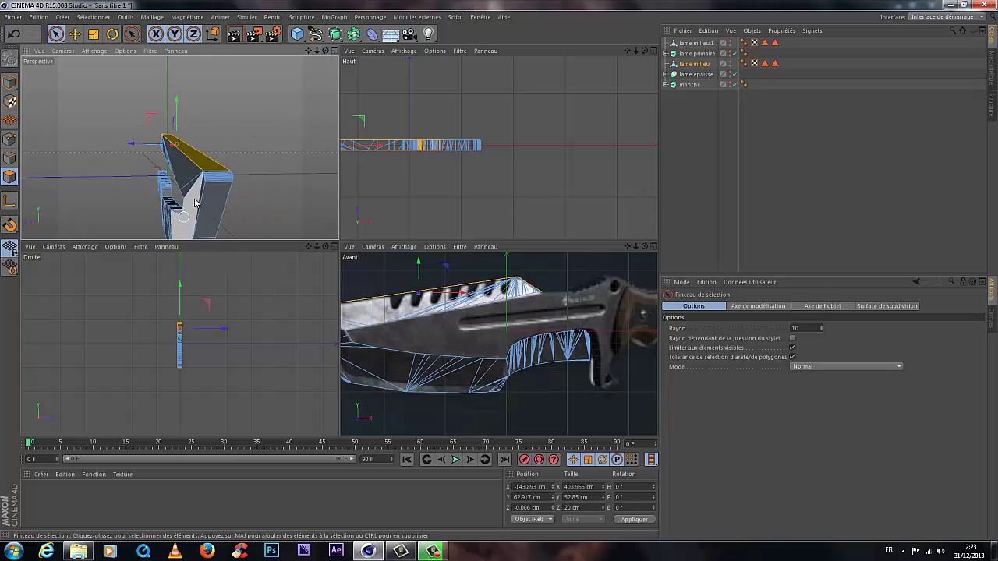
click(214, 177)
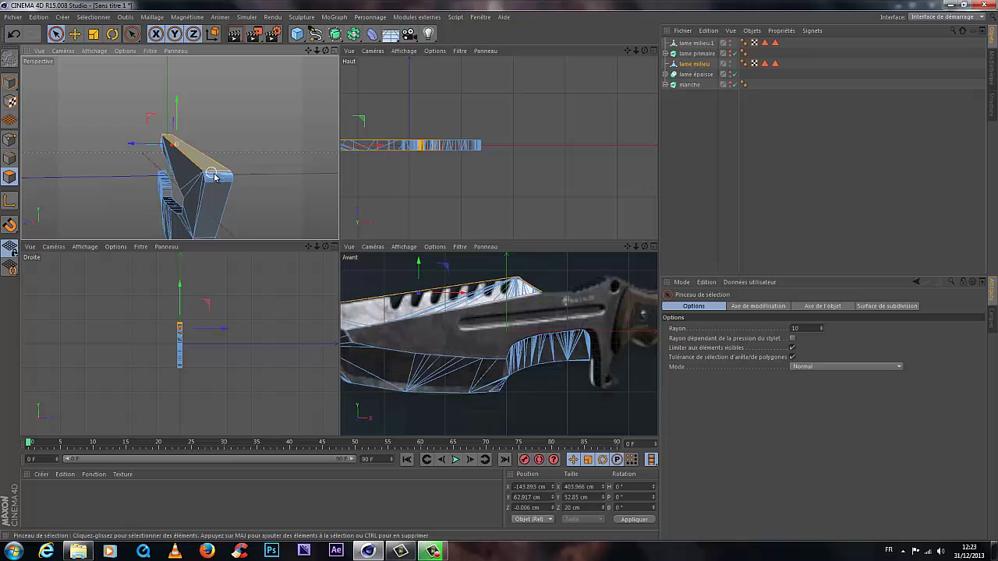
click(217, 185)
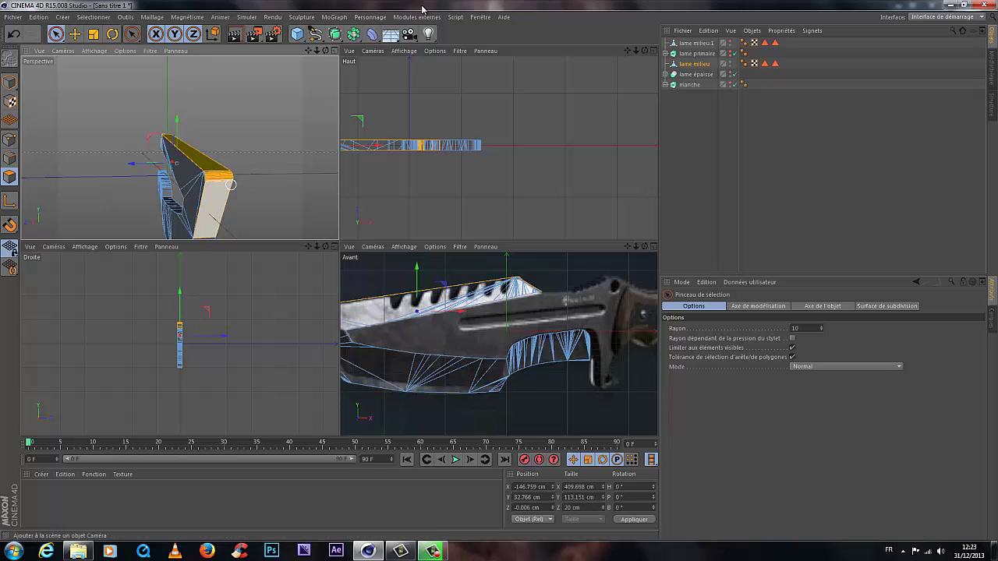
alt+drag(300, 74, 228, 155)
shift+click(229, 151)
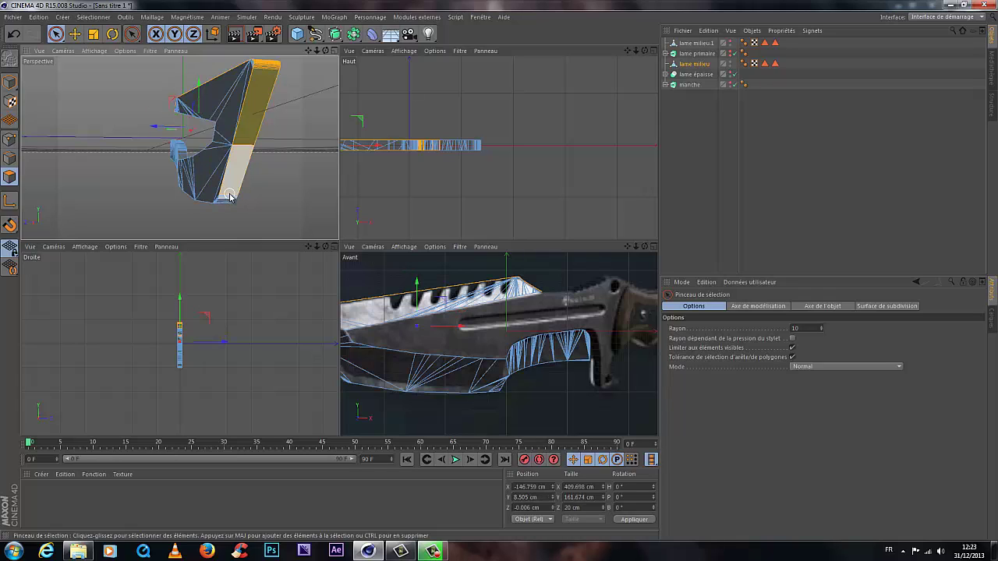
shift+click(230, 196)
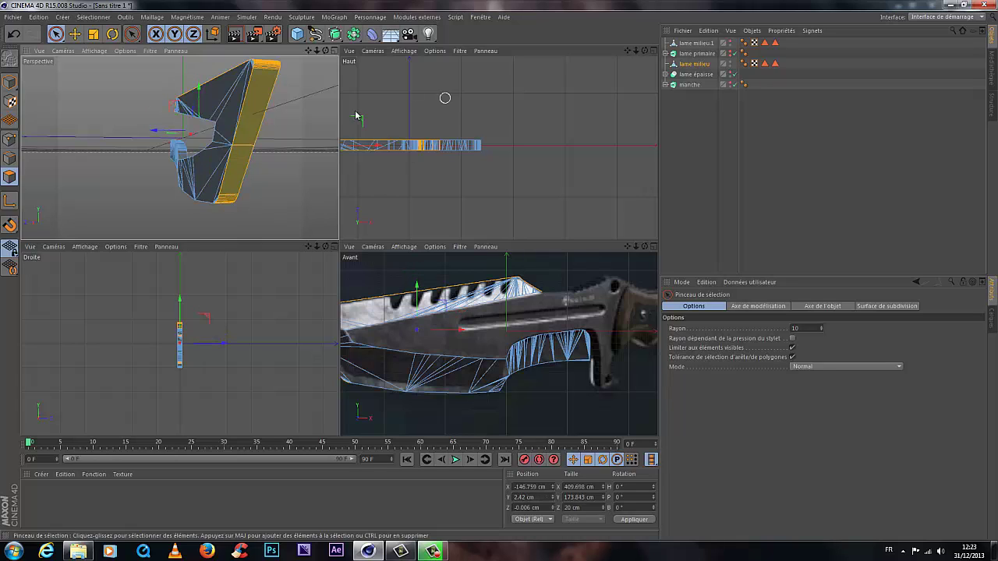
click(296, 138)
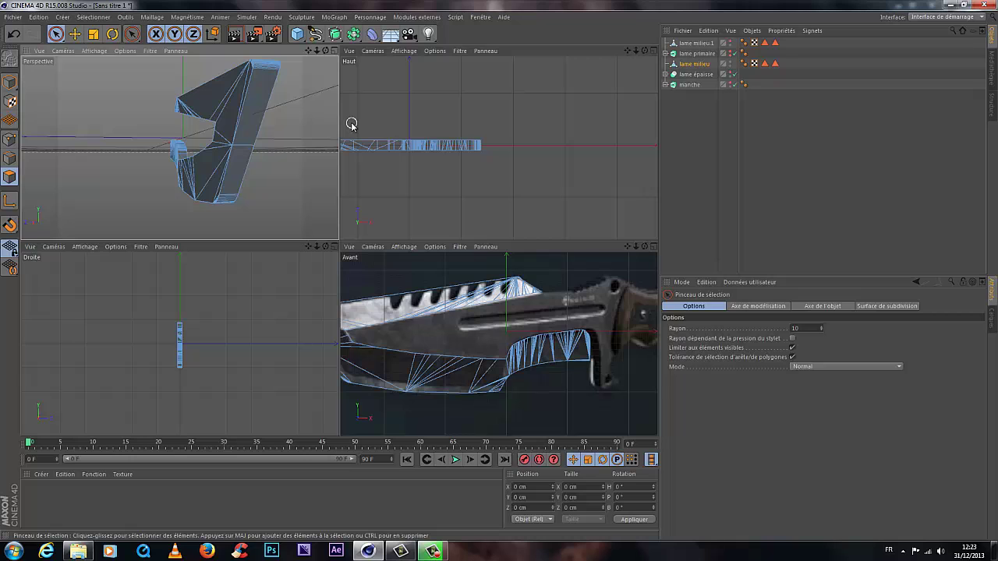
Step: Undo the last deletion and add the narrow rim faces at the tip and along the underside of lame milieu to the polygon selection
key(ctrl+z)
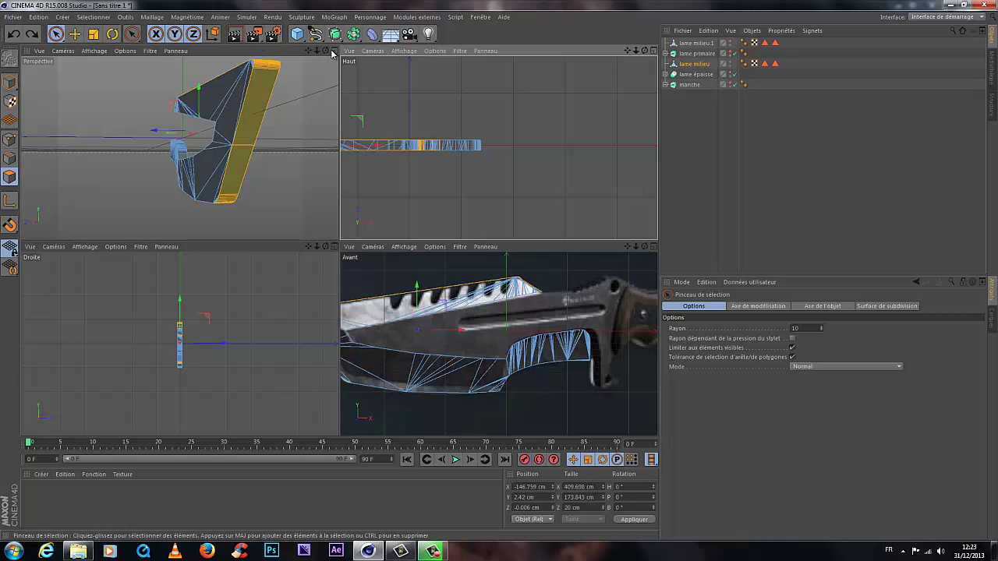
alt+drag(312, 195, 282, 115)
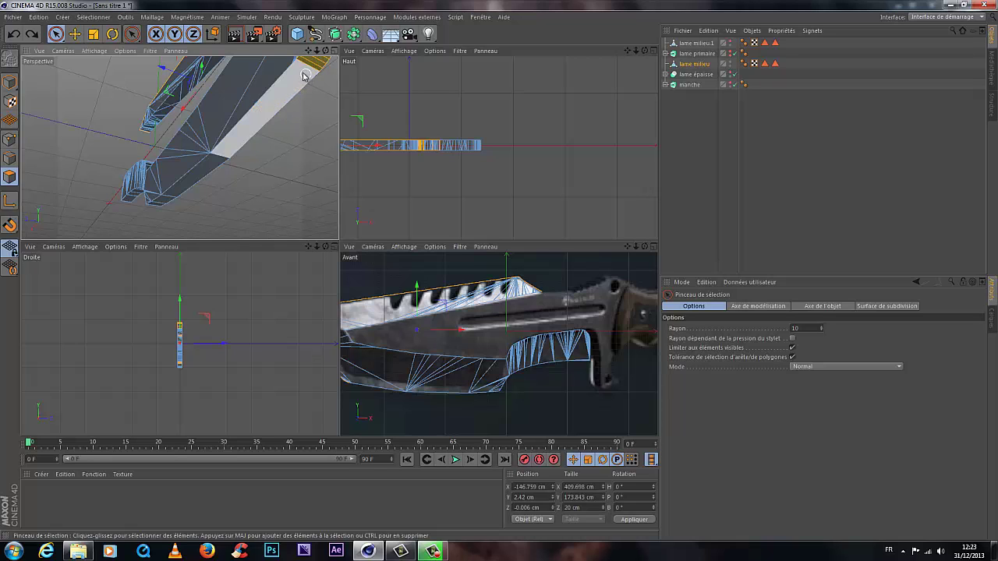
shift+drag(304, 74, 254, 127)
mouse_move(220, 157)
shift+mouse_down()
mouse_move(165, 212)
mouse_move(155, 192)
mouse_move(163, 167)
mouse_move(138, 200)
shift+mouse_up()
mouse_move(323, 56)
mouse_down()
mouse_move(329, 49)
mouse_move(317, 54)
mouse_move(341, 246)
mouse_move(327, 53)
mouse_up()
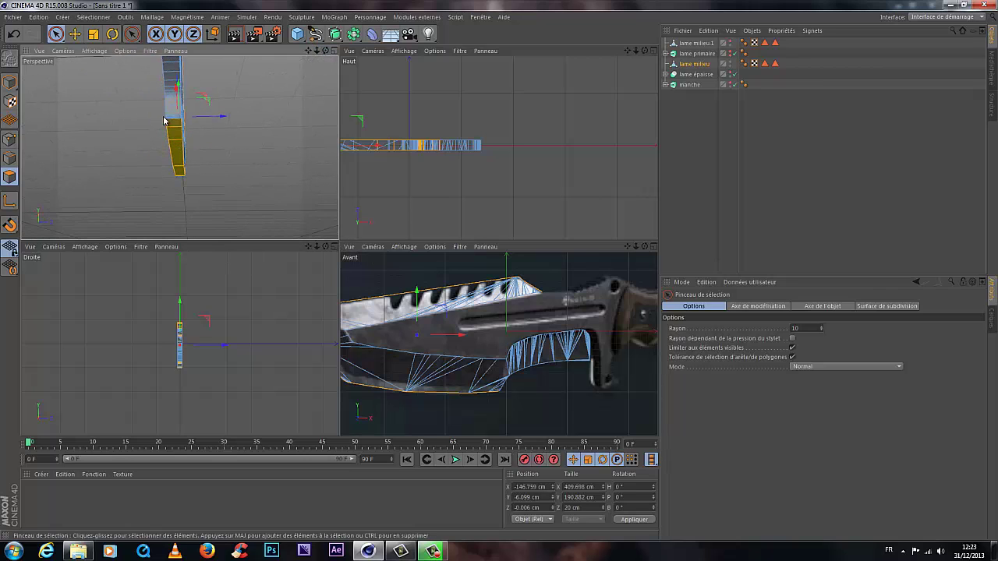
scroll(143, 128, up, 6)
scroll(198, 117, down, 2)
scroll(198, 117, down, 8)
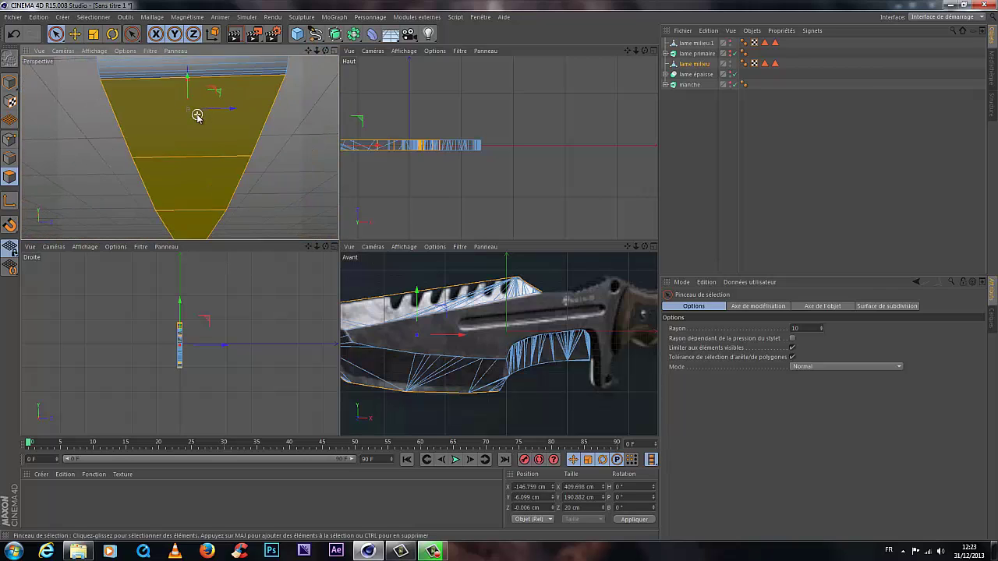
drag(198, 150, 196, 71)
Step: Extend the selection with the rim faces around the finger notch, and delete all selected rim polygons
drag(308, 50, 317, 178)
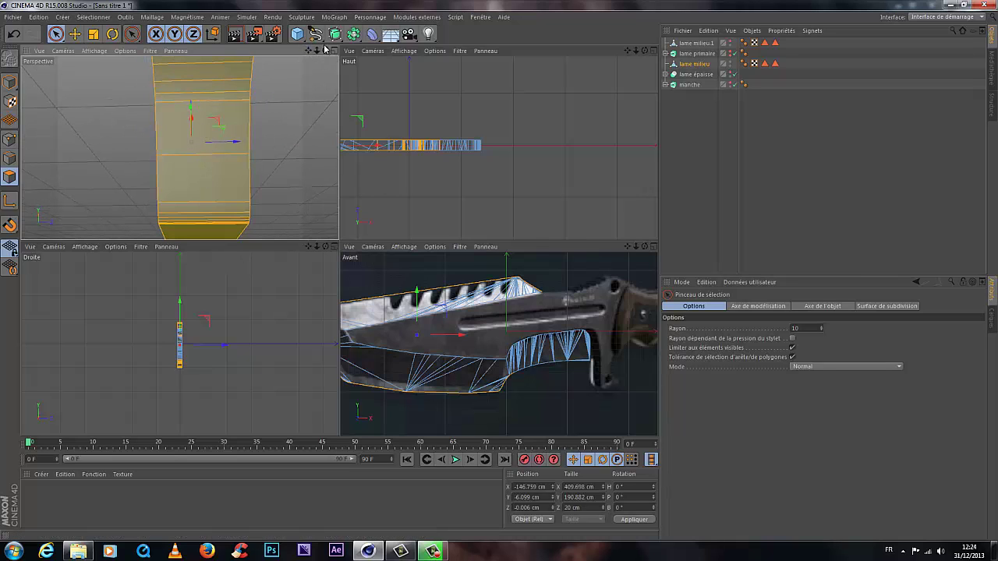
drag(308, 50, 316, 124)
drag(317, 52, 204, 144)
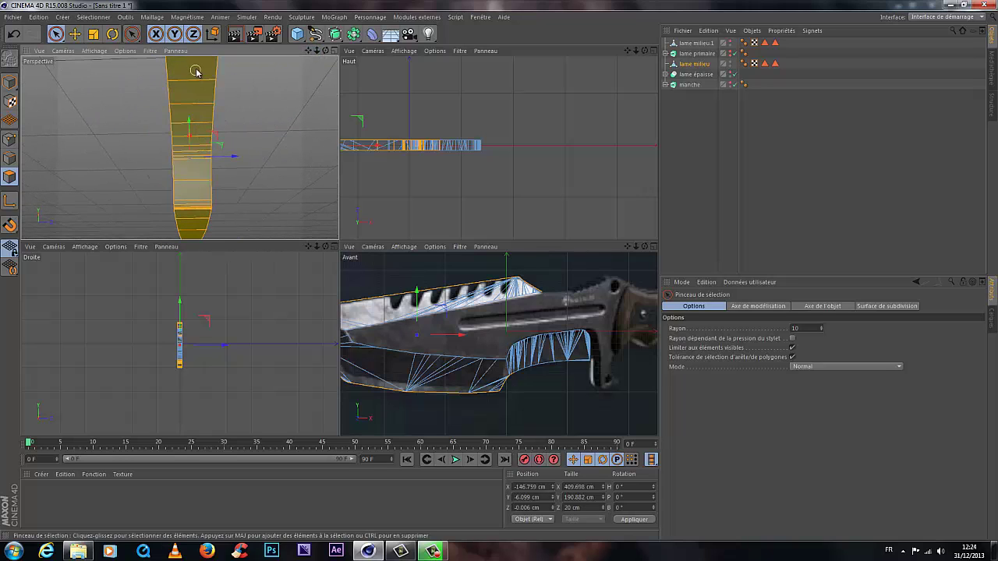
drag(308, 51, 224, 149)
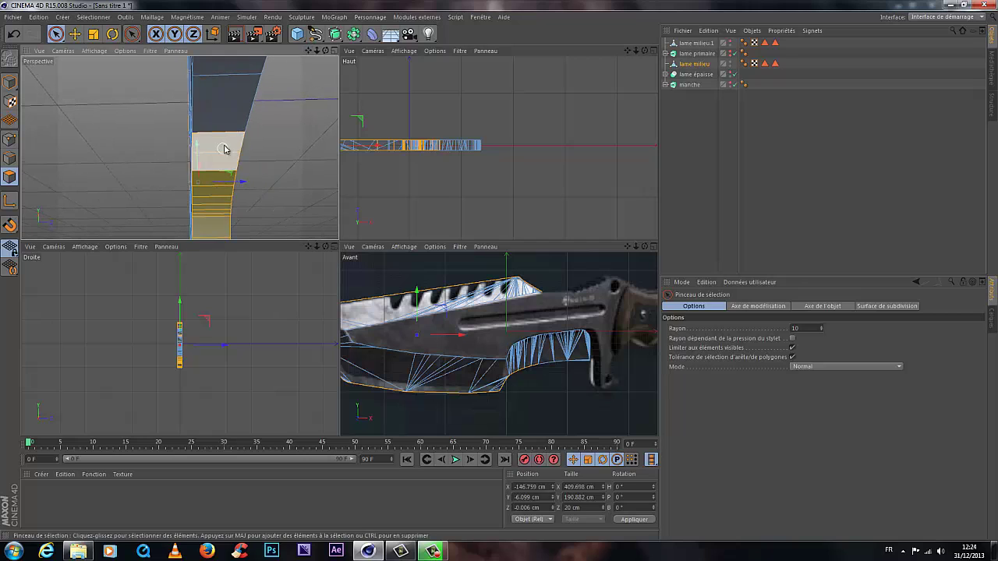
drag(310, 51, 232, 114)
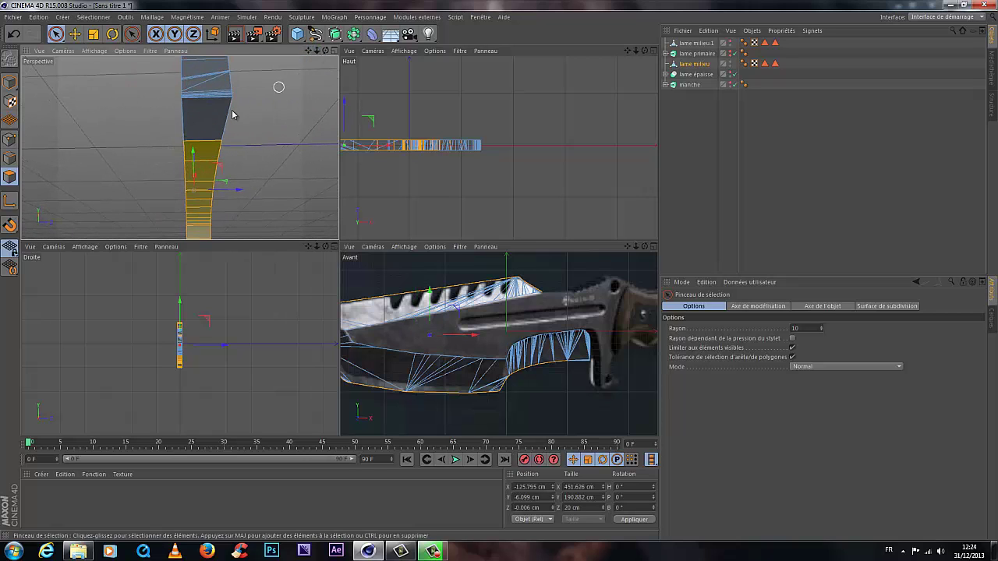
drag(325, 50, 347, 243)
drag(327, 53, 340, 244)
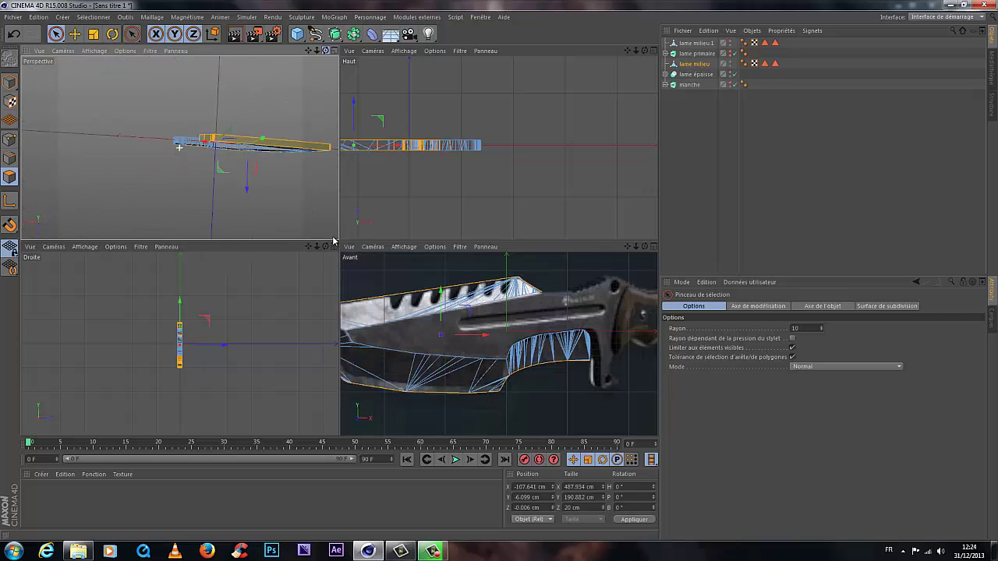
drag(332, 240, 339, 237)
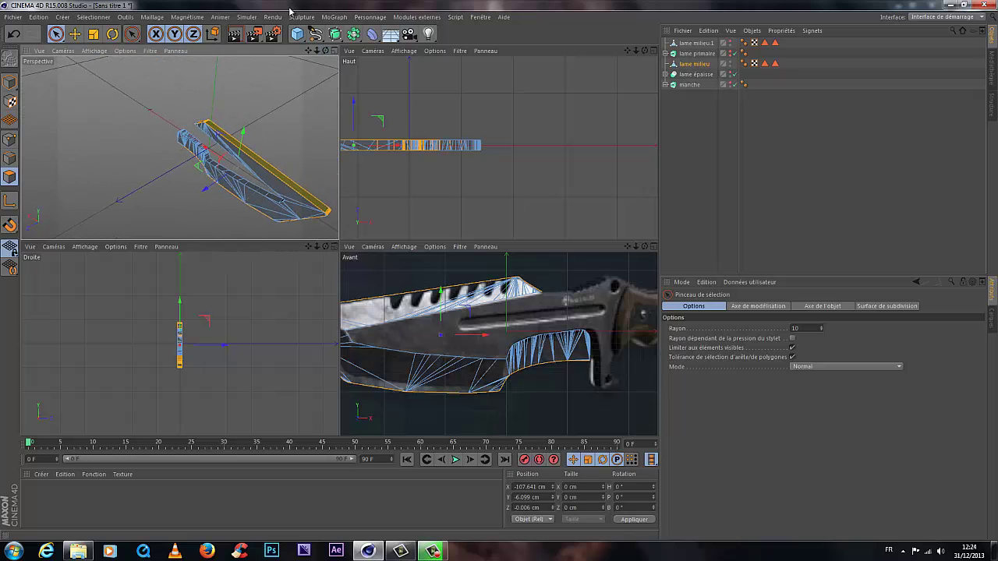
key(Delete)
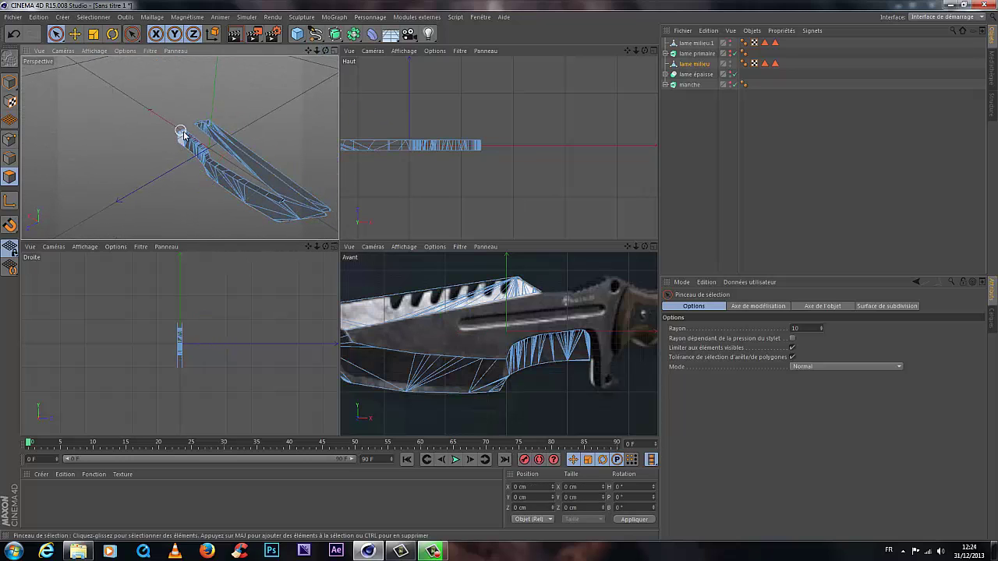
Step: Switch to edge mode and select the outline edges on both sides of the spine's rear slope
alt+right_drag(184, 135, 285, 122)
drag(326, 50, 360, 84)
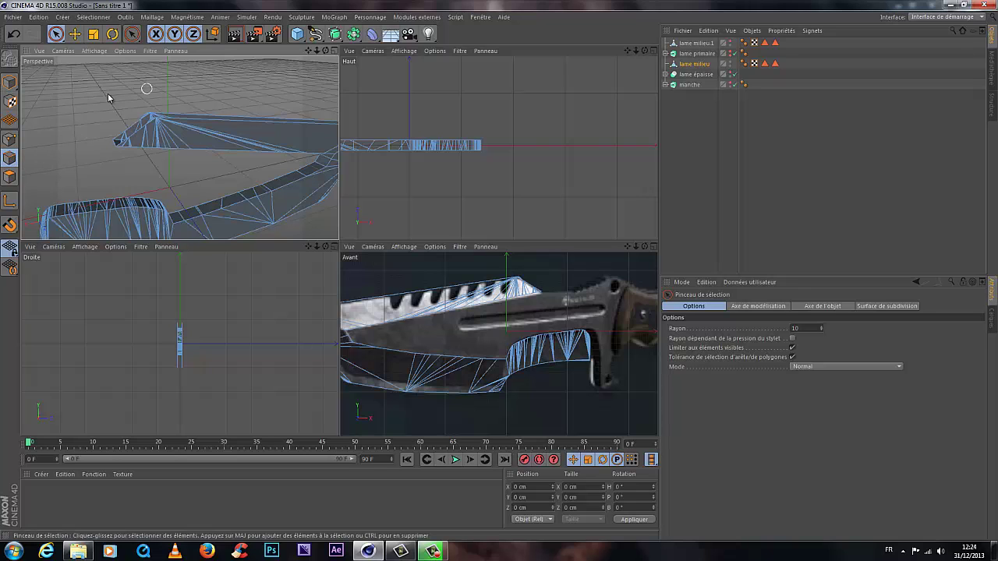
scroll(116, 105, up, 5)
scroll(112, 115, down, 2)
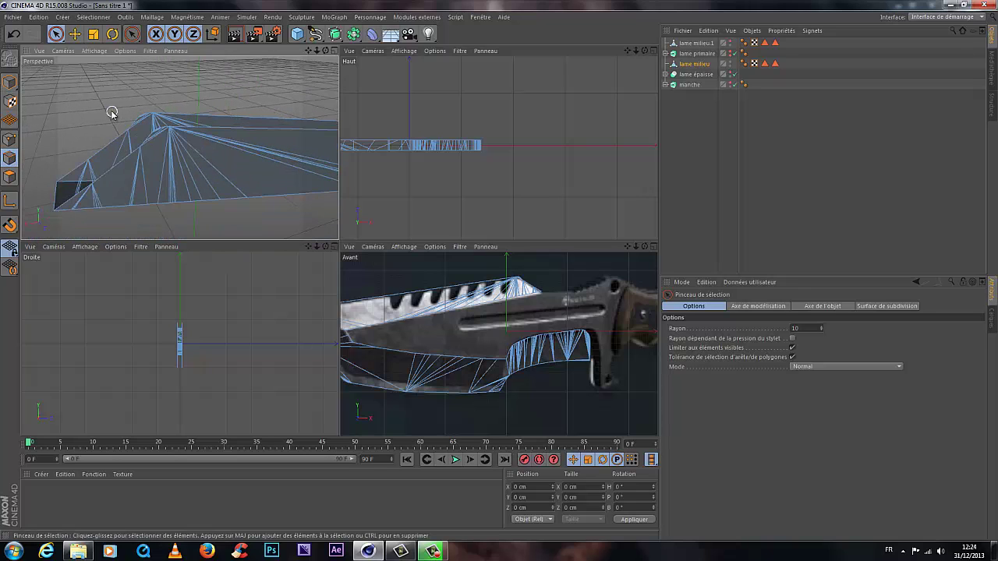
scroll(94, 204, up, 4)
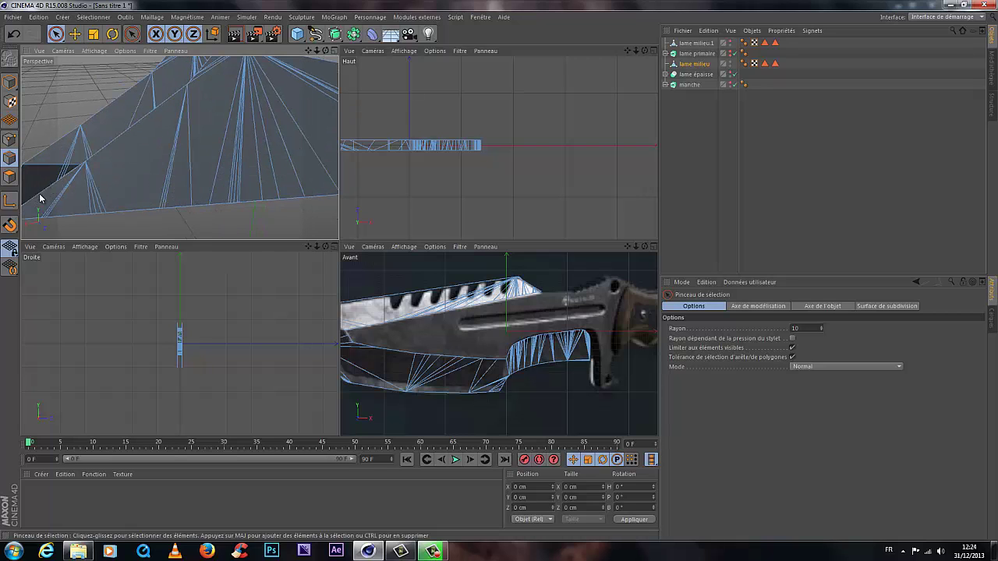
click(110, 142)
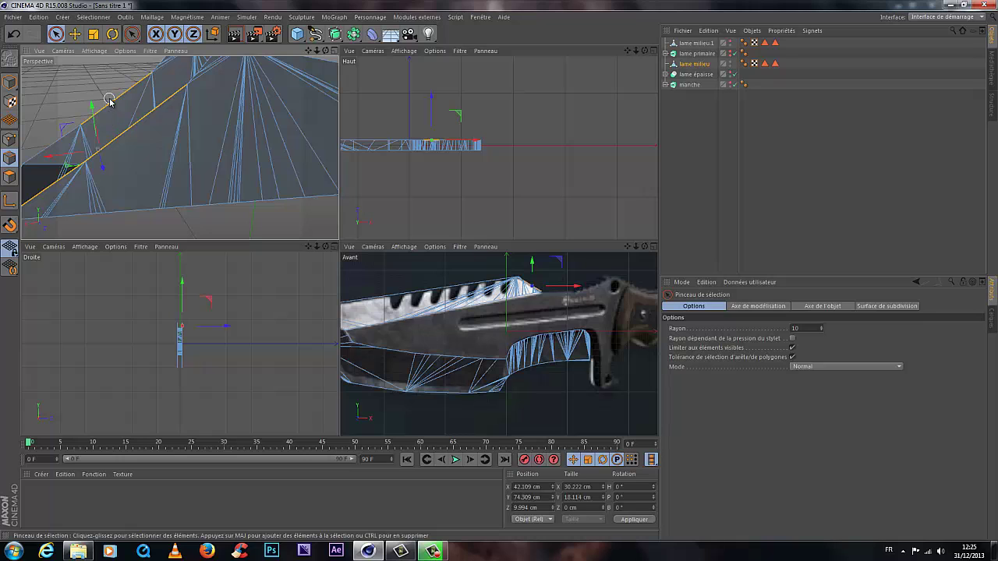
shift+drag(109, 100, 48, 120)
Step: Add the outline edges around the rear peak and along the spine on both sides to the edge selection
alt+drag(208, 138, 207, 134)
drag(325, 51, 316, 53)
alt+drag(174, 101, 256, 104)
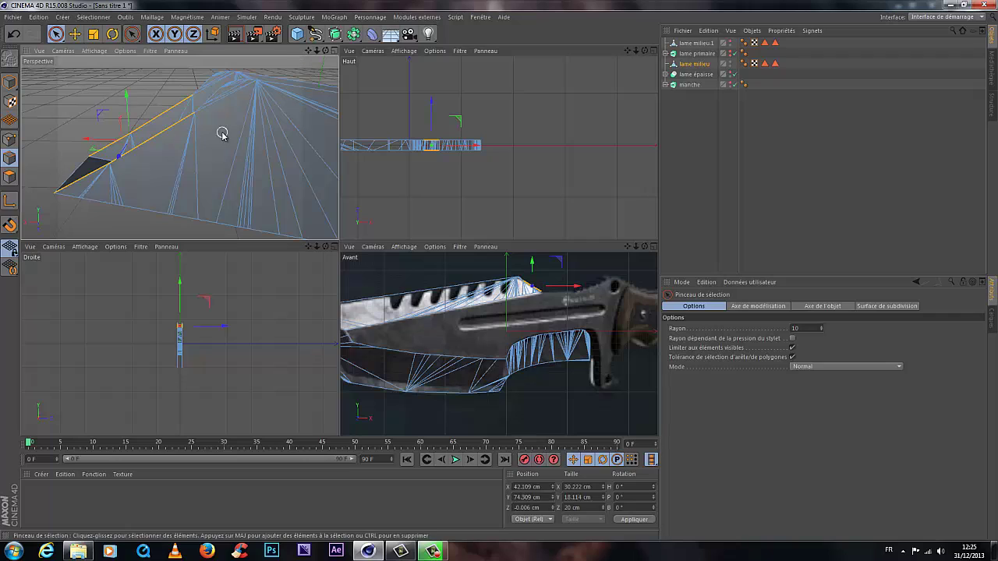
mouse_move(215, 130)
shift+mouse_down()
mouse_move(200, 82)
mouse_move(296, 71)
shift+mouse_up()
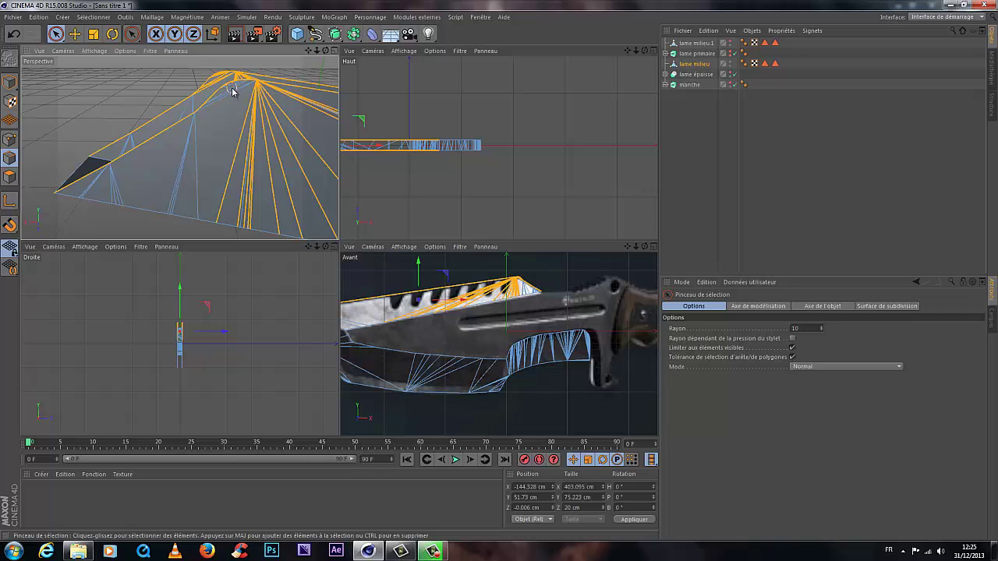
Step: Deselect the interior triangulation edges fanning out from the rear peak, keeping only the outline edges on both sides selected
ctrl+drag(232, 93, 265, 101)
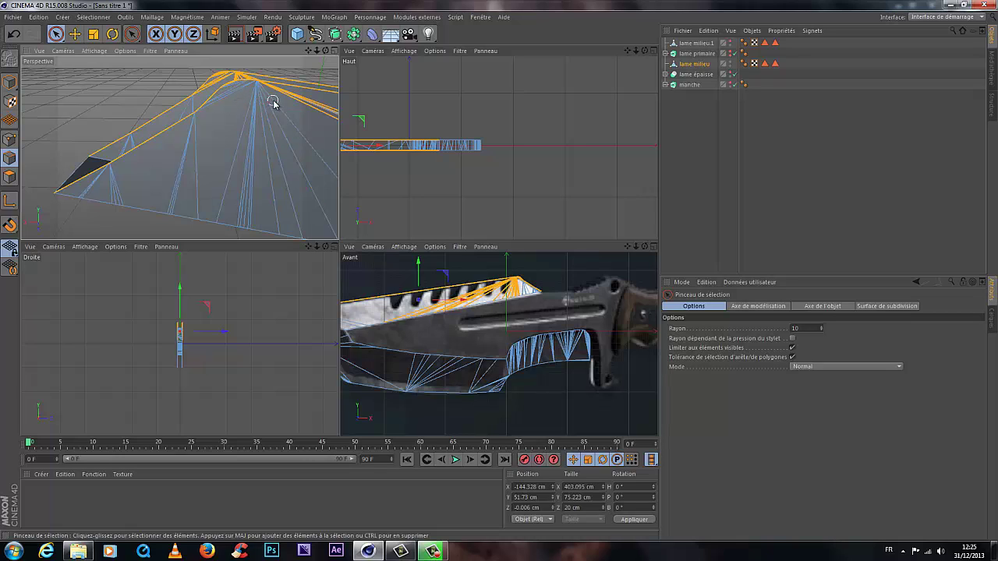
scroll(245, 103, up, 3)
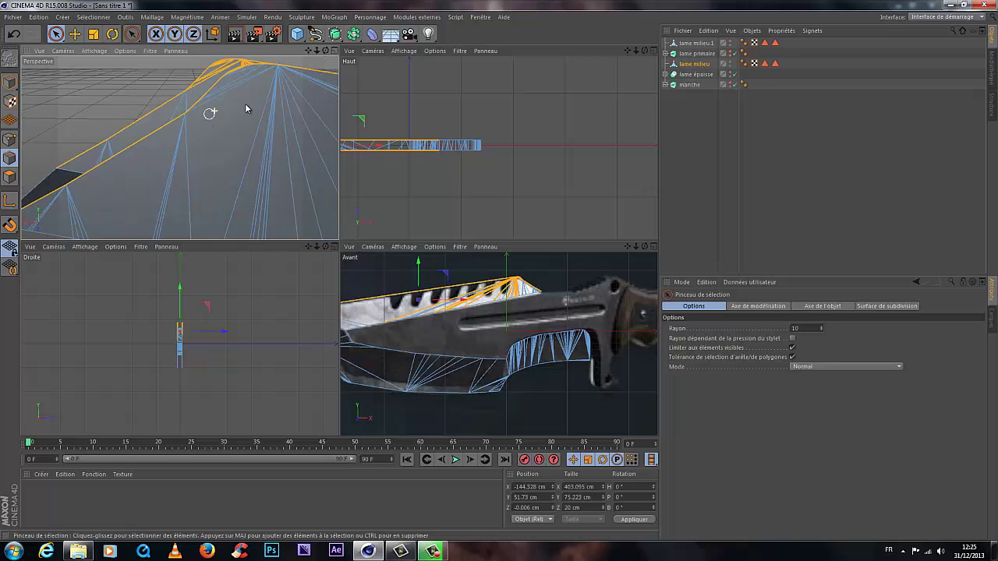
scroll(241, 122, up, 6)
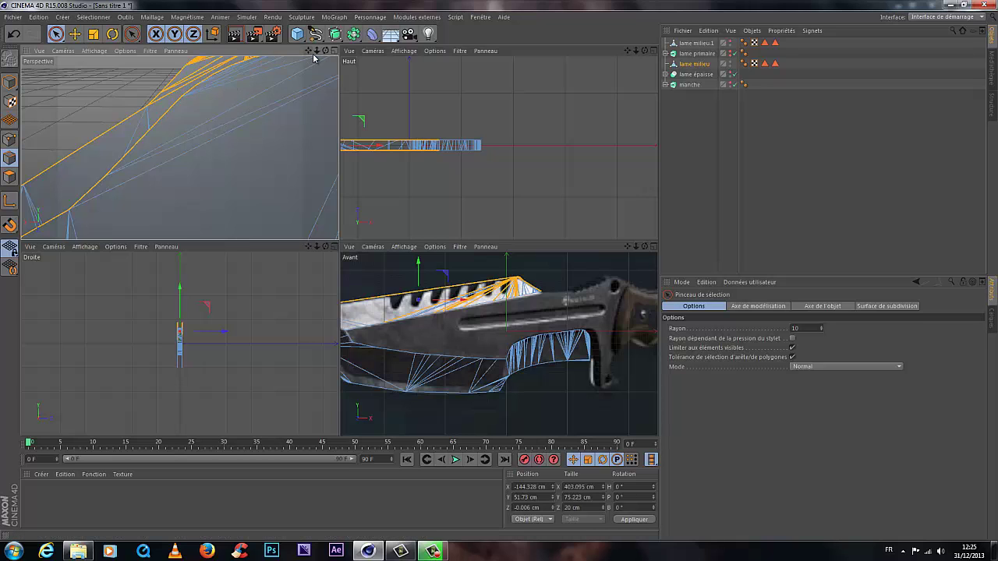
drag(324, 55, 125, 121)
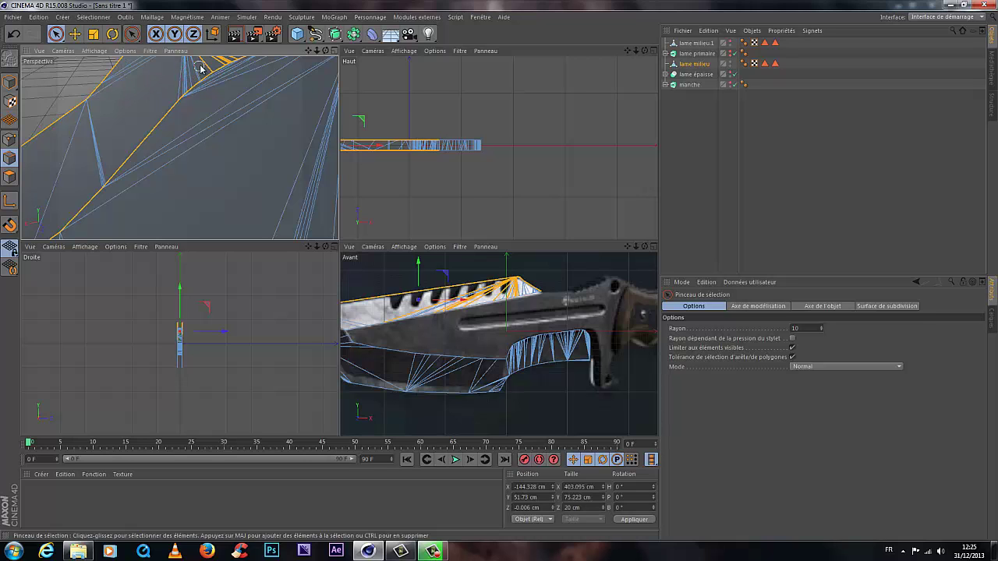
drag(325, 51, 145, 88)
scroll(145, 88, up, 4)
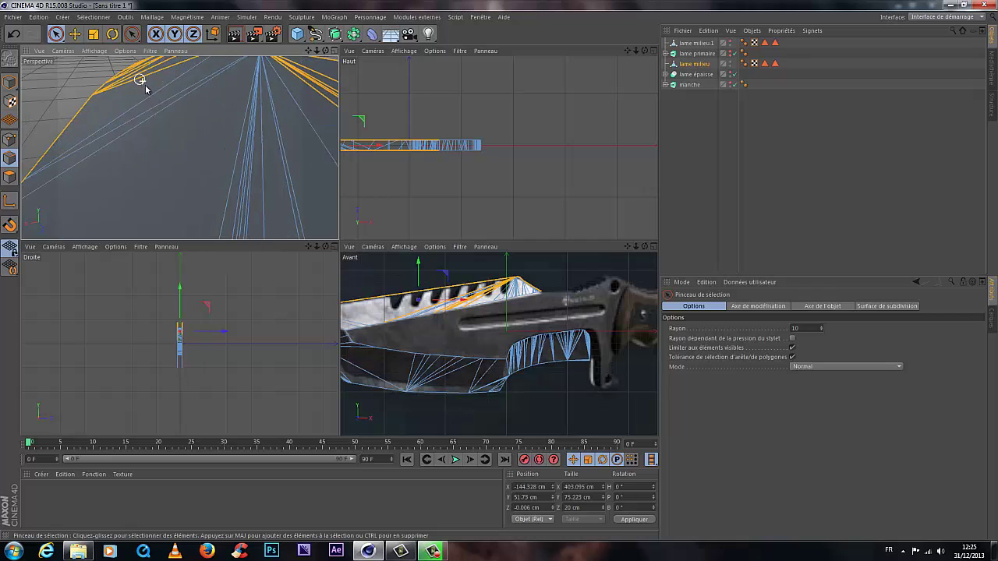
scroll(145, 88, up, 2)
drag(122, 92, 117, 70)
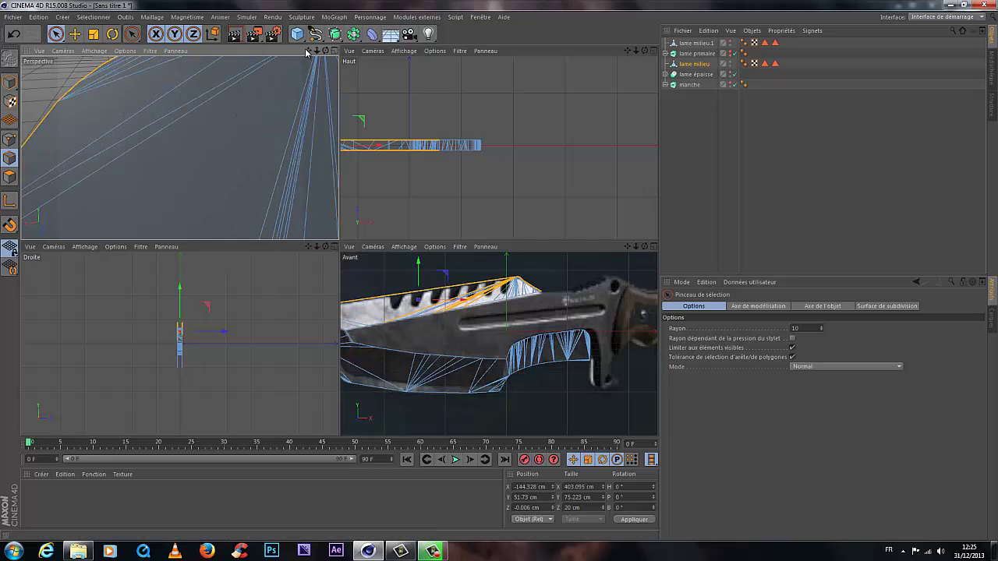
drag(320, 50, 101, 183)
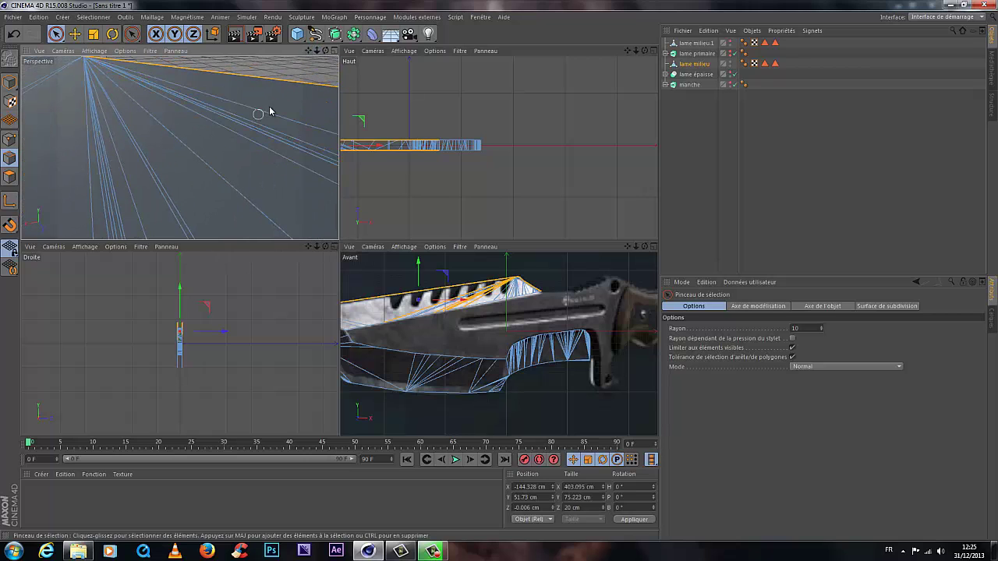
drag(334, 247, 340, 244)
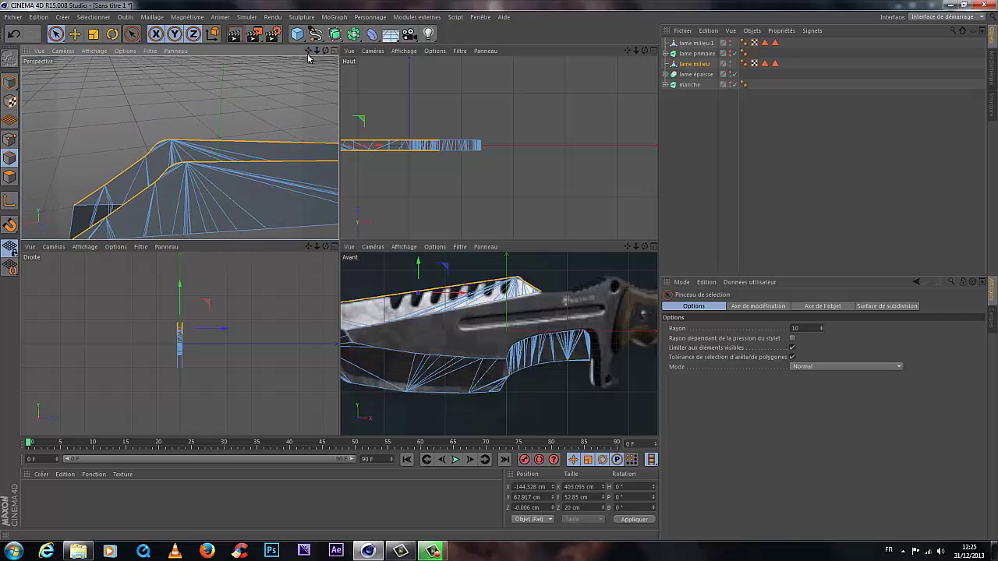
Step: Add the edges of the rounded blade tip on both sides of lame milieu to the selection
drag(308, 57, 349, 95)
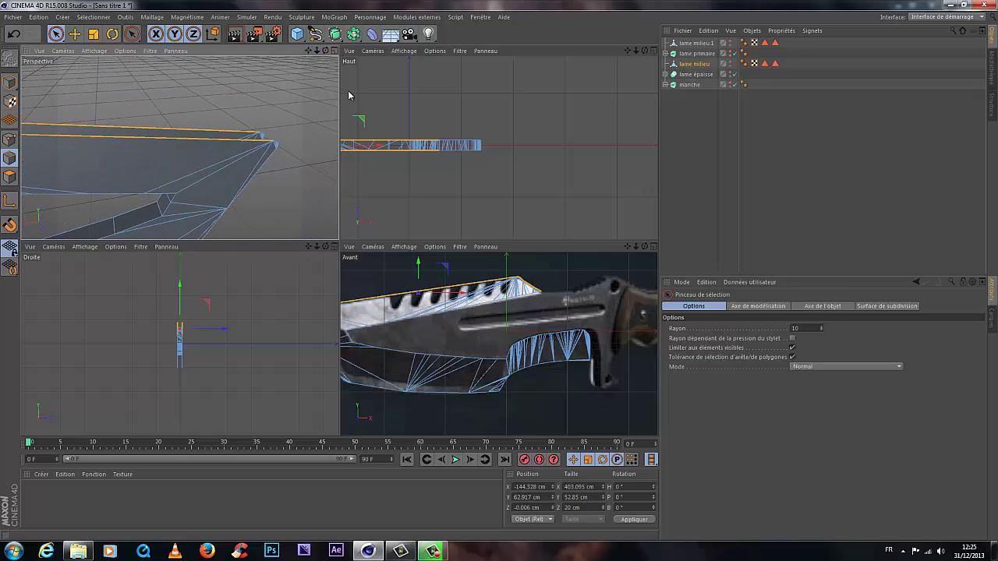
mouse_move(327, 51)
mouse_down()
mouse_move(337, 242)
mouse_move(332, 131)
mouse_up()
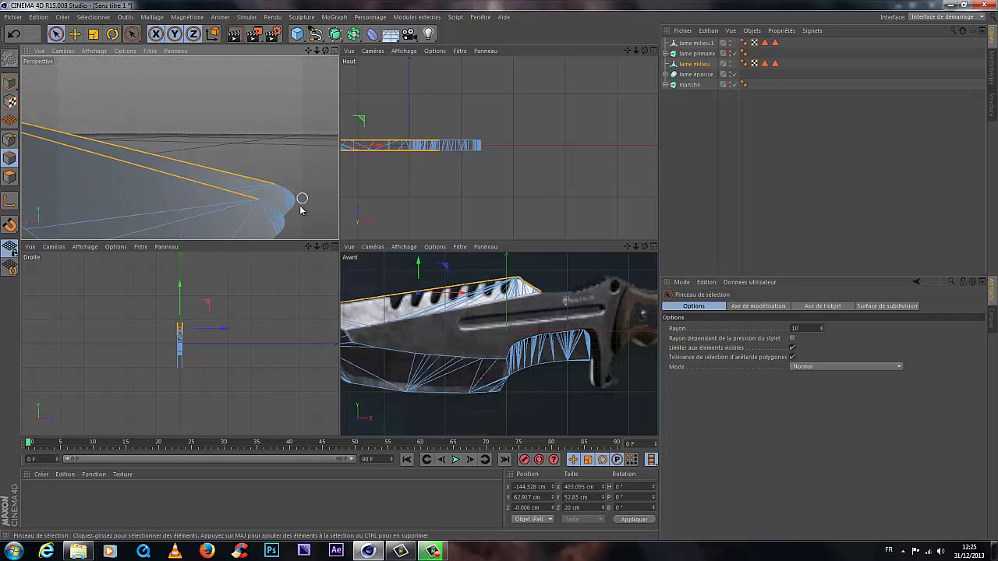
scroll(303, 198, up, 2)
scroll(305, 186, up, 2)
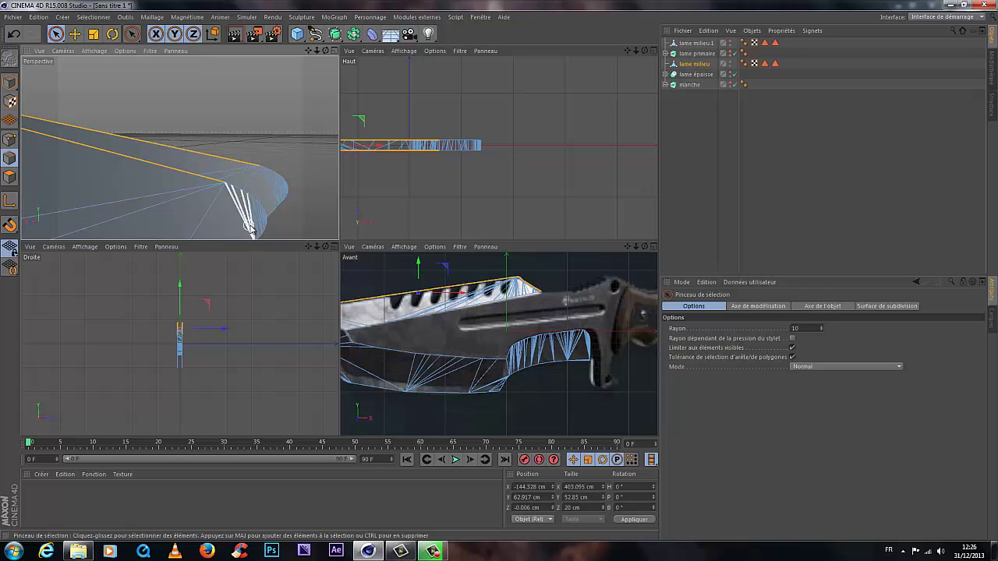
mouse_move(251, 230)
mouse_down()
mouse_move(225, 223)
mouse_move(265, 204)
mouse_move(228, 185)
mouse_move(273, 187)
mouse_up()
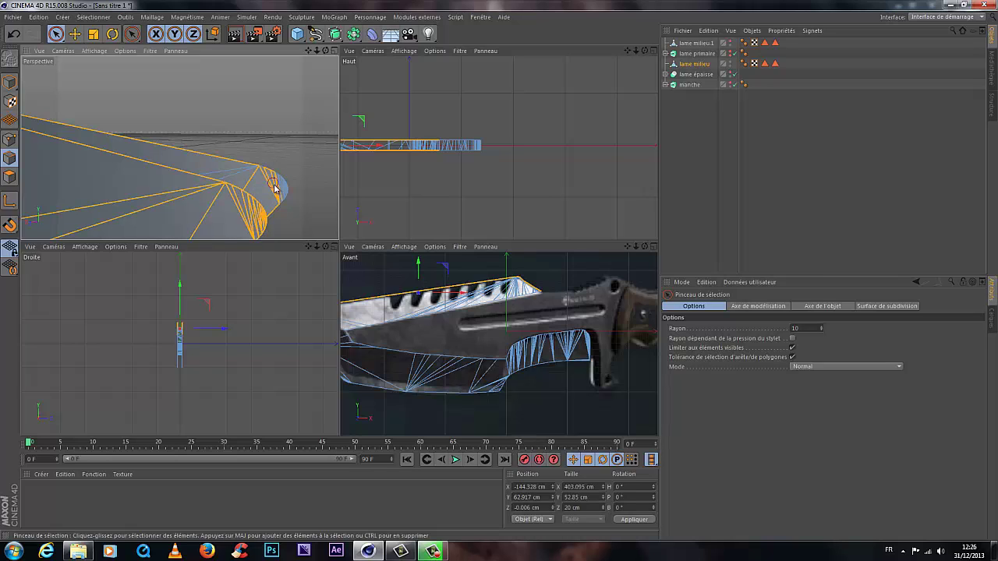
click(262, 226)
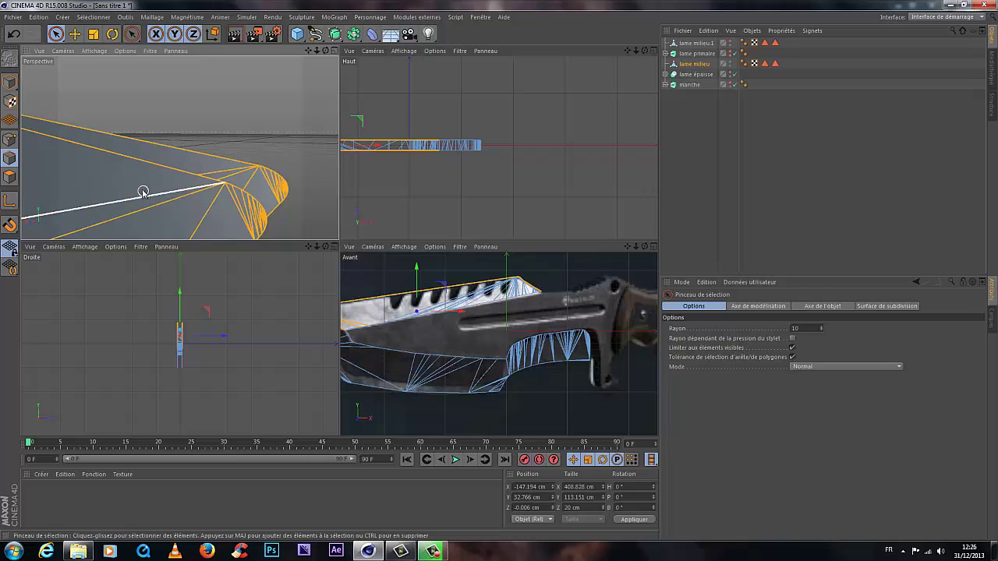
Step: Deselect the interior triangulation edges at the rounded tip on both sides, keeping only the outline edges selected
ctrl+drag(159, 197, 226, 205)
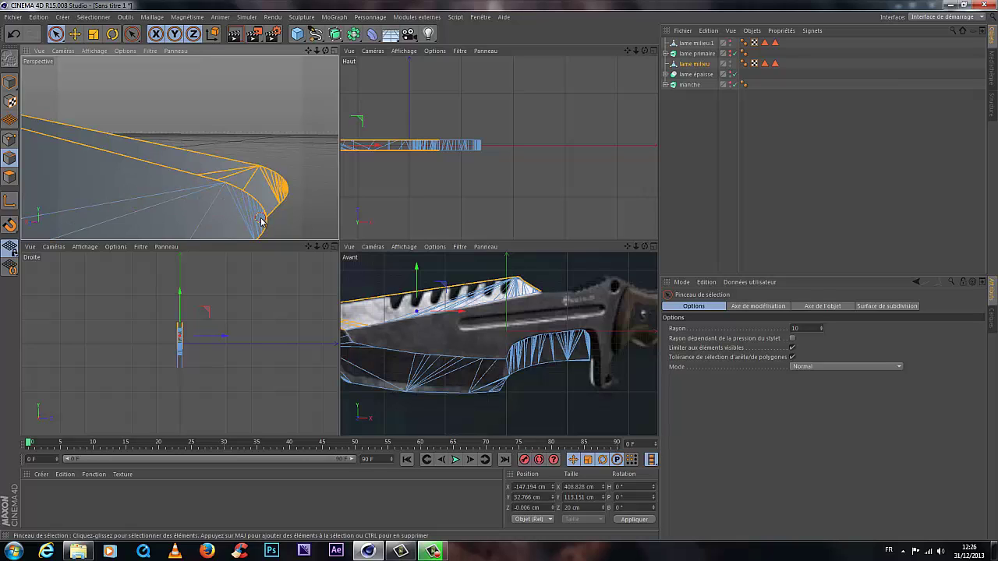
scroll(262, 222, up, 5)
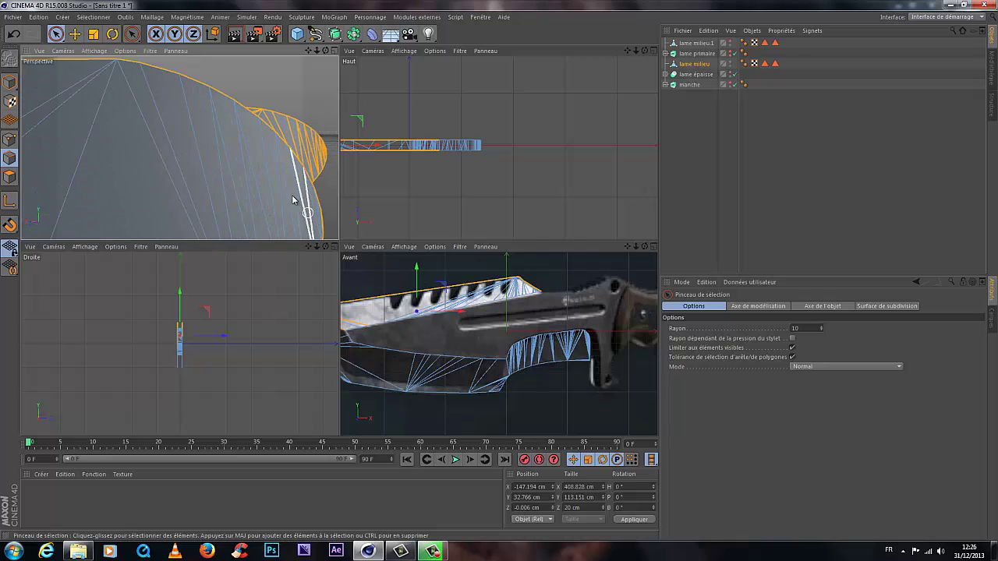
mouse_move(326, 50)
mouse_down()
mouse_move(179, 148)
mouse_move(221, 134)
mouse_move(267, 153)
mouse_up()
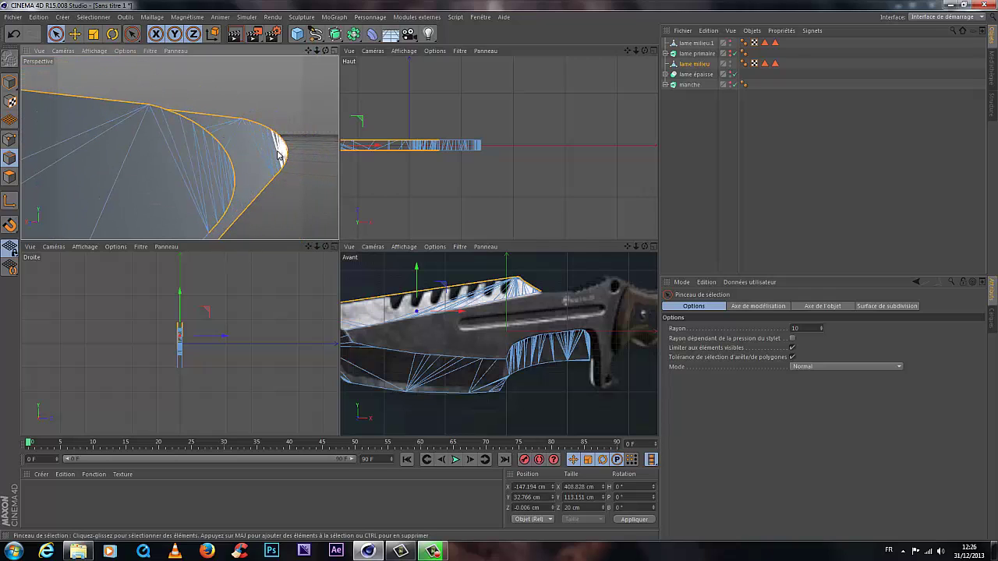
scroll(311, 154, up, 6)
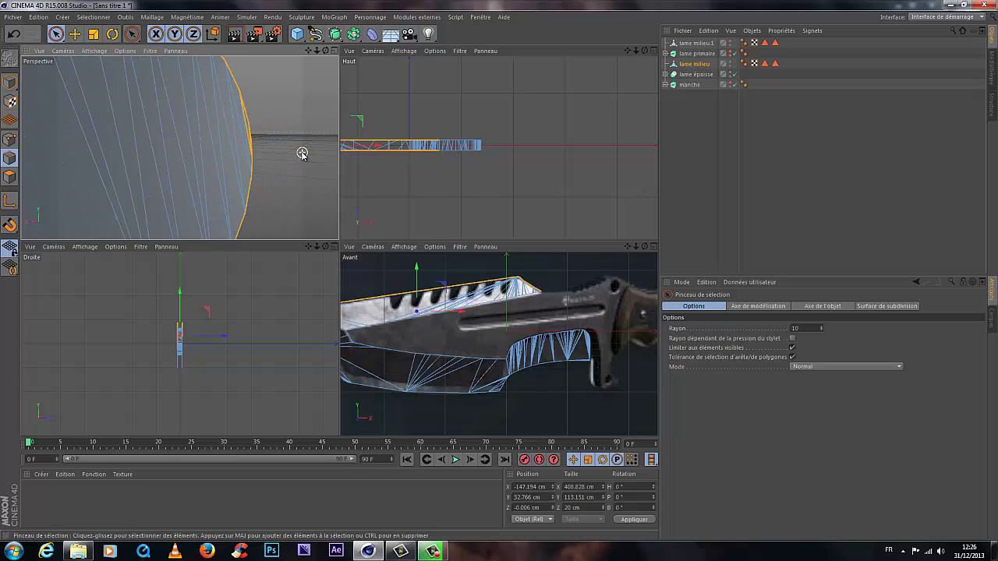
scroll(211, 133, down, 3)
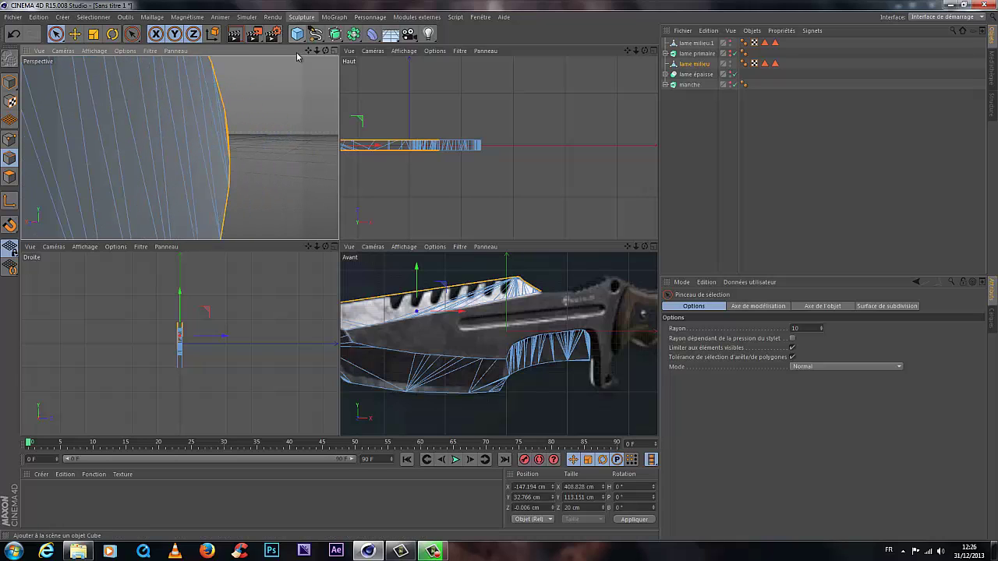
Step: Inspect the rounded tip of lame milieu on both sides for interior edges still in the selection
scroll(236, 148, up, 3)
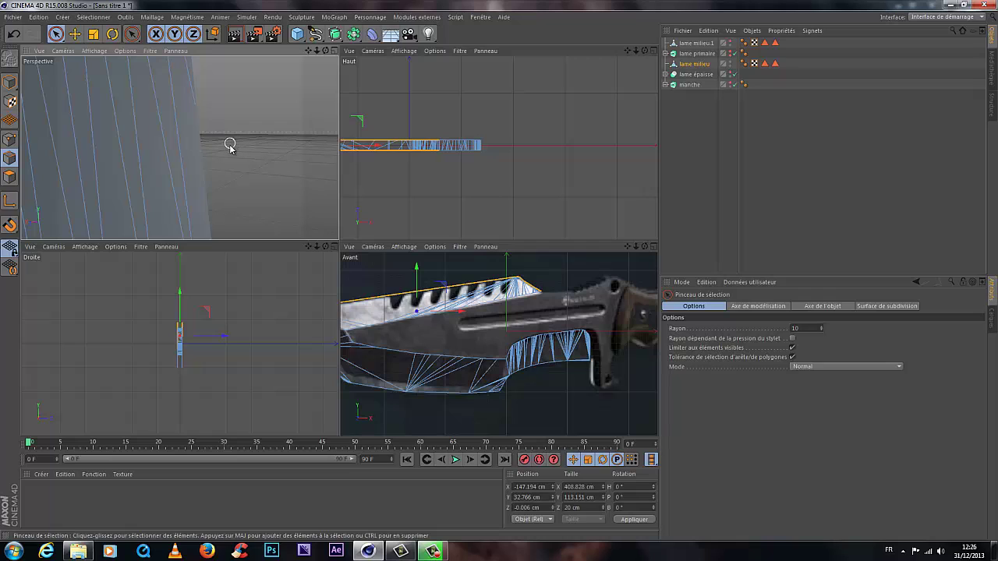
scroll(230, 147, down, 2)
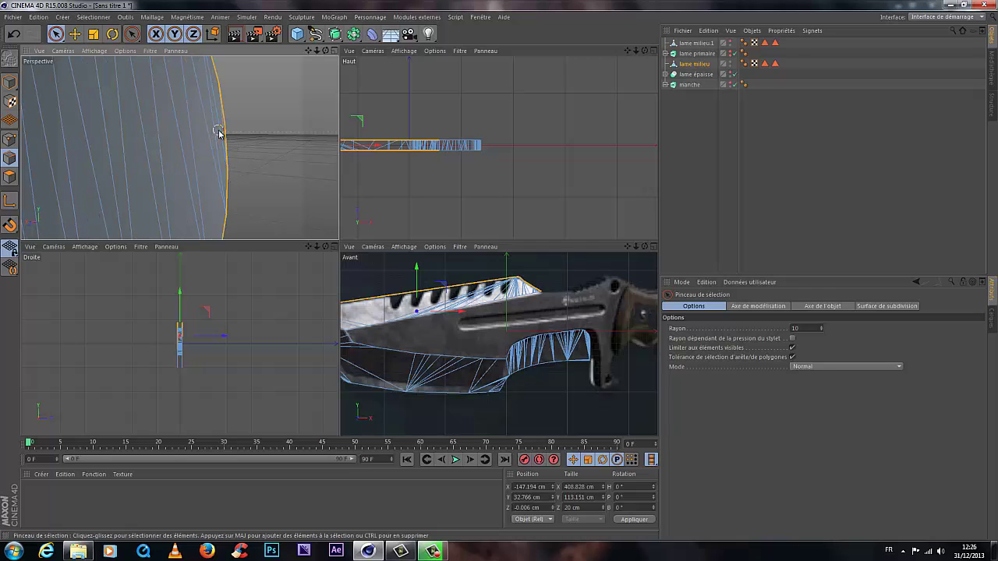
drag(317, 53, 339, 244)
drag(308, 52, 178, 148)
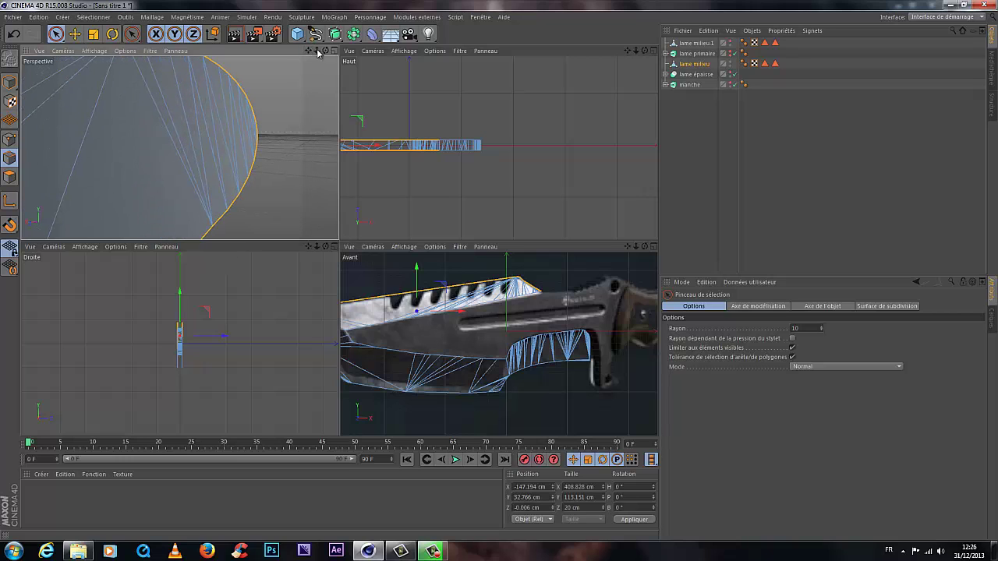
drag(317, 53, 182, 164)
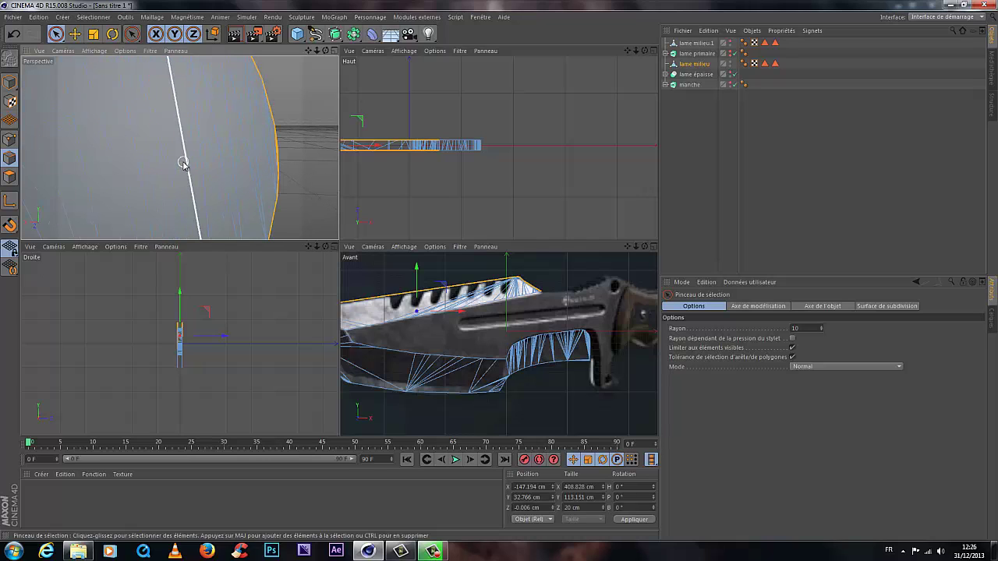
scroll(253, 144, down, 3)
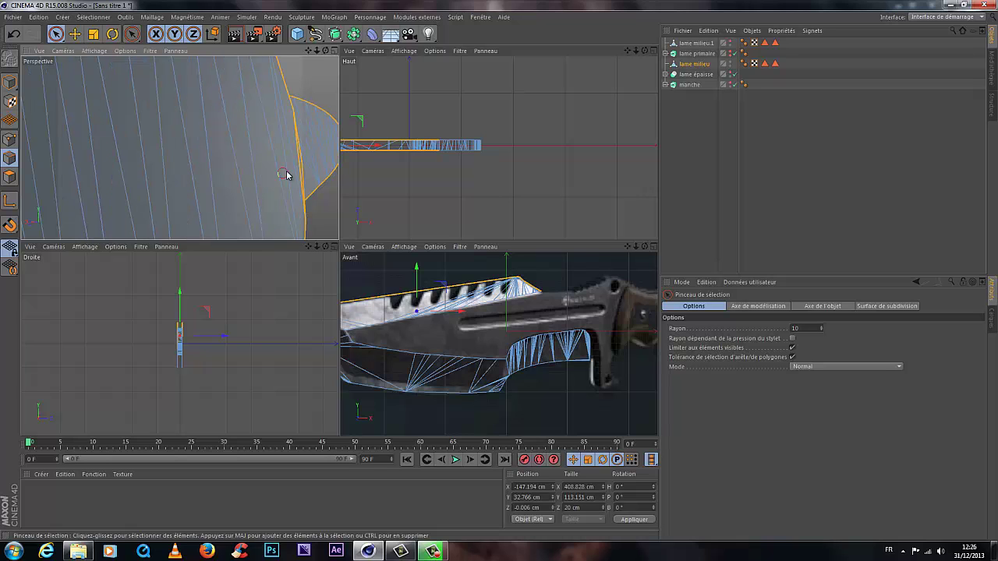
scroll(293, 167, down, 5)
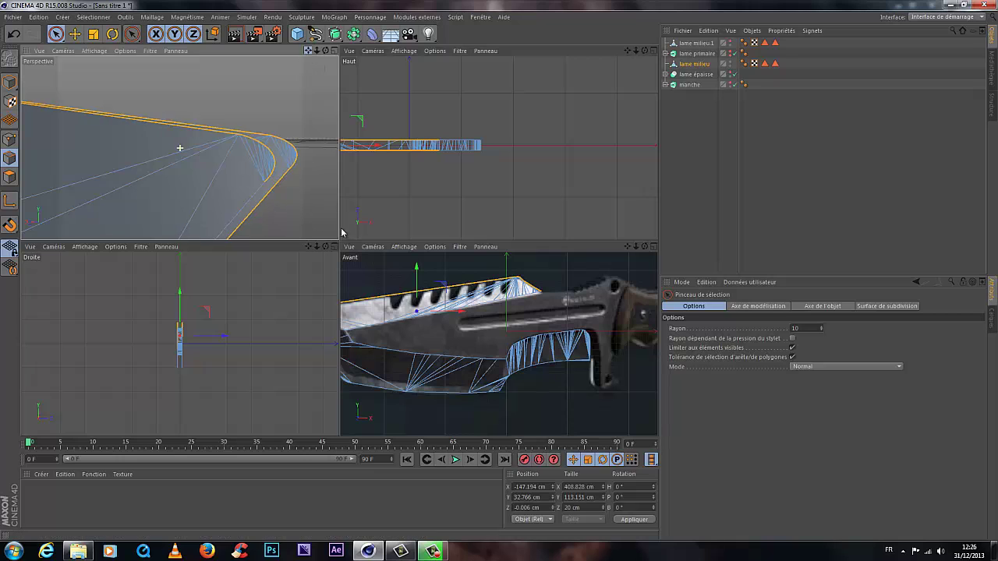
Step: Add the slanted front outline edges running down from the rounded tip on both sides of lame milieu to the selection
scroll(178, 149, up, 3)
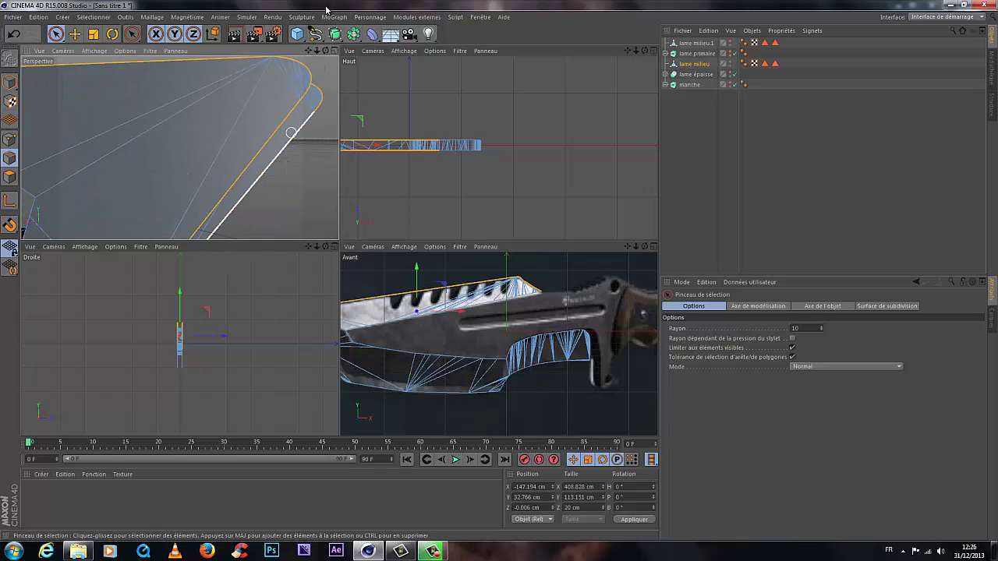
mouse_move(344, 242)
alt+mouse_down()
mouse_move(345, 223)
mouse_move(348, 254)
alt+mouse_up()
mouse_move(286, 182)
mouse_down()
mouse_move(229, 167)
mouse_move(203, 216)
mouse_move(184, 212)
mouse_up()
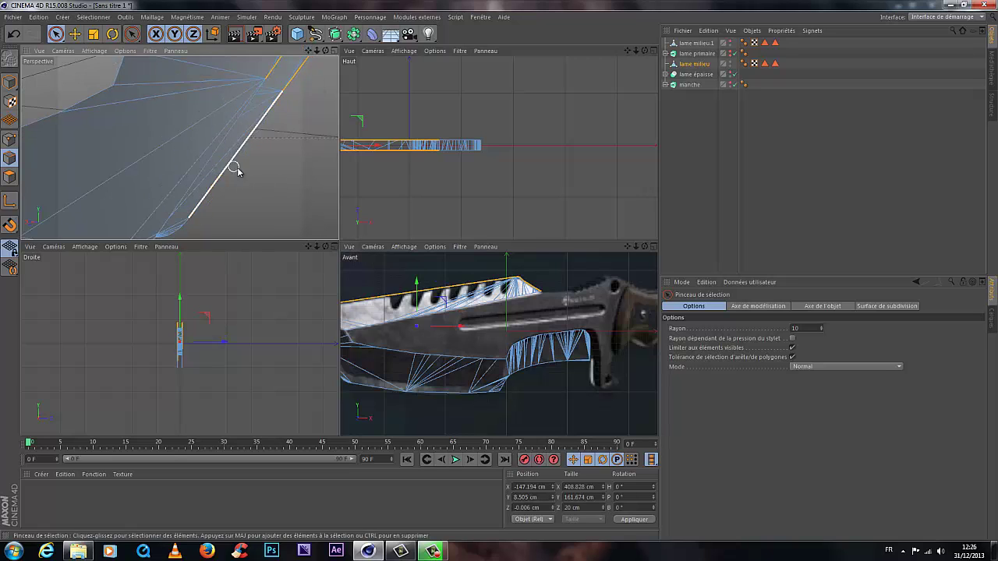
mouse_move(233, 167)
alt+mouse_down()
mouse_move(251, 112)
mouse_move(216, 156)
alt+mouse_up()
click(199, 153)
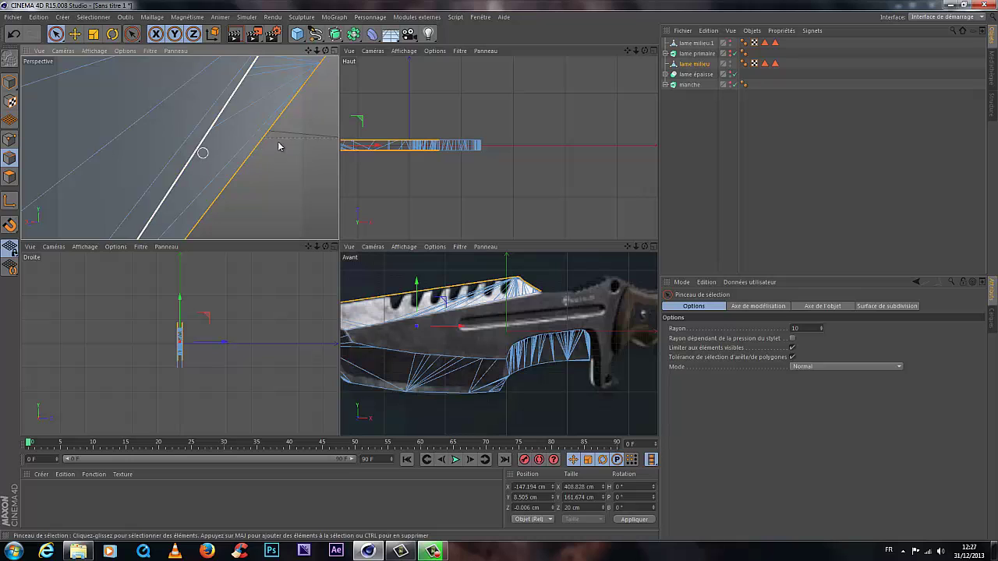
mouse_move(326, 54)
mouse_down()
mouse_move(339, 244)
mouse_move(310, 55)
mouse_move(338, 241)
mouse_move(251, 238)
mouse_up()
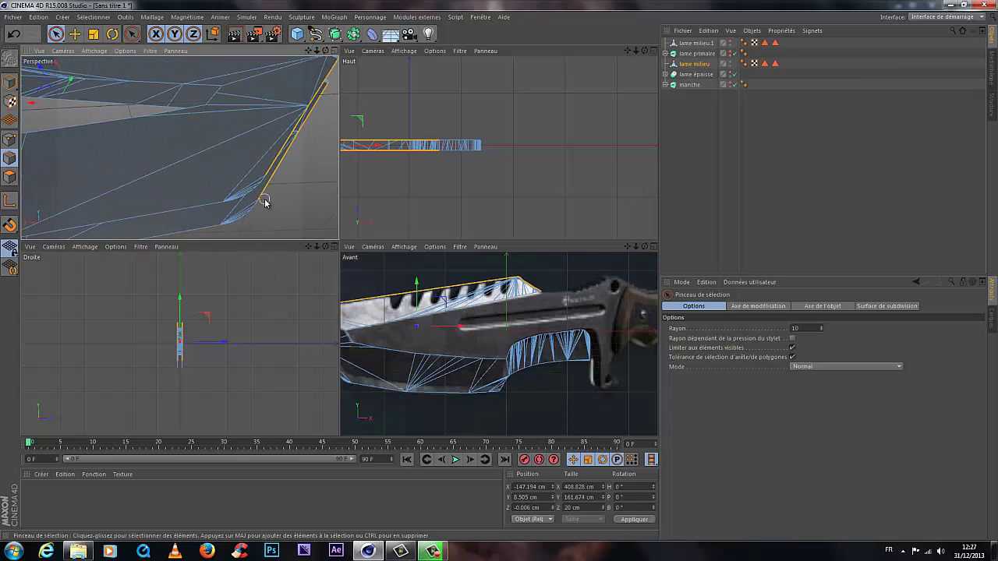
Step: Add the curved lower front corner and adjoining bottom edges on both sides to the selection, and deselect the corner's interior triangulation edges
mouse_move(264, 199)
mouse_down()
mouse_move(241, 216)
mouse_move(267, 174)
mouse_move(234, 201)
mouse_up()
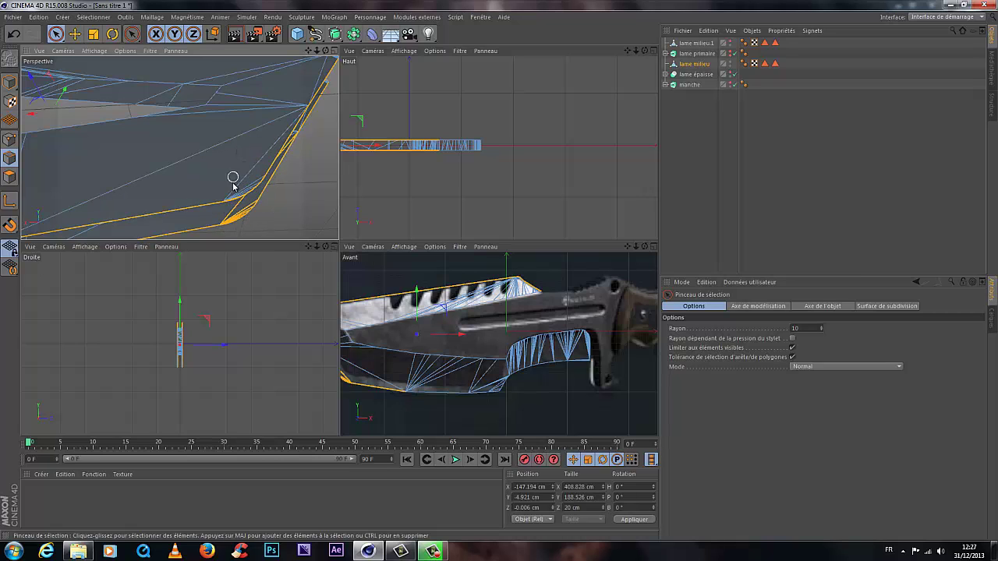
scroll(237, 179, up, 4)
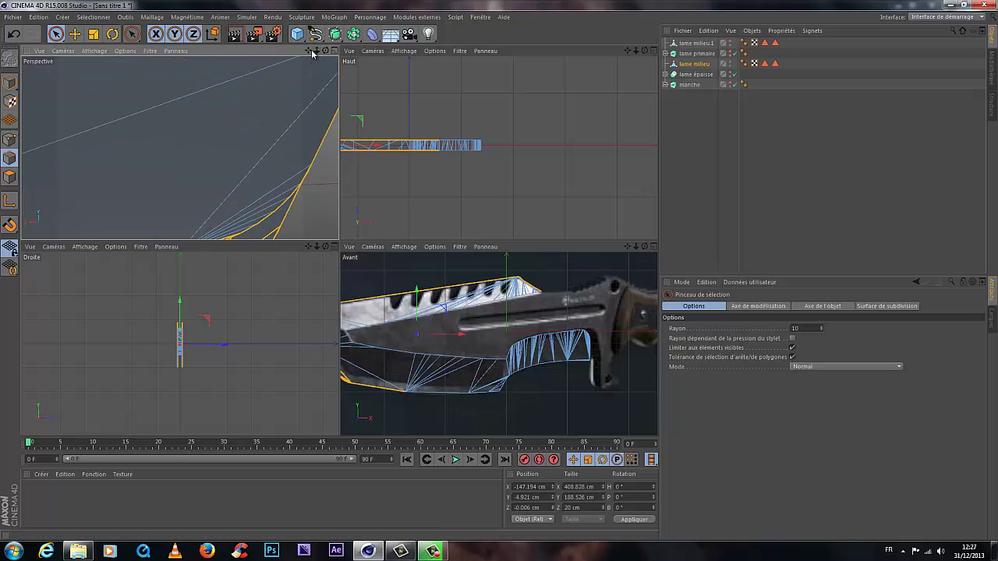
drag(312, 53, 257, 168)
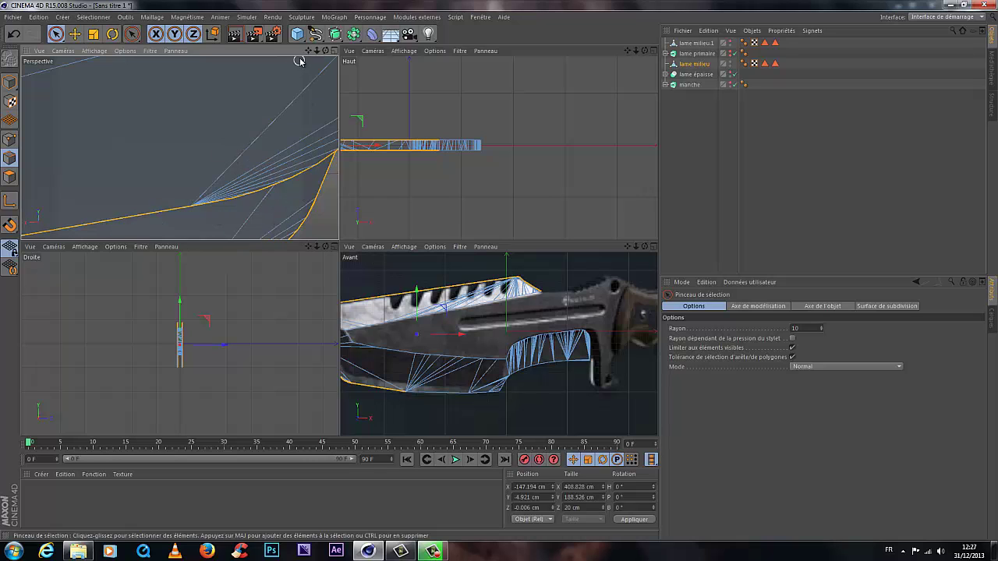
mouse_move(308, 51)
mouse_down()
mouse_move(340, 240)
mouse_move(317, 147)
mouse_up()
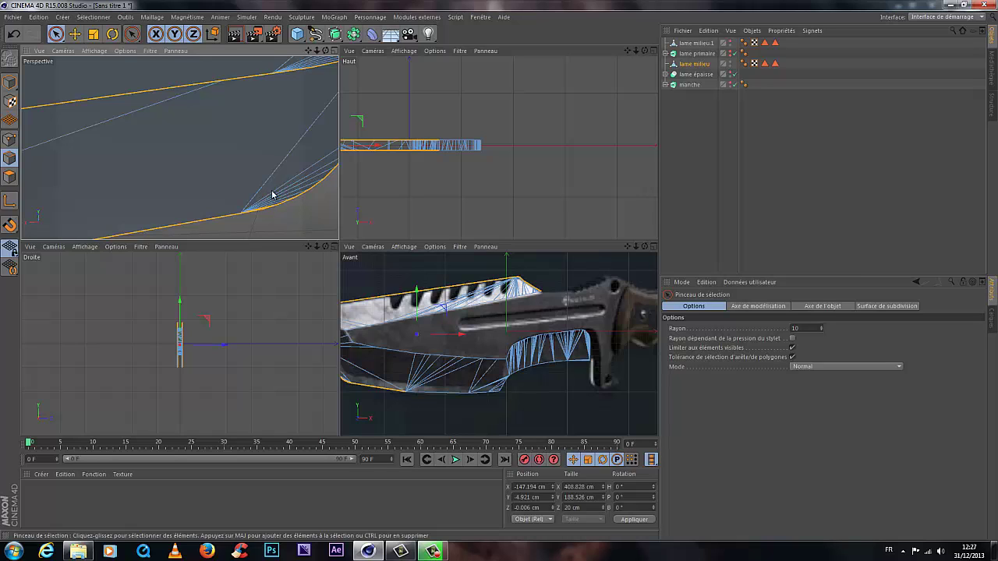
scroll(246, 186, up, 2)
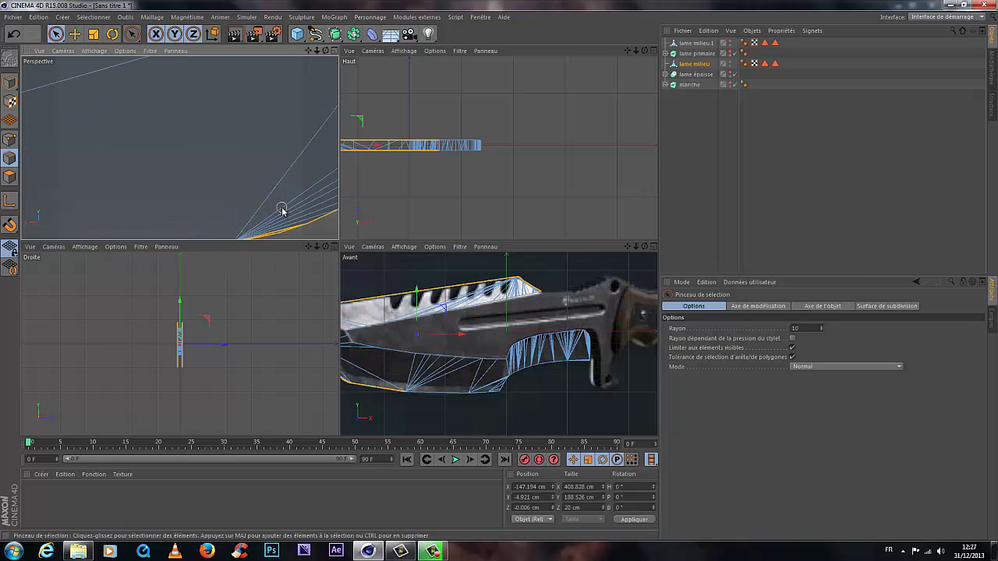
scroll(292, 234, up, 2)
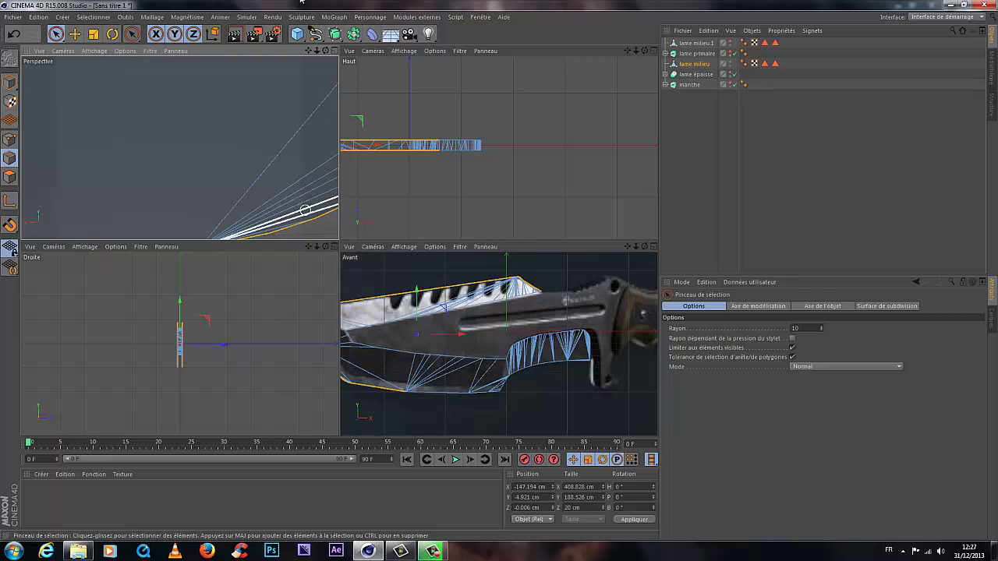
mouse_move(308, 50)
mouse_down()
mouse_move(335, 250)
mouse_move(315, 51)
mouse_up()
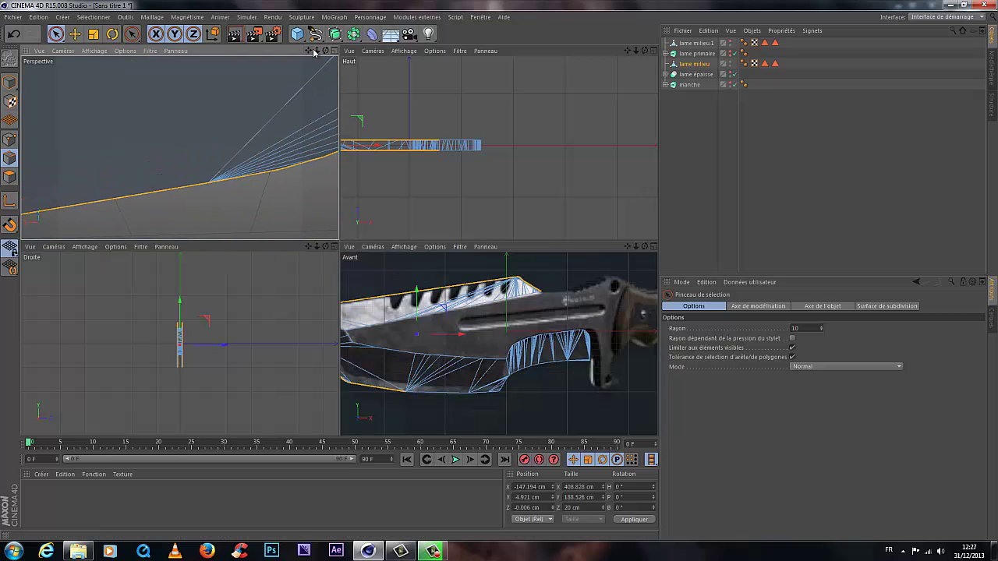
scroll(254, 82, down, 3)
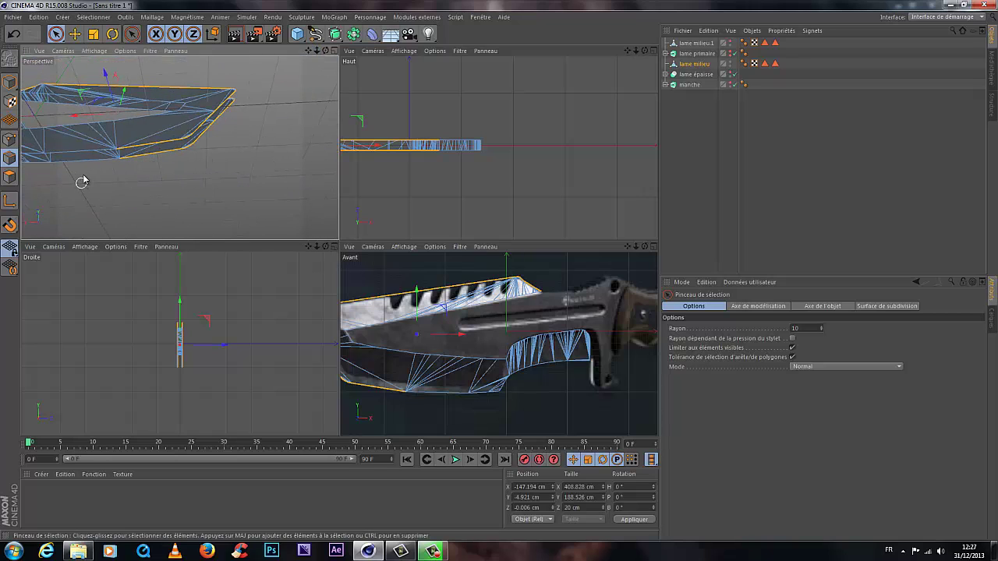
Step: Add the remaining bottom outline edges on both sides of the blade to the selection, up to the rear lower corner
drag(78, 169, 67, 151)
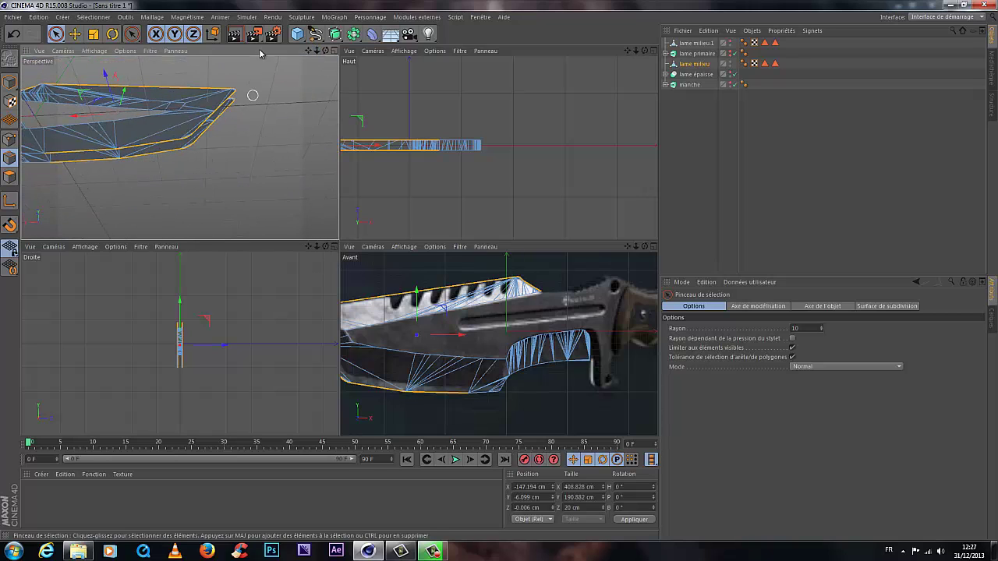
drag(308, 50, 246, 203)
drag(170, 148, 231, 185)
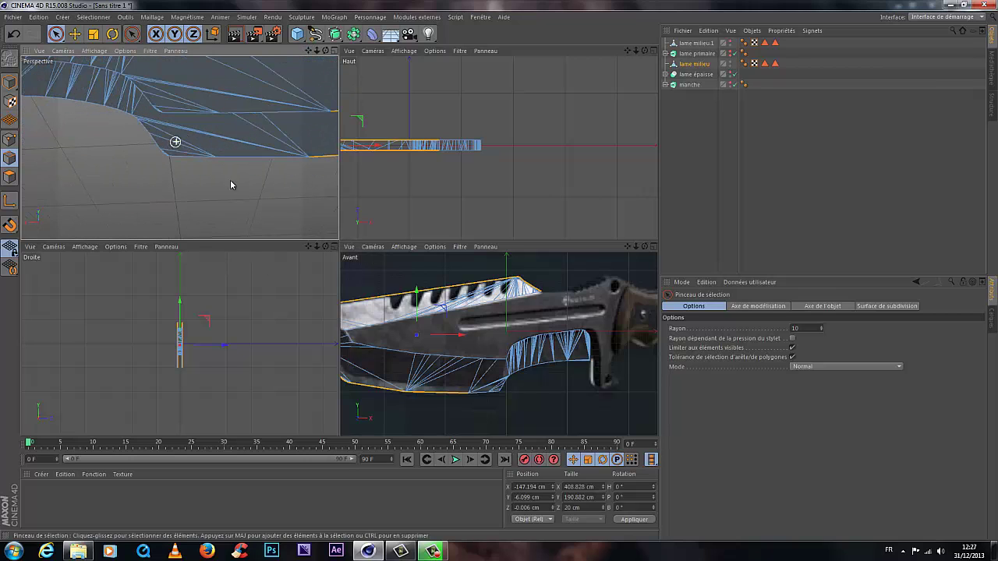
click(246, 112)
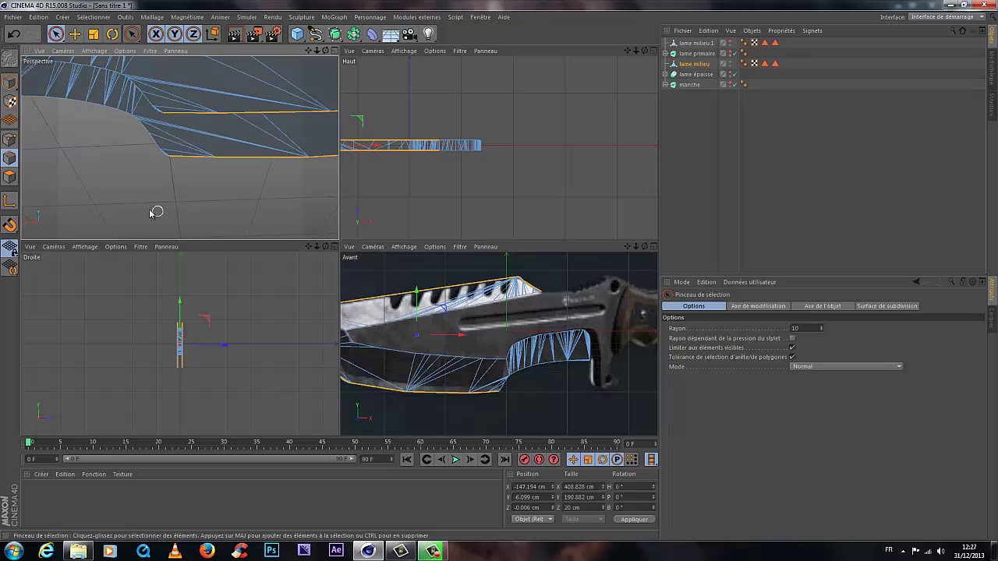
Step: Add the edges of the rounded rear lower corner and the outline edge leading up from it to the selection
alt+drag(156, 212, 259, 138)
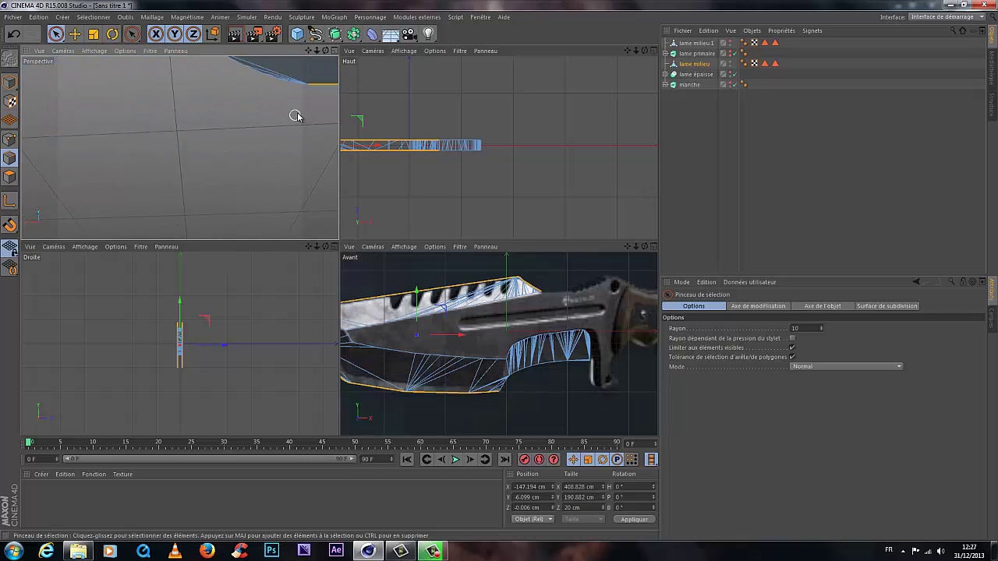
click(276, 79)
alt+drag(269, 104, 315, 135)
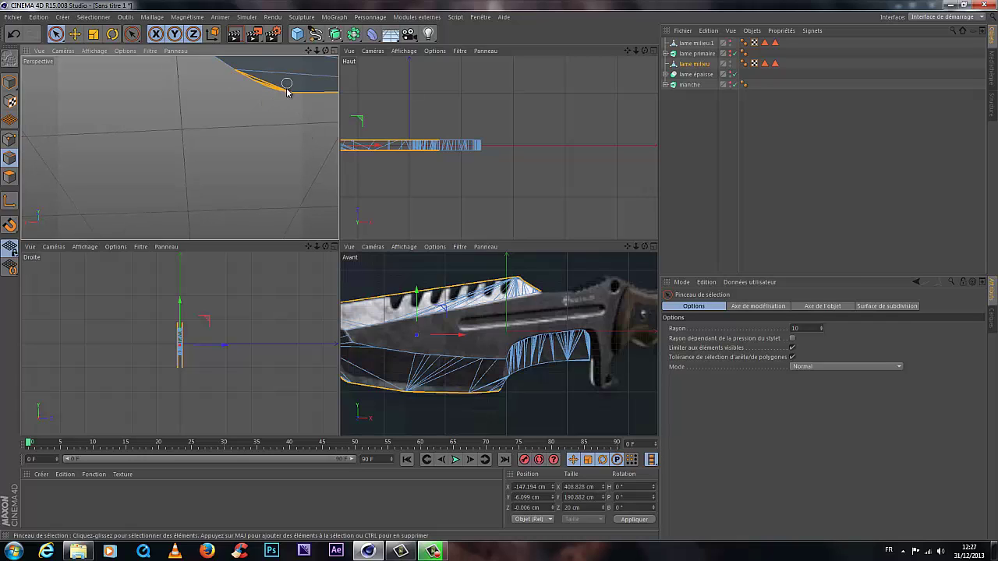
shift+click(227, 71)
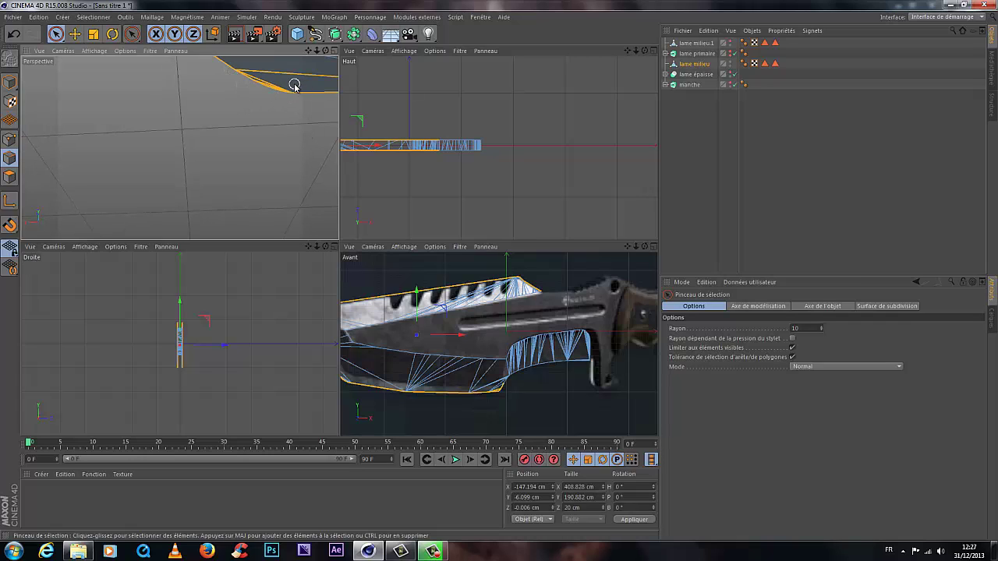
Step: Deselect the interior triangulation edges at the rounded rear lower corner on one side, keeping only its outline edges selected
scroll(294, 86, up, 3)
click(235, 114)
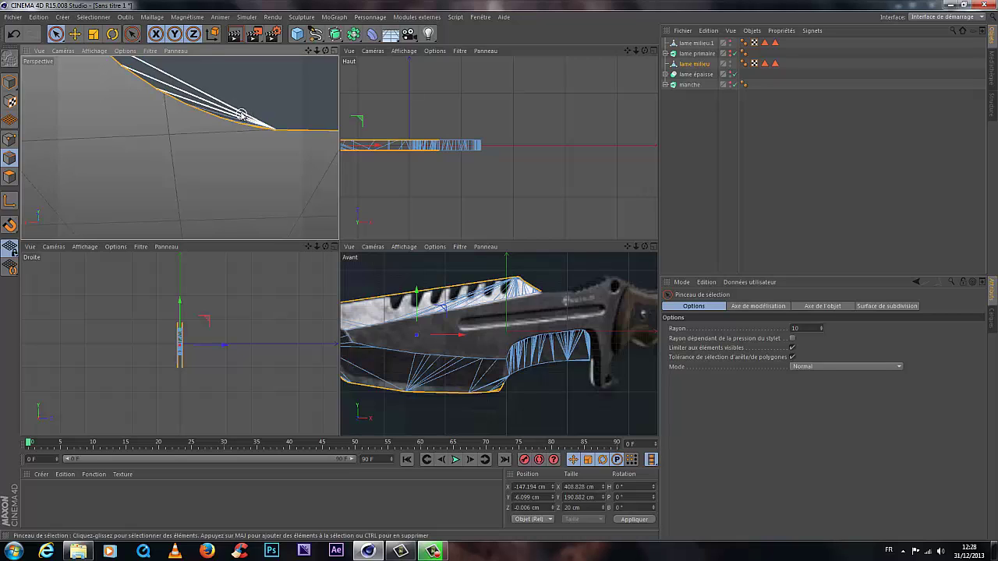
scroll(242, 114, up, 2)
scroll(304, 124, up, 2)
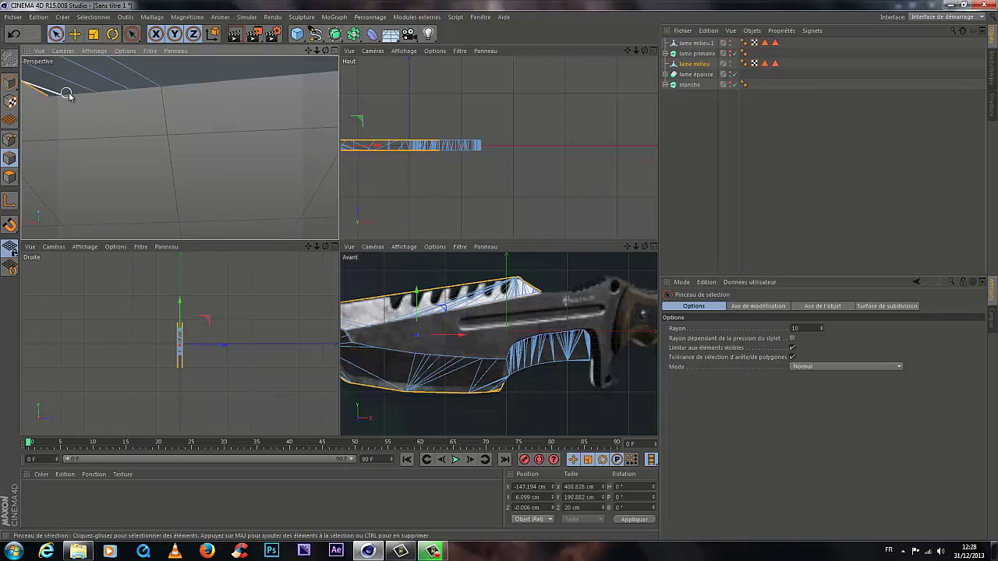
scroll(78, 94, down, 2)
scroll(131, 130, down, 1)
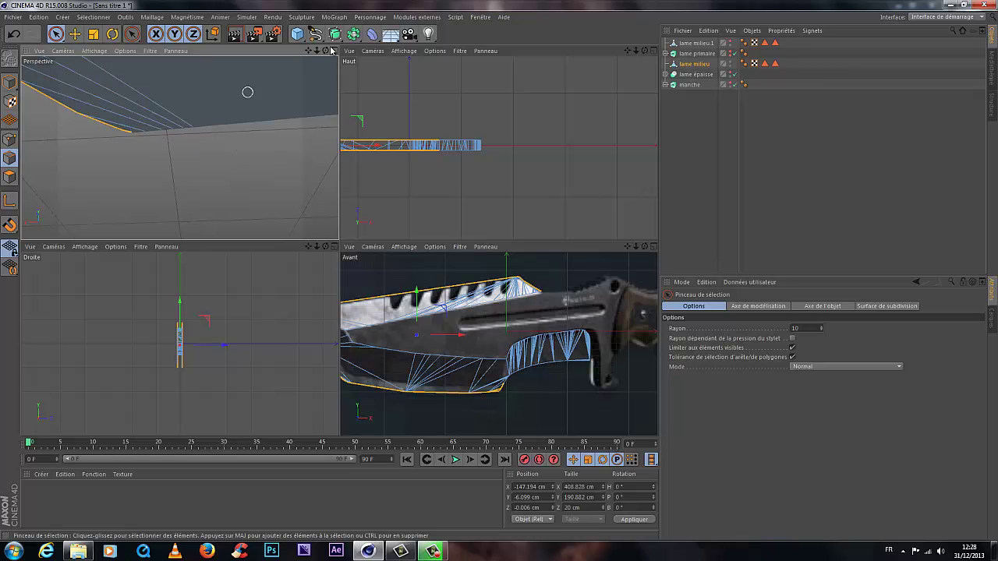
scroll(179, 147, up, 3)
drag(337, 244, 343, 244)
mouse_move(317, 52)
mouse_down()
mouse_move(341, 244)
mouse_move(315, 53)
mouse_up()
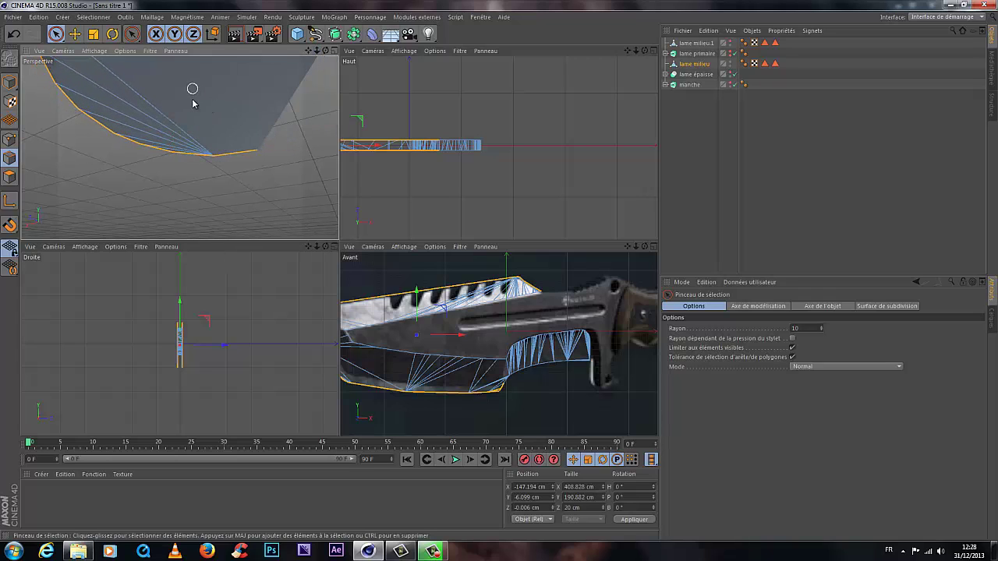
scroll(192, 100, down, 3)
scroll(179, 149, up, 5)
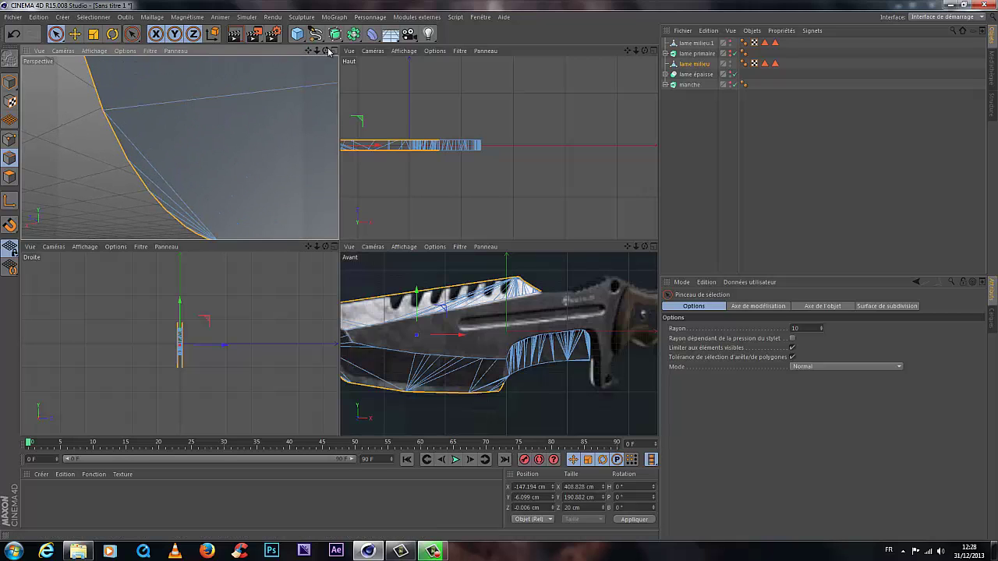
Step: Add the opposite side's rear lower corner outline to the selection and deselect the interior triangulation edges there
drag(326, 50, 339, 242)
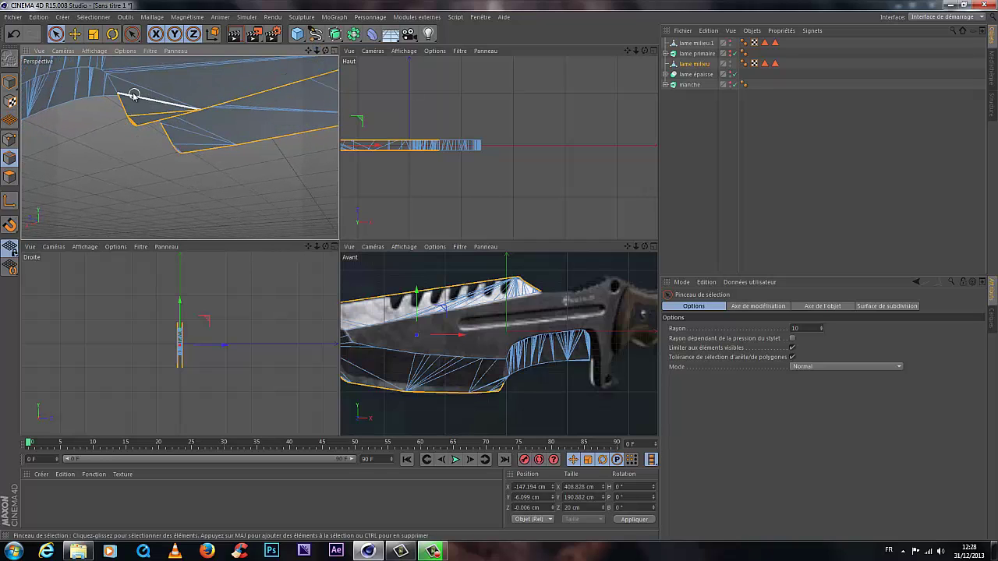
scroll(138, 116, up, 8)
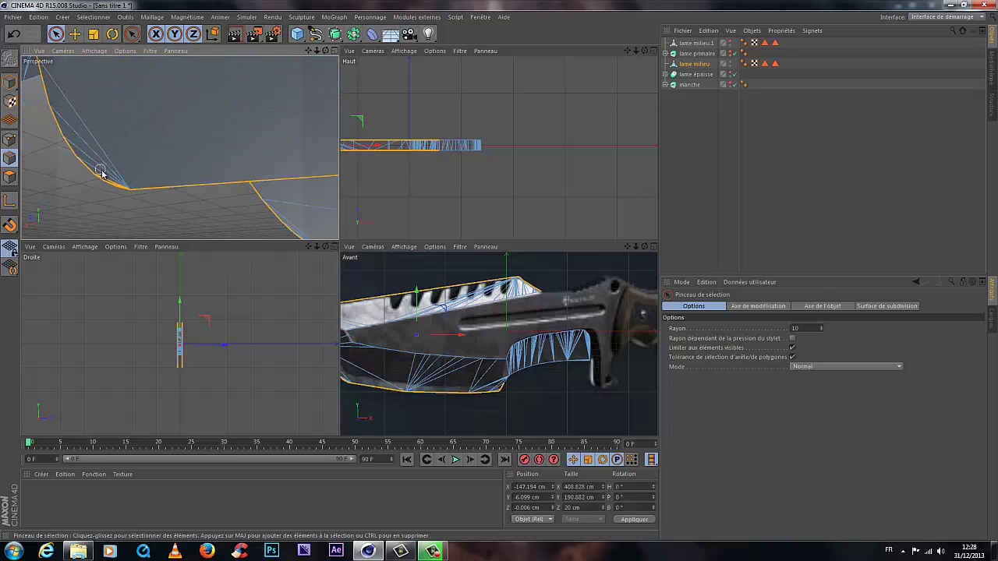
scroll(96, 196, up, 5)
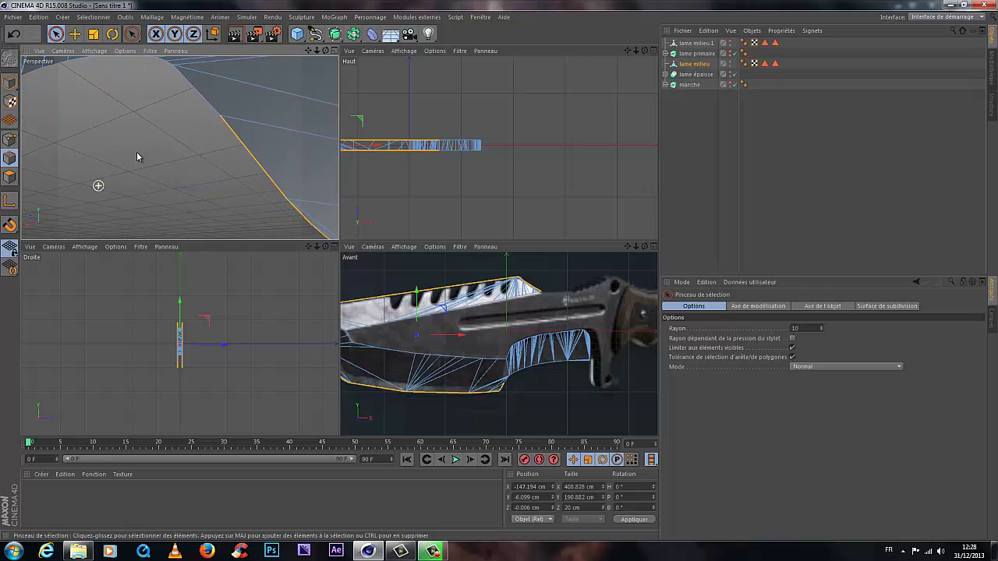
mouse_move(138, 155)
alt+mouse_down()
mouse_move(296, 96)
mouse_move(332, 187)
mouse_move(339, 245)
mouse_move(192, 154)
alt+mouse_up()
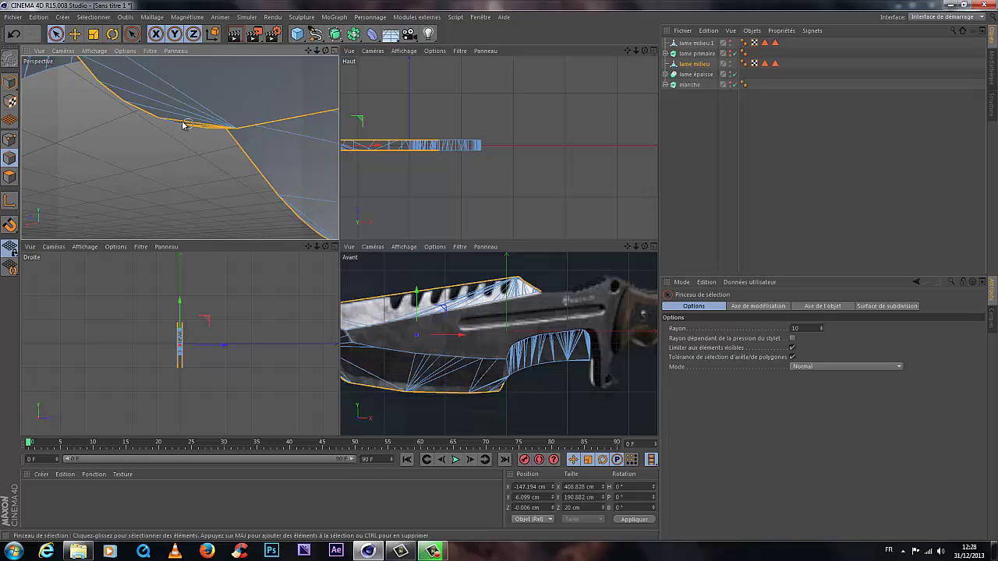
alt+drag(177, 121, 338, 245)
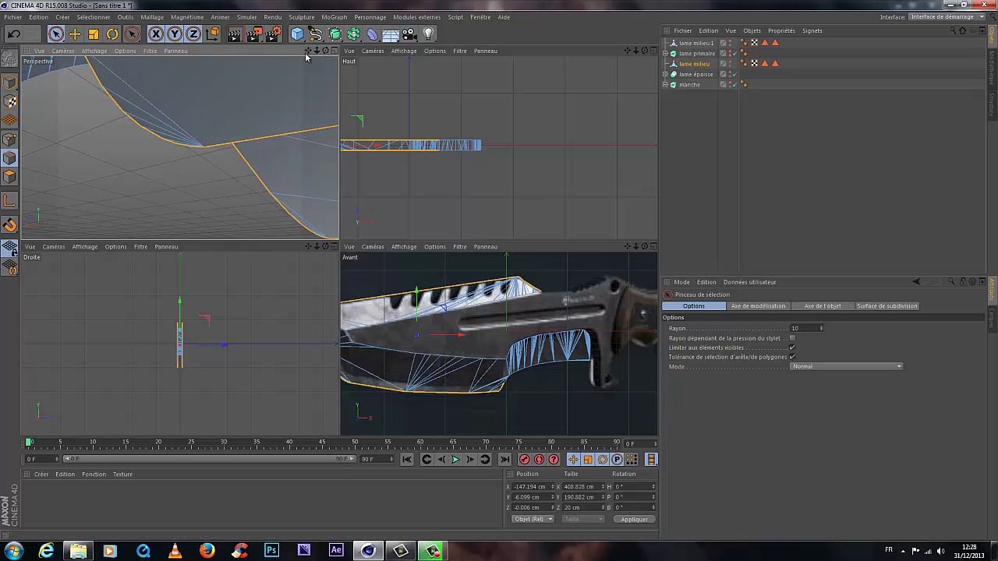
drag(307, 53, 325, 54)
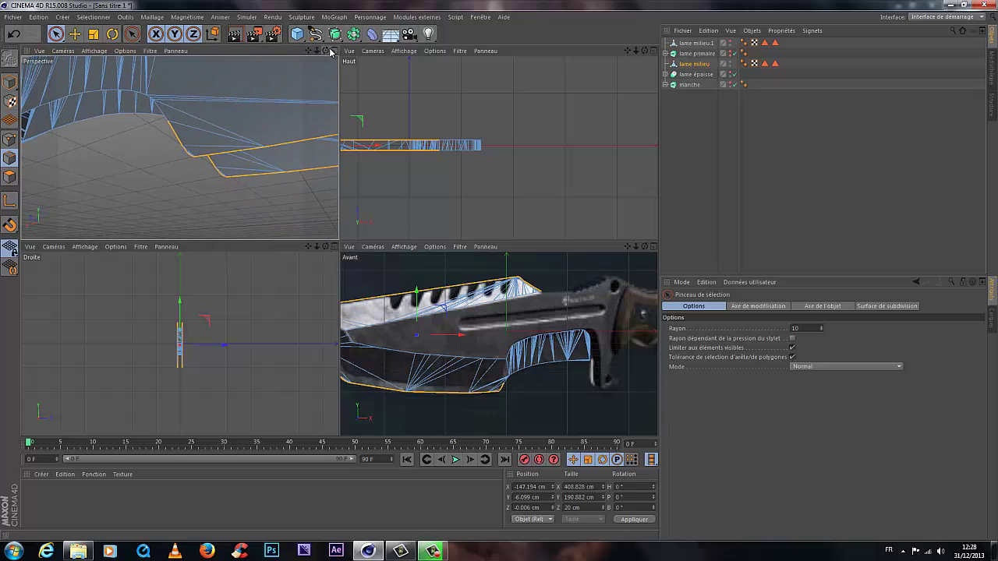
Step: Add the outline edges above the rounded rear lower corner on both sides to the selection and deselect the interior triangulation edges there
click(332, 49)
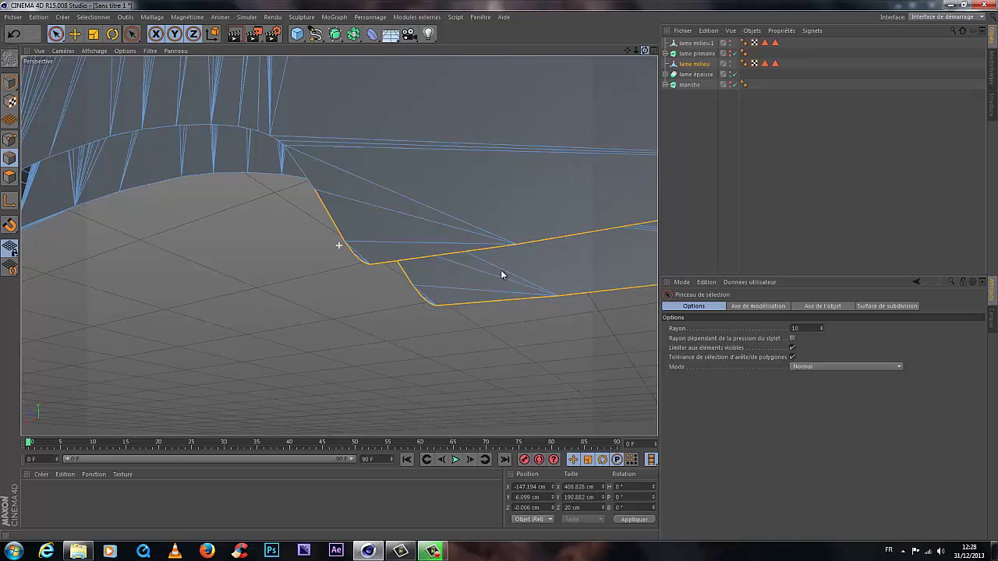
scroll(500, 271, up, 6)
scroll(503, 271, up, 3)
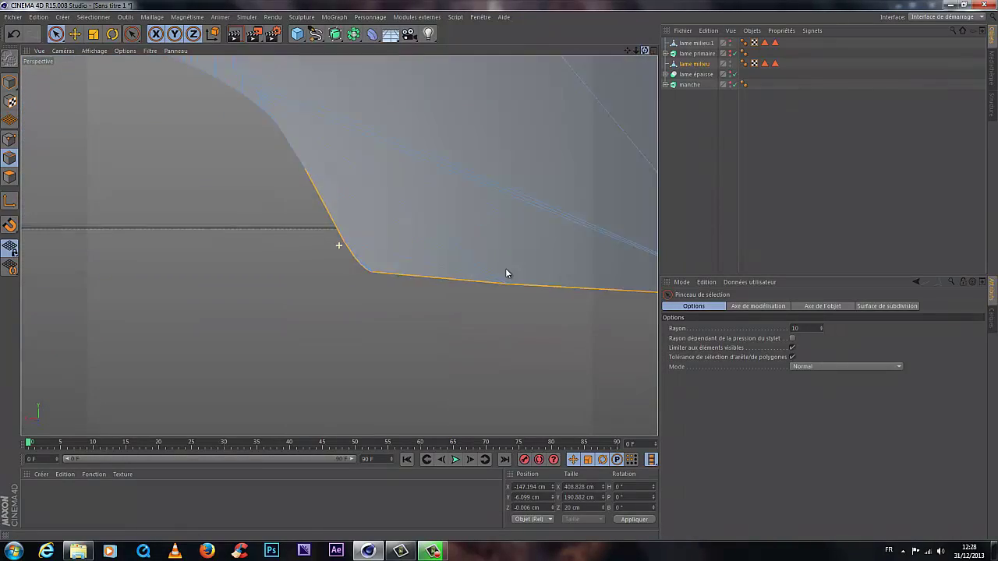
alt+drag(507, 273, 454, 93)
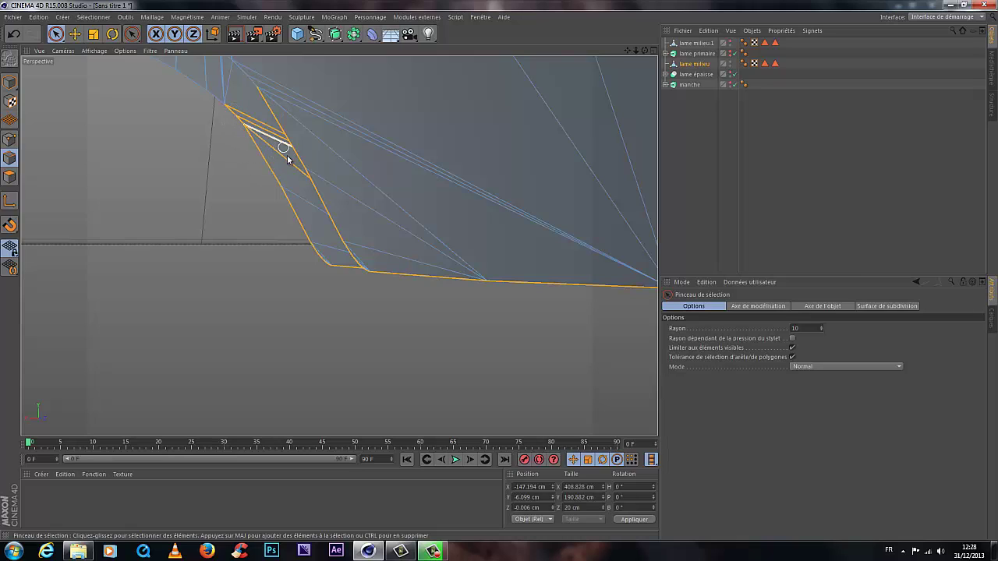
click(275, 97)
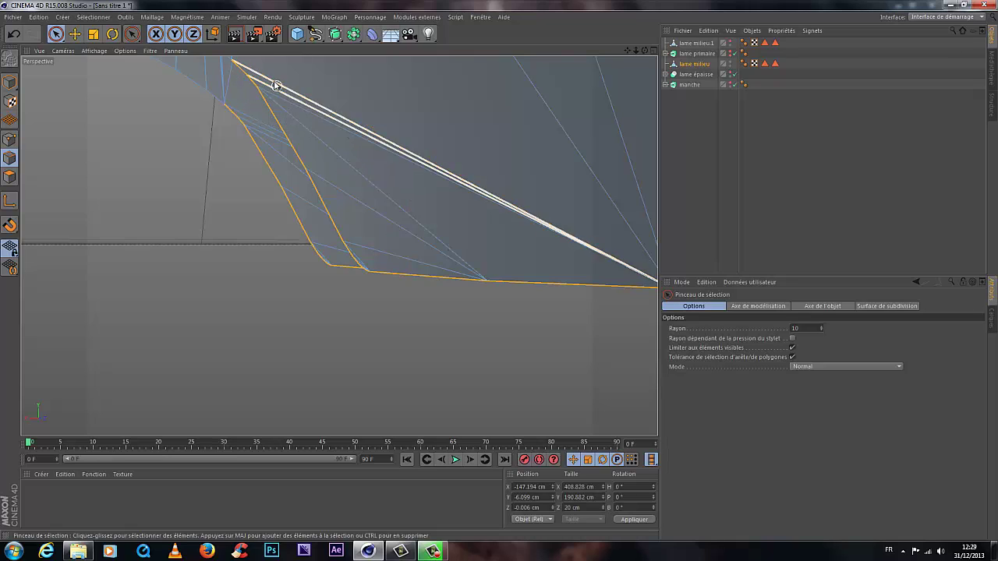
ctrl+click(303, 92)
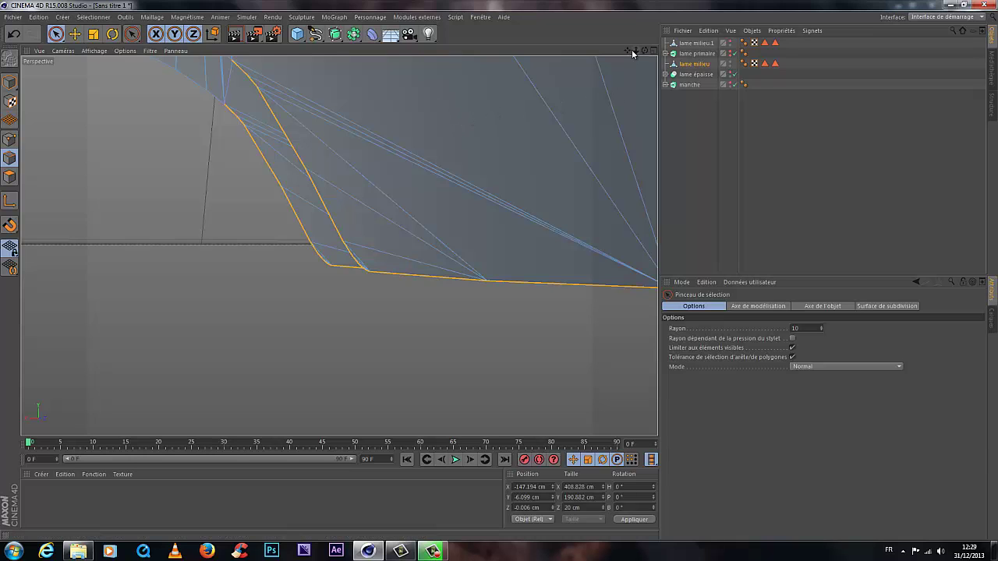
Step: Extend the edge selection along the concave bottom curve behind the rear lower corner, on both sides of the blade
drag(633, 52, 314, 211)
alt+drag(254, 262, 271, 274)
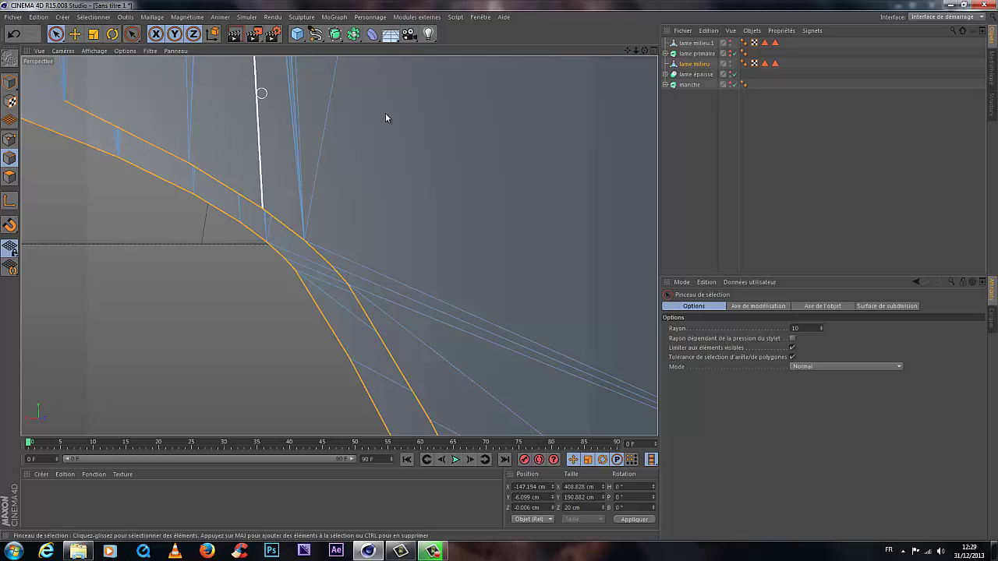
drag(635, 50, 501, 273)
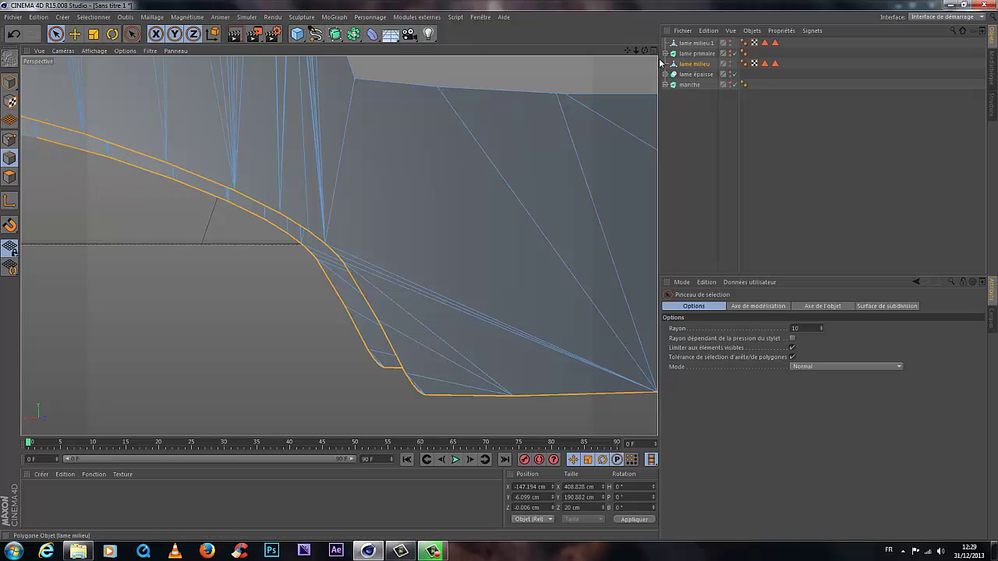
mouse_move(499, 275)
alt+mouse_down()
mouse_move(508, 276)
mouse_move(246, 203)
mouse_move(243, 109)
alt+mouse_up()
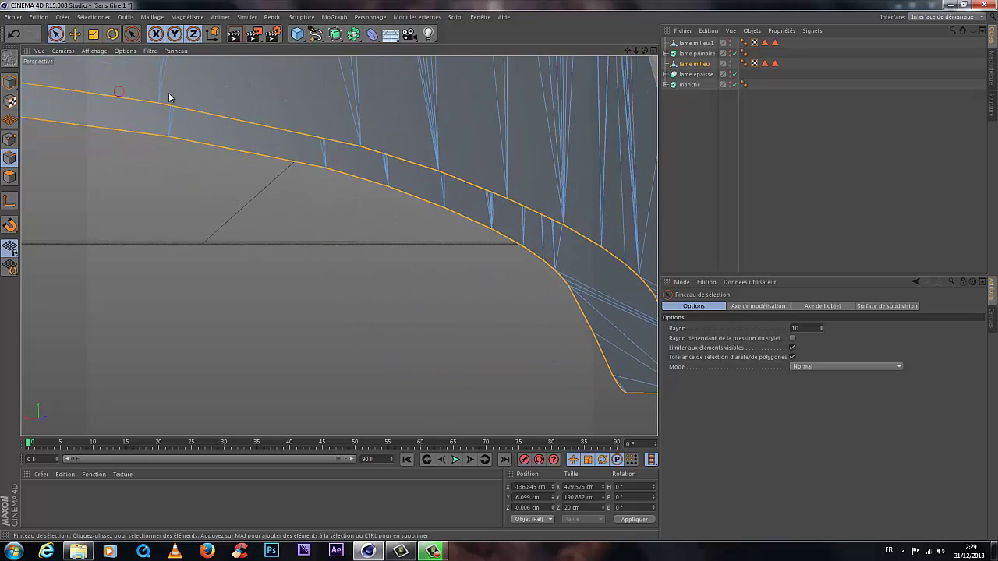
alt+drag(483, 288, 510, 268)
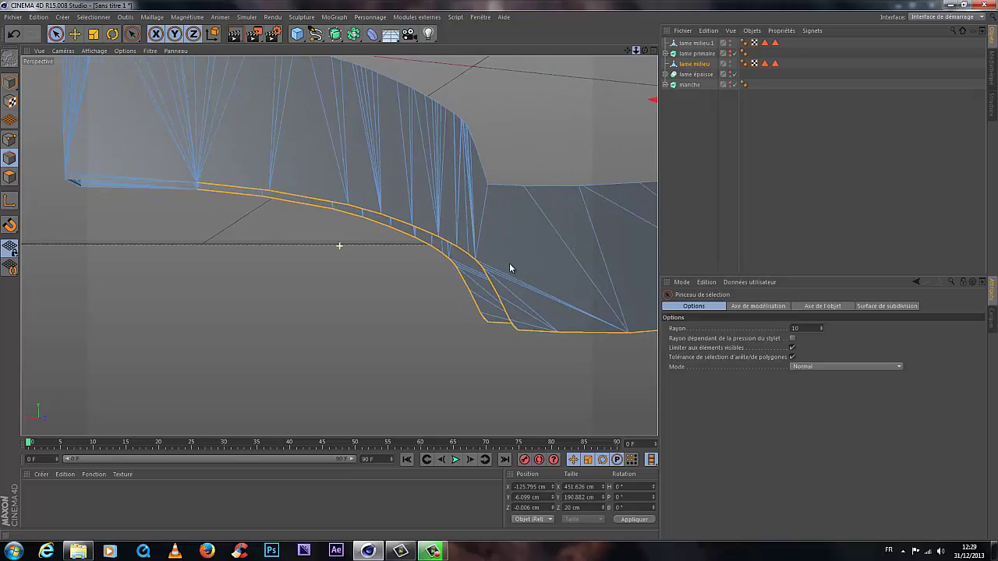
Step: Add the last bottom edges up to the blade's rear end on both sides and deselect the interior triangulation edges among them
alt+right_drag(510, 268, 504, 272)
alt+right_drag(58, 191, 67, 182)
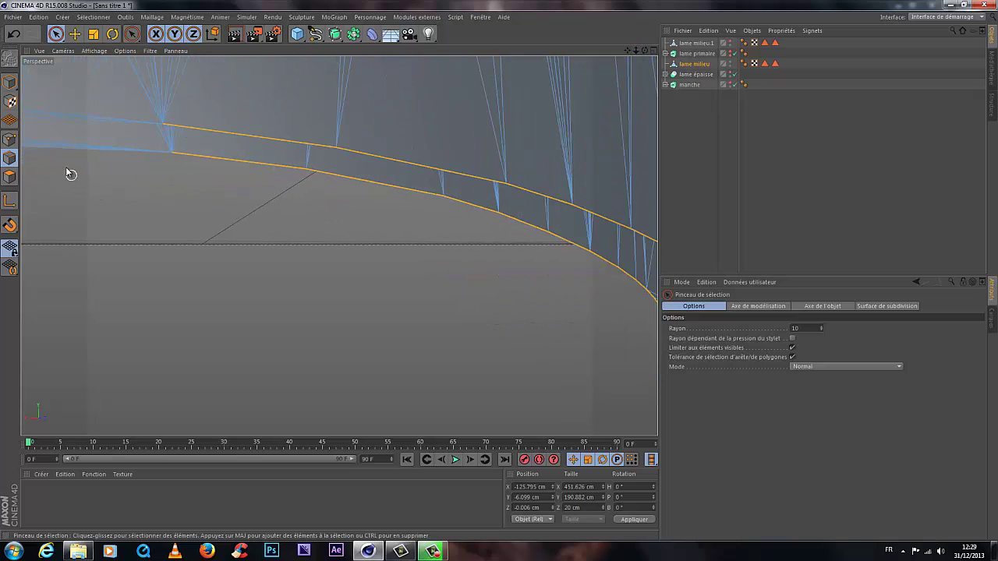
shift+drag(74, 153, 75, 117)
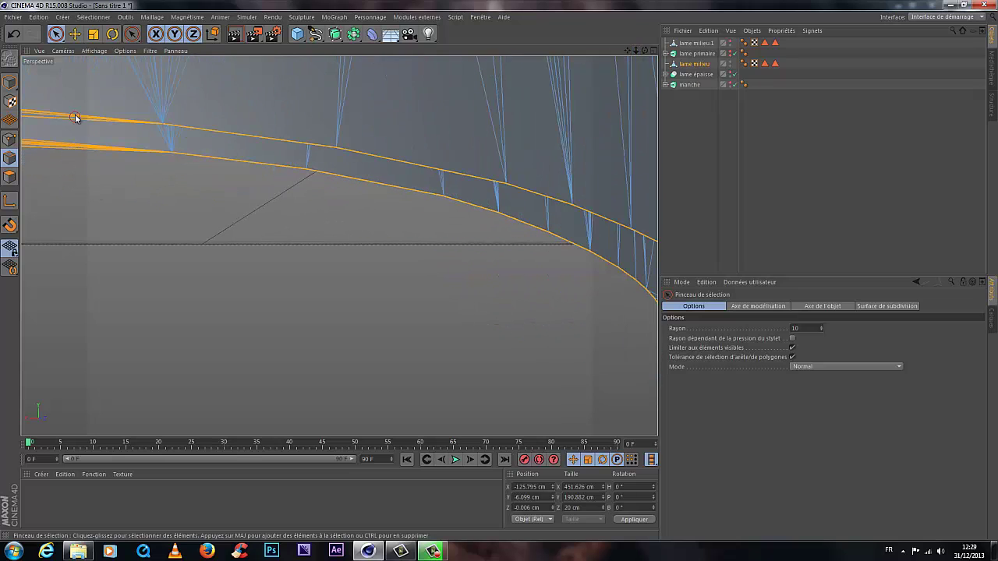
alt+drag(505, 273, 471, 257)
ctrl+drag(221, 146, 227, 152)
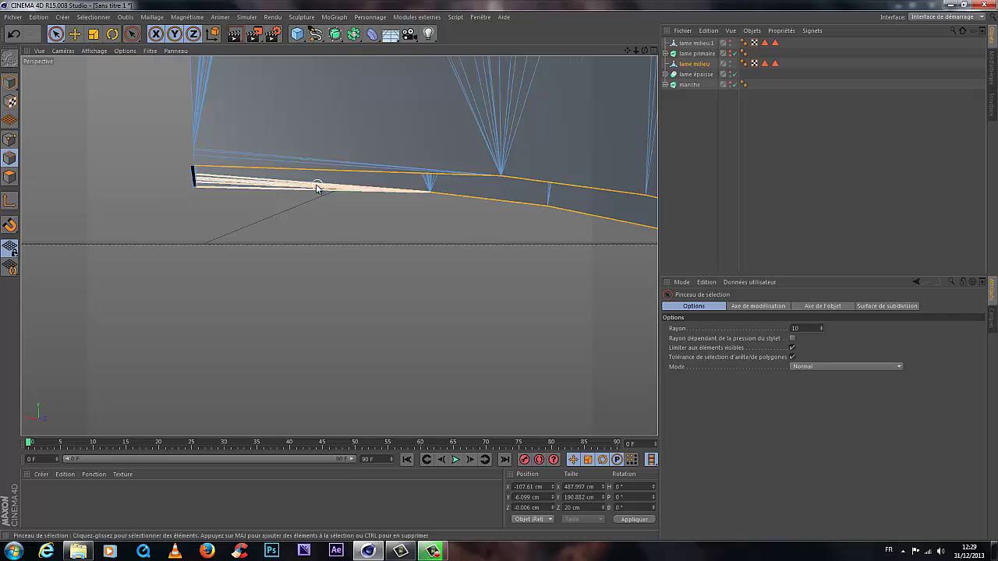
scroll(317, 186, up, 2)
ctrl+drag(322, 172, 268, 179)
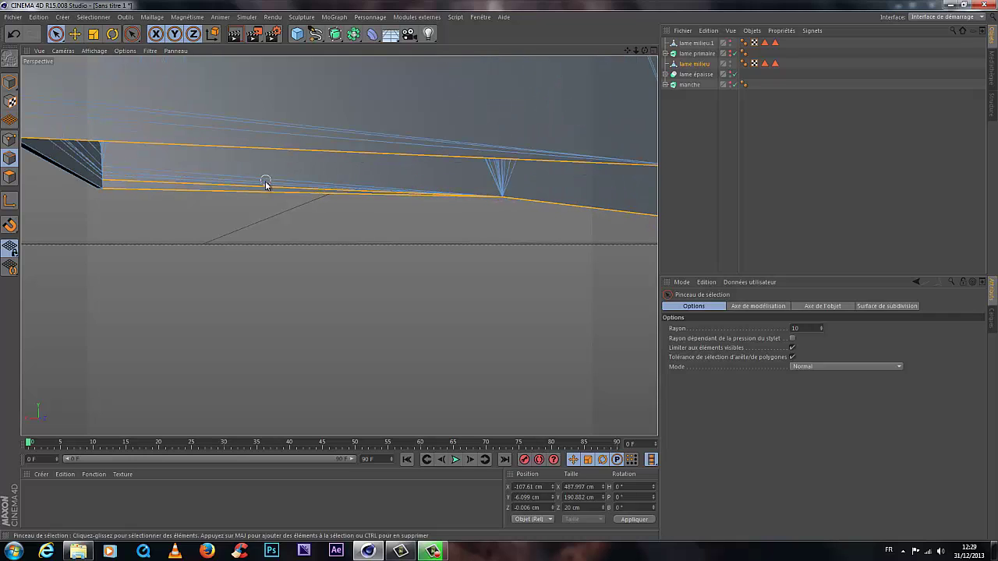
scroll(406, 247, down, 3)
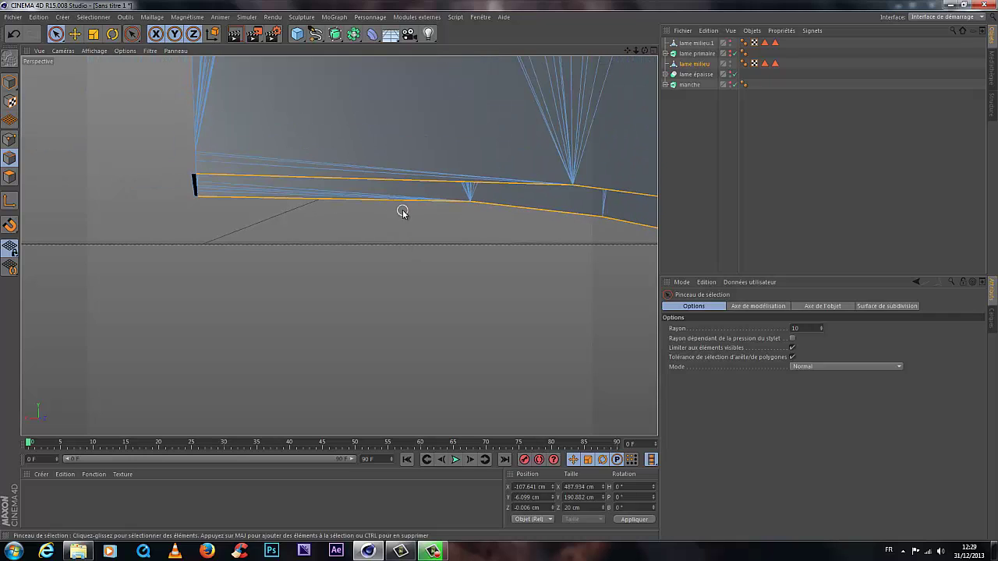
Step: Scale the selected outline edges down along Z to about 0.012 cm so both sides of the blade meet in a sharp edge
scroll(499, 270, up, 8)
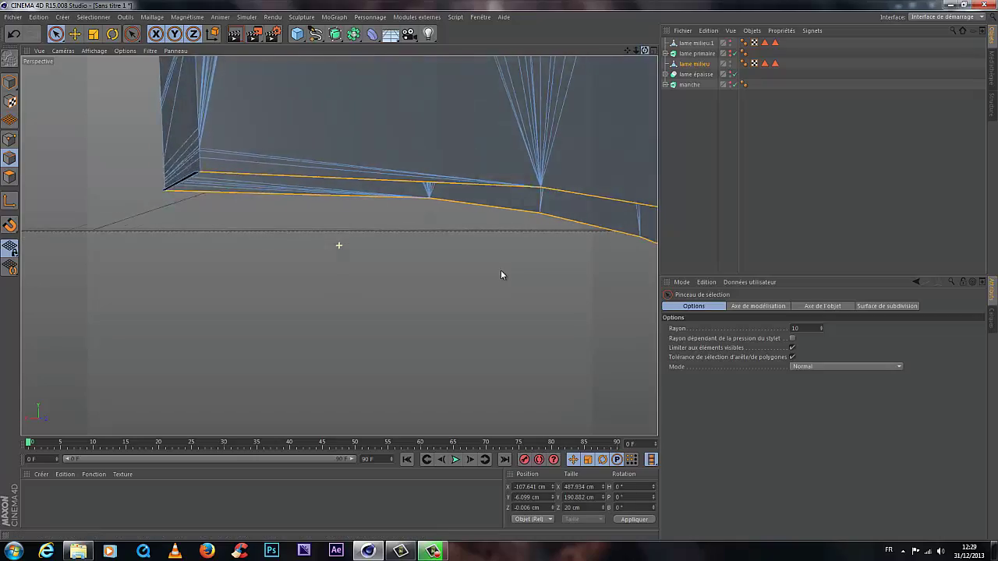
alt+drag(500, 271, 500, 270)
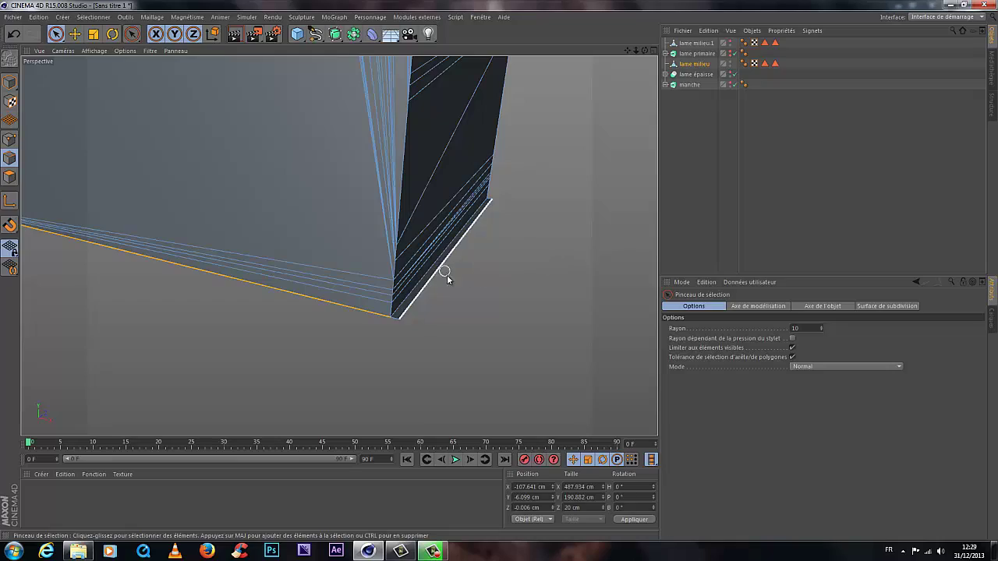
alt+drag(500, 273, 499, 271)
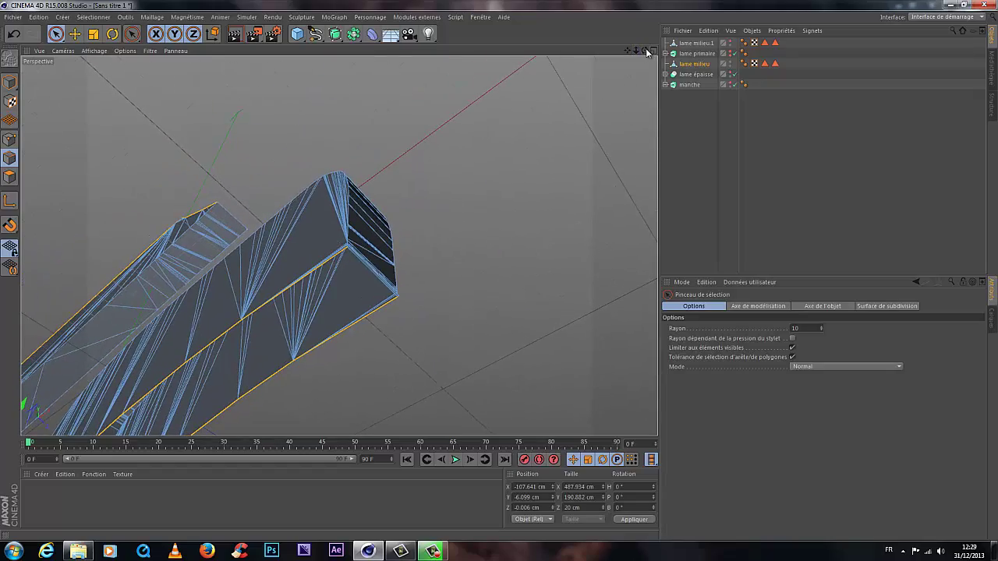
drag(646, 51, 500, 274)
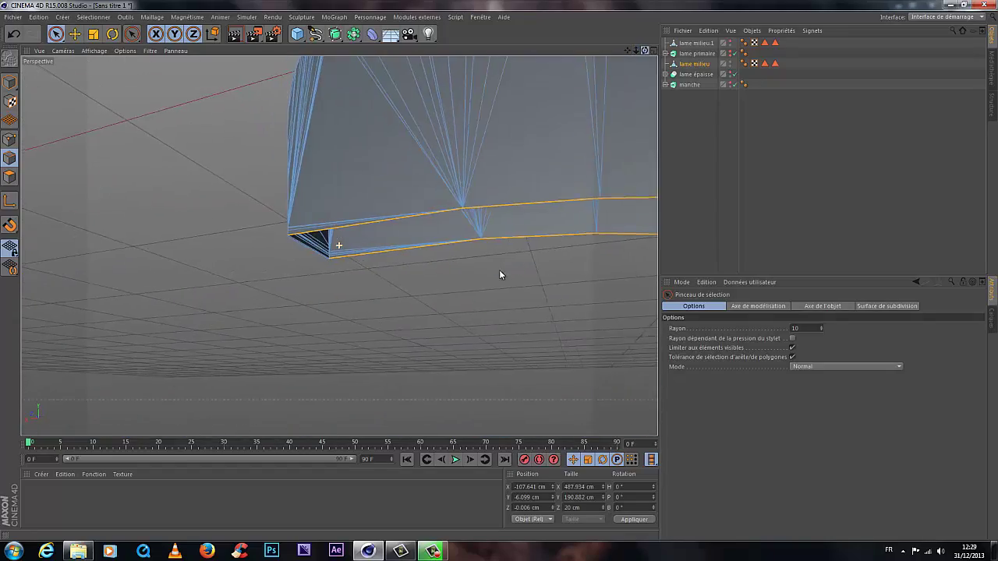
drag(636, 50, 491, 270)
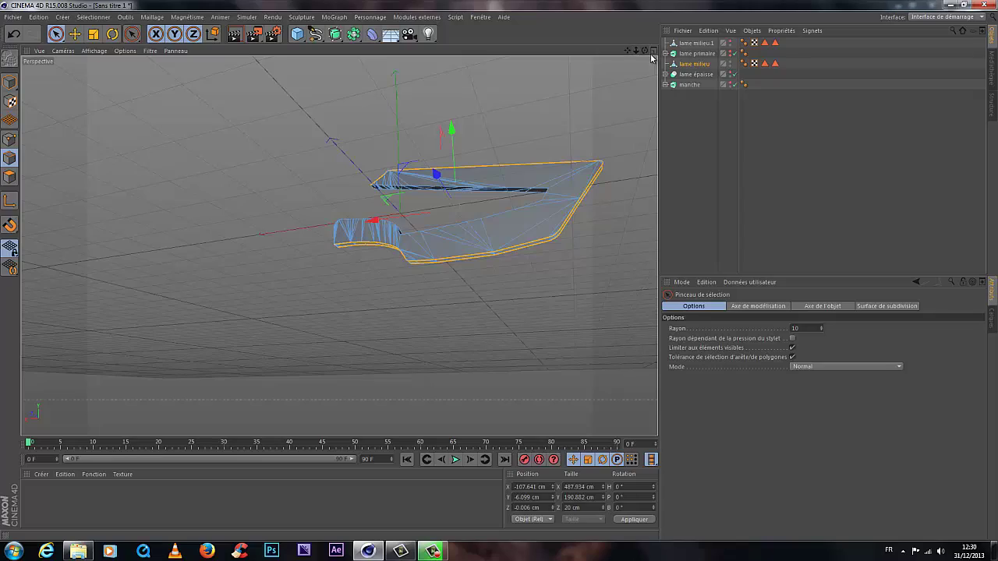
drag(646, 52, 511, 269)
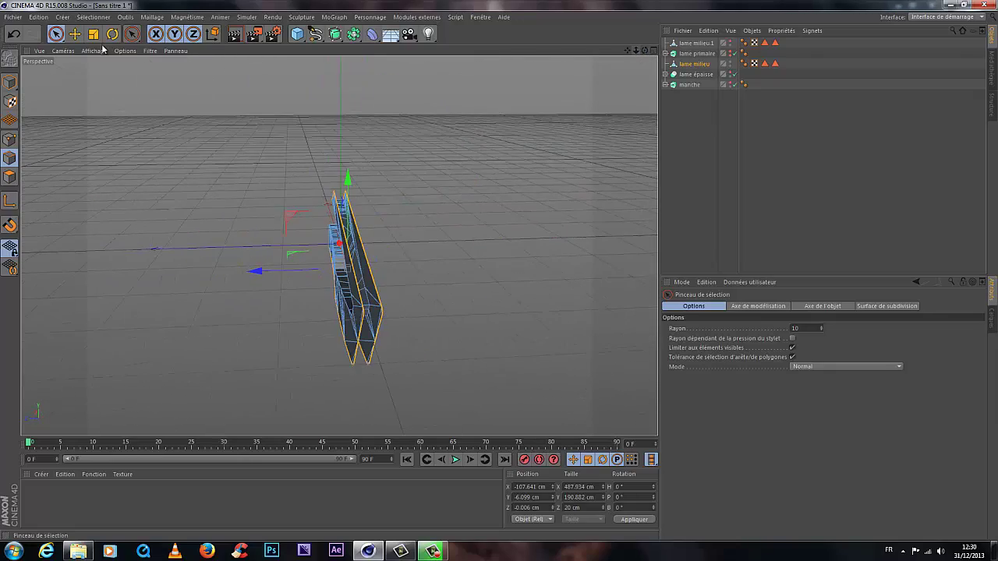
click(94, 36)
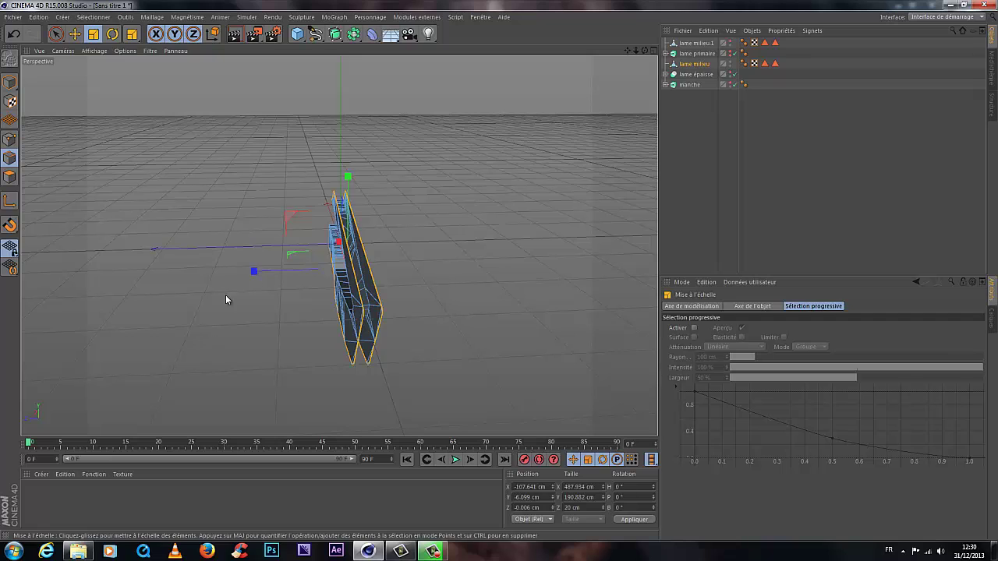
drag(255, 273, 356, 286)
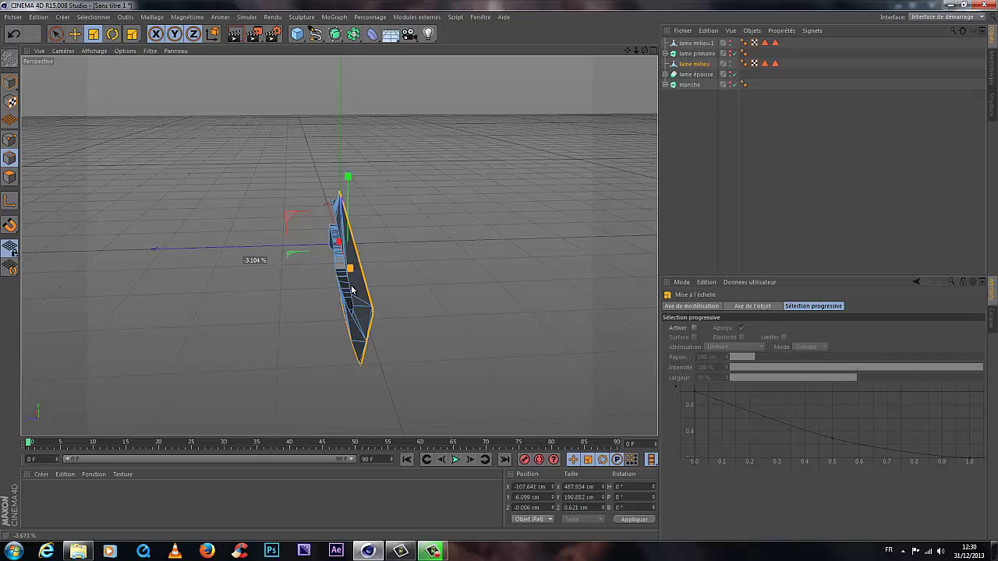
drag(351, 290, 352, 290)
scroll(390, 328, up, 5)
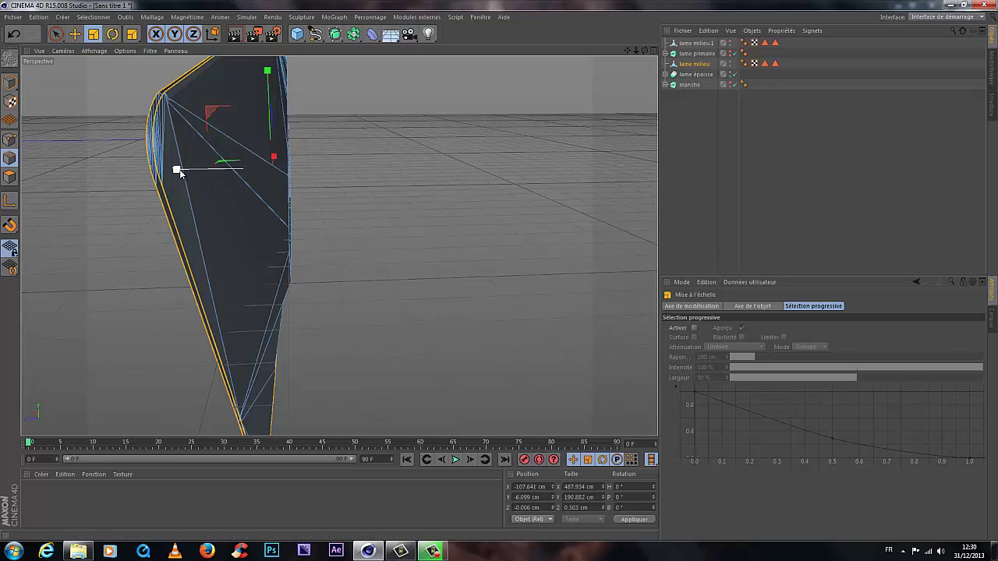
drag(188, 175, 275, 204)
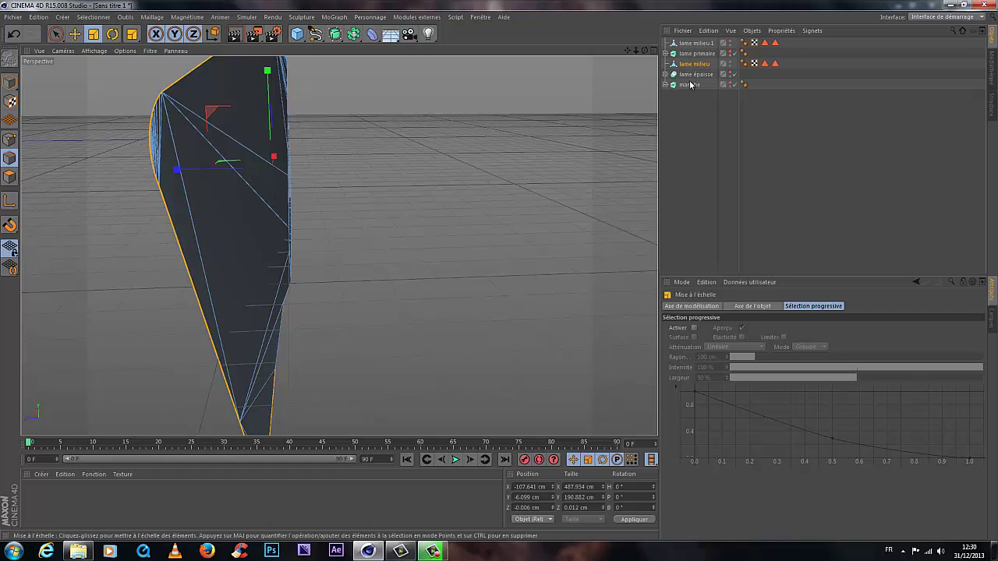
Step: Deselect the outline edges and make the lame épaisse and manche objects visible again in the viewport
mouse_move(645, 51)
mouse_down()
mouse_move(497, 280)
mouse_move(634, 55)
mouse_up()
drag(506, 269, 499, 271)
drag(628, 51, 501, 274)
click(638, 72)
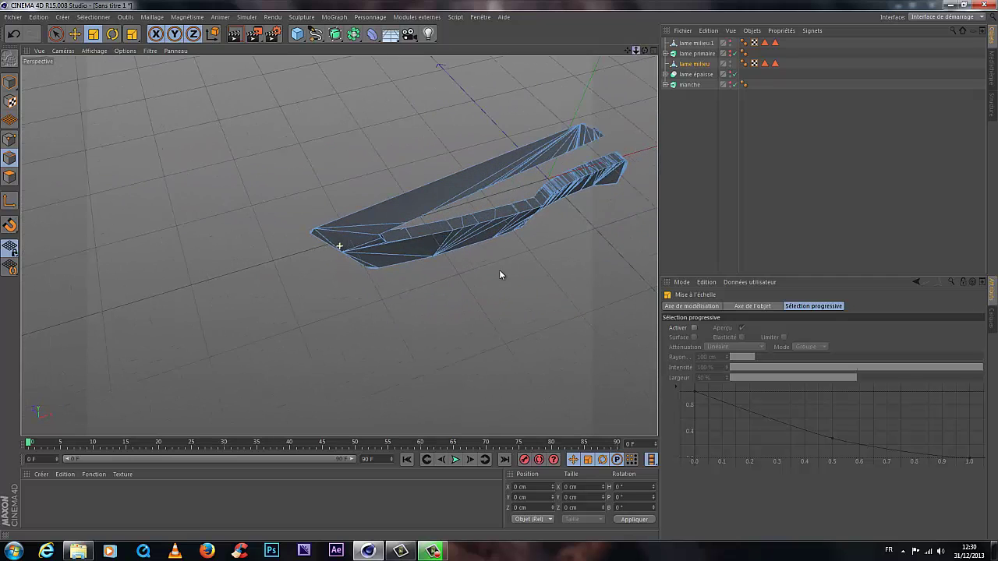
click(733, 75)
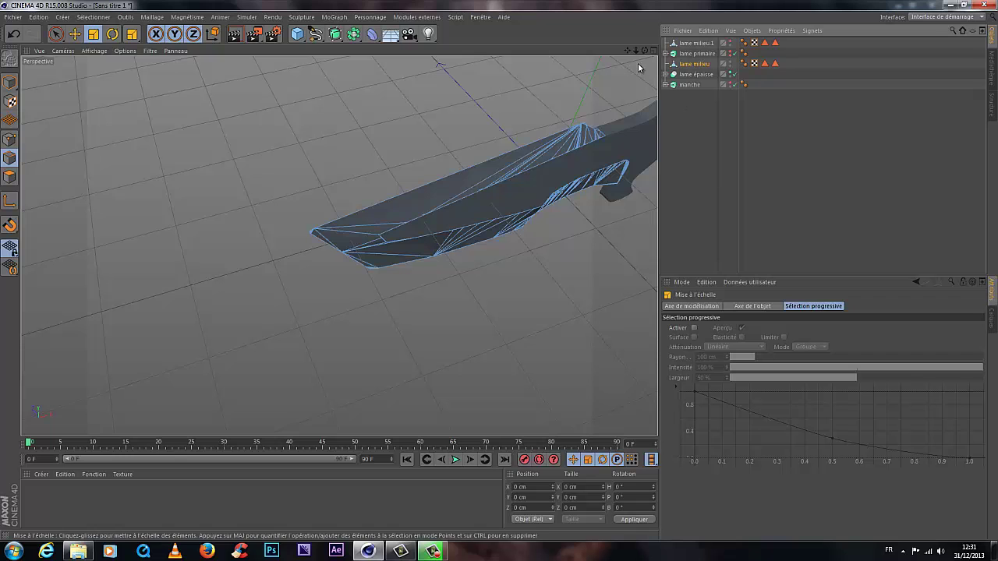
mouse_move(499, 269)
alt+mouse_down()
mouse_move(485, 265)
mouse_move(518, 269)
alt+mouse_up()
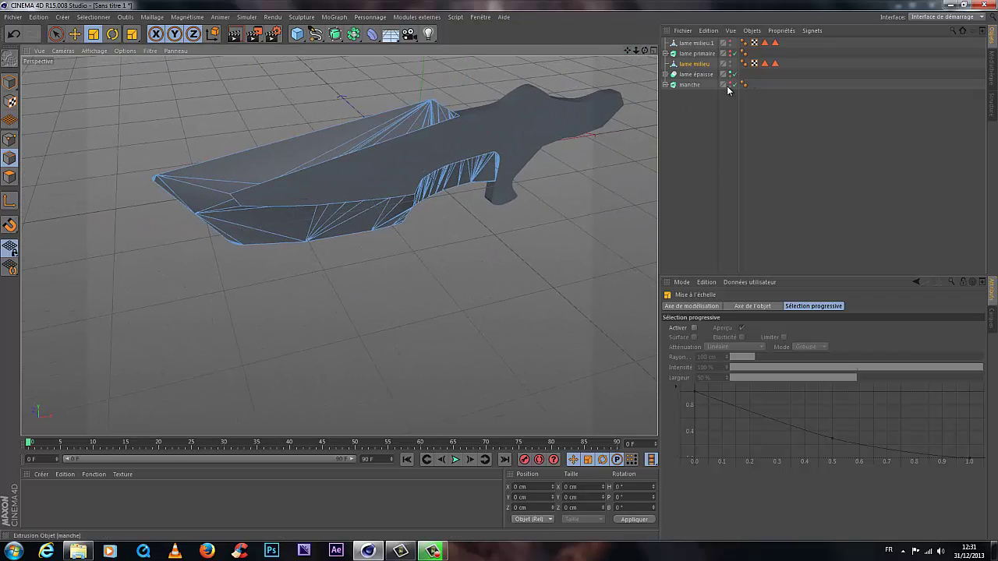
click(732, 84)
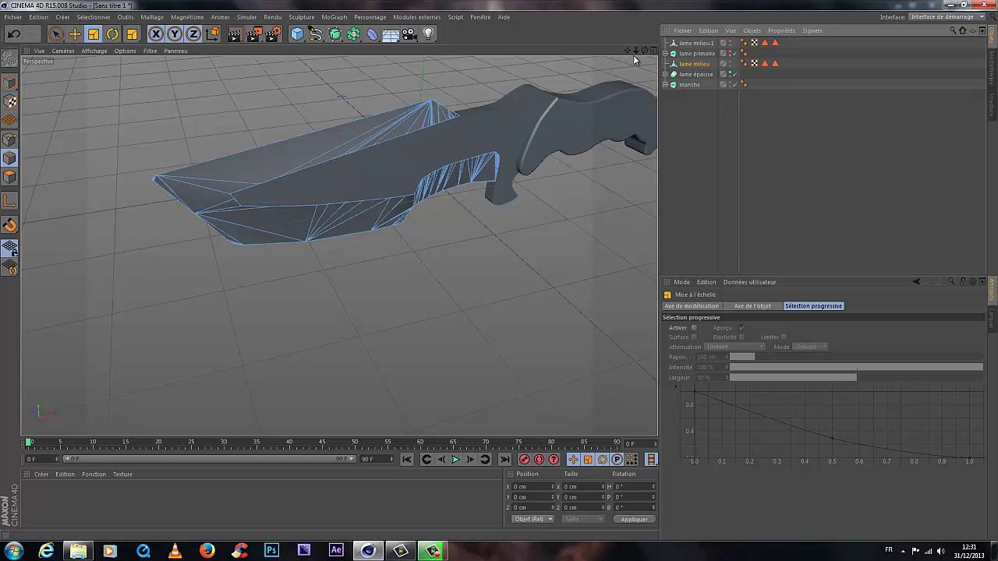
Step: Render the whole knife in the perspective view to check the sharpened blade
alt+drag(502, 277, 527, 280)
drag(635, 50, 627, 51)
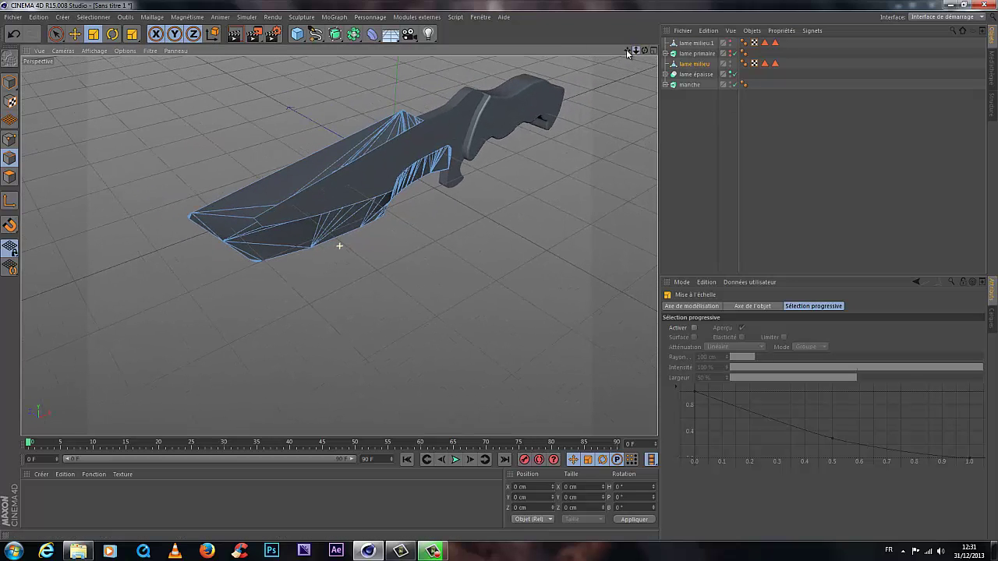
click(234, 34)
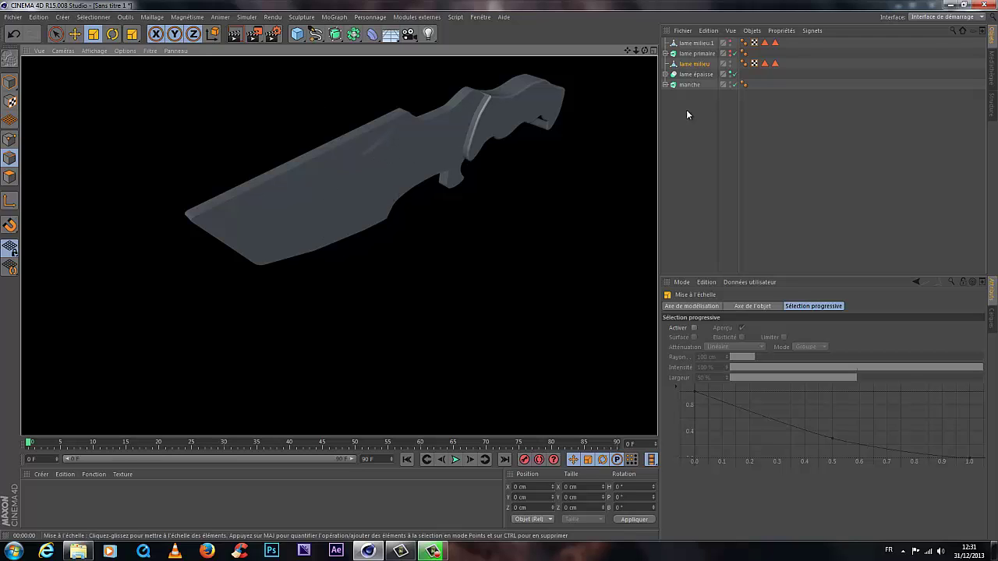
Step: Turn off render visibility for the unused blade versions lame milieu.1 and lame primaire and render the view again
click(733, 53)
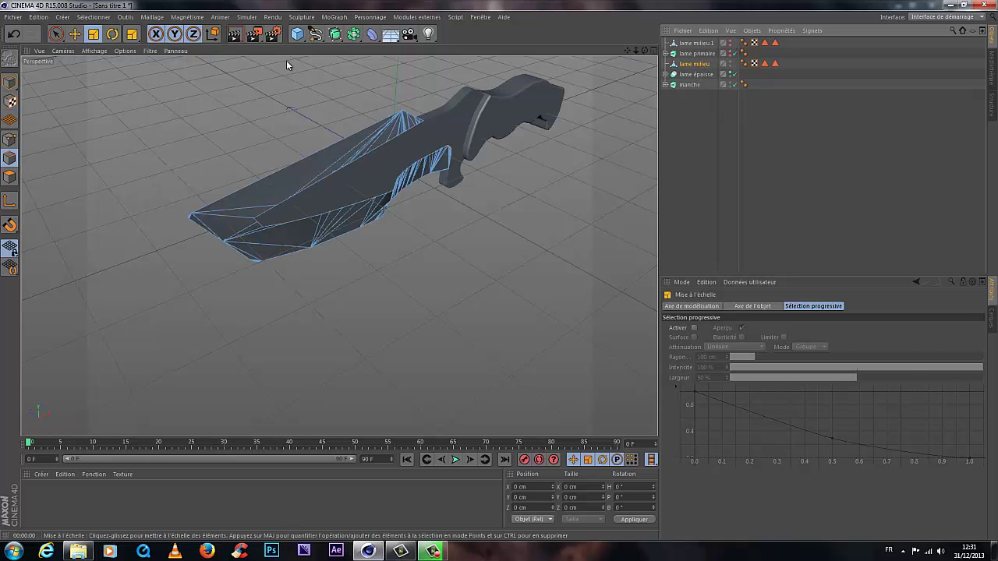
key(ctrl+r)
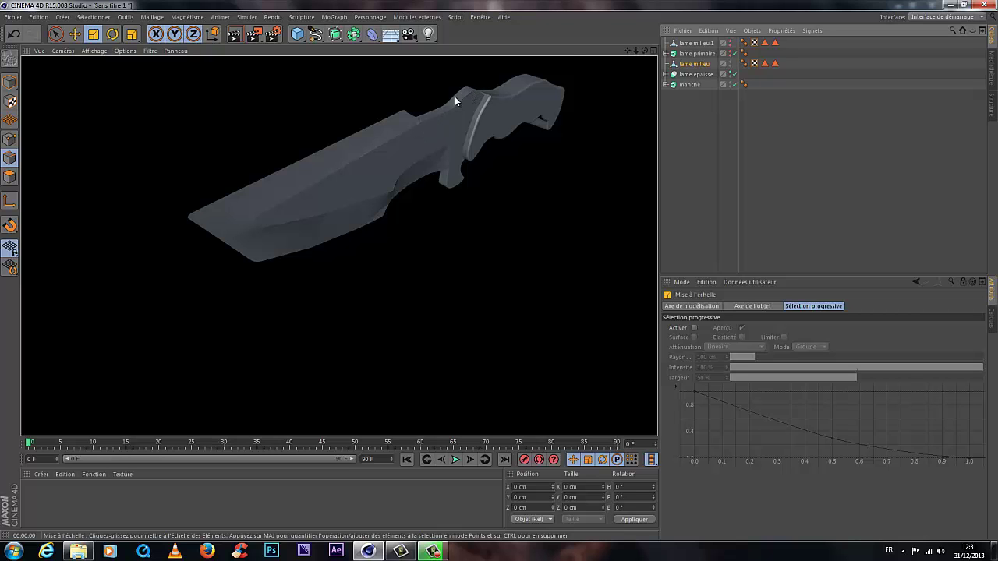
Step: Render the knife from another angle to check the bevels and return to the four-view layout
drag(645, 50, 500, 269)
click(239, 35)
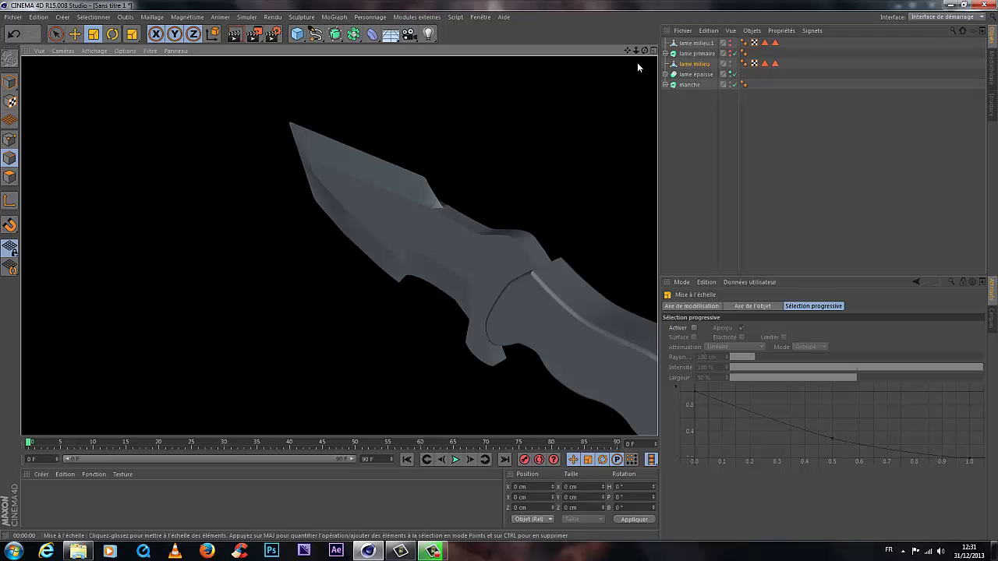
drag(644, 50, 499, 271)
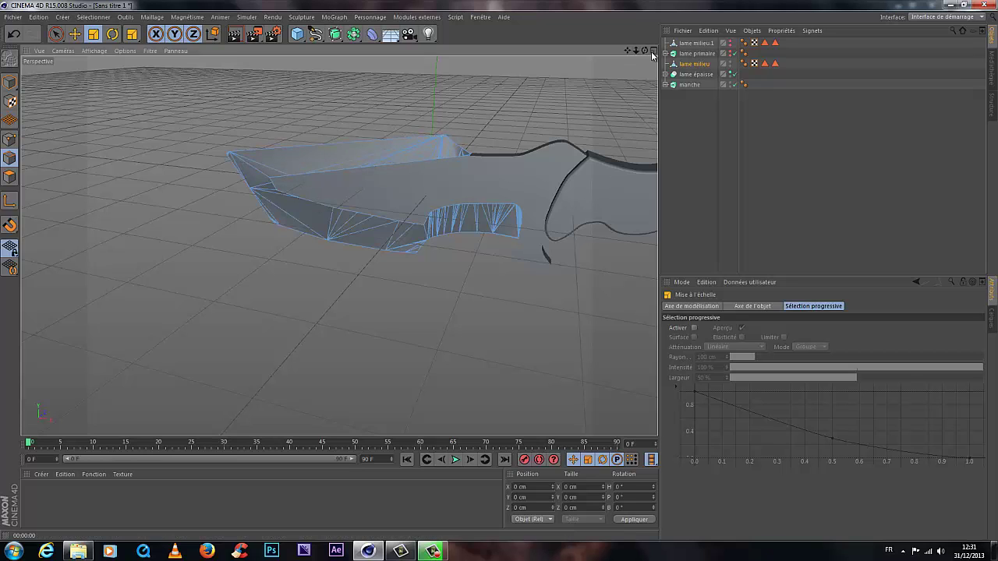
middle_click(628, 82)
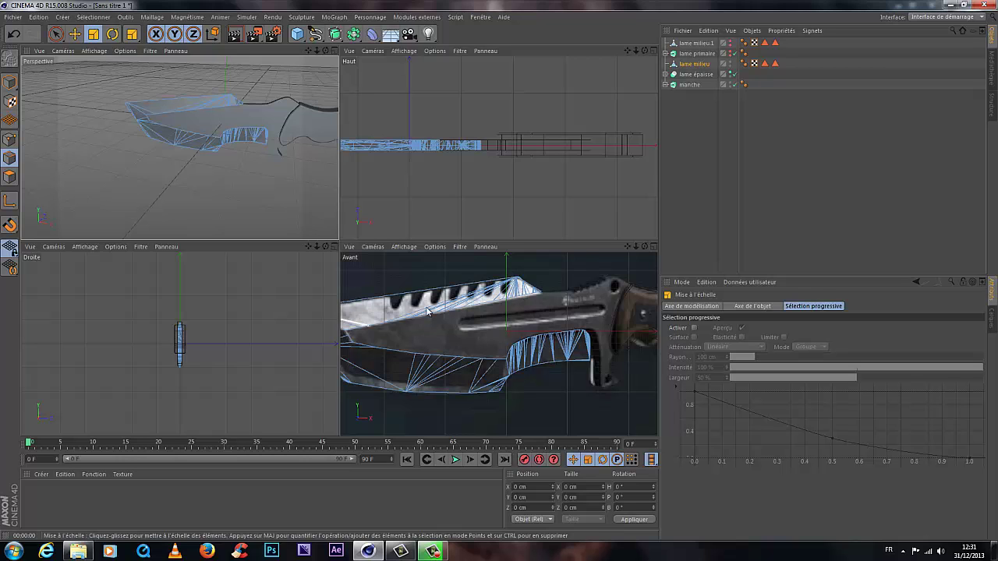
Step: Deselect the middle blade mesh, lame milieu
scroll(496, 269, down, 5)
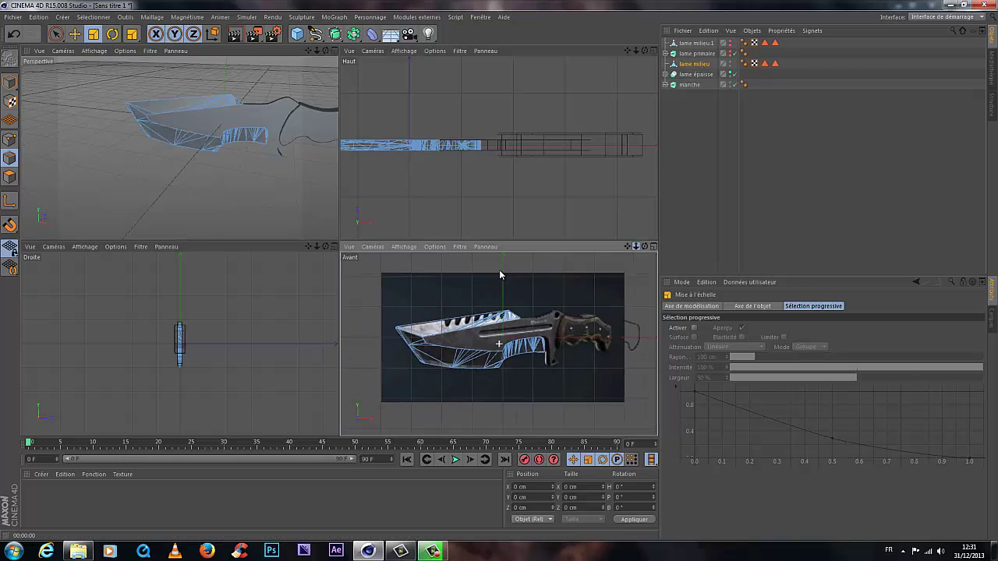
scroll(500, 274, up, 1)
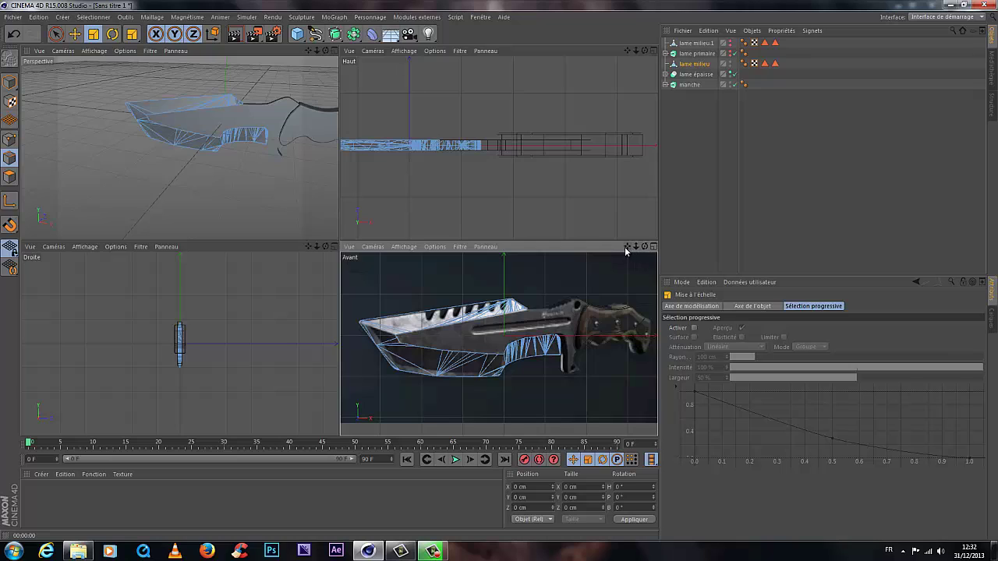
drag(627, 247, 424, 311)
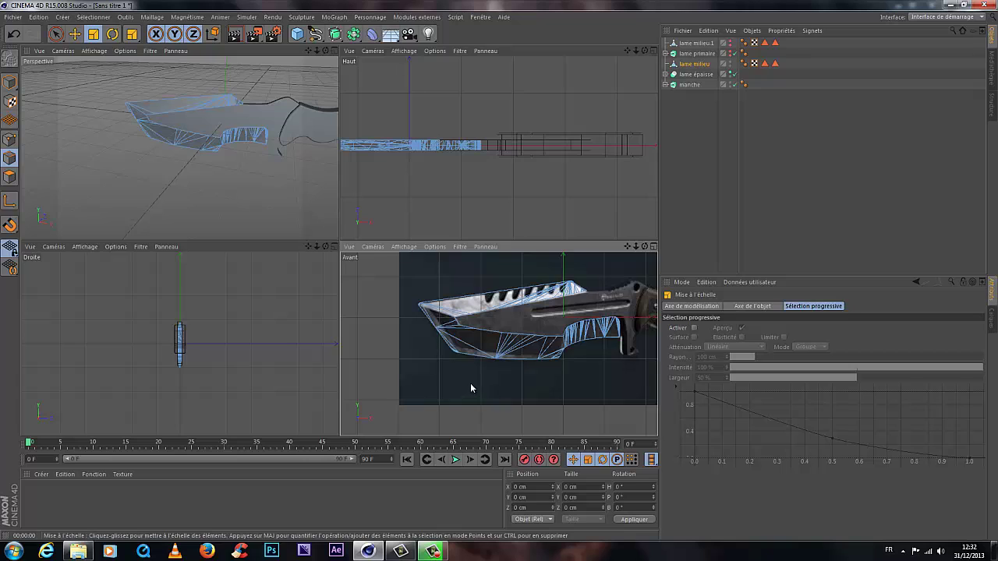
scroll(471, 383, up, 3)
scroll(472, 382, up, 2)
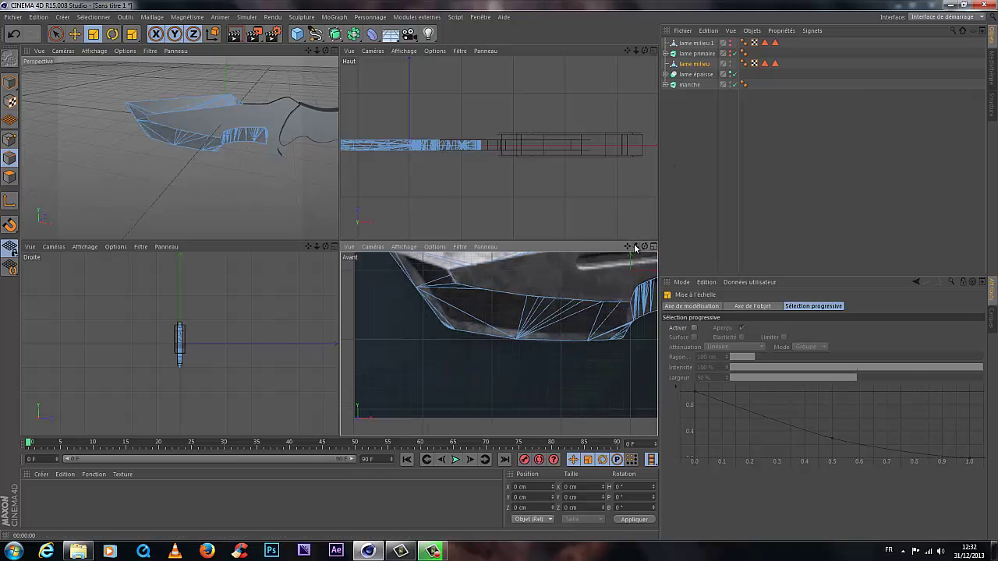
click(688, 131)
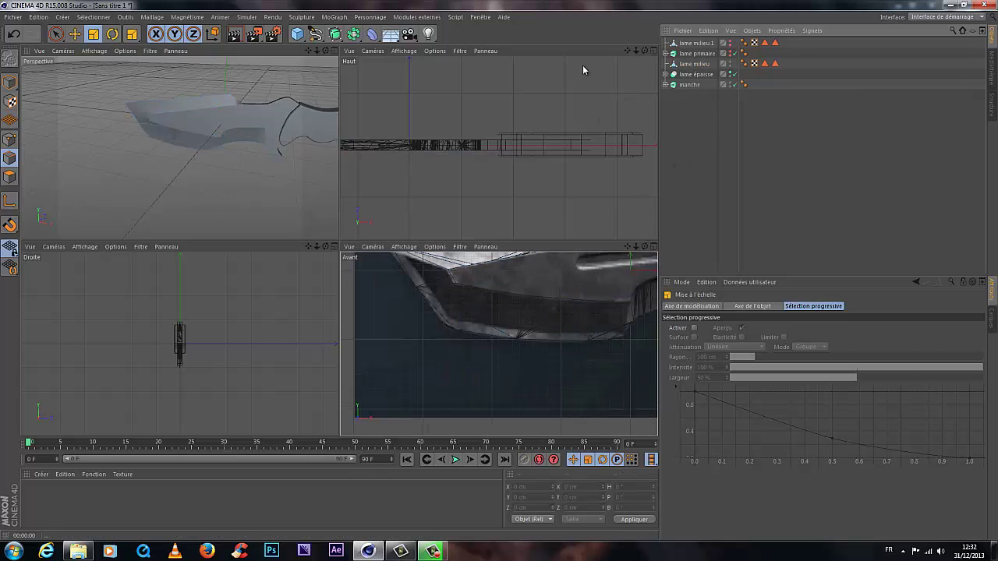
drag(627, 246, 500, 270)
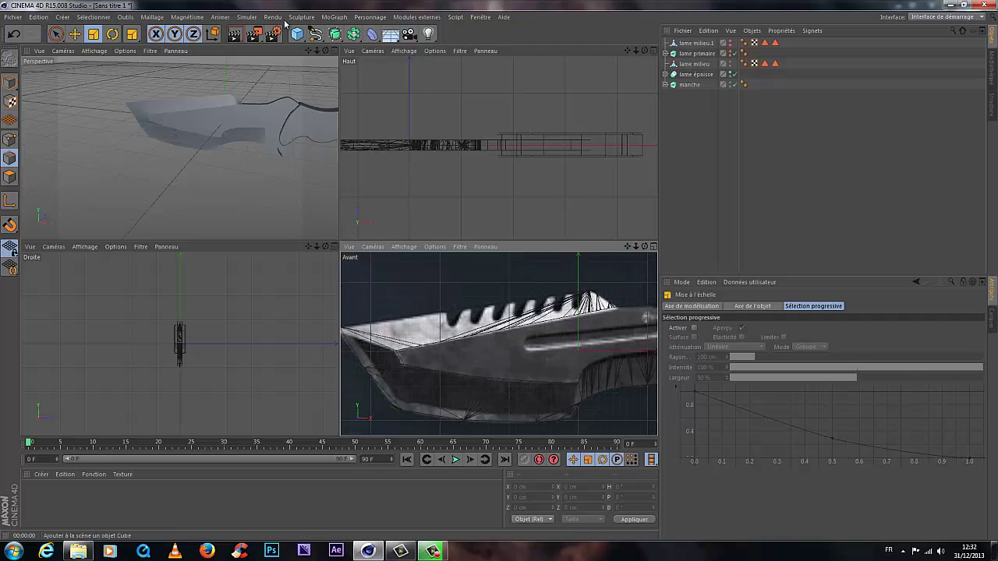
Step: Start a Bézier spline in the front view with a trial point behind the spine's rearmost tooth, and undo that point
click(315, 34)
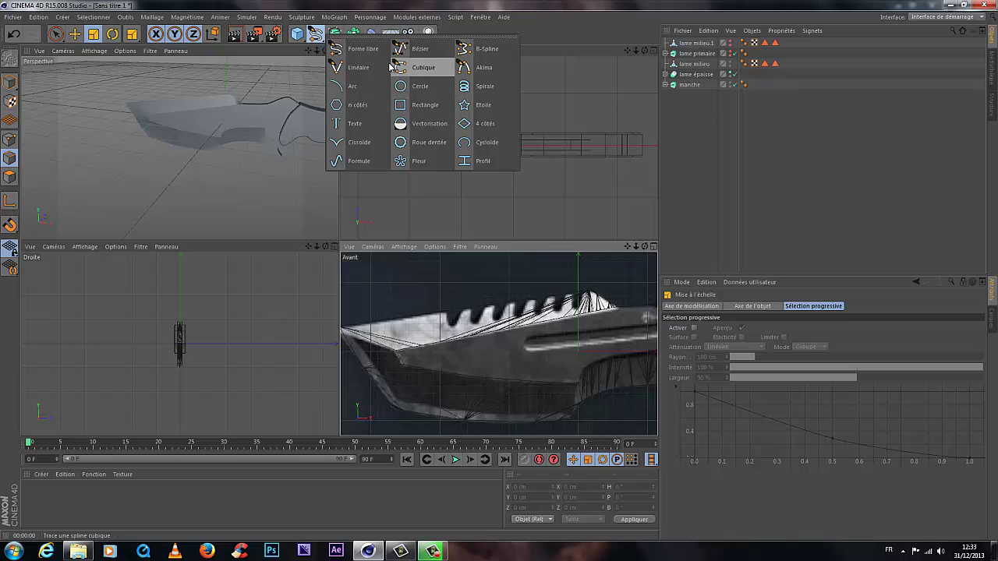
click(413, 51)
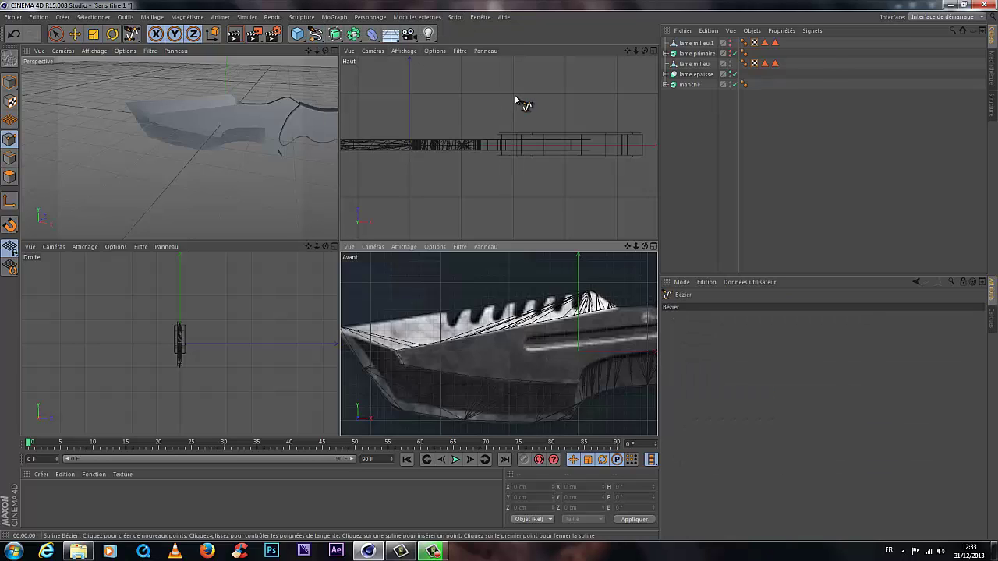
scroll(624, 326, up, 2)
scroll(624, 326, up, 2)
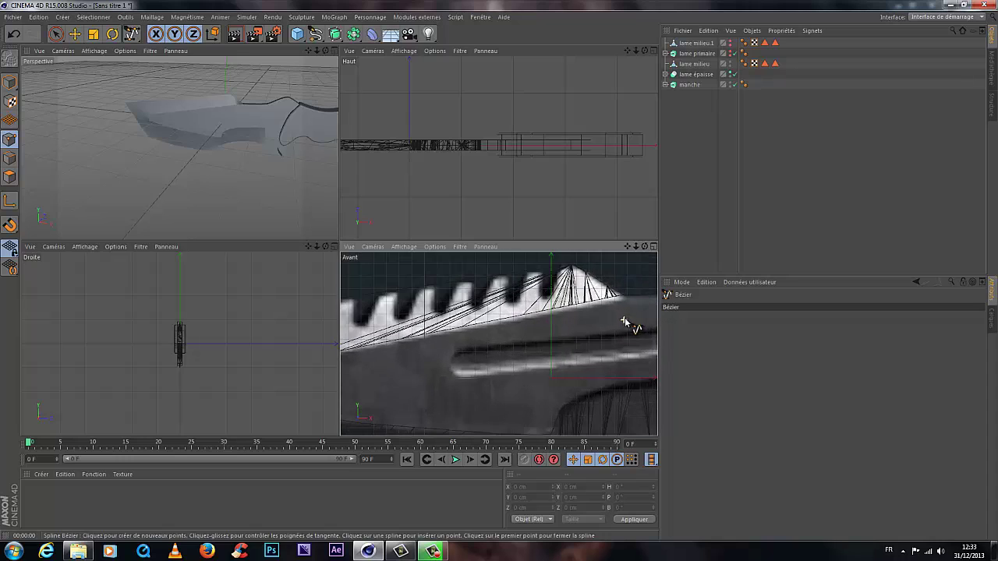
scroll(633, 313, up, 2)
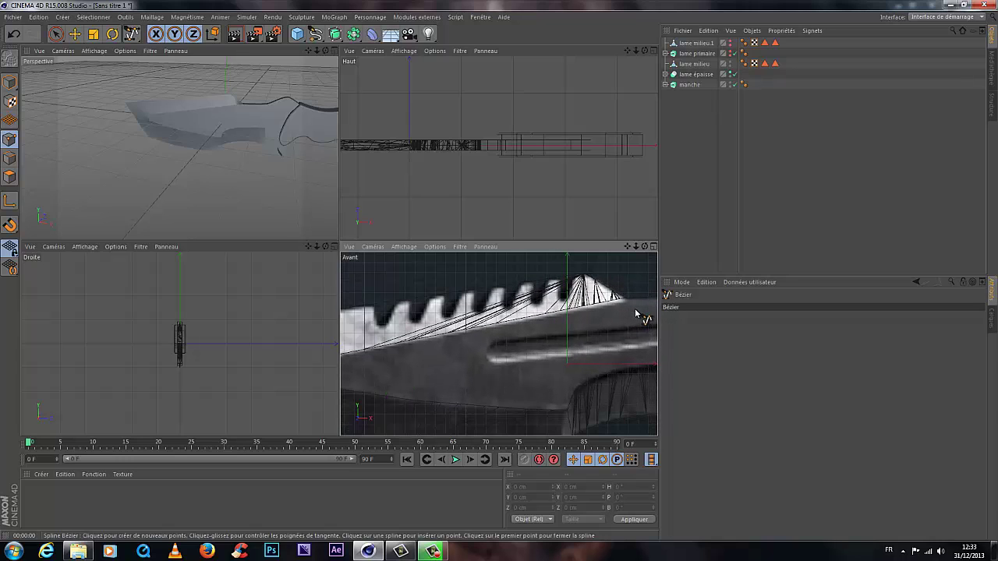
scroll(635, 314, down, 1)
drag(627, 247, 634, 307)
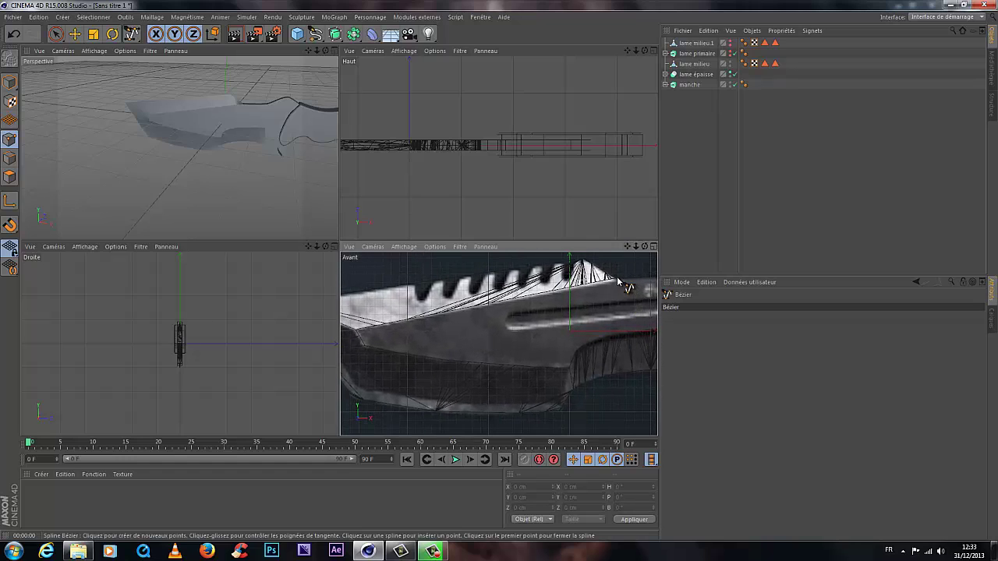
click(620, 279)
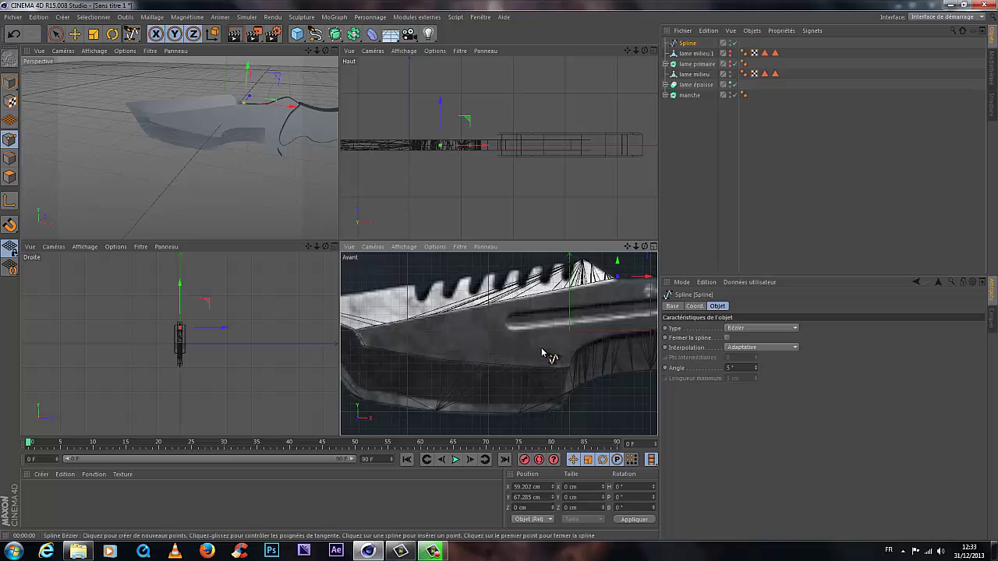
key(ctrl+z)
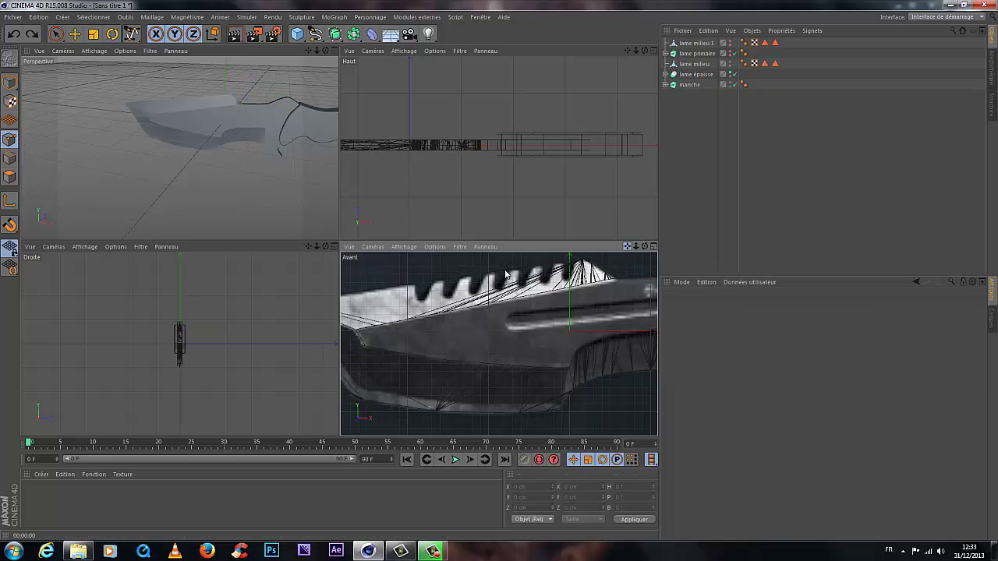
Step: Place the first three Bézier spline points from the blade tip around the bevel corner, shifting the second about 2.6 cm along X
alt+middle_drag(505, 275, 620, 271)
click(422, 311)
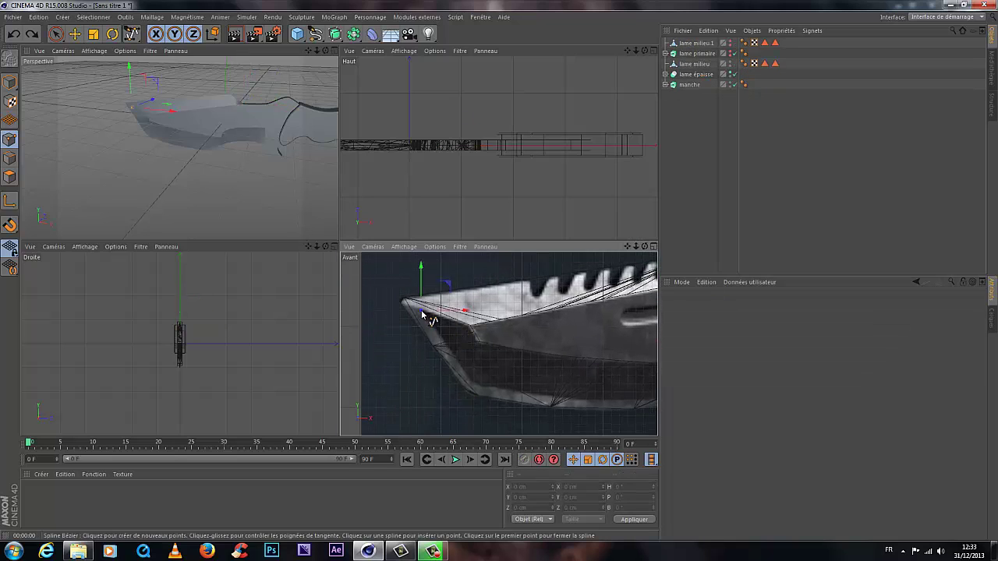
click(472, 328)
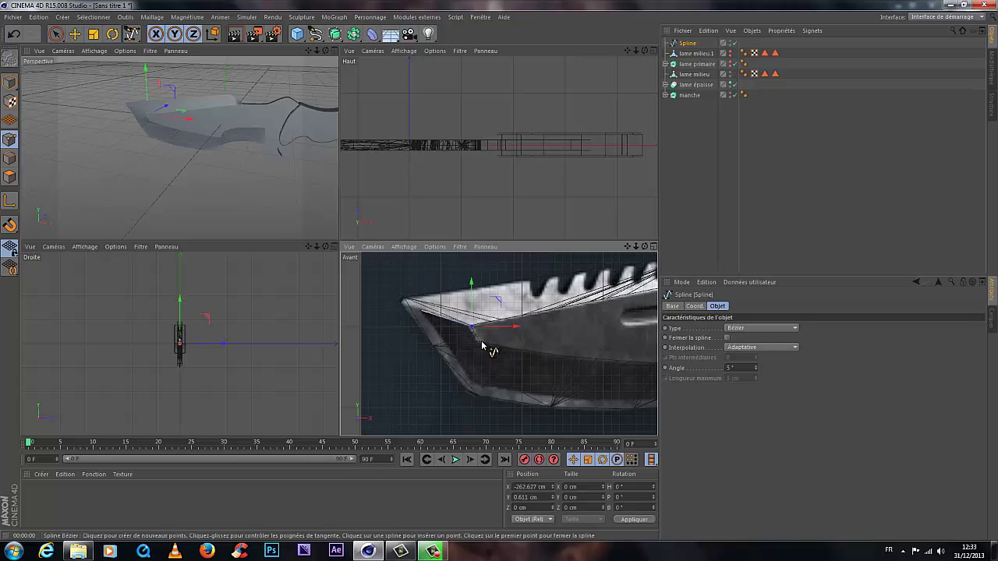
drag(494, 331, 496, 331)
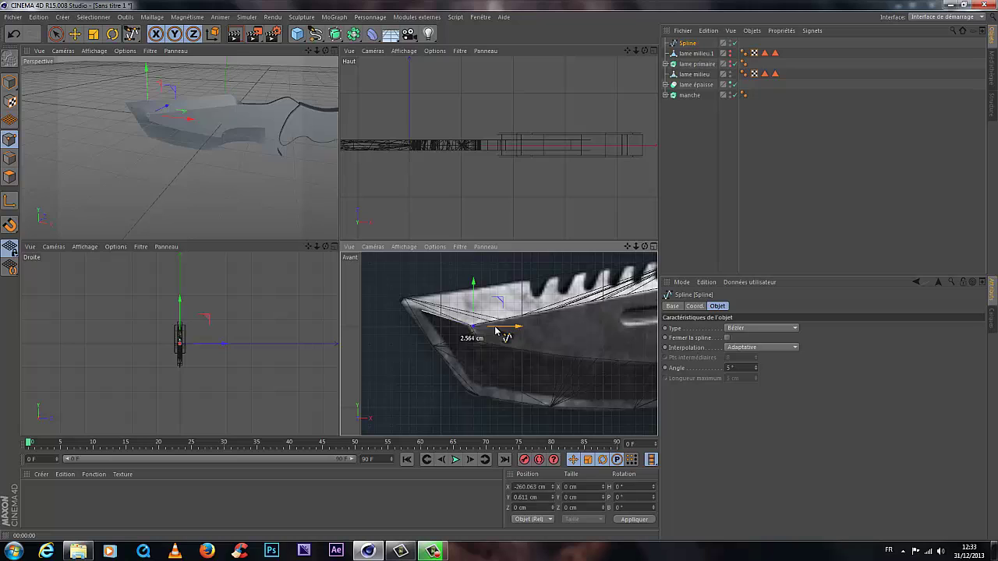
click(482, 343)
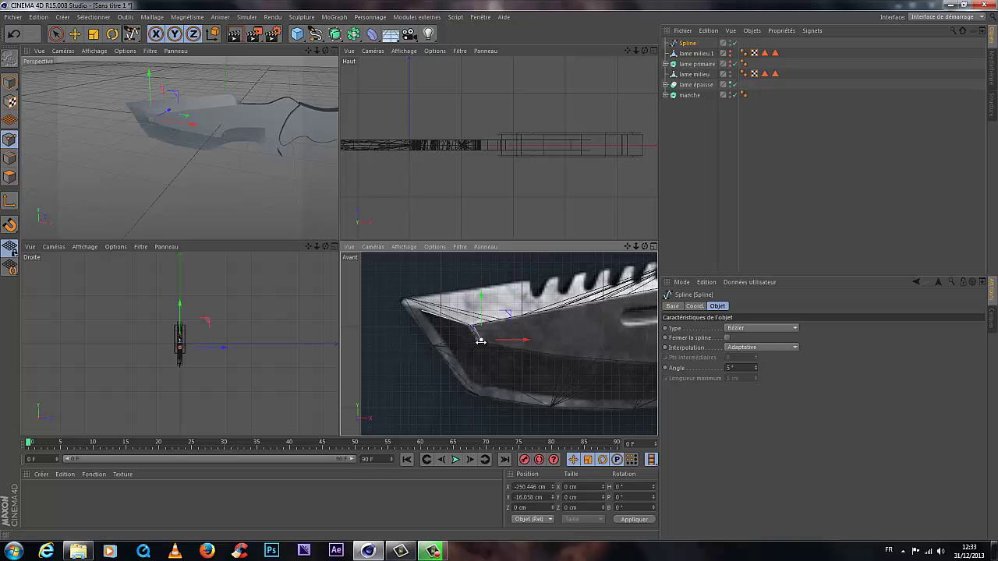
Step: Continue the spline along the upper line of the dark cutting bevel and up to the front of the notch before the guard
scroll(476, 339, up, 5)
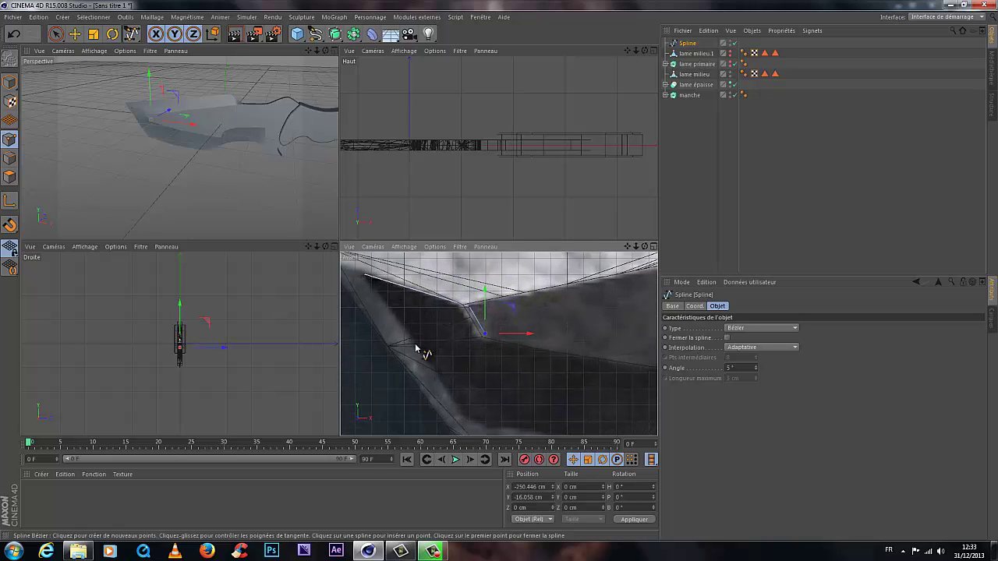
scroll(479, 357, down, 2)
scroll(479, 357, down, 3)
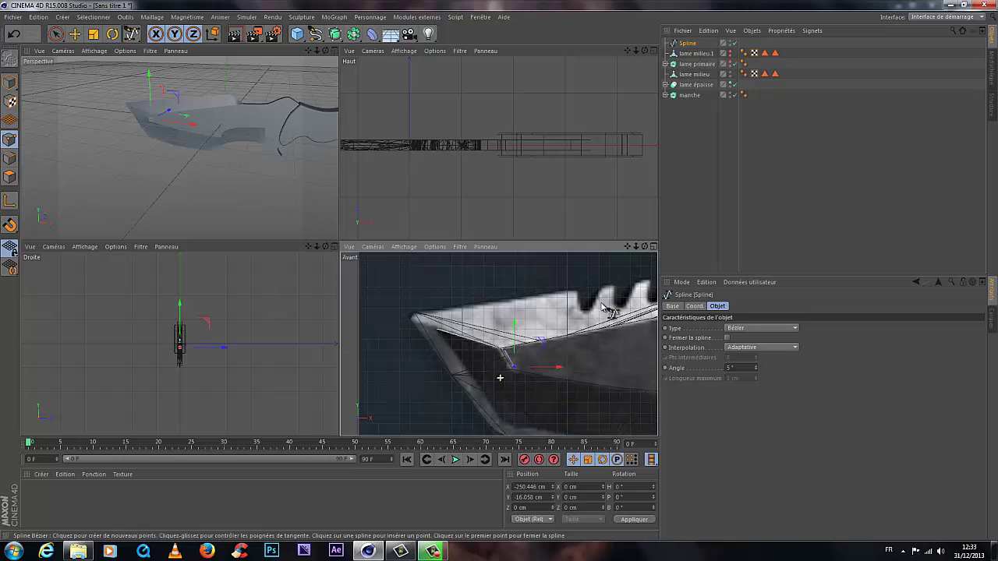
drag(626, 247, 460, 309)
click(485, 312)
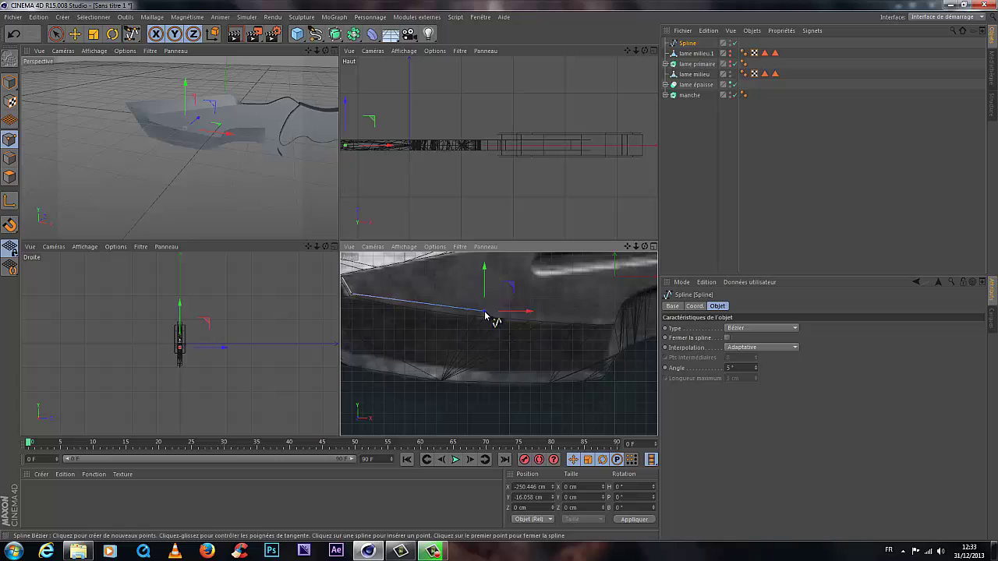
click(592, 316)
click(616, 305)
click(634, 280)
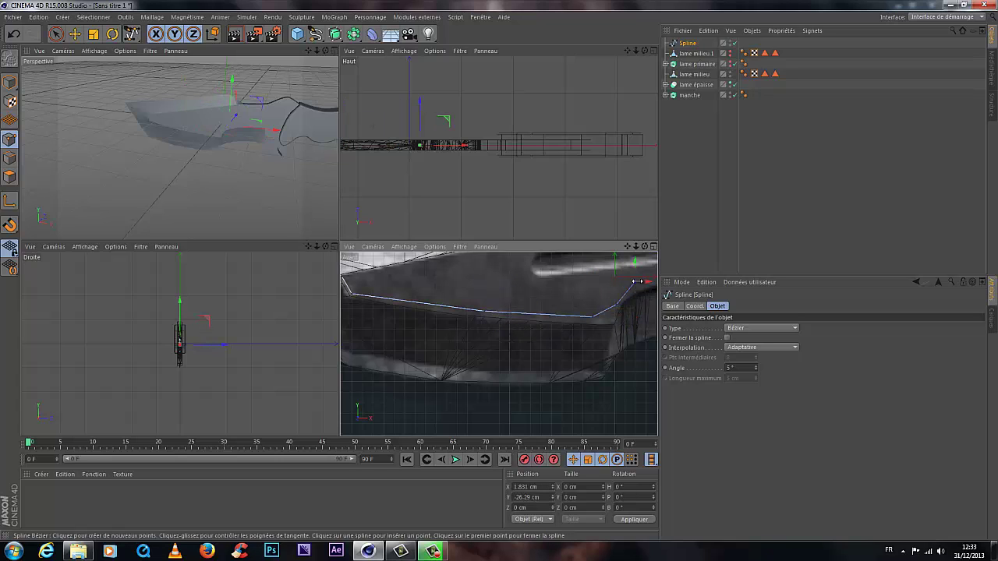
Step: Trace the spline over the notch beside the guard, down its rear side and back forward along its lower edge
drag(627, 246, 421, 289)
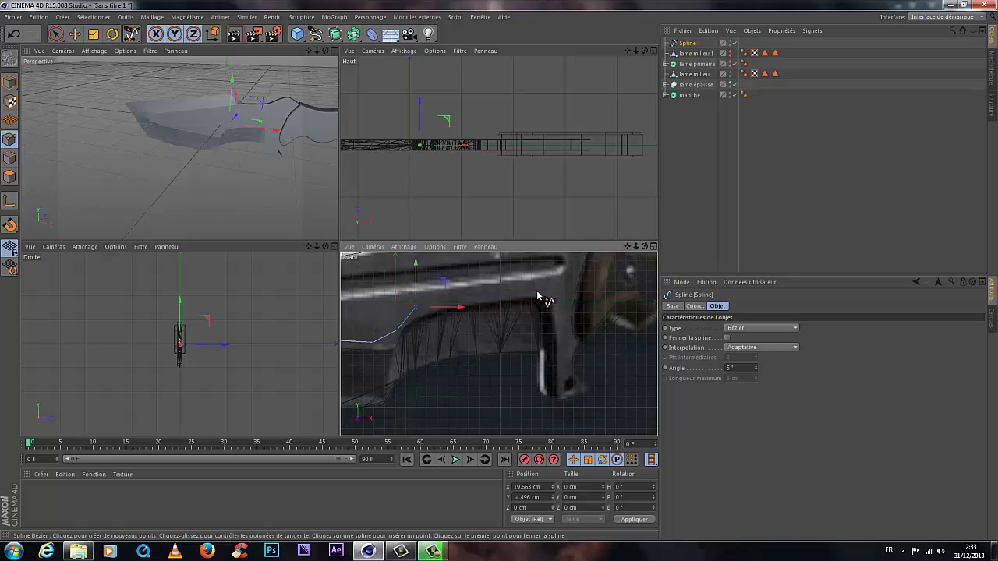
click(537, 291)
click(550, 328)
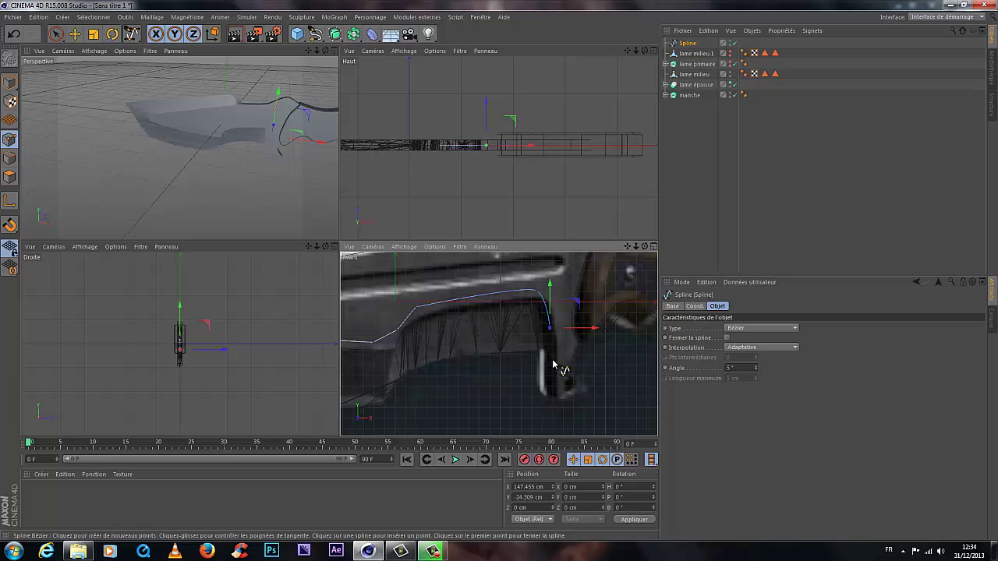
click(528, 363)
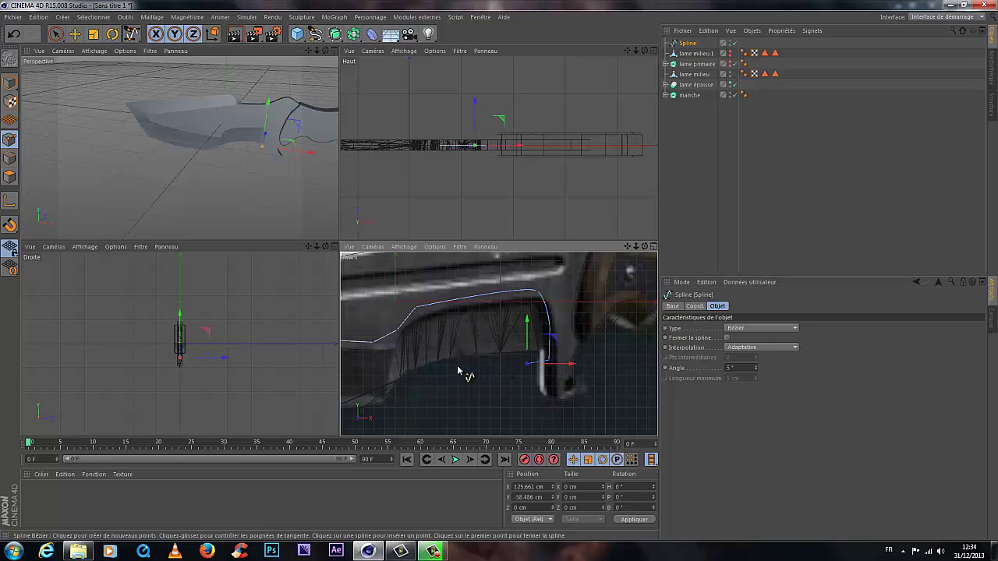
click(458, 365)
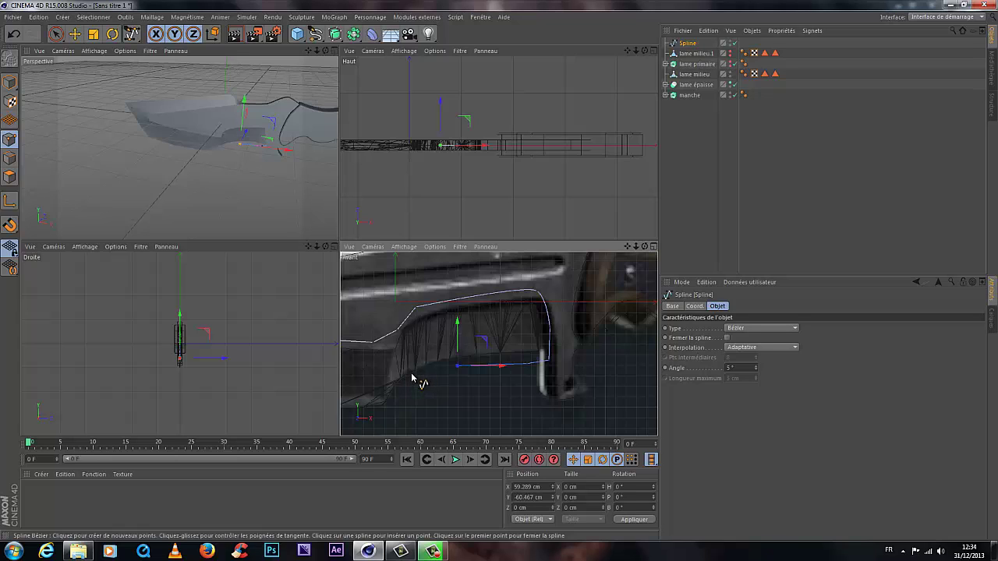
click(403, 378)
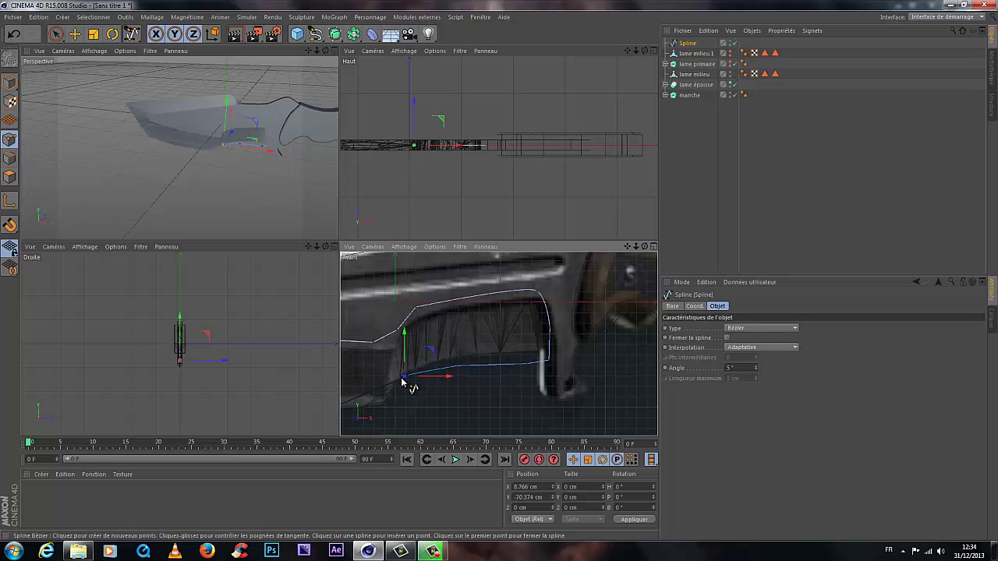
Step: Add two spline points down the notch's front lower corner, lowering the first of them by about 2.7 cm
scroll(403, 386, up, 5)
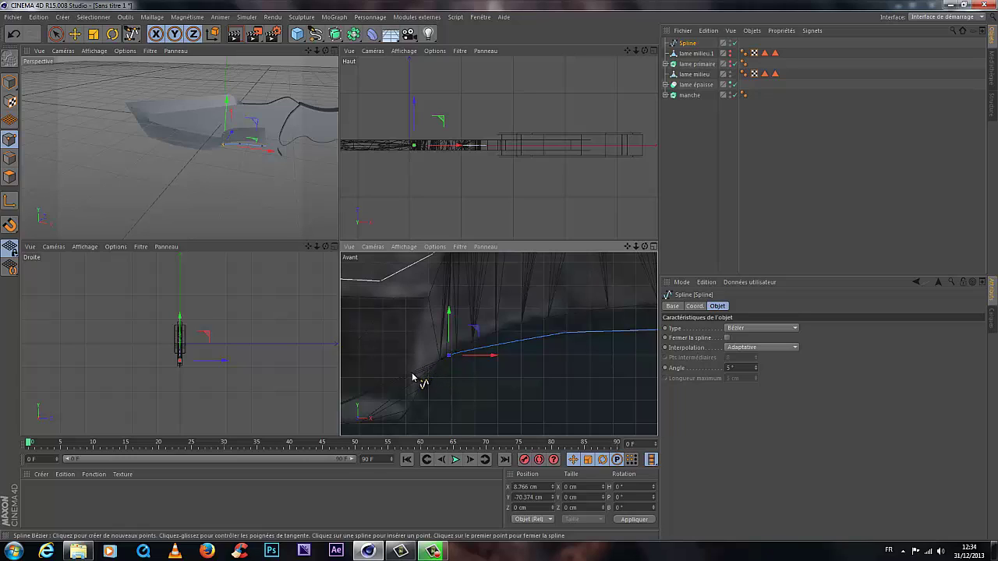
click(415, 367)
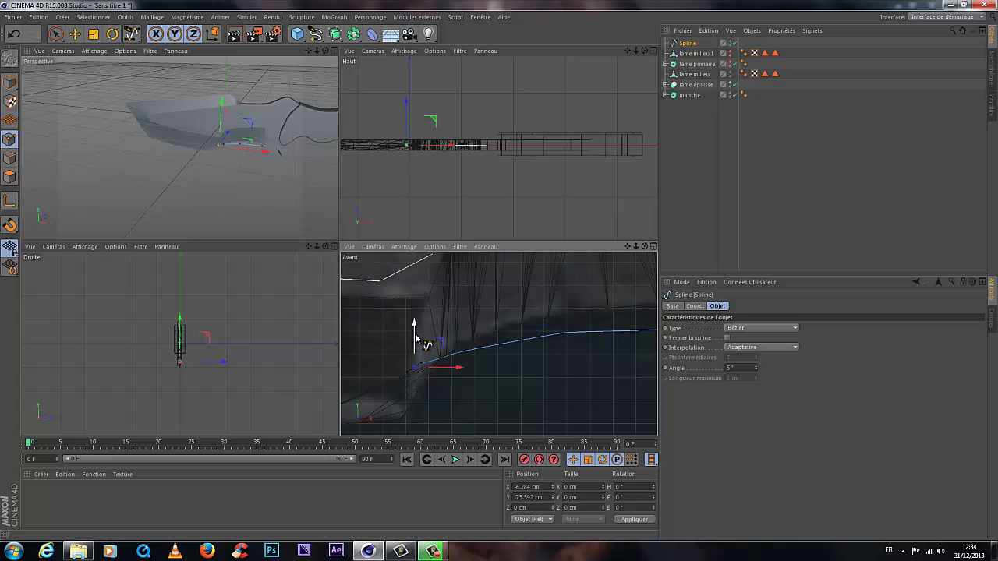
drag(414, 340, 413, 353)
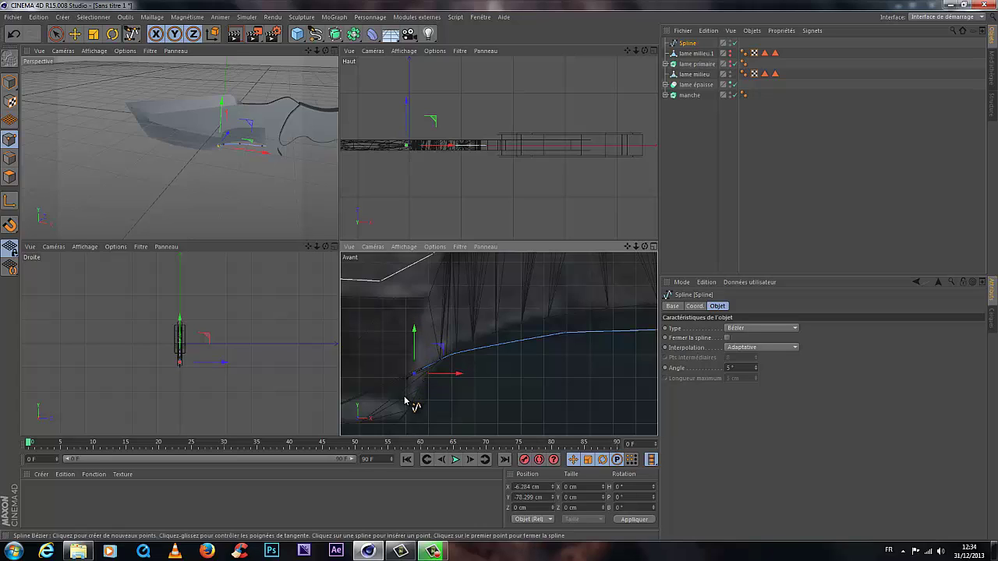
click(404, 396)
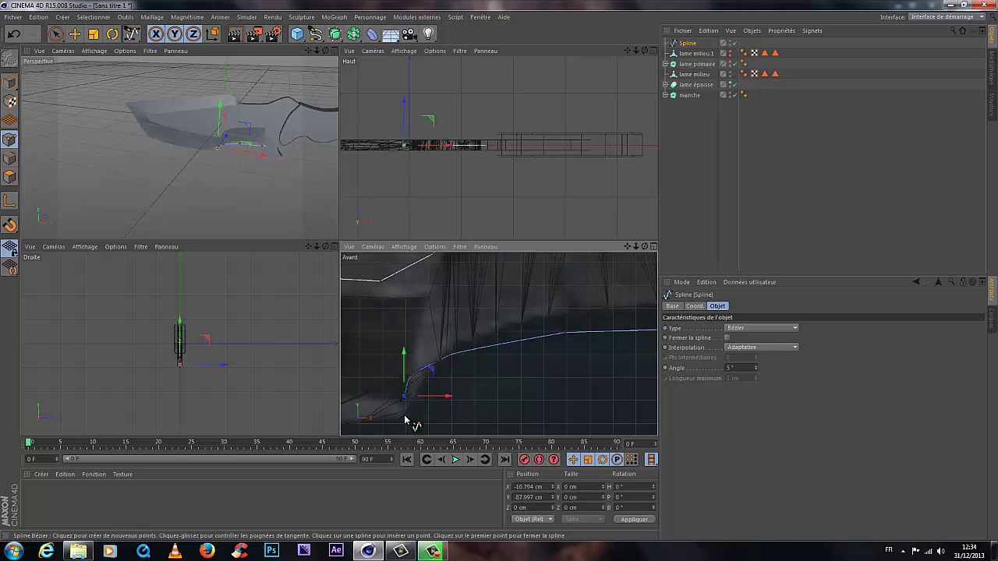
drag(631, 246, 574, 368)
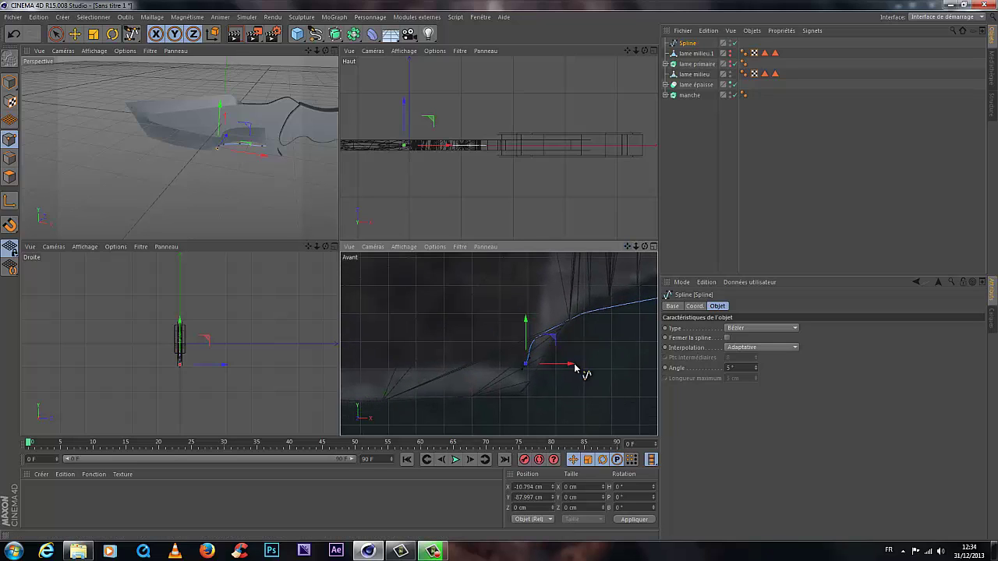
click(522, 369)
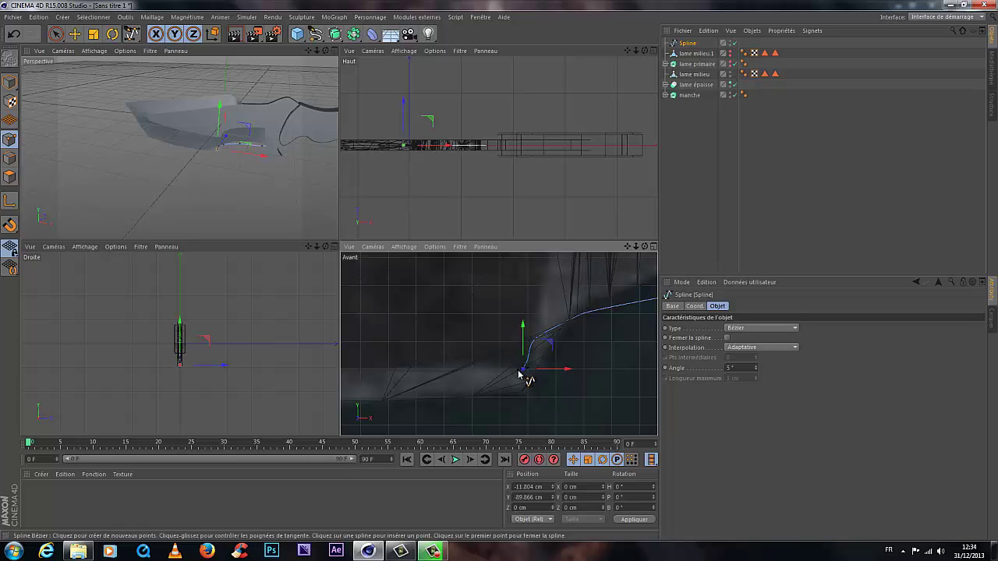
click(445, 369)
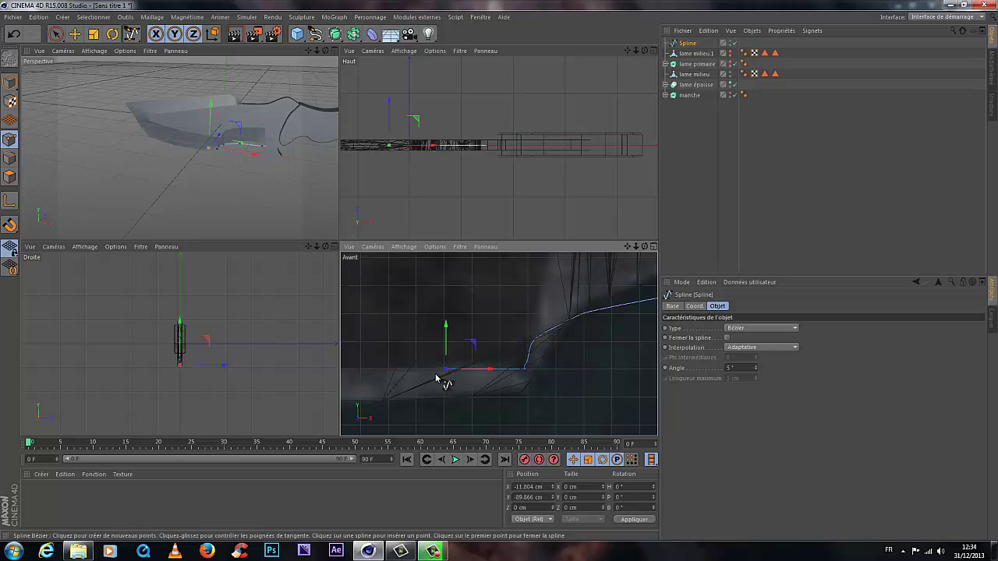
key(ctrl+z)
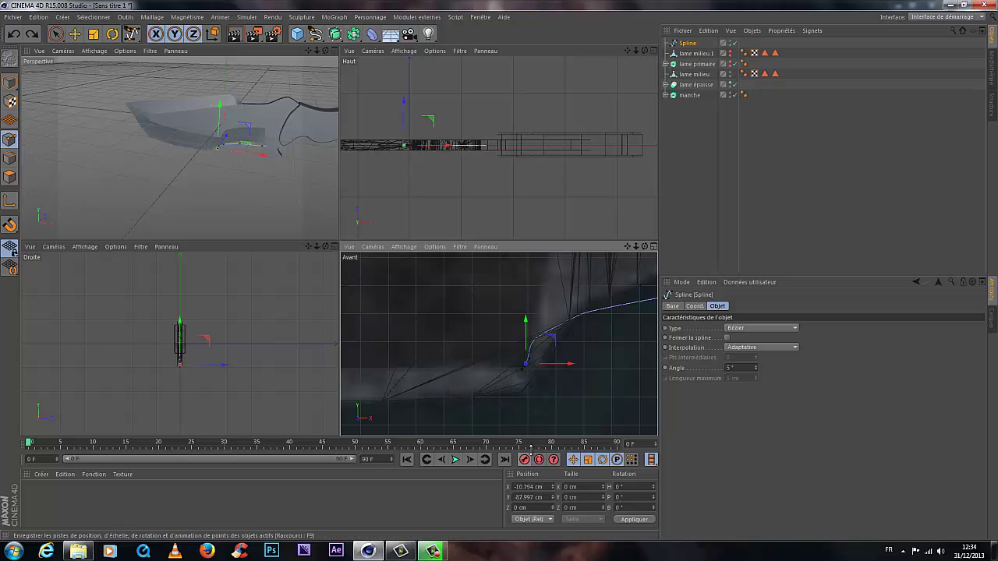
key(ctrl+z)
Step: Add a spline point at the notch's front lower corner and extend the spline forward along the dark bevel's lower line
click(519, 367)
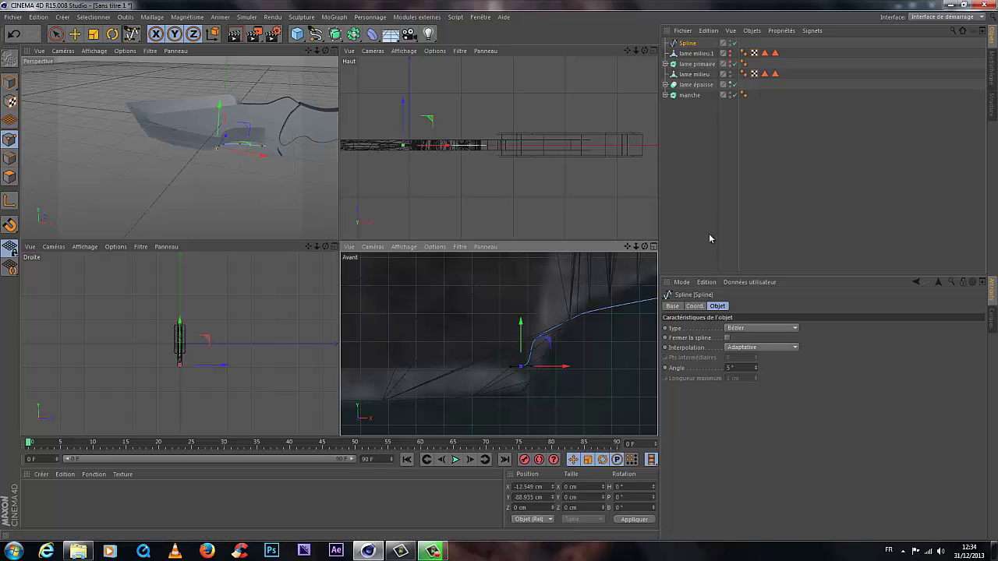
drag(629, 247, 548, 296)
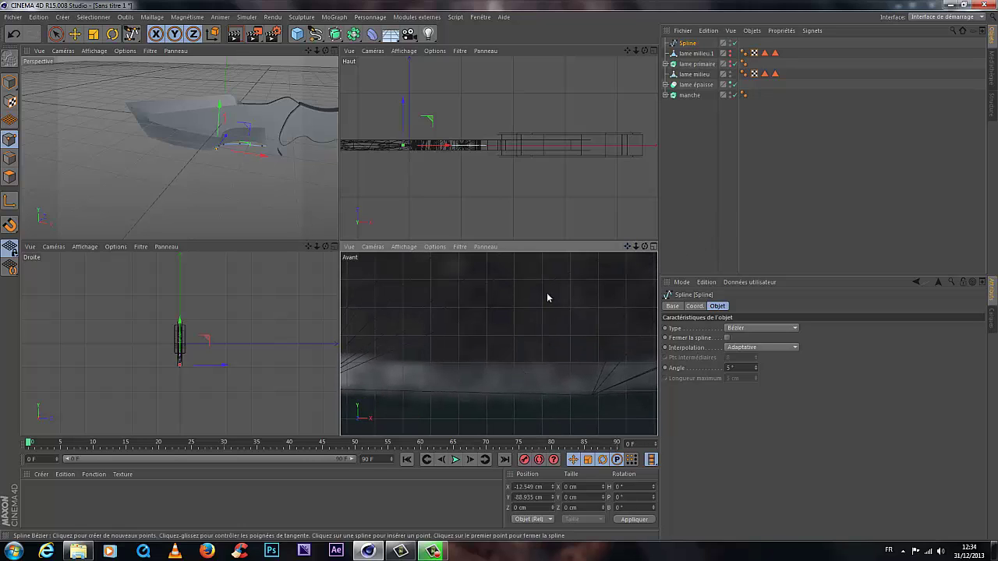
scroll(538, 368, down, 4)
drag(627, 247, 519, 383)
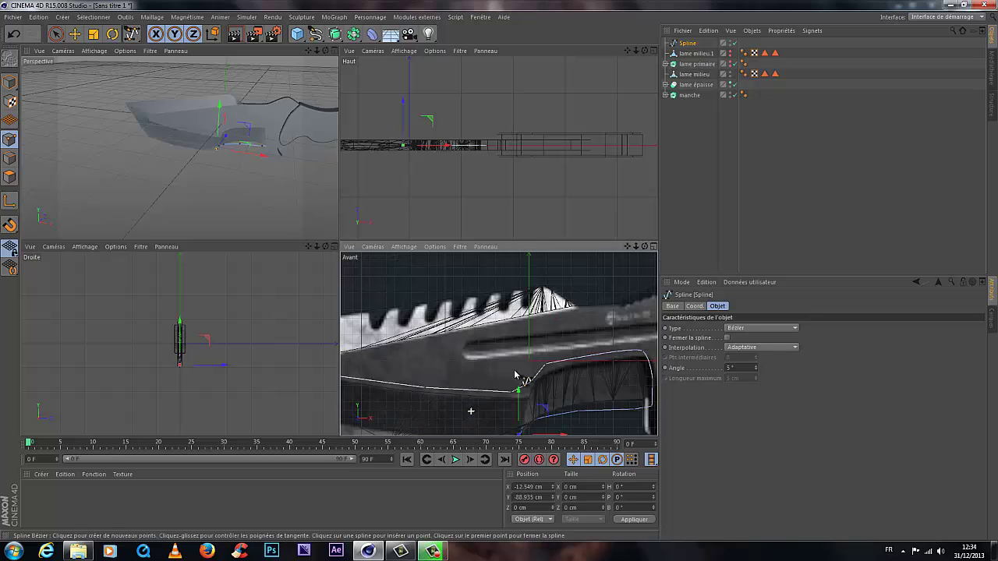
drag(627, 248, 512, 276)
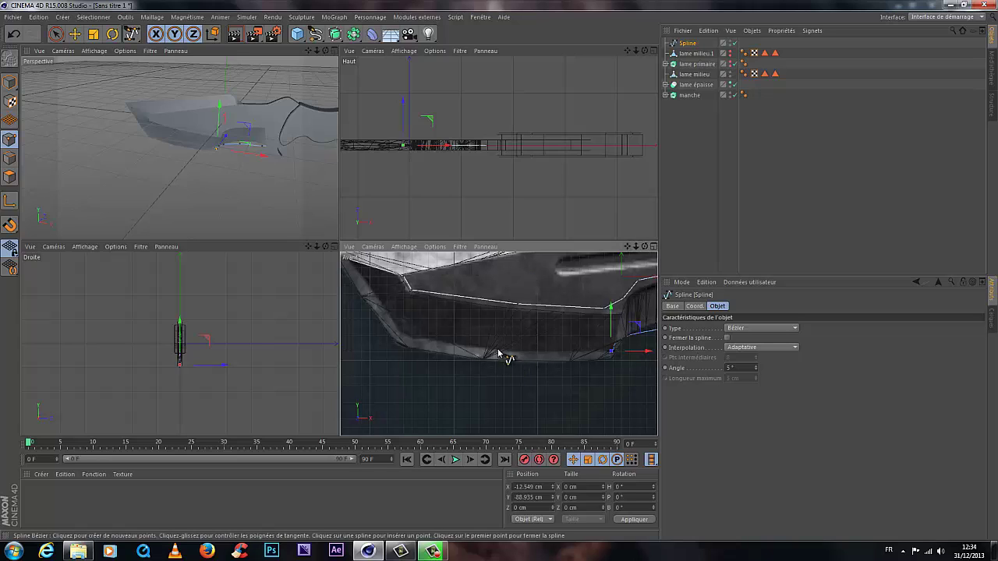
drag(499, 353, 472, 352)
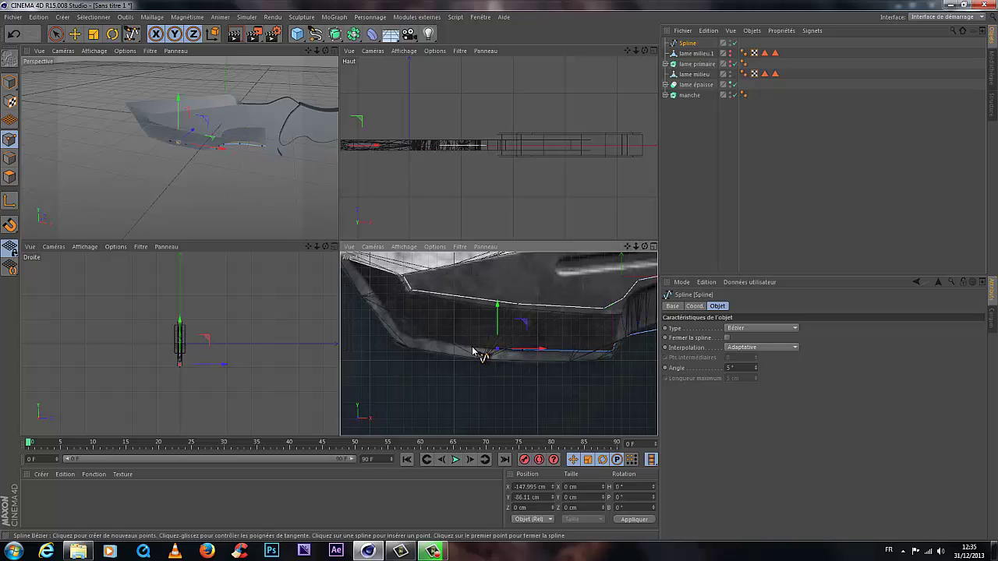
Step: Continue the spline around the bevel's lower front curve up to the blade tip, closing it on its first point
click(417, 340)
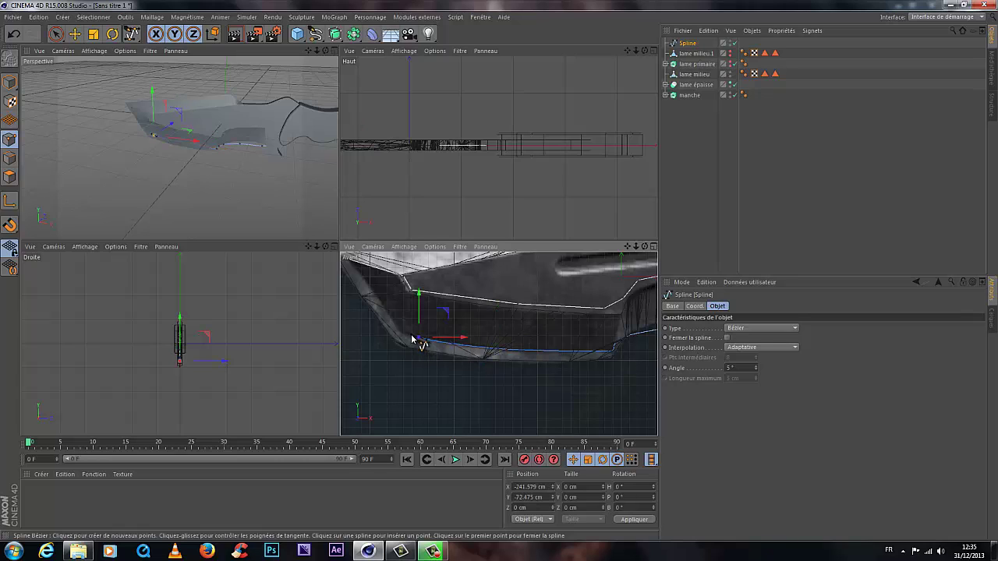
click(396, 322)
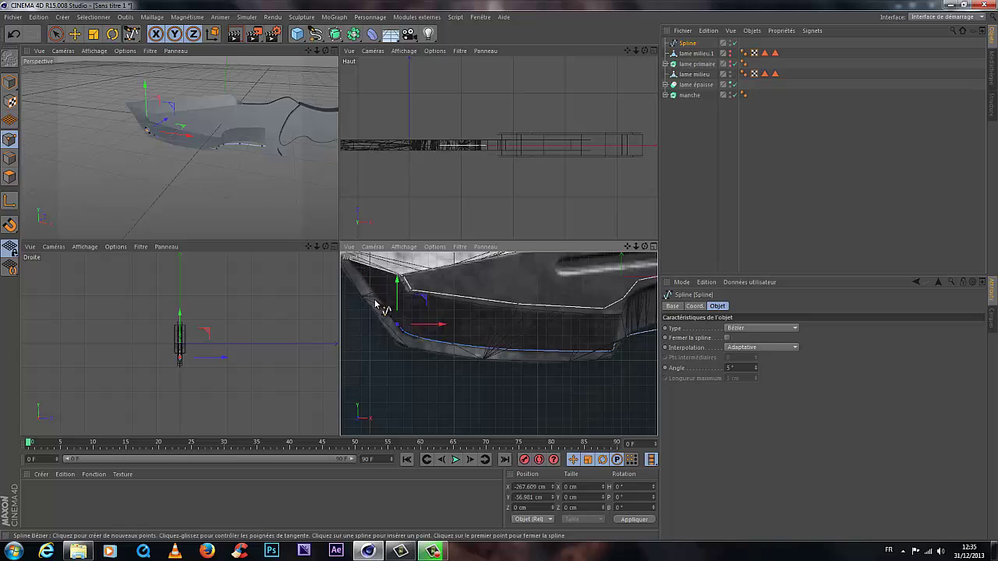
scroll(382, 305, up, 2)
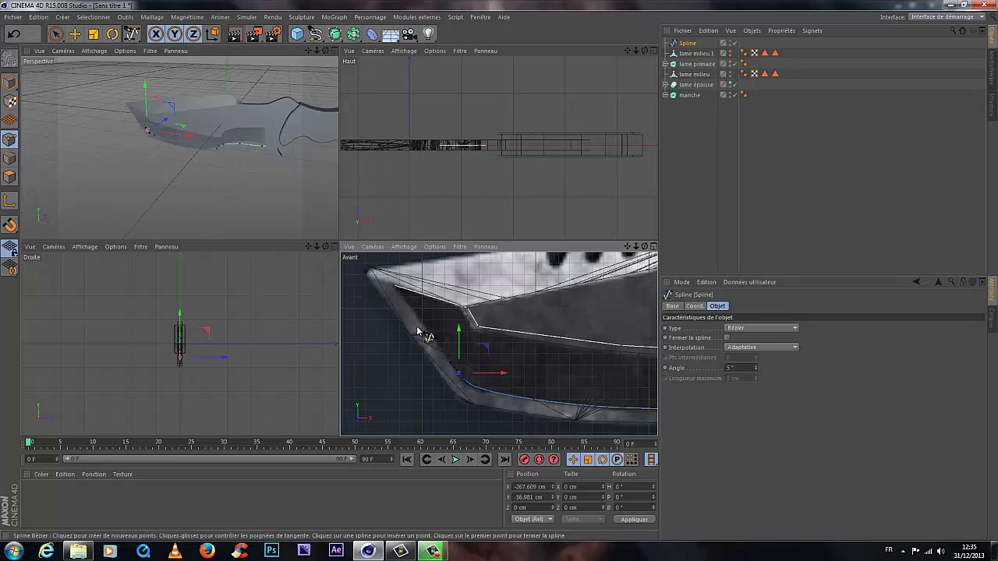
click(395, 290)
scroll(516, 345, down, 3)
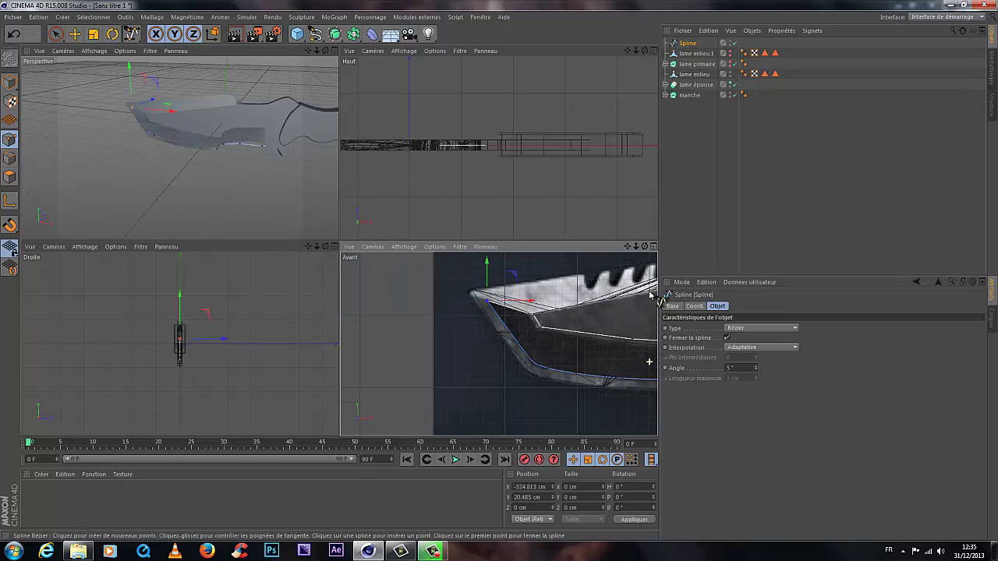
drag(627, 246, 538, 295)
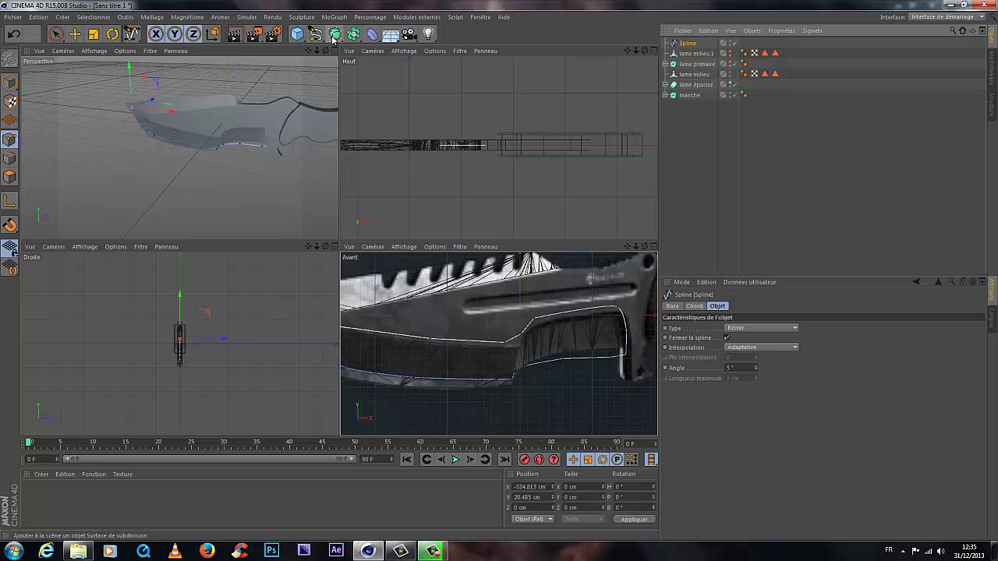
Step: Add an Extrude object and nest the closed bevel spline inside it
drag(333, 39, 448, 45)
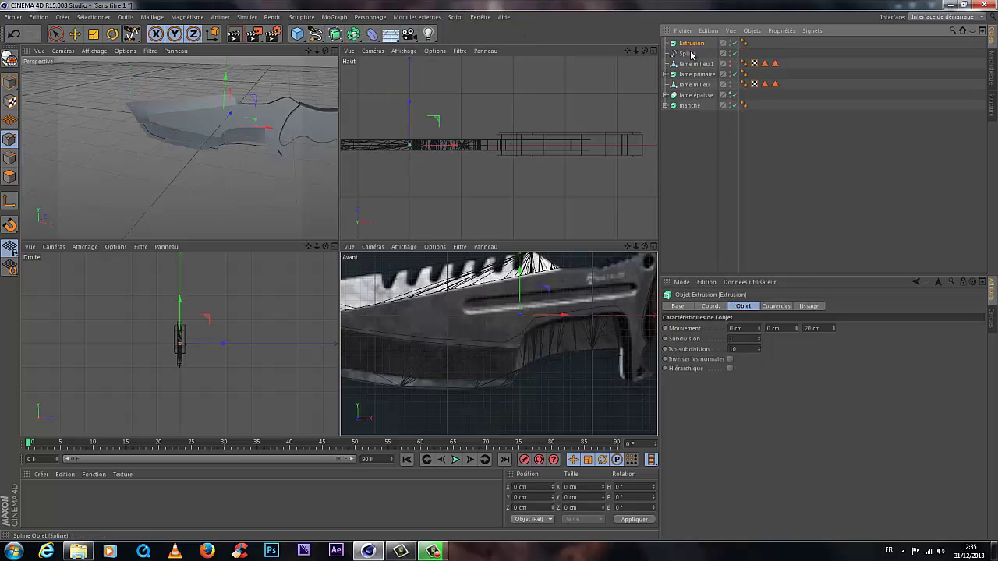
drag(694, 53, 708, 44)
click(709, 44)
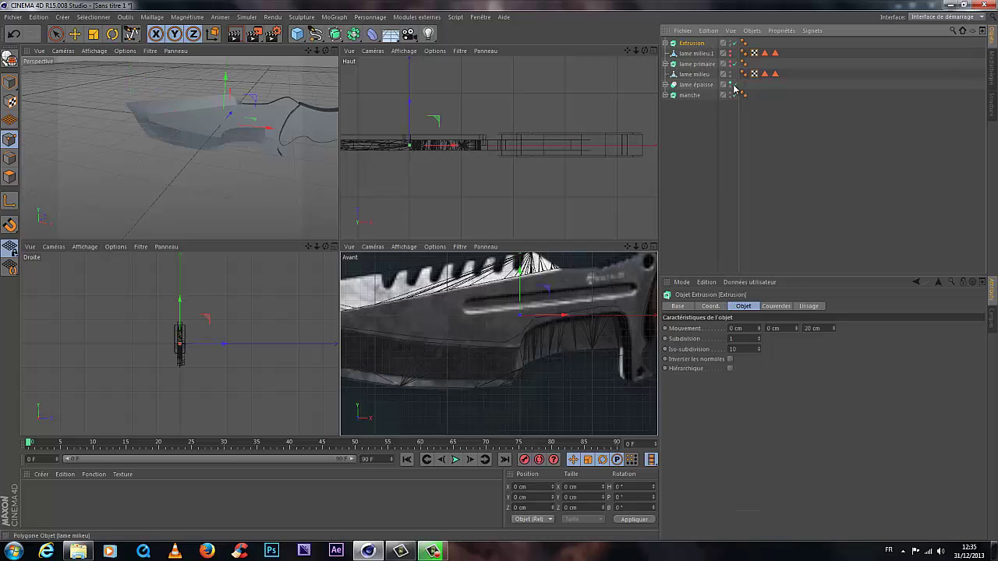
Step: Delete the hidden copy "lame milieu.1" and the "lame primaire" extrusion
click(696, 53)
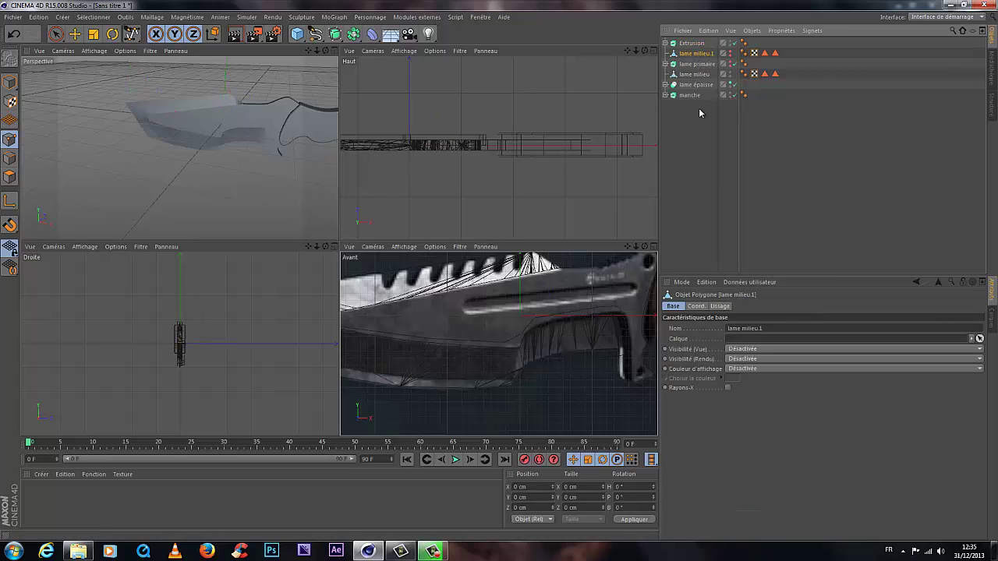
click(694, 66)
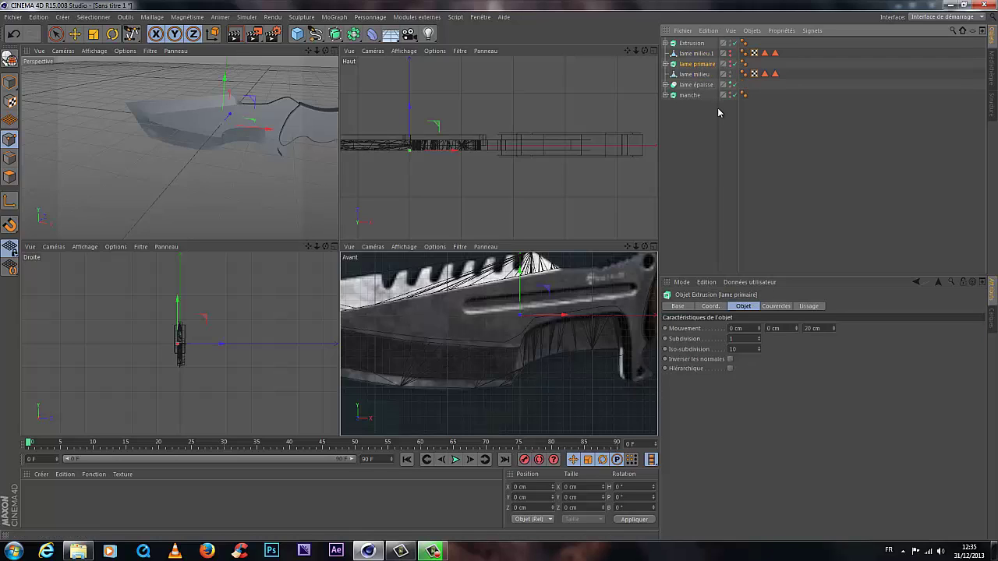
click(696, 74)
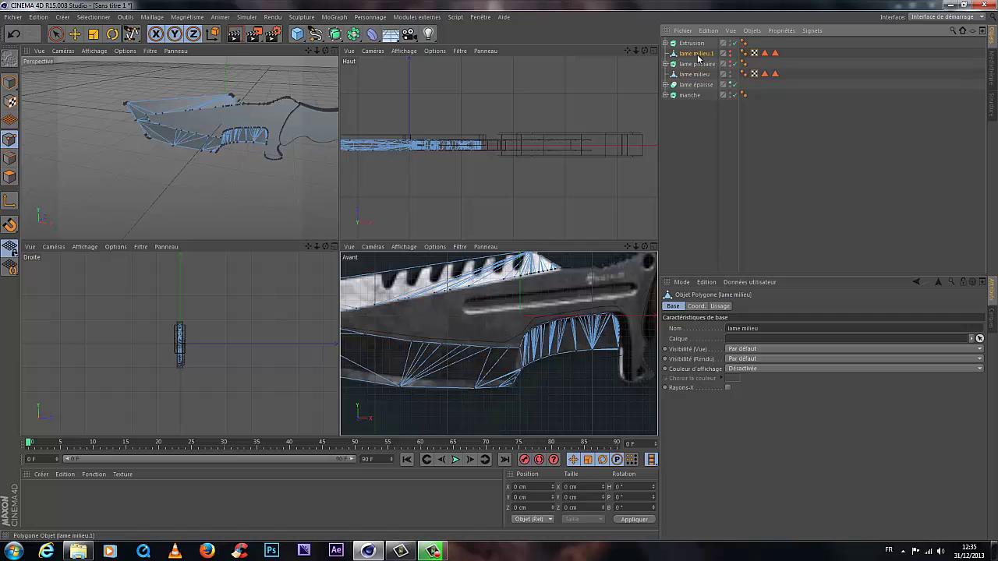
click(731, 55)
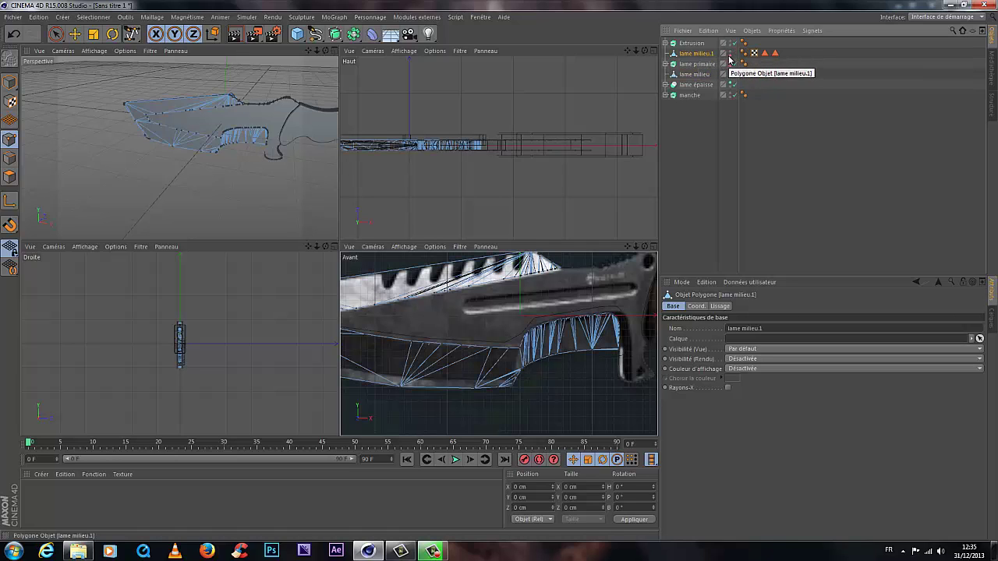
click(731, 55)
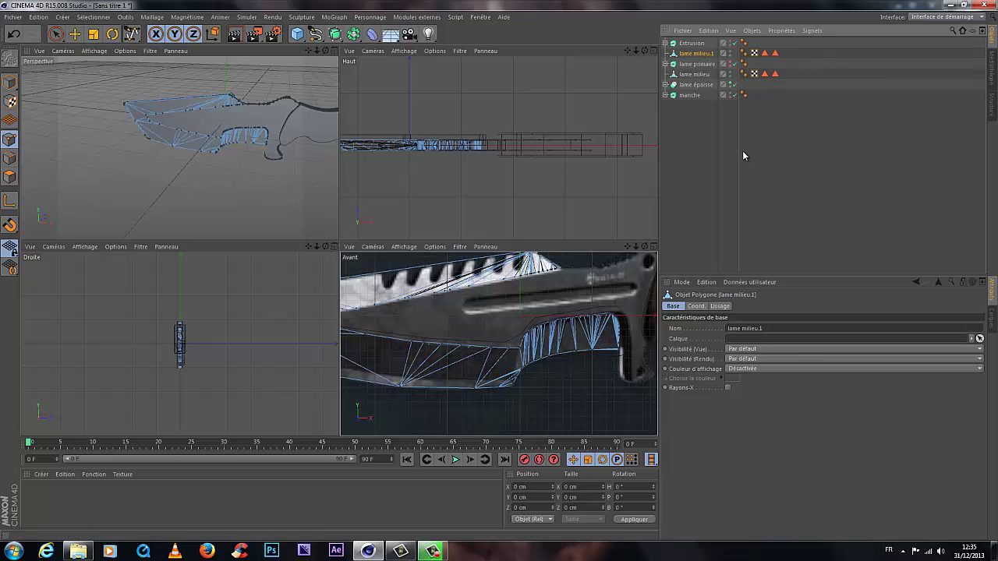
key(Delete)
click(697, 54)
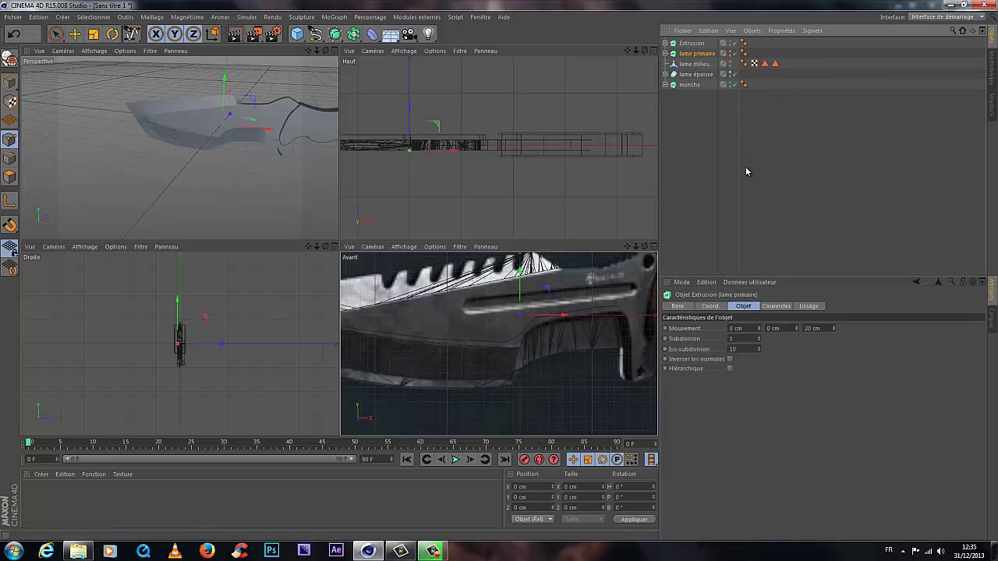
key(Delete)
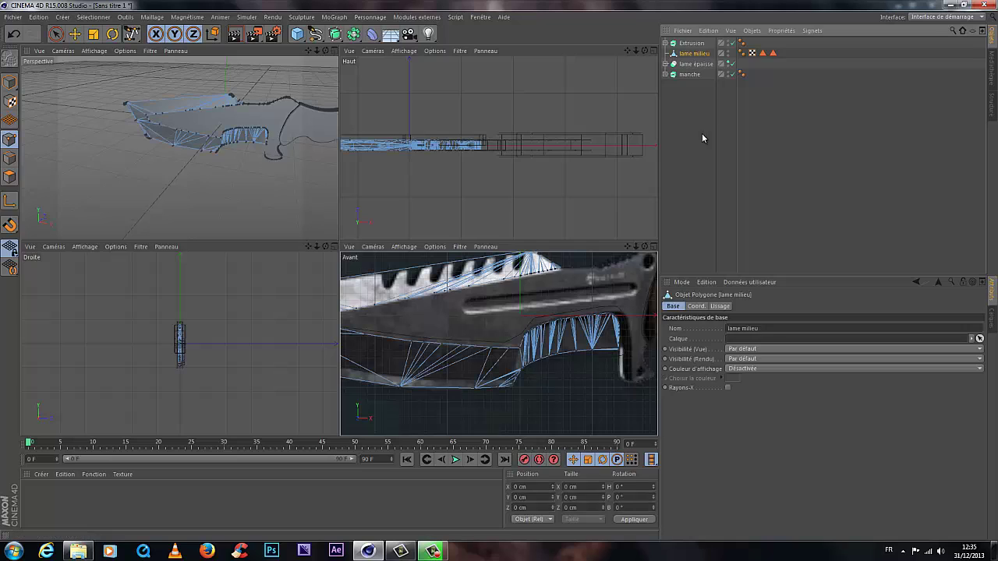
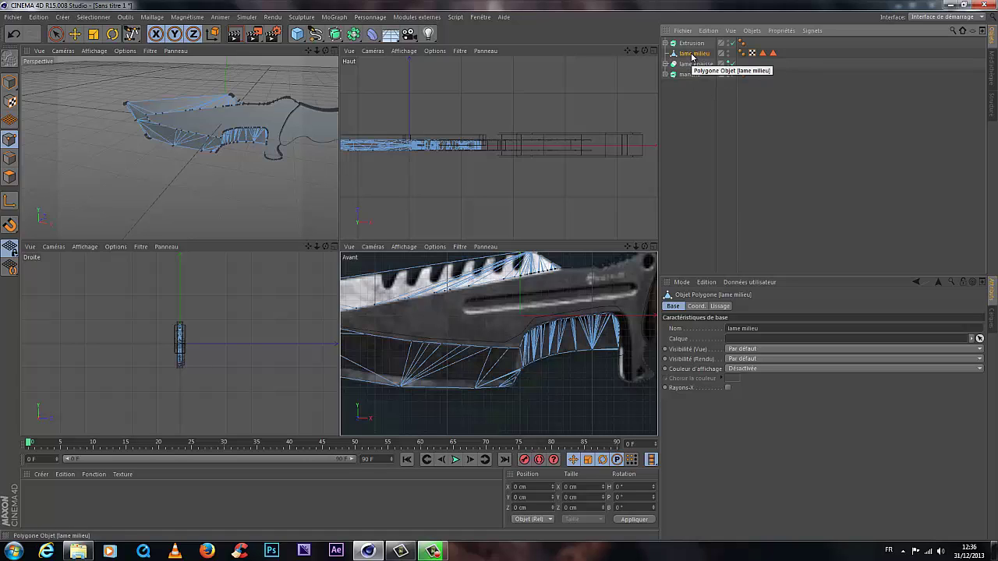
Step: Duplicate "lame milieu" to the end of the object list and disable the copy's visibility in view and render
ctrl+drag(690, 55, 704, 129)
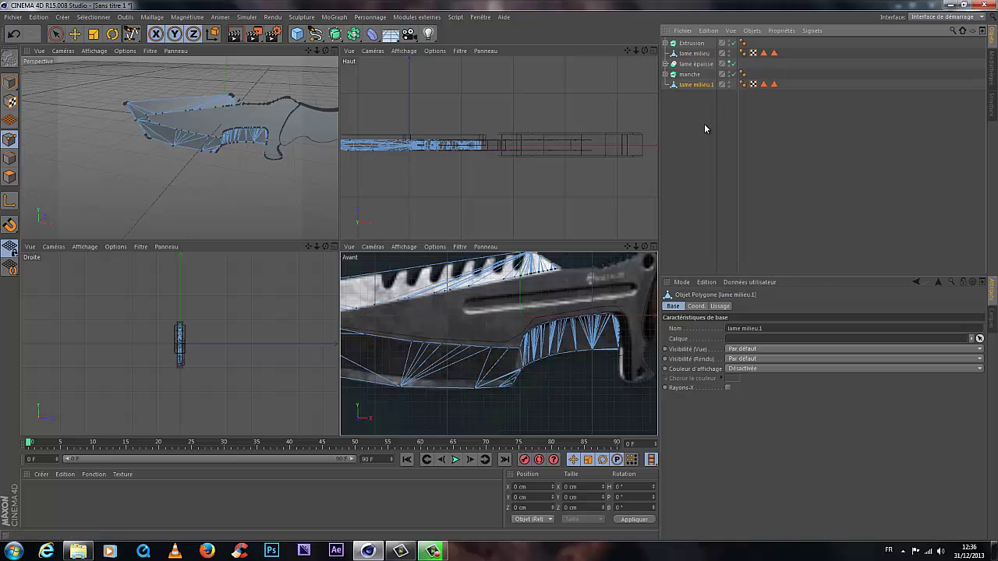
ctrl+click(730, 83)
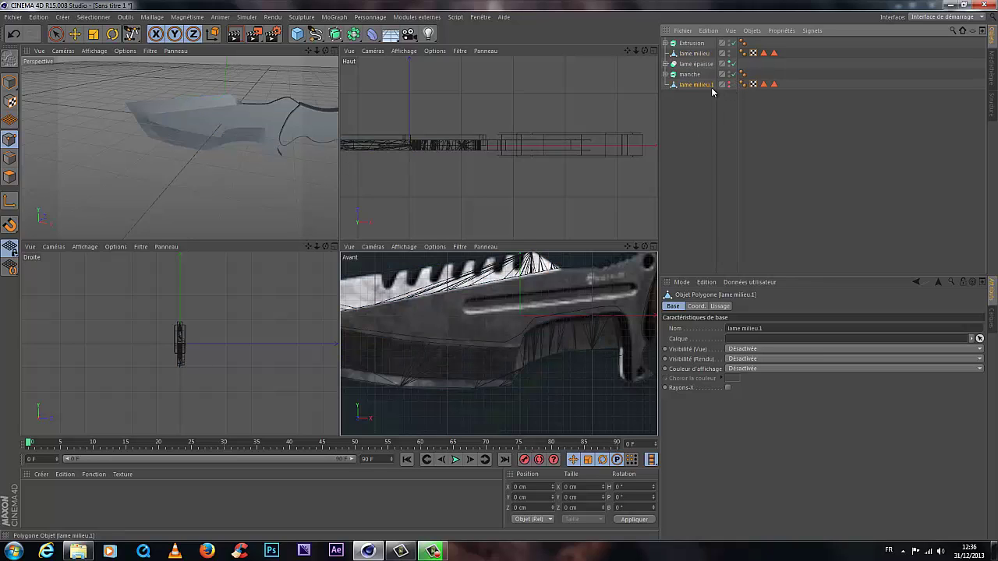
click(696, 53)
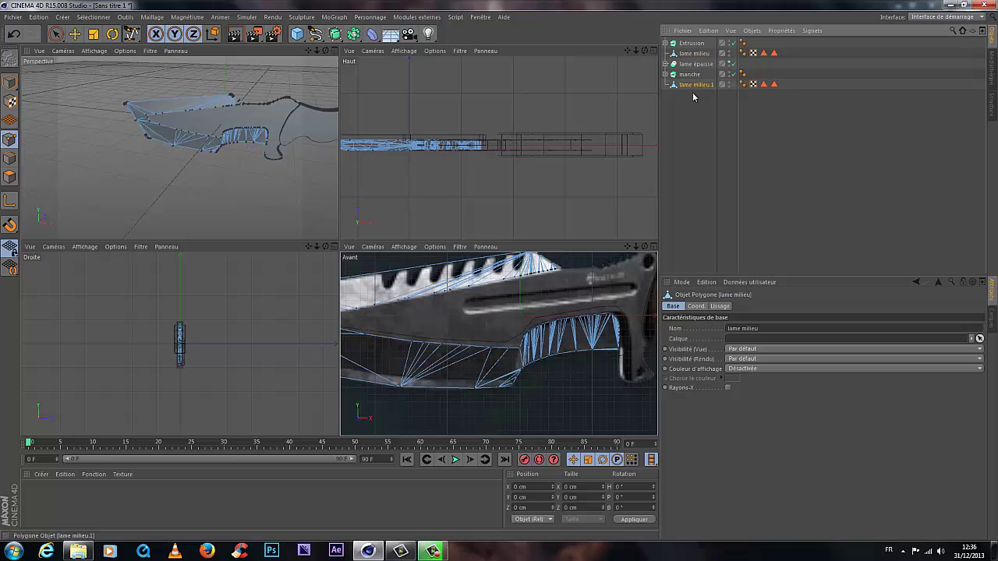
click(711, 53)
Step: Rename the new bevel extrusion as "cache tranchant"
click(690, 43)
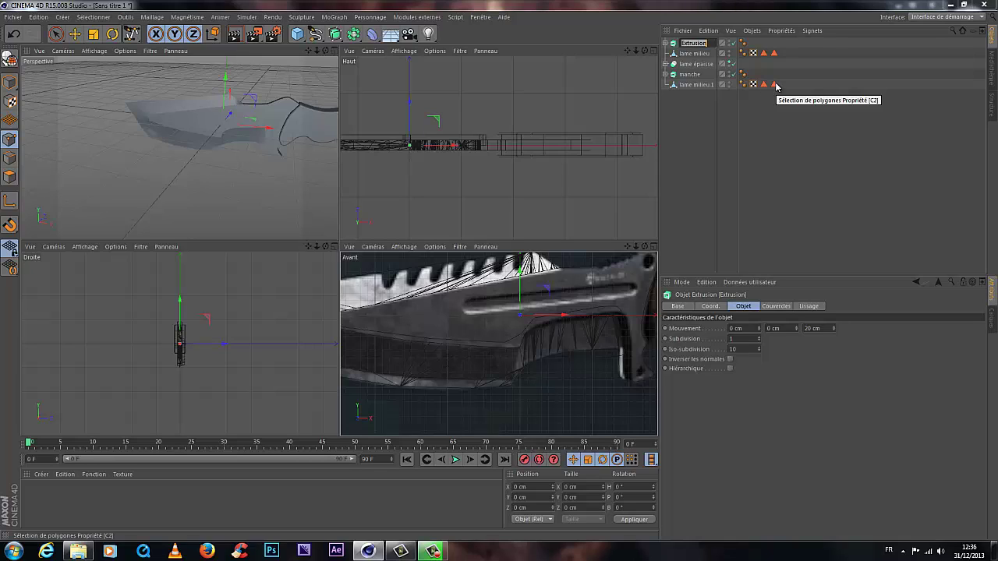
text(cac)
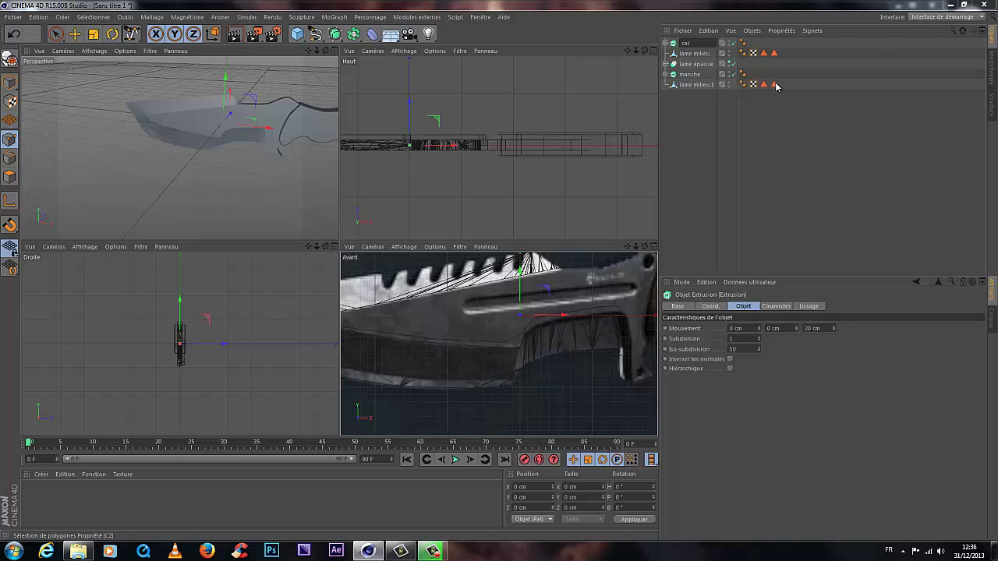
text(he tranchant)
key(Return)
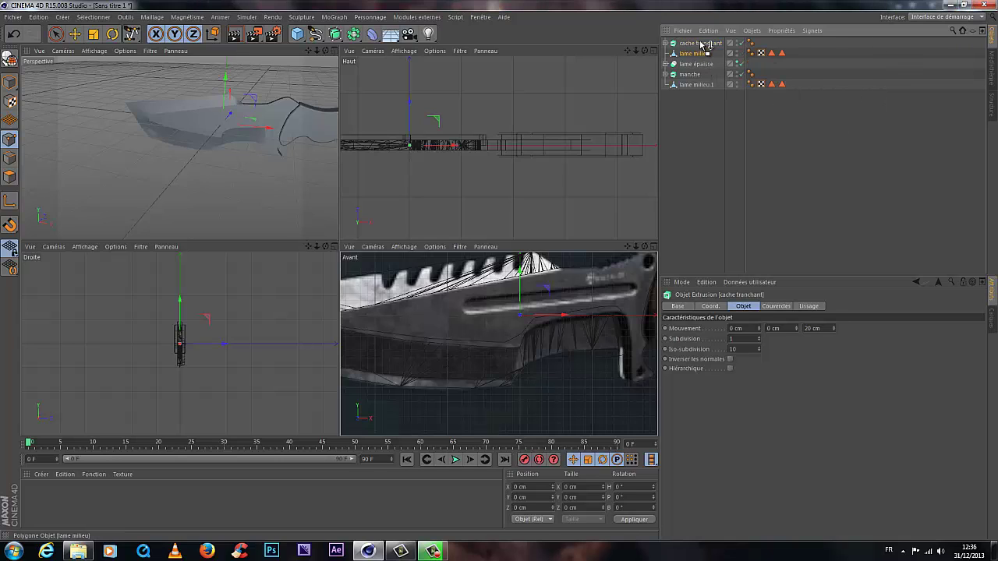
Step: Move "lame milieu" above "cache tranchant" in the object order and hide "lame épaisse" and "manche"
drag(693, 53, 690, 39)
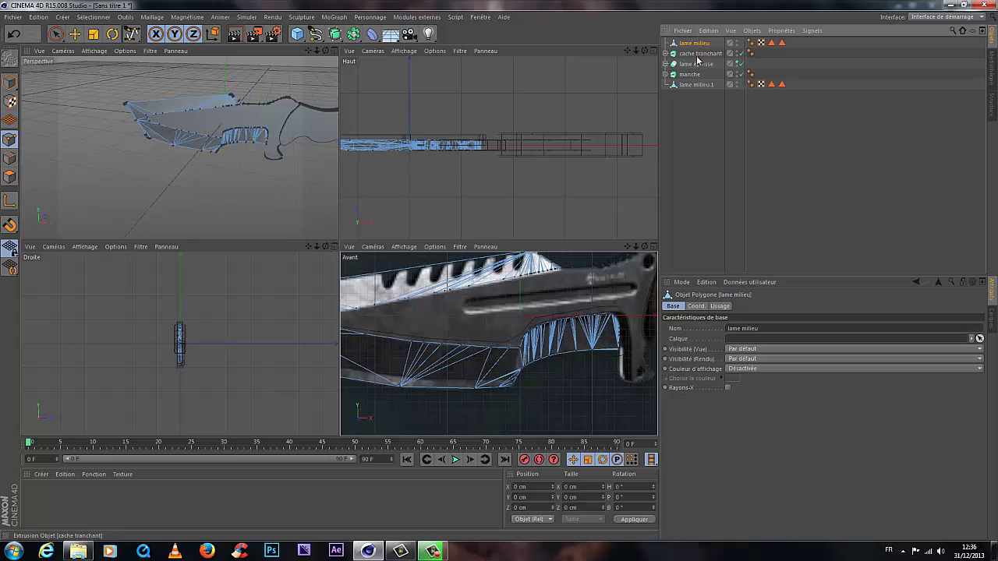
click(739, 64)
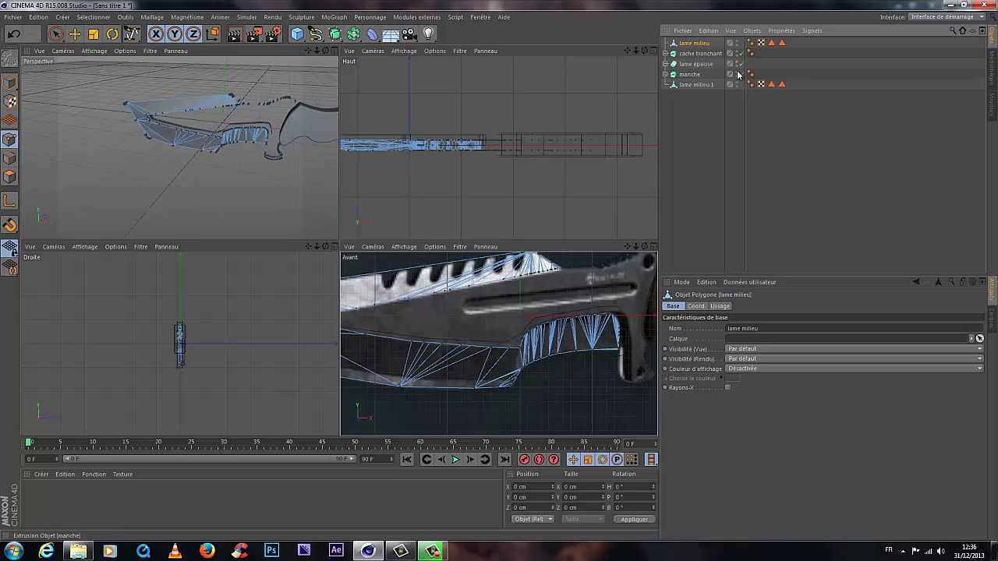
click(737, 83)
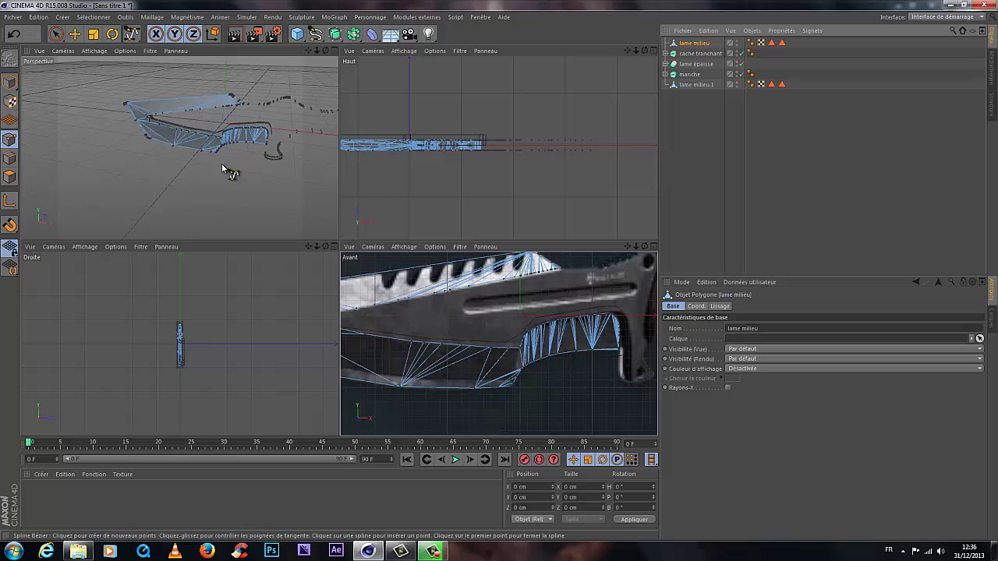
Step: Set the "cache tranchant" extrusion depth to 60 cm and shift the object along Z to about -37.6 cm so it straddles the blade
alt+drag(325, 61, 332, 248)
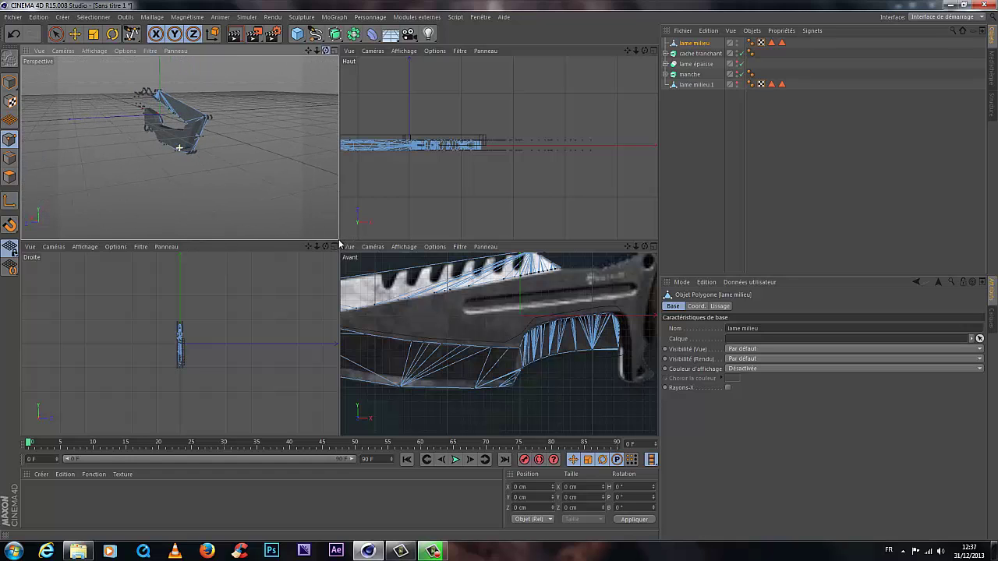
key(e)
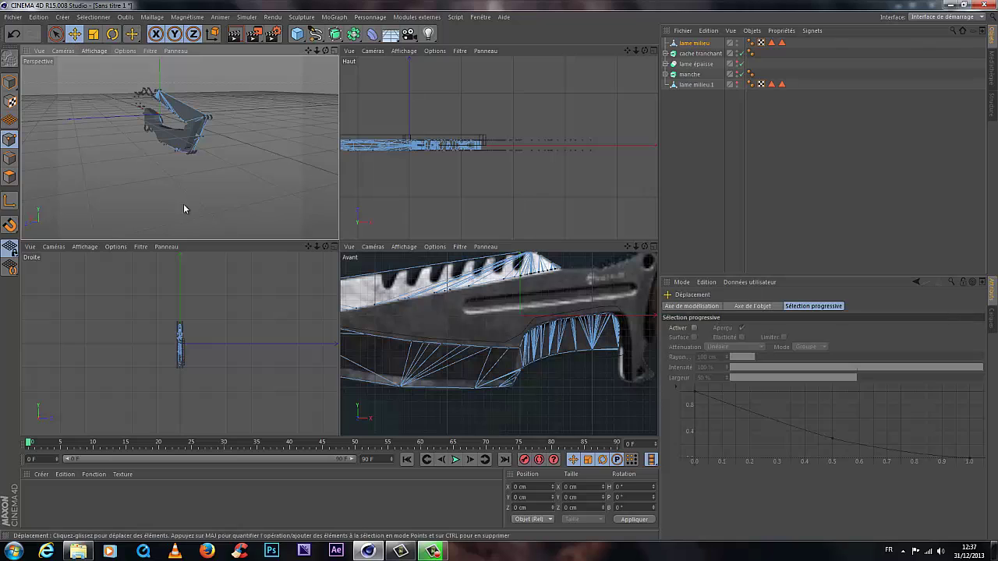
click(693, 53)
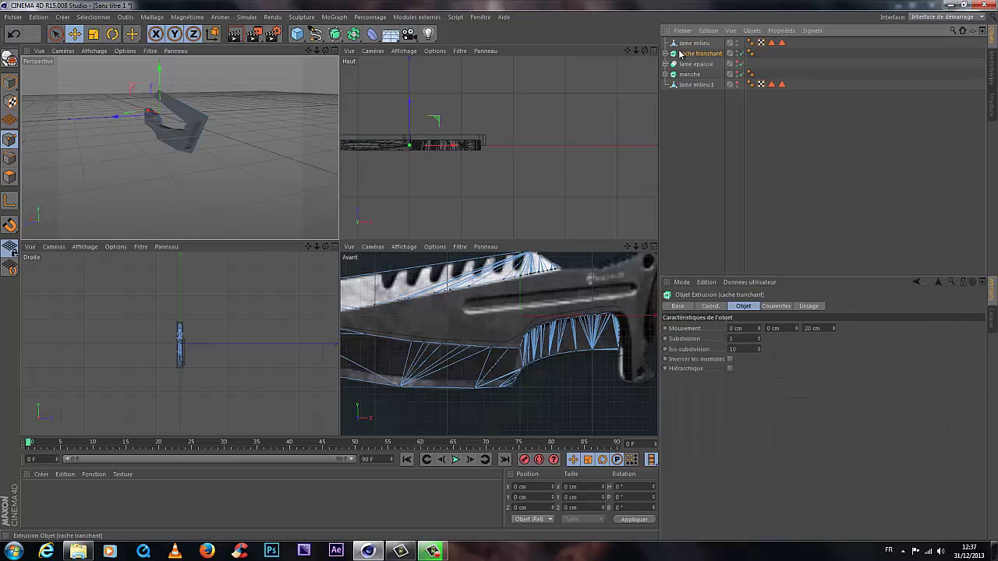
click(812, 328)
text(60)
key(Return)
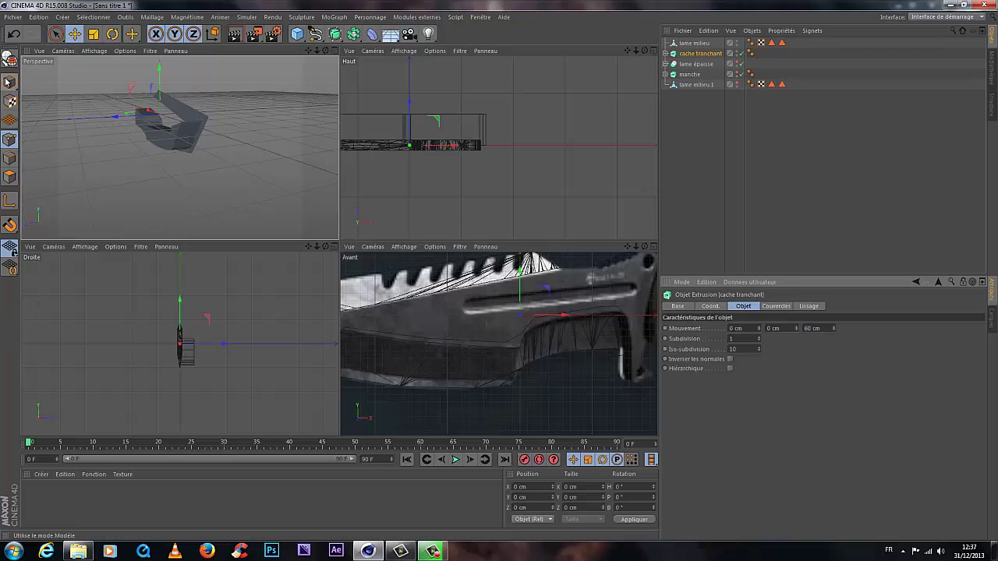
drag(116, 123, 147, 128)
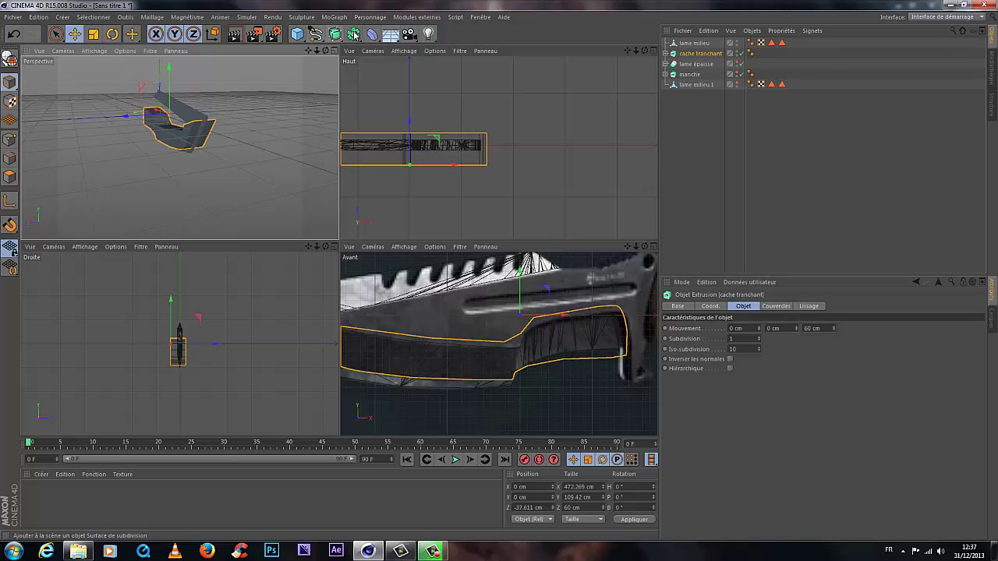
Step: Add a Boolean object and nest "lame milieu" and "cache tranchant" inside it, subtracting the extrusion from the blade
drag(372, 34, 556, 45)
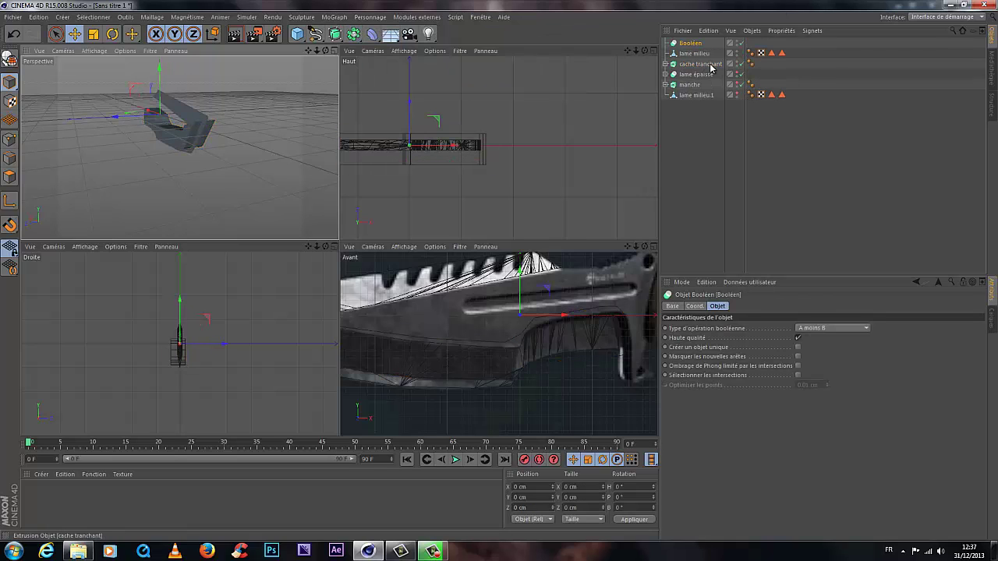
click(700, 55)
ctrl+click(699, 65)
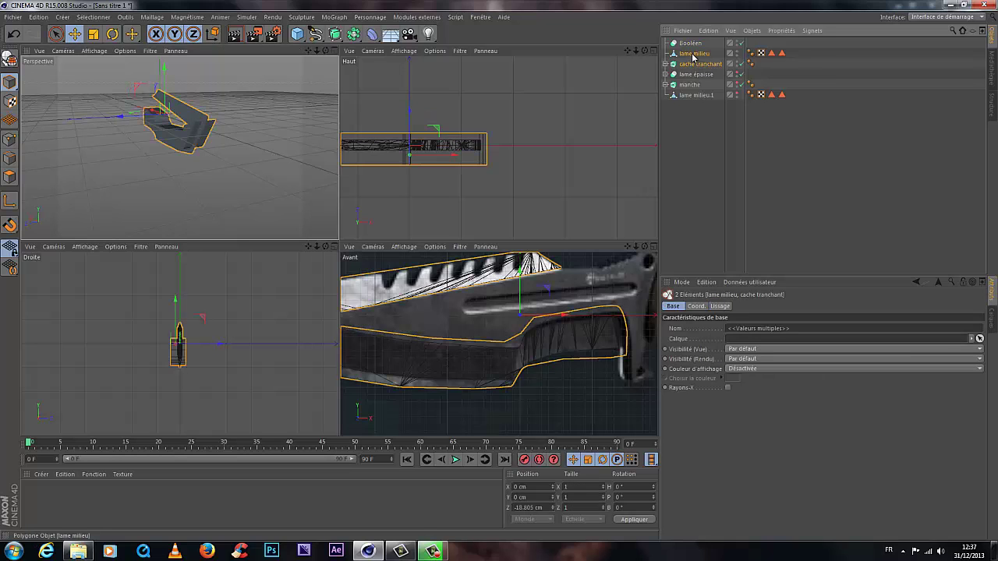
drag(693, 44, 694, 44)
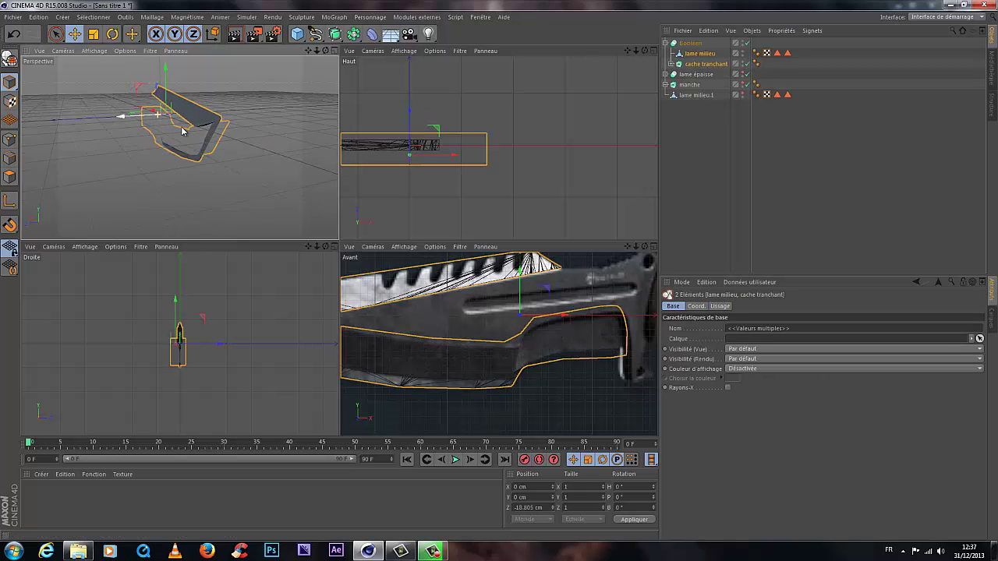
scroll(212, 143, up, 3)
scroll(207, 122, down, 3)
drag(325, 50, 338, 243)
Step: Rename the Boolean object as "tranchant" and collapse its hierarchy
click(690, 44)
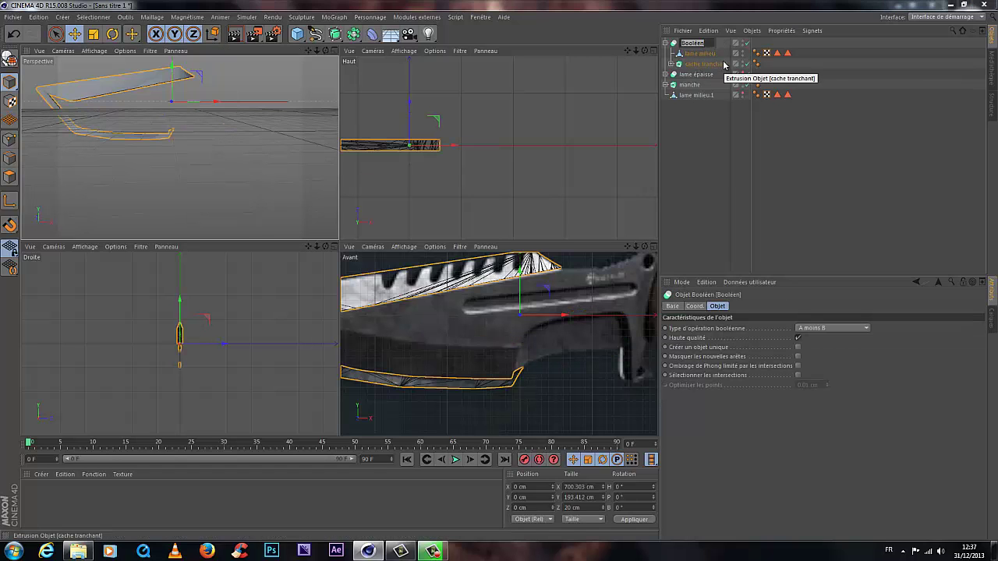
text(tranchant)
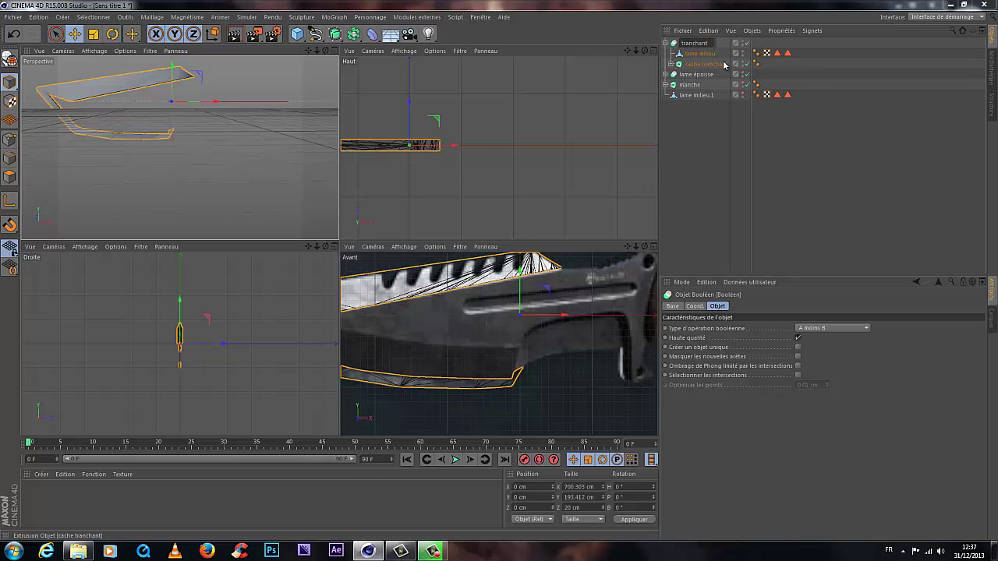
key(Return)
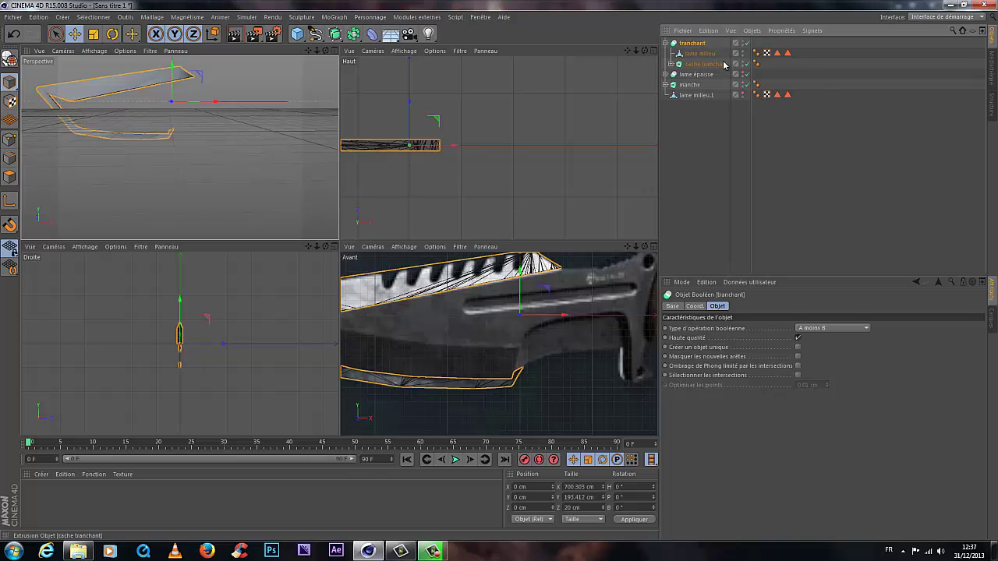
click(665, 43)
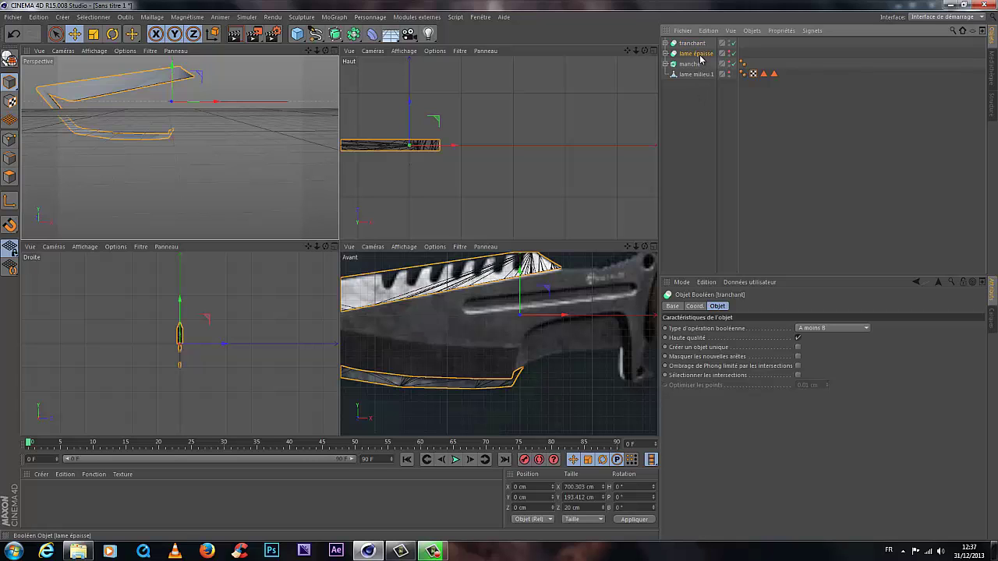
Step: Make the duplicate blade "lame milieu.1" visible again in the viewports
click(694, 74)
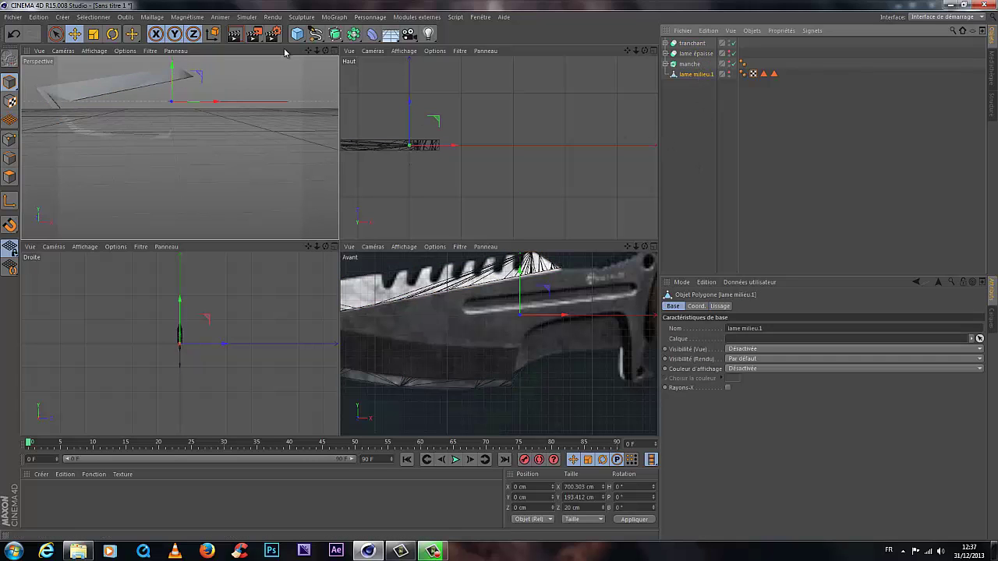
drag(316, 52, 358, 238)
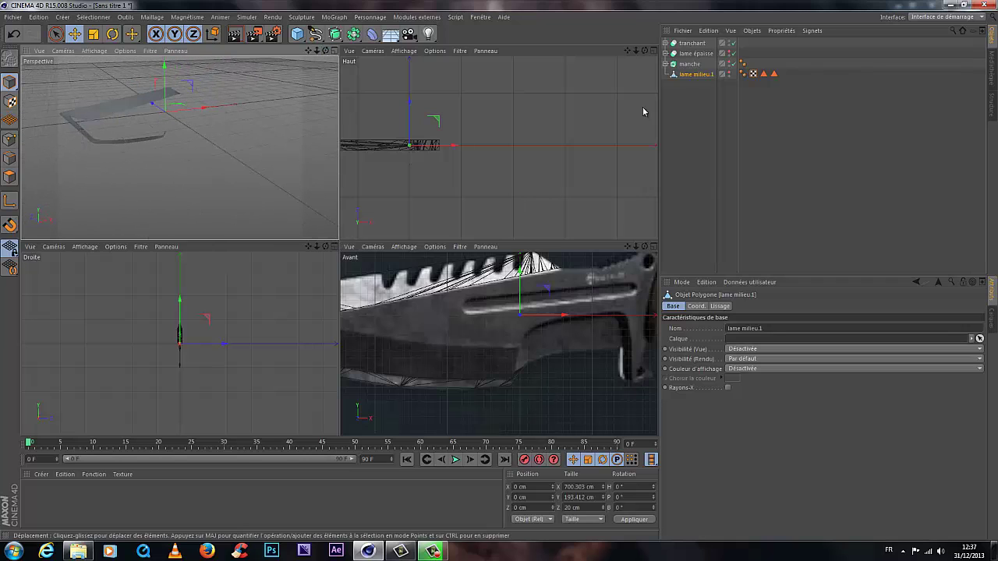
click(729, 41)
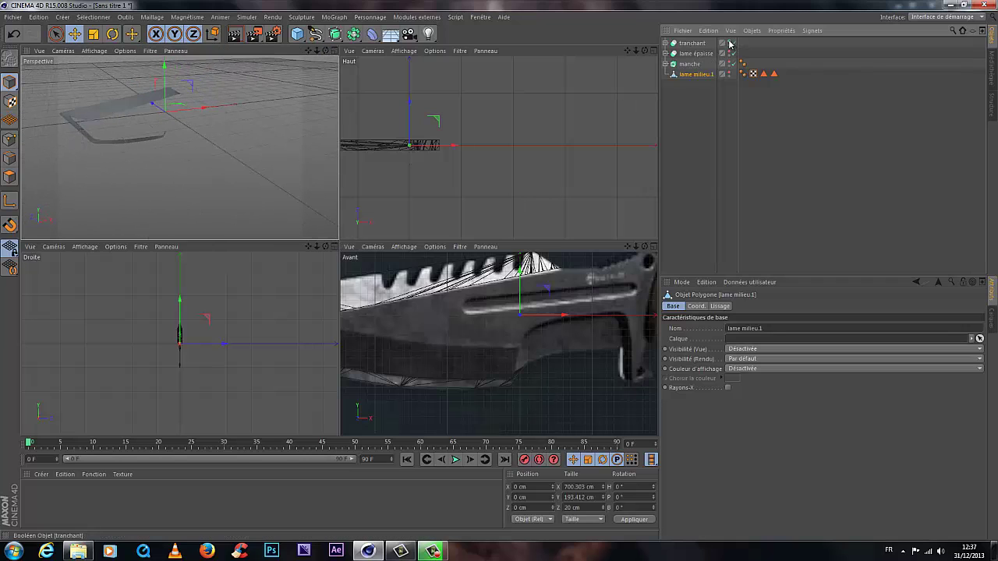
click(730, 43)
click(729, 72)
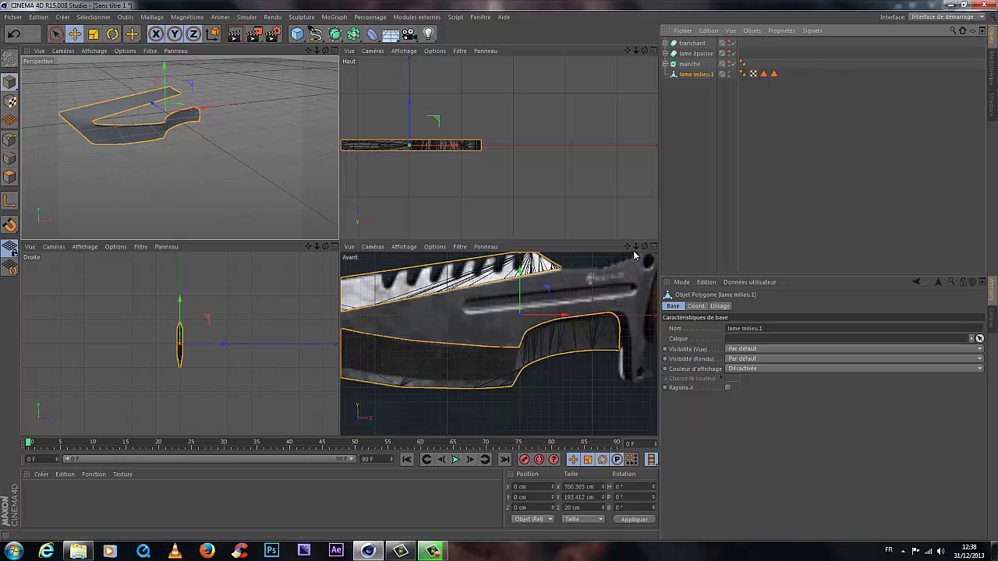
drag(645, 246, 501, 276)
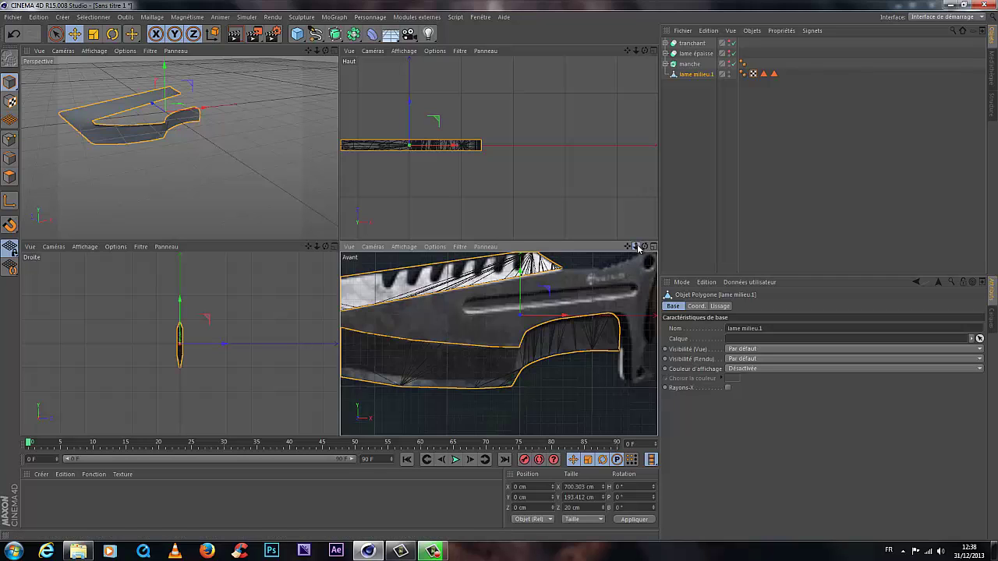
drag(637, 248, 663, 230)
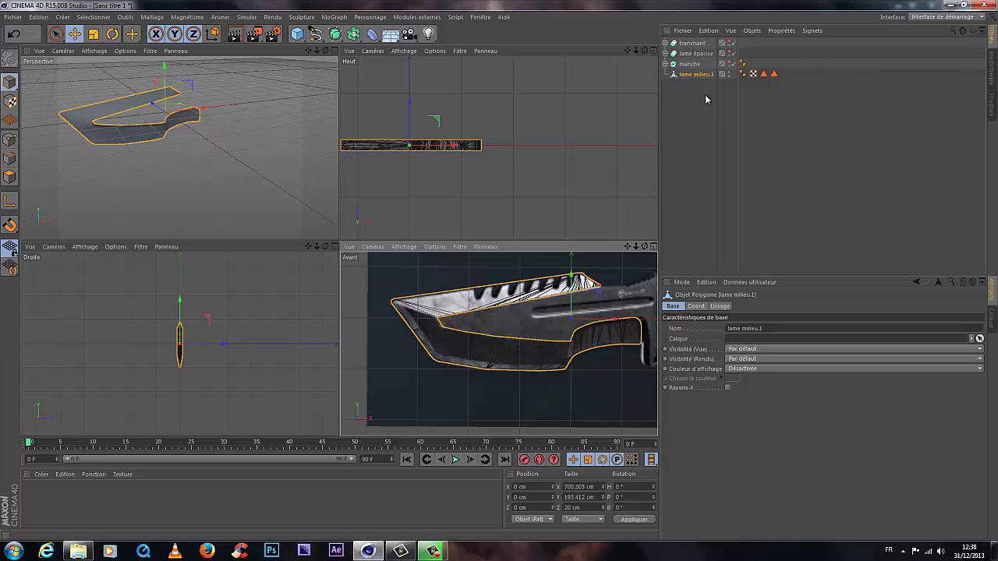
Step: Start a Bézier spline in the front view at the notch end of the lower bevel, from about X 4.4 cm, Y -74.7 cm
click(692, 43)
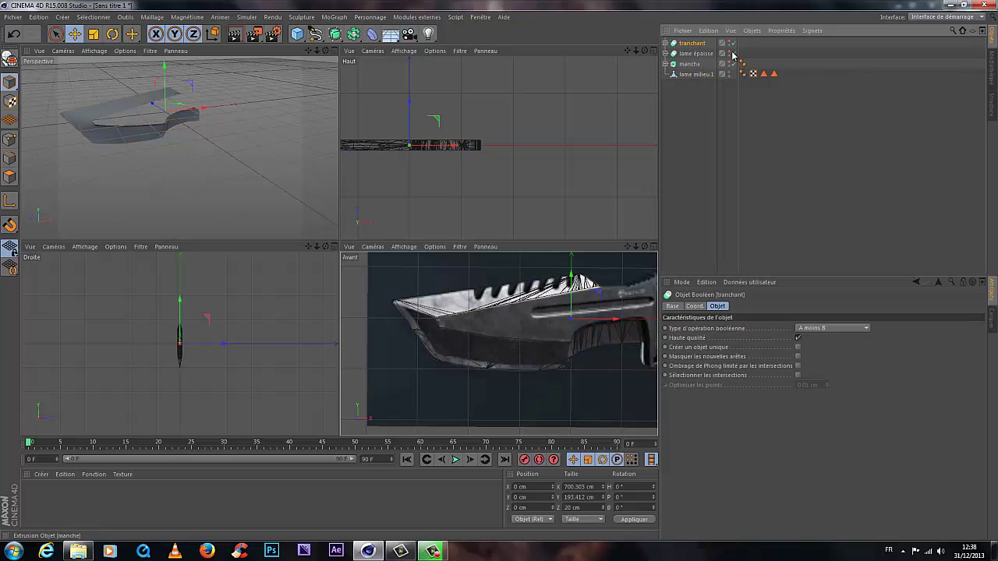
click(731, 53)
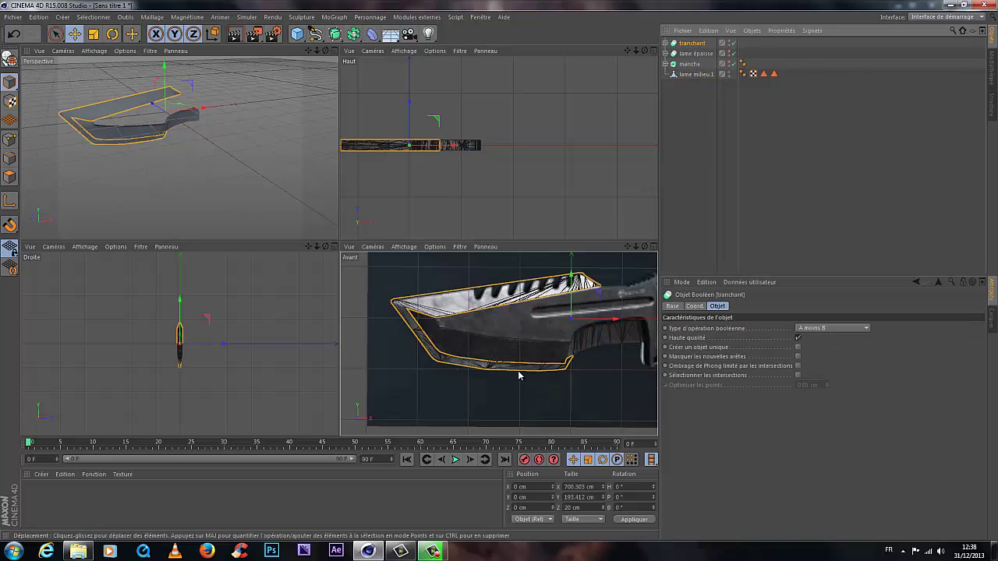
scroll(570, 379, up, 8)
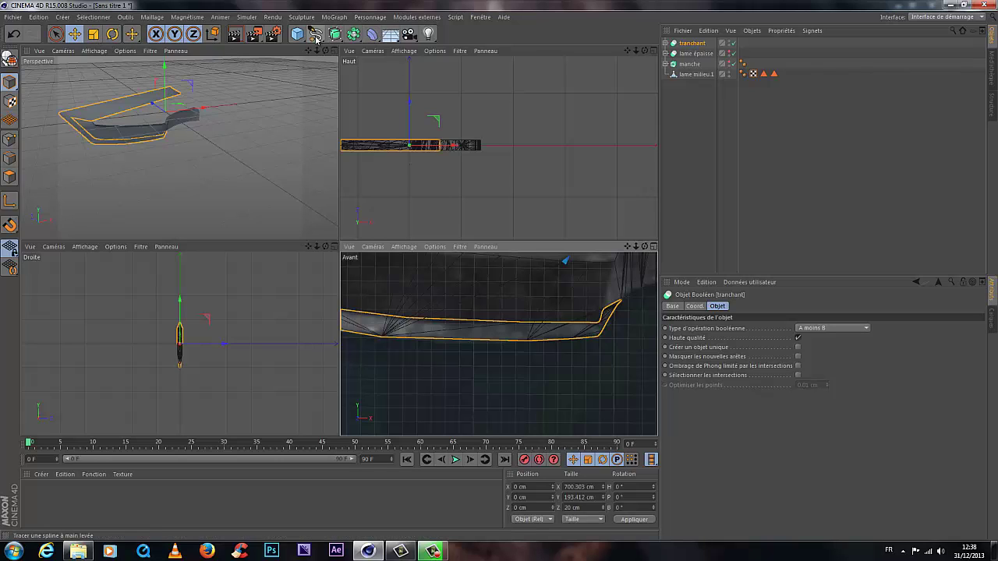
drag(316, 35, 394, 50)
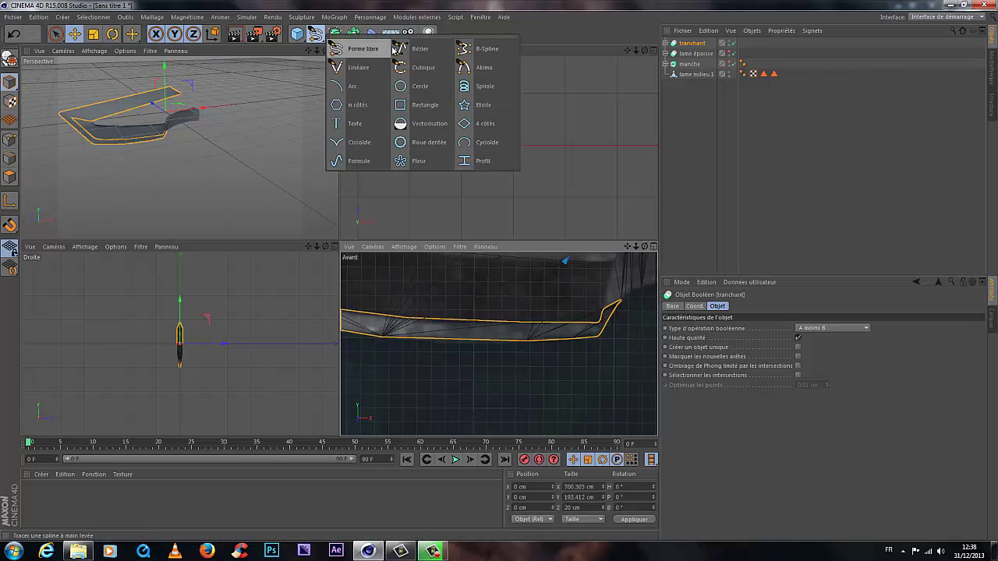
click(435, 52)
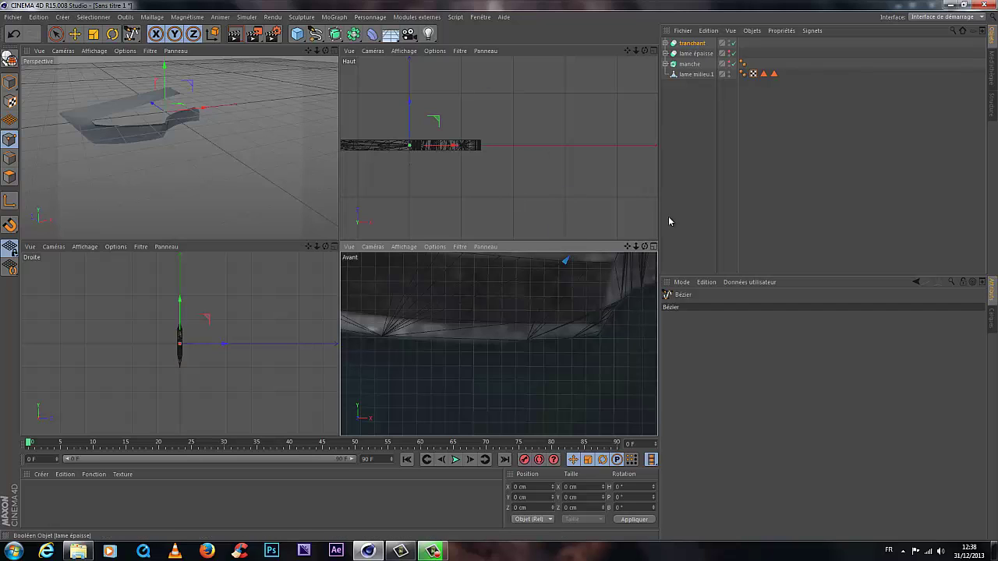
scroll(613, 328, up, 5)
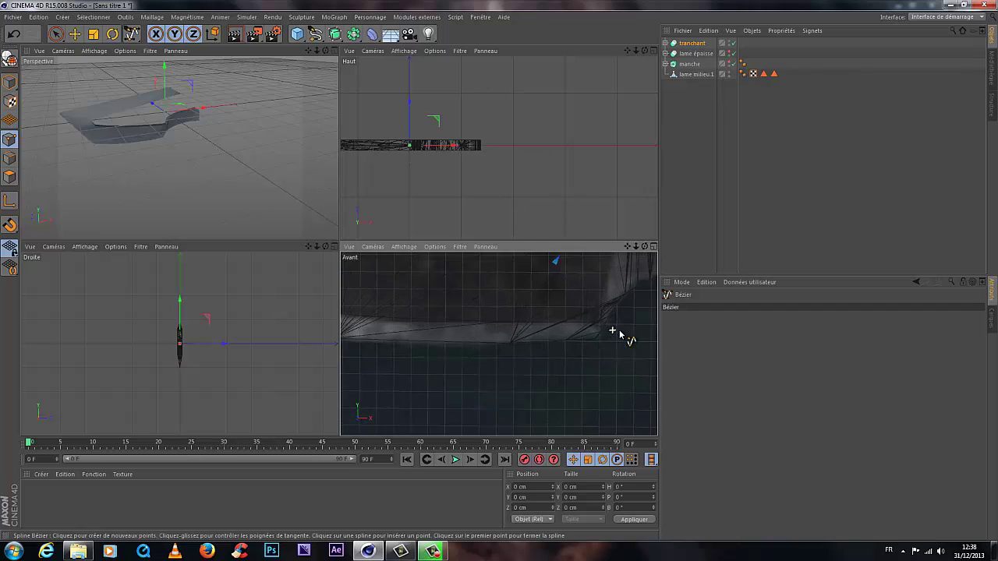
click(636, 292)
scroll(635, 298, up, 3)
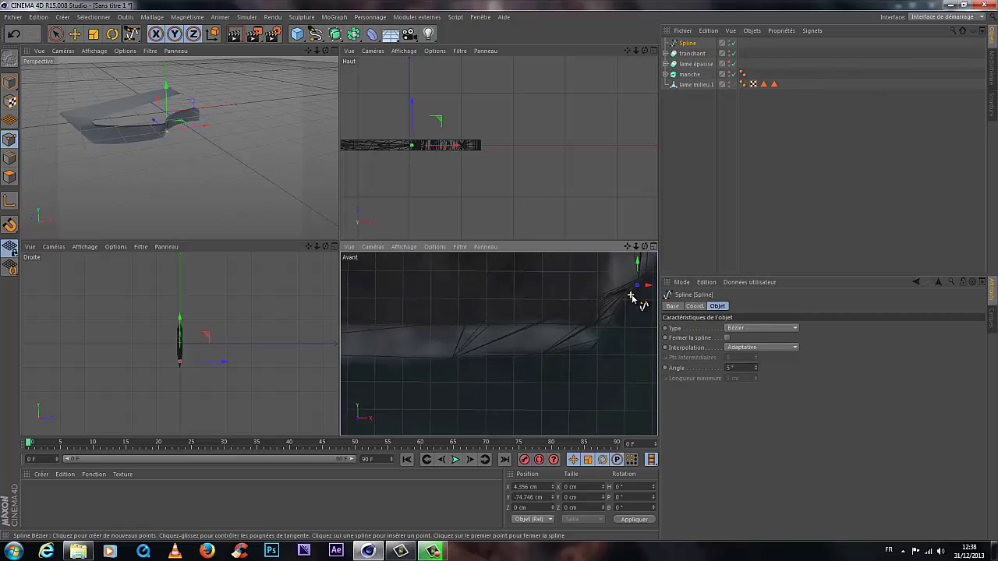
scroll(633, 296, up, 2)
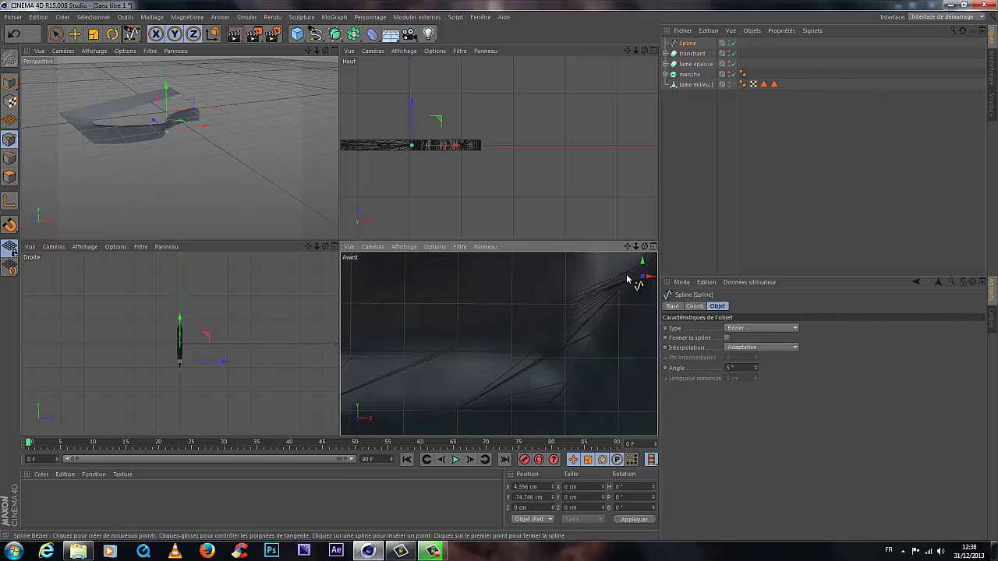
mouse_move(627, 278)
mouse_down()
mouse_move(637, 276)
mouse_move(623, 282)
mouse_up()
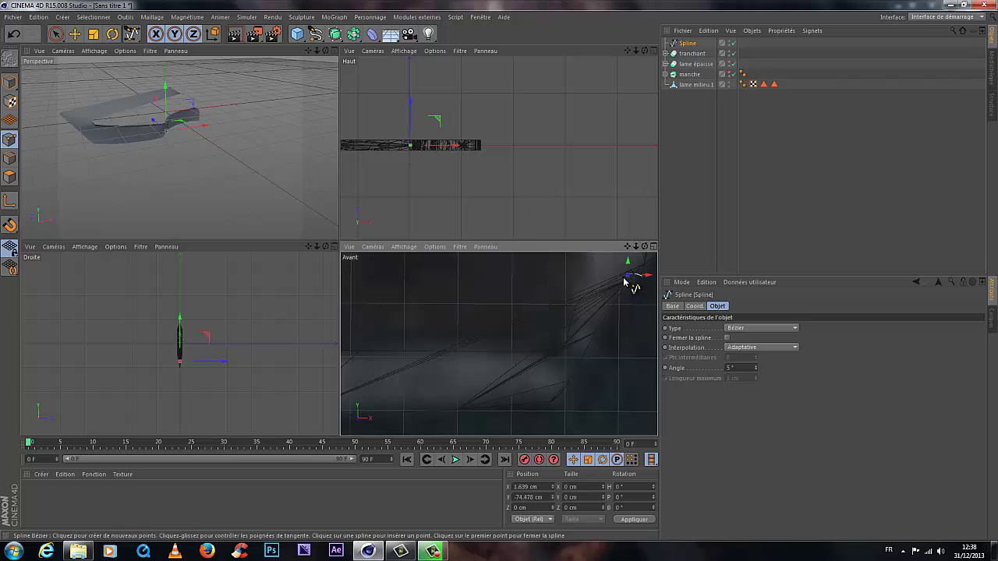
Step: Trace the spline around the notch corner and onto the bevel's inner edge, to about X -46 cm, Y -89 cm
click(586, 300)
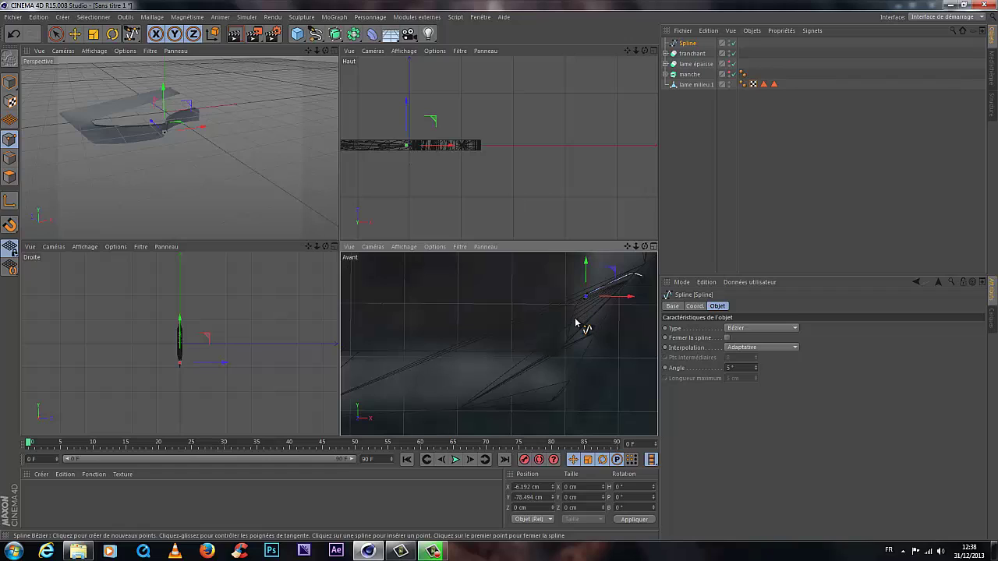
click(572, 322)
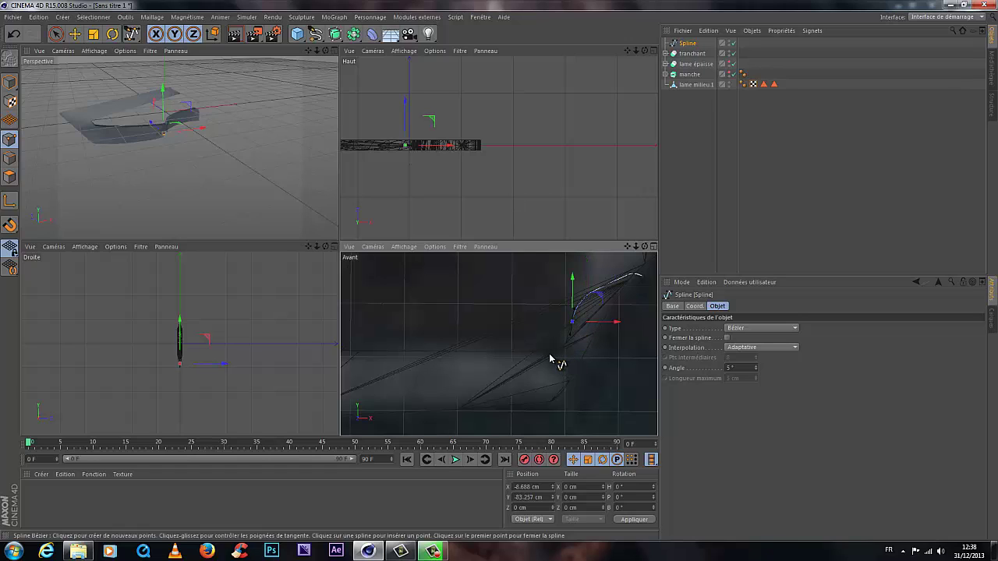
drag(549, 356, 529, 361)
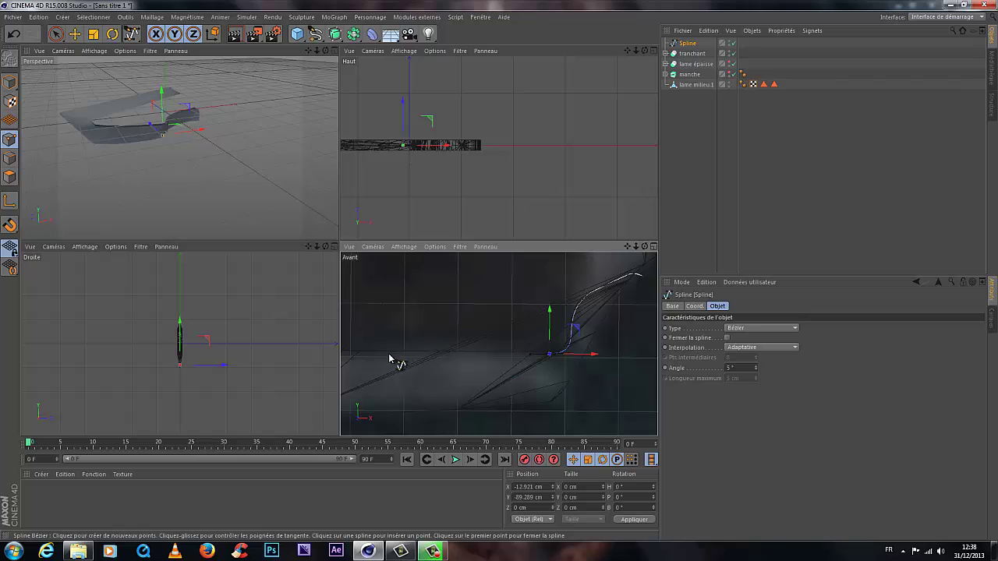
drag(393, 354, 424, 367)
Step: Set the front view's background image transparency to 37 % and reselect the spline
drag(627, 246, 490, 278)
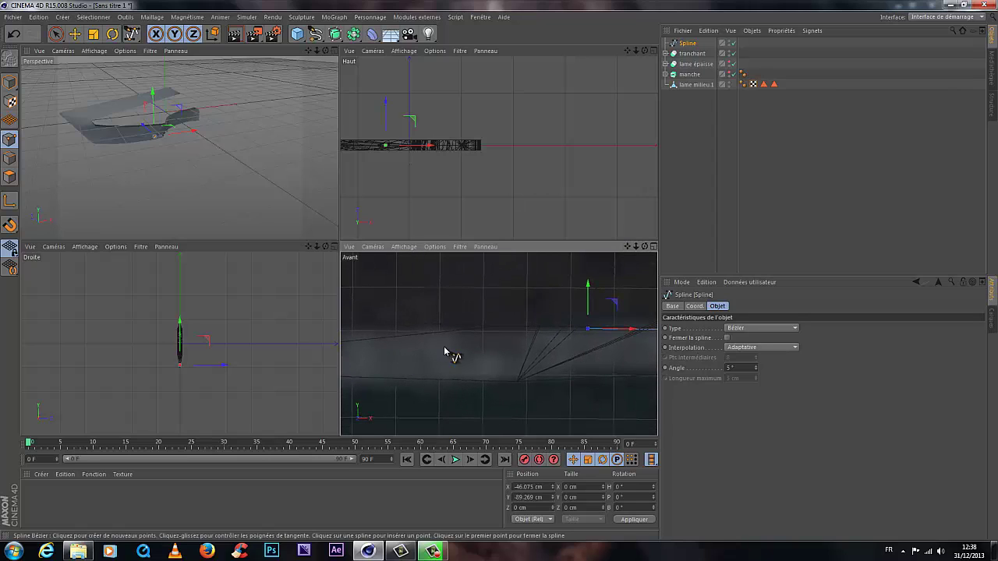
scroll(468, 351, down, 3)
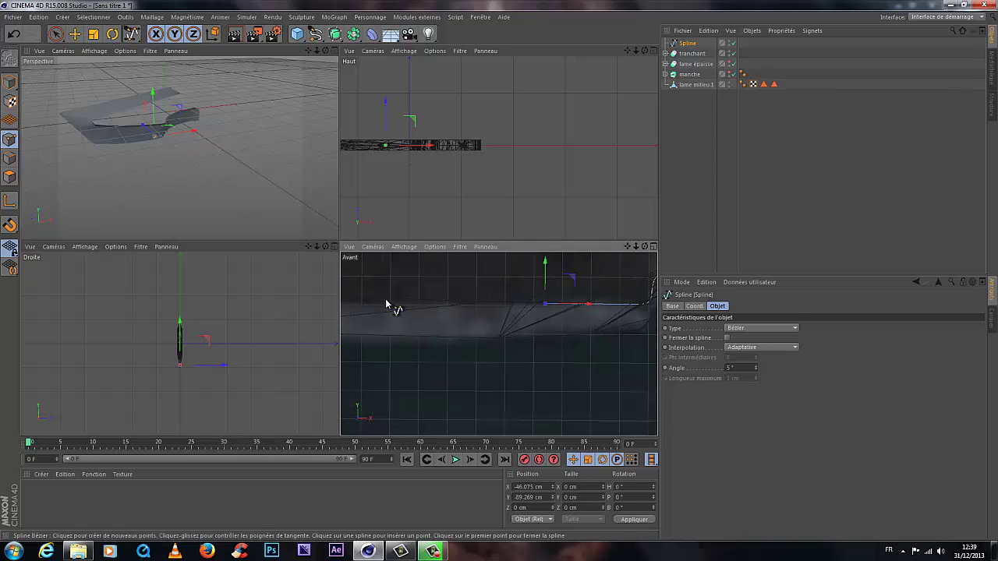
click(437, 246)
click(456, 453)
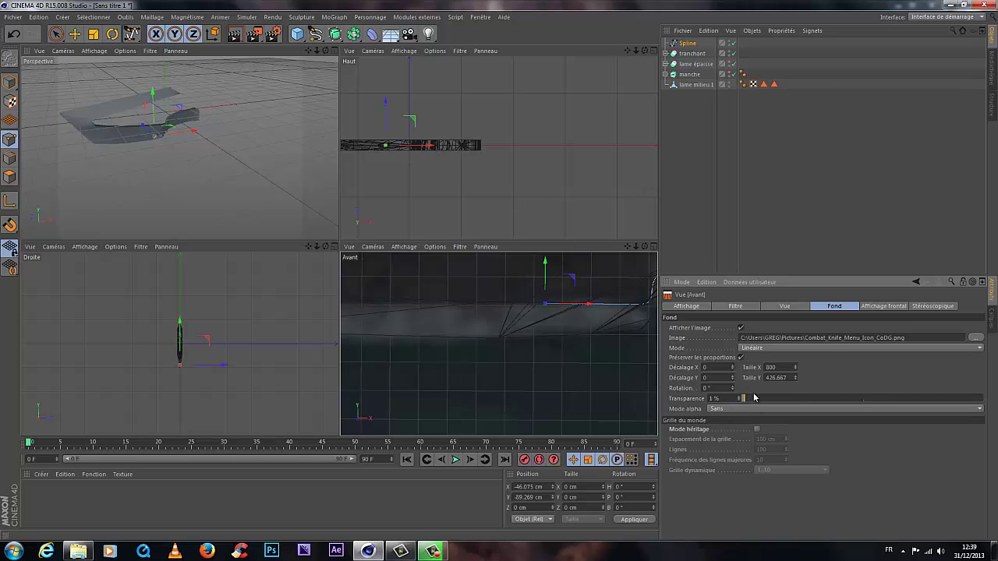
drag(754, 398, 815, 402)
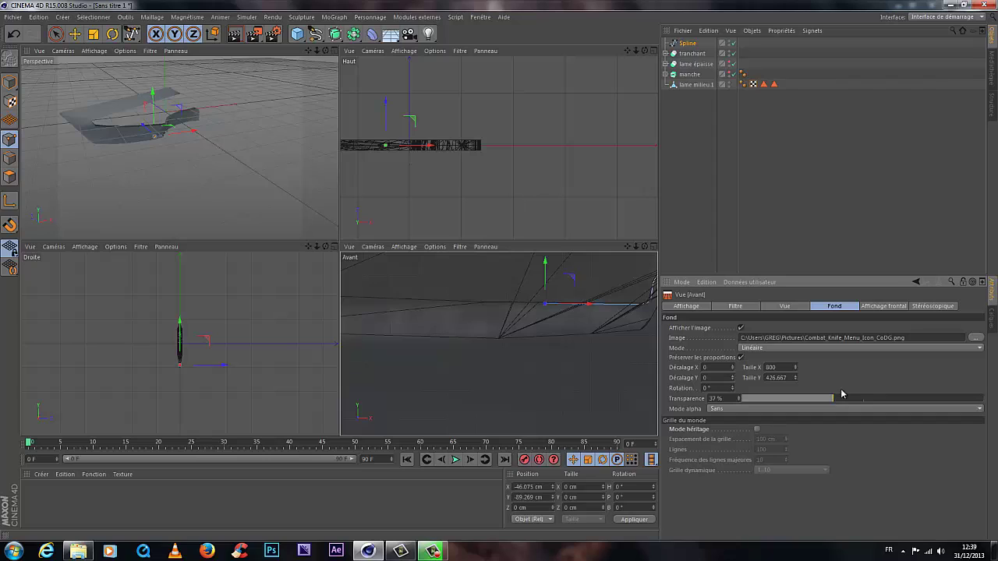
click(686, 43)
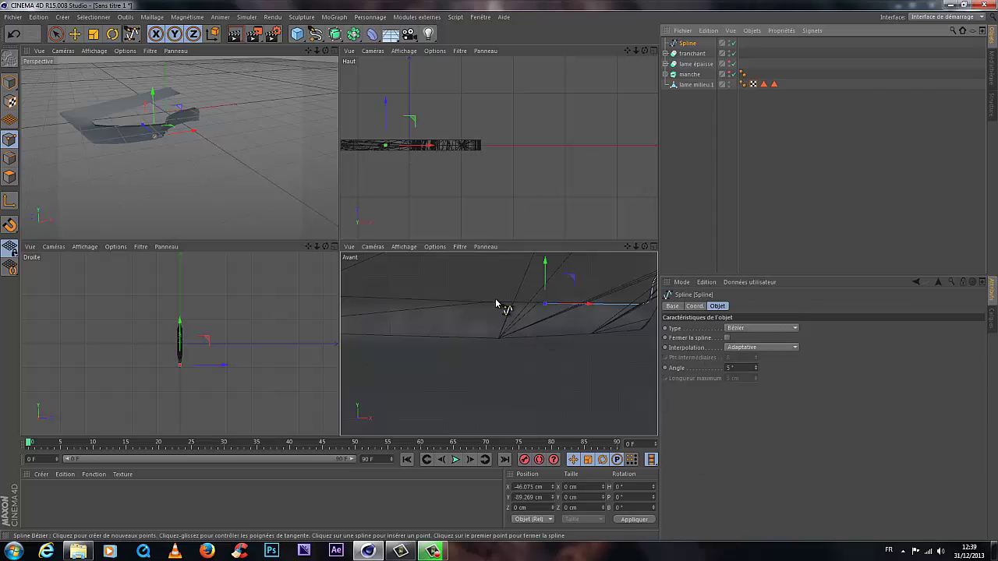
Step: Continue the spline along the cutting bevel's inner edge through about X -89 cm and X -175 cm to about X -246 cm, Y -72 cm
click(422, 303)
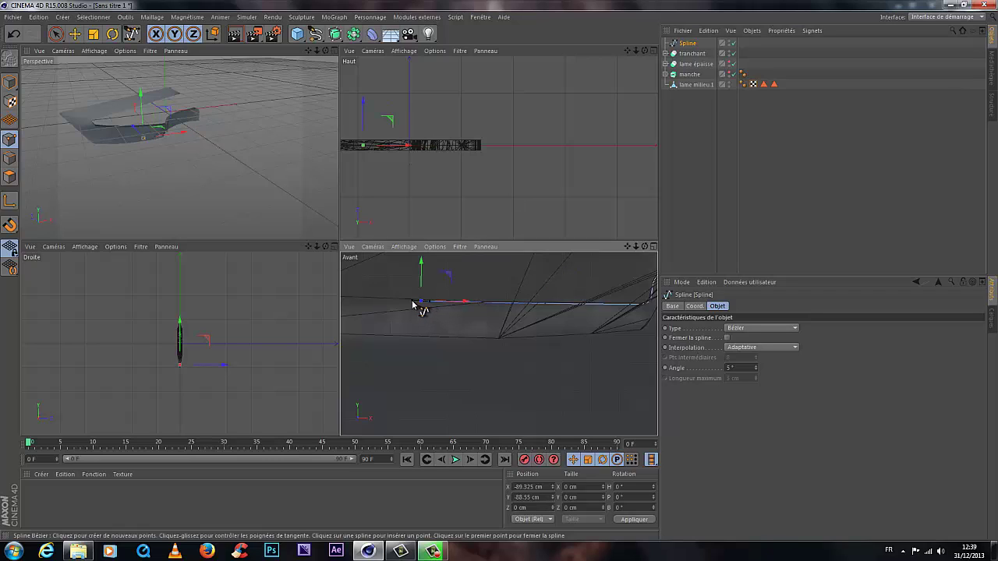
alt+middle_drag(411, 303, 548, 293)
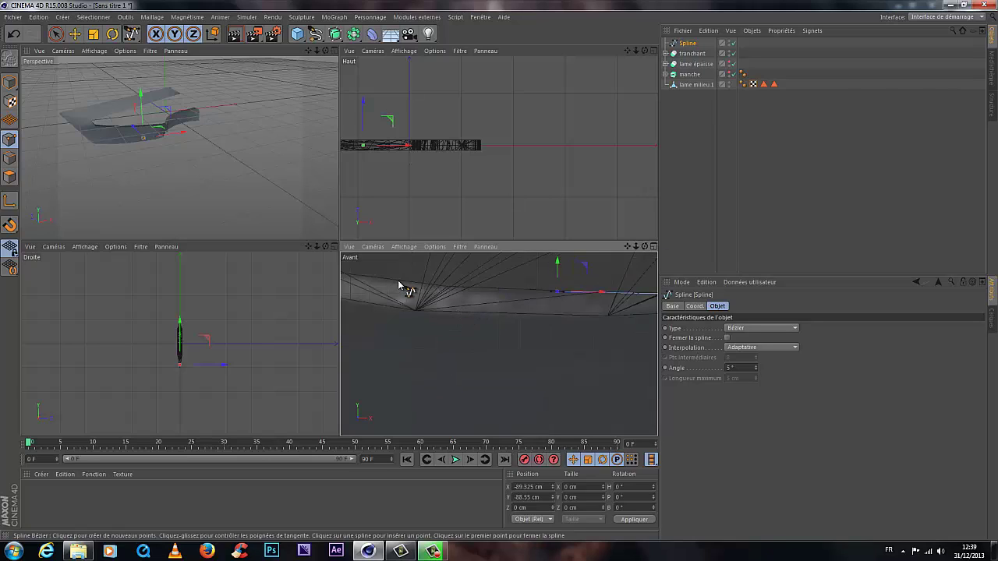
mouse_move(399, 283)
mouse_down()
mouse_move(358, 279)
mouse_move(397, 266)
mouse_up()
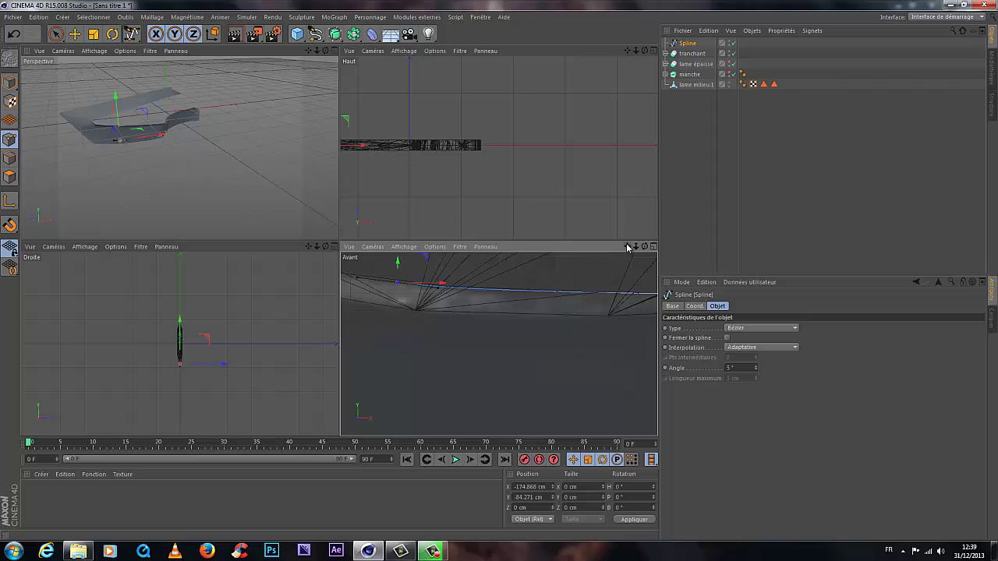
drag(628, 247, 499, 294)
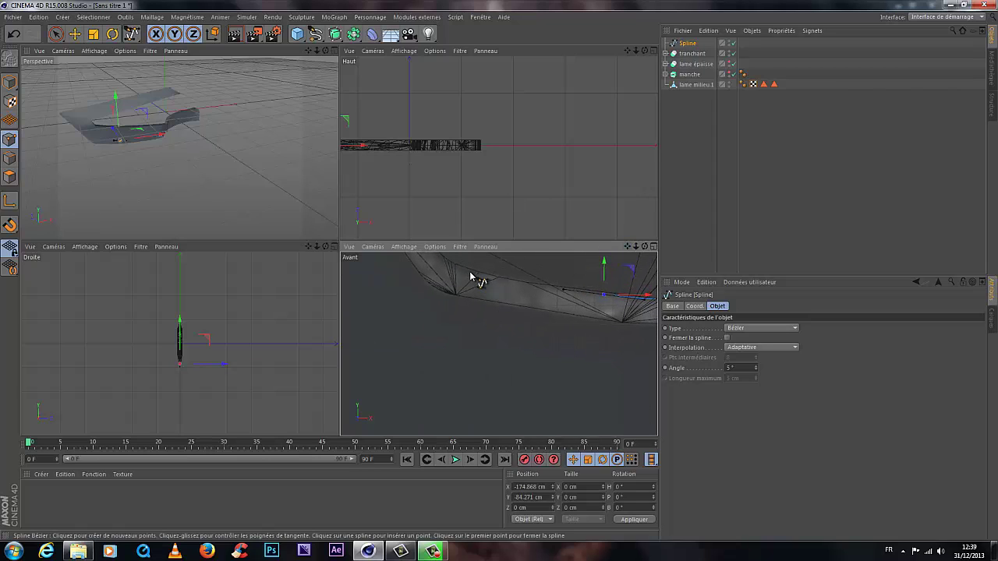
click(470, 272)
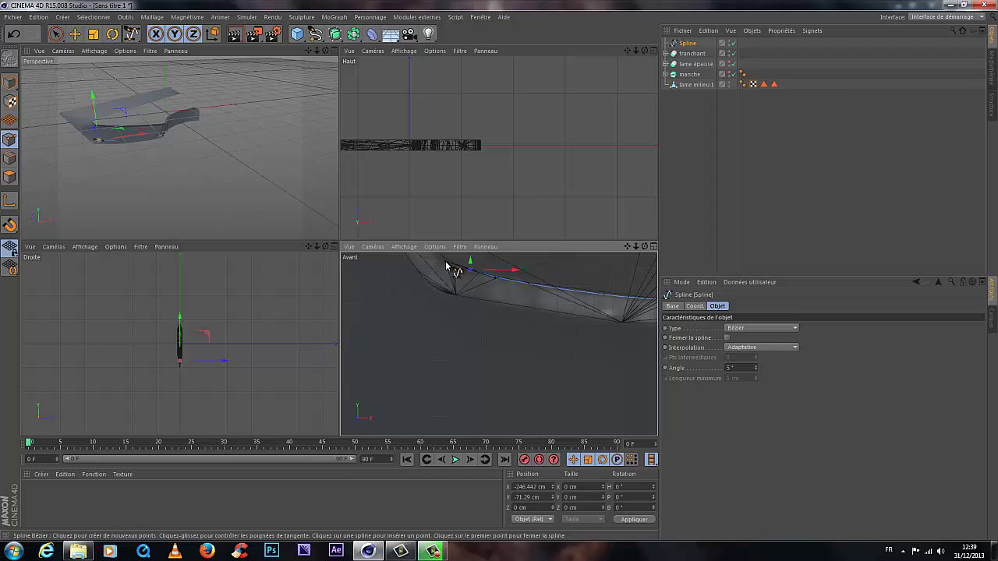
drag(470, 258, 466, 262)
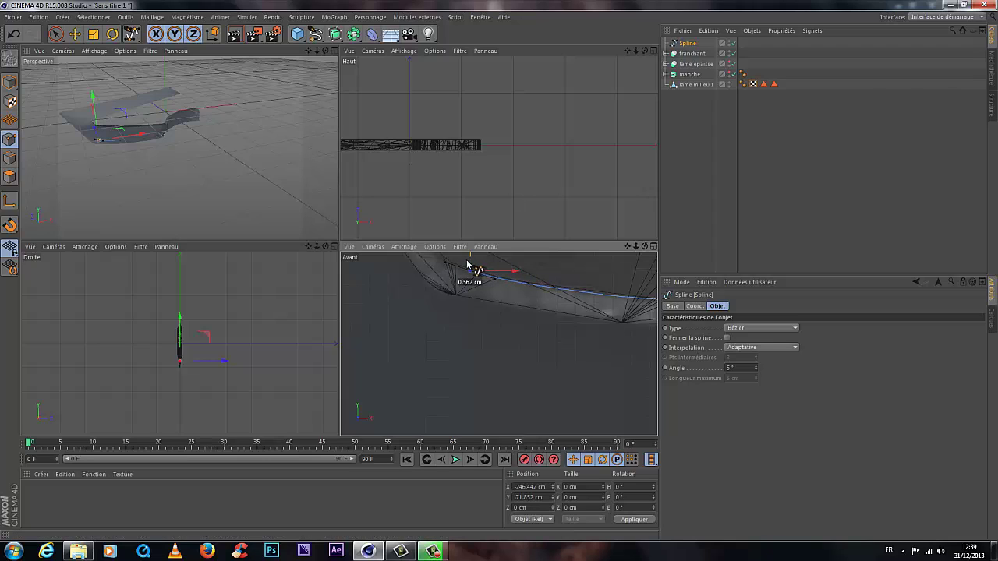
Step: Extend the spline up the front bevel's inner edge via about X -278 cm, Y -44 cm to the corner near the tip, about X -327 cm, Y 22 cm
drag(626, 246, 456, 271)
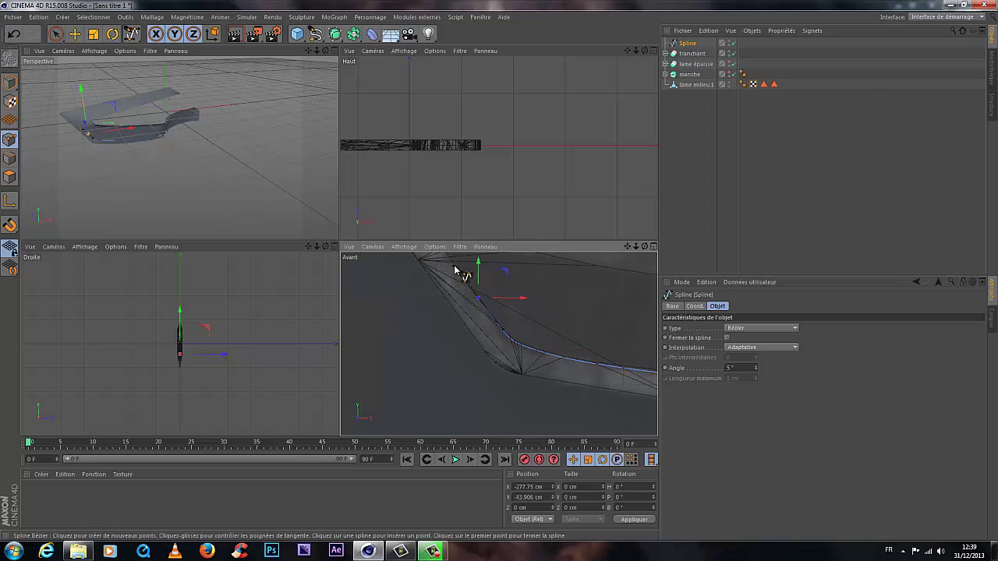
drag(512, 299, 511, 299)
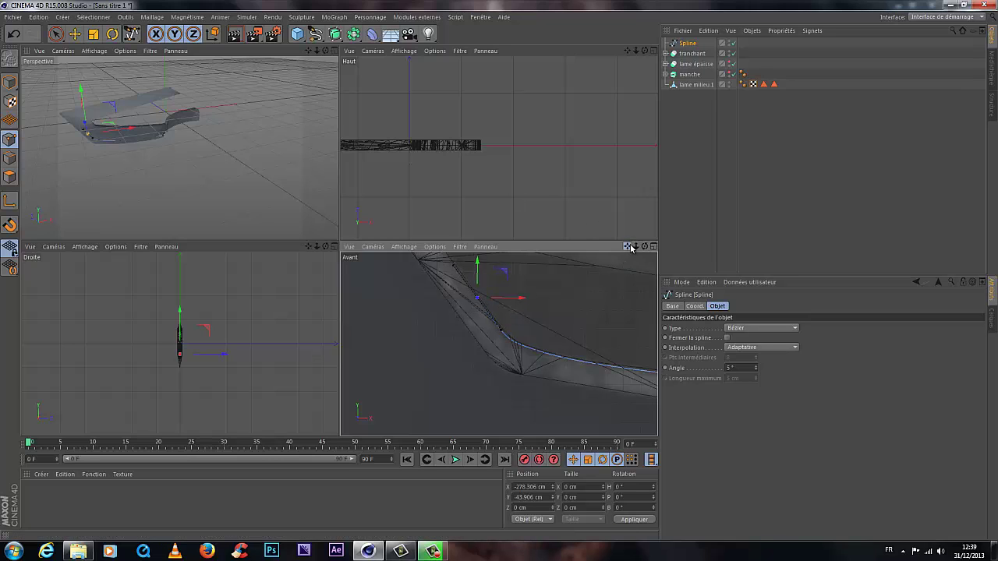
drag(631, 247, 515, 306)
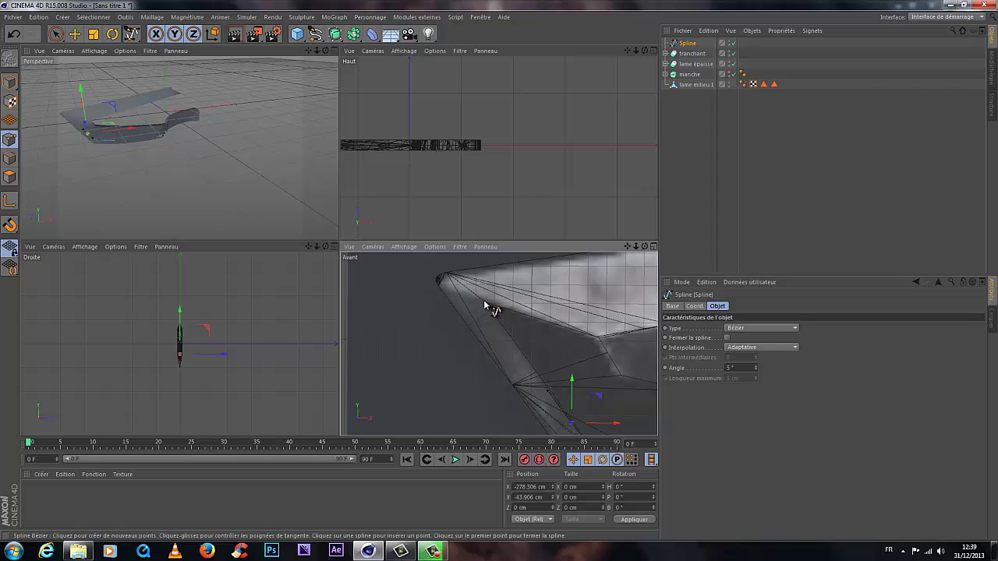
click(484, 305)
drag(527, 301, 527, 305)
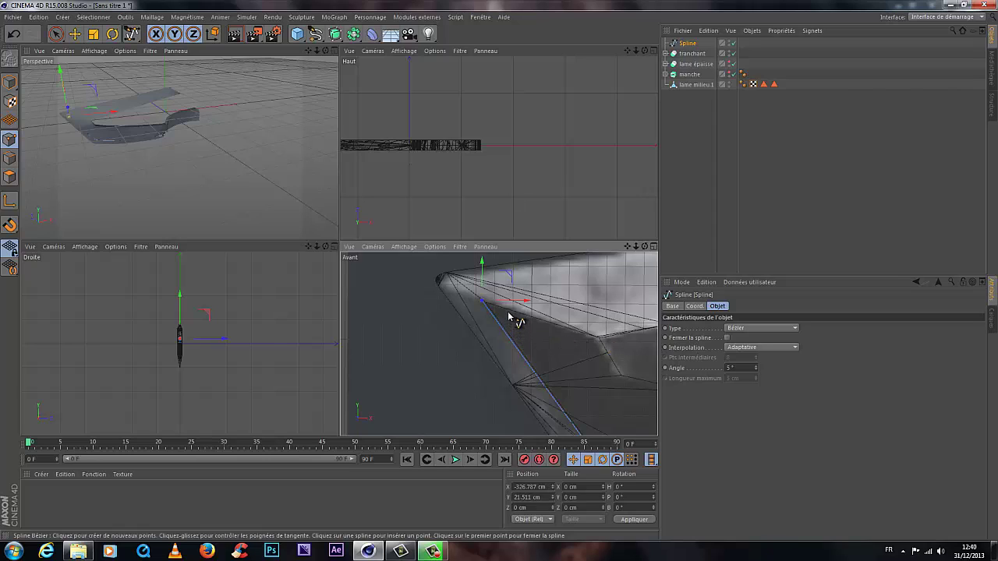
Step: Trace the spline back along the serrated spine bevel's lower edge from about X -264 cm, Y 2 cm to just past its end, about X 77 cm, Y 68 cm
click(600, 339)
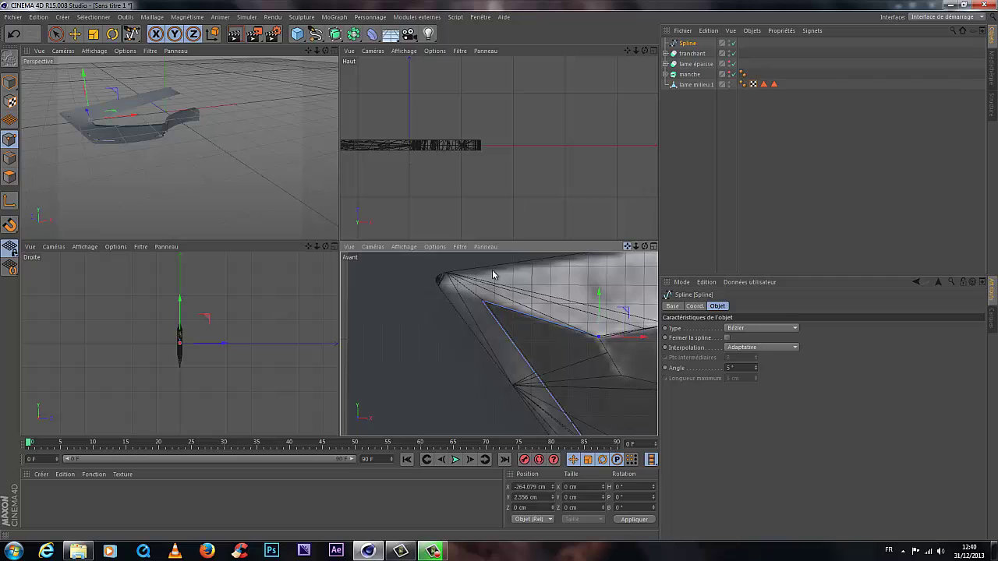
scroll(492, 274, down, 5)
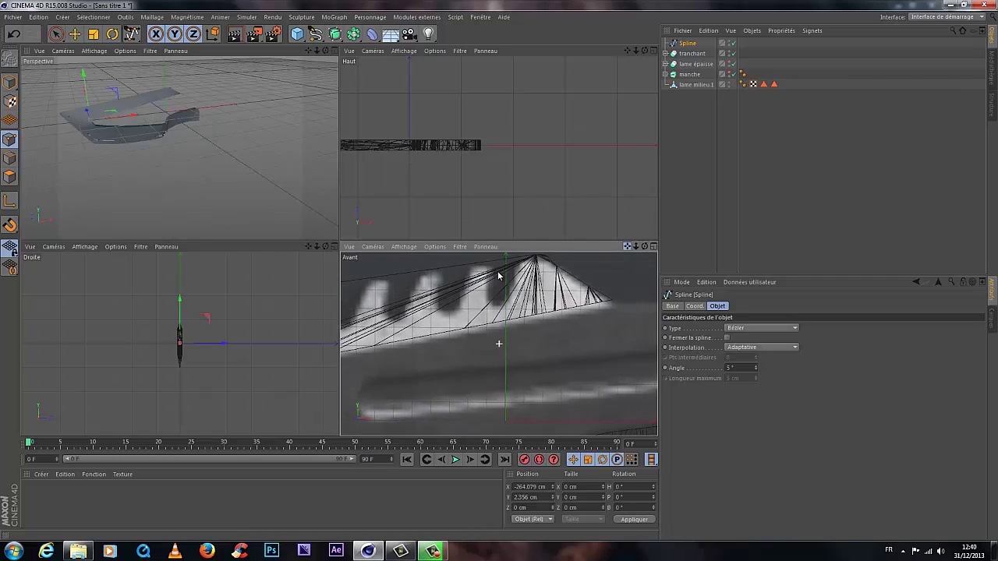
scroll(499, 275, down, 1)
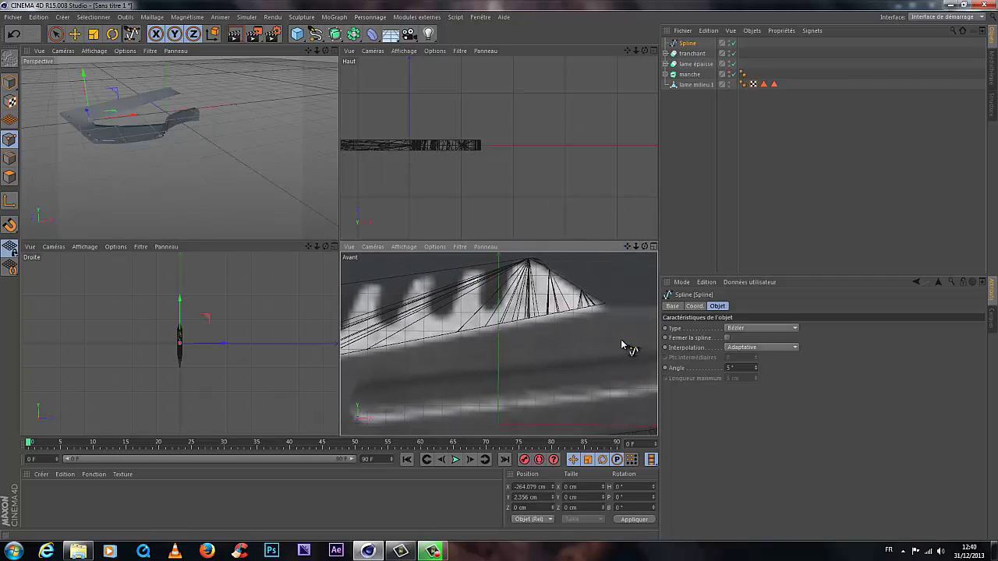
click(603, 303)
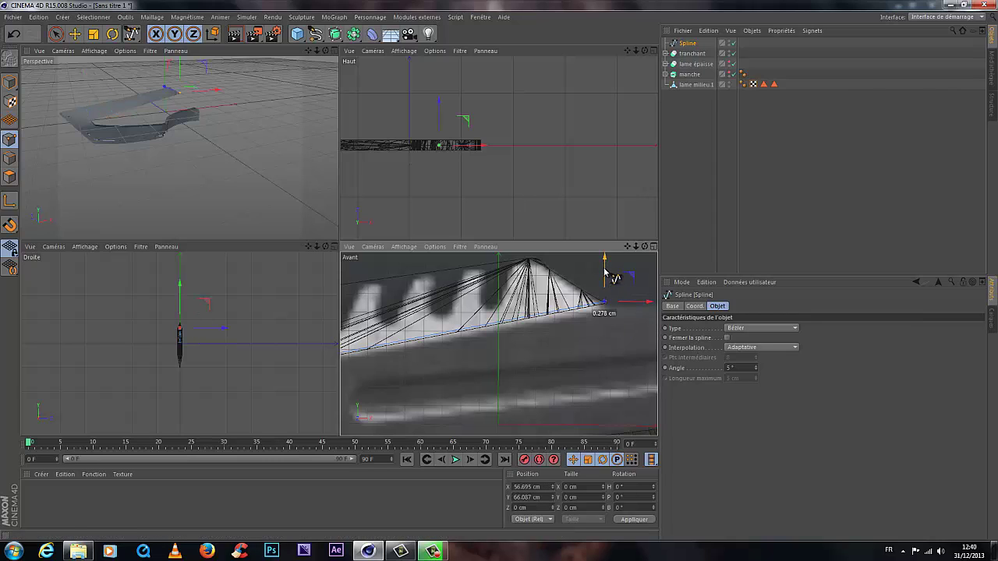
click(644, 301)
drag(644, 303, 644, 298)
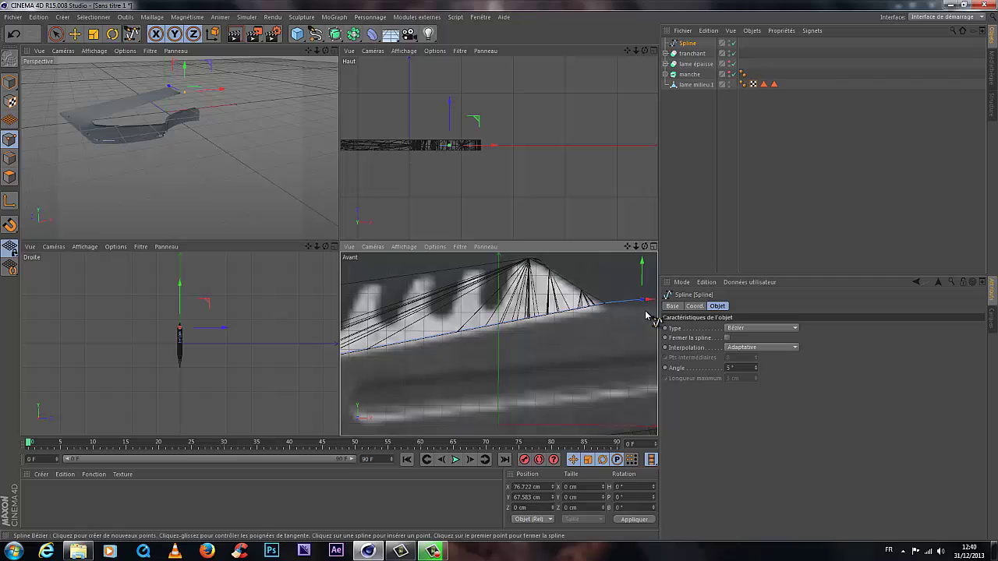
Step: Carry the spline outside the blade above the serrated spine, forward to about X -283 cm, Y 75 cm
scroll(643, 308, down, 3)
scroll(499, 274, down, 5)
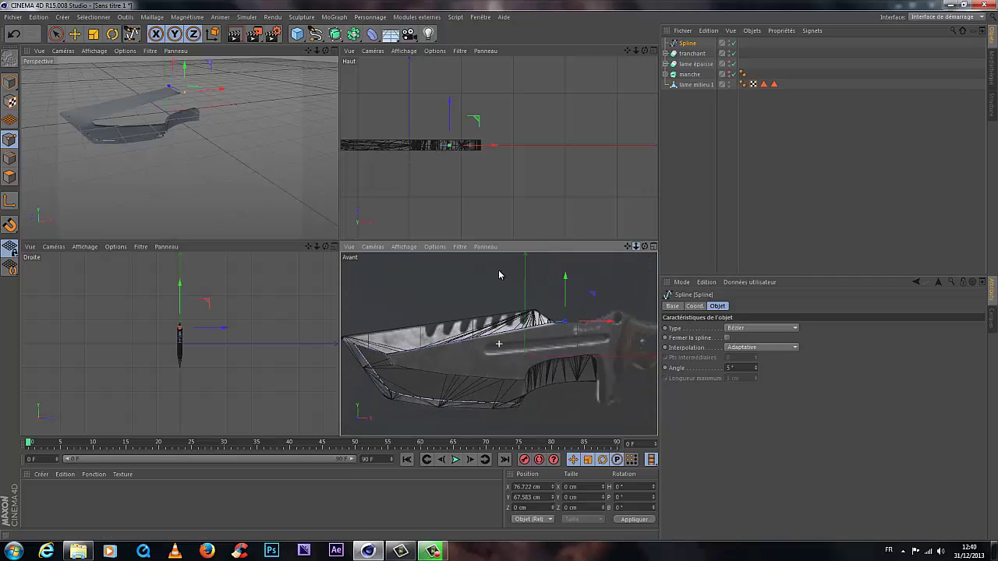
click(540, 293)
click(380, 317)
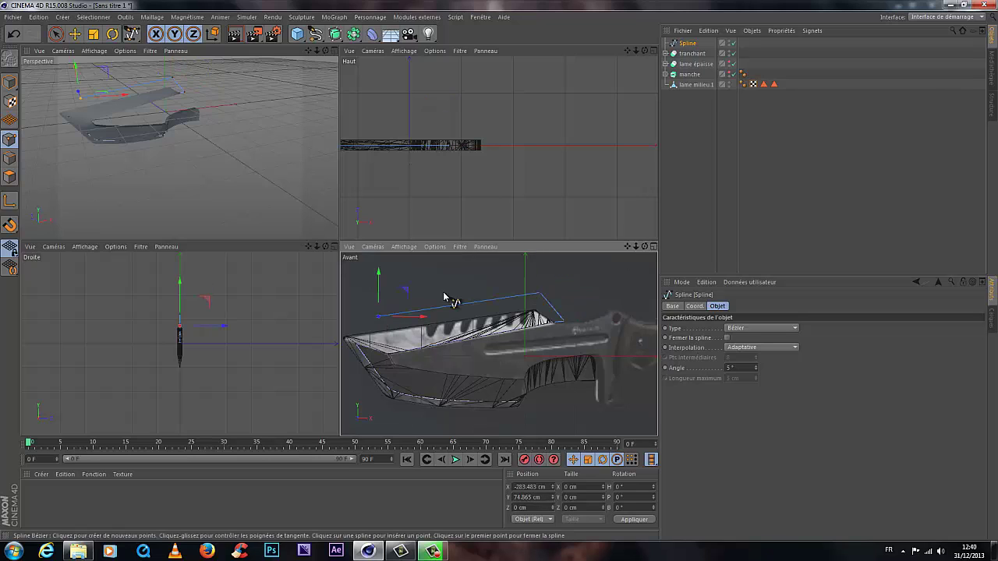
Step: Route the spline around the outside of the blade tip, via about X -340 cm, Y -43 cm, and below the cutting edge
alt+middle_drag(520, 272, 658, 246)
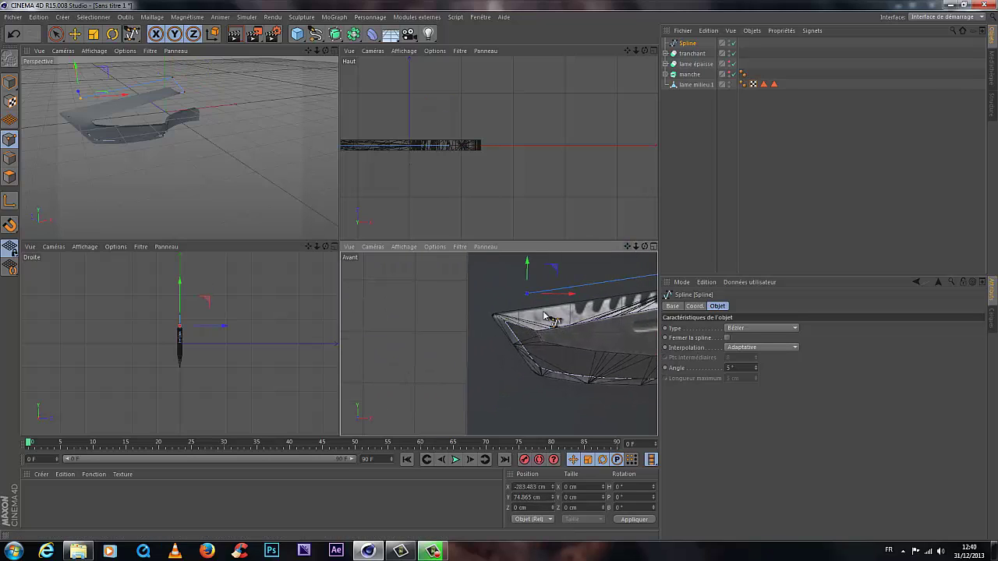
click(484, 311)
click(498, 356)
click(543, 388)
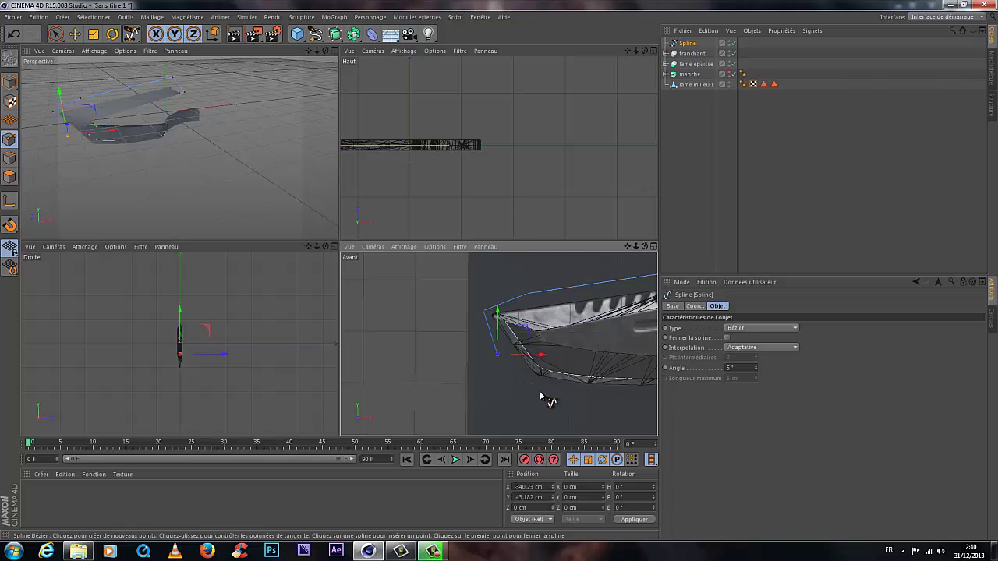
click(621, 400)
Step: Bring the spline up past the notch via about X 6 cm, Y -115 cm and X 16 cm, Y -82 cm, and close it at its start point
drag(627, 246, 437, 257)
click(487, 389)
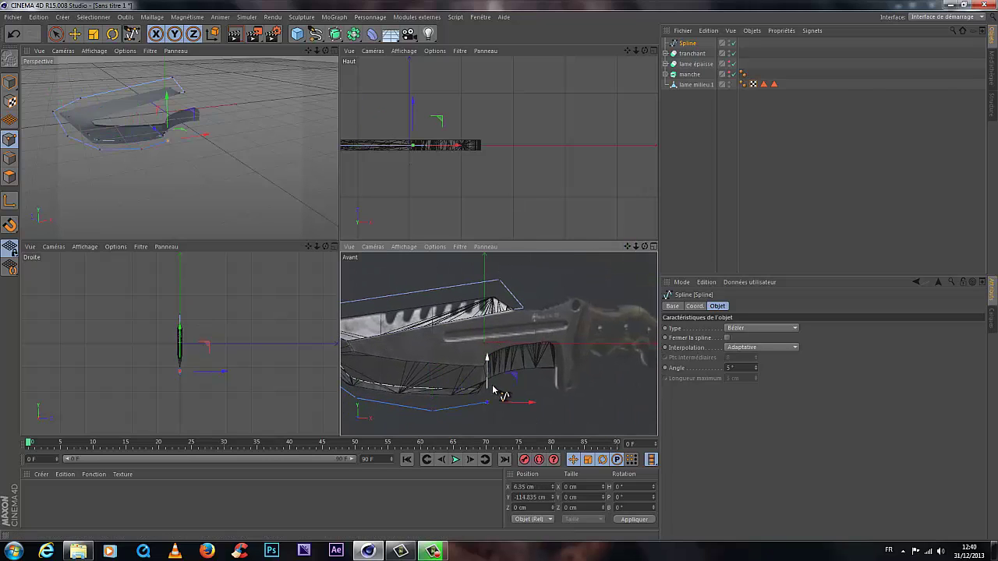
scroll(512, 401, up, 3)
scroll(516, 396, up, 5)
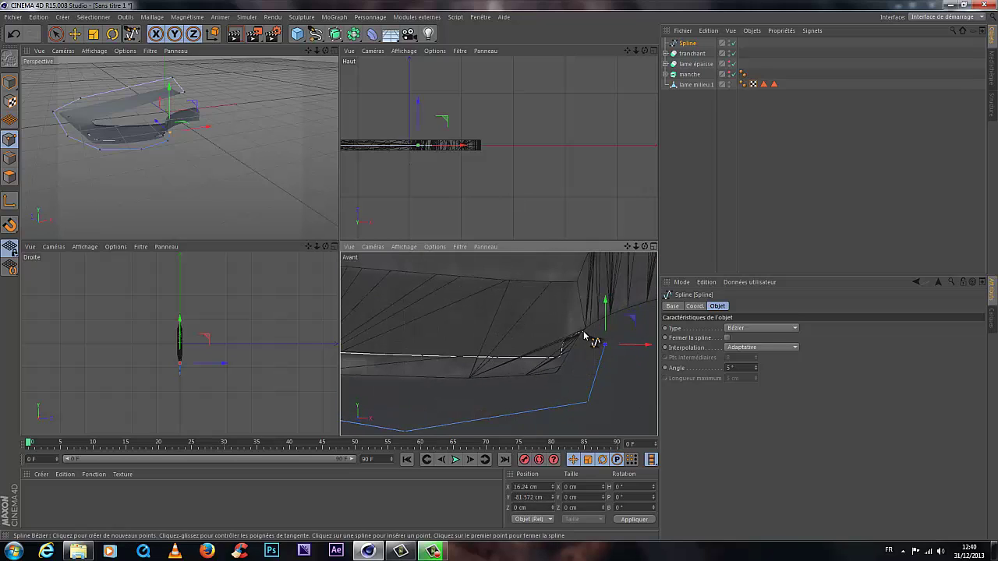
click(585, 335)
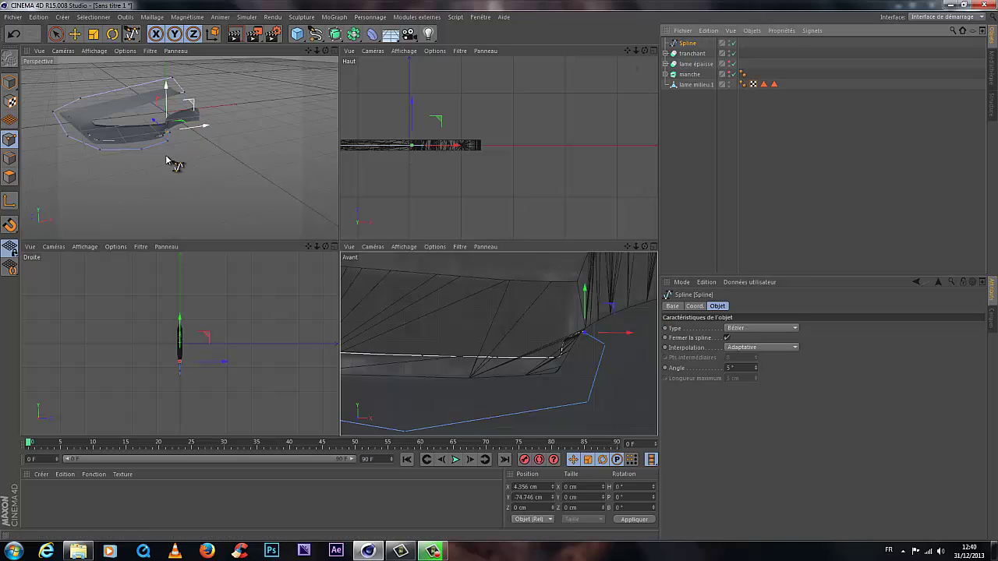
Step: Add an Extrusion object and make the closed spline its child
scroll(169, 152, up, 8)
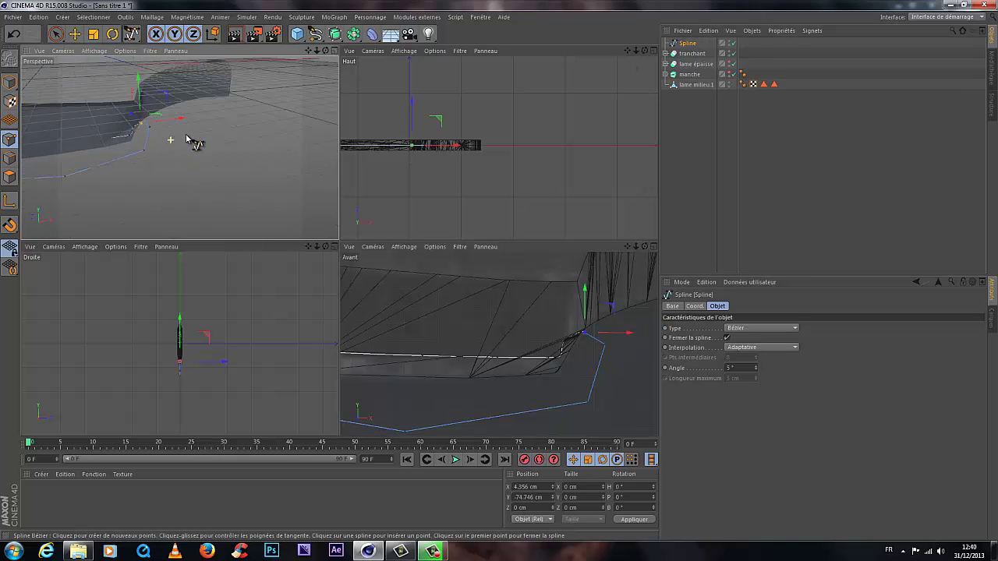
scroll(187, 136, up, 3)
scroll(91, 133, up, 8)
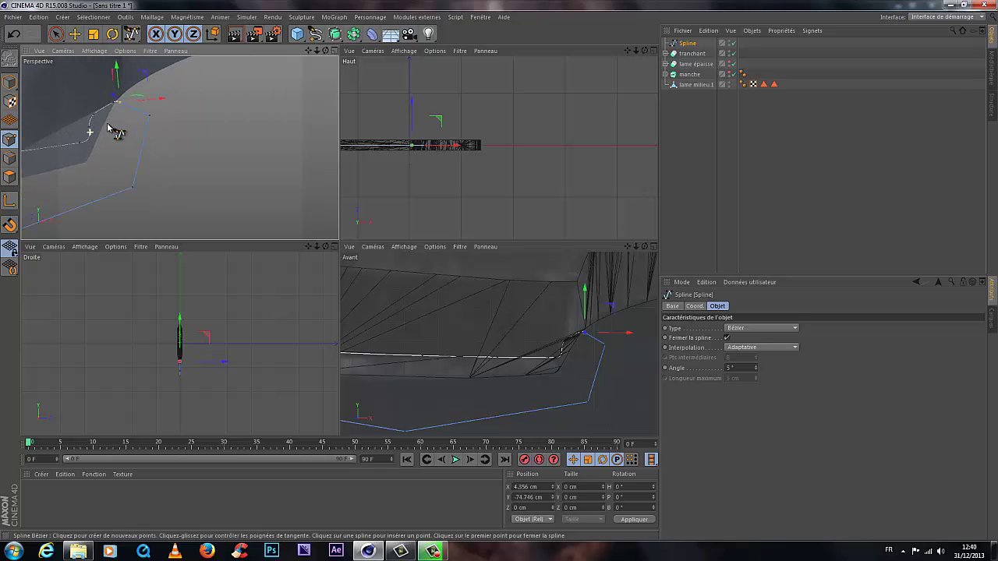
scroll(132, 122, down, 6)
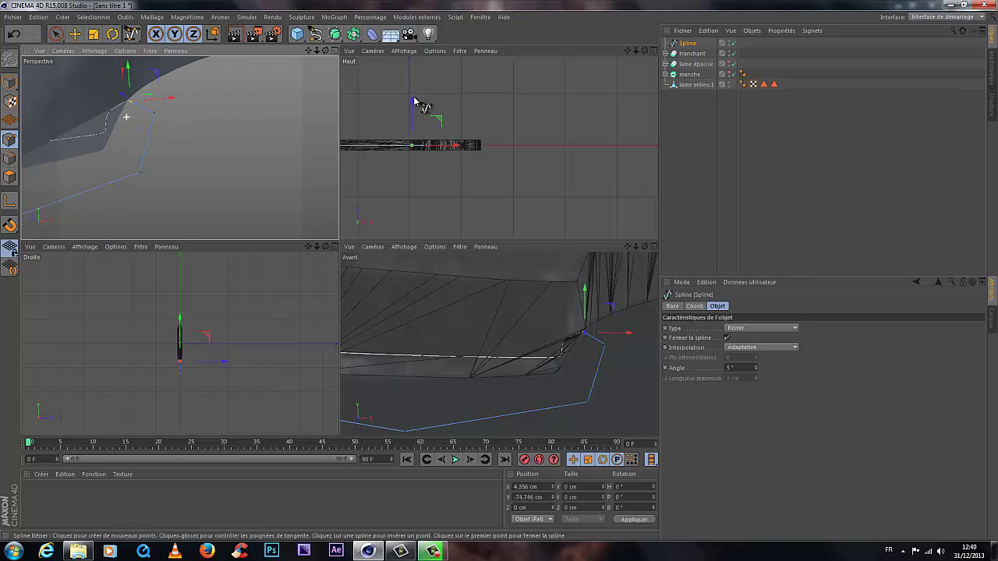
click(335, 34)
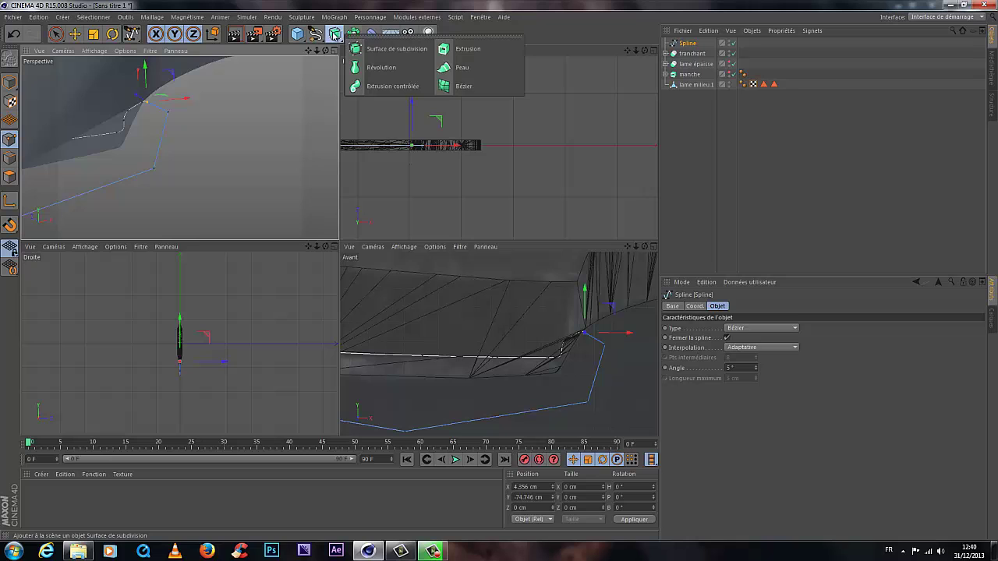
click(477, 48)
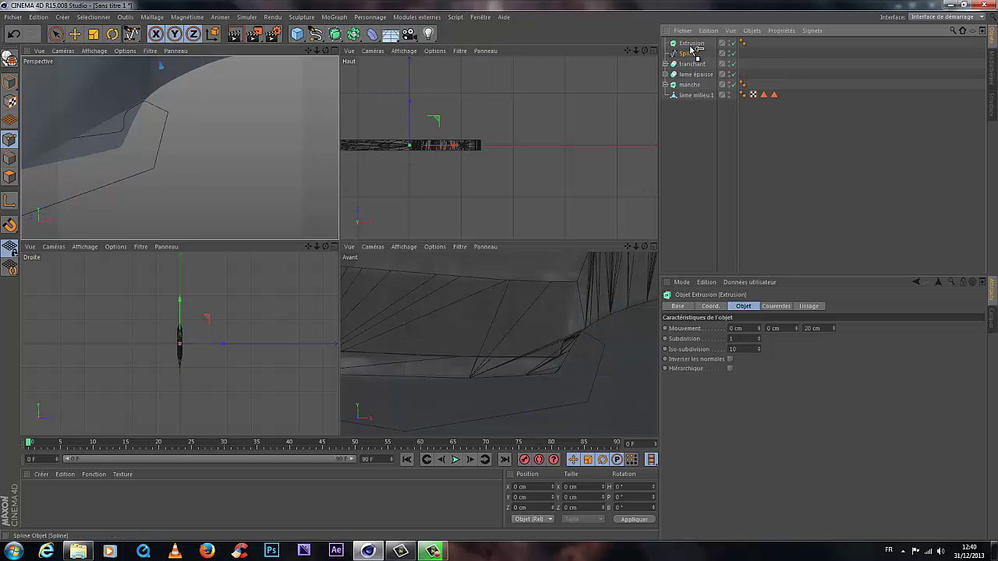
drag(691, 47, 689, 44)
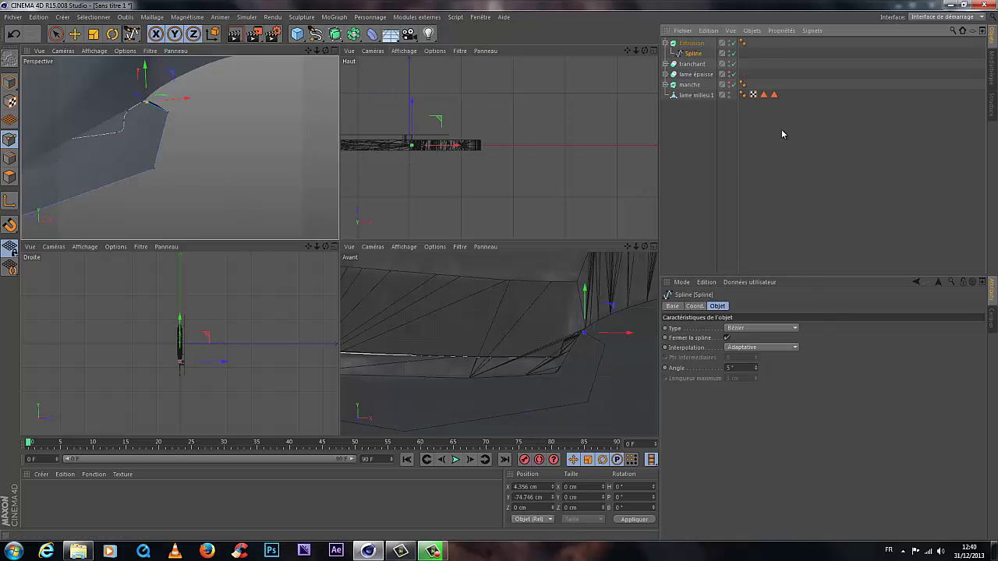
Step: Set the Extrusion object's Z movement to 60 cm
click(684, 44)
click(815, 327)
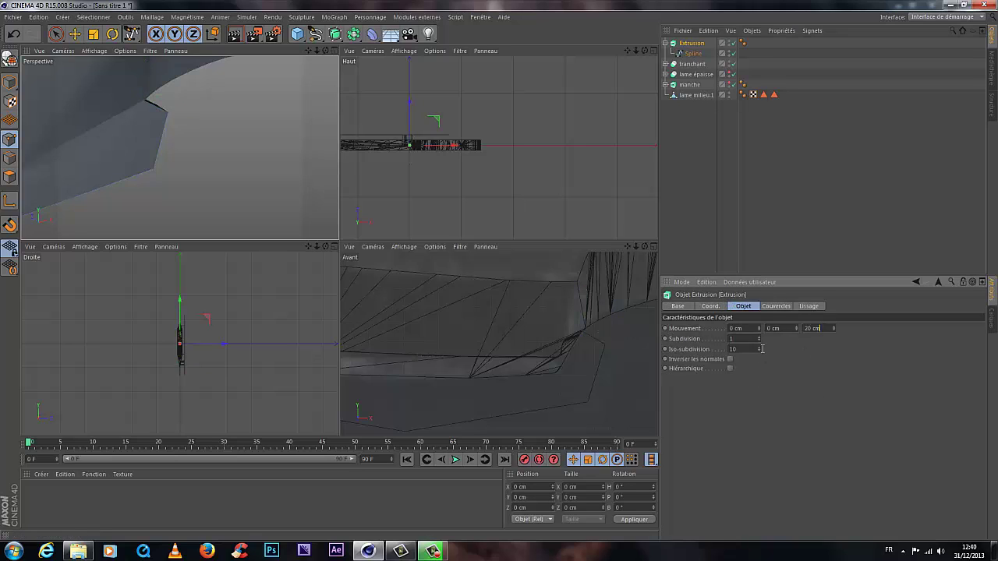
text(60)
key(Return)
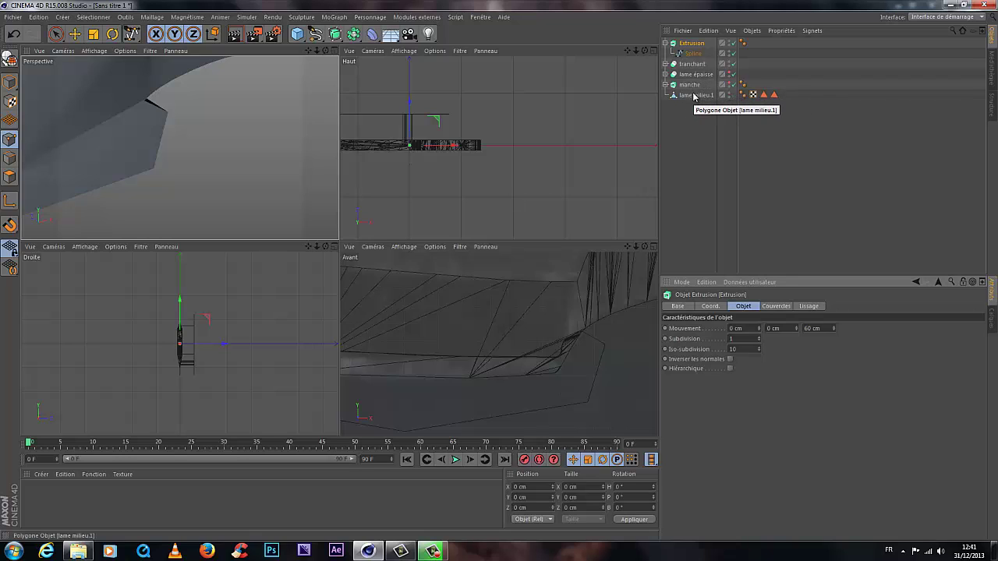
Step: Move the Extrusion object below "lame milieu.1" in the hierarchy and rename it "cache lame milieu"
drag(690, 44, 703, 106)
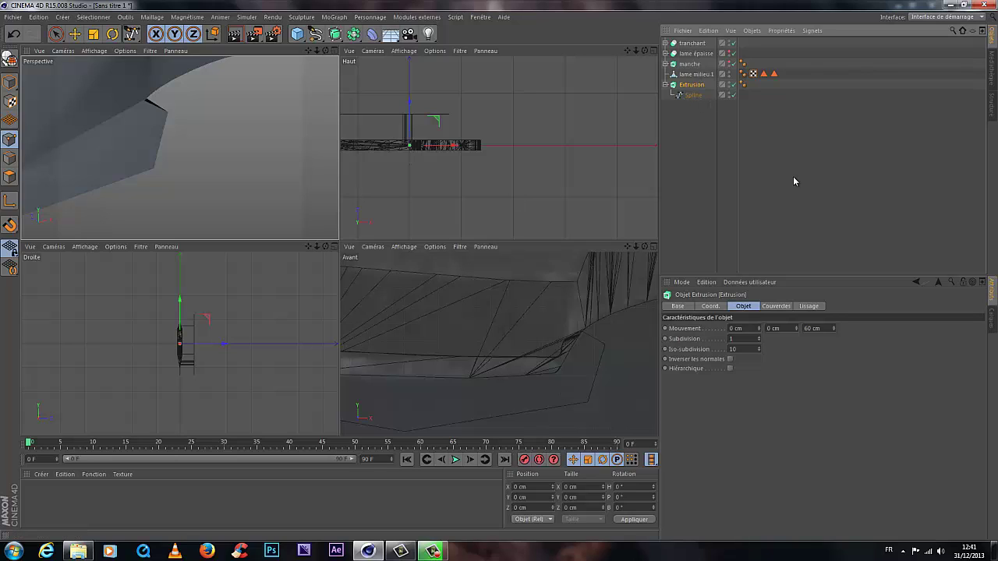
key(Return)
text(l)
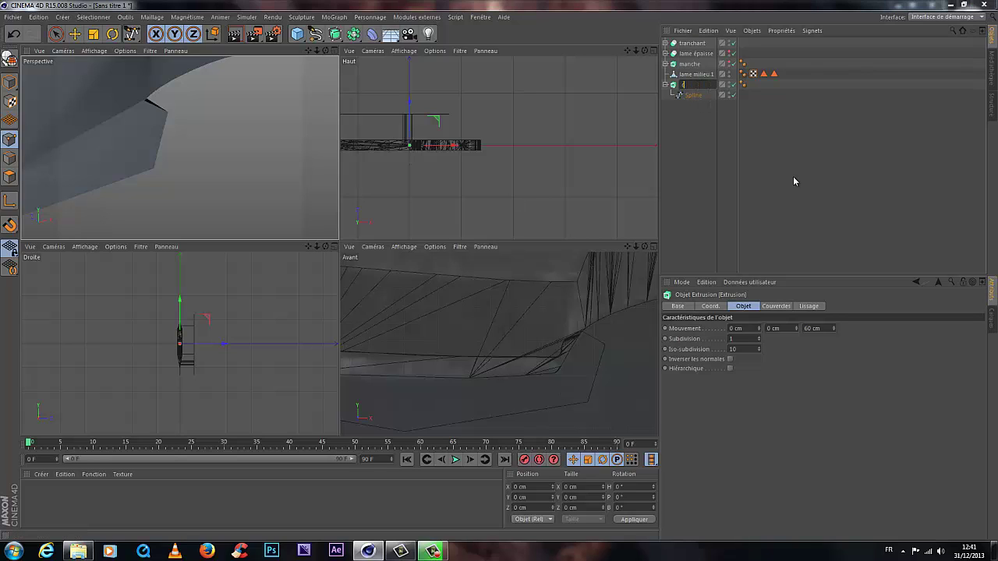
text(ache lame milieu)
key(Return)
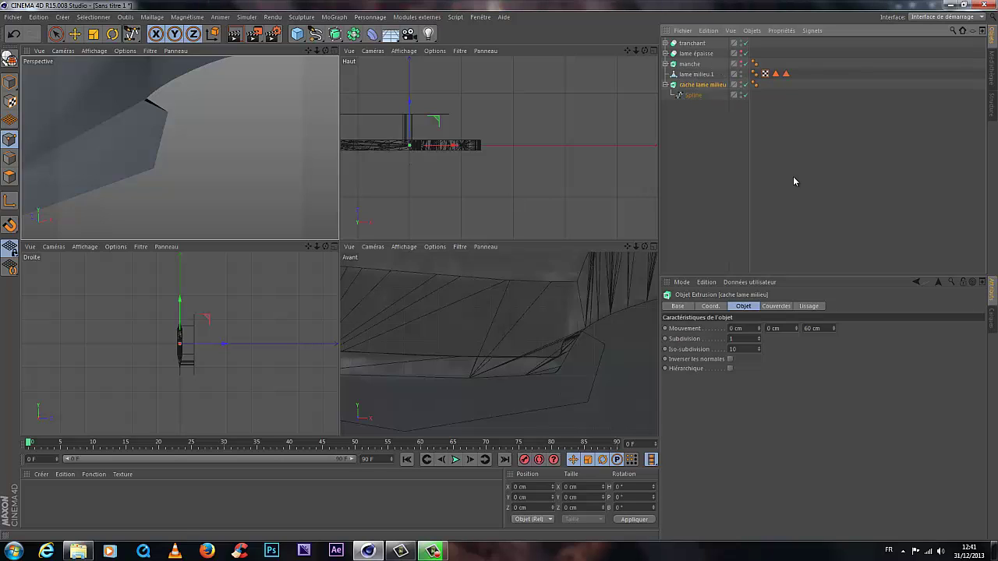
Step: Add a Boolean object in A minus B mode and place "lame milieu.1" followed by "cache lame milieu" inside it
click(701, 127)
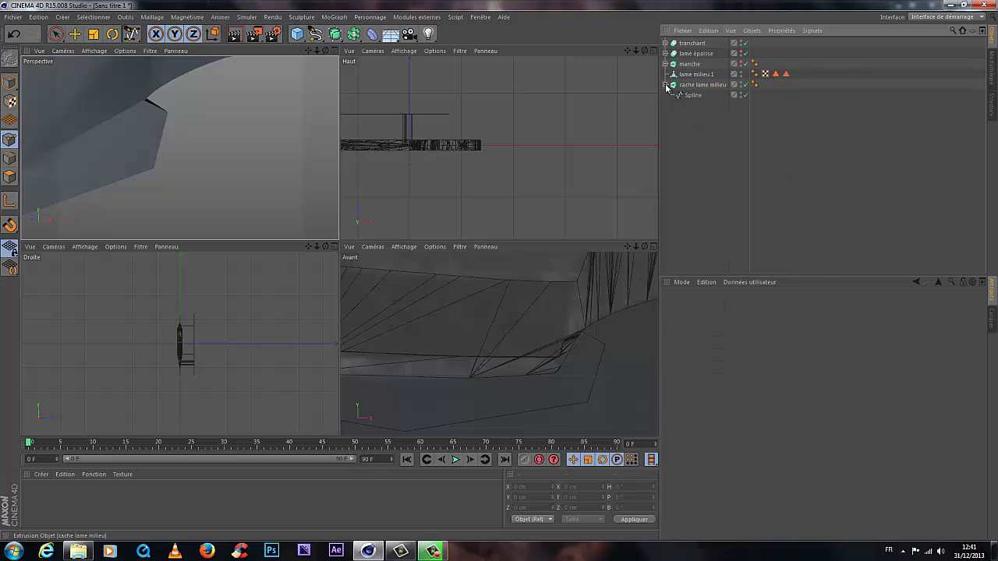
click(696, 74)
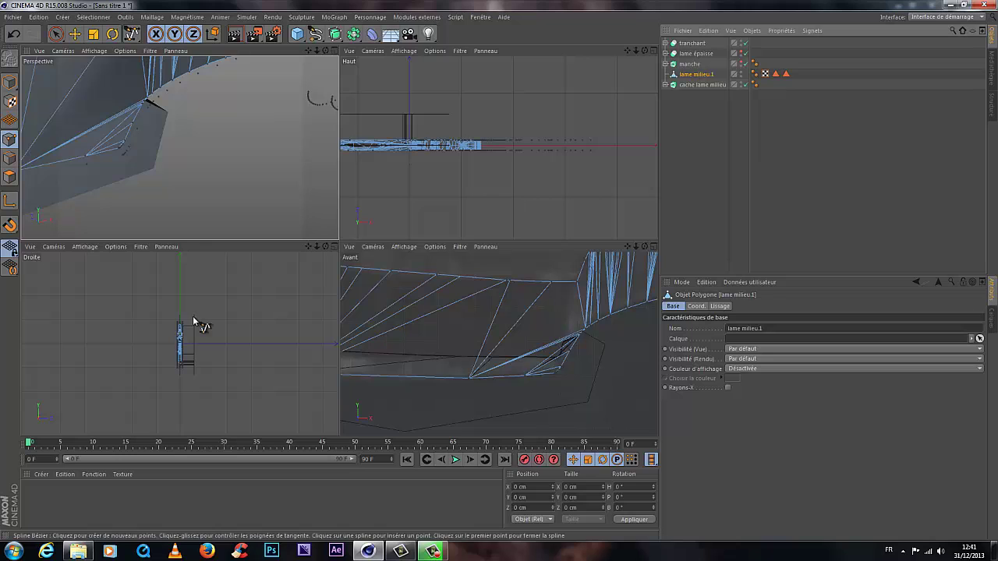
key(h)
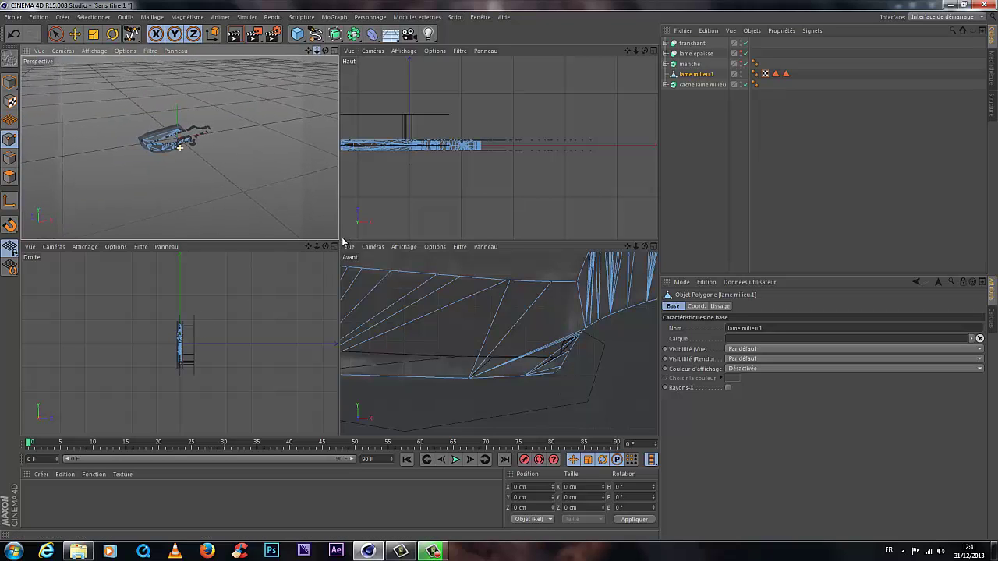
mouse_move(339, 244)
mouse_down()
mouse_move(347, 238)
mouse_move(340, 244)
mouse_up()
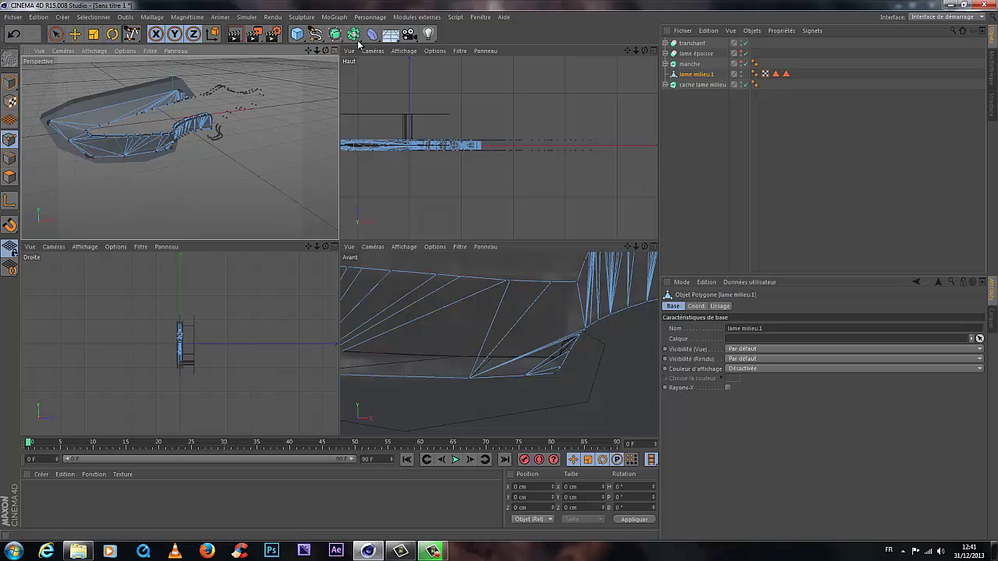
click(315, 33)
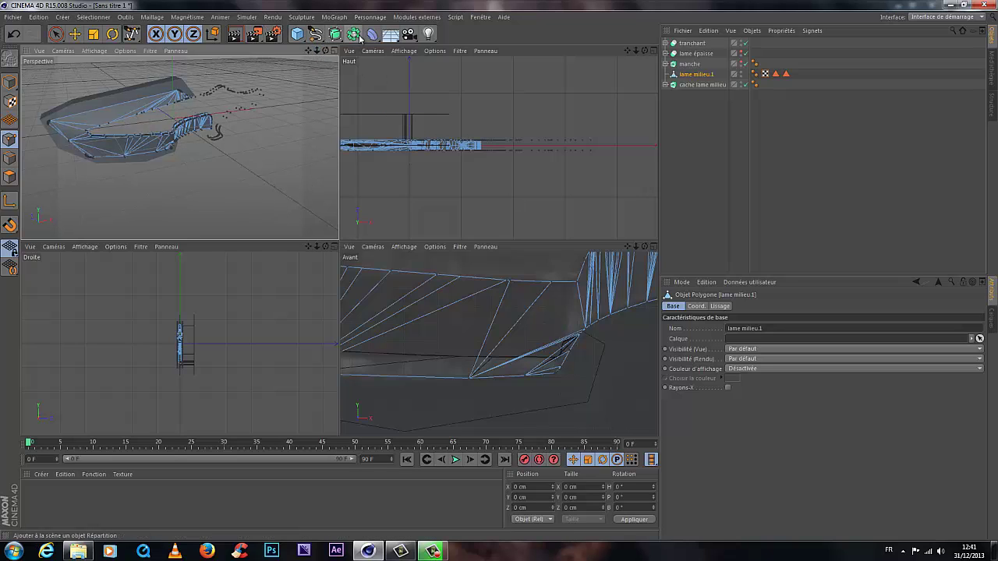
drag(355, 38, 550, 44)
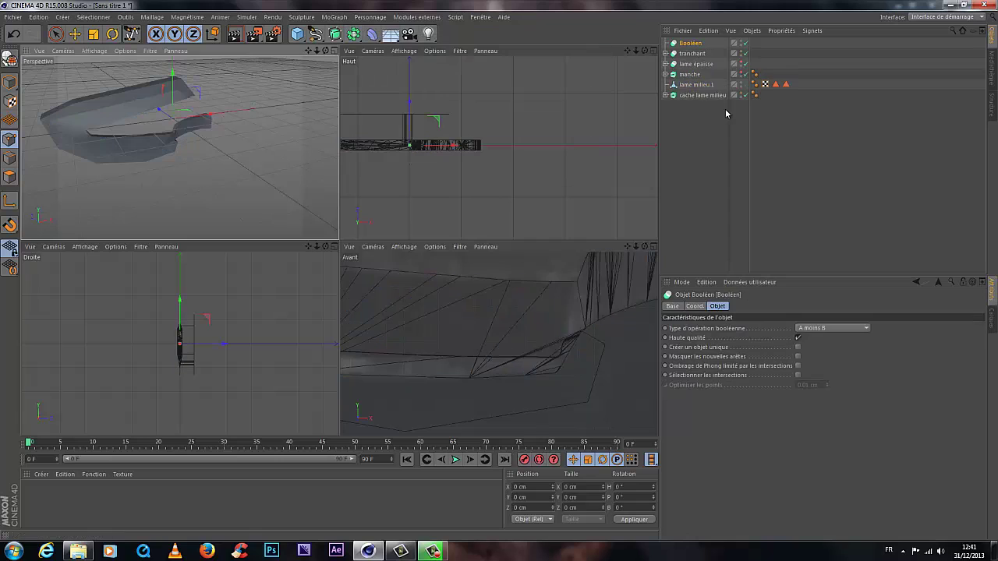
click(704, 84)
ctrl+click(700, 94)
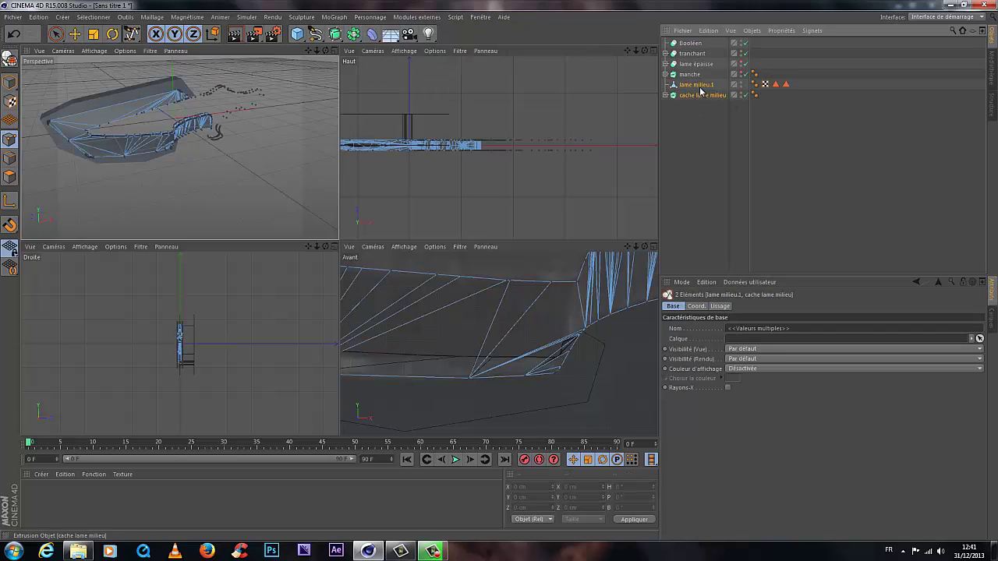
drag(689, 44, 689, 44)
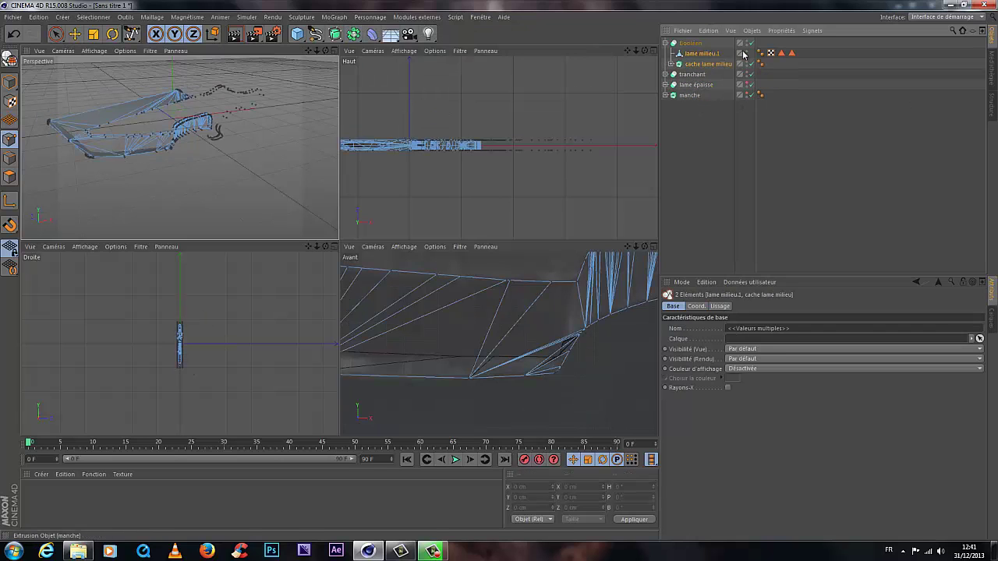
Step: Render the perspective view to inspect the Boolean cut on the knife
key(ctrl+r)
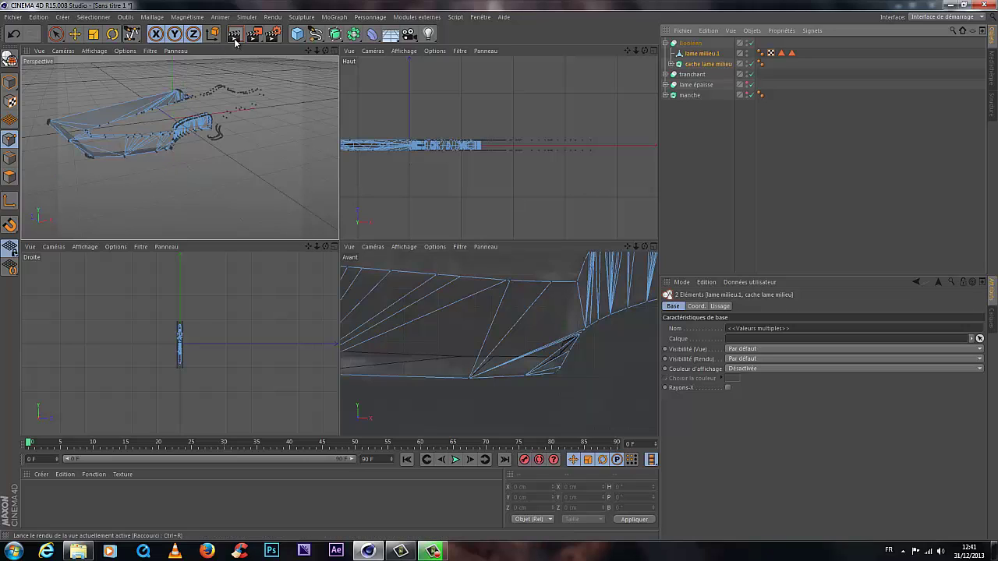
key(e)
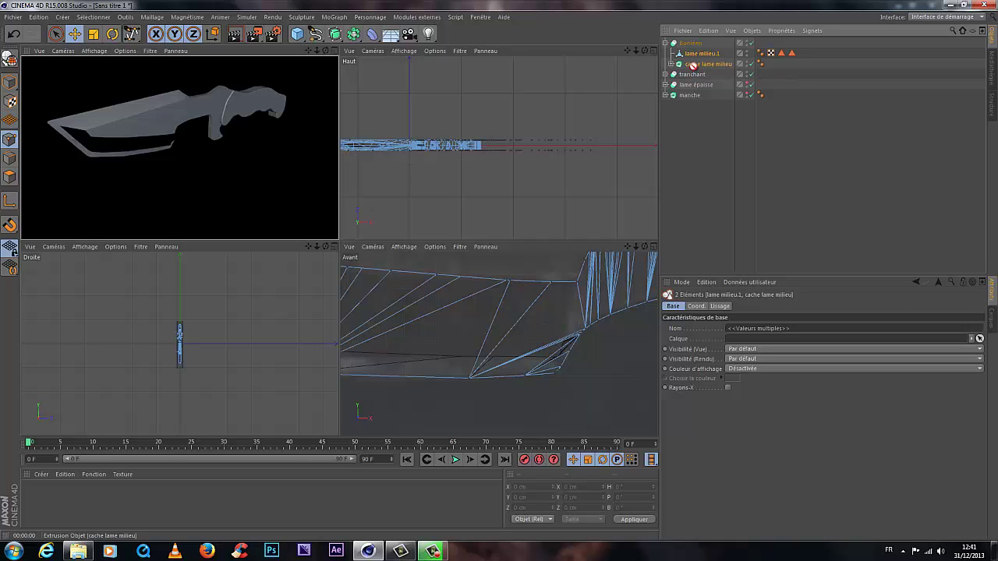
drag(693, 66, 694, 68)
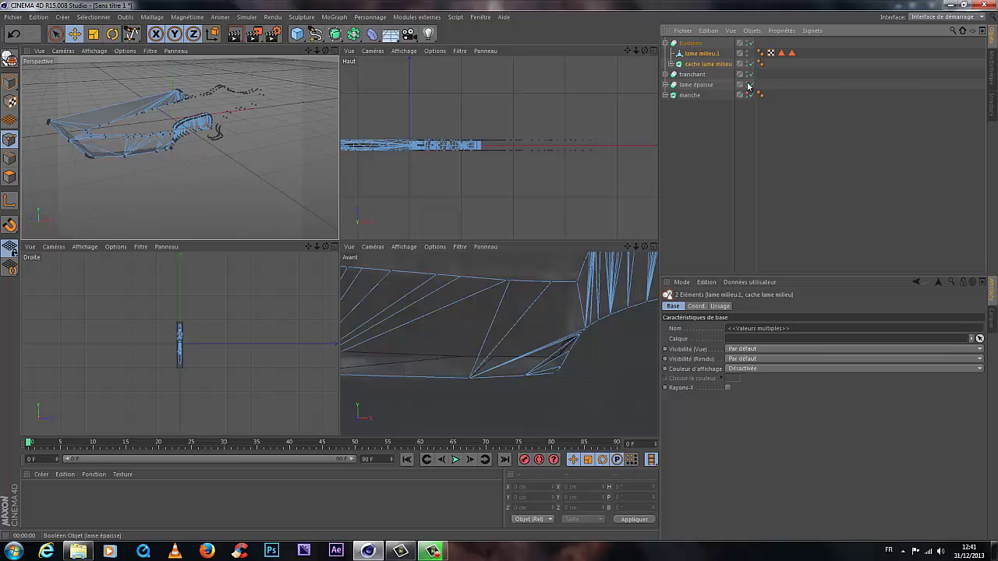
Step: Briefly show "lame épaisse" for comparison, and hide both it and "tranchant" in the viewports
click(748, 86)
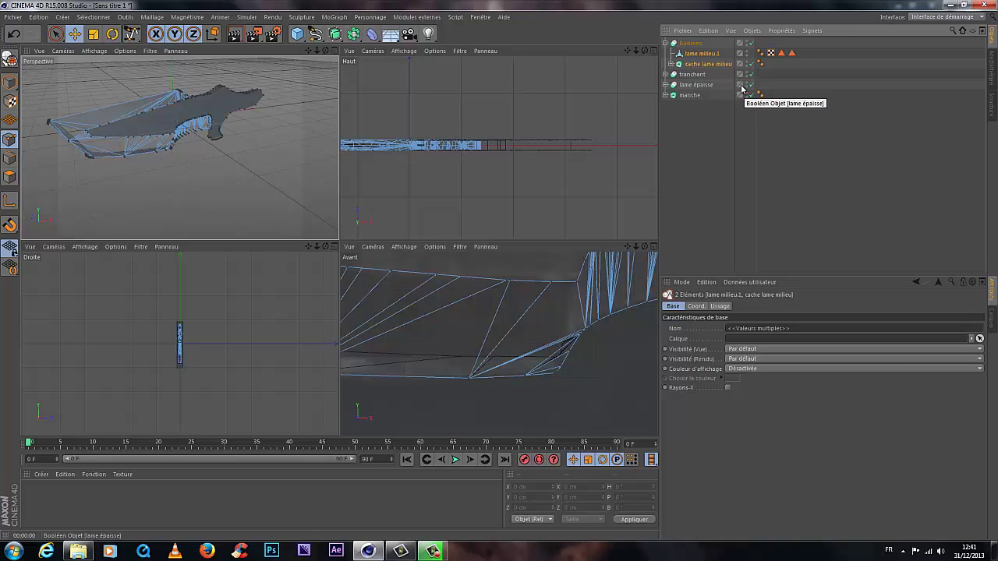
click(690, 43)
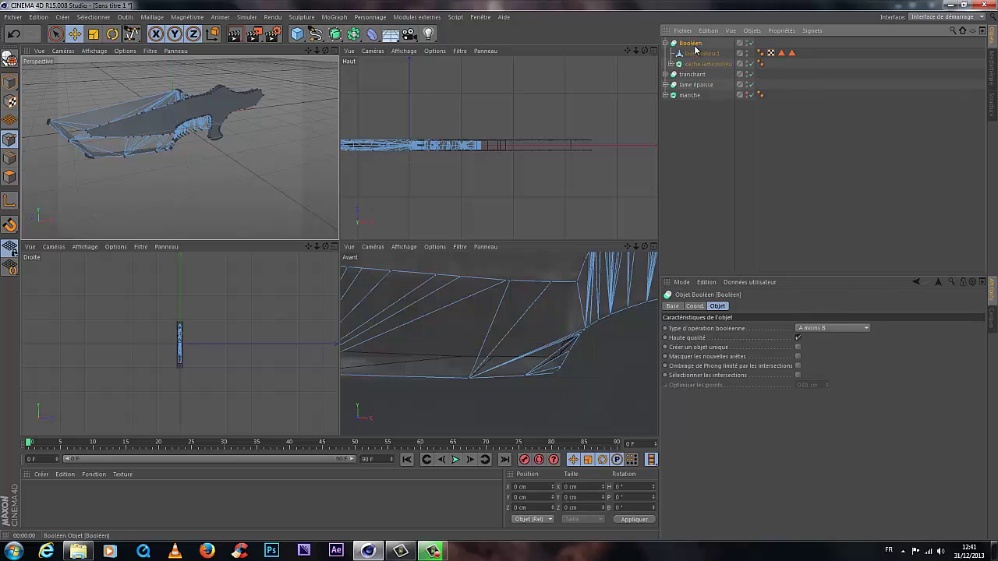
click(746, 82)
click(747, 73)
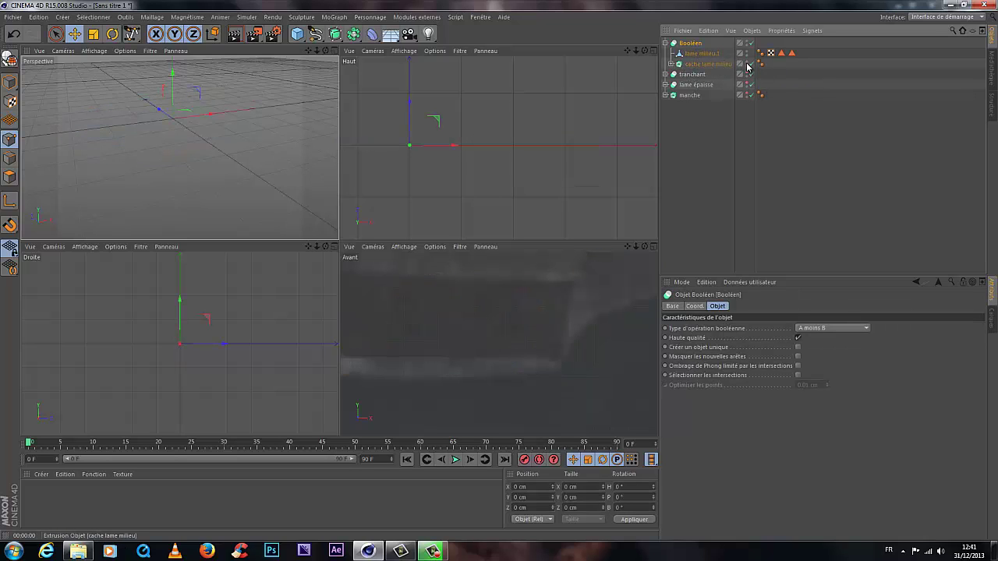
Step: Take "cache lame milieu" out of the Boolean, shift it toward negative Z to span the blade's thickness, and put it back below "lame milieu.1"
click(697, 63)
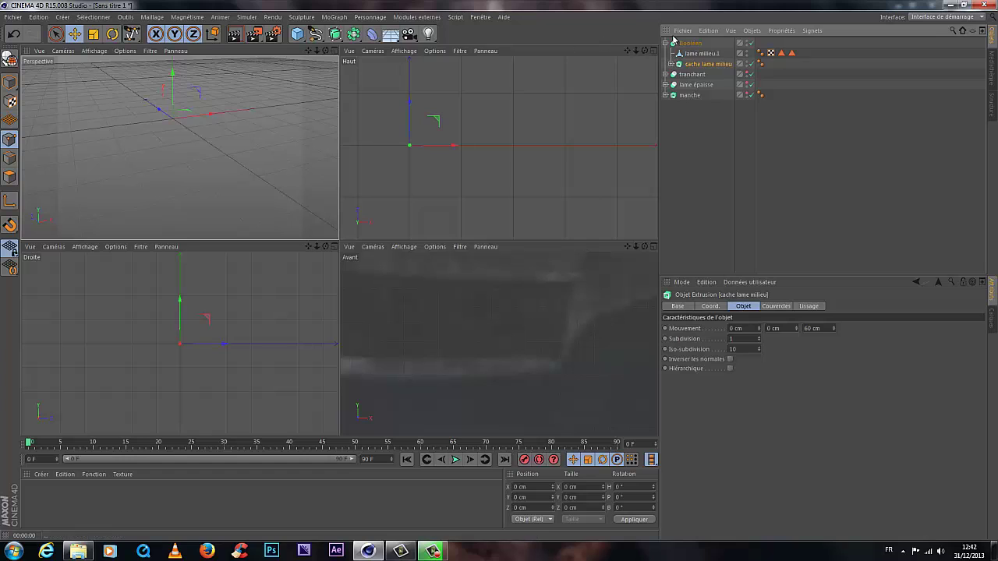
click(686, 44)
click(699, 53)
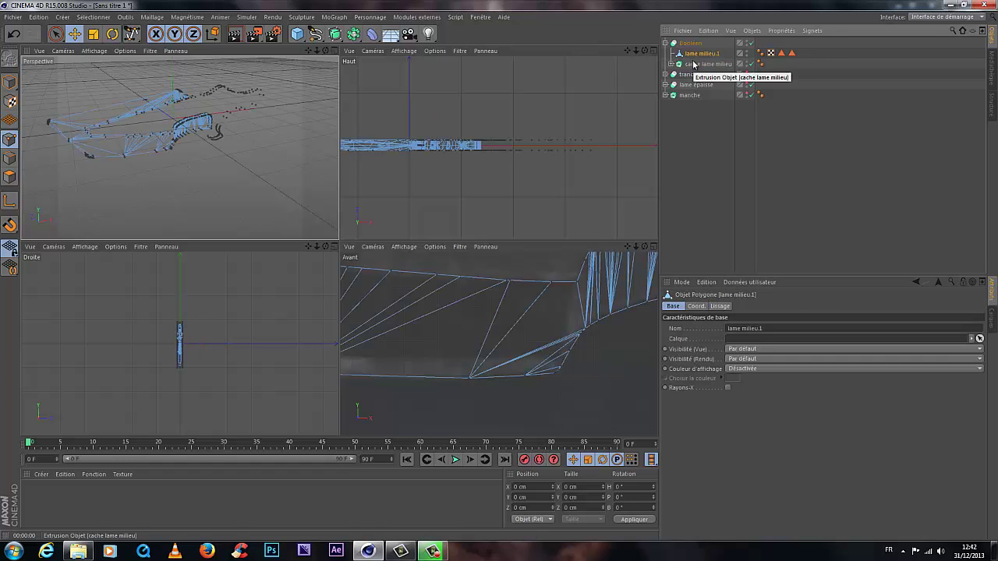
alt+drag(194, 139, 234, 129)
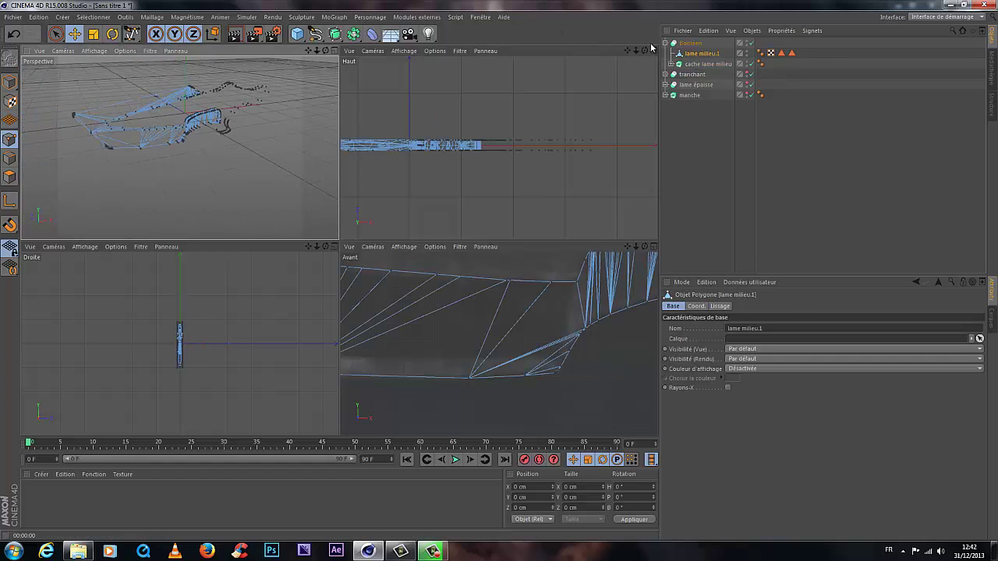
drag(696, 67, 693, 109)
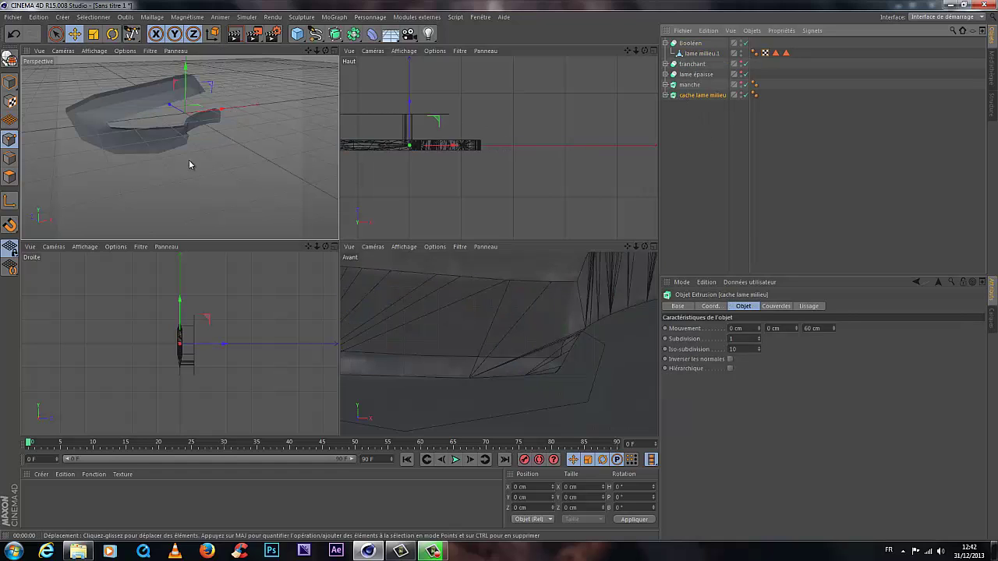
drag(324, 51, 24, 149)
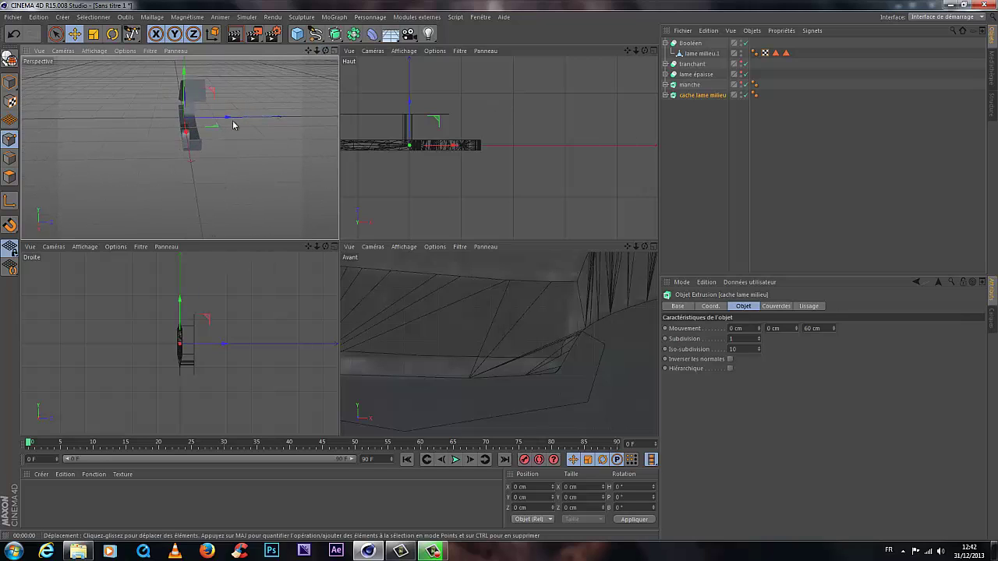
drag(225, 119, 218, 122)
drag(325, 51, 335, 244)
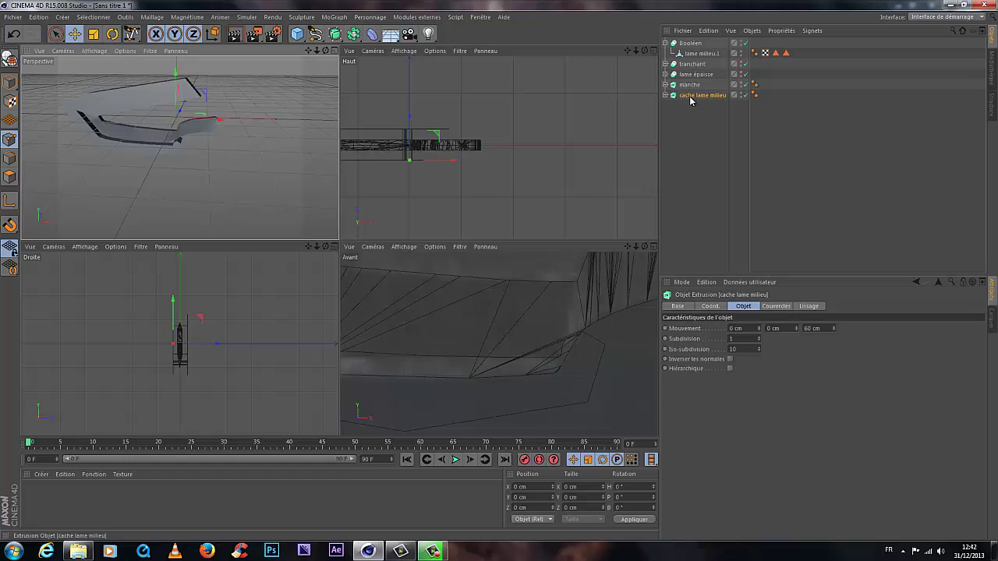
drag(690, 100, 698, 57)
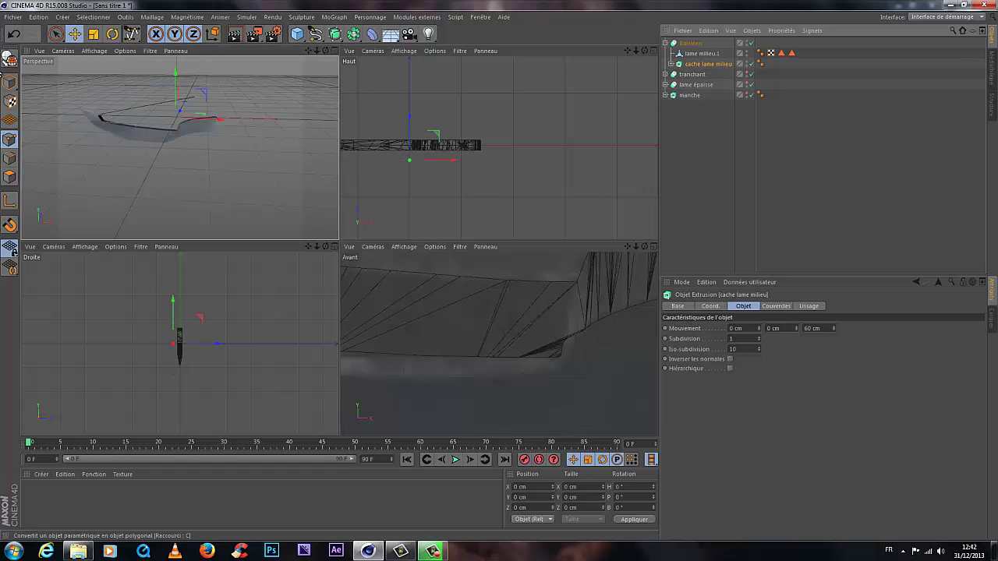
drag(325, 50, 342, 241)
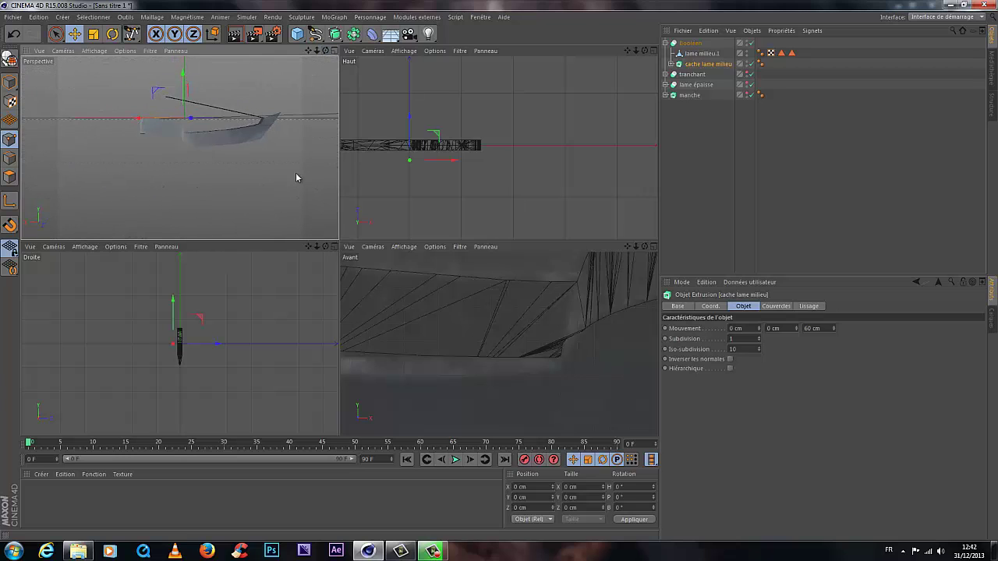
Step: Convert the Boolean and its "cache lame milieu" cutter into editable polygon objects
click(699, 45)
ctrl+click(696, 64)
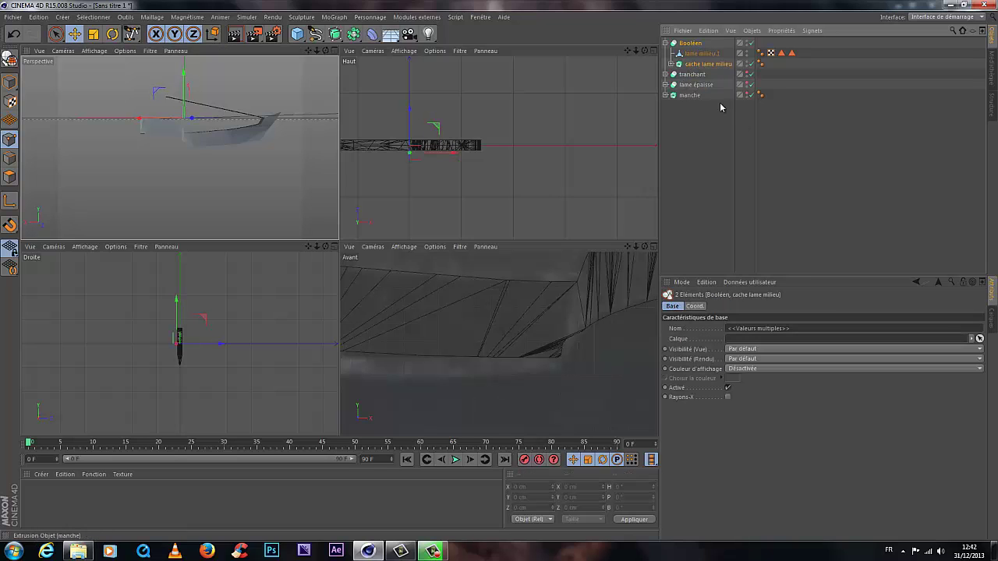
key(alt+g)
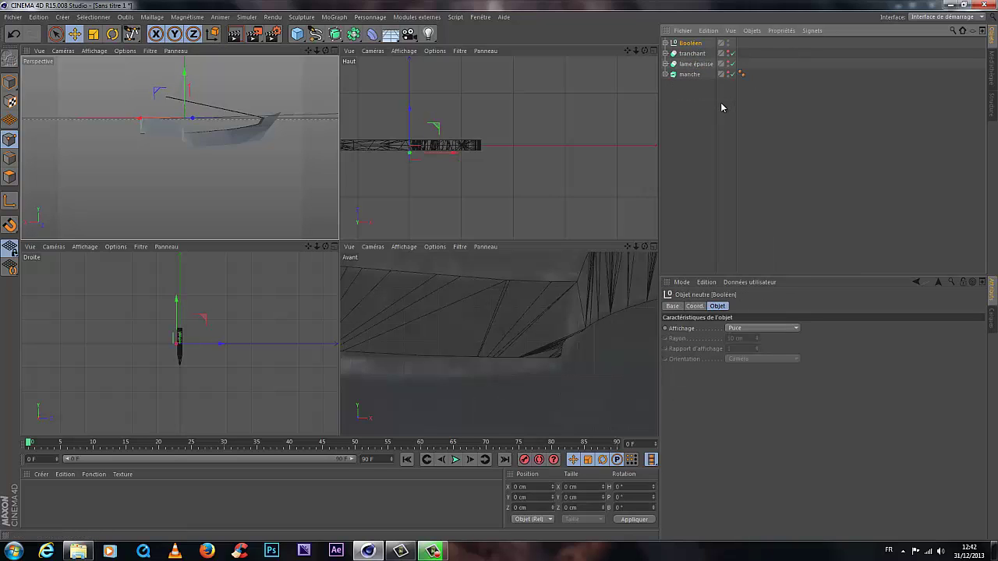
Step: Merge the converted Boolean group and all its children with Connect Objects + Delete, and rename the result "lame milieu"
click(665, 43)
click(670, 63)
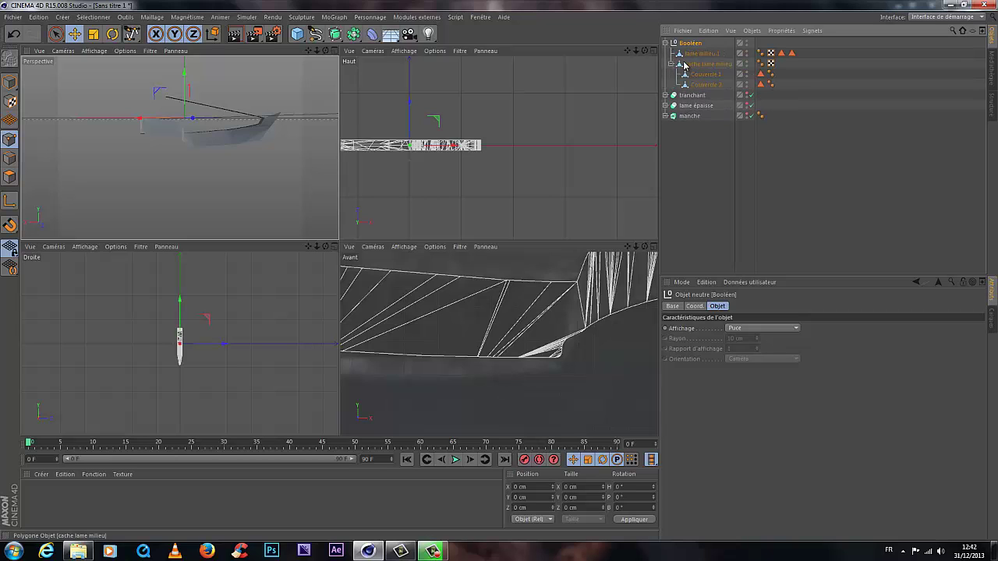
shift+click(705, 85)
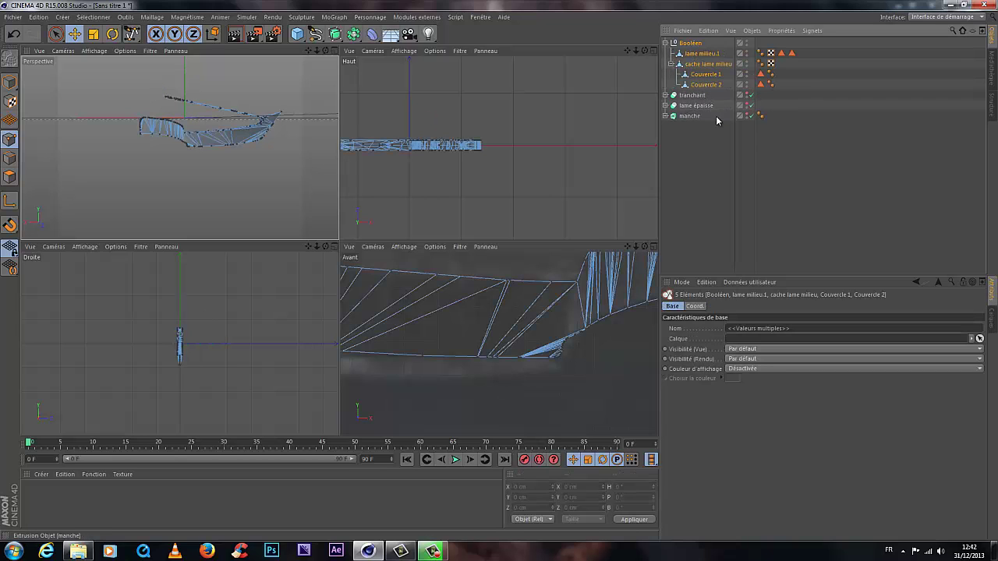
right_click(706, 76)
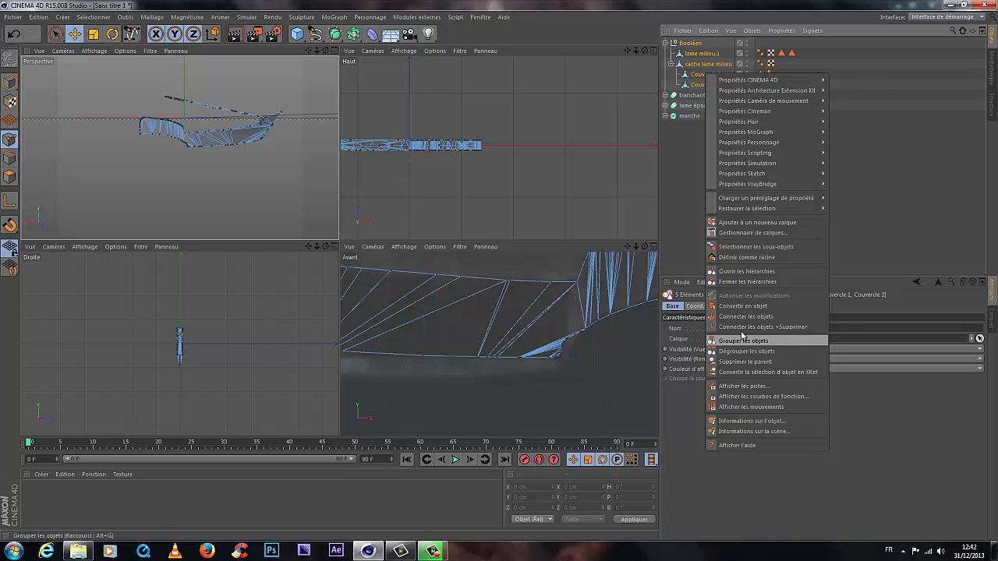
click(785, 325)
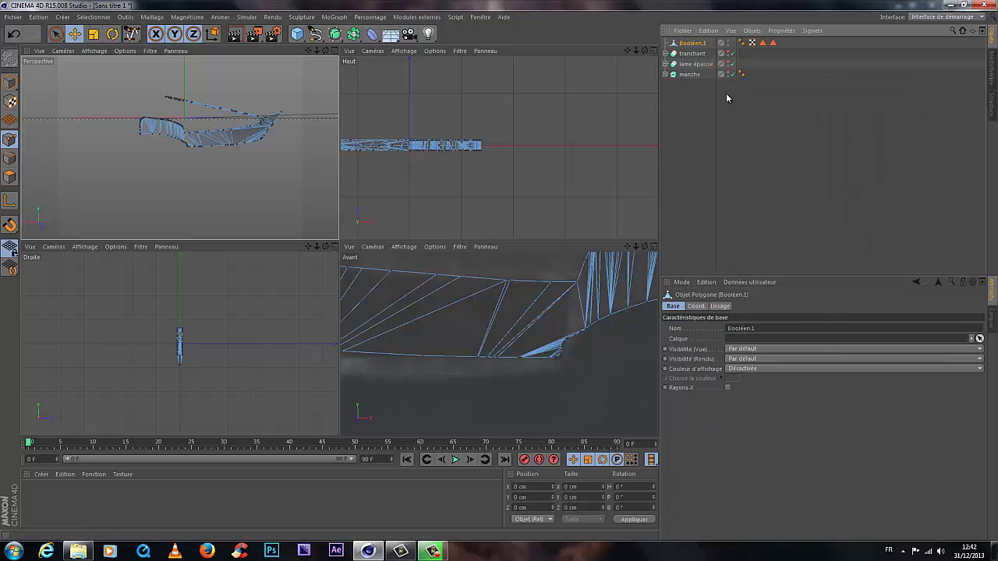
key(F2)
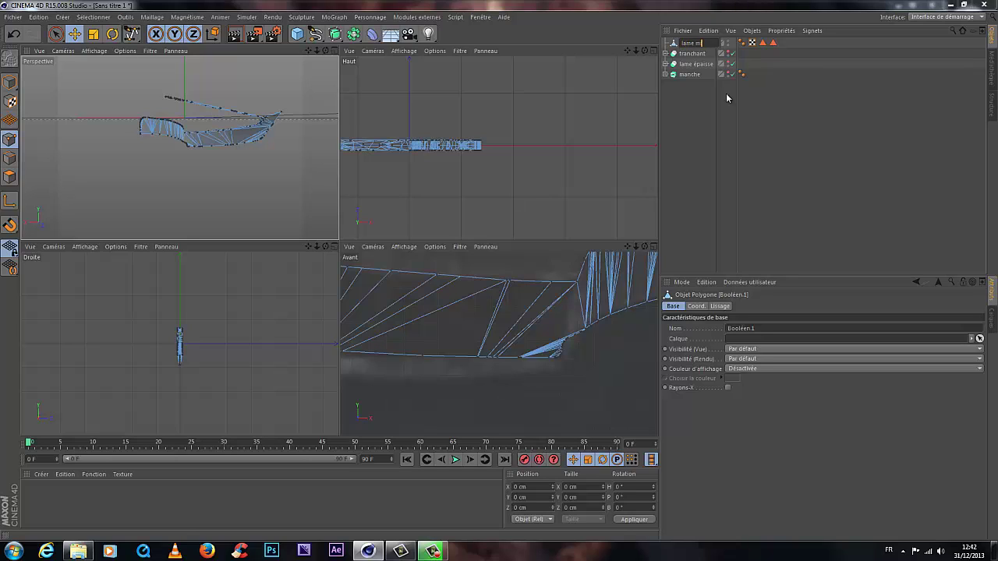
key(Return)
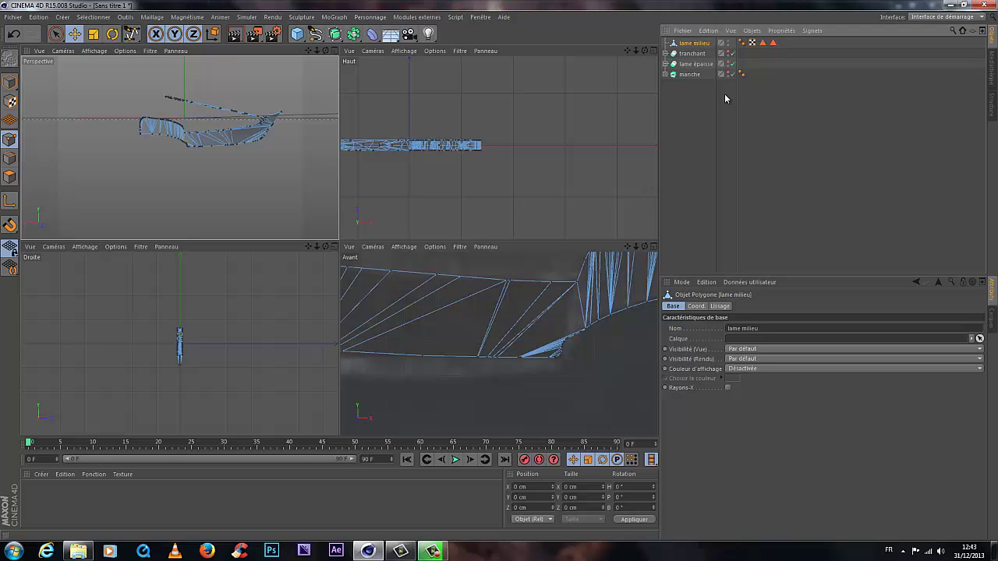
Step: Select the leftover polygons of the strip above the blade in "lame milieu" with the selection brush and delete them
drag(326, 51, 267, 118)
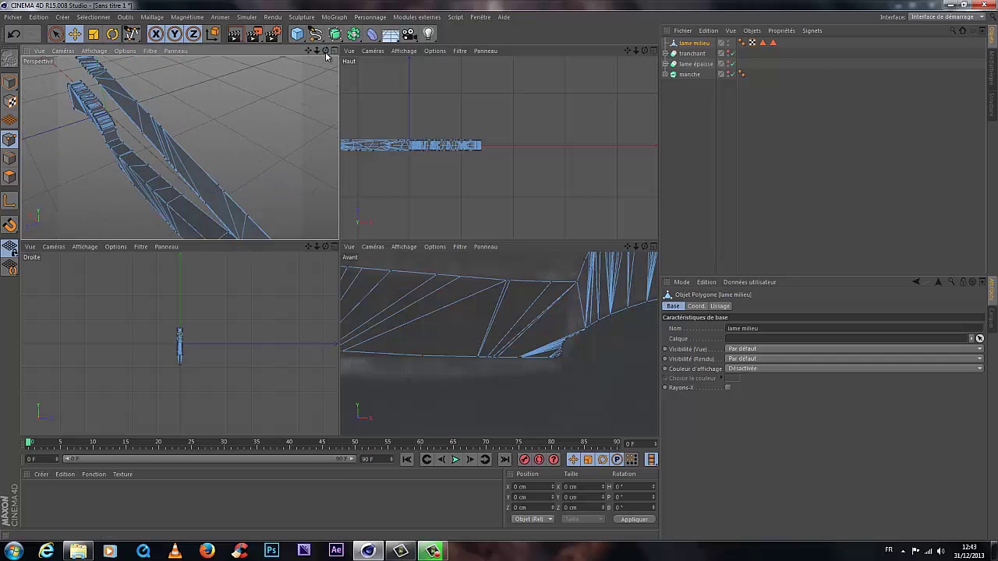
drag(340, 243, 339, 240)
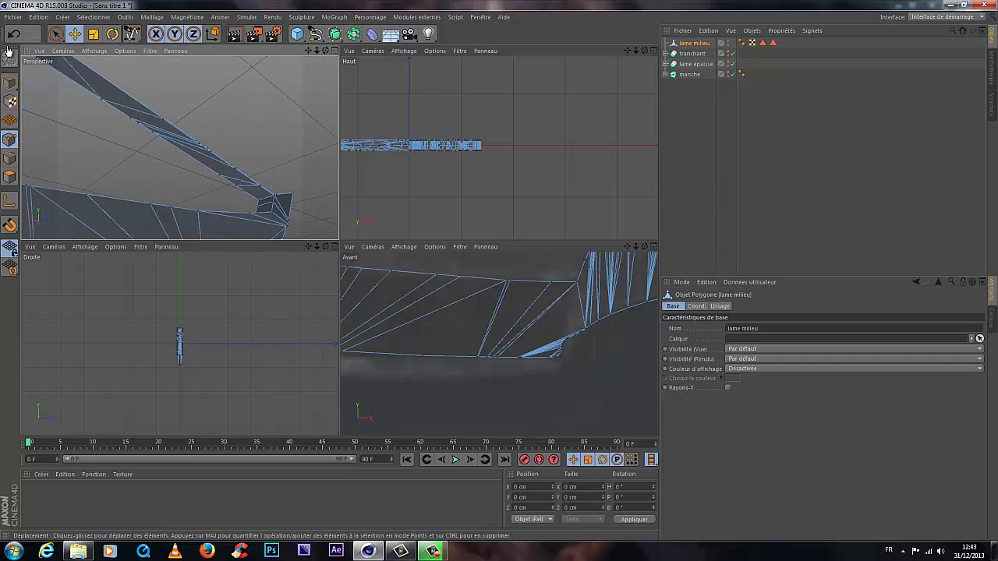
click(8, 159)
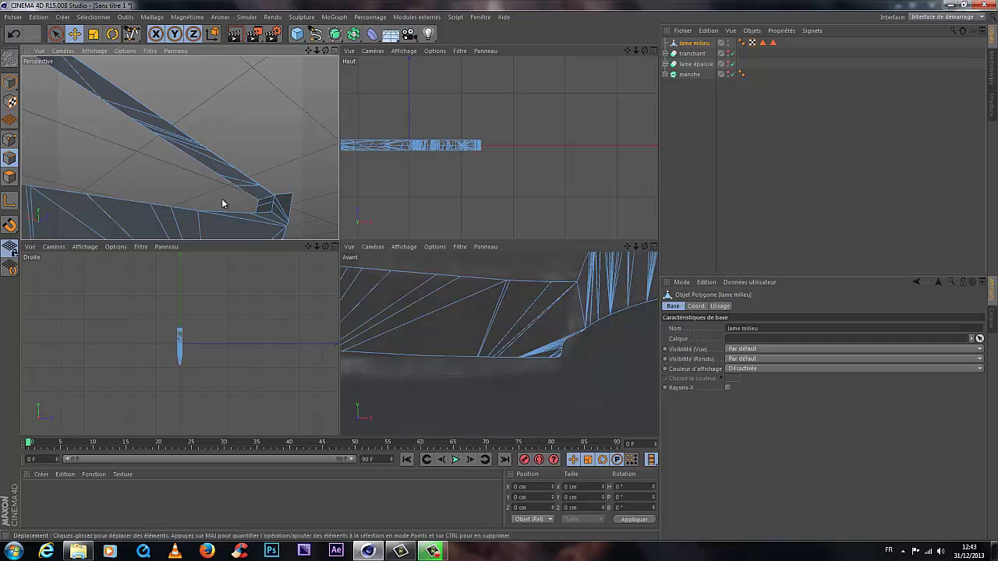
click(10, 177)
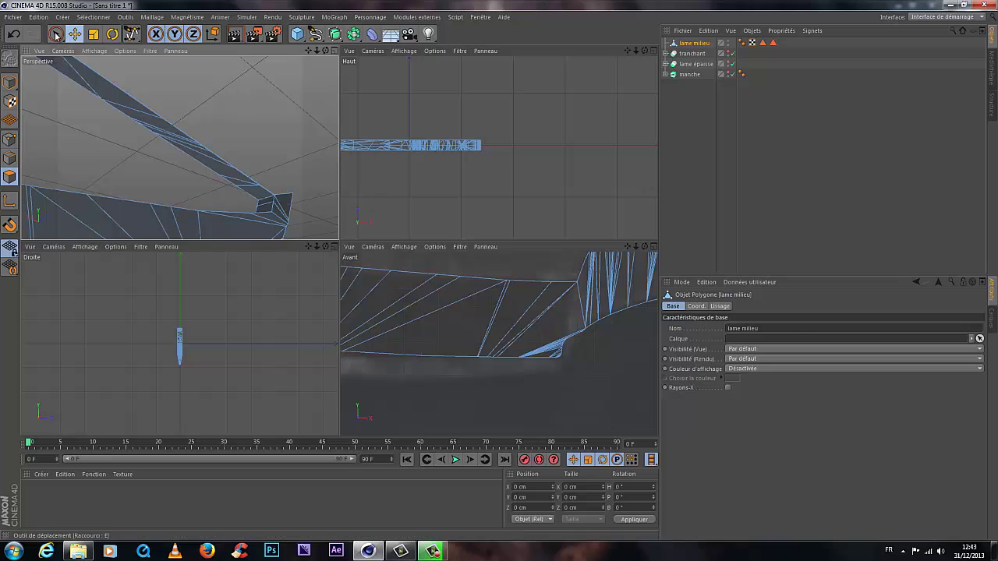
click(55, 34)
drag(225, 192, 276, 178)
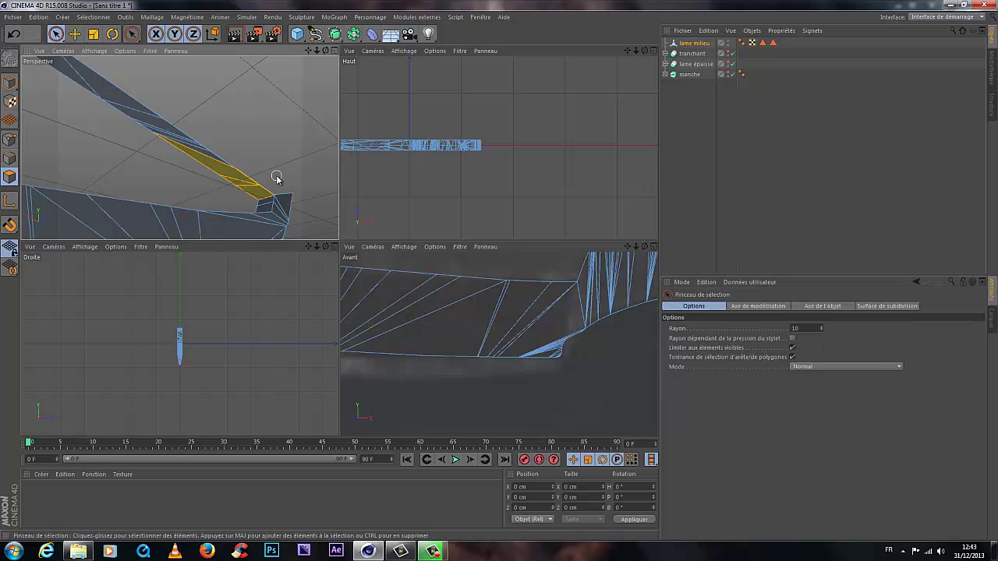
mouse_move(222, 152)
mouse_down()
mouse_move(156, 134)
mouse_move(136, 109)
mouse_move(138, 83)
mouse_up()
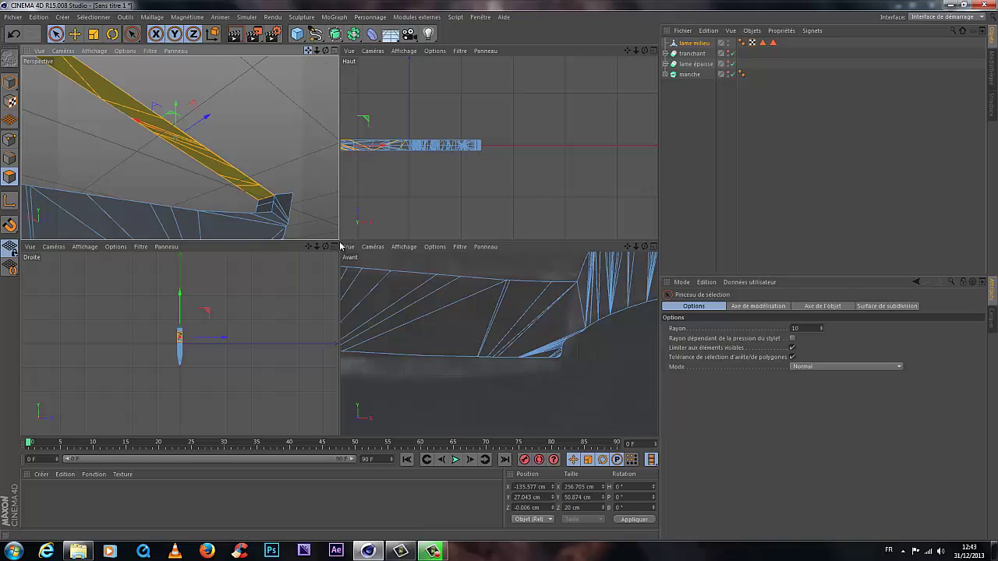
alt+drag(327, 233, 228, 195)
Step: Select the stray edges left from the removed upper strip of "lame milieu" and delete them
click(349, 304)
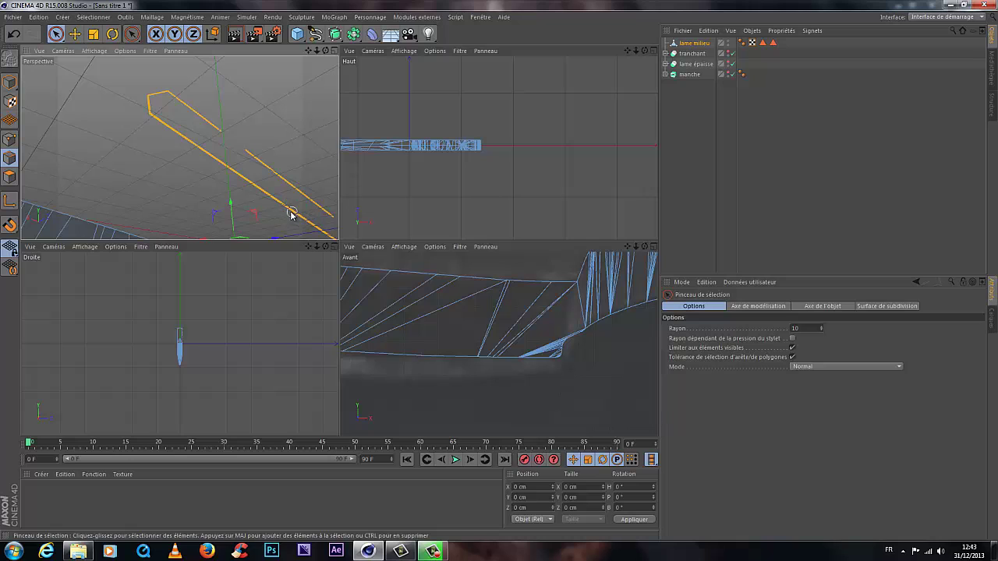
key(ctrl+z)
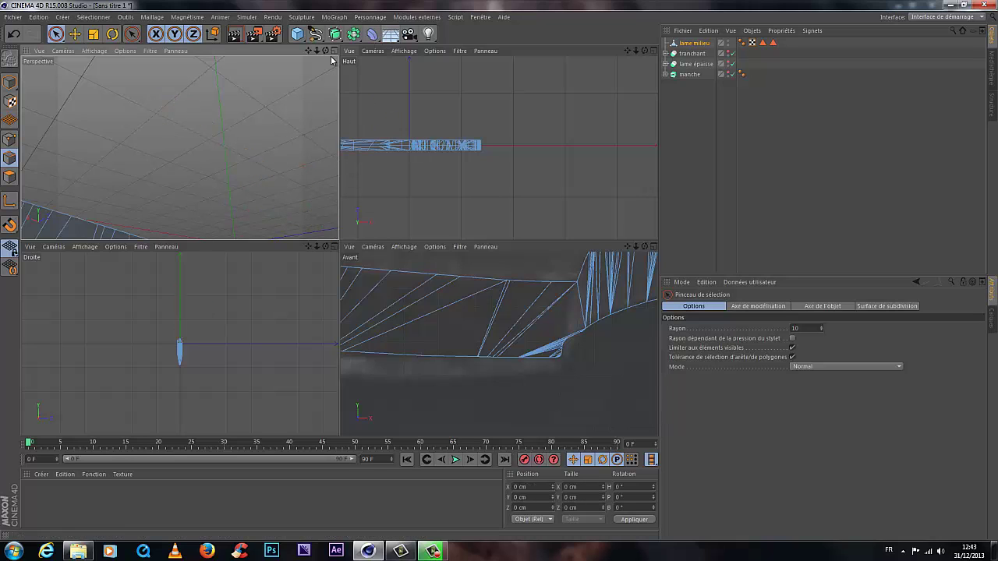
drag(308, 51, 281, 134)
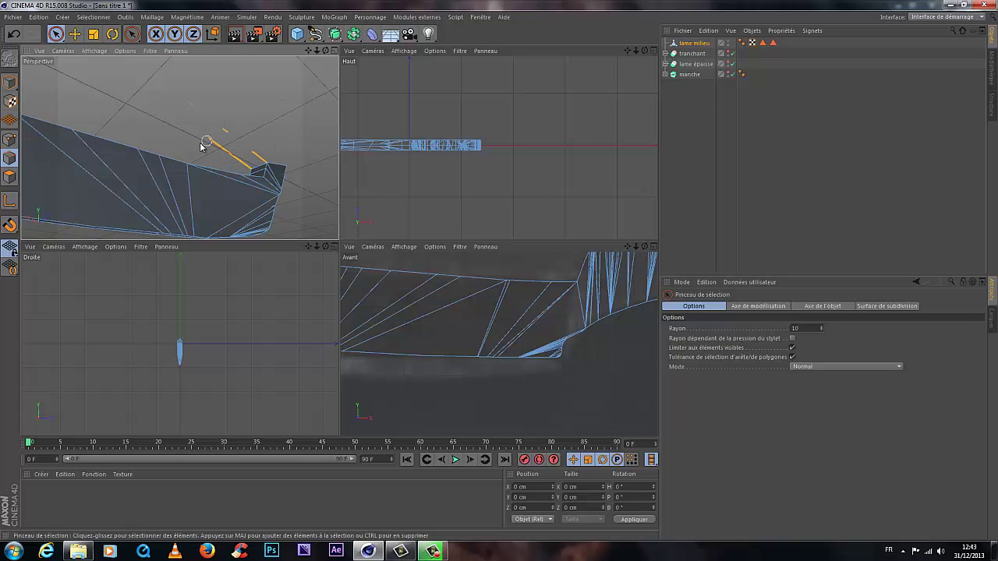
drag(187, 107, 293, 118)
click(295, 130)
mouse_move(332, 249)
alt+mouse_down()
mouse_move(340, 255)
mouse_move(329, 244)
mouse_move(341, 245)
alt+mouse_up()
drag(317, 50, 353, 241)
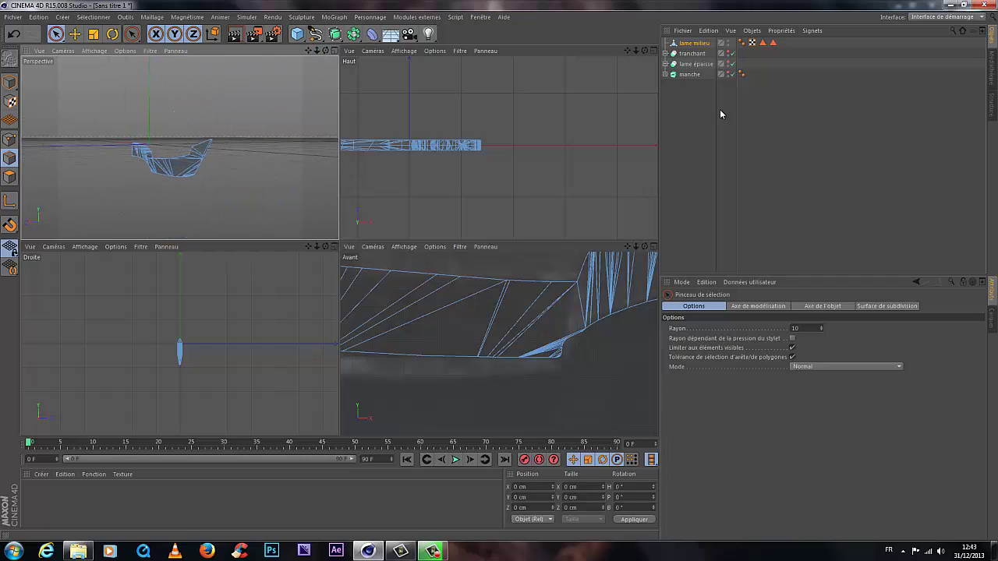
Step: Force "lame milieu" visible in the viewports and show "tranchant", "lame épaisse" and "manche" again
click(696, 43)
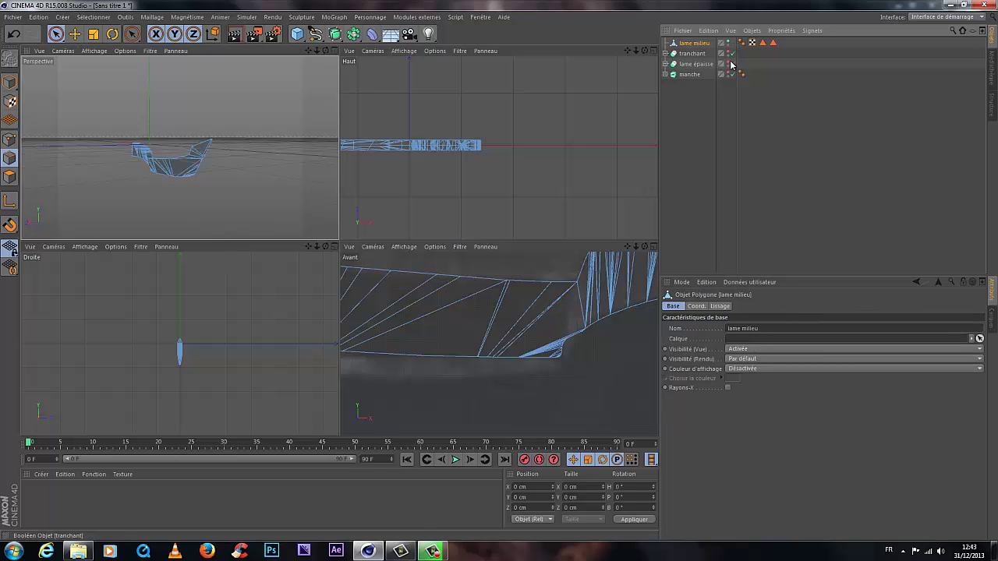
click(728, 62)
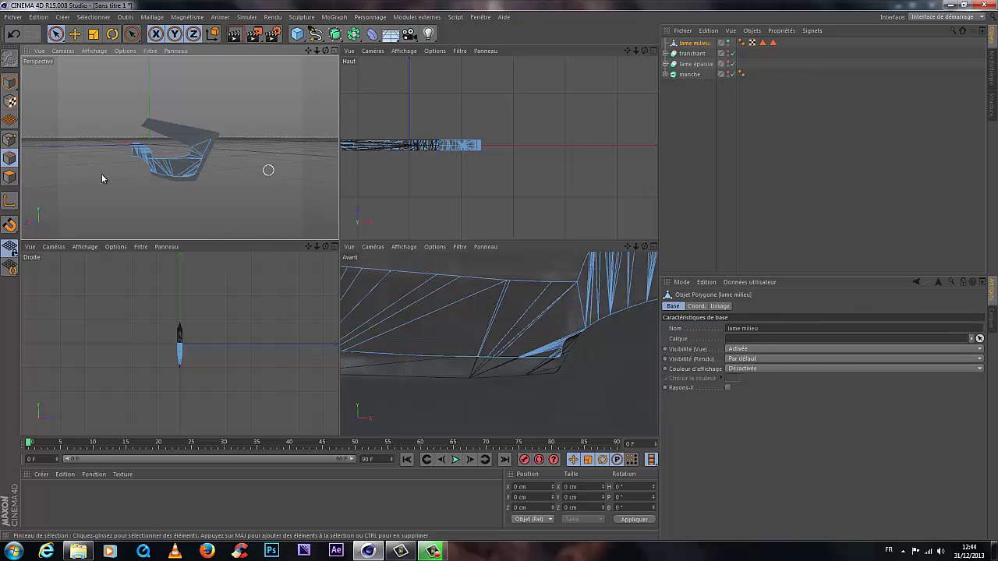
alt+drag(95, 174, 289, 87)
alt+drag(332, 60, 340, 242)
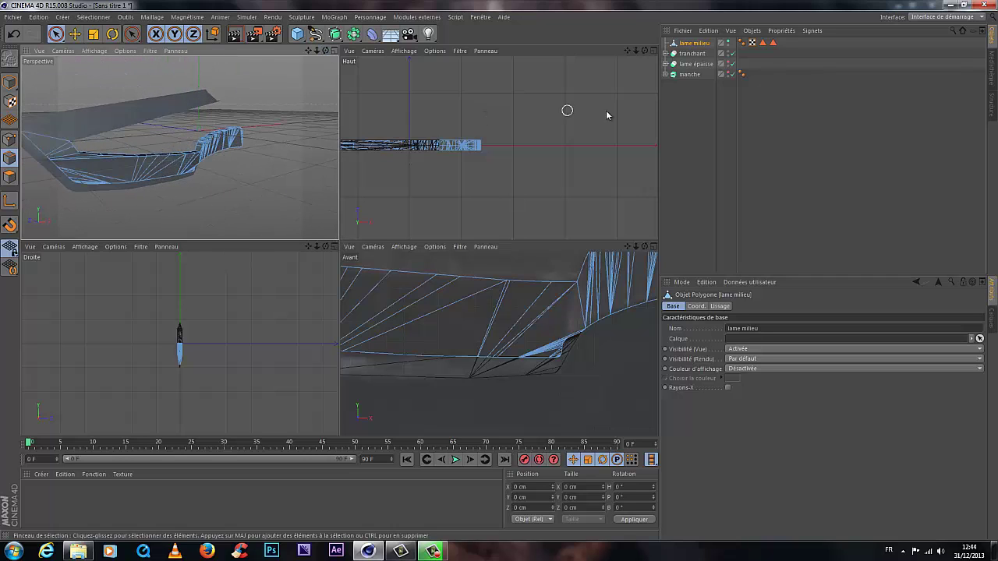
click(732, 63)
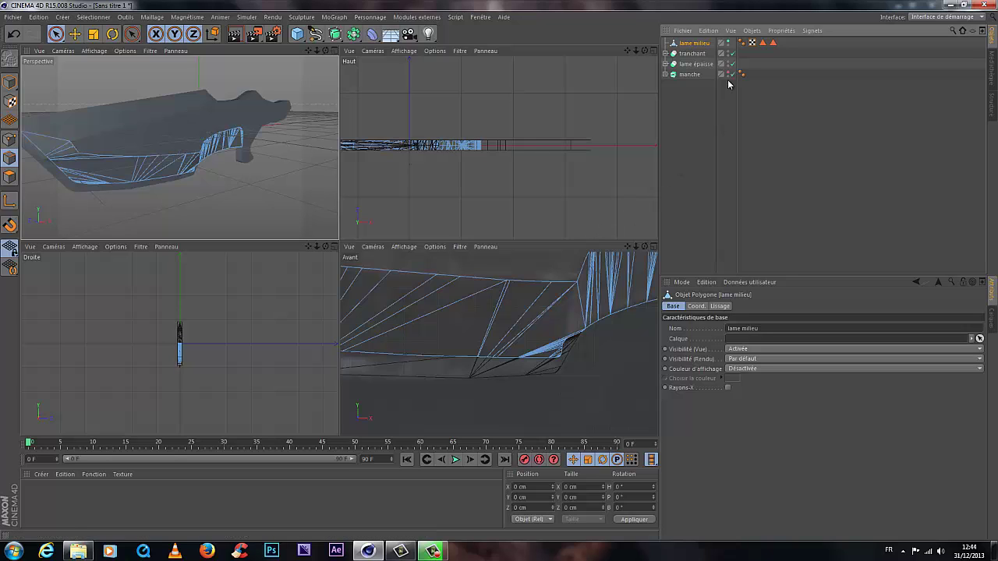
click(730, 74)
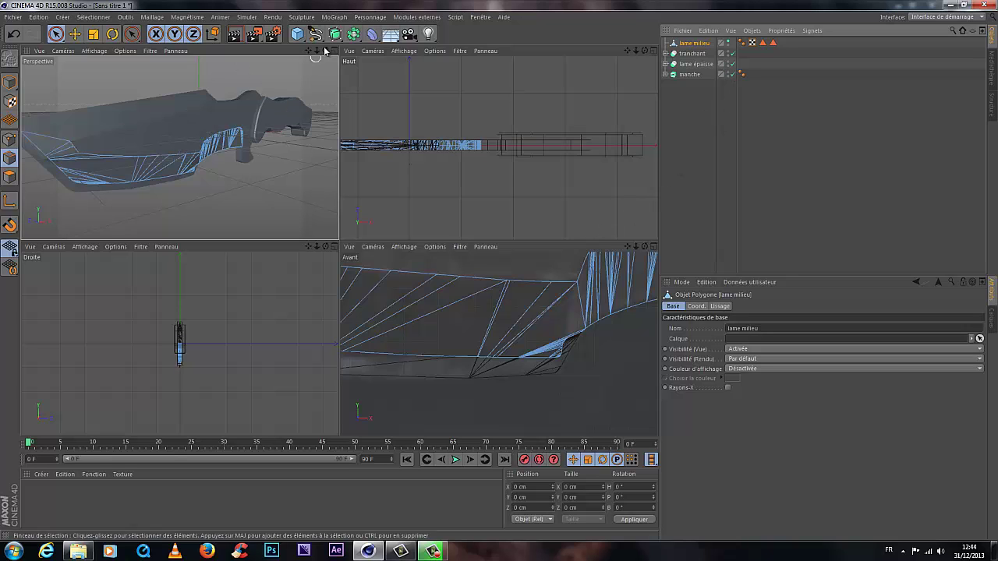
drag(325, 51, 328, 218)
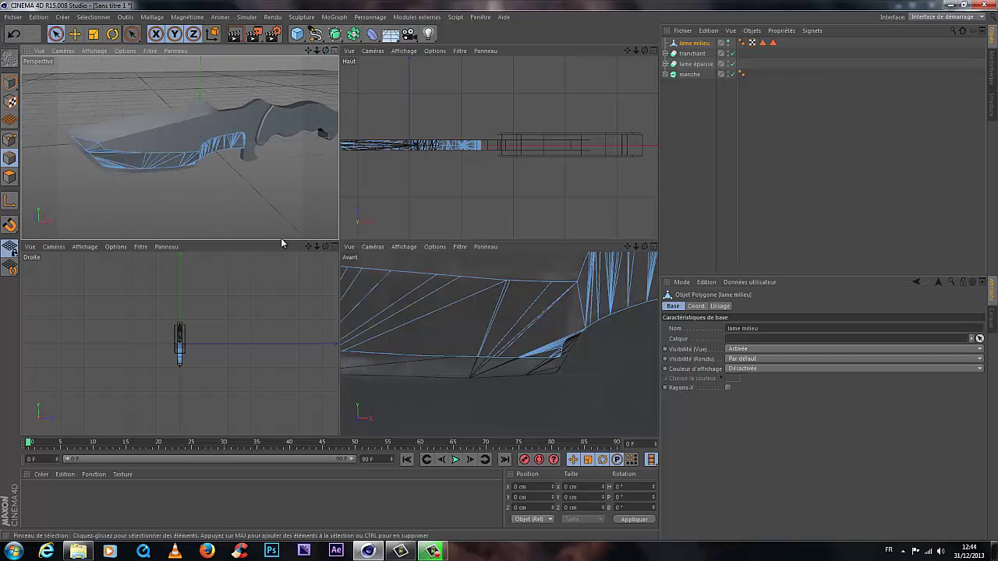
Step: Create three new default materials
double_click(44, 500)
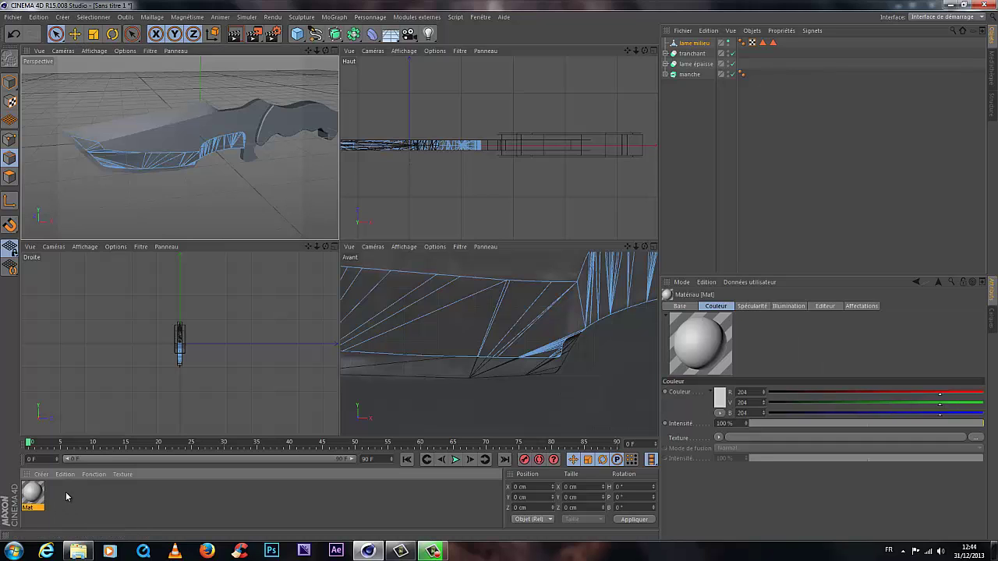
double_click(128, 507)
double_click(126, 501)
Step: Set the colour of material Mat.2 to bright green, RGB 46, 255, 0
double_click(31, 493)
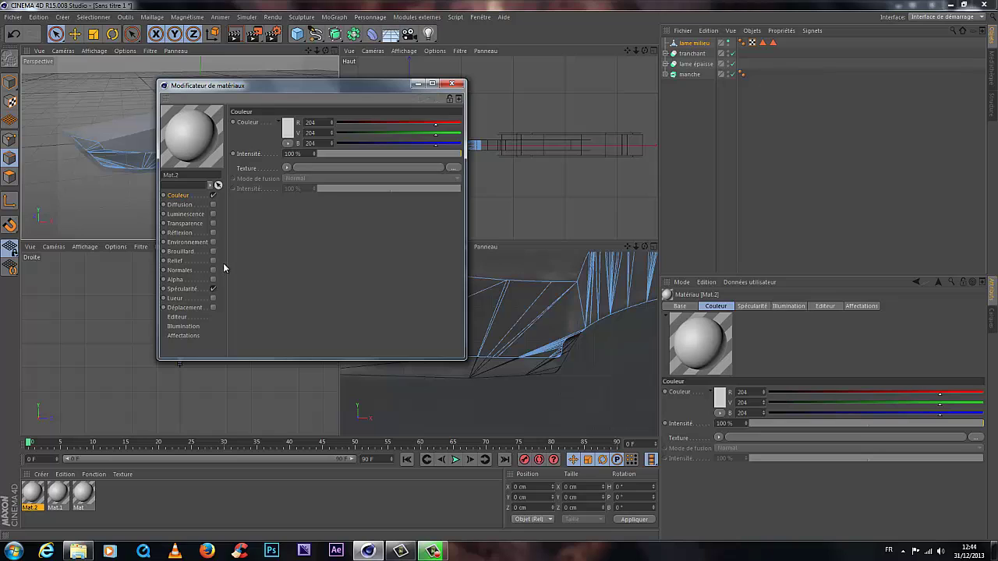
click(288, 129)
click(289, 91)
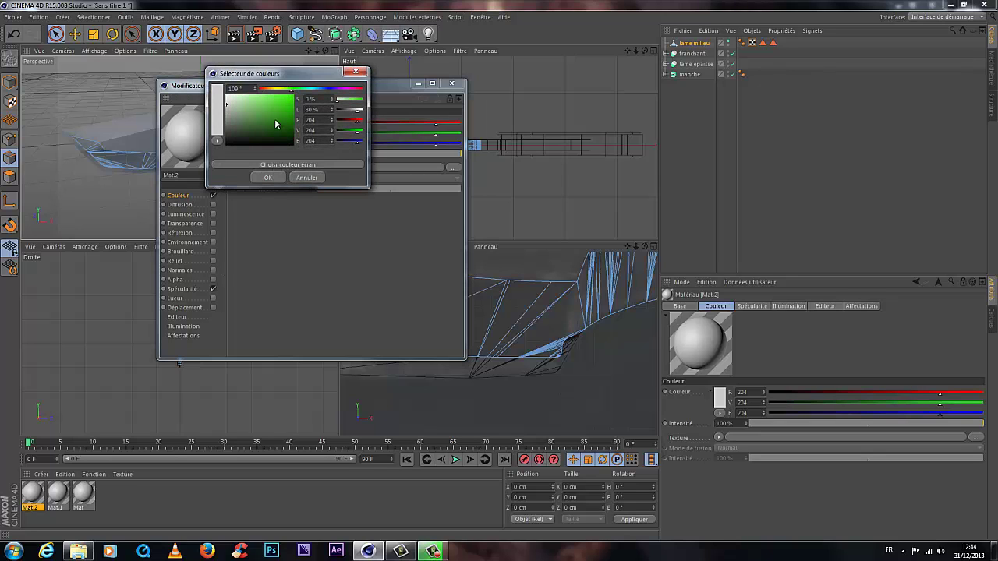
click(293, 94)
click(269, 178)
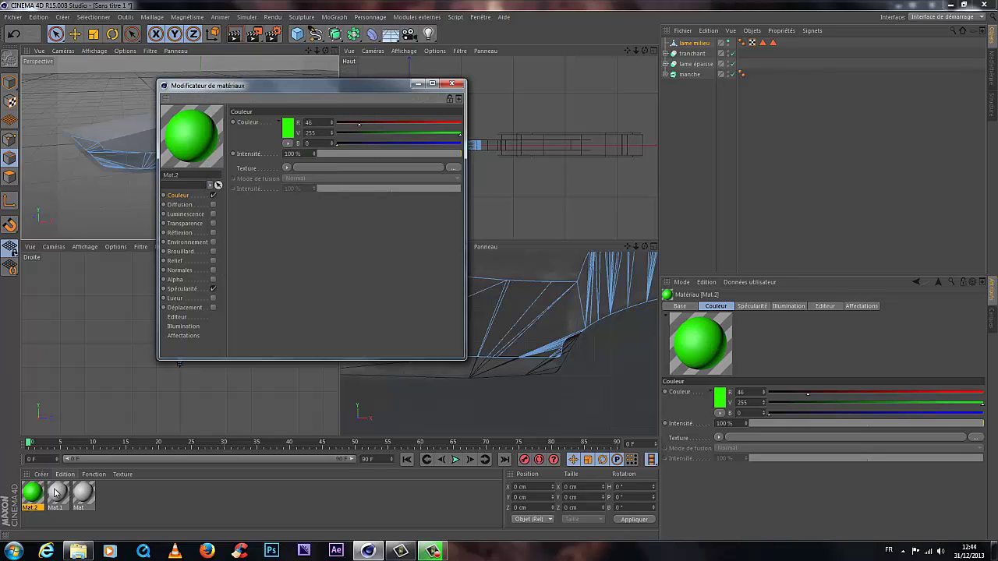
Step: Set the colour of material Mat.1 to yellow, RGB 255, 212, 0
click(55, 491)
click(288, 129)
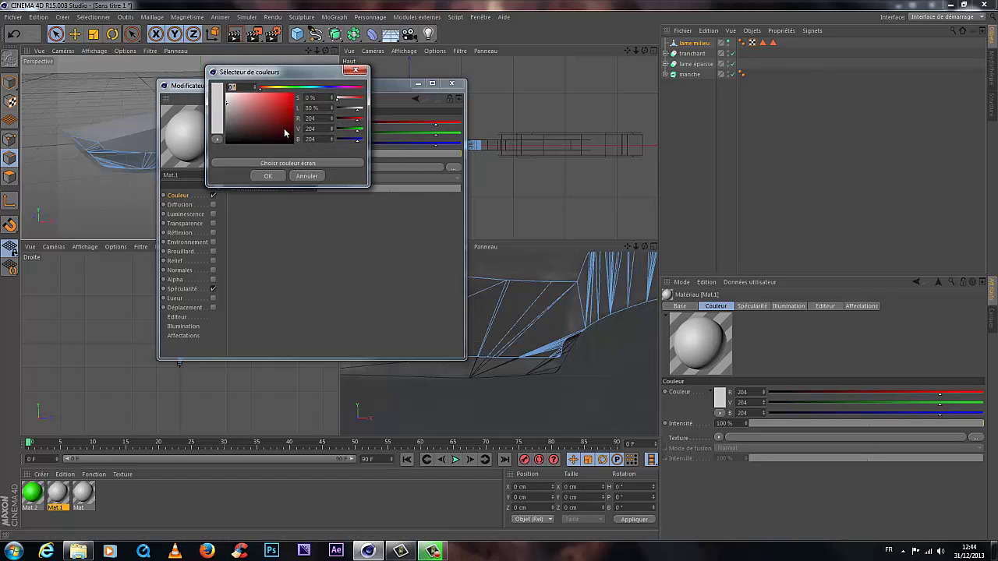
click(279, 87)
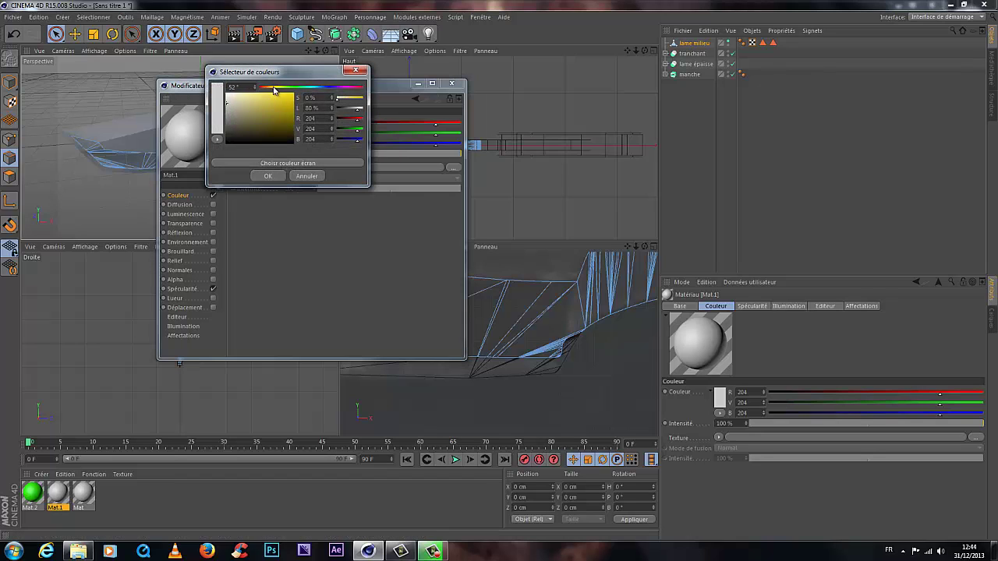
click(268, 176)
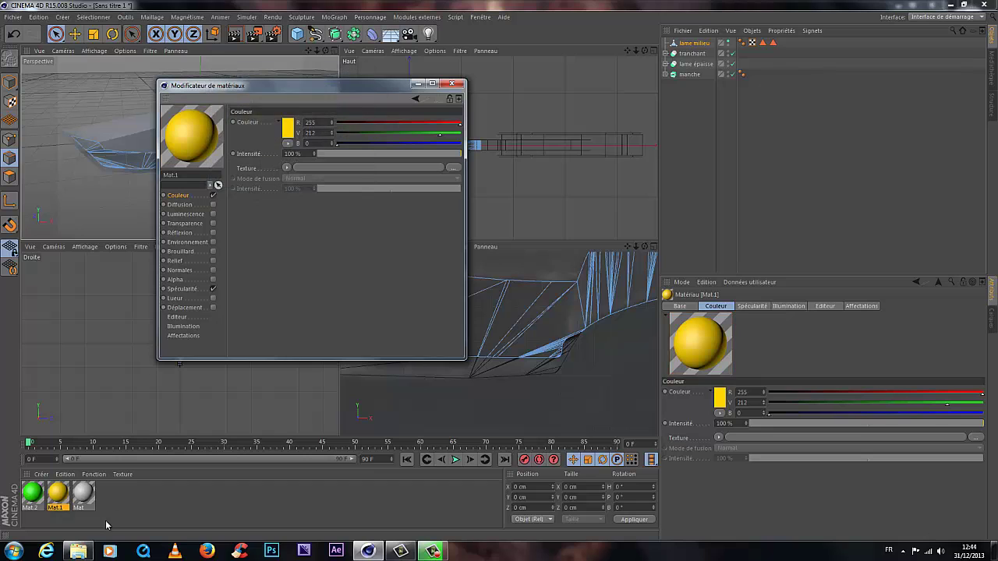
Step: Set the colour of material Mat to pure red, RGB 255, 0, 0, and close the material editor
click(83, 494)
click(288, 130)
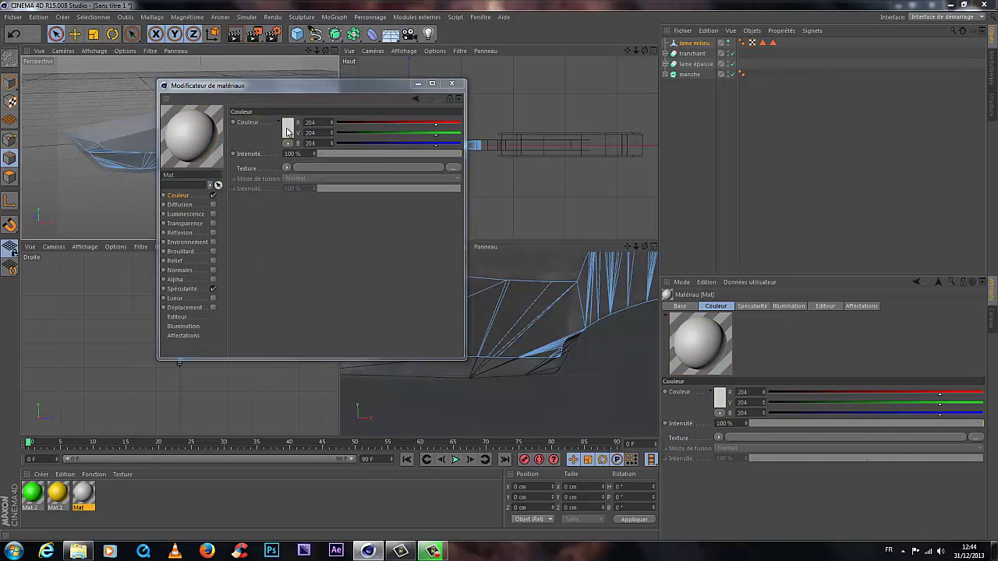
click(265, 177)
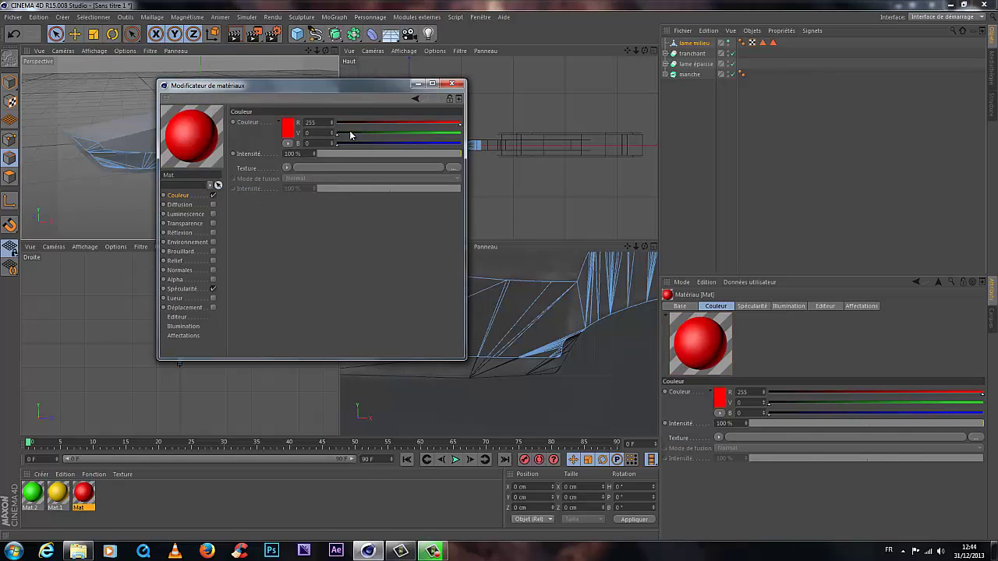
click(451, 82)
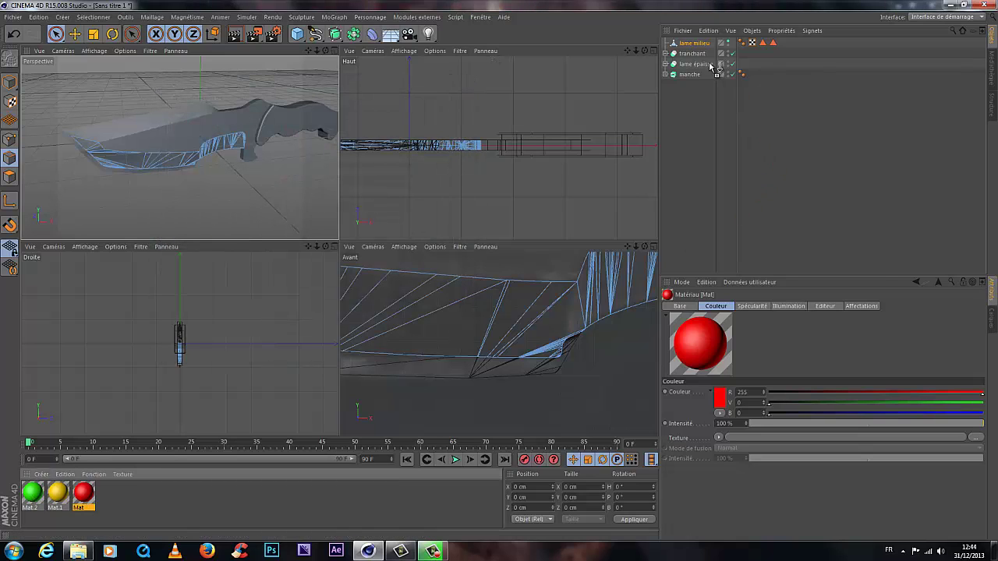
Step: Apply the green material to "lame épaisse", the yellow one to "lame milieu" and the red one to "tranchant"
drag(710, 67, 714, 64)
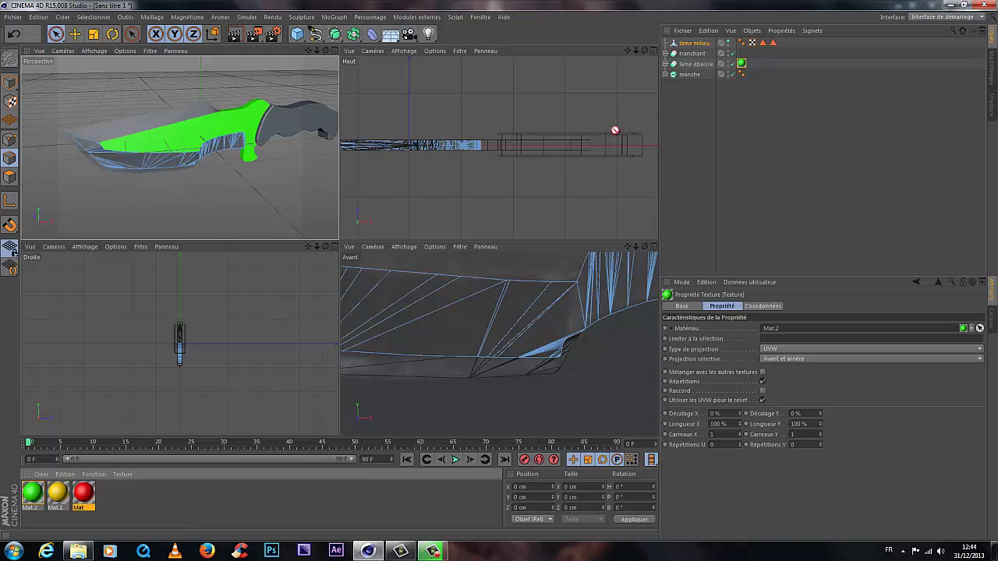
drag(705, 45, 706, 45)
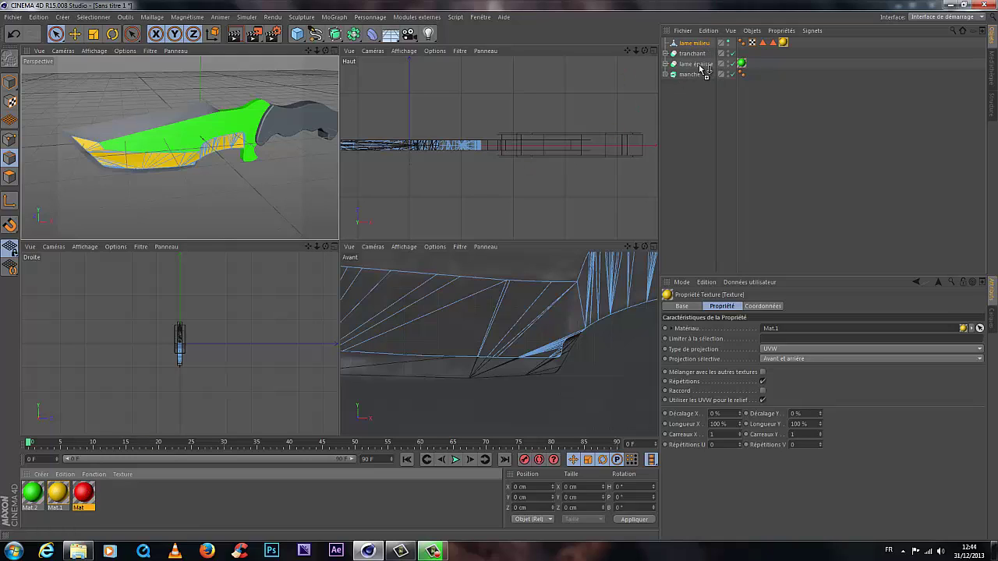
drag(703, 56, 704, 55)
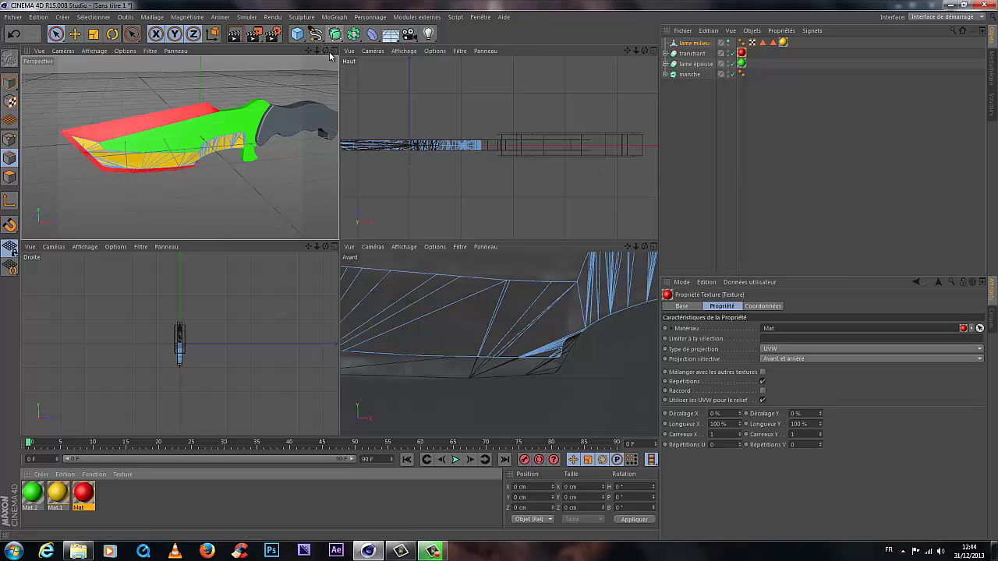
Step: Render the perspective view from several angles to examine the coloured blade parts on both sides of the knife
mouse_move(349, 241)
mouse_down()
mouse_move(336, 254)
mouse_move(341, 243)
mouse_up()
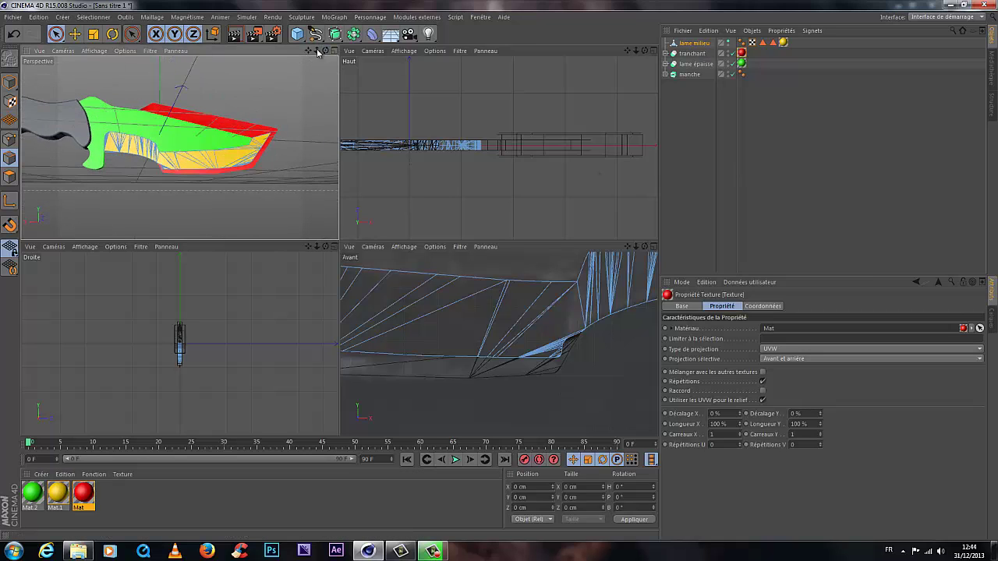
drag(316, 50, 340, 244)
click(235, 34)
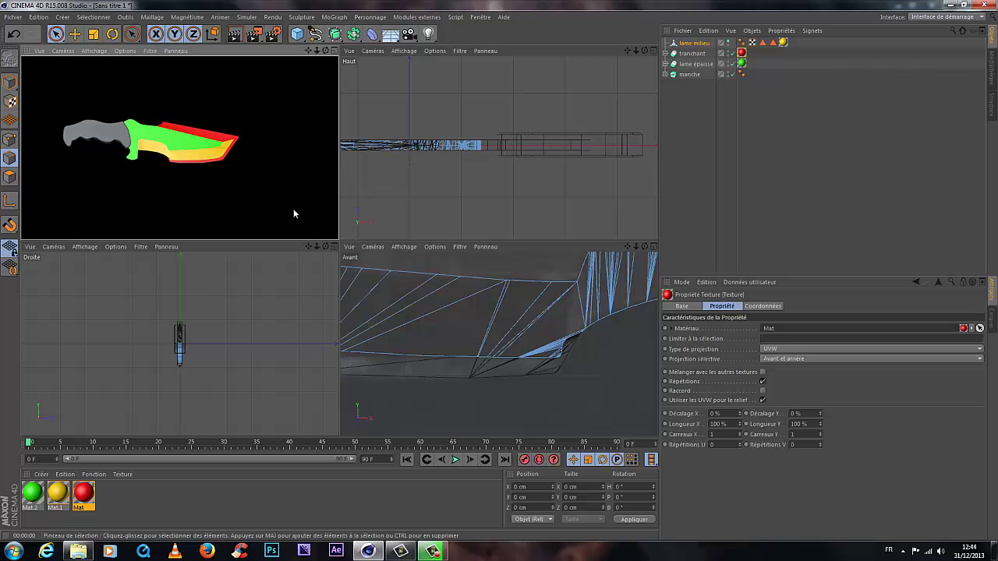
mouse_move(325, 50)
mouse_down()
mouse_move(341, 241)
mouse_move(331, 248)
mouse_up()
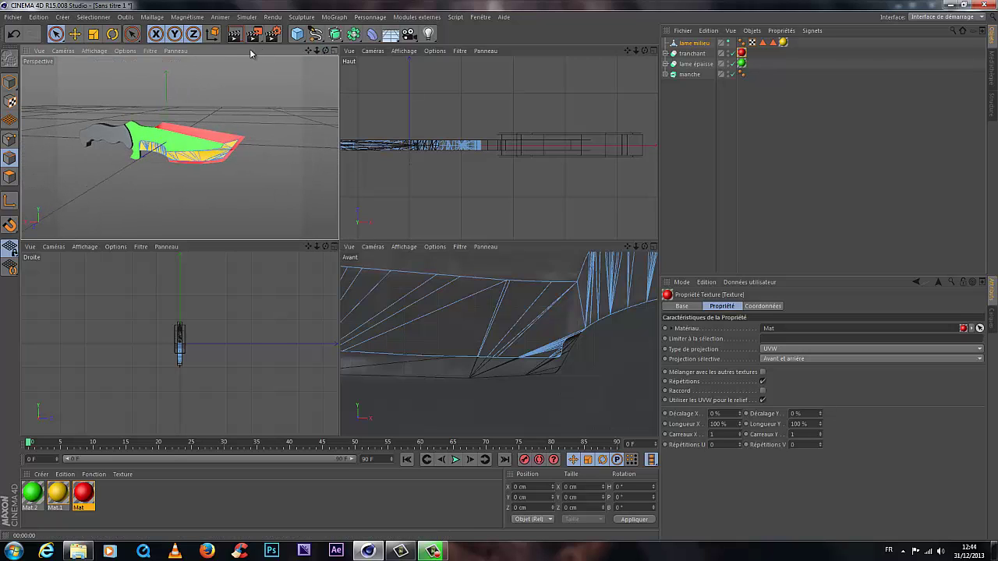
click(236, 35)
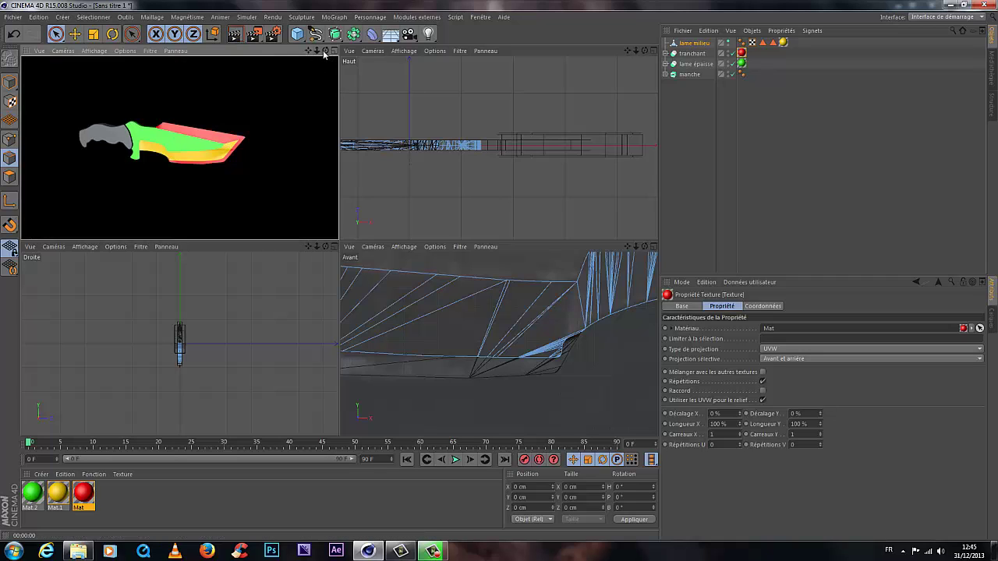
drag(323, 50, 340, 245)
click(234, 33)
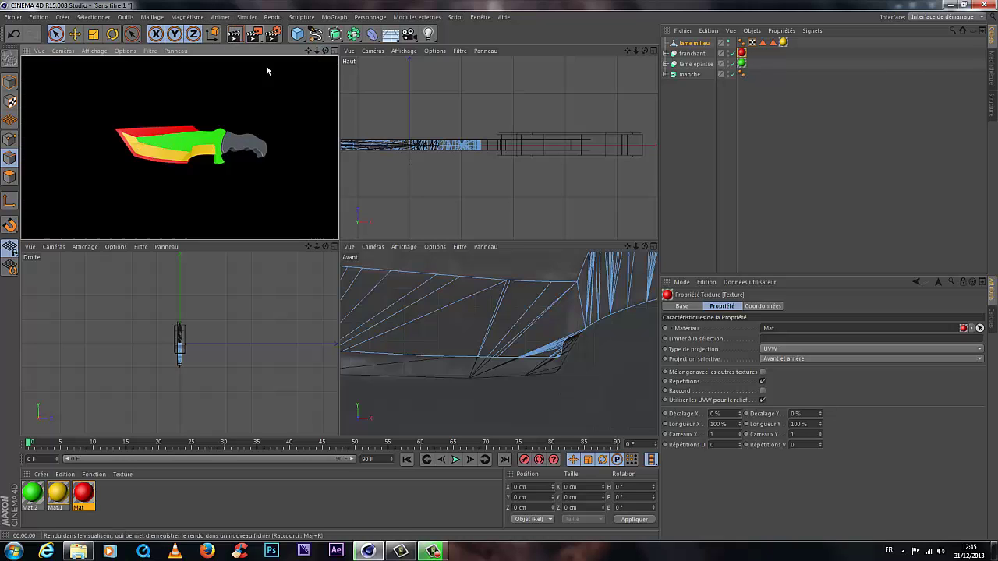
scroll(220, 152, up, 7)
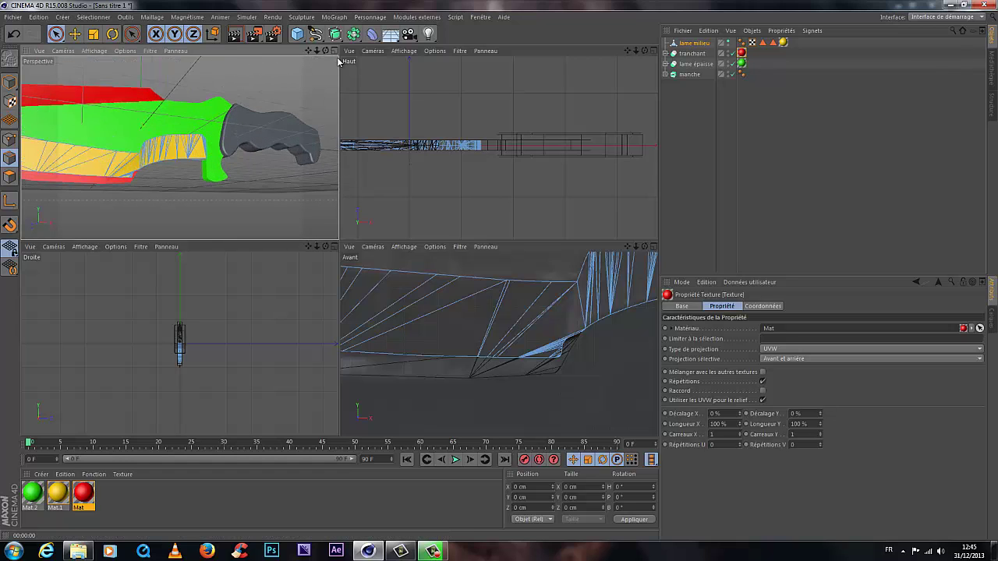
Step: Orbit around the coloured knife and render the perspective view to examine how the blade parts fit together
drag(326, 53, 257, 47)
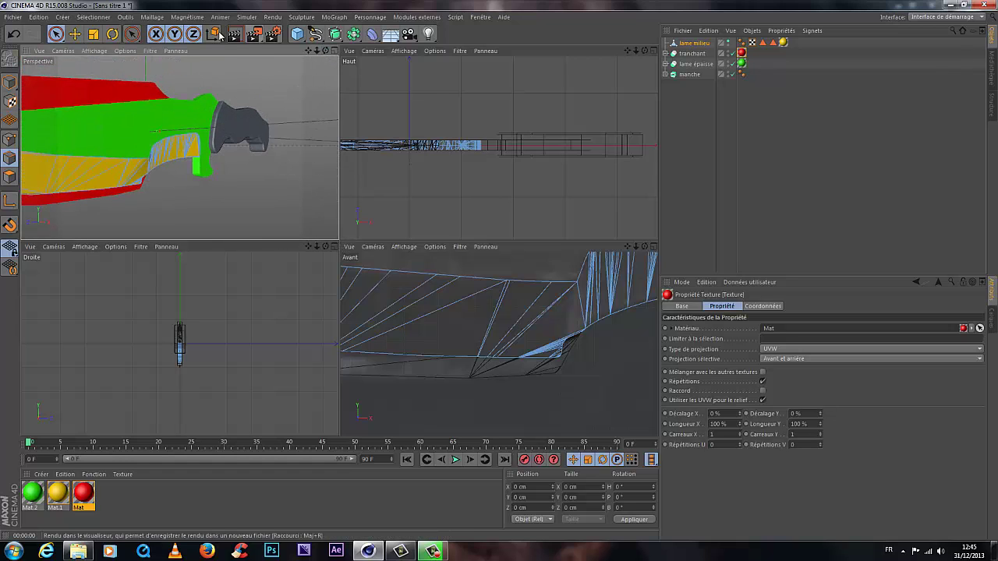
key(ctrl+r)
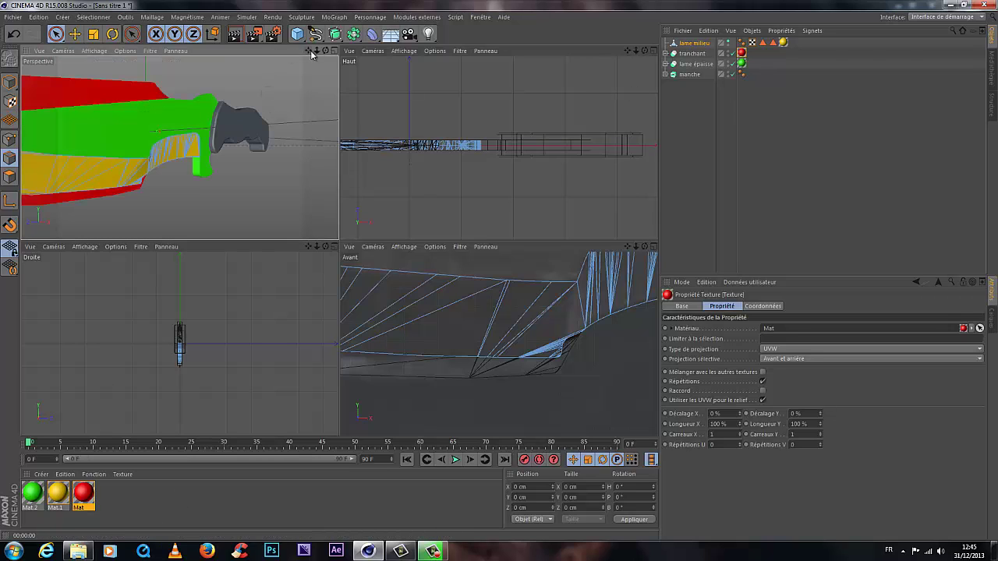
drag(311, 53, 266, 39)
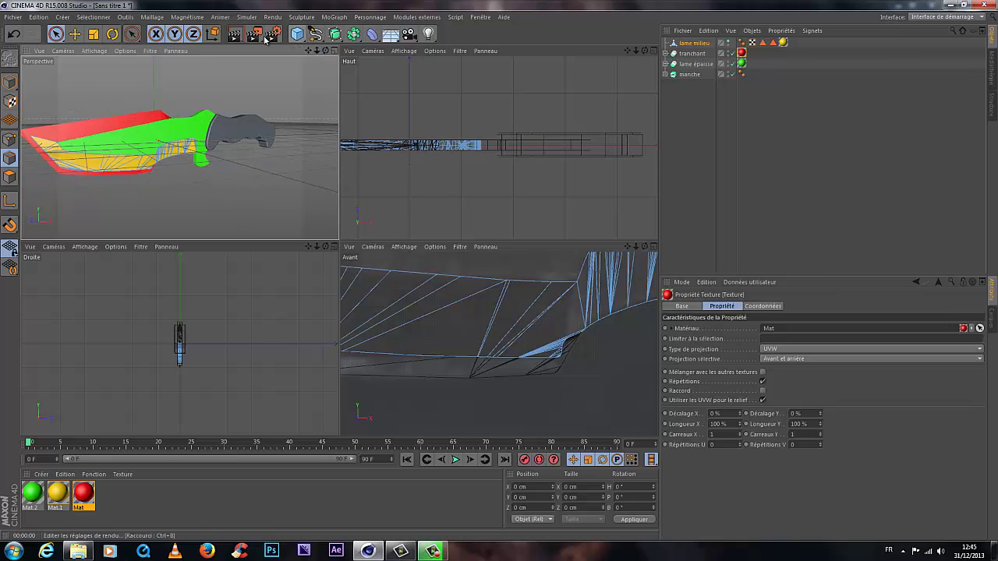
click(234, 34)
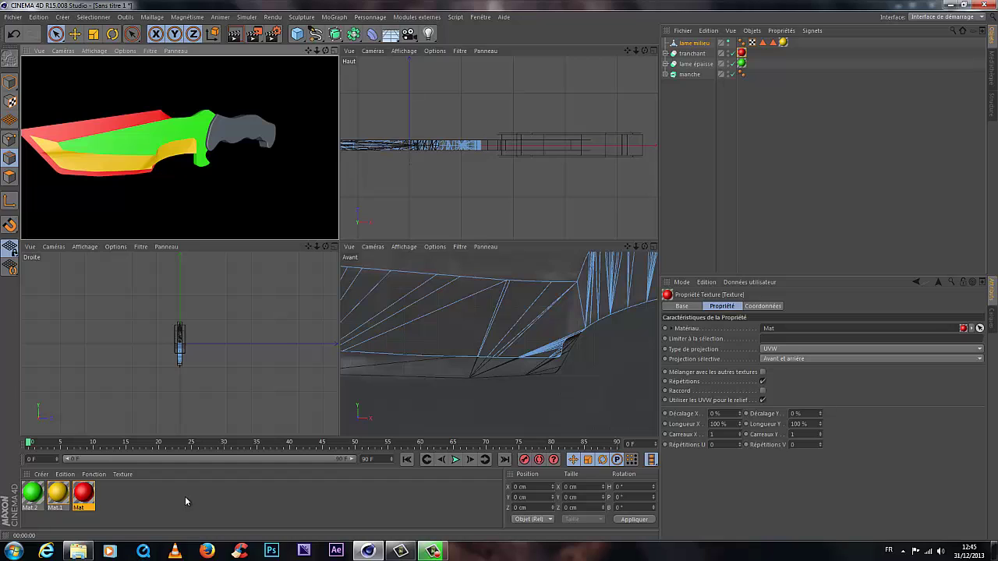
Step: Delete the green, yellow and red materials and remove their leftover texture tags from "lame milieu", "tranchant" and "lame épaisse"
drag(185, 496, 22, 481)
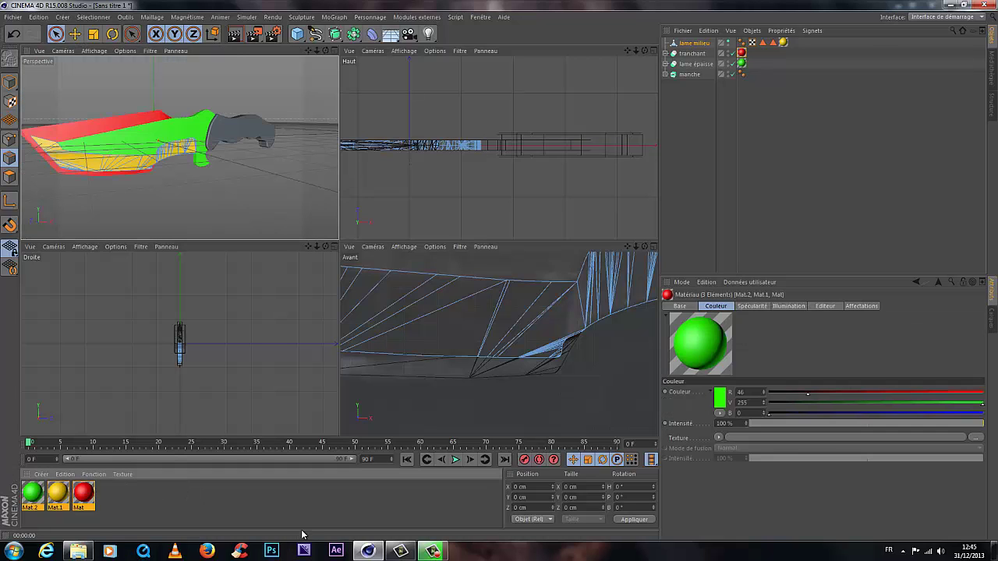
key(Delete)
click(783, 42)
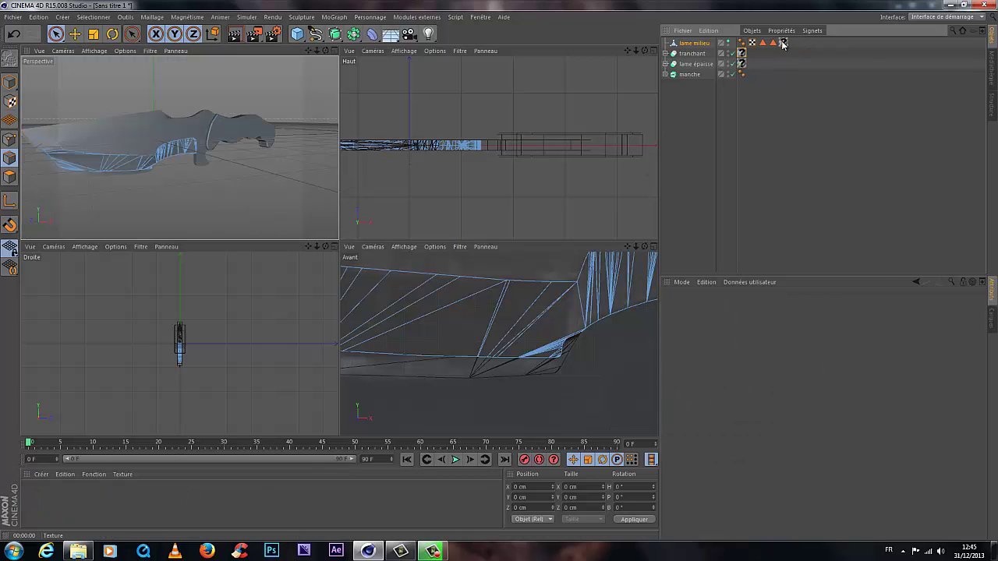
key(Delete)
click(744, 53)
shift+click(741, 64)
key(Delete)
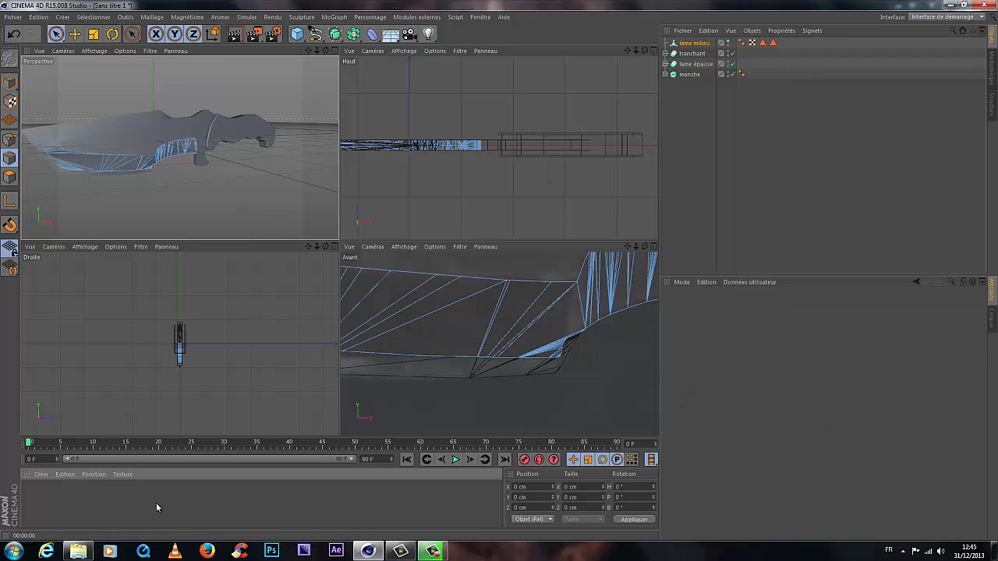
Step: Convert the "tranchant" Boolean and its child objects into editable polygon objects
click(664, 55)
click(664, 53)
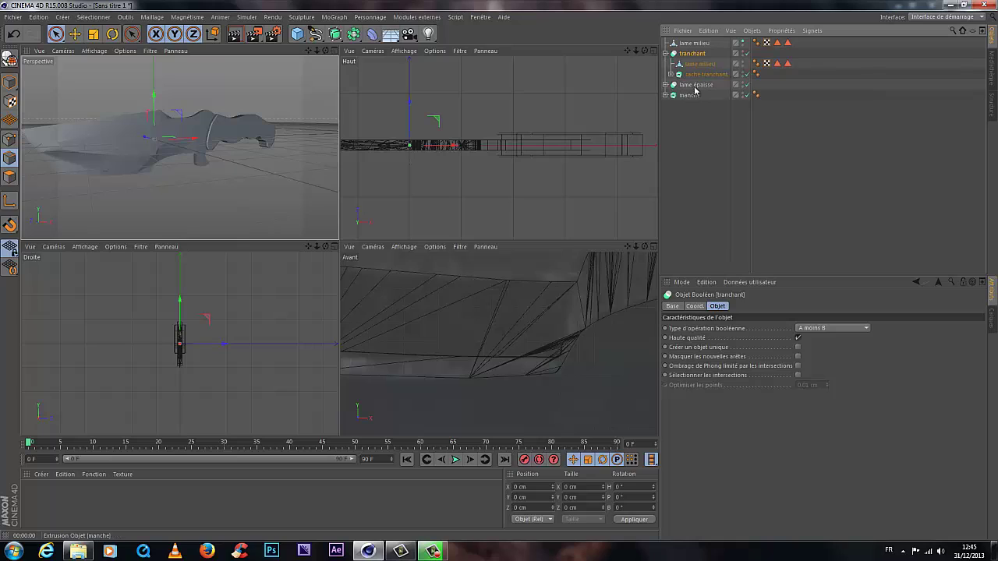
click(670, 74)
click(670, 74)
shift+click(698, 75)
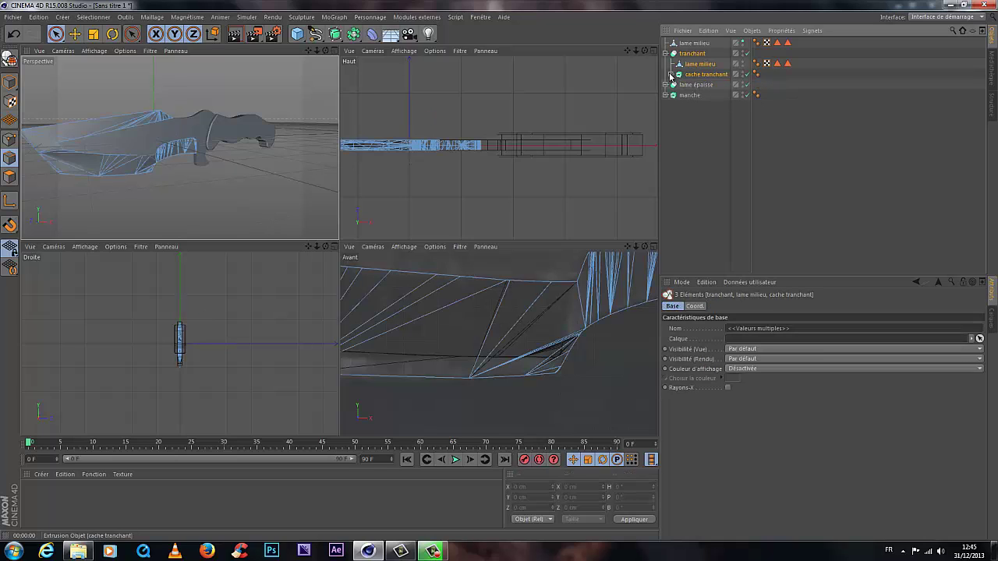
key(c)
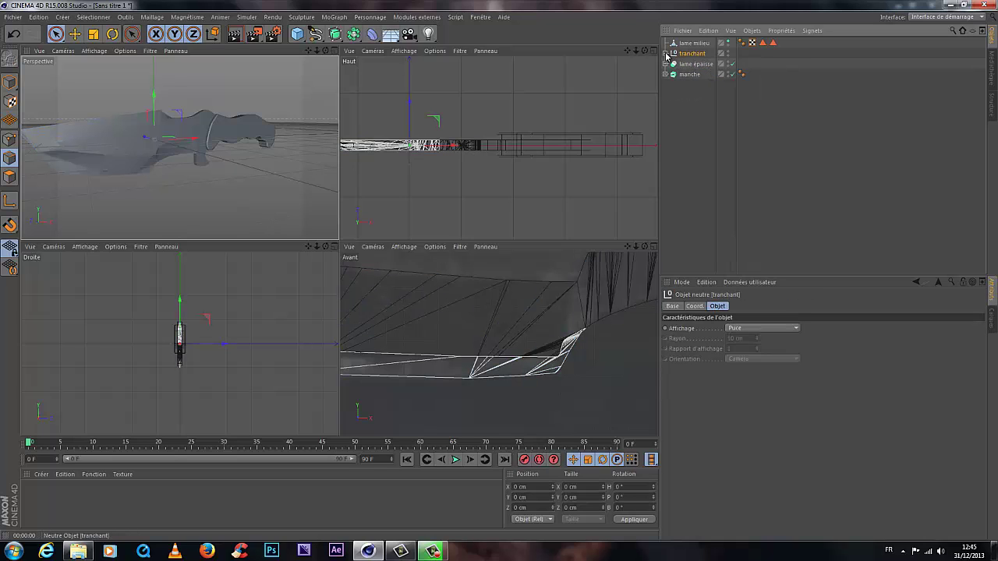
Step: Merge "tranchant" with all its children, including both caps, into one object and delete the originals
click(664, 53)
click(670, 74)
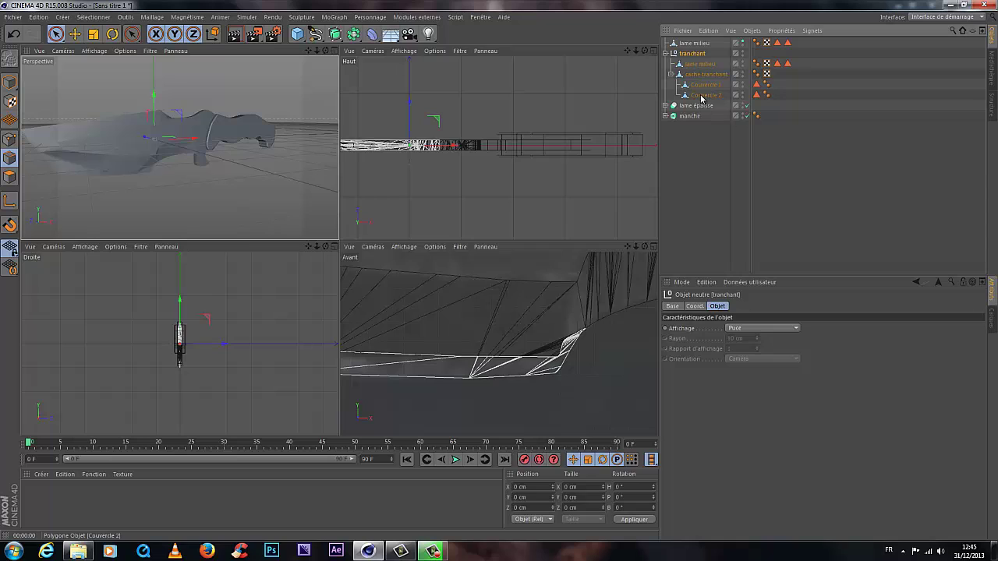
shift+click(700, 96)
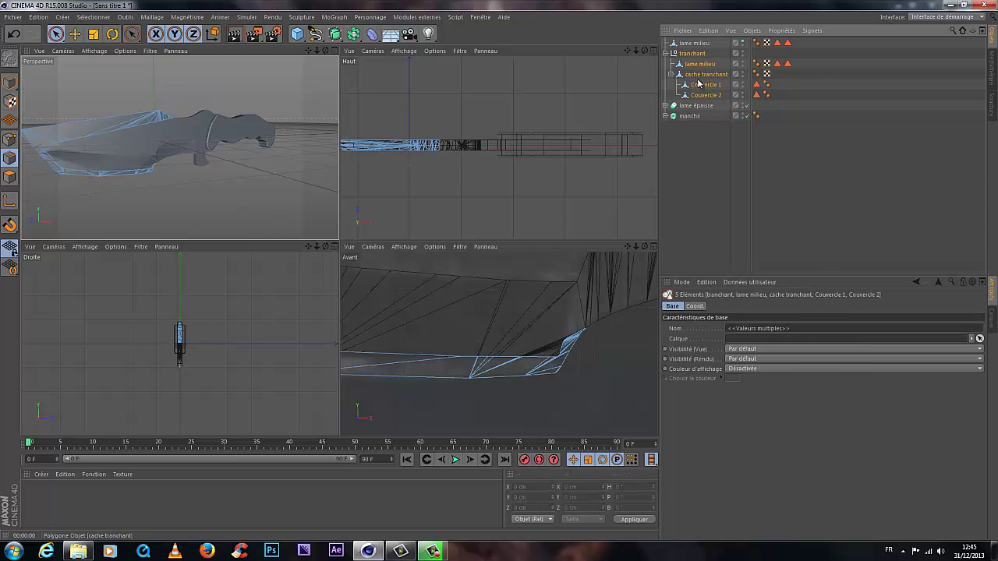
right_click(698, 81)
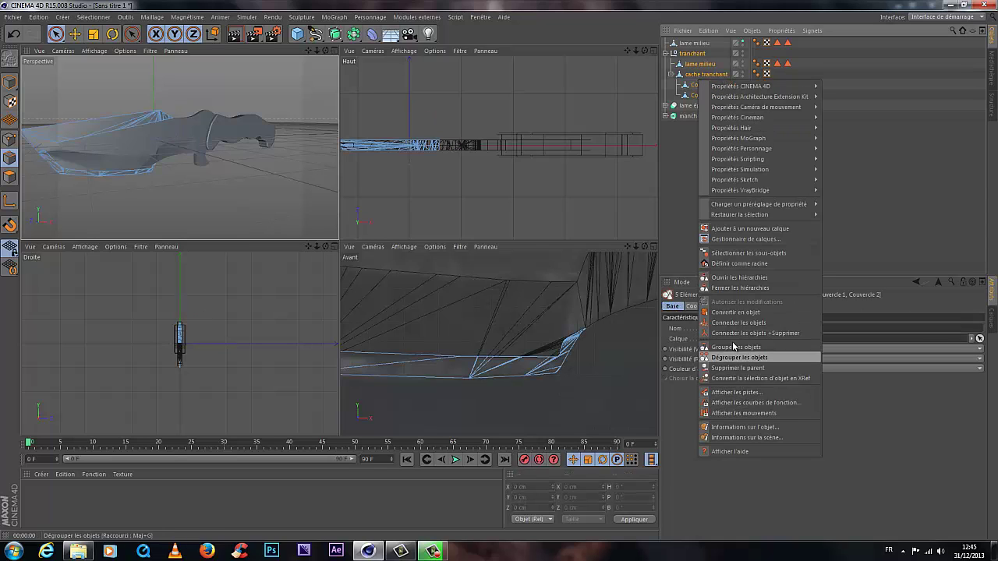
click(737, 333)
Step: Convert the "lame épaisse" Boolean, with "lame primaire" and "cache lame épaisse", into editable polygon objects
click(686, 66)
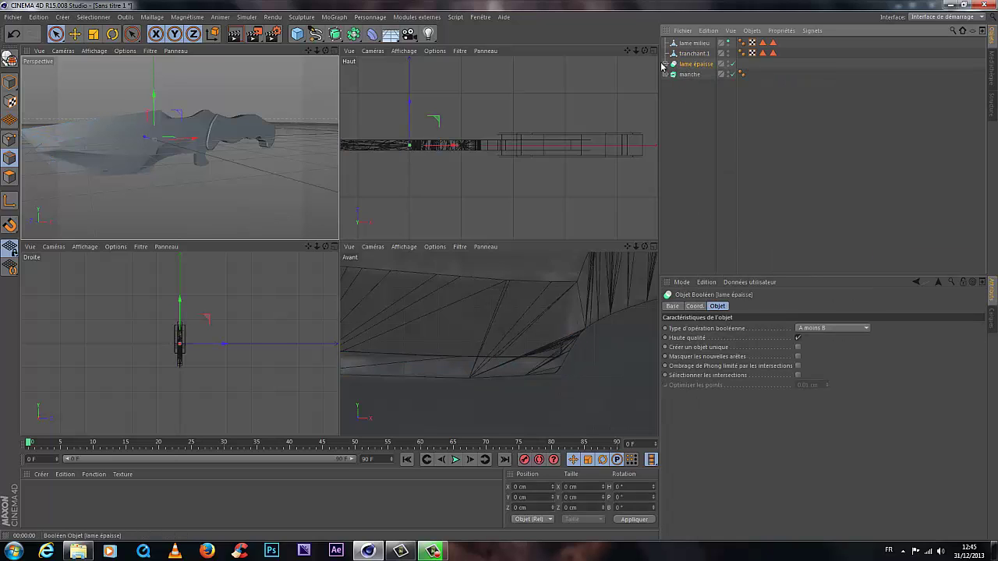
click(665, 63)
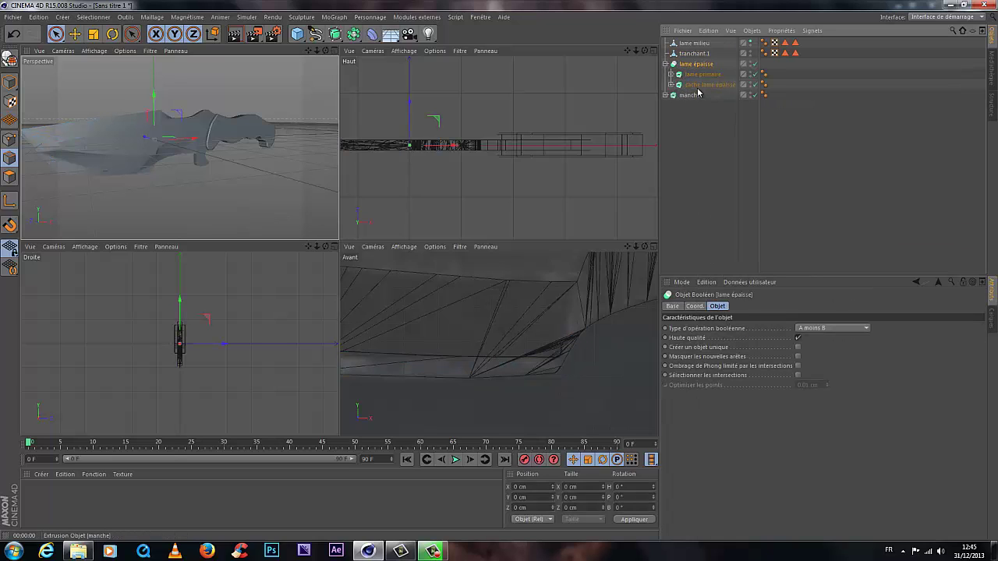
shift+click(700, 84)
right_click(700, 84)
click(693, 71)
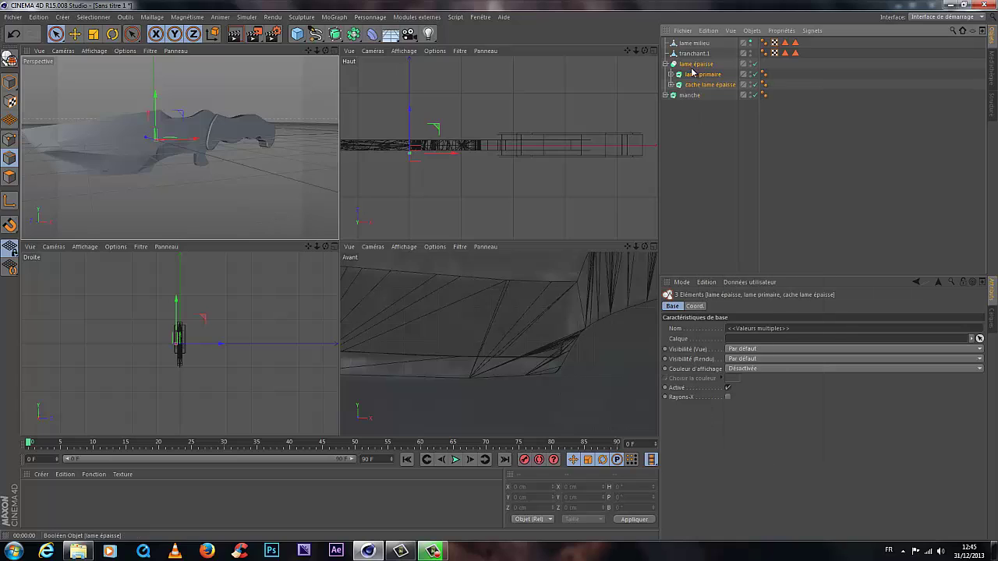
key(c)
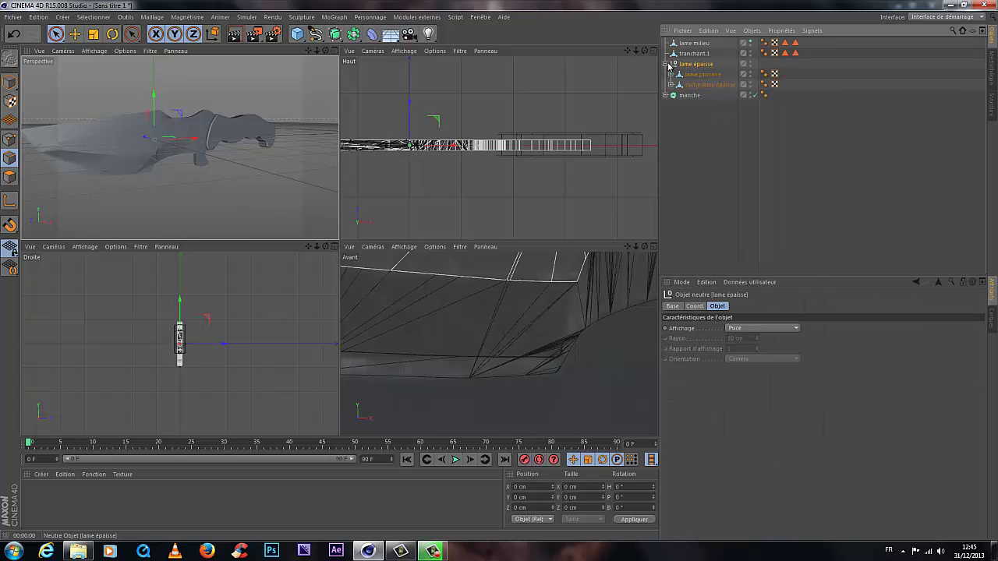
Step: Merge "lame épaisse" with all its children and their caps into one object, deleting the originals
click(670, 74)
click(671, 105)
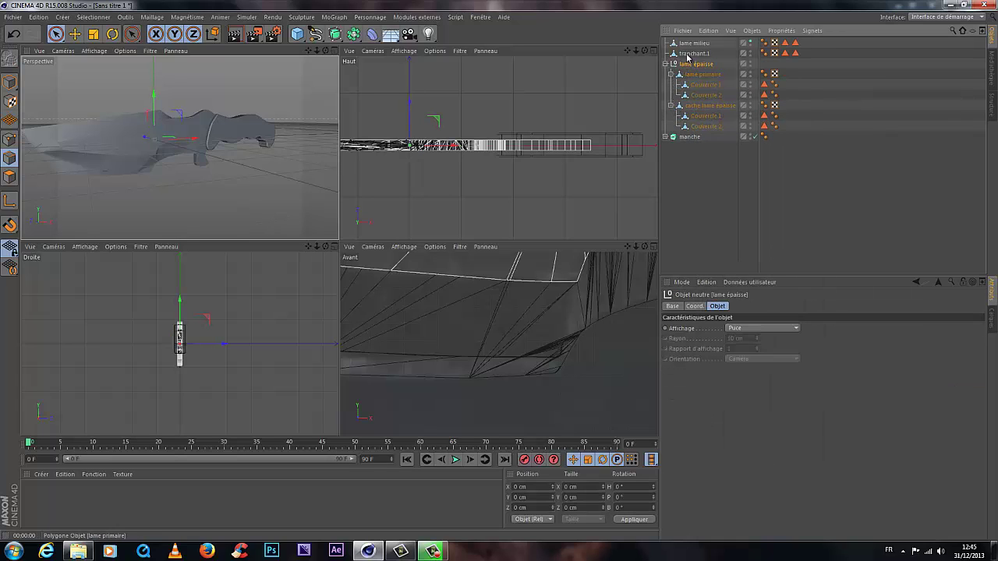
shift+click(705, 126)
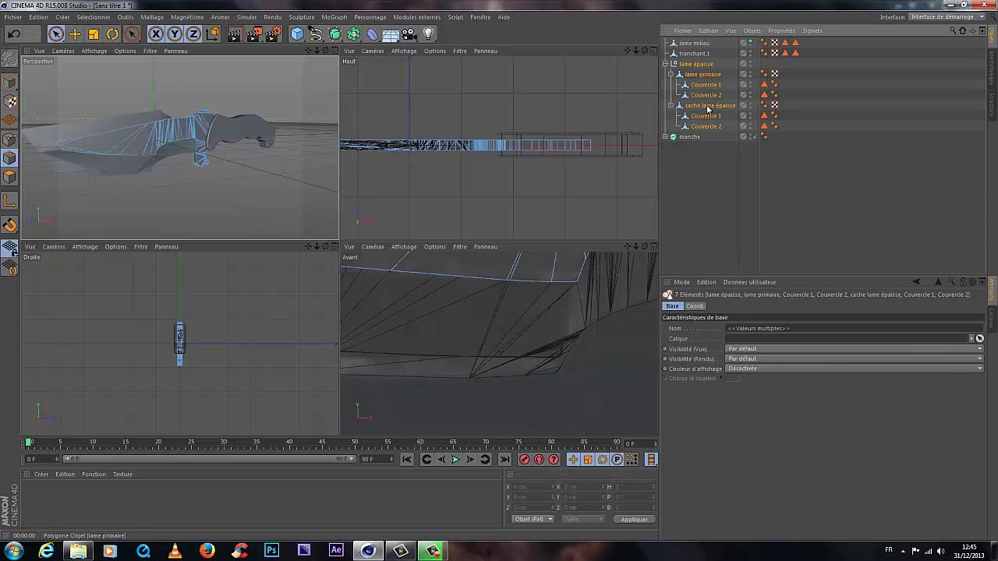
right_click(707, 115)
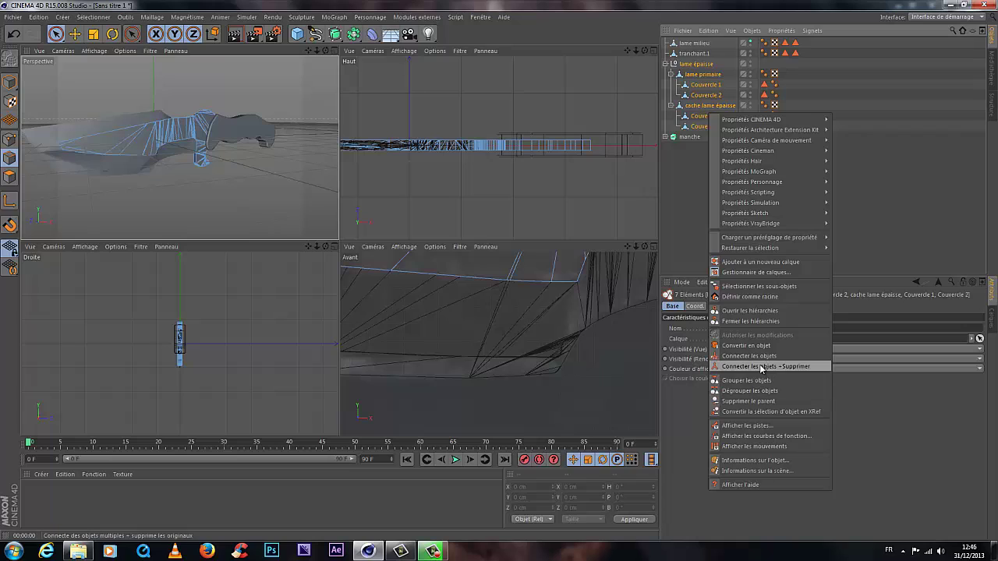
click(765, 366)
click(734, 137)
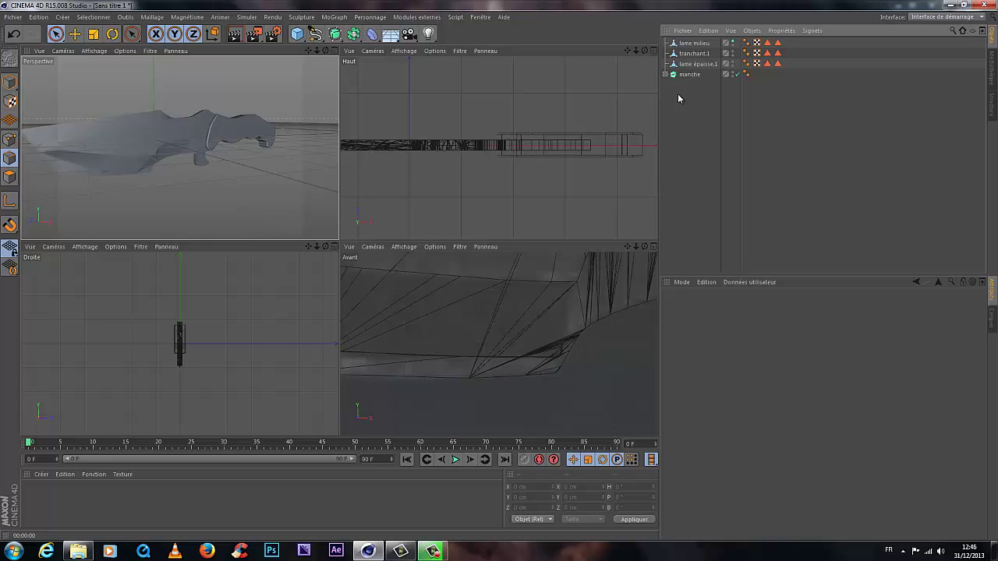
Step: Convert the "manche" extrusion into an editable polygon object
click(665, 76)
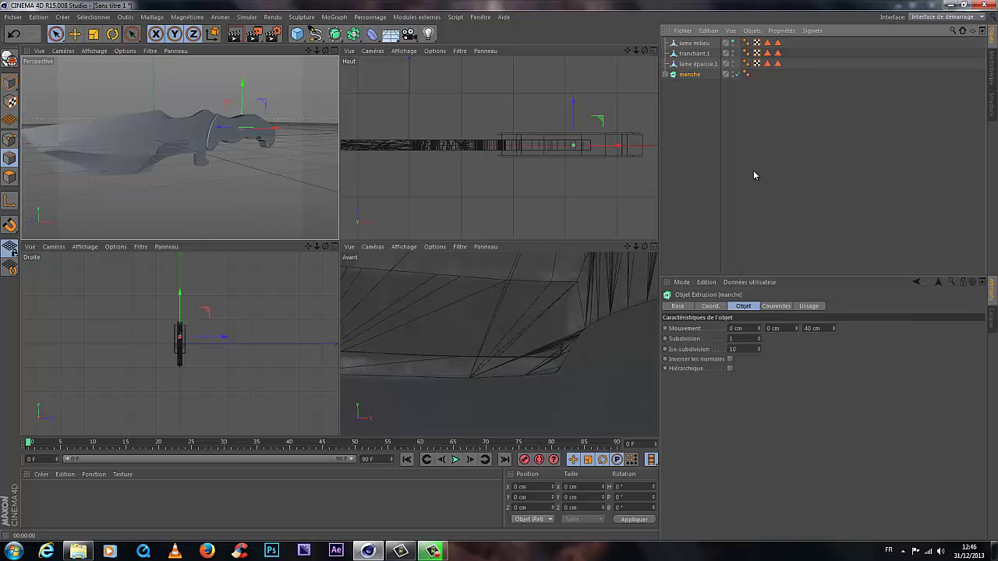
key(c)
click(688, 88)
click(689, 74)
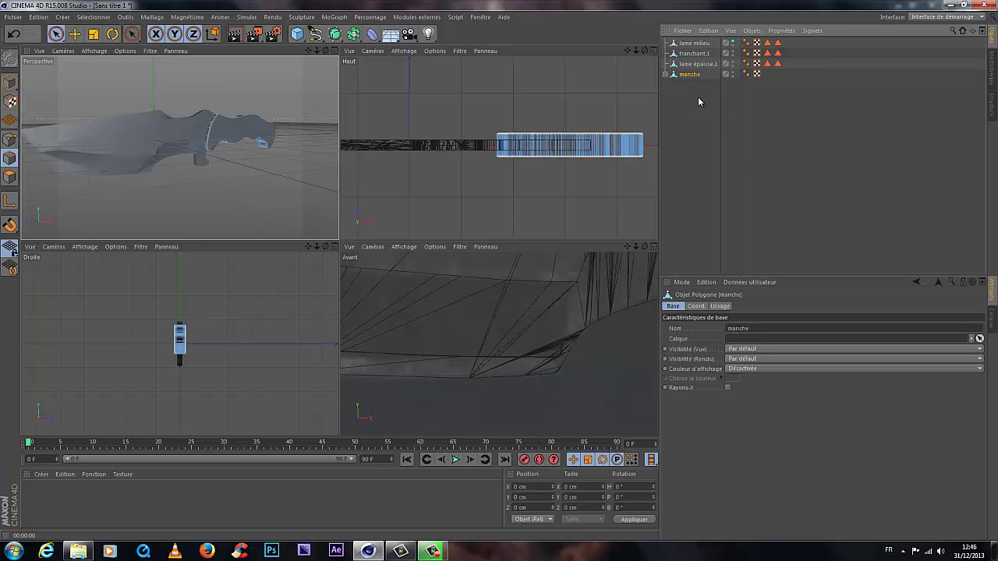
Step: Merge "manche" with its rounding and cap children into a single object, deleting the originals, and clear the selection
click(664, 74)
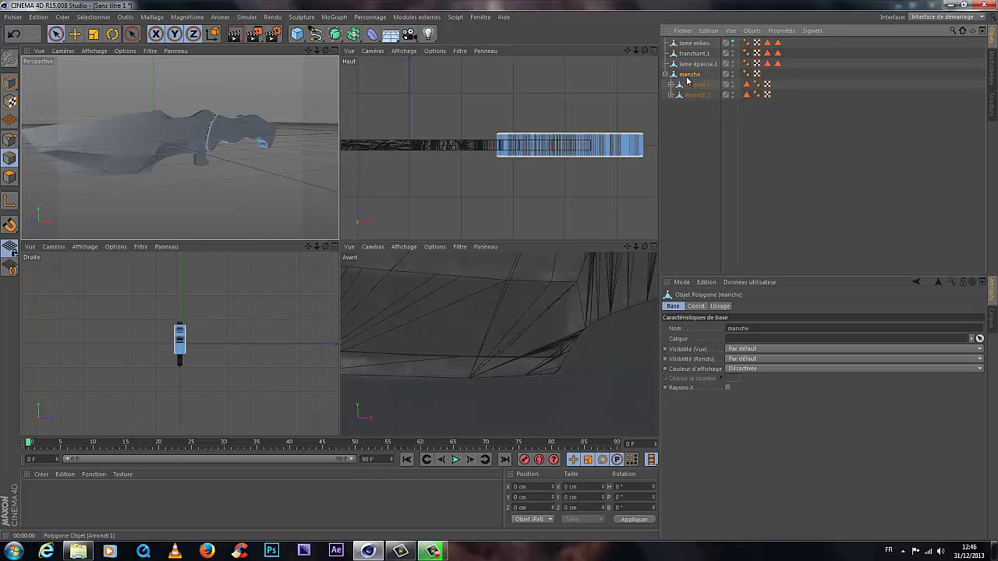
click(670, 84)
click(671, 106)
click(697, 155)
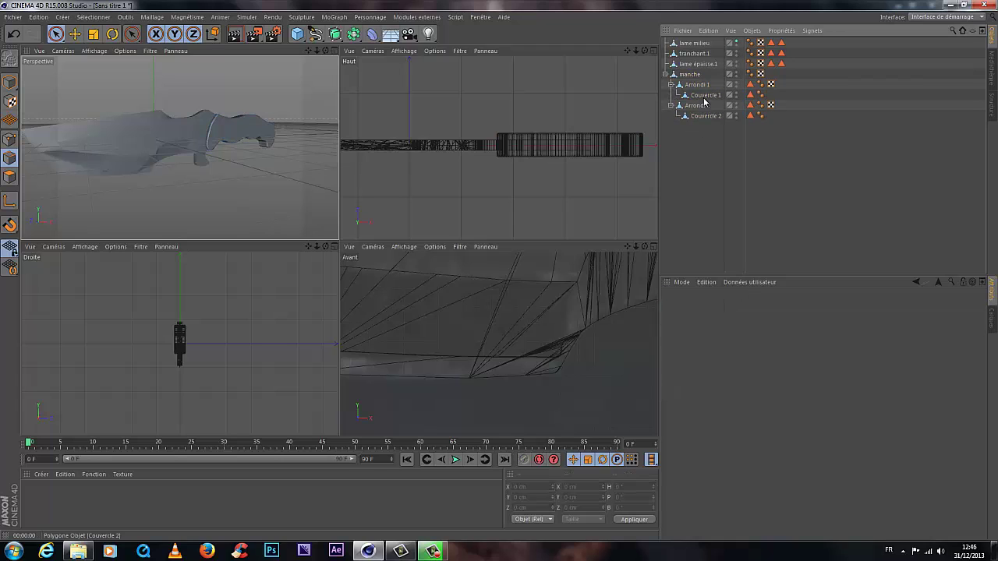
click(688, 74)
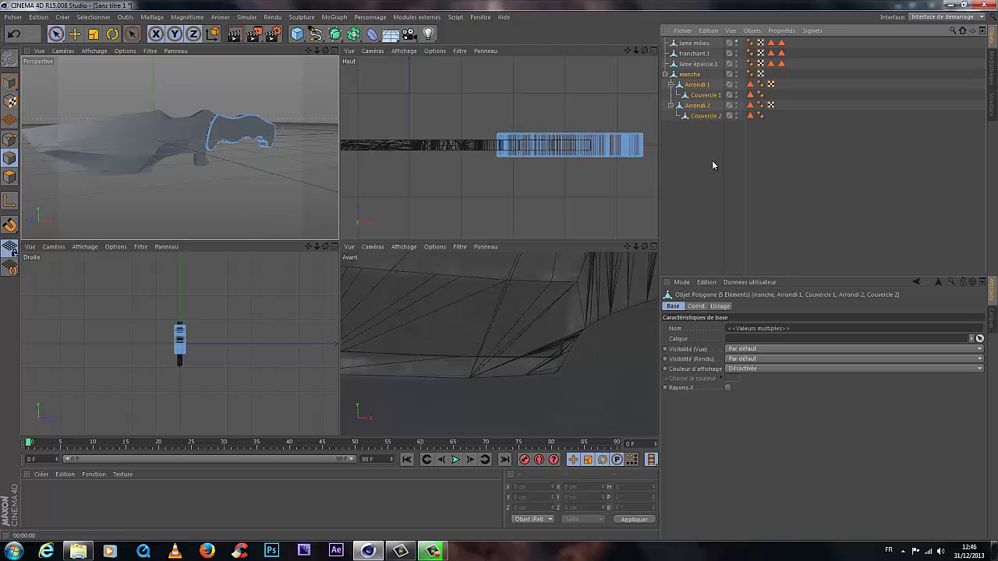
shift+click(706, 120)
right_click(707, 118)
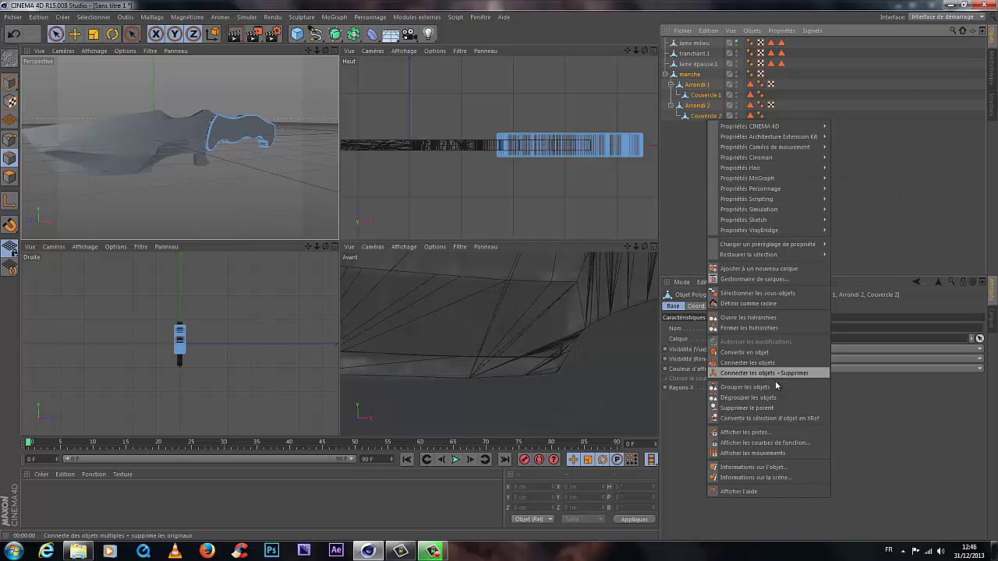
click(750, 373)
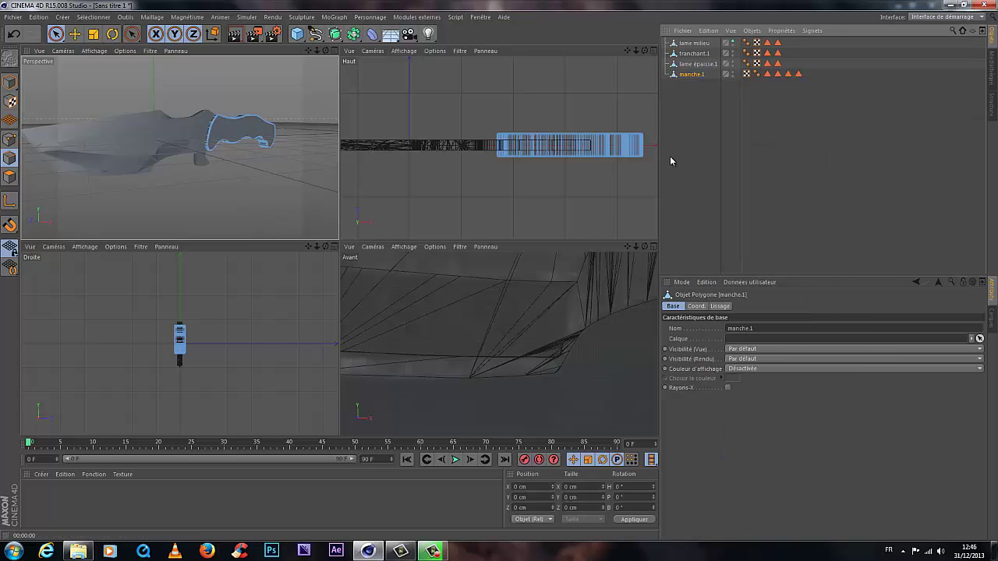
click(689, 159)
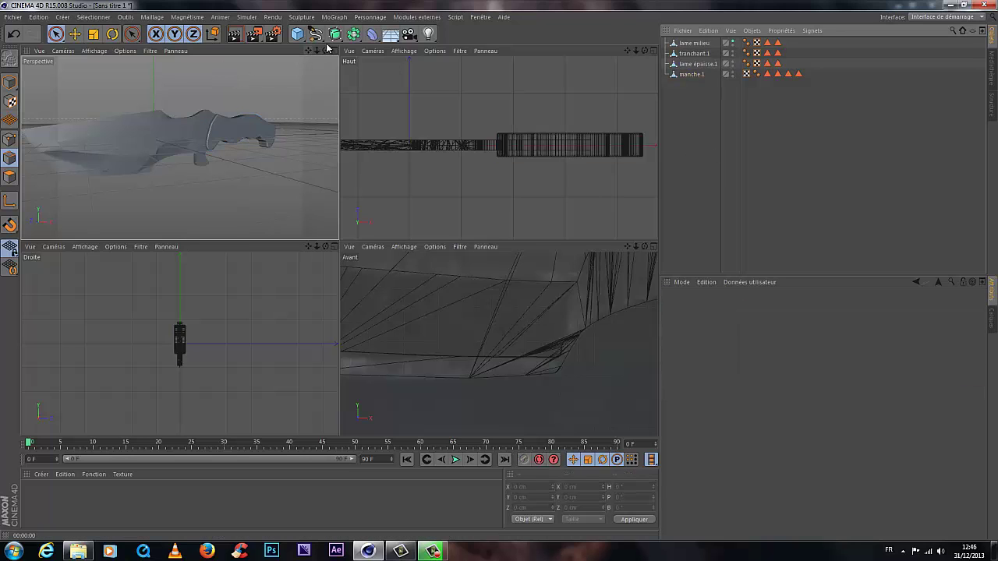
Step: Briefly hide "lame milieu" in the viewports, then reset its editor visibility to the default state
drag(337, 241, 339, 243)
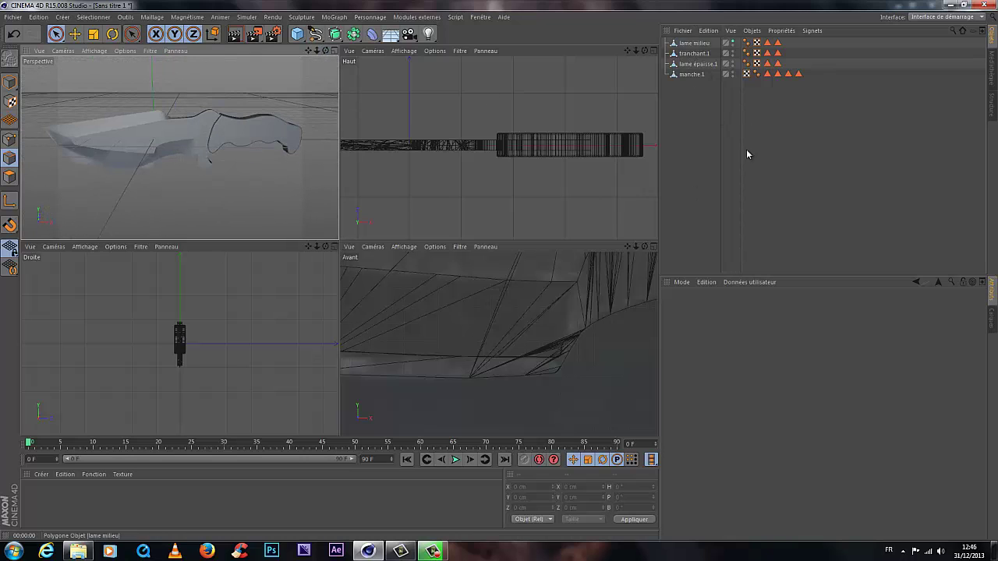
click(732, 42)
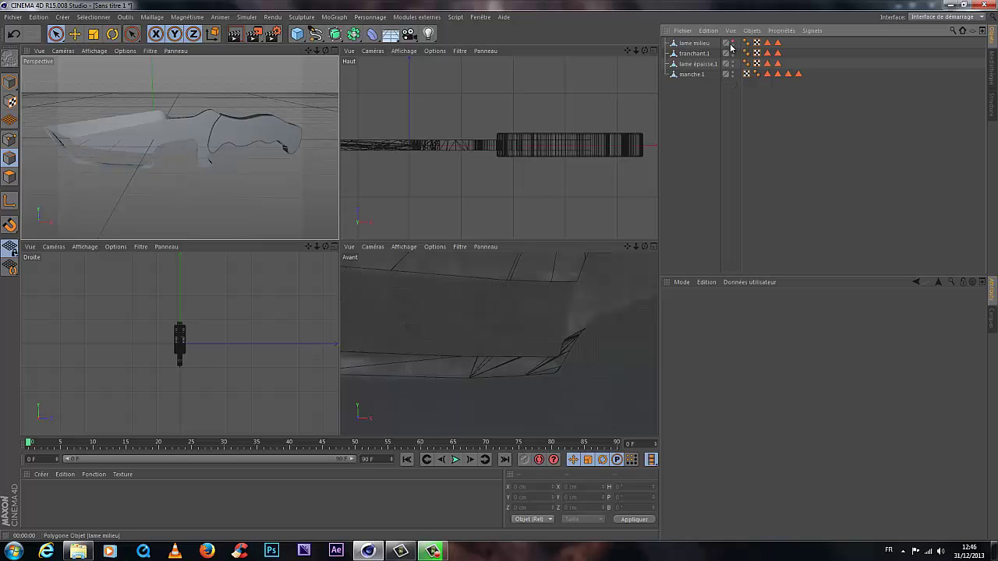
click(733, 45)
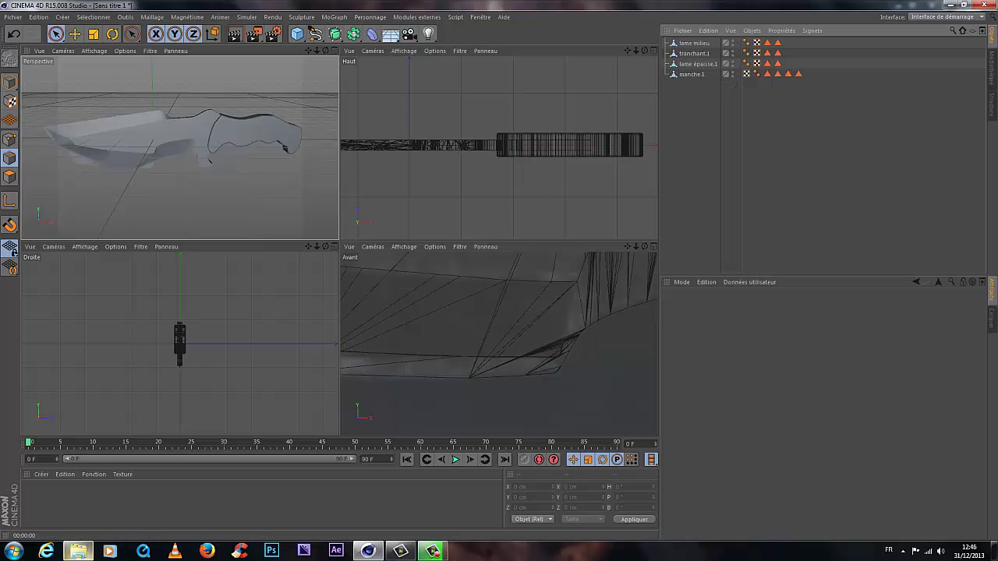
Step: Create three new default materials for texturing the knife
double_click(31, 498)
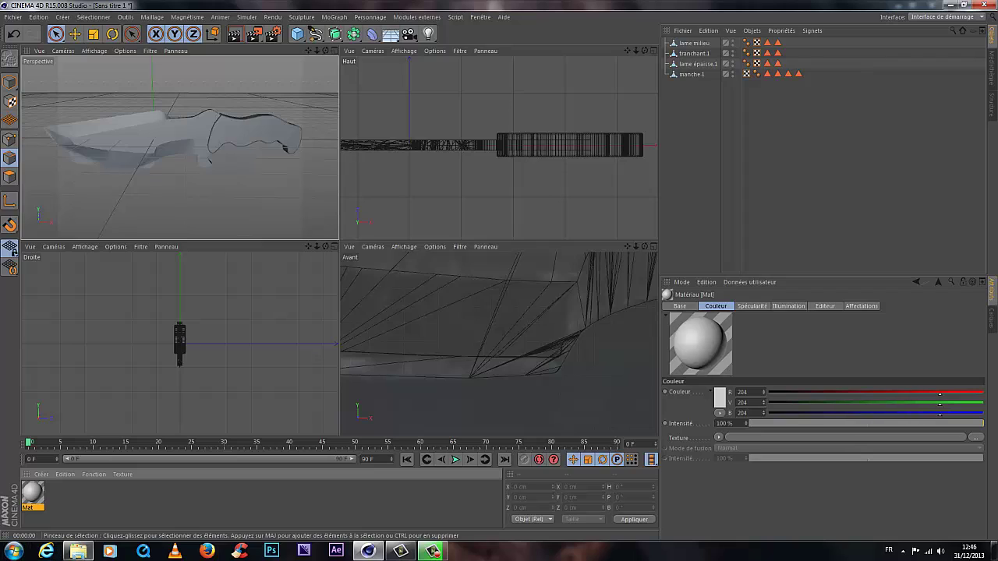
double_click(78, 496)
double_click(105, 494)
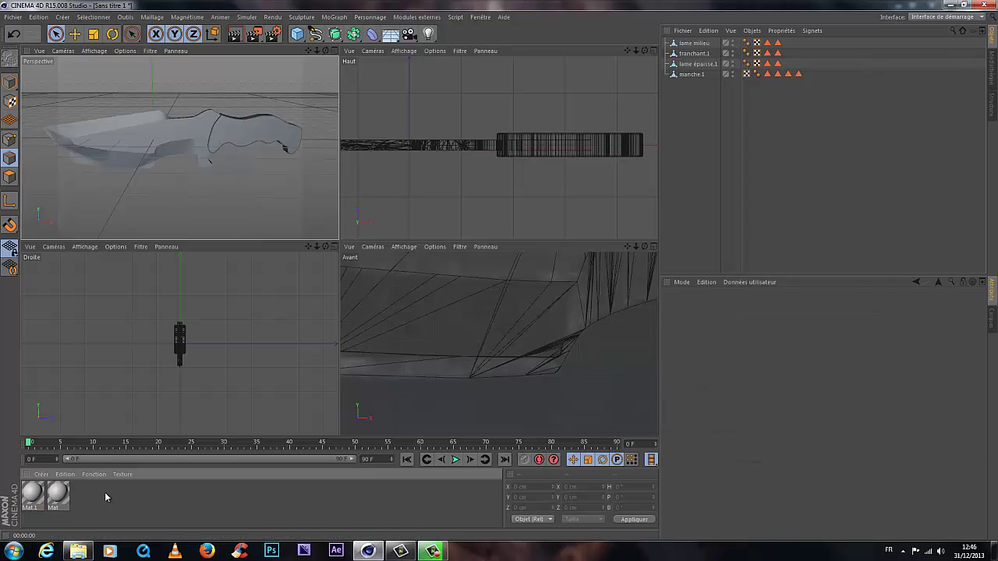
mouse_move(78, 551)
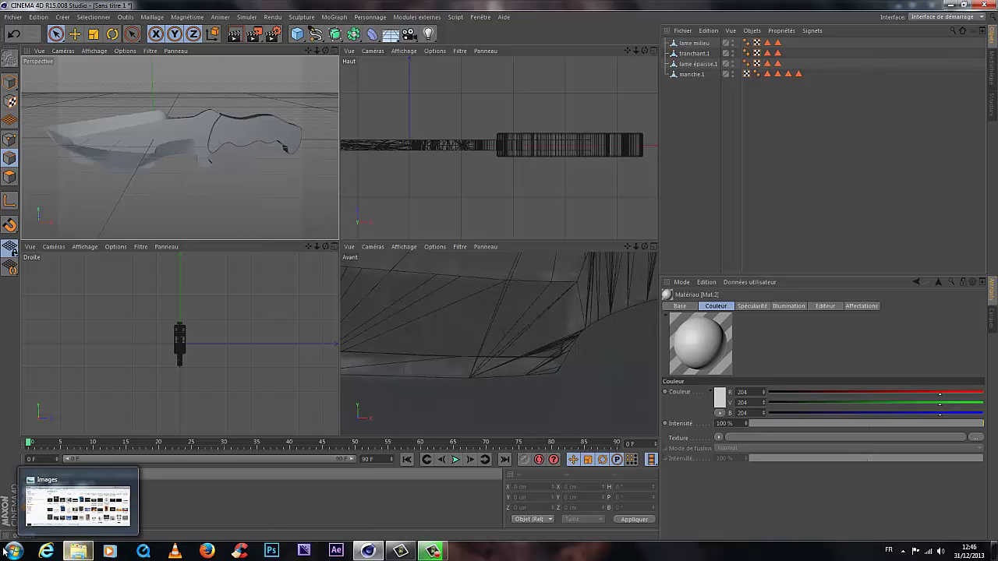
Step: Activate the Bézier spline tool and set the front view's background image transparency to 0% around the handle
click(218, 505)
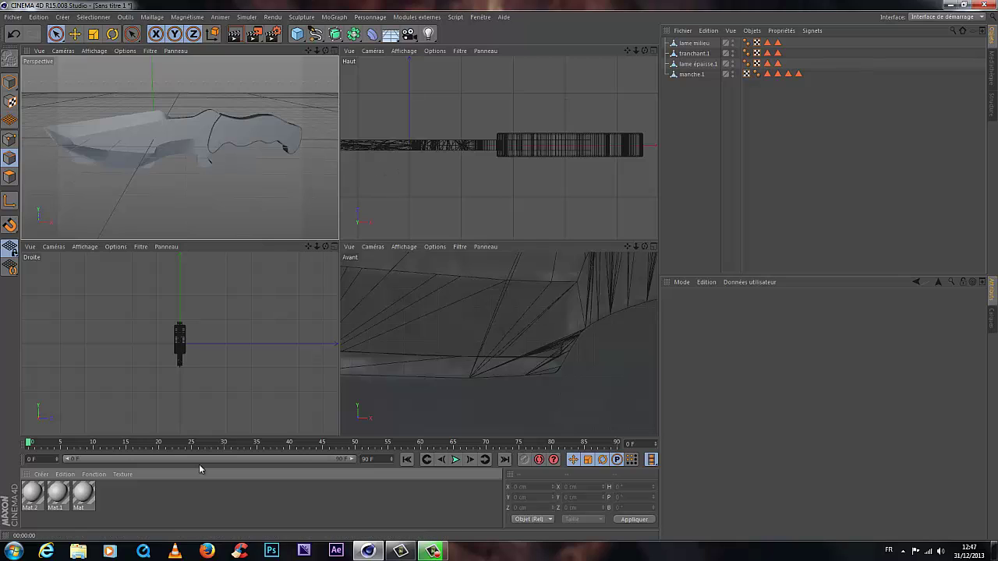
scroll(512, 267, down, 10)
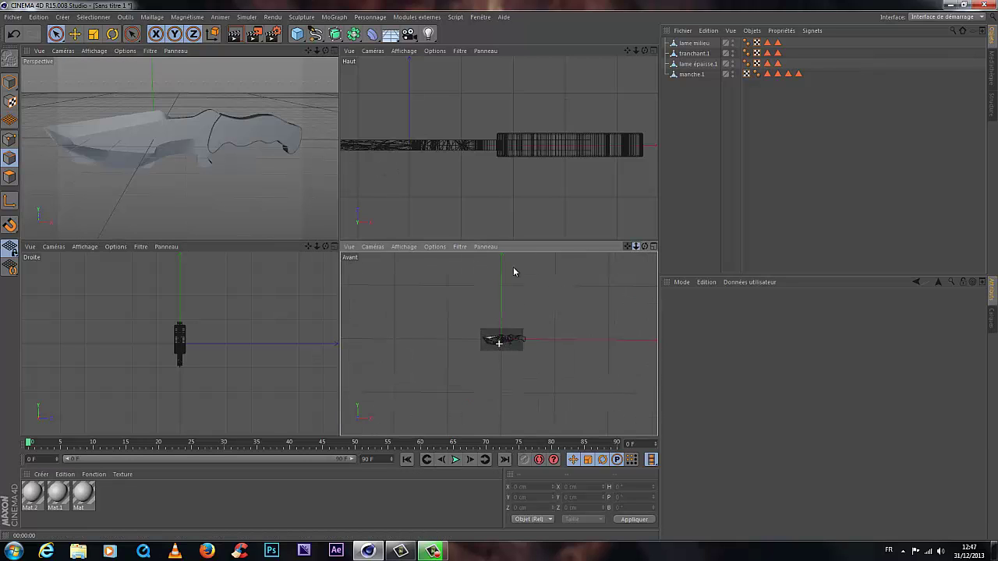
scroll(500, 275, up, 5)
scroll(501, 275, up, 3)
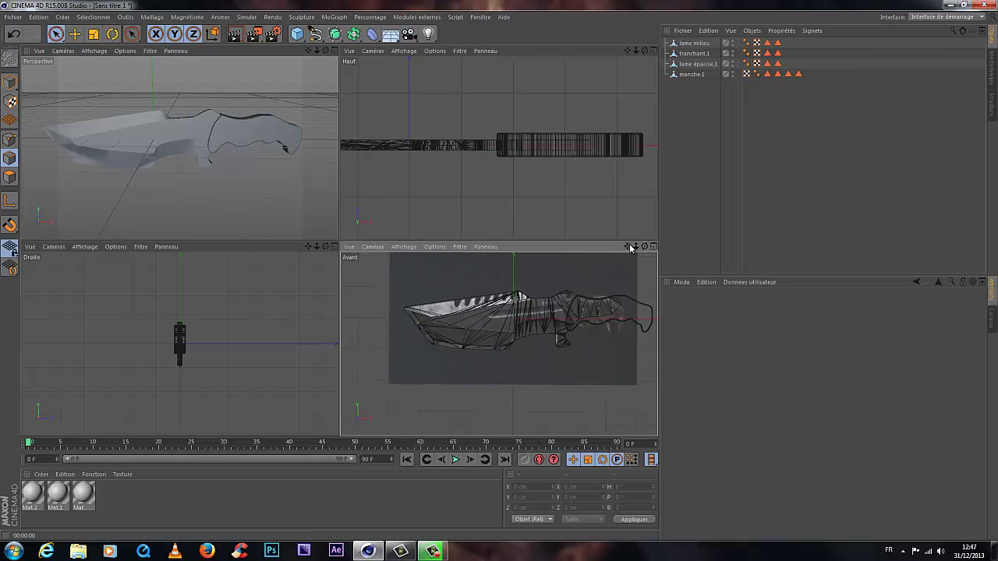
alt+middle_drag(546, 268, 501, 274)
scroll(561, 324, up, 4)
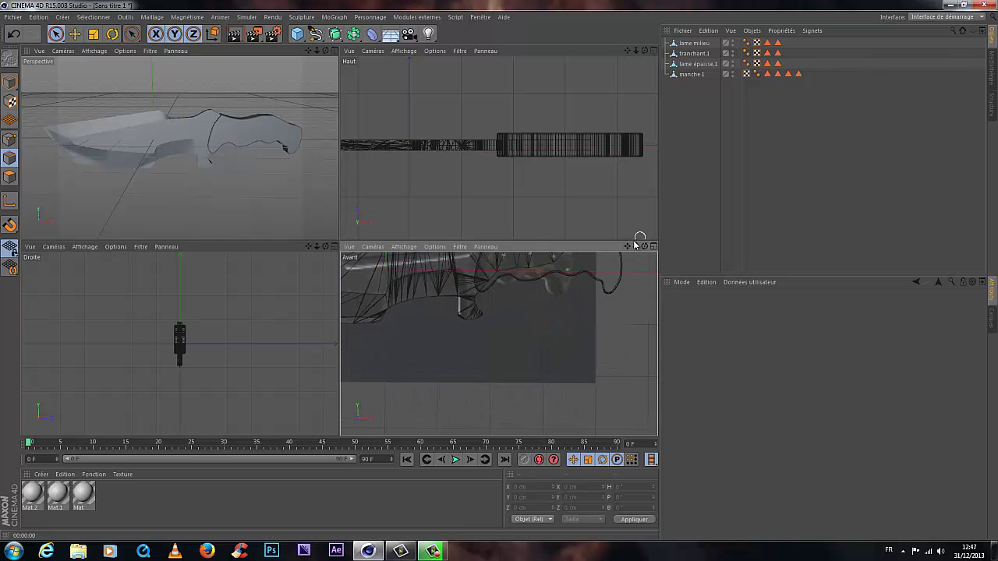
scroll(499, 274, down, 1)
scroll(500, 280, up, 4)
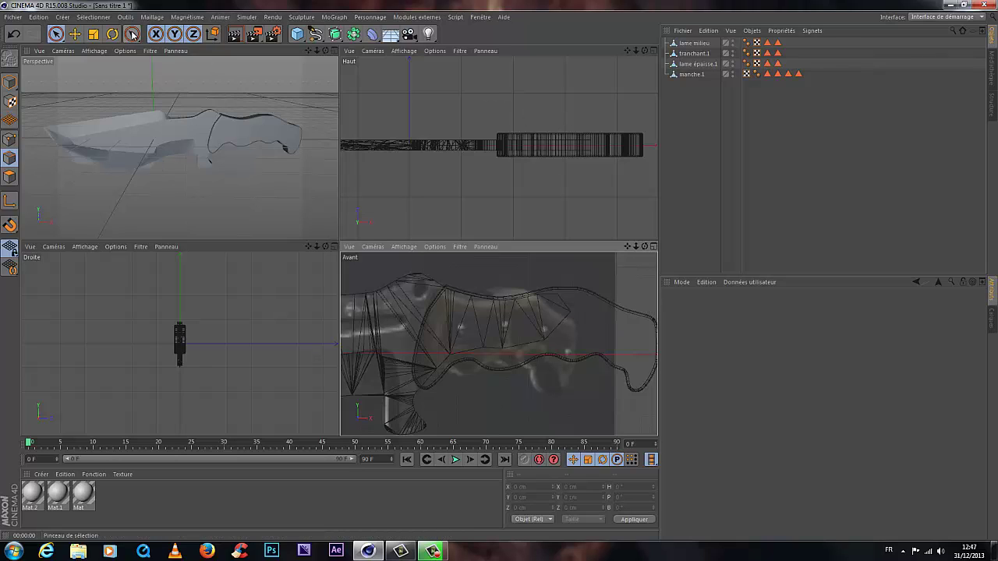
click(316, 34)
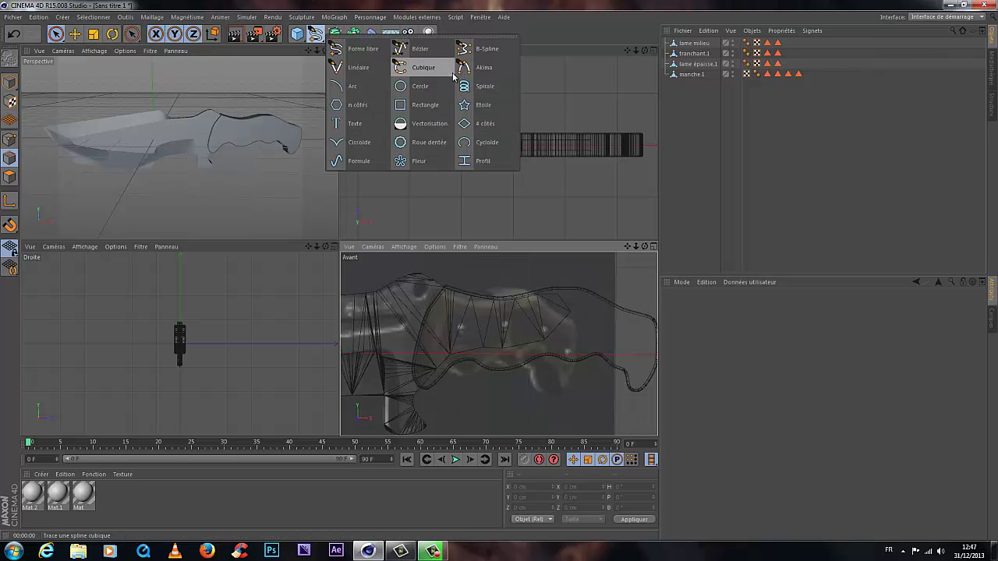
click(417, 49)
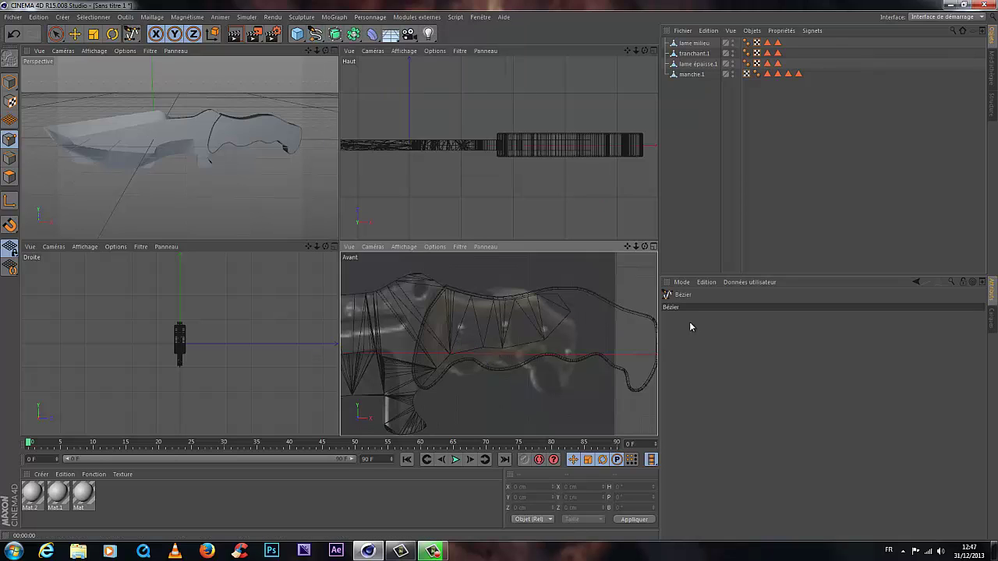
click(435, 246)
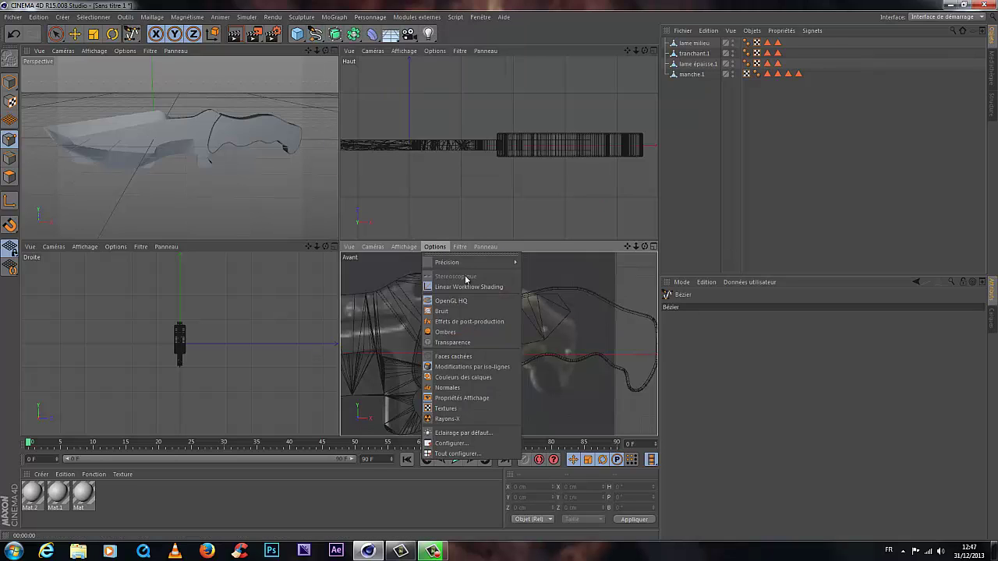
click(441, 454)
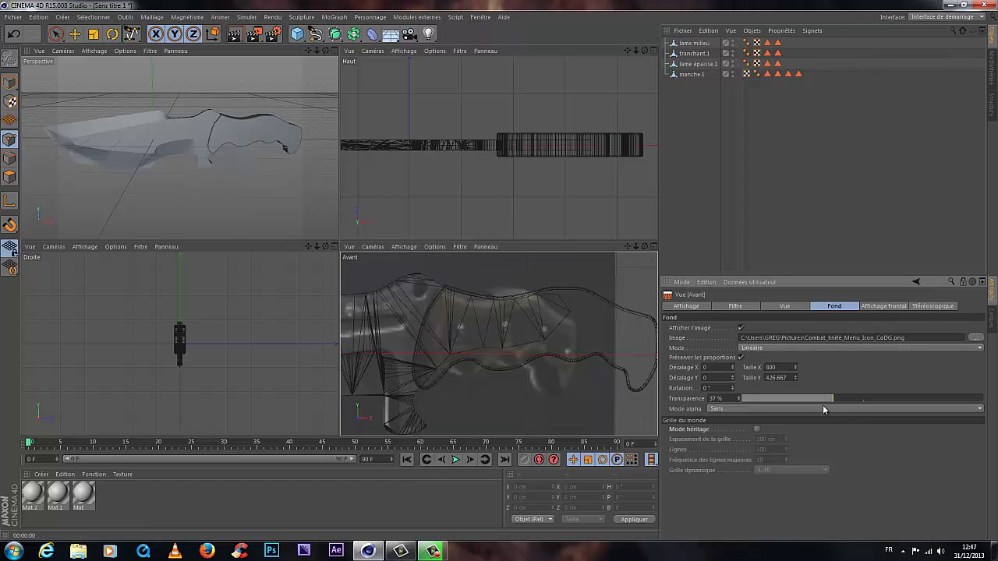
drag(830, 399, 740, 400)
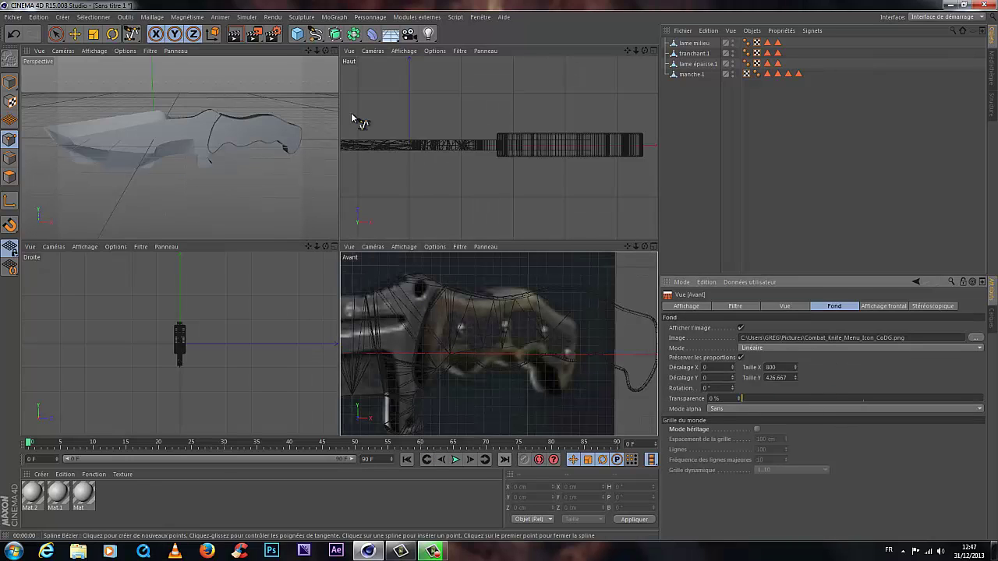
Step: Draw a Bézier spline along the upper edge of the dark grip inlay in the handle's reference image
click(452, 313)
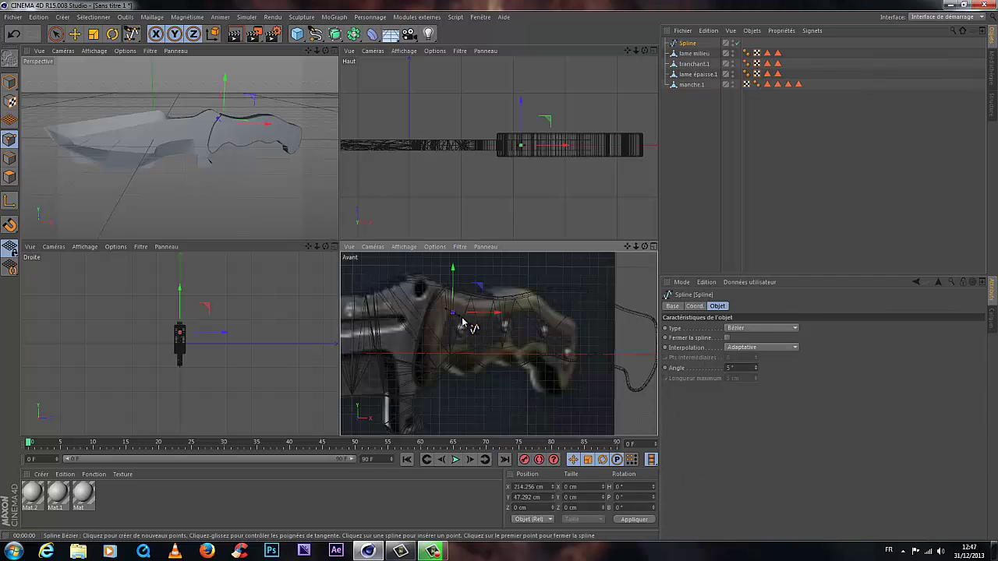
scroll(464, 328, up, 1)
scroll(464, 328, up, 1)
click(490, 314)
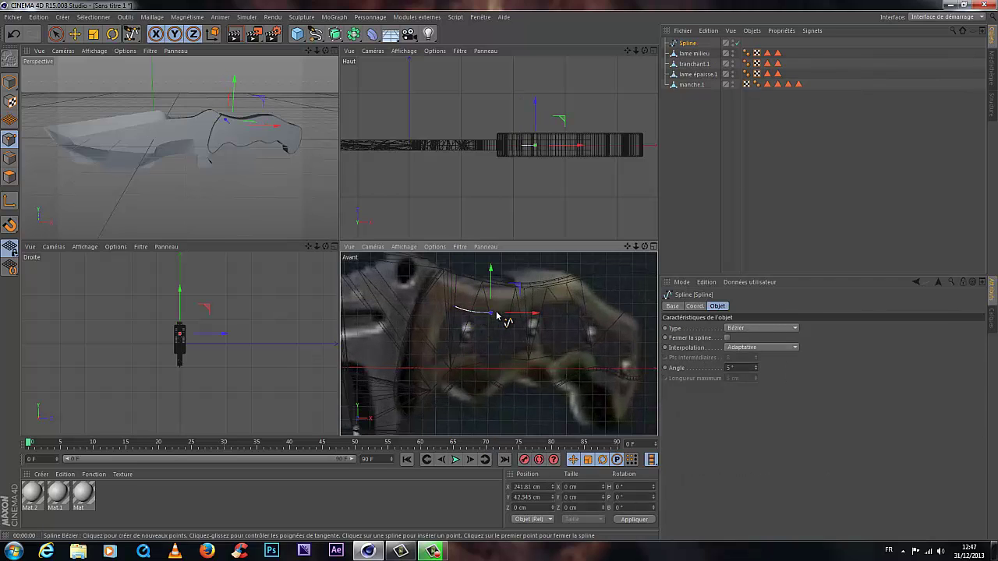
scroll(535, 328, up, 3)
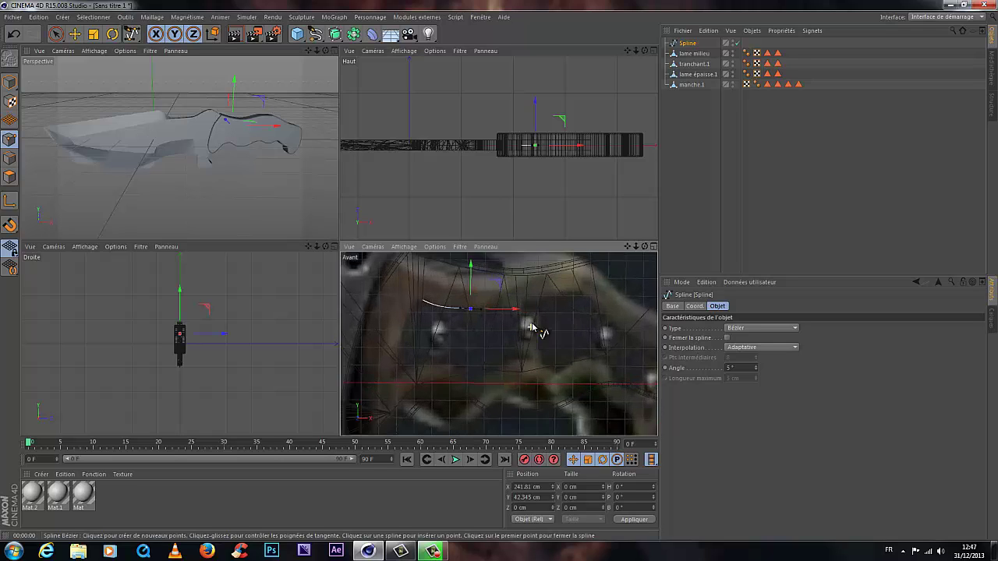
drag(520, 282, 607, 273)
scroll(630, 251, down, 3)
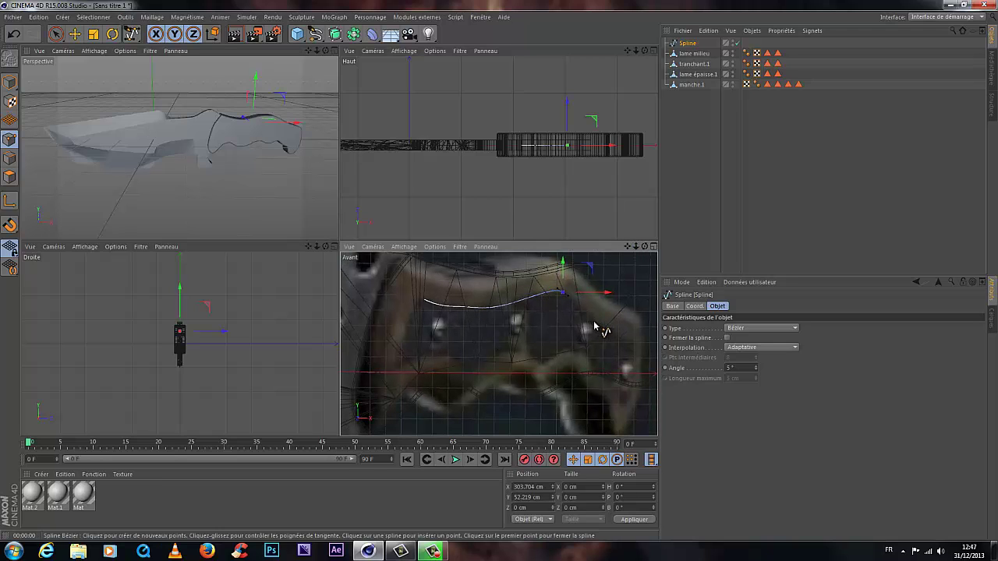
Step: Continue the spline around the rear end of the grip inlay and back up to the rearmost hump of its lower edge
drag(595, 321, 633, 361)
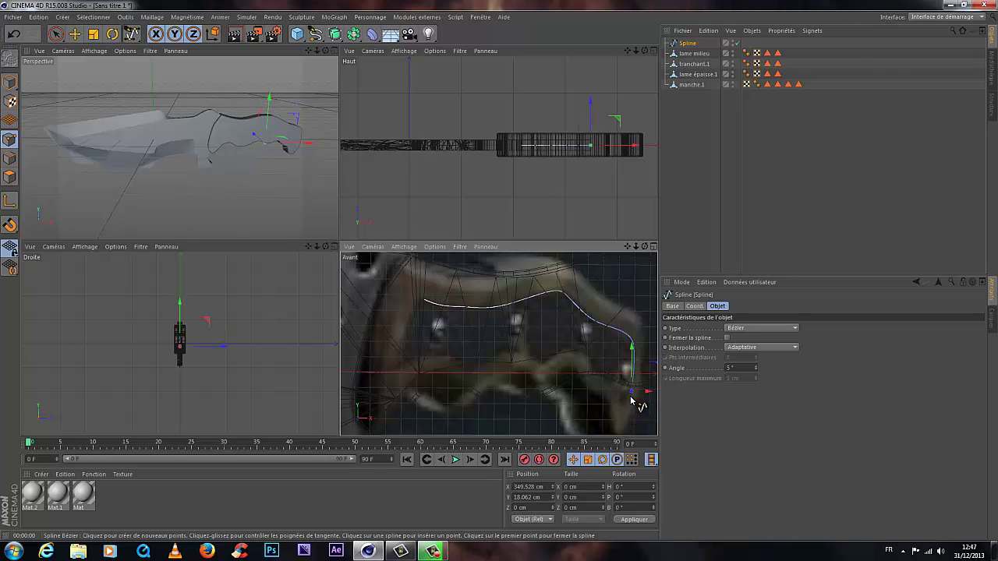
click(622, 403)
click(622, 406)
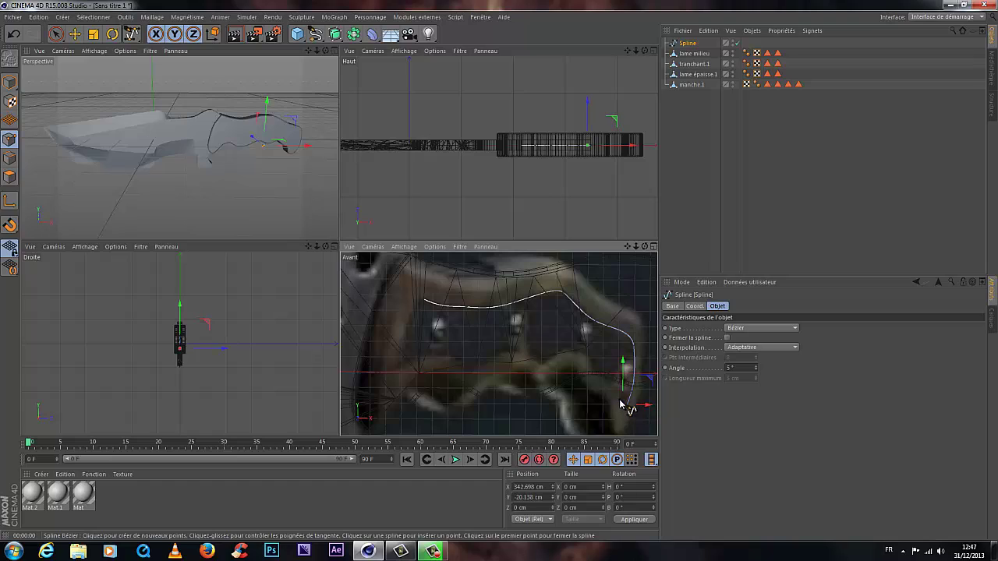
click(608, 383)
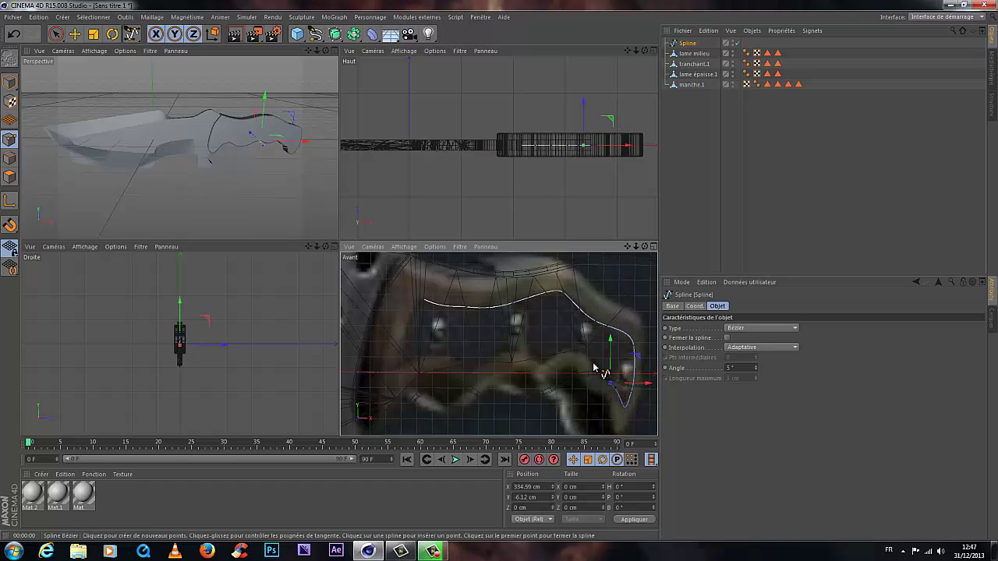
click(593, 362)
click(574, 348)
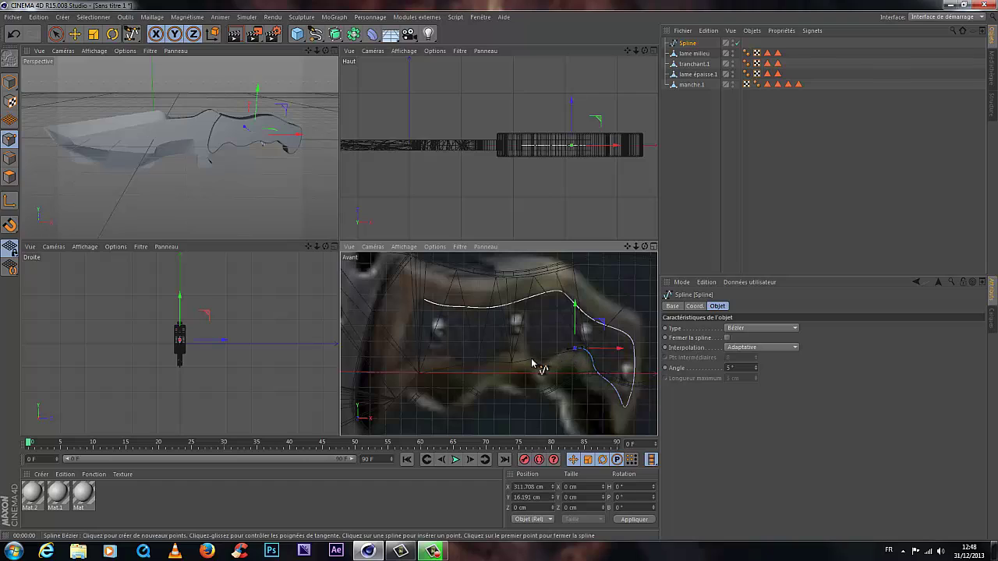
Step: Trace the grip inlay's wavy lower edge forward, and carry the spline up its front edge to near the starting point
click(541, 361)
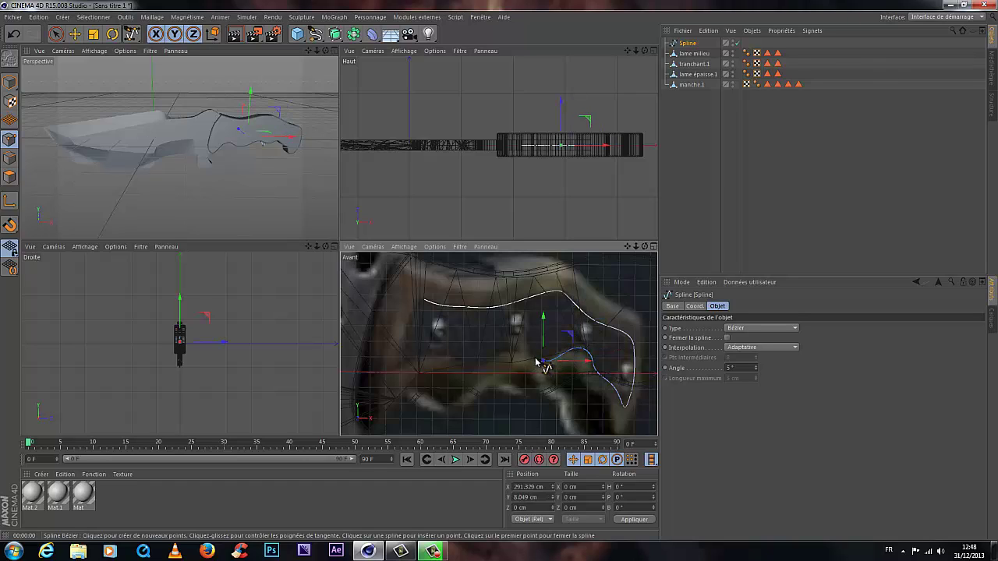
click(499, 356)
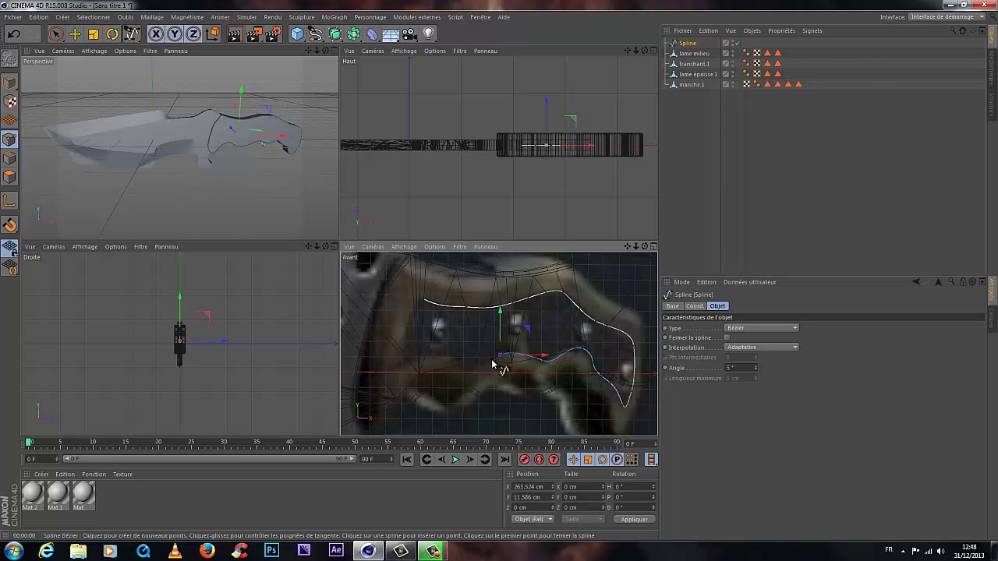
click(468, 377)
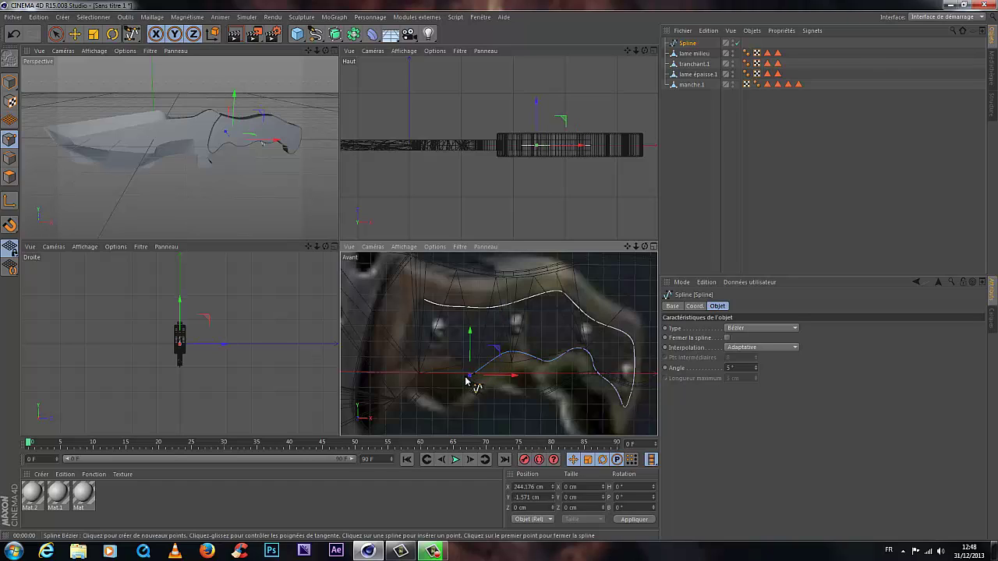
click(455, 361)
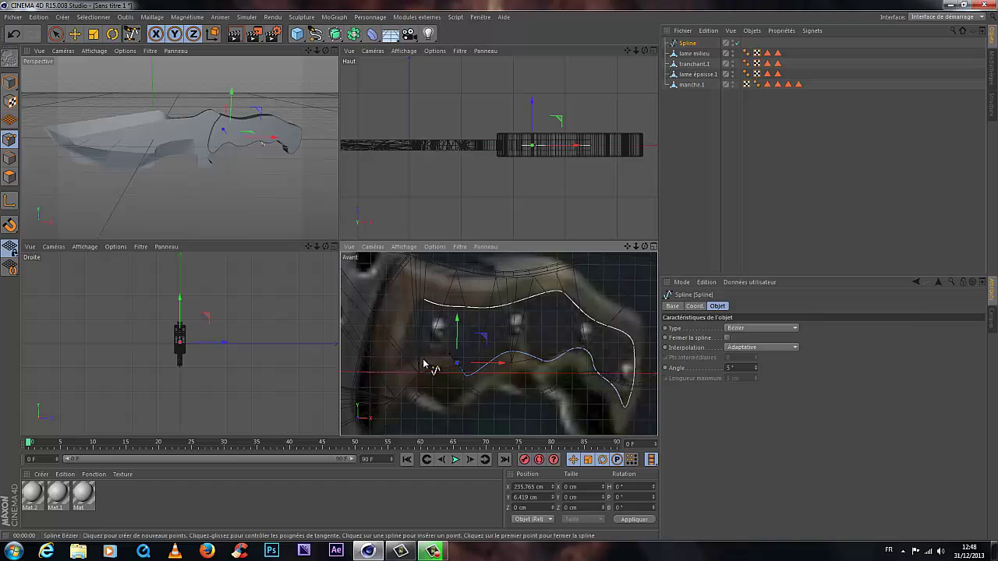
click(414, 359)
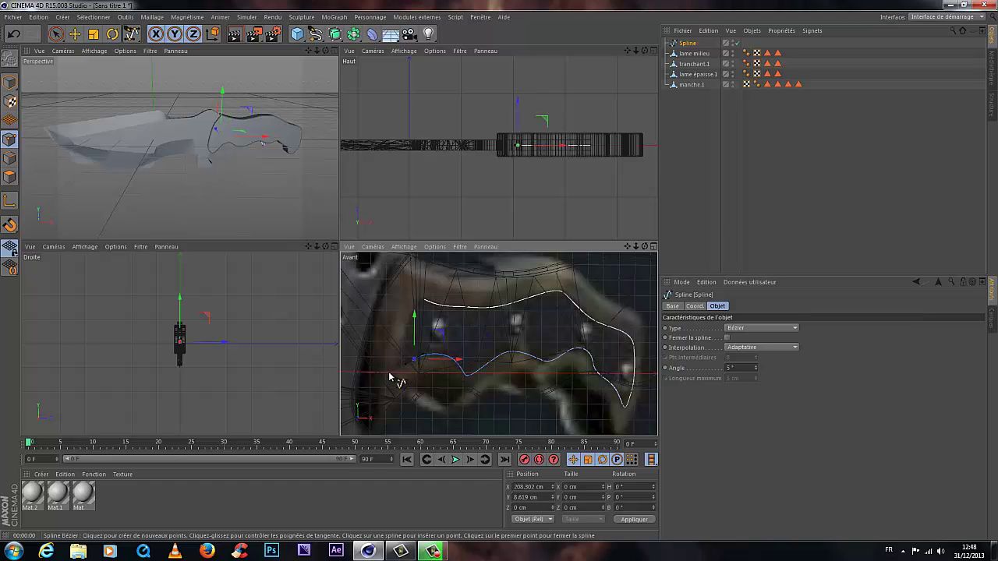
click(398, 363)
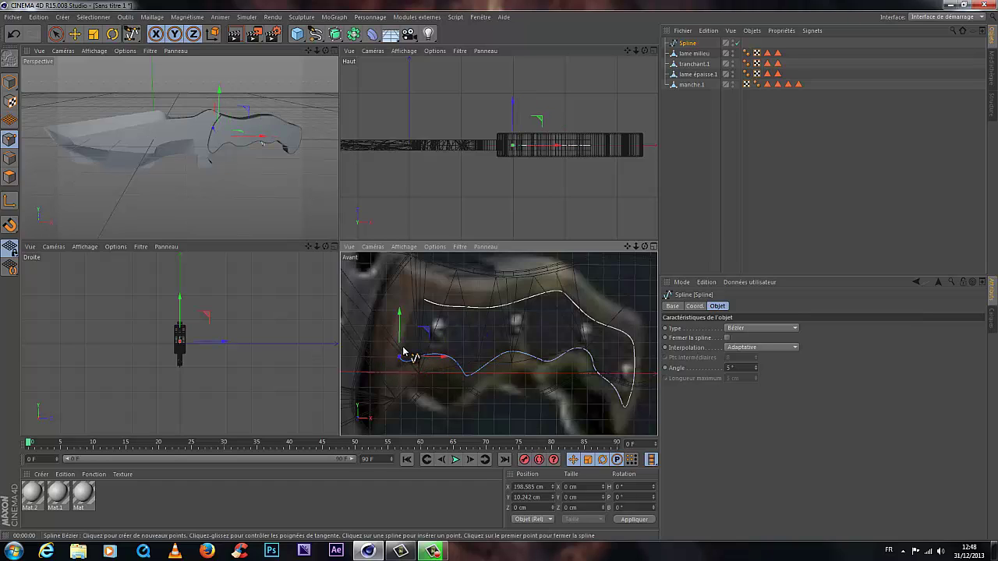
click(417, 304)
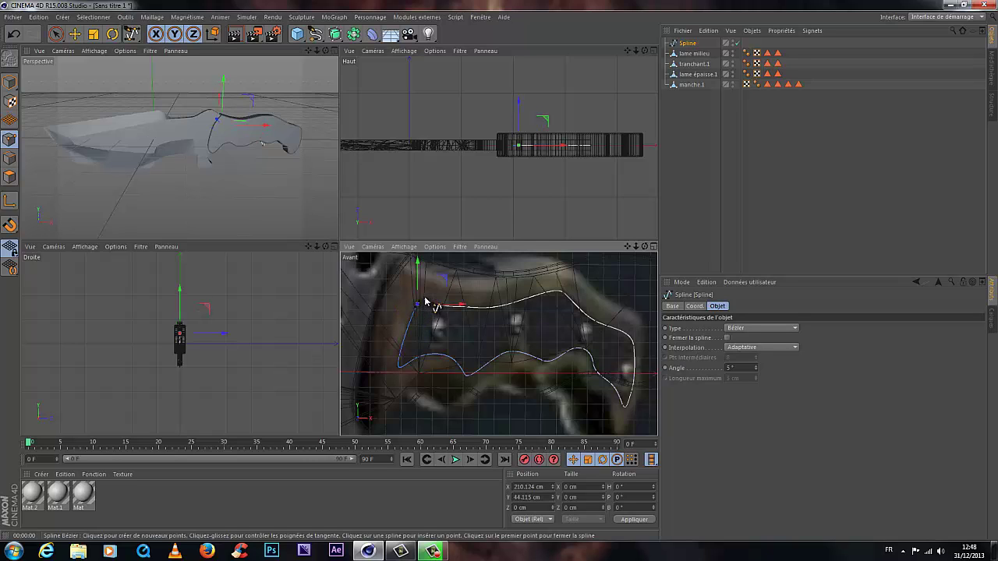
Step: Try to close the grip outline spline by bringing its last point onto its starting point in the front view, and undo the attempts
scroll(426, 306, up, 3)
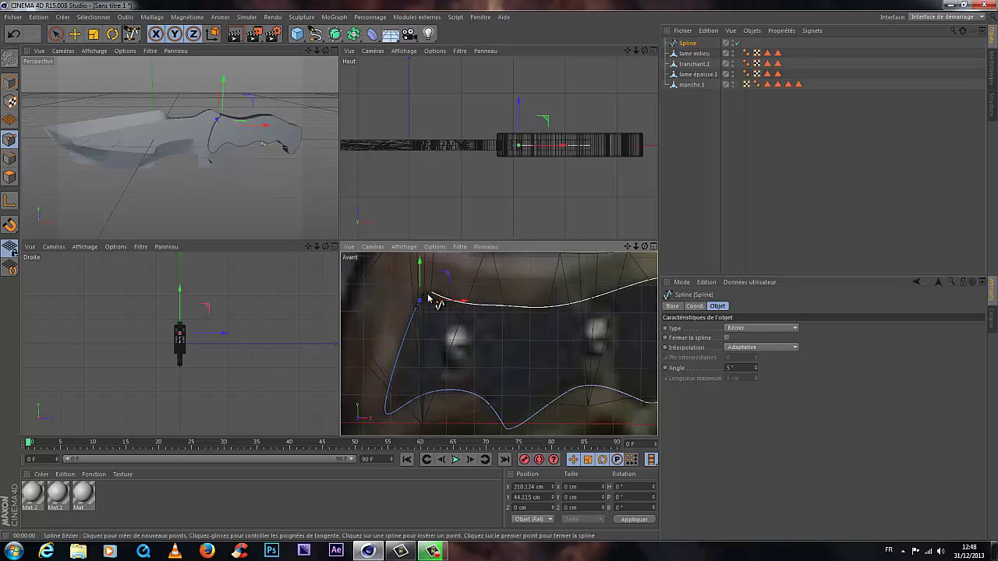
drag(424, 296, 431, 292)
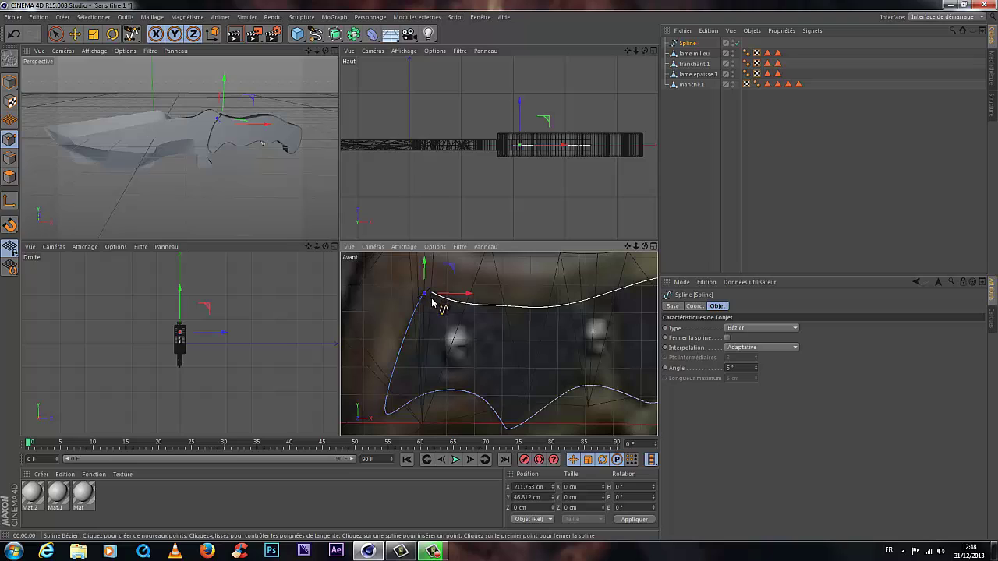
key(ctrl+z)
click(433, 297)
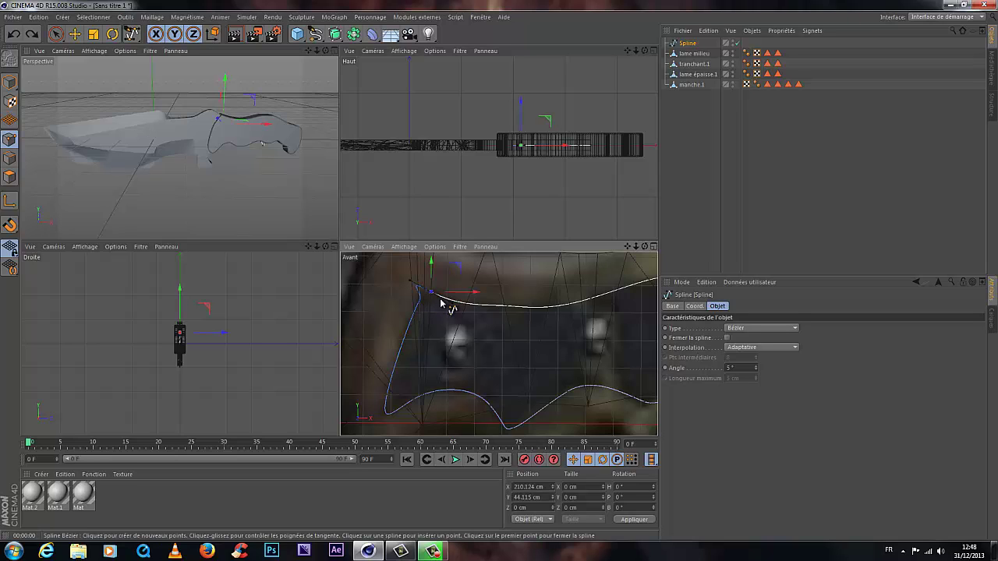
click(410, 279)
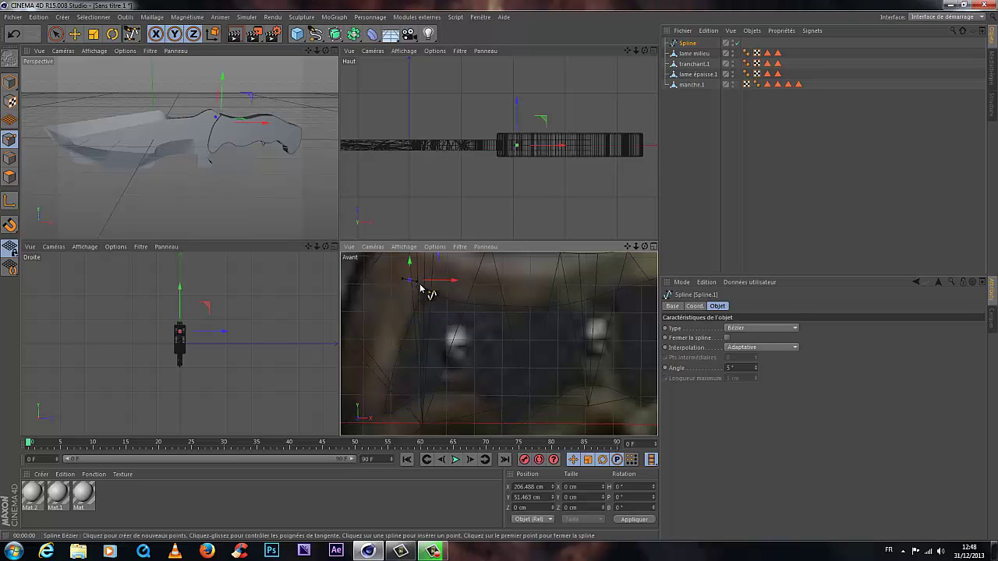
key(ctrl+z)
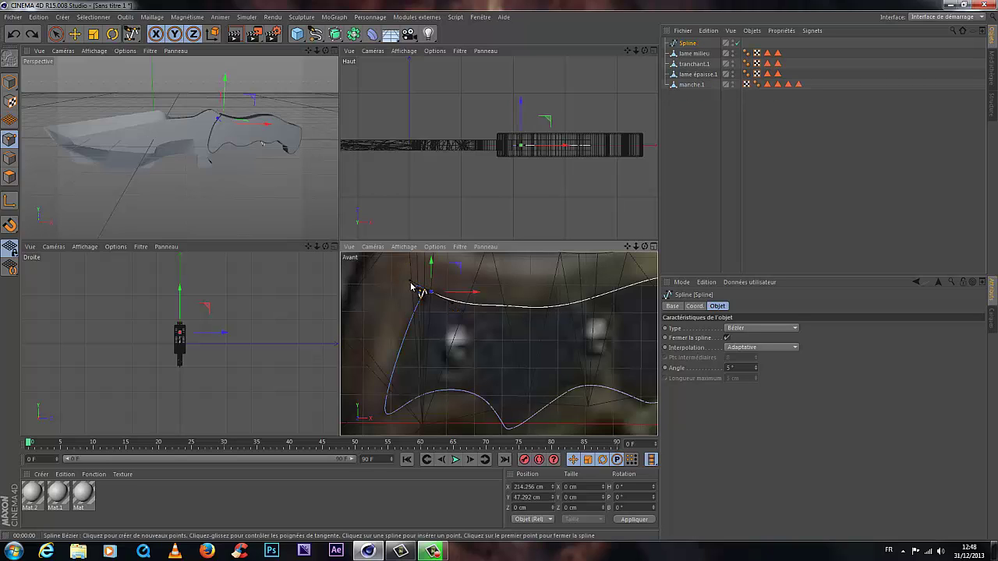
key(ctrl+z)
key(ctrl+z)
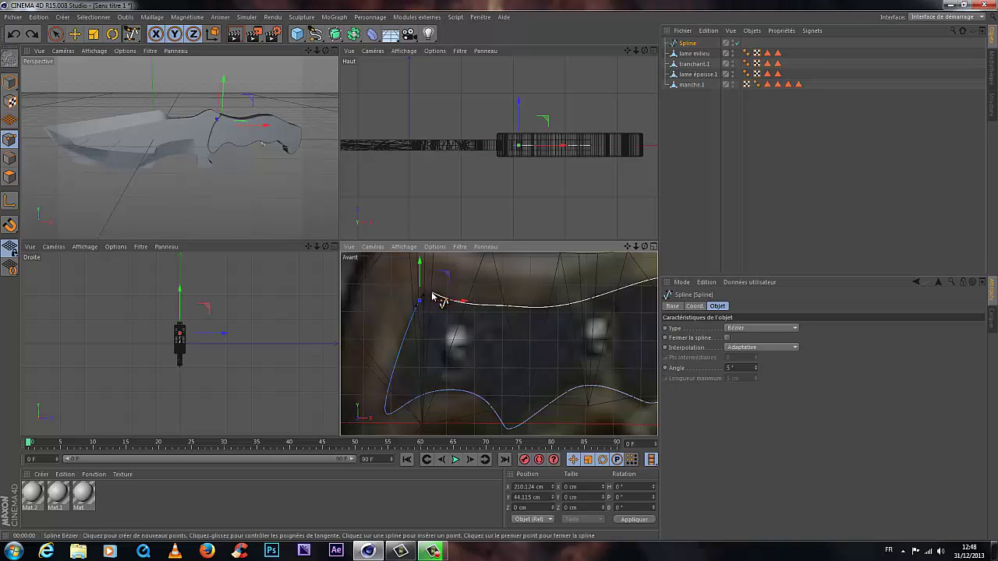
Step: Retry joining the spline's open end to its first point, repositioning the last point and undoing each stray new spline
click(432, 293)
scroll(435, 310, up, 2)
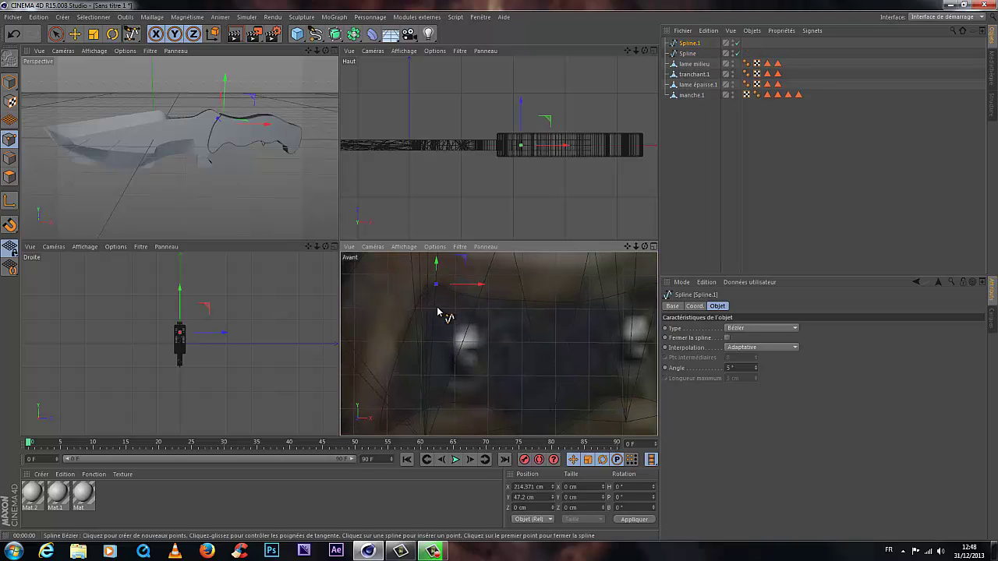
key(ctrl+z)
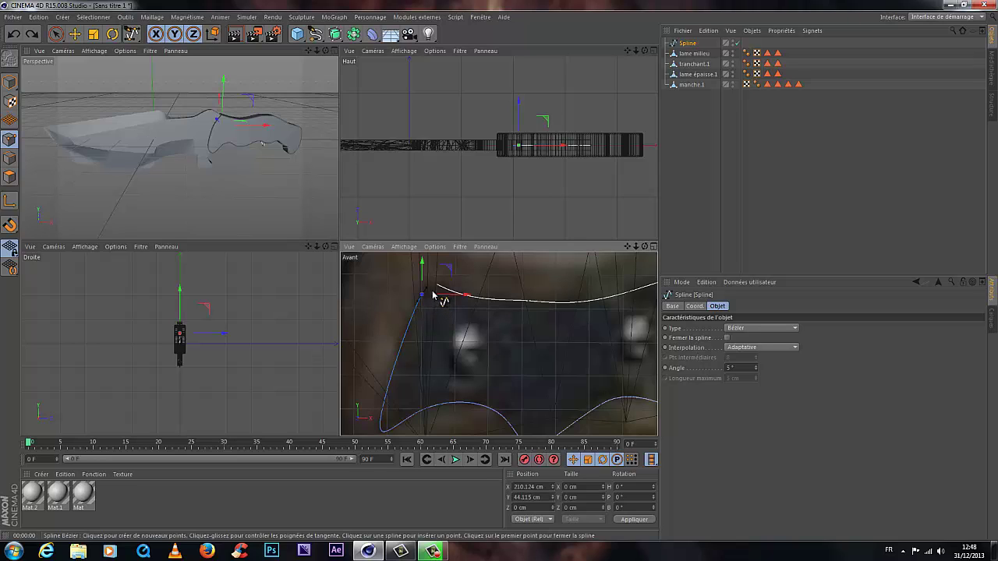
click(437, 285)
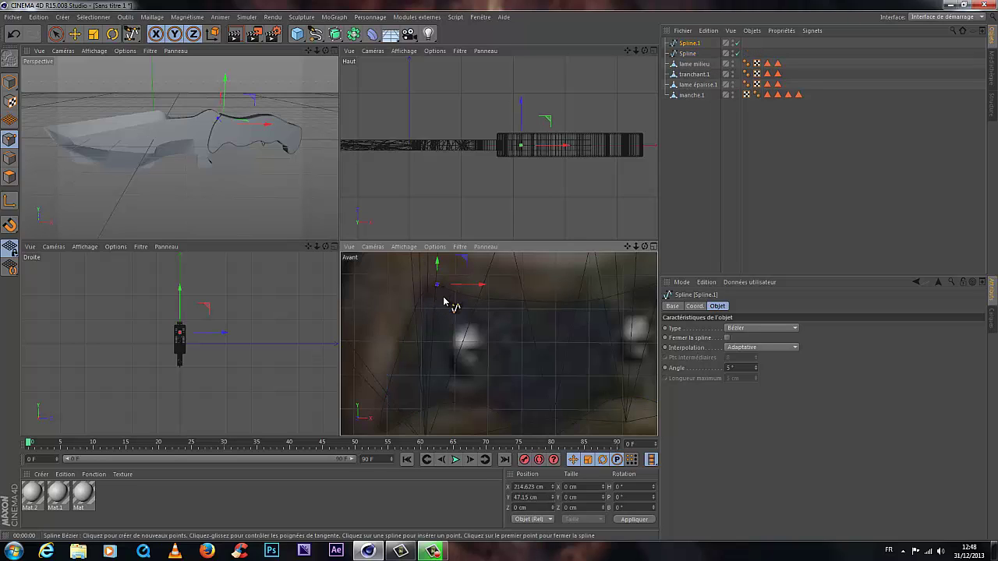
key(ctrl+z)
drag(445, 296, 450, 324)
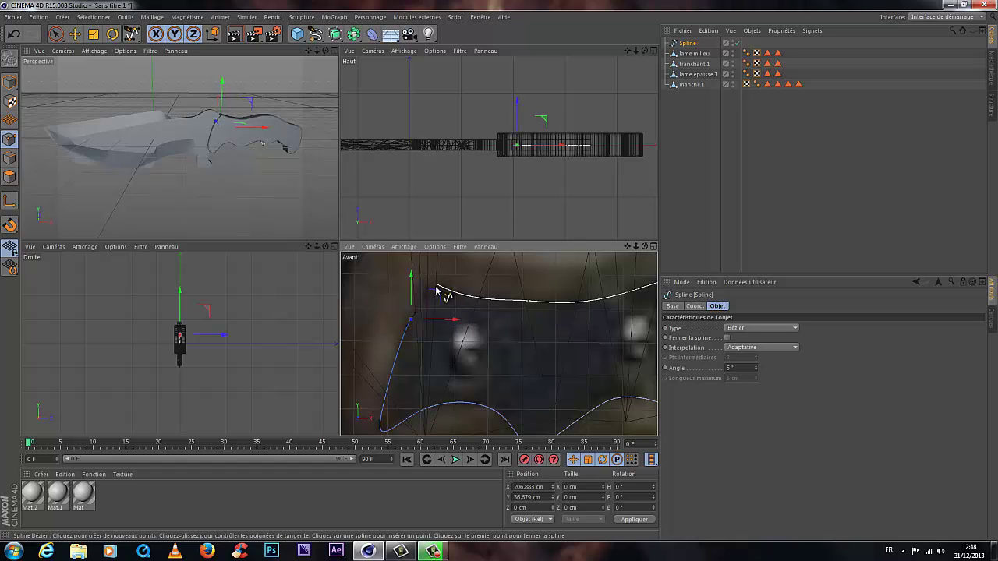
click(437, 285)
key(ctrl+z)
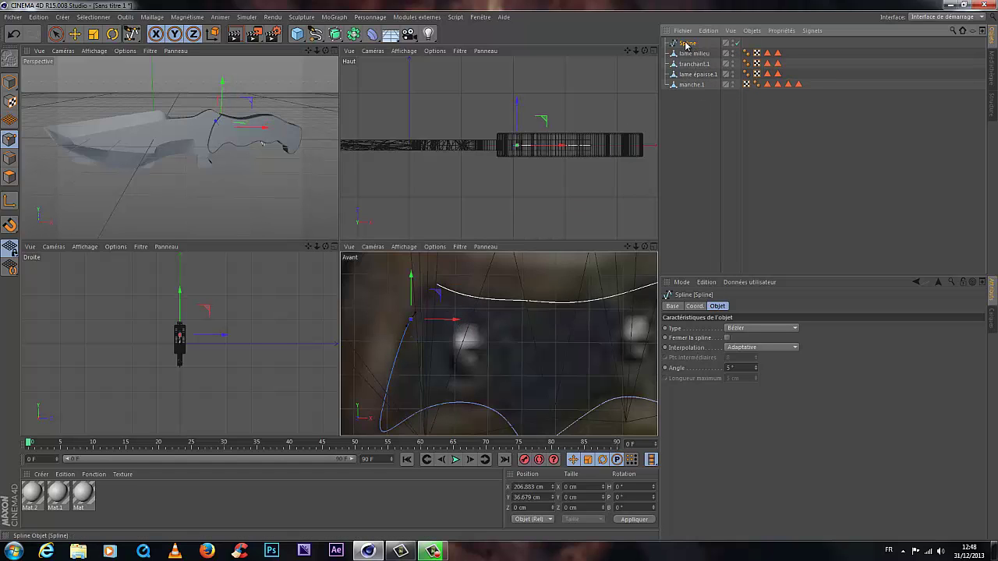
click(421, 295)
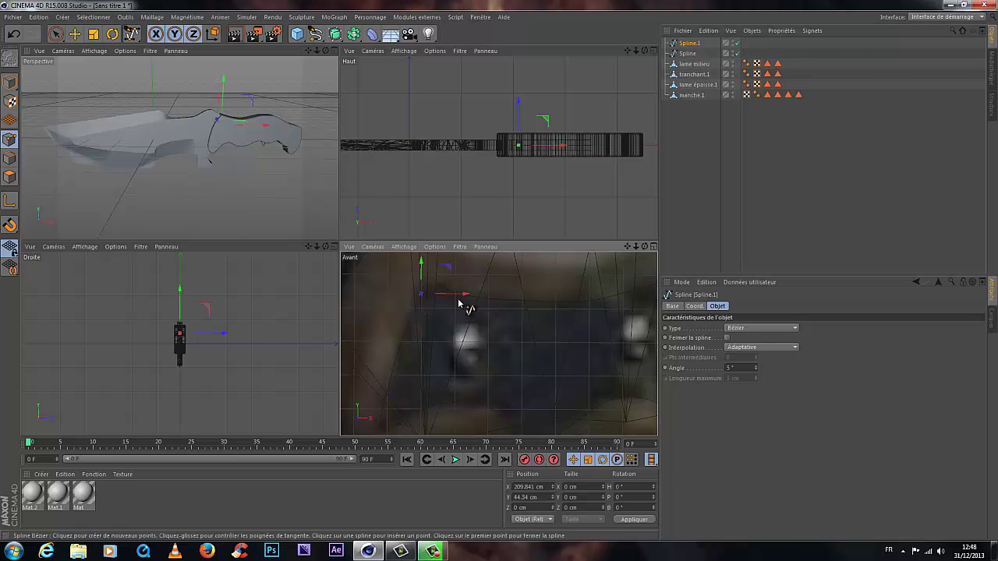
key(ctrl+z)
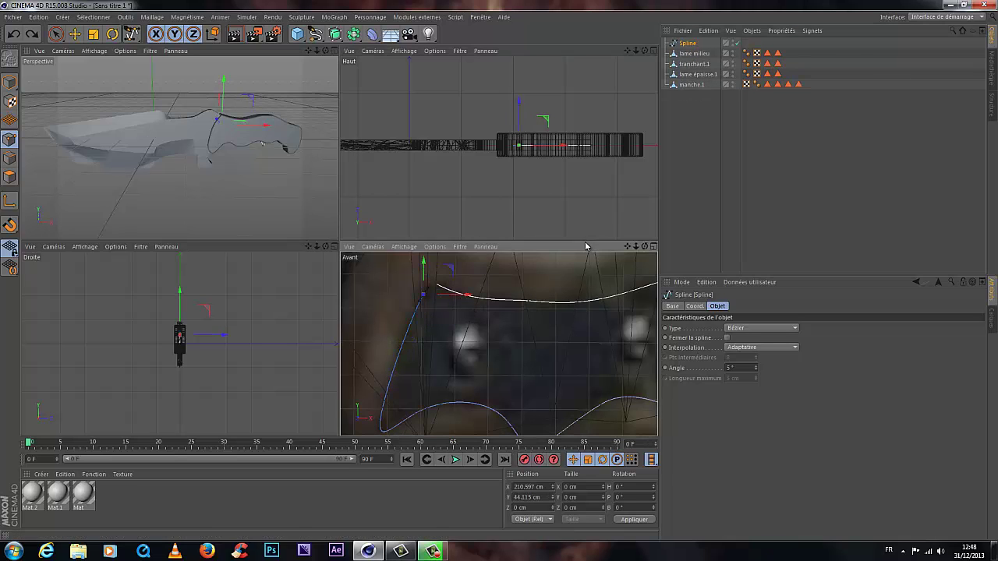
click(438, 286)
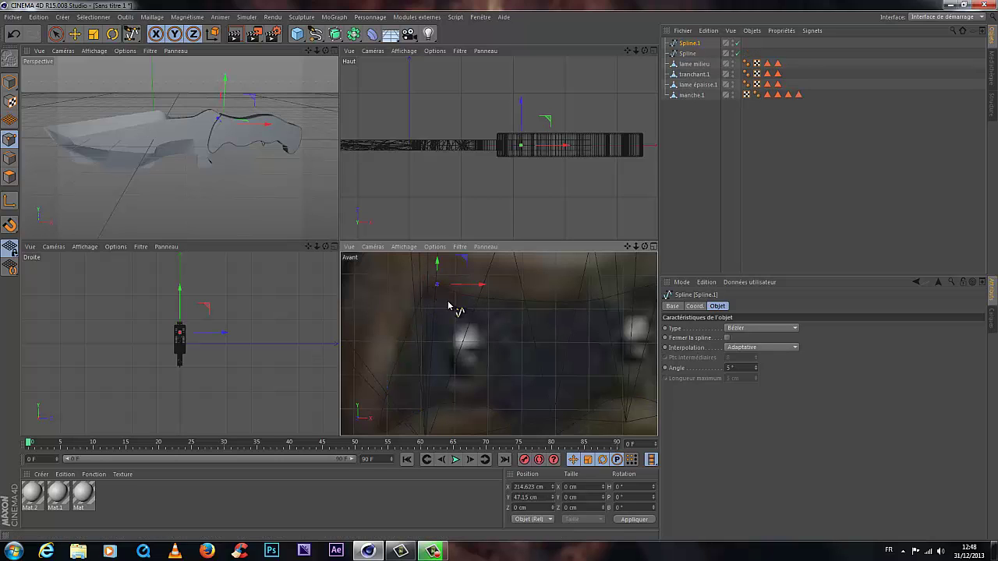
key(ctrl+z)
Step: Delete the unclosed grip outline spline
click(683, 45)
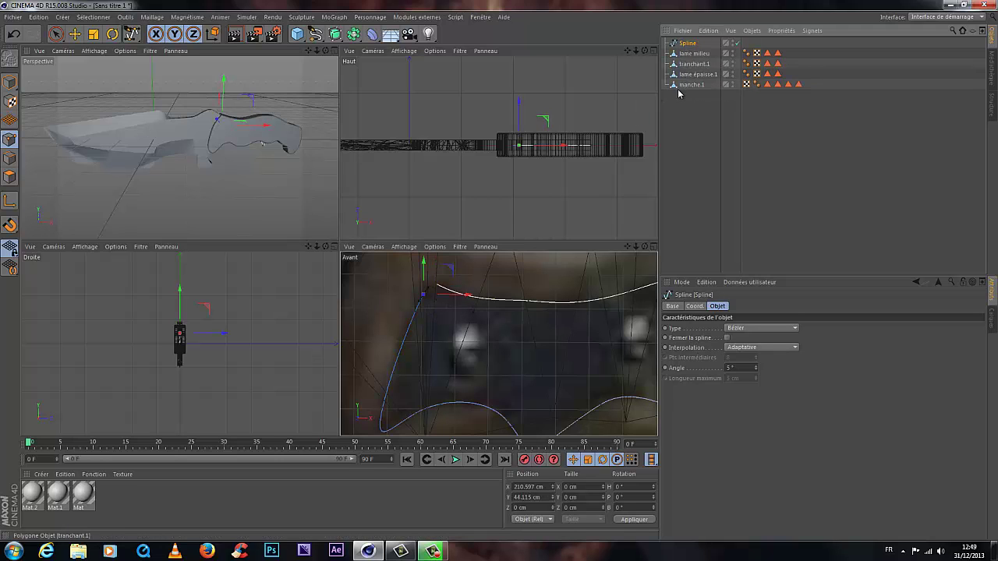
key(Delete)
Step: Draw a new Bézier spline in the front view along the upper edge of the handle's dark grip panel, from the blade side to the rear
scroll(464, 343, down, 2)
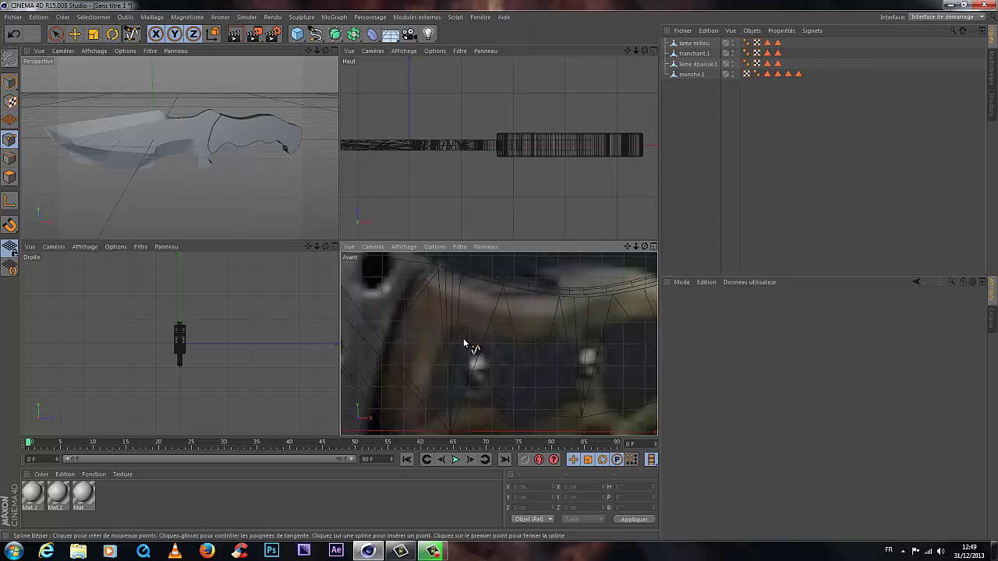
click(476, 337)
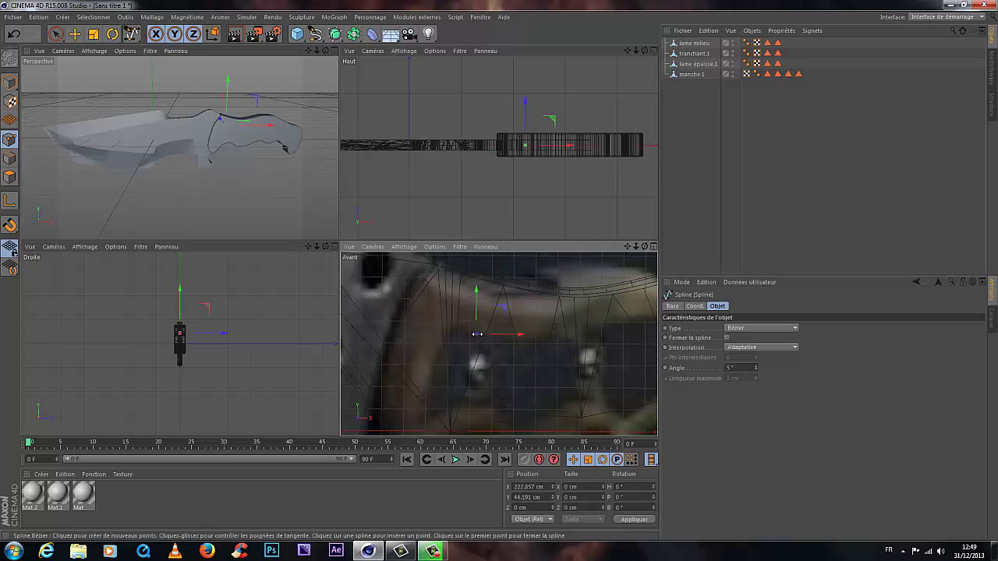
drag(519, 340, 541, 337)
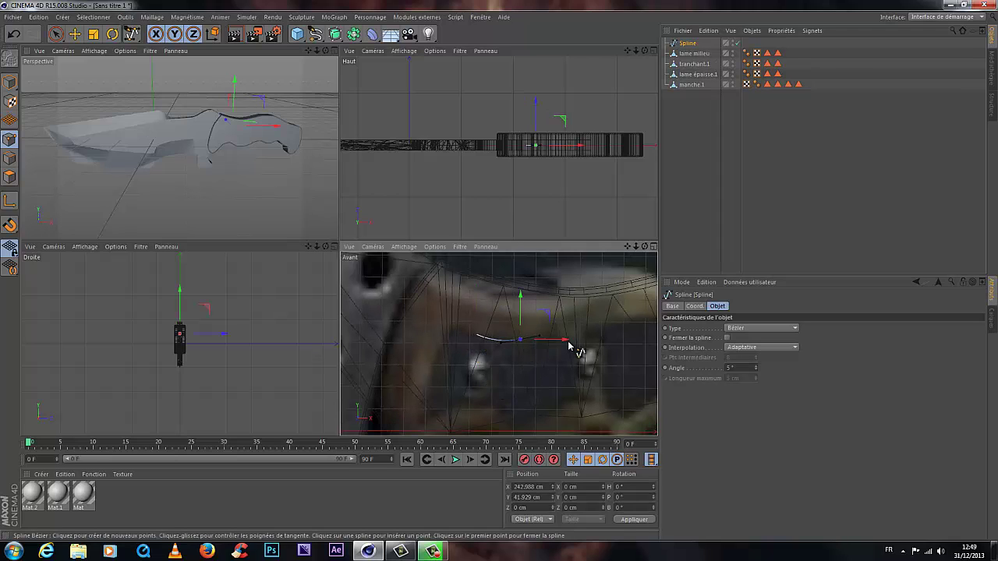
scroll(583, 369, down, 2)
scroll(581, 360, up, 3)
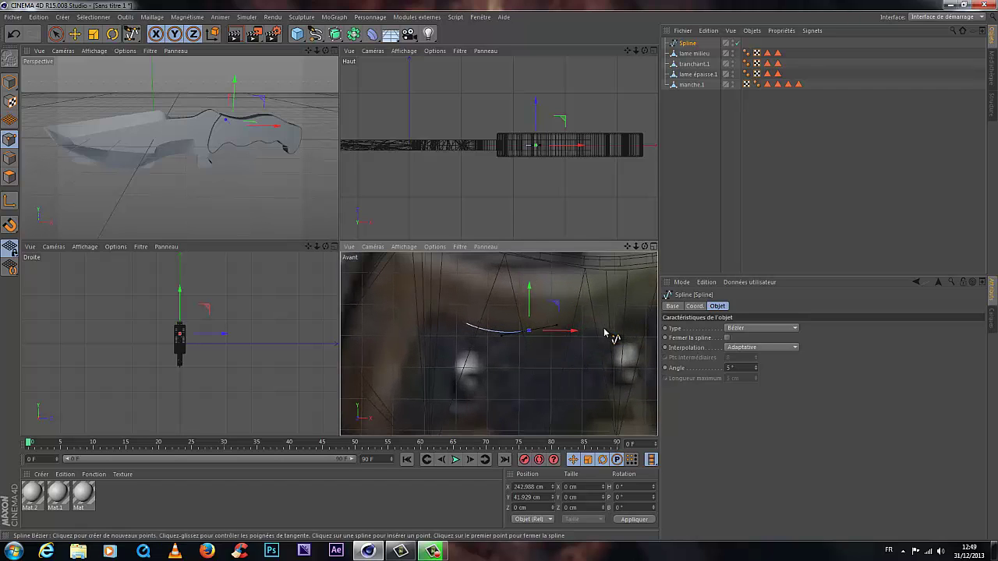
drag(604, 331, 621, 339)
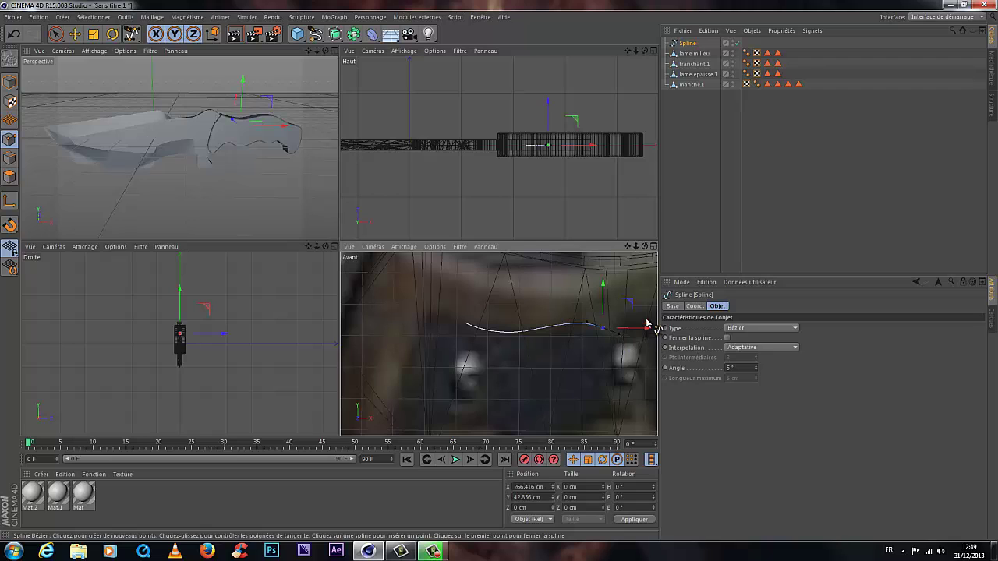
scroll(612, 304, down, 2)
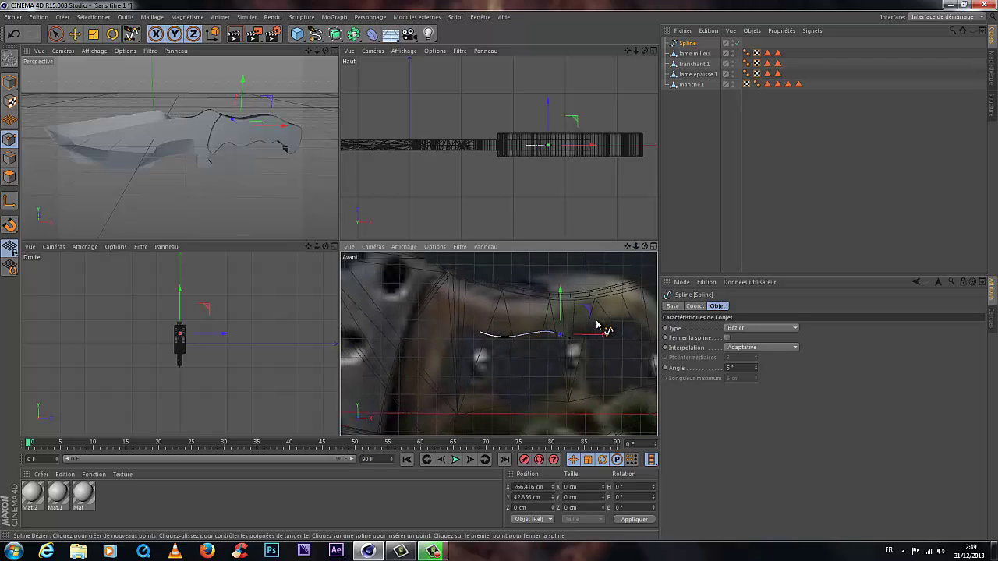
drag(596, 322, 636, 324)
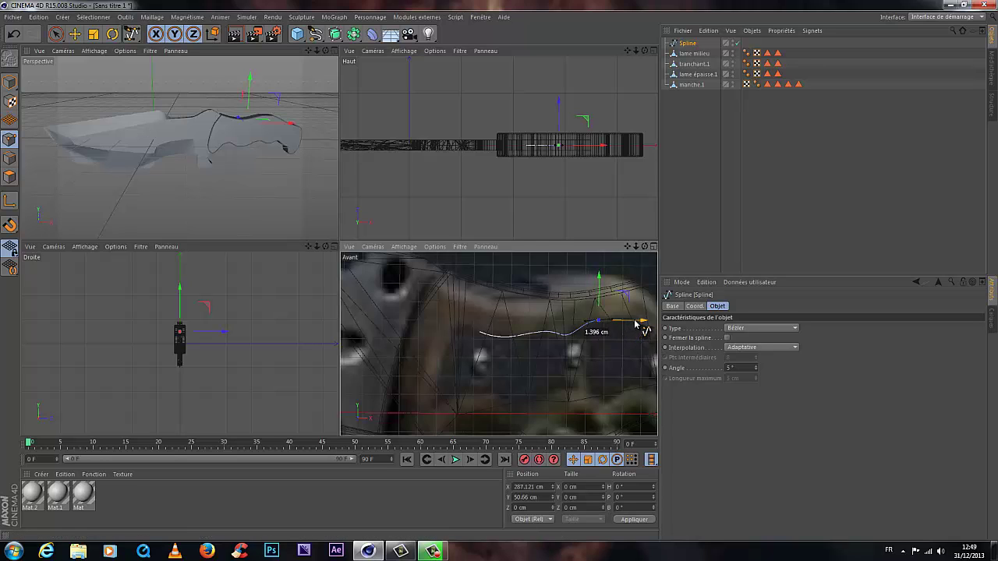
drag(628, 246, 620, 386)
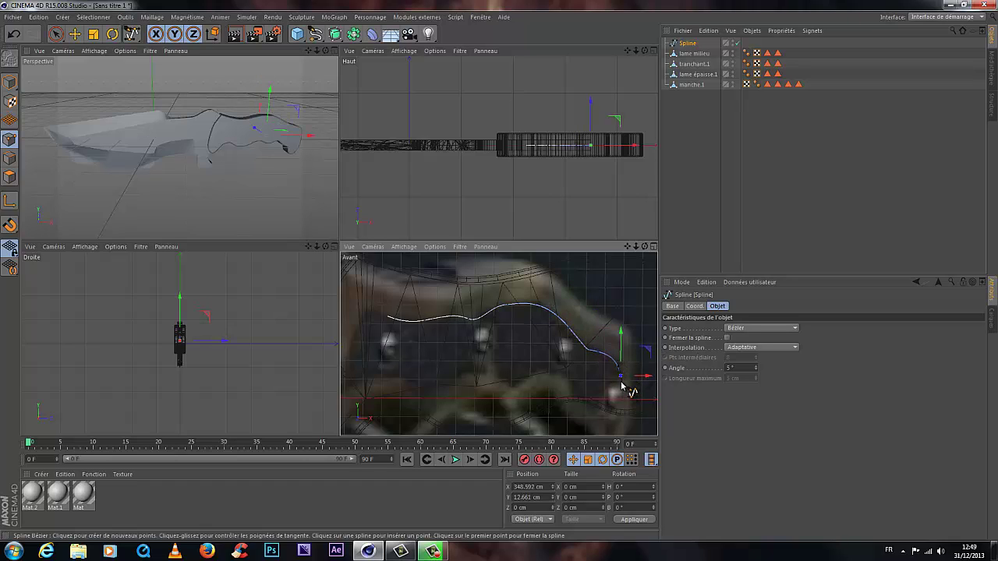
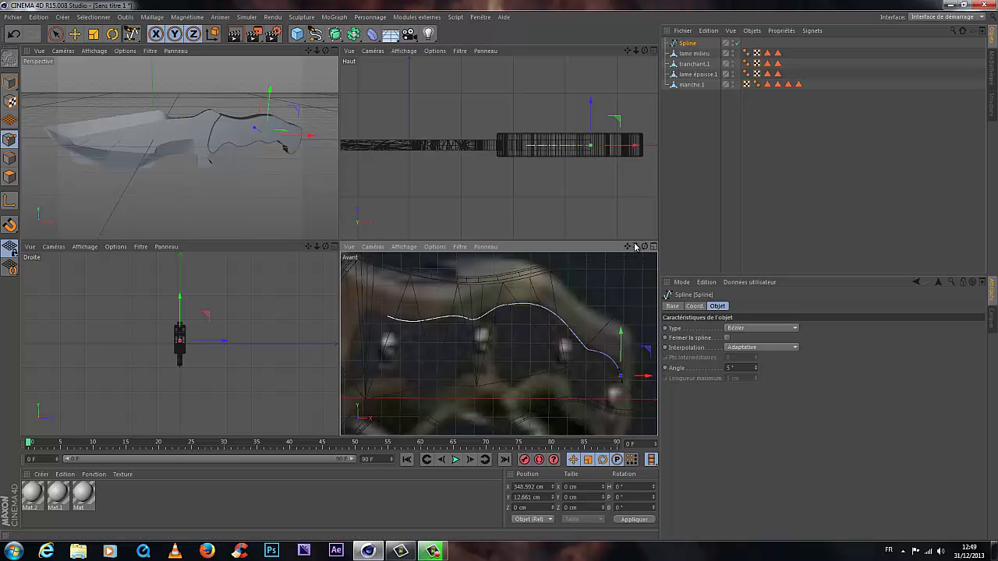
Step: Continue the spline down the rear edge of the grip panel, around the pointed tip and back up its inner side
drag(628, 250, 618, 372)
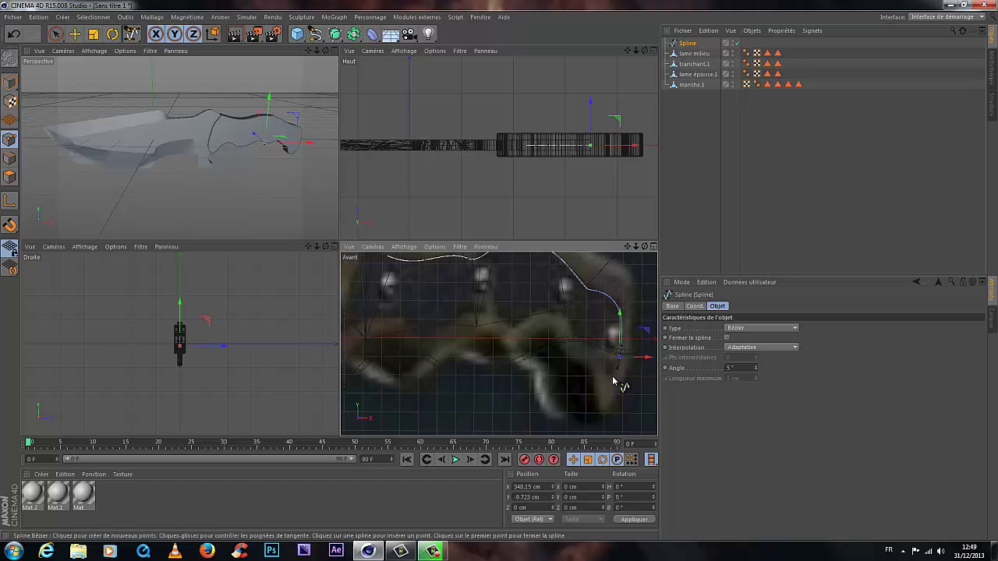
click(609, 373)
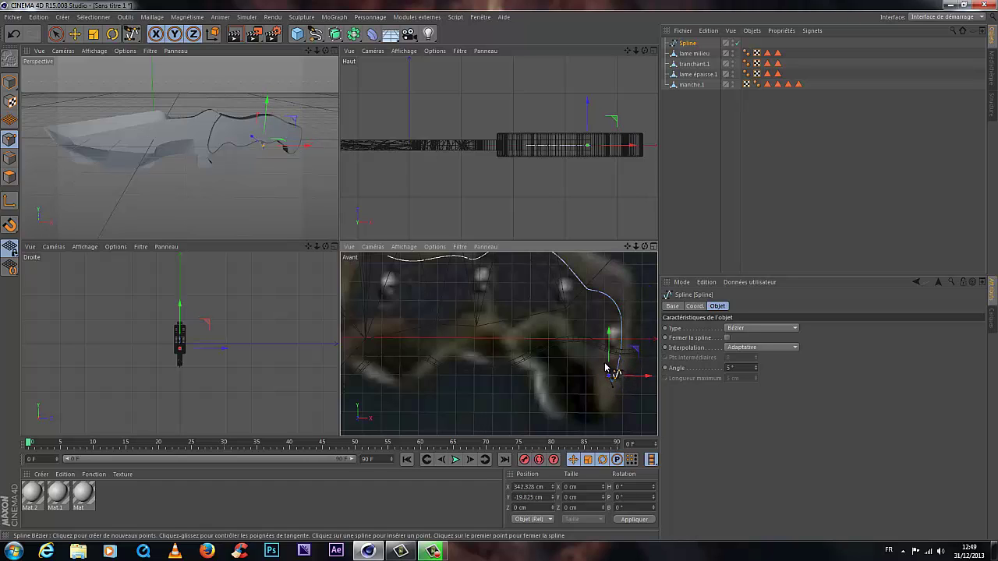
click(590, 353)
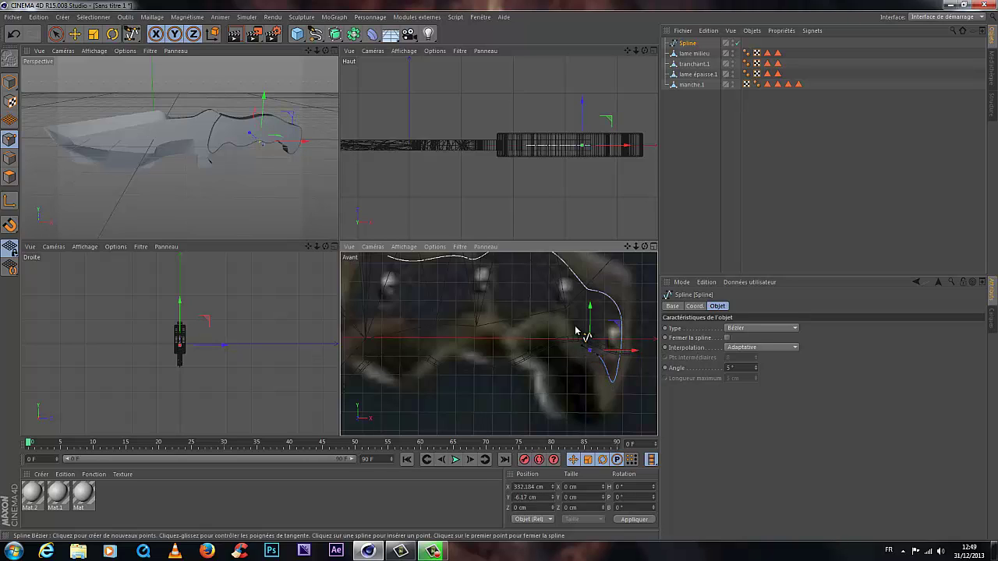
click(573, 323)
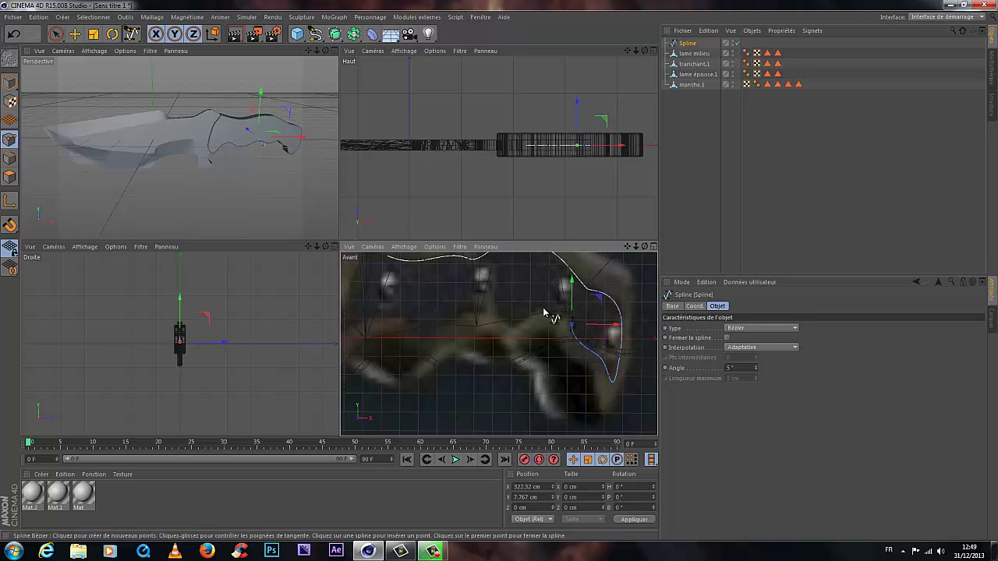
Step: Trace the grip panel's scalloped lower edge with spline points following the finger grooves toward the blade
click(543, 309)
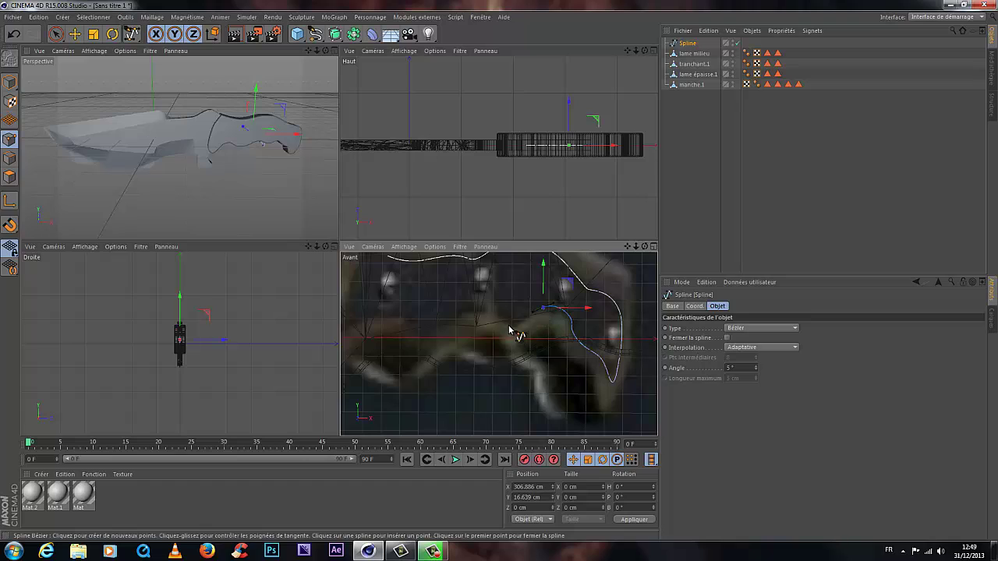
click(509, 329)
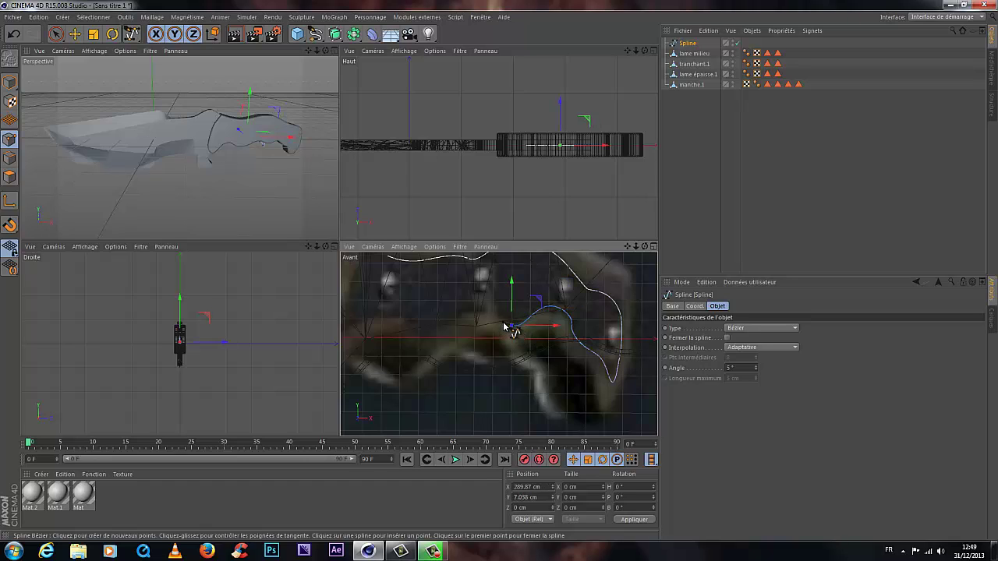
click(477, 313)
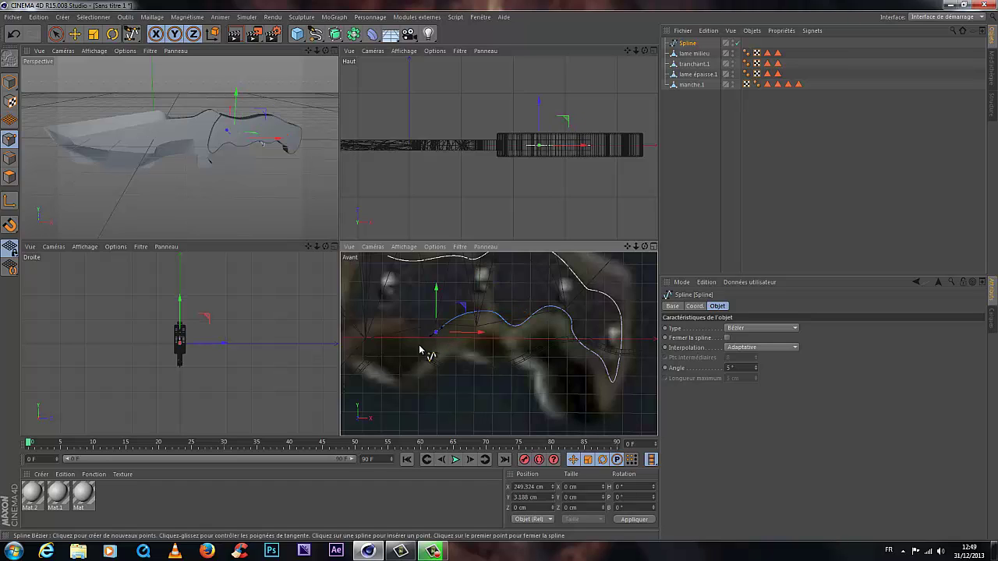
click(414, 333)
click(409, 330)
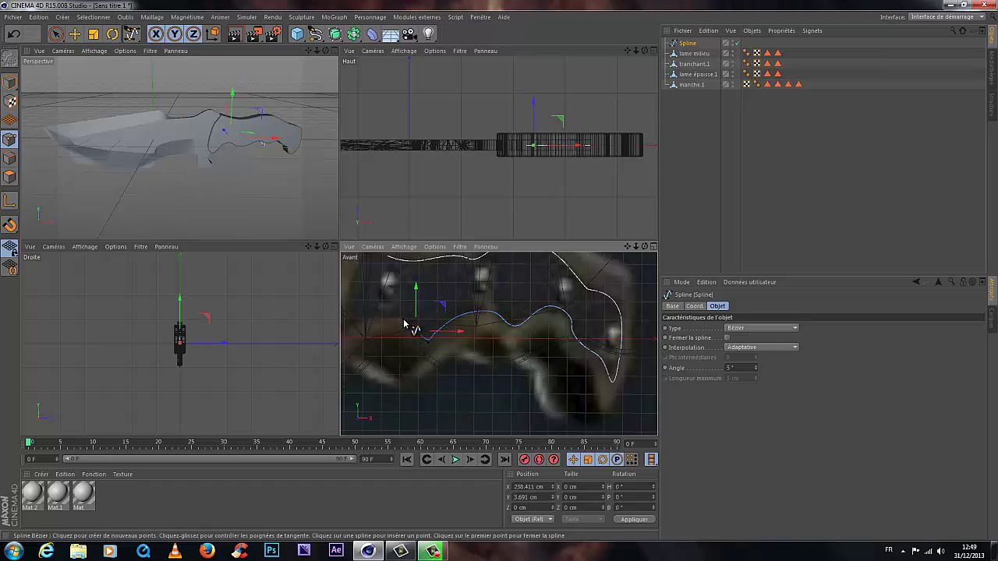
click(376, 319)
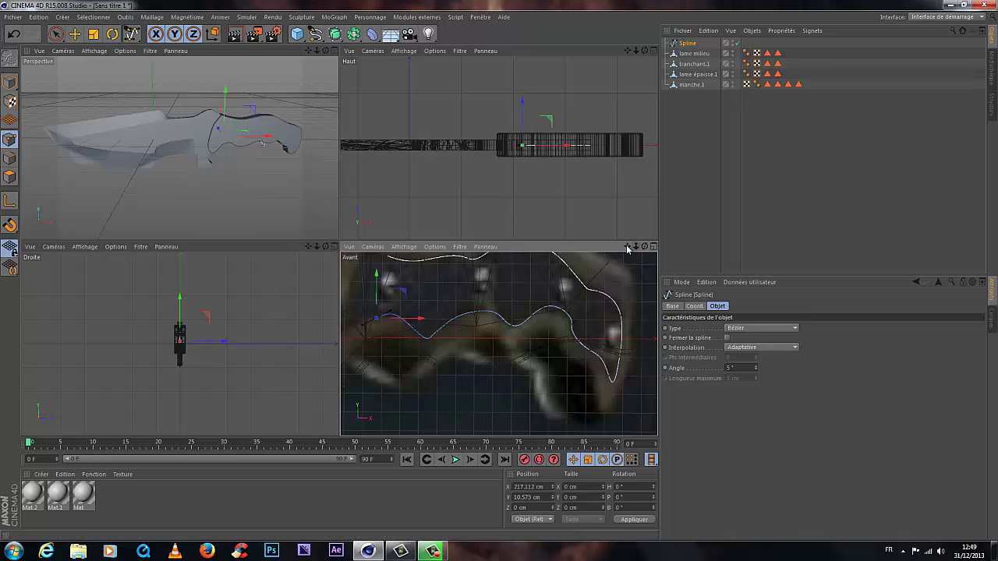
Step: Trace the grip panel's blade-side edge upward to its upper corner and close the spline at its first point
drag(627, 247, 706, 242)
click(418, 329)
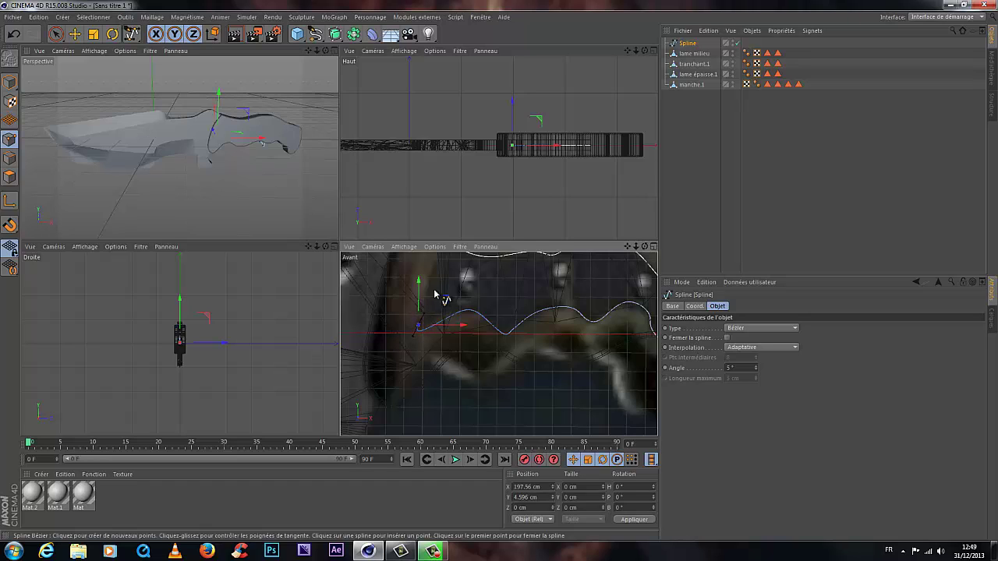
drag(431, 284, 439, 276)
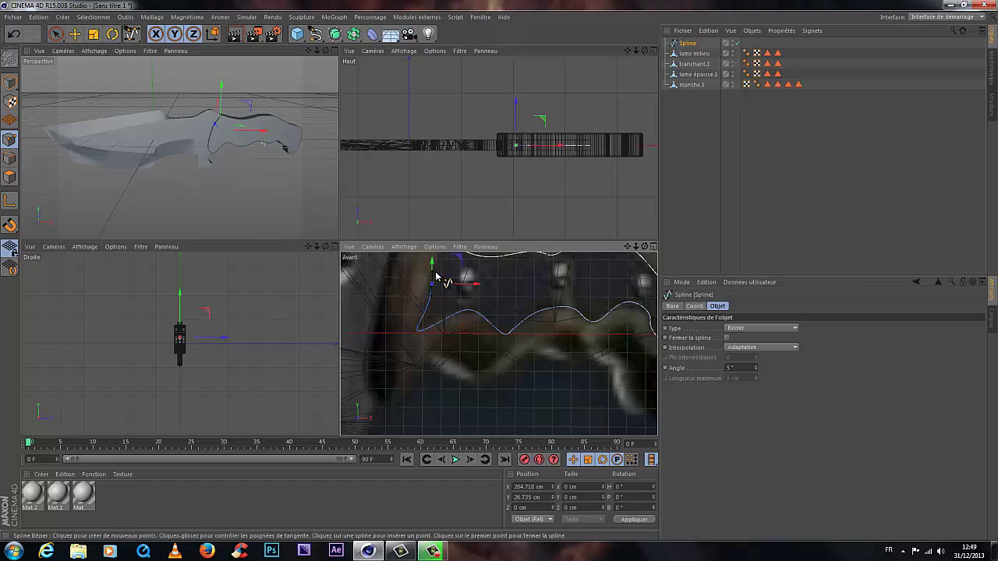
alt+middle_drag(467, 265, 461, 320)
drag(445, 310, 452, 313)
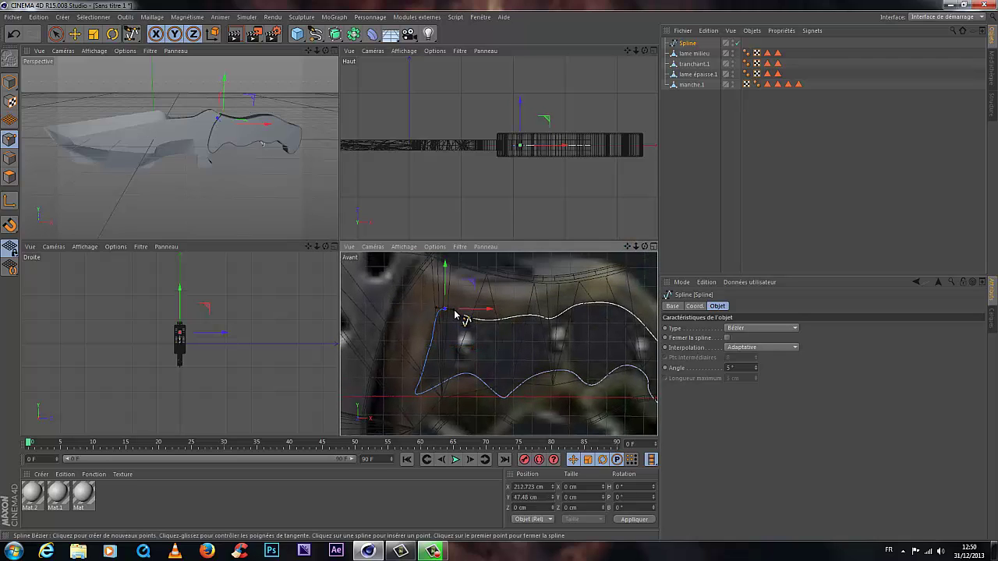
click(464, 317)
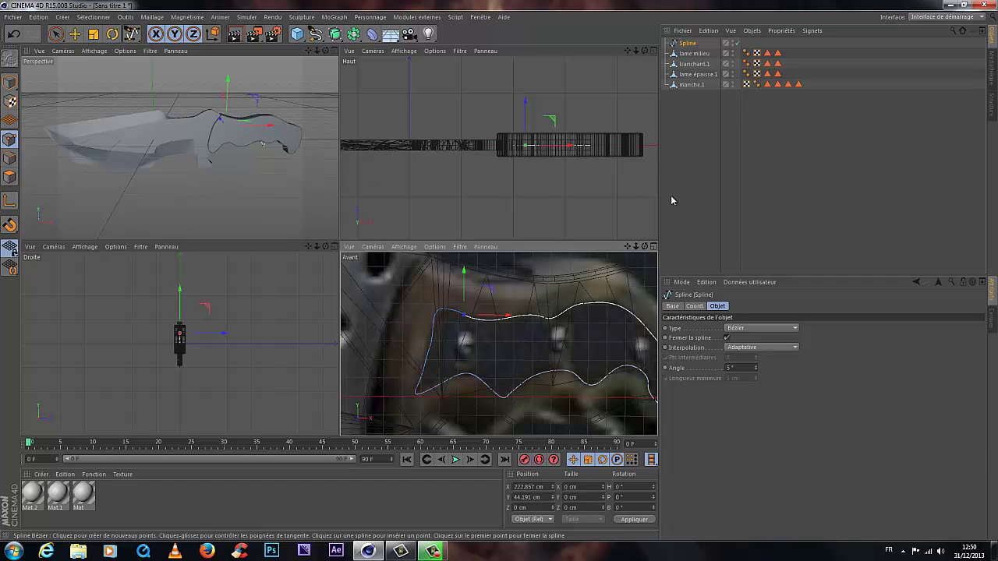
Step: Move the grip spline's axis to the middle of its outline, at about X 277 cm and Y 27 cm, without shifting the curve
drag(636, 247, 483, 257)
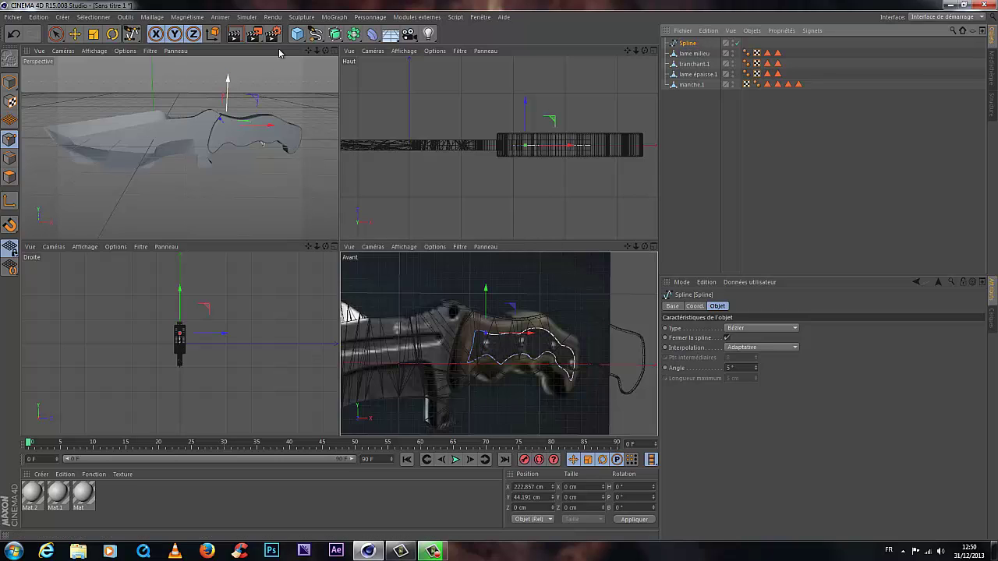
click(10, 82)
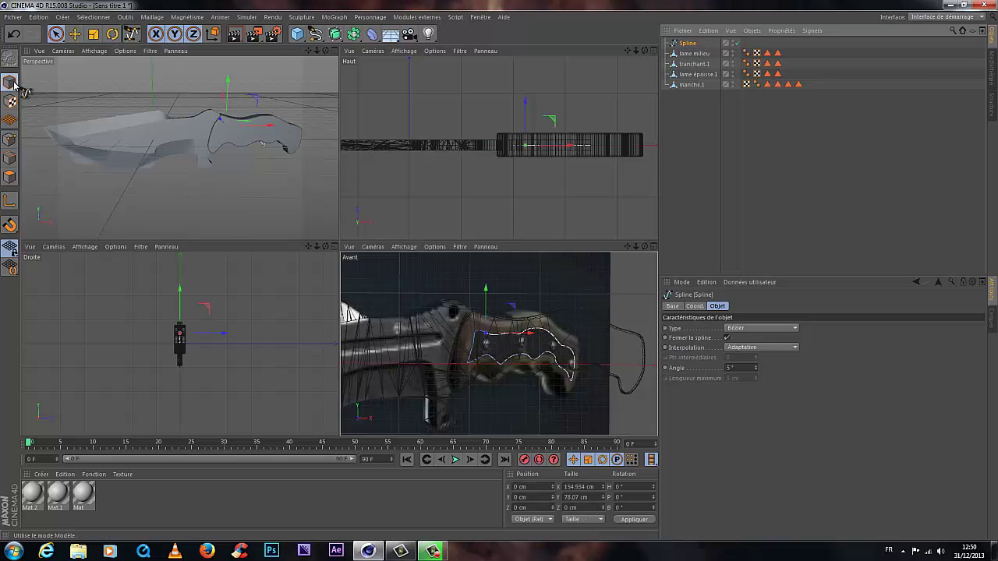
click(92, 34)
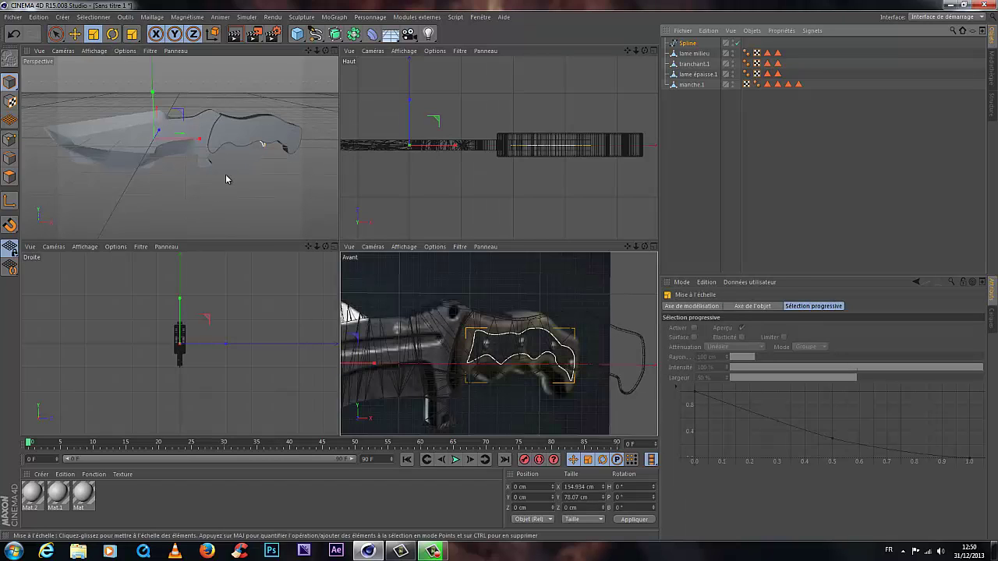
key(l)
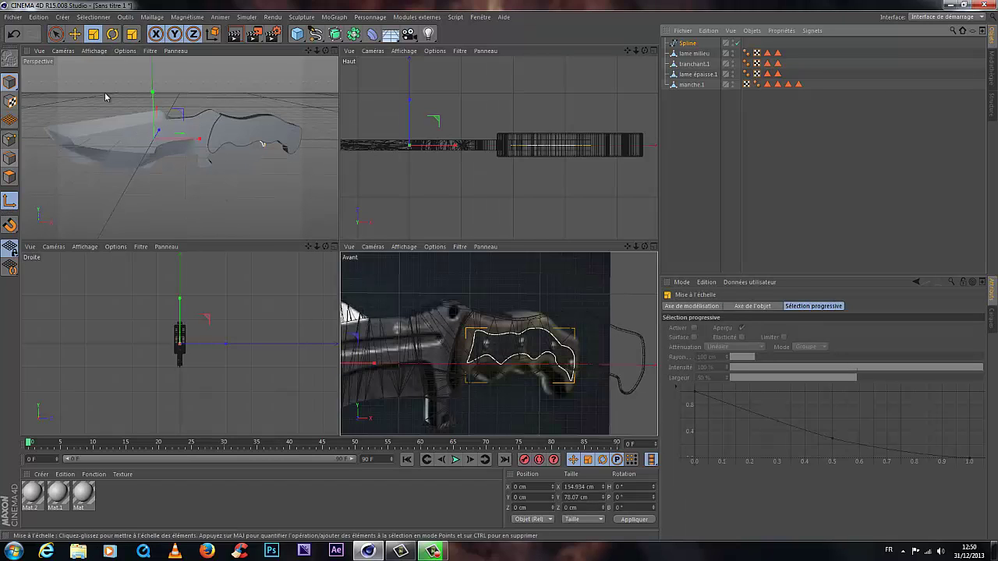
key(e)
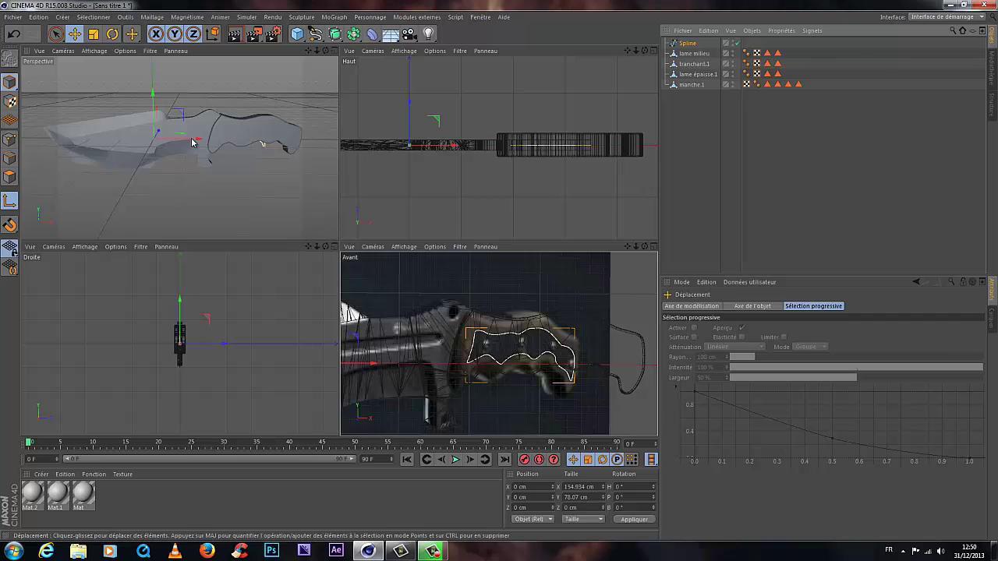
drag(192, 142, 272, 145)
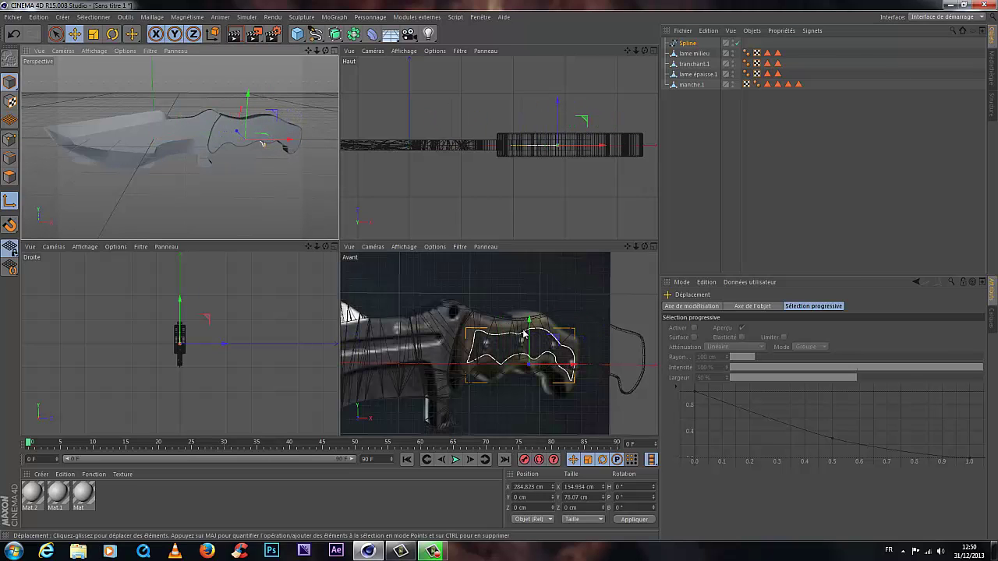
drag(526, 331, 529, 311)
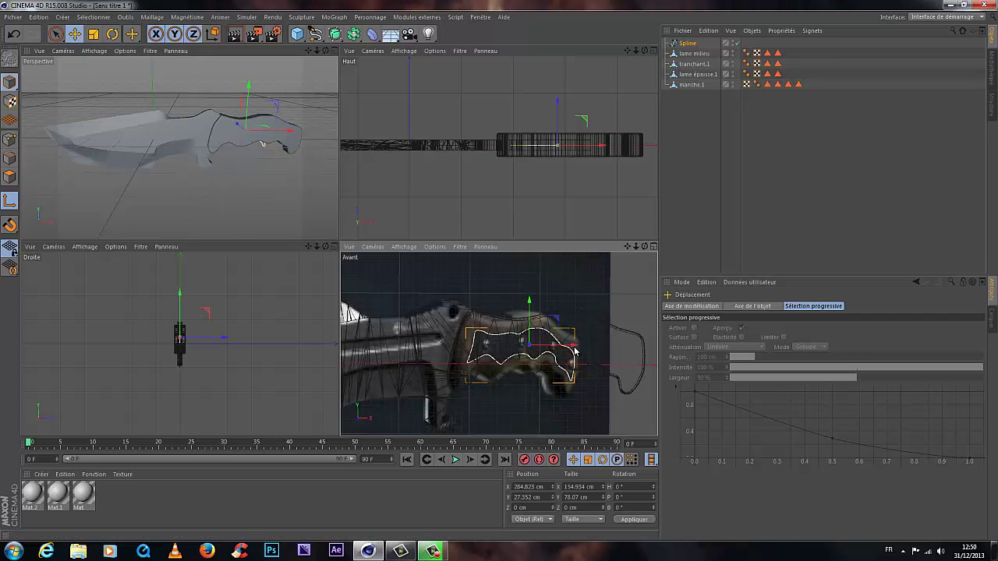
drag(575, 353, 569, 352)
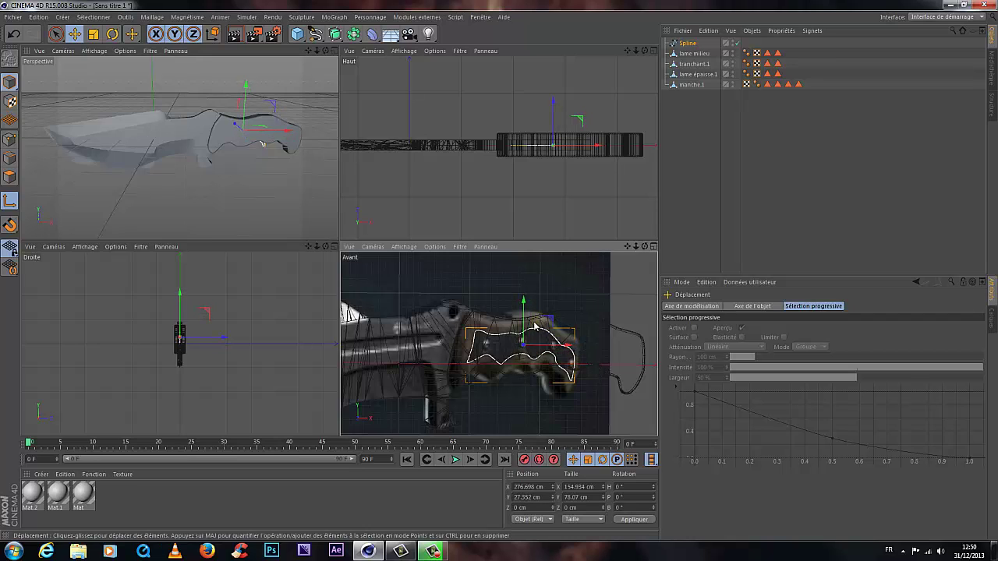
Step: Stretch the grip spline along X to about 255 cm and move it to about X 322 cm, inside the modelled handle's outline
click(94, 36)
drag(292, 133, 318, 137)
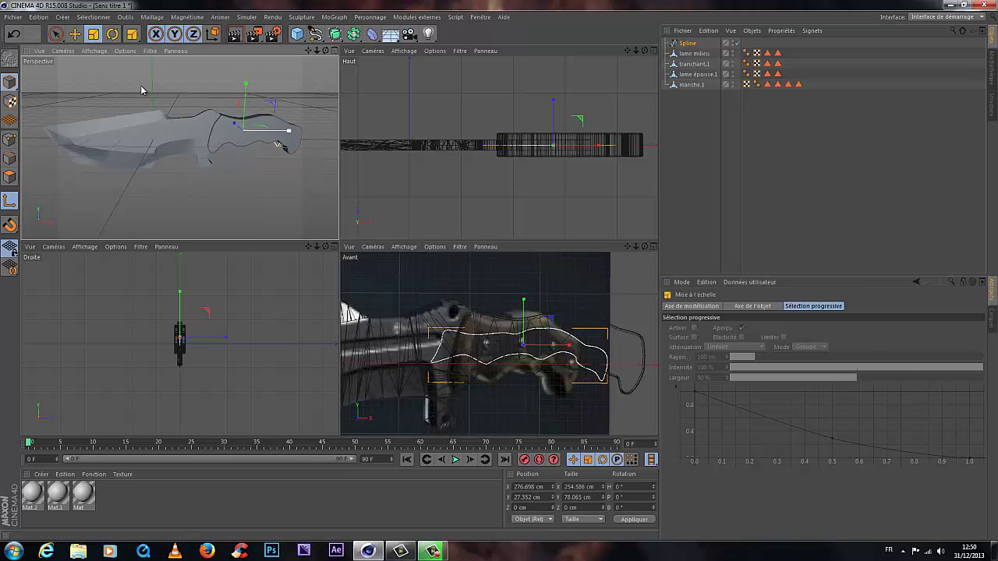
click(75, 34)
drag(569, 348, 602, 357)
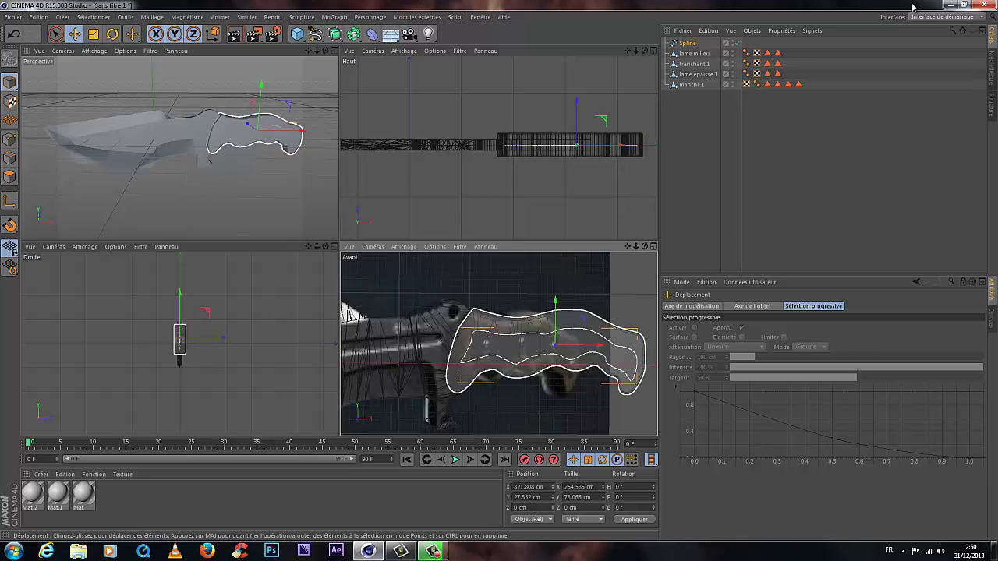
Step: Add an Extrusion object and make the grip spline its child
click(686, 43)
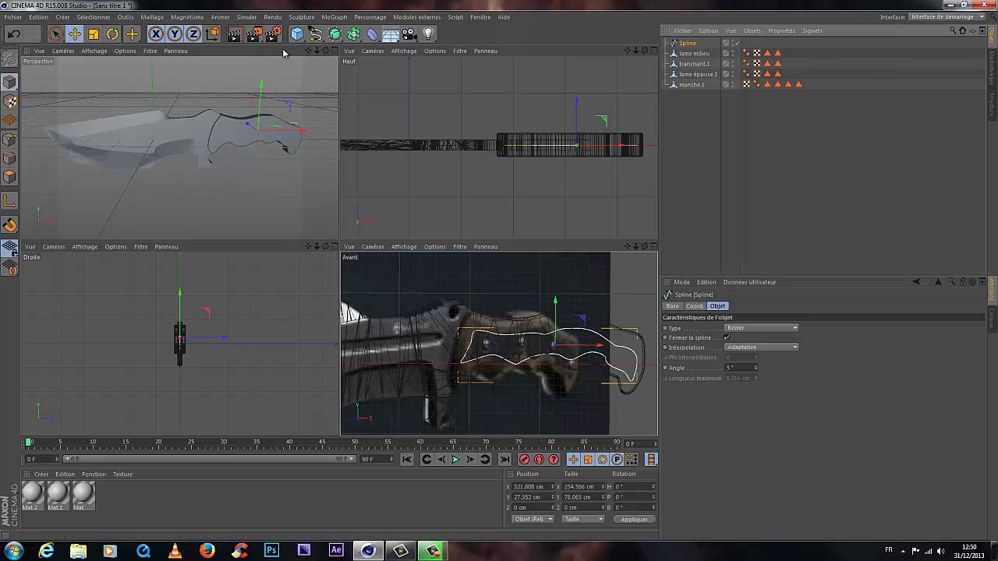
click(335, 34)
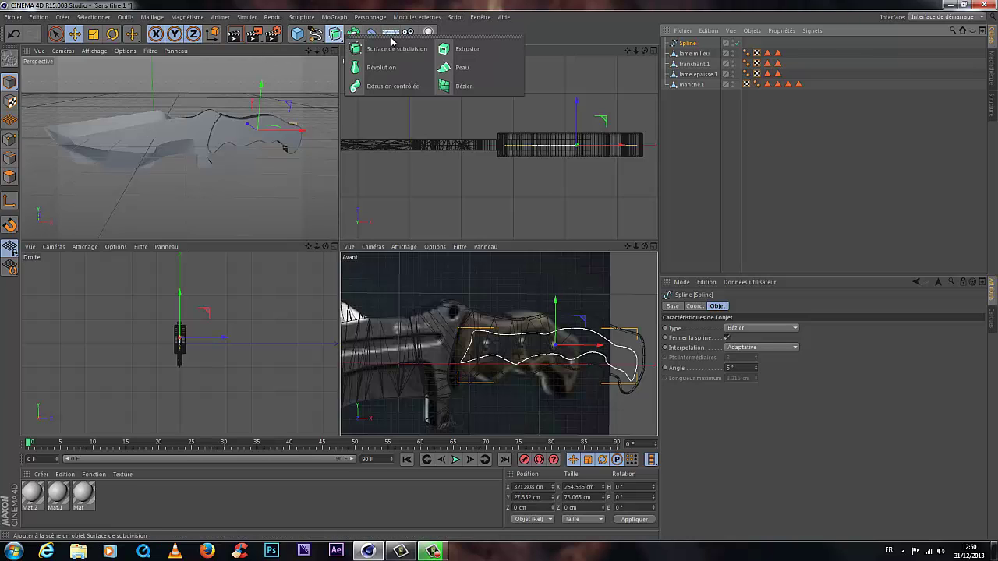
click(366, 62)
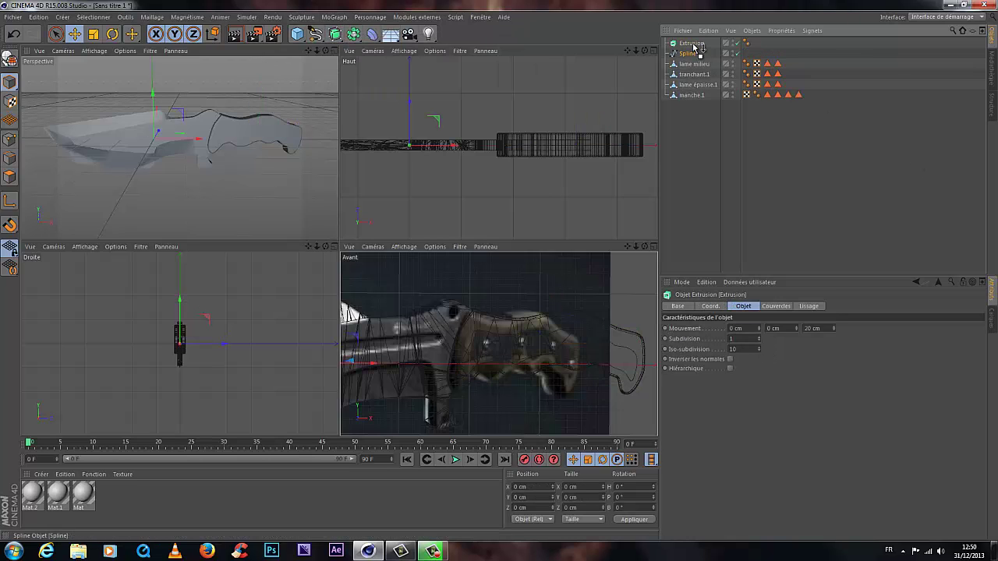
mouse_move(694, 47)
mouse_down()
mouse_move(713, 60)
mouse_move(696, 51)
mouse_up()
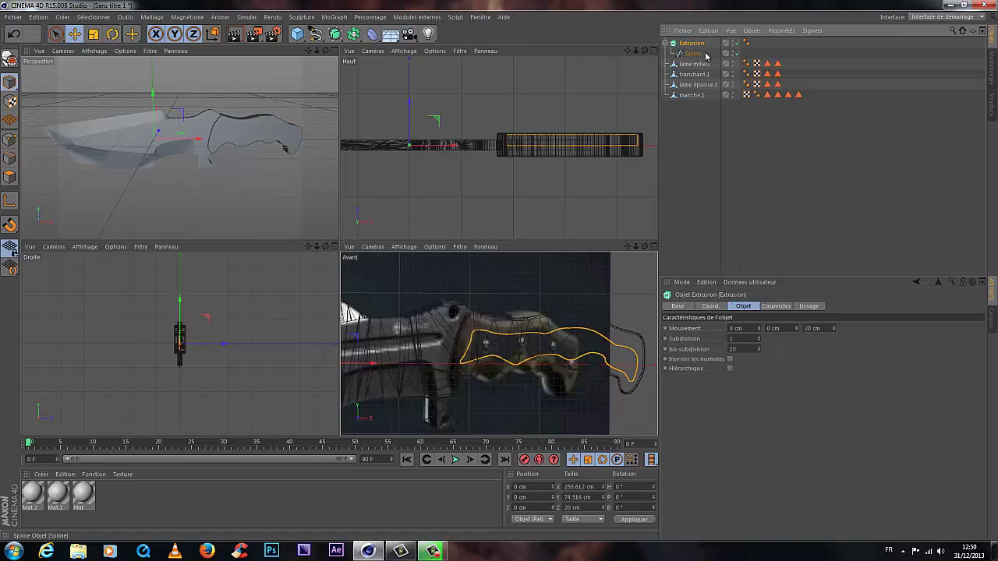
Step: Rename the extrusion "cache mache" and collapse its hierarchy
key(Return)
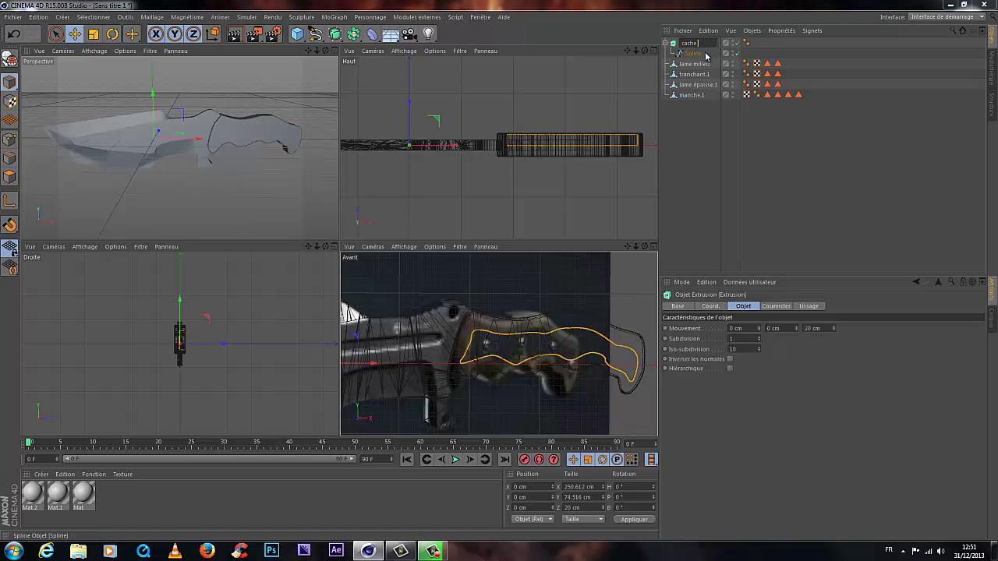
text(cache manche)
key(Return)
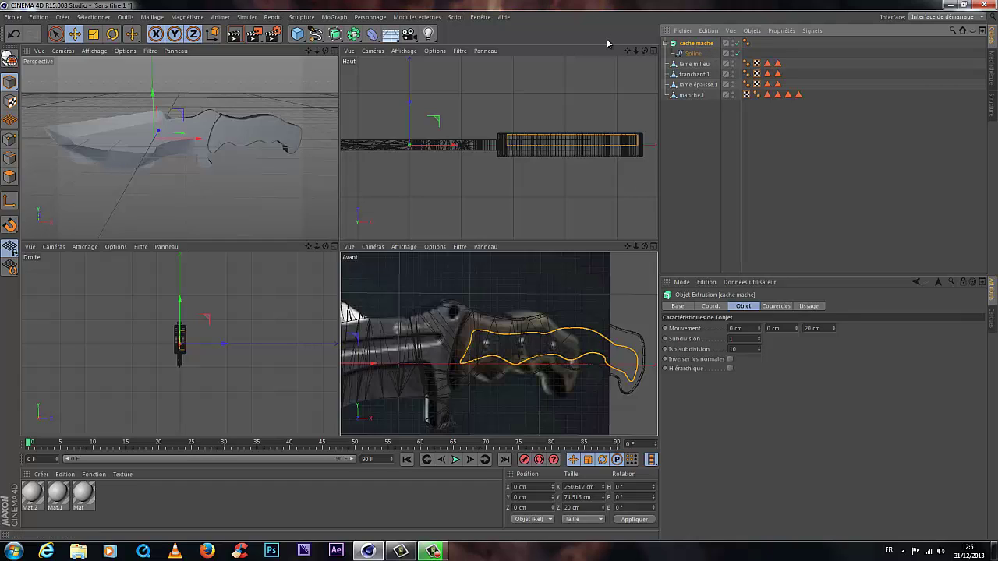
click(666, 44)
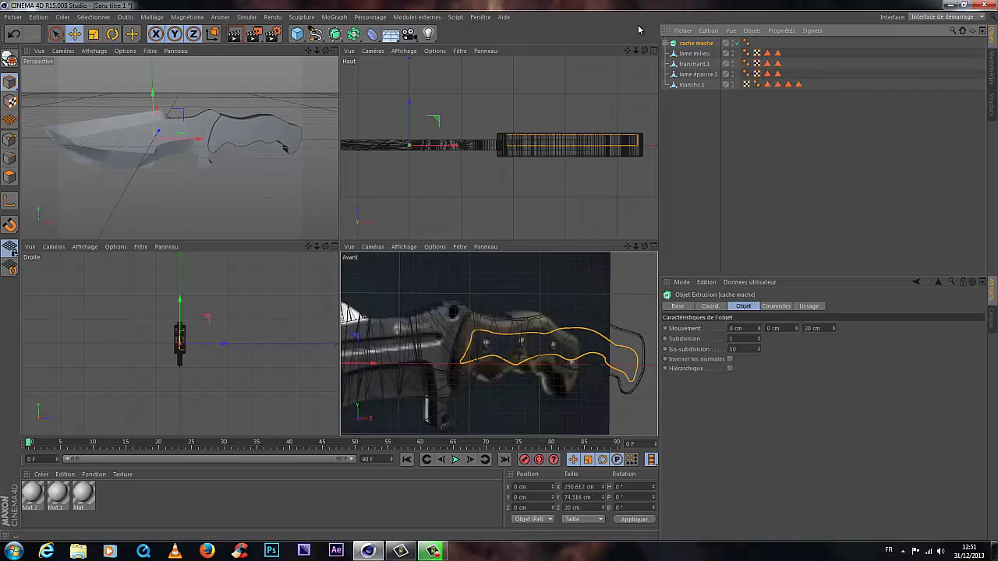
Step: Move the grip cover extrusion's axis to the centre of its shape, at about X 327 cm and Y 31 cm
click(10, 204)
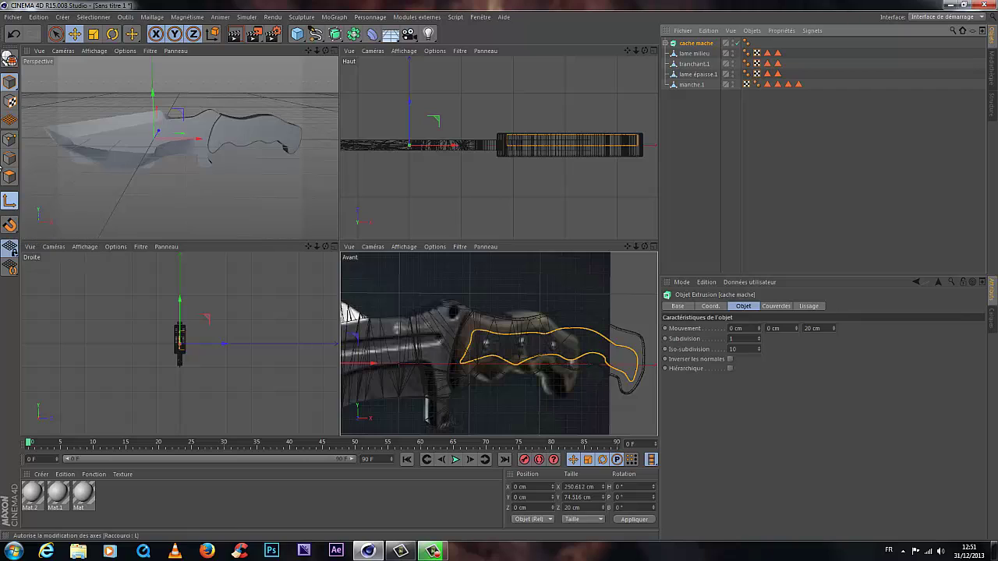
drag(201, 140, 290, 136)
drag(558, 335, 558, 314)
click(8, 204)
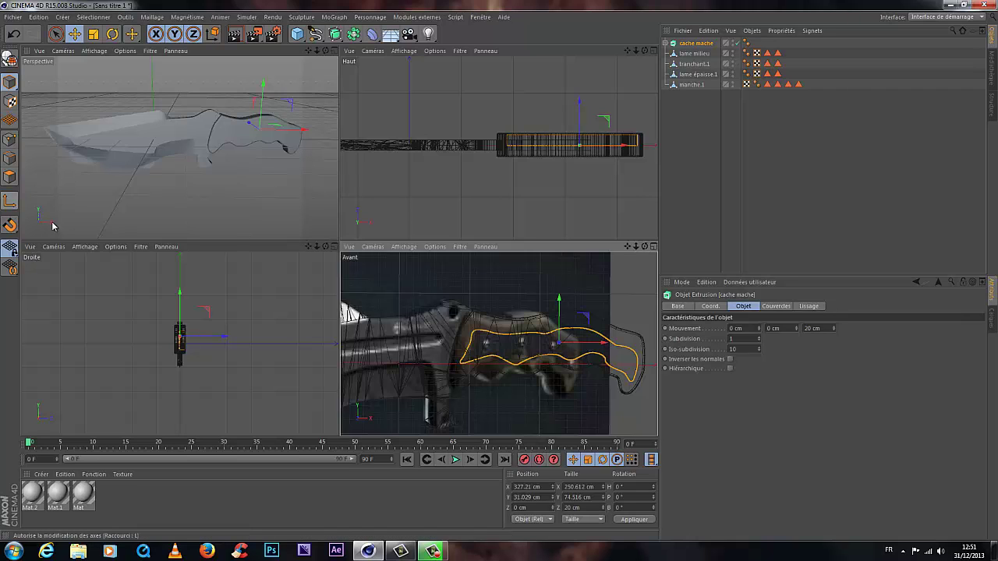
Step: Shift the grip cover to about Z -40 cm on one side of the handle and place a copy on the opposite side at about Z 20 cm
click(132, 35)
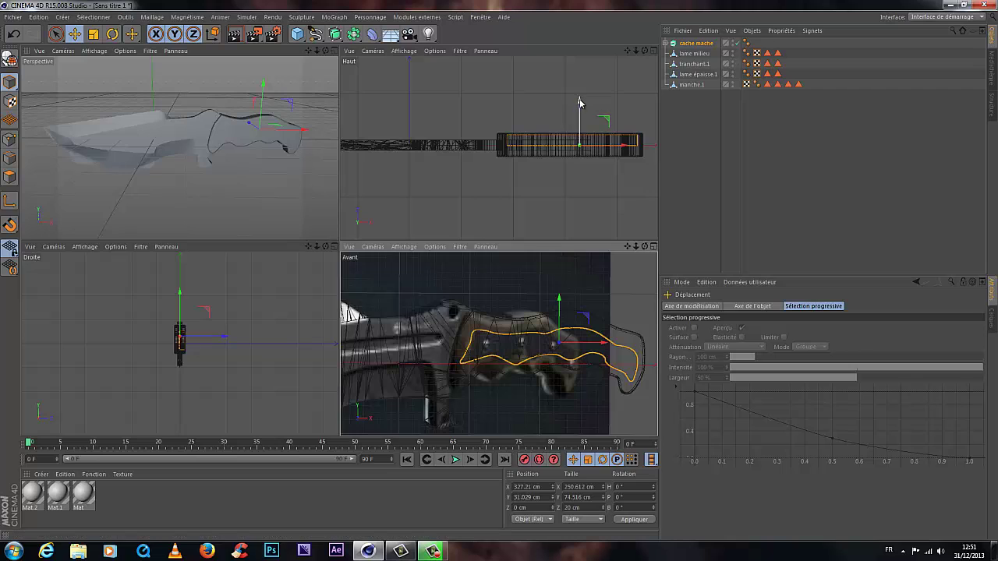
drag(579, 105, 579, 122)
drag(325, 50, 374, 244)
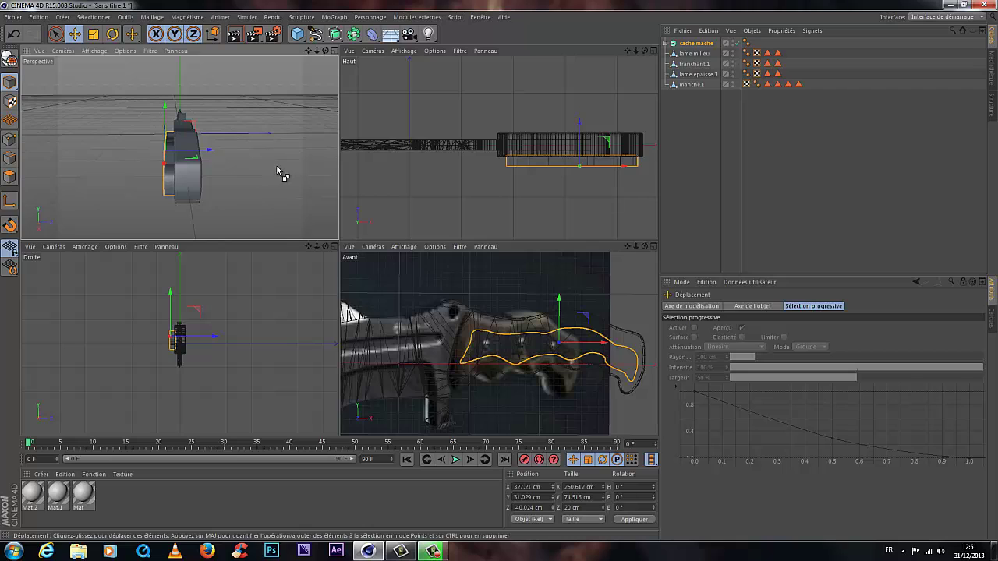
drag(212, 156, 240, 161)
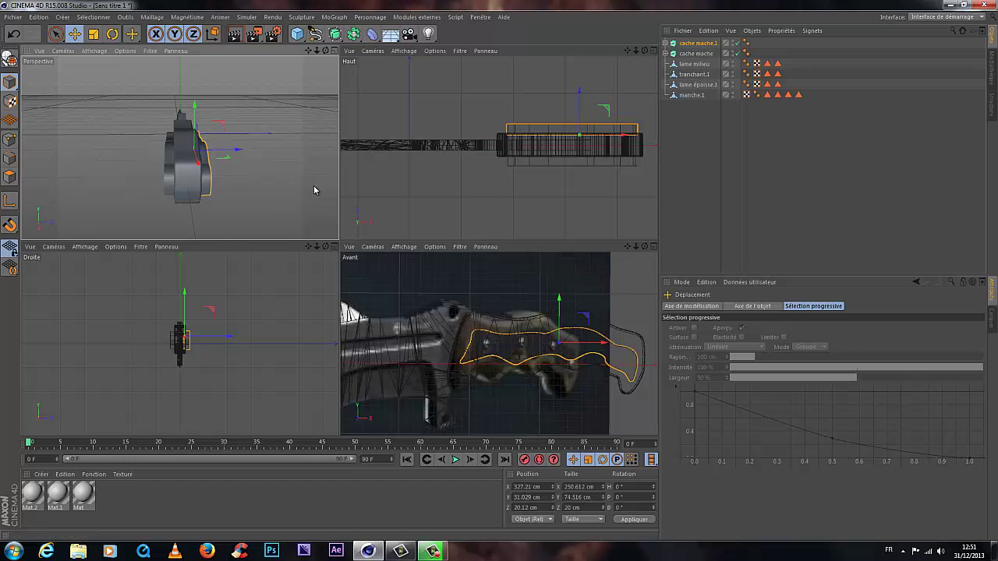
drag(327, 52, 338, 241)
scroll(580, 146, up, 9)
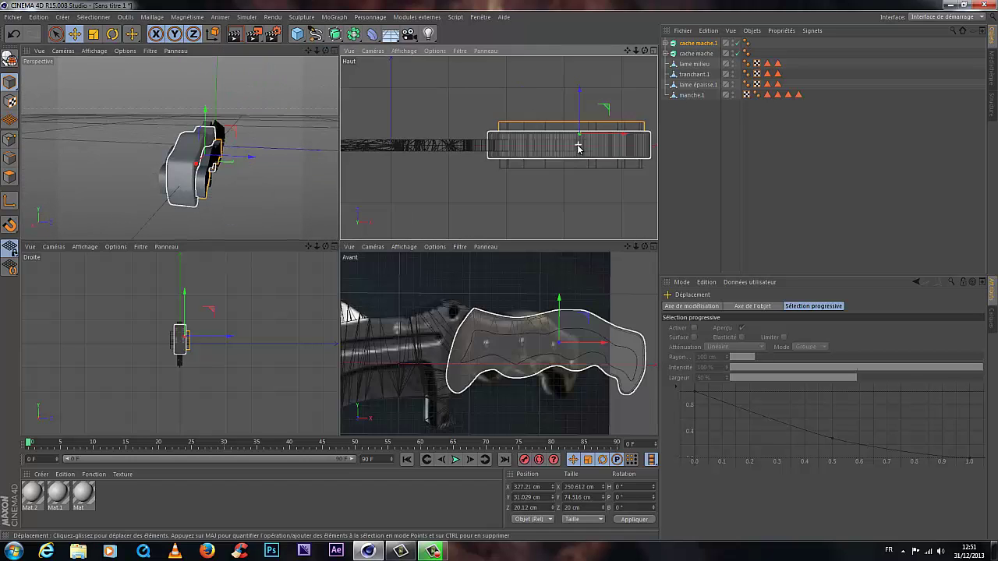
drag(593, 75, 594, 71)
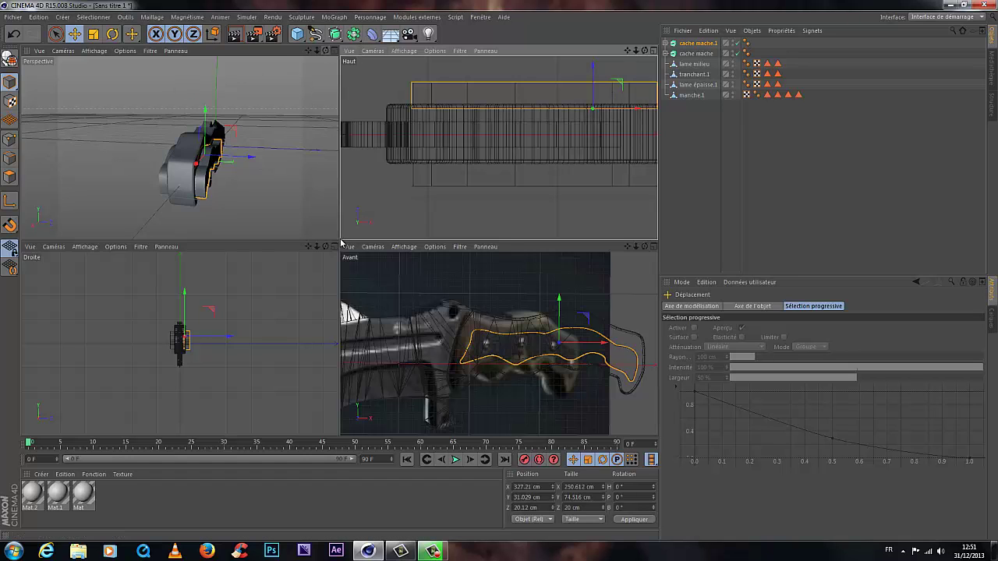
alt+drag(340, 242, 383, 220)
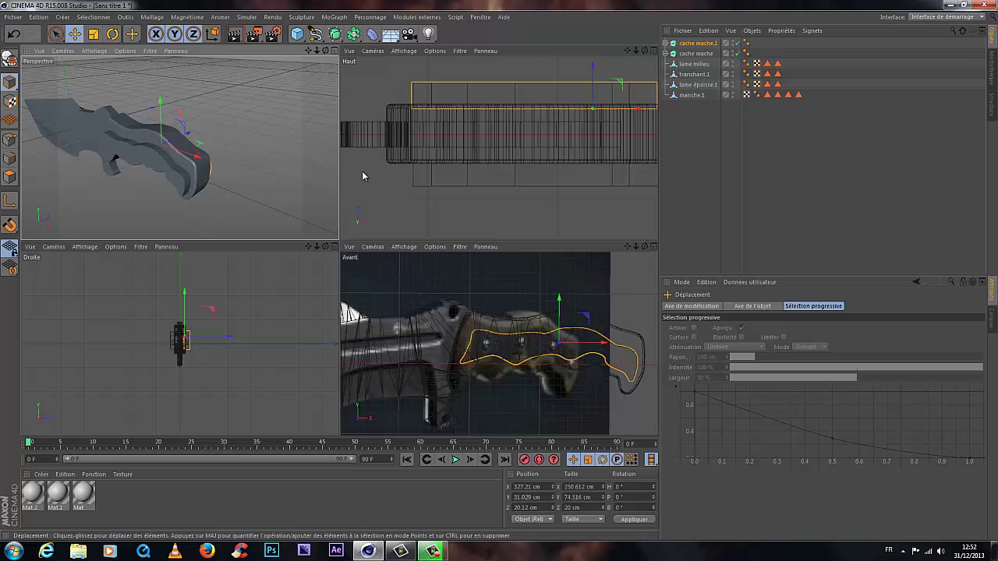
Step: Make both grip cover extrusions editable, then connect them and all their caps into a single object, deleting the originals
ctrl+click(692, 55)
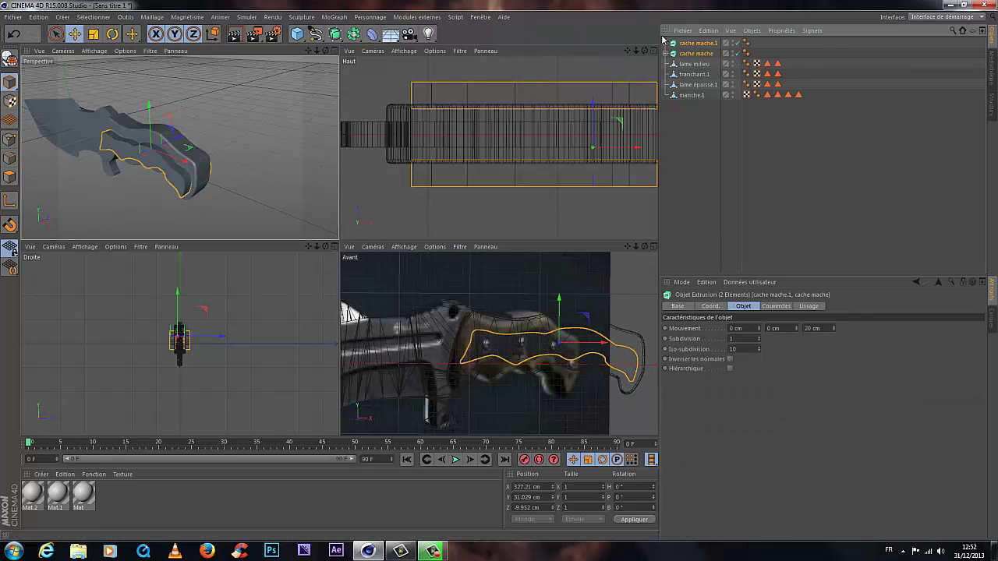
key(c)
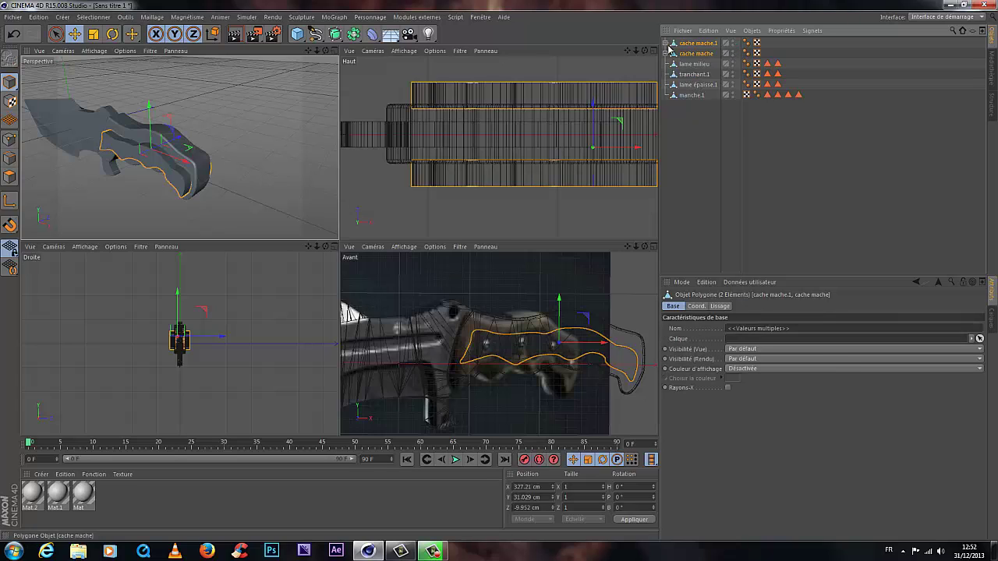
click(665, 43)
click(665, 74)
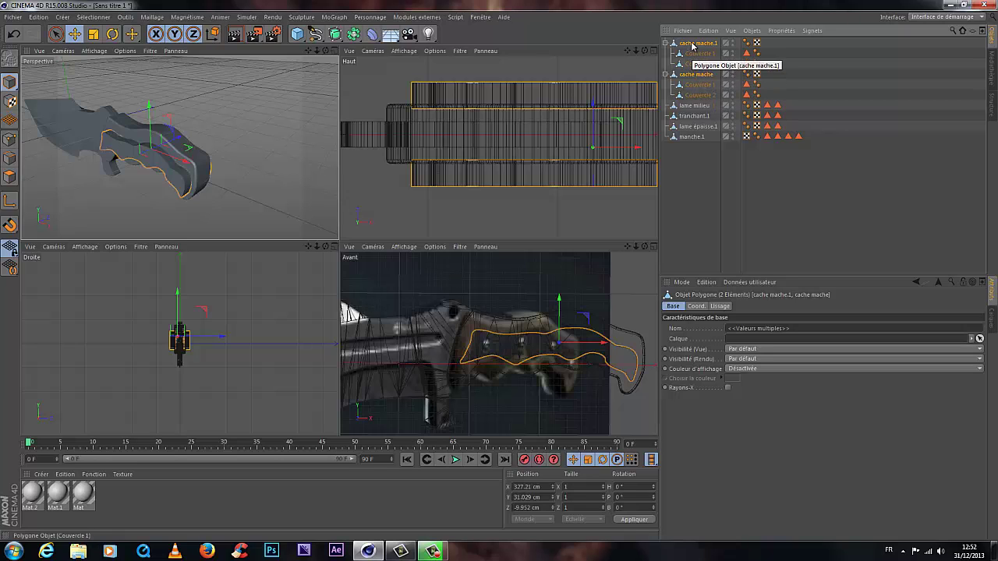
shift+click(700, 95)
right_click(699, 95)
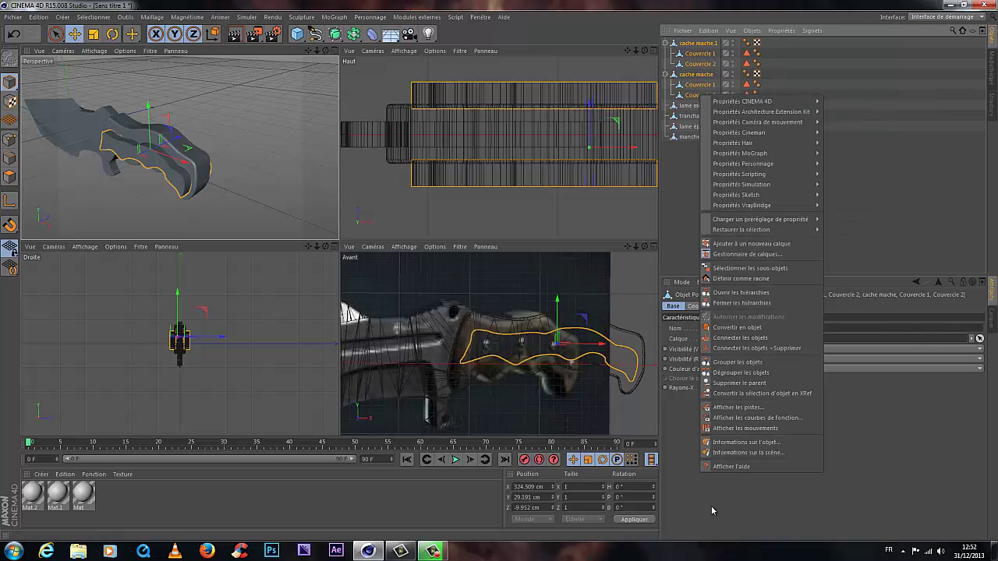
click(772, 349)
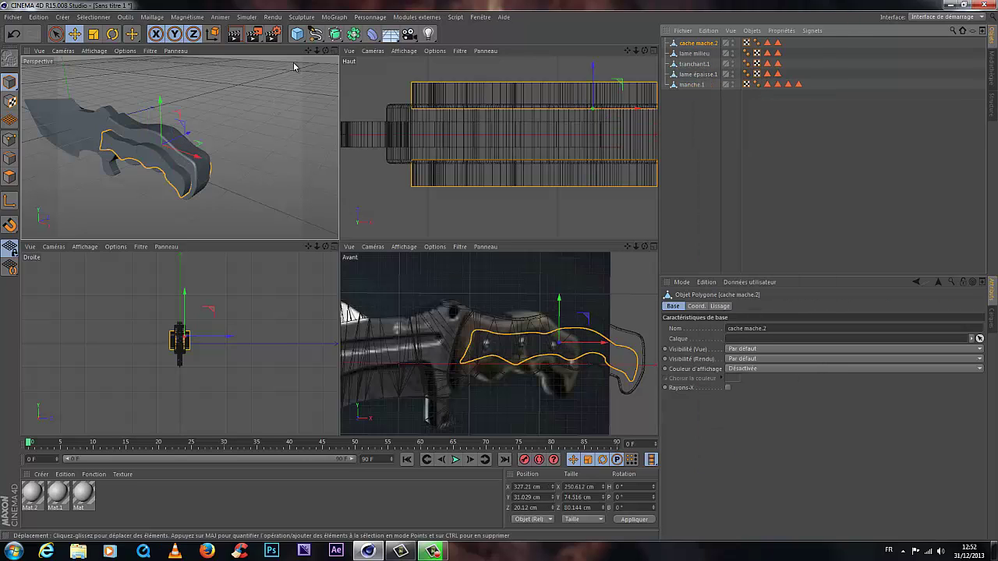
drag(326, 51, 352, 71)
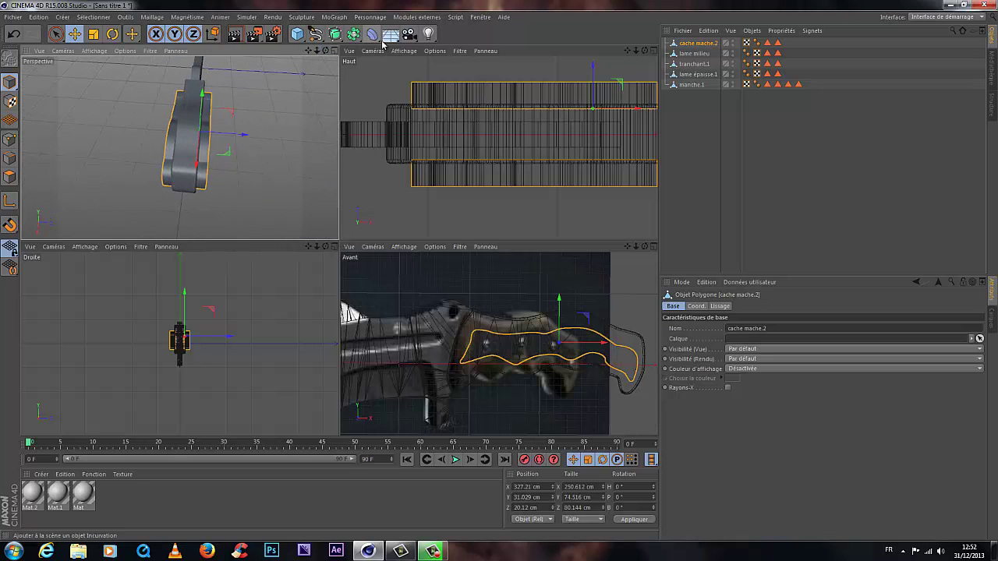
Step: Add a Boolean object and nest manche.1 and cache mache.2 in it, with the grip covers ordered below the handle for subtraction
click(353, 33)
click(560, 53)
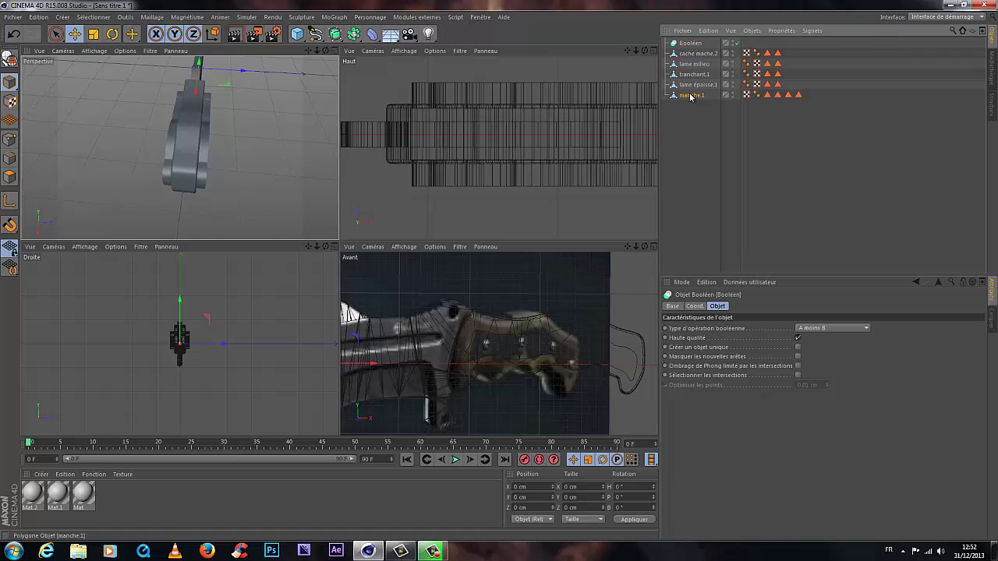
click(691, 96)
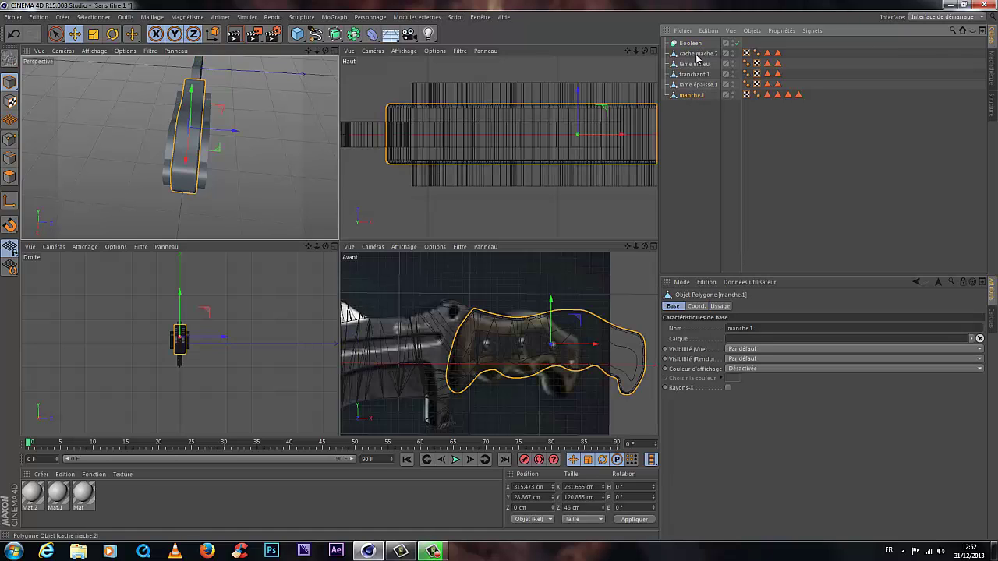
drag(701, 123, 696, 127)
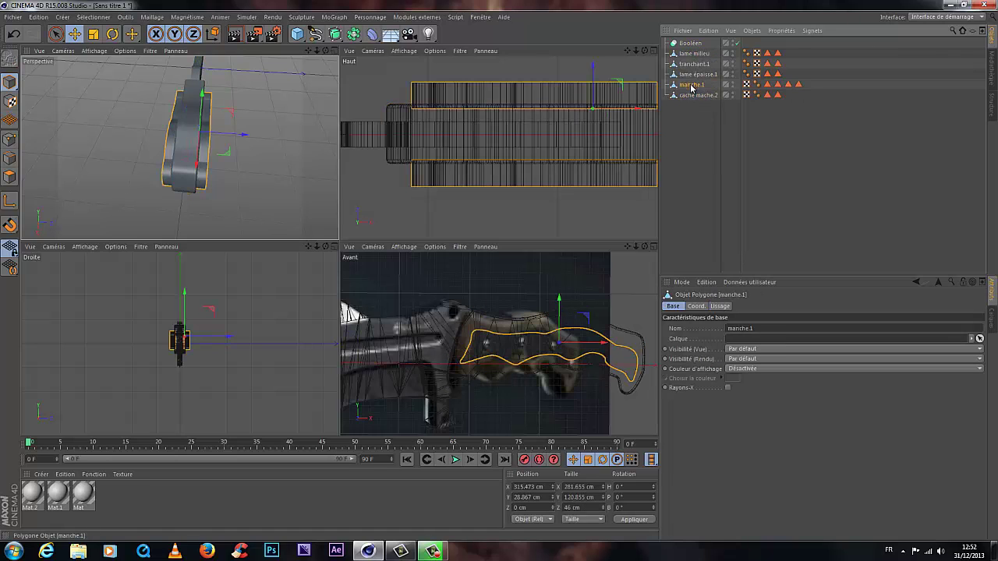
ctrl+click(691, 95)
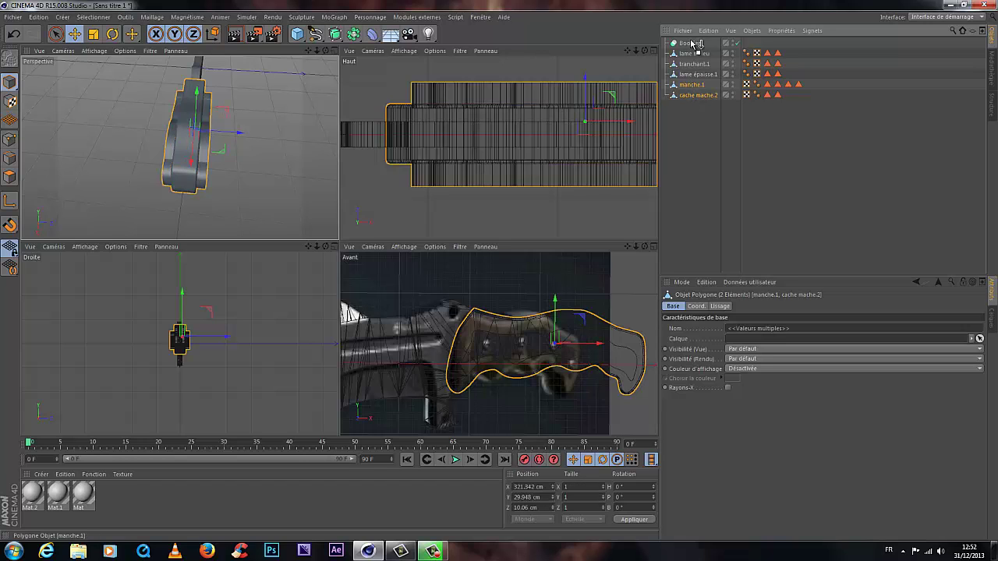
drag(691, 45, 692, 44)
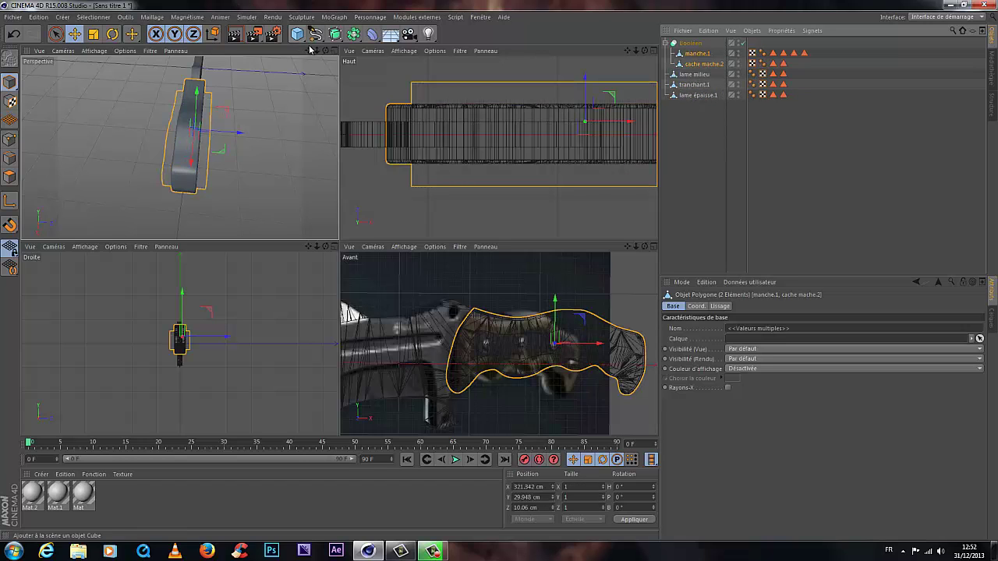
drag(309, 49, 341, 244)
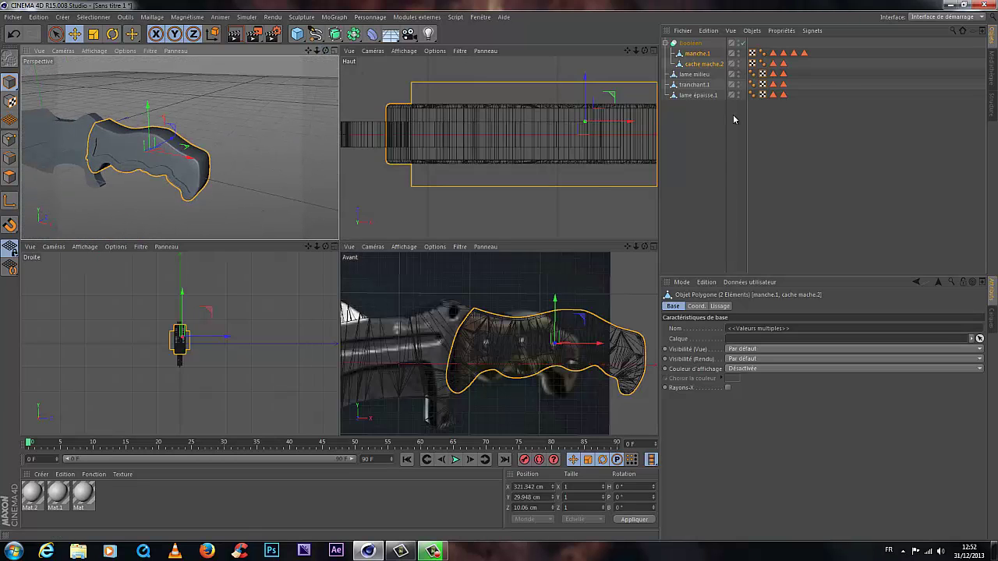
Step: Make the Boolean editable, then connect it and its two child meshes into a single object, deleting the originals
click(687, 44)
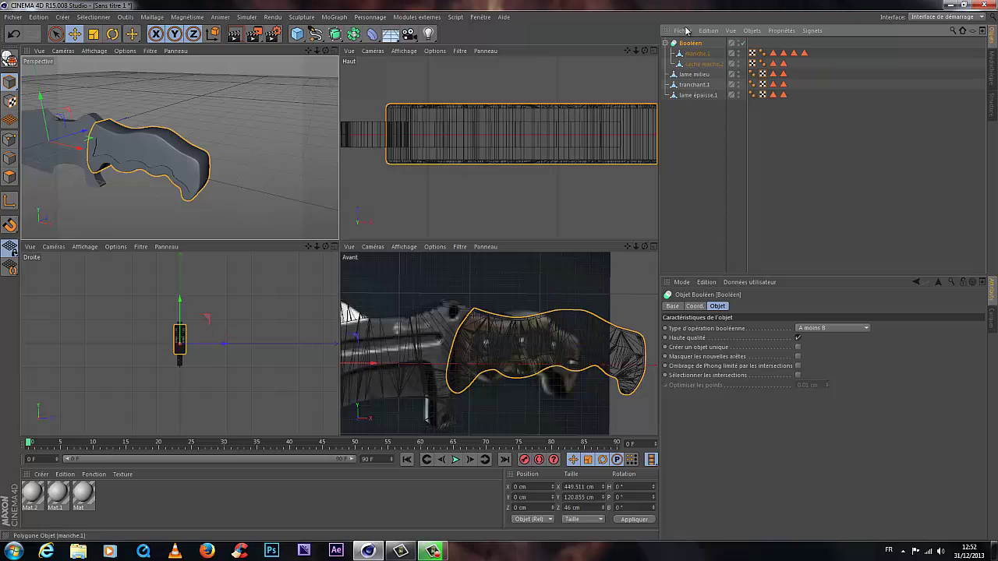
key(c)
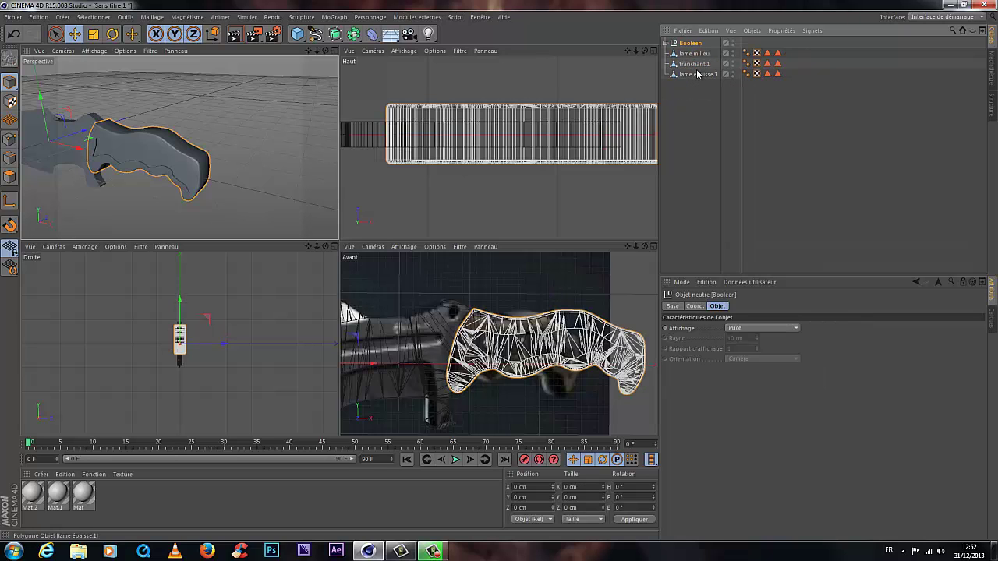
click(666, 44)
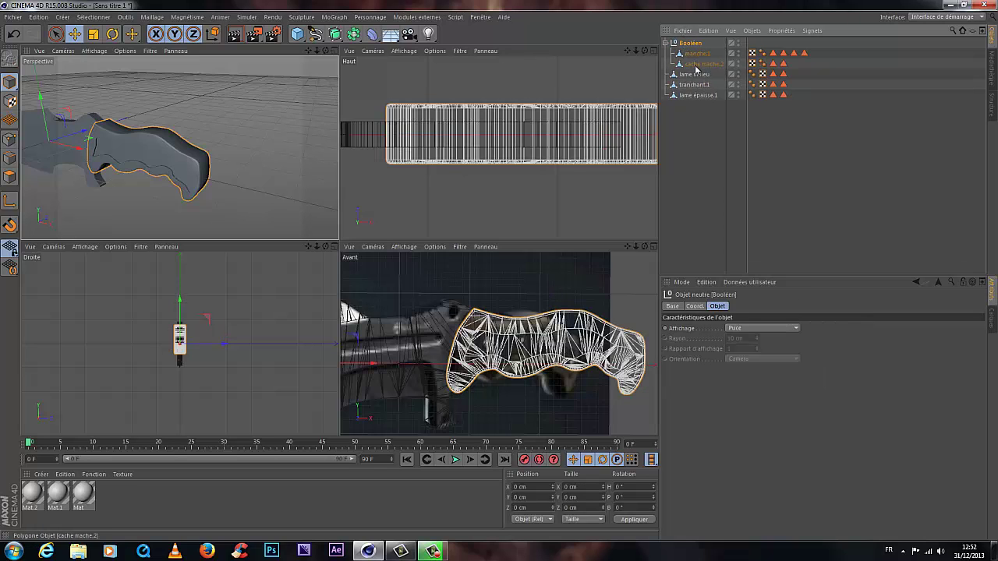
shift+click(696, 64)
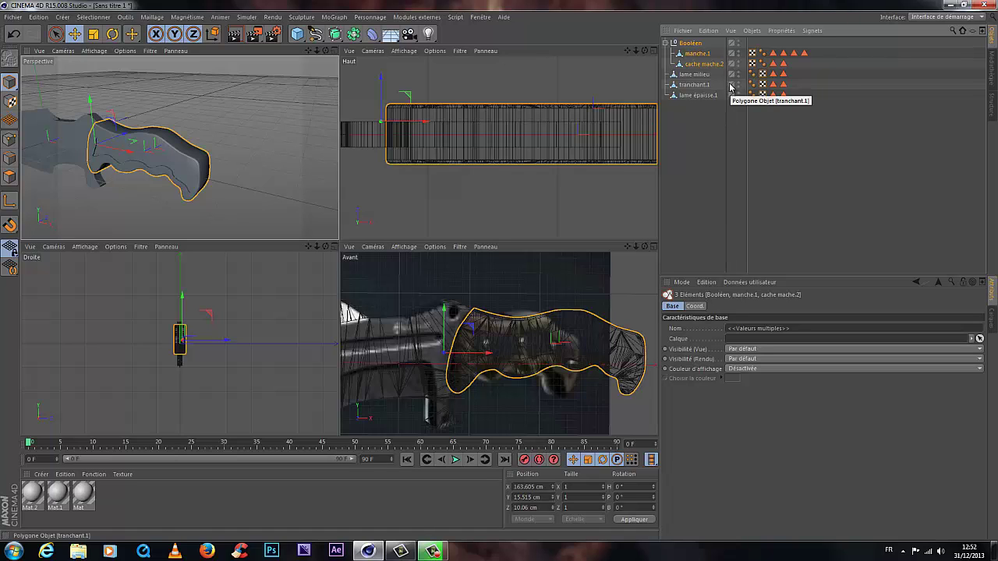
right_click(692, 59)
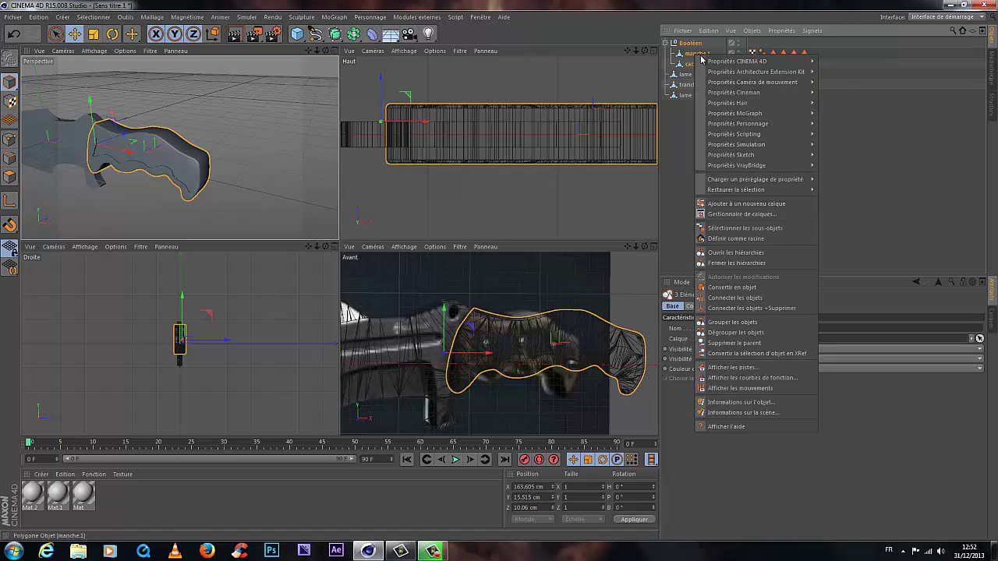
click(739, 311)
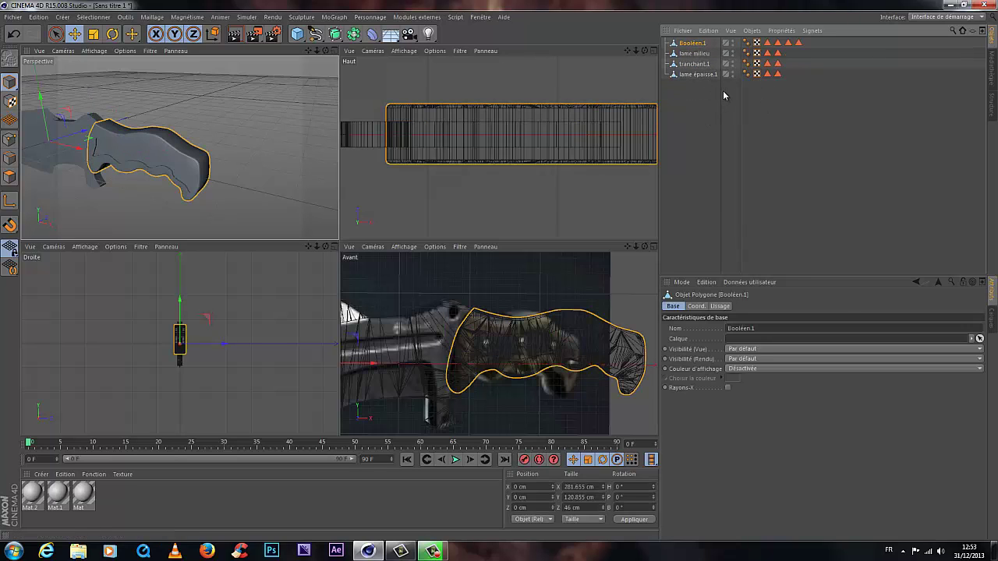
Step: Rename the combined handle object "manche"
key(F2)
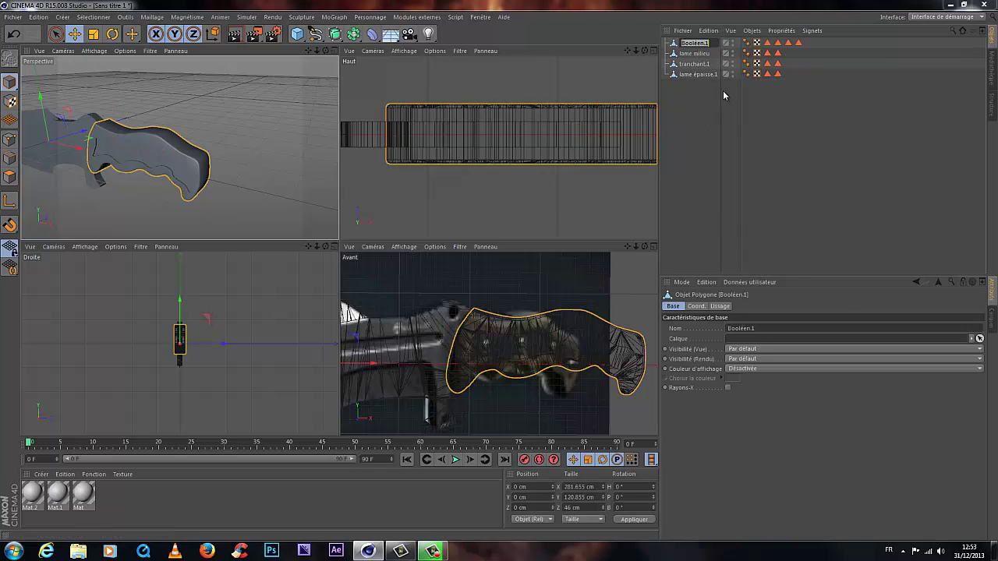
text(manche)
key(Return)
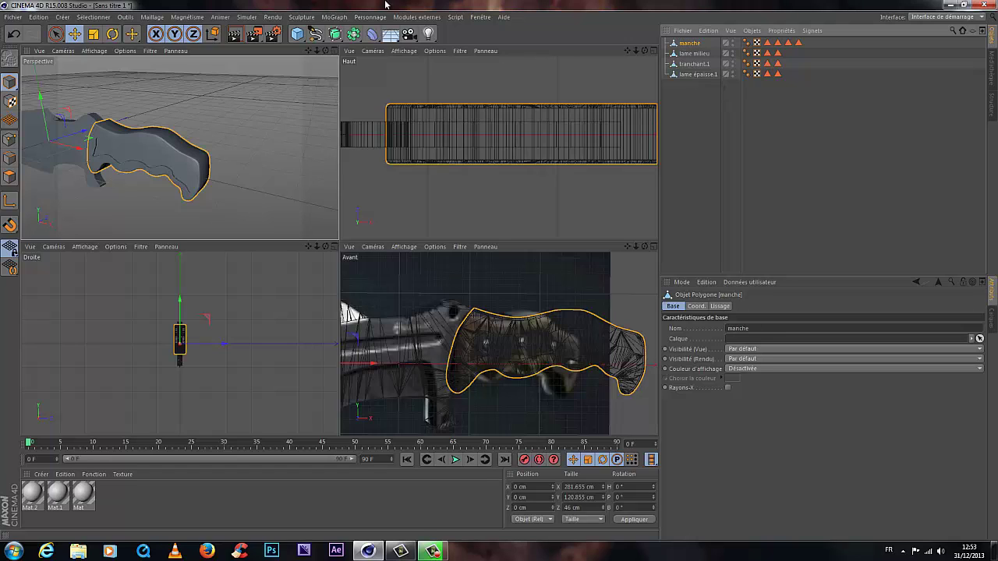
drag(325, 51, 273, 230)
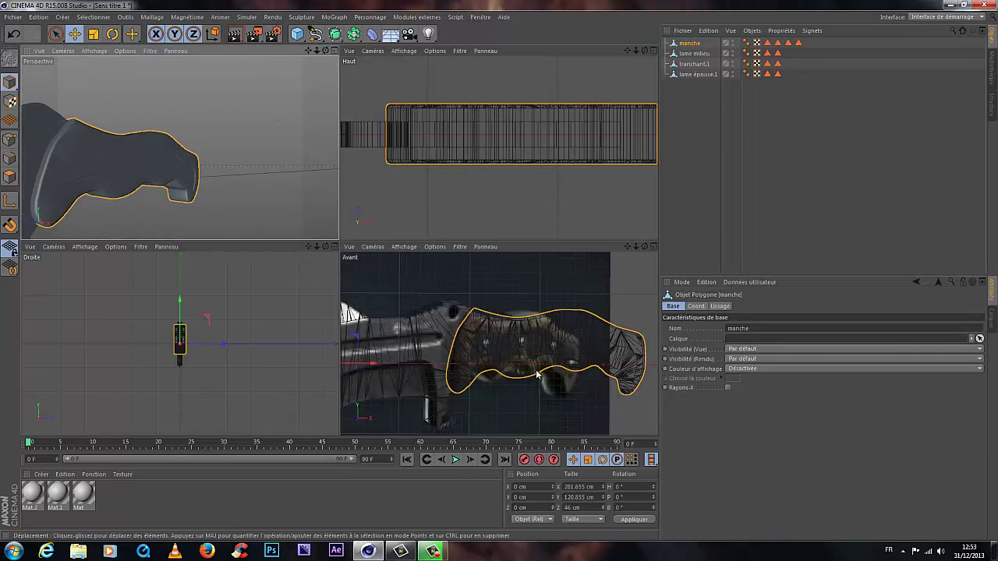
Step: Open the Combat_Knife_Menu_Icon_CoDG reference picture from the Images library in Windows Explorer, examine the handle's rivets, and return to Cinema 4D
click(86, 553)
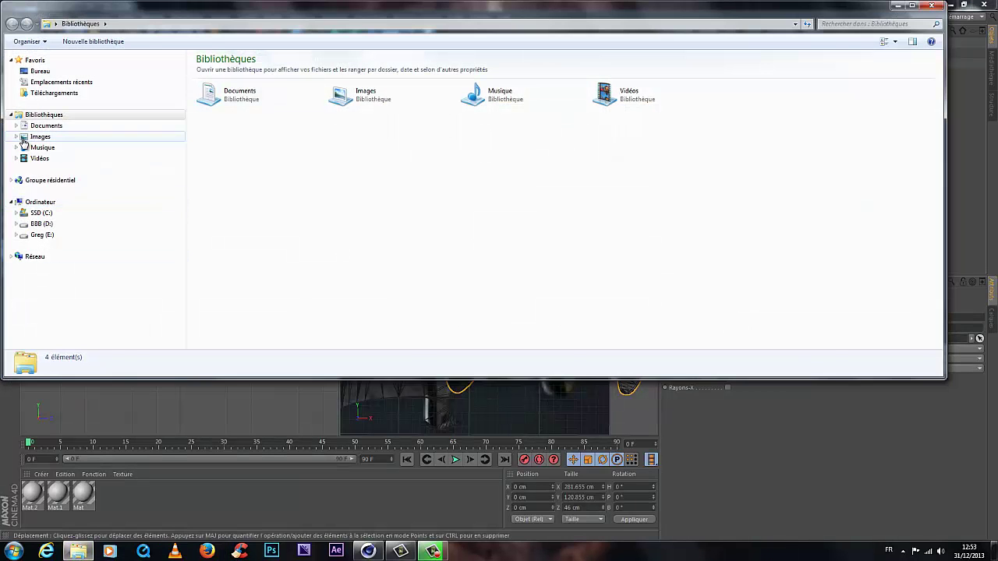
click(24, 139)
double_click(661, 288)
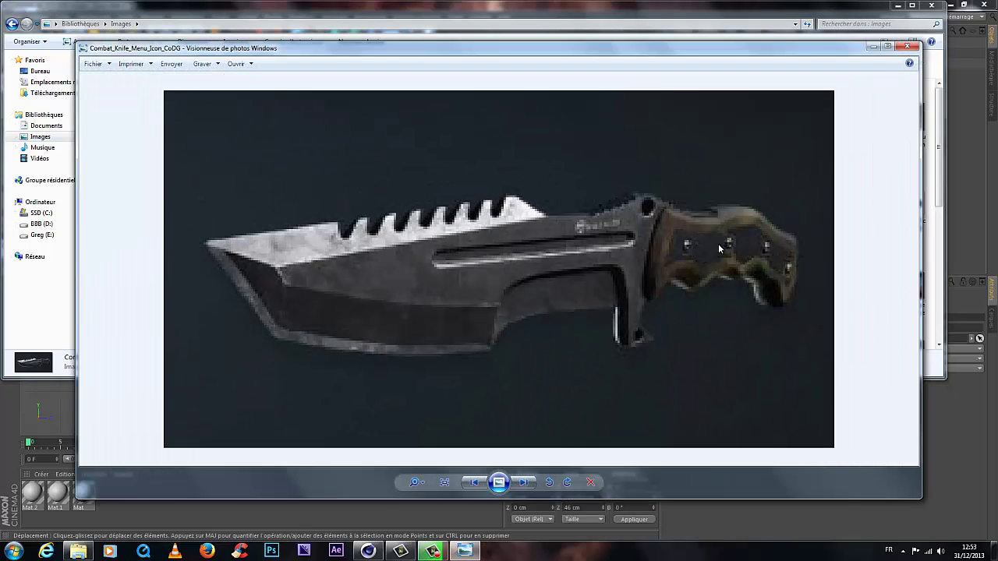
click(873, 46)
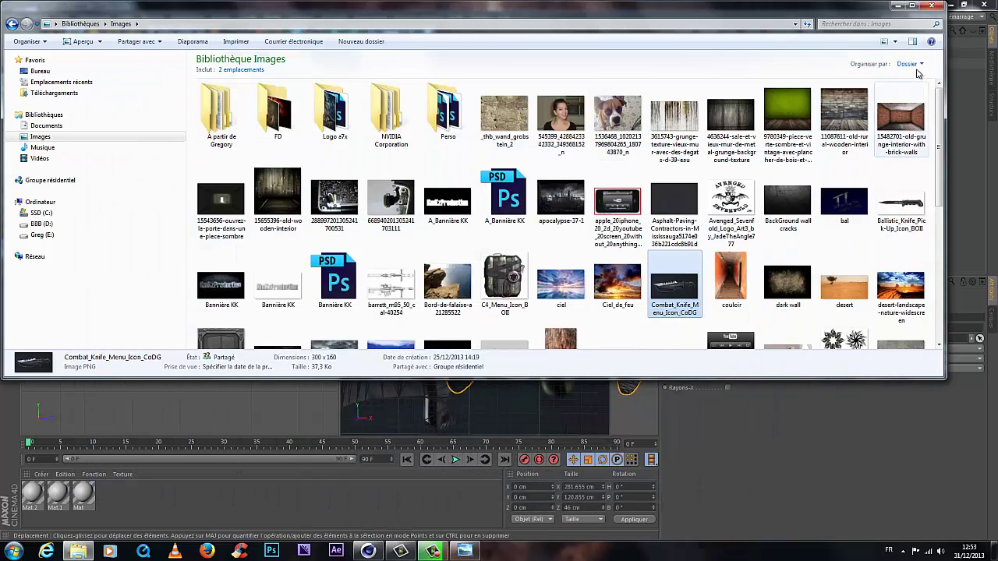
click(717, 398)
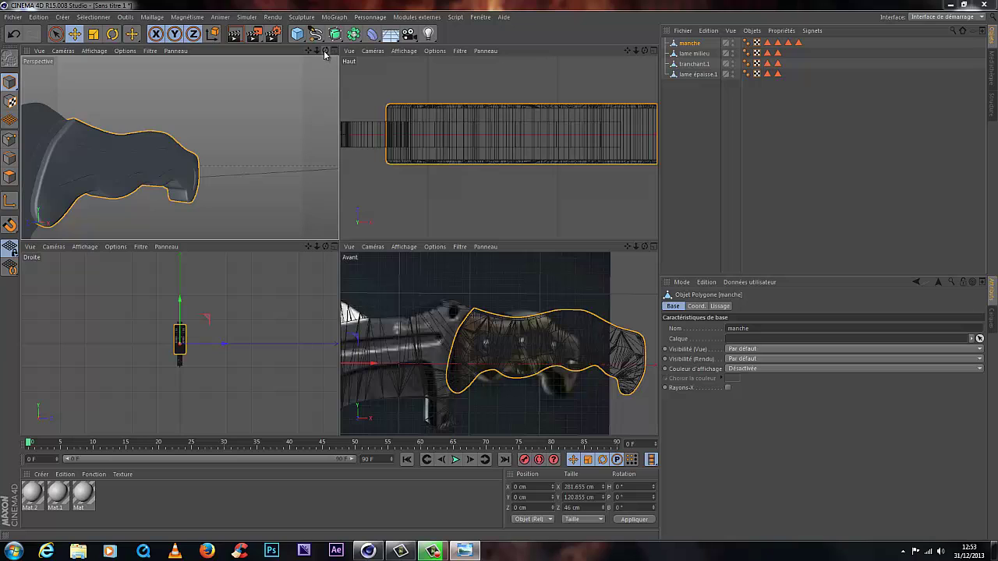
Step: Add a Capsule primitive for the handle's rivets and set its orientation to +Z
drag(325, 53, 341, 234)
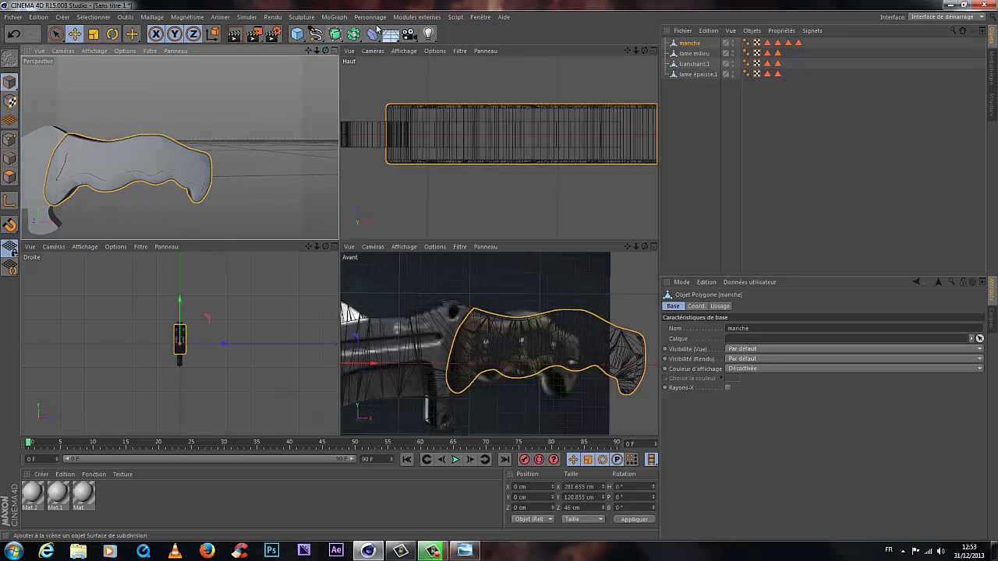
click(296, 36)
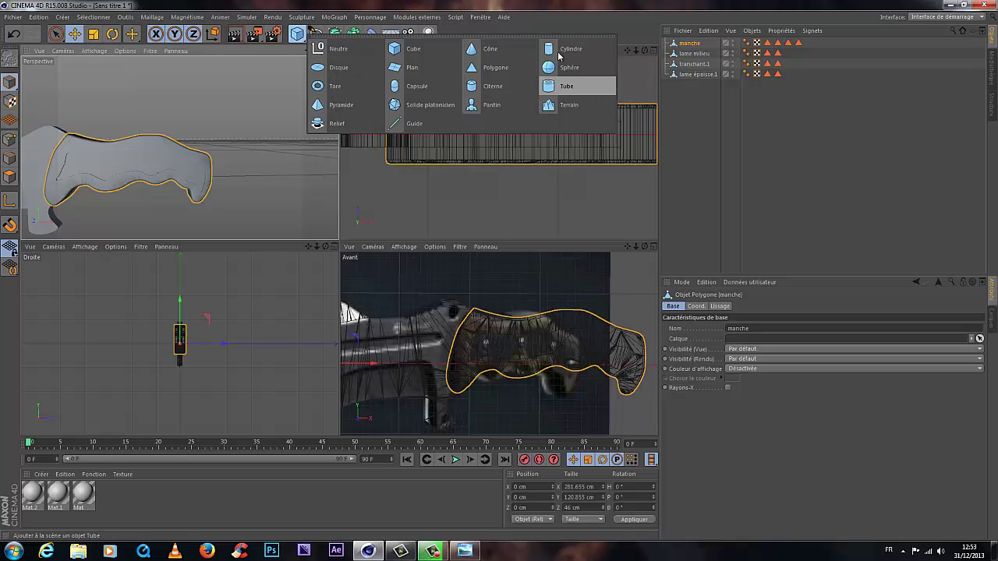
click(417, 87)
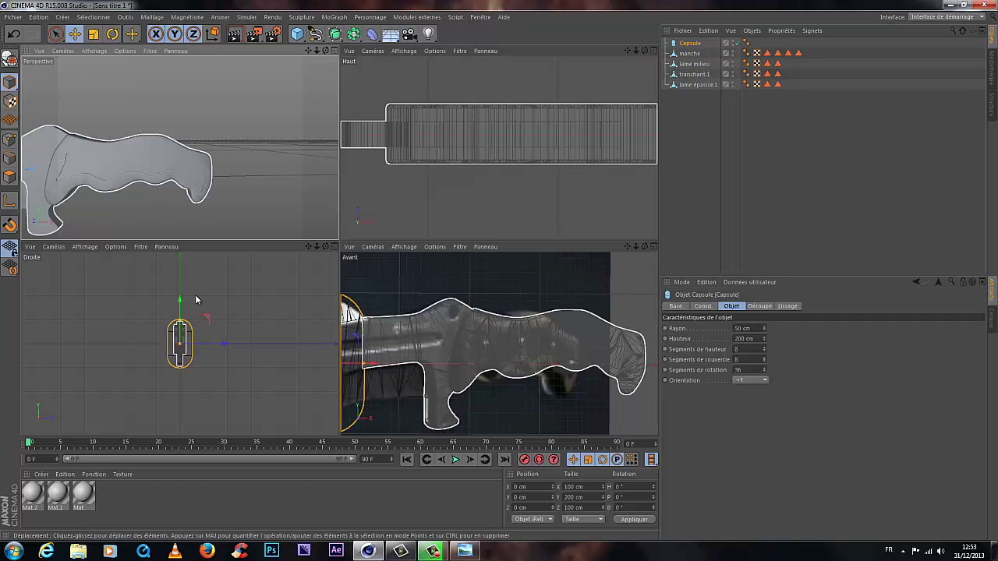
click(756, 381)
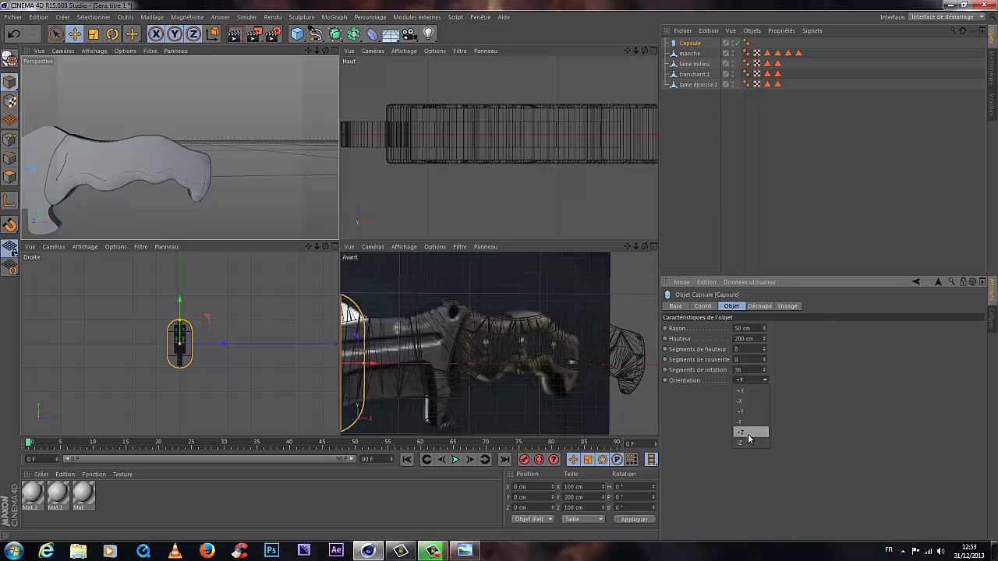
click(748, 433)
Step: Shrink the capsule's radius to about 6.3 cm and place it over the handle's first rivet at about X 224 cm, Y 28 cm
click(10, 266)
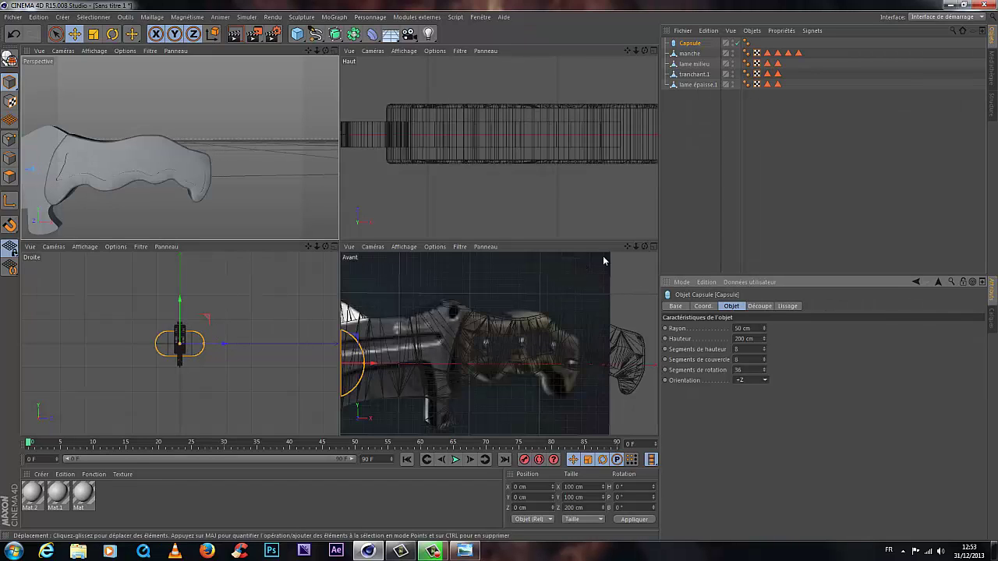
scroll(479, 346, up, 5)
drag(478, 346, 450, 359)
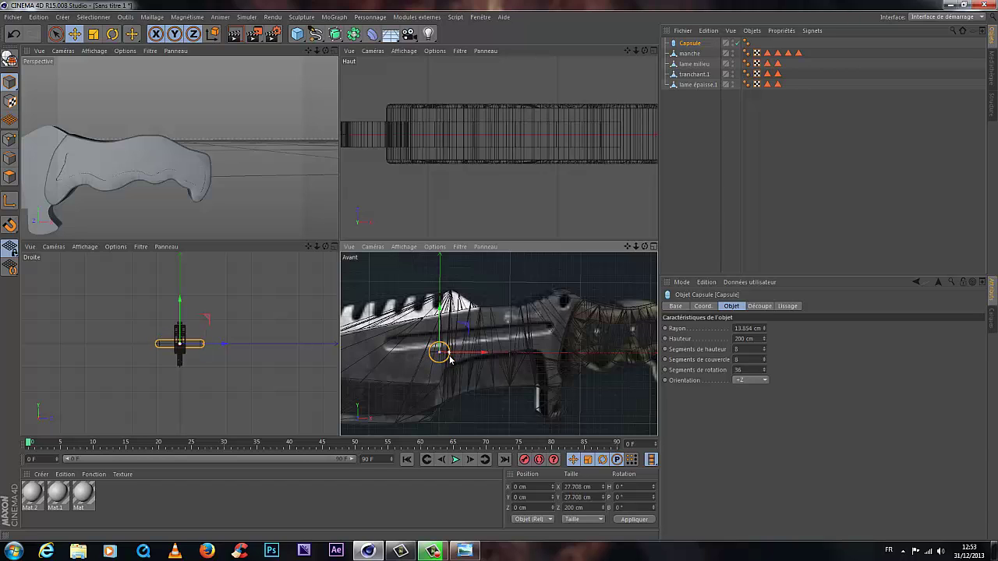
drag(446, 360, 623, 336)
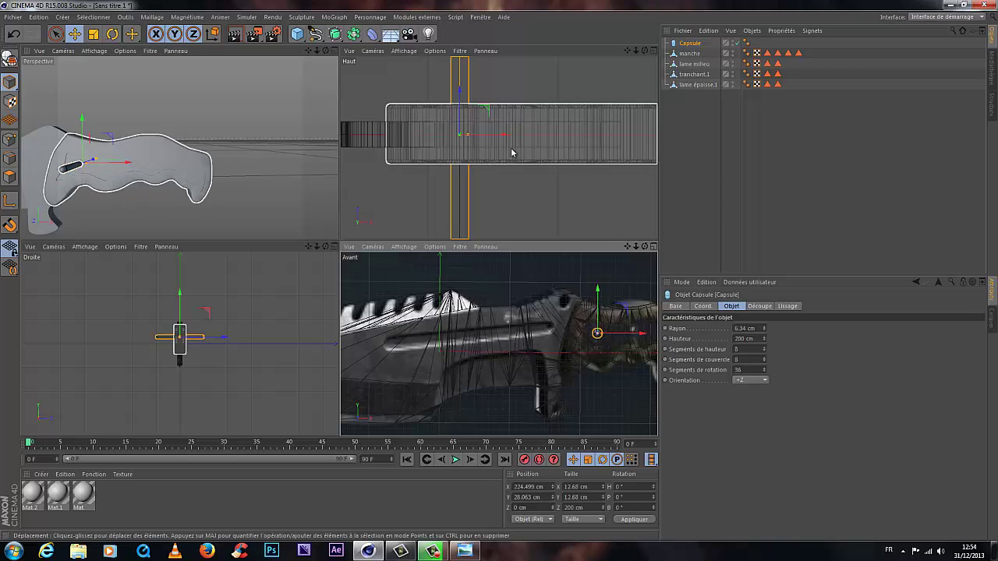
Step: Shorten the capsule to about 53 cm so its ends protrude slightly from both sides of the handle
scroll(516, 149, down, 2)
scroll(518, 149, down, 2)
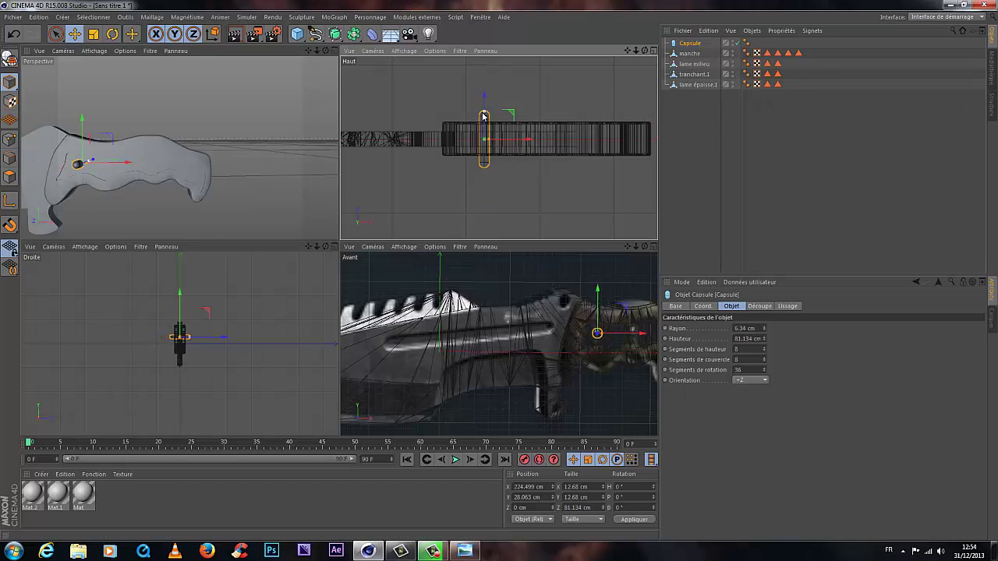
scroll(466, 134, up, 5)
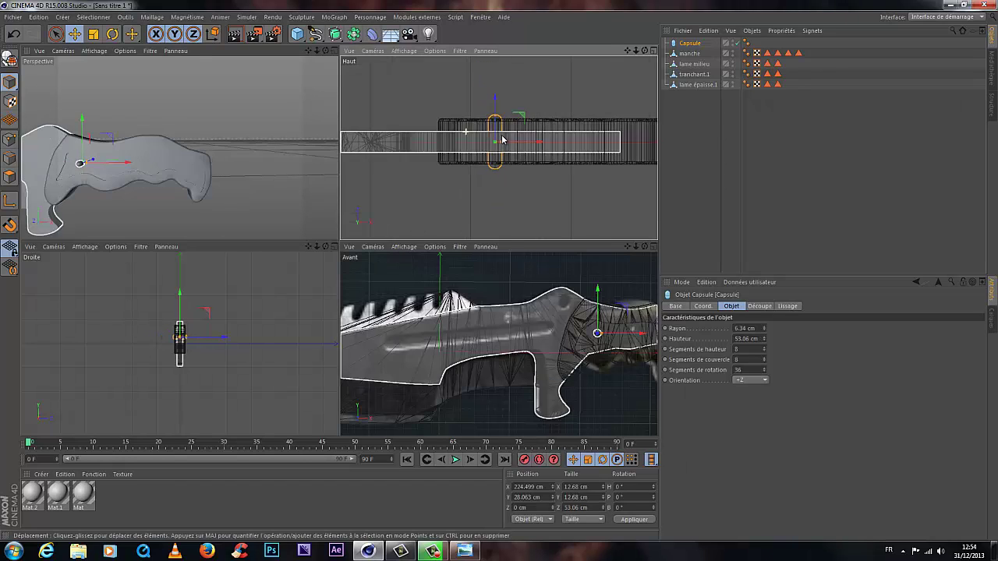
drag(643, 50, 499, 245)
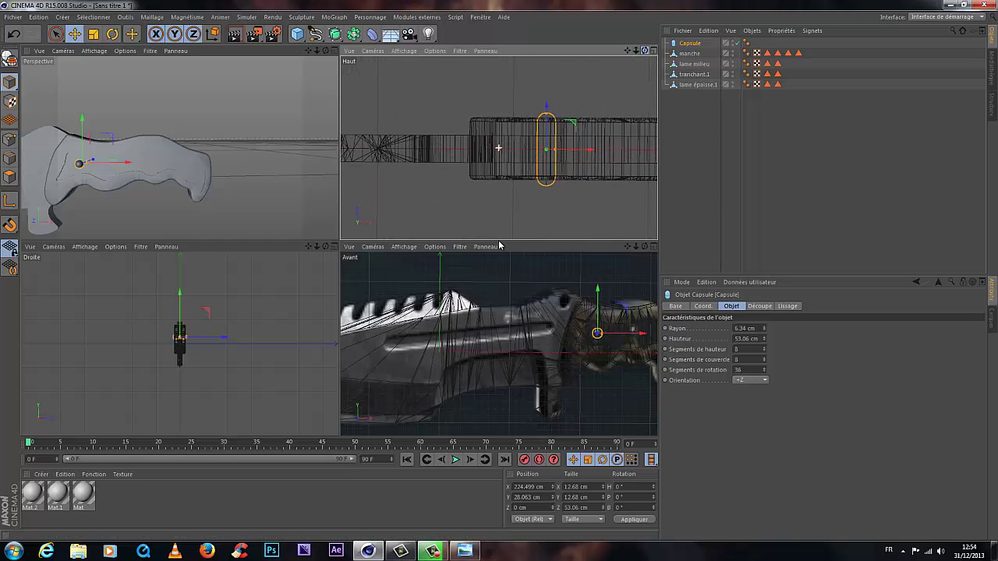
Step: Reduce the capsule's height to about 47.4 cm and shift it to about Z 0.25 cm, checking how far it protrudes on both sides
scroll(65, 178, up, 2)
scroll(65, 178, up, 3)
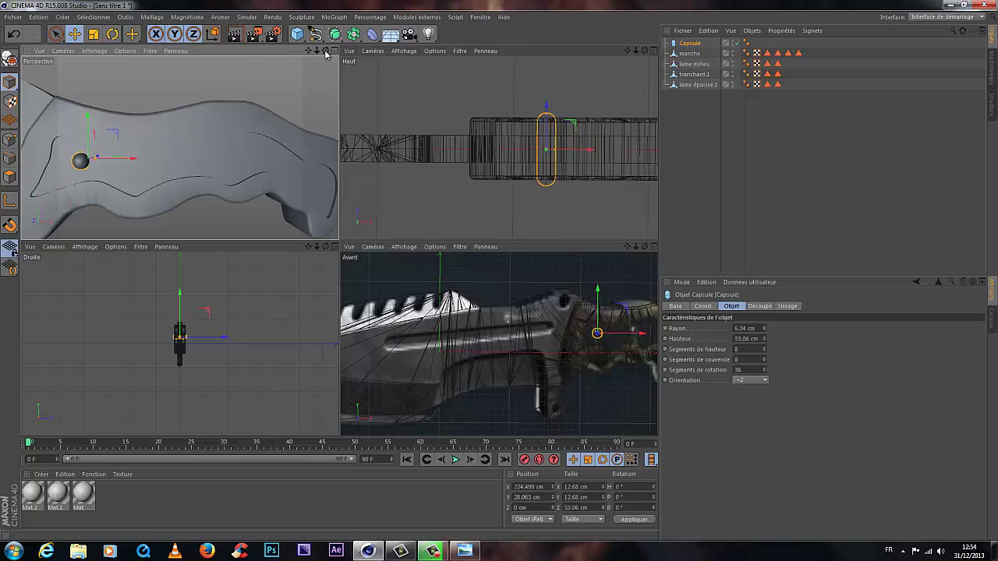
drag(325, 50, 166, 229)
scroll(216, 218, up, 3)
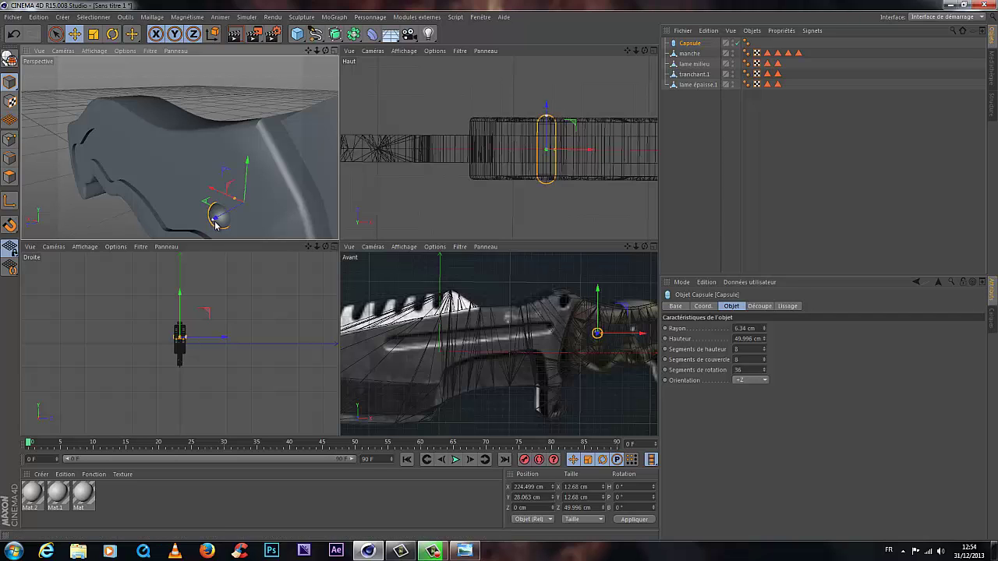
drag(216, 225, 291, 142)
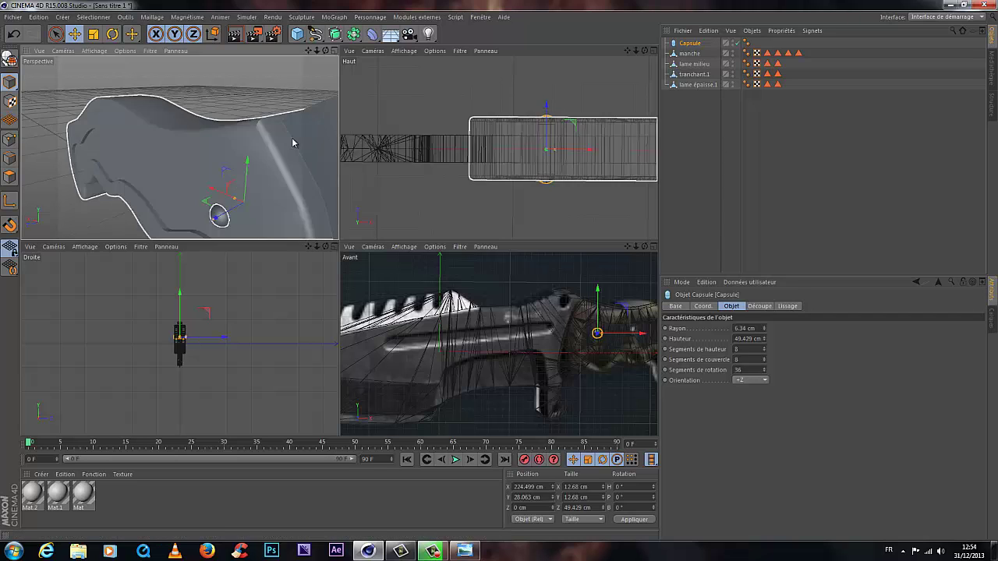
drag(325, 50, 206, 242)
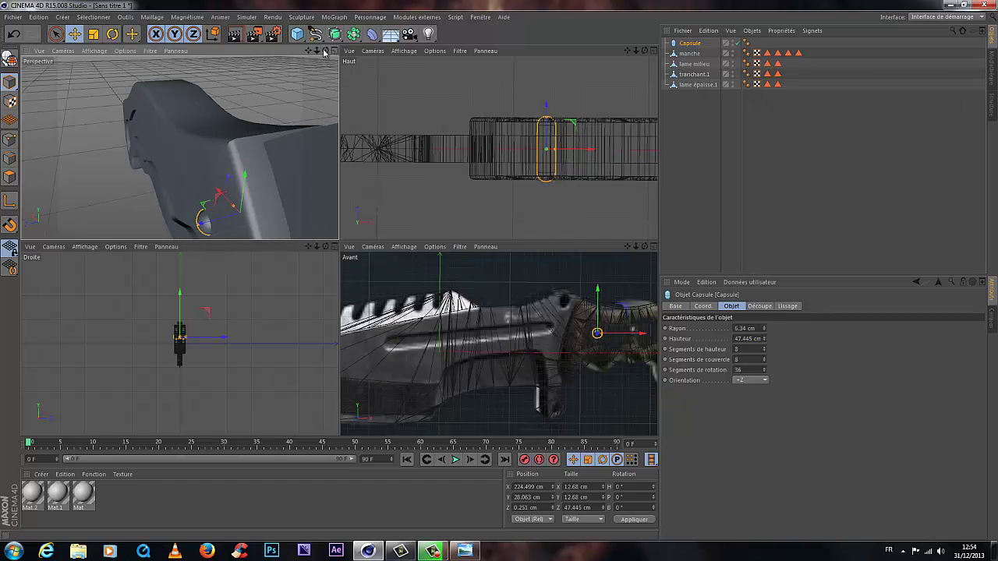
drag(326, 51, 339, 244)
click(690, 53)
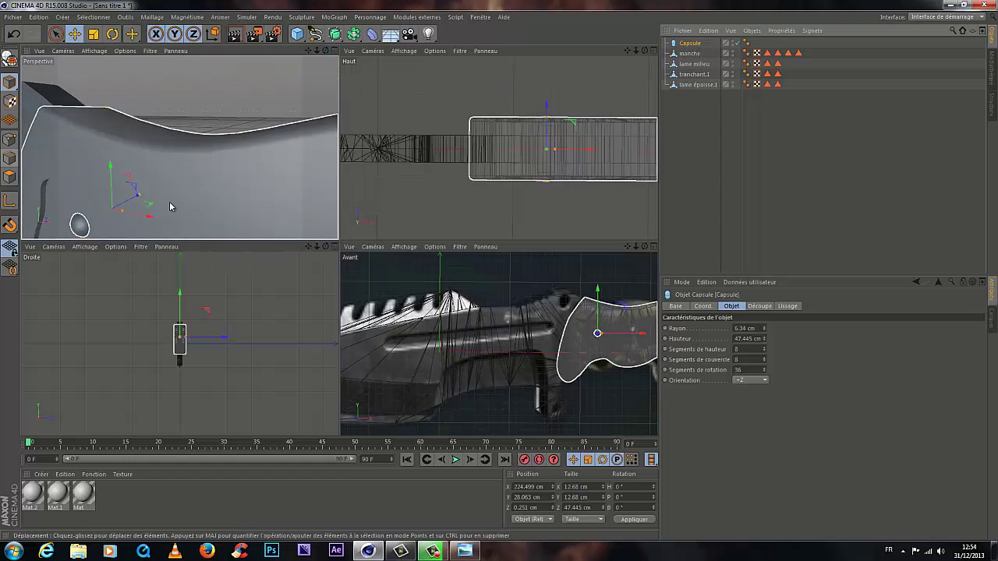
click(75, 229)
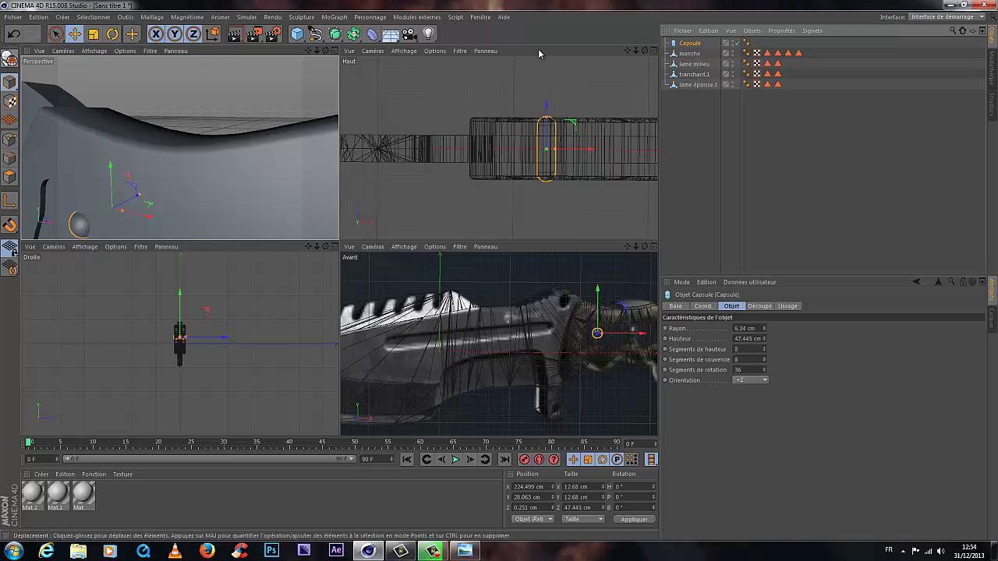
Step: Convert the capsule to an editable polygon object and loop-select the two innermost polygon rings at its front end
key(c)
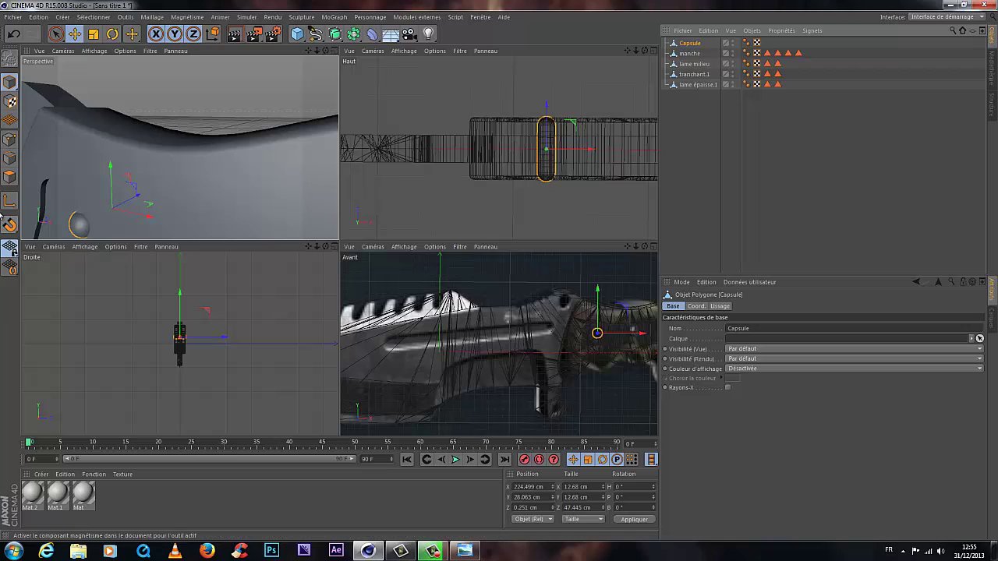
click(11, 177)
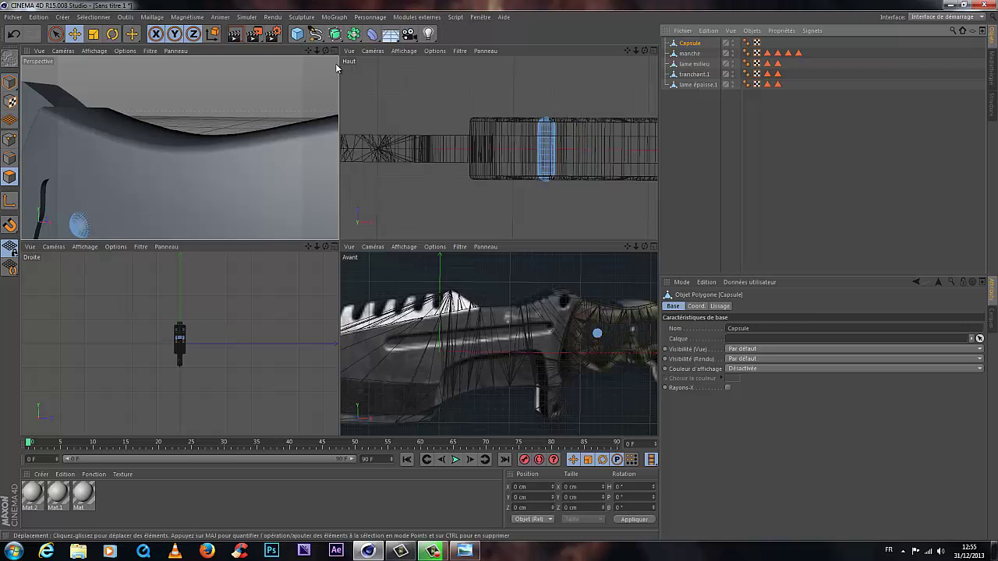
drag(324, 51, 121, 219)
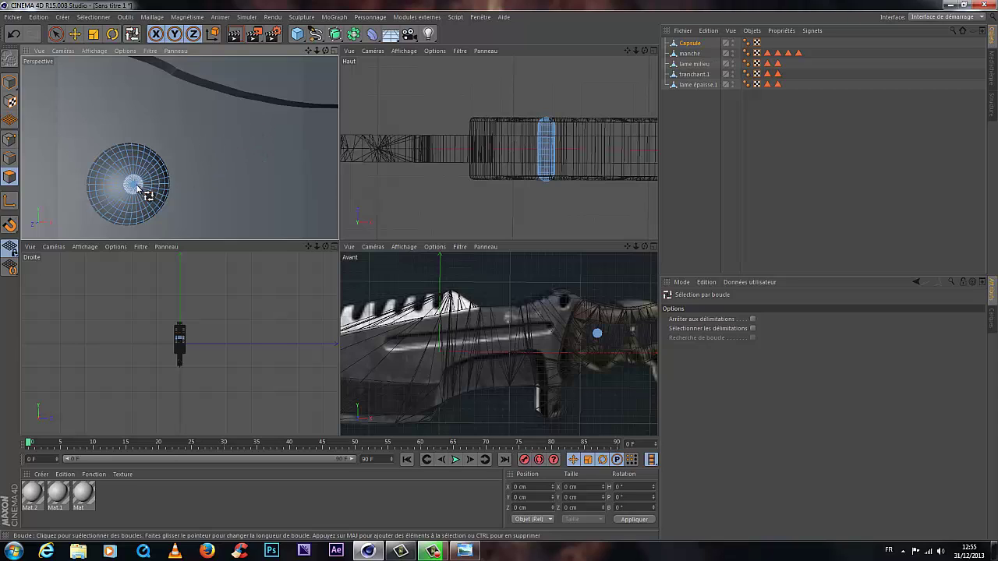
click(83, 17)
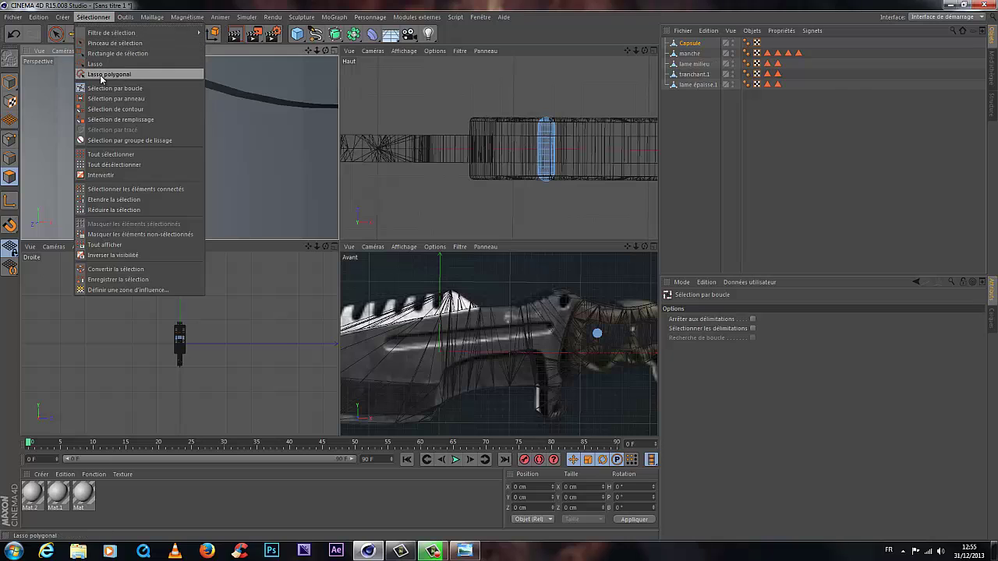
key(Right)
mouse_move(92, 16)
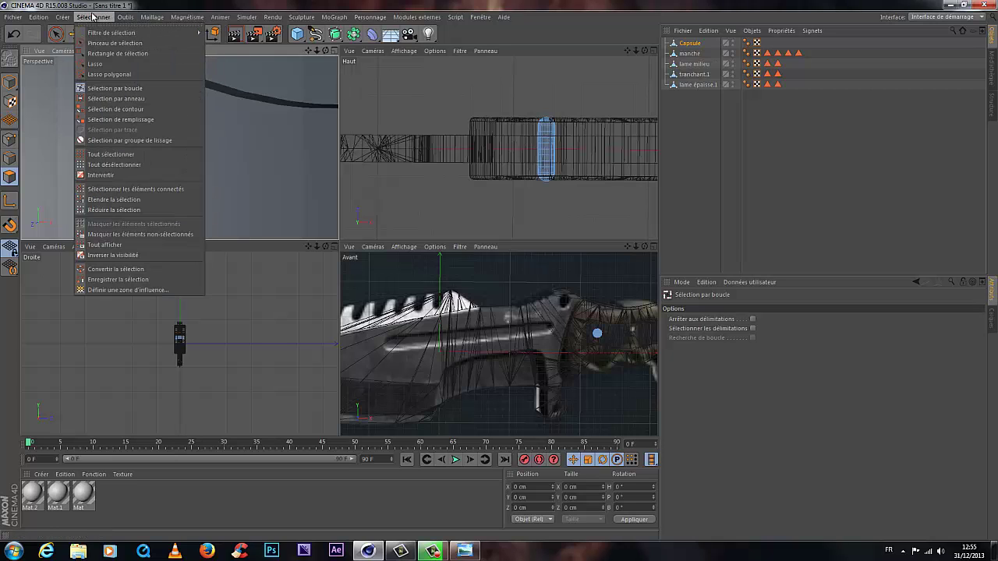
click(113, 88)
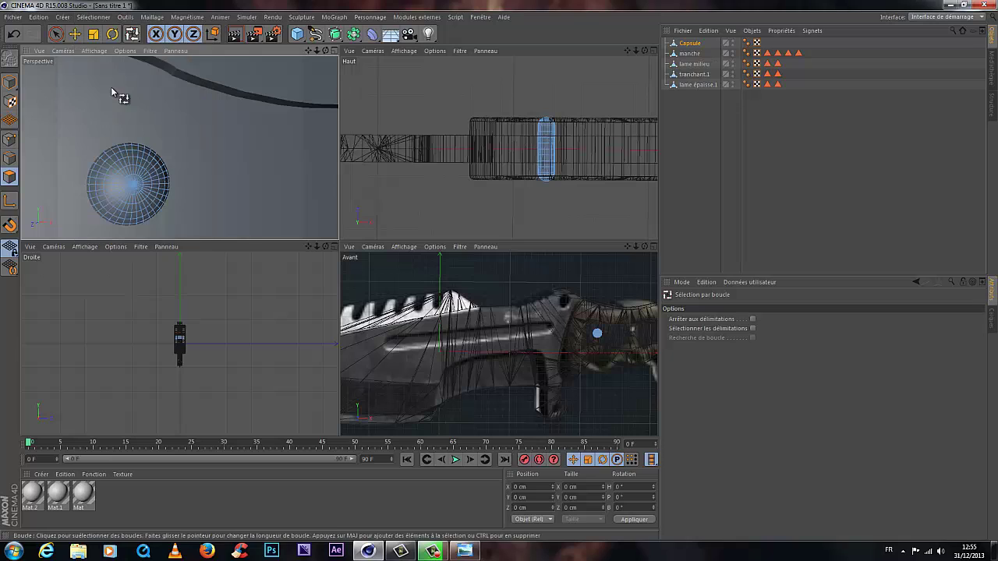
click(134, 185)
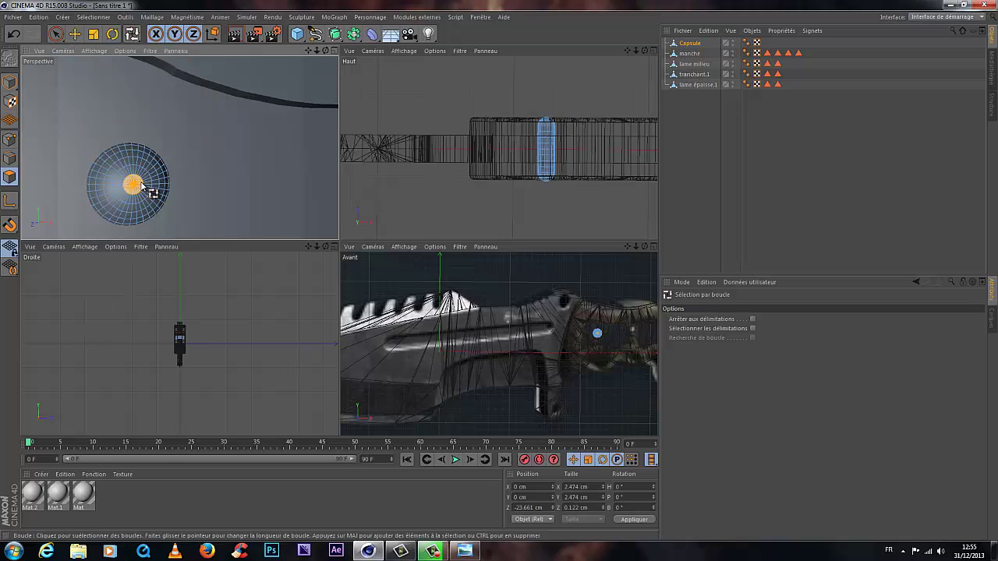
shift+click(148, 191)
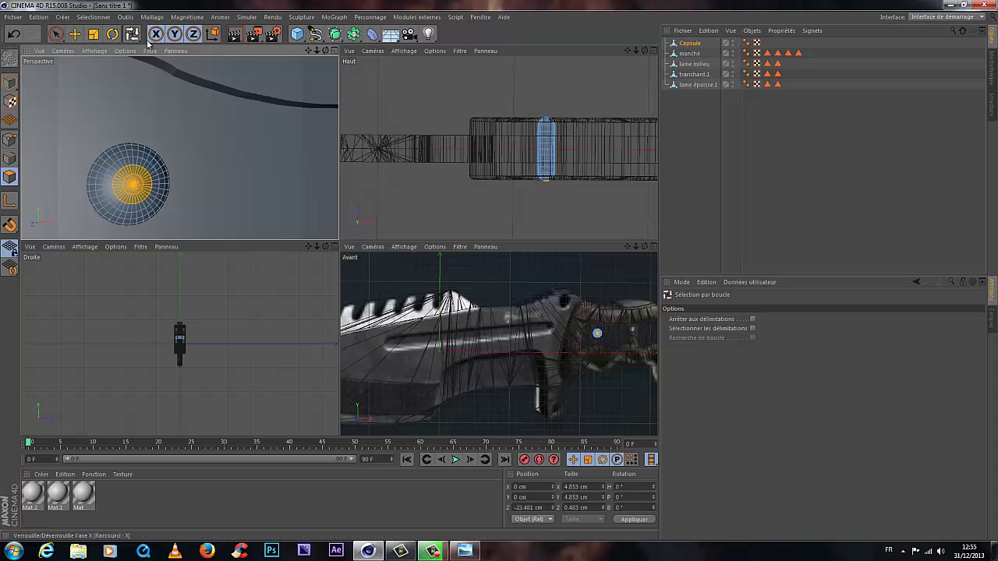
Step: Scale the selected centre rings to about 3.47 cm and push them into the capsule to about Z -20.5 cm
key(t)
drag(261, 155, 129, 192)
key(e)
drag(325, 51, 338, 241)
drag(124, 196, 123, 194)
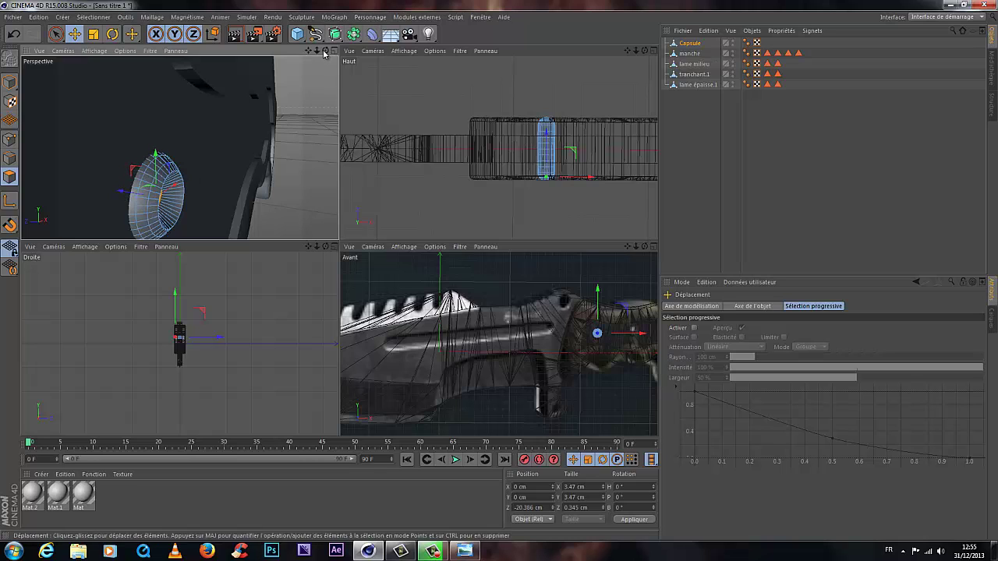
drag(323, 53, 118, 187)
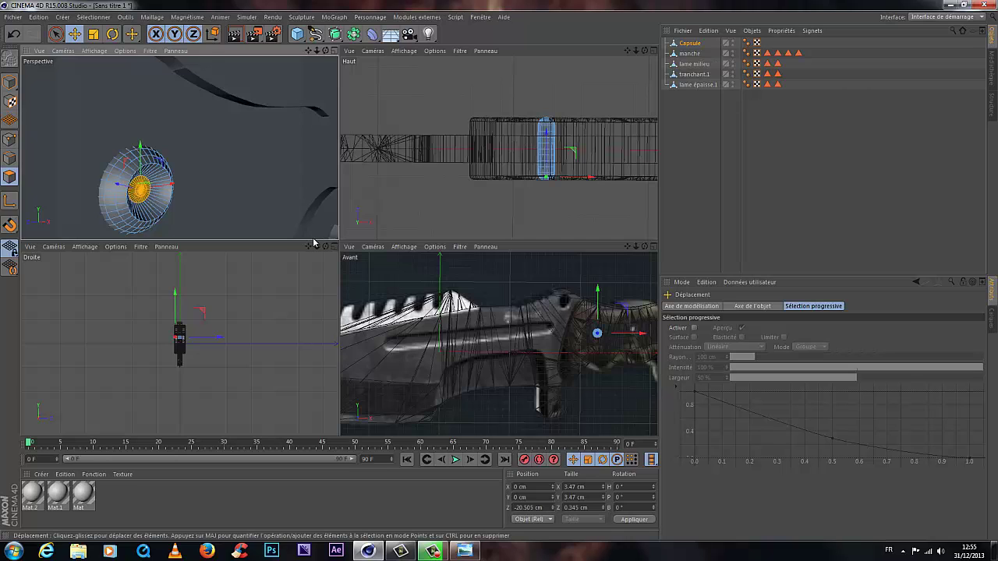
Step: Loop-select the edge around the front recess's rim and scale it down to about 5.68 cm
key(u)
key(l)
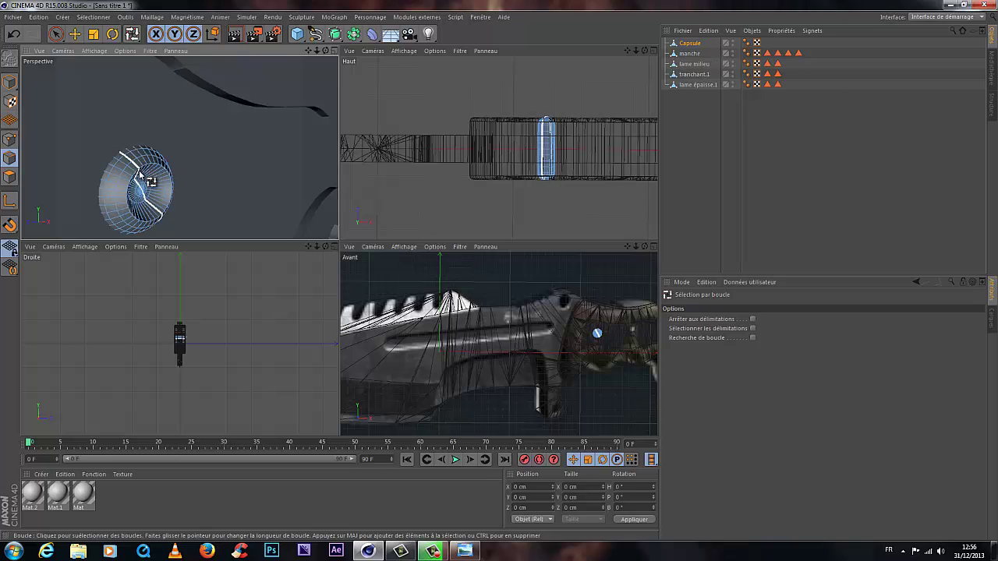
click(171, 193)
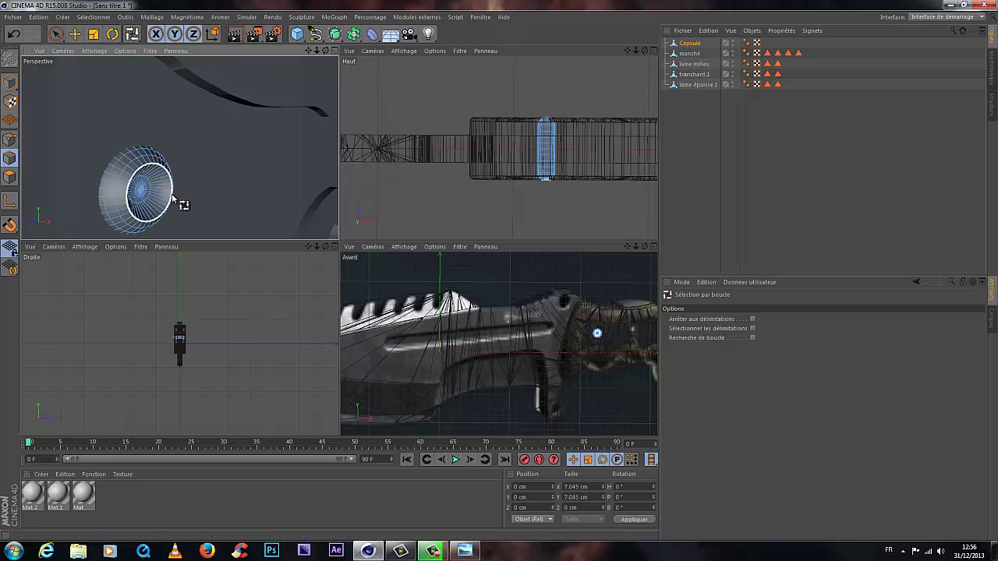
click(92, 34)
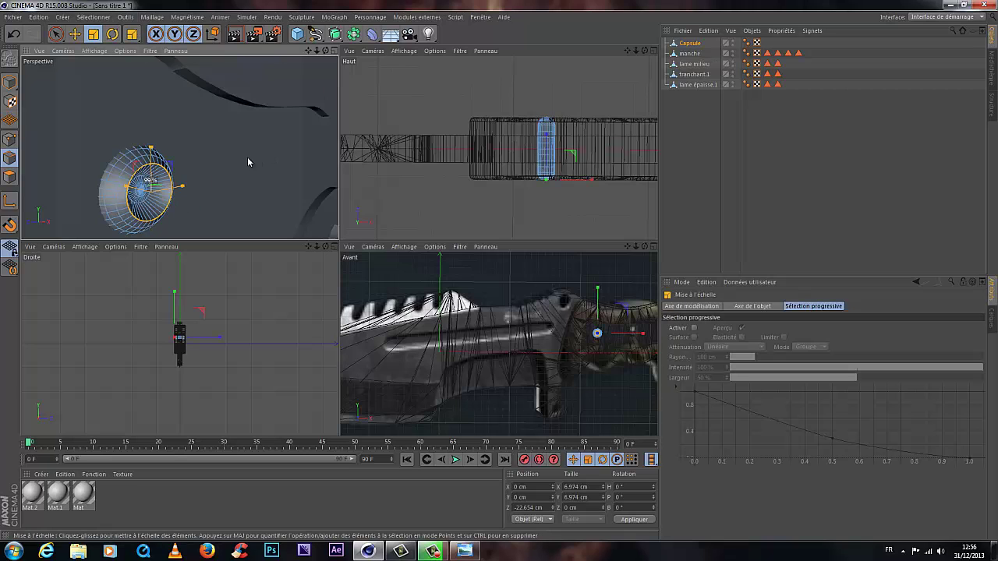
drag(217, 157, 173, 160)
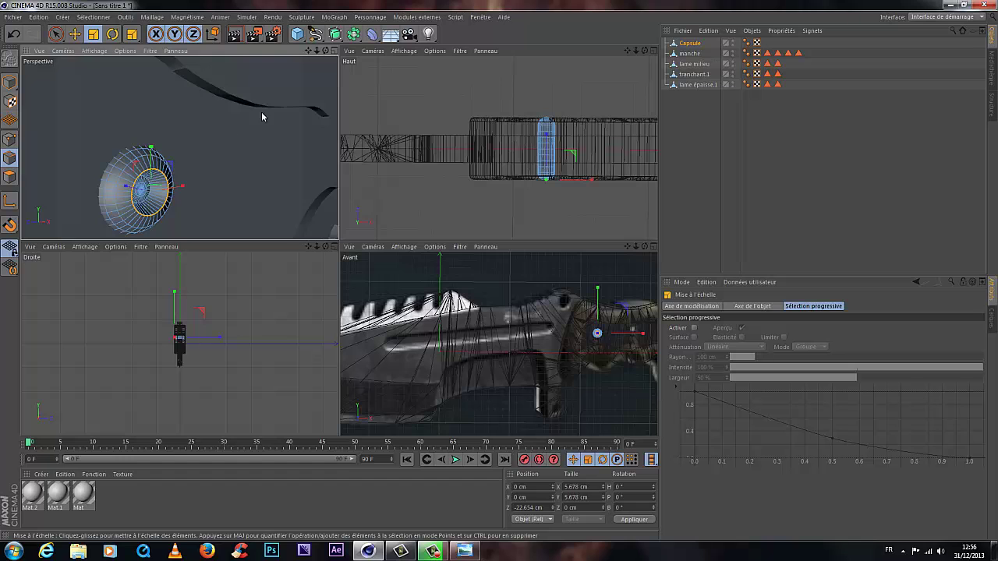
Step: Select the two innermost polygon rings at the capsule's opposite end, scale them to about 3.65 cm and recess them to about Z 20.16 cm
drag(328, 53, 341, 243)
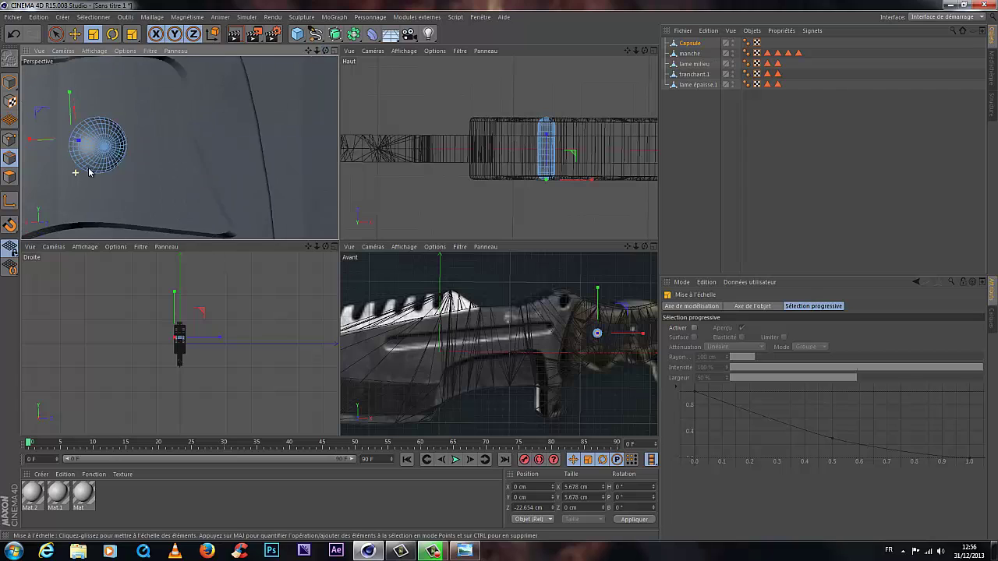
right_click(77, 134)
click(136, 148)
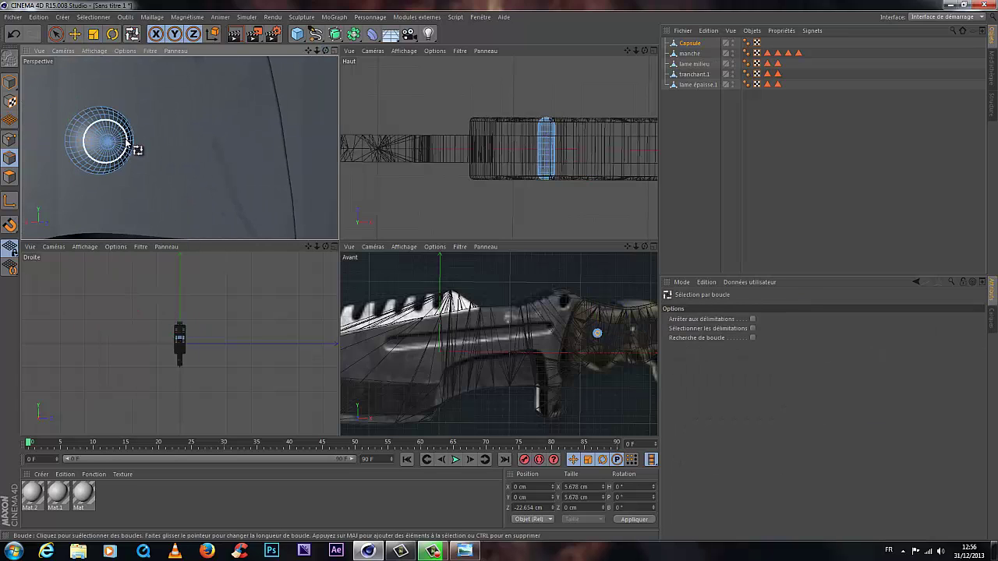
click(9, 177)
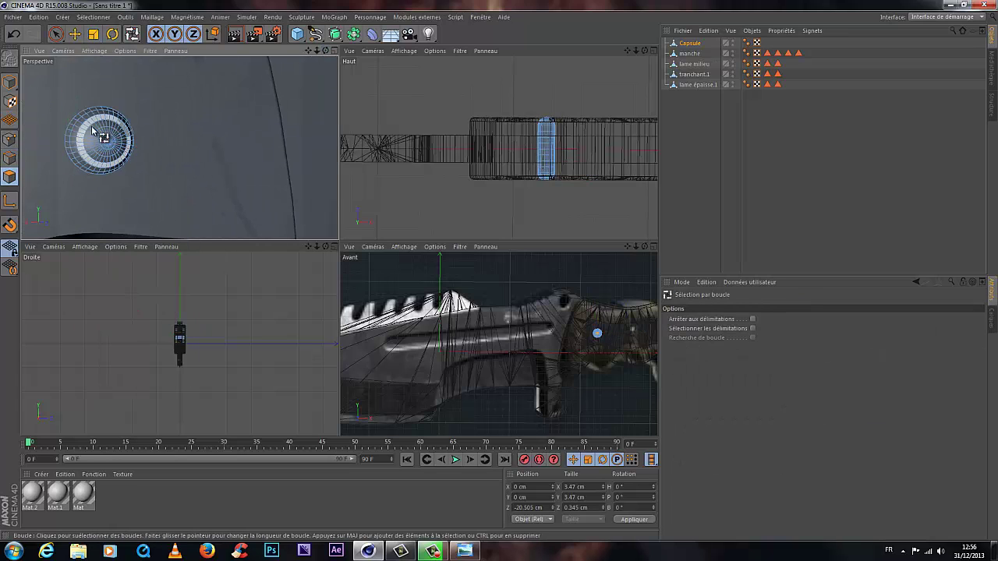
click(109, 144)
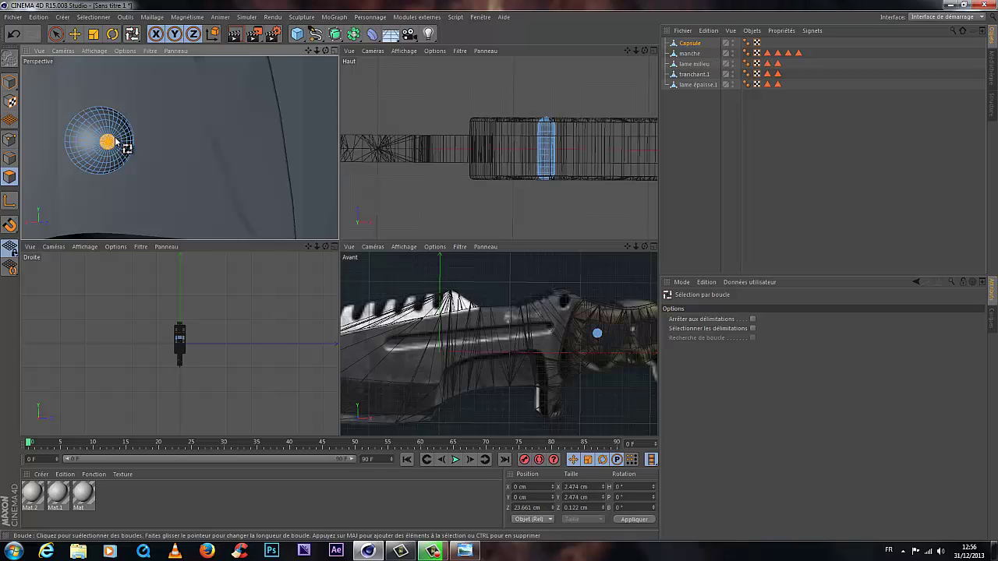
click(93, 34)
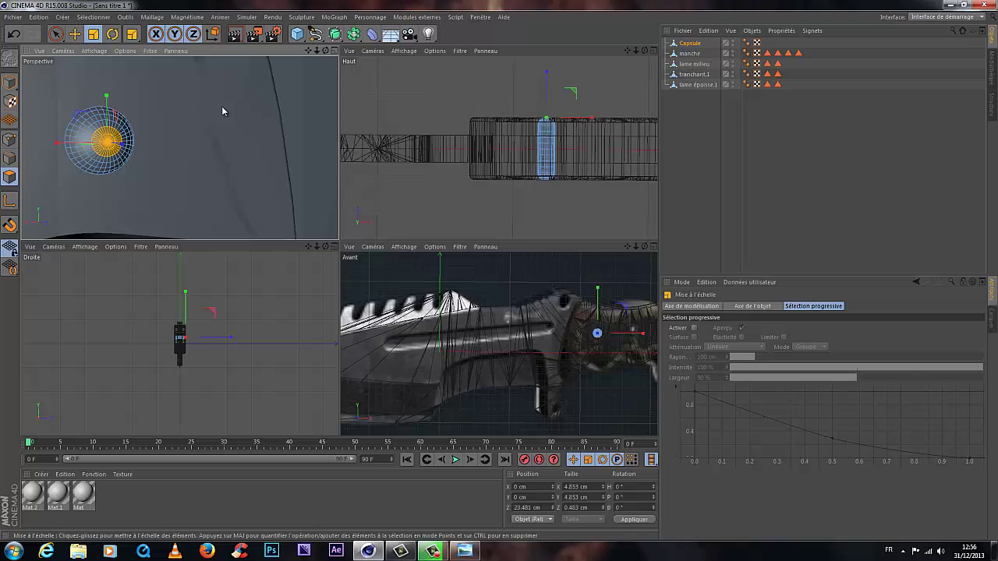
drag(222, 106, 115, 152)
key(e)
Step: Loop-select the edge around the opposite recess's rim and scale it down to about 5.38 cm
key(u)
key(l)
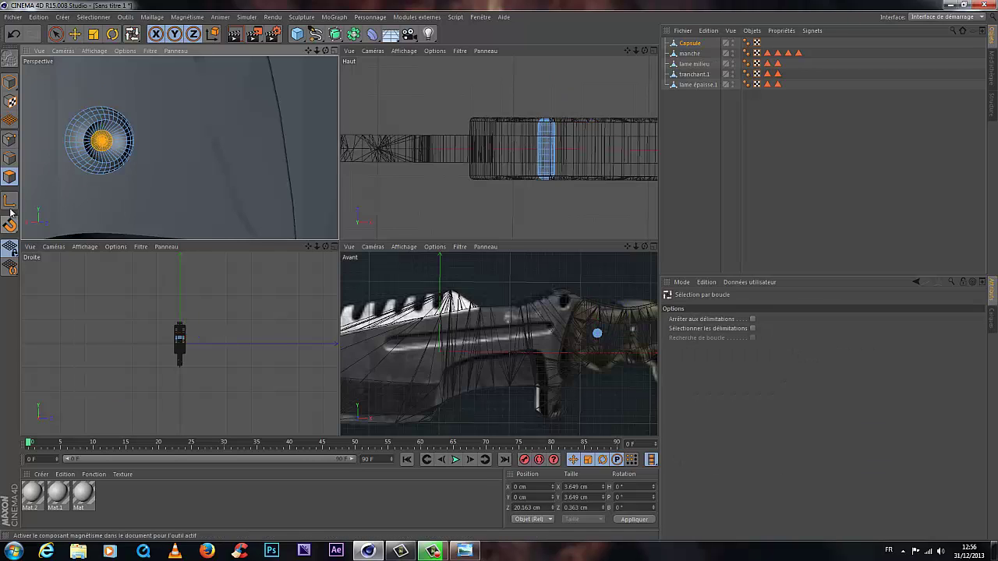
click(9, 158)
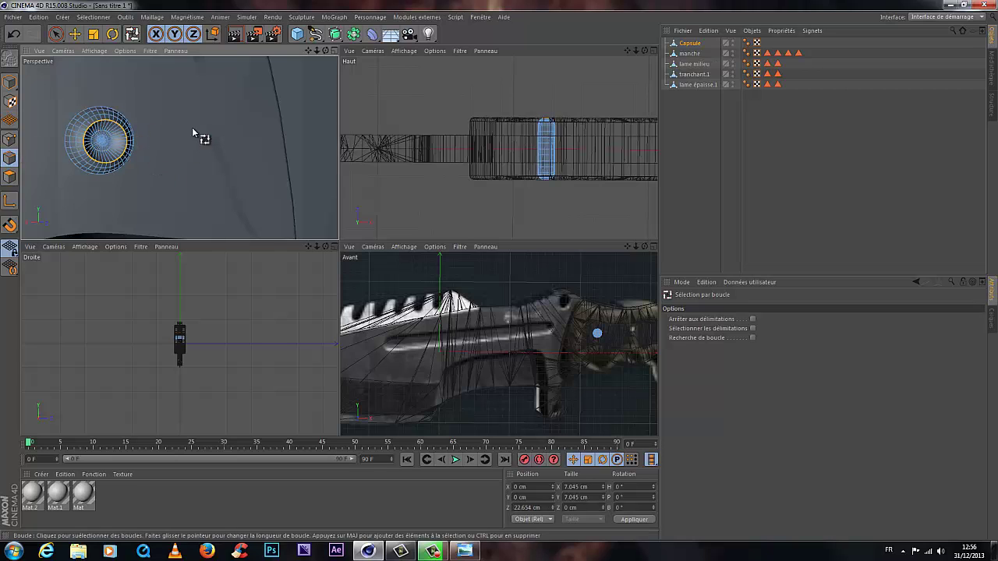
click(93, 34)
drag(232, 112, 136, 140)
Step: Rename the Capsule object as rivet
drag(317, 50, 340, 243)
click(689, 43)
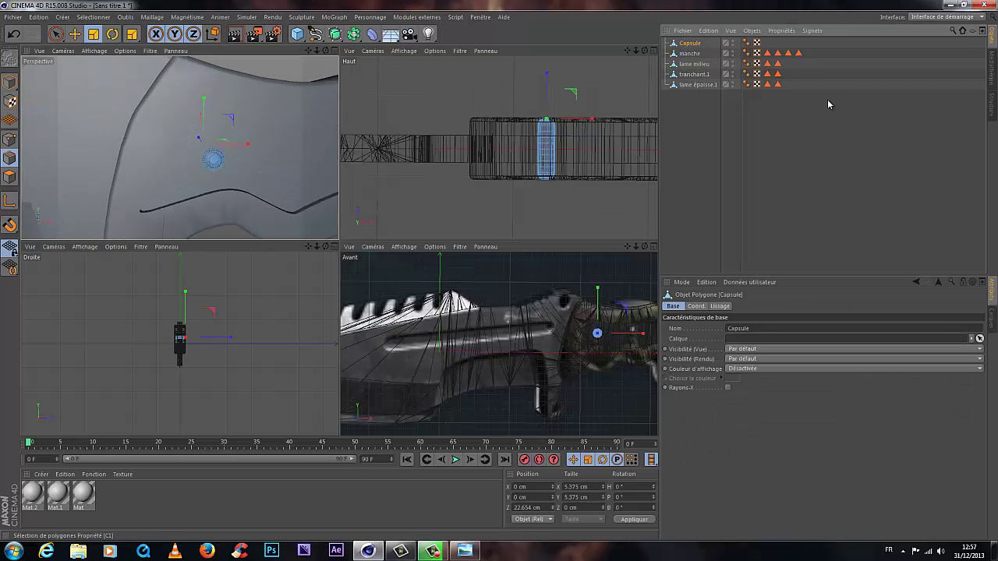
key(Return)
text(r)
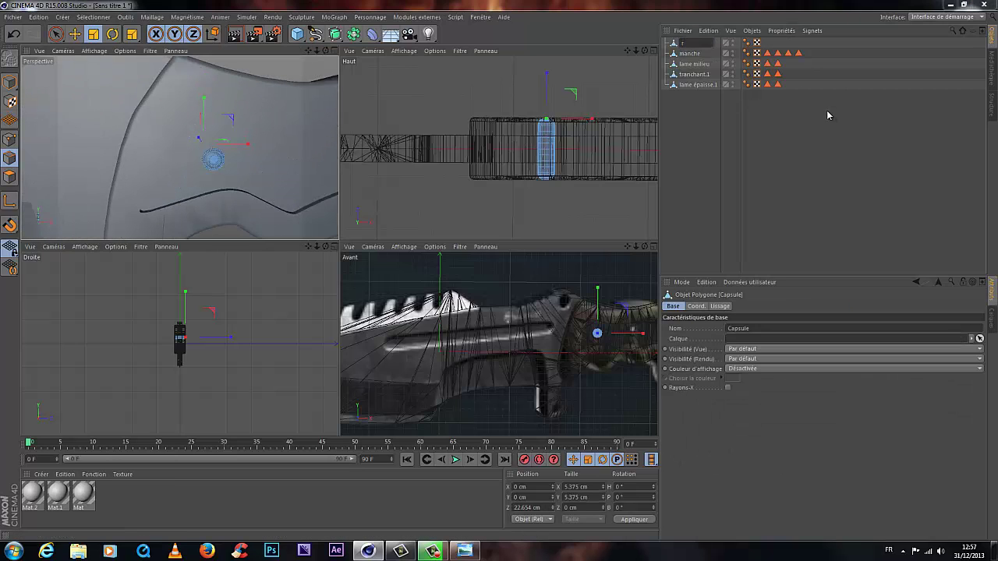
text(iver)
key(BackSpace)
key(Return)
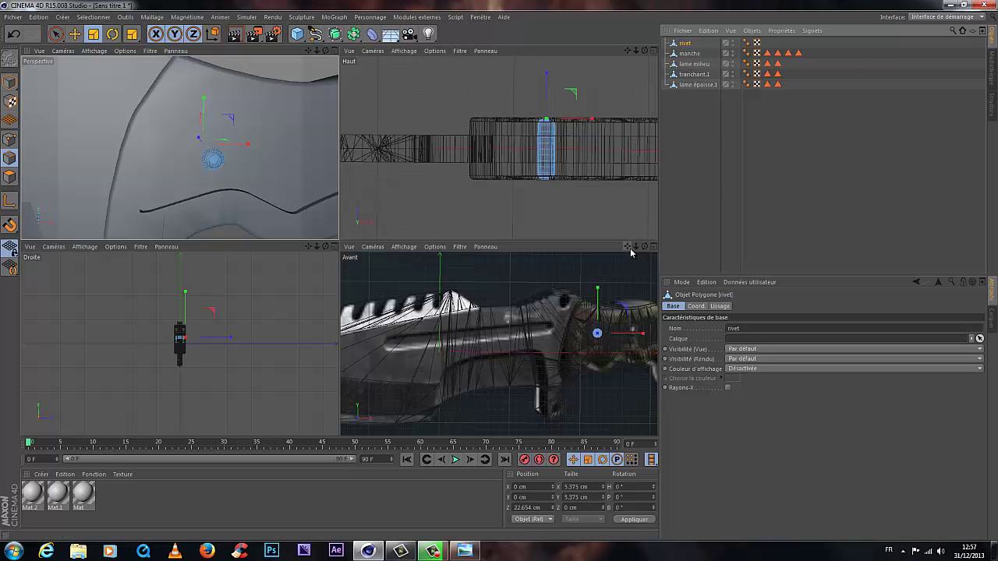
Step: Check the rivet positions along the handle in the reference picture and activate the Move tool for the rivet
drag(627, 247, 514, 266)
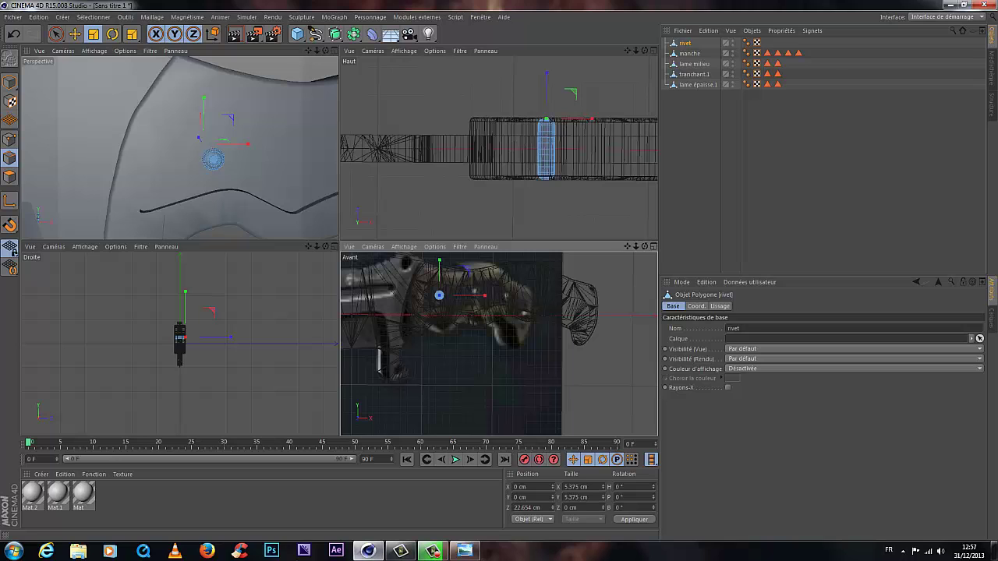
click(465, 551)
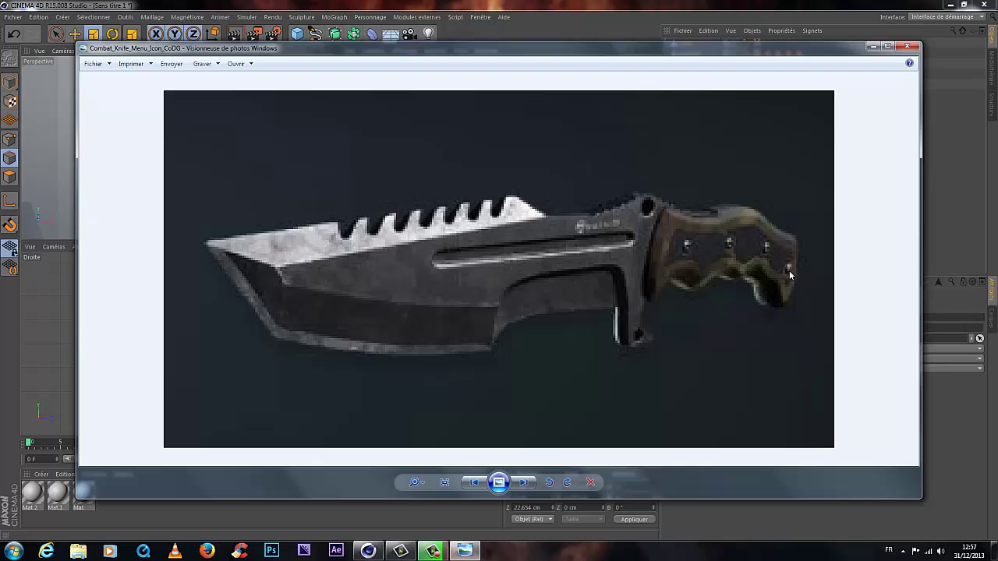
click(872, 45)
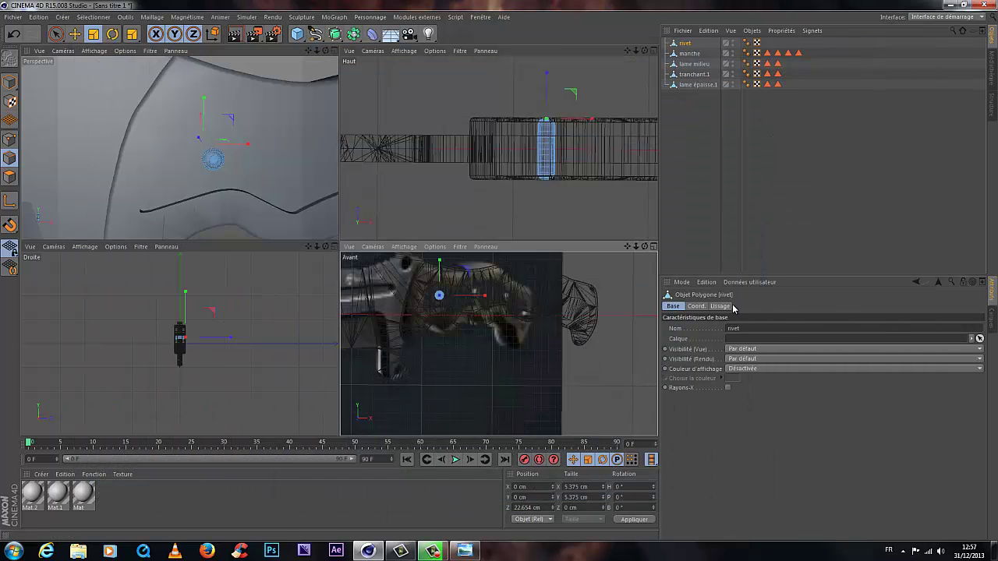
click(75, 33)
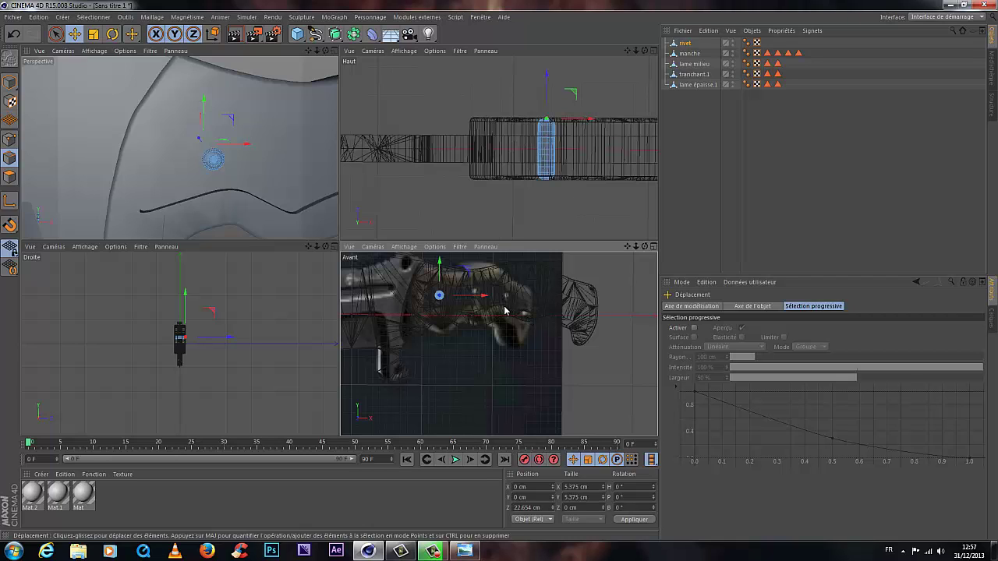
click(689, 46)
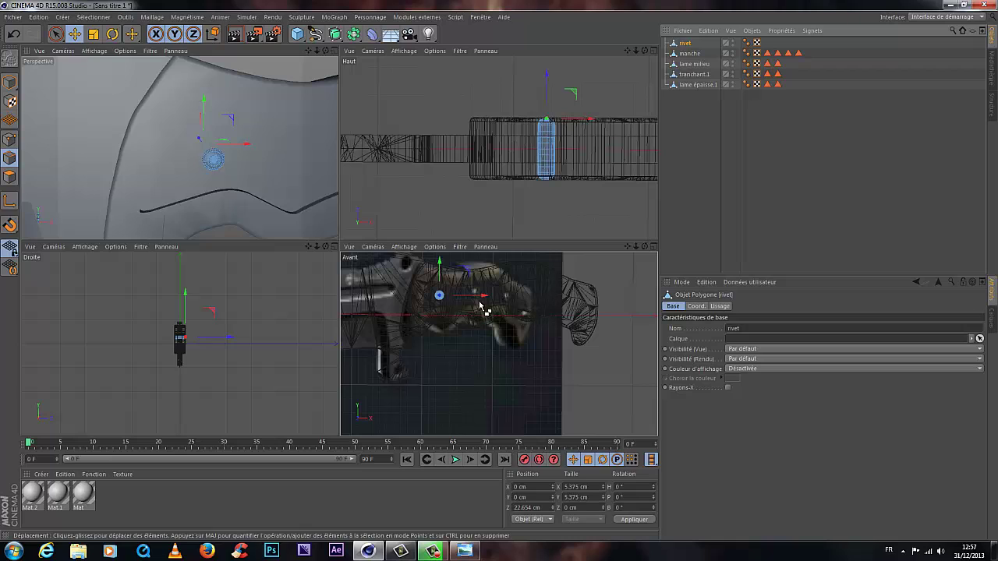
drag(483, 298, 550, 313)
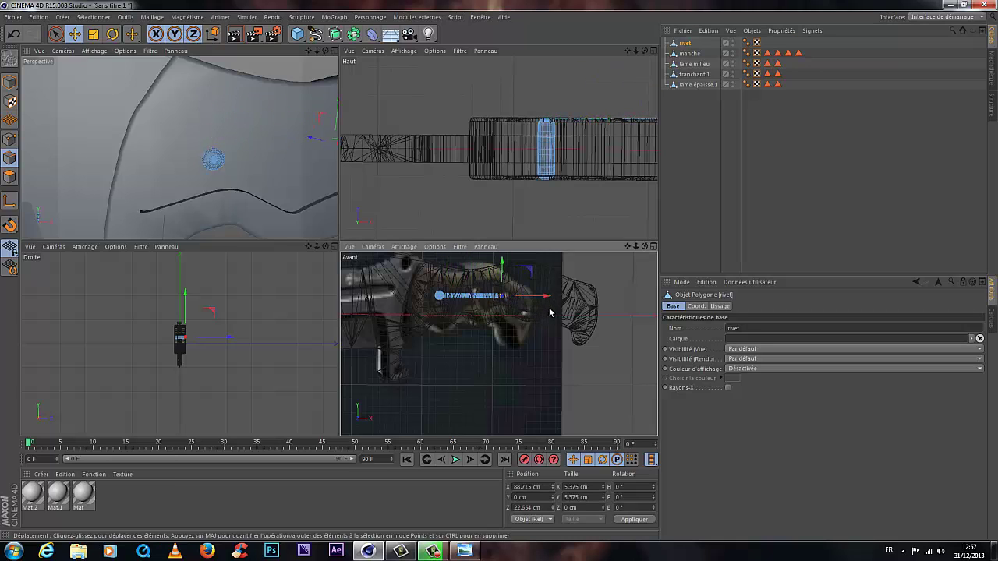
key(ctrl+z)
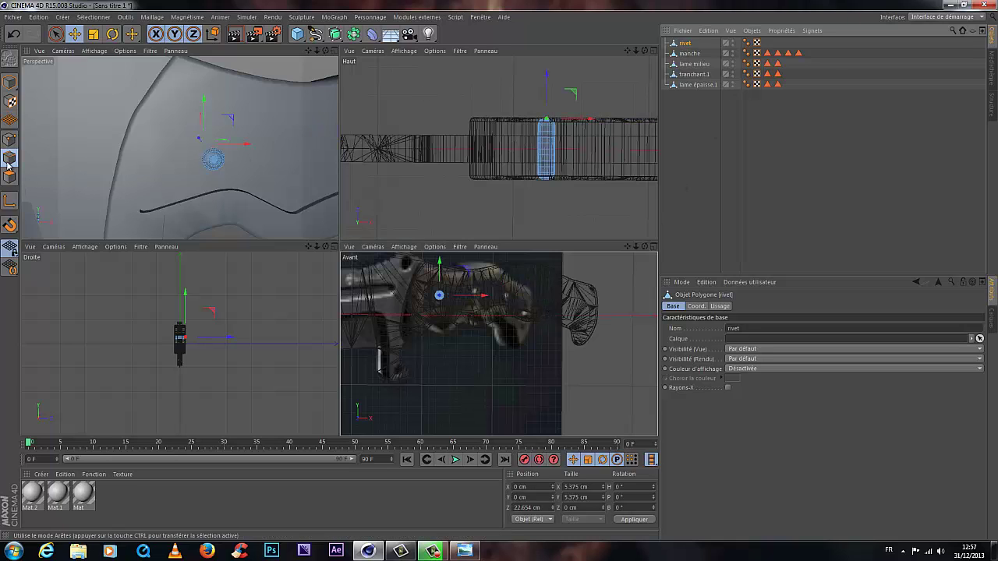
Step: Duplicate the rivet in Model mode into three copies at about X 310 and 380 cm along the handle, undoing the surplus copies
click(10, 82)
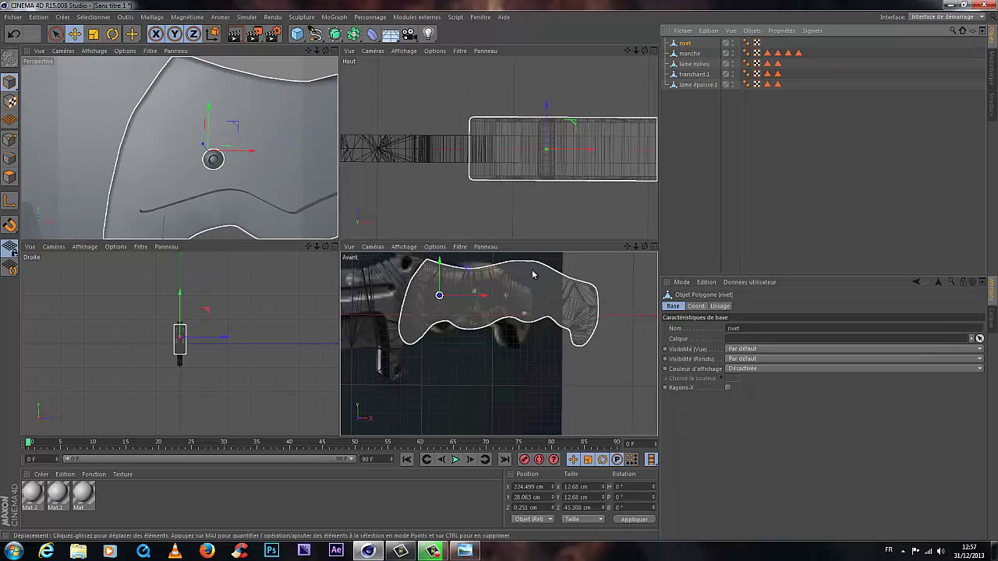
ctrl+drag(486, 298, 598, 310)
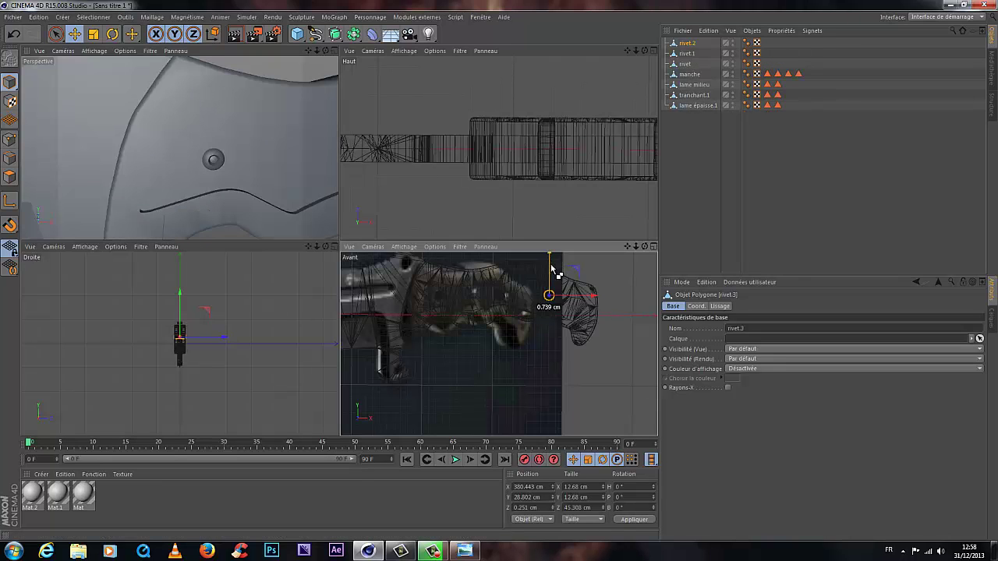
ctrl+drag(552, 273, 633, 335)
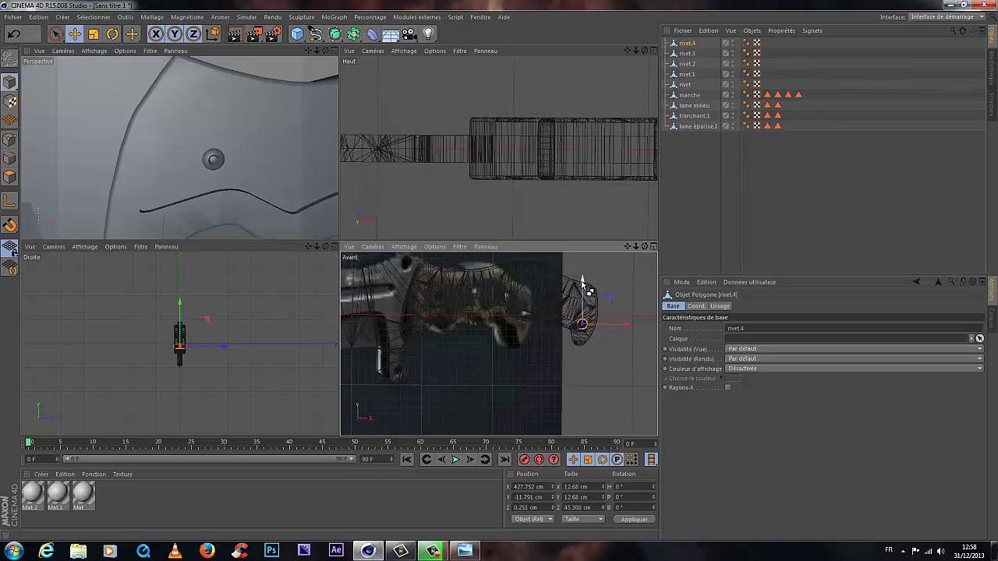
ctrl+drag(590, 289, 590, 281)
key(ctrl+z)
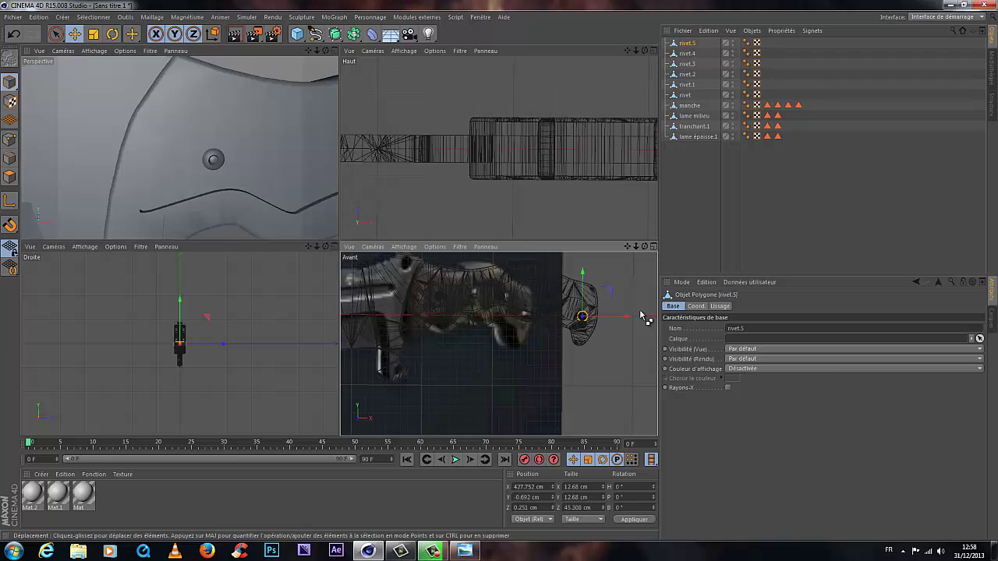
key(ctrl+z)
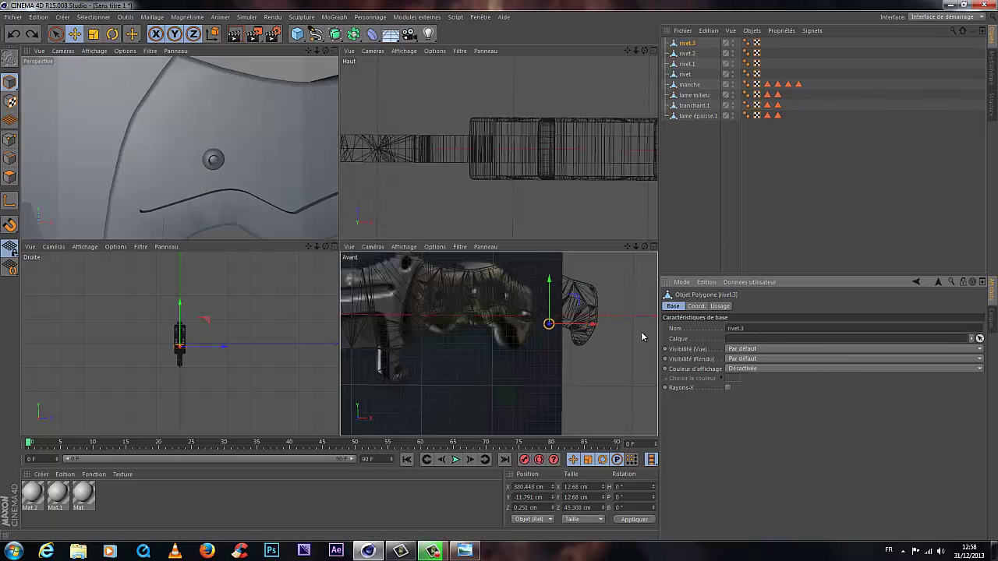
Step: Move the lowest rivet copy onto the handle's far end, at about X 425.5 cm and Y -0.7 cm
drag(590, 326, 625, 326)
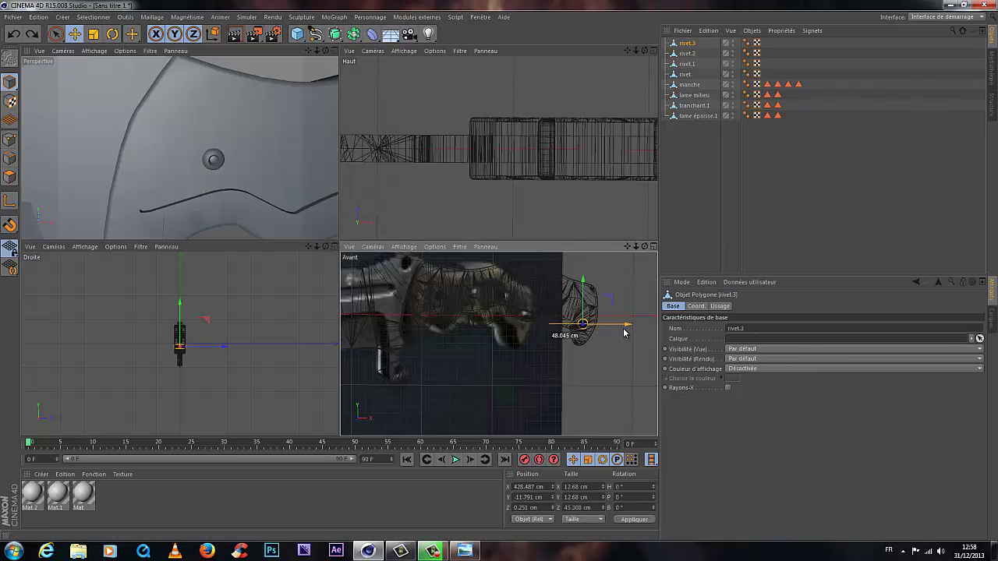
drag(583, 289, 583, 281)
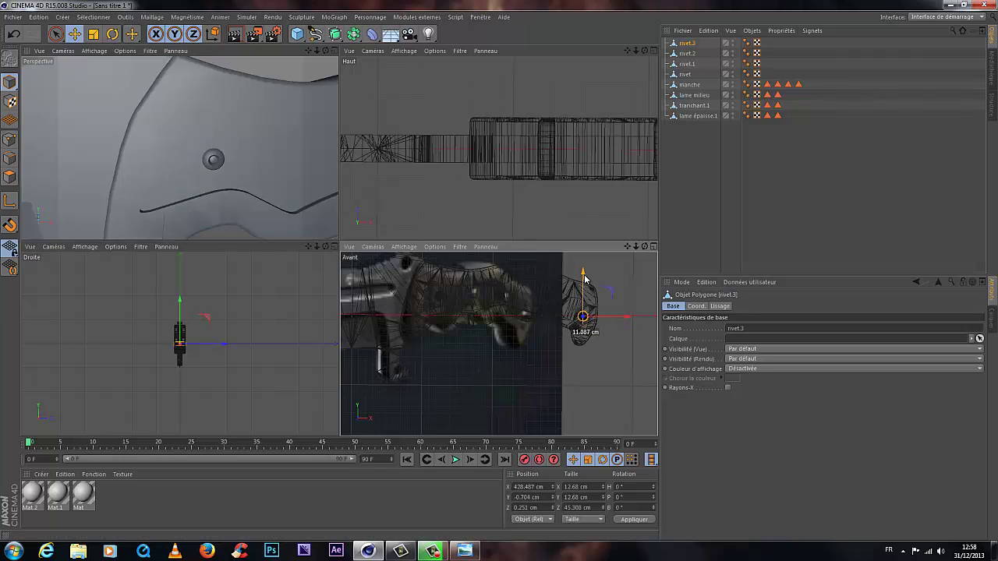
drag(611, 321, 609, 321)
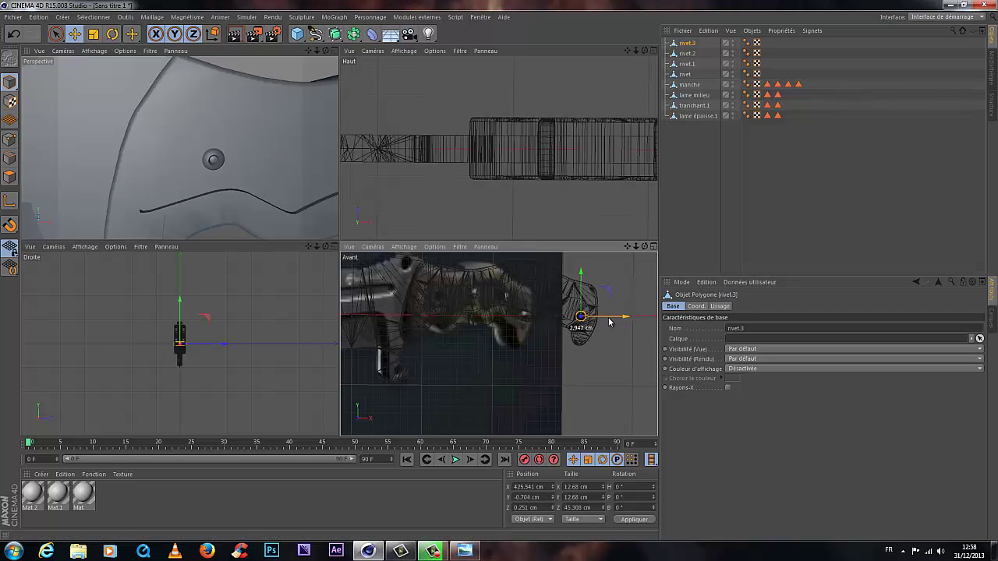
Step: Reposition the rivet.2 copy on the handle at about X 385.1 cm and Y 27.5 cm
click(687, 53)
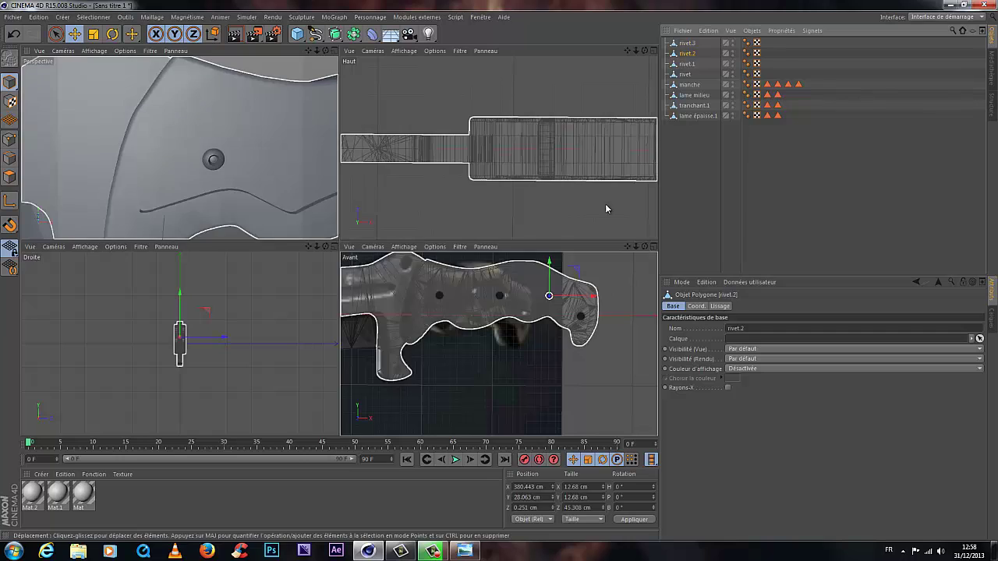
drag(550, 285, 549, 265)
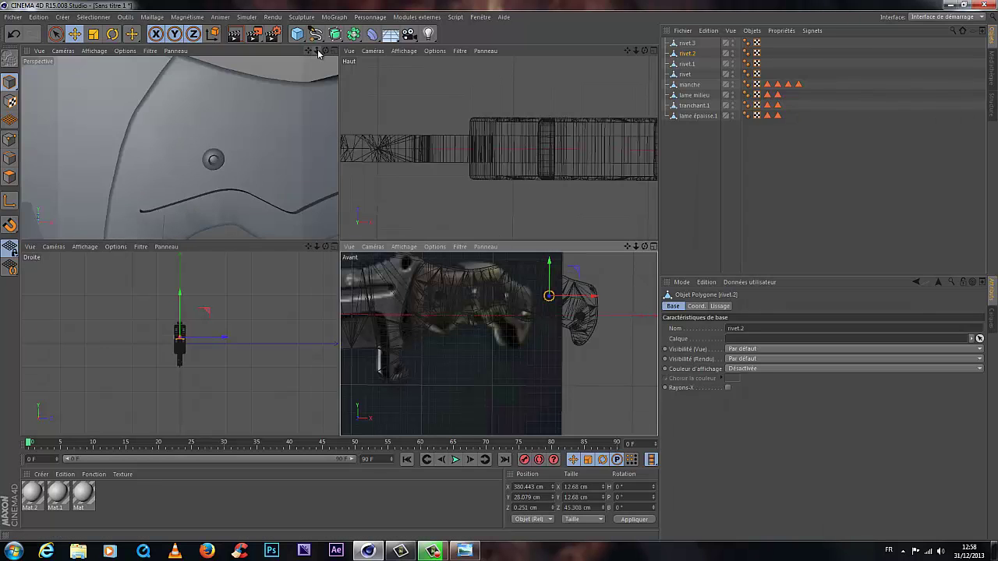
drag(317, 51, 226, 142)
scroll(285, 170, up, 3)
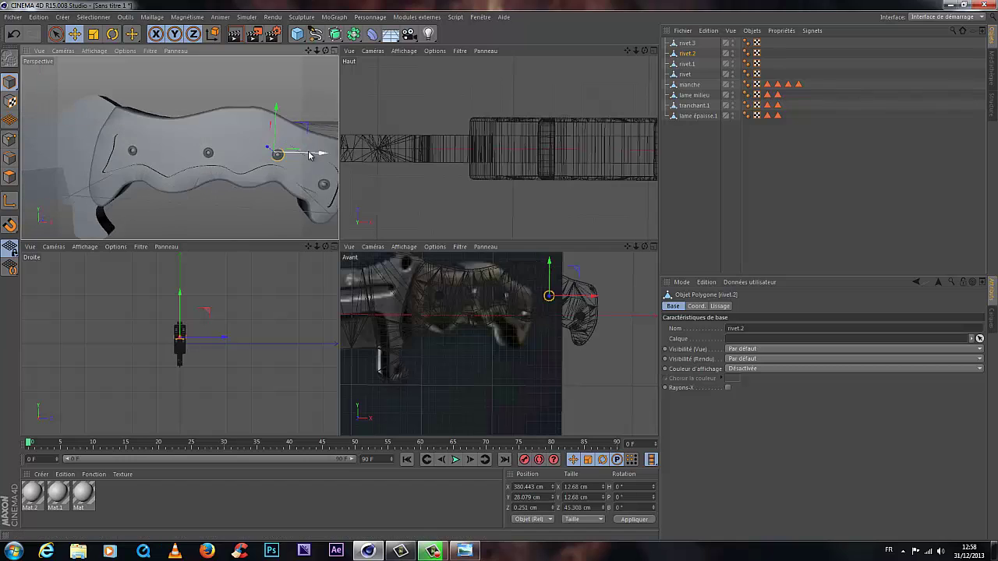
drag(309, 155, 314, 154)
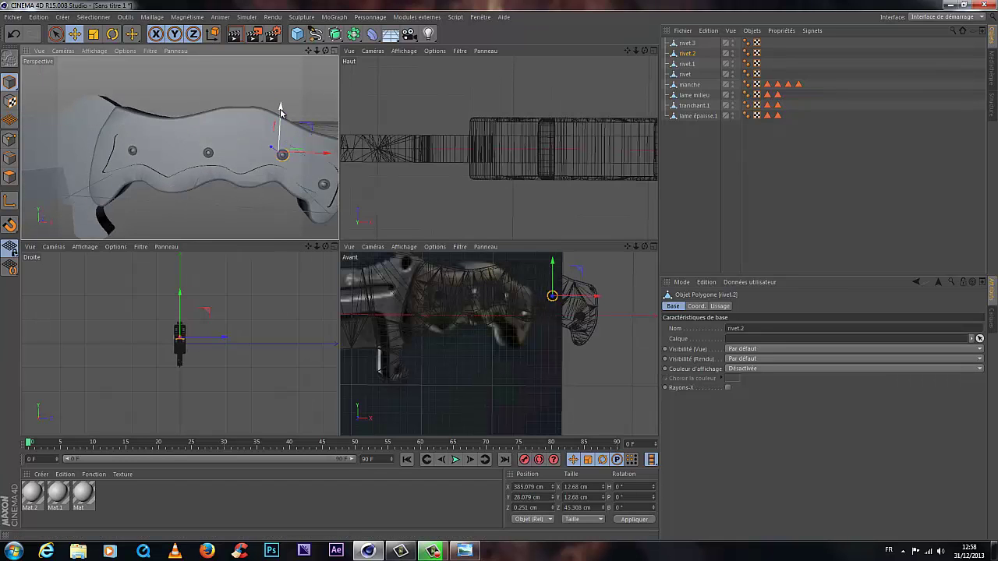
drag(281, 113, 282, 114)
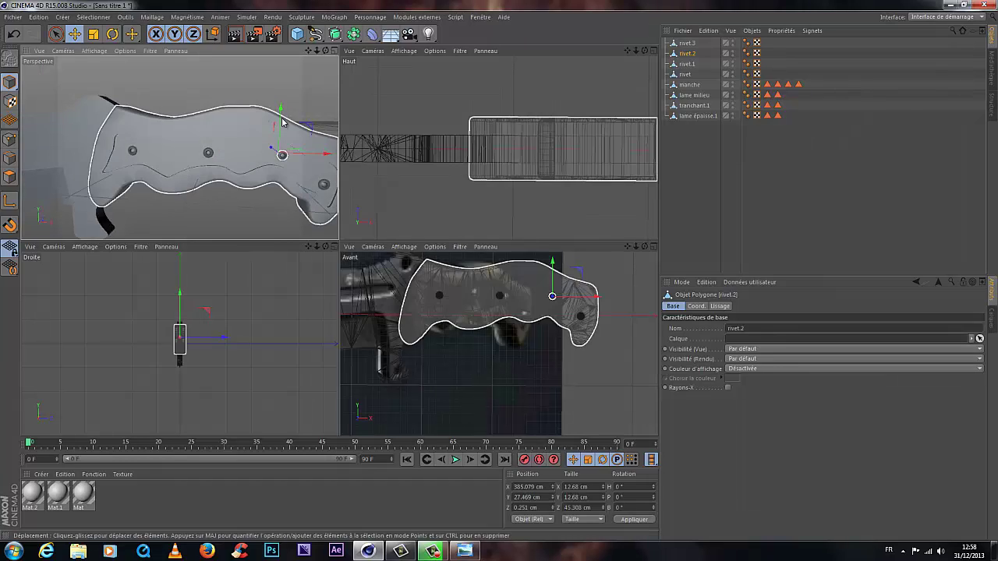
Step: Lower the rivet.1 copy near the handle's middle to about Y 26.2 cm
click(682, 64)
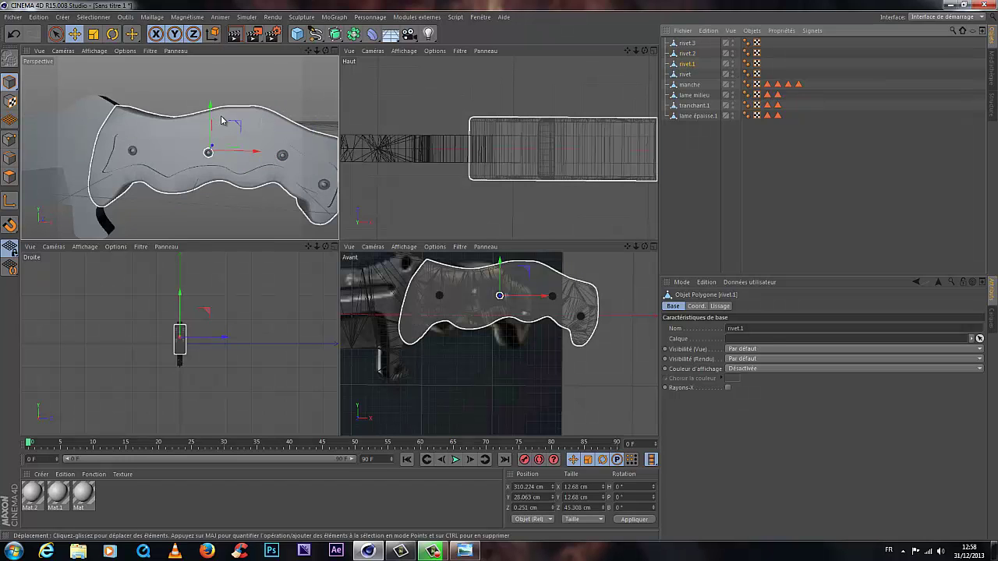
drag(209, 112, 208, 118)
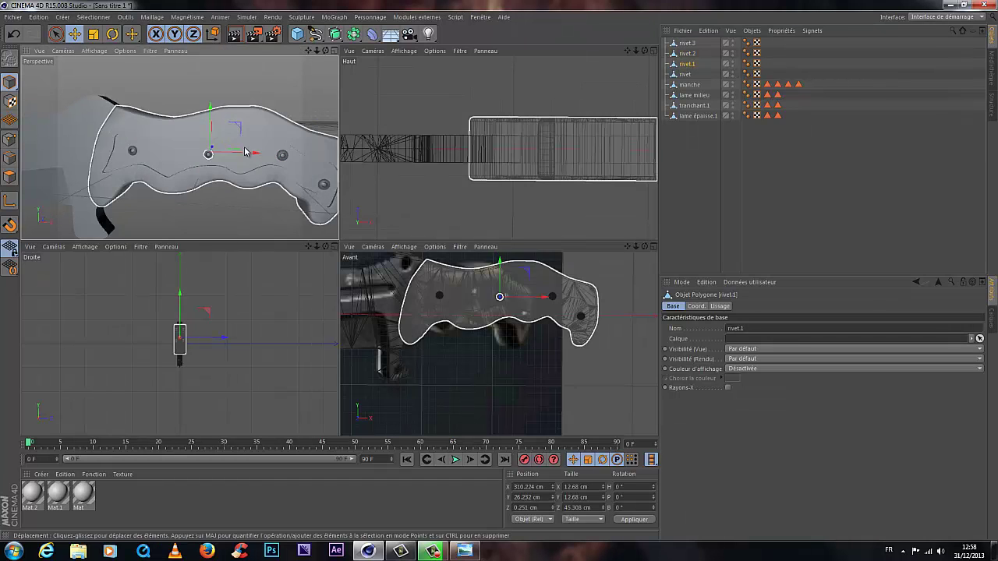
drag(232, 153, 251, 156)
Step: Move the original rivet nearest the blade to about X 233.4 cm and Y 24.3 cm
click(686, 43)
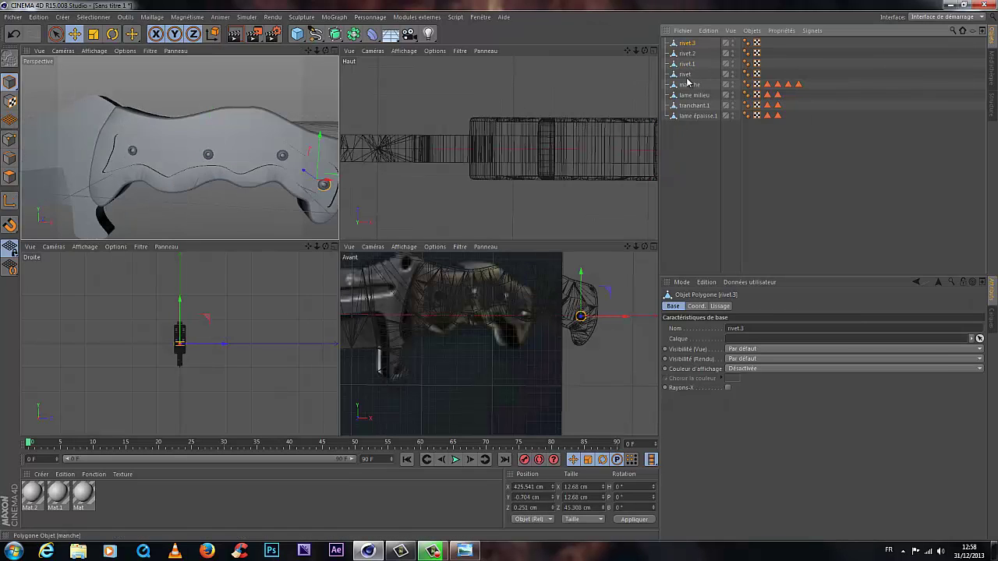
click(133, 151)
drag(139, 117, 137, 113)
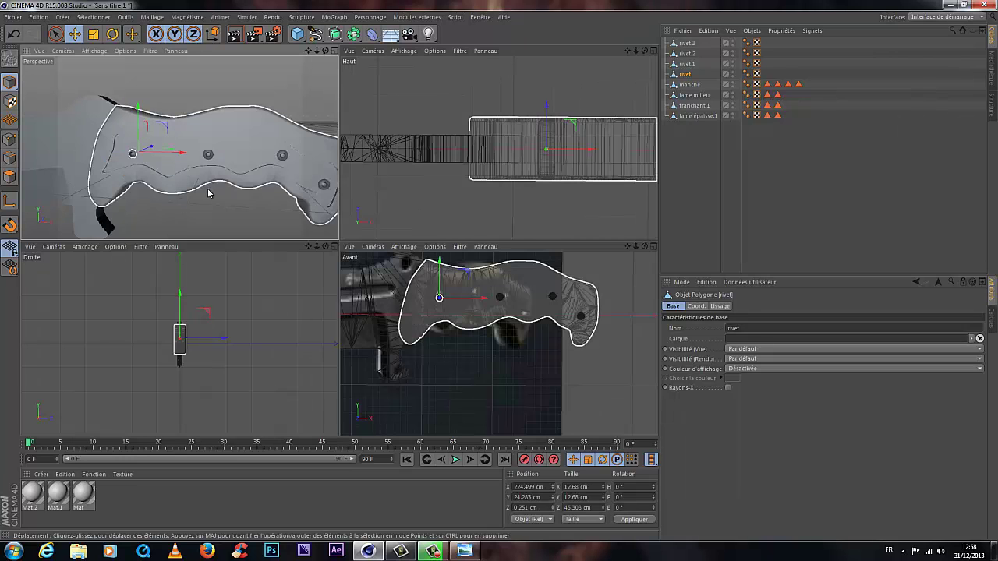
drag(475, 303, 484, 304)
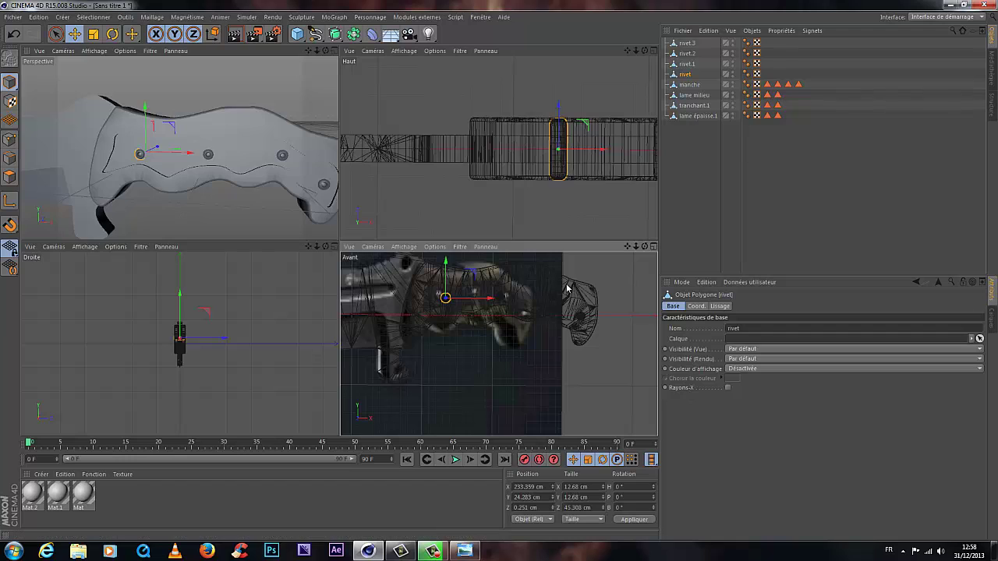
Step: Select all four rivets, from rivet to rivet.3, and group them under one null object
drag(317, 54, 340, 241)
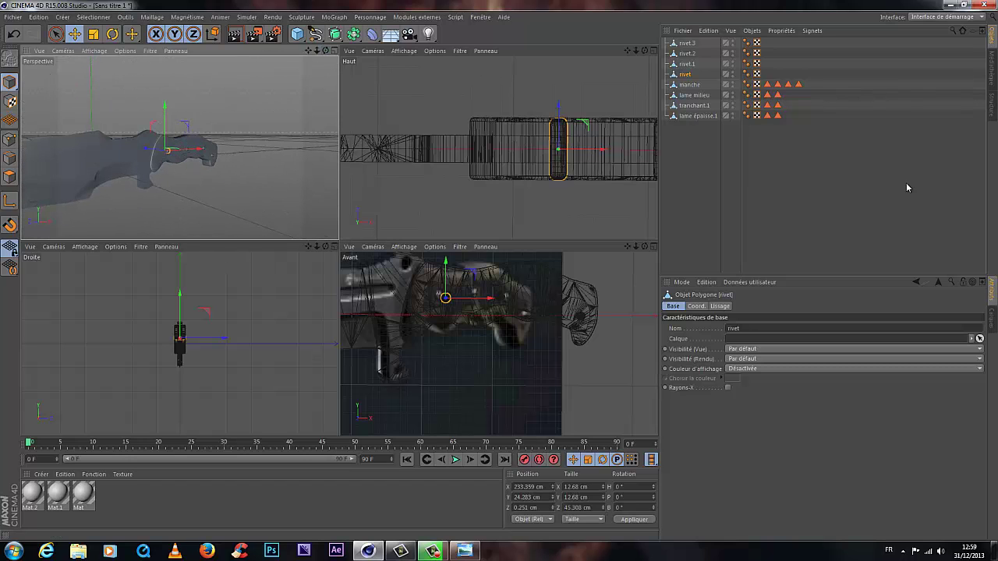
shift+click(689, 44)
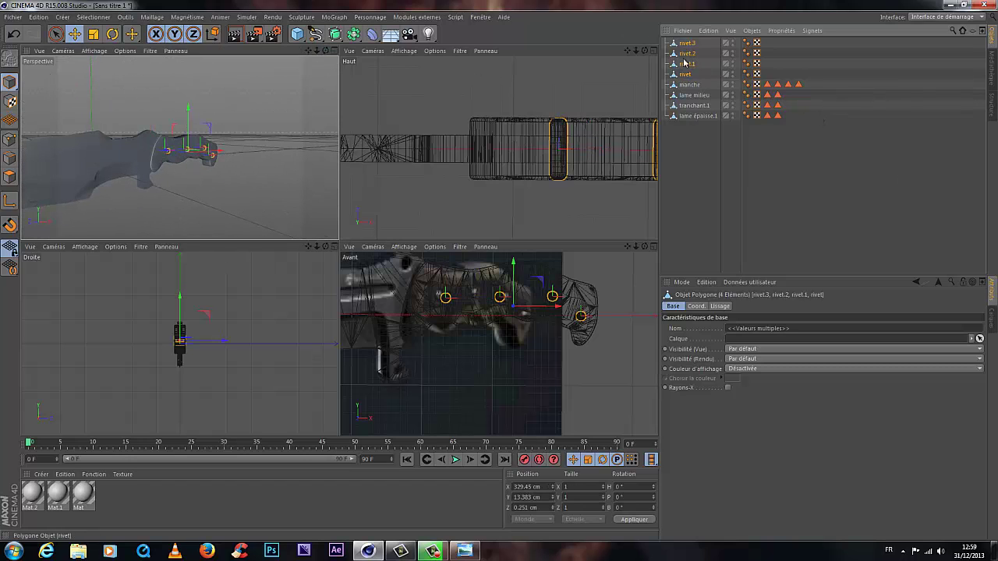
right_click(688, 70)
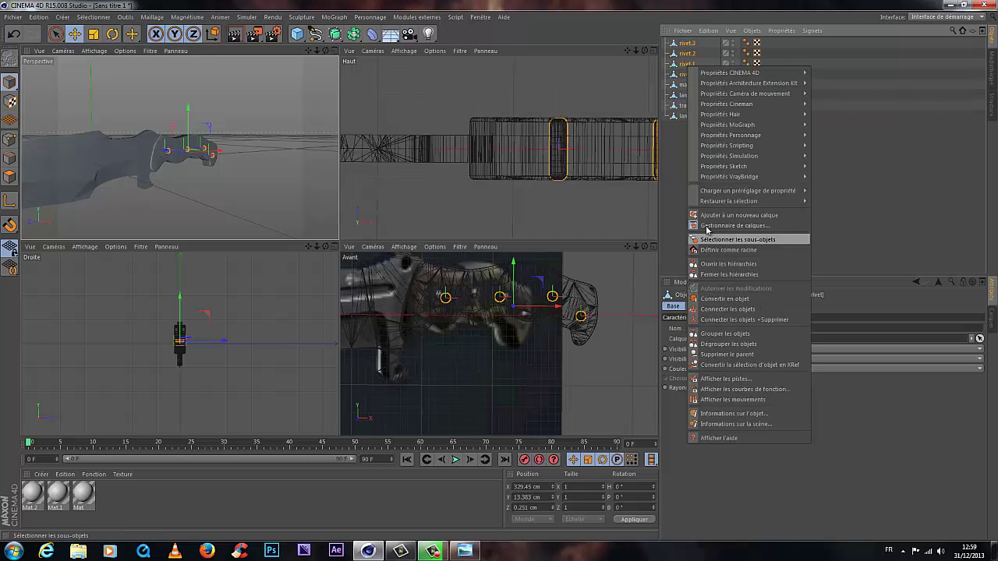
click(717, 334)
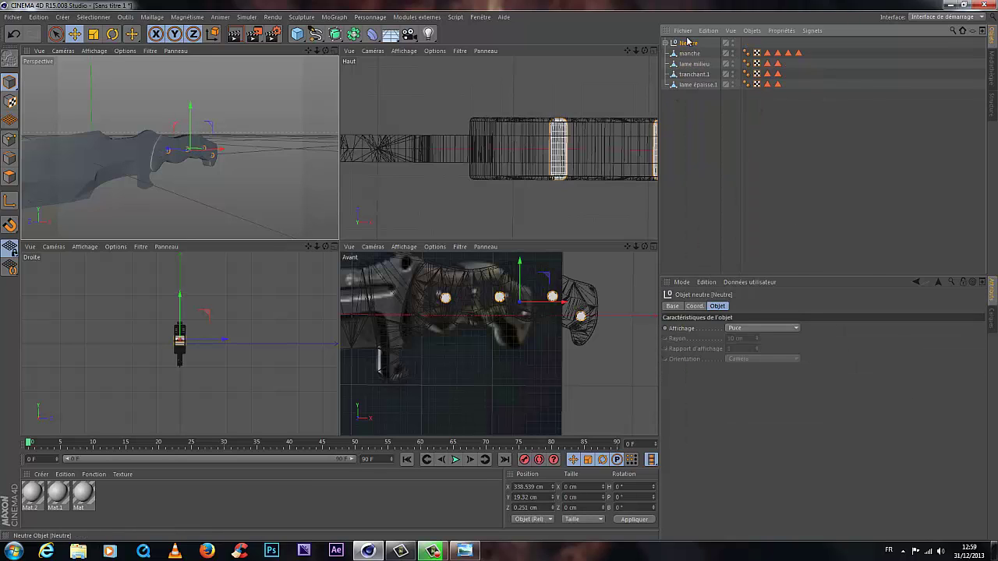
Step: Rename the rivet group as rivets manche and check the objects it contains
key(Return)
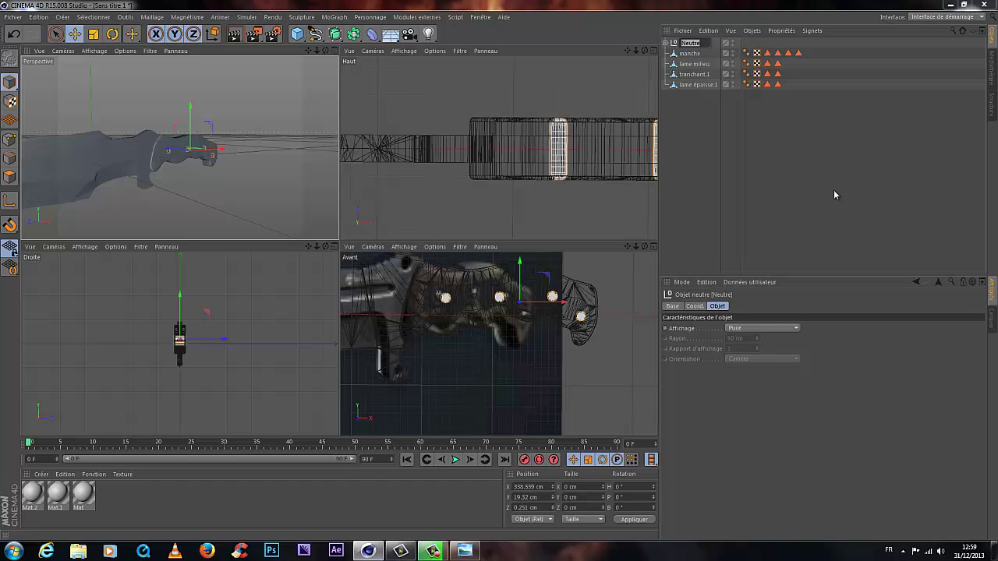
key(Return)
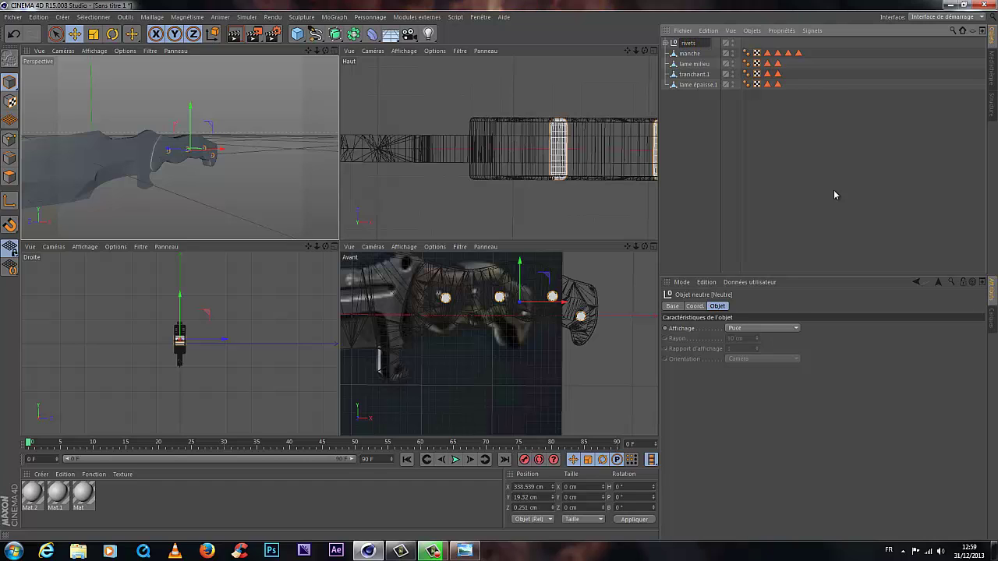
double_click(690, 43)
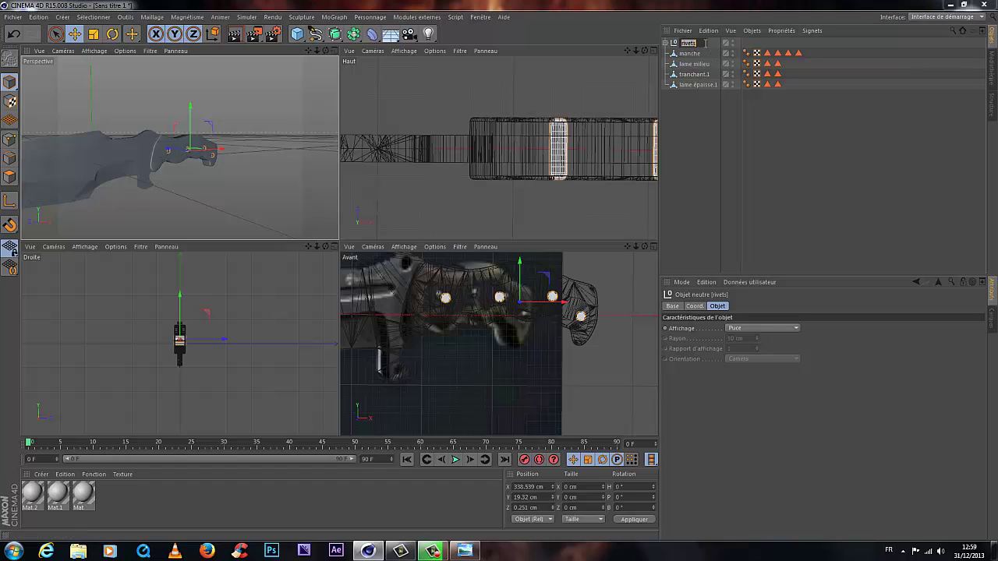
key(Escape)
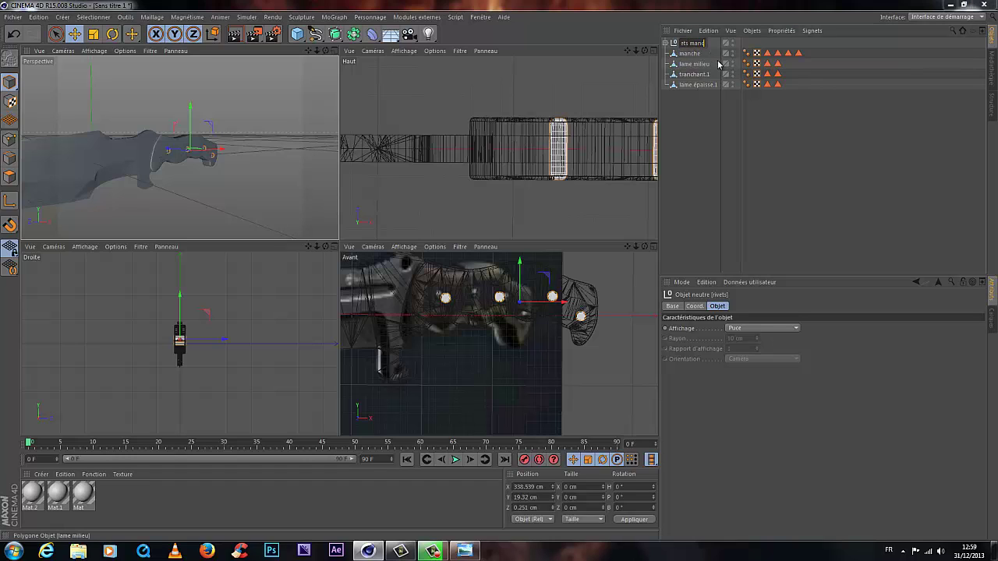
key(Return)
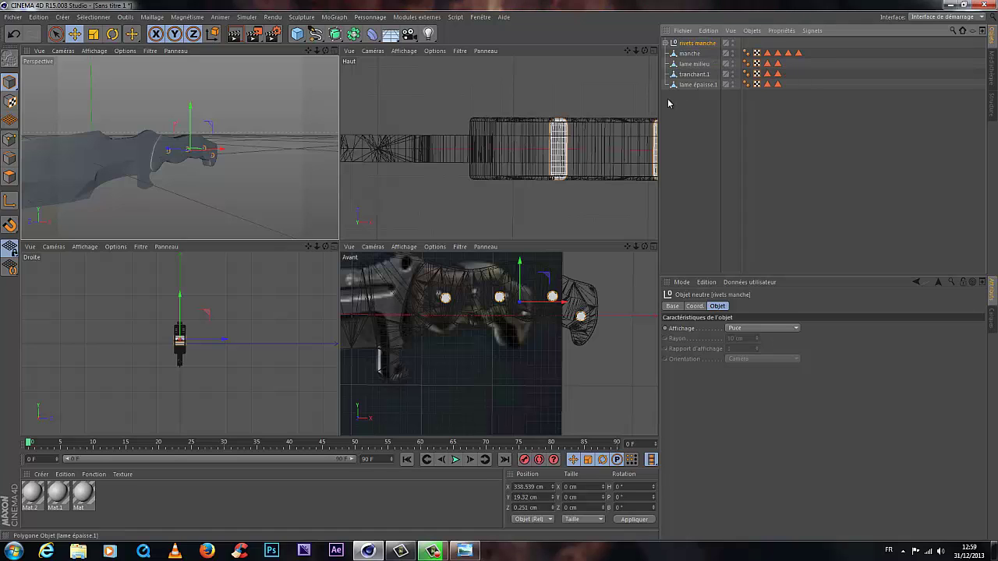
click(666, 44)
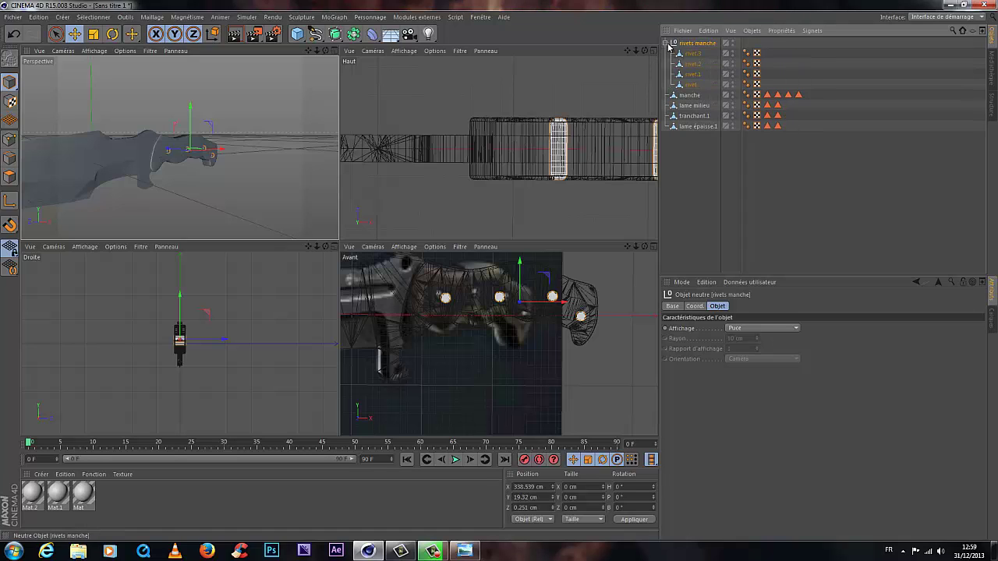
click(666, 44)
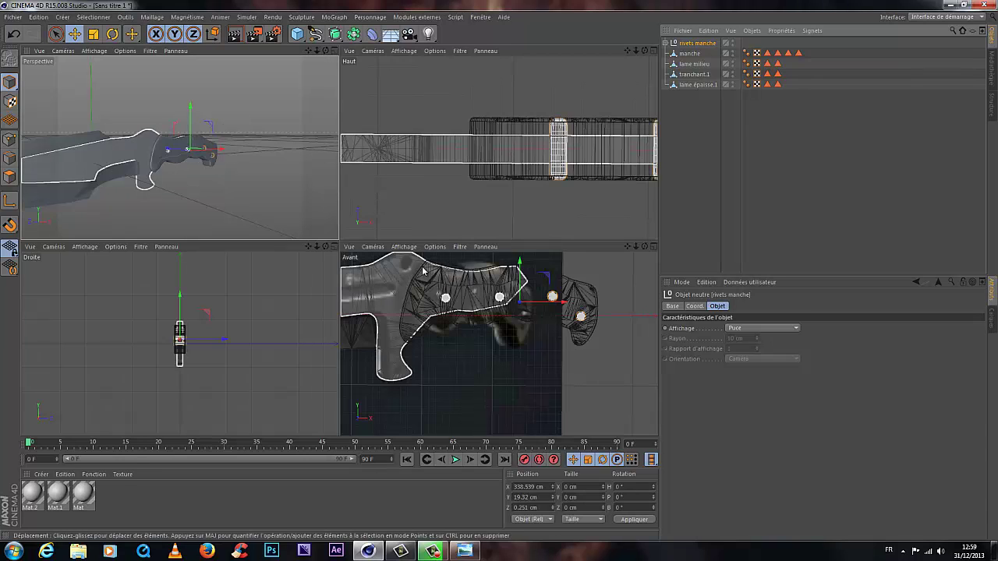
Step: Examine the whole knife in the front view and in the Combat_Knife_Menu_Icon_CoDG reference picture
drag(637, 251, 507, 270)
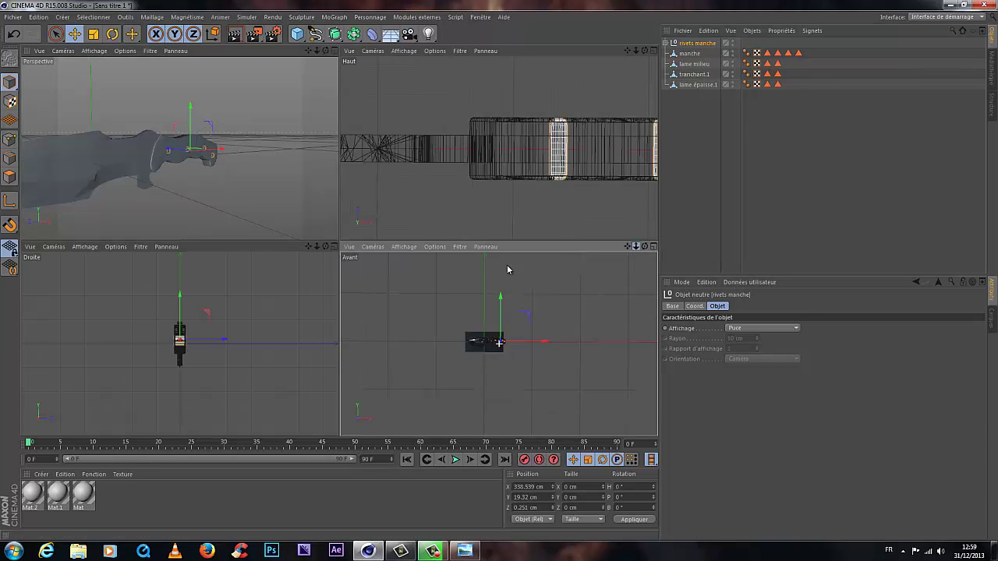
click(464, 551)
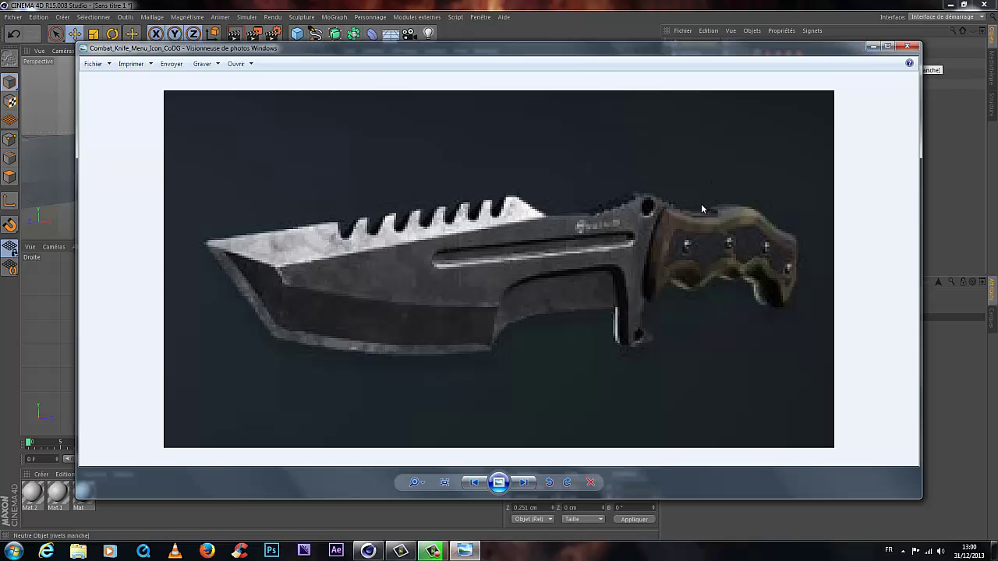
click(870, 47)
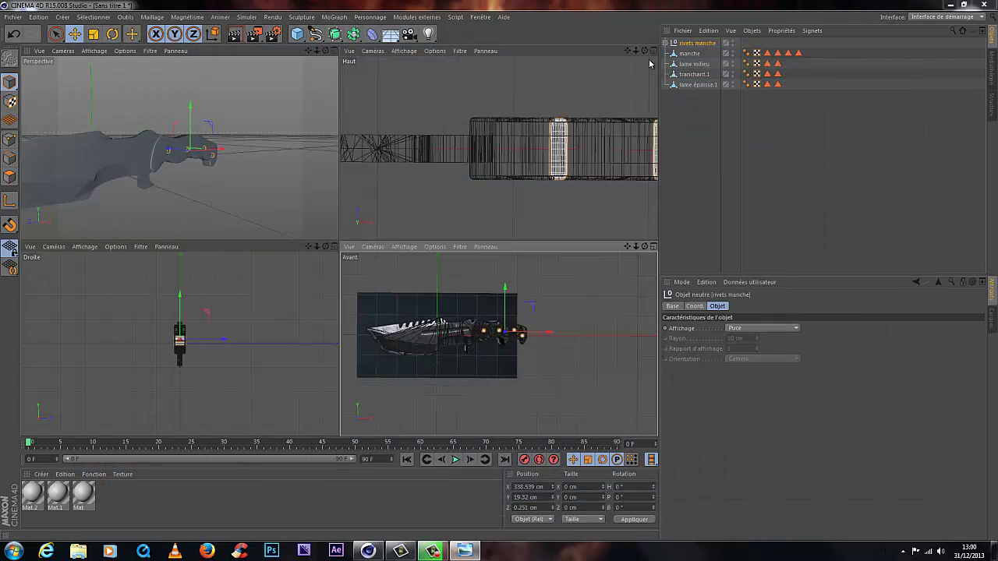
Step: Delete the two polygons on the top of the manche object nearest the blade
drag(644, 50, 501, 242)
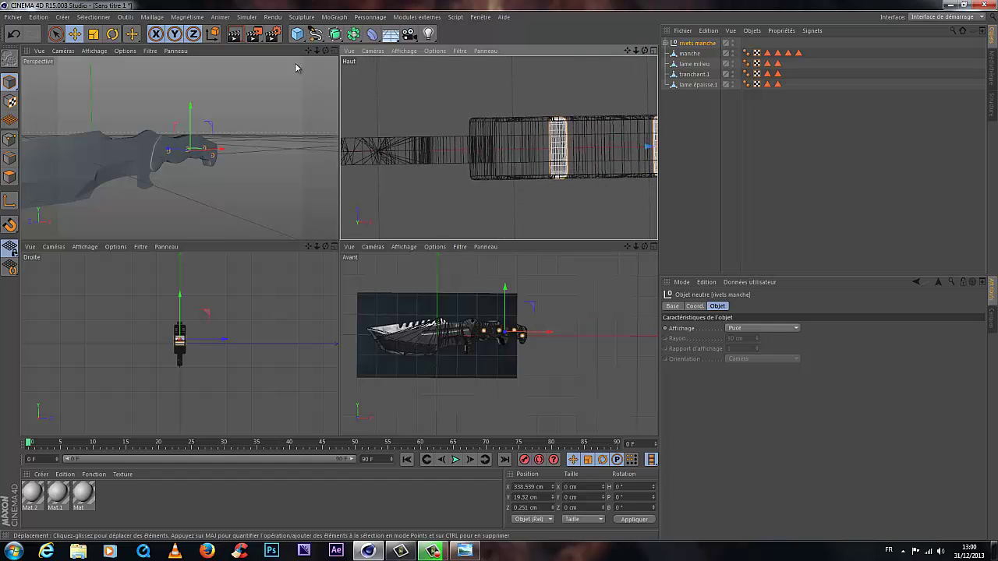
drag(325, 51, 350, 161)
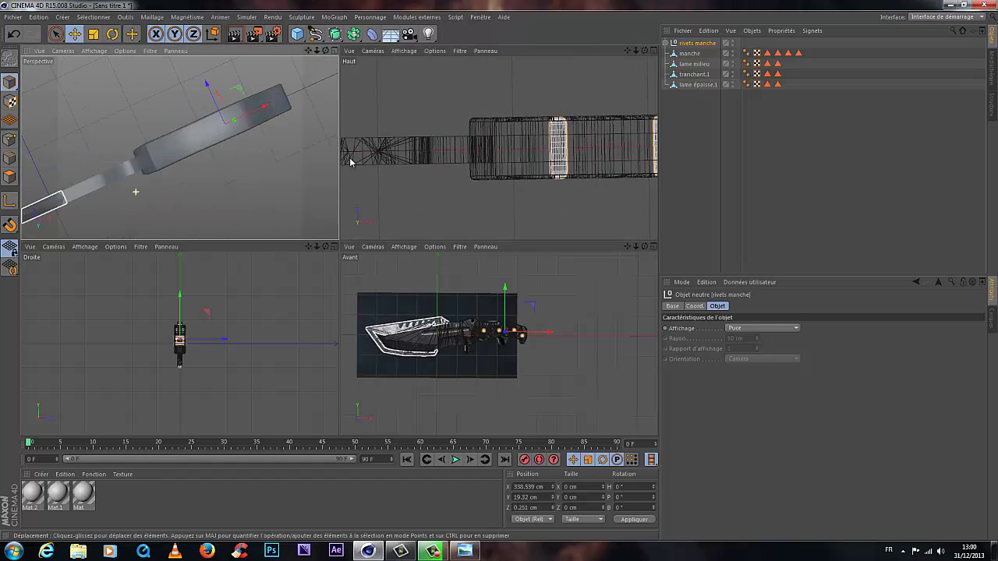
click(11, 183)
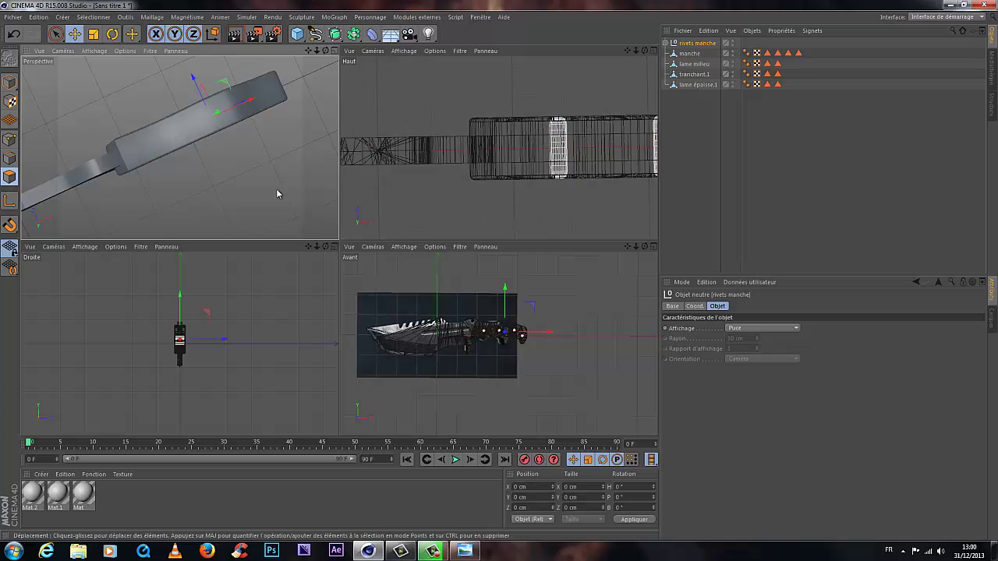
click(690, 54)
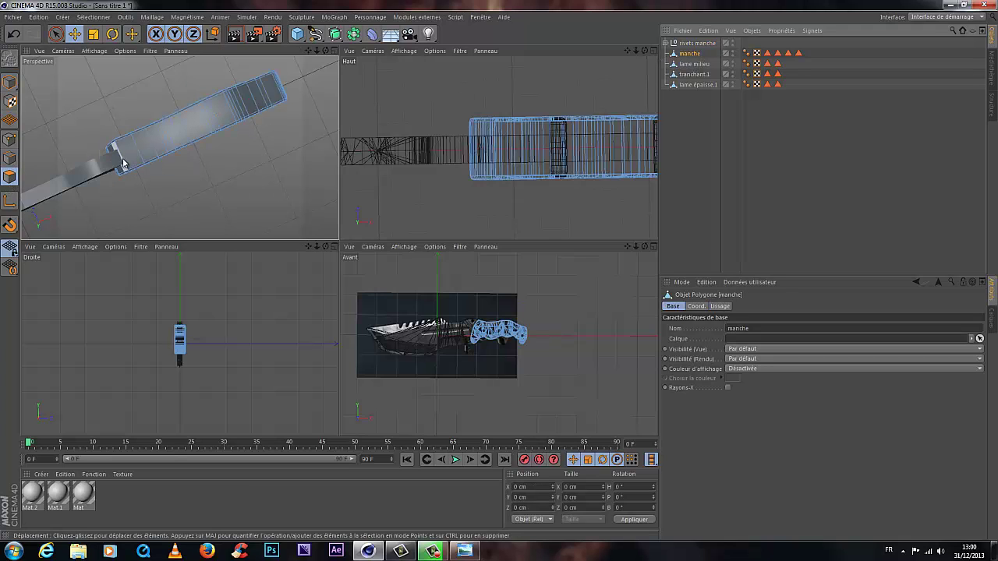
scroll(123, 162, up, 5)
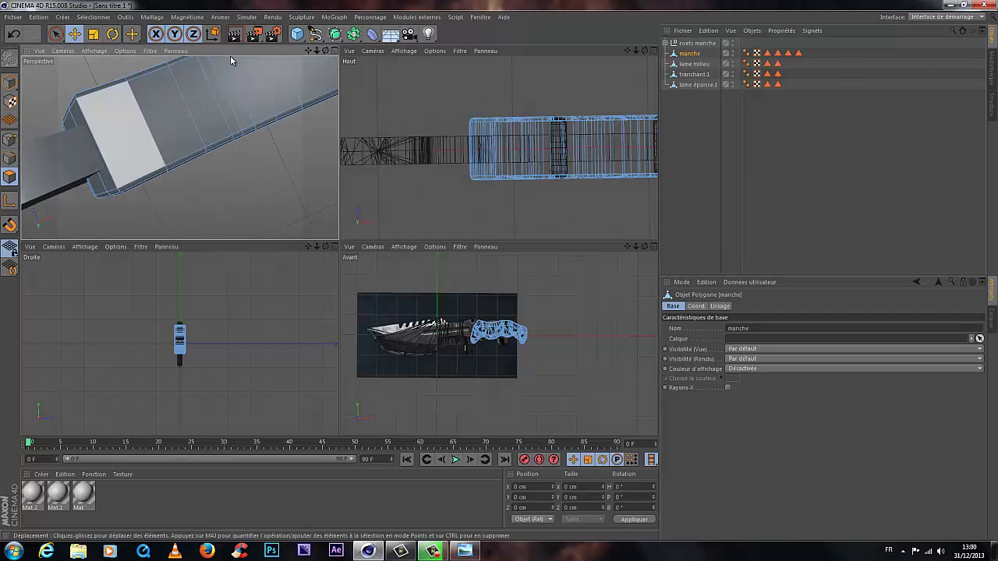
alt+drag(339, 243, 339, 243)
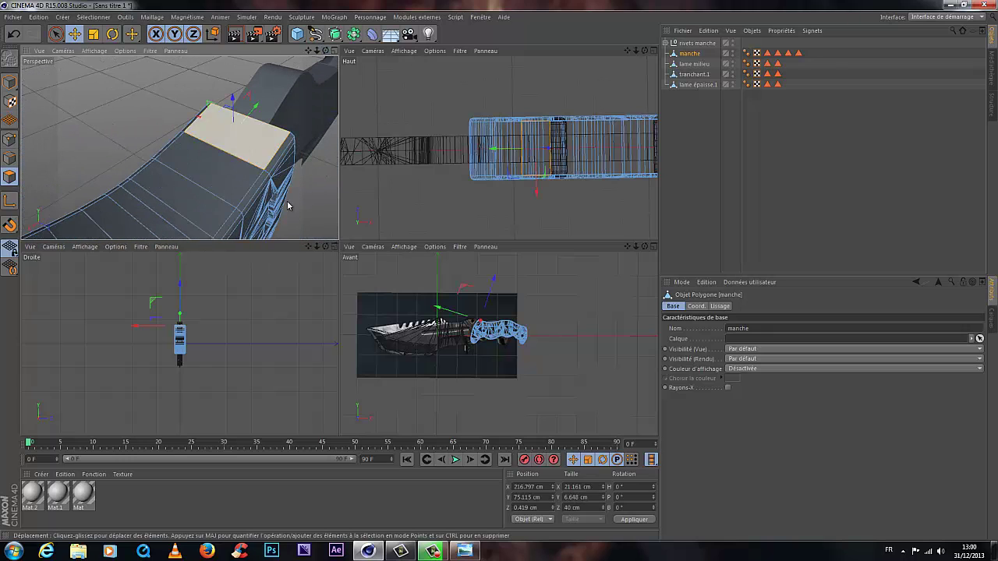
click(237, 136)
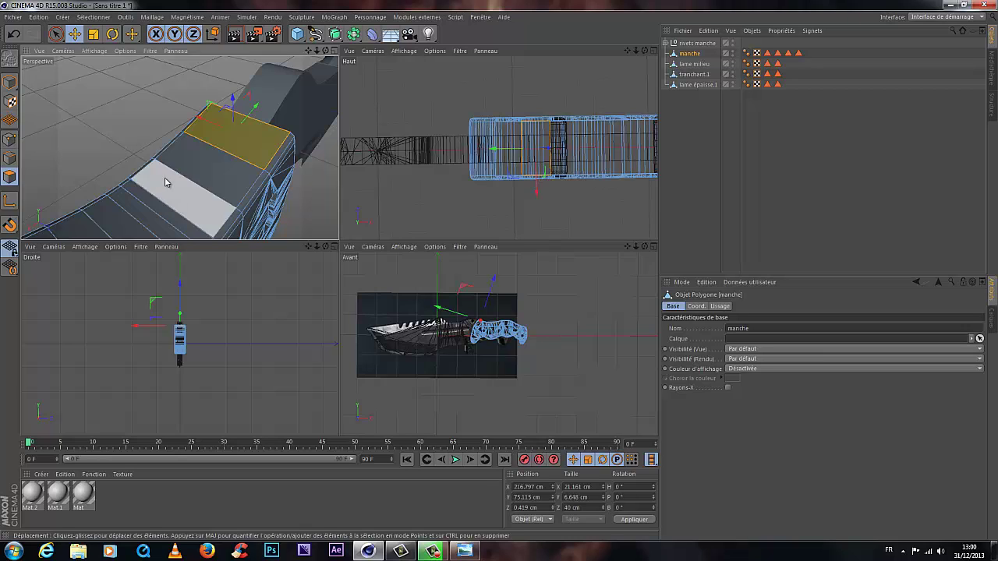
key(Delete)
click(220, 180)
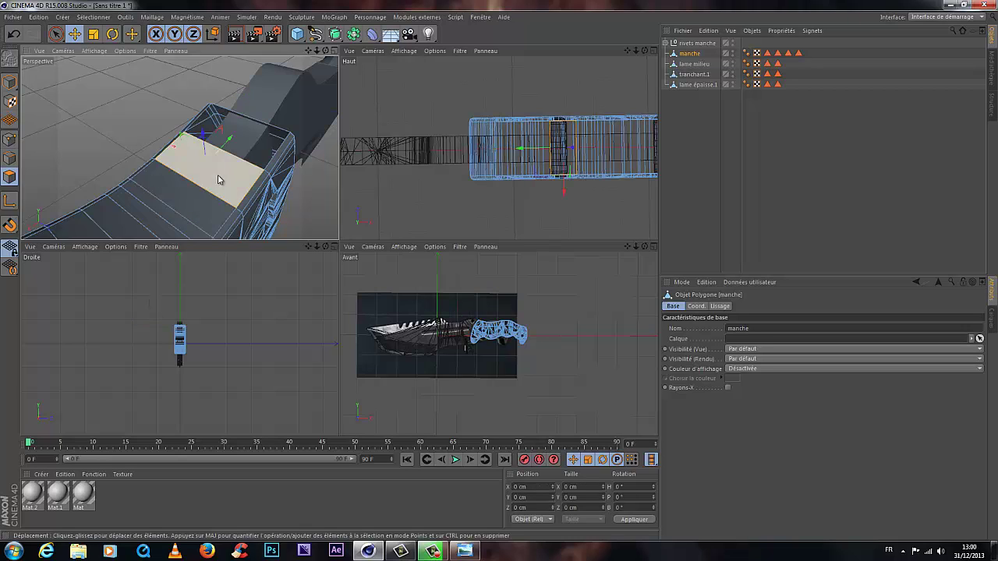
key(Delete)
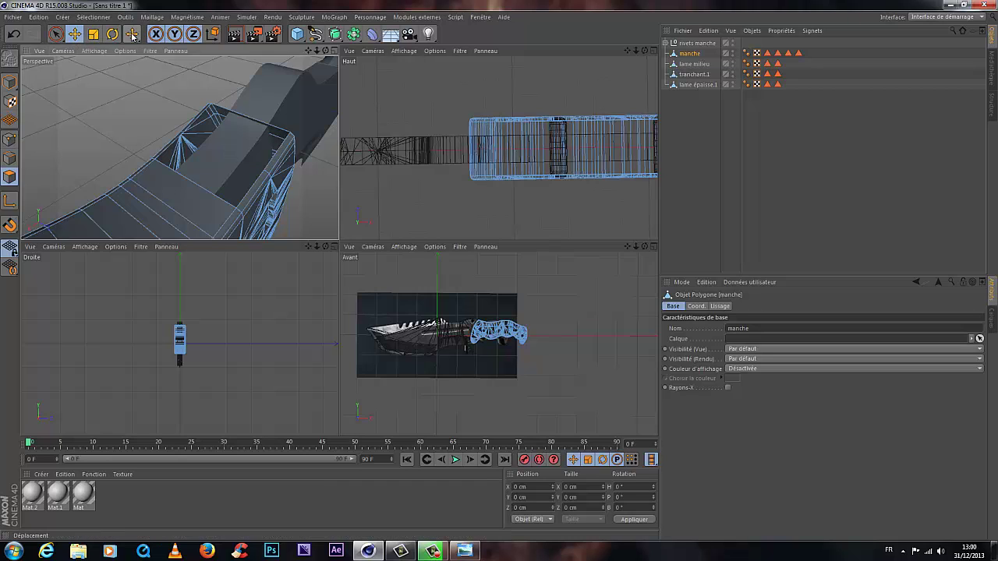
Step: Extrude one side edge of the handle opening inward by 8.6 cm and lower it to about Y 75.1 cm, Z -10.2 cm
click(194, 126)
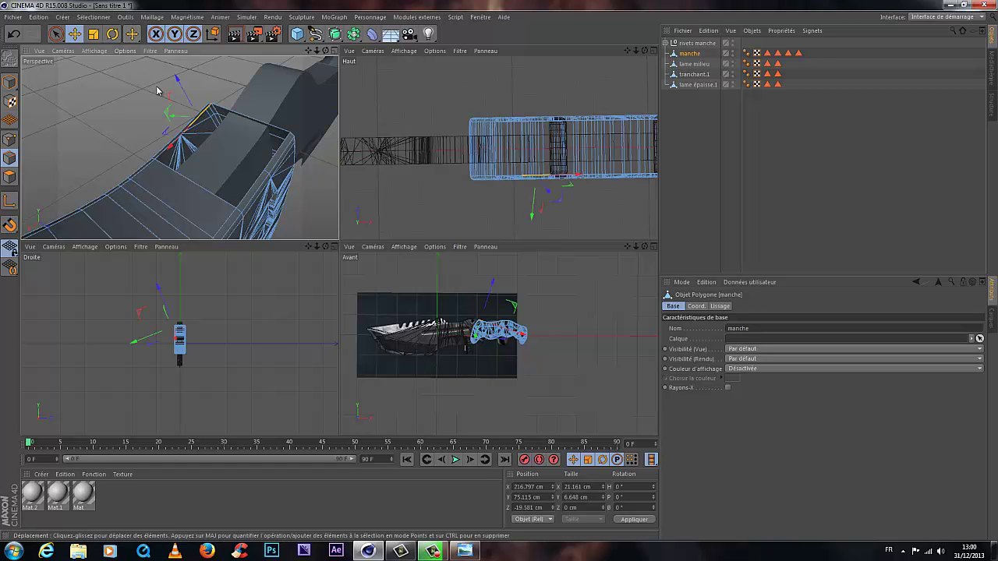
key(d)
drag(341, 245, 341, 244)
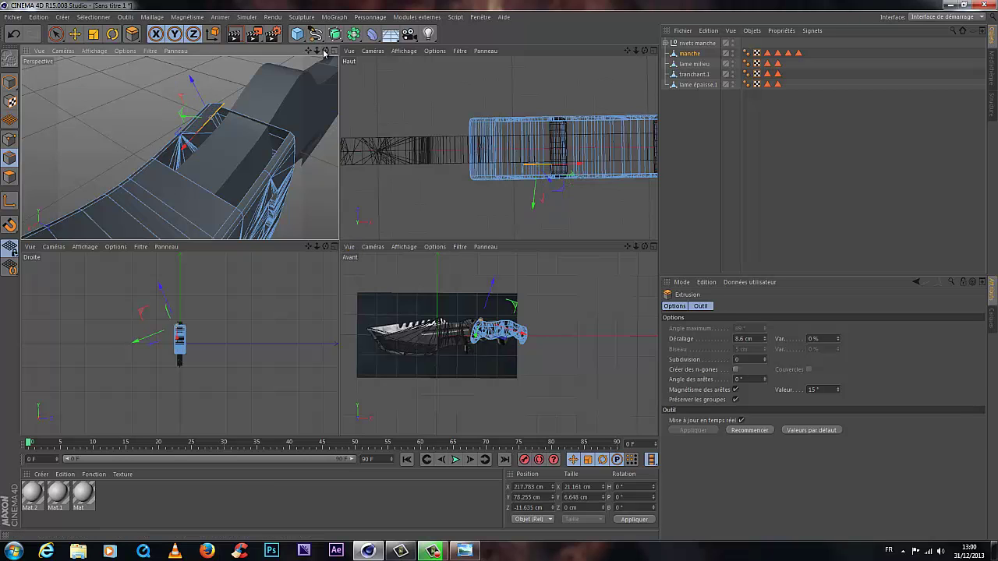
drag(325, 51, 246, 99)
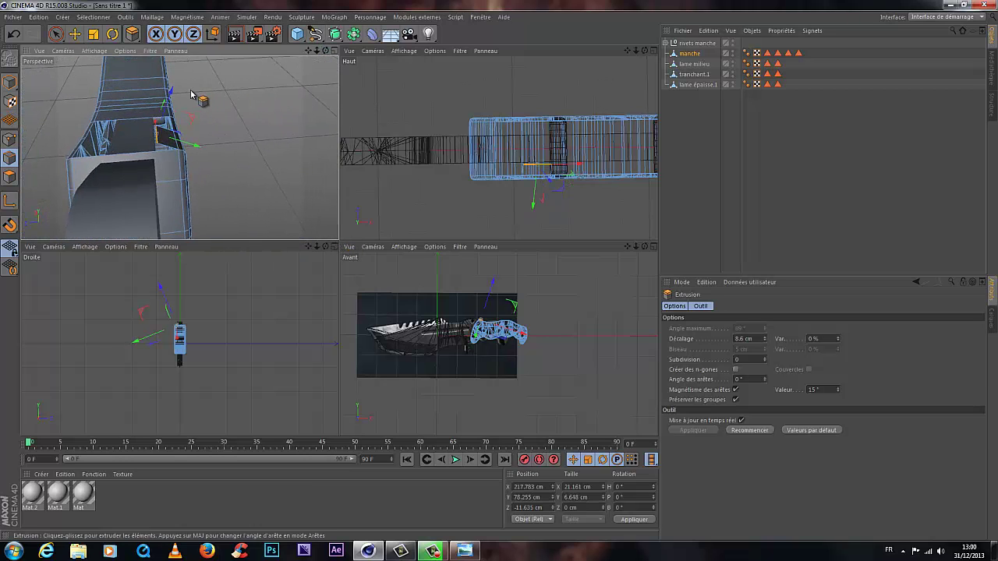
click(78, 34)
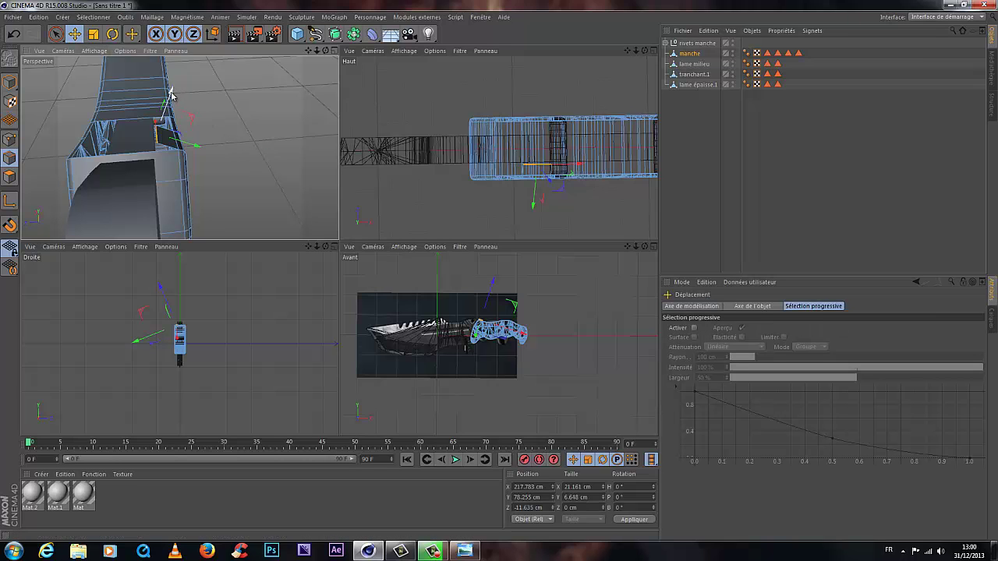
drag(171, 94, 166, 99)
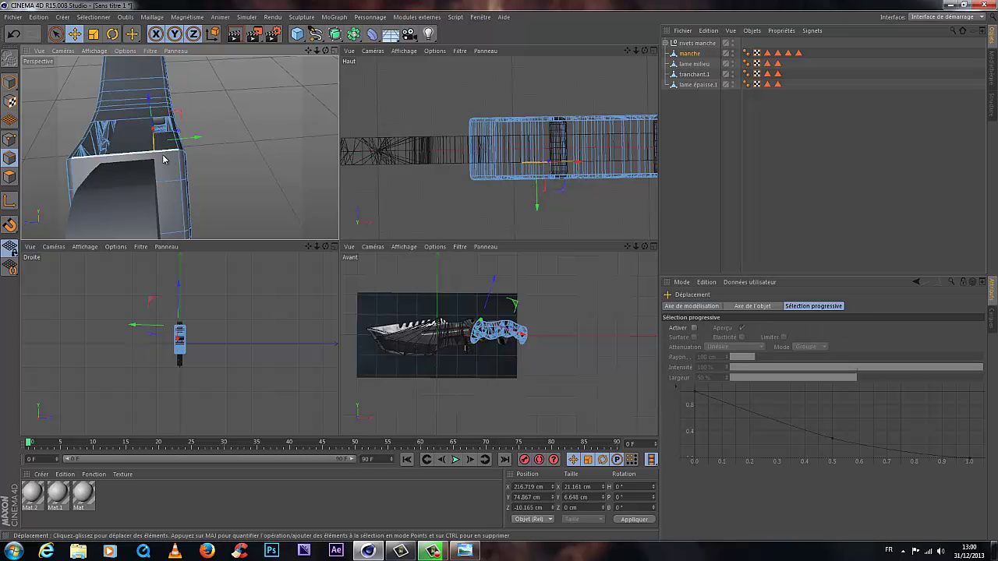
scroll(165, 158, up, 3)
drag(325, 52, 171, 115)
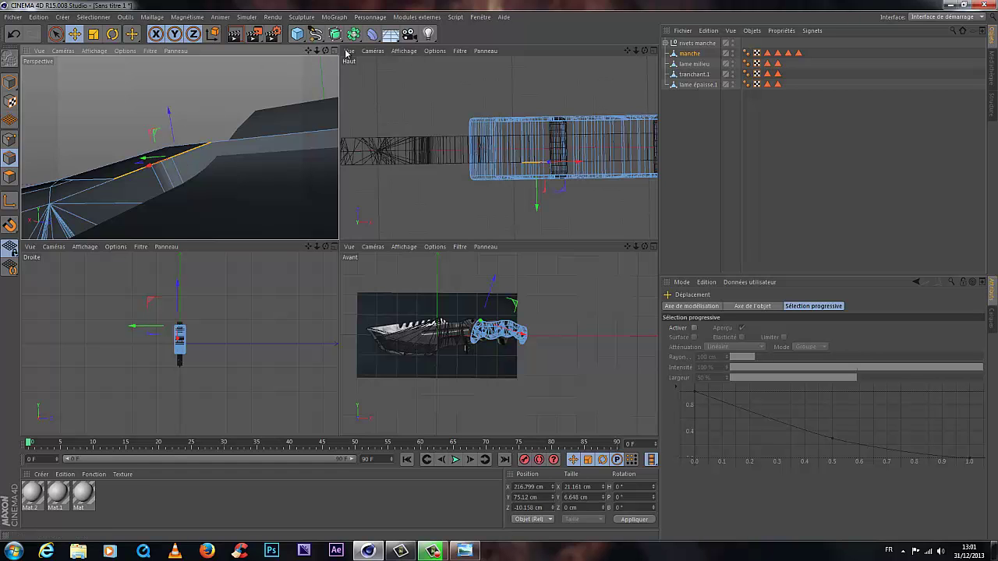
drag(325, 51, 340, 244)
Step: Undo the edge move, the edge extrusion and the polygon deletions on the handle
key(ctrl+z)
key(ctrl+z)
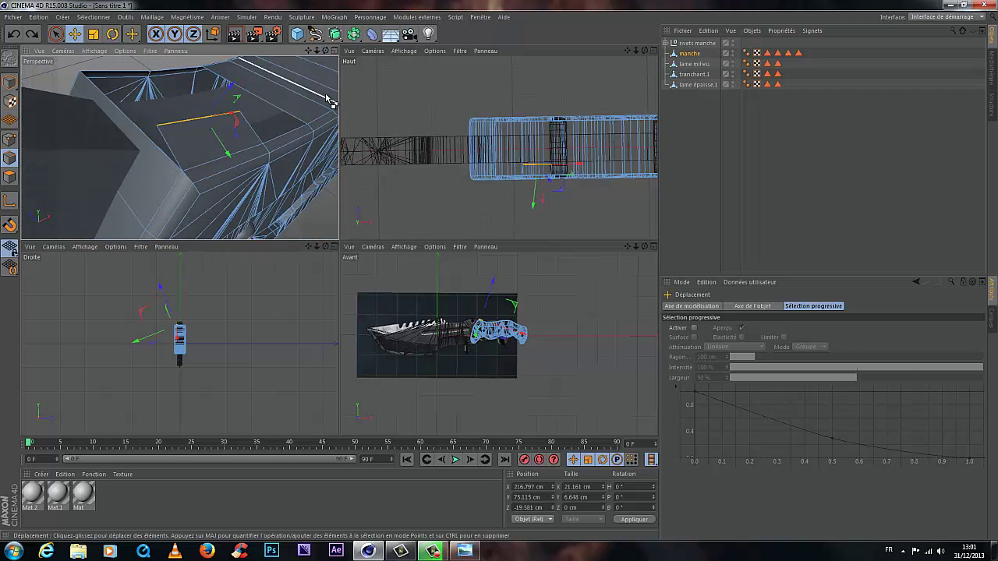
key(ctrl+z)
key(ctrl+z)
key(ctrl+z)
key(ctrl+z)
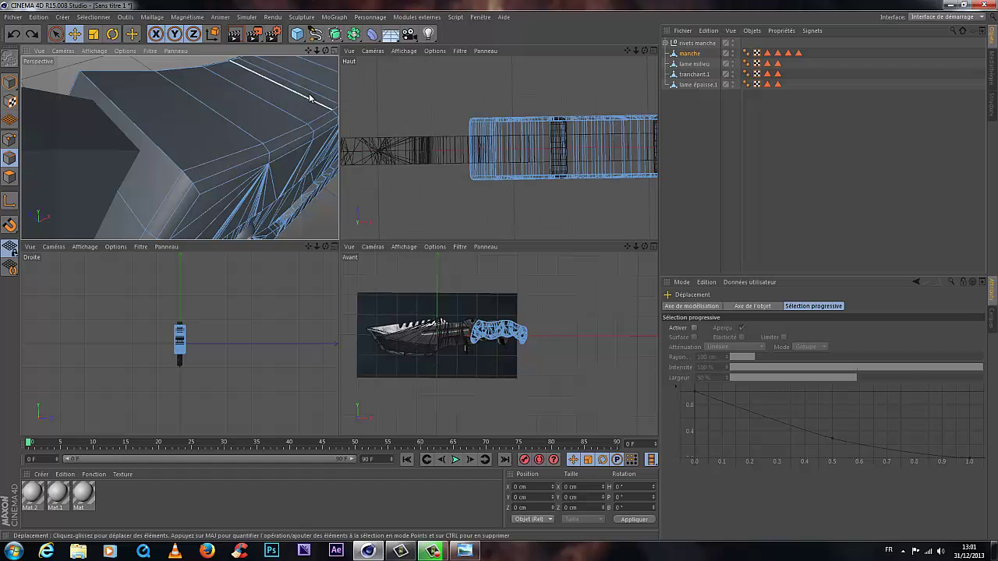
Step: Examine the handle in the perspective view and compare it with the Combat_Knife_Menu_Icon_CoDG reference picture
drag(326, 51, 339, 241)
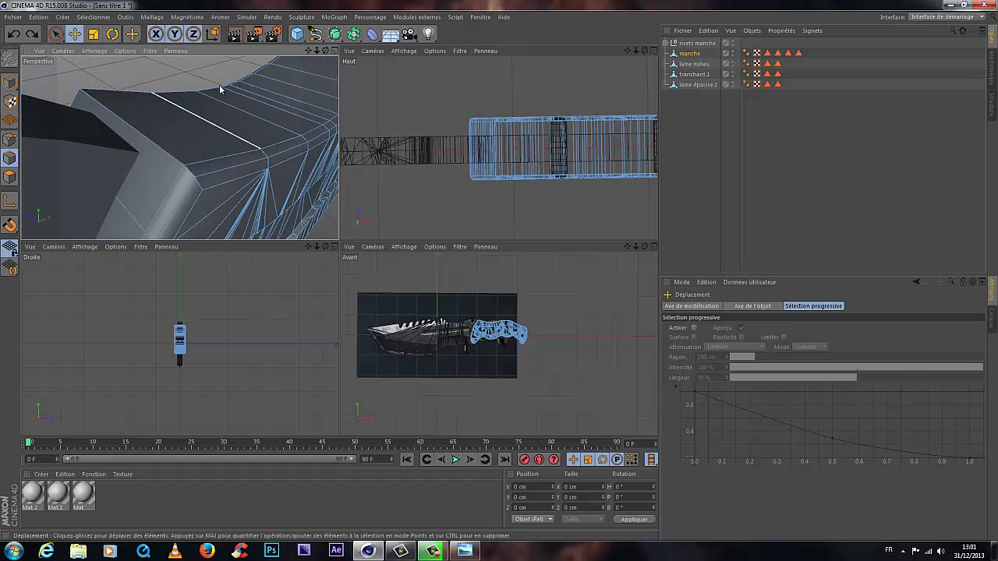
drag(317, 52, 340, 240)
drag(317, 52, 340, 244)
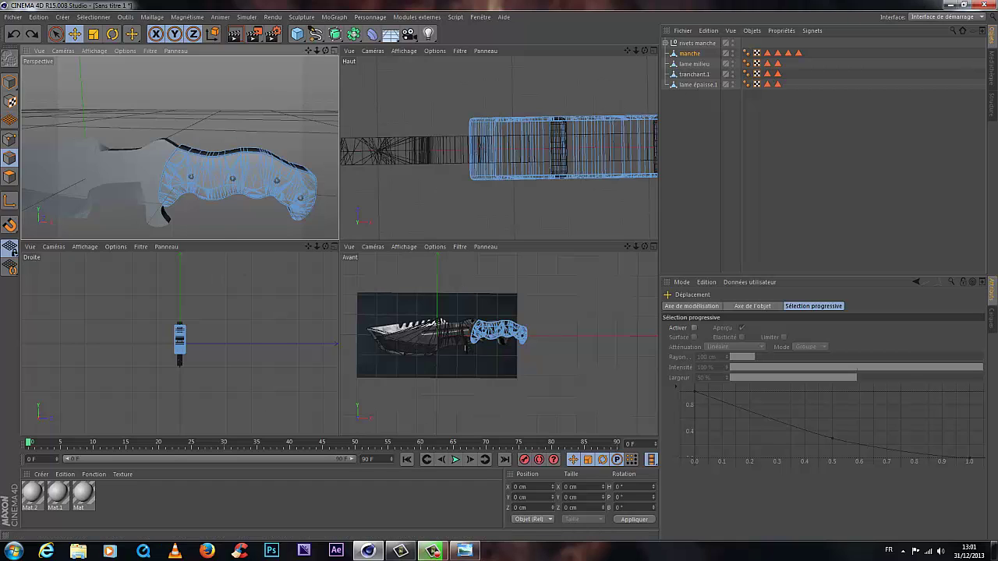
click(465, 551)
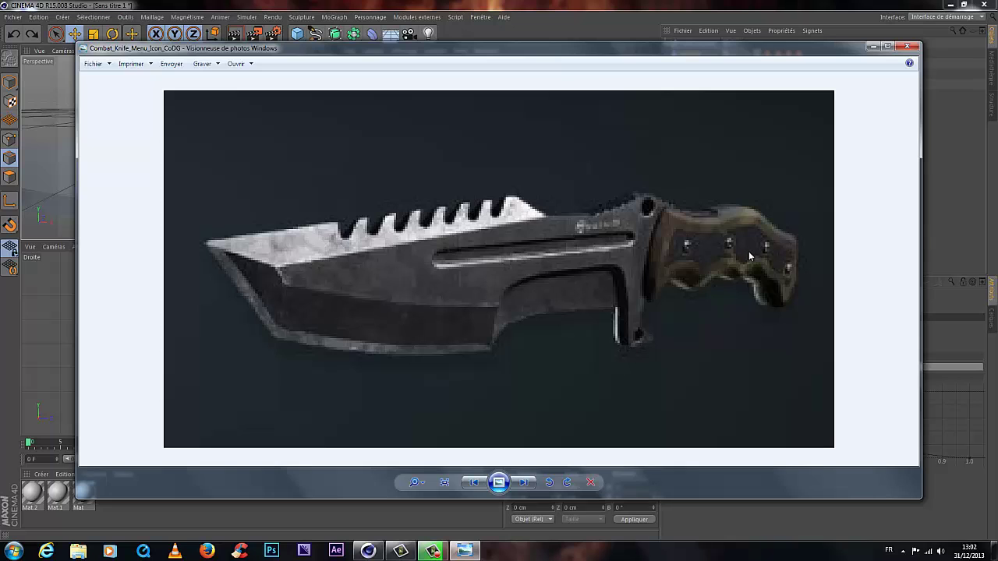
click(906, 46)
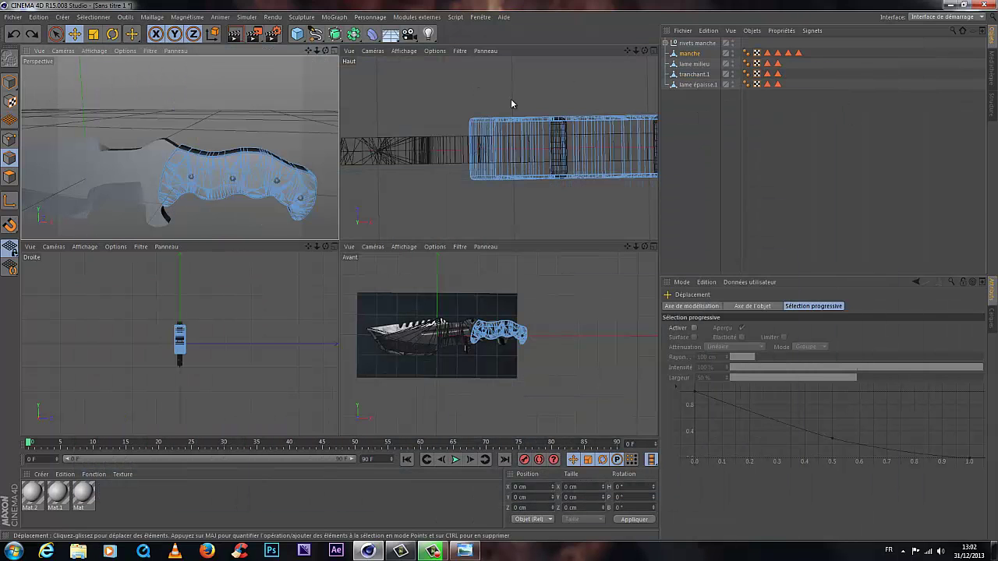
Step: Add a cube above the handle at about X 275.7 cm and Y 142.4 cm, and reduce its Z size to about 43.8 cm
drag(636, 51, 499, 244)
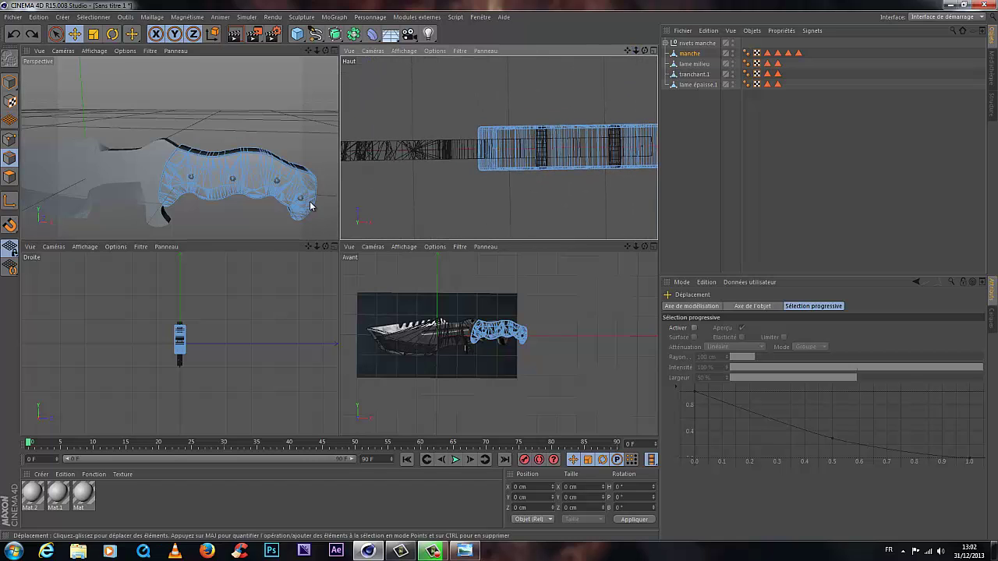
click(297, 36)
click(414, 52)
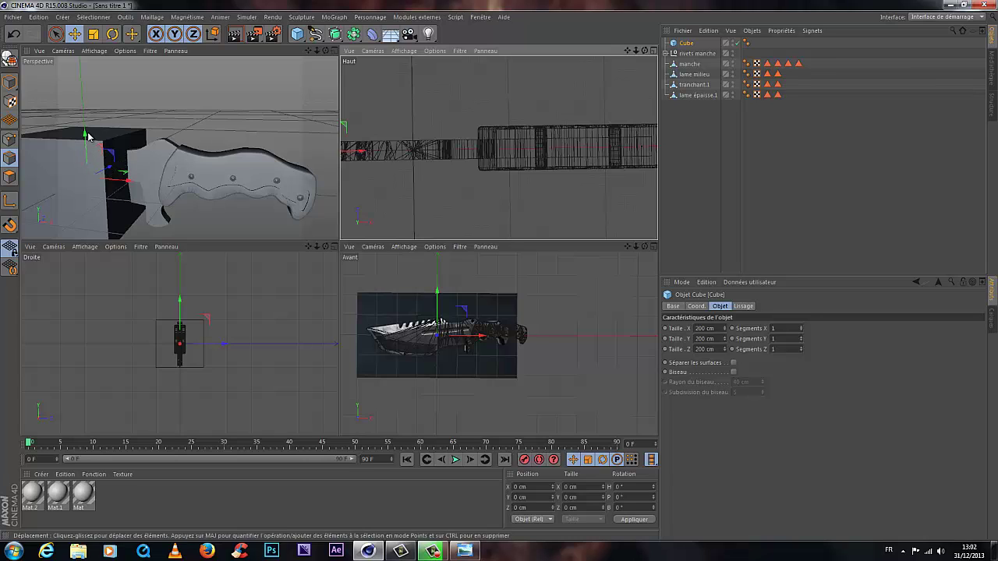
click(10, 83)
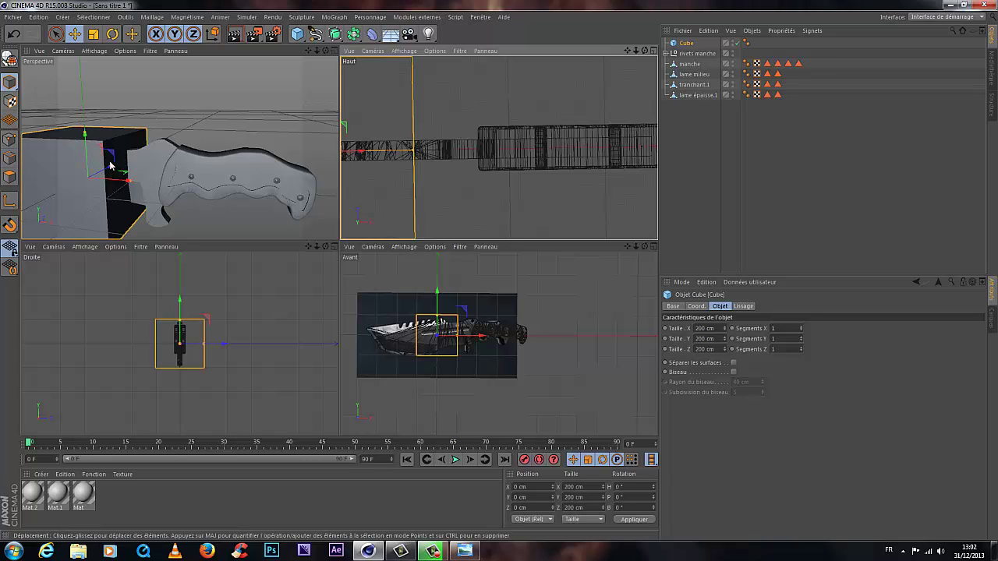
drag(112, 162, 263, 131)
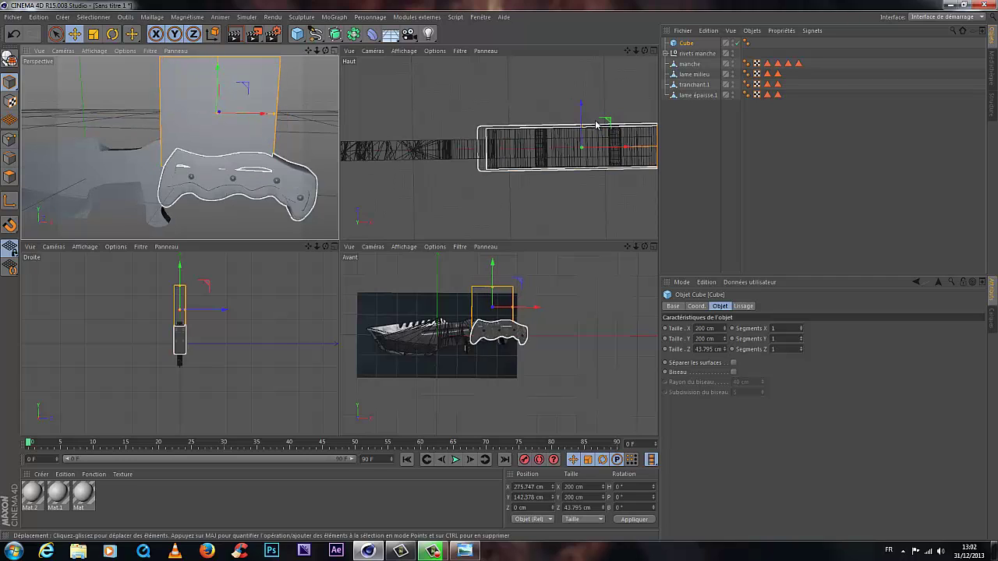
Step: Resize the cube to about 134.7 cm in X and 16.3 cm in Z, and place it at about X 231.9 cm, Y 158.1 cm
mouse_move(582, 128)
mouse_down()
mouse_move(581, 142)
mouse_move(619, 154)
mouse_move(573, 144)
mouse_up()
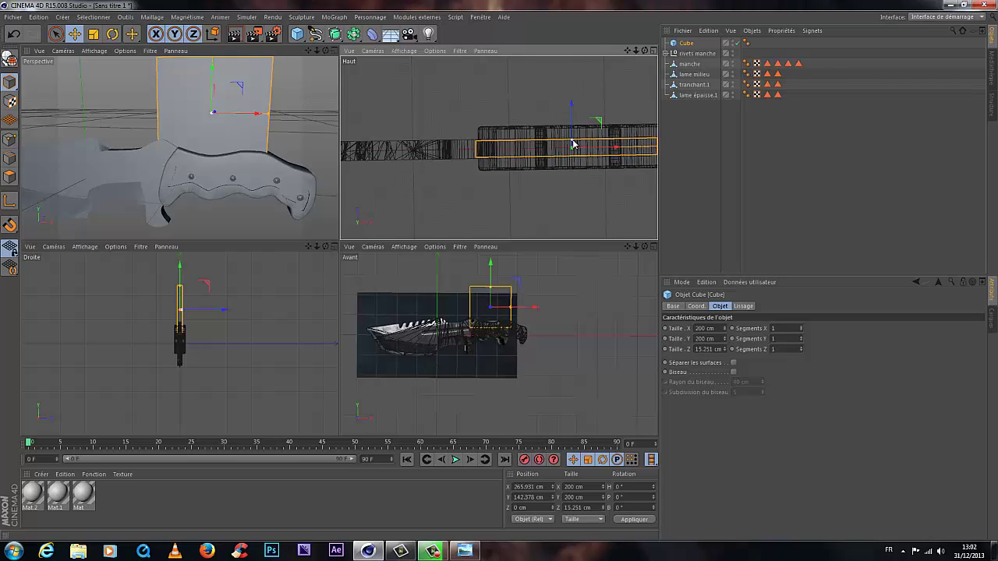
scroll(564, 147, up, 5)
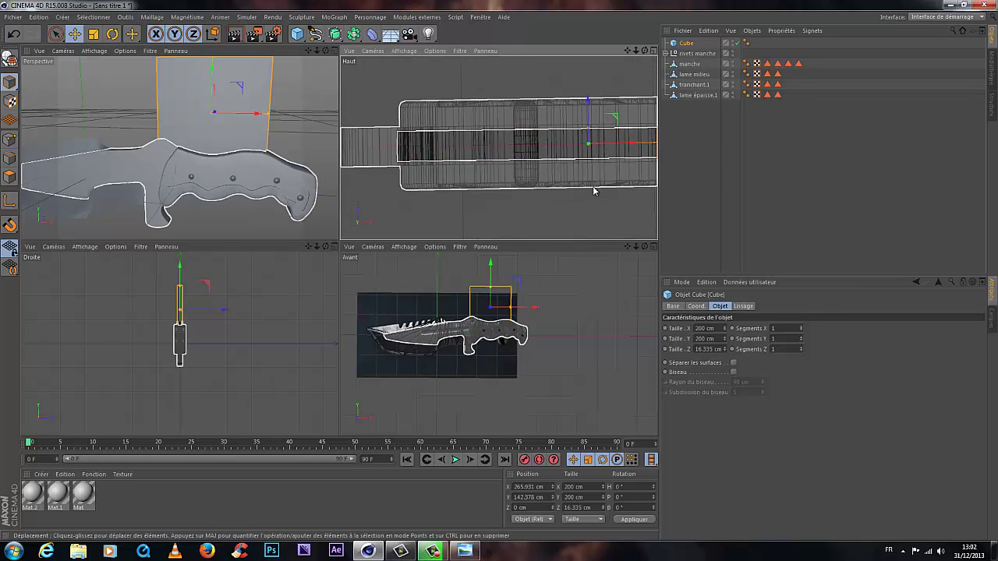
scroll(596, 185, down, 6)
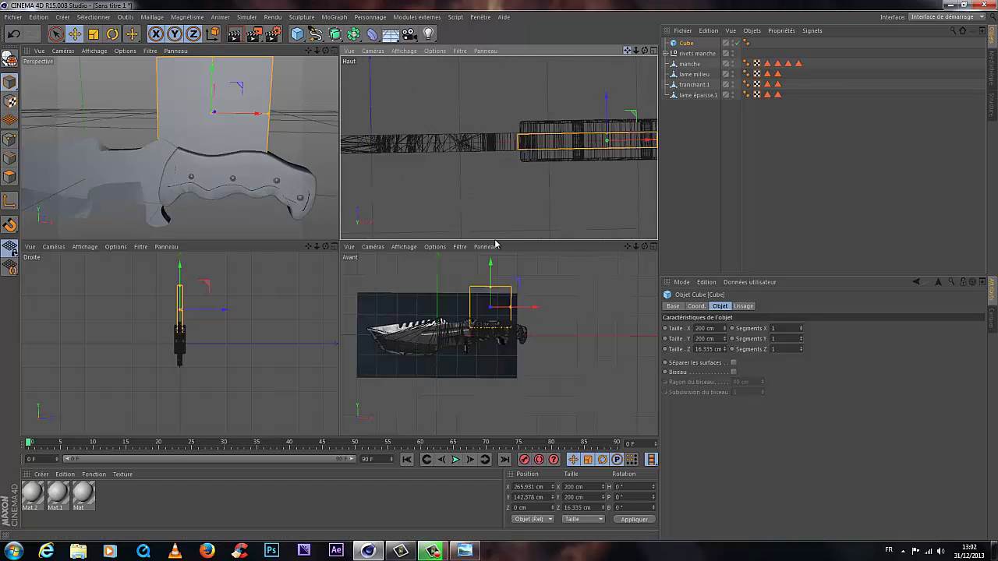
drag(627, 50, 532, 56)
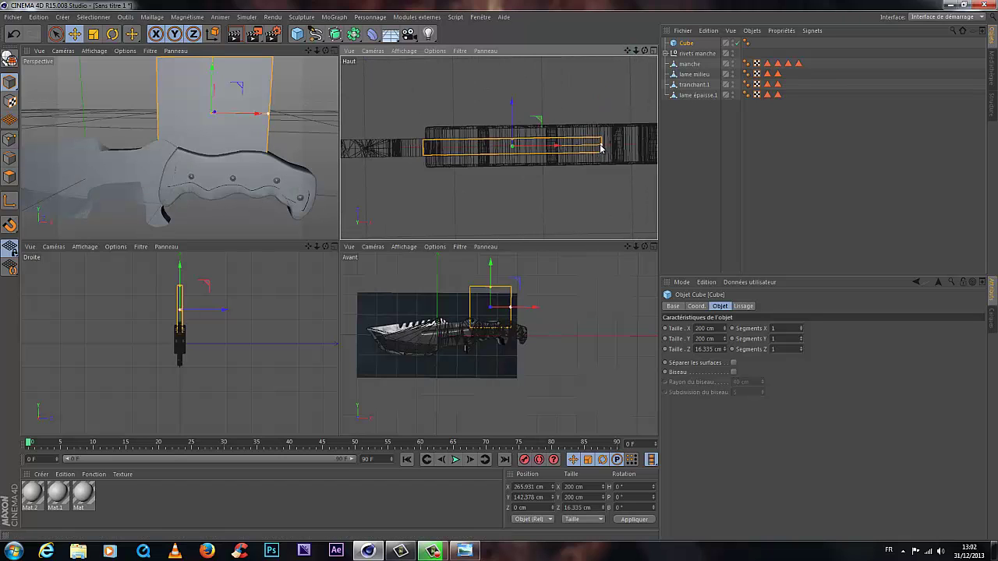
drag(601, 147, 529, 153)
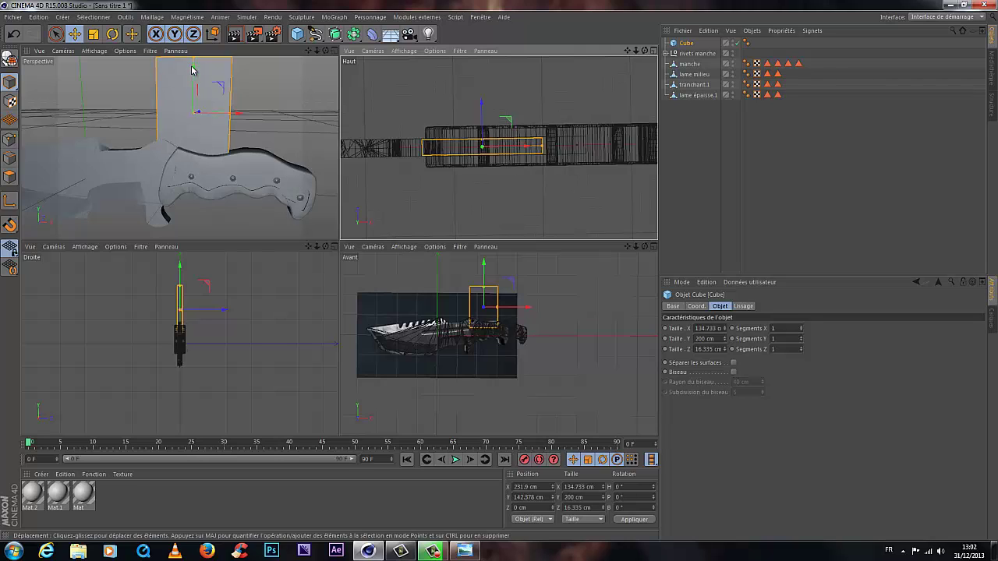
drag(500, 283, 500, 276)
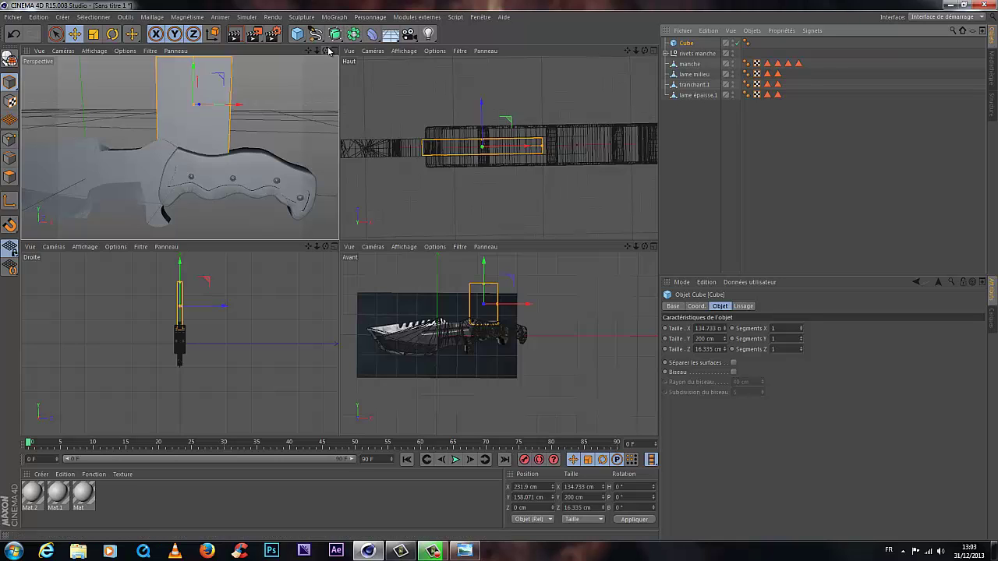
Step: Subtract the cube from the manche object with a Boolean object and check the groove cut into the handle's top
drag(353, 34, 562, 48)
click(689, 74)
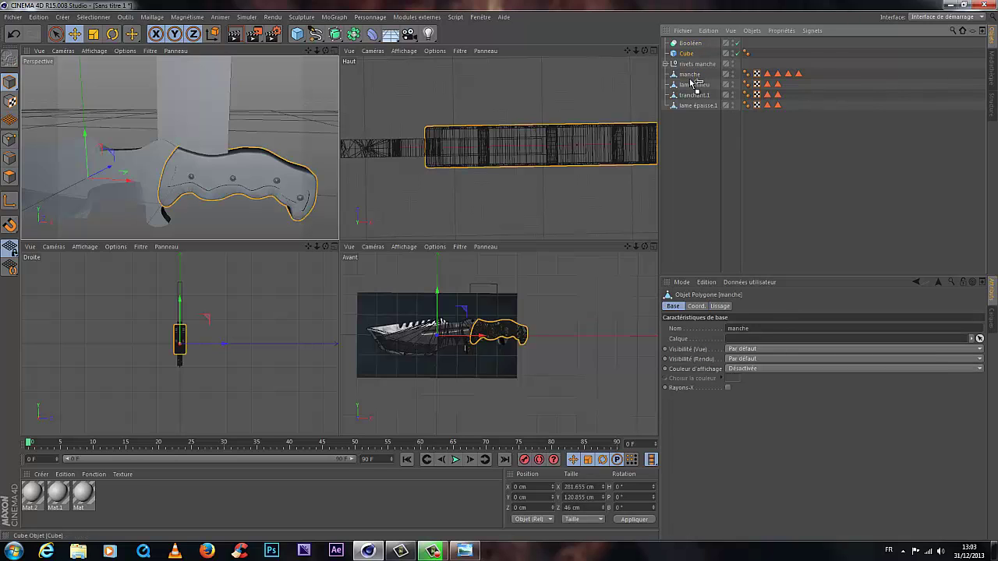
ctrl+click(685, 53)
mouse_move(686, 53)
mouse_down()
mouse_move(689, 79)
mouse_move(693, 44)
mouse_up()
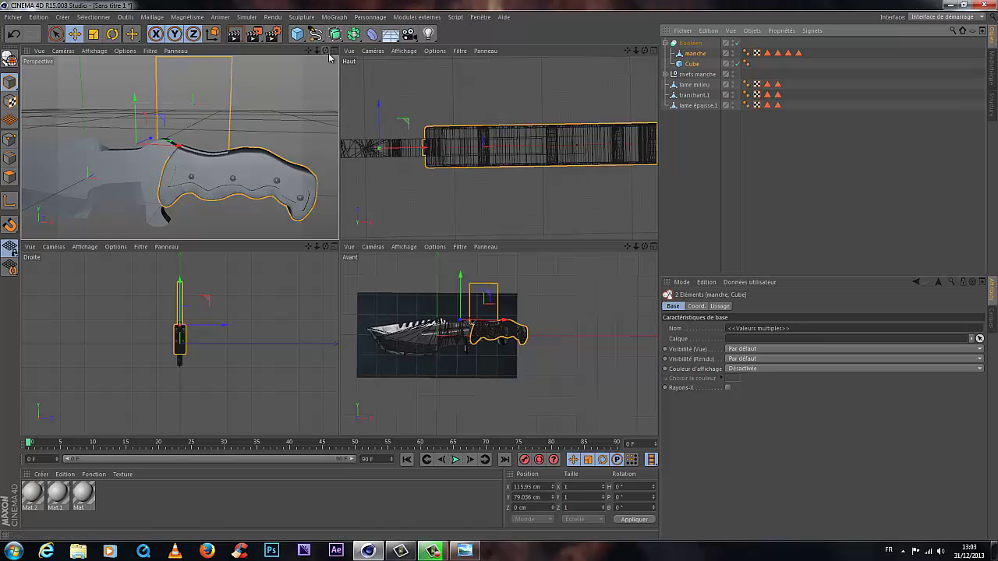
drag(329, 56, 341, 241)
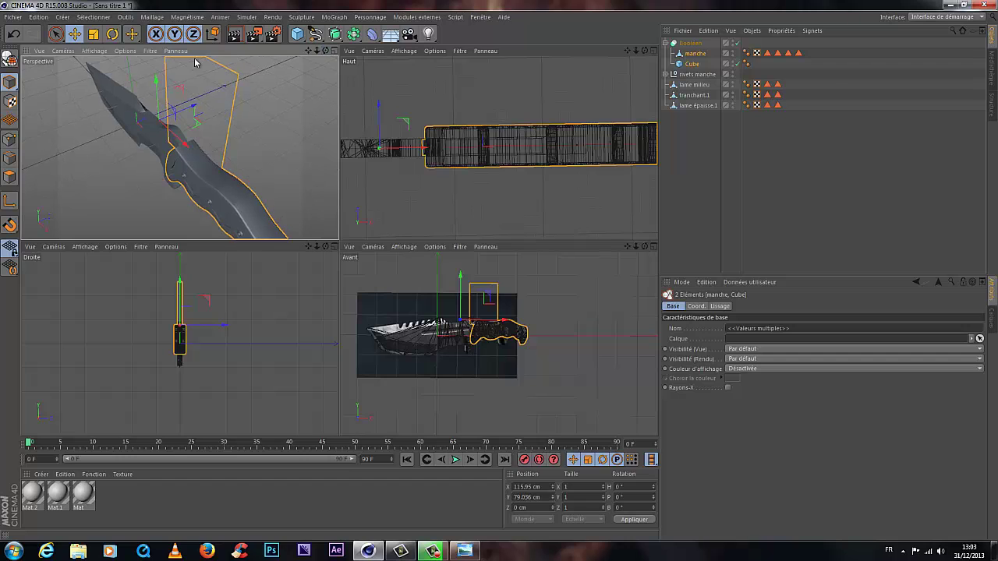
drag(195, 63, 343, 243)
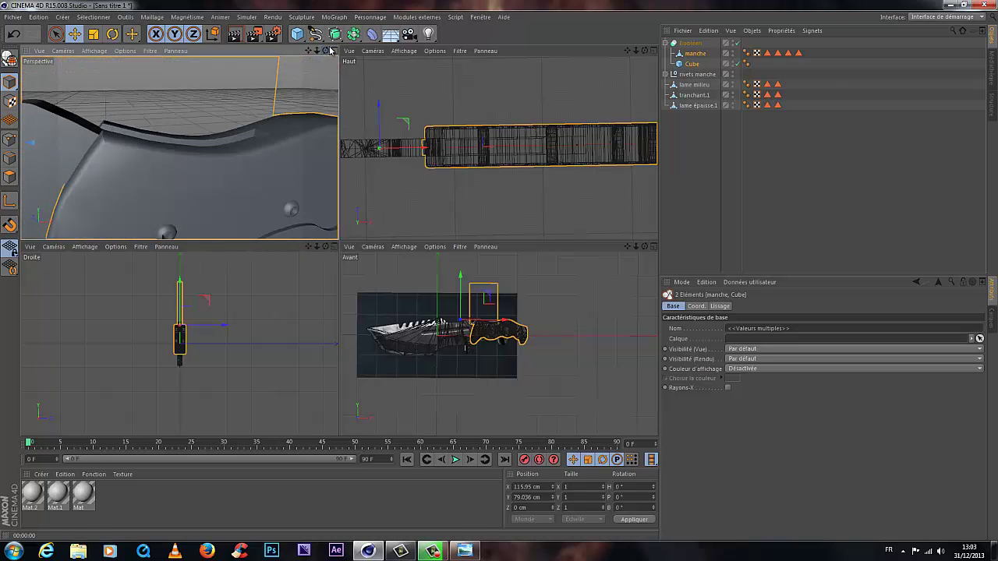
Step: Make the Boolean object editable and merge it with its manche and Cube children into one polygon object, deleting the originals
click(693, 44)
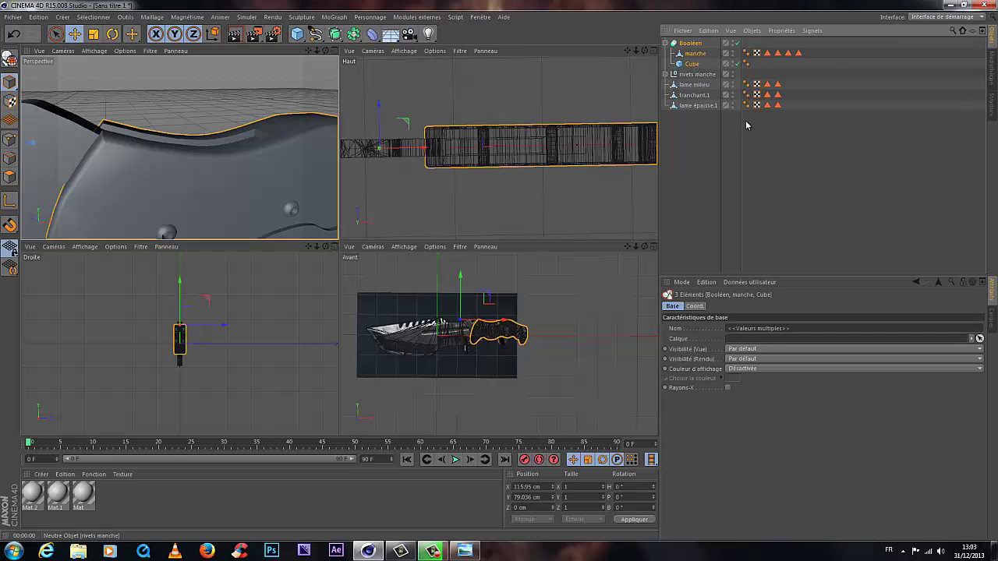
key(c)
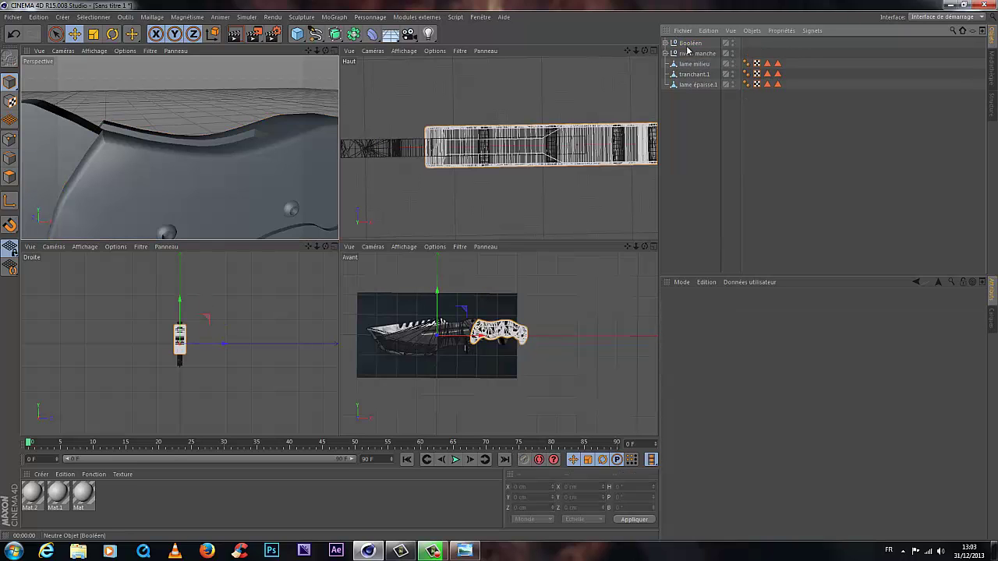
click(667, 43)
shift+click(694, 64)
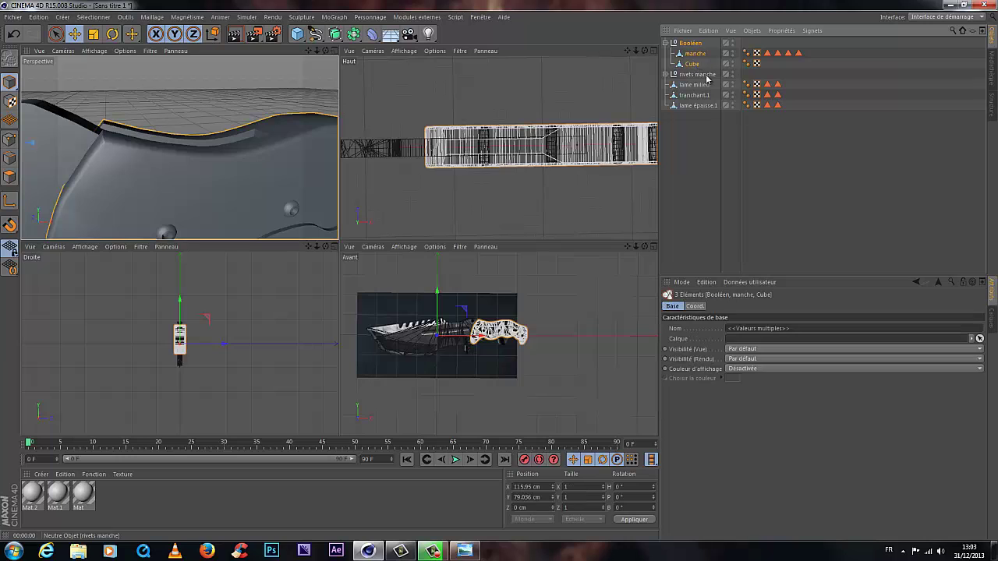
right_click(696, 65)
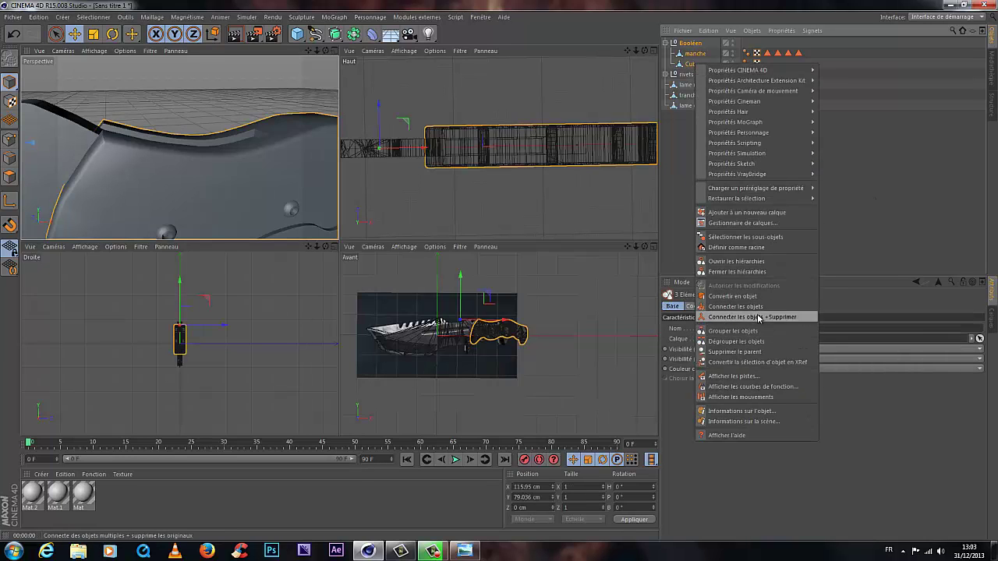
click(754, 317)
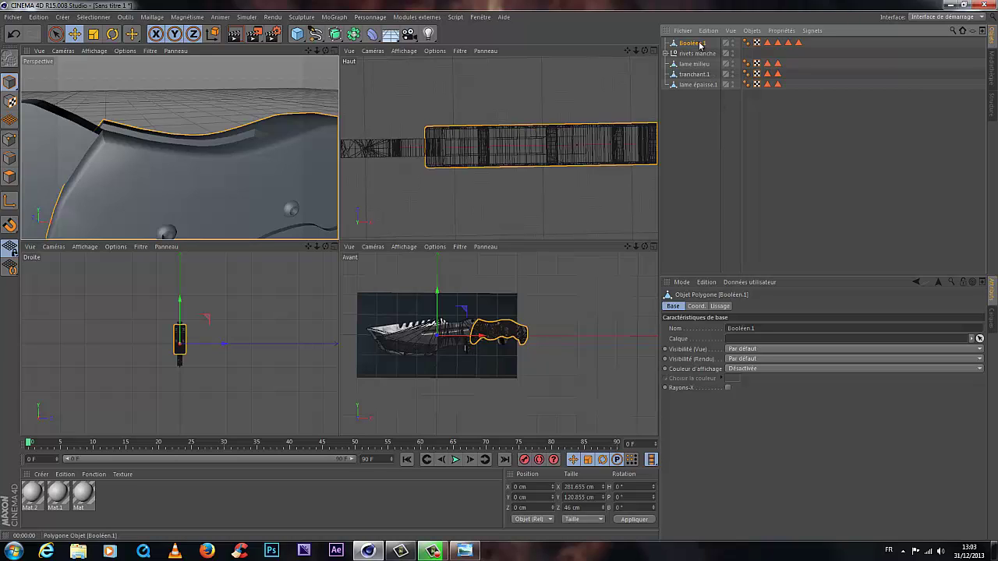
Step: Rename the merged handle object as manche
key(m)
key(a)
key(e)
key(h)
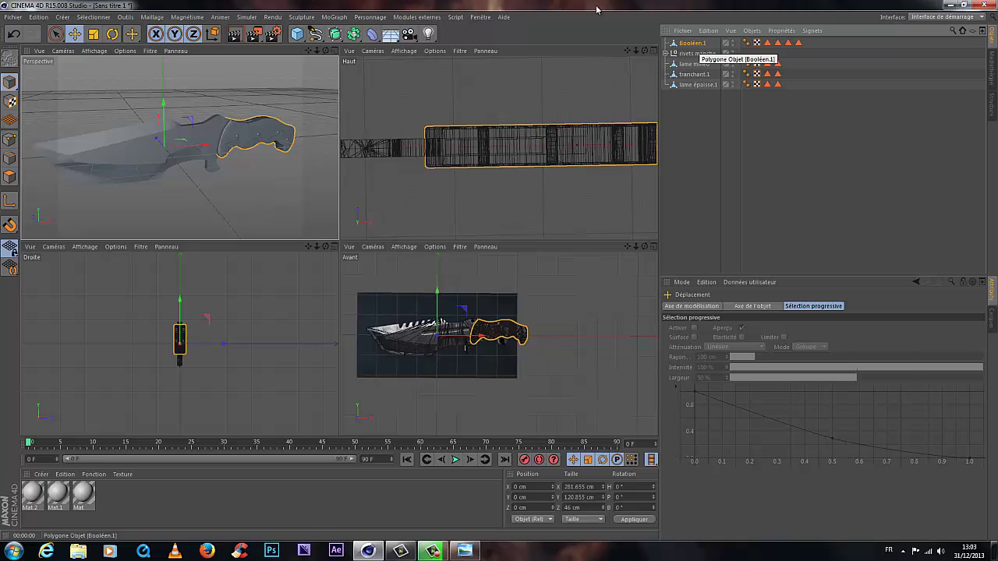
click(749, 107)
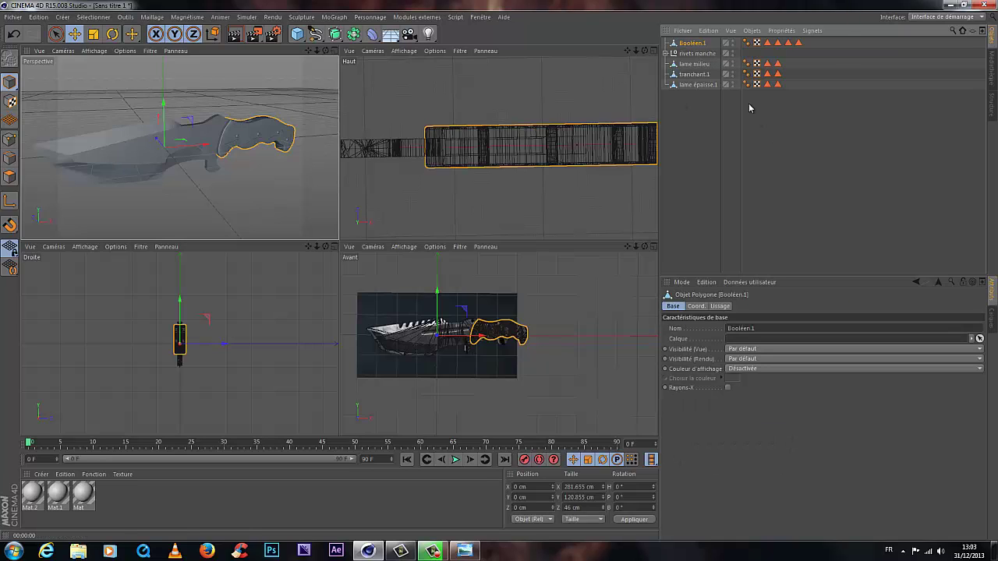
key(Return)
text(manche)
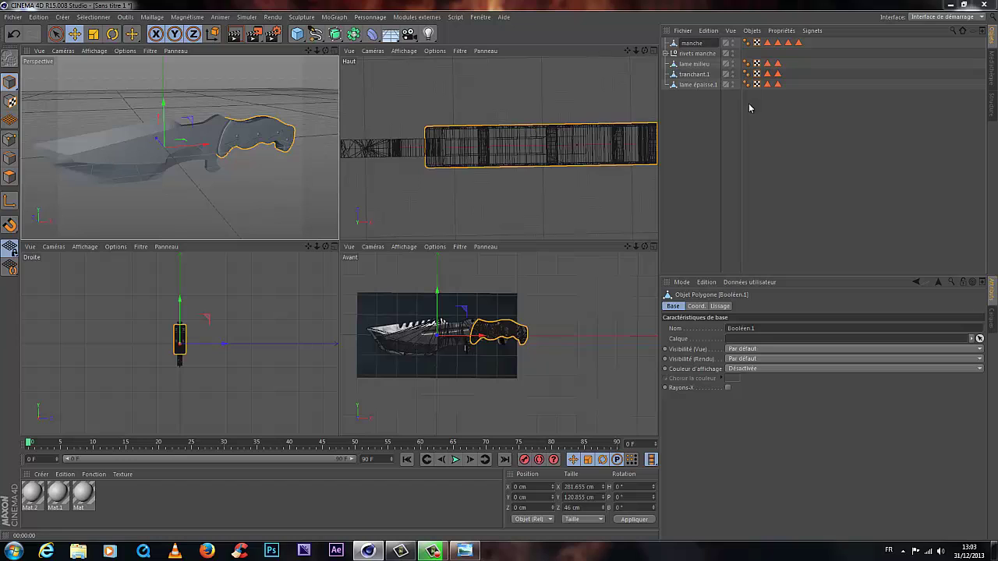
key(Return)
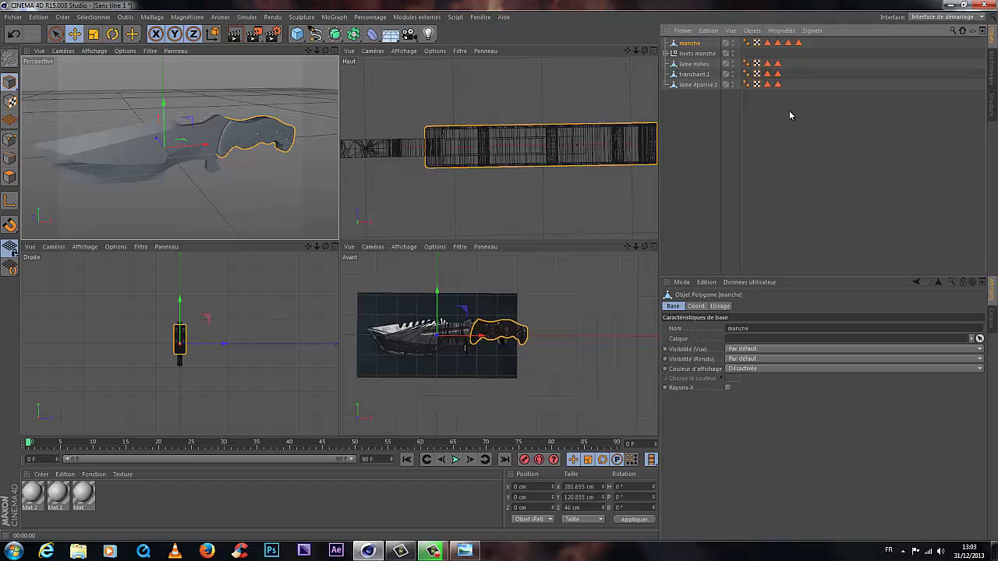
Step: Examine the knife from several sides in the perspective view, and the saw teeth along the blade's spine in the front view
drag(326, 50, 223, 174)
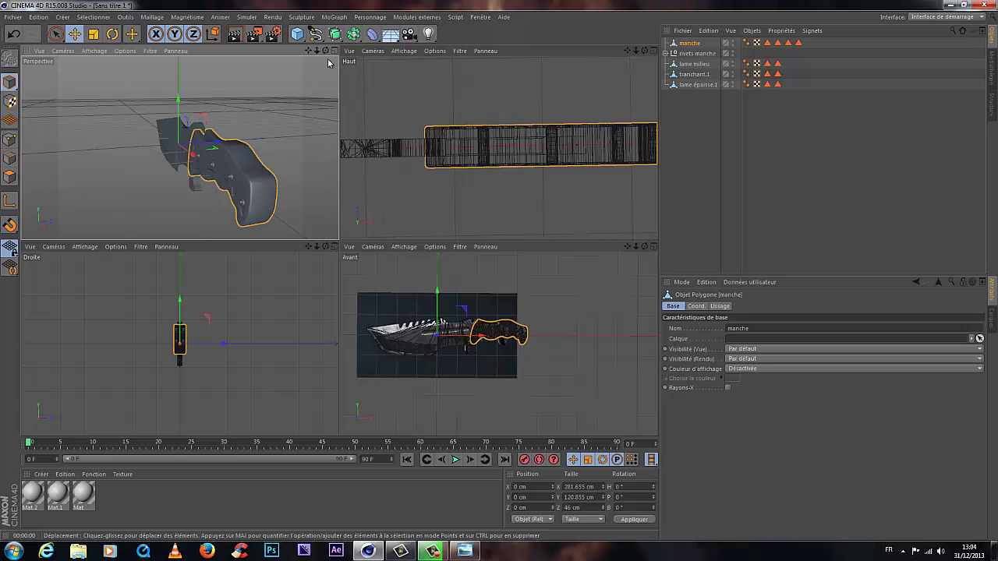
drag(326, 51, 129, 166)
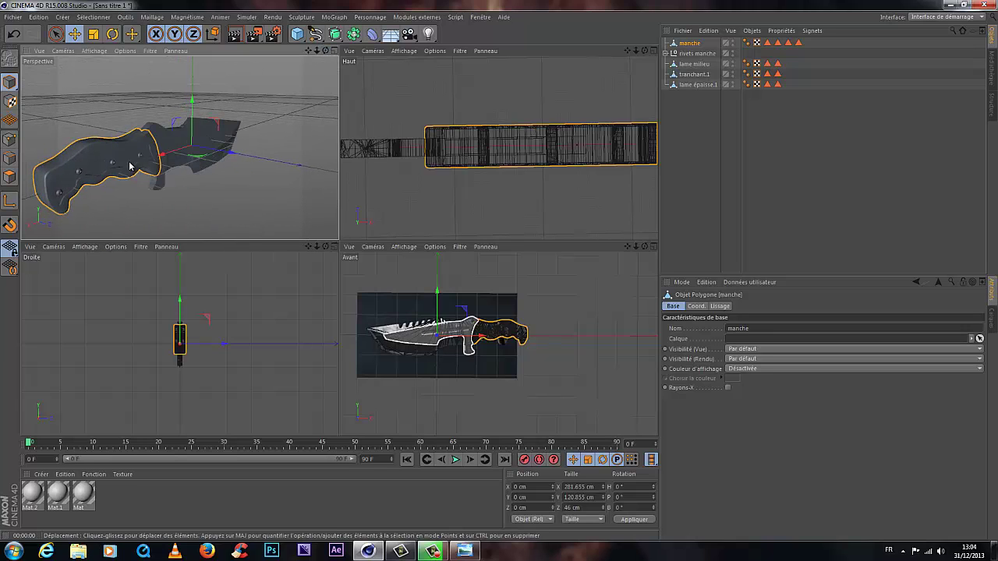
drag(326, 51, 172, 169)
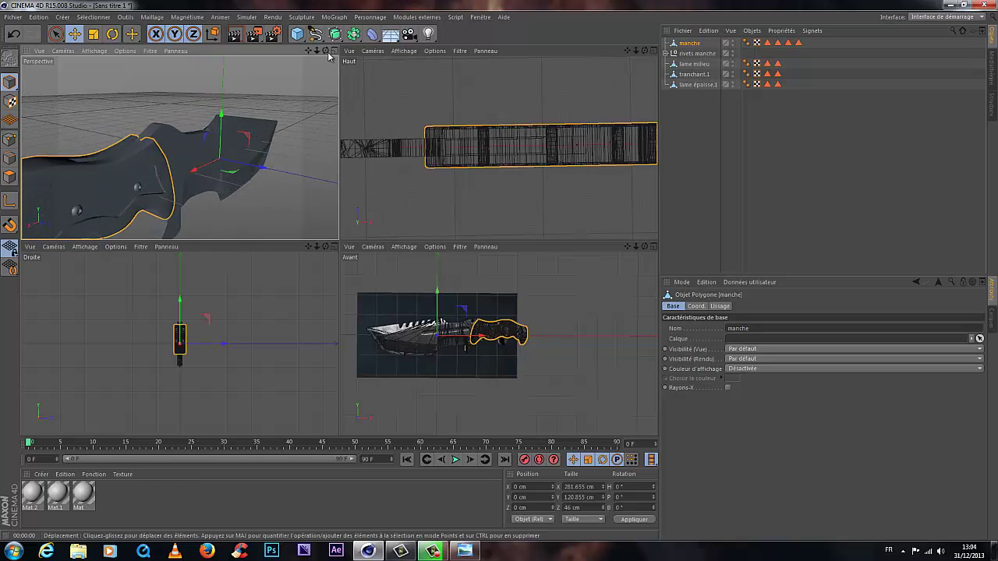
drag(327, 52, 340, 244)
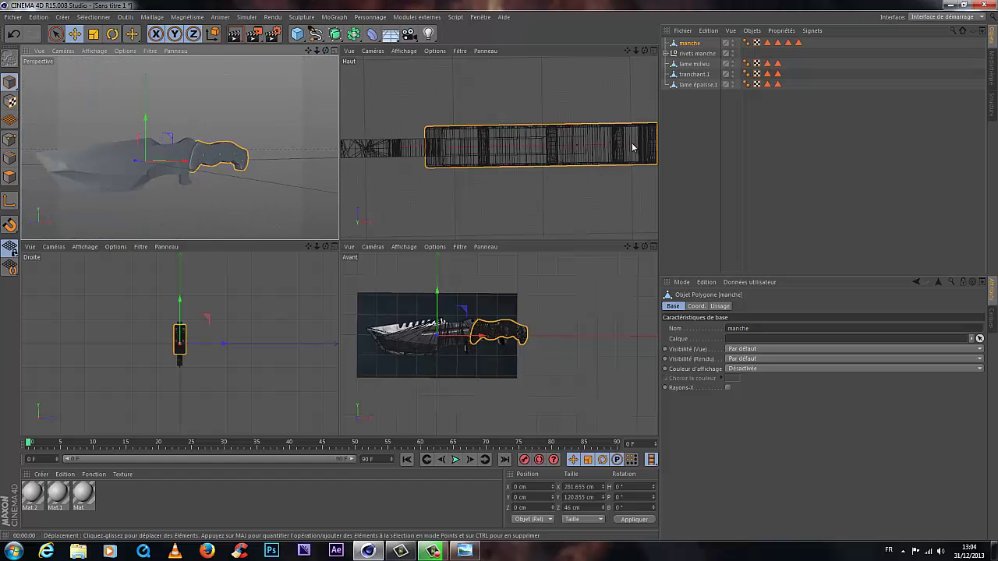
click(701, 83)
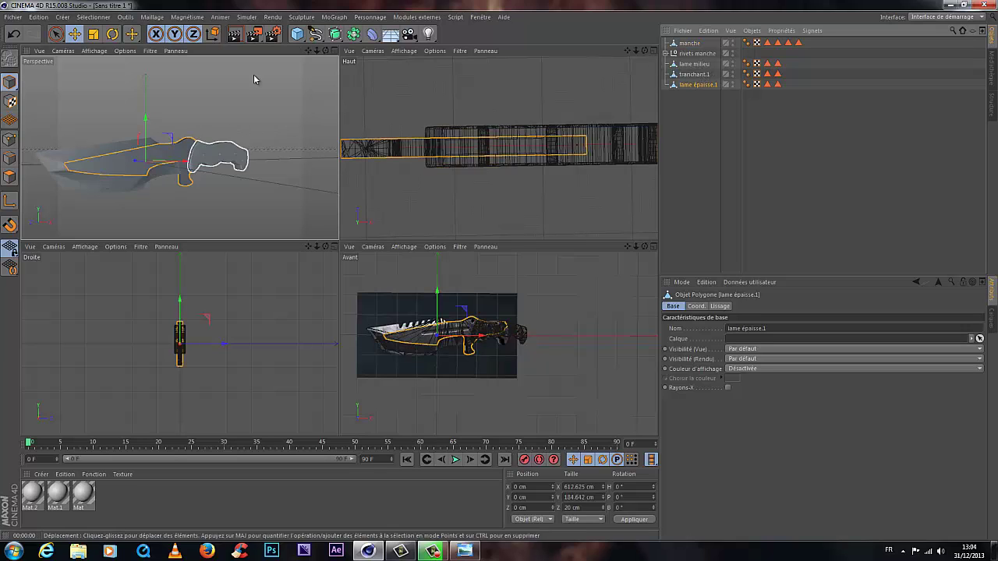
scroll(213, 90, up, 2)
scroll(212, 89, up, 4)
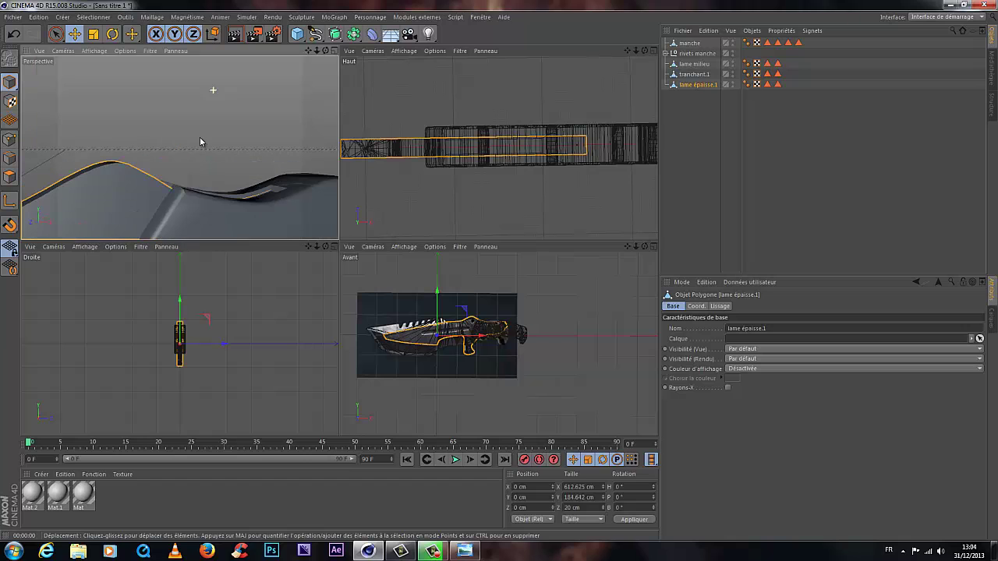
drag(327, 50, 447, 324)
scroll(446, 323, up, 4)
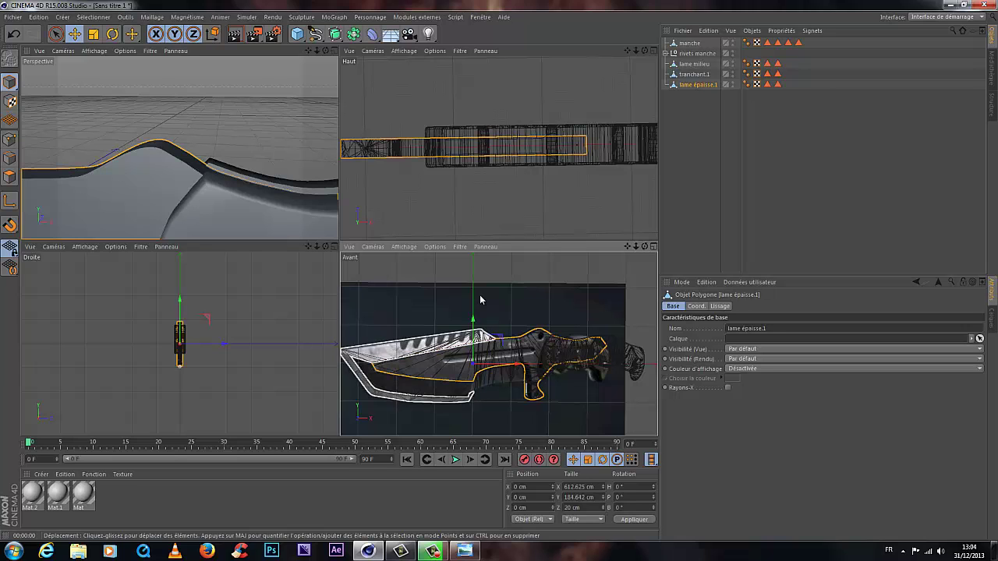
click(502, 381)
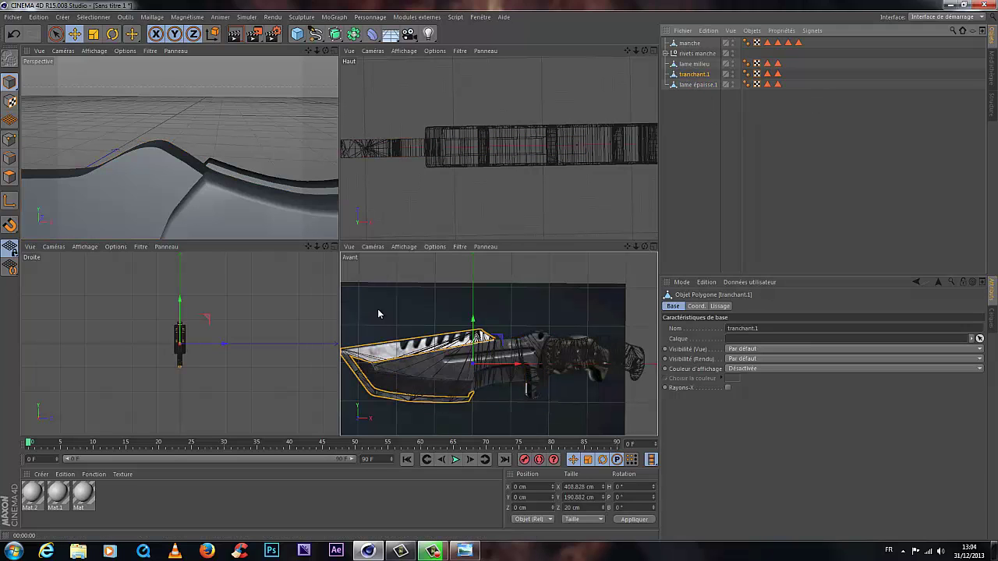
scroll(464, 261, up, 1)
scroll(446, 353, up, 5)
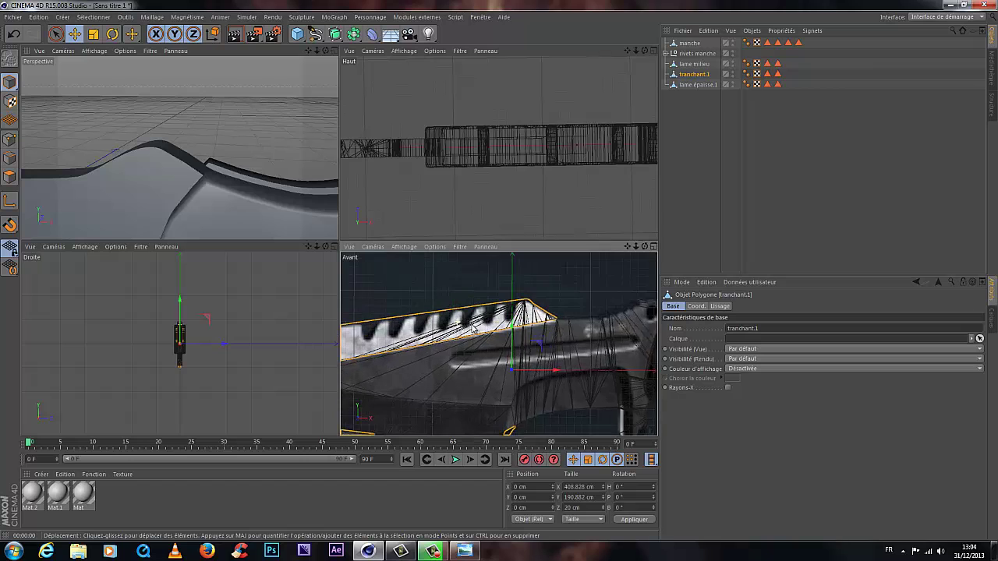
drag(628, 247, 697, 222)
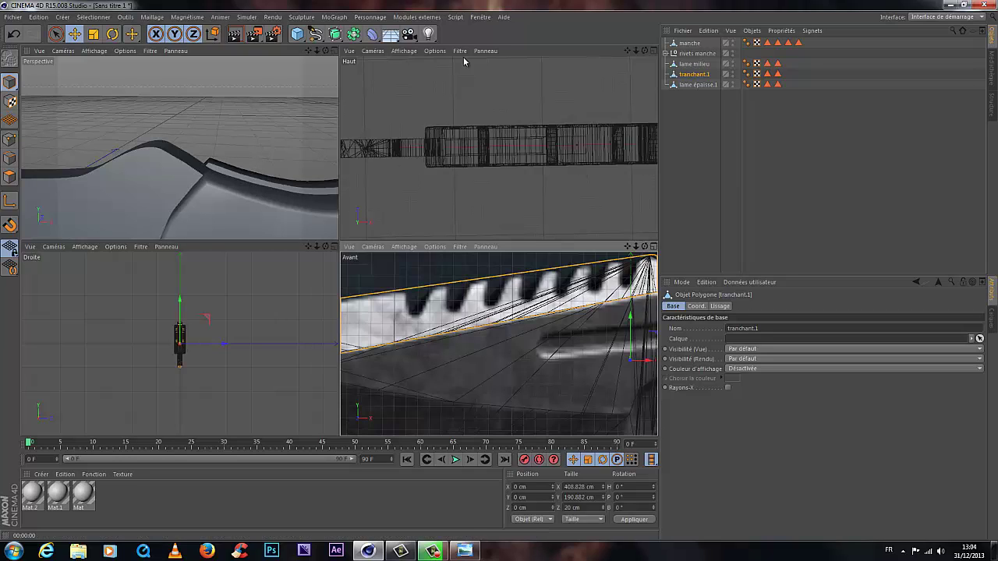
Step: Draw a closed Bézier spline around the saw-tooth notch nearest the blade's tip in the front view, about 25 cm wide and 38 cm high
click(297, 33)
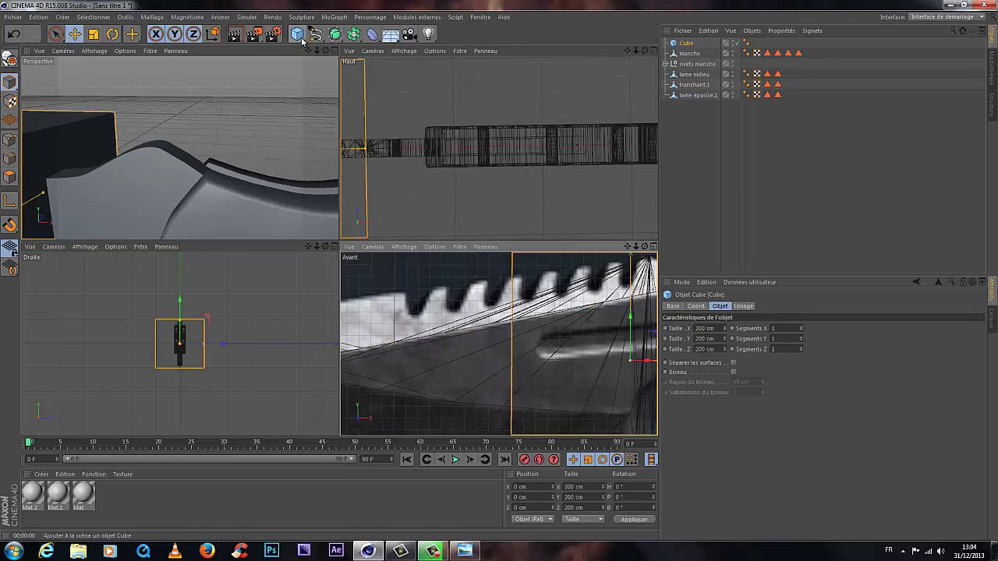
key(ctrl+z)
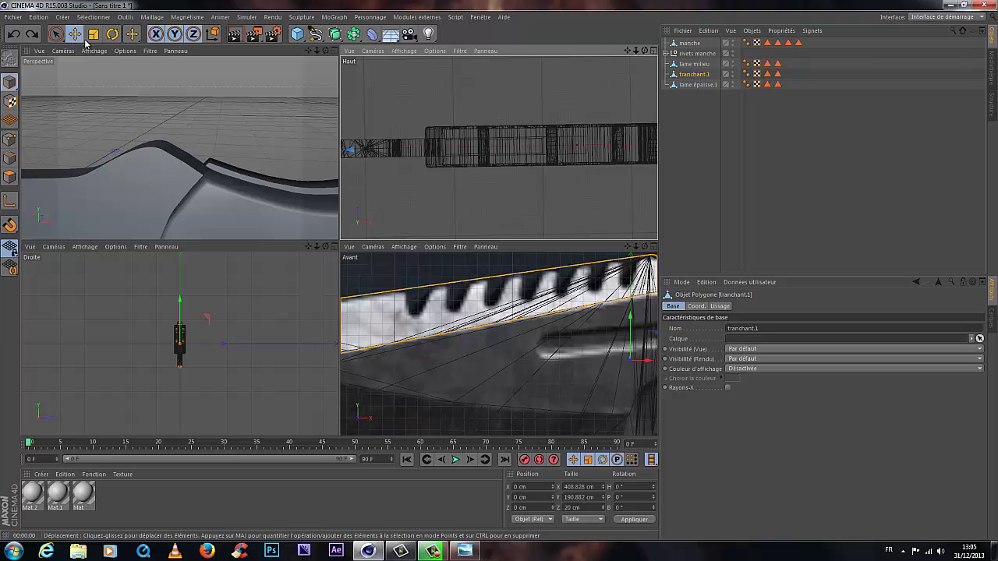
click(315, 34)
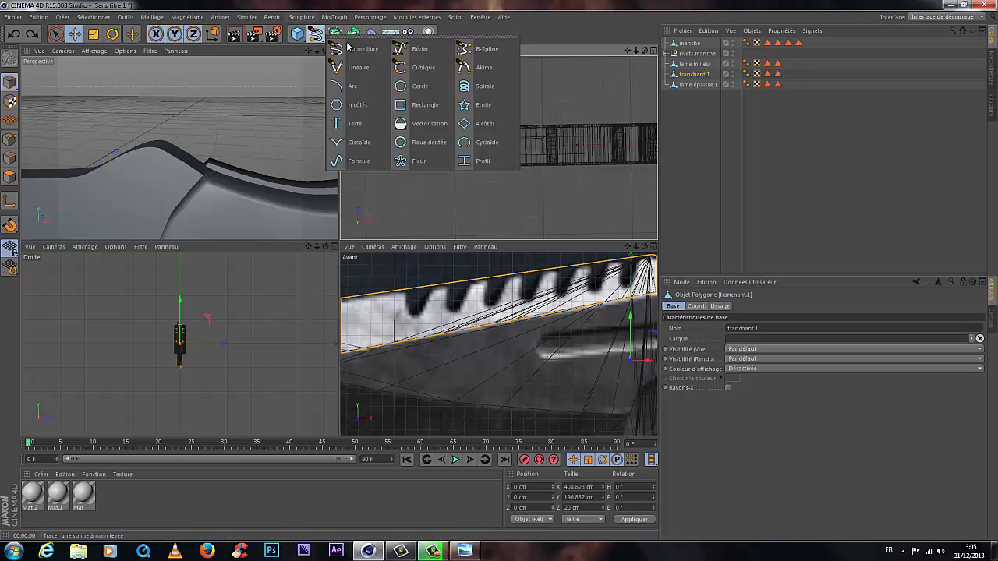
click(438, 49)
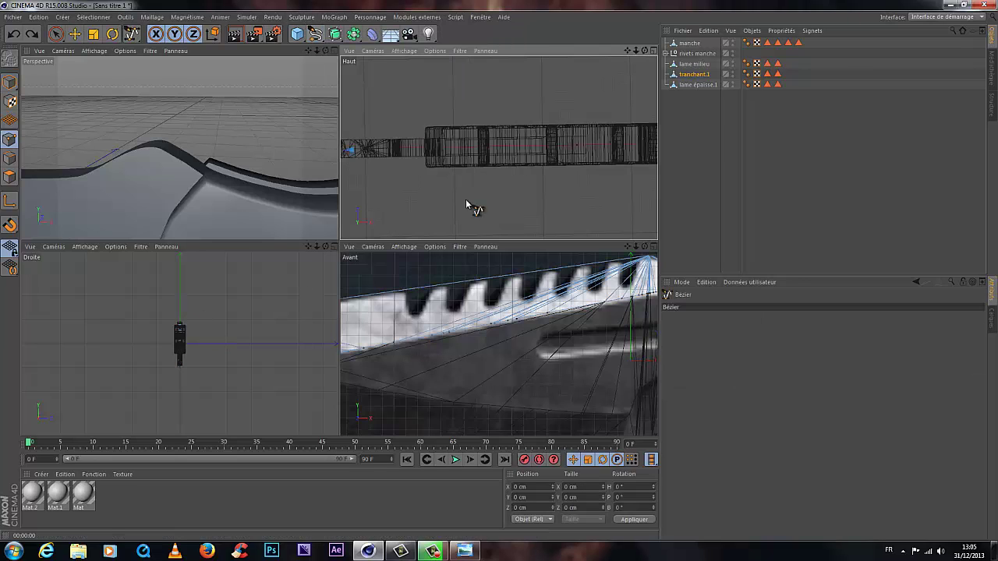
click(409, 285)
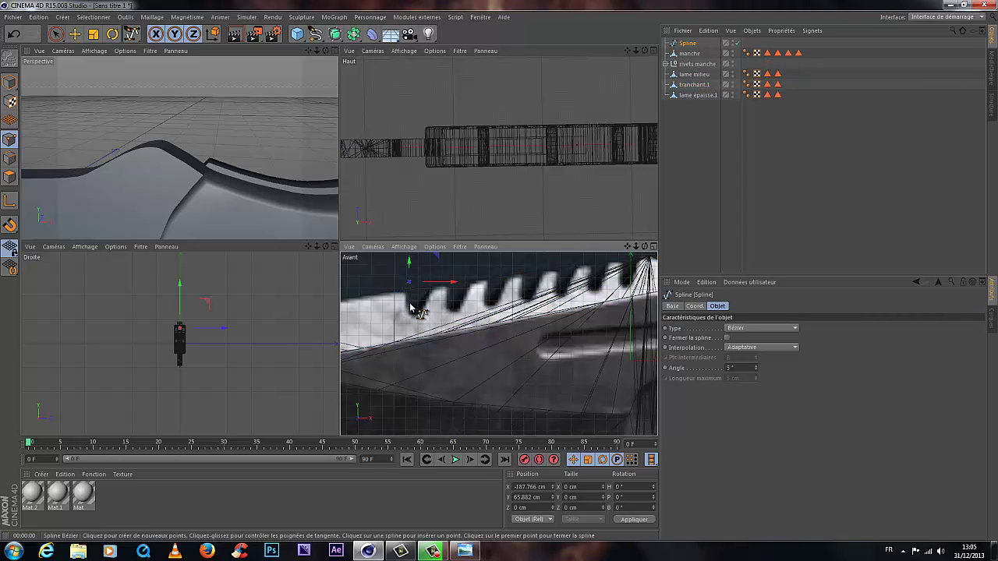
click(409, 306)
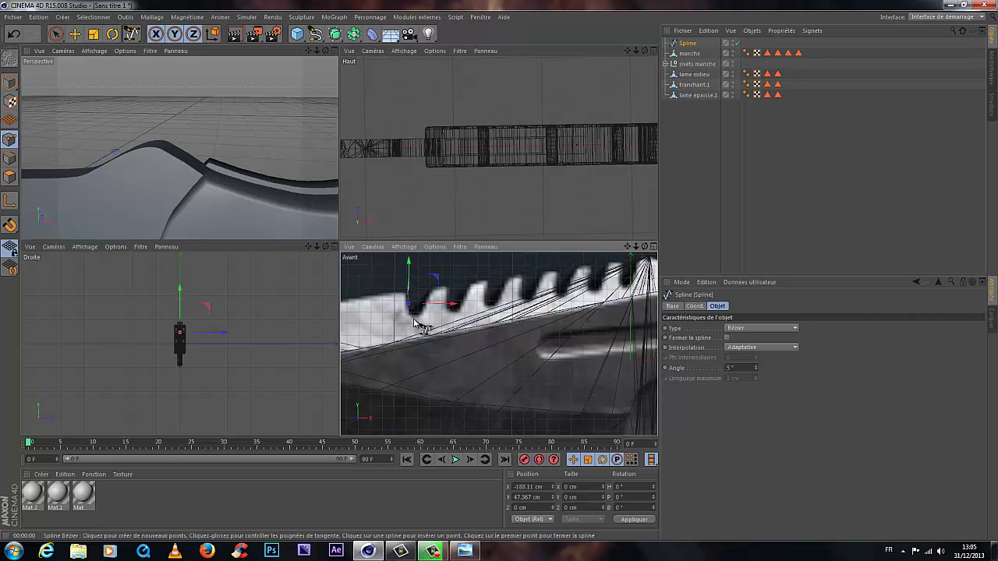
drag(416, 315, 421, 314)
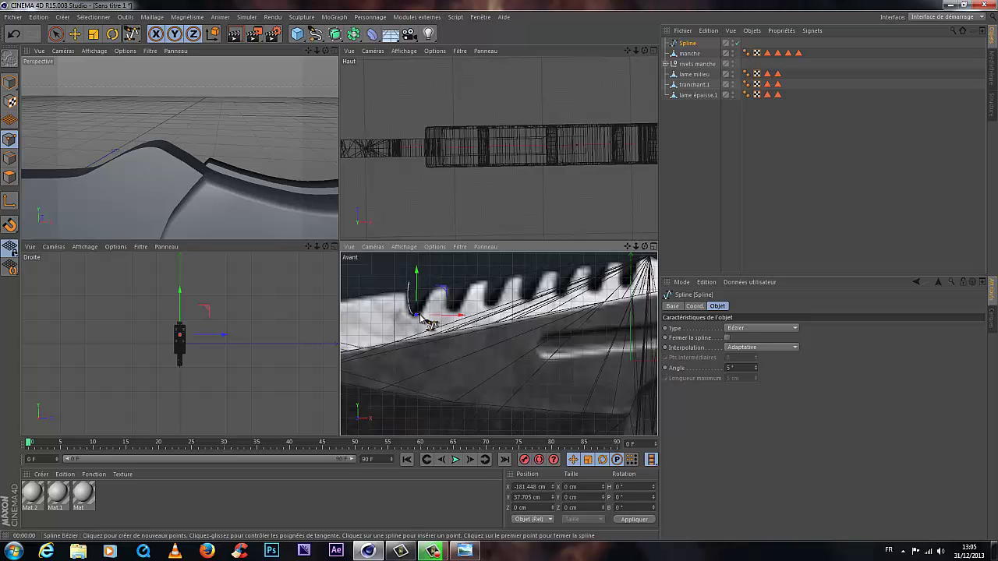
click(433, 280)
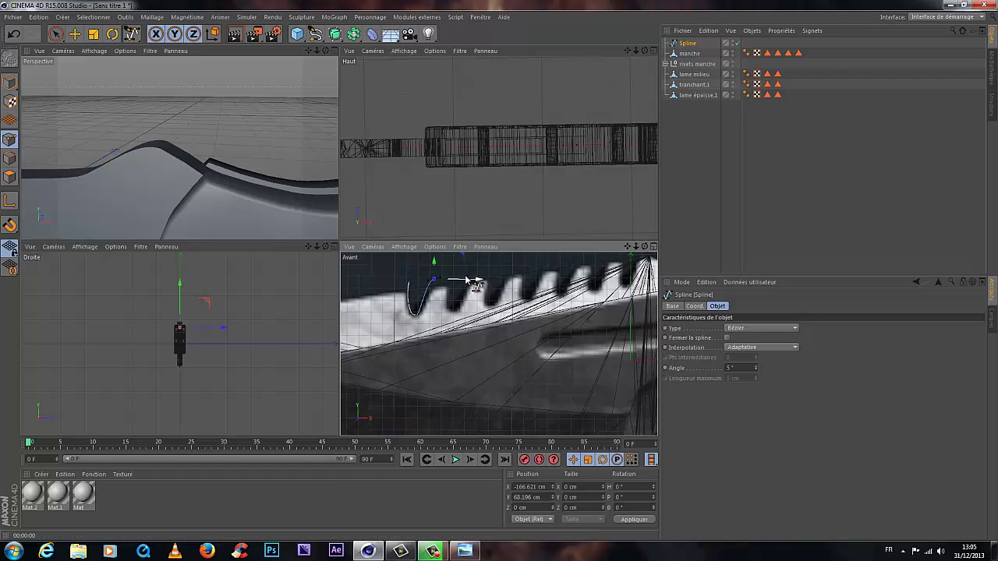
click(465, 277)
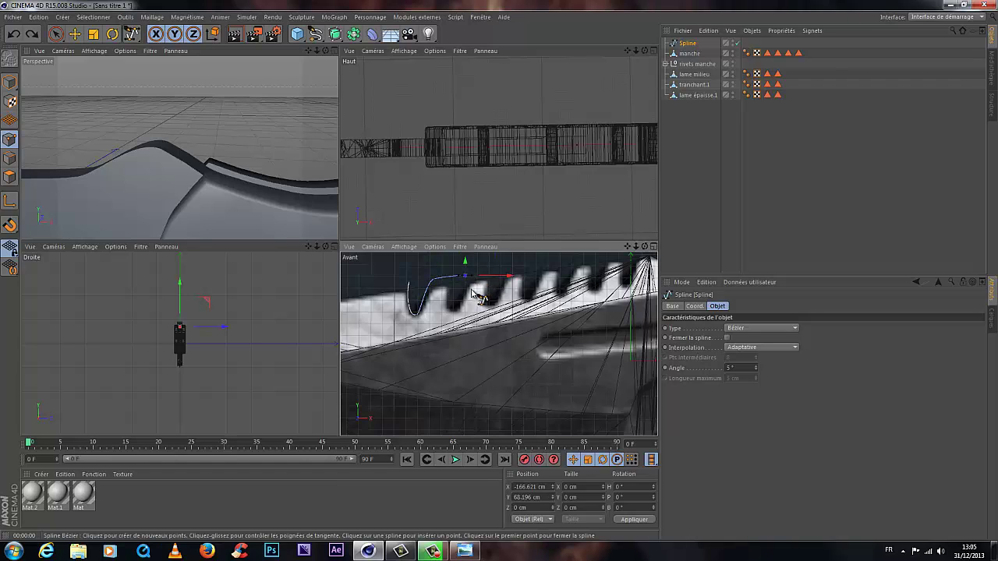
click(471, 280)
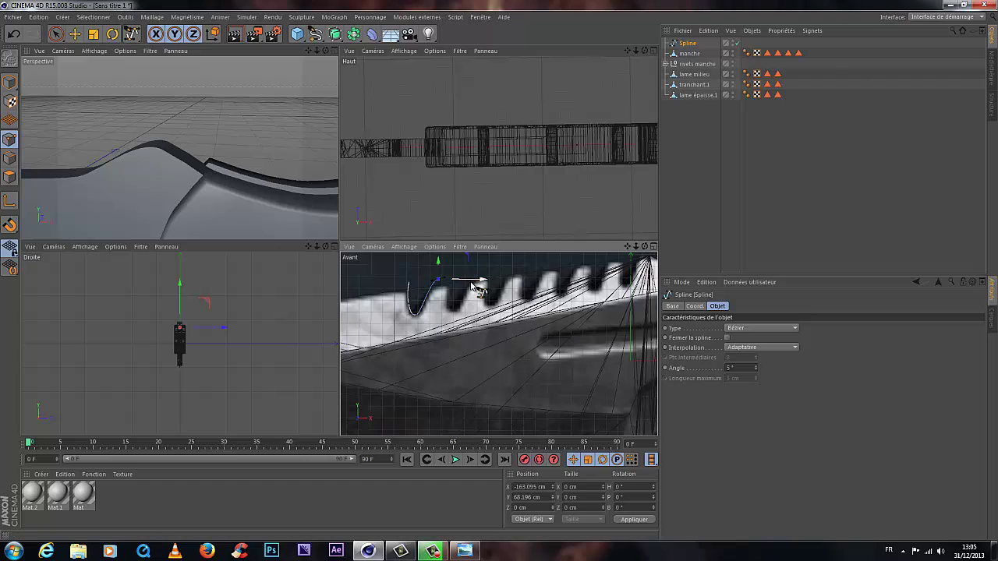
click(428, 275)
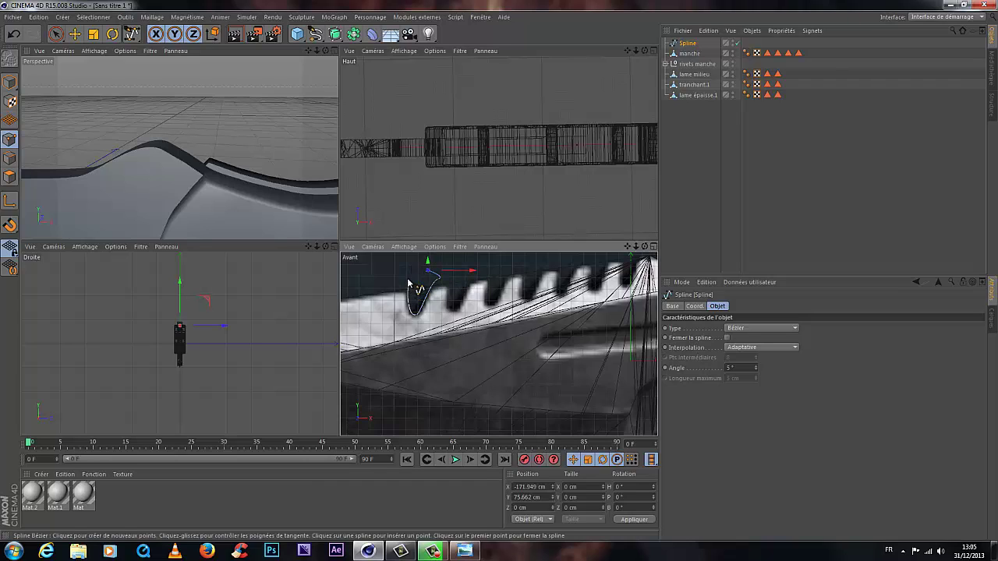
click(410, 283)
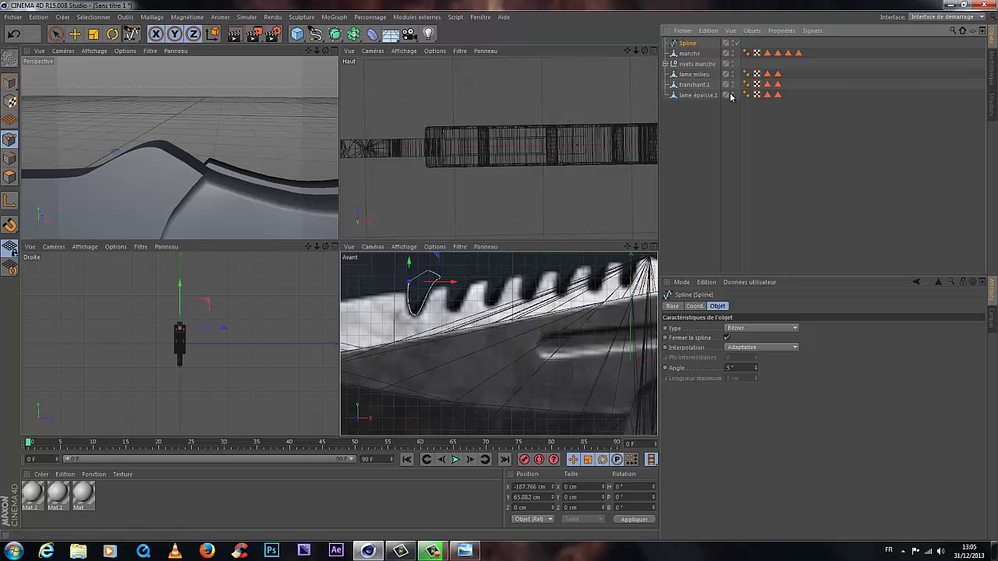
Step: Add an Extrusion object and nest the notch spline inside it to give the outline thickness
drag(334, 33, 470, 58)
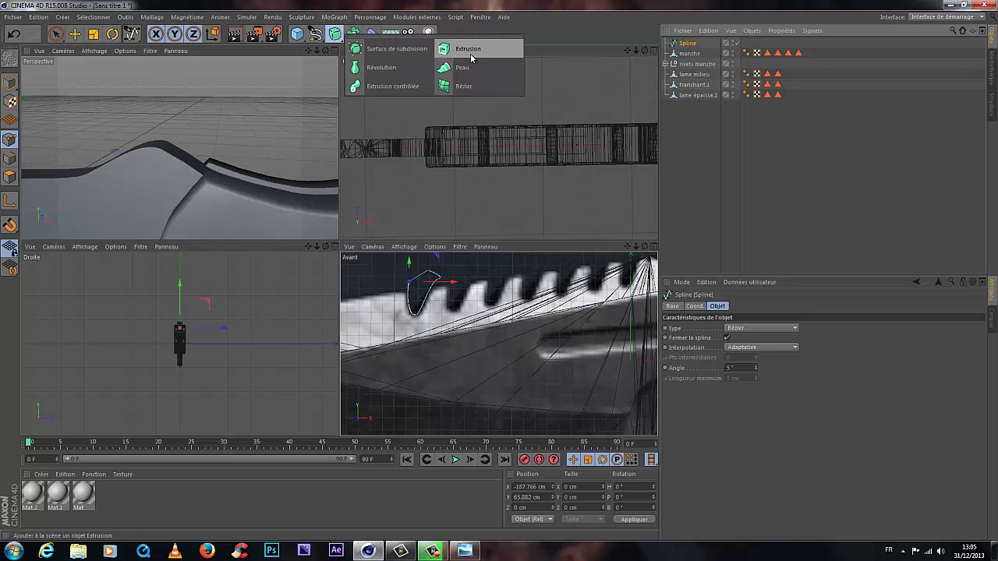
click(467, 50)
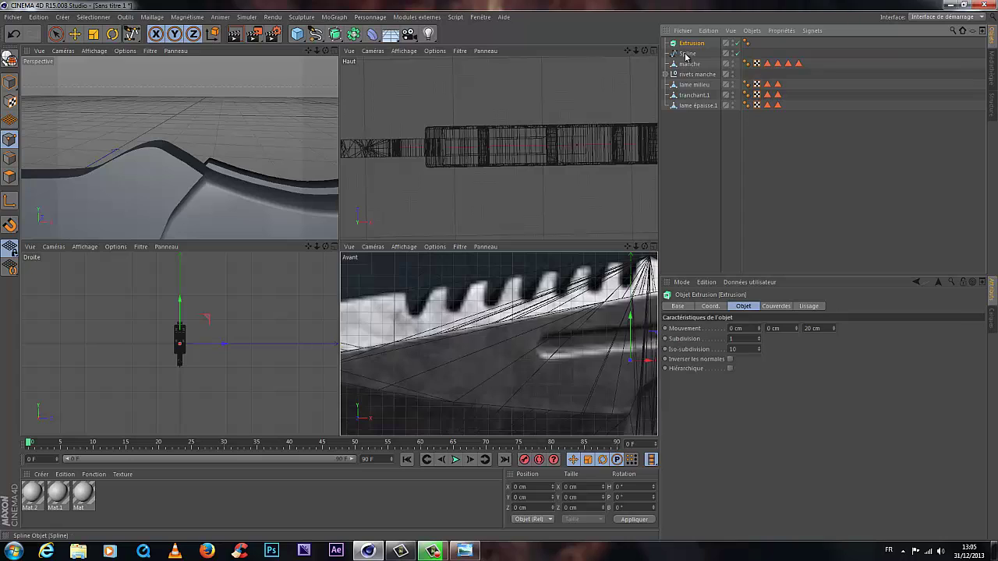
drag(688, 50, 689, 45)
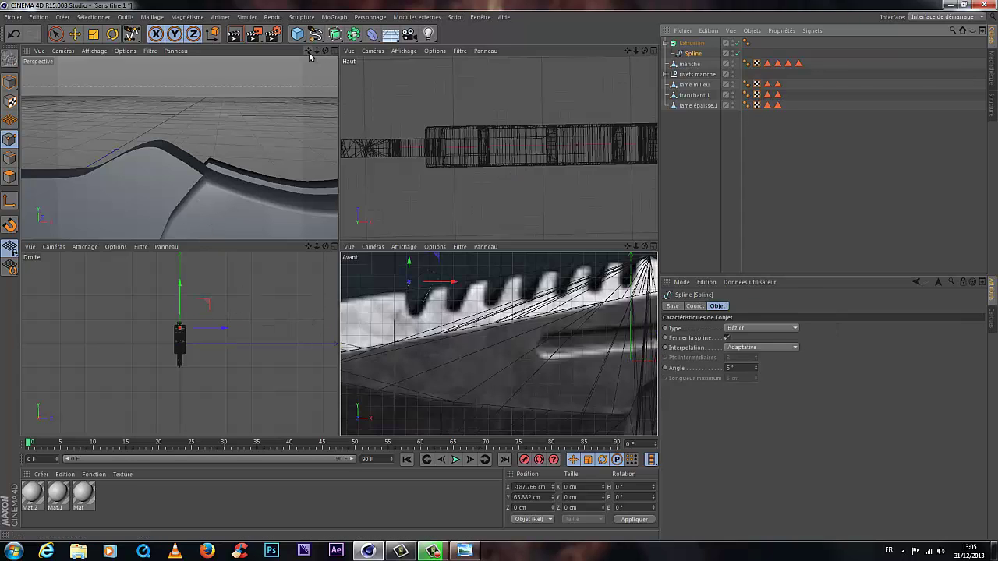
drag(309, 51, 249, 89)
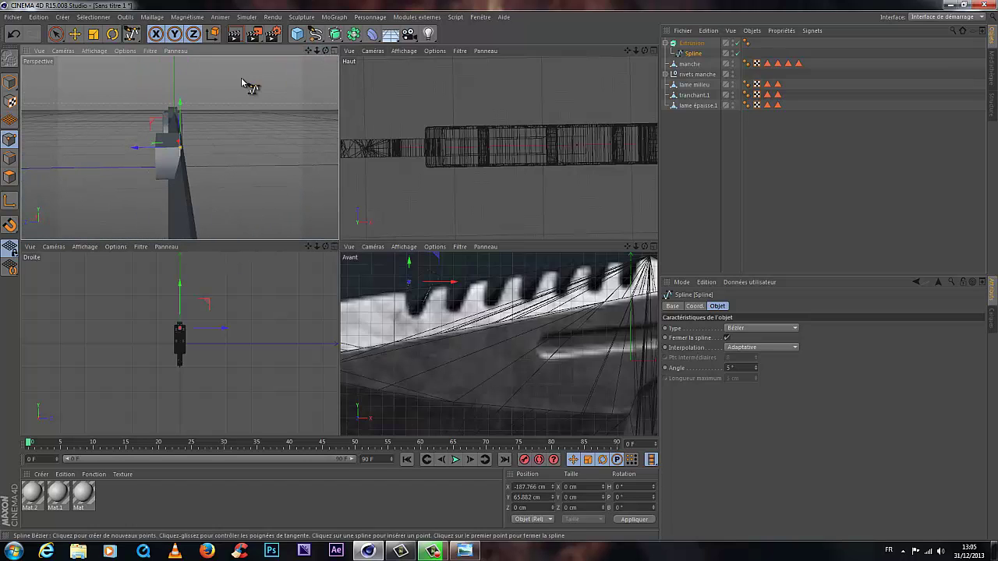
Step: Shift the notch spline about -9 cm in Z to centre the cutter on the blade, and move the Extrusion's axis onto the notch
key(e)
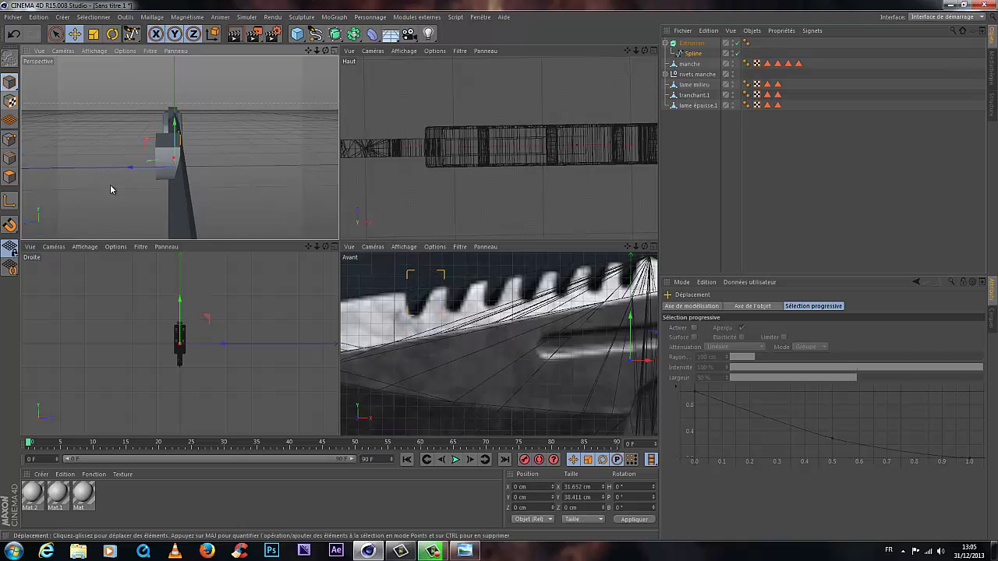
drag(131, 164, 135, 168)
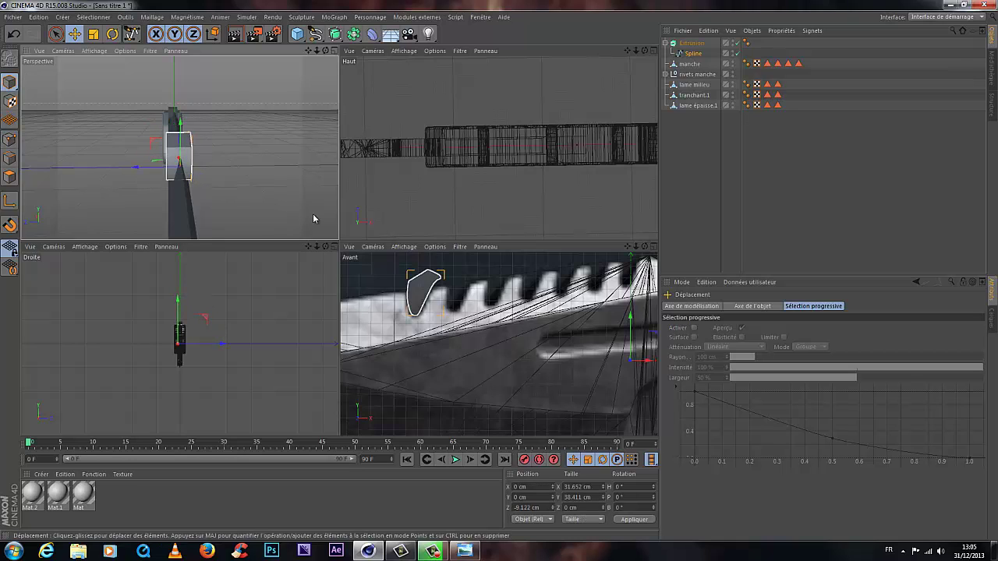
click(692, 45)
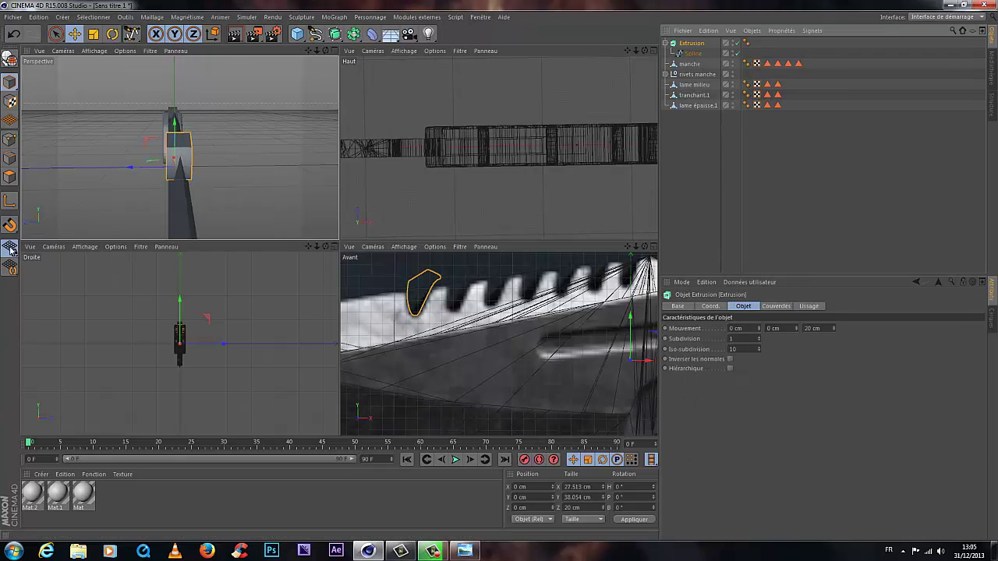
click(10, 201)
drag(647, 364, 435, 377)
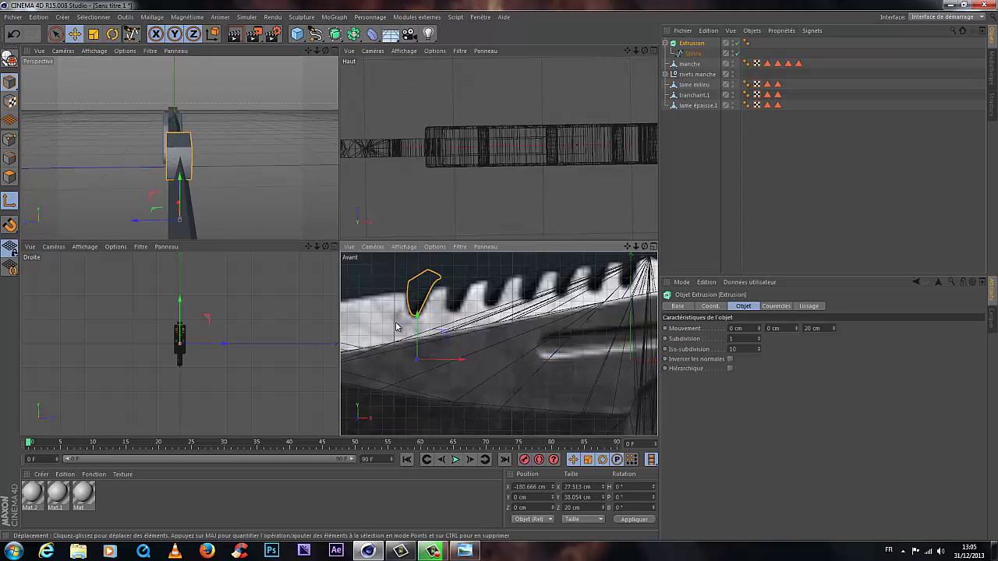
drag(418, 316, 501, 278)
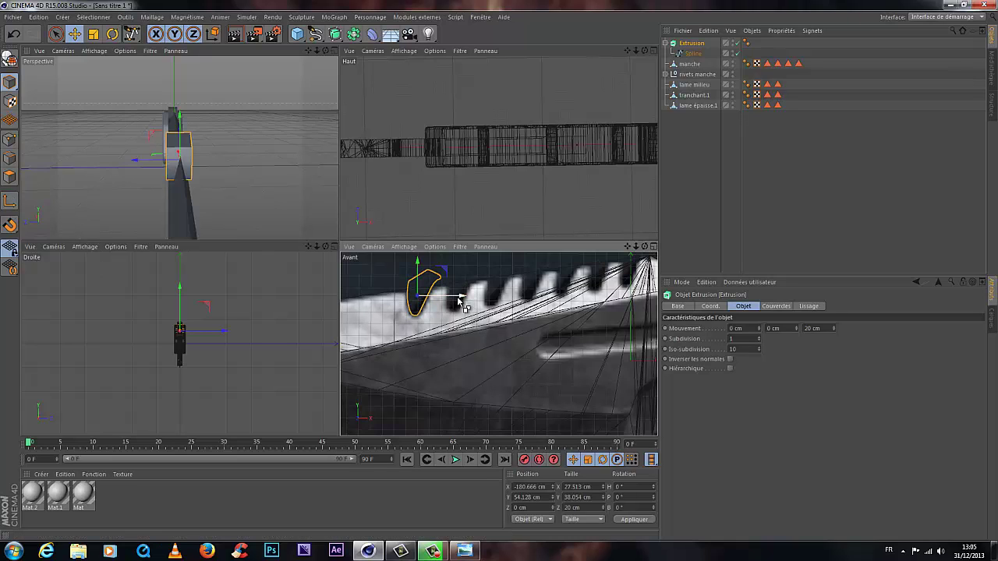
Step: Duplicate the extruded cutter three times along the blade's spine, fitting the copies in height over the second, third and fourth notches
ctrl+drag(471, 303, 502, 299)
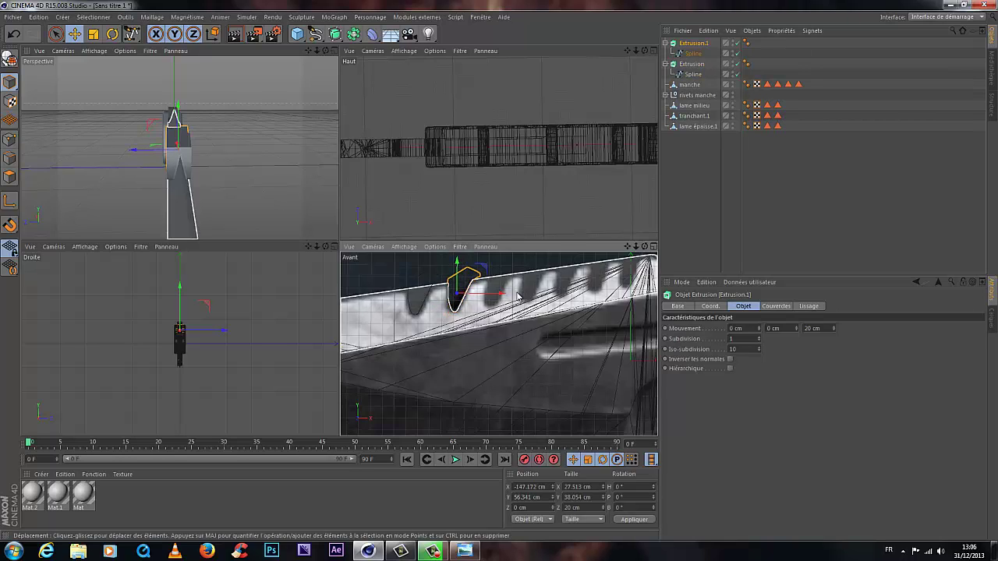
ctrl+drag(503, 297, 552, 300)
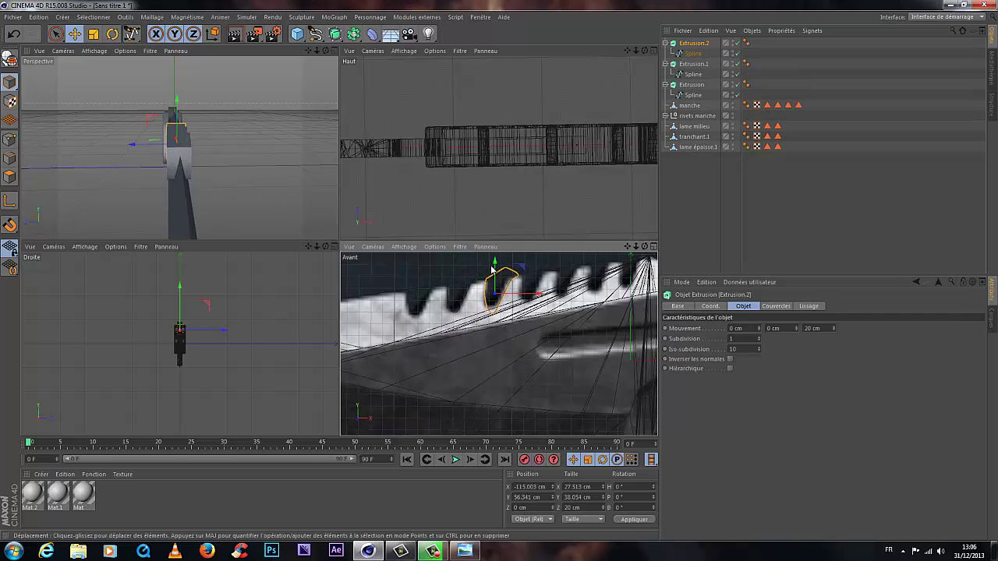
drag(499, 273, 498, 262)
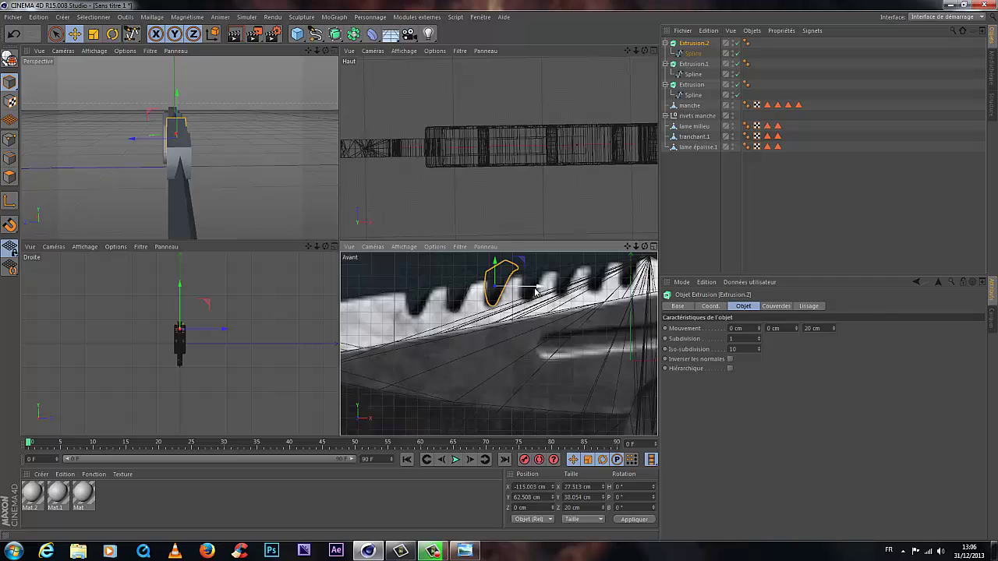
ctrl+drag(534, 291, 571, 291)
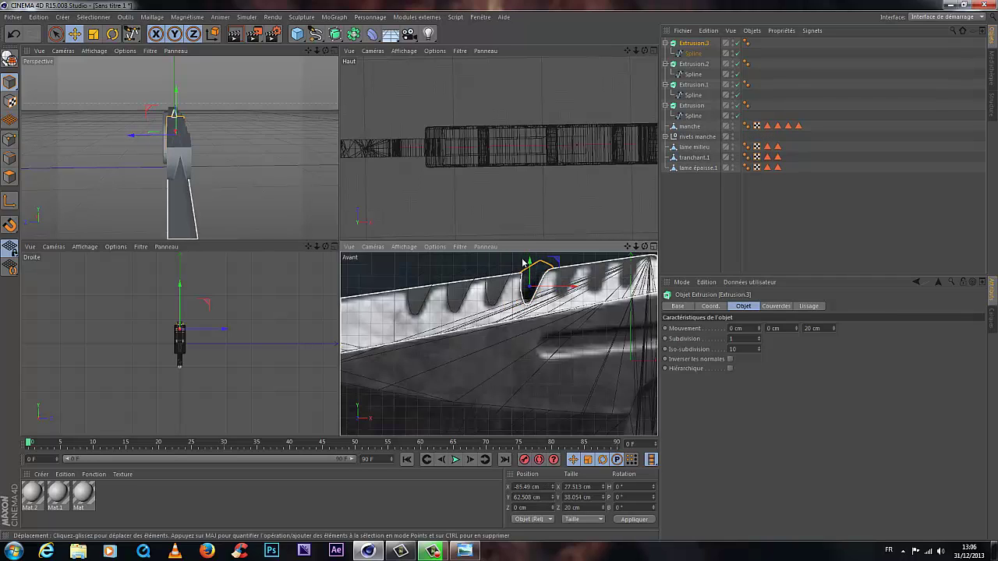
drag(522, 263, 530, 259)
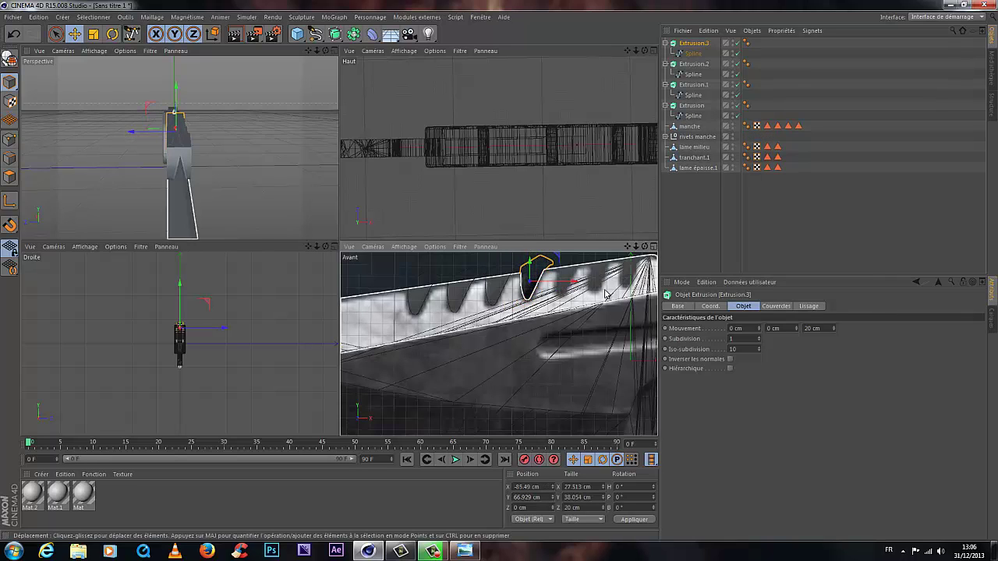
Step: Place three more copies of the cutter over the remaining notches towards the handle, raising each to follow the spine in the front view
ctrl+drag(572, 290, 614, 290)
drag(600, 288, 566, 261)
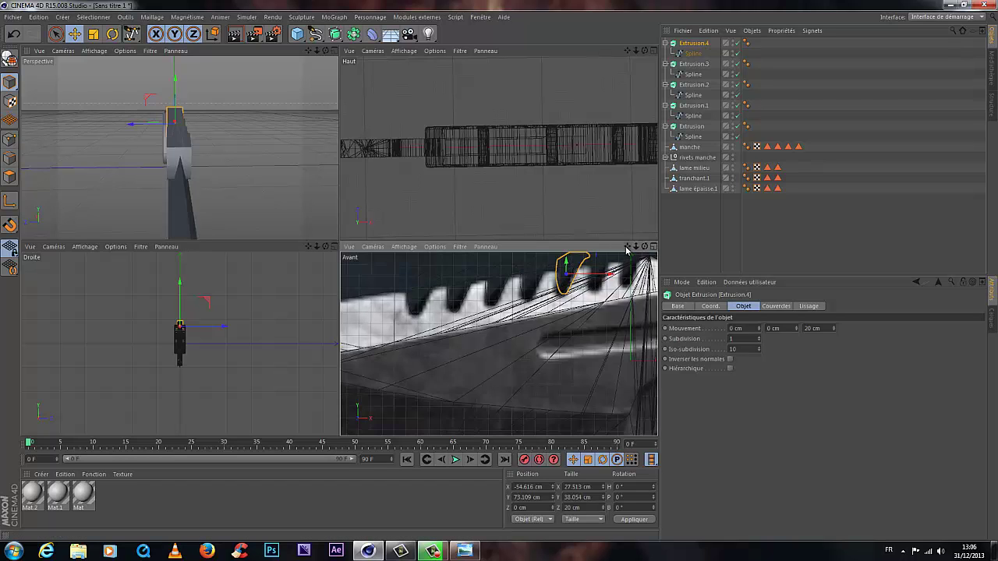
alt+middle_drag(566, 265, 499, 275)
drag(501, 292, 537, 295)
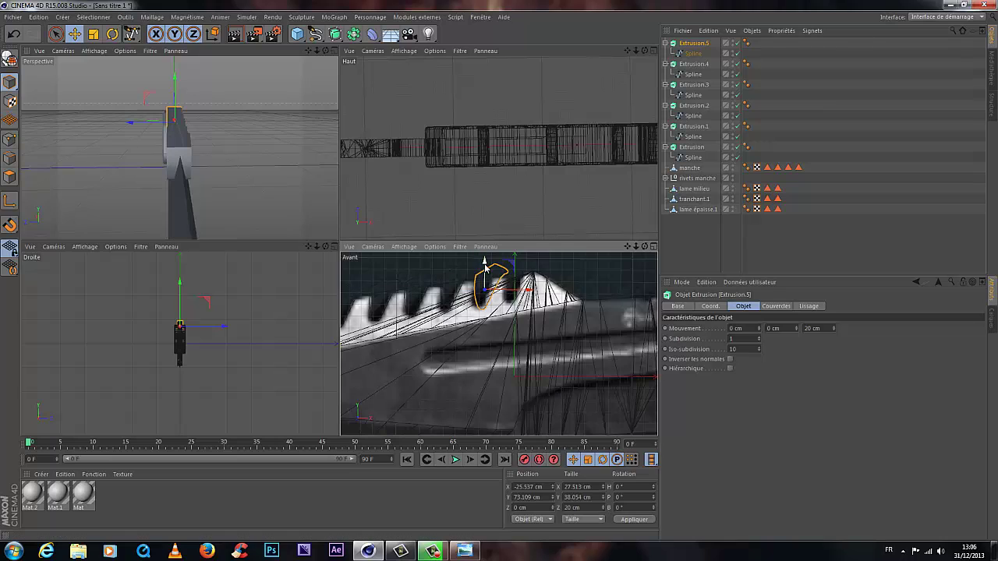
drag(484, 262, 490, 258)
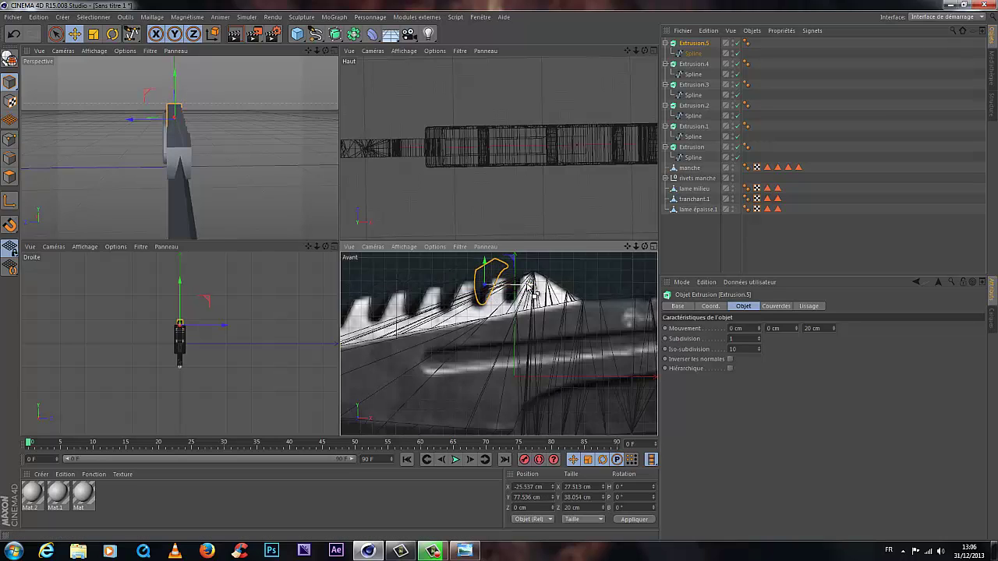
ctrl+drag(527, 287, 566, 290)
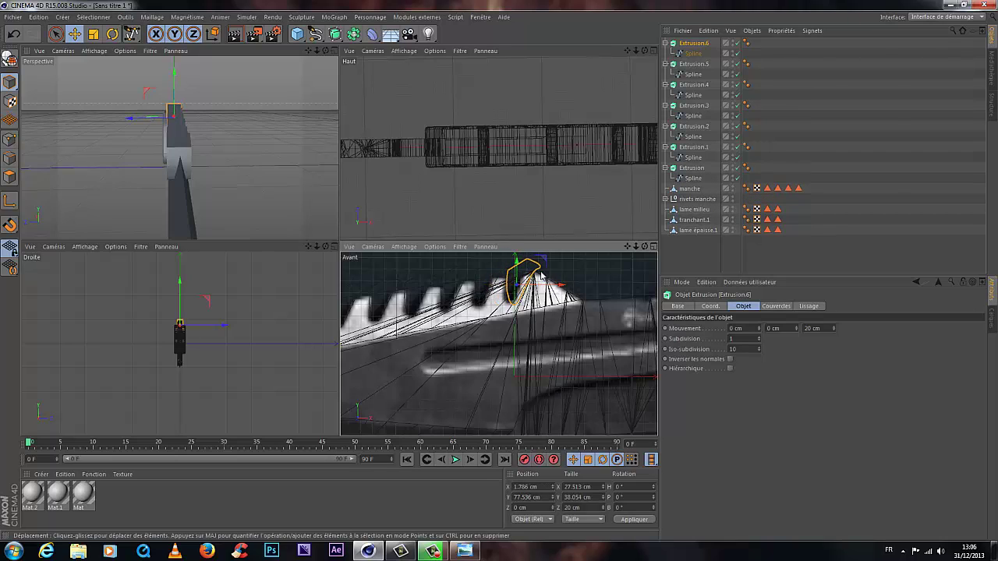
drag(517, 268, 549, 286)
Step: Convert all seven notch extrusions into editable polygon objects
drag(327, 50, 345, 241)
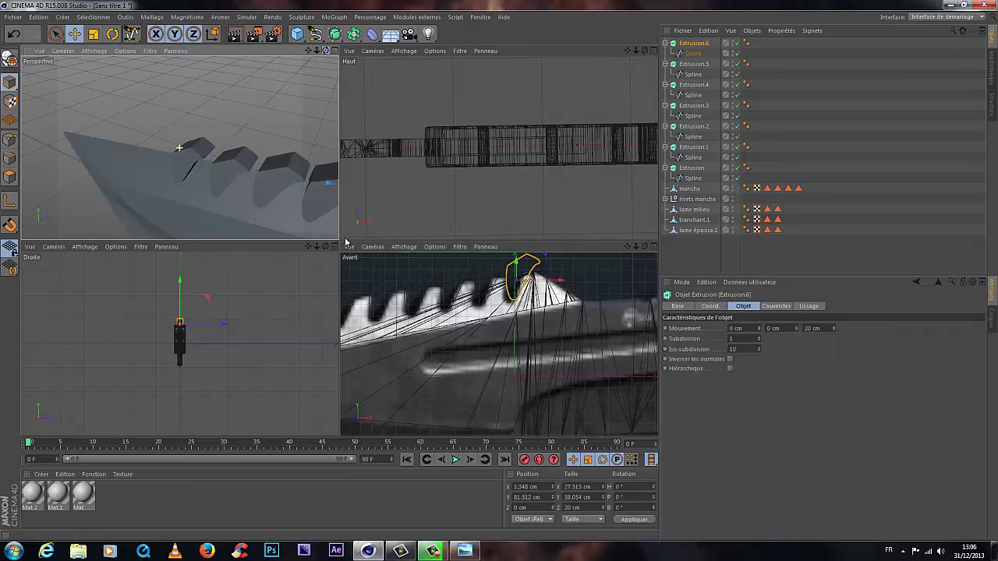
drag(317, 50, 334, 226)
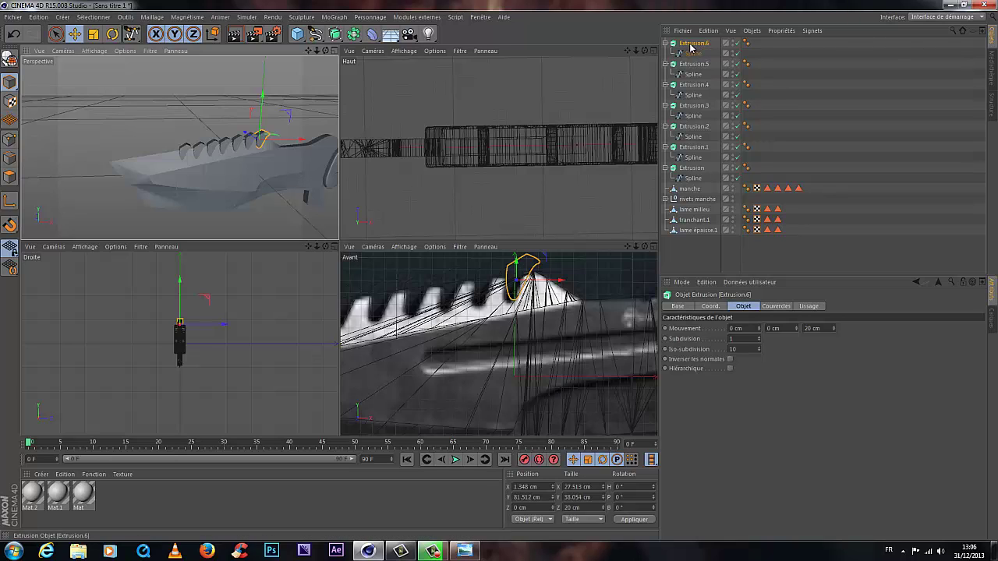
shift+click(691, 167)
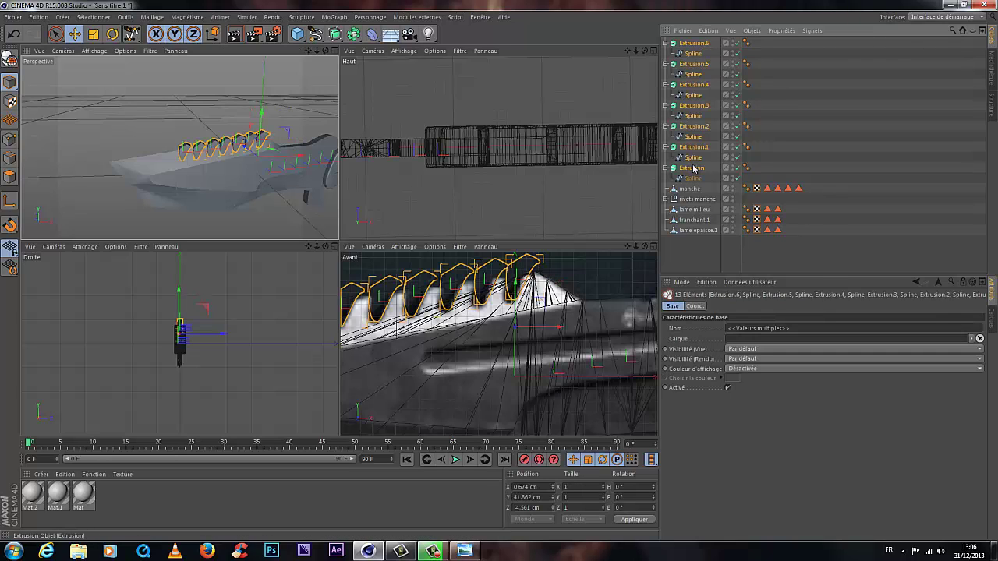
key(c)
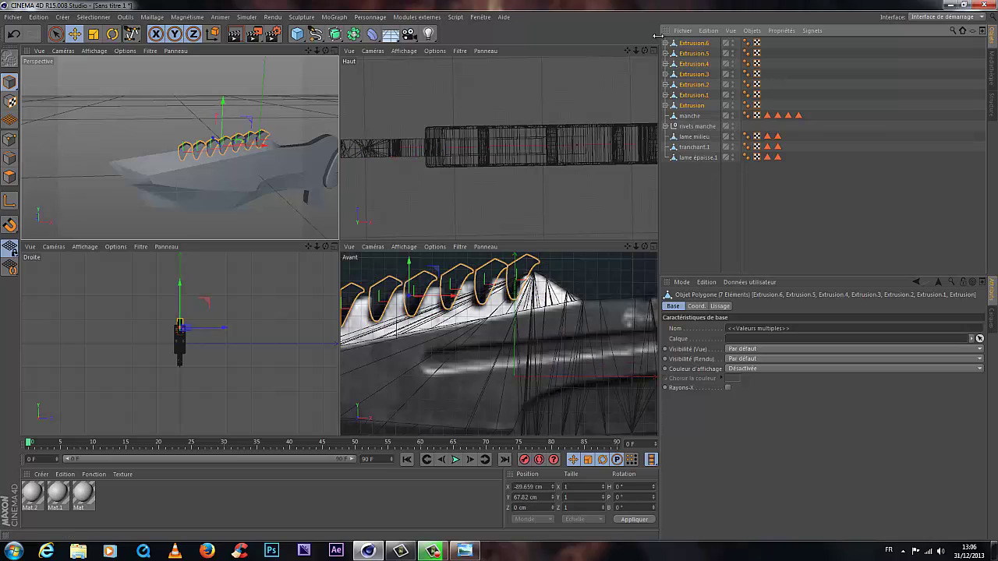
Step: Unfold the hierarchies of the seven cutters and merge them with their caps into one object, deleting the originals
right_click(691, 59)
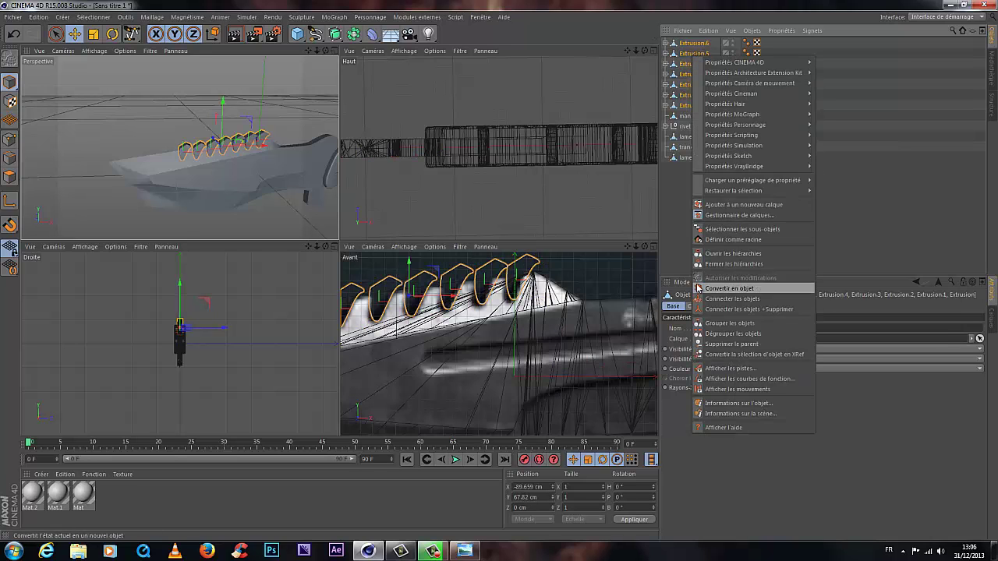
mouse_move(737, 166)
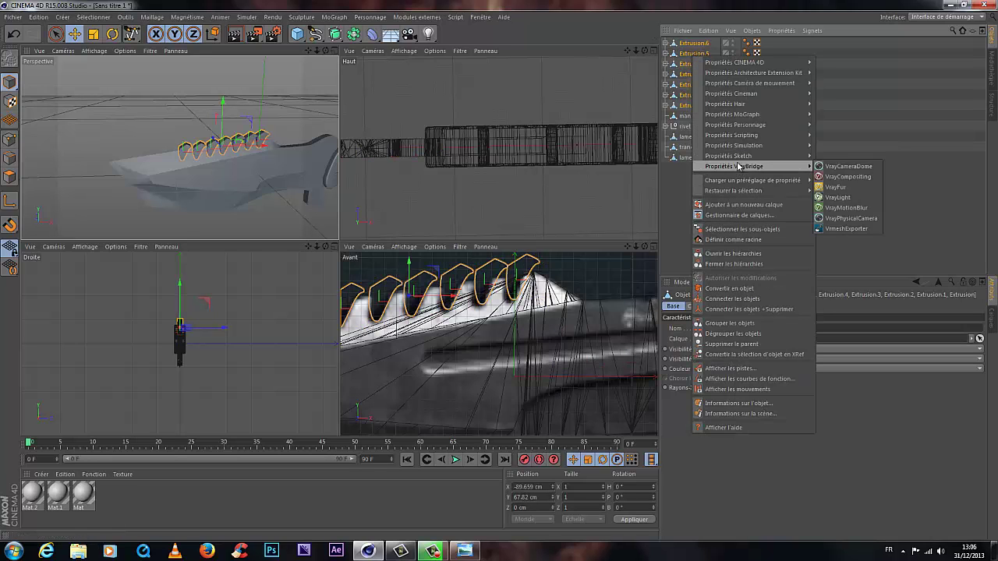
click(725, 253)
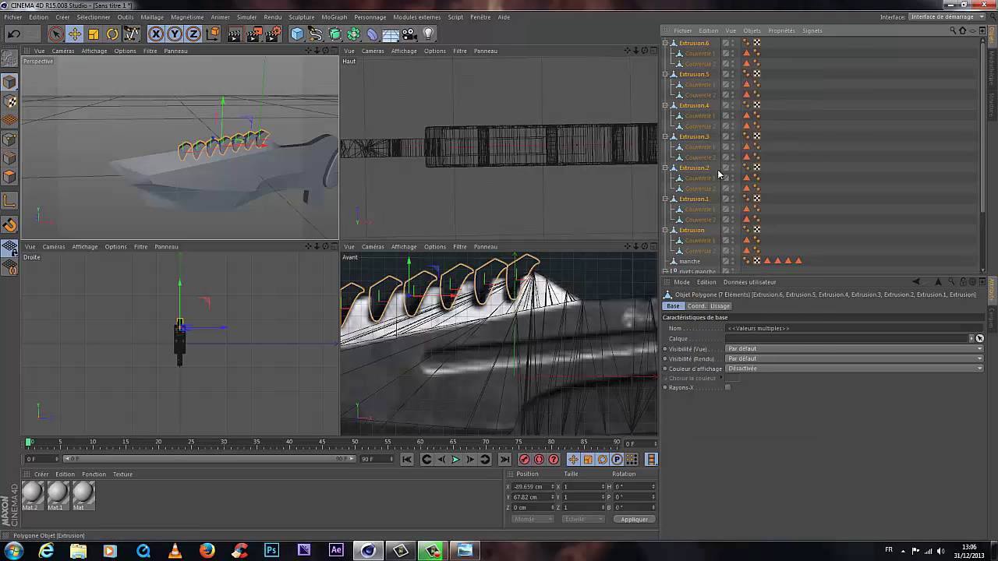
click(694, 44)
scroll(700, 231, down, 3)
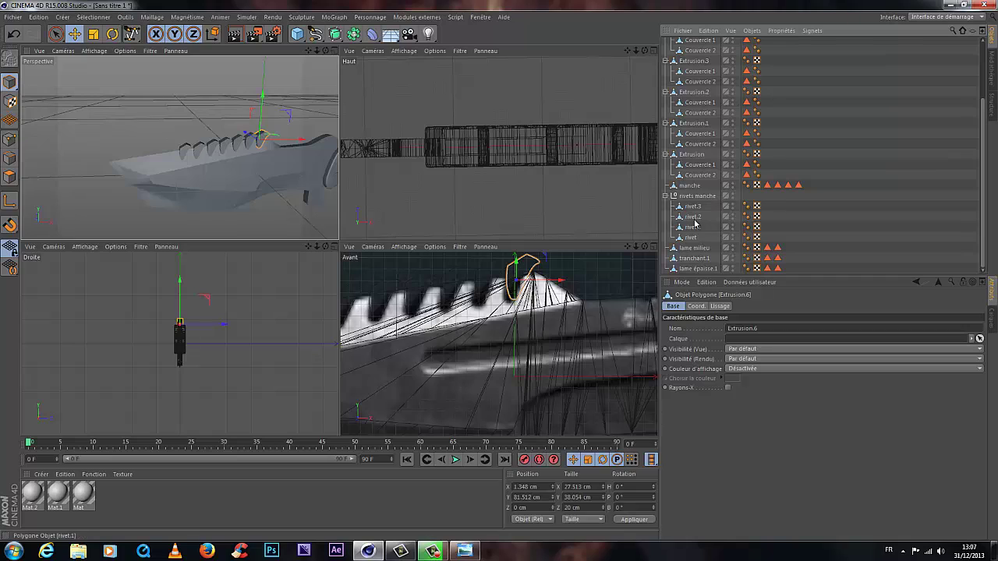
shift+click(700, 175)
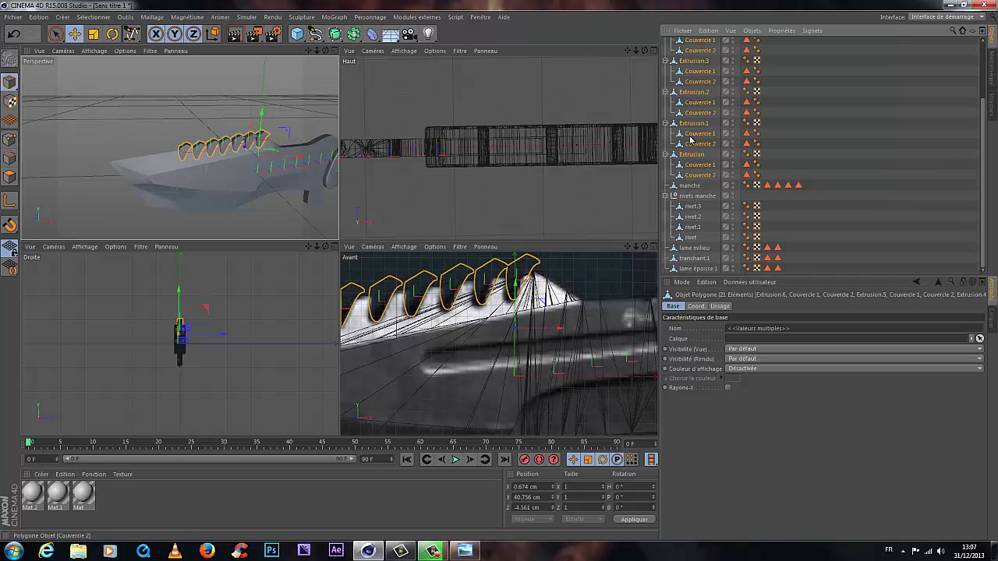
right_click(702, 178)
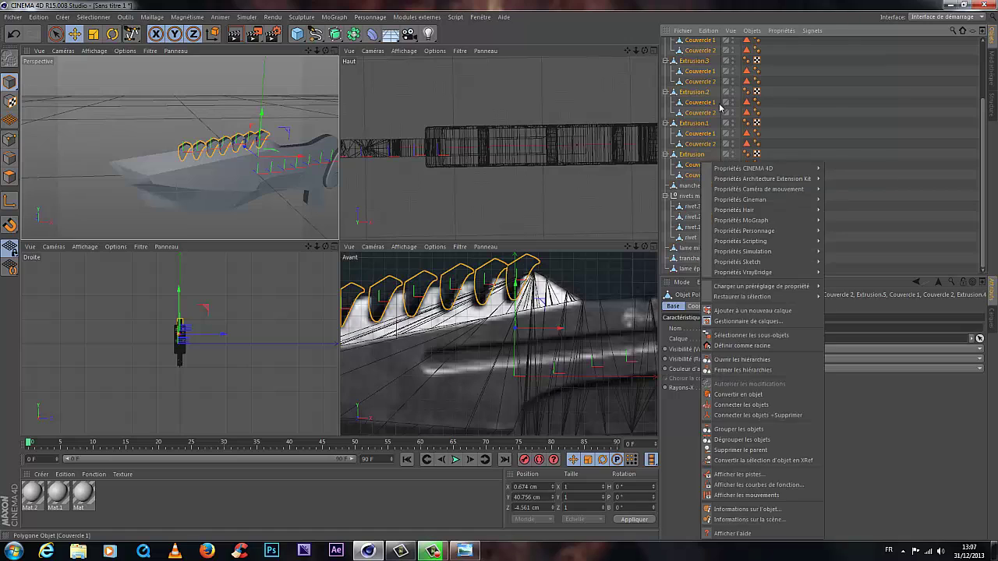
click(773, 410)
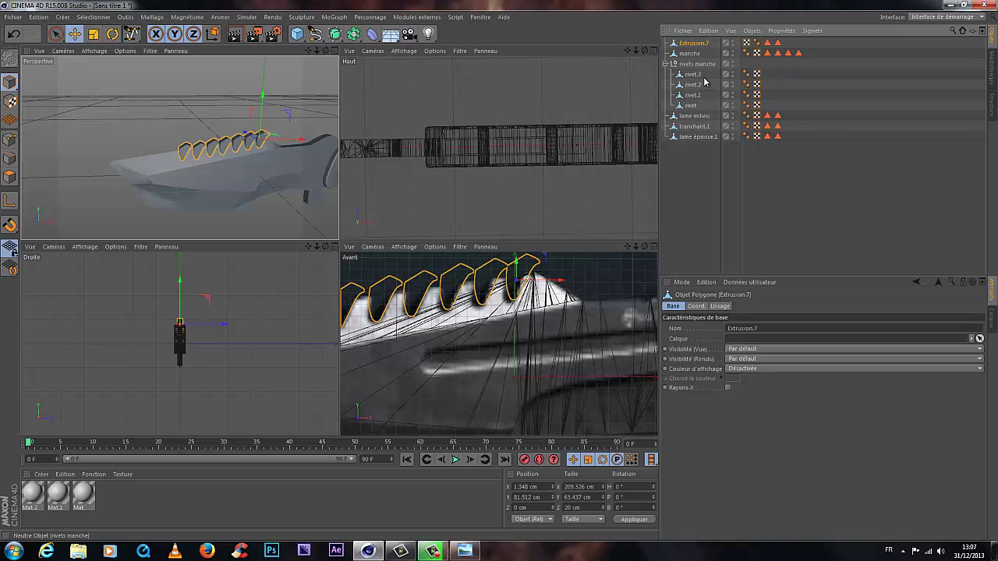
Step: Add a Boolean object set to A minus B and nest tranchant.1 and the merged cutter in it, with the blade part first
click(666, 64)
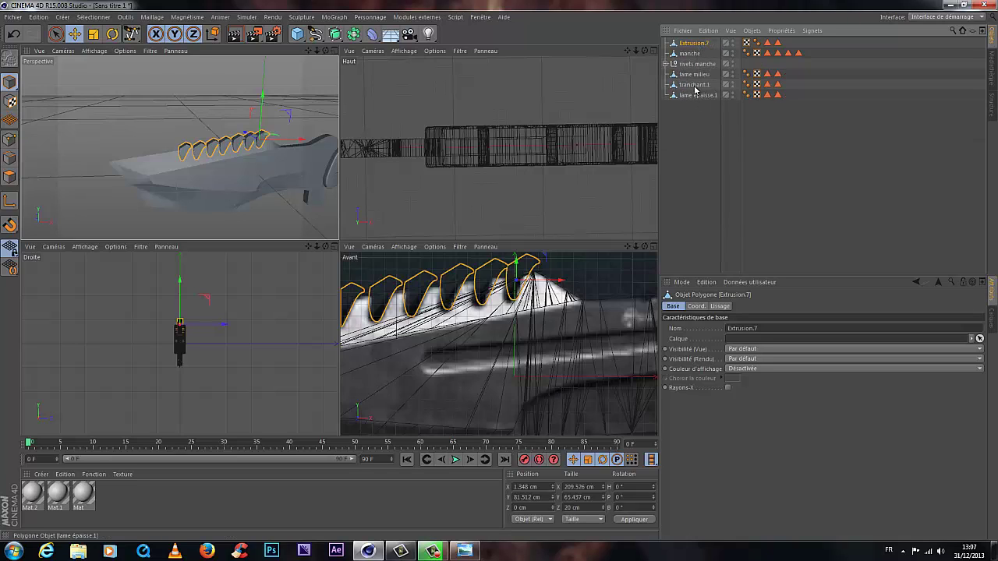
drag(690, 43, 683, 93)
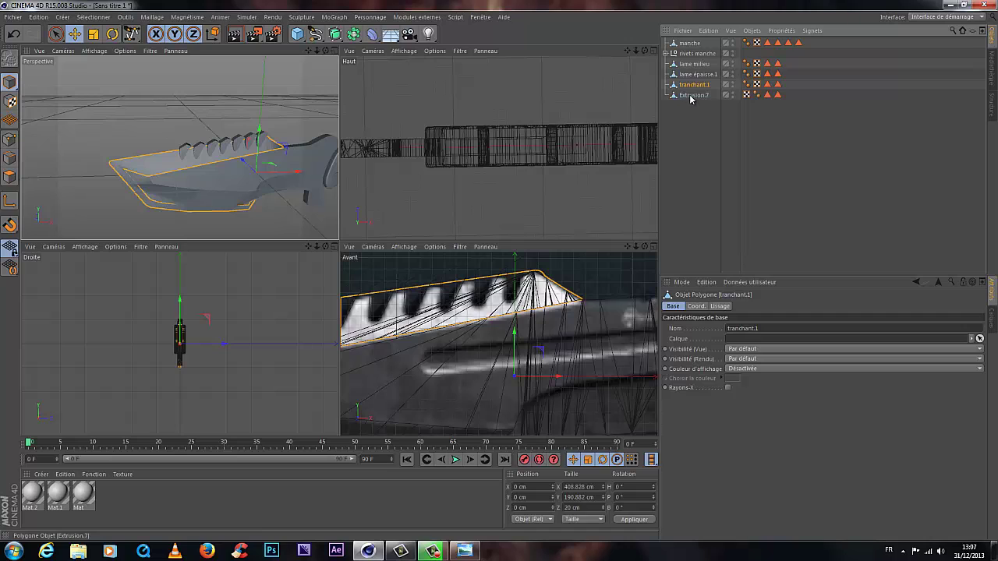
drag(335, 34, 550, 49)
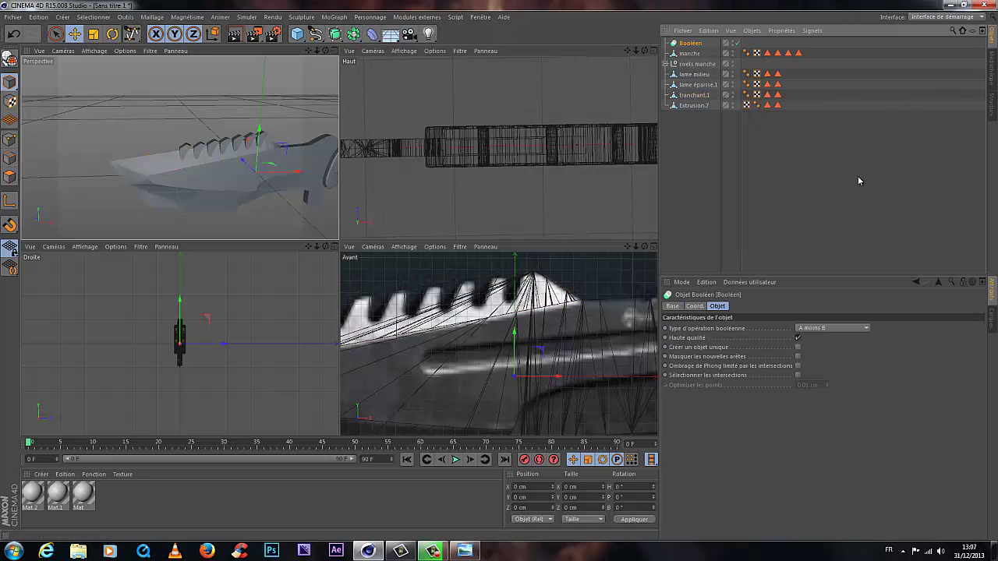
click(694, 105)
ctrl+click(698, 96)
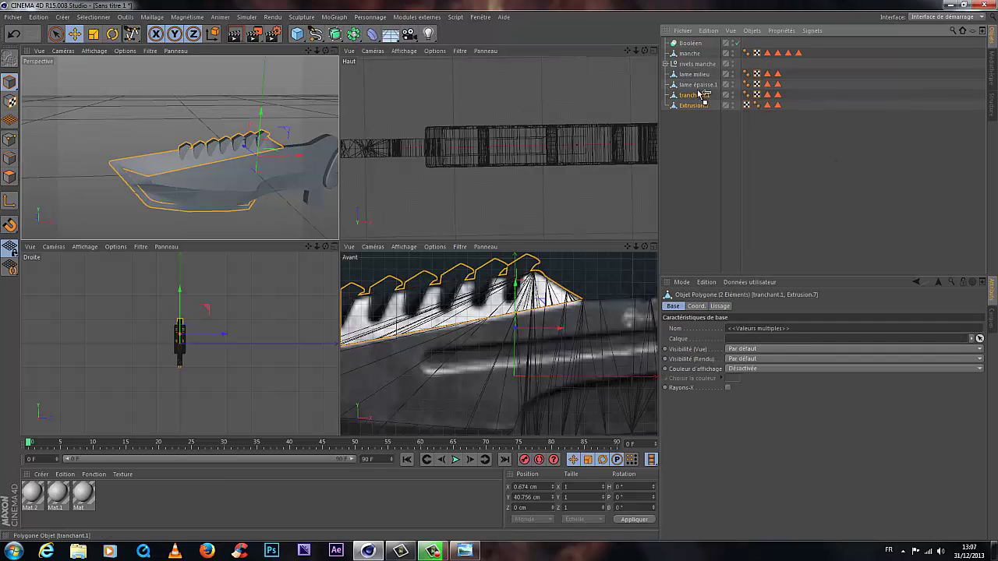
drag(696, 47, 692, 42)
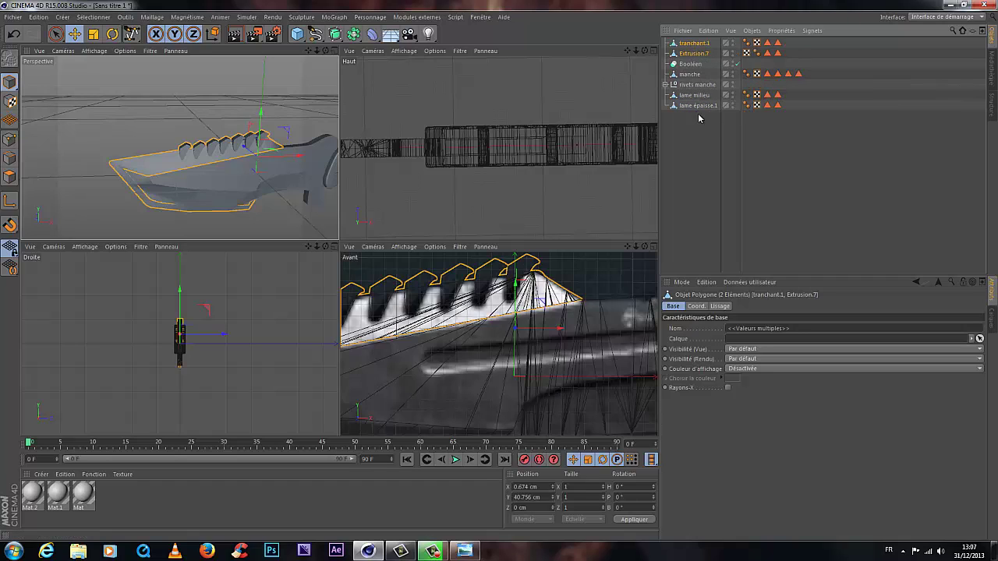
drag(693, 99, 692, 65)
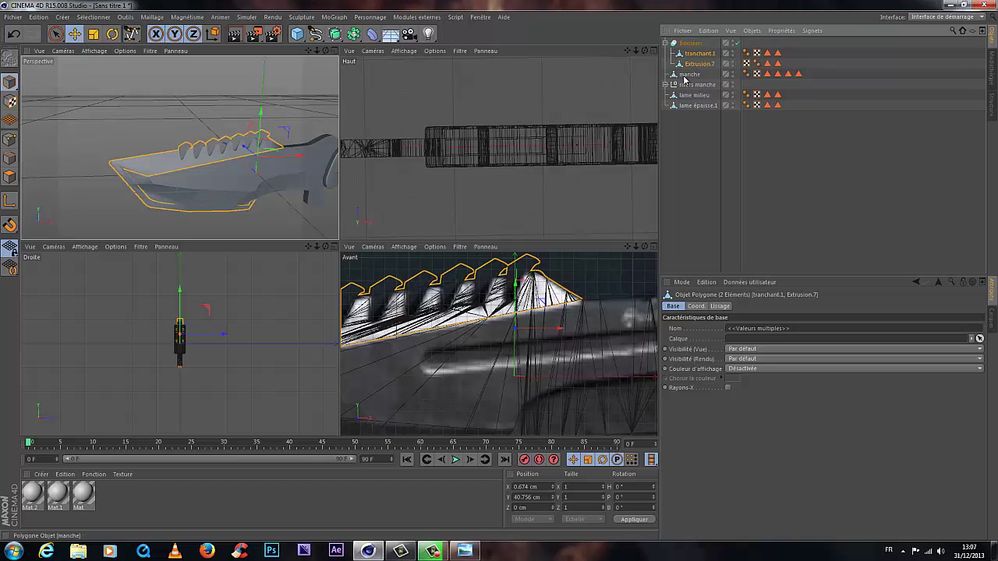
Step: Render the perspective view from two angles to check the notches cut in the blade's spine, and clear the selection
drag(336, 234, 330, 240)
click(234, 35)
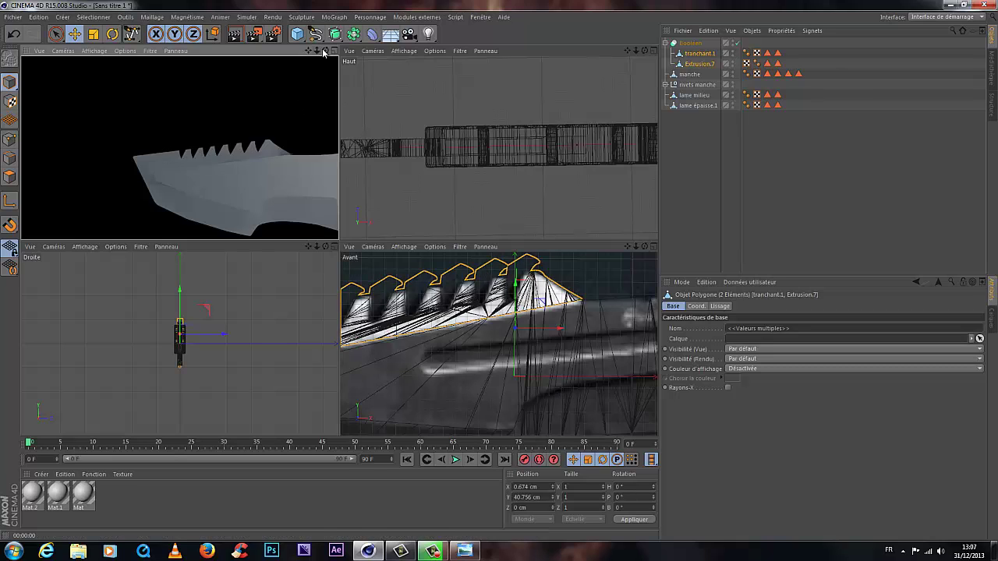
drag(324, 53, 304, 57)
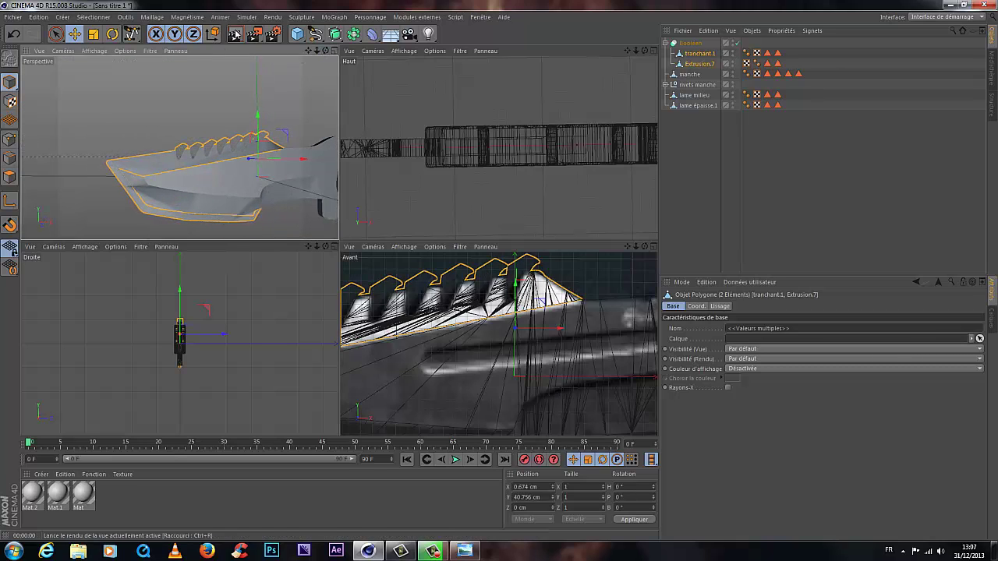
click(234, 35)
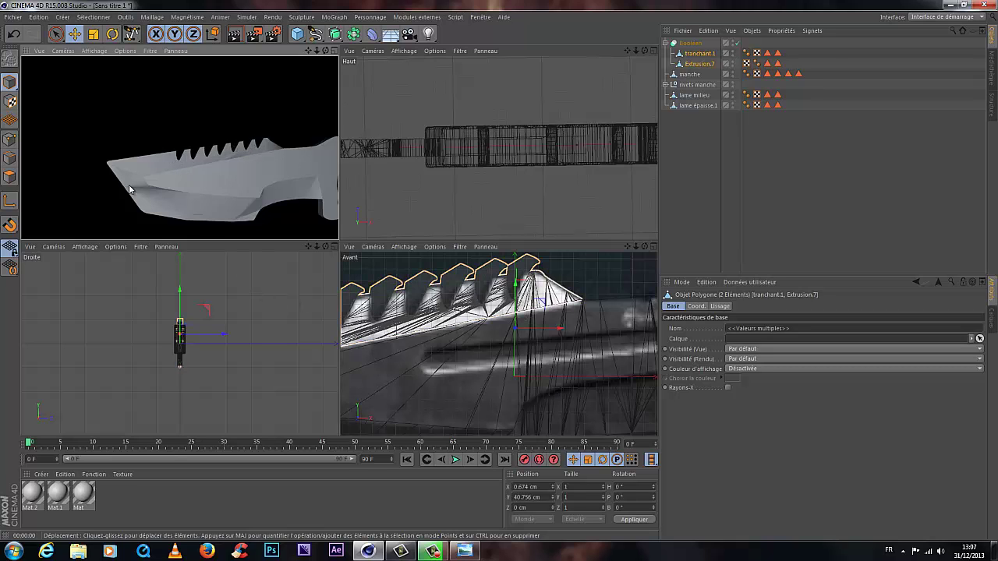
click(710, 156)
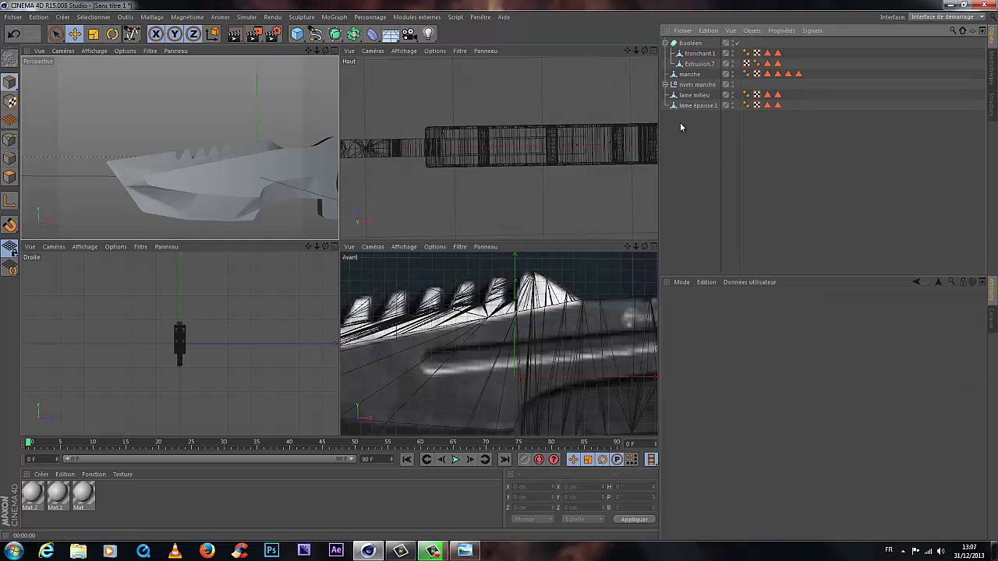
Step: Collapse the Boolean object's hierarchy and rename it "tanchant fin"
click(690, 44)
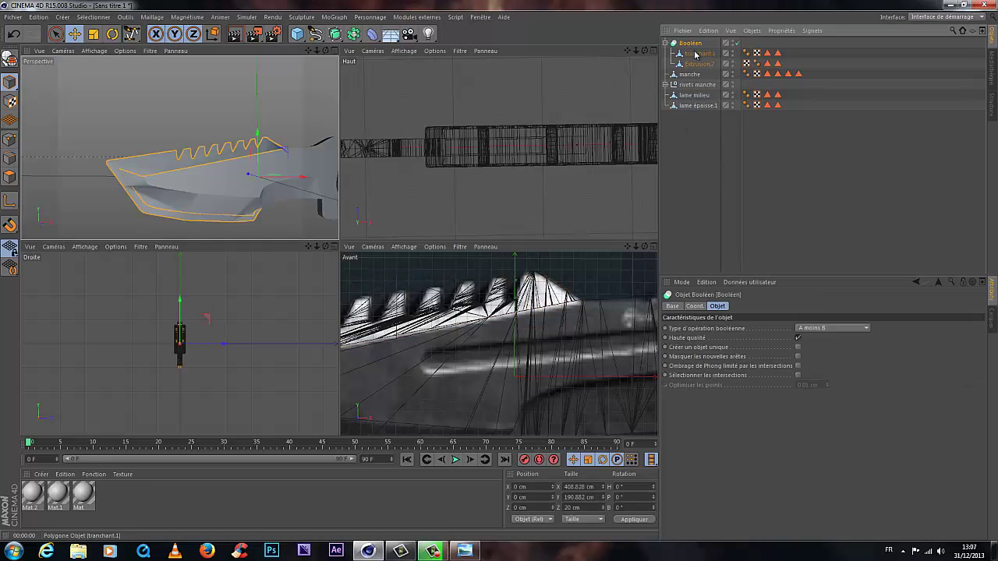
click(665, 44)
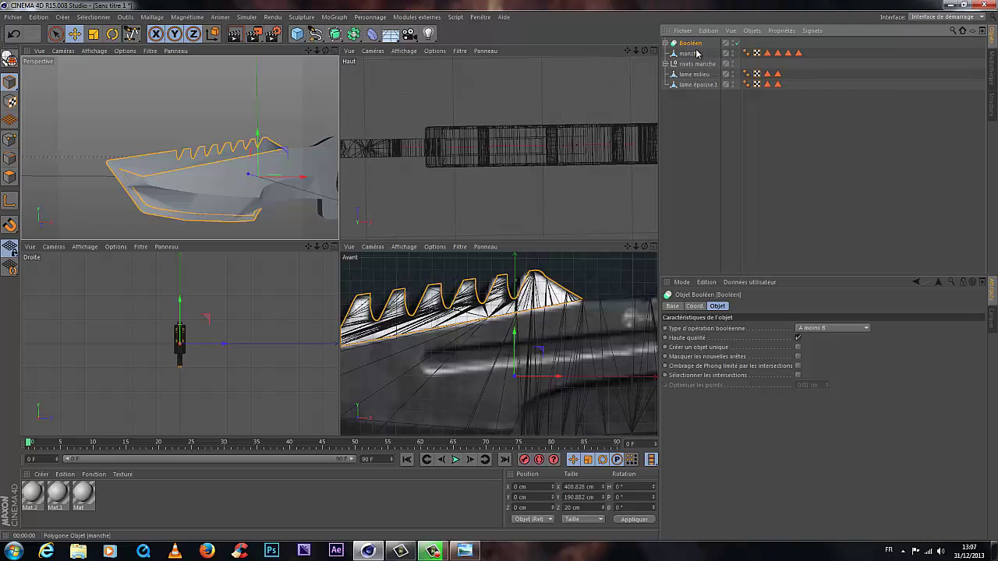
key(Return)
text(b)
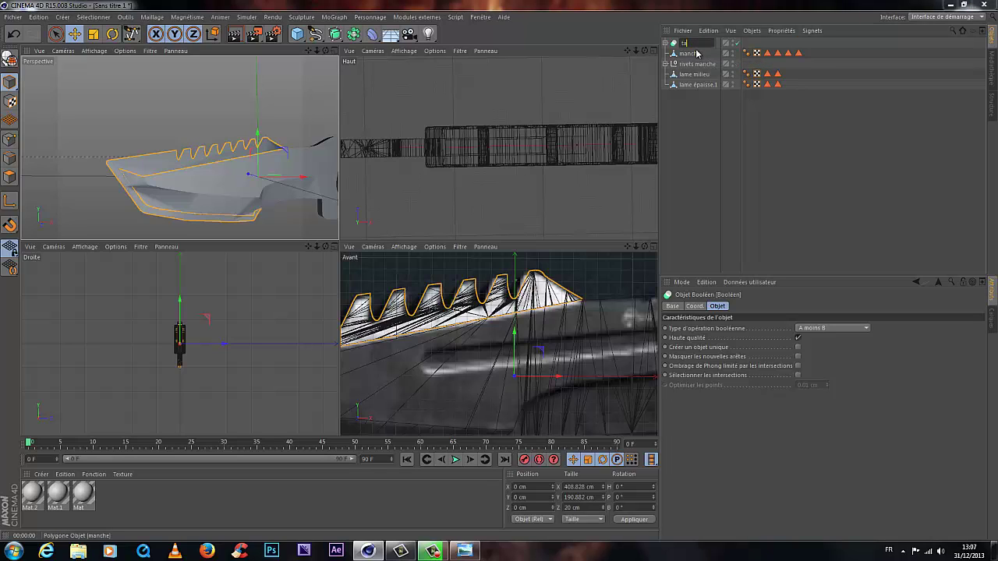
text(anchant fin)
key(Return)
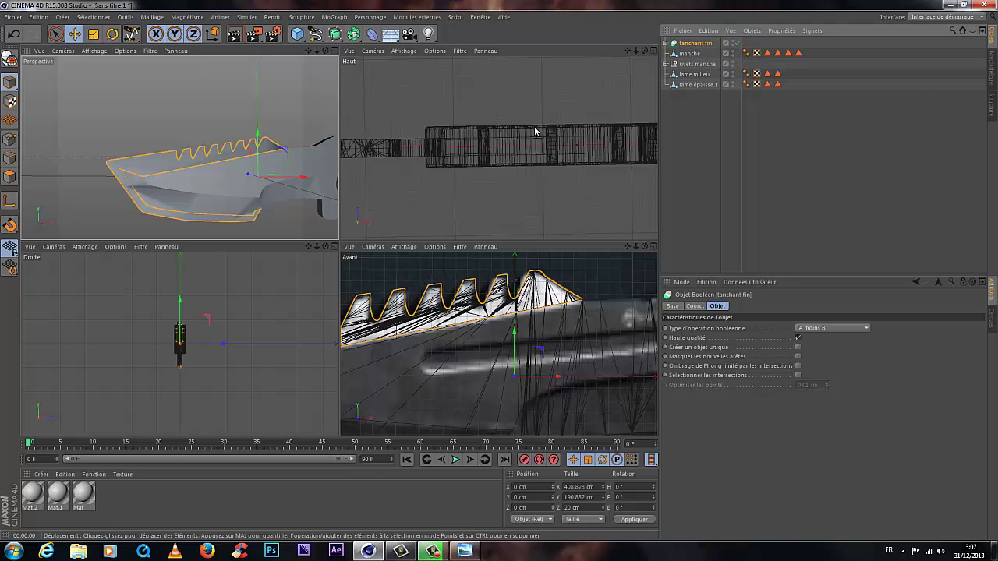
Step: Examine the outlines of lame milieu and lame épaisse.1 against the reference picture around the guard and upper hole
click(692, 74)
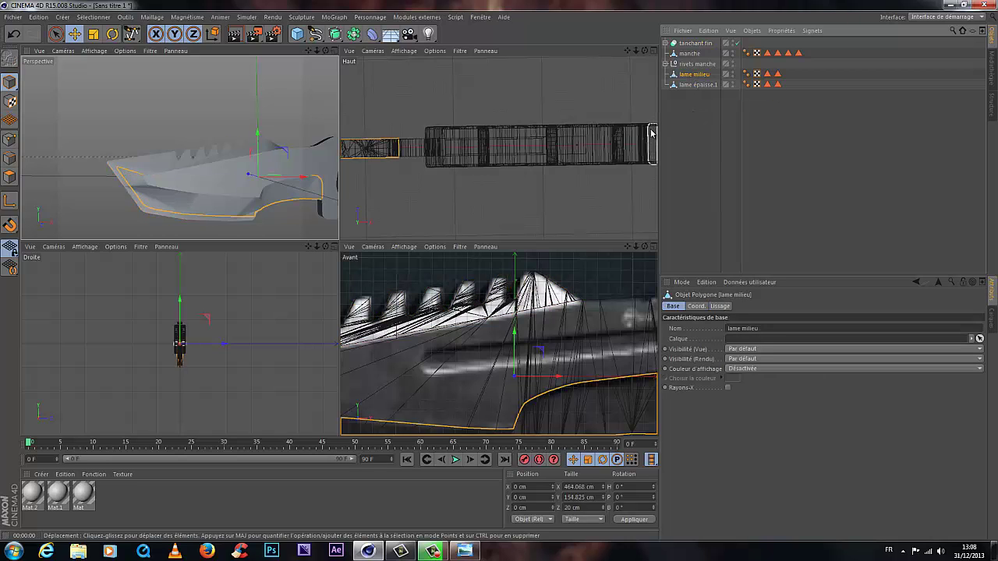
click(694, 86)
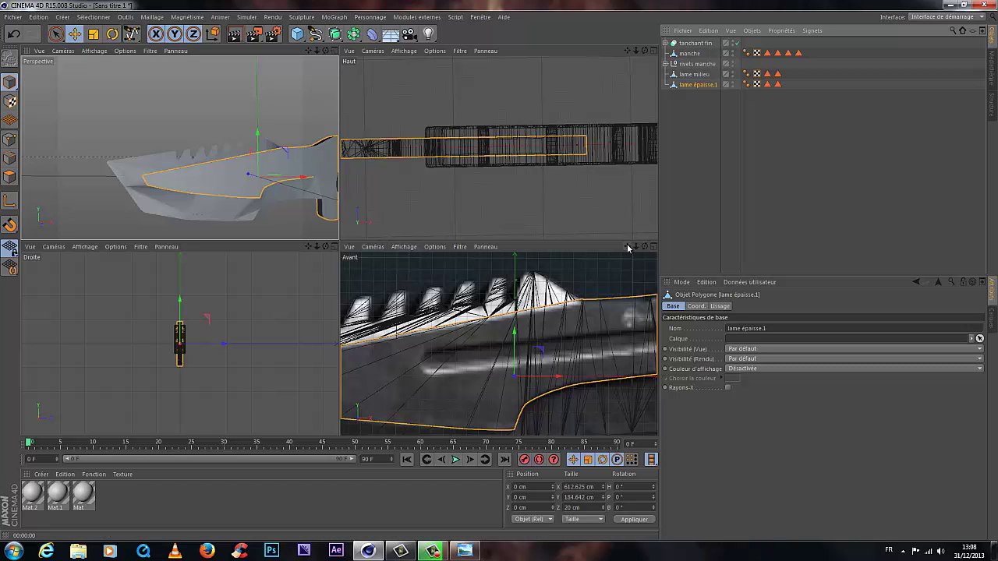
scroll(499, 273, up, 3)
alt+middle_drag(500, 275, 490, 287)
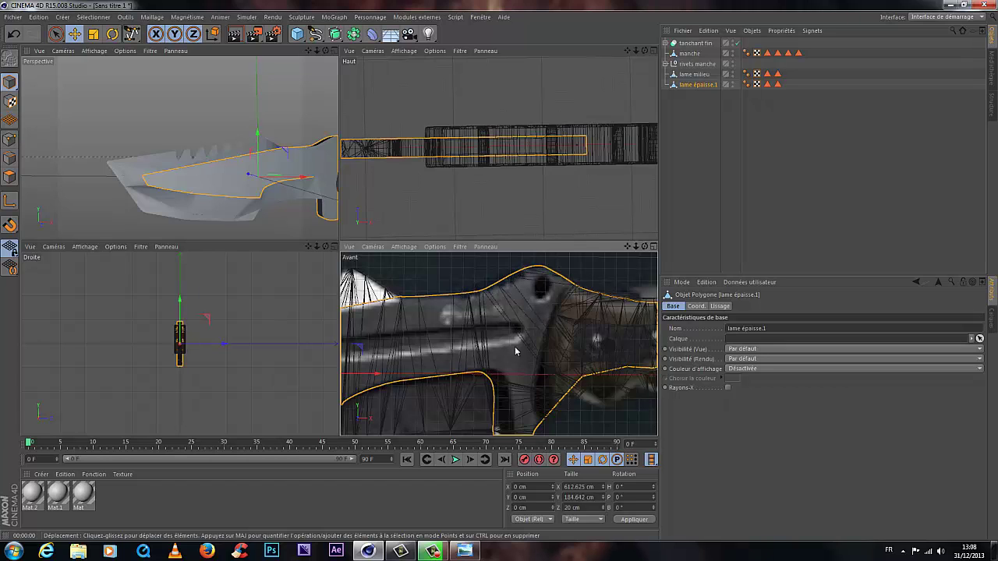
scroll(526, 421, down, 2)
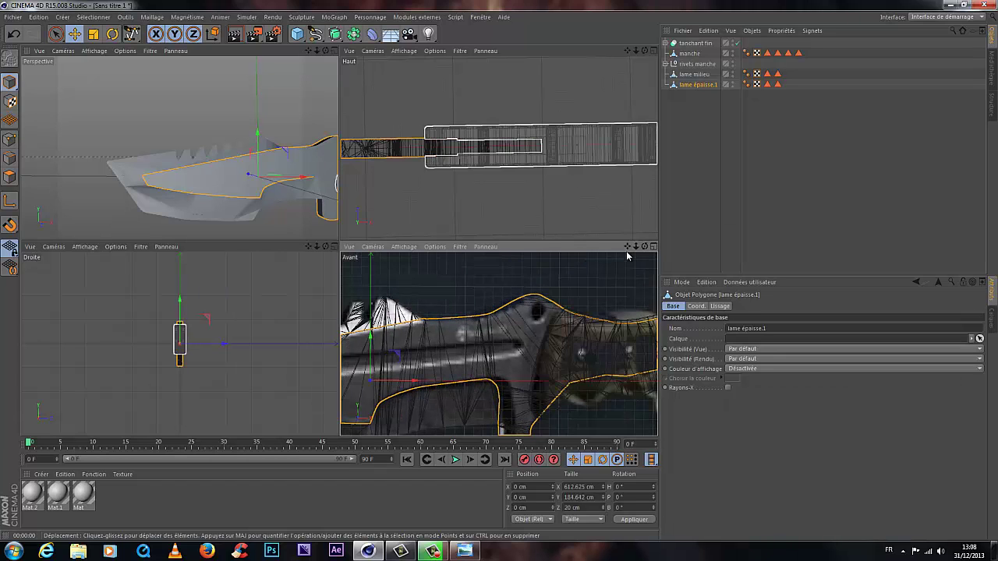
drag(628, 249, 537, 405)
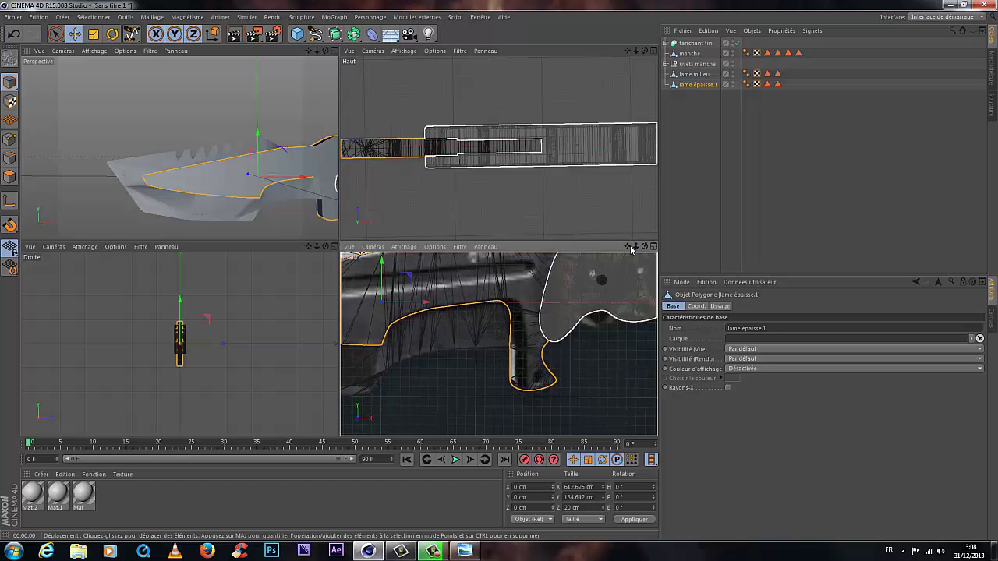
scroll(502, 273, down, 3)
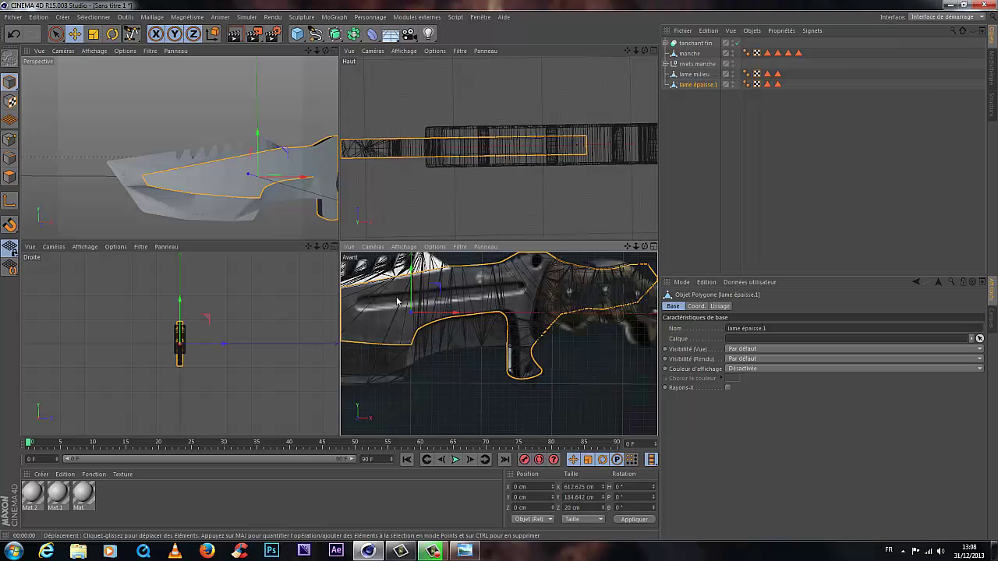
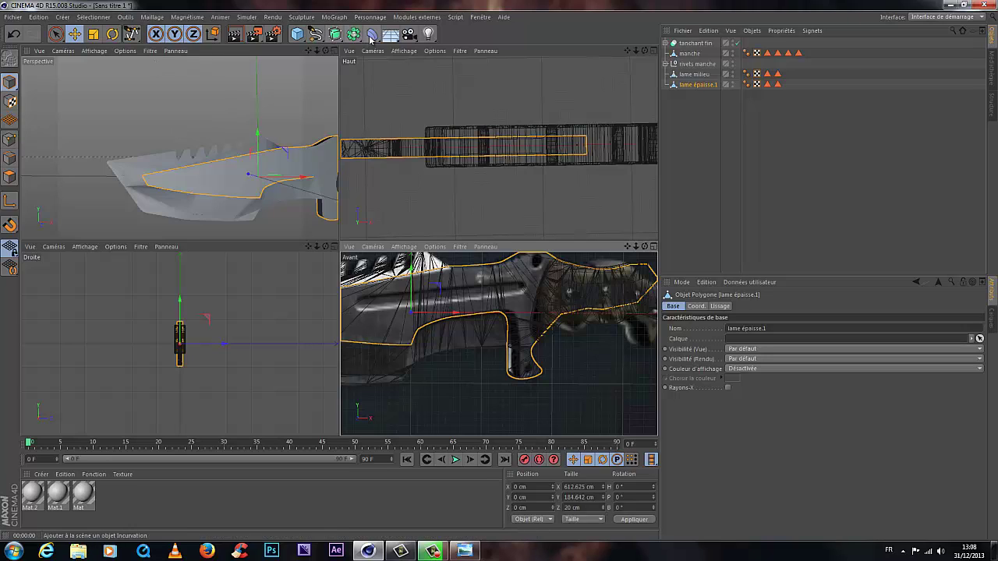
Step: Add a cylinder oriented along +Z and fit it over the reference's upper hole near the handle, with a radius of about 7.1 cm
click(296, 34)
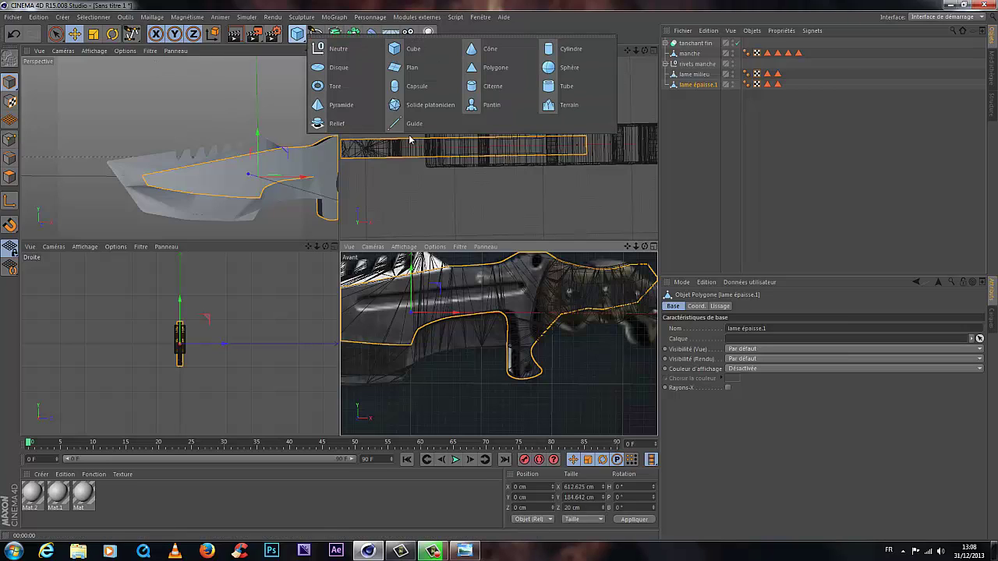
click(566, 49)
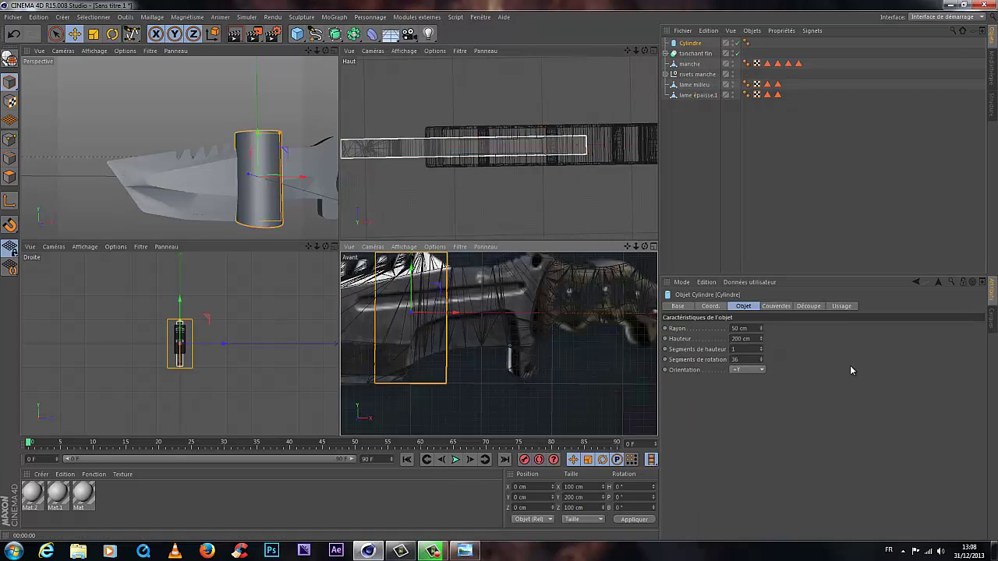
click(760, 370)
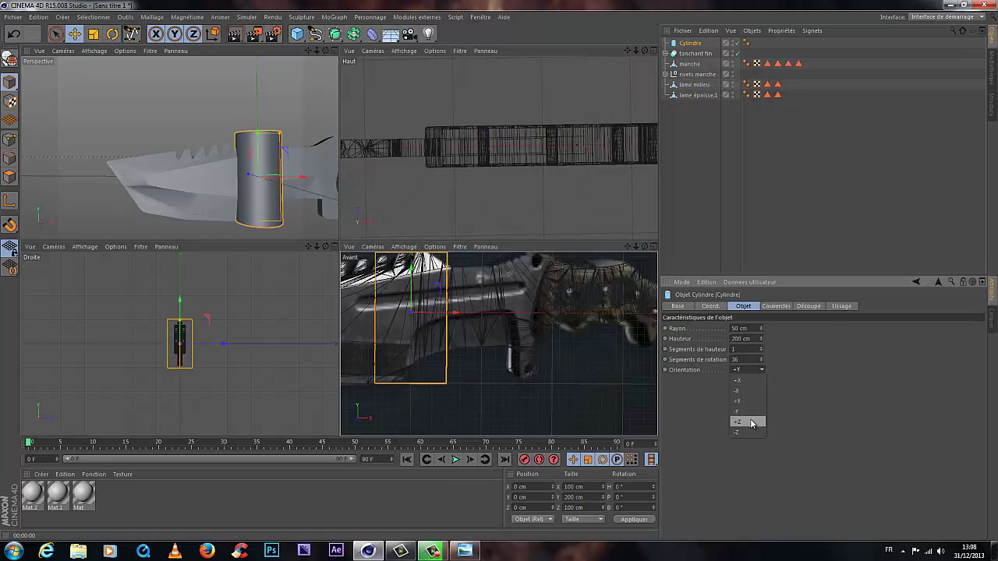
click(751, 422)
drag(456, 313, 590, 312)
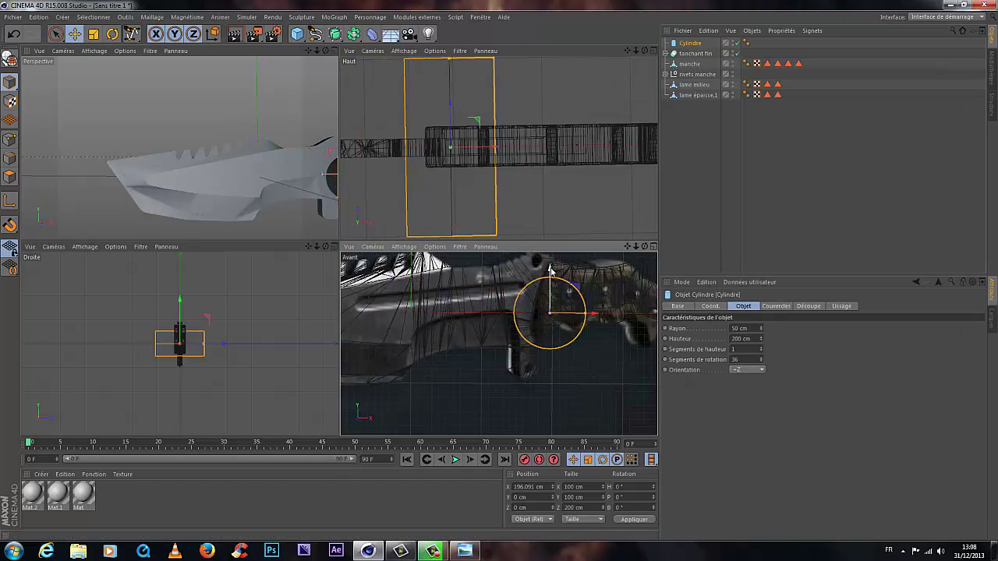
drag(550, 269, 582, 260)
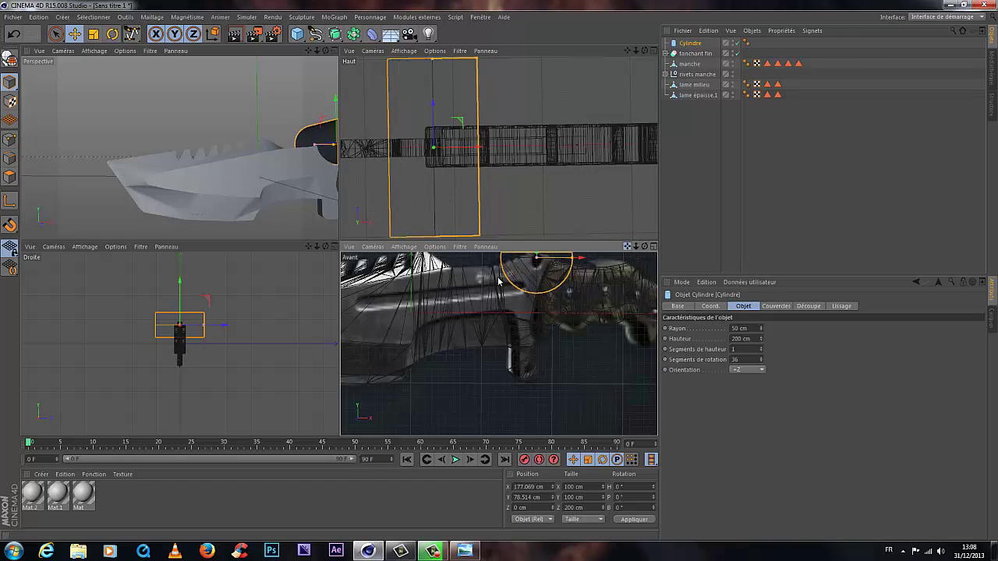
alt+middle_drag(499, 281, 498, 307)
drag(534, 265, 541, 298)
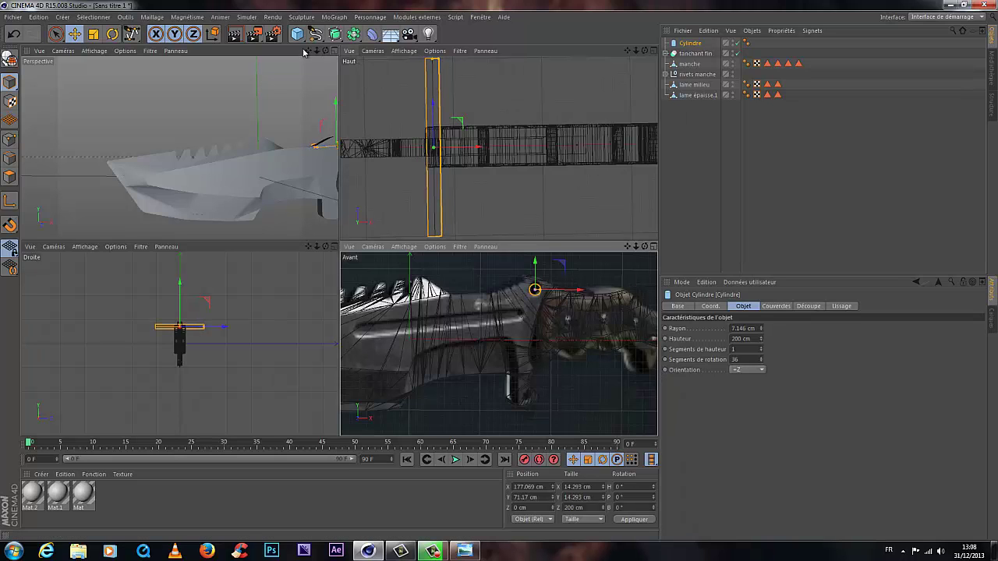
Step: Shorten the cylinder to a height of about 45 cm so it extends slightly past both sides of the knife
drag(308, 51, 333, 244)
scroll(289, 105, up, 3)
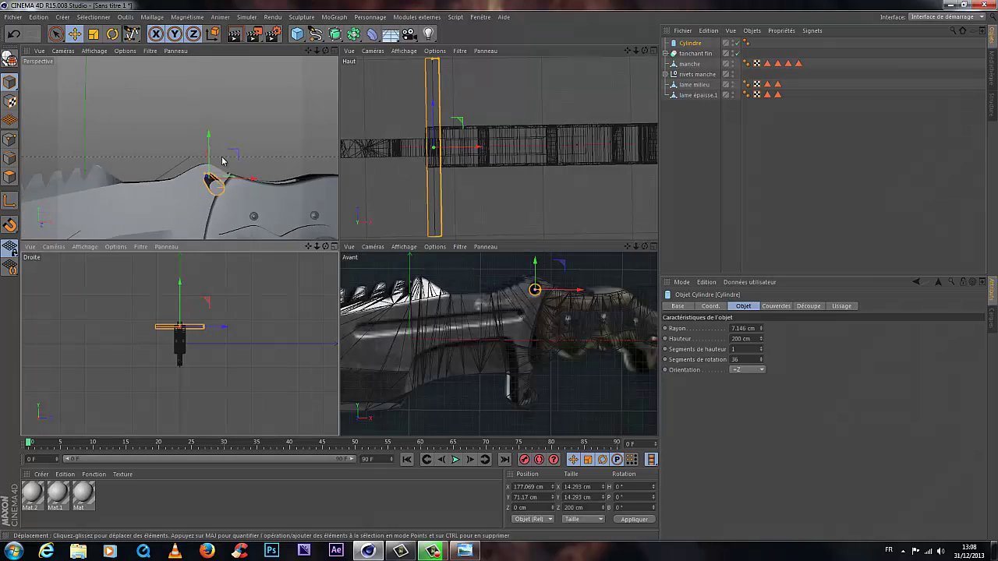
scroll(209, 185, up, 2)
drag(326, 51, 200, 122)
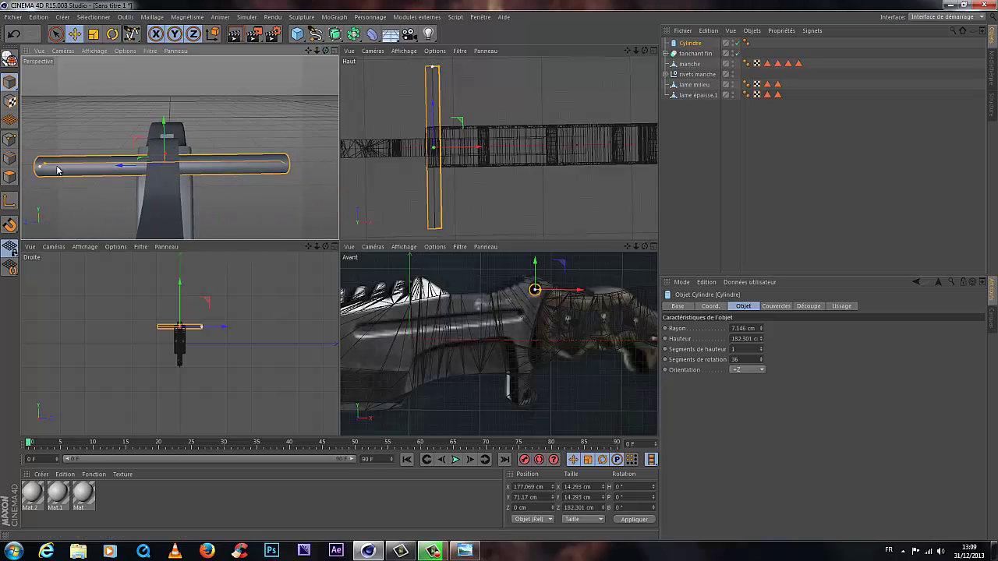
drag(57, 170, 133, 179)
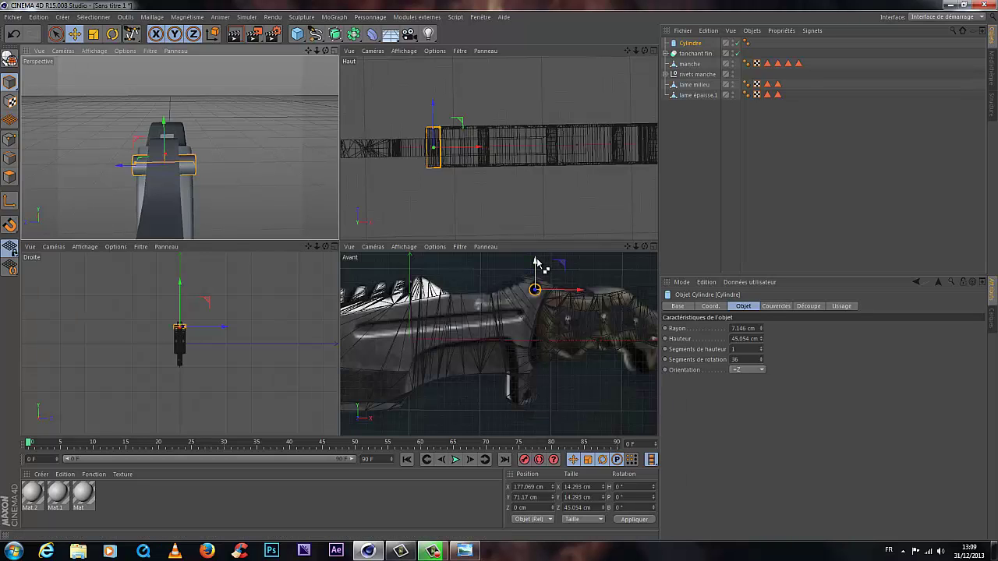
Step: Duplicate the cylinder onto the hole at the lower end of the guard and reduce its radius to about 5 cm
ctrl+drag(537, 267, 521, 369)
drag(578, 396, 570, 400)
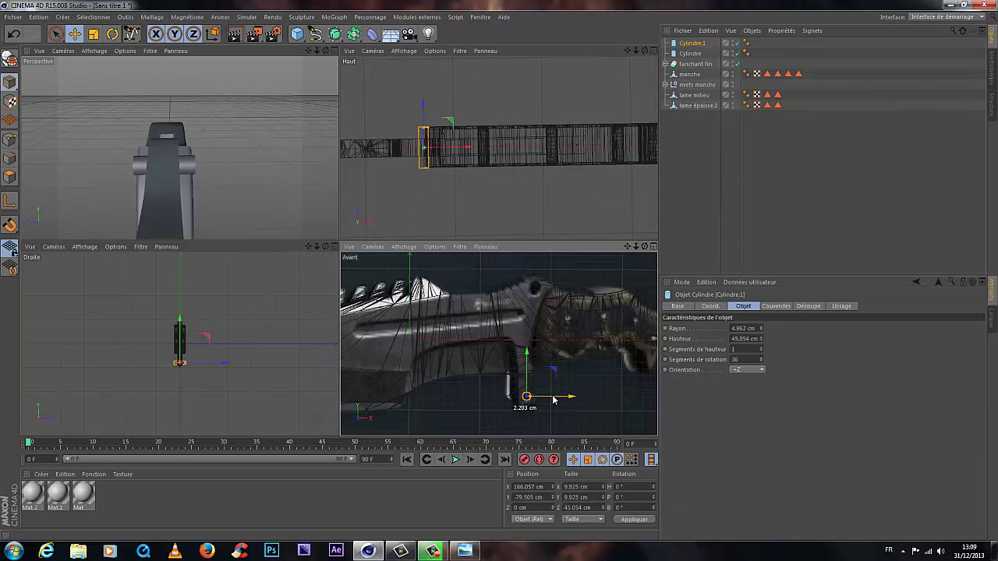
alt+middle_drag(187, 394, 184, 338)
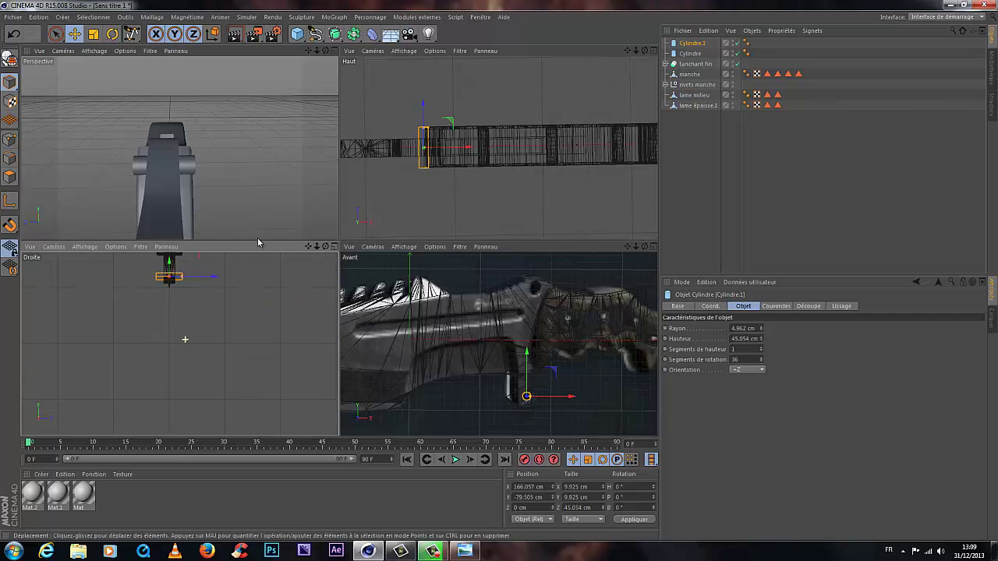
alt+drag(312, 238, 250, 76)
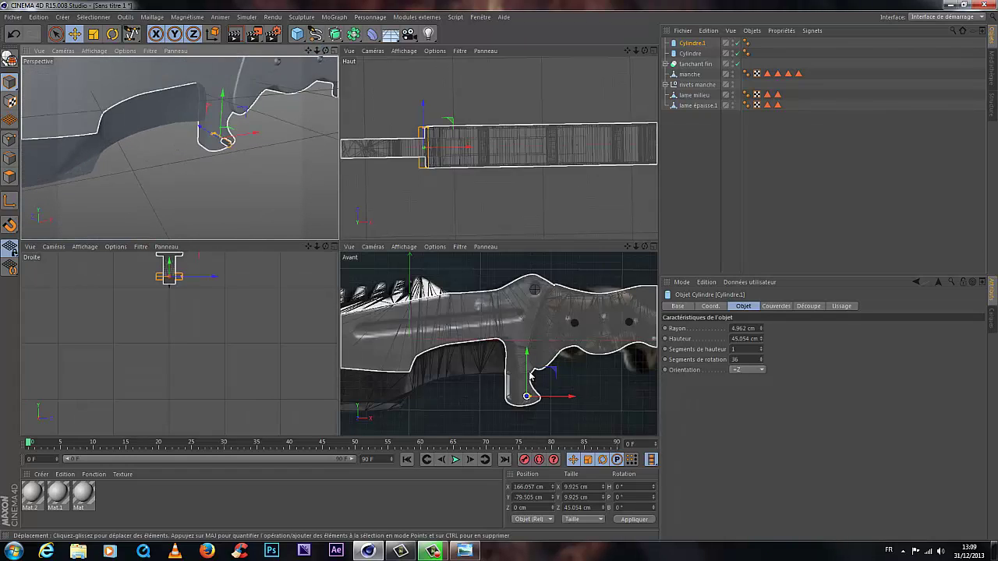
Step: Duplicate the guard cylinder onto the spine between the saw teeth and the hump, reducing its radius to about 2.8 cm
ctrl+drag(531, 350, 503, 276)
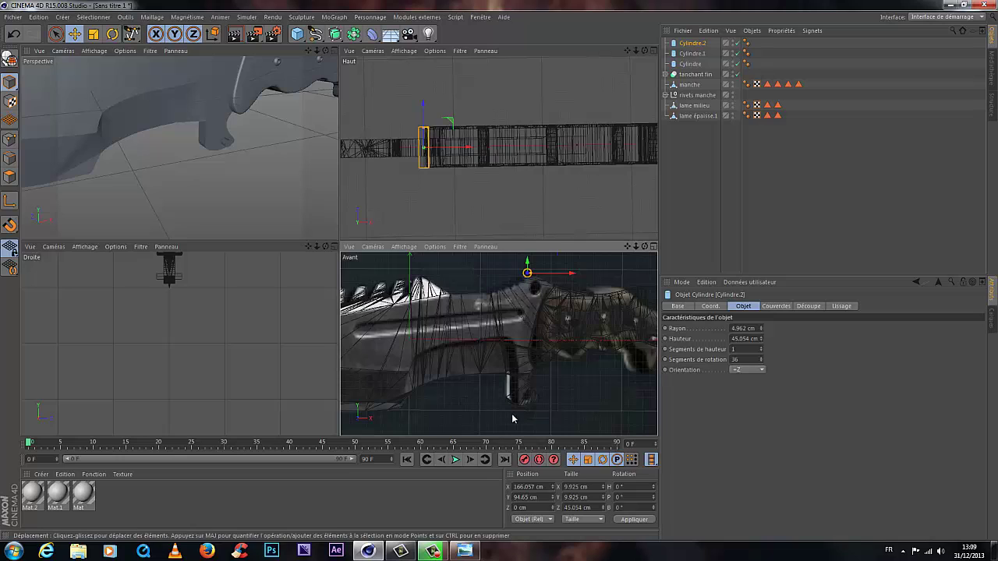
scroll(536, 266, up, 5)
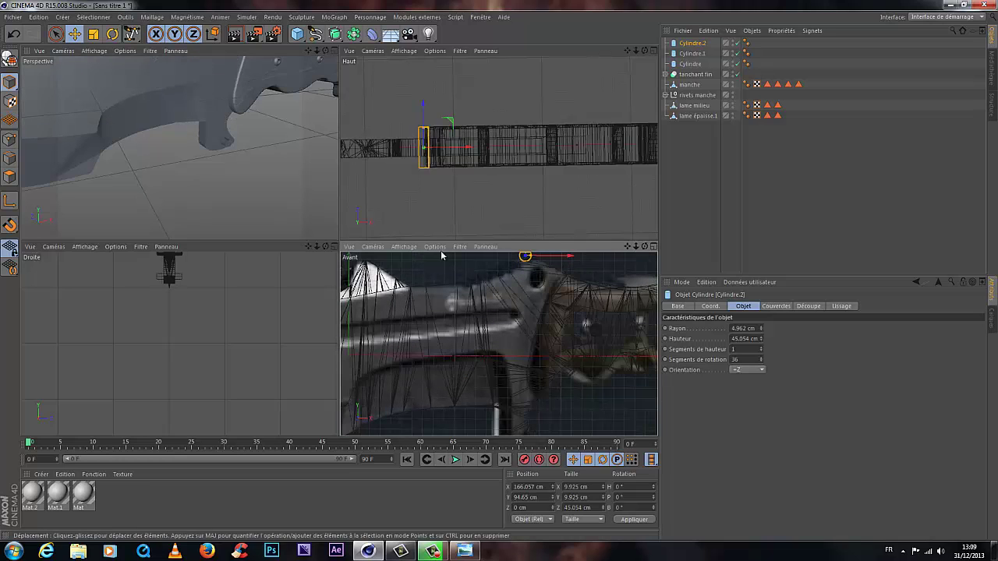
drag(571, 257, 518, 273)
drag(628, 247, 650, 303)
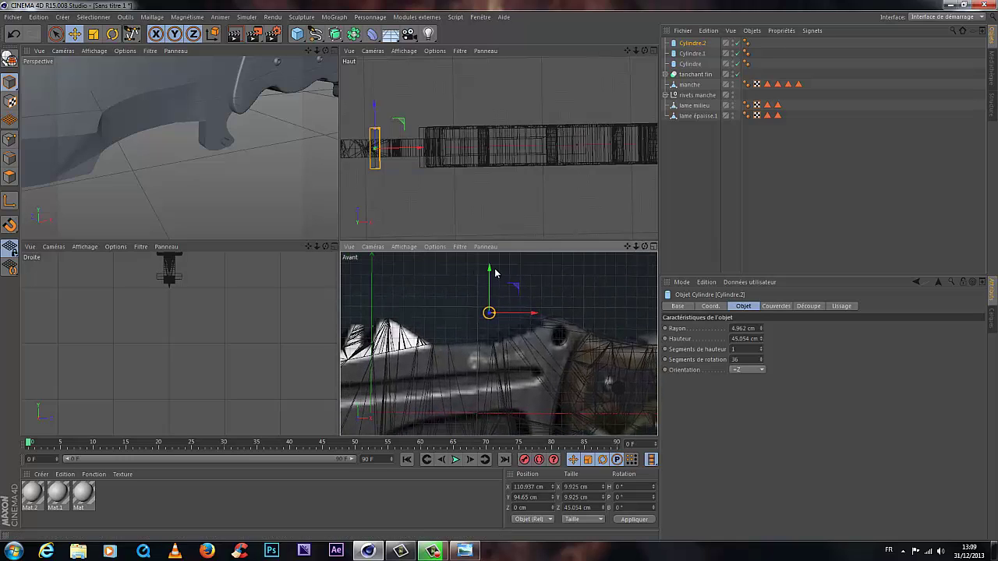
drag(493, 300, 492, 309)
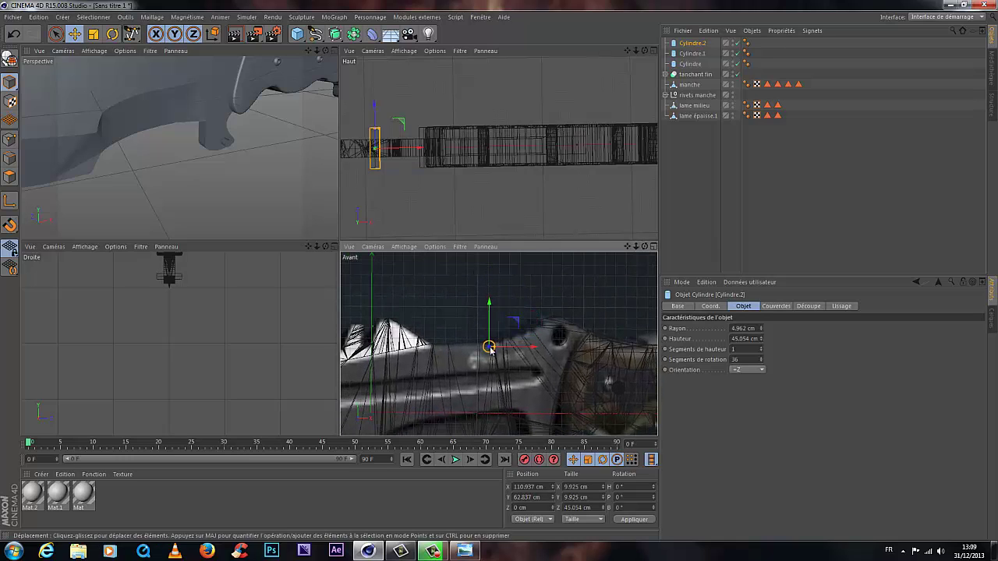
scroll(503, 350, up, 4)
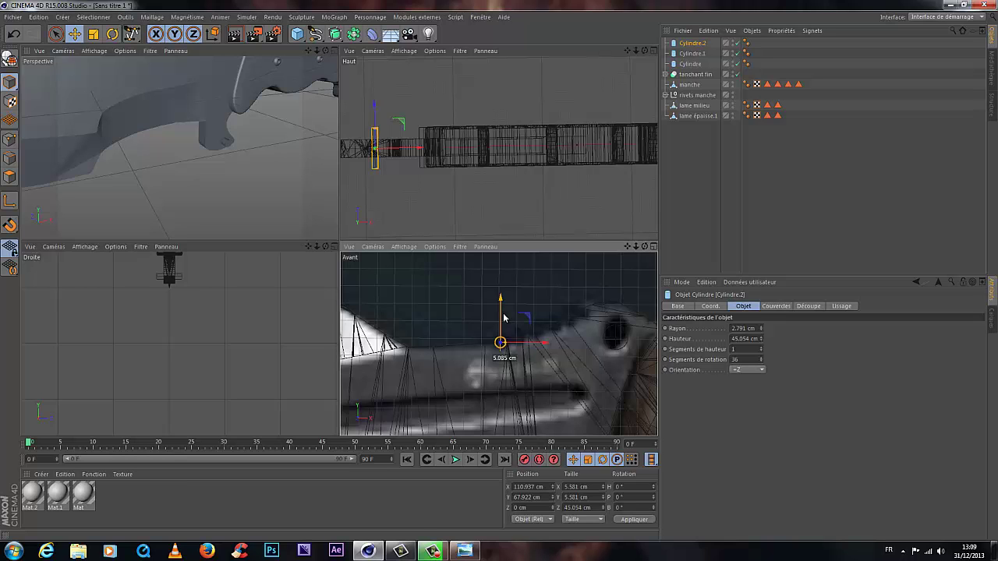
Step: Inspect the small spine cylinder up close and against the whole knife in the perspective view
key(s)
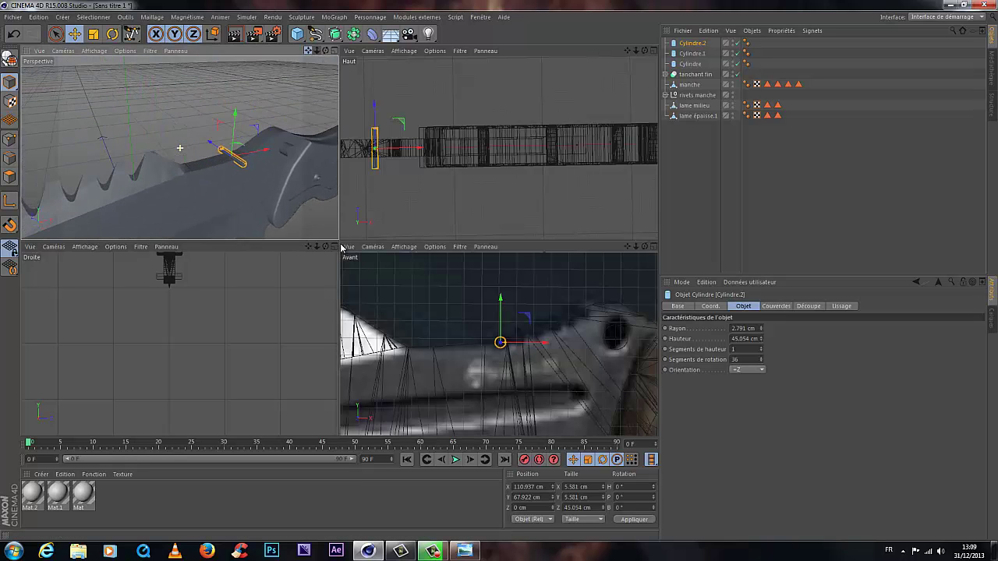
scroll(239, 161, up, 10)
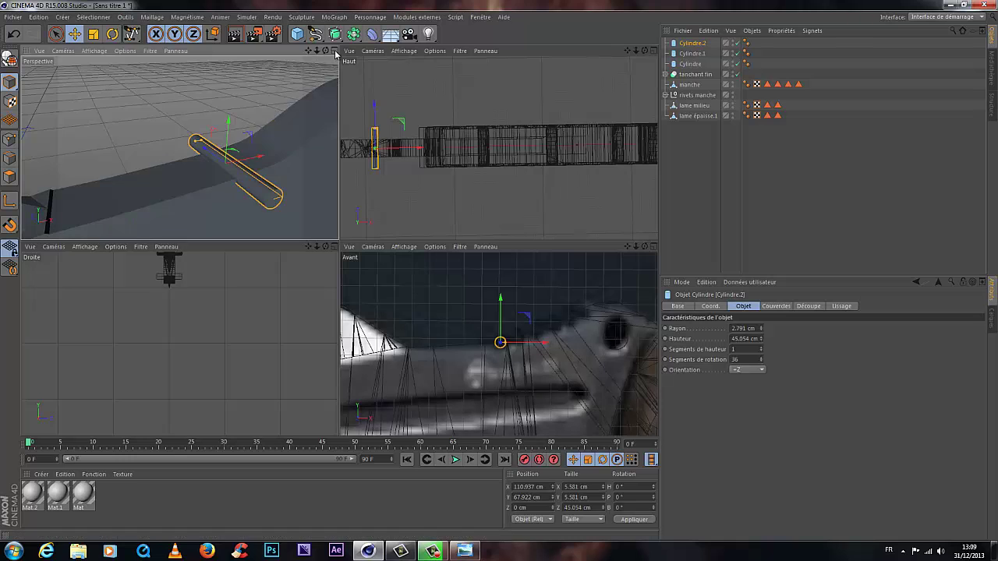
click(335, 52)
alt+drag(626, 126, 641, 54)
scroll(499, 273, down, 10)
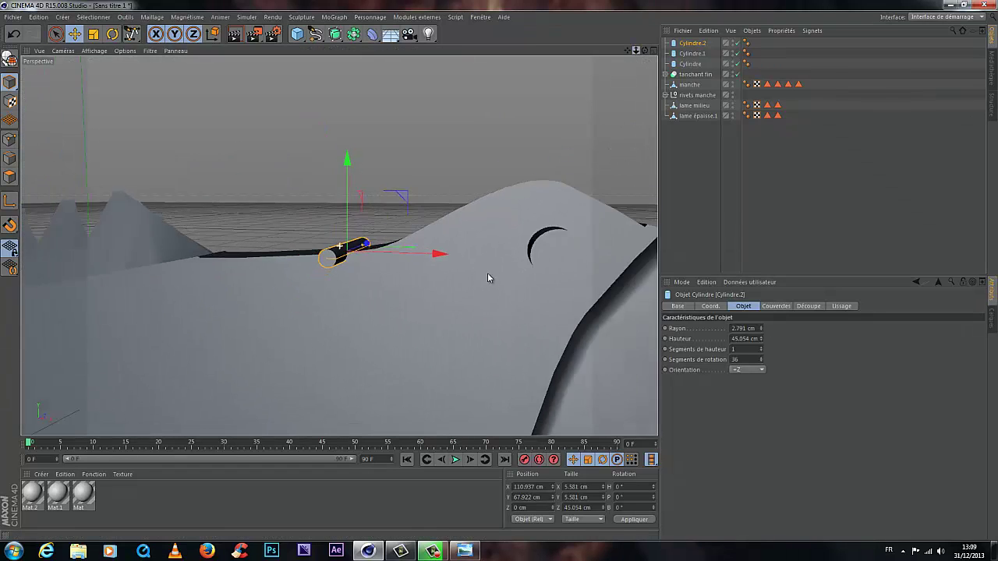
scroll(500, 274, up, 8)
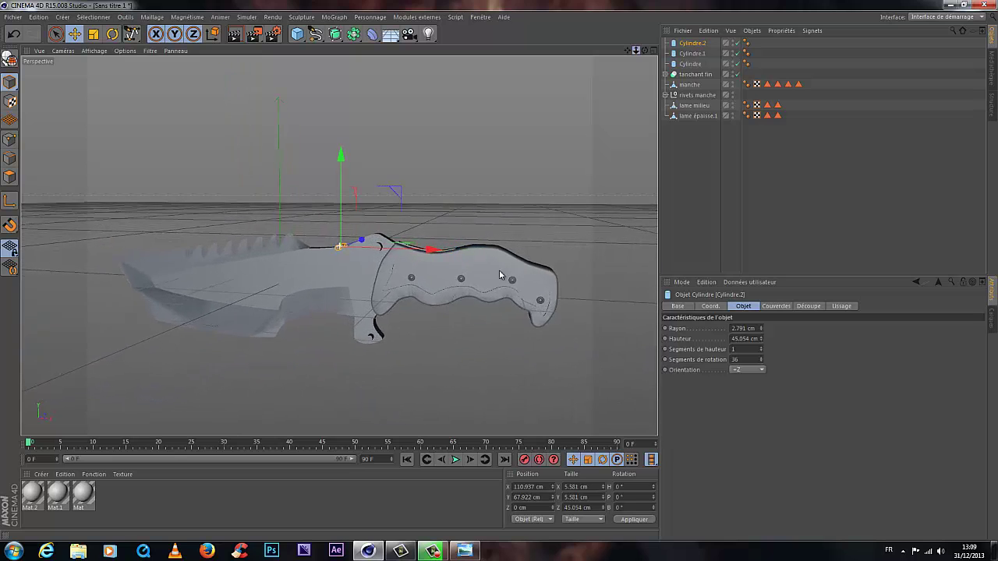
click(636, 50)
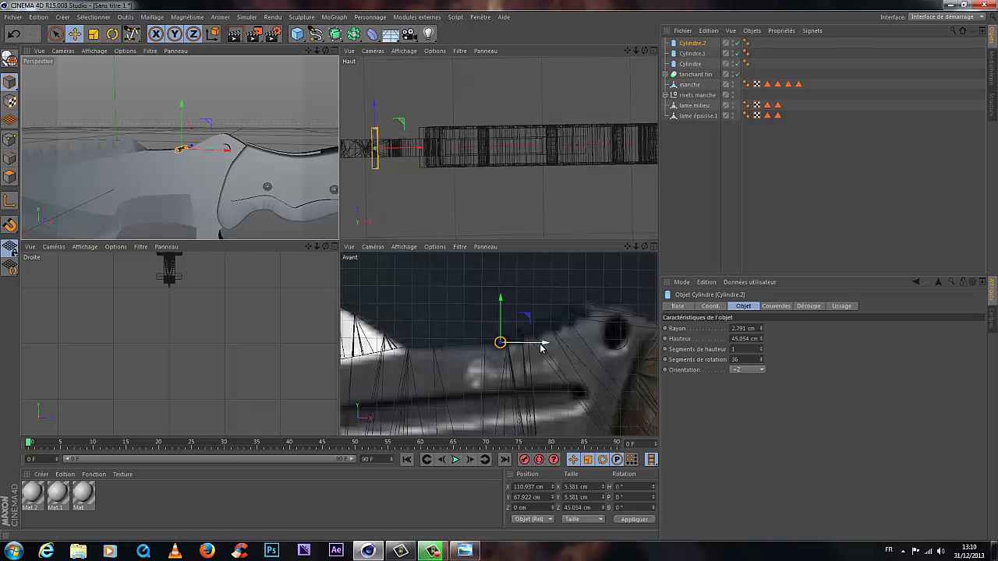
Step: Duplicate the small spine cylinder three times up the start of the hump, seating the last copy at about X 138 cm, Y 77 cm
mouse_move(546, 349)
mouse_down()
mouse_move(580, 357)
mouse_move(559, 360)
mouse_up()
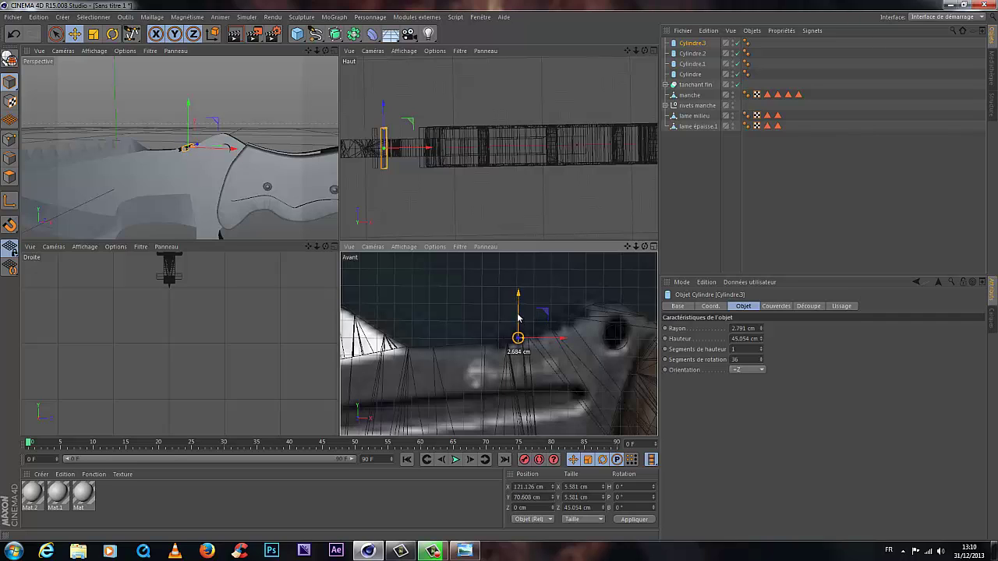
ctrl+drag(565, 345, 582, 346)
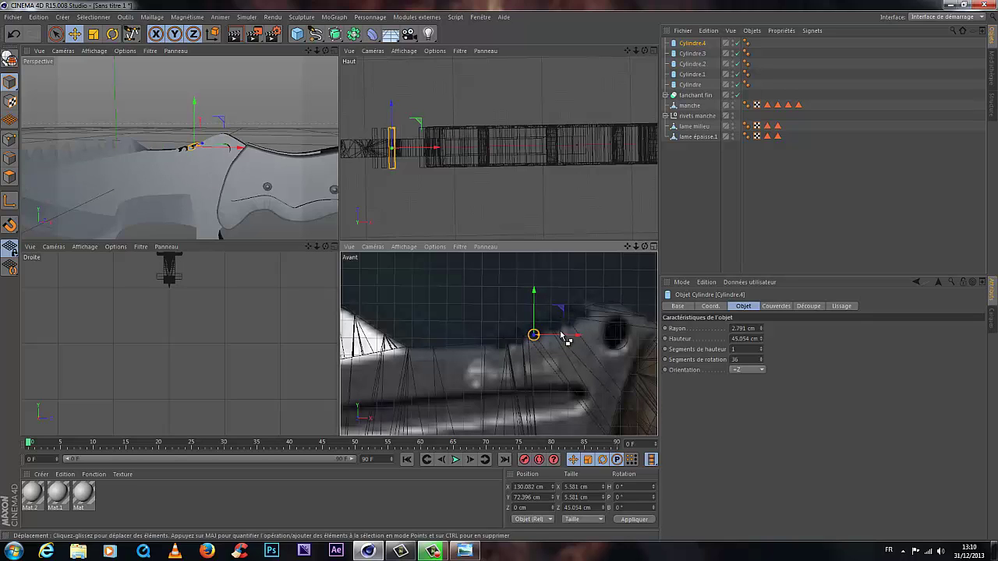
drag(581, 337, 584, 338)
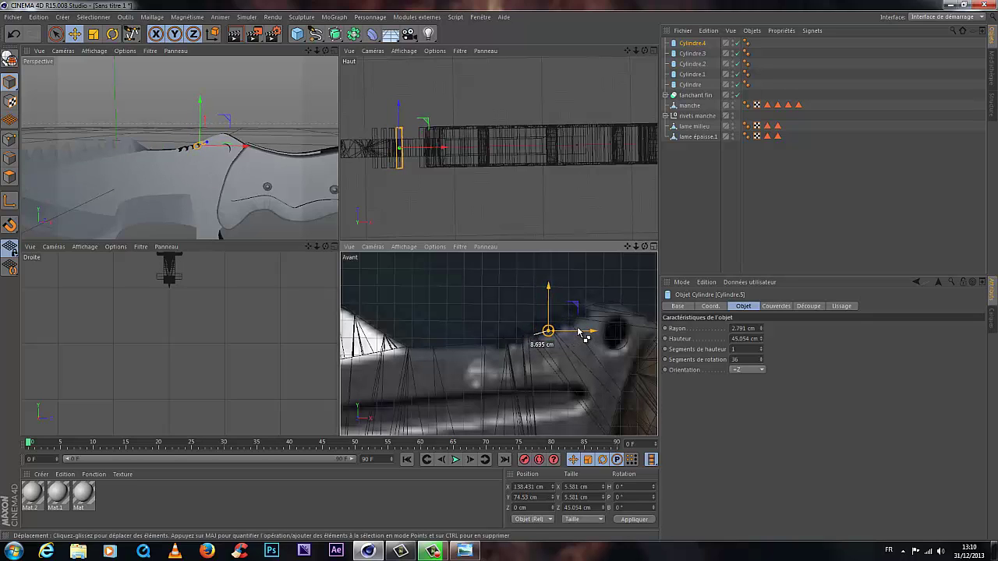
key(ctrl+c)
key(ctrl+v)
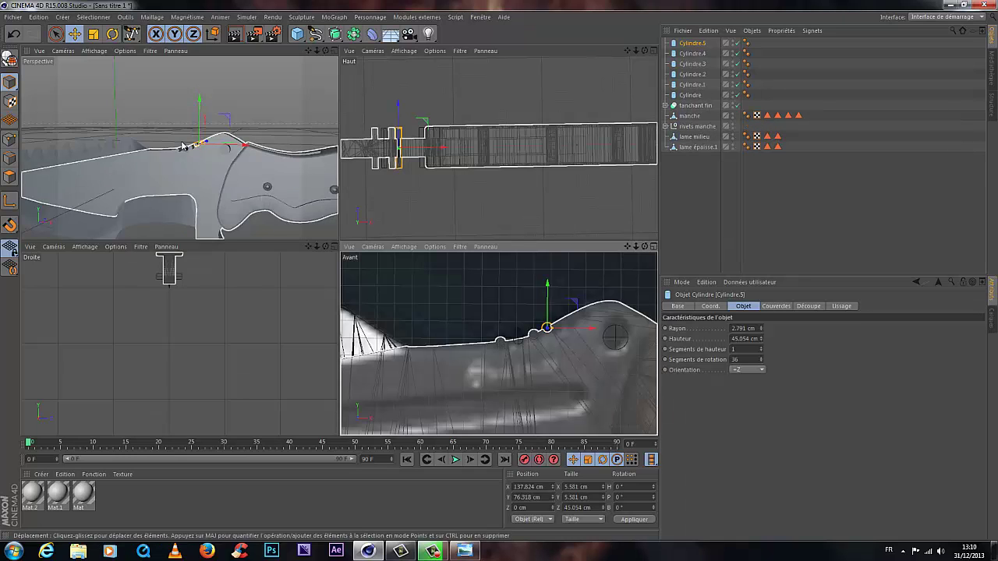
drag(325, 51, 339, 244)
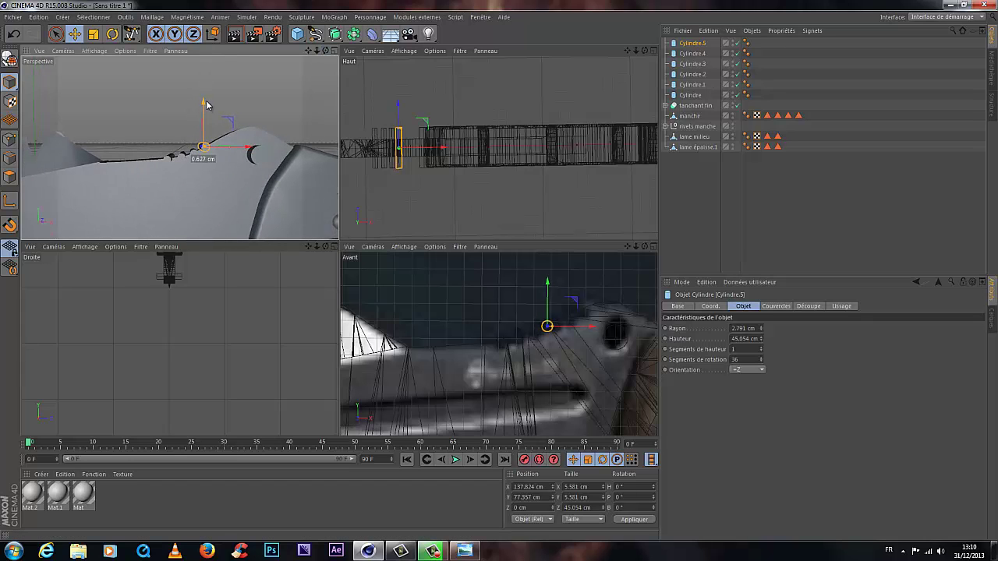
scroll(568, 283, up, 3)
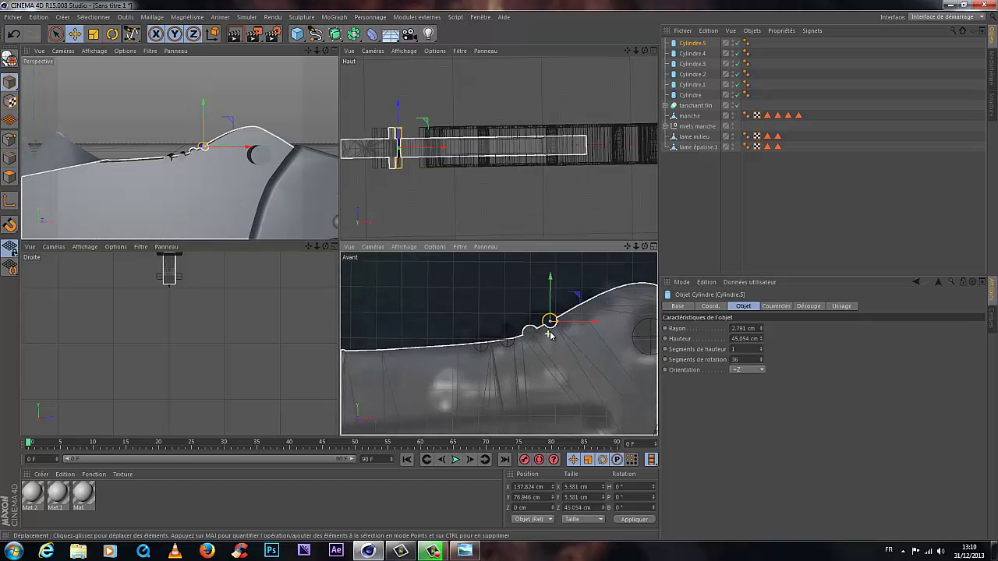
Step: Continue the notch row with four more cylinder copies up the hump's slope to its crest, following the reference notches
scroll(559, 276, up, 2)
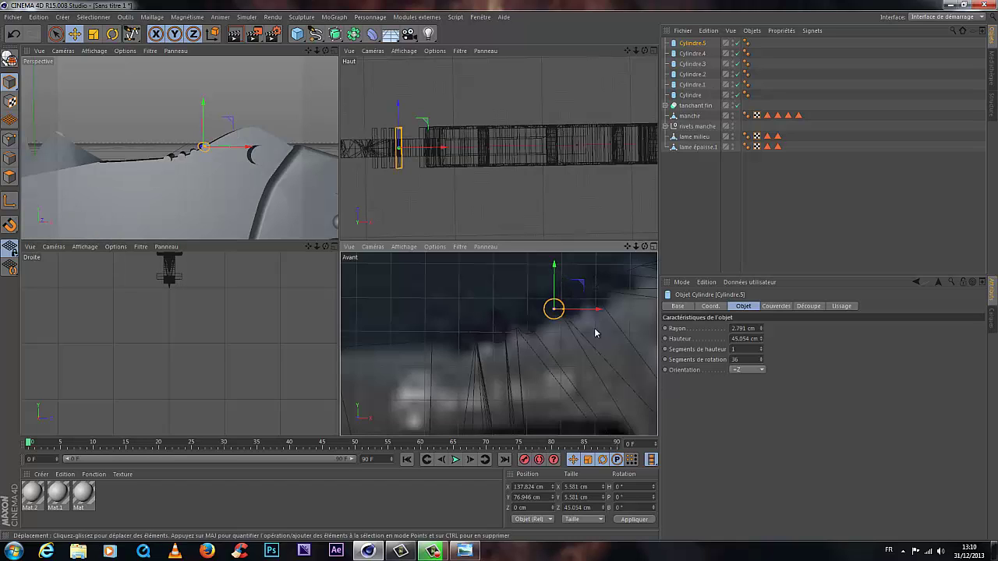
scroll(589, 314, down, 1)
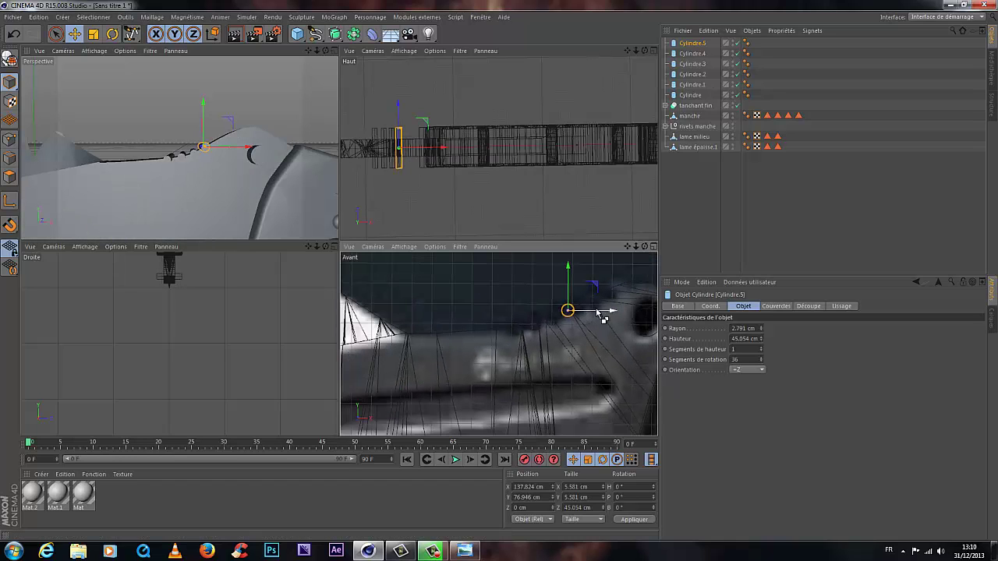
ctrl+drag(603, 313, 615, 310)
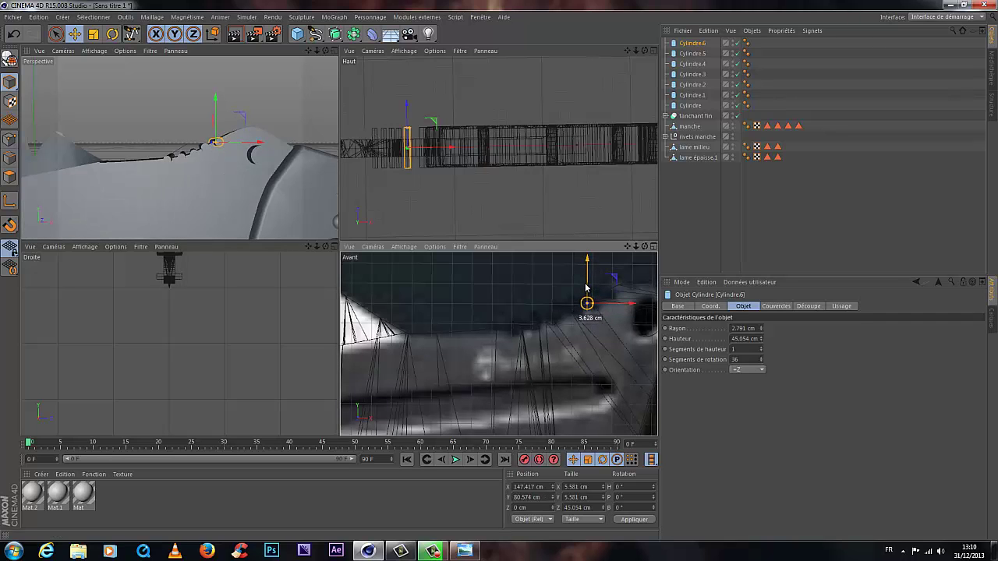
drag(586, 289, 604, 305)
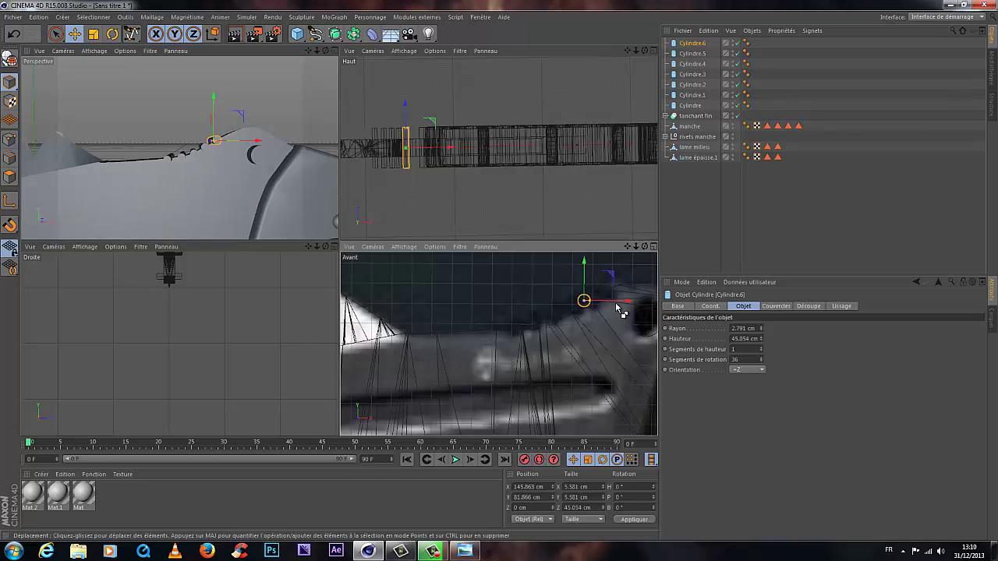
ctrl+drag(592, 300, 620, 294)
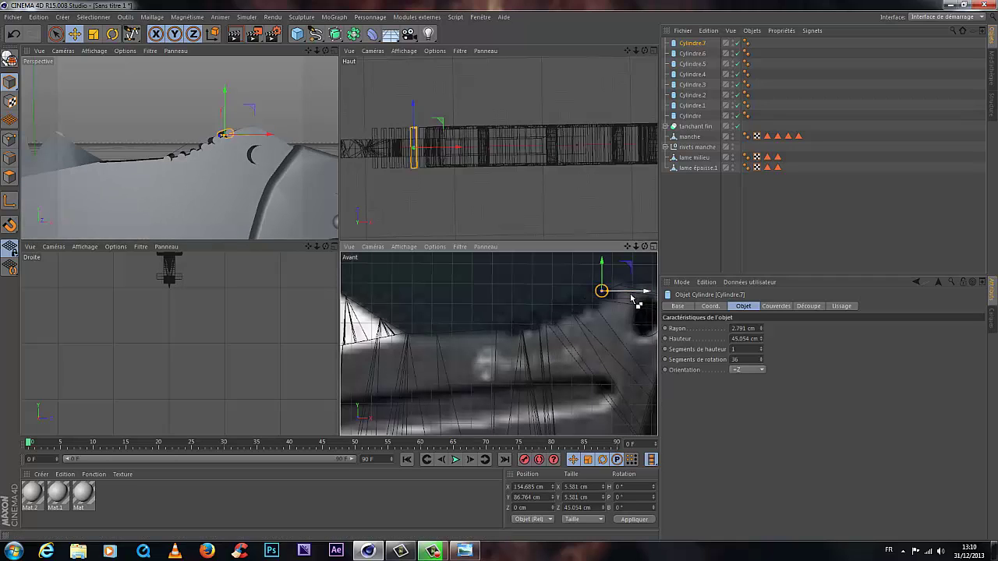
ctrl+drag(632, 299, 643, 293)
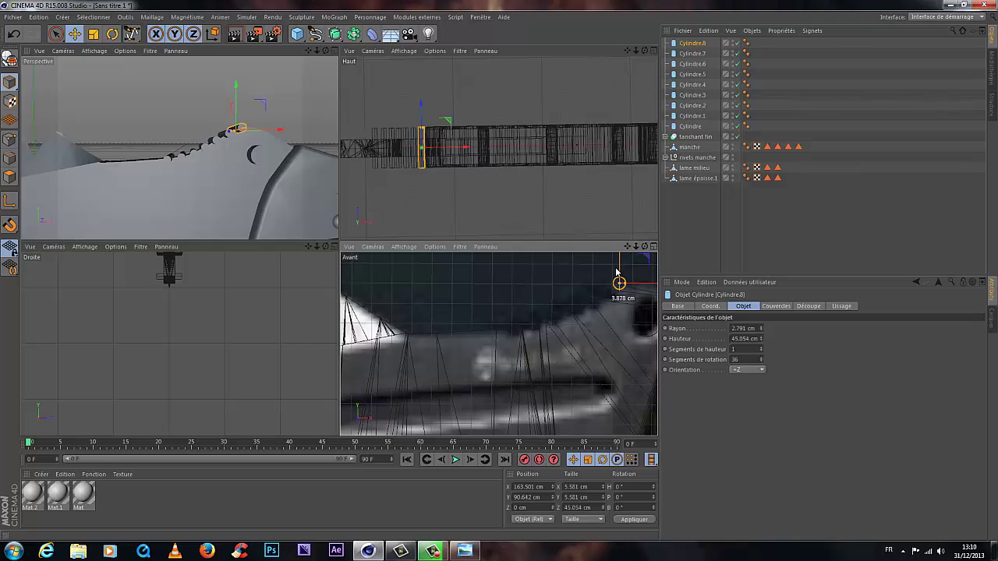
mouse_move(646, 292)
ctrl+mouse_down()
mouse_move(660, 291)
mouse_move(646, 283)
ctrl+mouse_up()
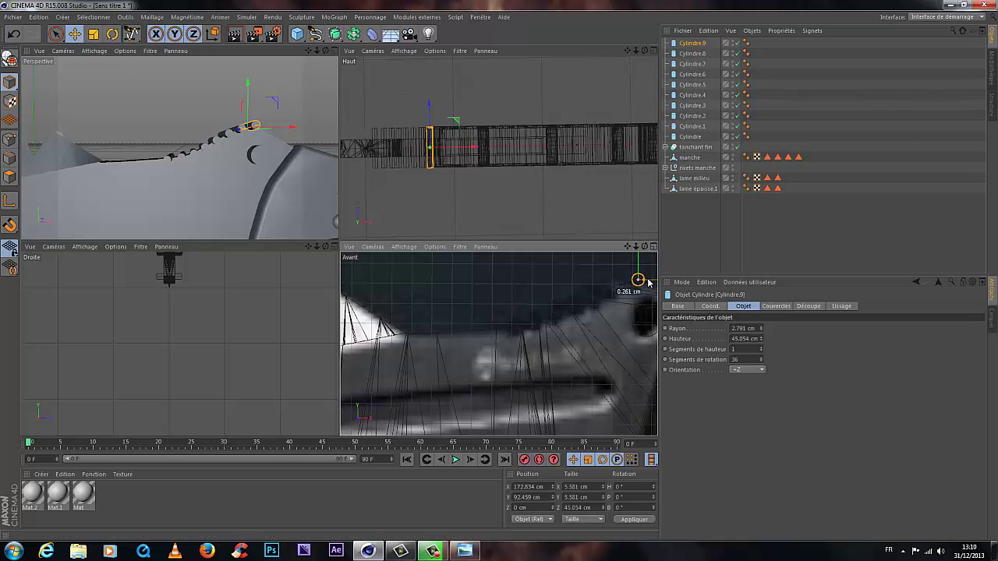
Step: Duplicate four more small cylinders from the crest down the far side of the hump to the handle's edge
drag(627, 247, 445, 265)
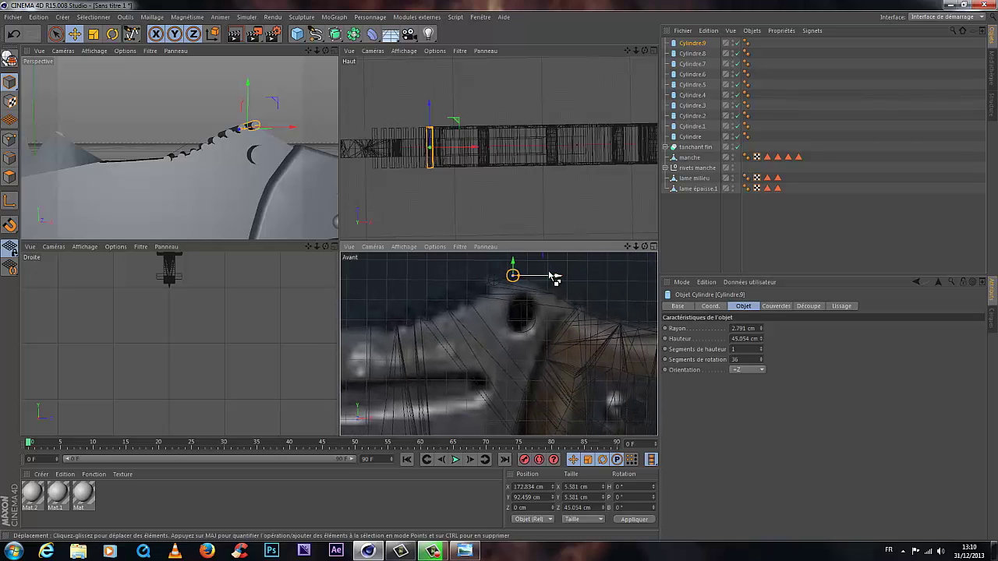
ctrl+drag(551, 276, 571, 283)
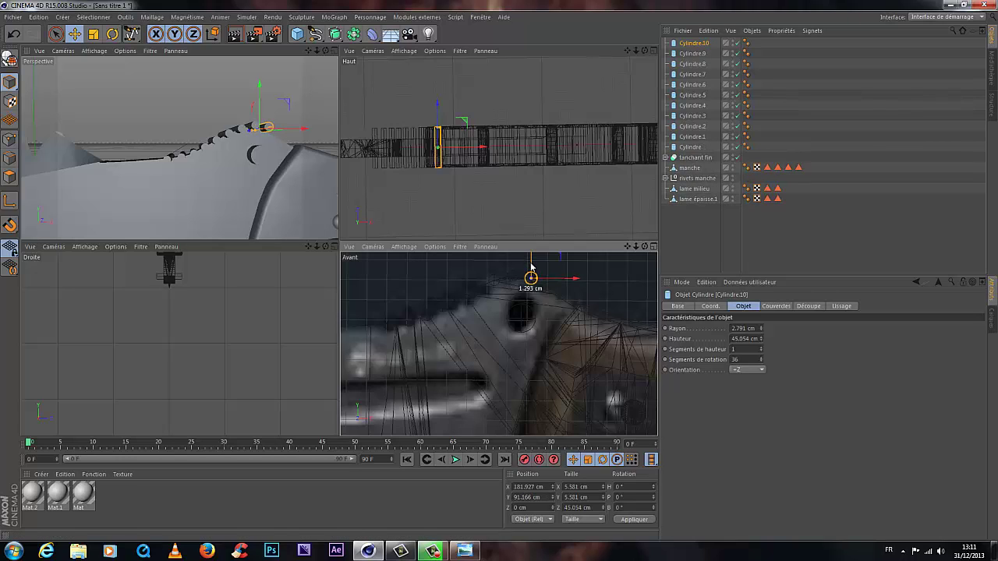
mouse_move(569, 283)
ctrl+mouse_down()
mouse_move(583, 283)
mouse_move(550, 269)
mouse_move(564, 293)
mouse_move(580, 287)
ctrl+mouse_up()
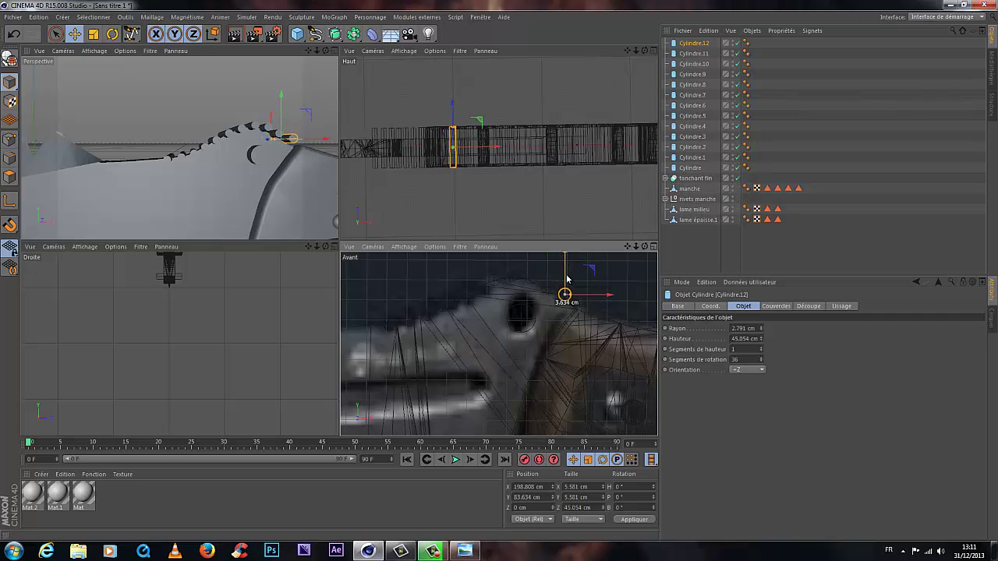
drag(583, 302, 600, 288)
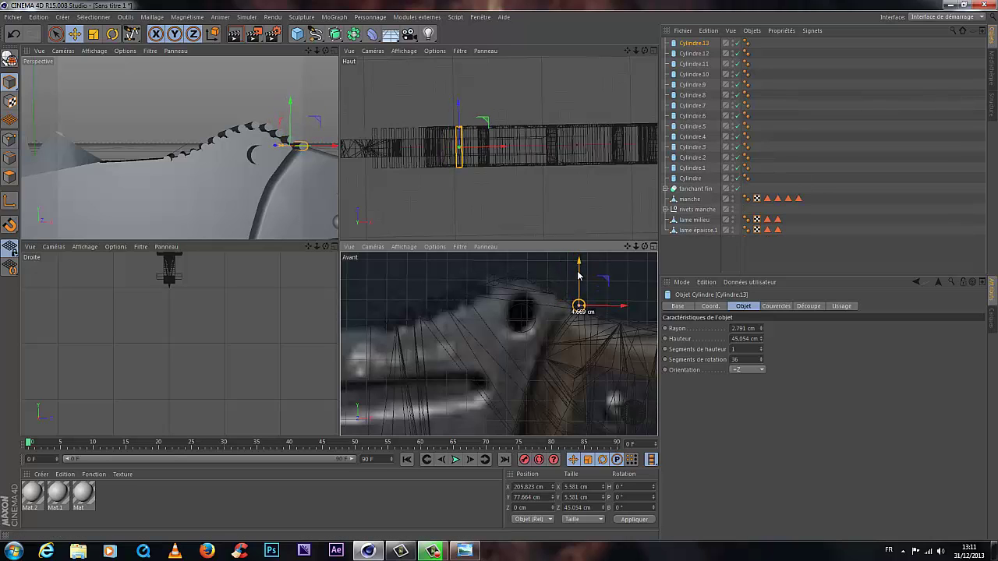
drag(594, 302, 592, 304)
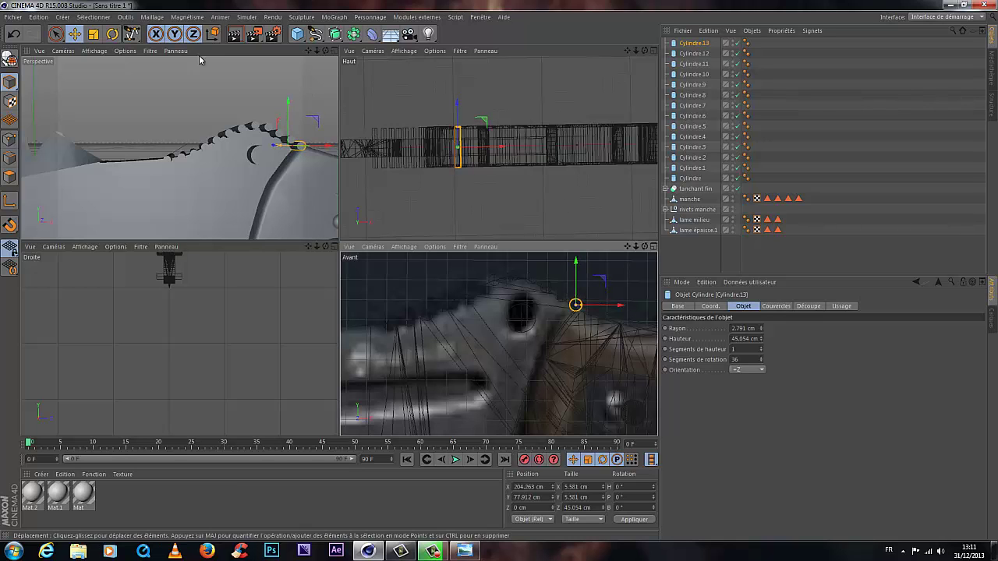
drag(326, 50, 343, 234)
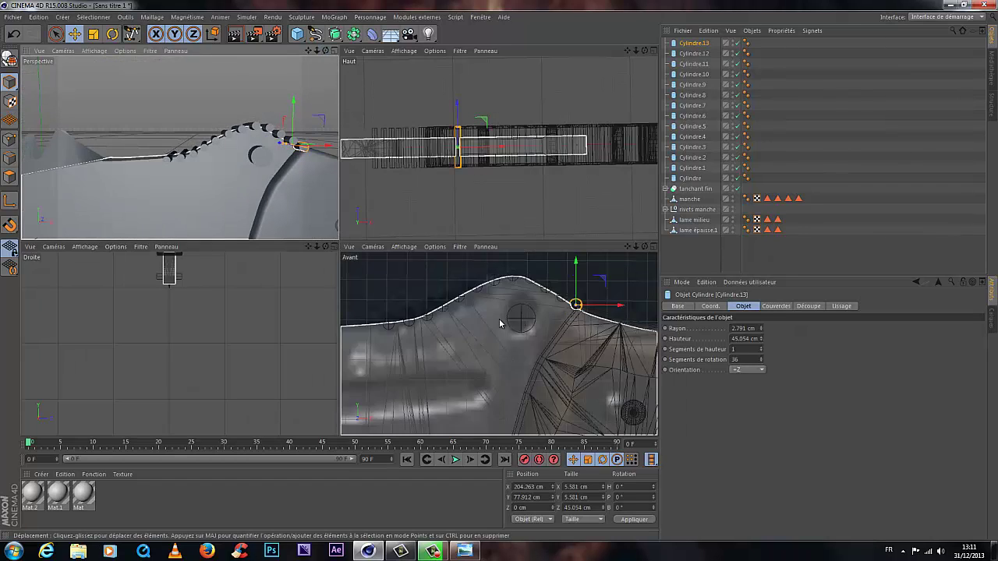
click(690, 178)
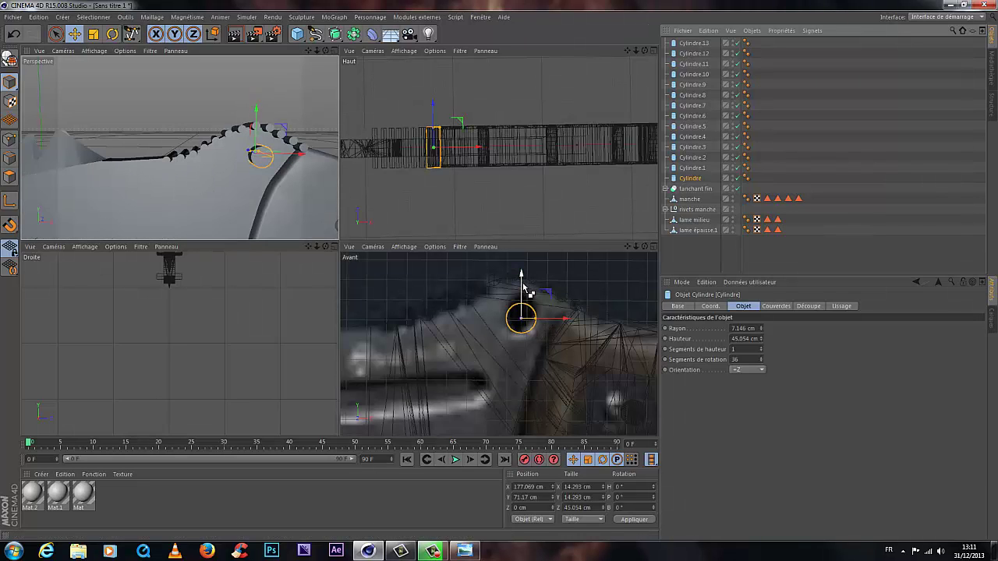
ctrl+drag(562, 320, 493, 333)
drag(445, 283, 445, 359)
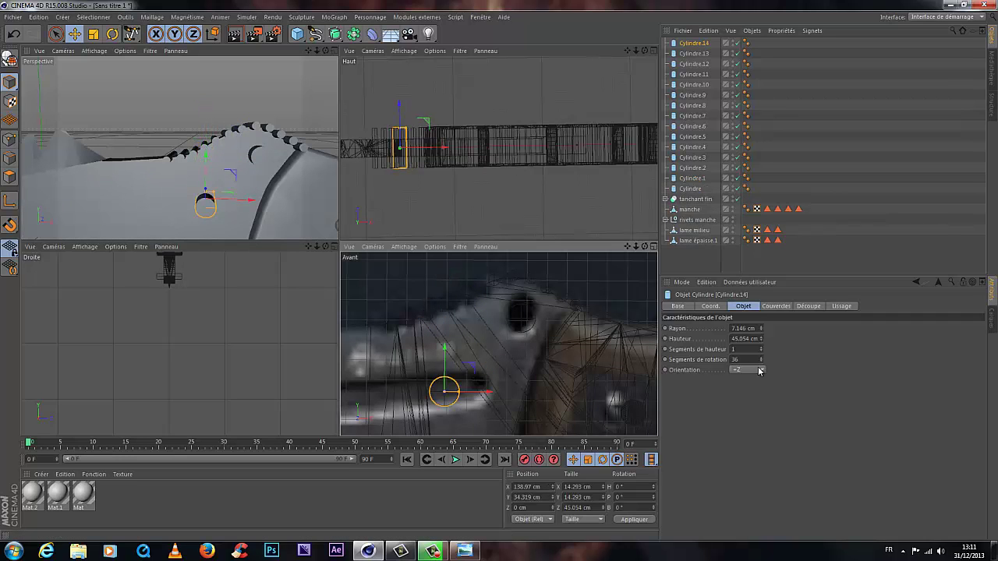
click(746, 370)
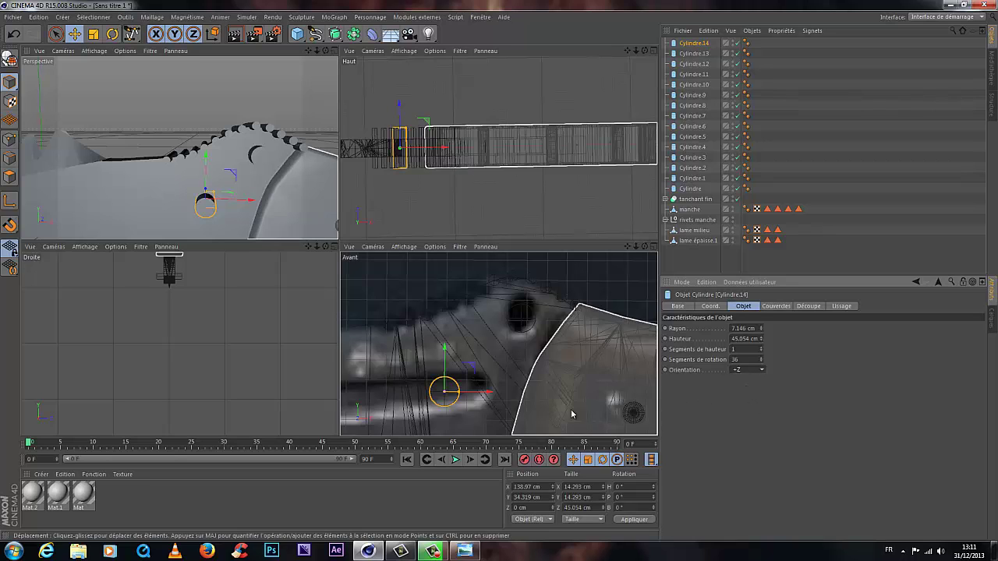
click(748, 371)
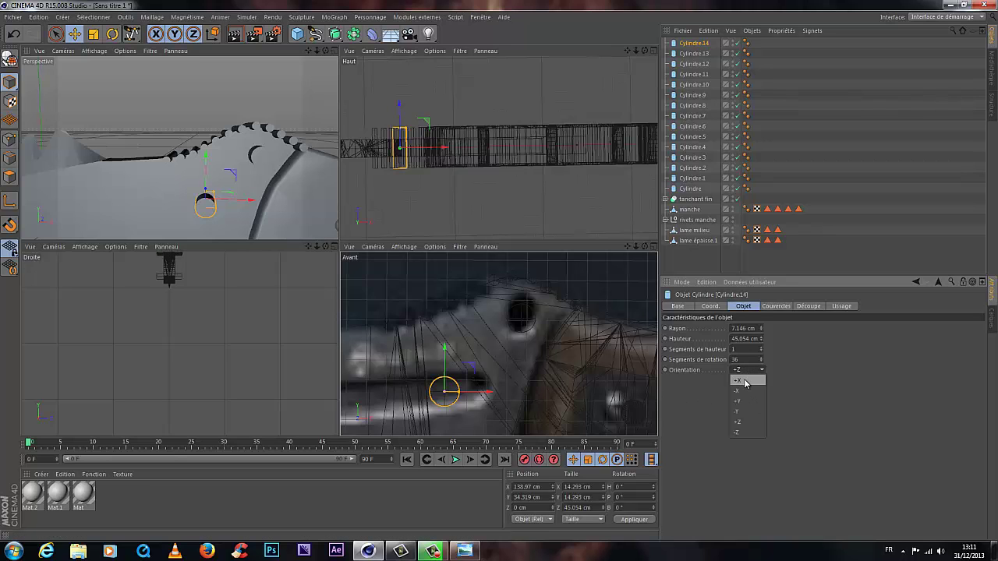
click(744, 380)
click(599, 313)
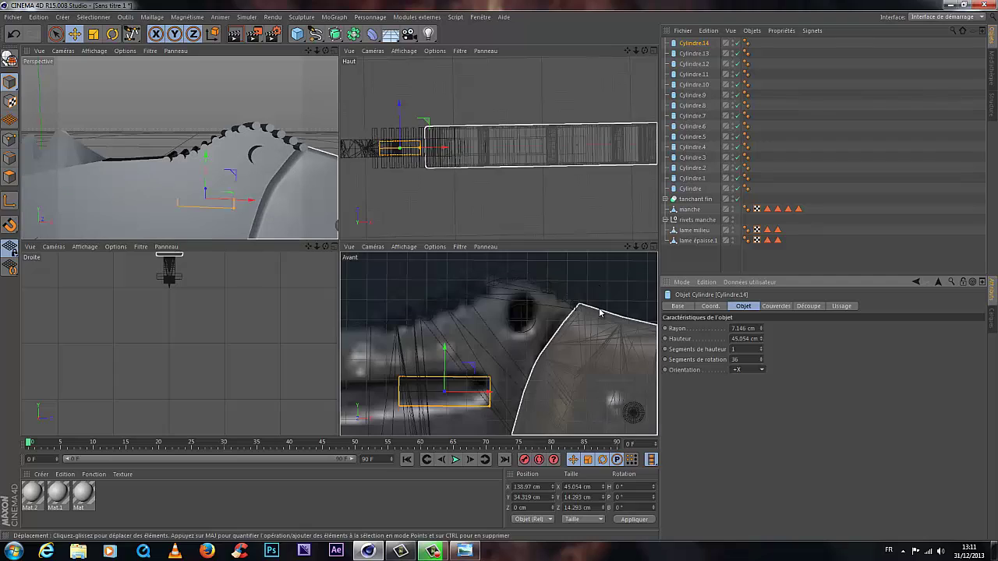
key(ctrl+z)
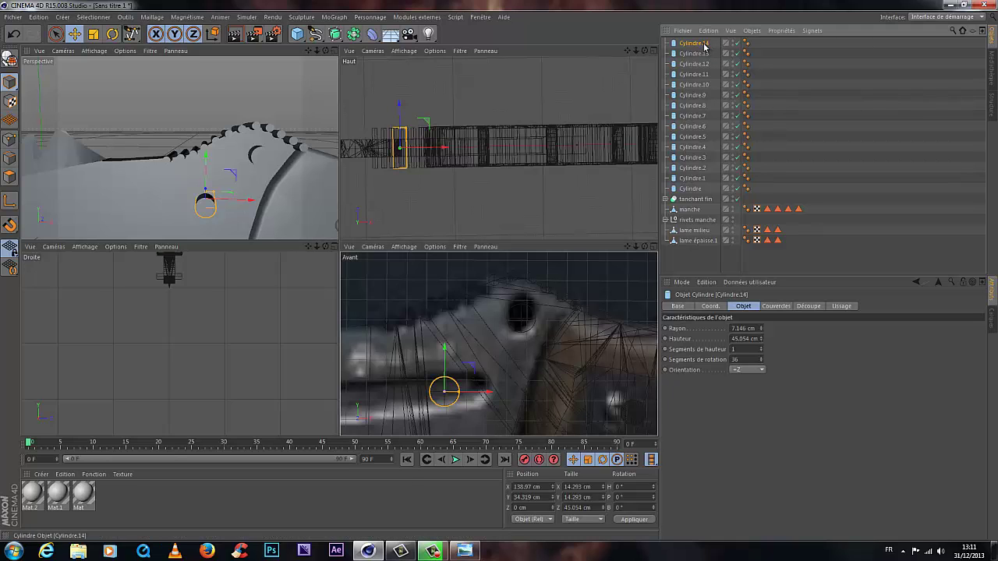
key(Delete)
Step: Add a capsule oriented along +X and reduce its radius to about 8.4 cm
click(296, 32)
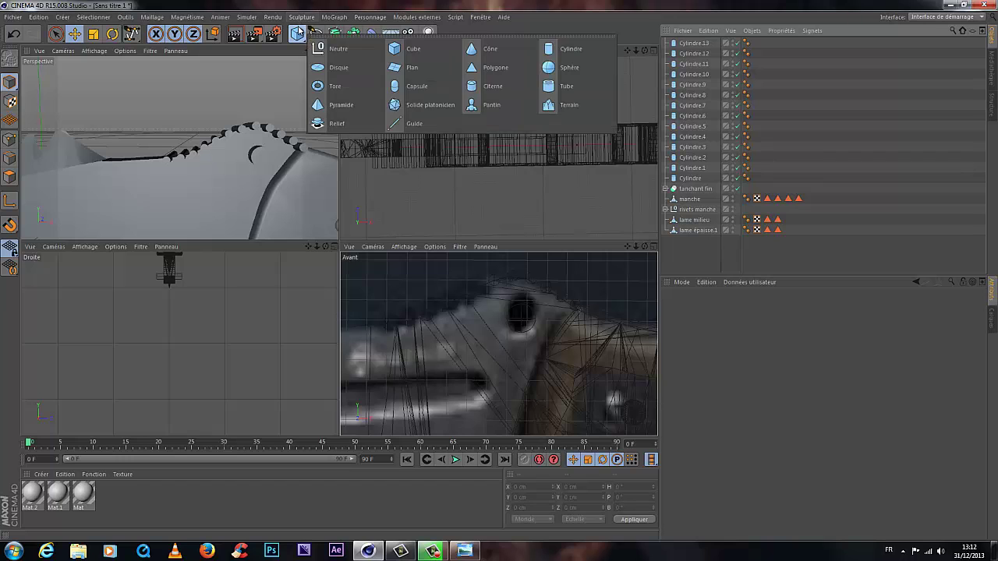
click(415, 87)
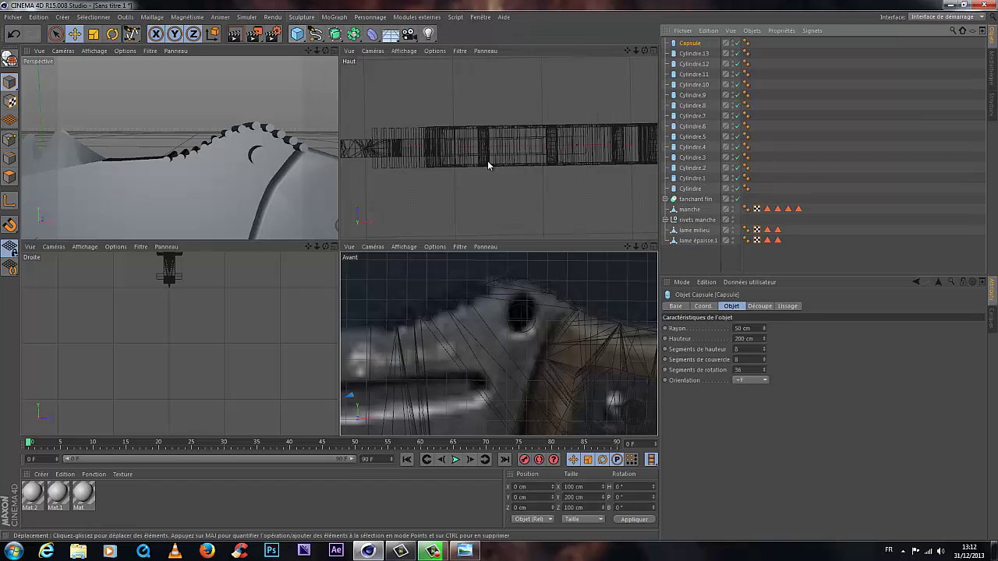
click(750, 380)
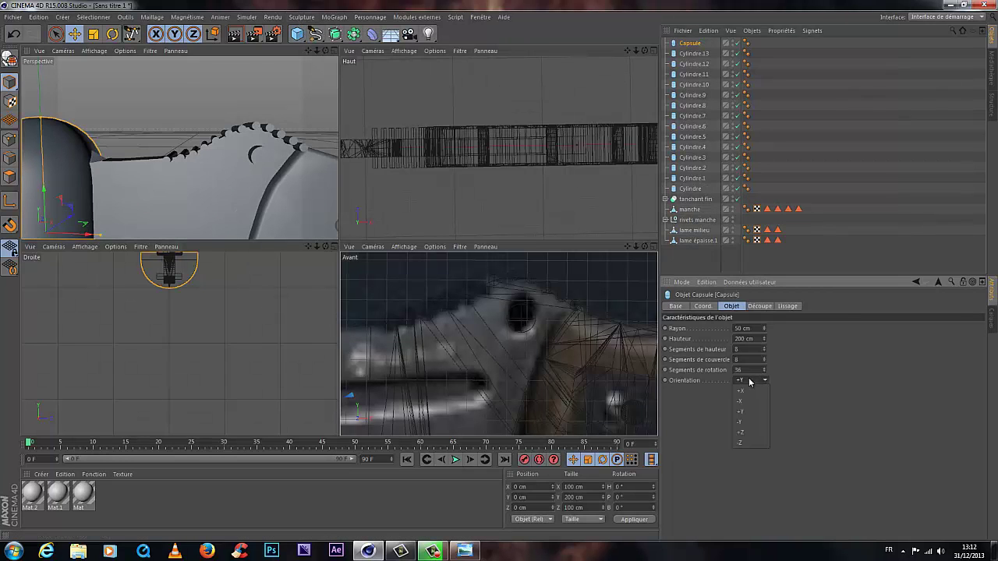
click(750, 432)
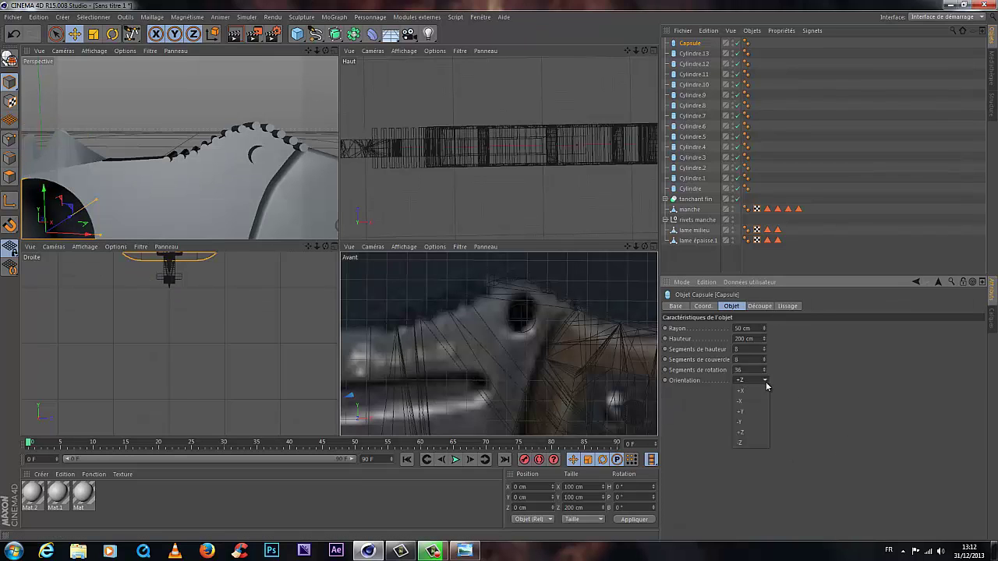
click(755, 392)
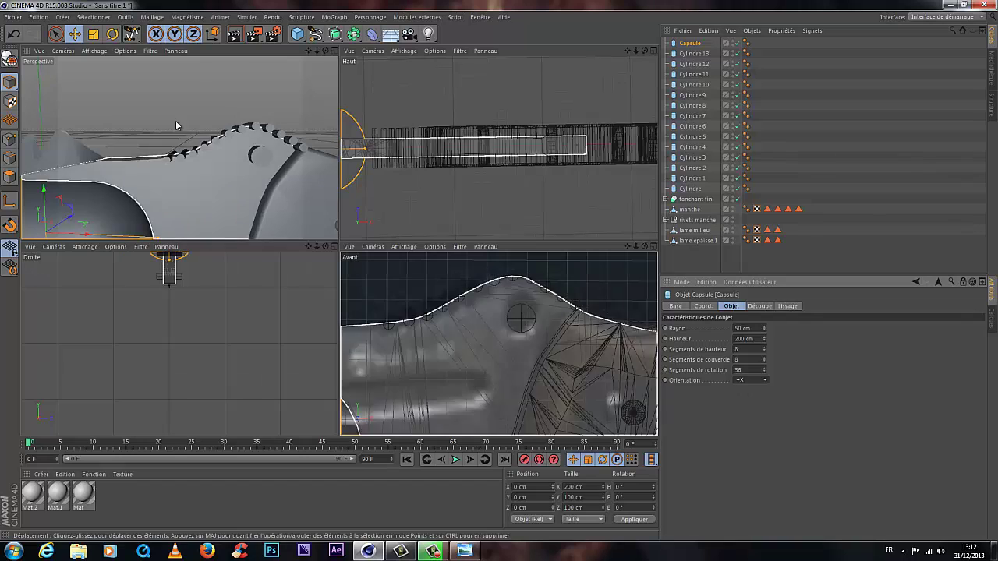
drag(325, 51, 117, 195)
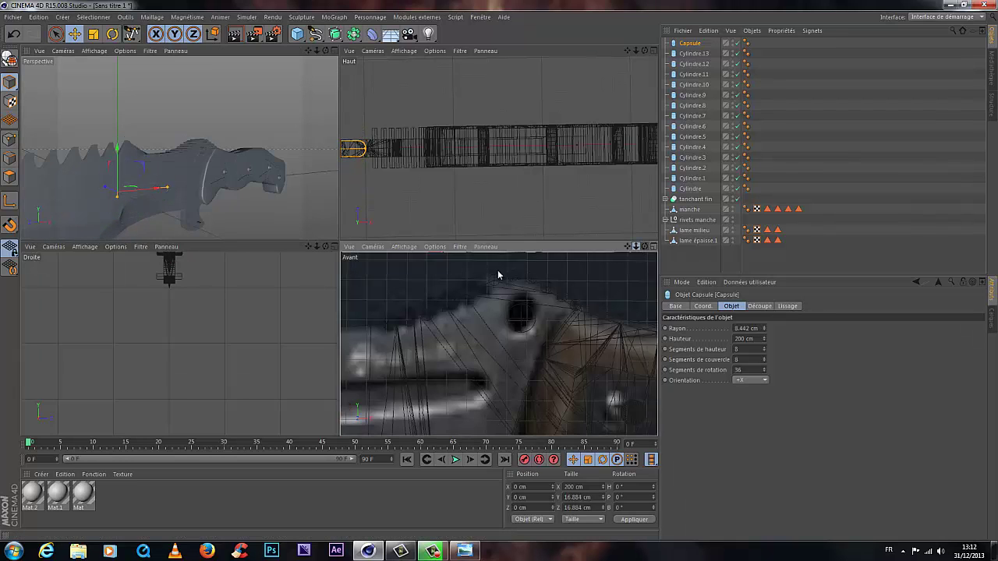
Step: Place the capsule over the blade's long groove, tilt it about -5.5° to match, and lengthen it to about 237 cm
key(h)
scroll(459, 377, up, 6)
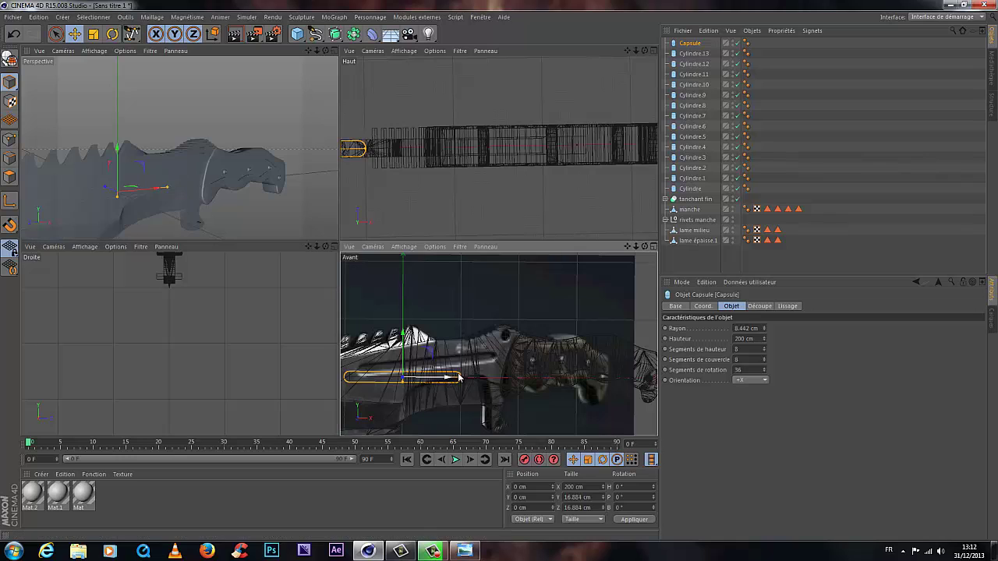
drag(459, 378, 483, 364)
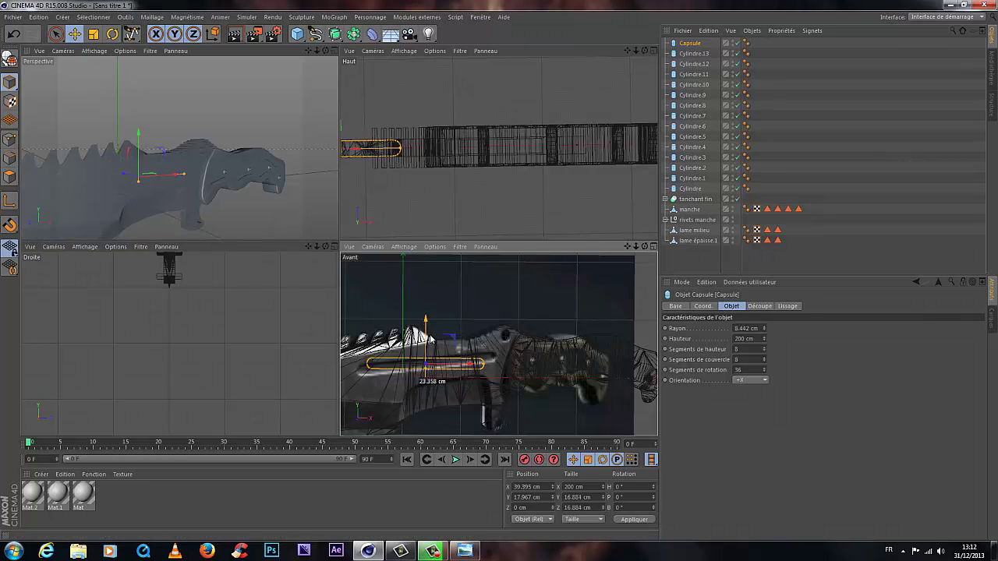
key(r)
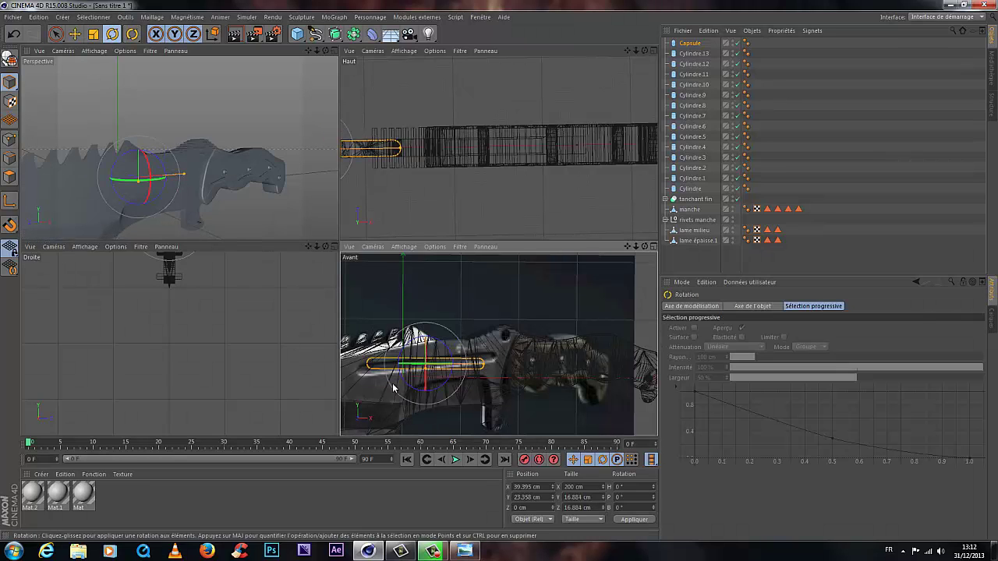
drag(398, 357, 399, 360)
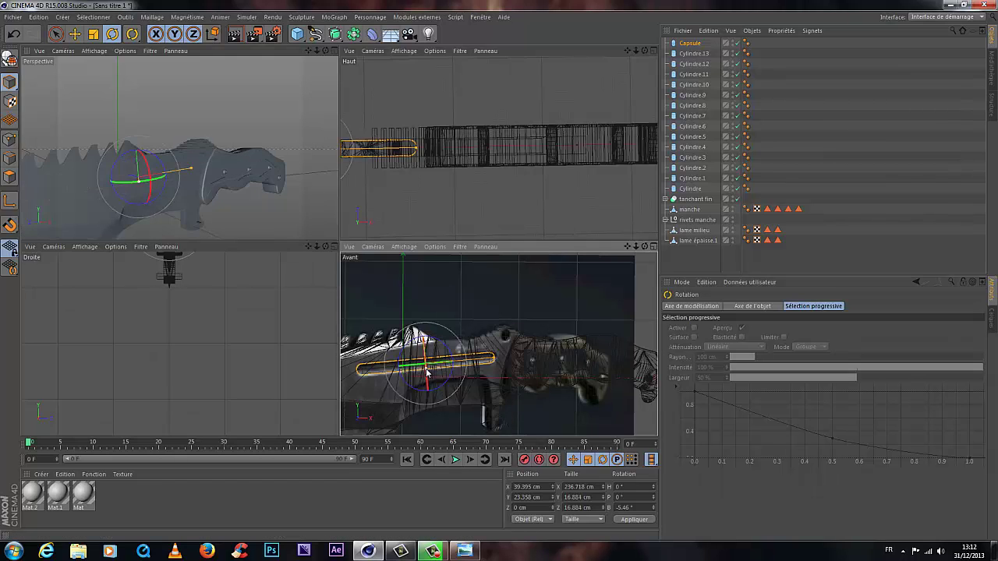
Step: Slim the capsule to about 10 cm in diameter and shift it slightly to sit over the blade's long groove
drag(426, 372, 428, 372)
key(ctrl+z)
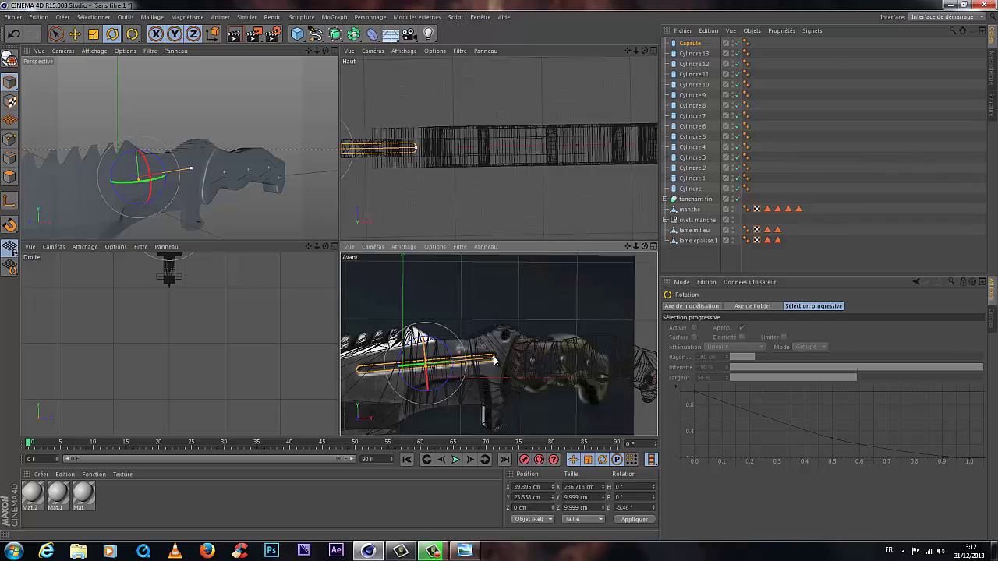
key(e)
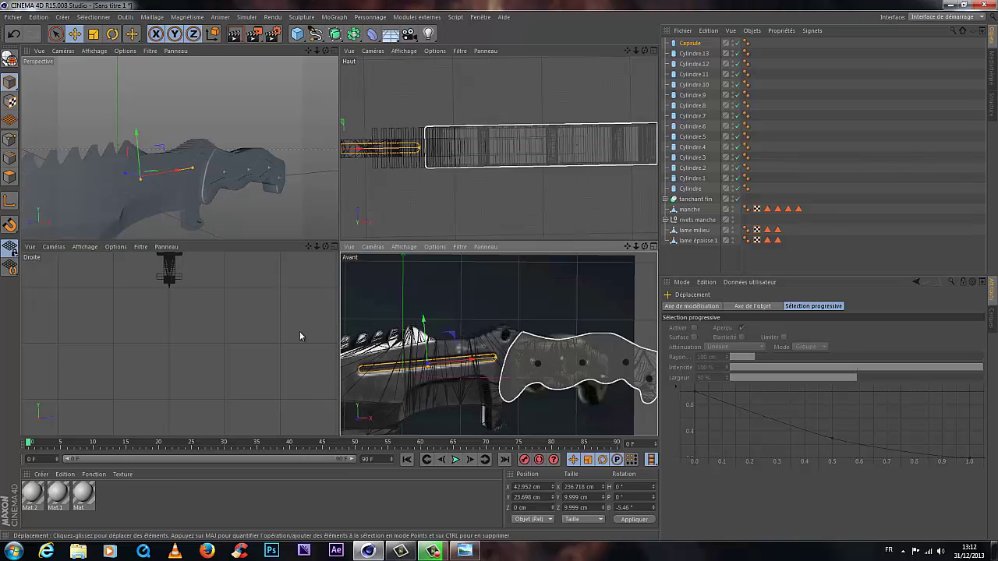
scroll(441, 377, up, 5)
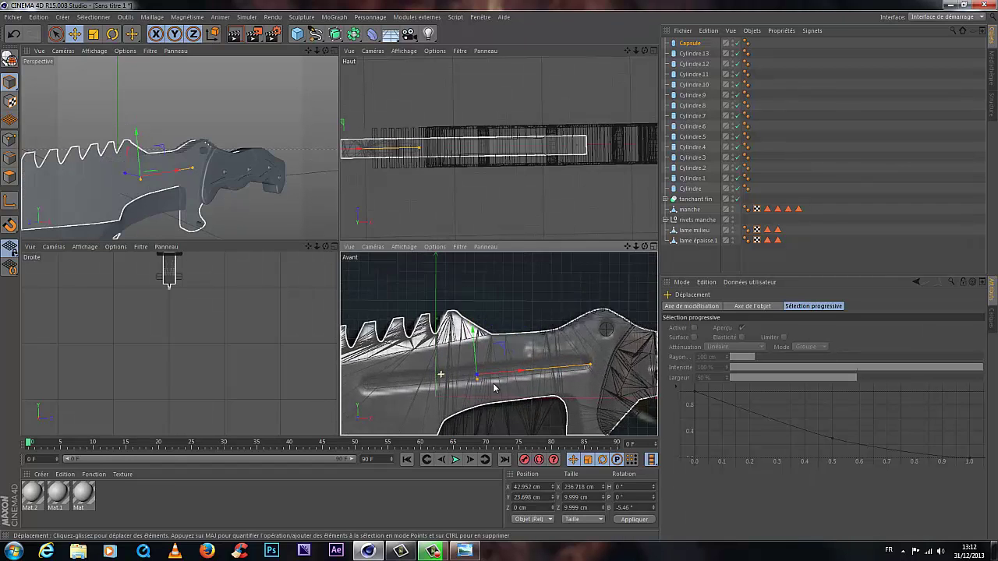
click(112, 35)
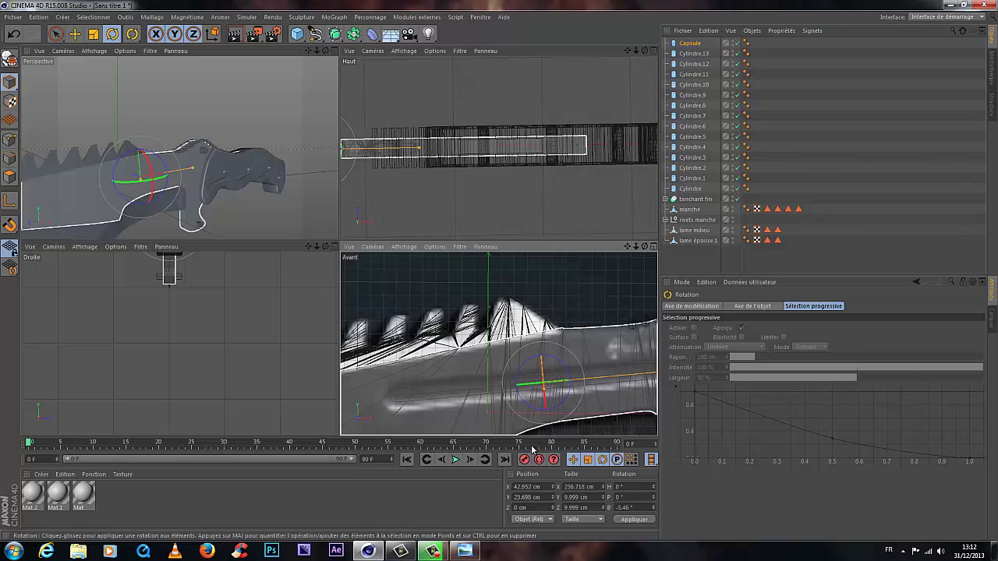
drag(627, 246, 499, 271)
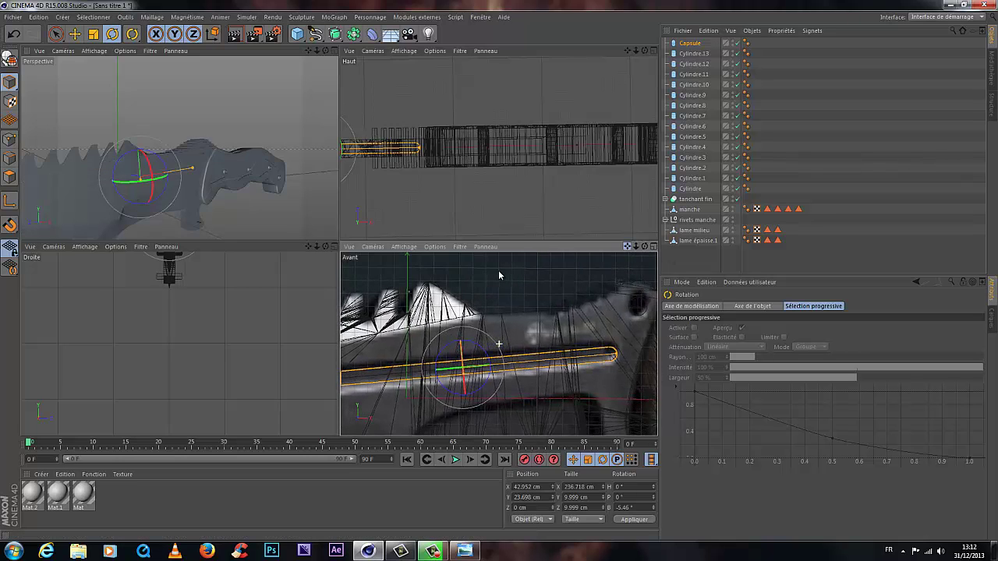
drag(636, 246, 504, 267)
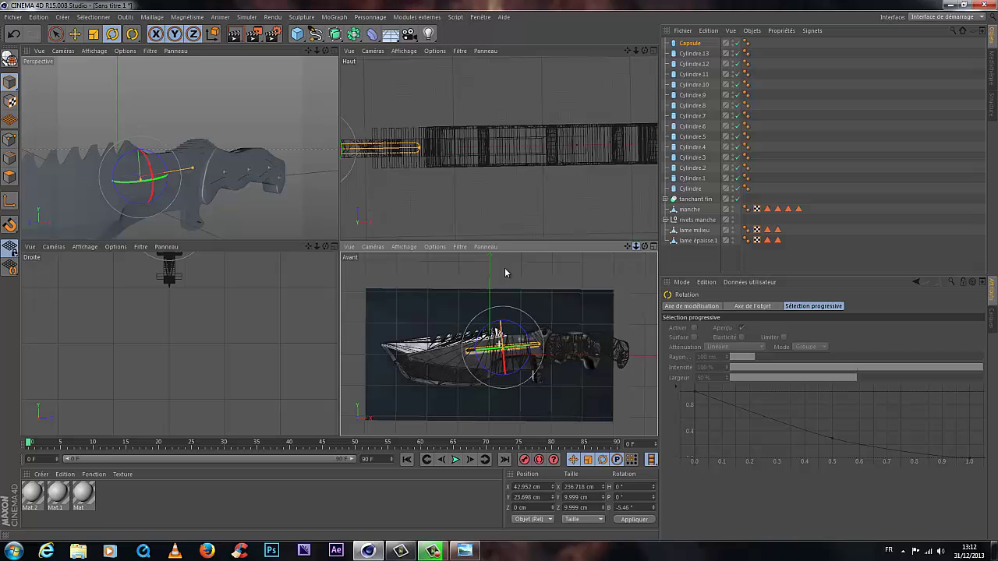
Step: Move the capsule along Z to about -11.2 cm so it is partly sunk into one face of the blade
click(75, 34)
drag(140, 176, 136, 179)
scroll(280, 93, up, 2)
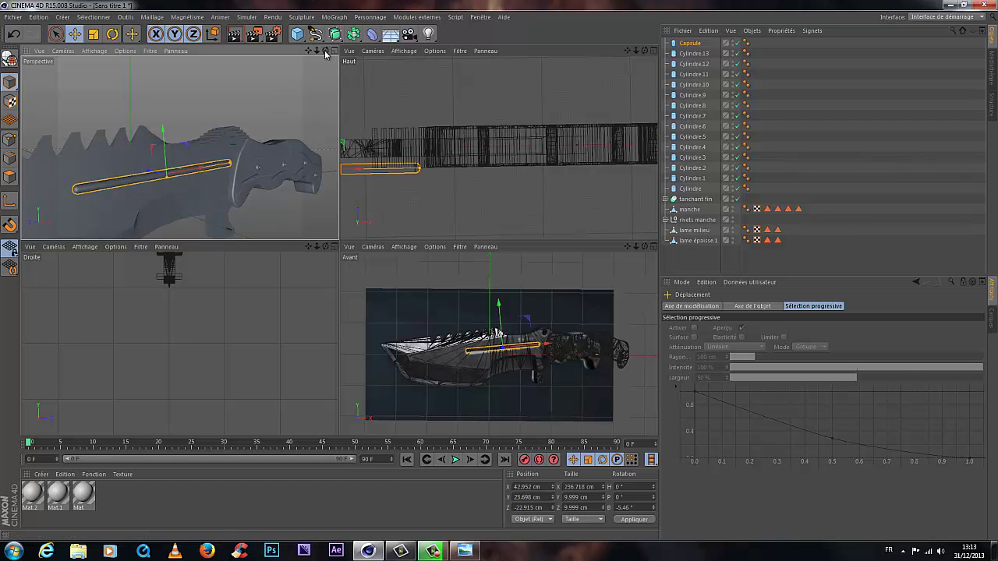
drag(326, 53, 151, 175)
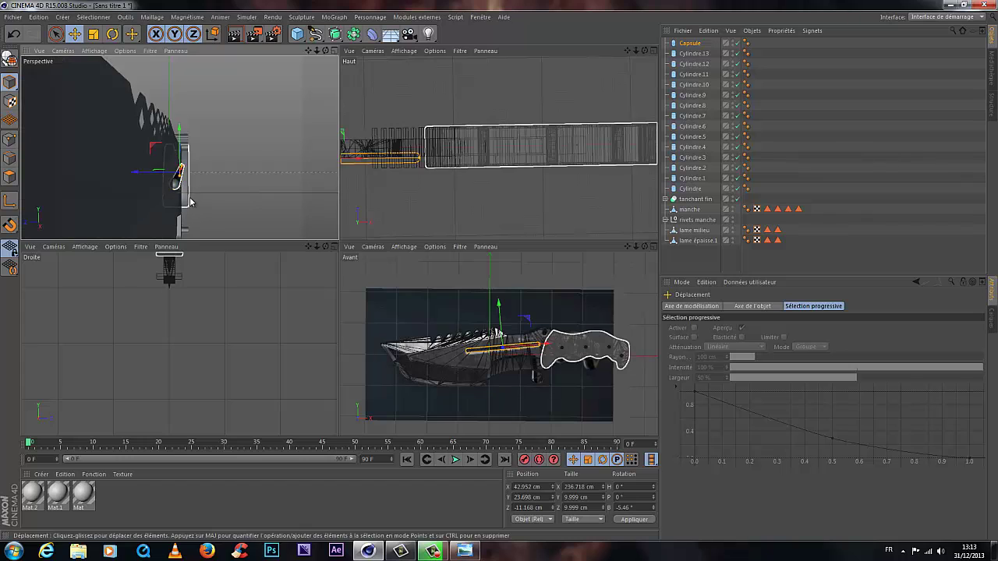
scroll(200, 192, up, 4)
scroll(200, 185, down, 3)
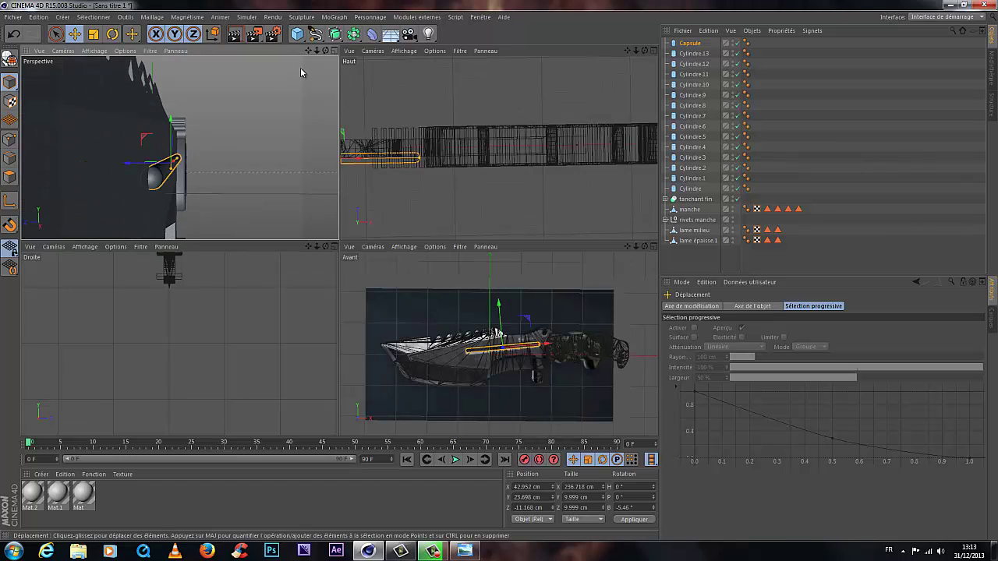
drag(318, 52, 319, 53)
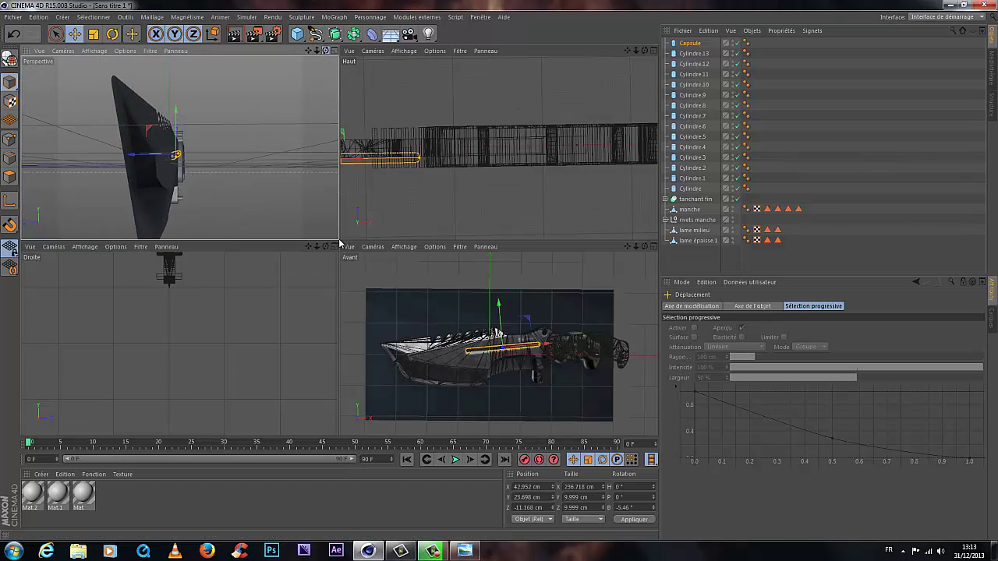
Step: Duplicate the capsule onto the blade's opposite face, at a Z position of about 11.6 cm
drag(339, 243, 125, 161)
drag(326, 52, 338, 241)
drag(316, 51, 102, 120)
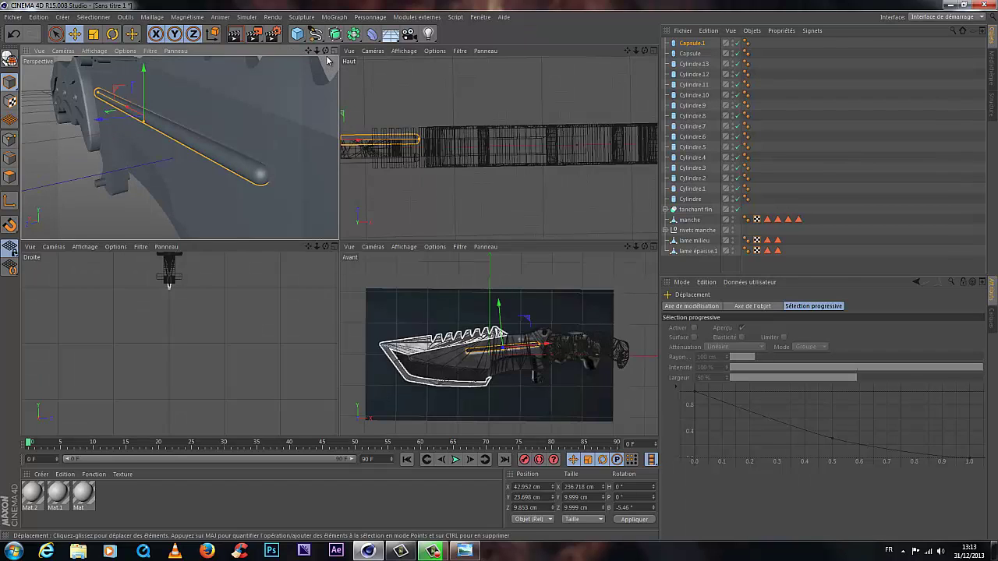
drag(326, 51, 340, 244)
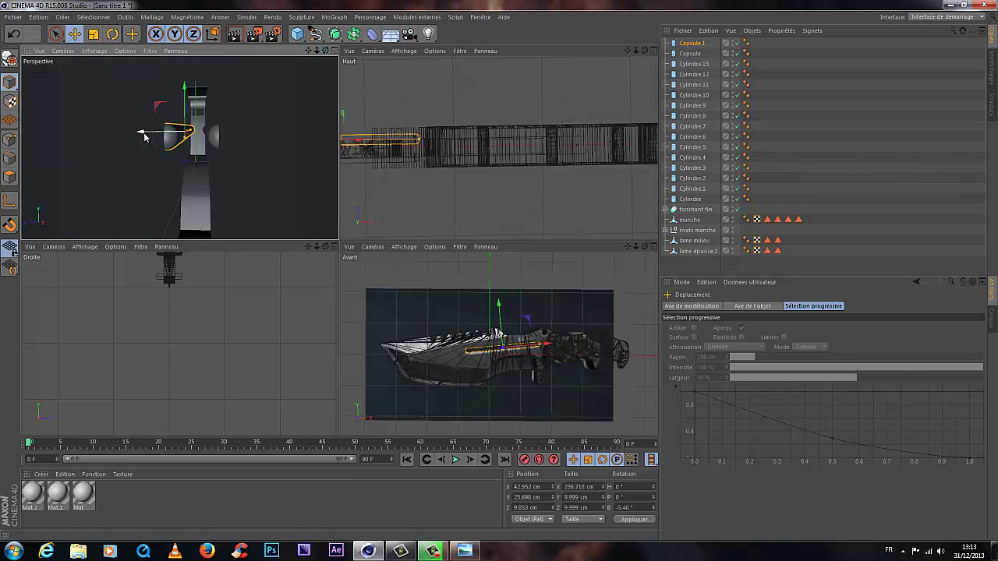
drag(144, 137, 144, 136)
drag(324, 51, 625, 187)
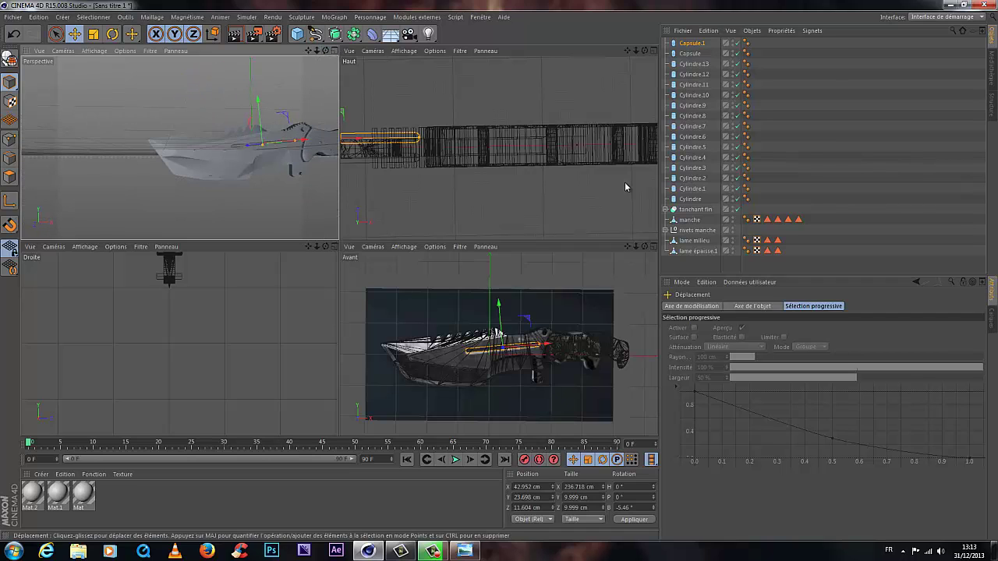
Step: Group all the cylinder cutters and both capsules under one null object
click(690, 199)
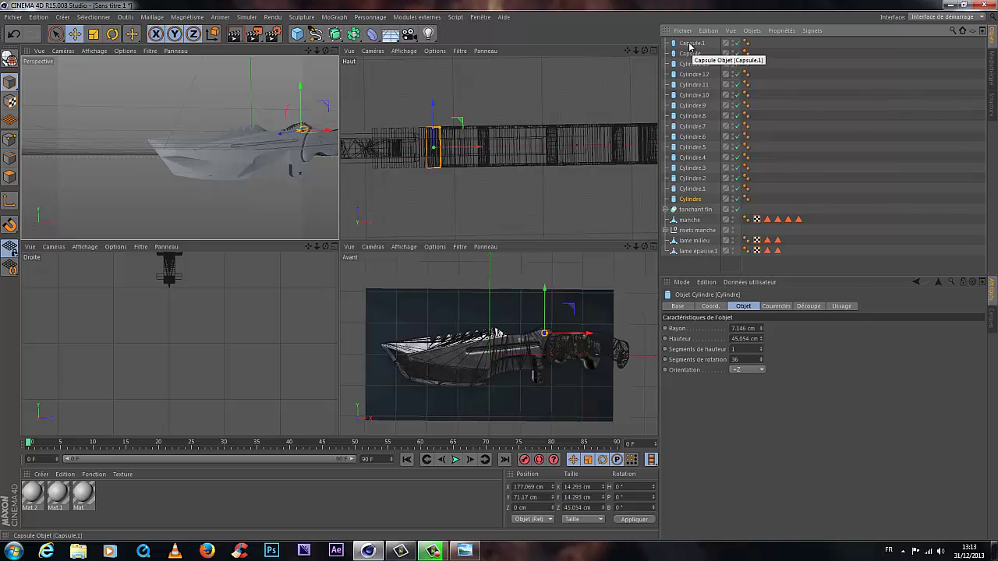
shift+click(691, 44)
right_click(694, 166)
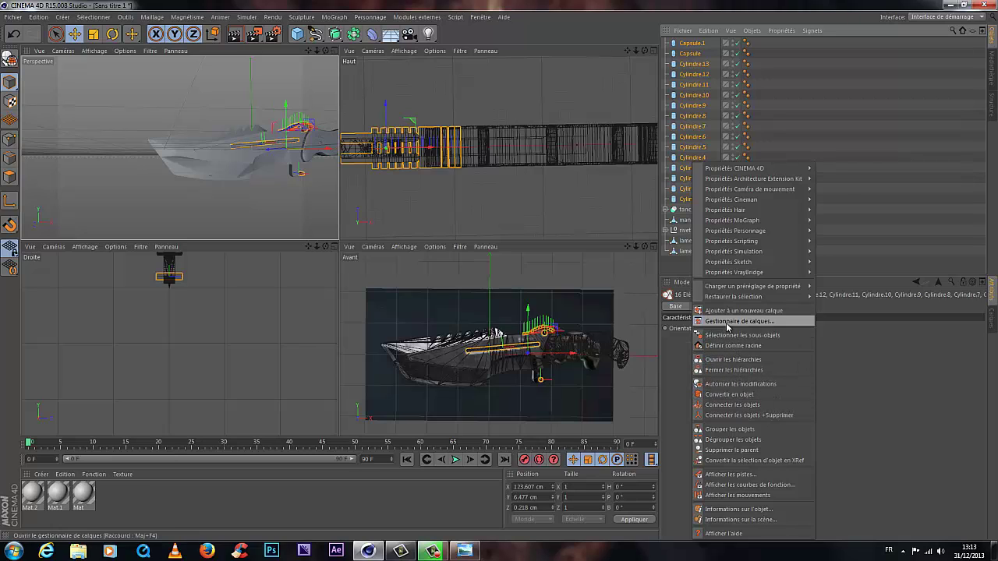
click(736, 430)
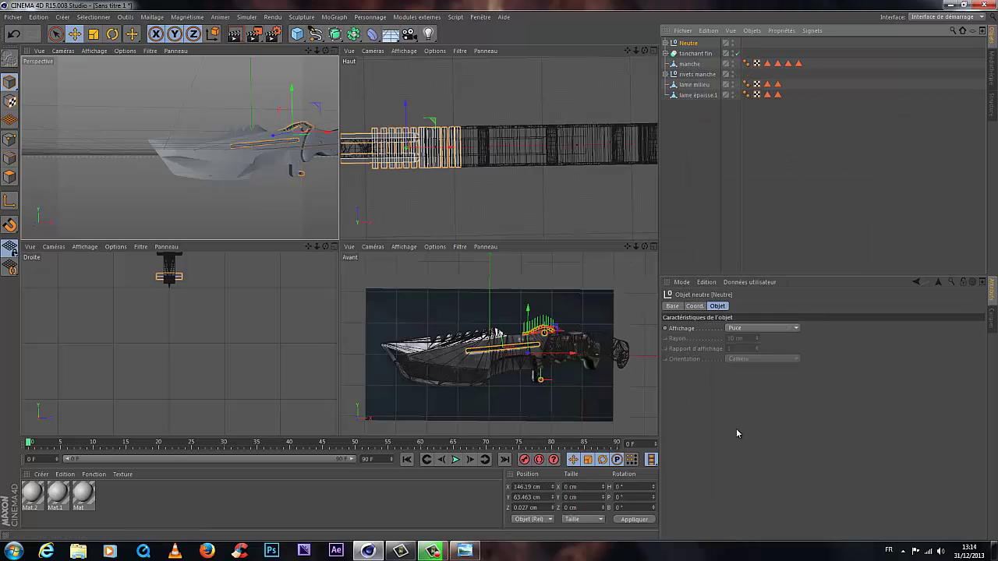
Step: Rename the cutter group "cache lame épaisse" and move it below lame épaisse.1 at the end of the object list
double_click(689, 43)
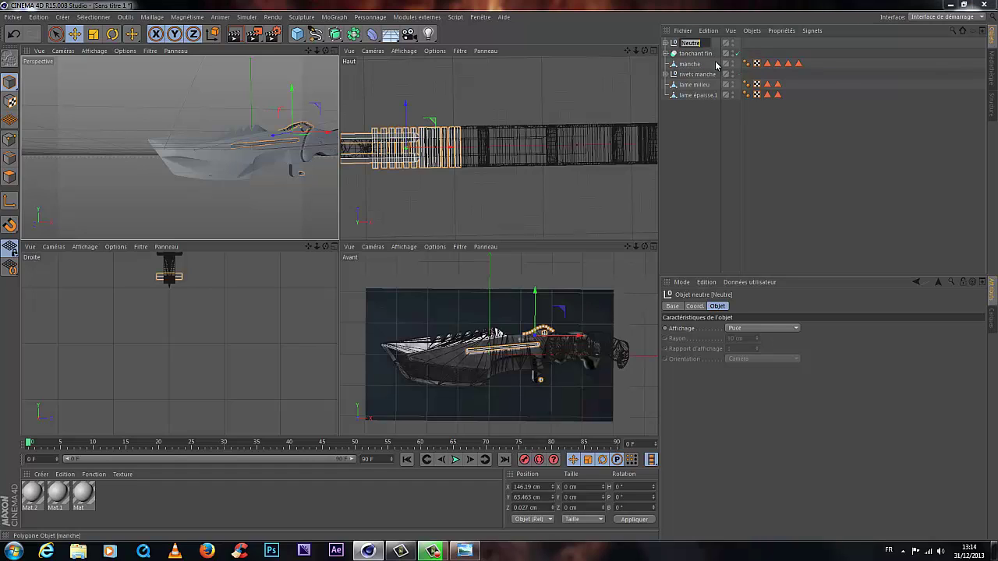
text(ci)
text(che)
text( lame)
text( é)
text(paisse)
key(Return)
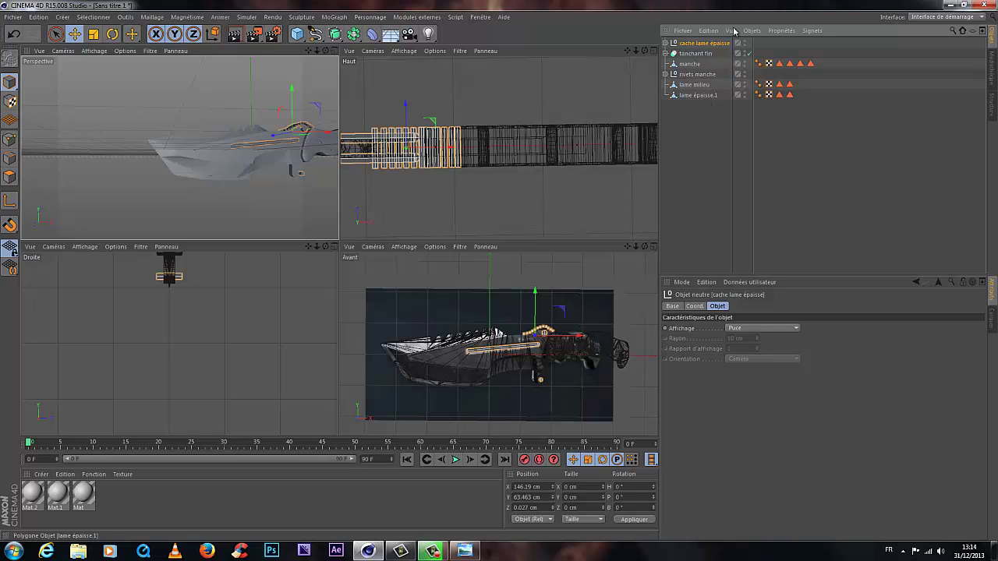
drag(710, 110, 705, 158)
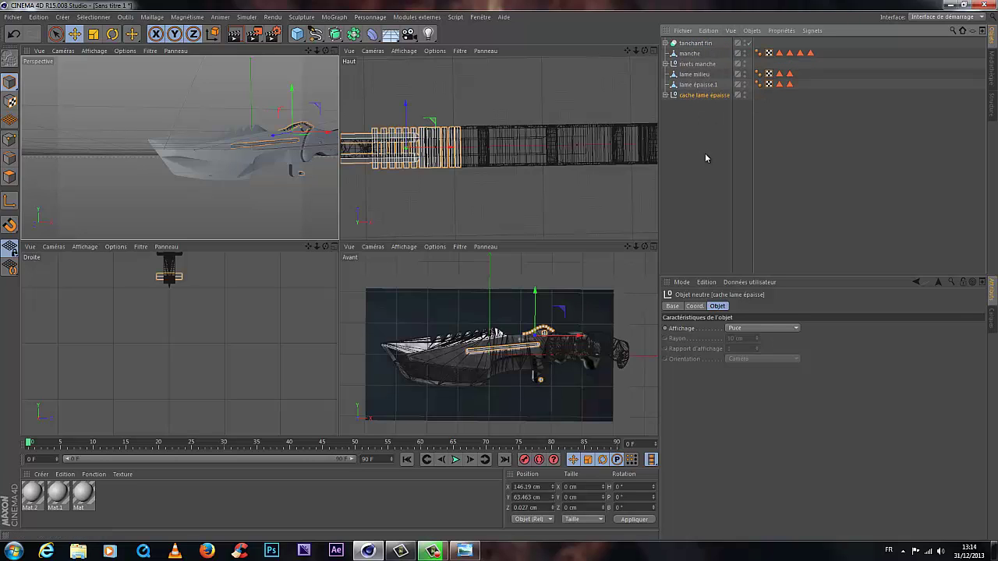
Step: Add a Boolean object and select the lame épaisse.1 blade as its first operand
click(683, 86)
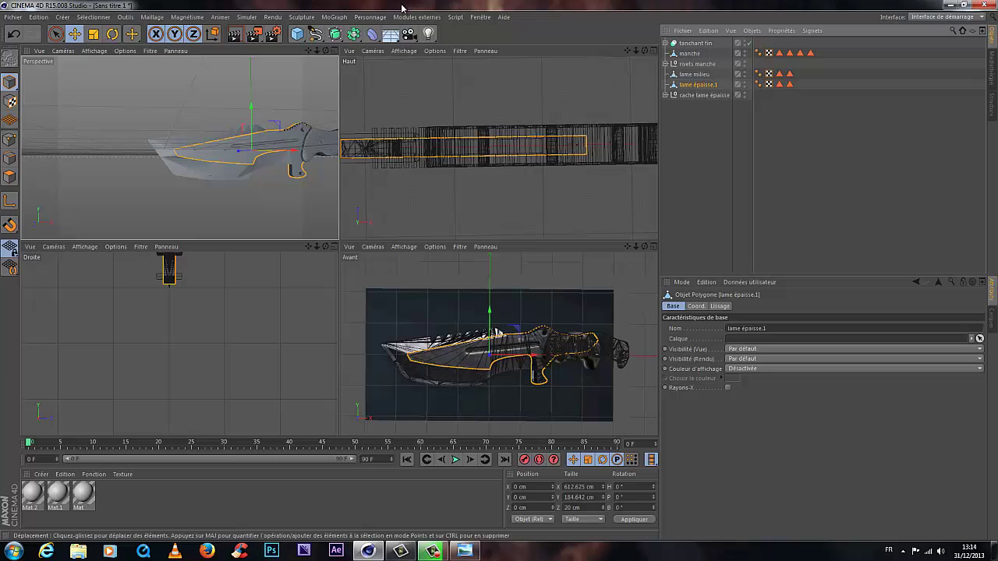
click(353, 35)
click(552, 48)
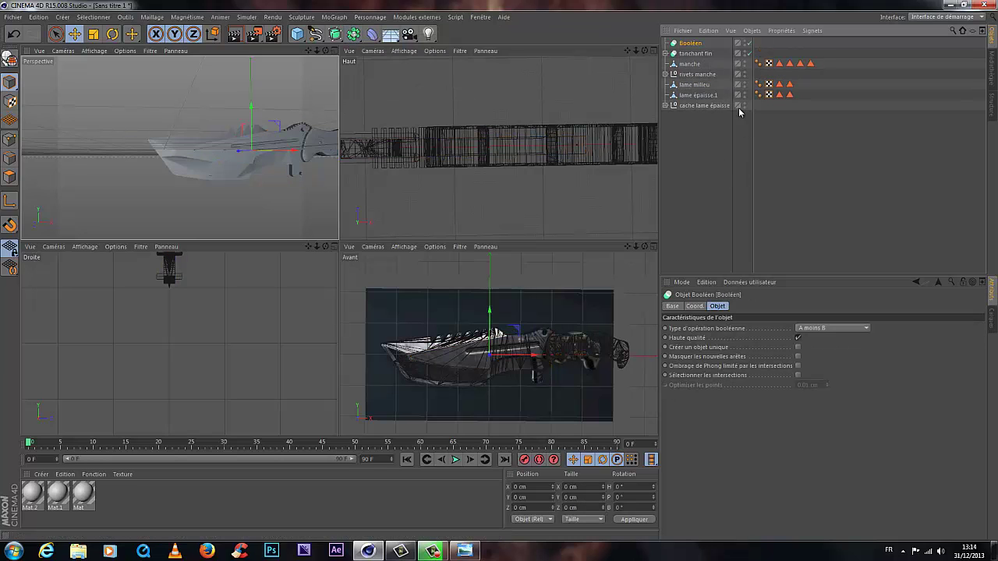
click(691, 96)
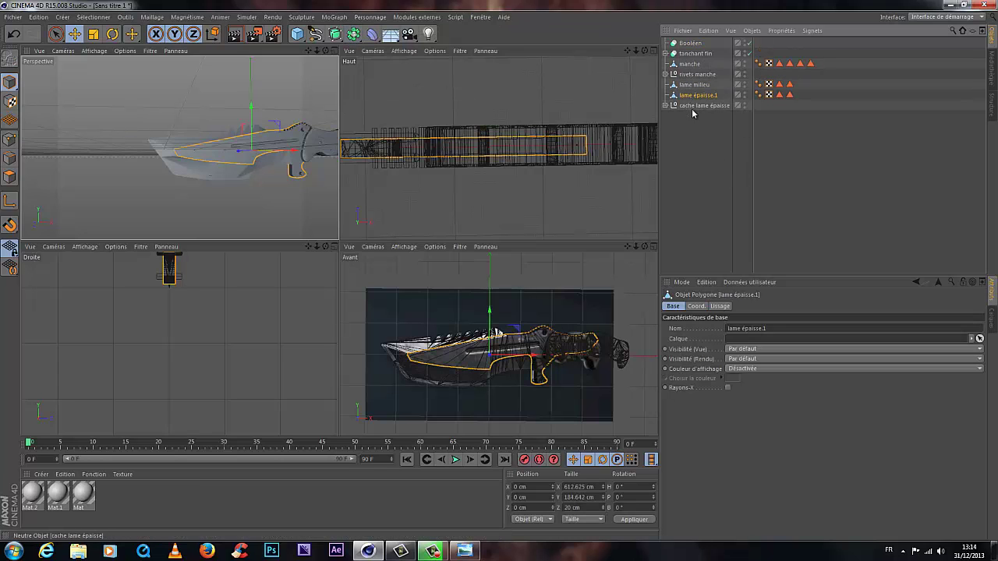
Step: Nest lame épaisse.1 and cache lame épaisse together under the Booléen object, with lame épaisse.1 first, and collapse the hierarchy
ctrl+click(694, 104)
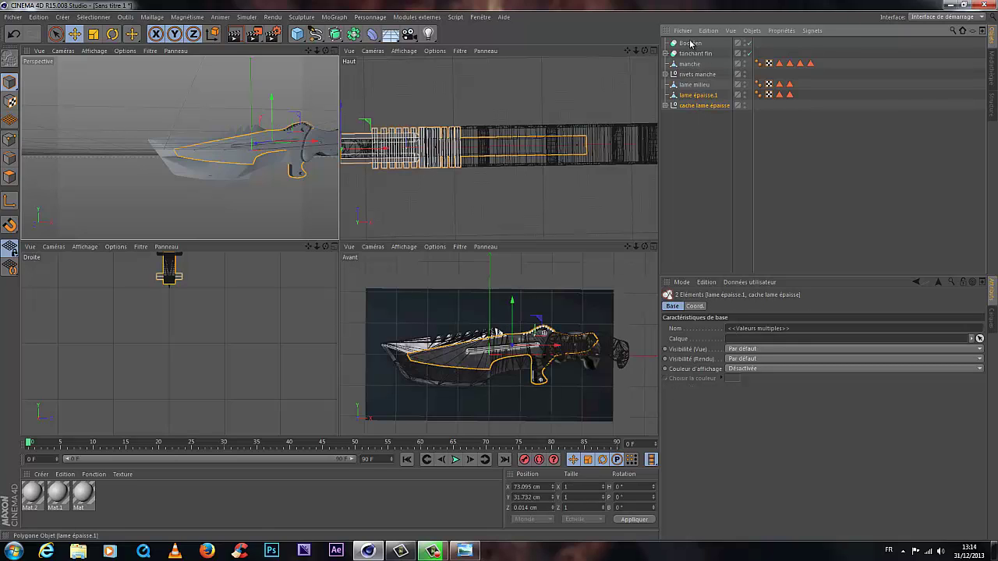
drag(690, 43, 689, 44)
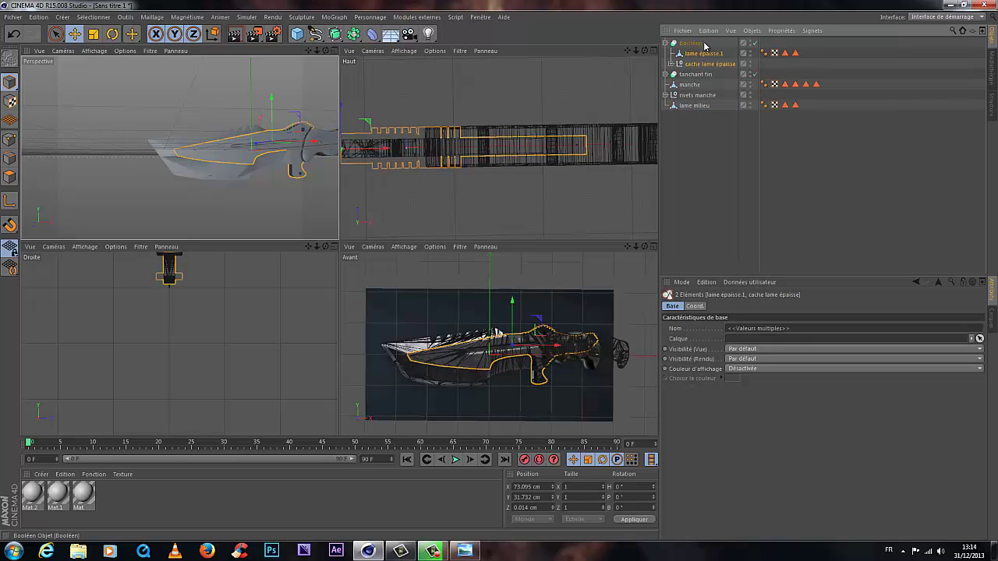
click(664, 44)
Step: Rename the Booléen object as "lame épaisse"
click(690, 44)
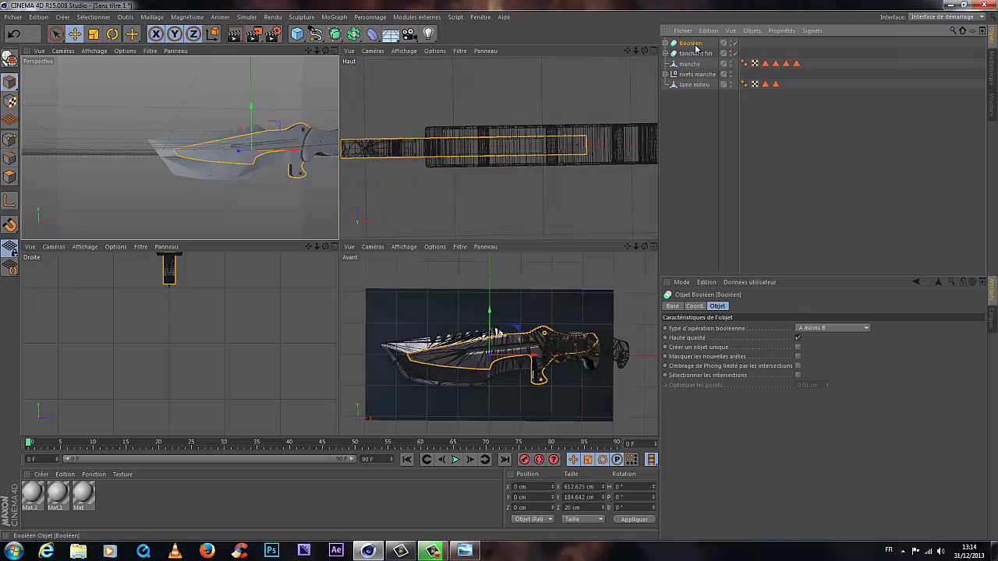
double_click(691, 44)
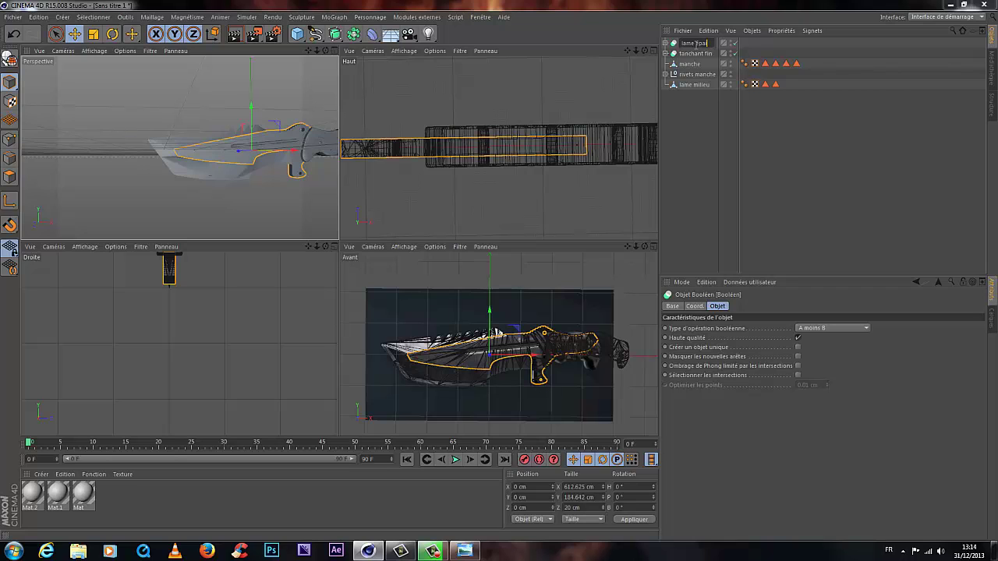
text(lame épaisse)
key(Return)
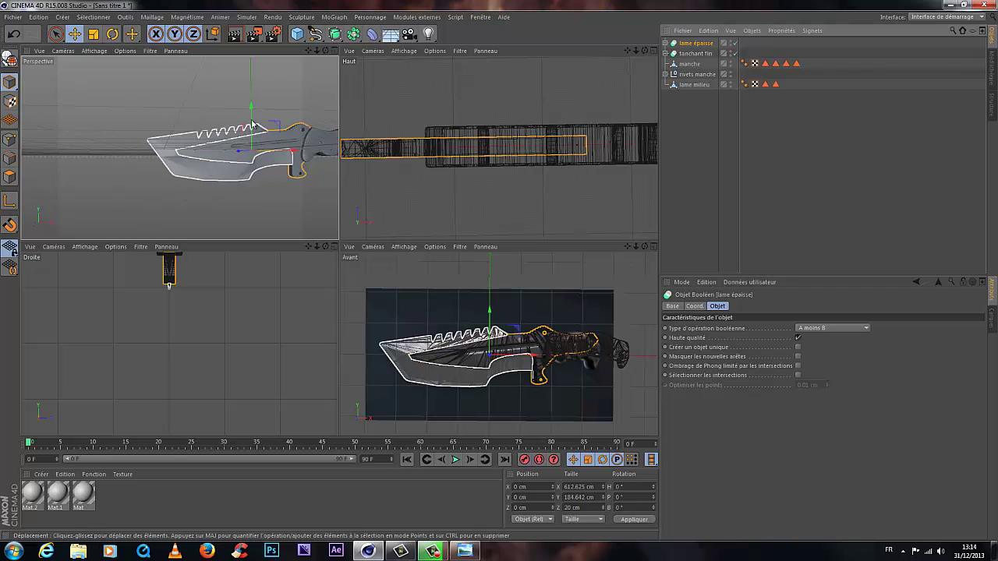
Step: Render the perspective view up close to examine the notches cut into the thick blade
scroll(256, 118, up, 4)
mouse_move(326, 51)
mouse_down()
mouse_move(331, 245)
mouse_move(309, 51)
mouse_move(338, 248)
mouse_move(307, 47)
mouse_up()
click(233, 34)
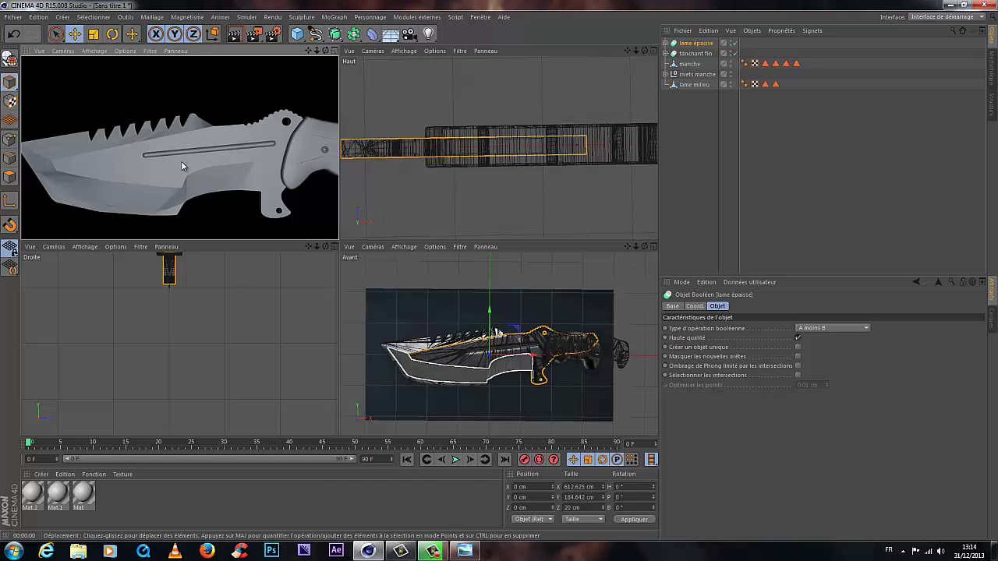
drag(325, 51, 339, 239)
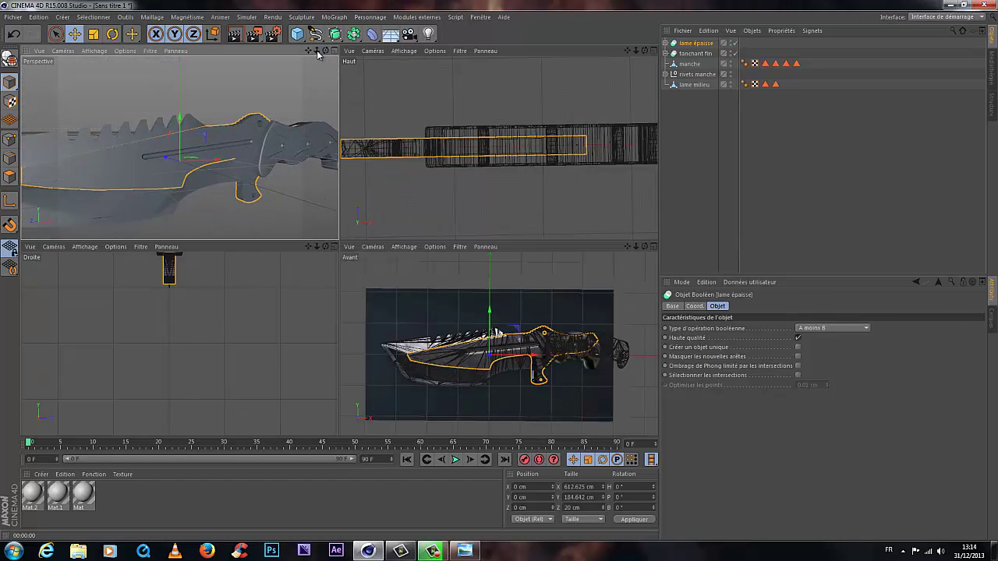
drag(316, 52, 343, 239)
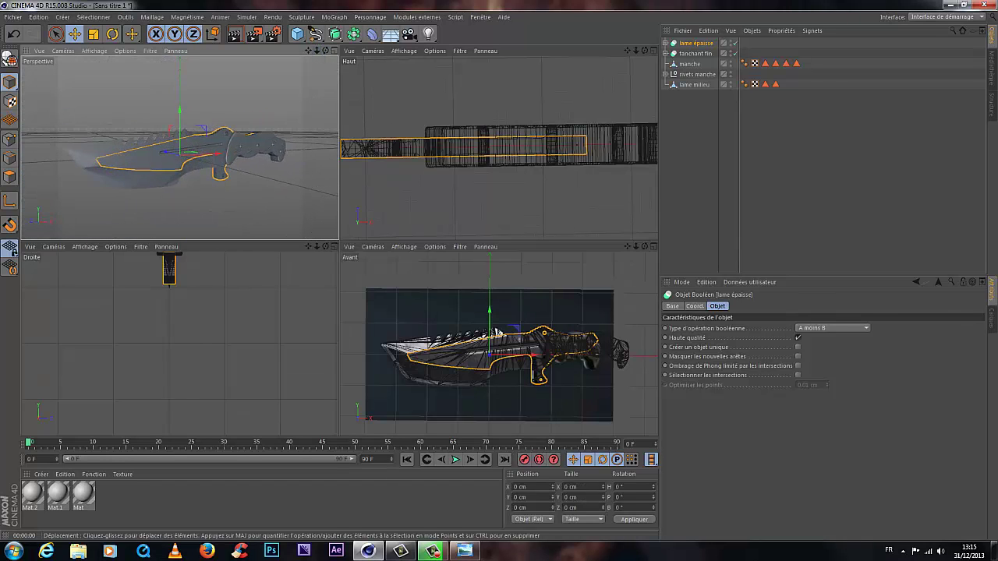
Step: Open the material Mat.2 for editing and disable its Spécularité channel, keeping the base colour
double_click(34, 499)
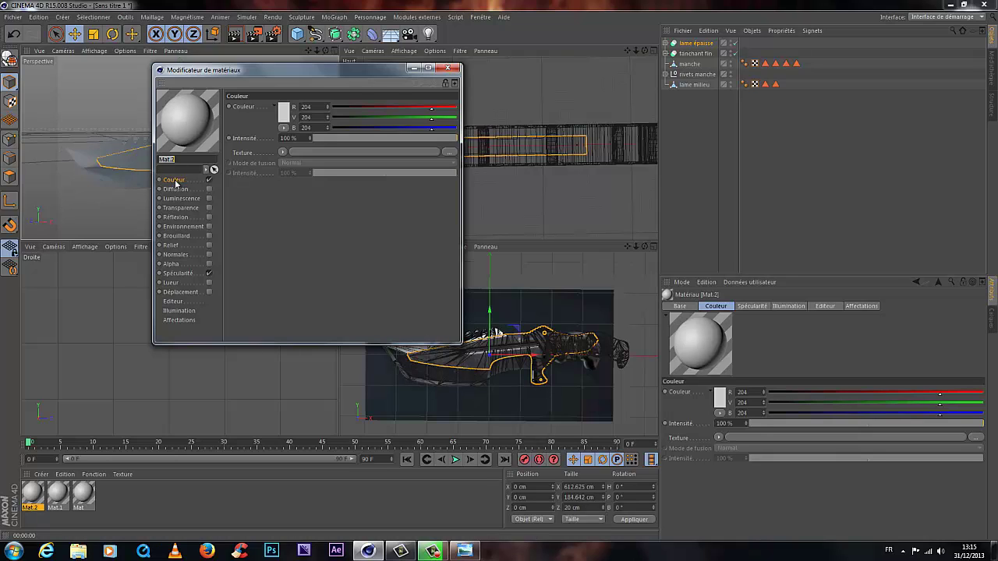
click(208, 273)
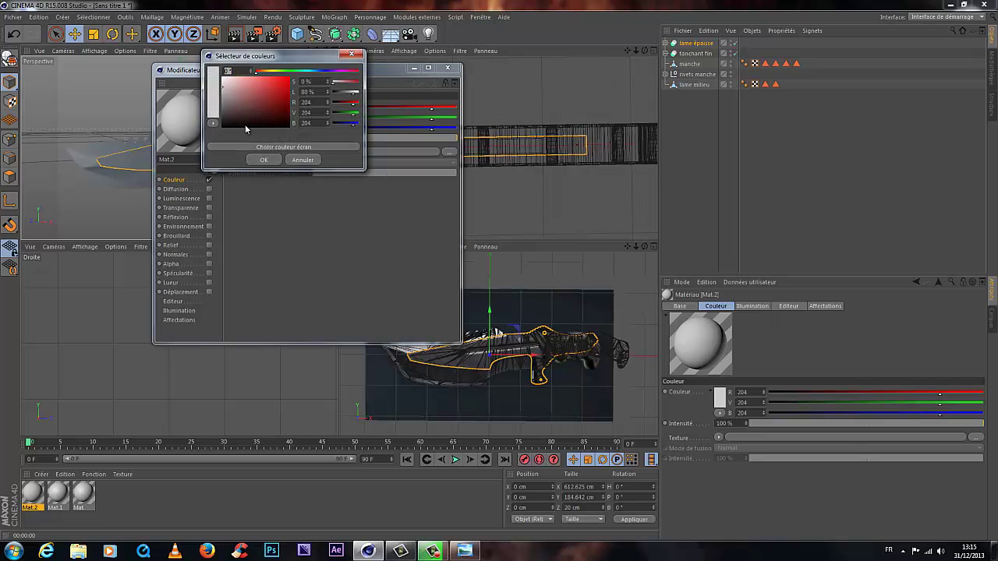
click(302, 160)
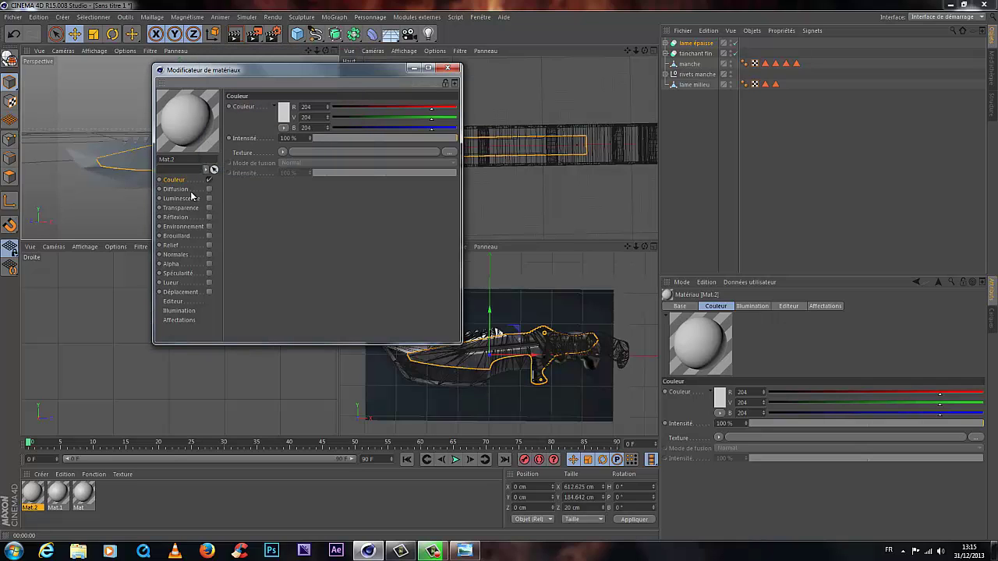
Step: Load the image "métal scrachi 2" as the texture of Mat.2's Couleur channel
click(282, 152)
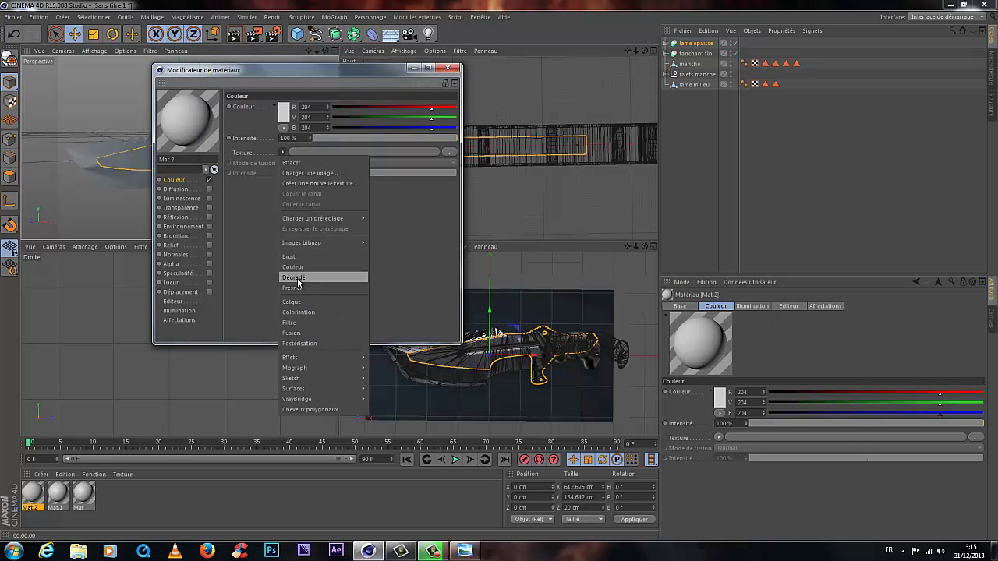
click(305, 173)
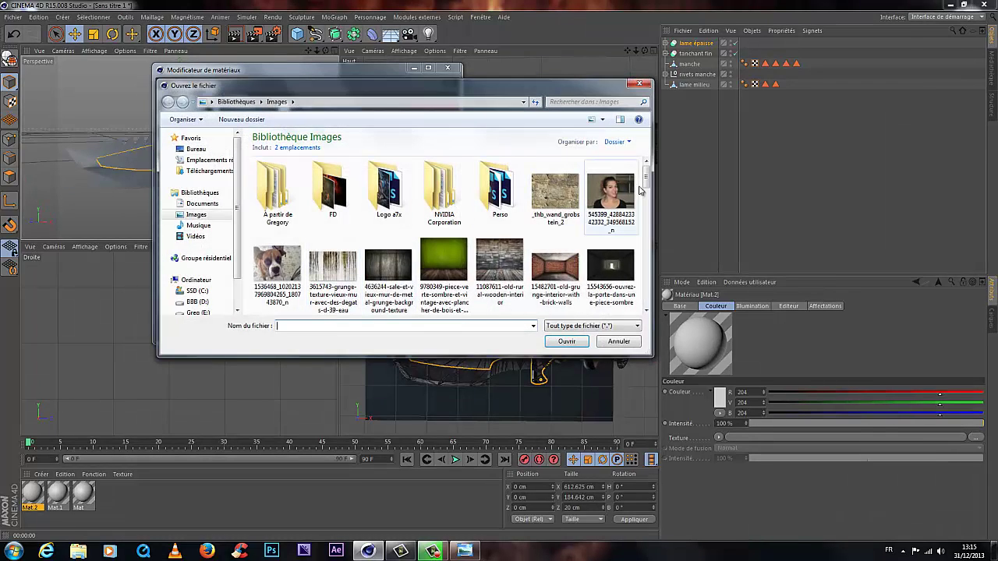
scroll(546, 190, down, 5)
scroll(452, 281, up, 2)
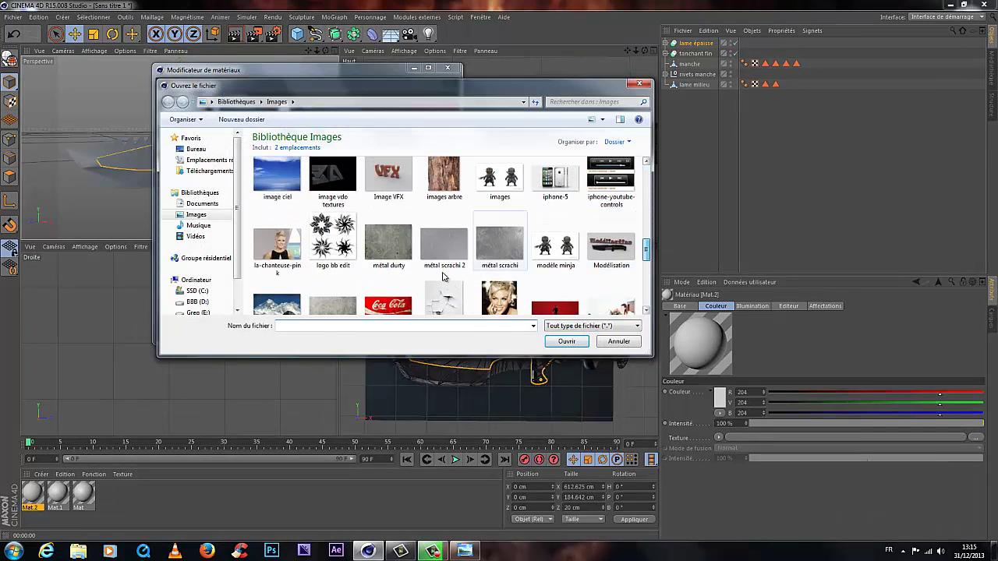
click(448, 269)
click(565, 342)
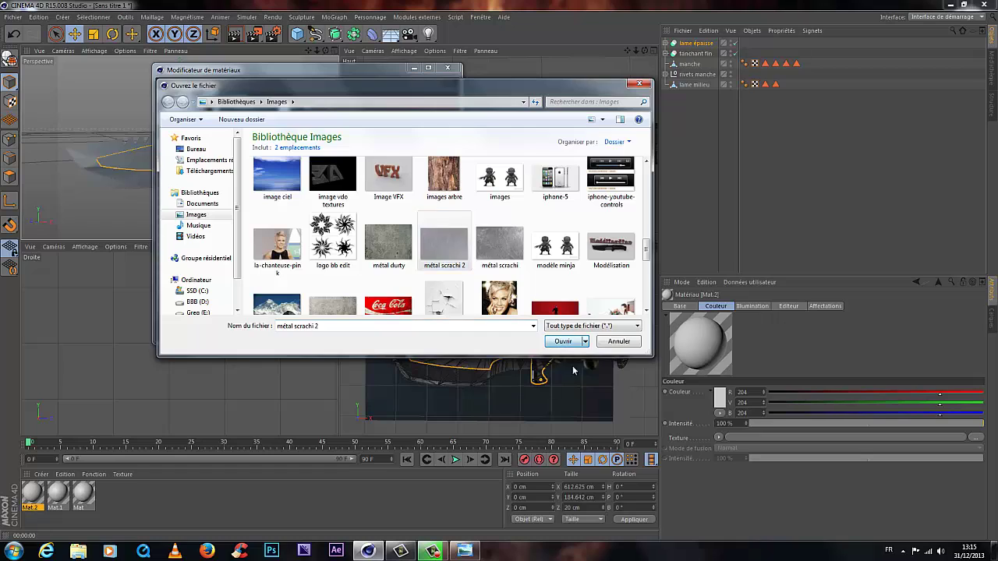
click(574, 312)
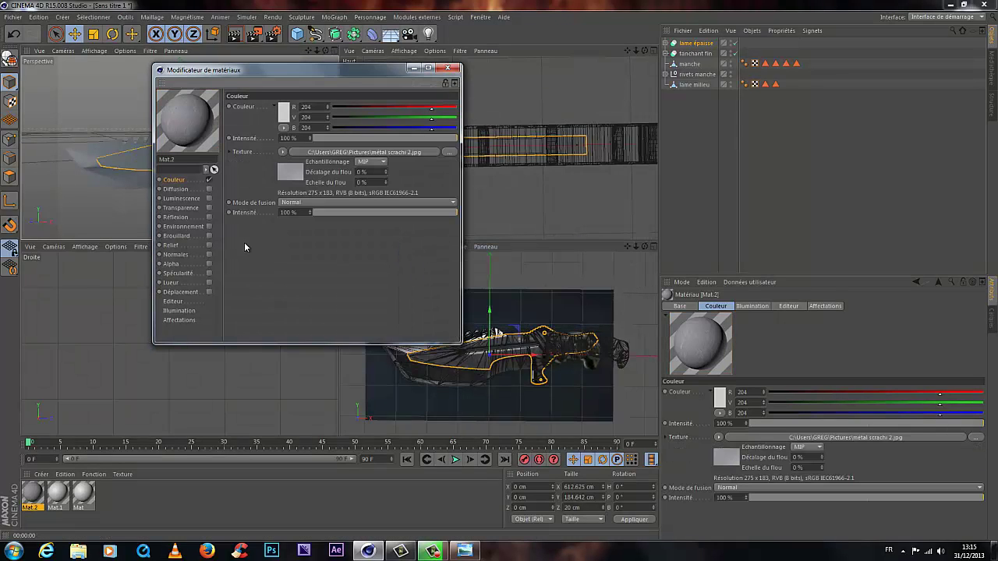
Step: Place the metal texture inside a Calque shader and open that shader's layer settings
click(282, 152)
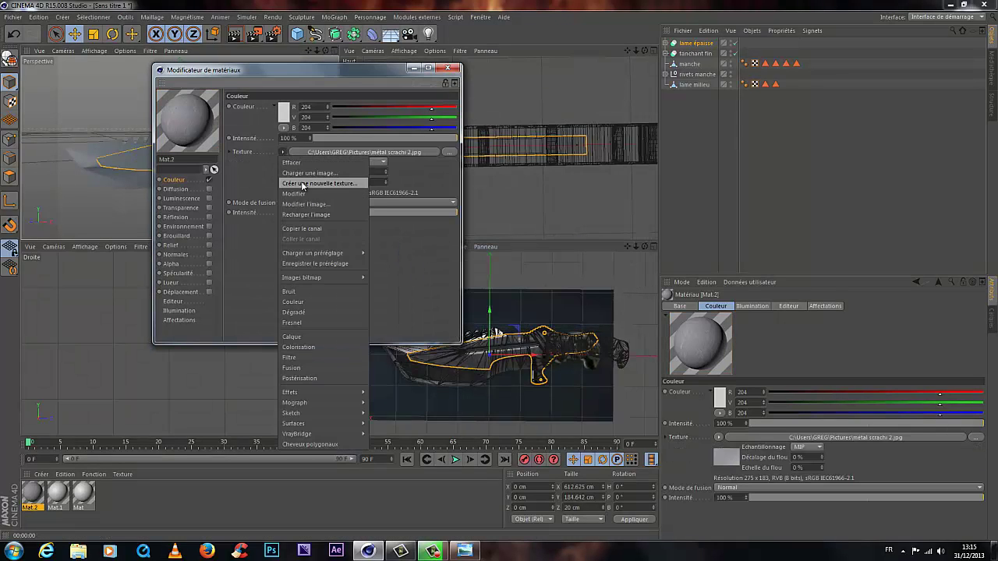
click(251, 181)
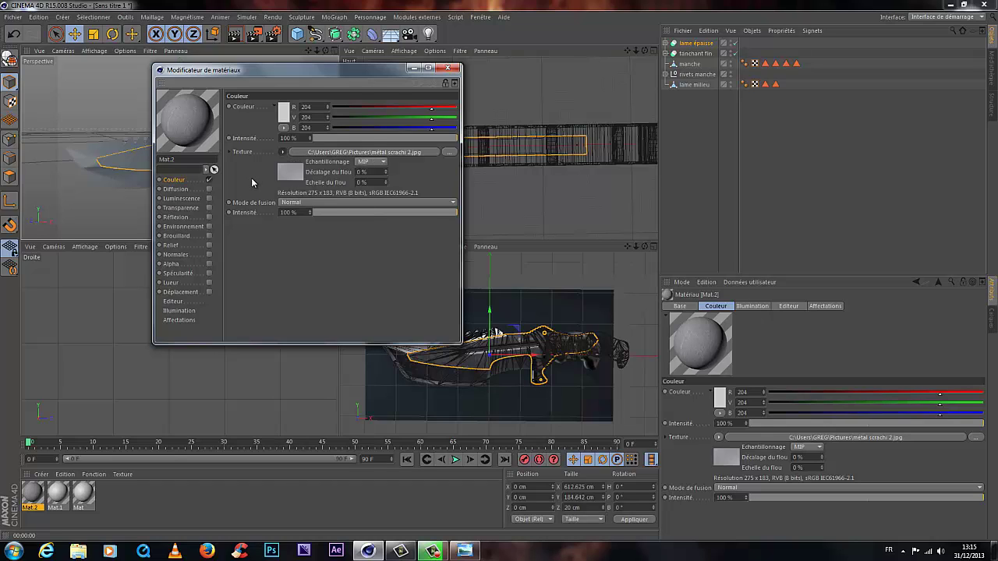
click(282, 153)
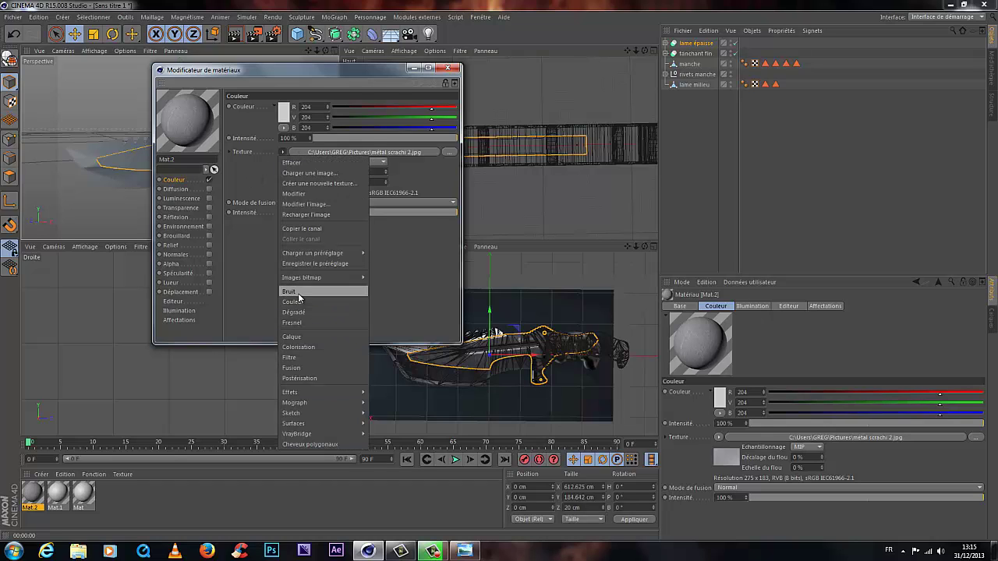
click(292, 337)
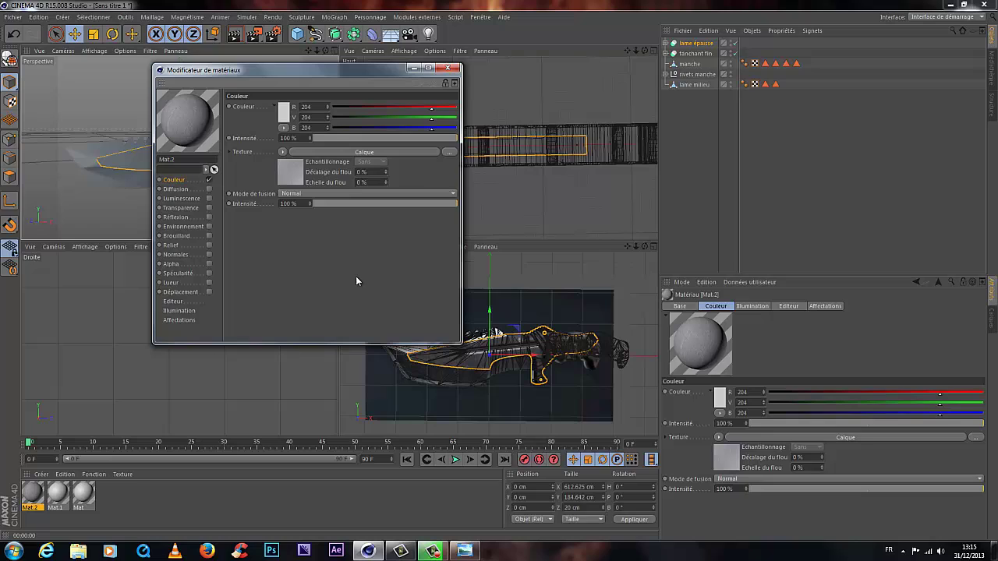
click(351, 153)
Step: Add a Couleur layer above the Bitmap layer in the Calque shader
click(286, 191)
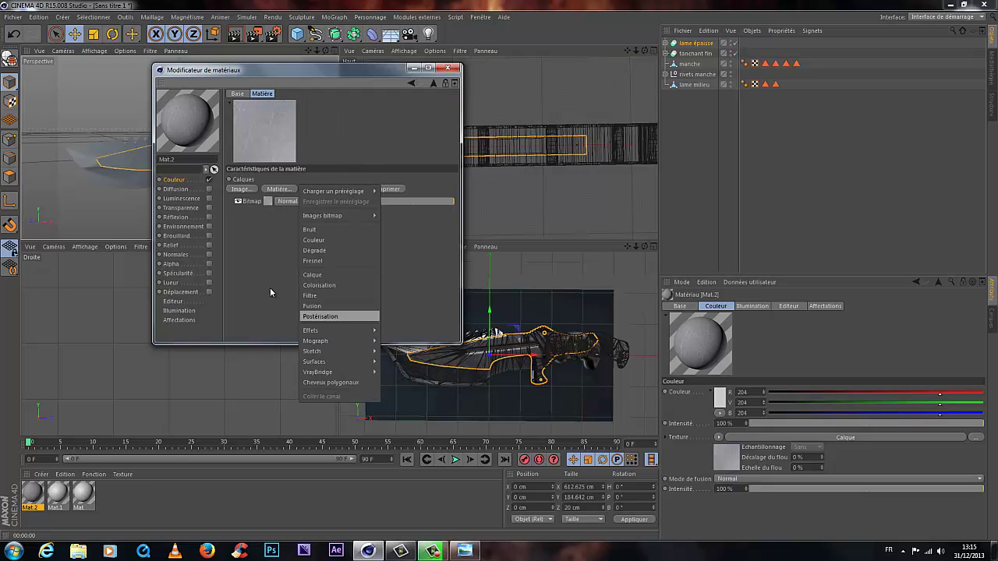
click(276, 270)
click(287, 190)
click(285, 270)
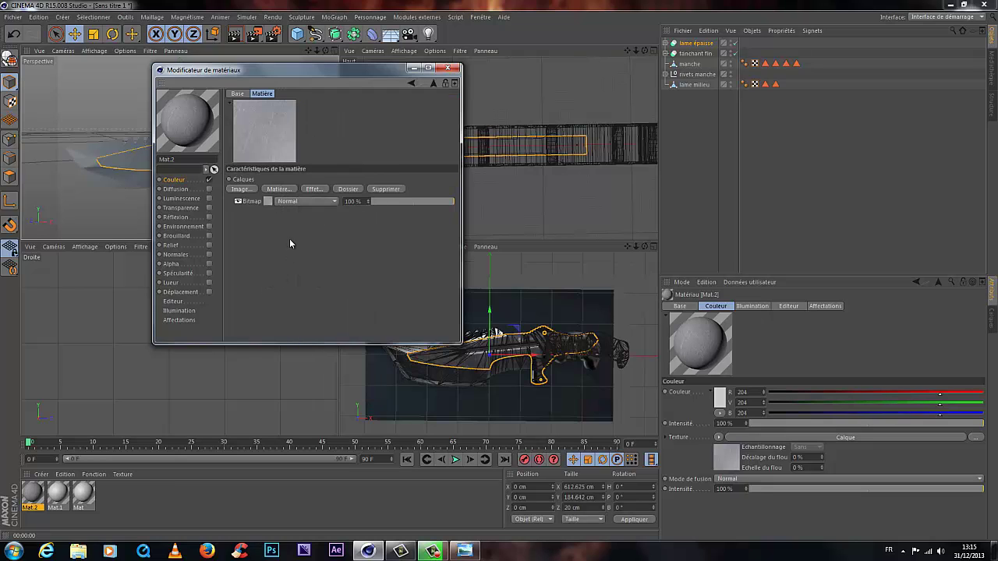
click(281, 189)
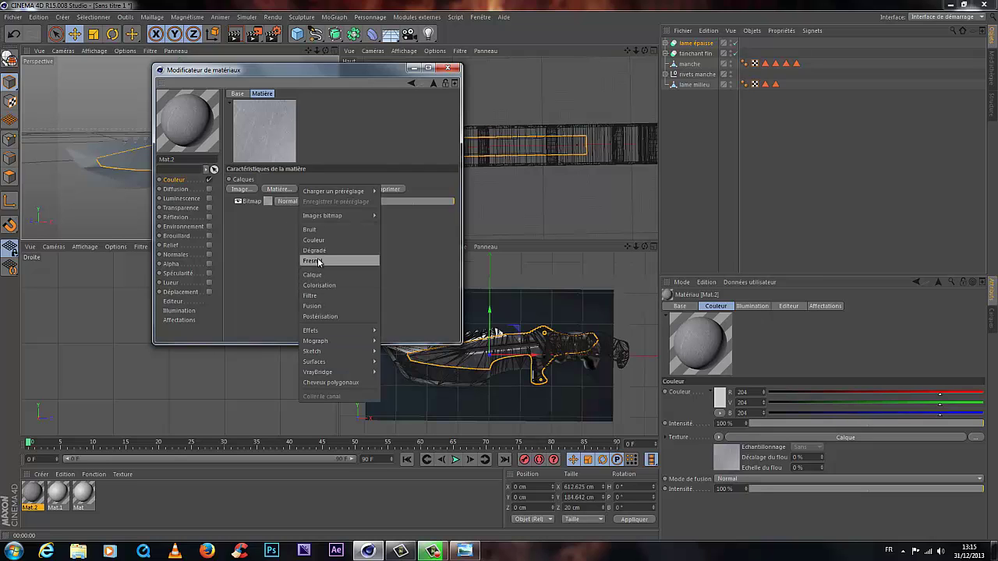
click(314, 239)
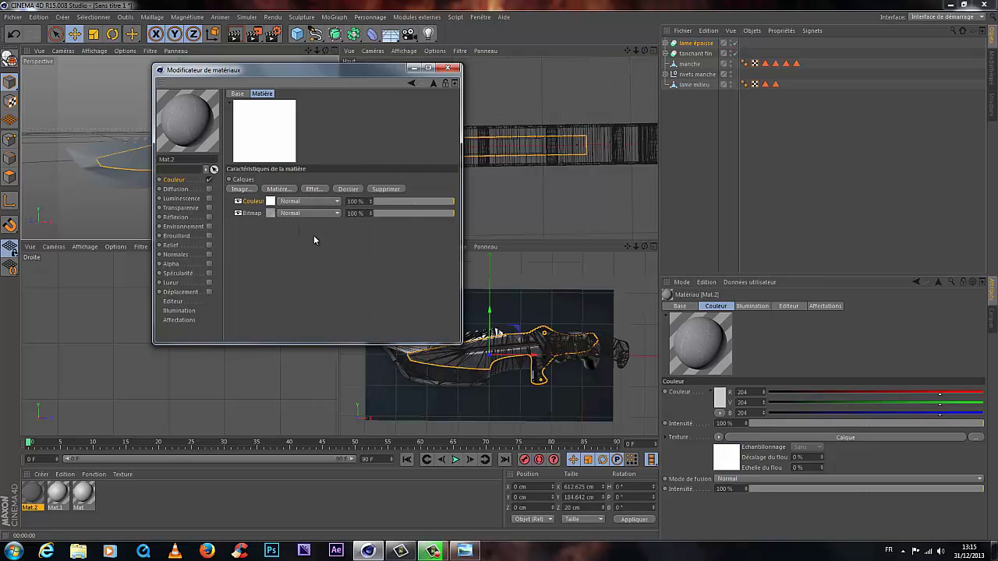
Step: Set the Couleur layer to grey with RGB 161, 158, 158 and return to the layer list
click(272, 201)
click(270, 191)
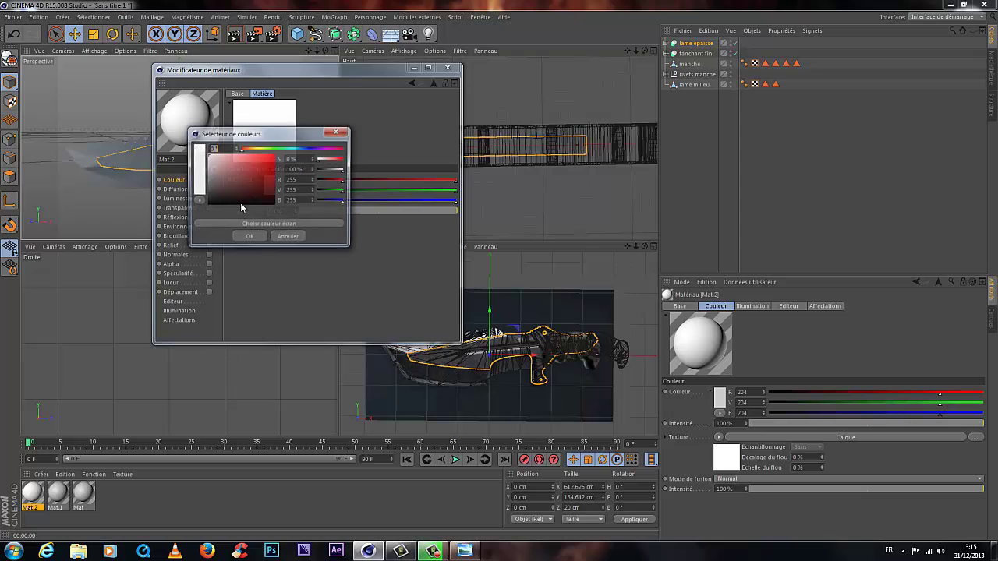
drag(218, 192, 208, 177)
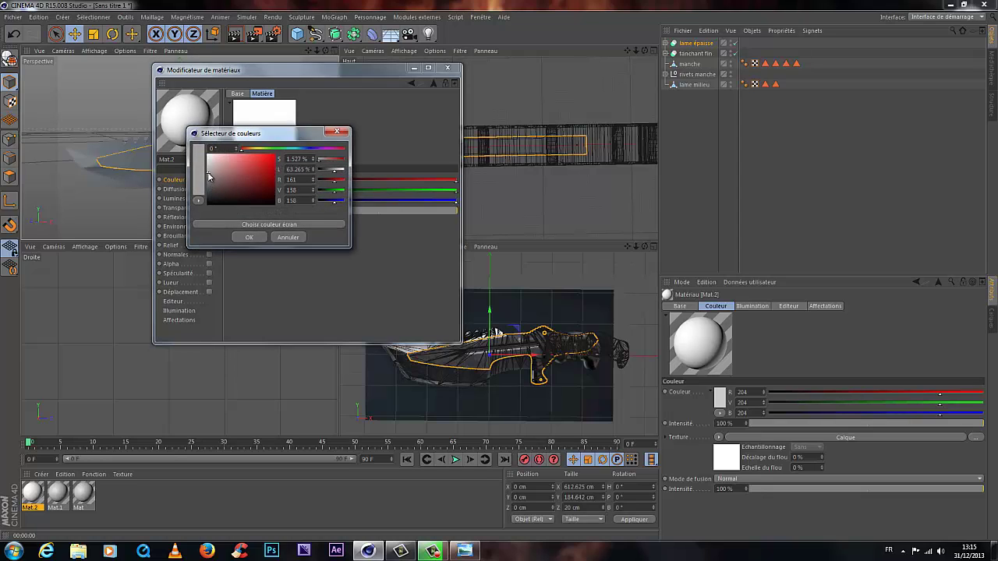
click(245, 236)
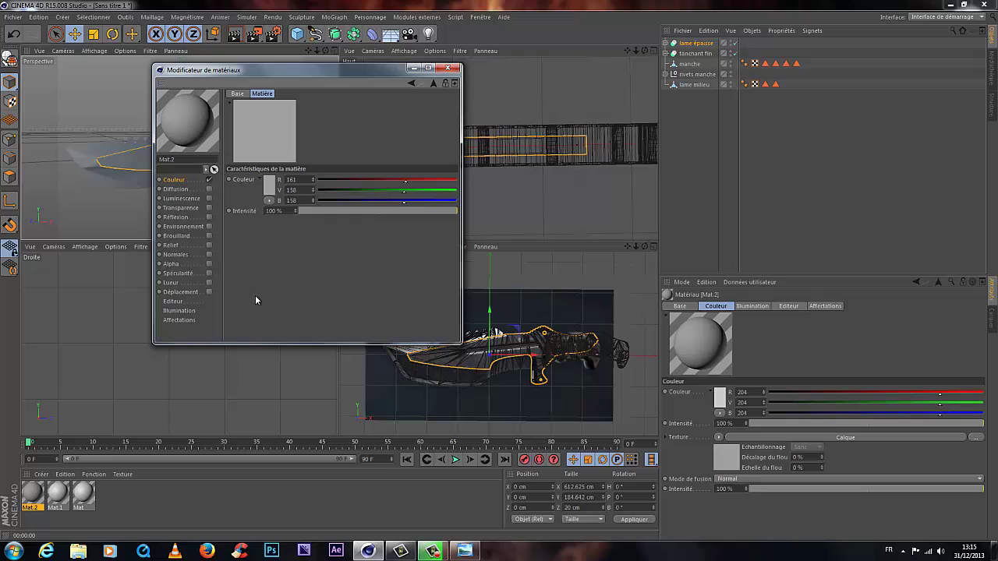
click(169, 180)
click(390, 138)
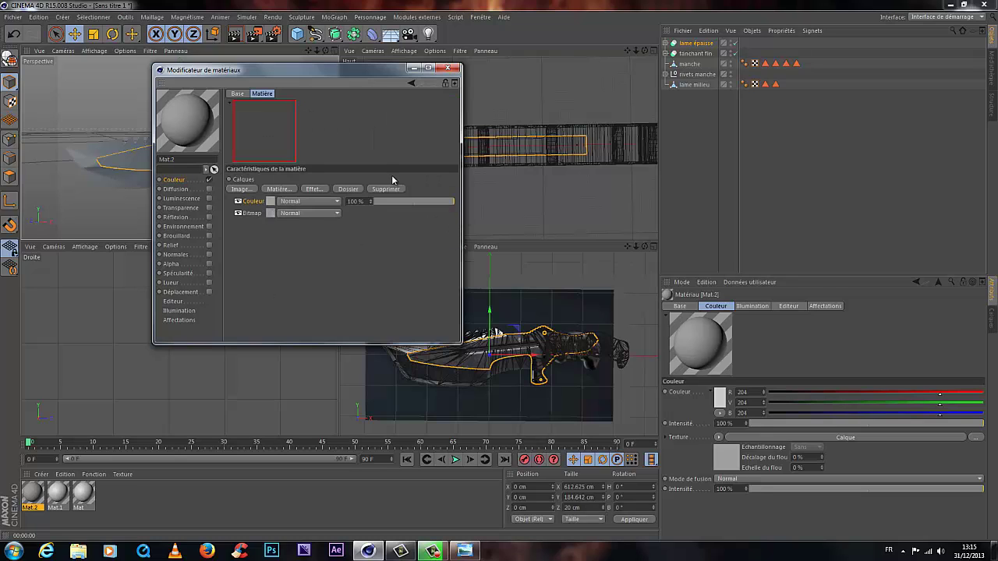
Step: Set the Couleur layer's blend mode to Superposition at 66% strength and close the material editor
click(321, 203)
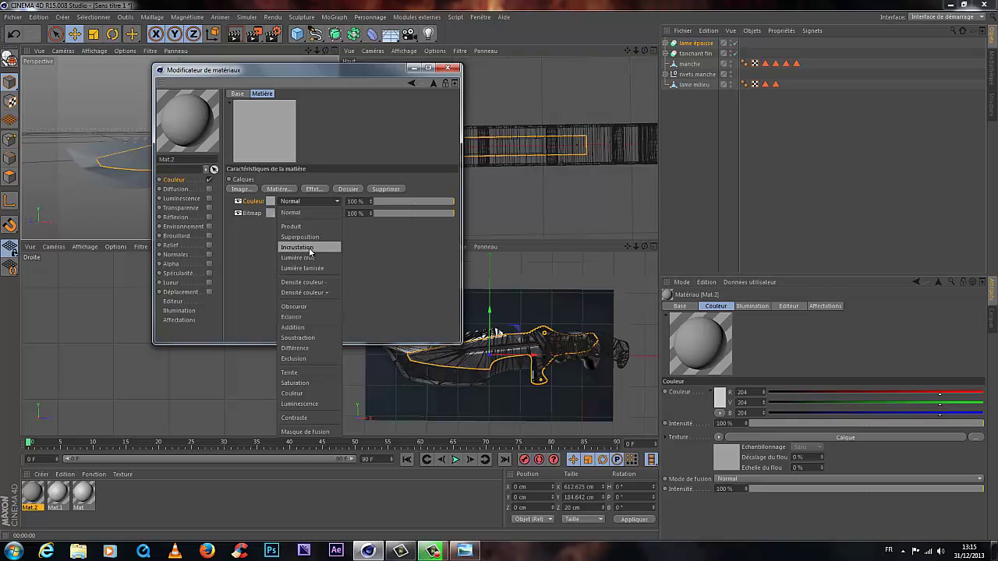
click(303, 248)
click(307, 204)
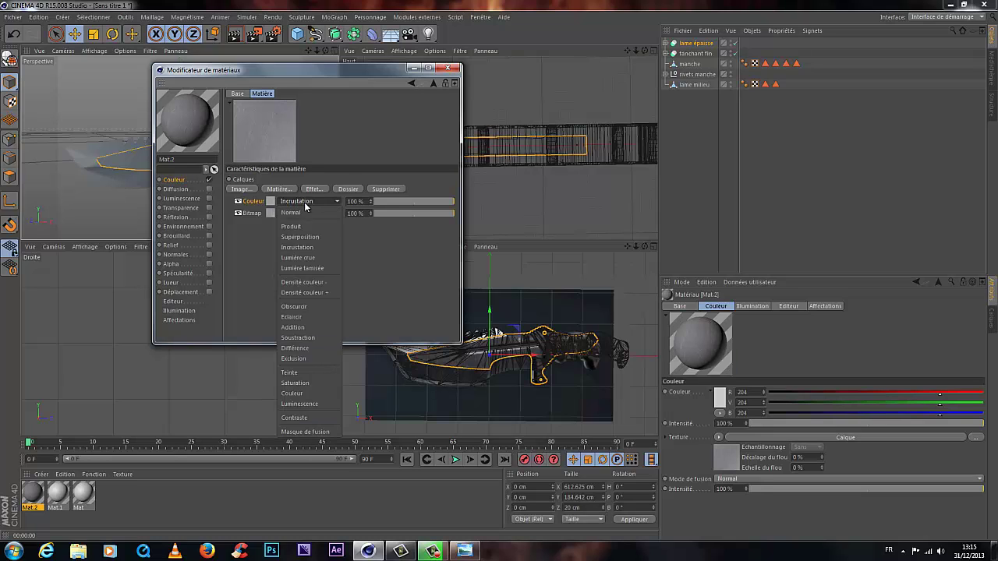
click(304, 237)
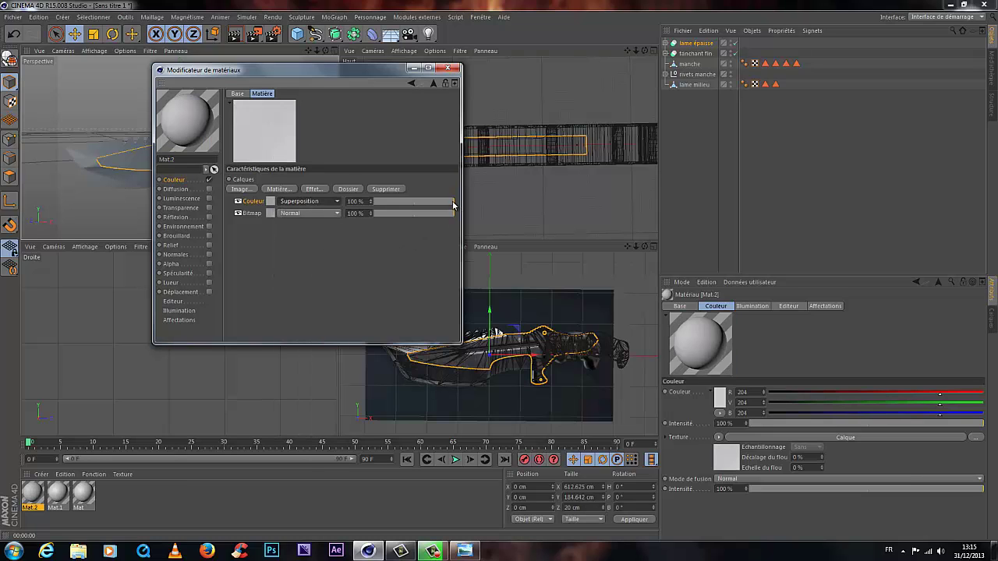
drag(454, 204, 426, 202)
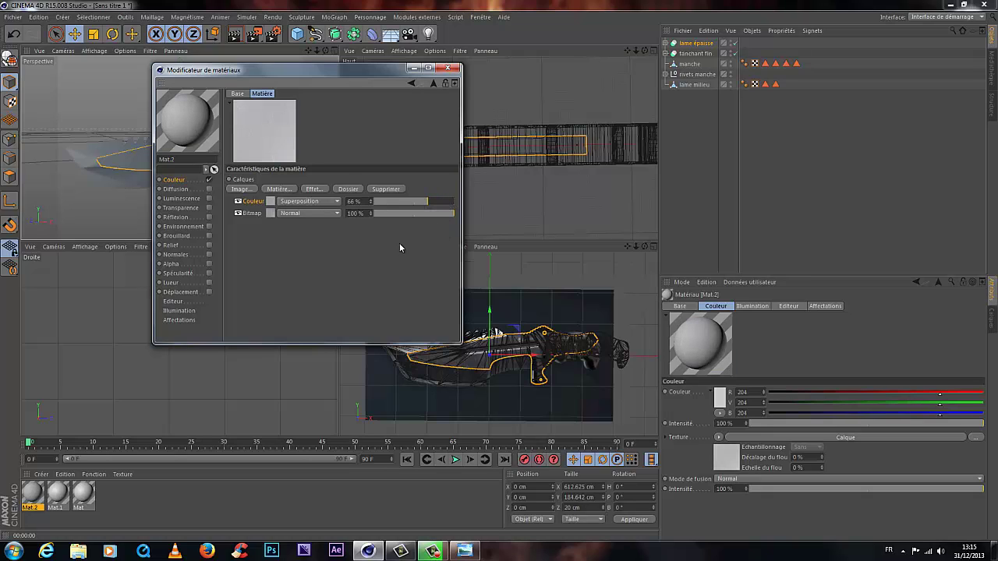
click(448, 68)
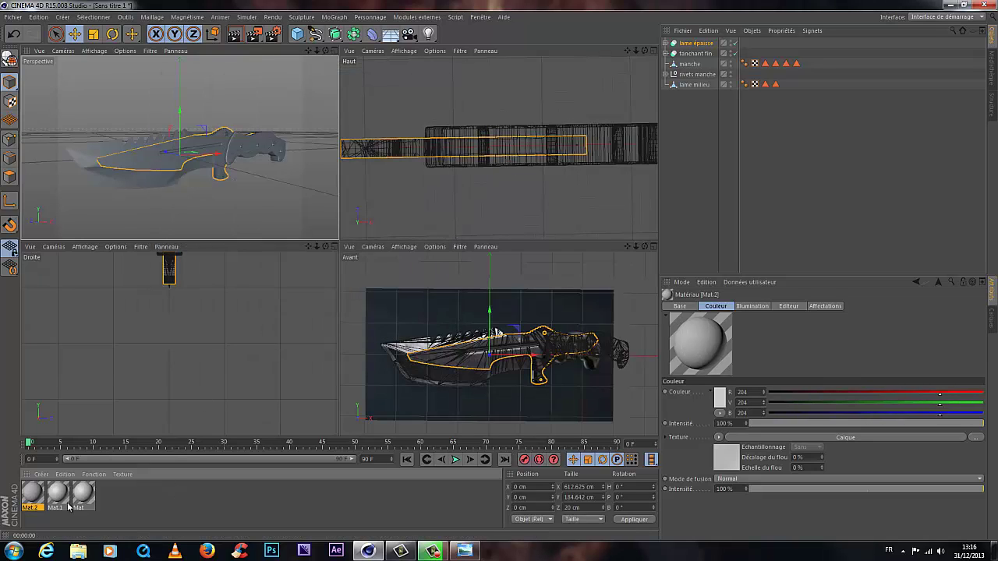
Step: Apply the material Mat.2 to the tanchant fin object
drag(686, 113, 707, 53)
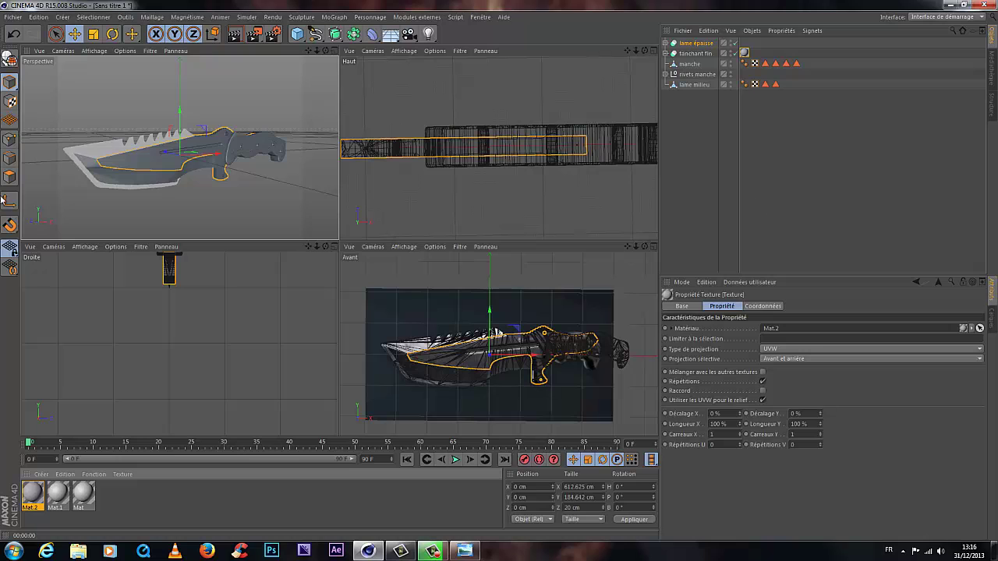
alt+drag(195, 171, 343, 245)
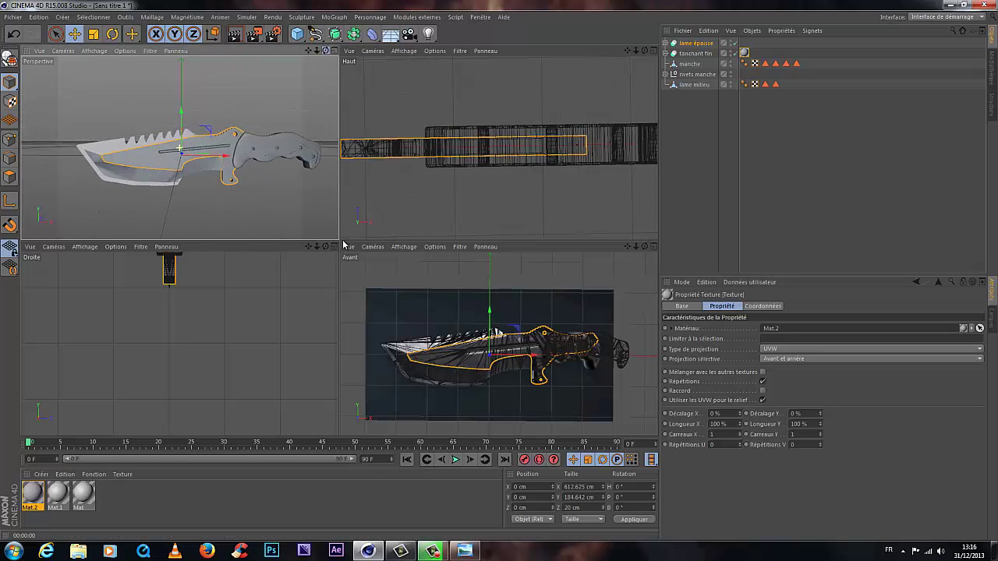
Step: Render a close-up preview of the blade in the perspective view to check the Mat.2 texture
scroll(234, 156, up, 8)
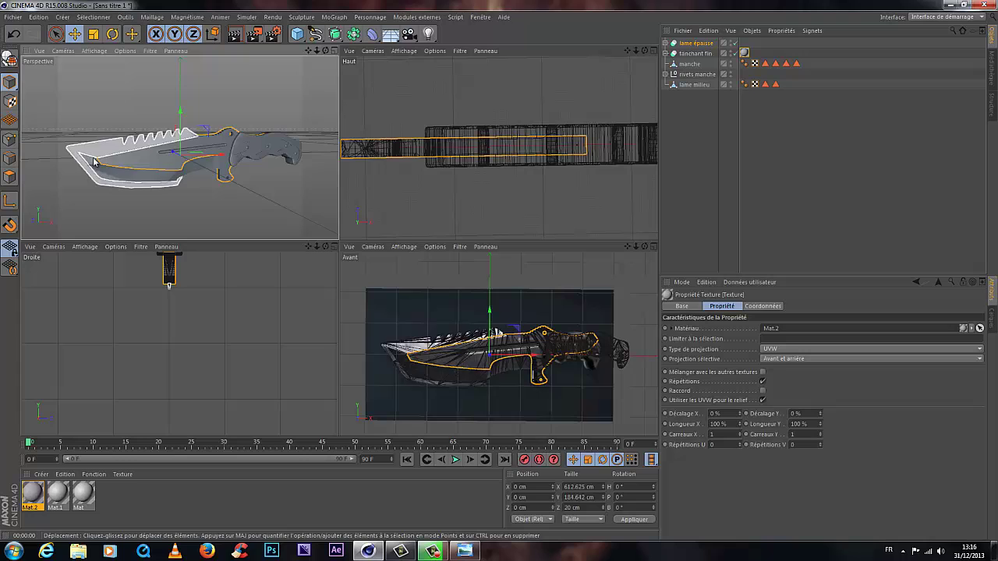
click(233, 34)
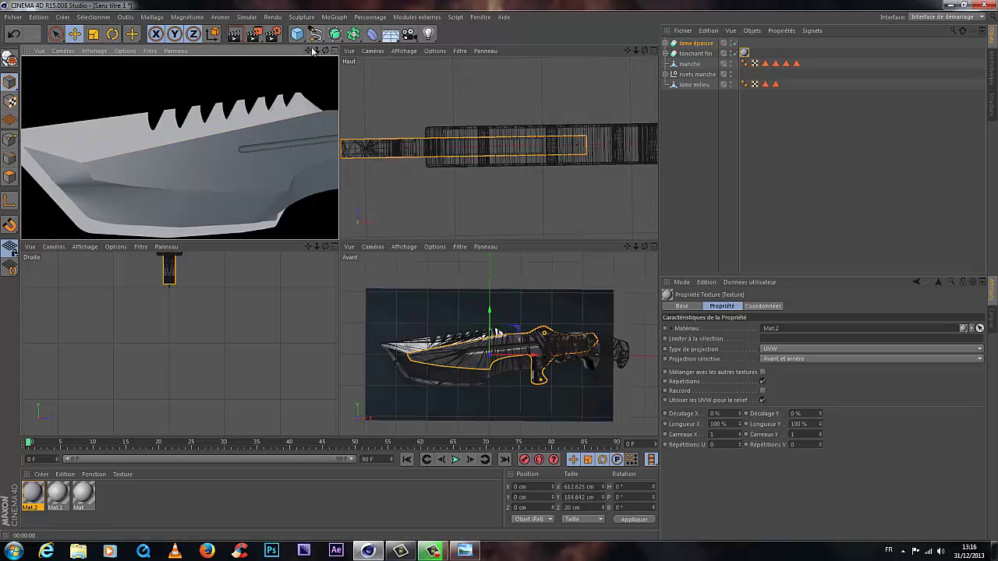
mouse_move(317, 51)
mouse_down()
mouse_move(339, 243)
mouse_move(328, 53)
mouse_up()
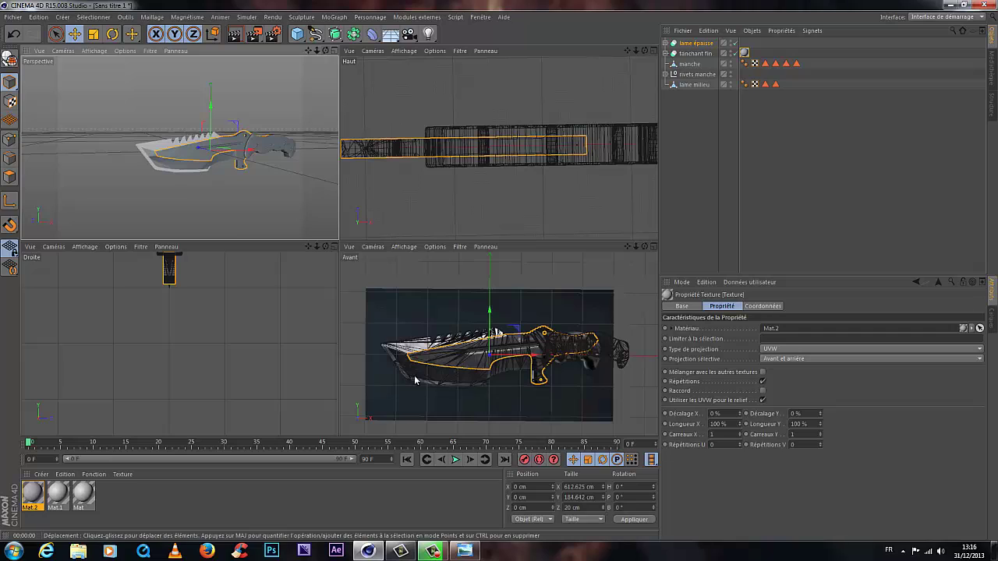
right_click(744, 53)
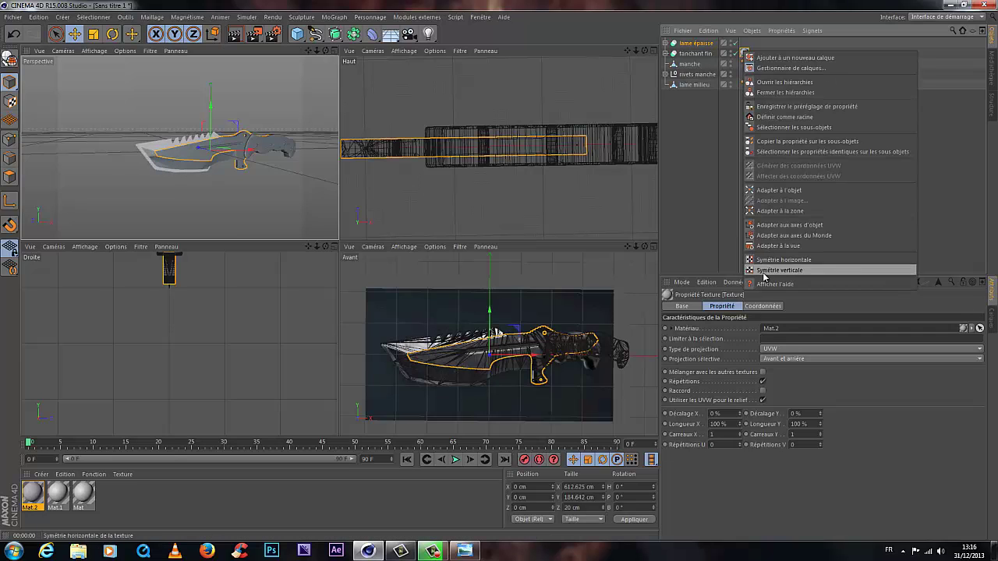
click(783, 211)
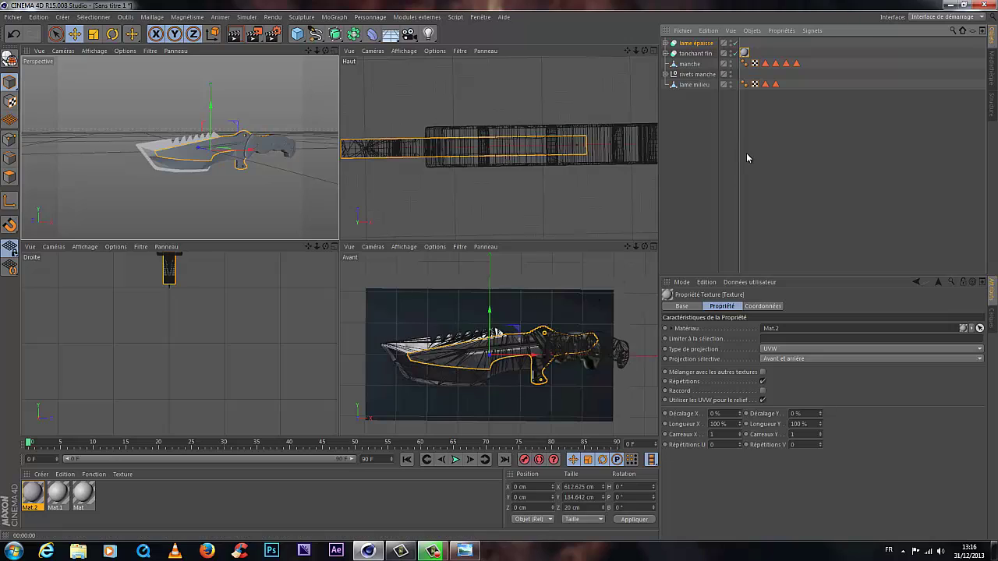
right_click(745, 54)
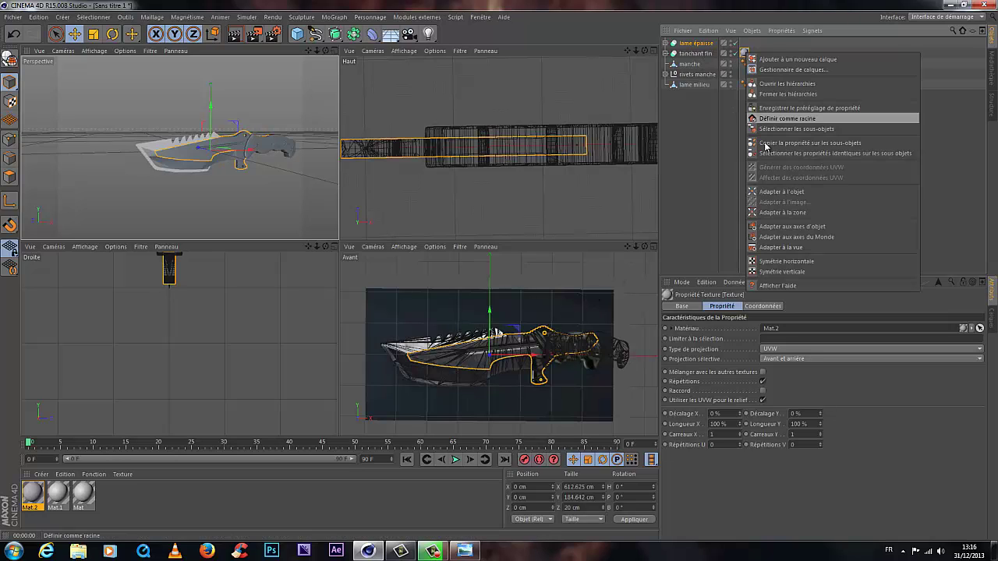
click(773, 213)
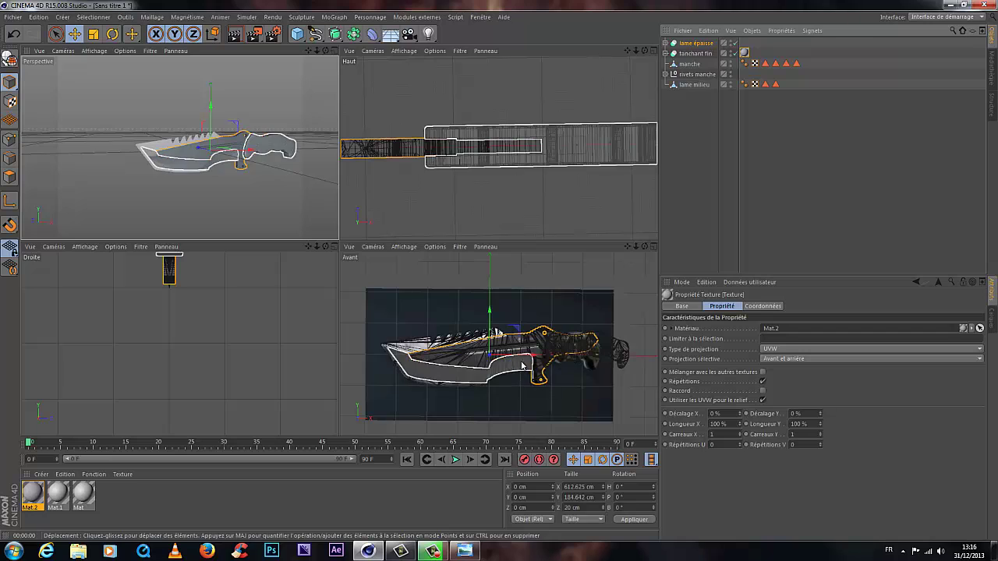
click(697, 54)
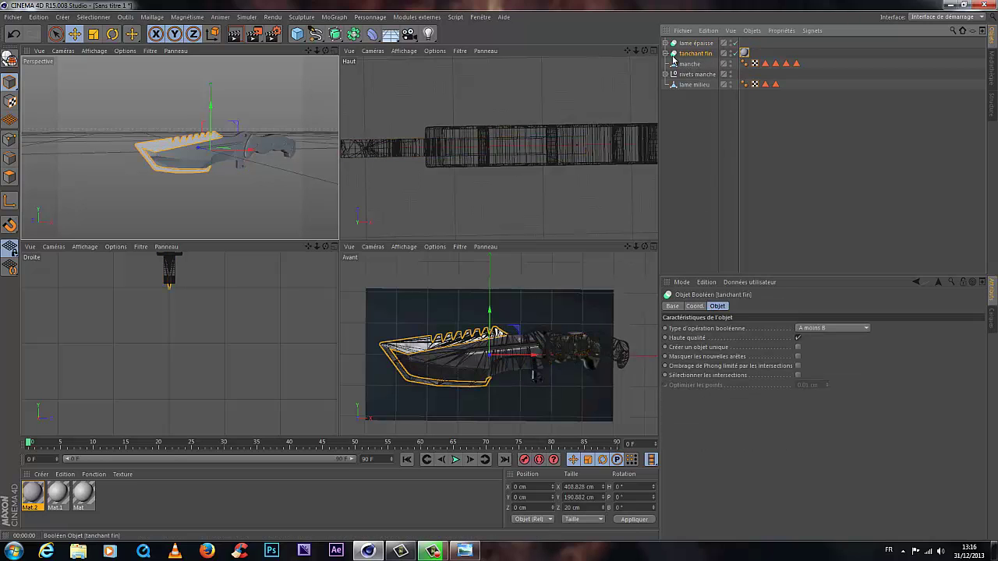
right_click(744, 55)
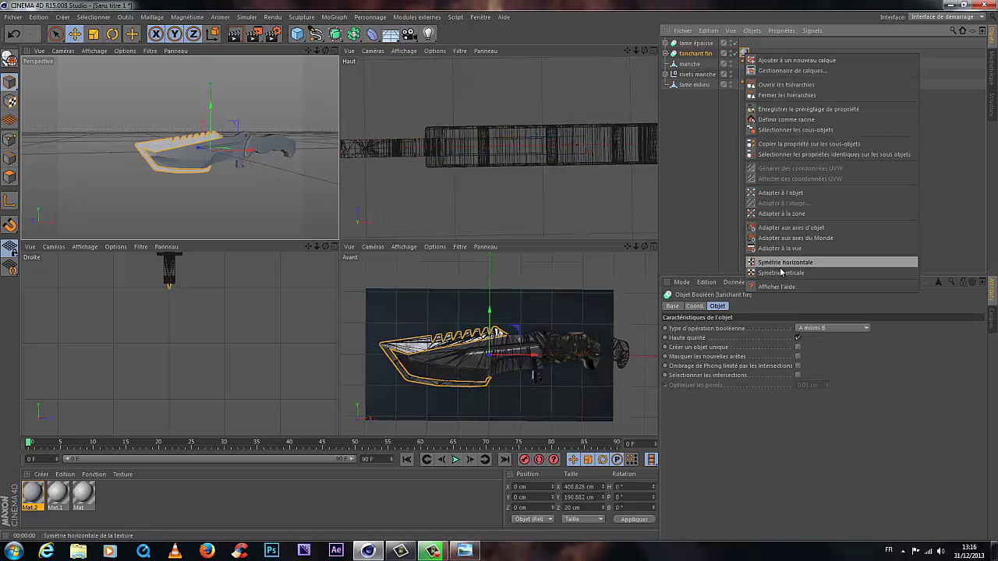
click(784, 212)
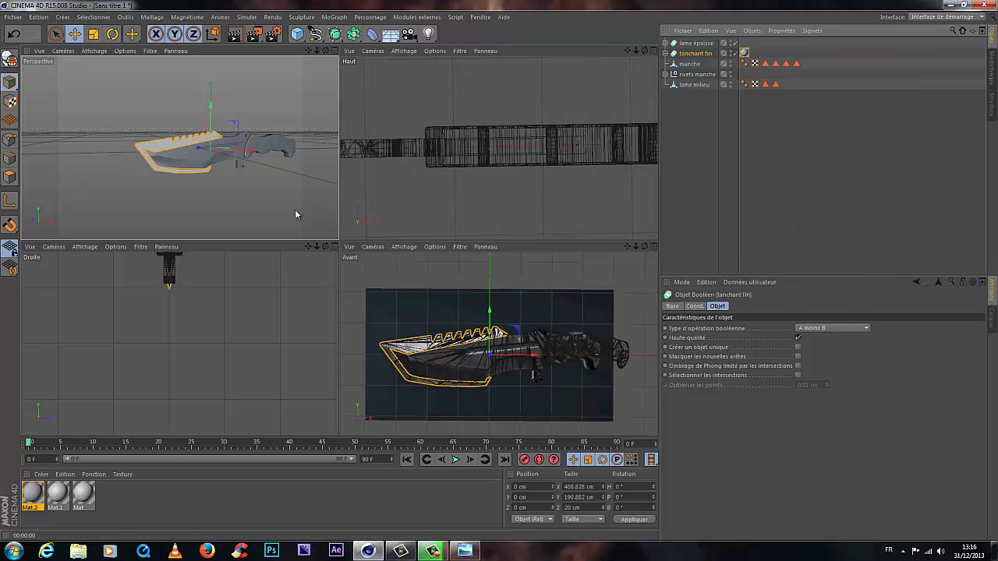
Step: Fit the Mat.2 texture on tanchant fin to a rectangular region enclosing the blade's edge in the perspective view
drag(325, 51, 174, 141)
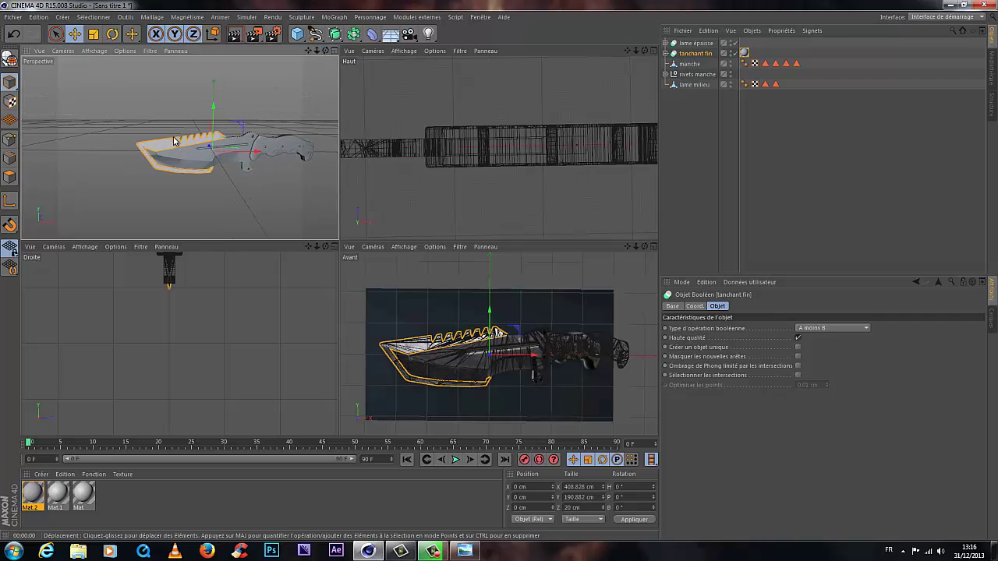
click(744, 52)
right_click(744, 53)
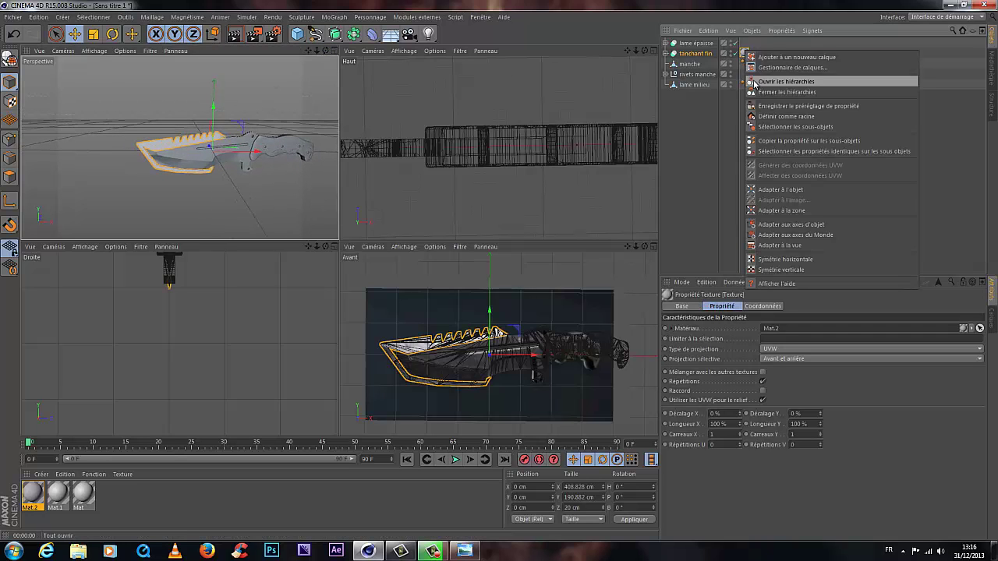
click(780, 215)
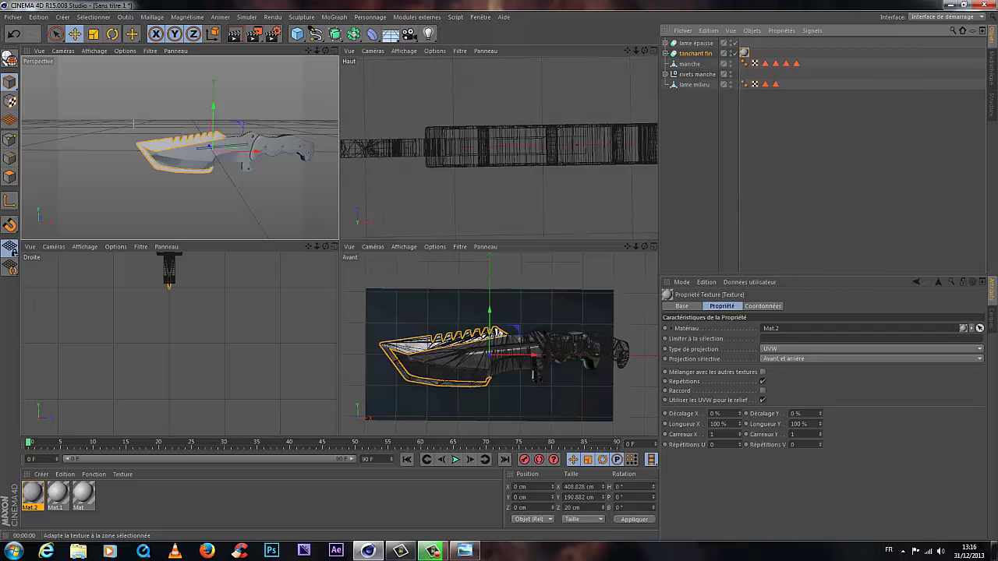
drag(134, 123, 215, 180)
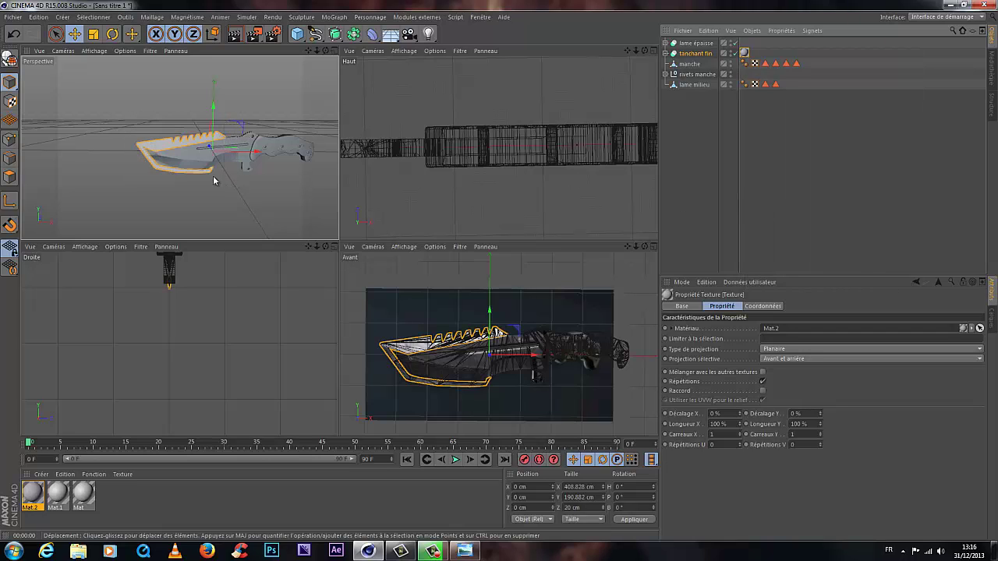
Step: Render a preview of the blade in the perspective view to check the fitted scratch texture
scroll(214, 180, up, 6)
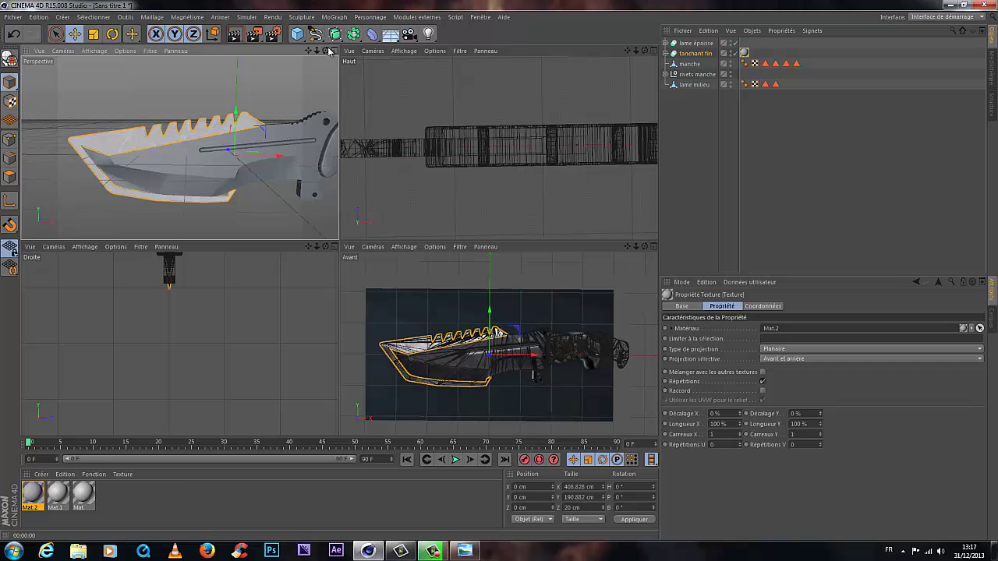
drag(326, 51, 339, 53)
click(236, 35)
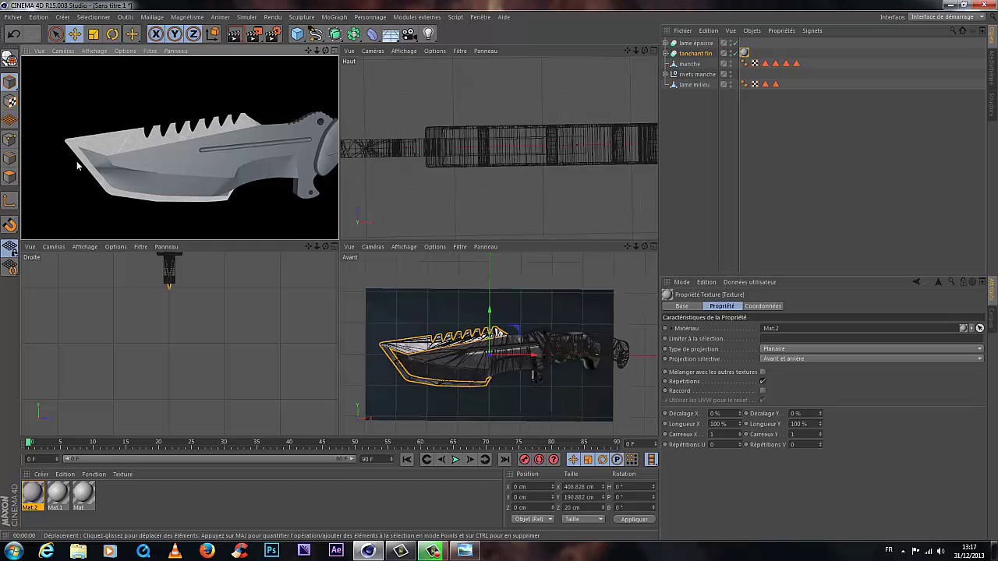
Step: Delete the two unused materials Mat.1 and Mat, keeping only Mat.2
click(65, 491)
key(Delete)
click(52, 493)
key(Delete)
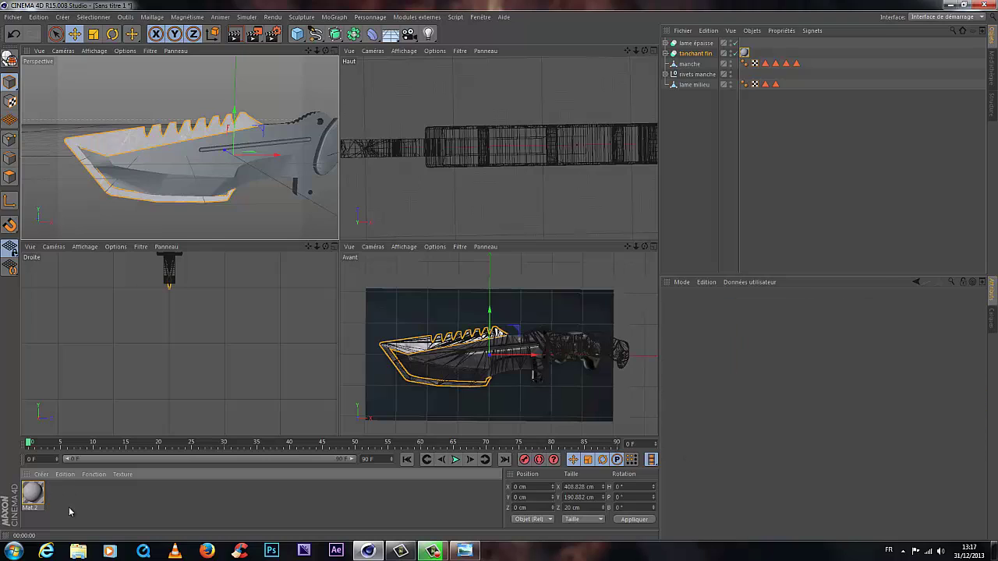
Step: Duplicate the material Mat.2 and open the copy in the material editor
click(32, 493)
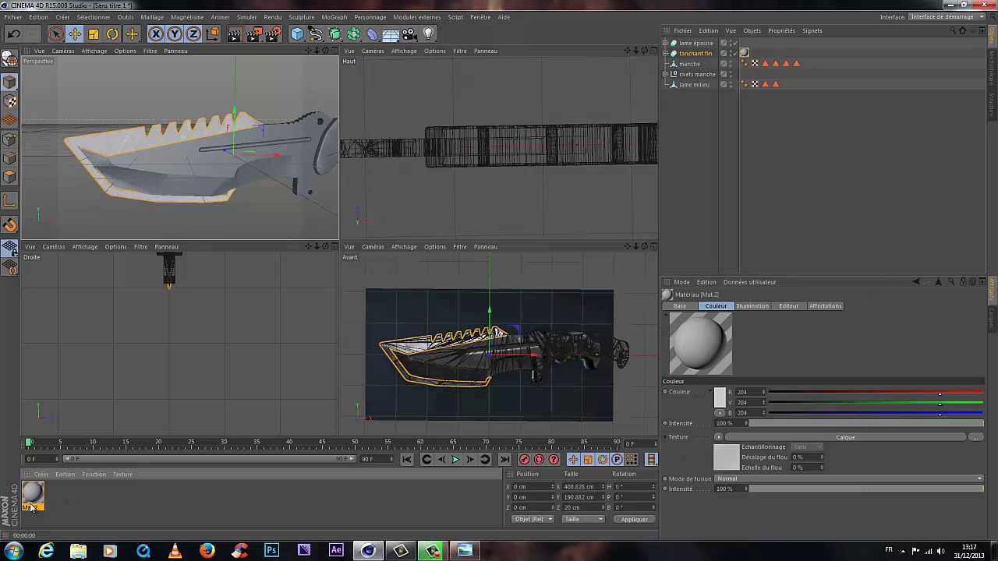
double_click(60, 508)
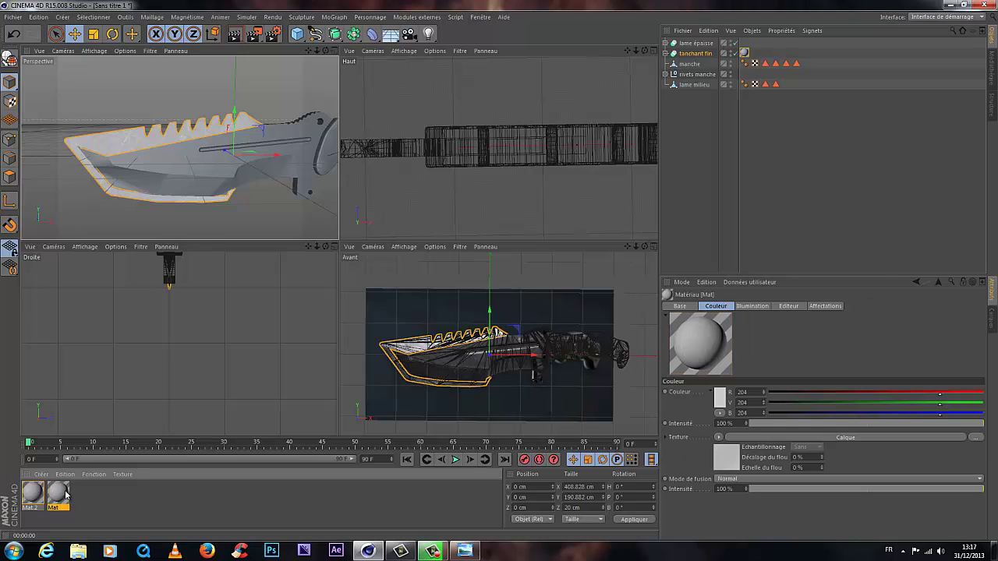
double_click(59, 492)
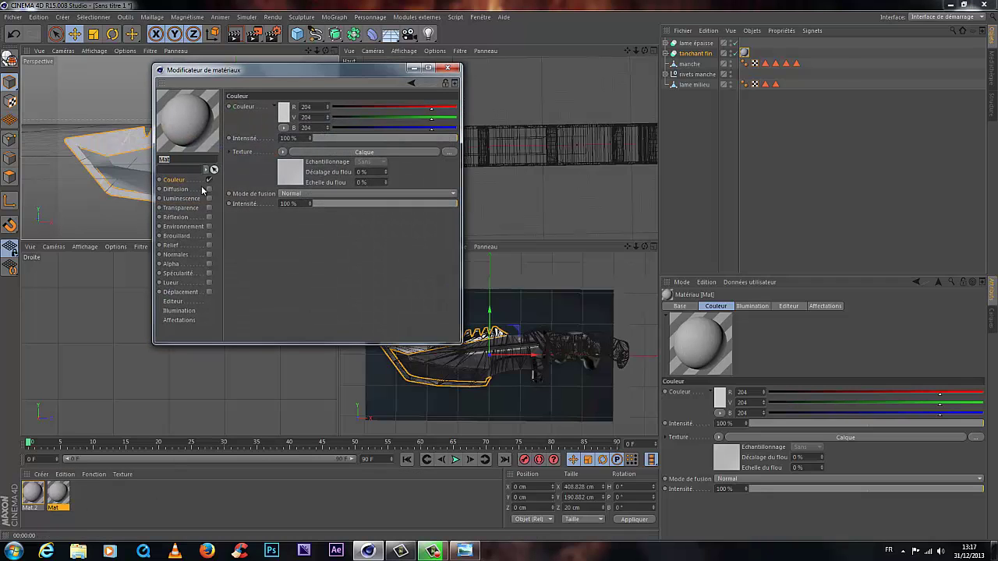
Step: Set the Couleur layer in the copied material's Calque shader to dark grey with RGB 67, 65, 65
click(343, 151)
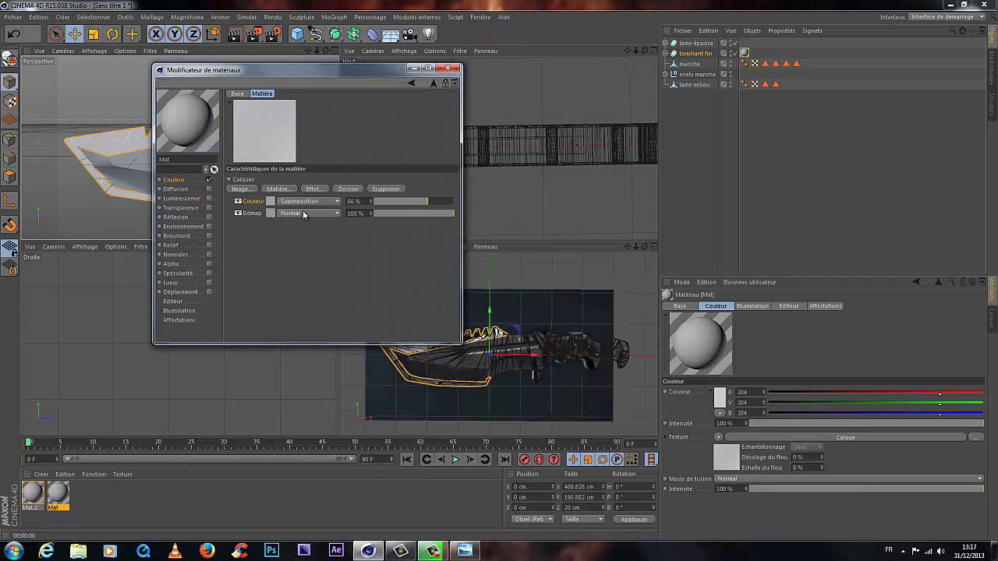
click(269, 201)
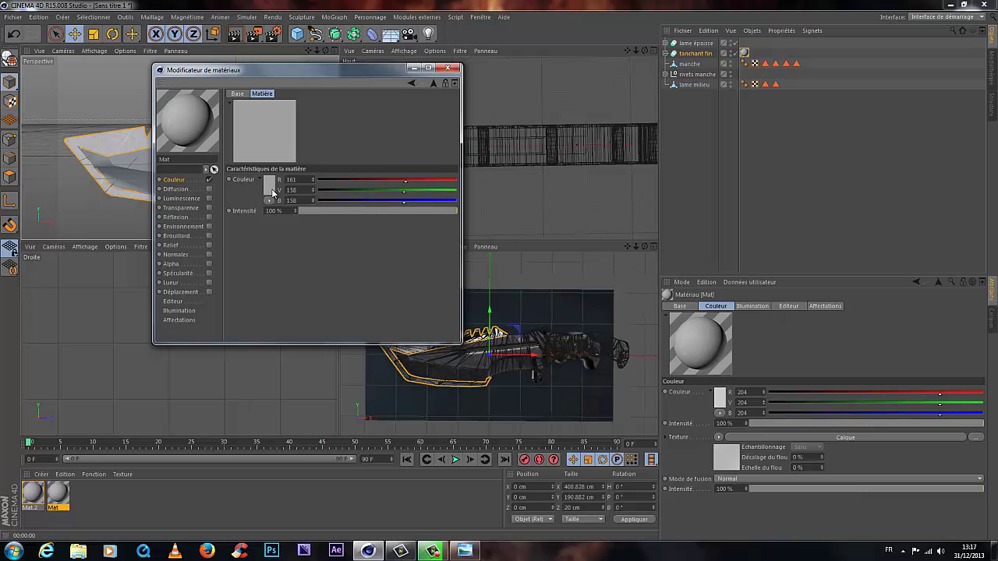
click(272, 192)
drag(207, 172, 207, 190)
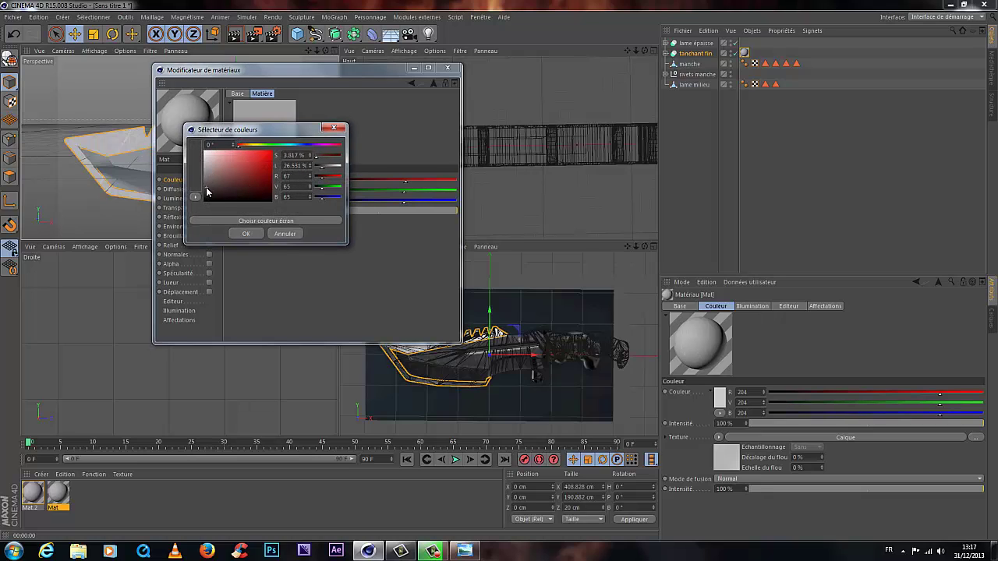
click(244, 235)
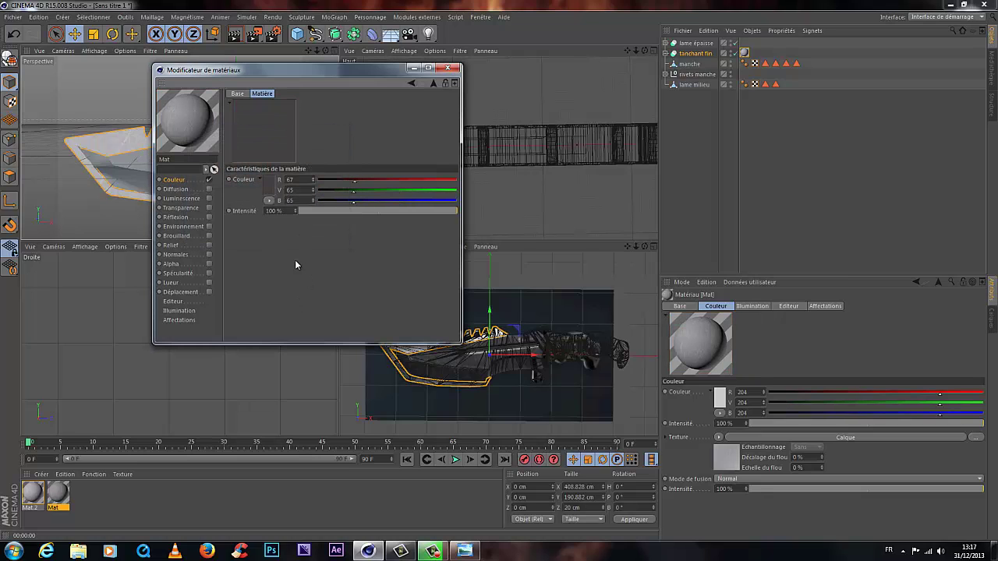
click(174, 180)
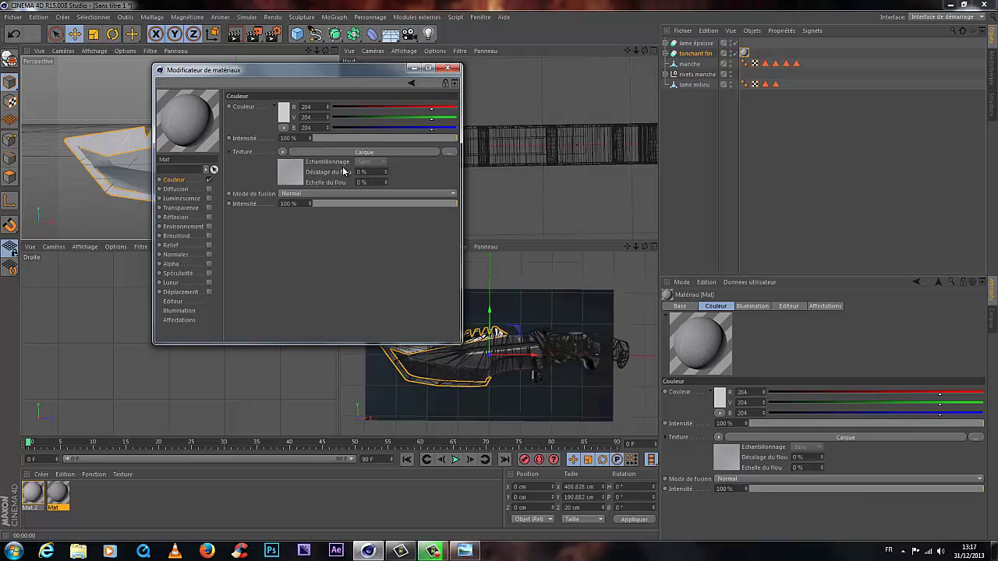
Step: Set the Couleur layer's blend mode to Produit at 78% strength and close the material editor
click(341, 151)
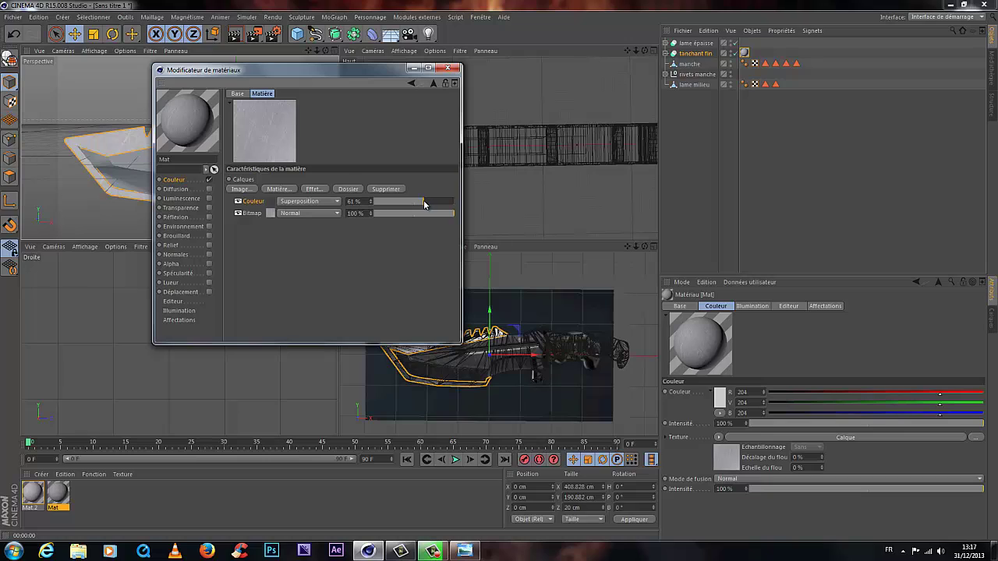
drag(424, 203, 459, 209)
click(330, 202)
click(300, 226)
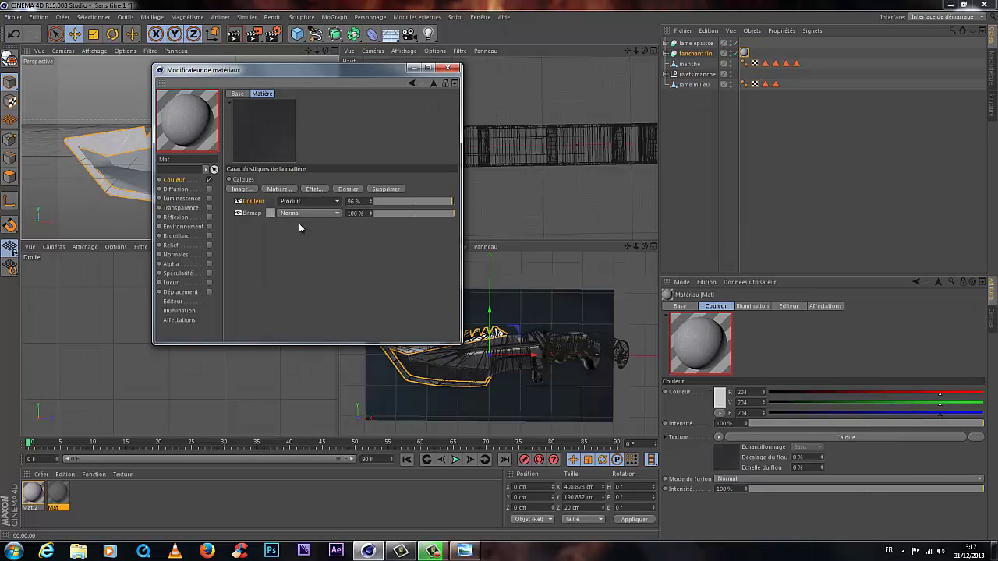
drag(454, 203, 438, 205)
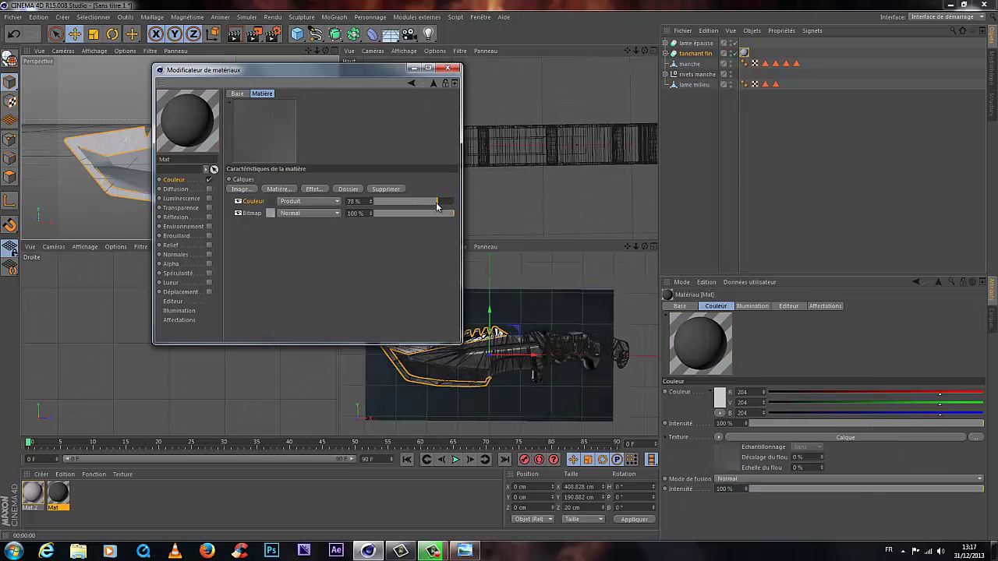
click(447, 68)
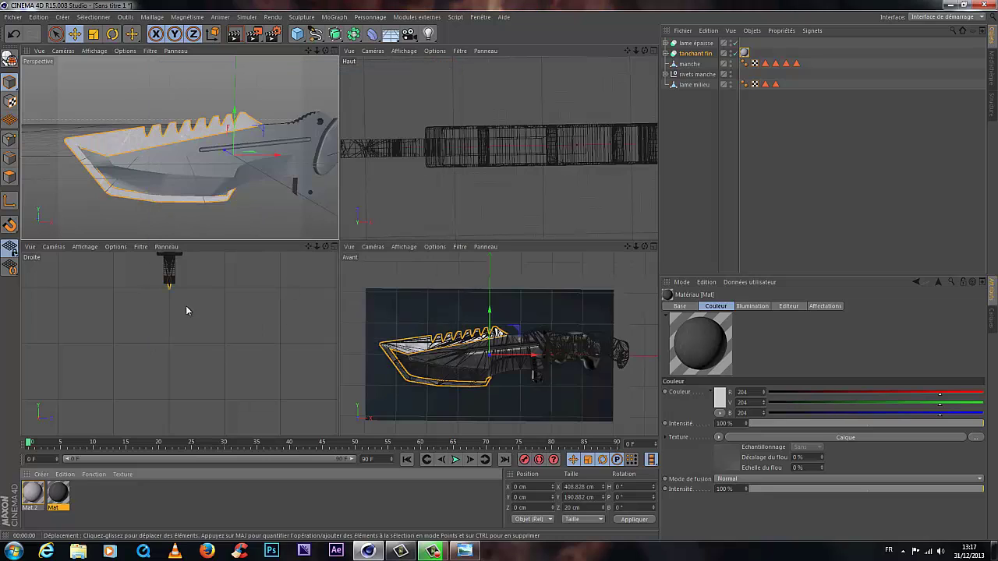
Step: Apply the dark material Mat to lame épaisse and lame milieu and select both of its texture tags
drag(630, 147, 708, 44)
ctrl+click(786, 84)
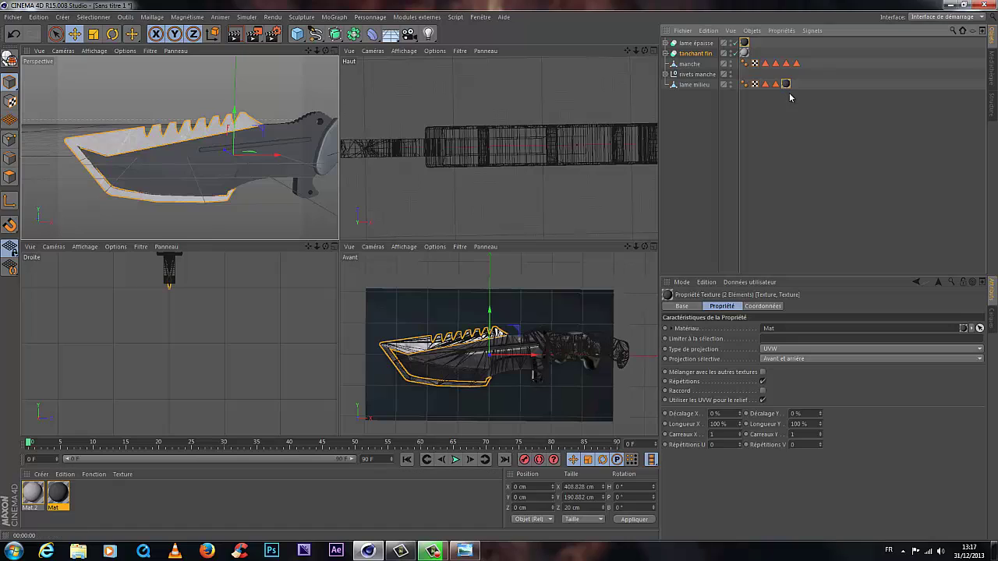
right_click(787, 83)
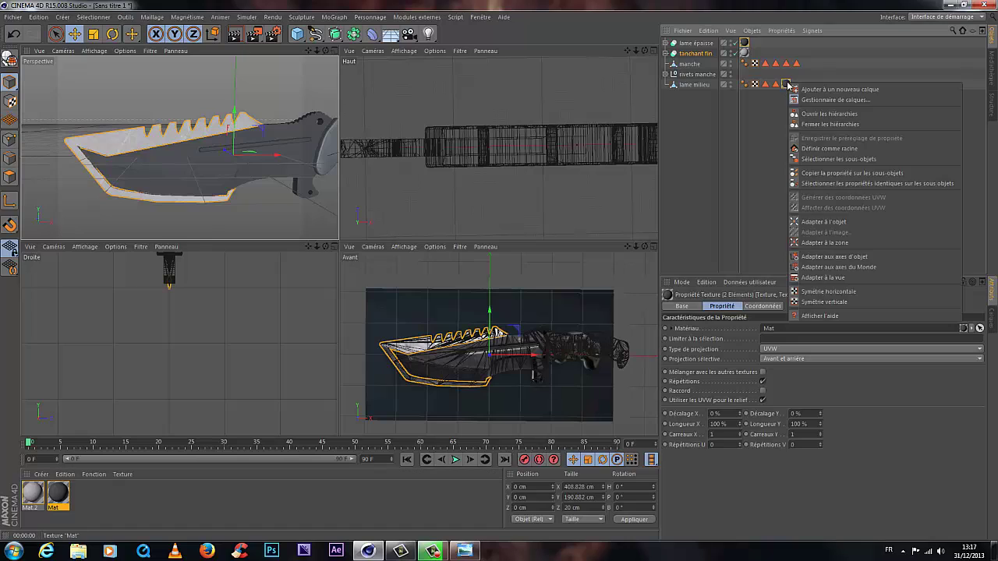
click(824, 243)
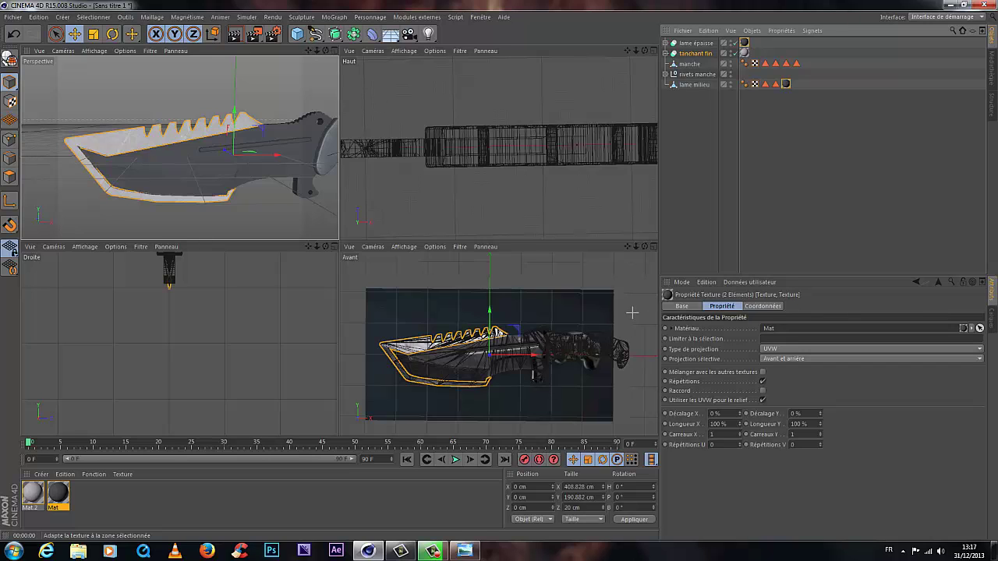
key(Escape)
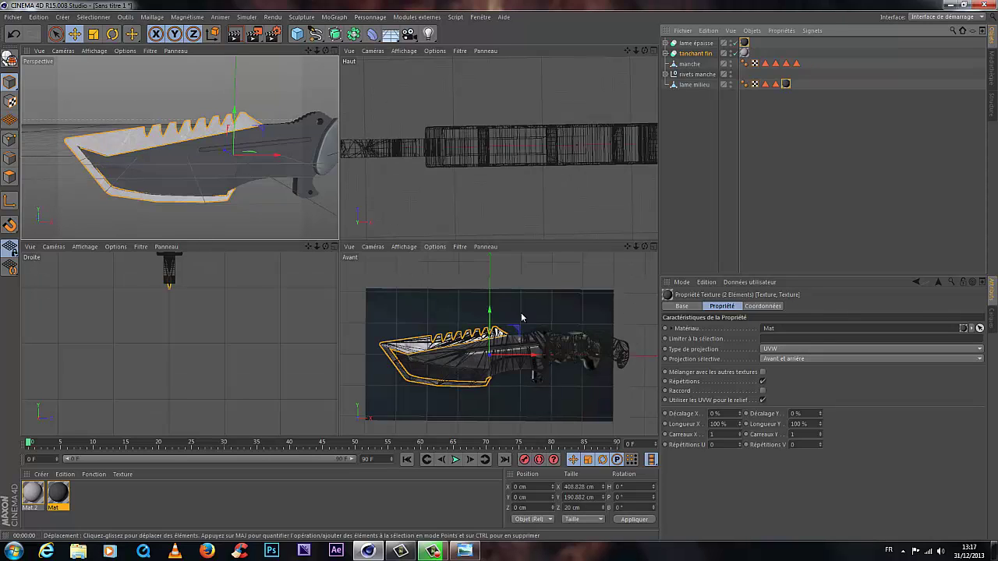
Step: Frame the whole knife from the side in the perspective view
drag(316, 50, 339, 244)
drag(308, 51, 340, 242)
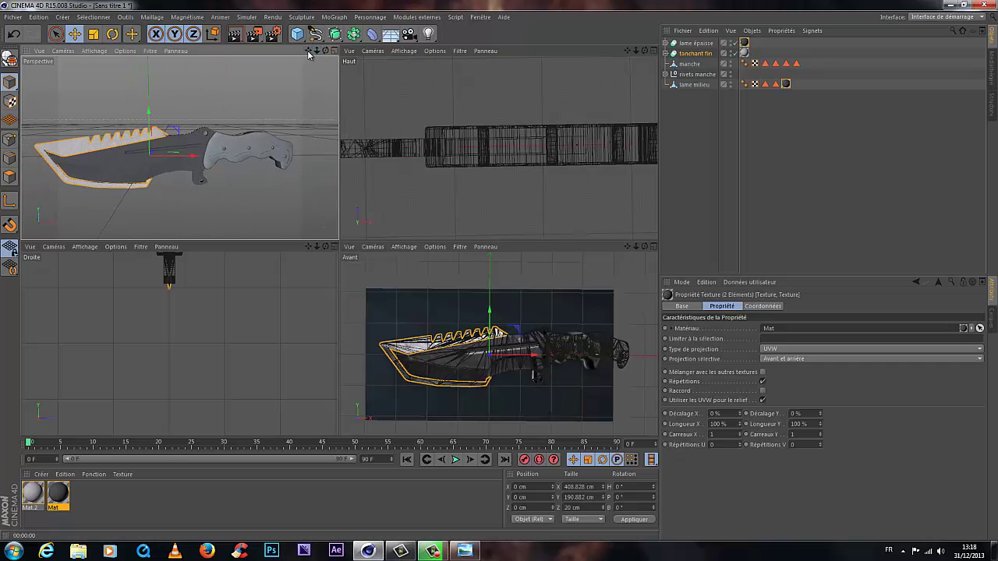
drag(325, 51, 340, 244)
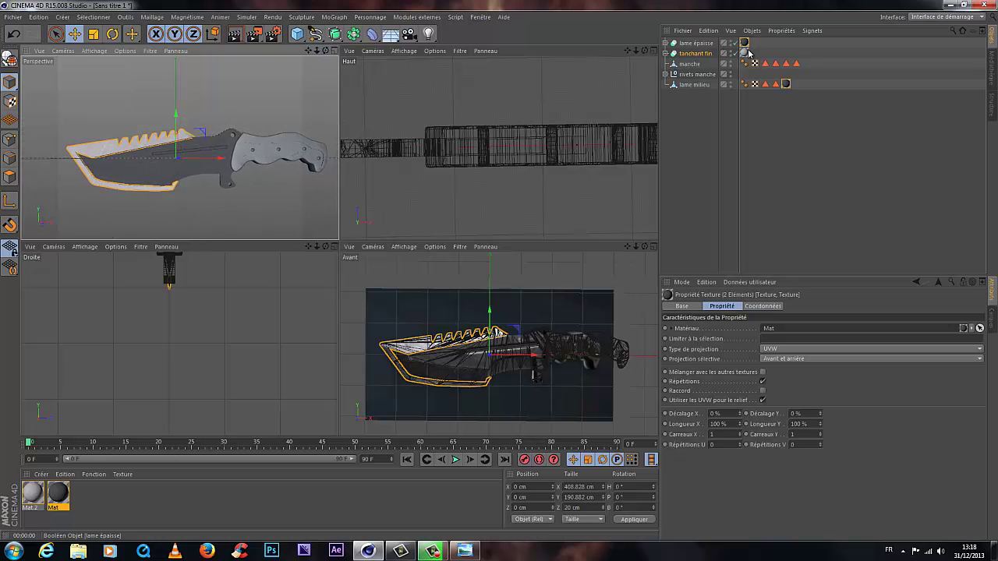
Step: Fit the selected dark texture tags to a region drawn around the knife blade in the perspective view
right_click(785, 84)
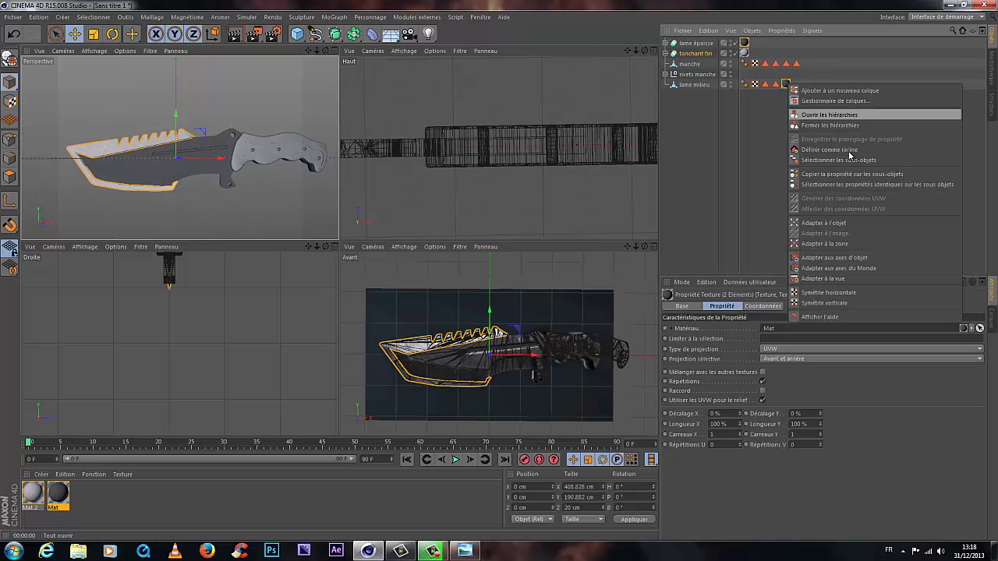
click(824, 244)
drag(294, 90, 73, 216)
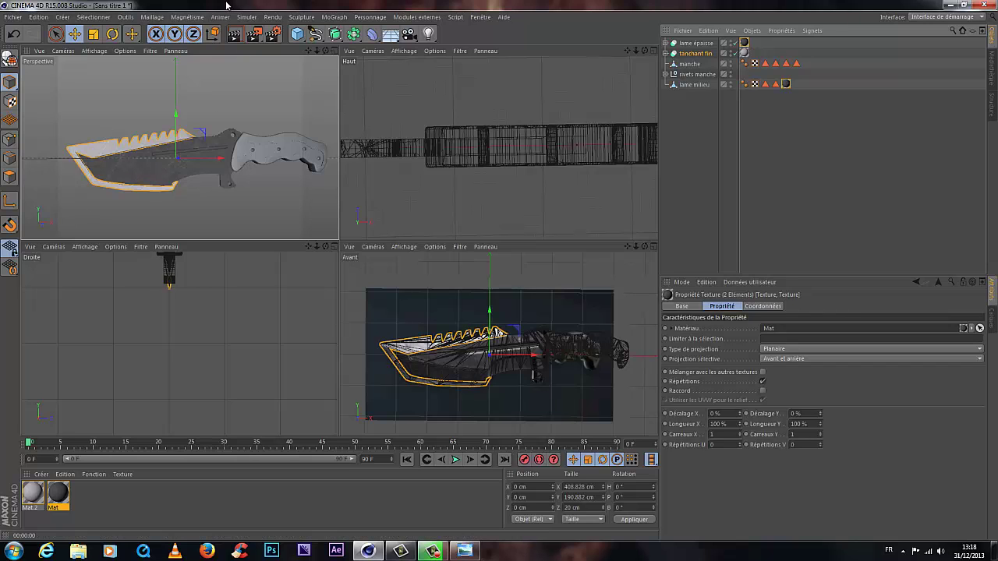
Step: Render the perspective view of the whole knife and again close up on the blade
click(235, 34)
scroll(155, 179, up, 1)
scroll(156, 179, up, 3)
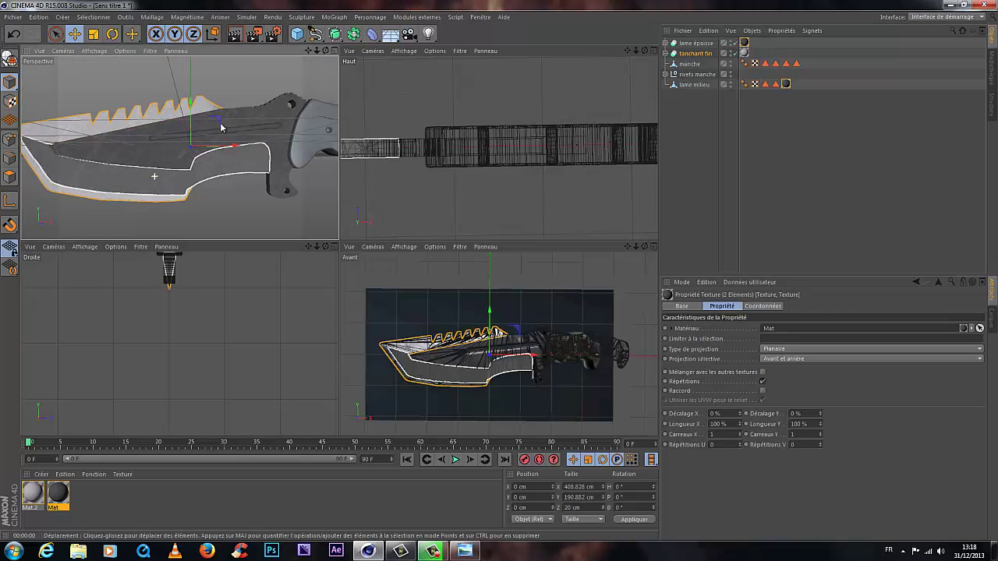
click(235, 33)
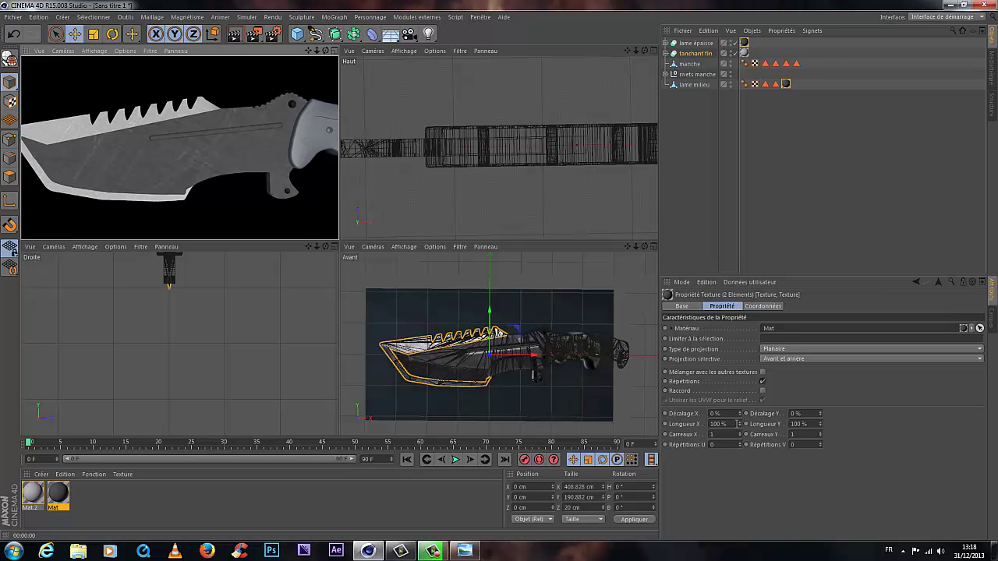
Step: Set Longueur X and Longueur Y of the selected texture tags to 50%
click(717, 424)
text(50)
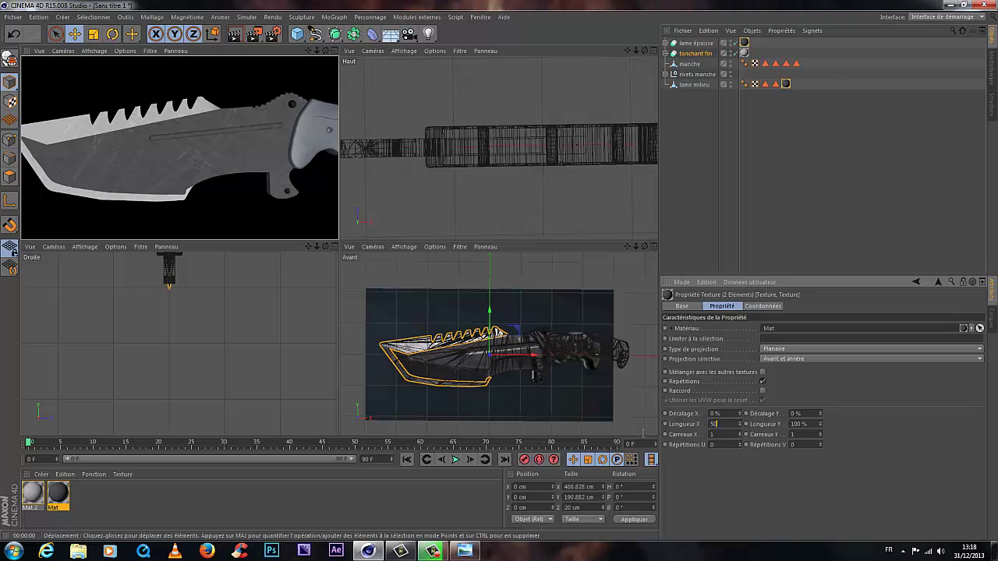
text(50)
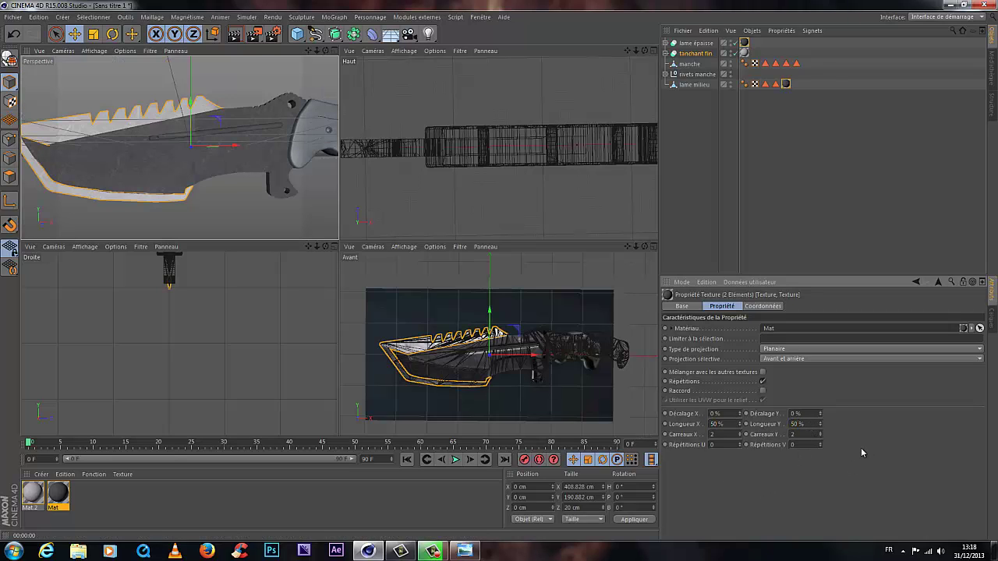
Step: Set Longueur X and Longueur Y of the selected texture tags to 20% and enable Raccord
click(725, 423)
key(Return)
key(Return)
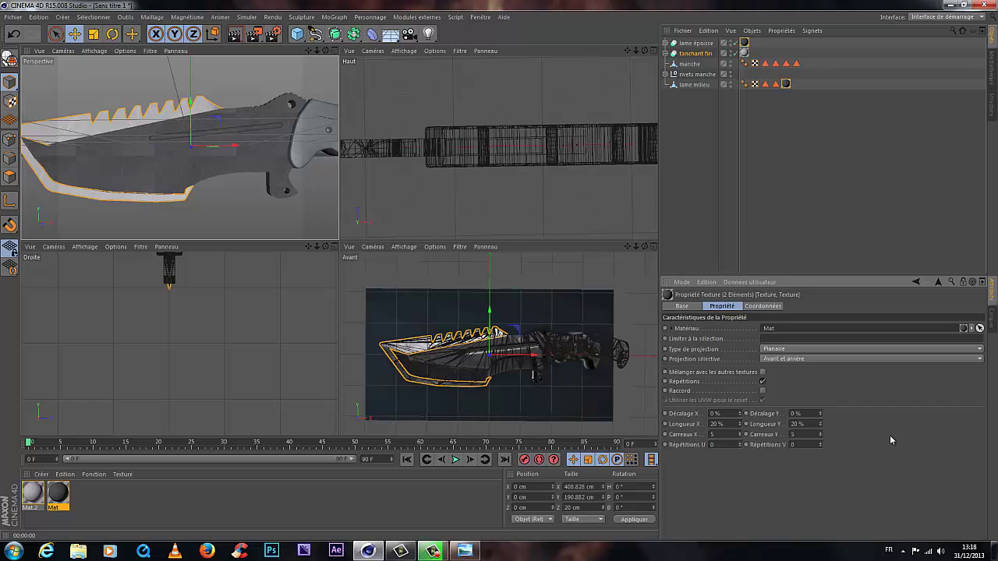
click(763, 391)
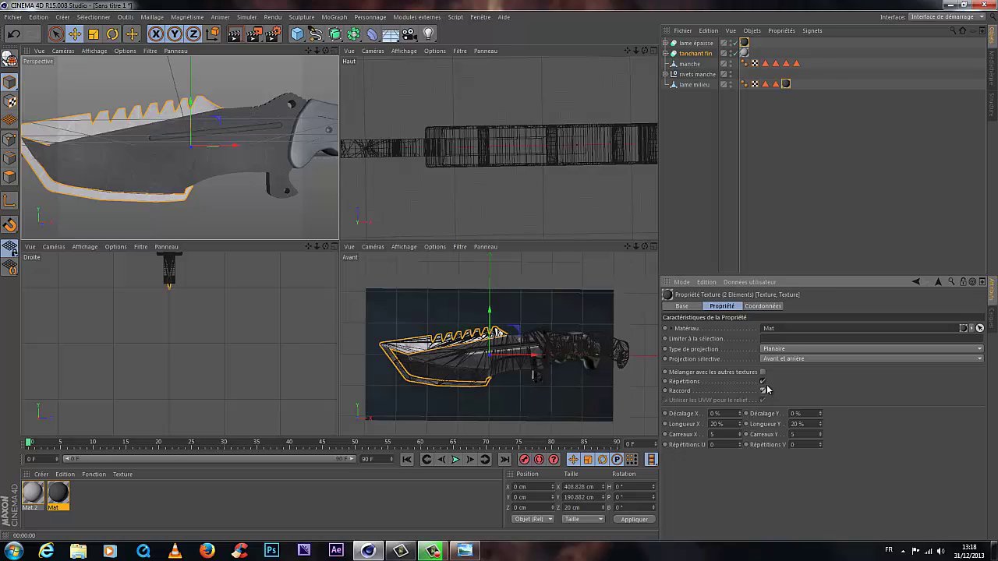
click(763, 390)
click(763, 390)
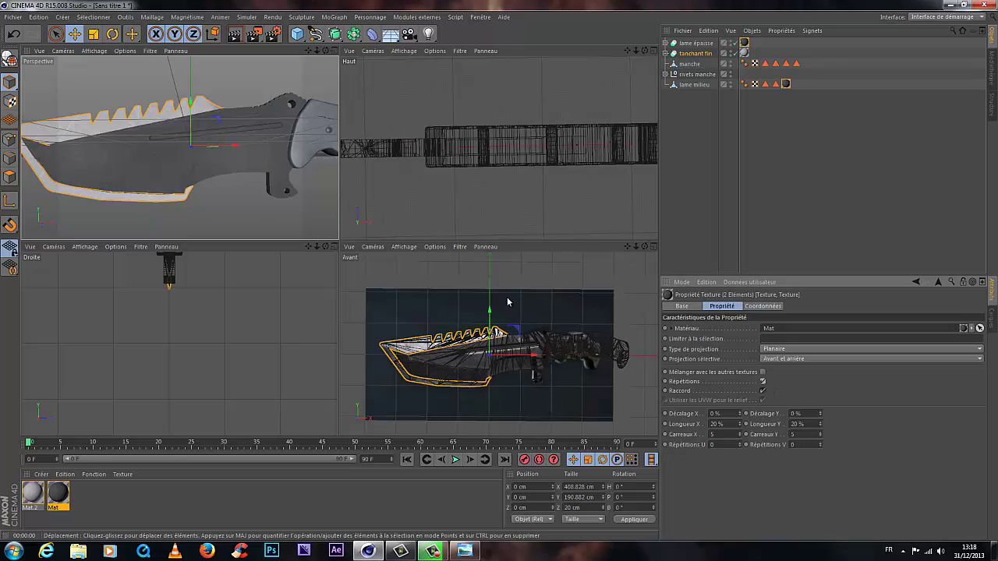
Step: Render the perspective view from the side and from an oblique angle to check the blade's texture
scroll(189, 202, down, 1)
scroll(227, 156, down, 1)
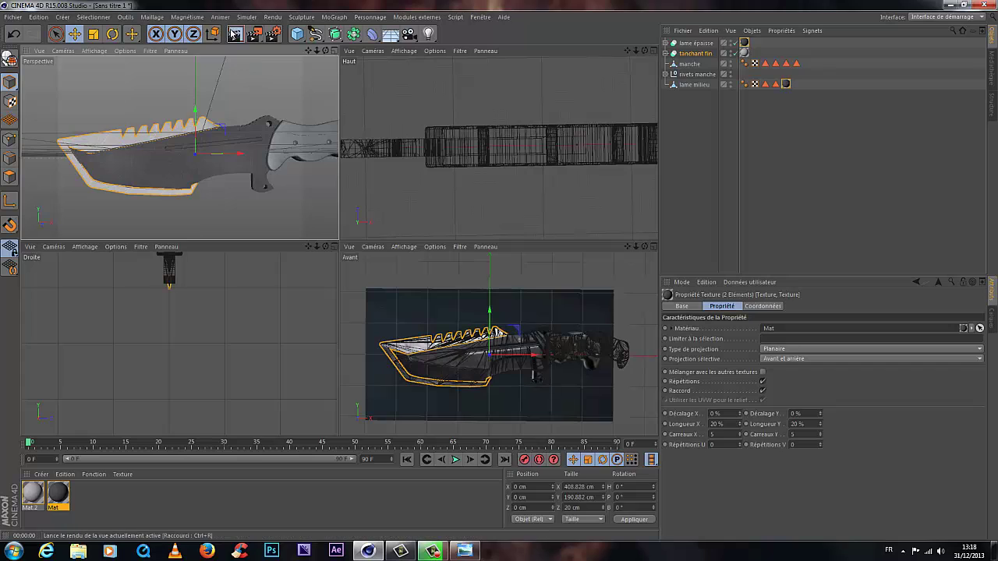
click(233, 34)
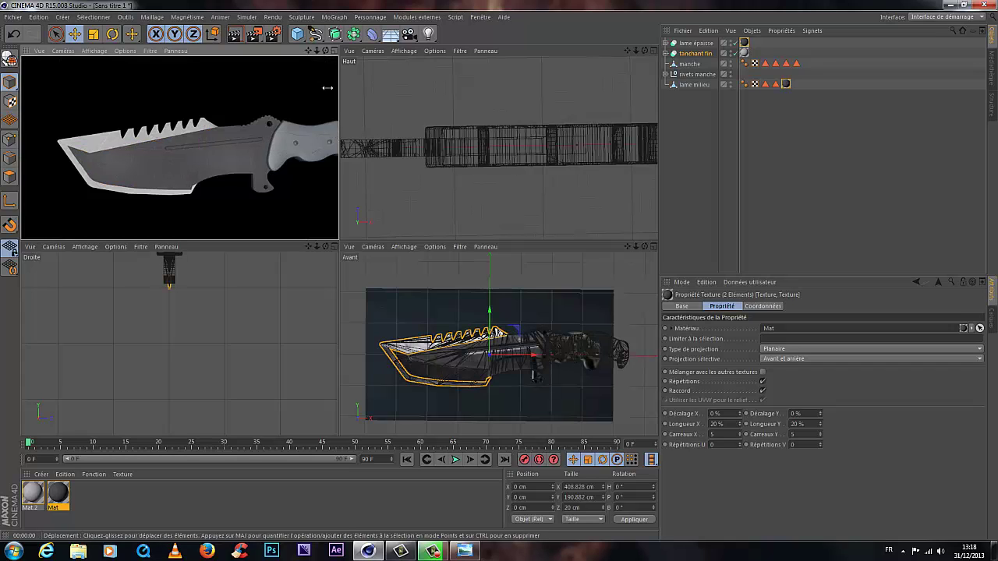
drag(325, 50, 287, 52)
click(233, 33)
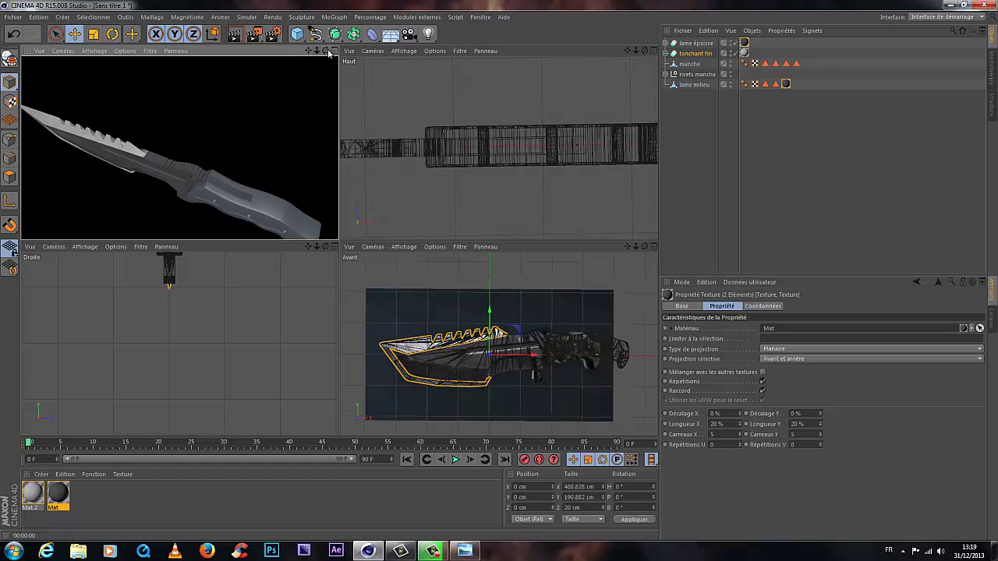
Step: Create a new material and disable its Spécularité channel in the material editor
drag(326, 51, 112, 499)
double_click(112, 500)
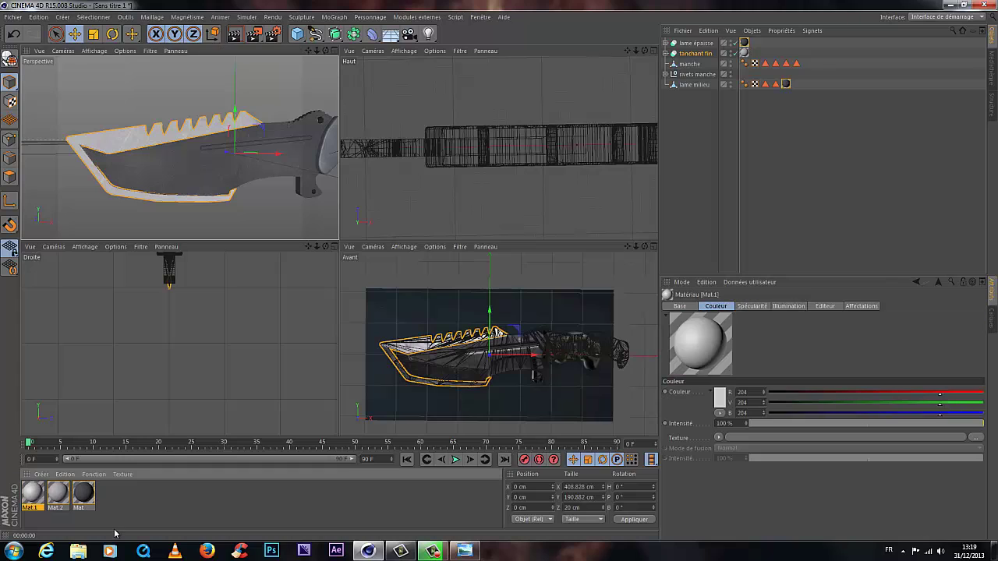
double_click(35, 493)
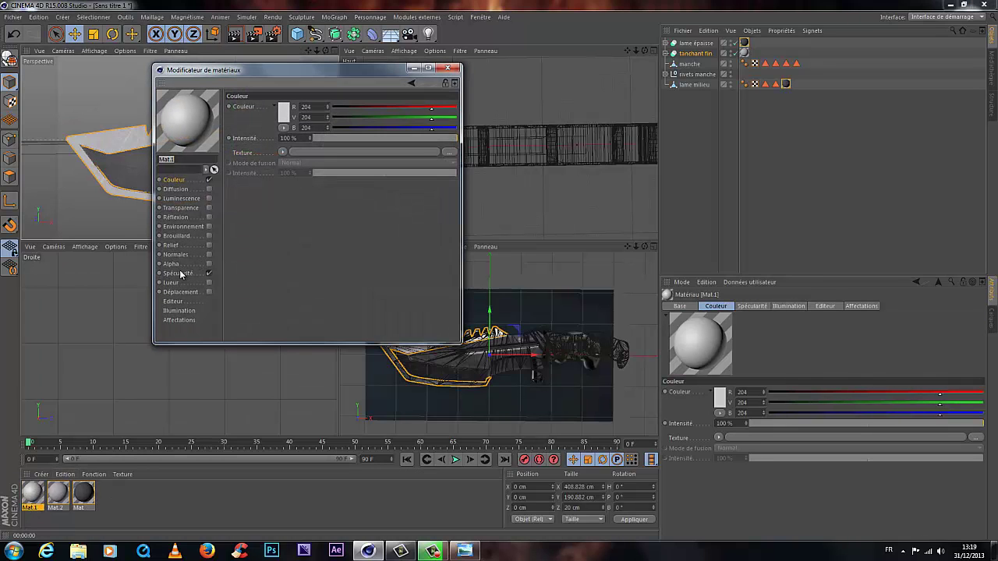
click(181, 274)
click(209, 273)
Step: Set the new material's Couleur to near-black with RGB 26, 26, 26
click(174, 180)
click(283, 117)
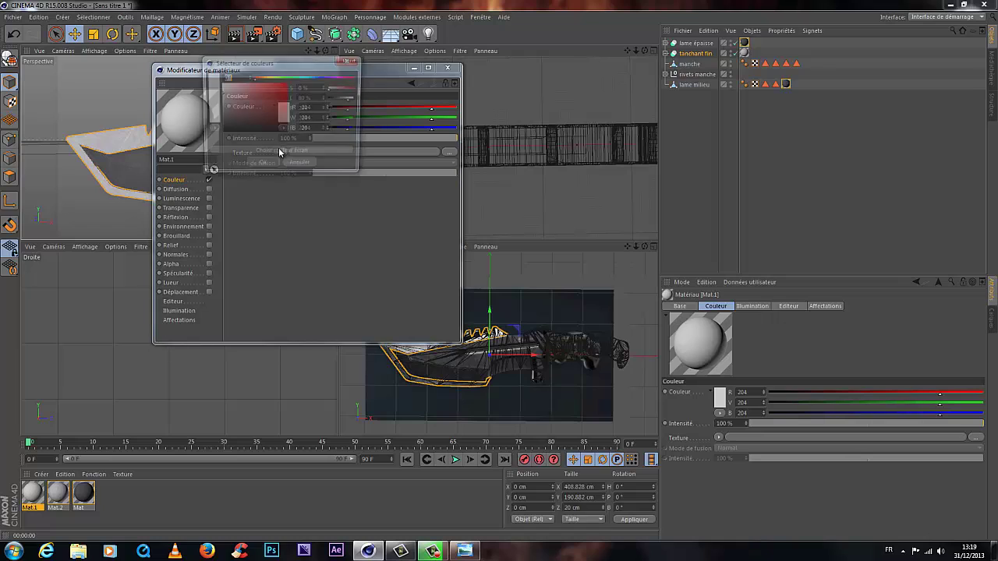
drag(234, 129, 222, 131)
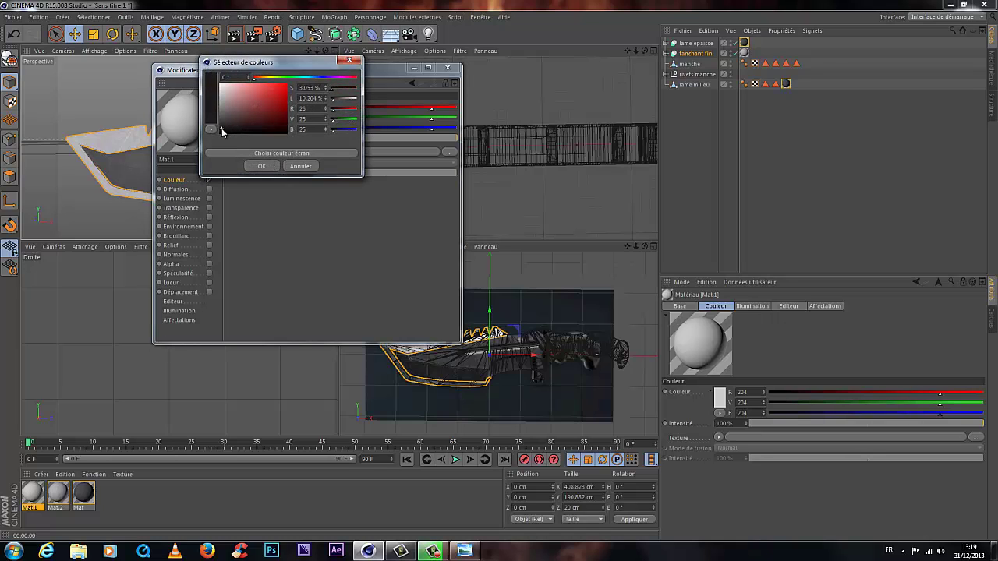
click(261, 166)
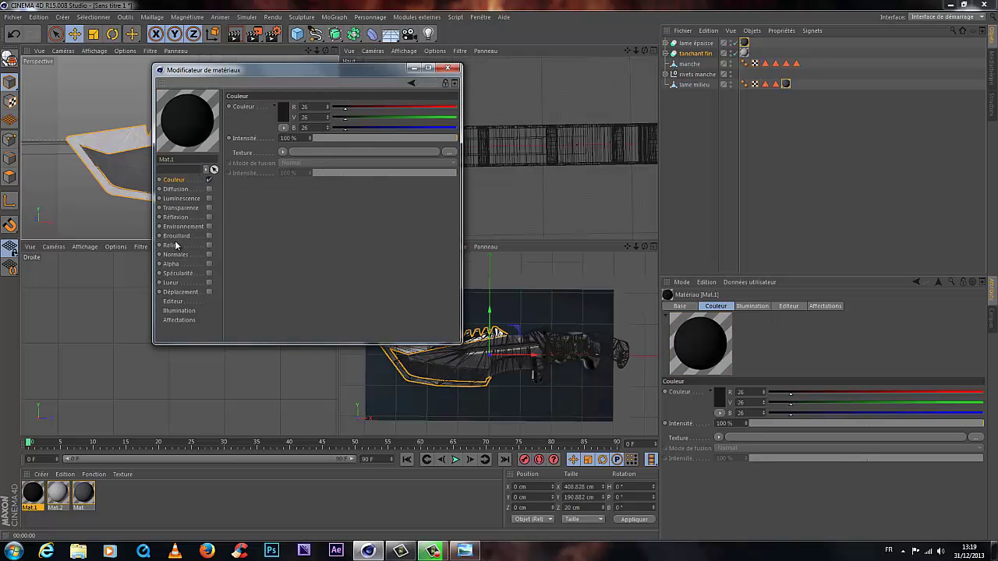
Step: Enable the Relief channel with the image _thb_wand_grobstein_2, without copying it into the project, and close the material editor
click(170, 246)
click(209, 245)
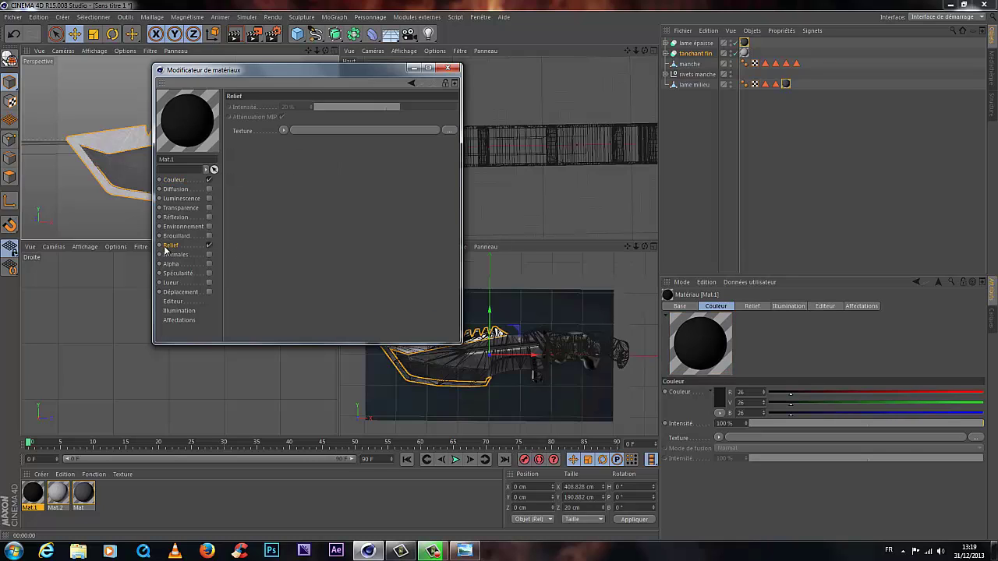
click(286, 130)
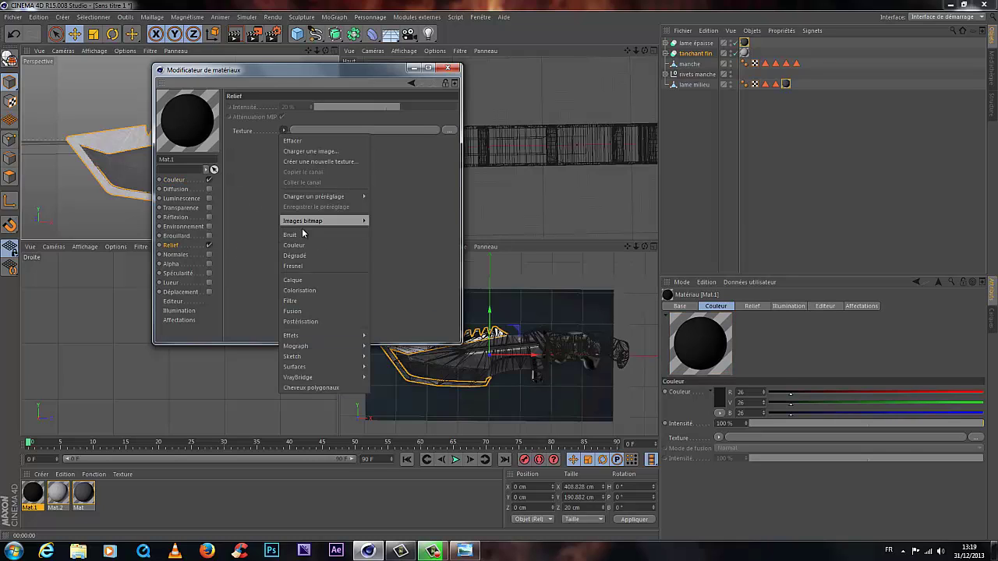
click(327, 152)
click(572, 204)
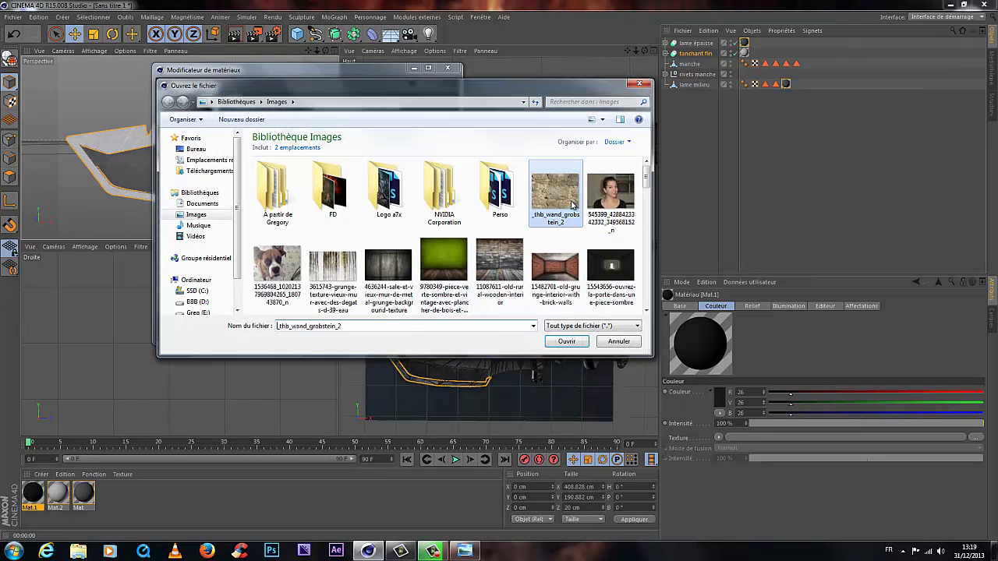
click(567, 340)
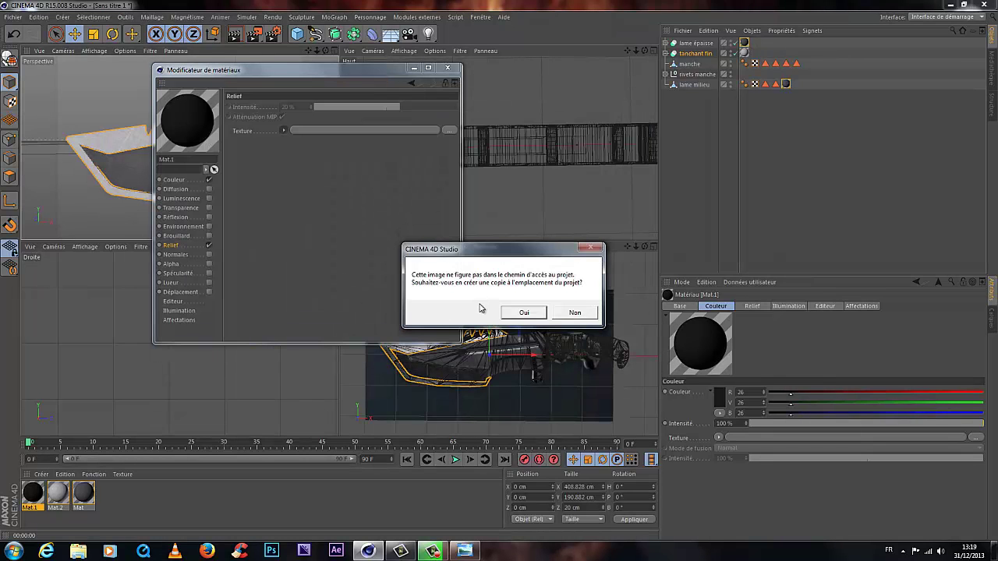
click(574, 312)
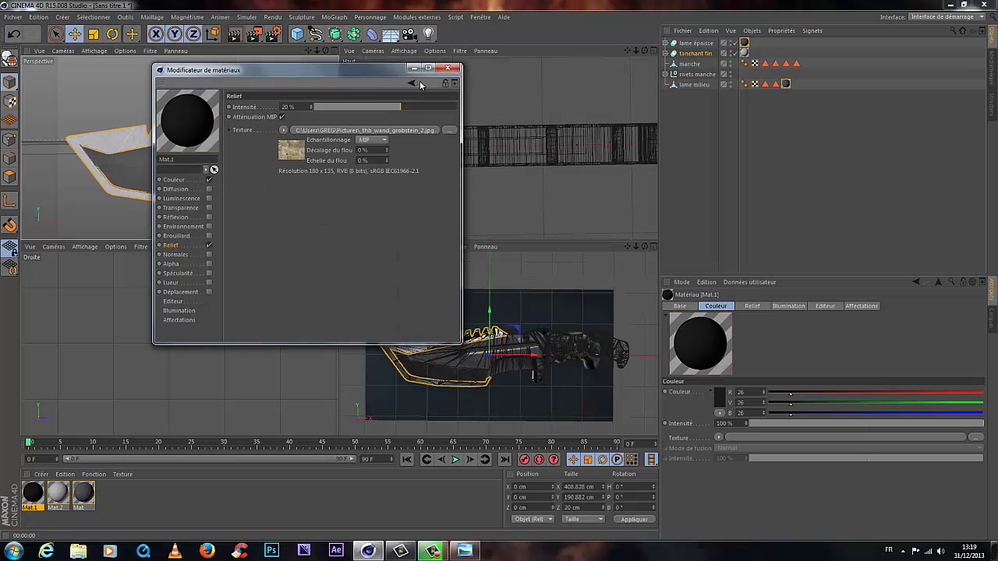
click(448, 69)
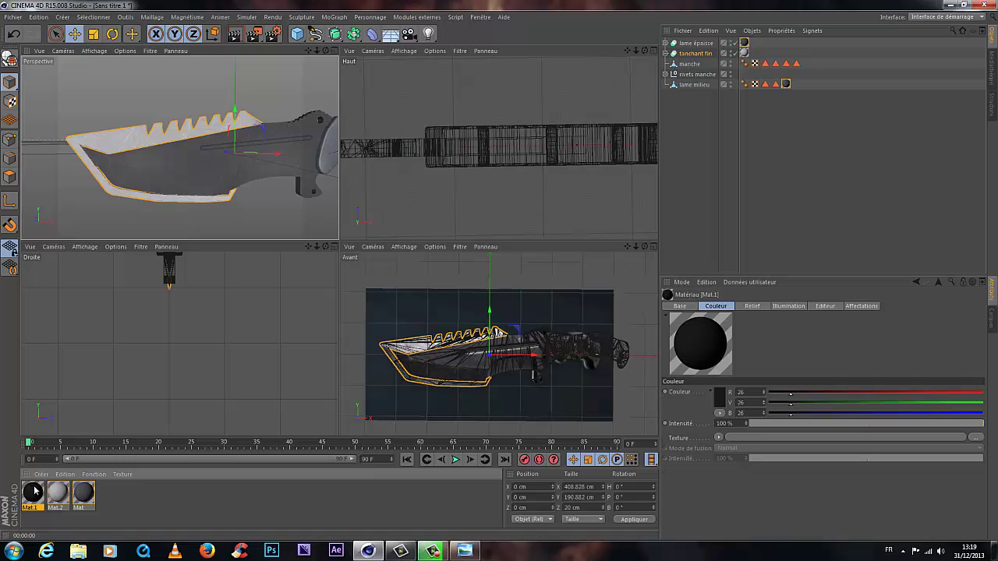
Step: Select the manche object and switch to polygon mode, framing the handle's side face
drag(308, 53, 134, 59)
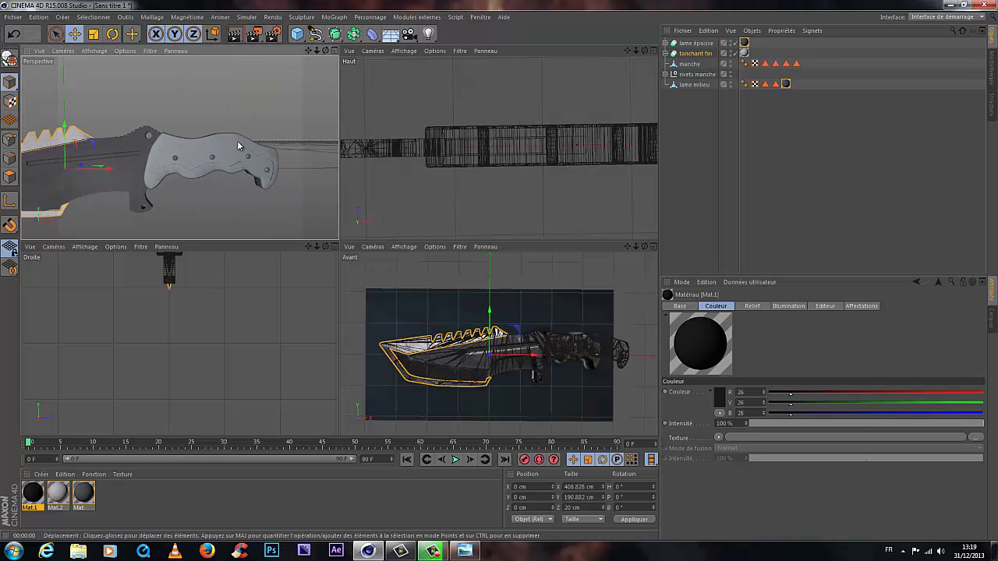
scroll(234, 152, up, 4)
click(689, 64)
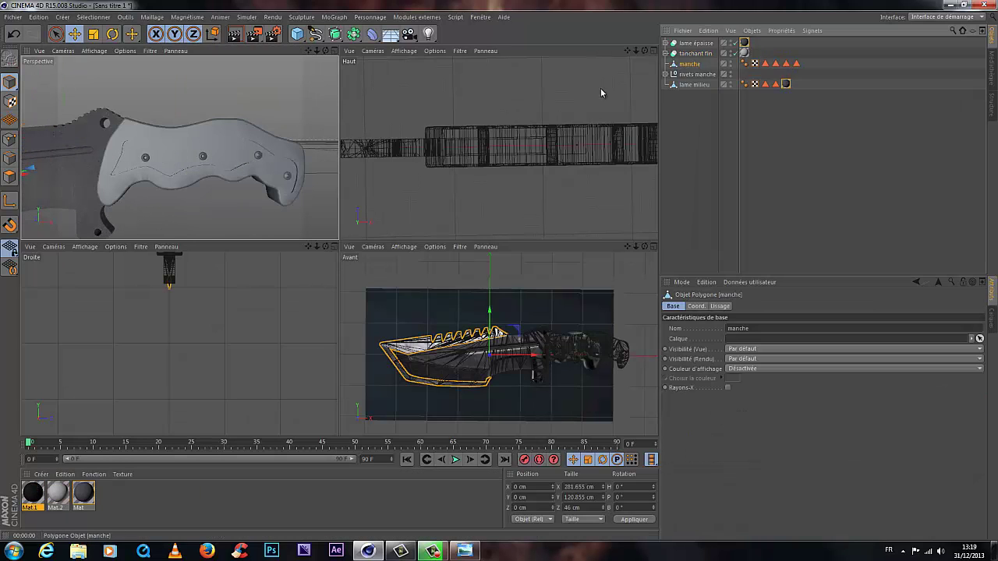
click(13, 177)
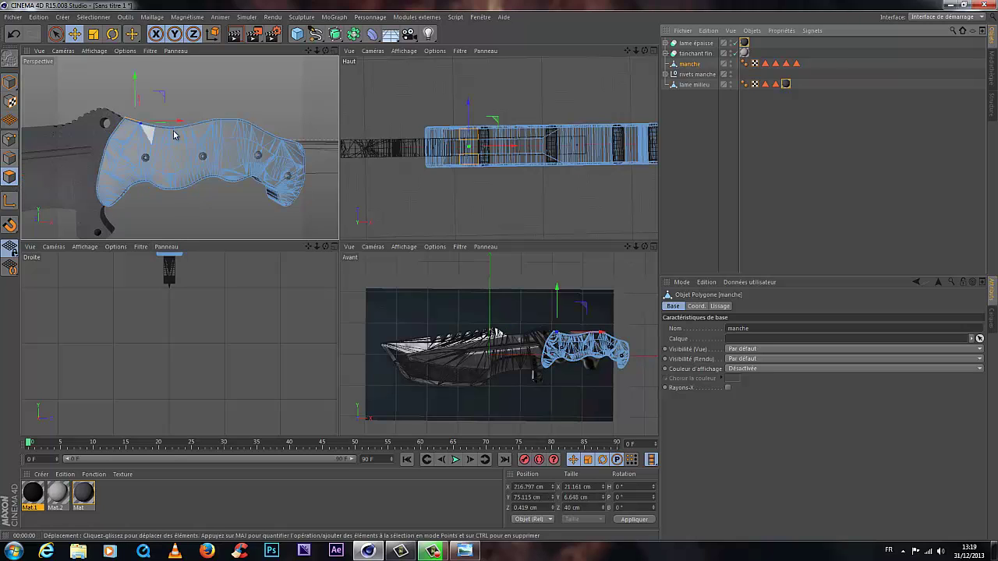
scroll(143, 165, up, 4)
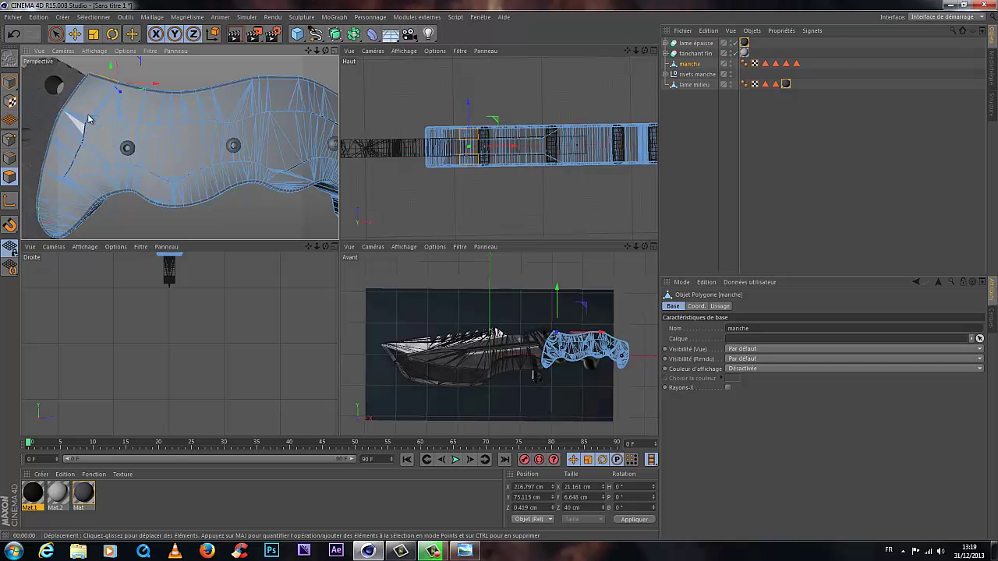
click(9, 173)
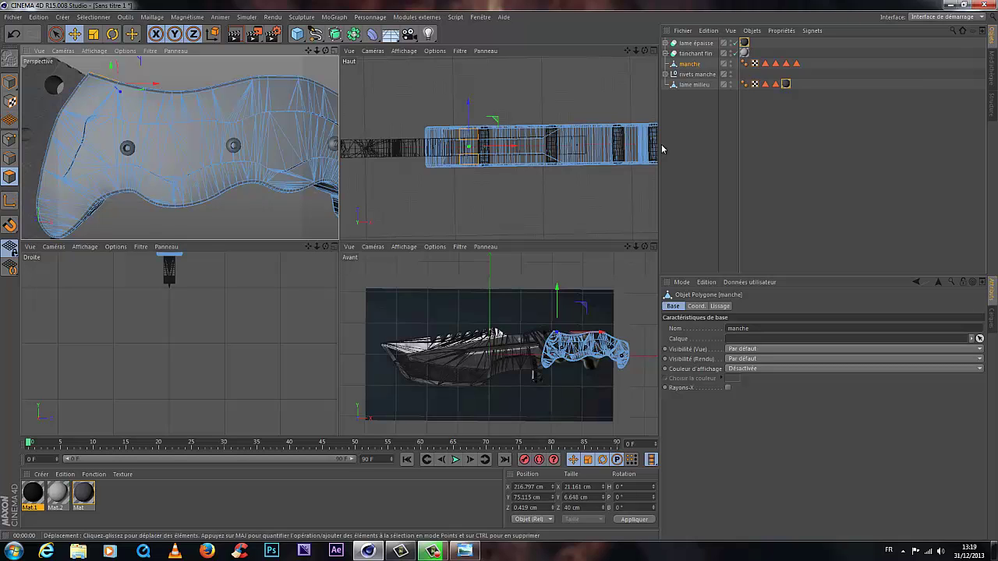
click(697, 73)
click(691, 85)
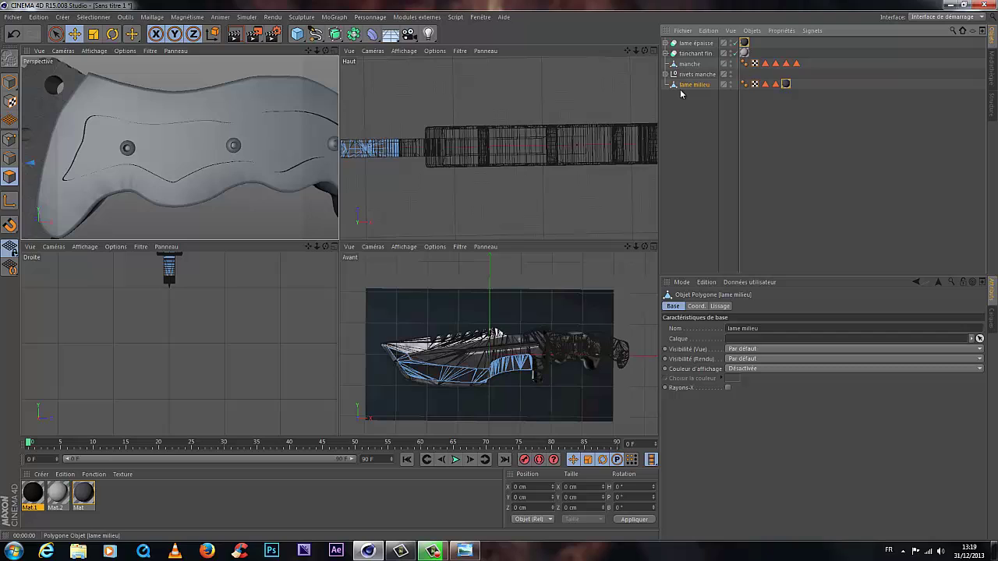
click(695, 53)
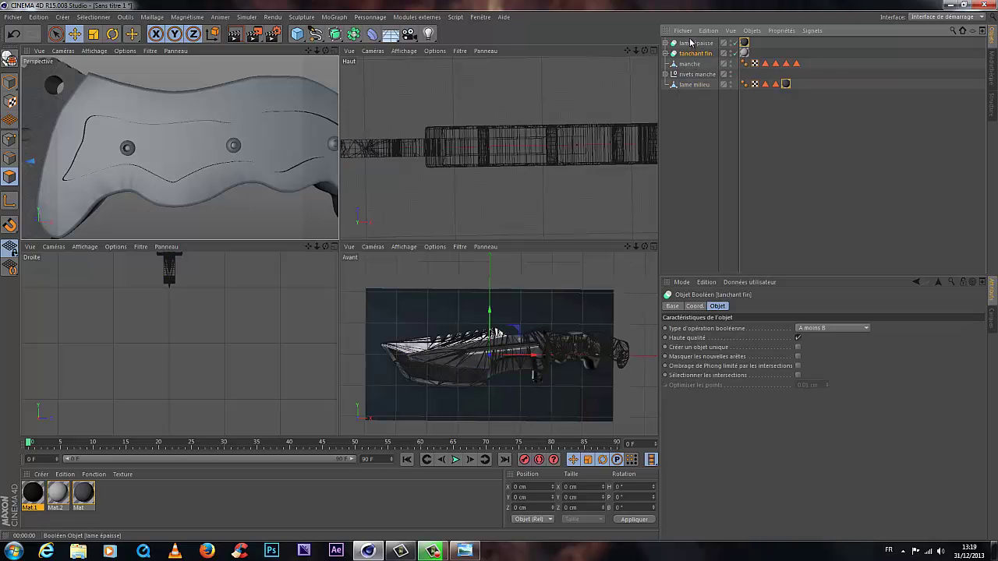
click(685, 64)
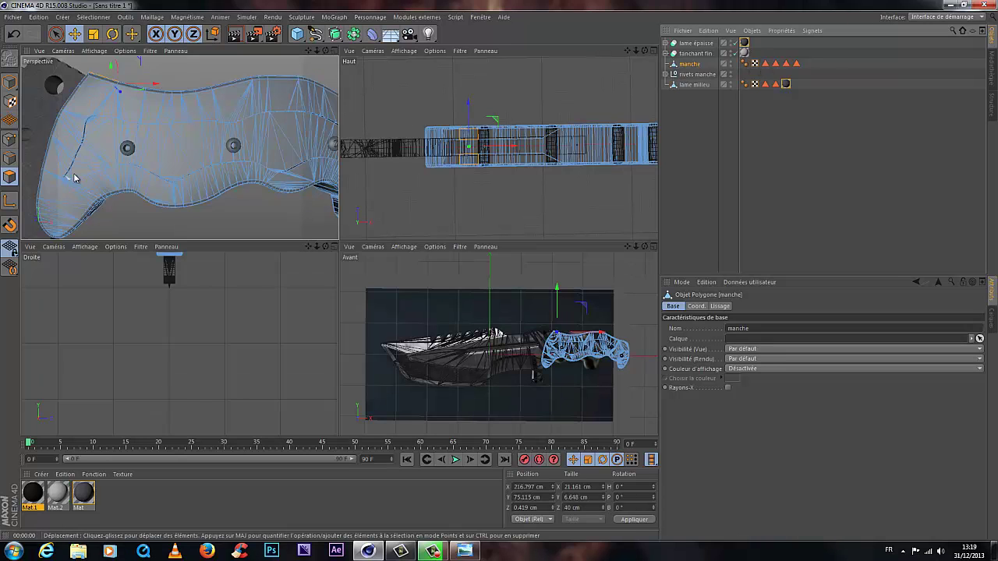
Step: Select the polygons of the handle's inner side panel at its pointed lower front corner with the brush selection tool
scroll(78, 176, up, 8)
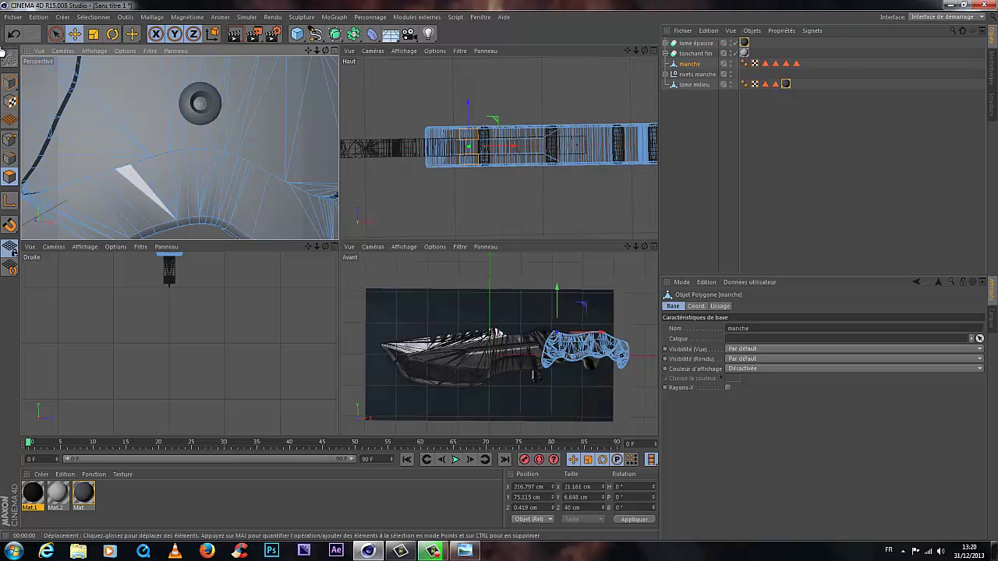
click(53, 35)
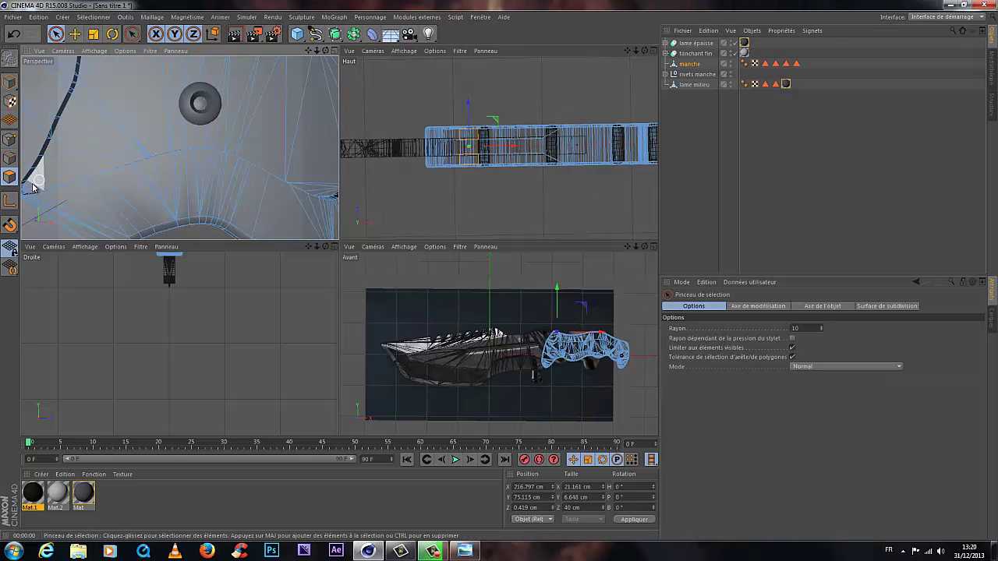
scroll(27, 193, up, 3)
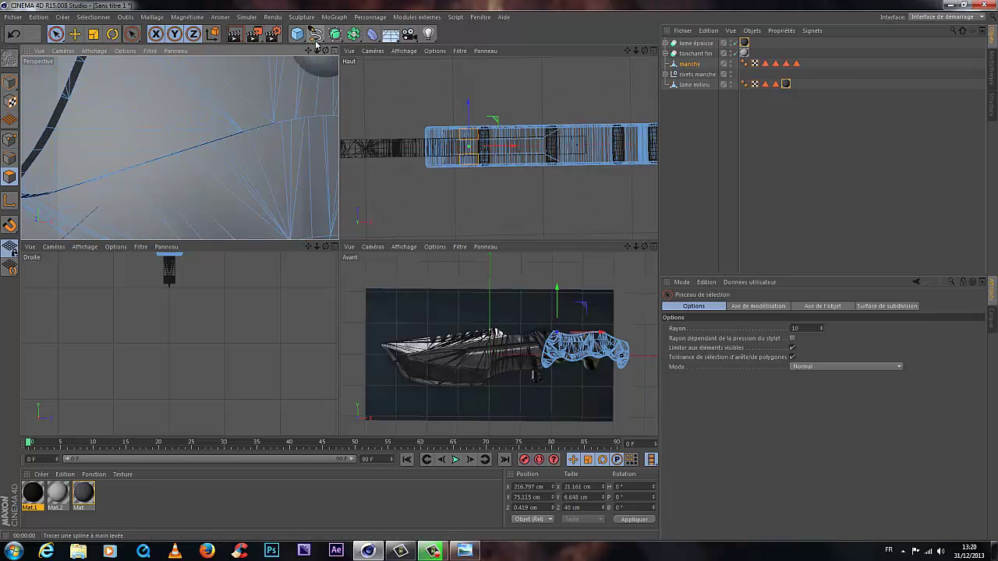
drag(308, 50, 269, 117)
scroll(265, 126, up, 2)
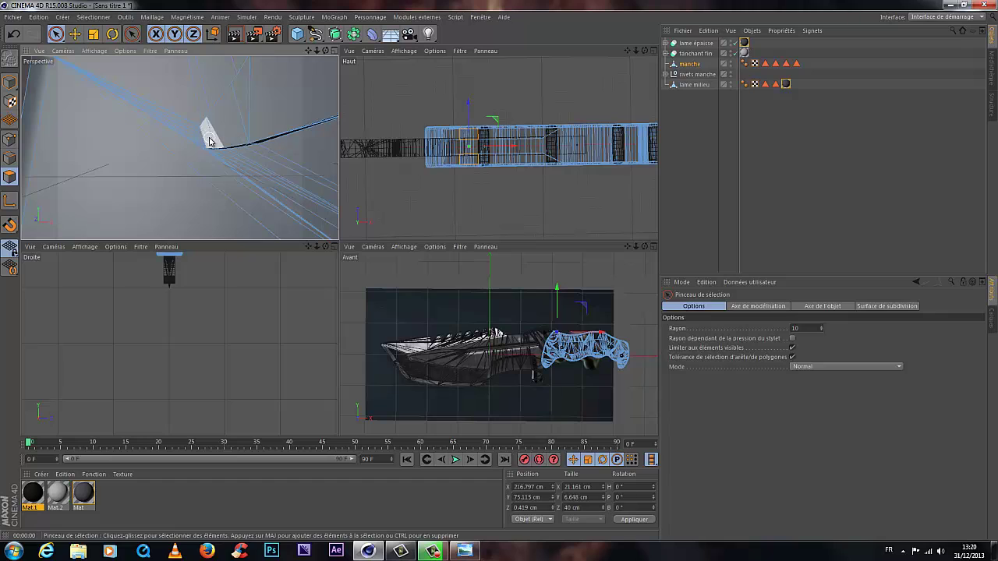
scroll(244, 127, up, 6)
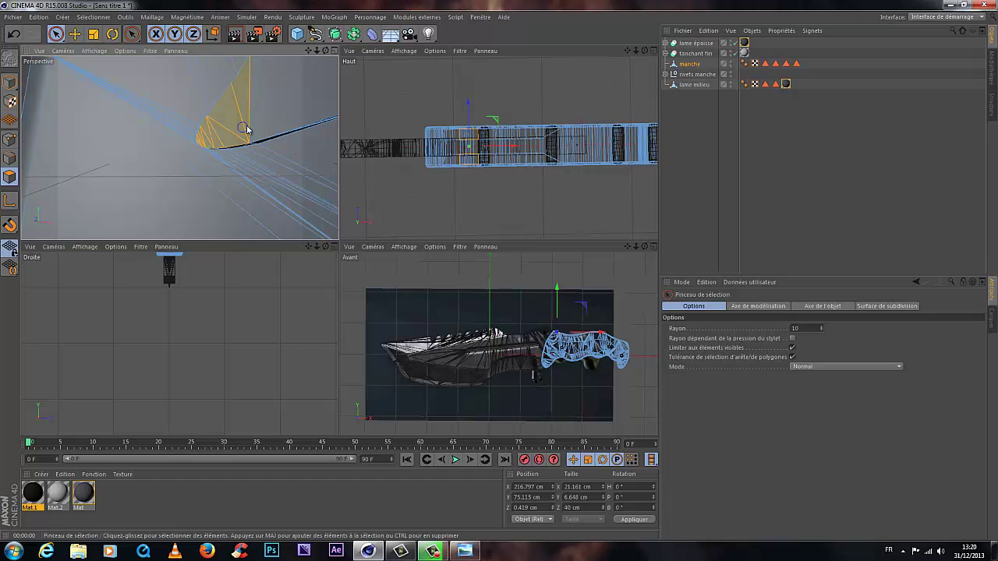
scroll(187, 149, up, 5)
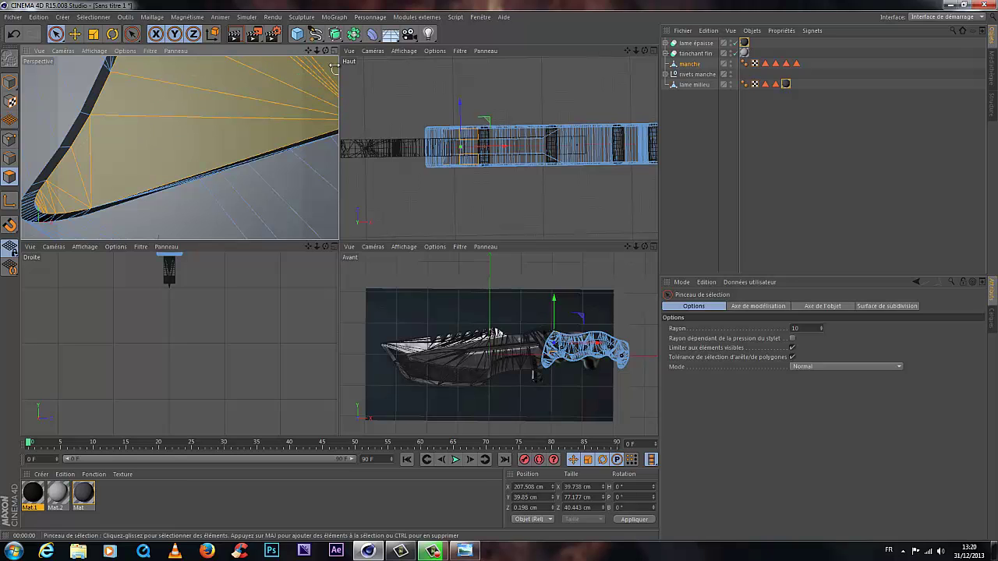
Step: Extend the polygon selection across the front of the handle's side panel and around the first rivet
shift+click(318, 74)
mouse_move(308, 51)
mouse_down()
mouse_move(115, 64)
mouse_move(110, 91)
mouse_move(179, 148)
mouse_move(151, 118)
mouse_up()
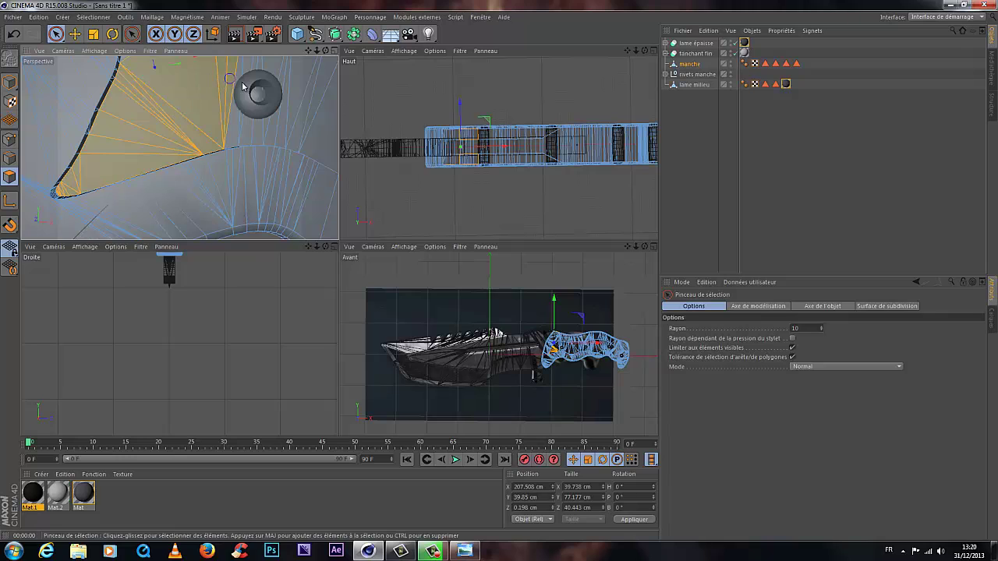
shift+drag(242, 86, 312, 124)
mouse_move(325, 50)
mouse_down()
mouse_move(220, 158)
mouse_move(195, 129)
mouse_up()
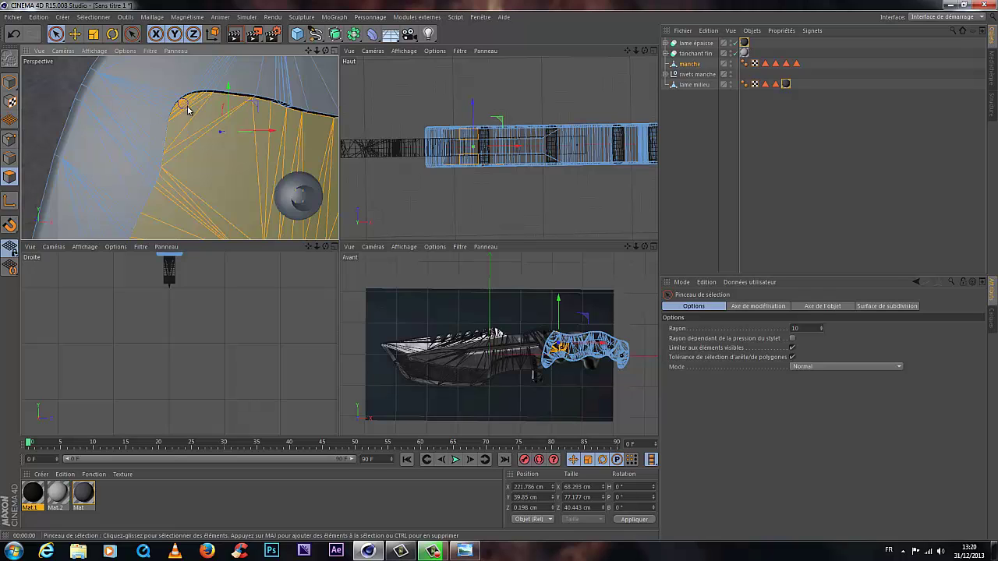
Step: Check the panel's upper front corner for missing polygons and deselect the stray polygons picked on the upper groove
scroll(188, 110, up, 3)
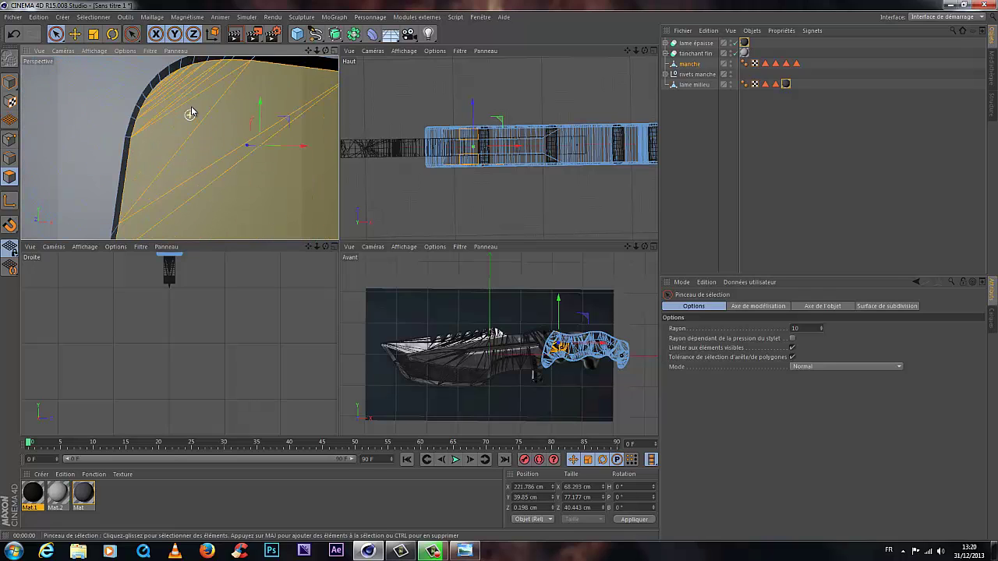
scroll(191, 113, up, 2)
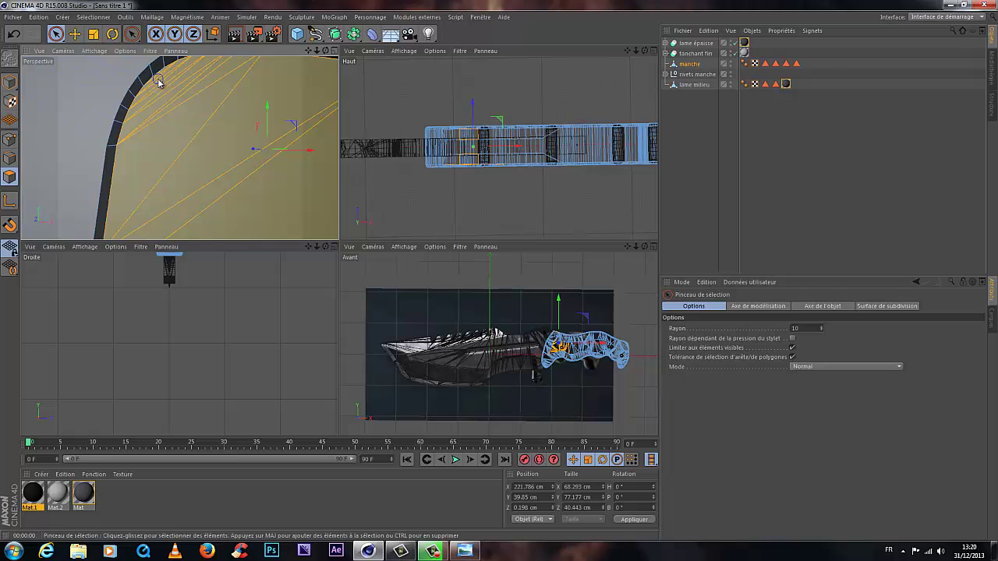
shift+click(158, 83)
drag(337, 245, 336, 243)
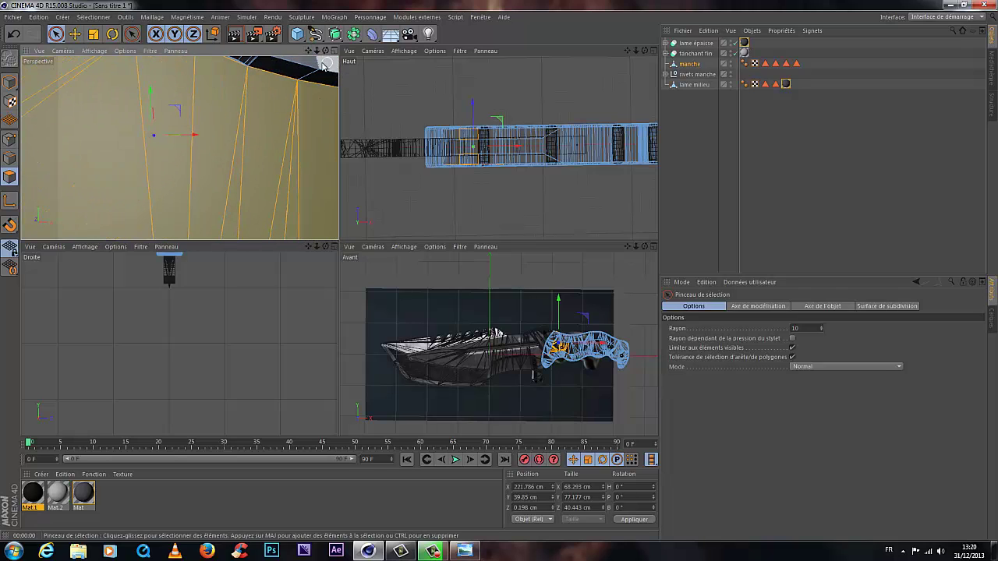
shift+click(241, 75)
scroll(258, 101, down, 2)
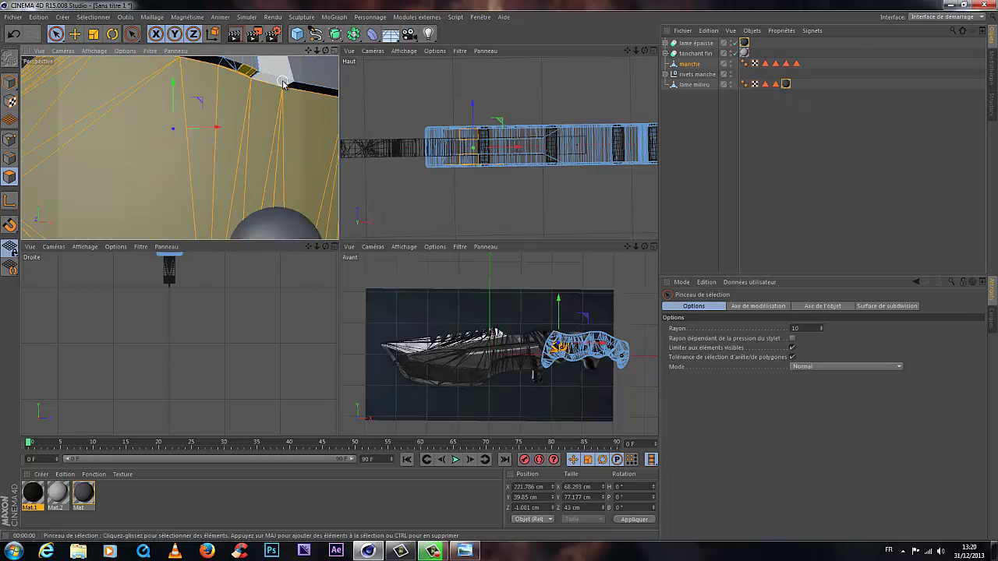
ctrl+click(248, 69)
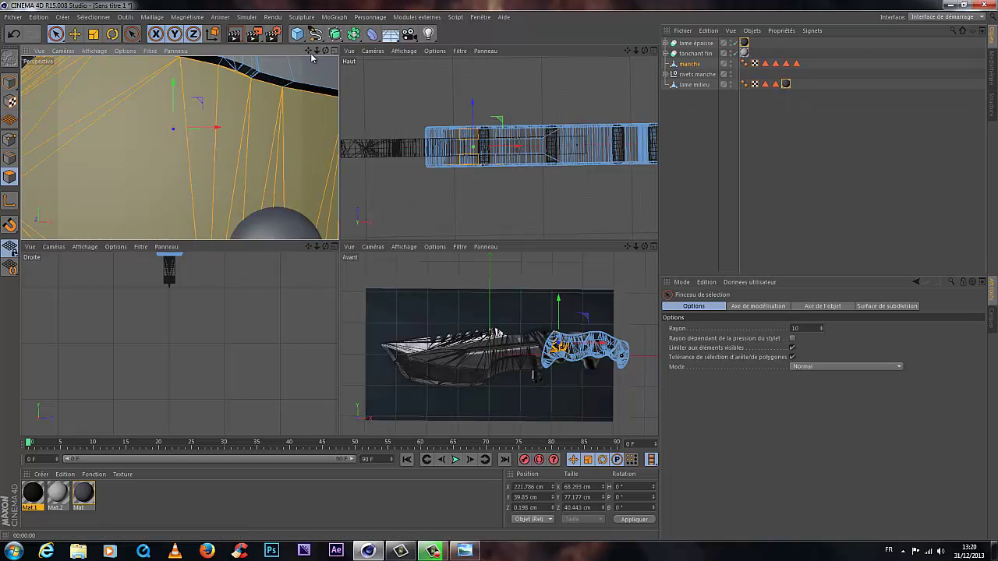
Step: Add the side panel's polygons behind the first rivet to the selection, including the small ones in the lower dip
drag(308, 51, 333, 241)
scroll(309, 113, down, 5)
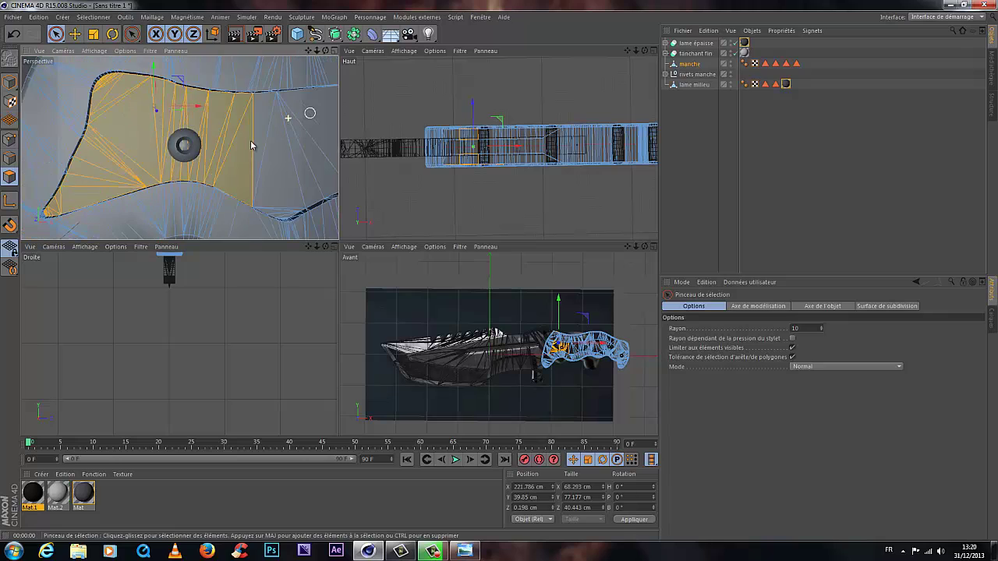
scroll(251, 145, down, 2)
shift+drag(259, 167, 325, 152)
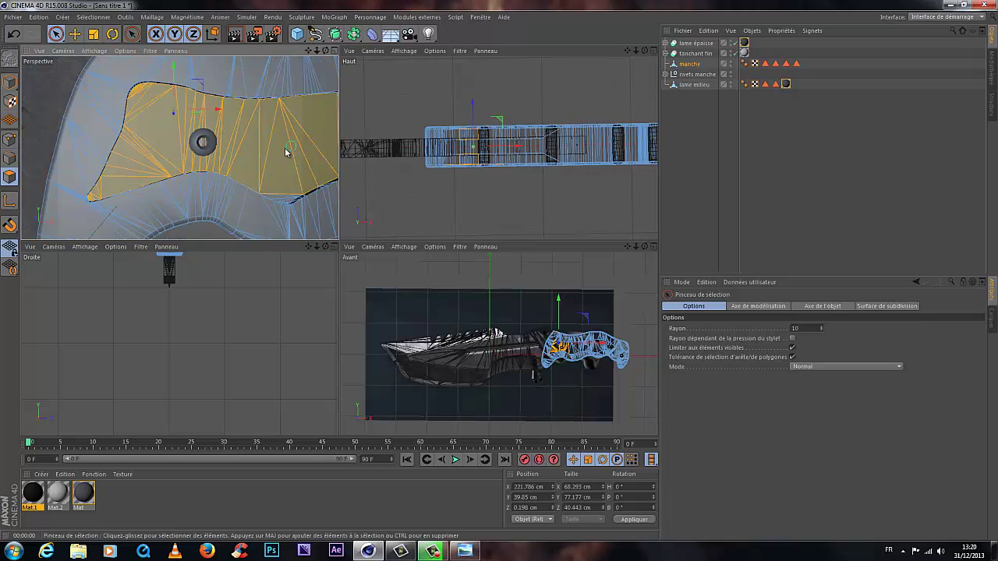
shift+click(286, 201)
scroll(286, 196, up, 5)
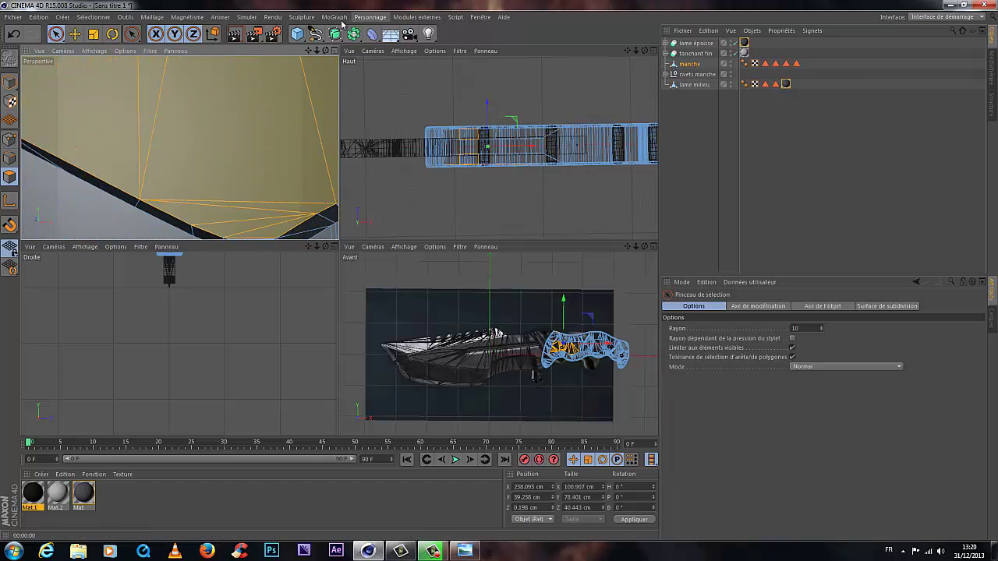
scroll(179, 149, down, 2)
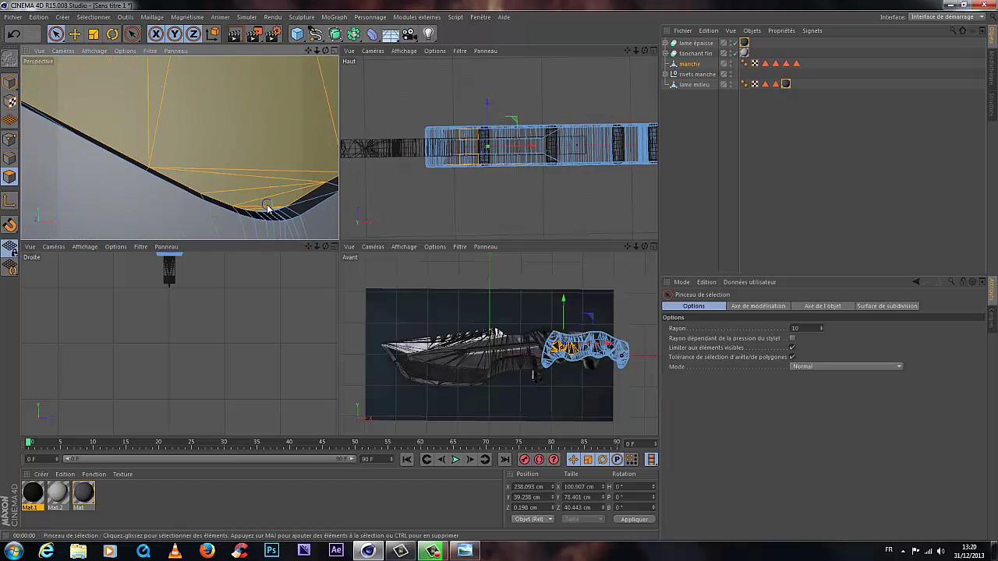
shift+drag(276, 206, 250, 220)
Step: Continue the side panel's polygon selection up to and past the second rivet
scroll(178, 149, up, 6)
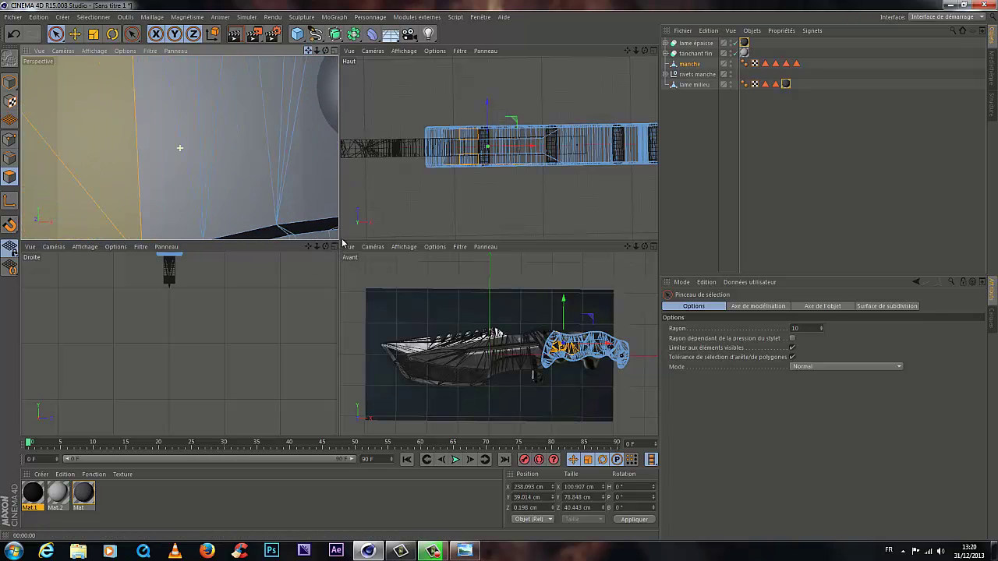
shift+drag(102, 174, 273, 162)
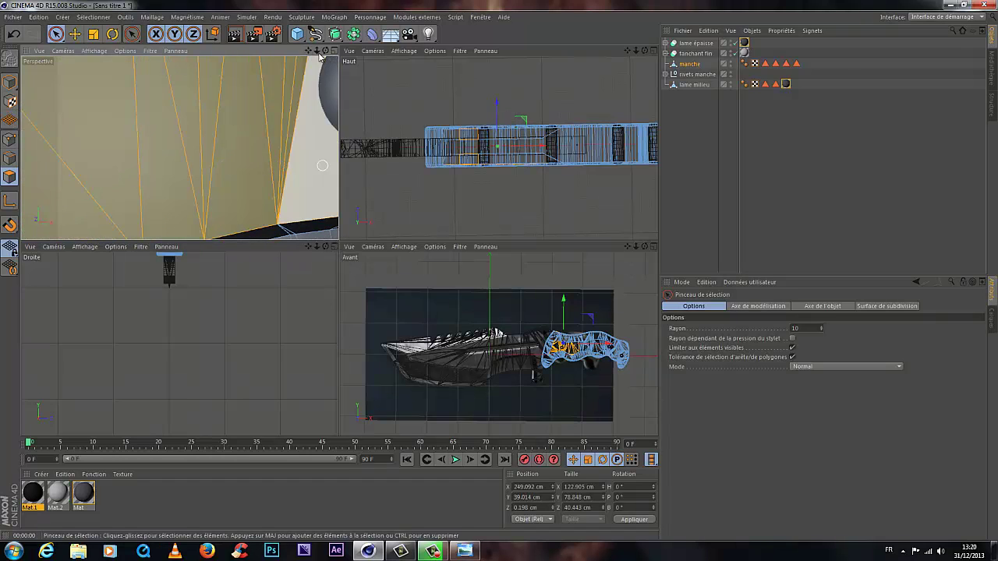
scroll(312, 203, down, 6)
scroll(337, 237, up, 8)
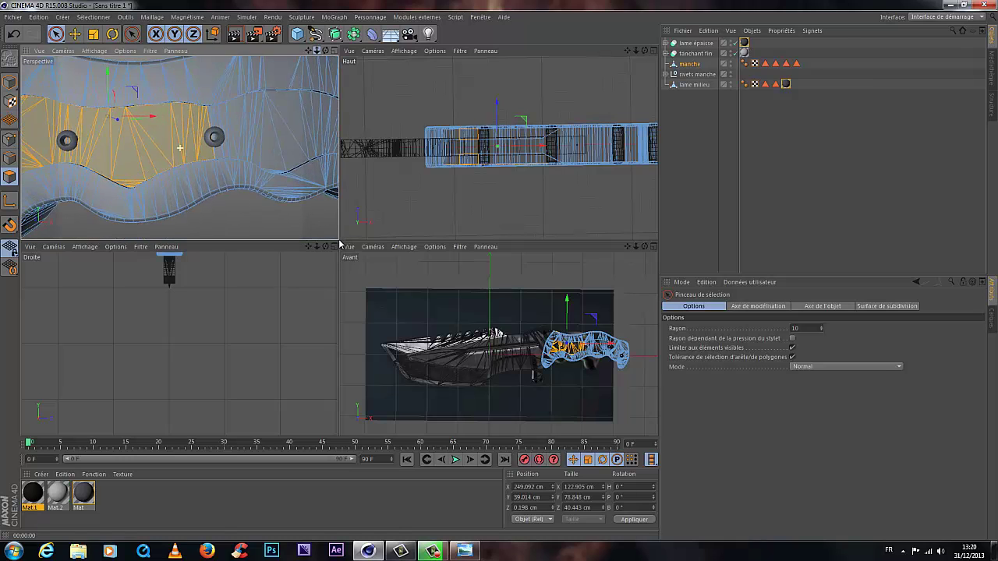
mouse_move(215, 106)
shift+mouse_down()
mouse_move(298, 102)
mouse_move(319, 62)
mouse_move(309, 58)
mouse_move(322, 246)
mouse_move(182, 253)
shift+mouse_up()
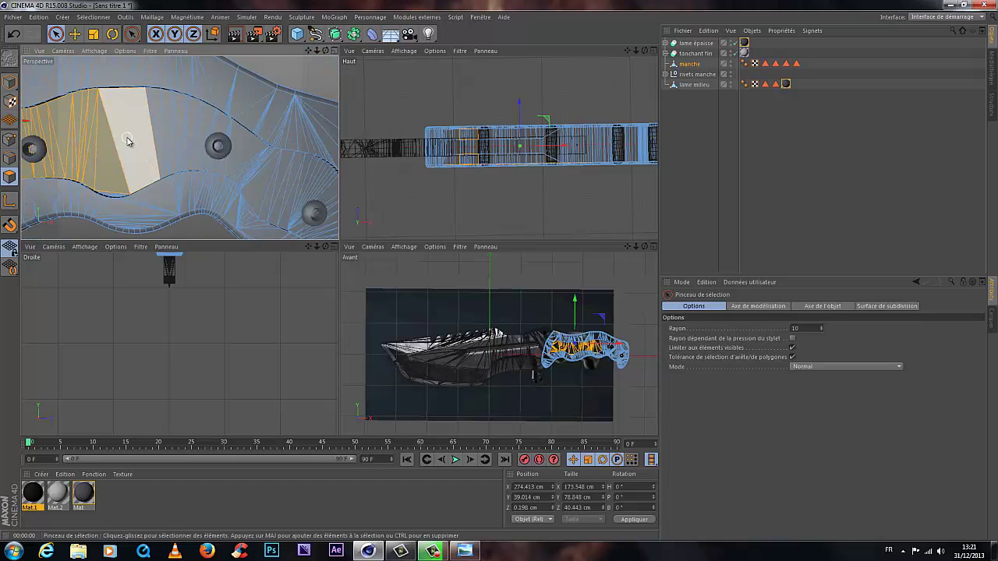
Step: Add the rest of the side panel around the last two rivets to the selection, down to the narrow rear tip
mouse_move(127, 140)
shift+mouse_down()
mouse_move(231, 153)
mouse_move(331, 212)
mouse_move(332, 233)
shift+mouse_up()
drag(314, 55, 245, 189)
scroll(245, 189, up, 3)
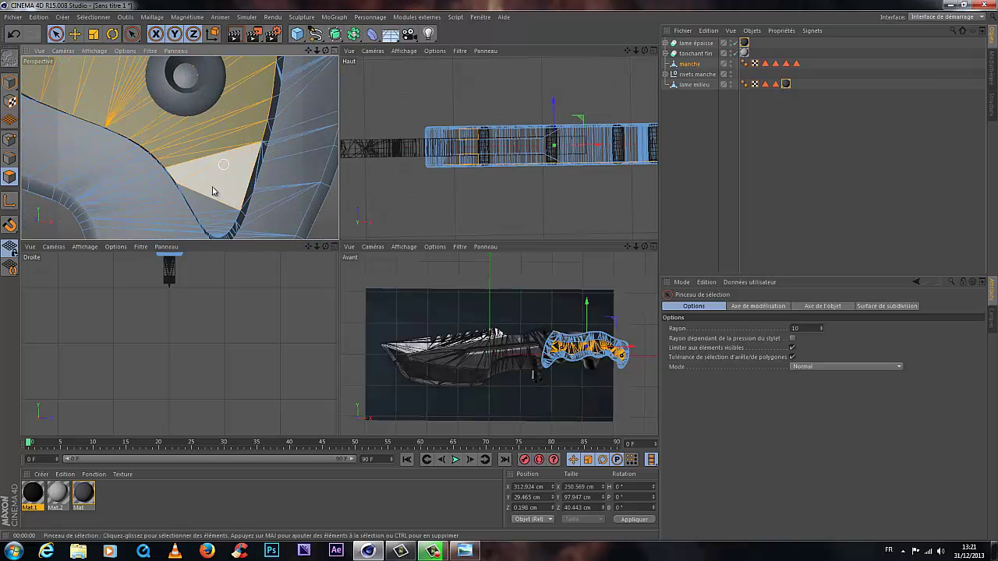
shift+click(221, 233)
scroll(247, 208, up, 3)
scroll(246, 208, down, 2)
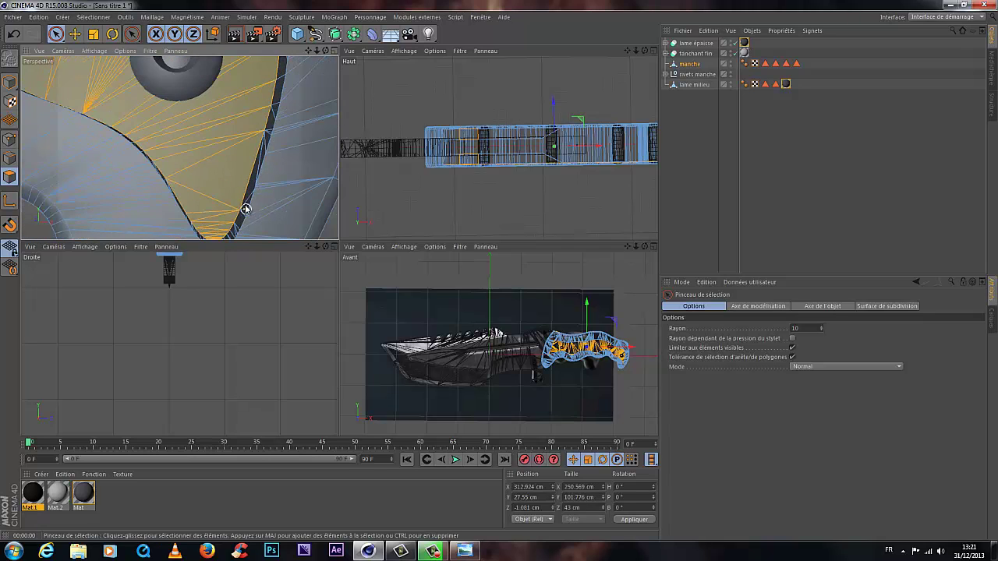
scroll(246, 214, down, 3)
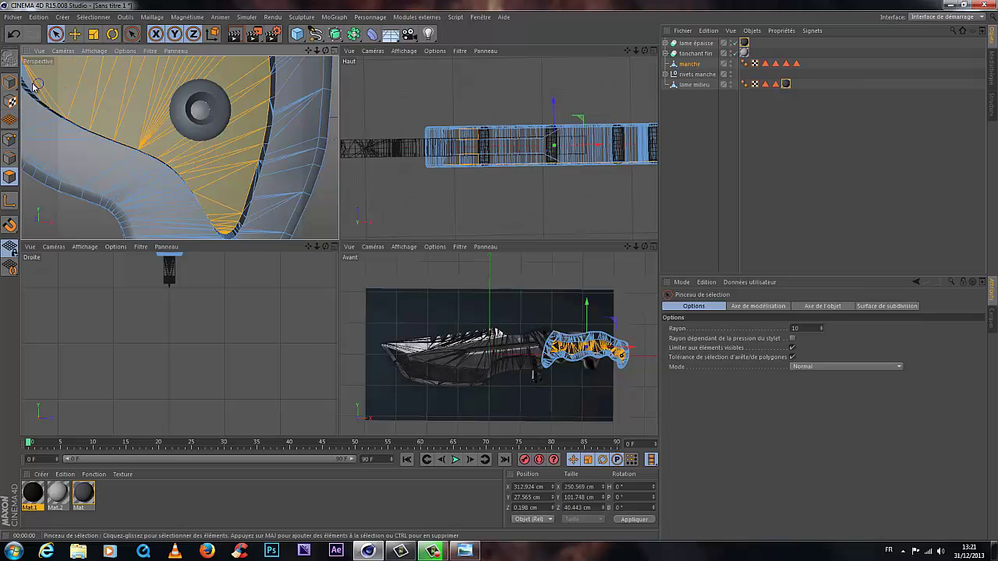
Step: Deselect the stray groove polygon along the panel's lower edge between the last two rivets
alt+middle_drag(127, 86, 244, 148)
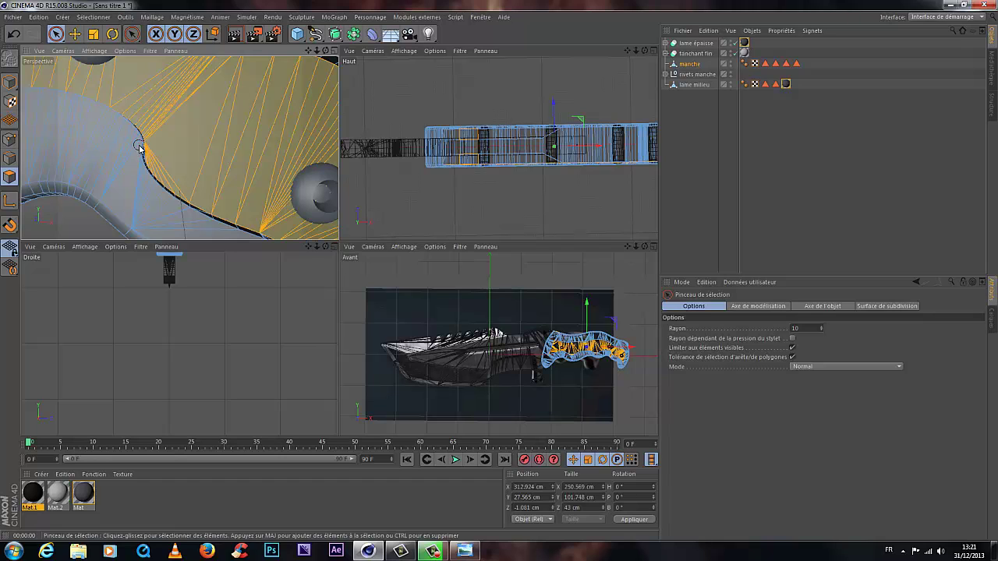
ctrl+click(107, 116)
mouse_move(230, 163)
alt+right_down()
mouse_move(265, 158)
mouse_move(291, 129)
alt+right_up()
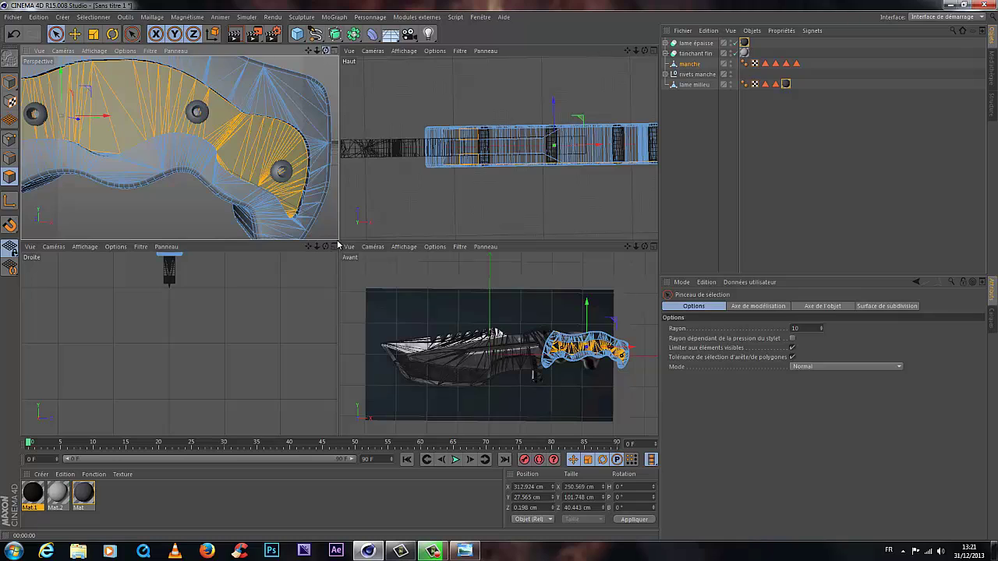
Step: Add the rear polygons of the matching panel on the handle's opposite side to the selection, around the end rivet
drag(325, 50, 338, 240)
mouse_move(316, 50)
mouse_down()
mouse_move(334, 247)
mouse_move(112, 163)
mouse_up()
scroll(109, 190, up, 5)
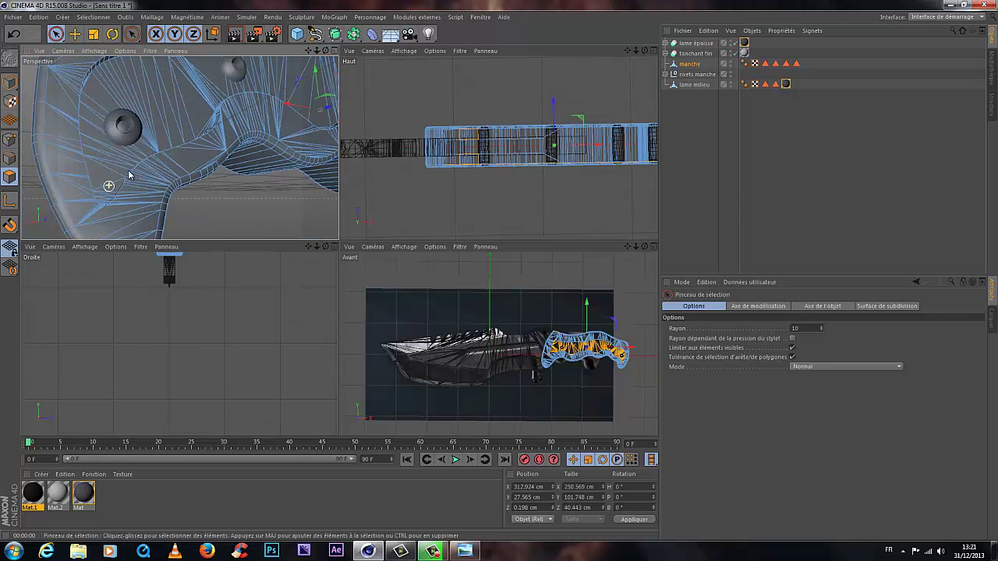
mouse_move(74, 234)
mouse_down()
mouse_move(121, 186)
mouse_move(87, 225)
mouse_move(85, 179)
mouse_move(117, 86)
mouse_move(257, 73)
mouse_up()
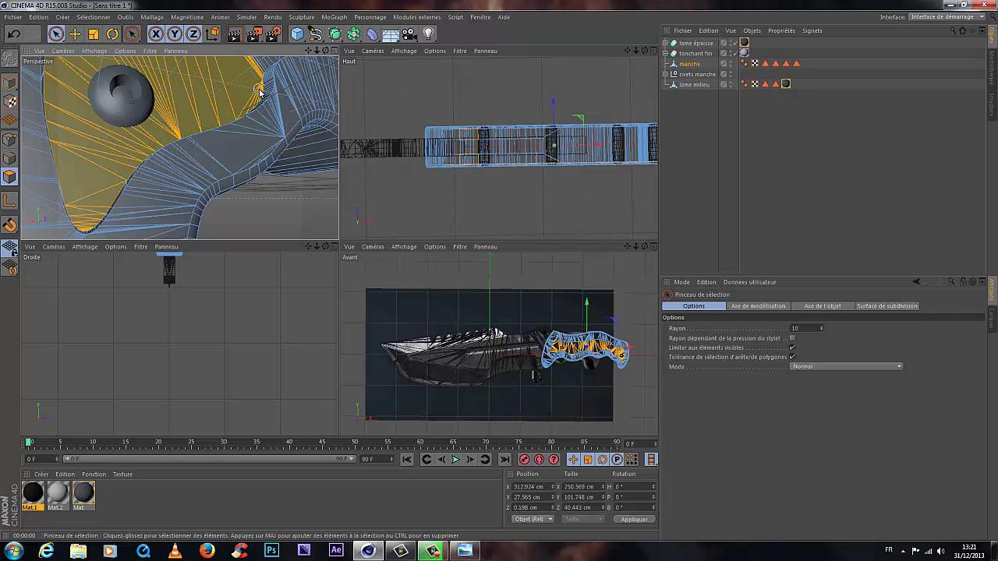
Step: Extend the opposite panel's selection across the middle rivets and undo the stray pick on the lower groove
drag(310, 50, 340, 88)
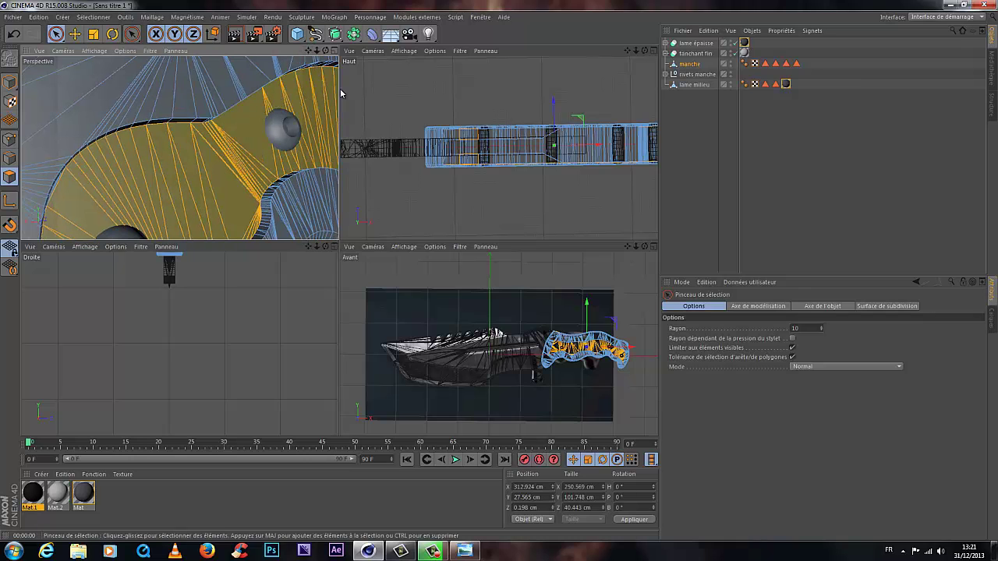
drag(310, 51, 226, 102)
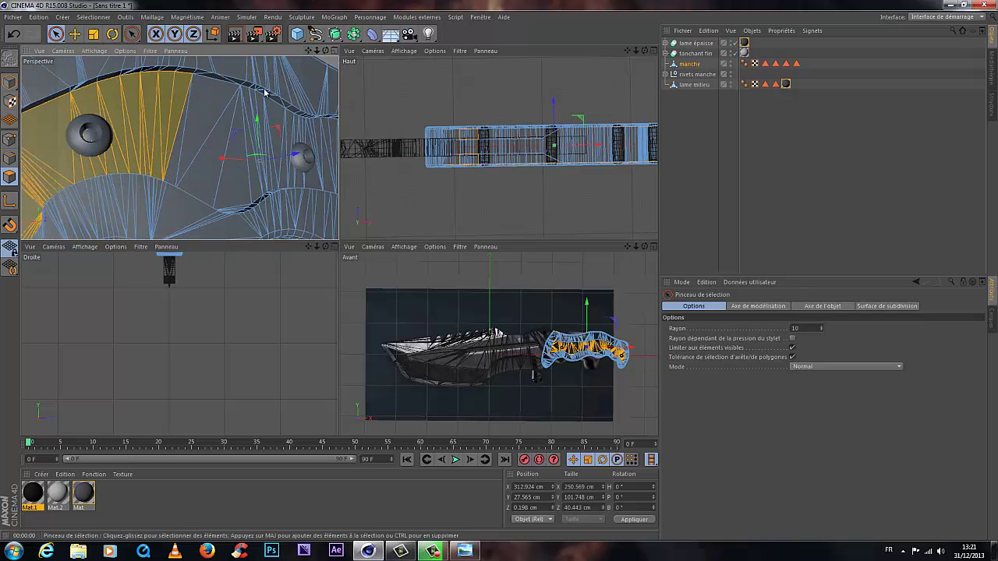
drag(304, 141, 326, 177)
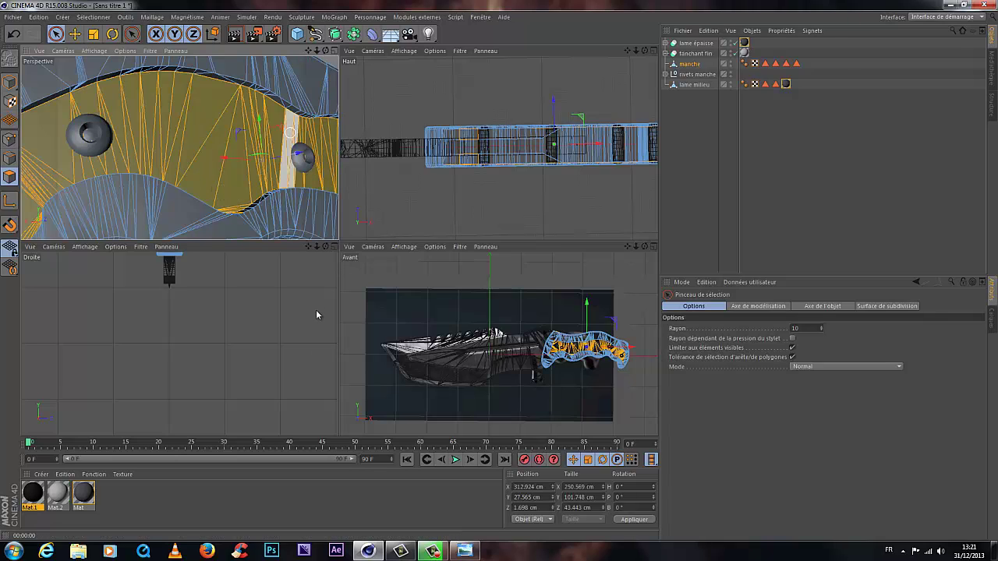
drag(232, 212, 242, 224)
key(ctrl+z)
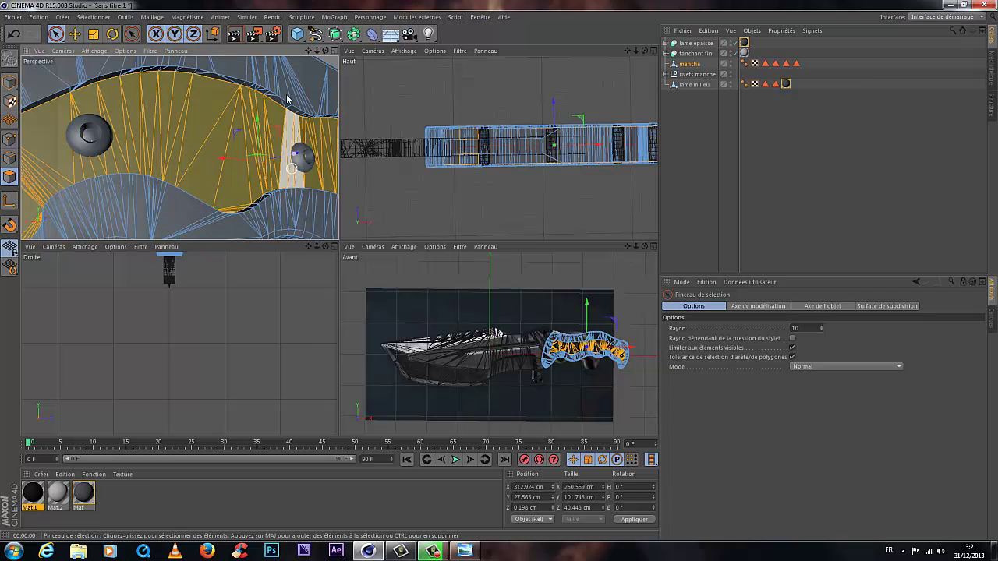
Step: Add the opposite panel's remaining polygons around the front rivet to the selection, down to its pointed front tip
drag(309, 51, 202, 117)
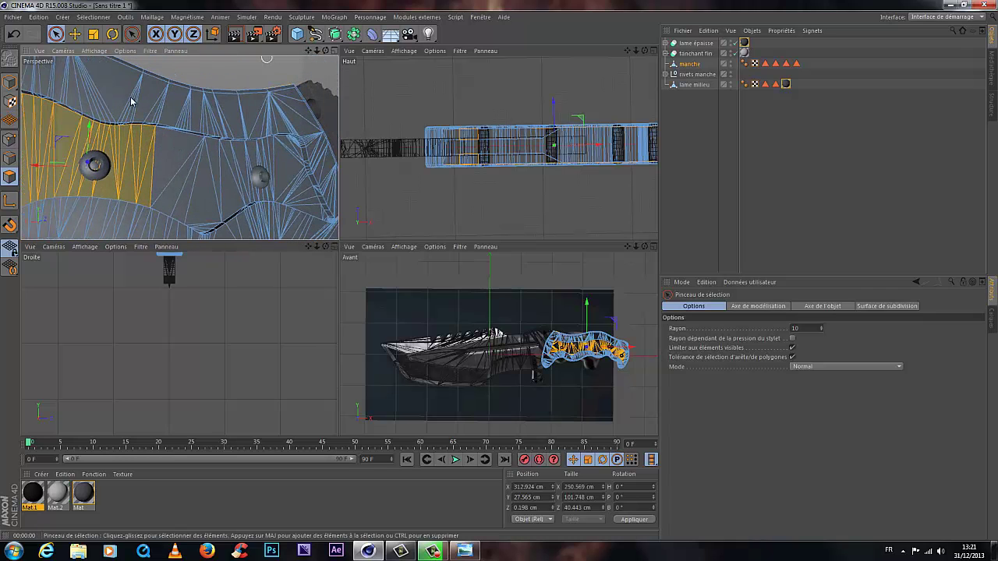
mouse_move(148, 152)
mouse_down()
mouse_move(247, 169)
mouse_move(290, 160)
mouse_move(304, 203)
mouse_up()
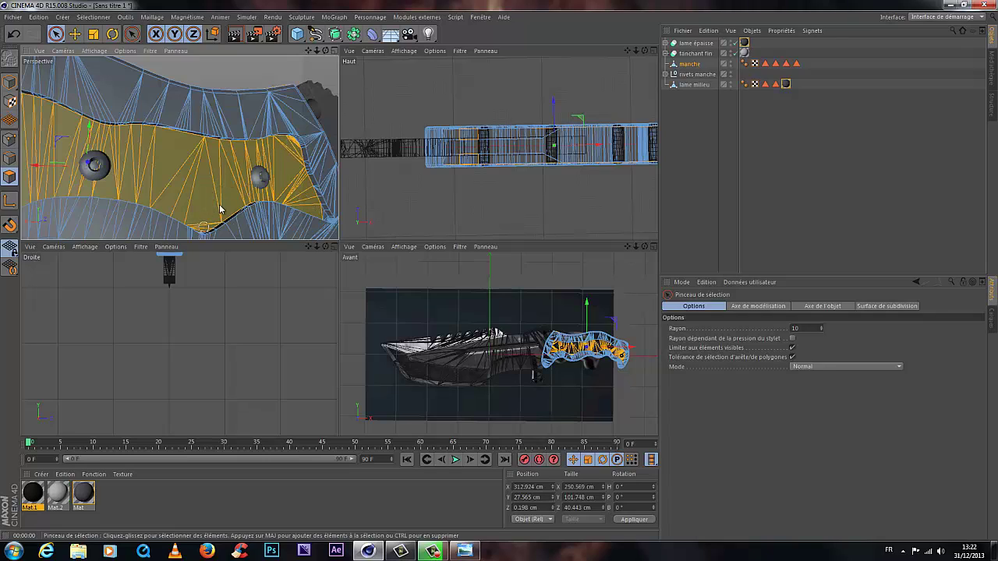
mouse_move(315, 50)
mouse_down()
mouse_move(195, 198)
mouse_move(218, 212)
mouse_up()
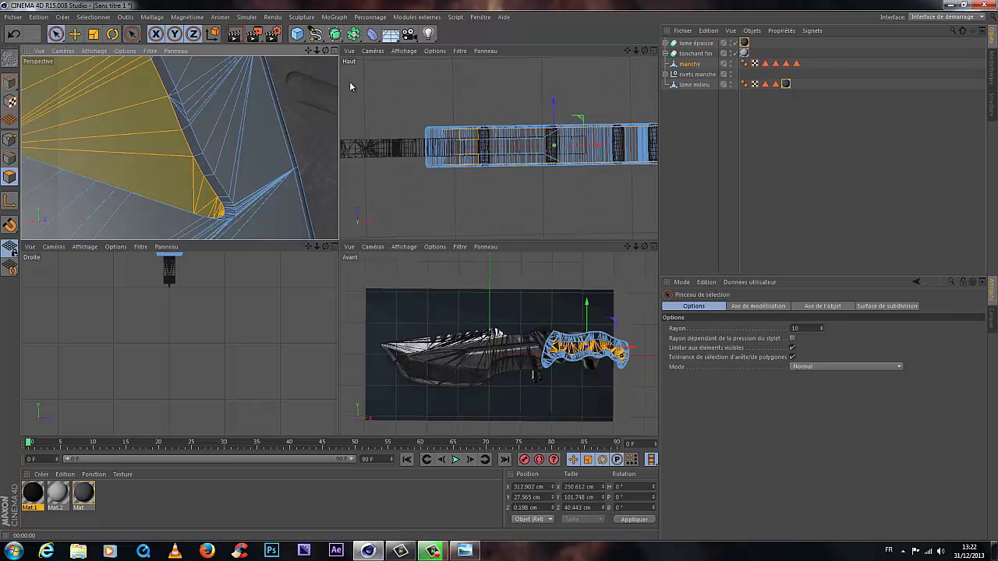
Step: Apply the near-black material Mat.1 to the selected side-panel polygons and render the perspective view of the handle
right_click(32, 496)
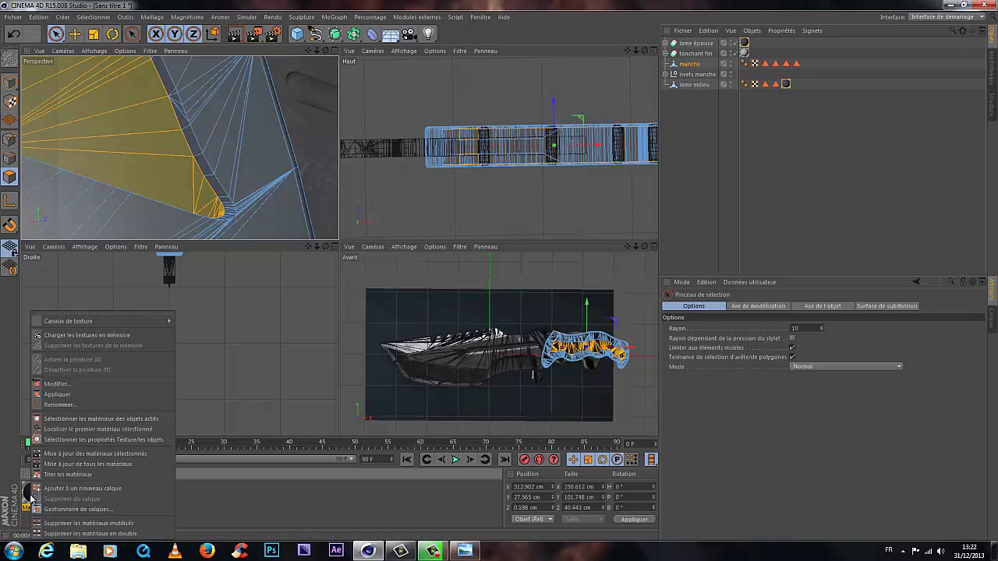
click(70, 398)
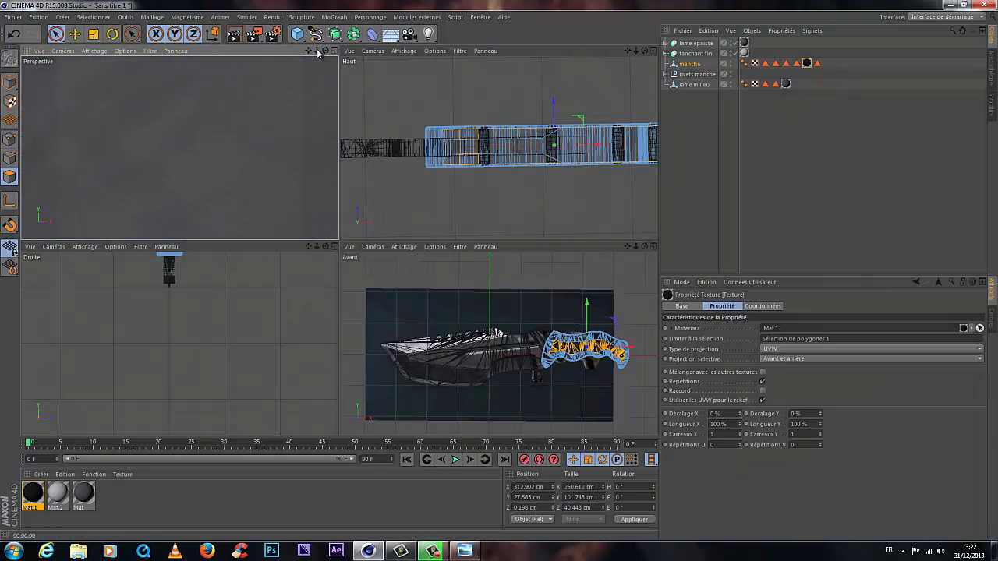
drag(317, 53, 353, 245)
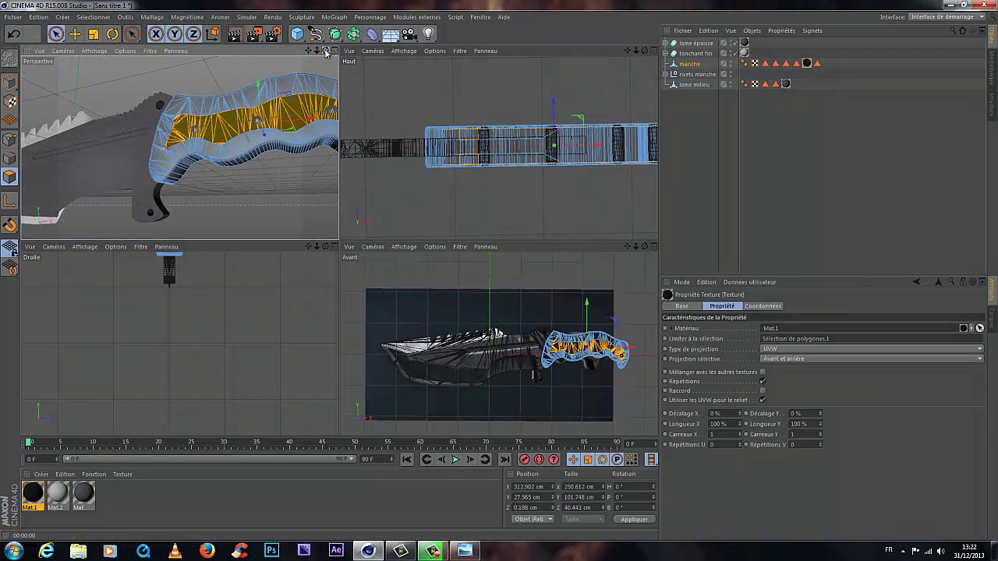
drag(326, 52, 271, 50)
click(234, 33)
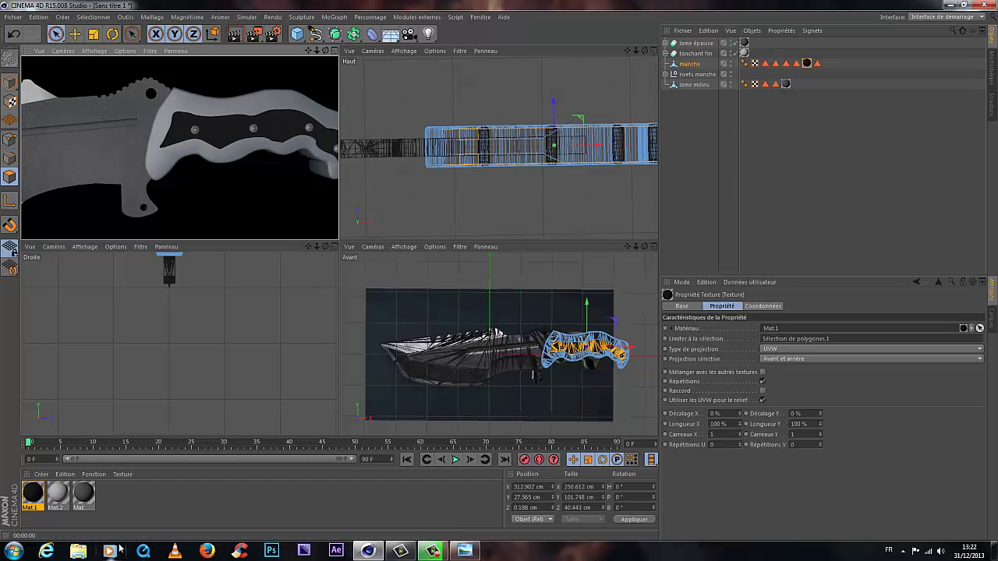
Step: Create a new material and open its color channel settings for editing
double_click(135, 497)
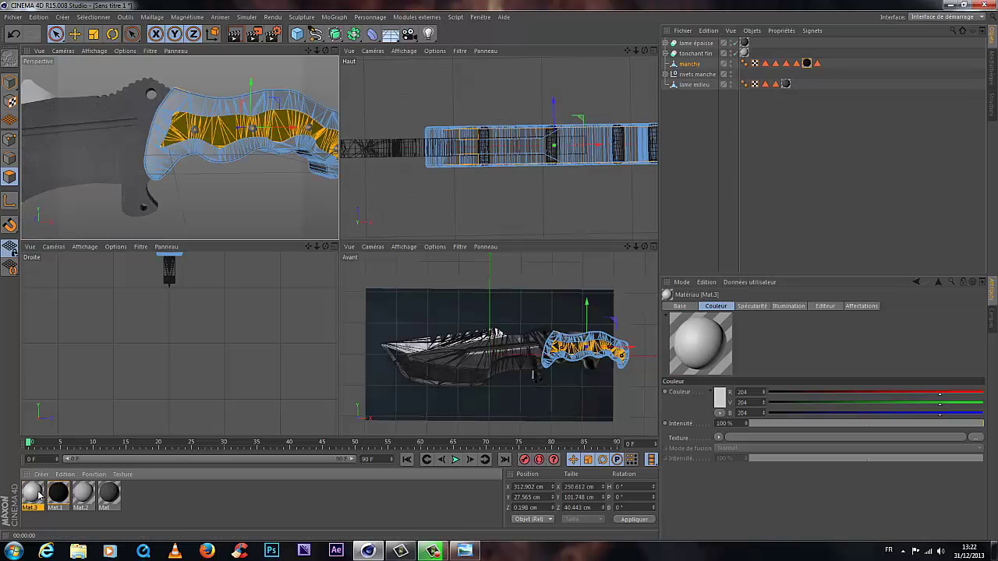
double_click(33, 494)
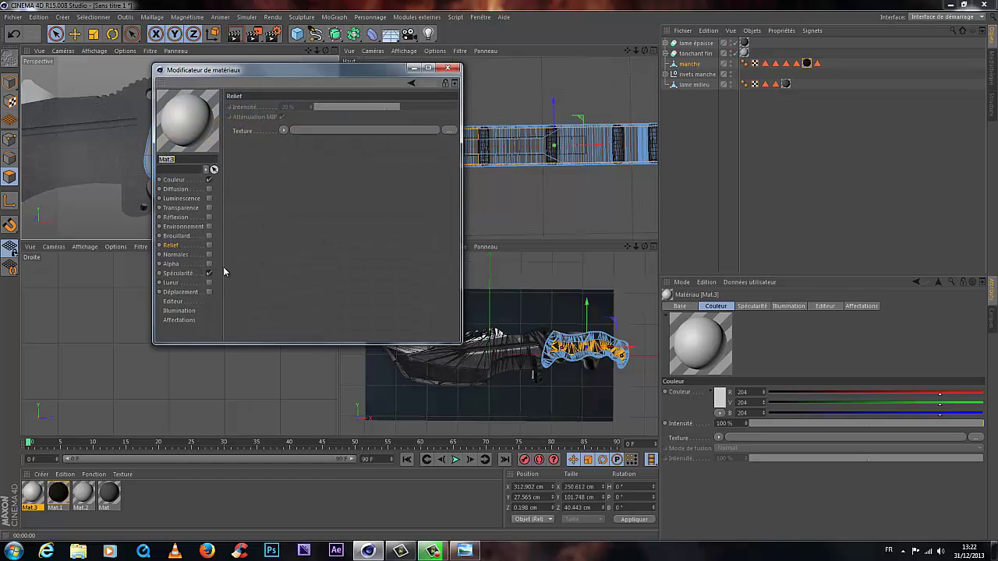
click(174, 180)
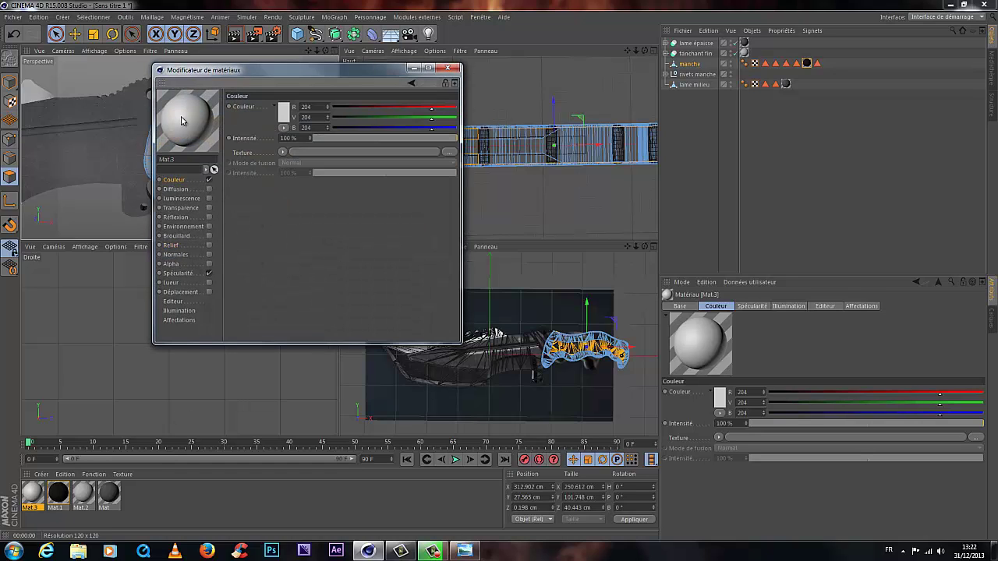
Step: Check the reference knife photo and load the "texture kaki" image as the new material's color texture without copying it to the project
click(282, 152)
click(318, 176)
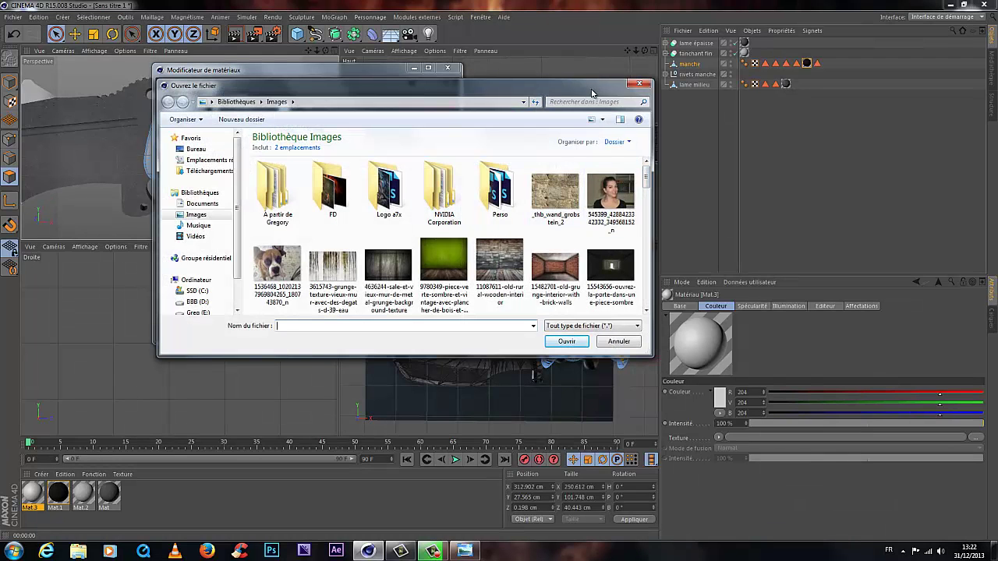
drag(592, 80, 223, 76)
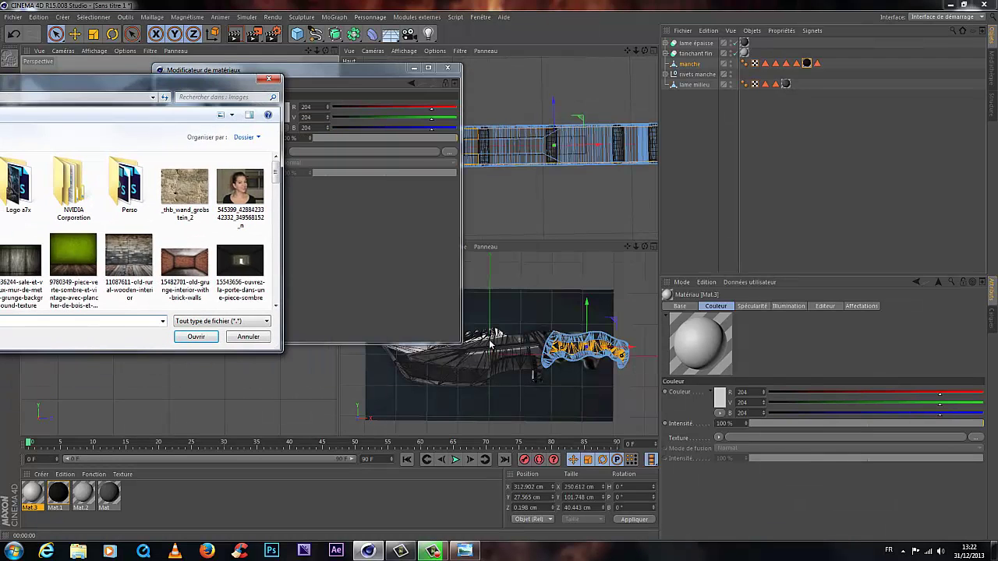
click(465, 551)
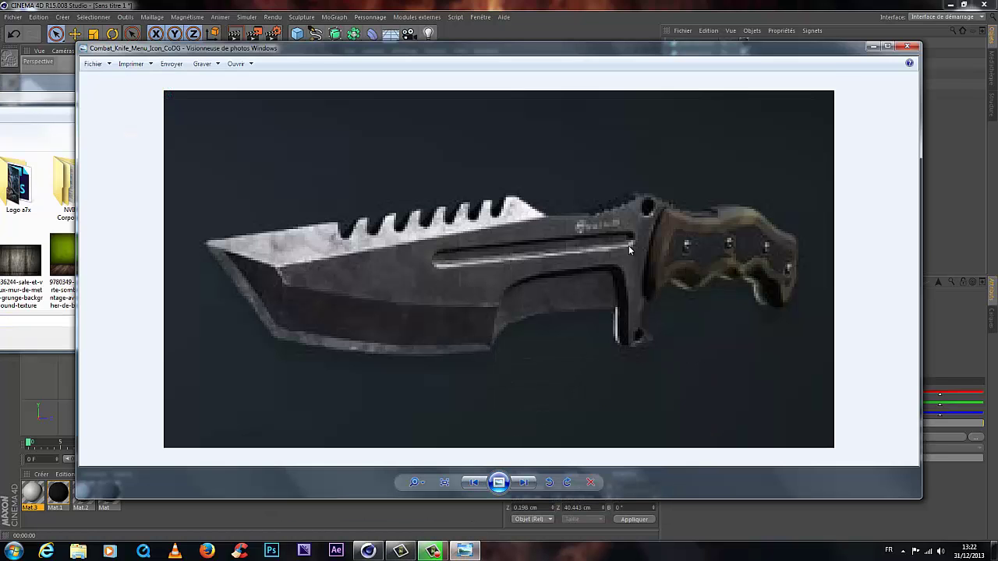
click(870, 46)
drag(157, 72, 372, 29)
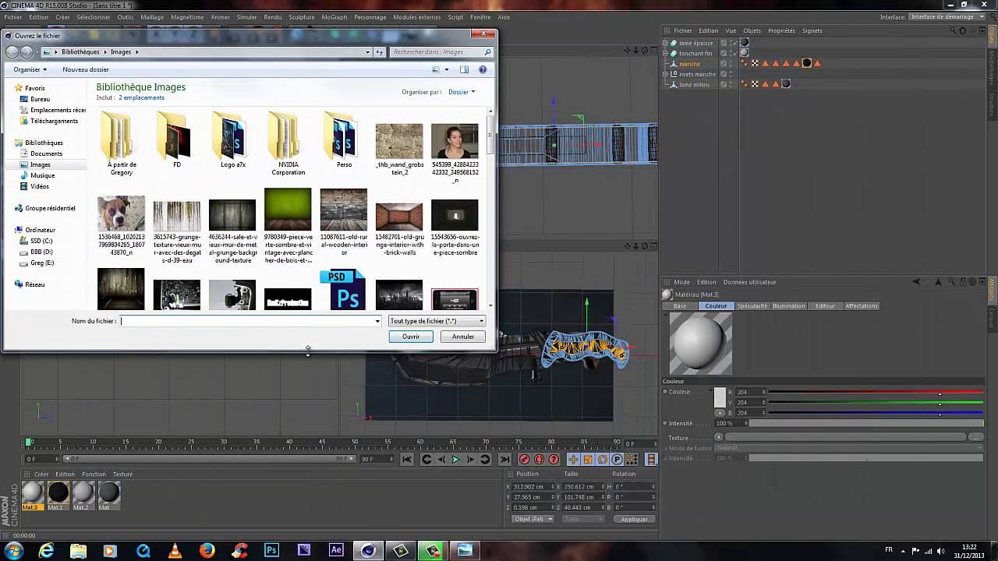
drag(308, 350, 310, 442)
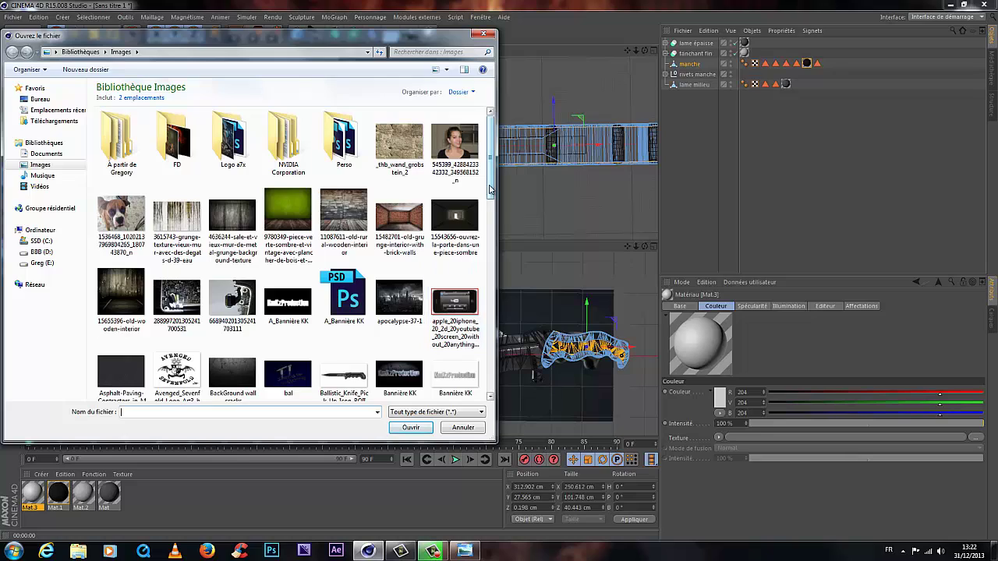
drag(489, 189, 491, 339)
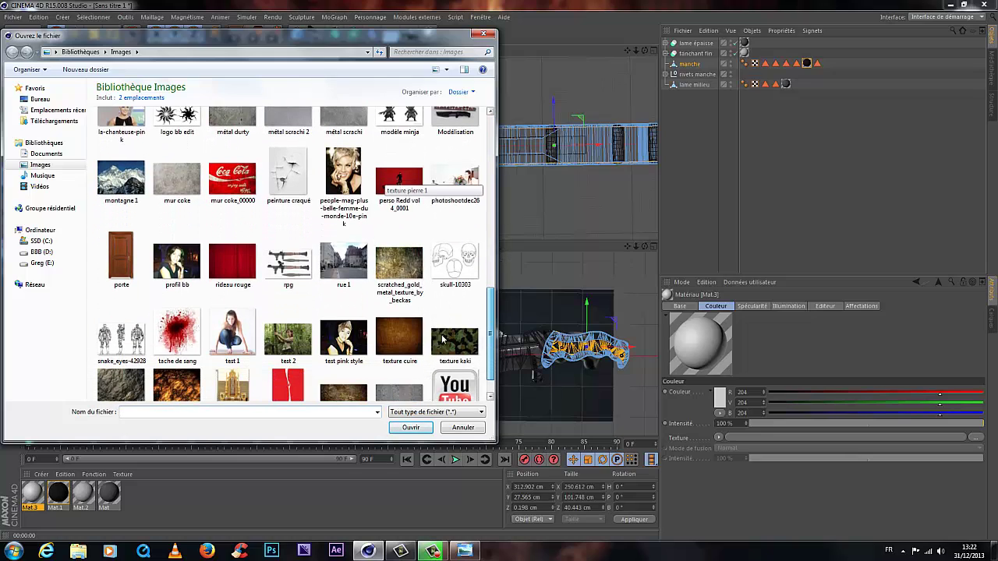
click(454, 341)
click(410, 427)
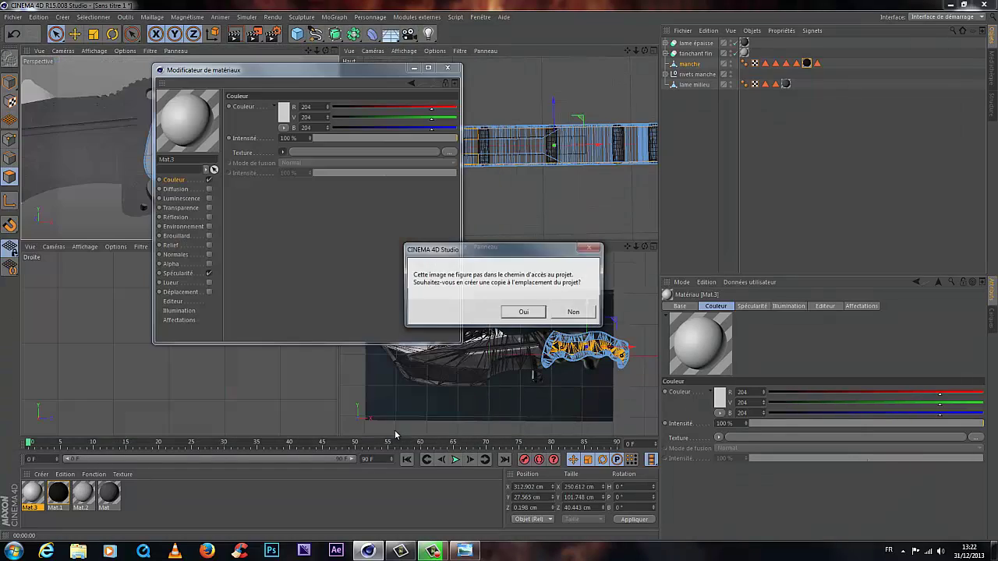
click(575, 313)
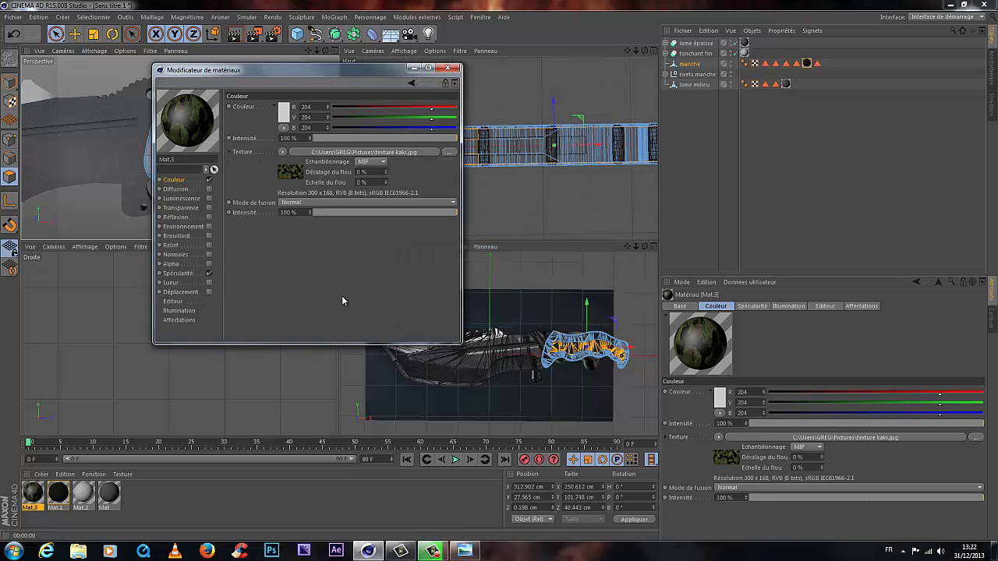
Step: Convert the material's color texture into a layer shader (Calque) and open its layer settings
click(283, 151)
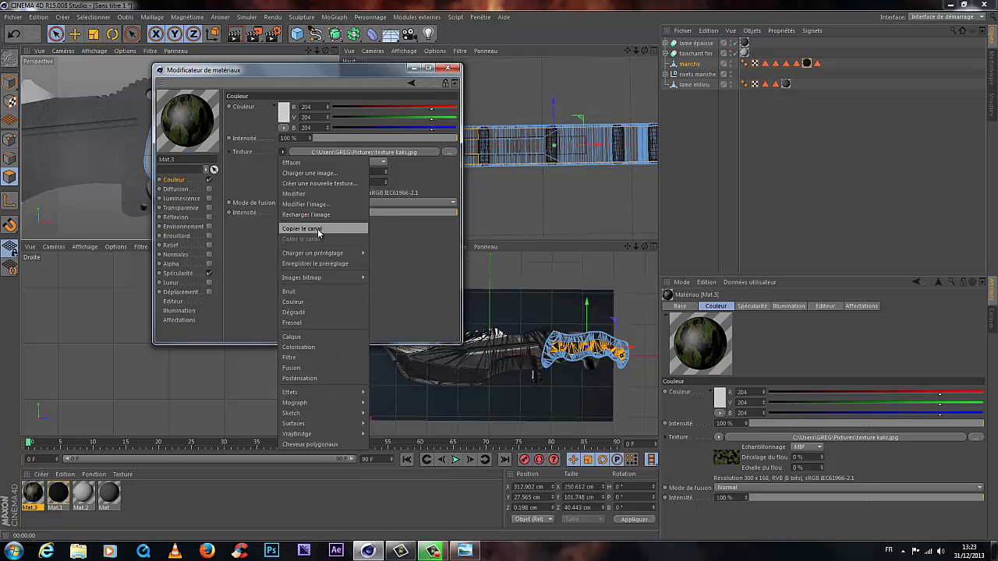
click(293, 336)
click(328, 151)
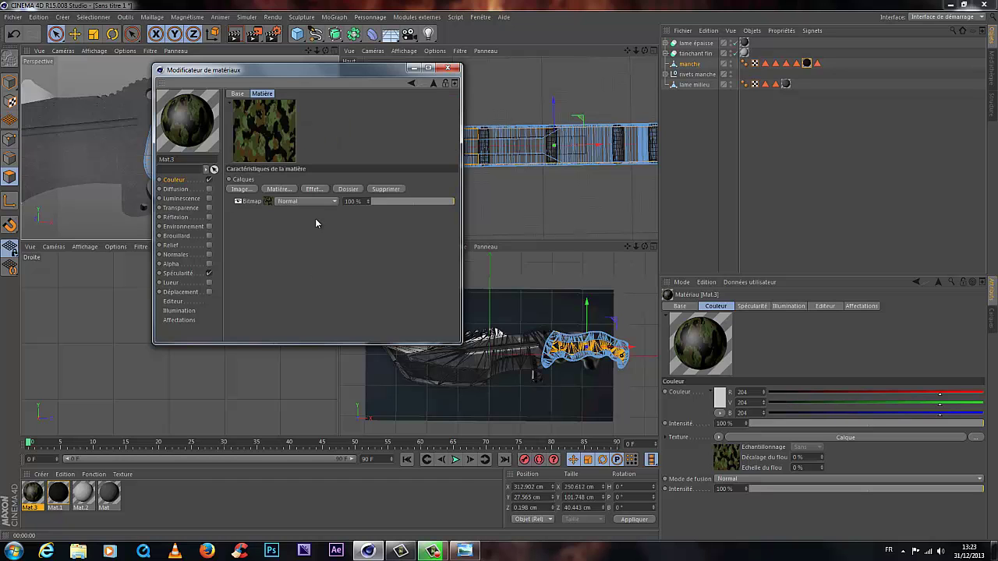
Step: Add the "métal scrachi" image as a layer above the camouflage bitmap, copying the file to the project location
click(246, 190)
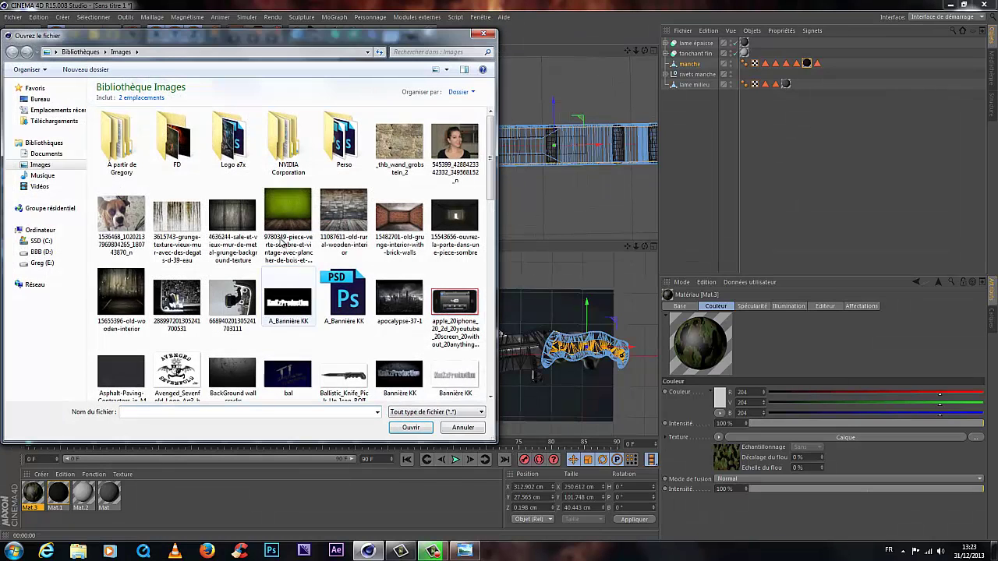
scroll(486, 195, down, 2)
scroll(487, 195, down, 5)
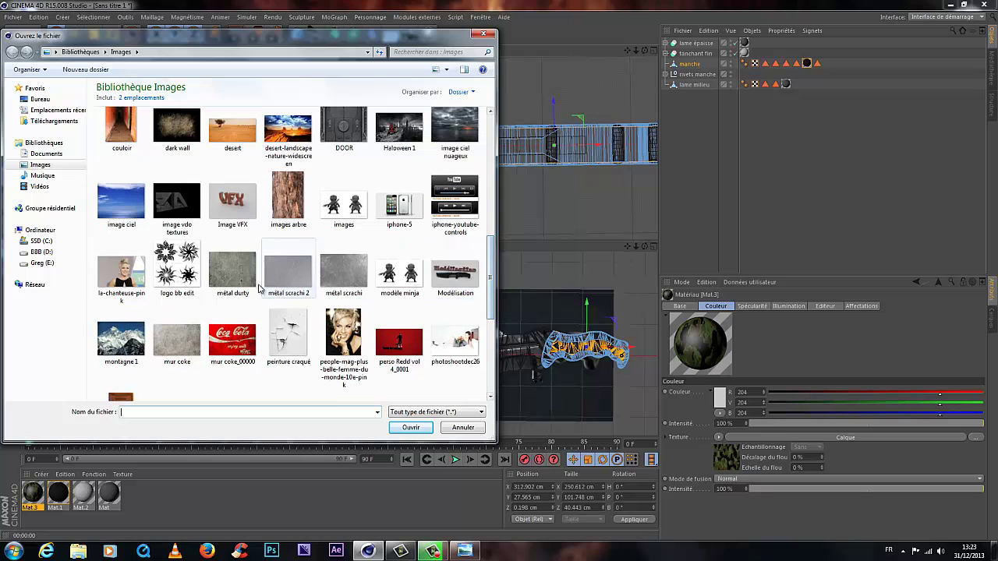
click(344, 273)
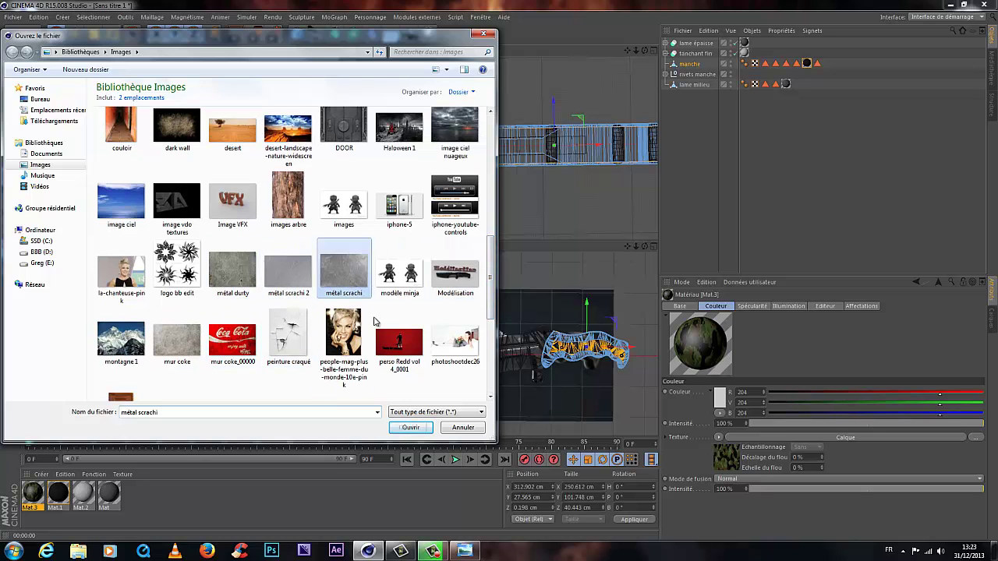
click(407, 428)
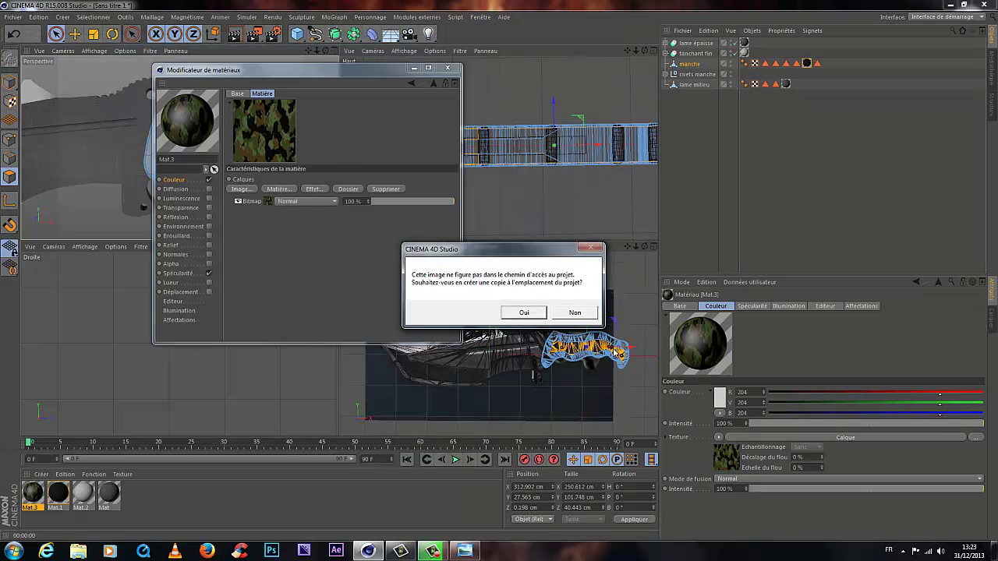
click(524, 312)
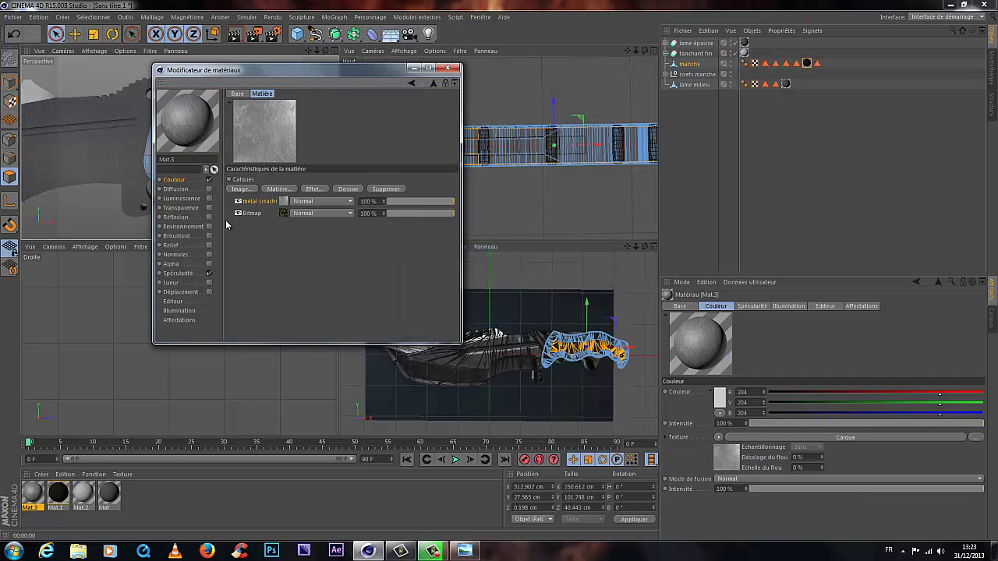
Step: Try the Produit and Incrustation blend modes on the métal scrachi layer, then return it to Normal
click(328, 207)
click(324, 226)
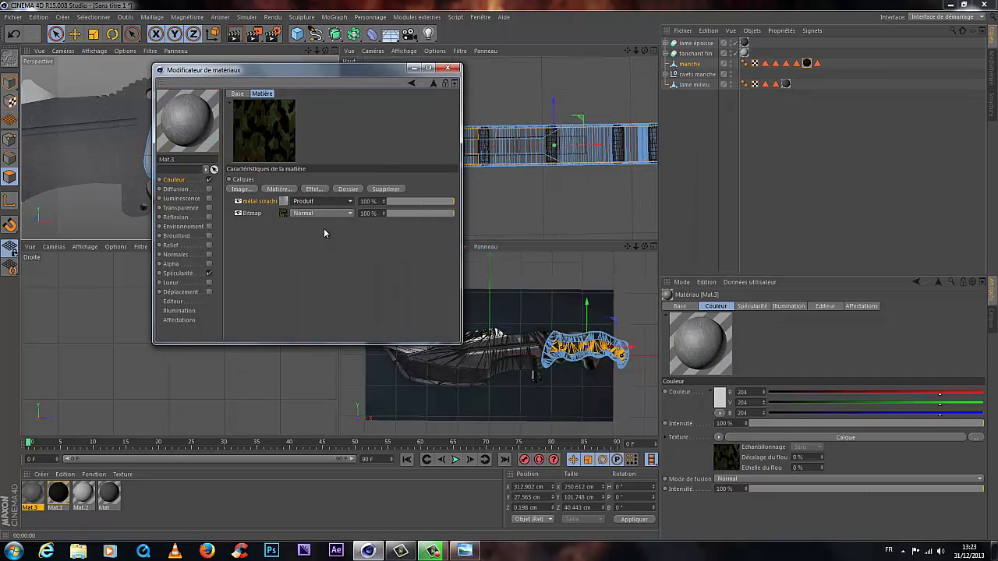
click(337, 206)
click(324, 247)
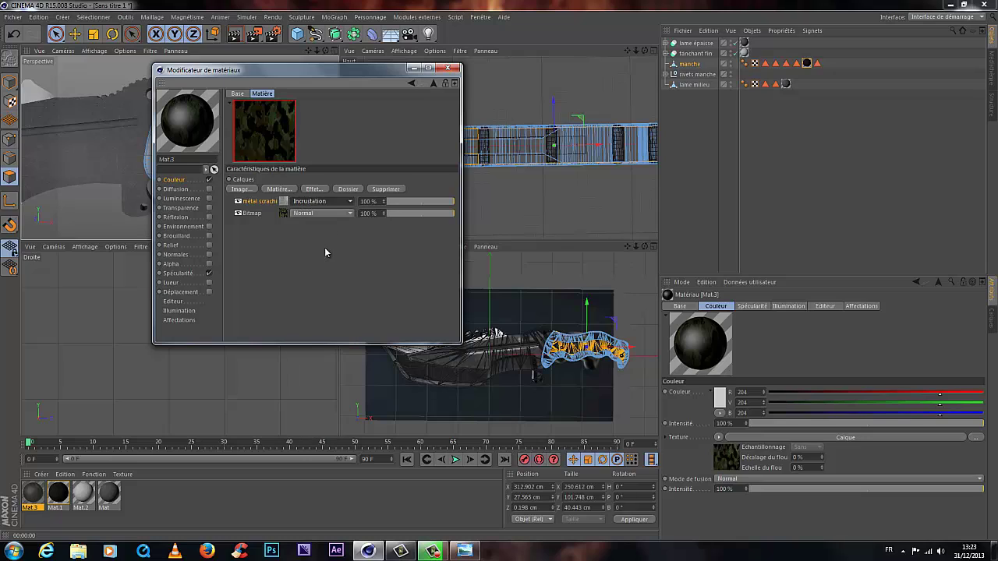
click(332, 202)
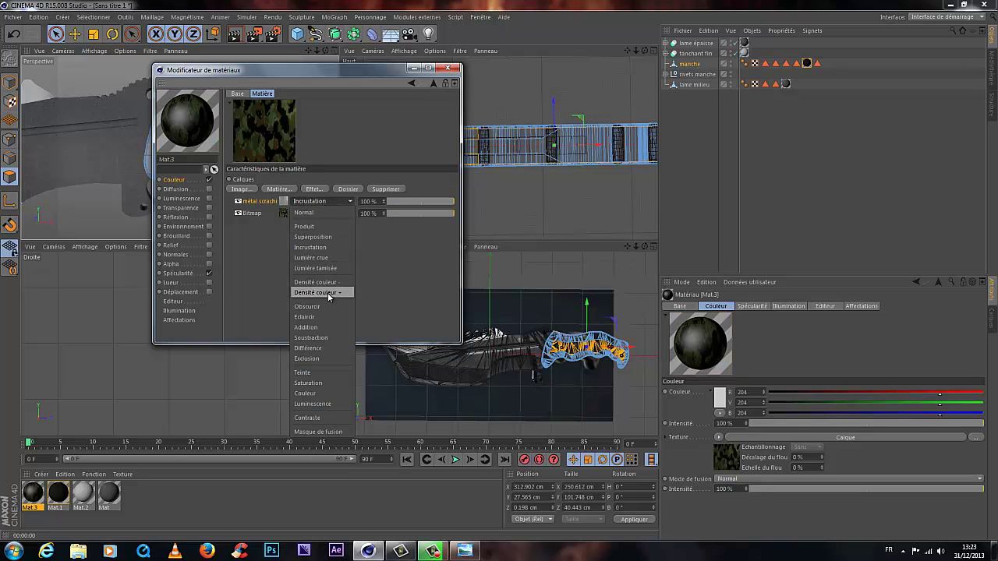
click(315, 226)
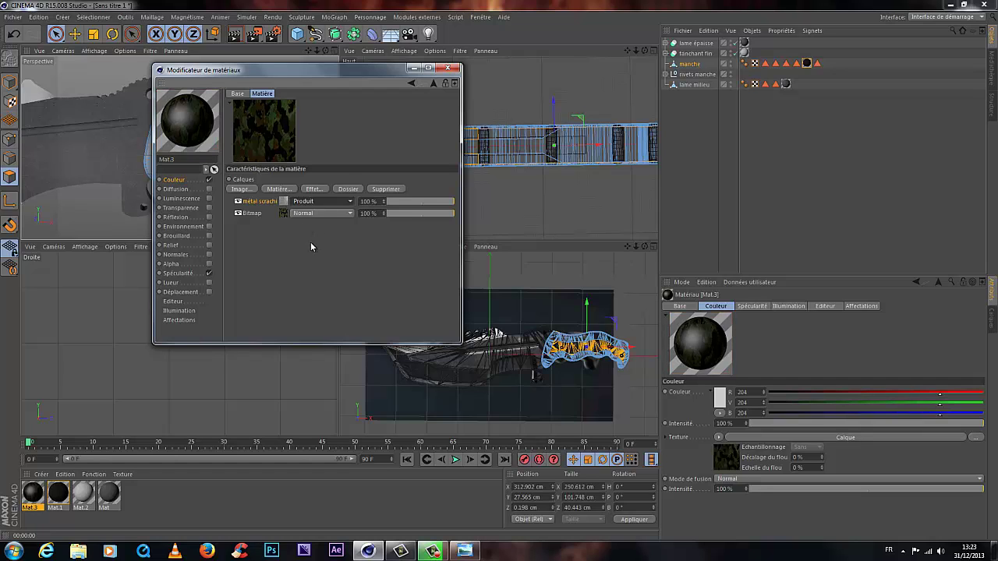
click(327, 202)
click(304, 213)
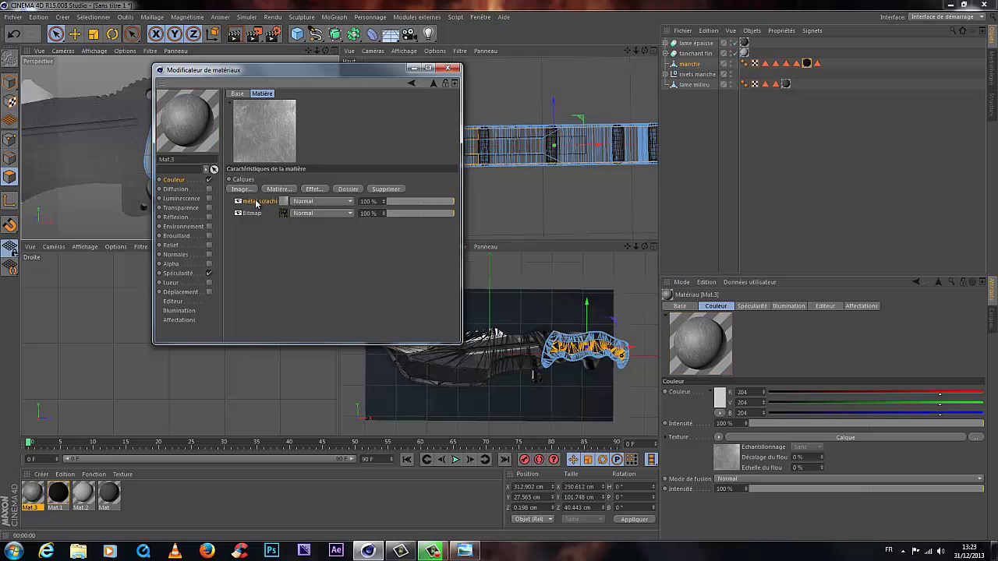
Step: Move the métal scrachi layer below the camouflage bitmap and try the Addition blend mode on the bitmap
drag(258, 219, 261, 217)
click(313, 203)
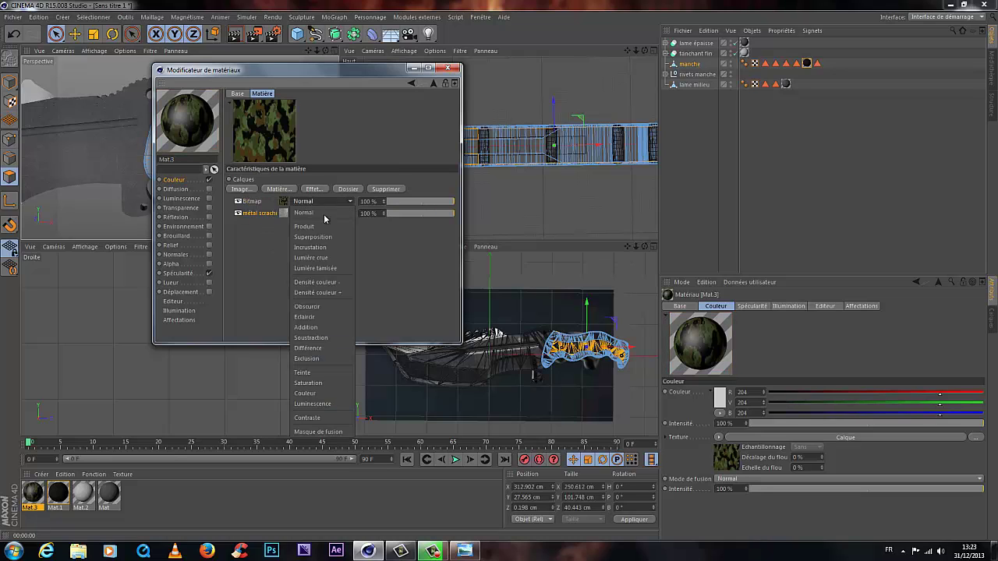
click(306, 327)
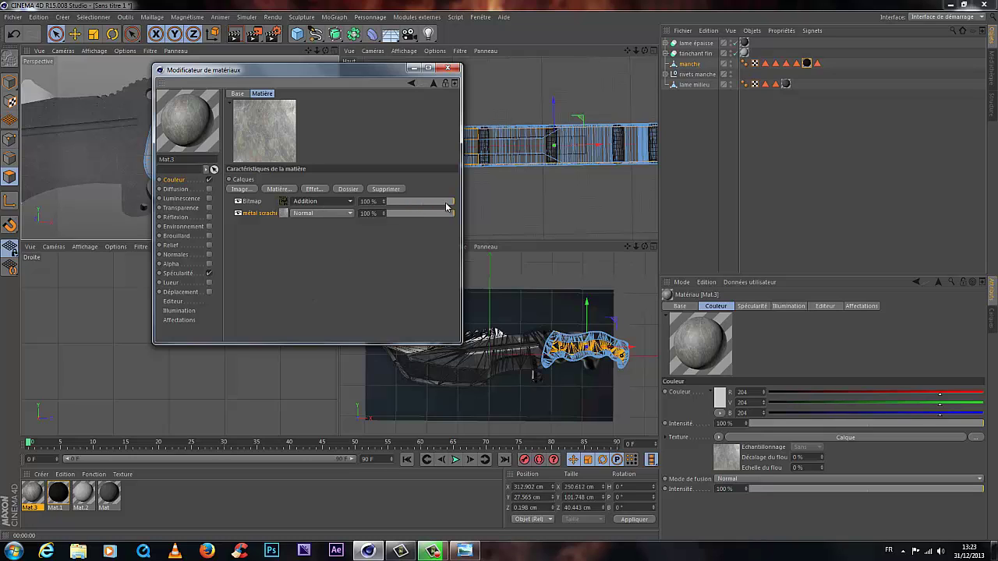
drag(446, 206, 441, 205)
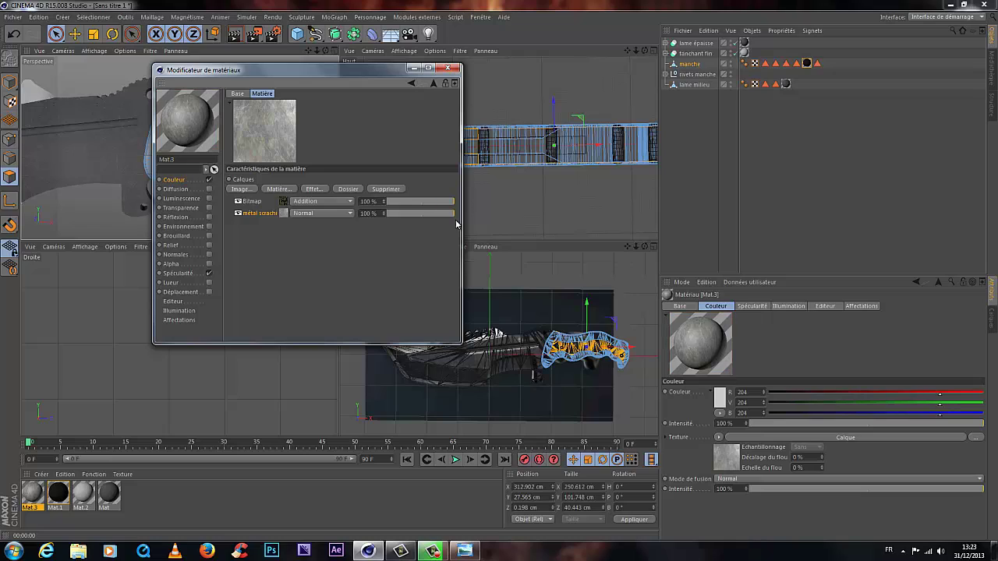
Step: Set the camouflage bitmap's blend mode to Superposition and the métal scrachi layer's strength to 30 %, and close the material editor
click(316, 202)
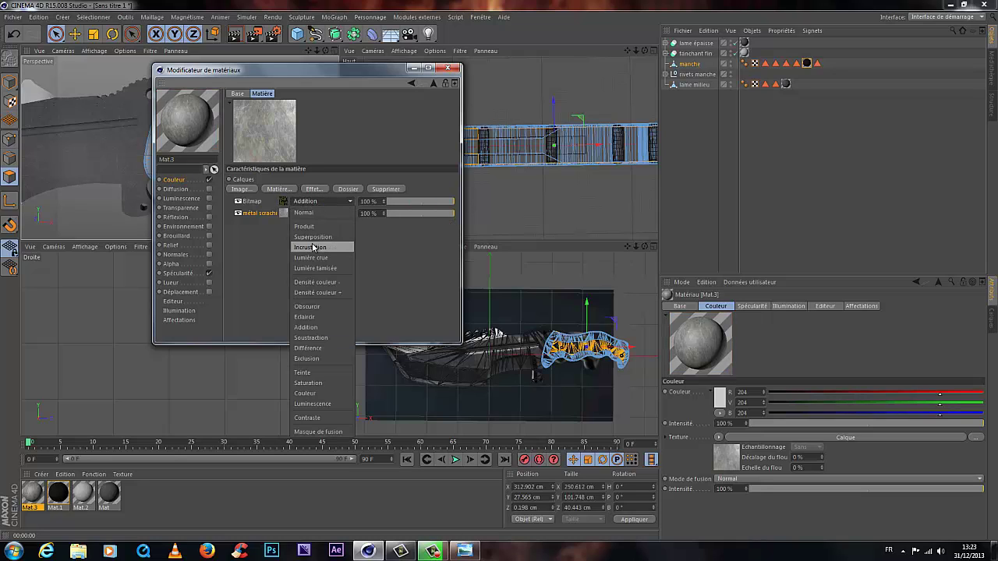
click(314, 235)
drag(452, 203, 408, 216)
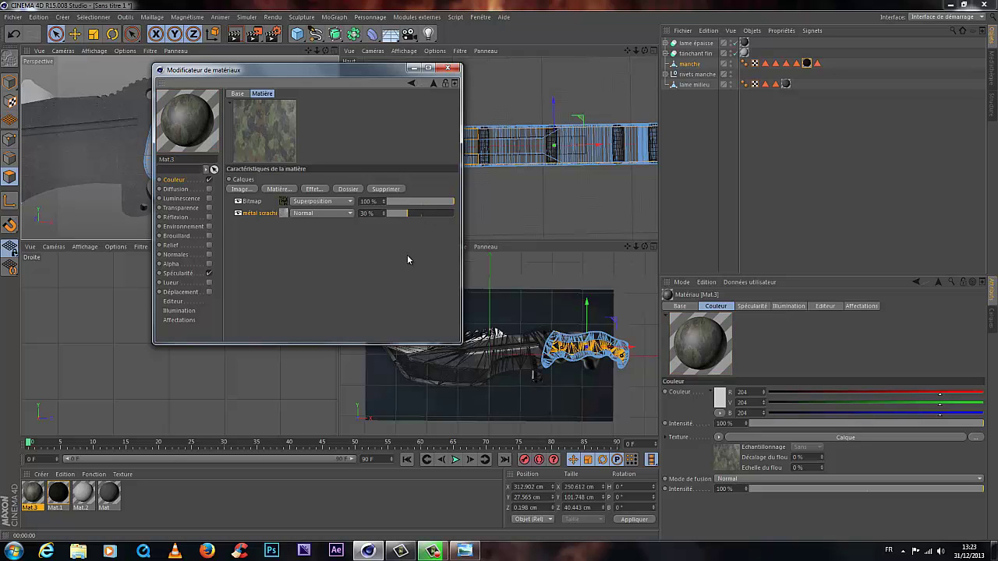
click(447, 68)
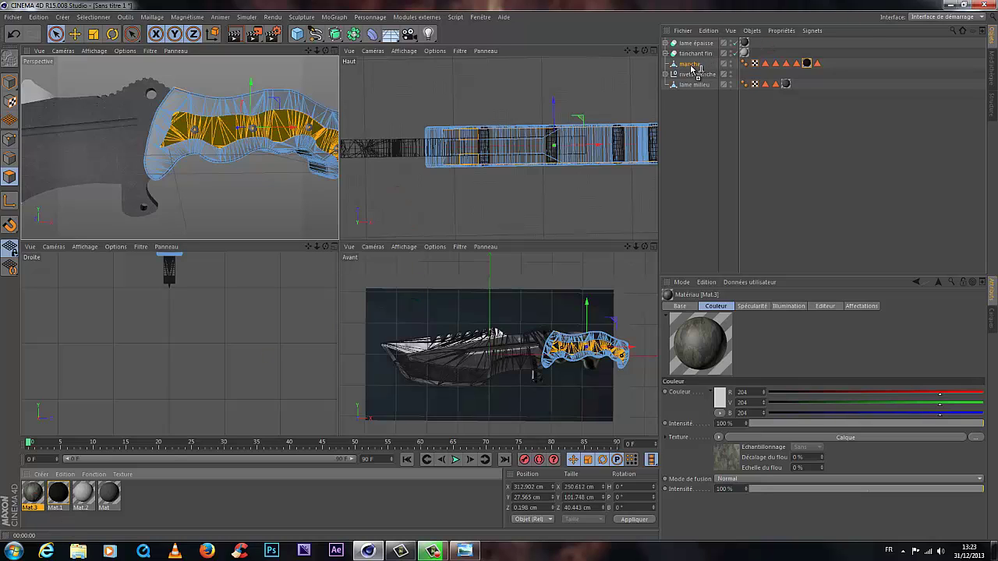
Step: Assign the camouflage material Mat.3 to the whole handle object manche and view the handle from another angle
drag(692, 69, 690, 65)
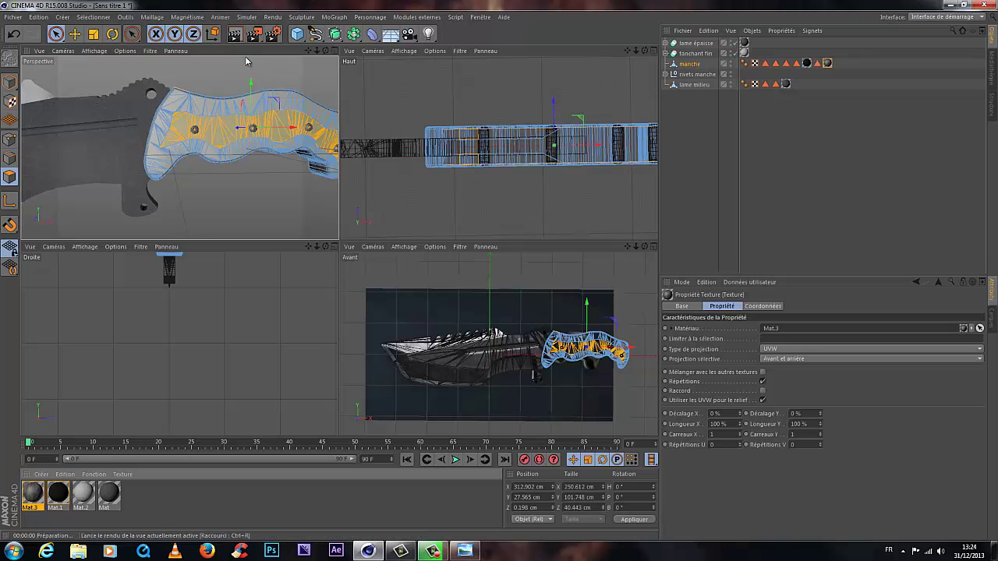
drag(326, 51, 374, 93)
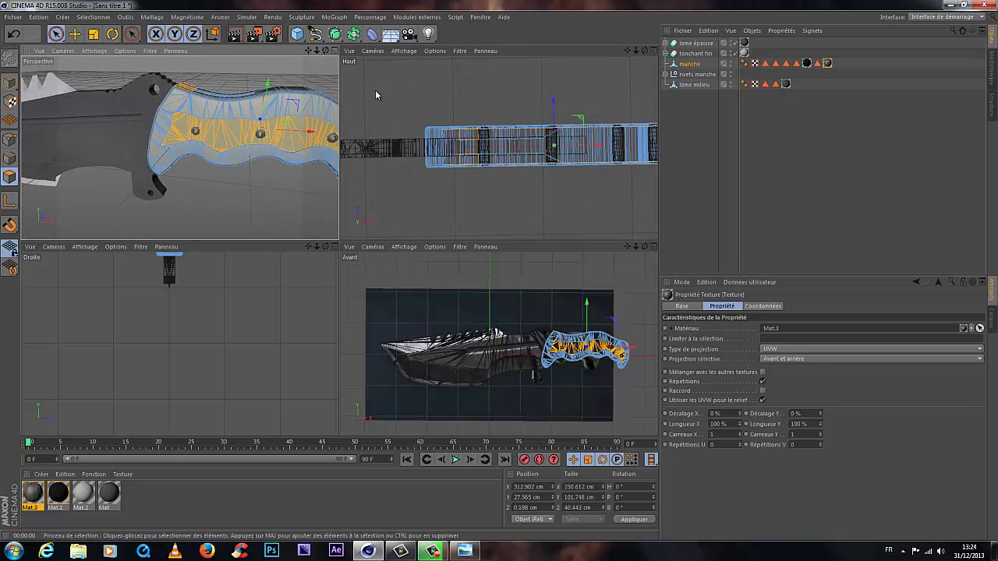
Step: Reorder the texture tags on manche so the Mat.3 camouflage tag comes before the black Mat.1 tag
ctrl+click(812, 64)
drag(810, 67, 846, 63)
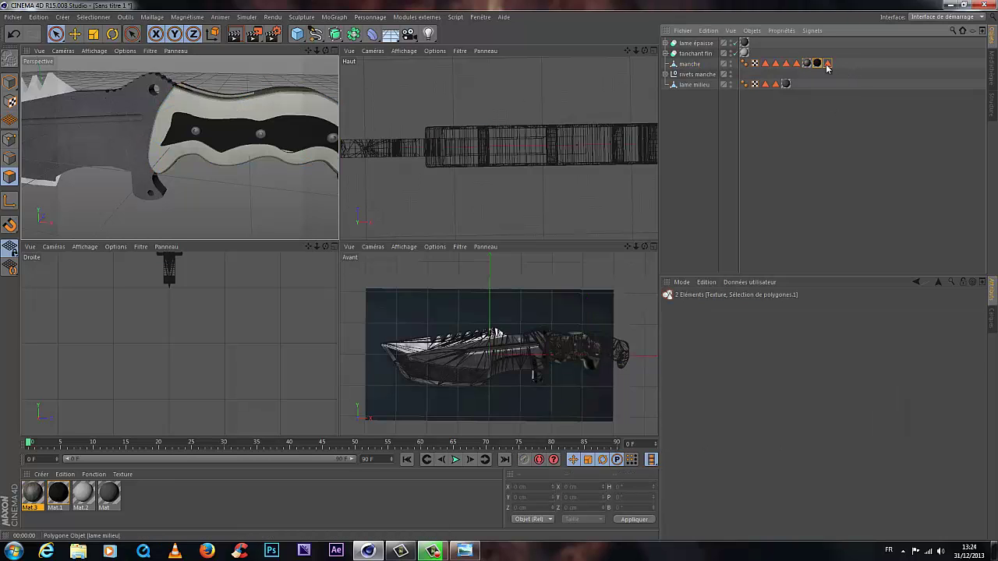
click(816, 63)
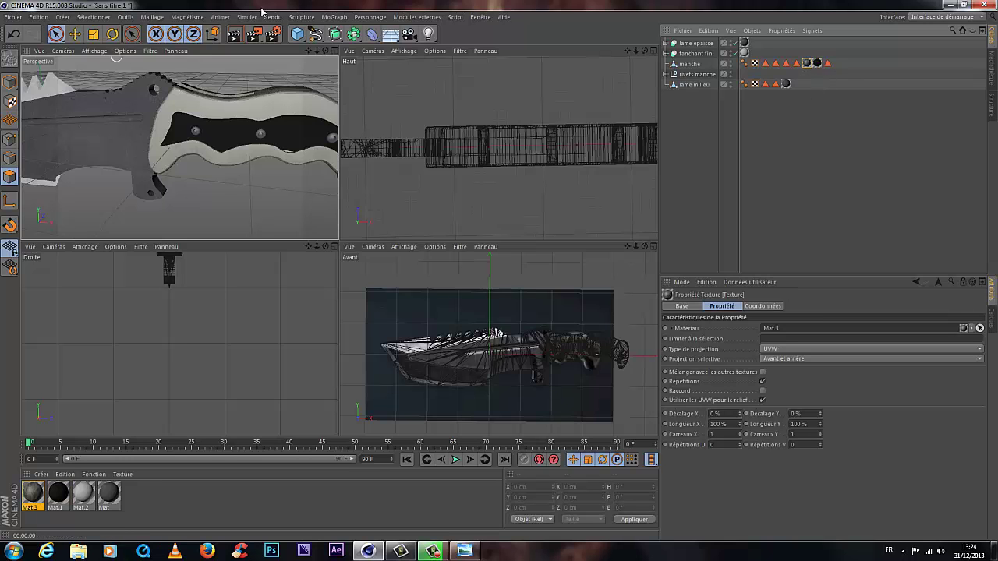
drag(310, 53, 337, 234)
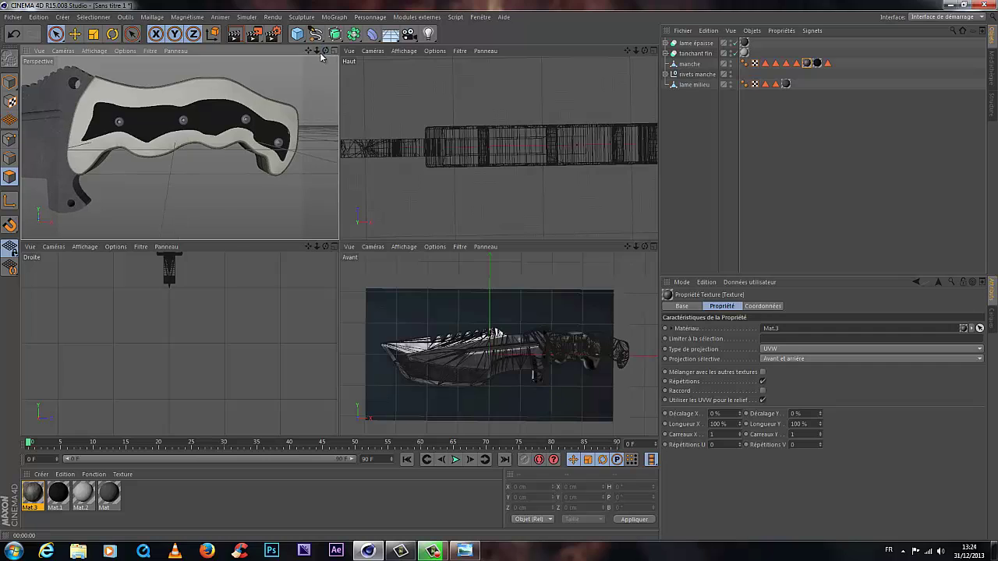
drag(319, 55, 249, 156)
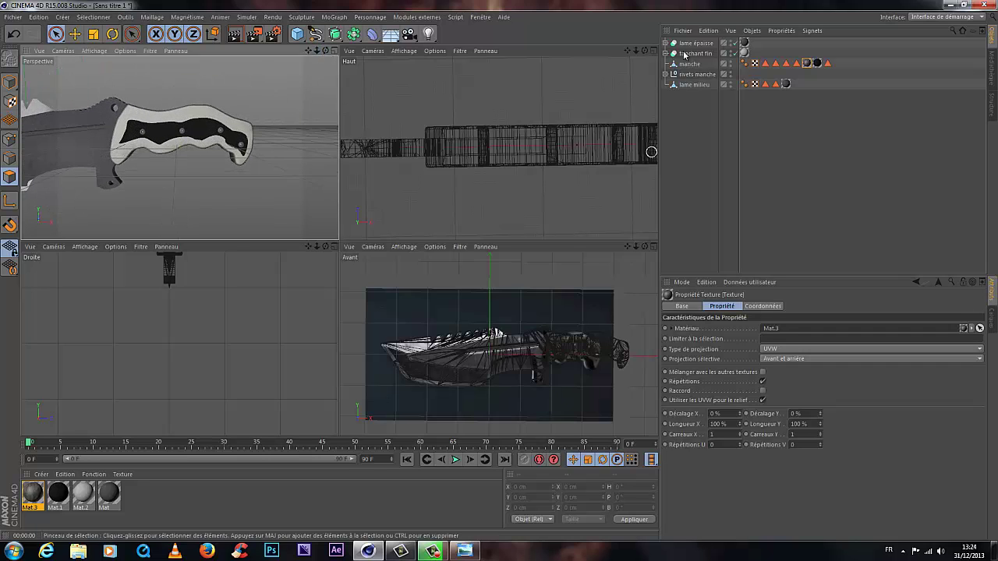
Step: Fit the Mat.3 texture on manche to a zone with Planaire projection, and render the perspective view
right_click(806, 64)
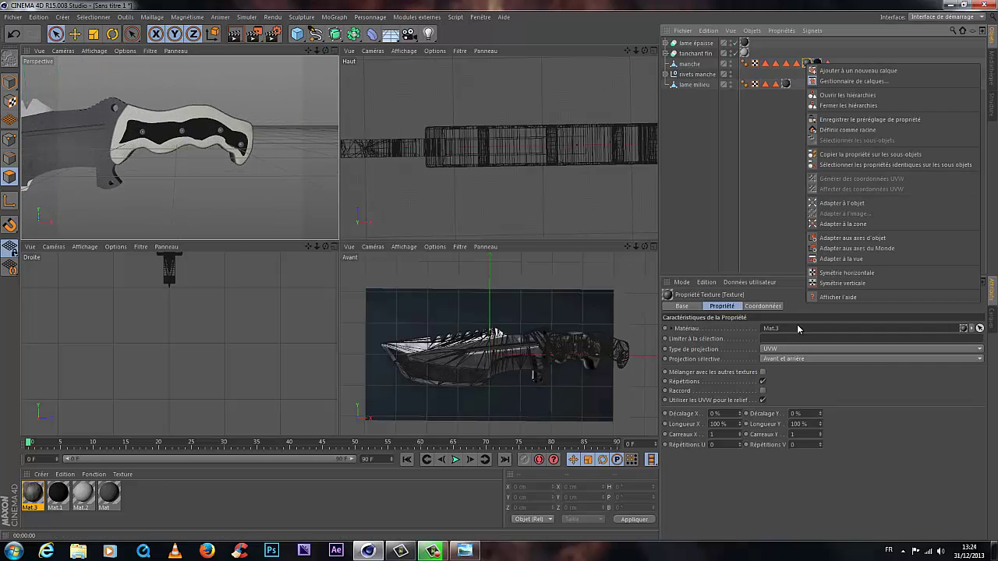
key(Escape)
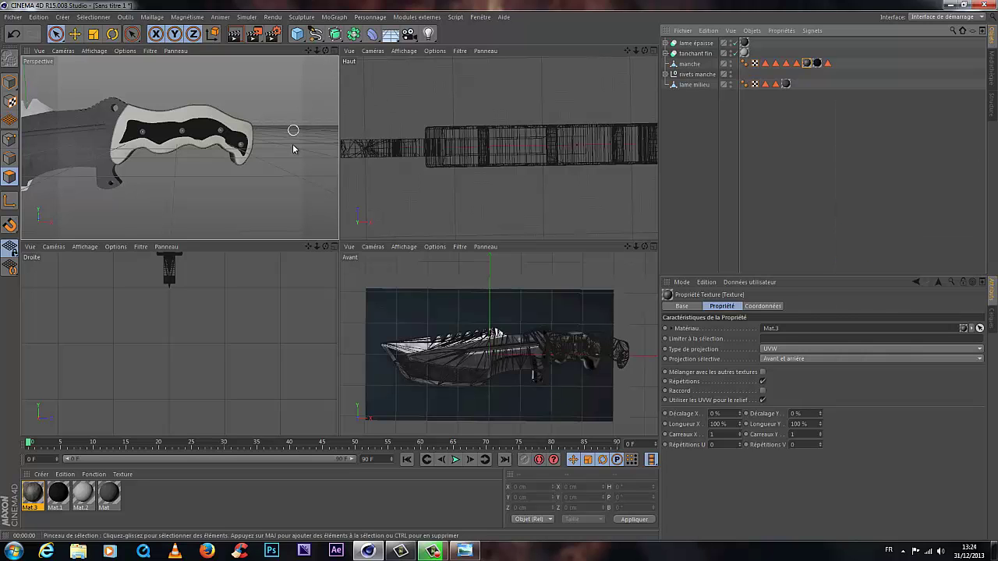
mouse_move(339, 244)
alt+mouse_down()
mouse_move(343, 231)
mouse_move(336, 240)
alt+mouse_up()
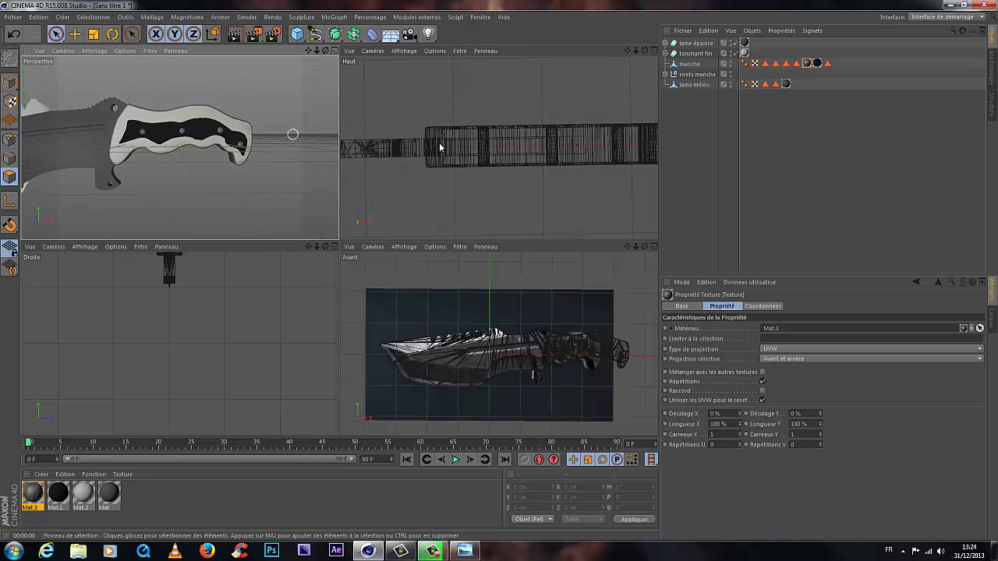
right_click(810, 66)
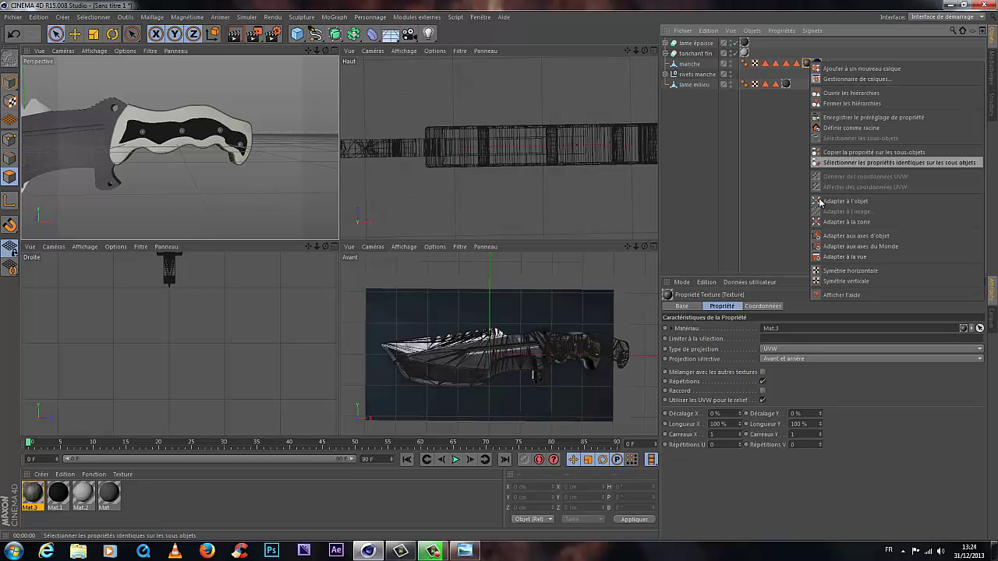
click(855, 222)
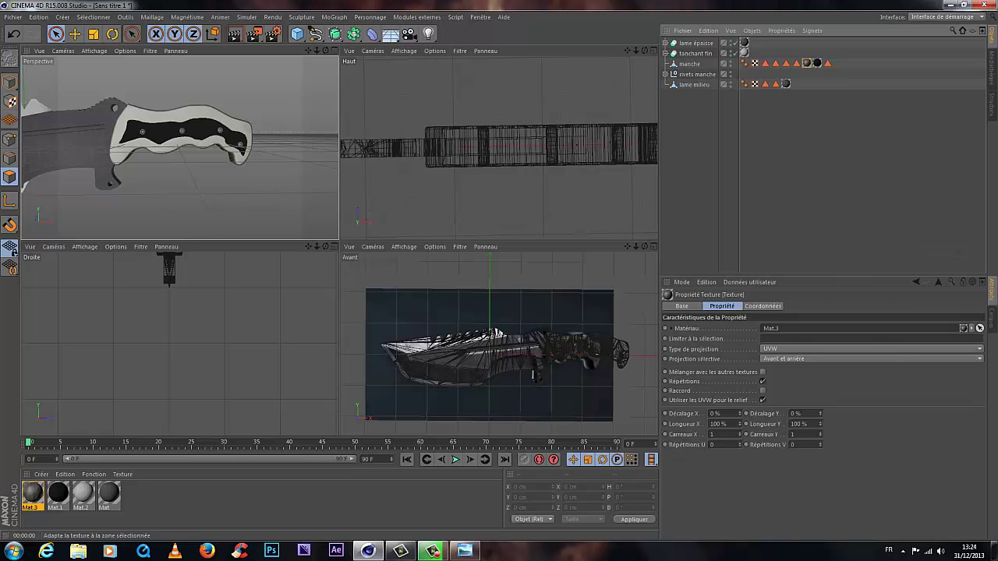
click(233, 34)
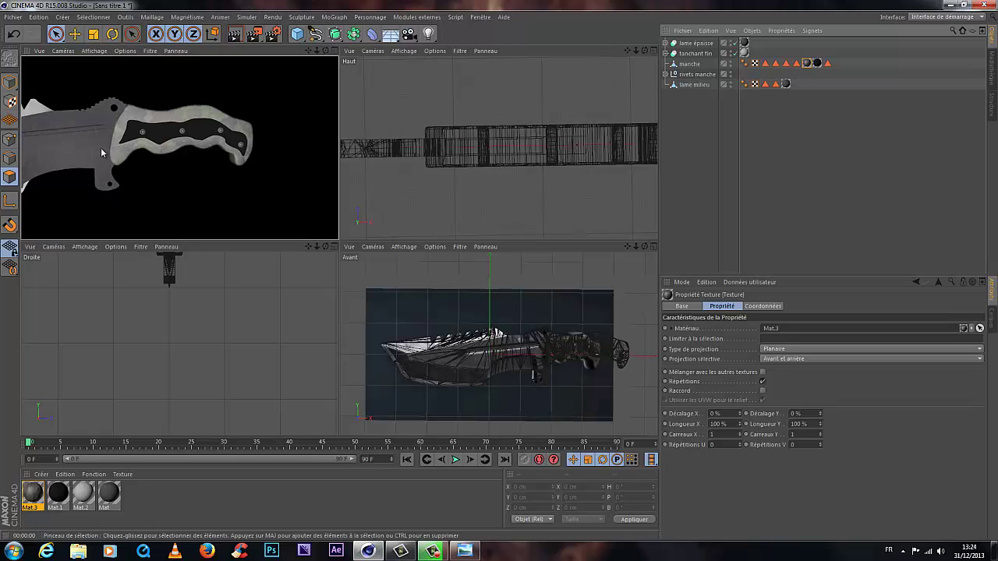
Step: Select the manche object for editing its polygons
drag(325, 51, 363, 65)
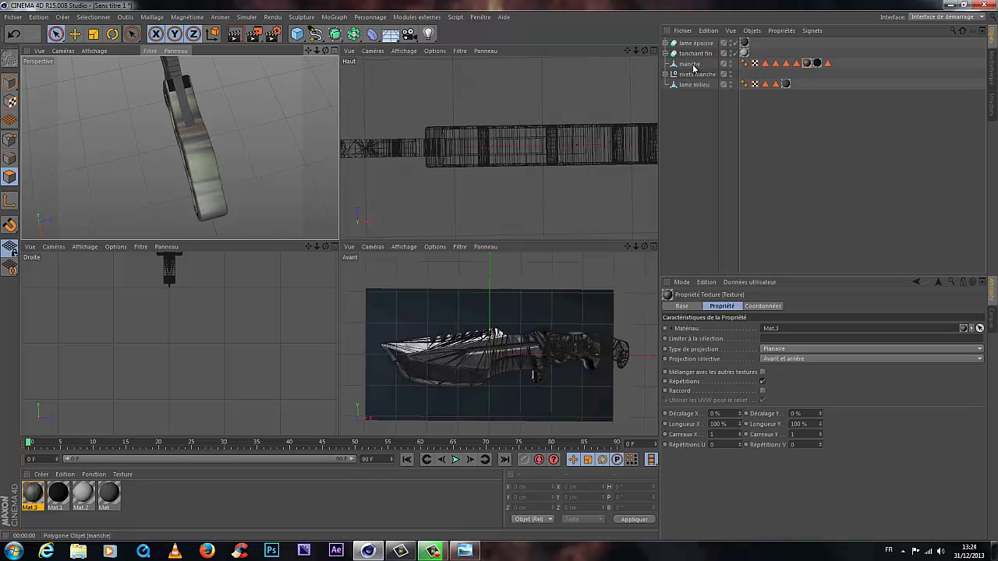
click(216, 118)
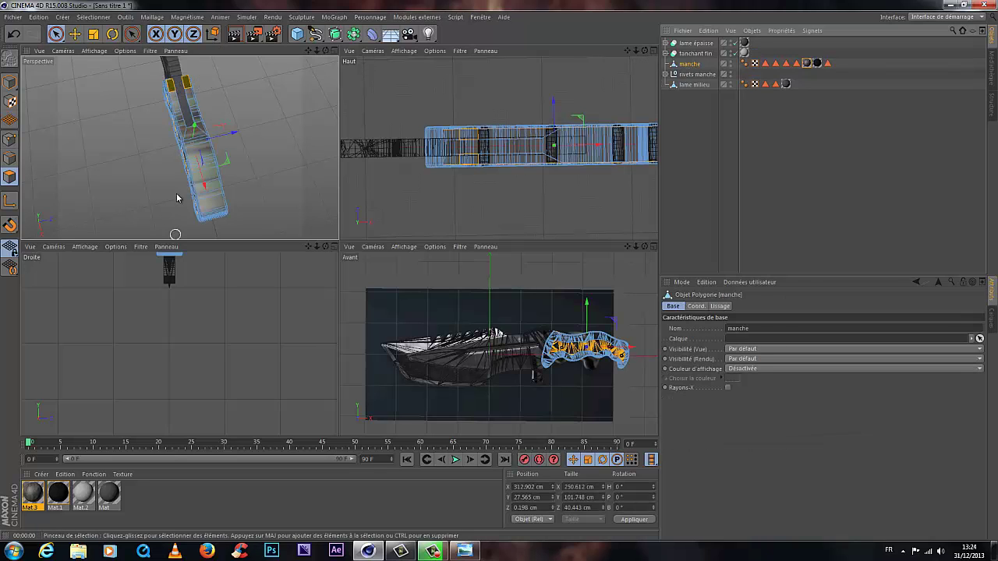
scroll(176, 196, up, 6)
mouse_move(308, 50)
mouse_down()
mouse_move(339, 258)
mouse_move(178, 148)
mouse_up()
scroll(162, 128, up, 3)
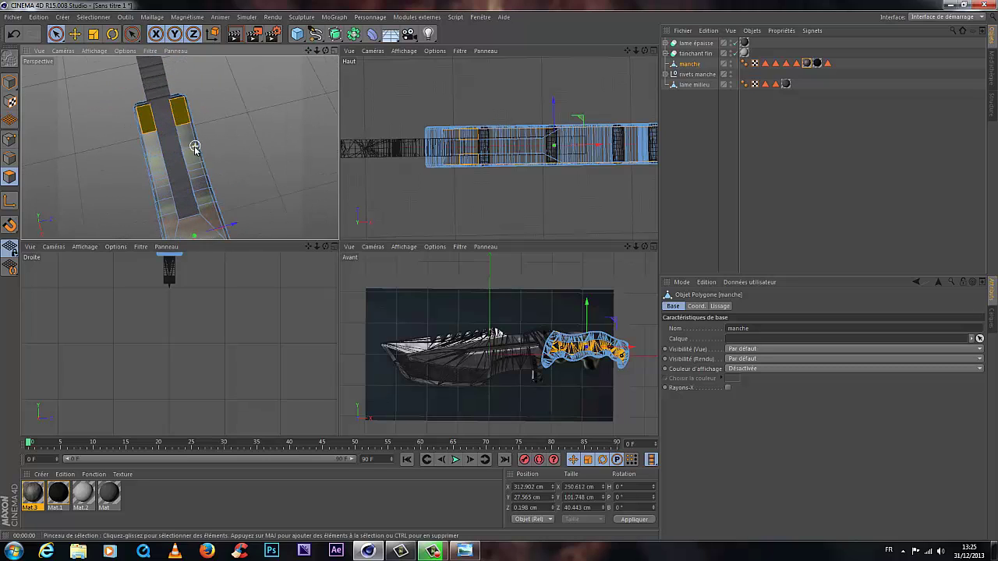
ctrl+click(139, 117)
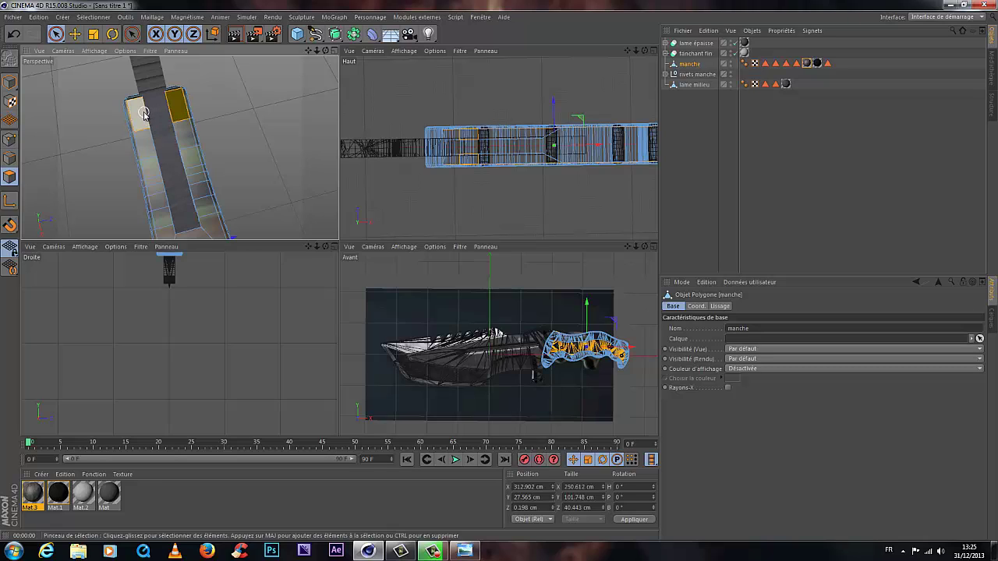
shift+click(144, 114)
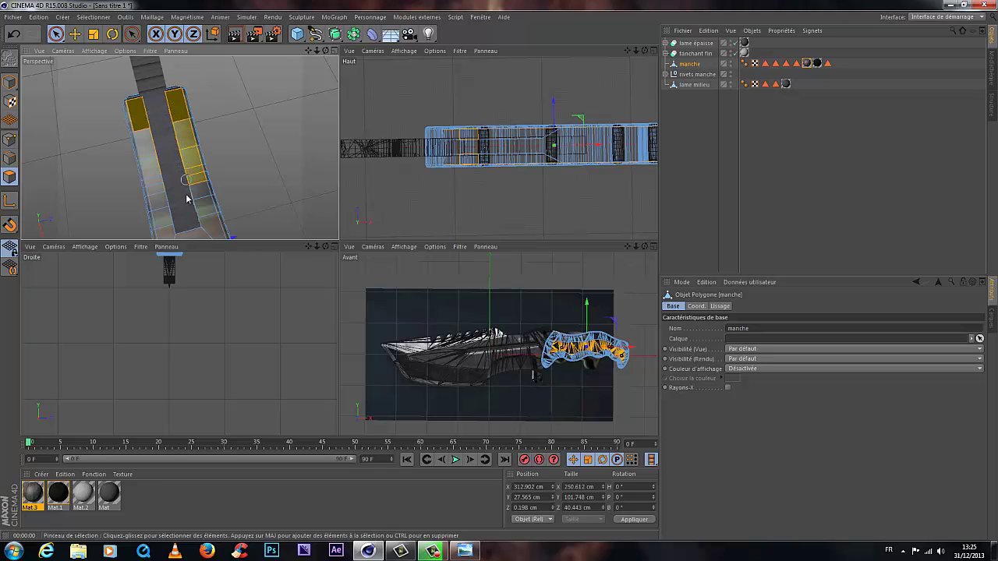
mouse_move(186, 198)
shift+mouse_down()
mouse_move(204, 228)
mouse_move(185, 185)
shift+mouse_up()
mouse_move(136, 125)
mouse_down()
mouse_move(161, 224)
mouse_move(187, 224)
mouse_up()
scroll(138, 185, up, 2)
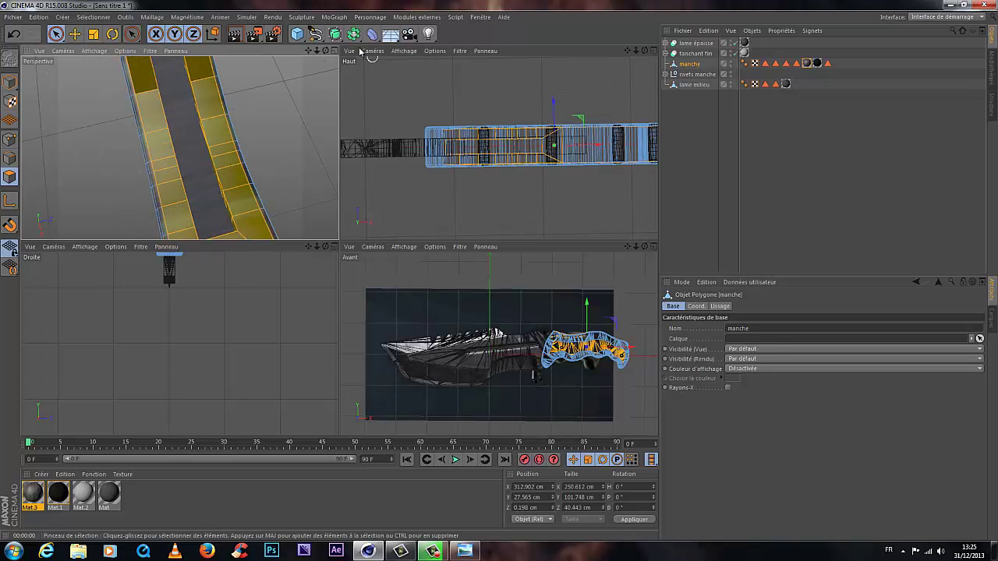
drag(325, 51, 246, 125)
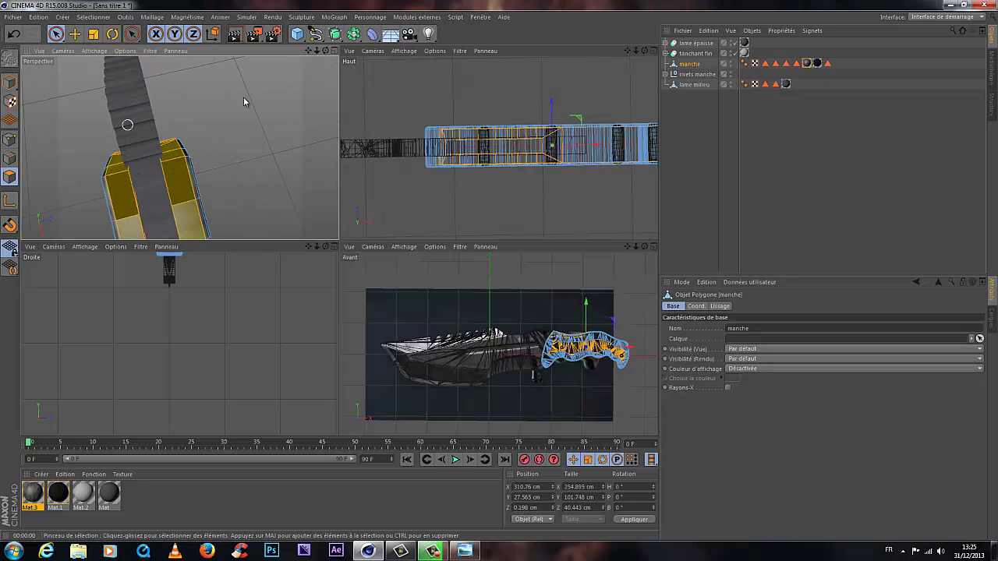
drag(308, 50, 68, 154)
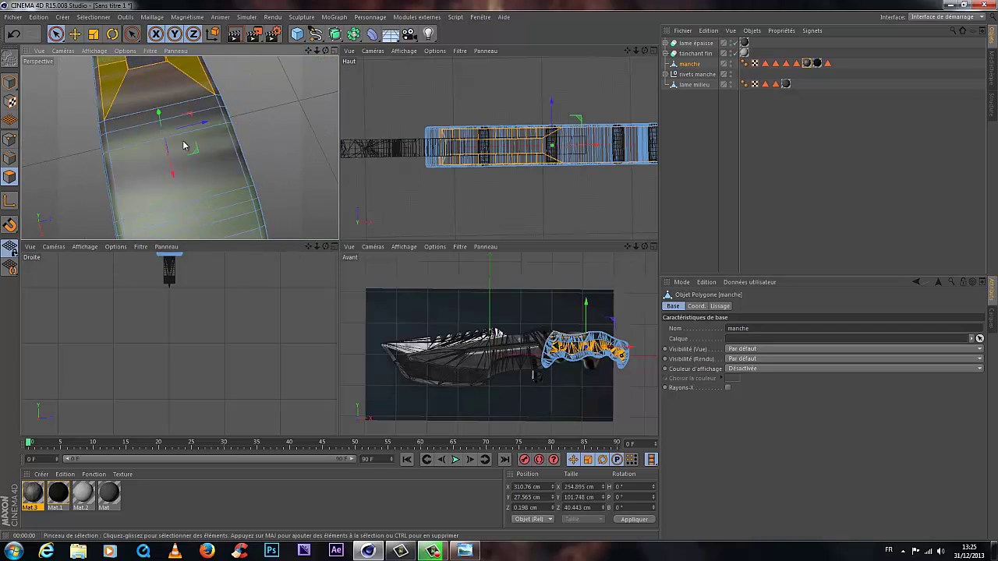
drag(156, 99, 211, 274)
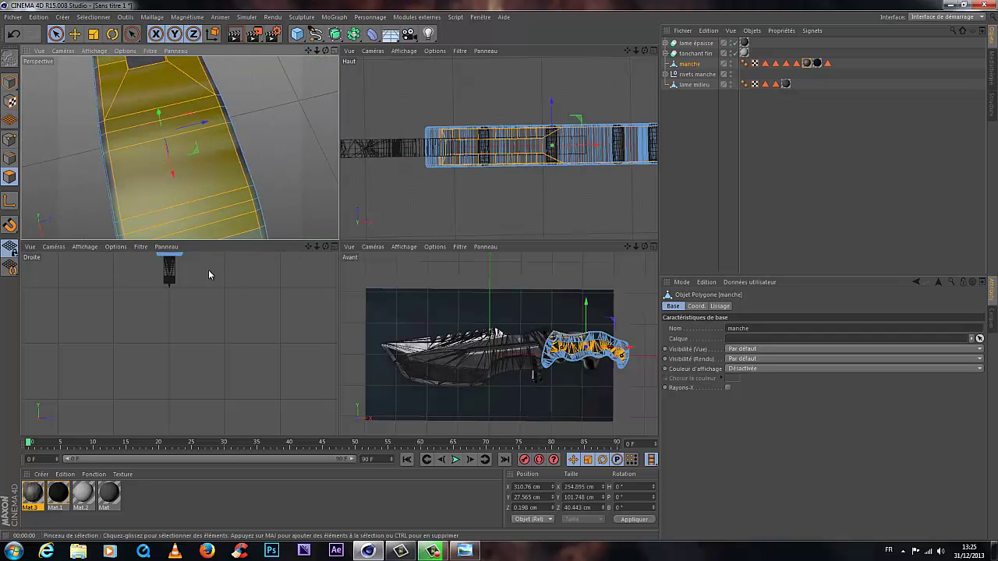
drag(309, 52, 336, 243)
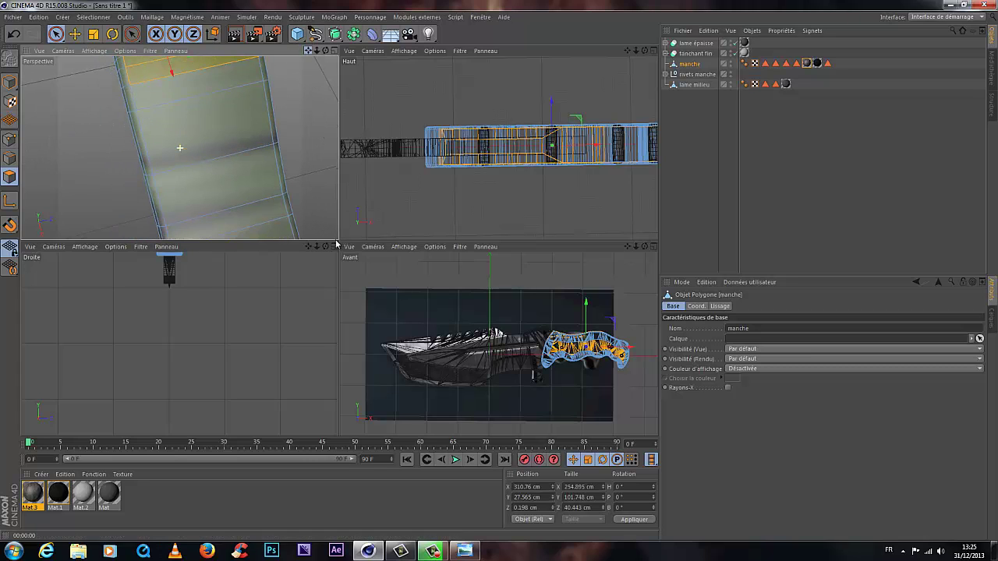
mouse_move(188, 86)
mouse_down()
mouse_move(207, 195)
mouse_move(250, 263)
mouse_up()
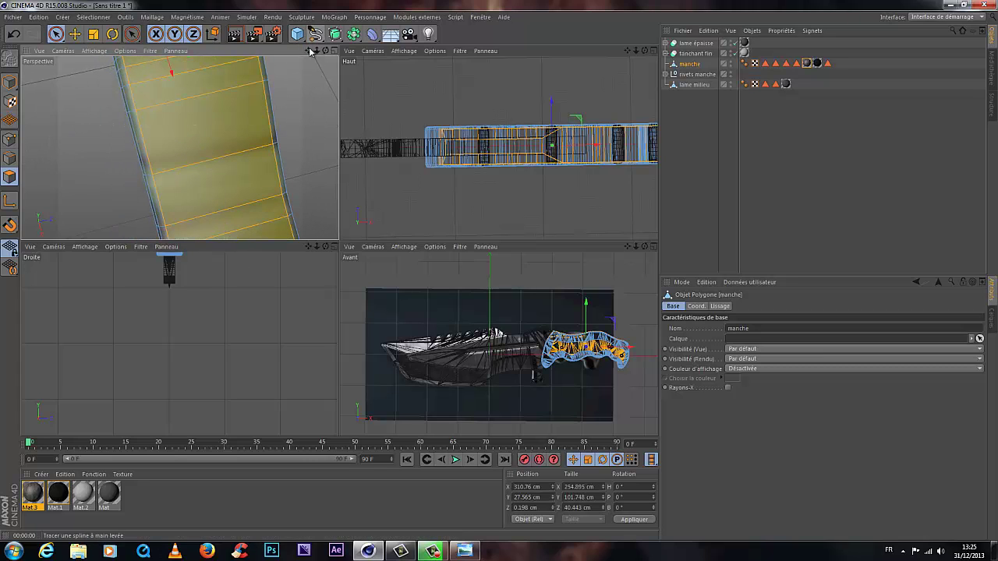
mouse_move(310, 51)
mouse_down()
mouse_move(178, 149)
mouse_move(223, 90)
mouse_move(196, 85)
mouse_move(209, 198)
mouse_up()
mouse_move(325, 50)
mouse_down()
mouse_move(341, 231)
mouse_move(317, 53)
mouse_up()
drag(339, 244, 87, 79)
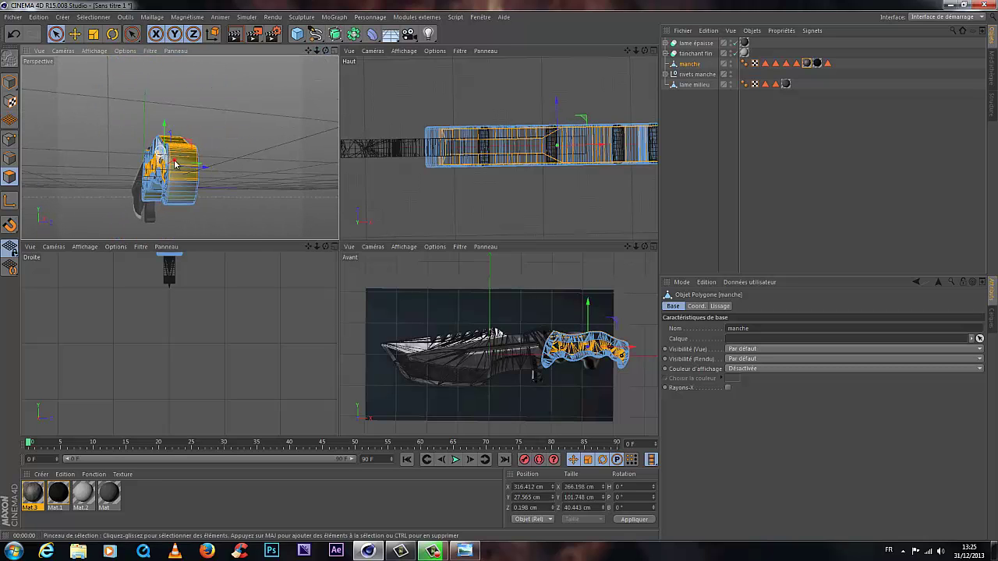
drag(182, 230, 236, 177)
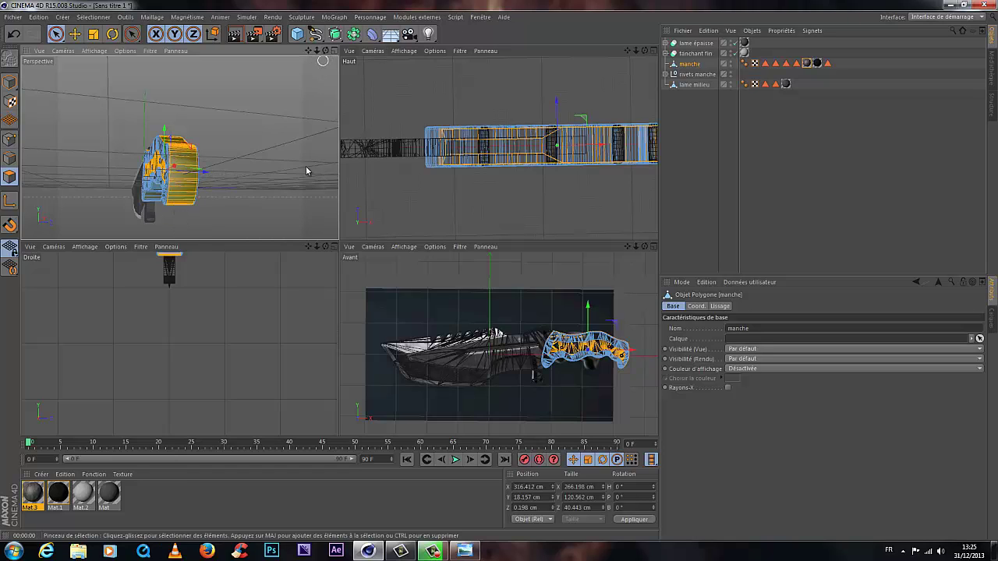
Step: Clear the polygon selection on manche and select the thickness faces along the handle's upper edge and butt end
click(277, 153)
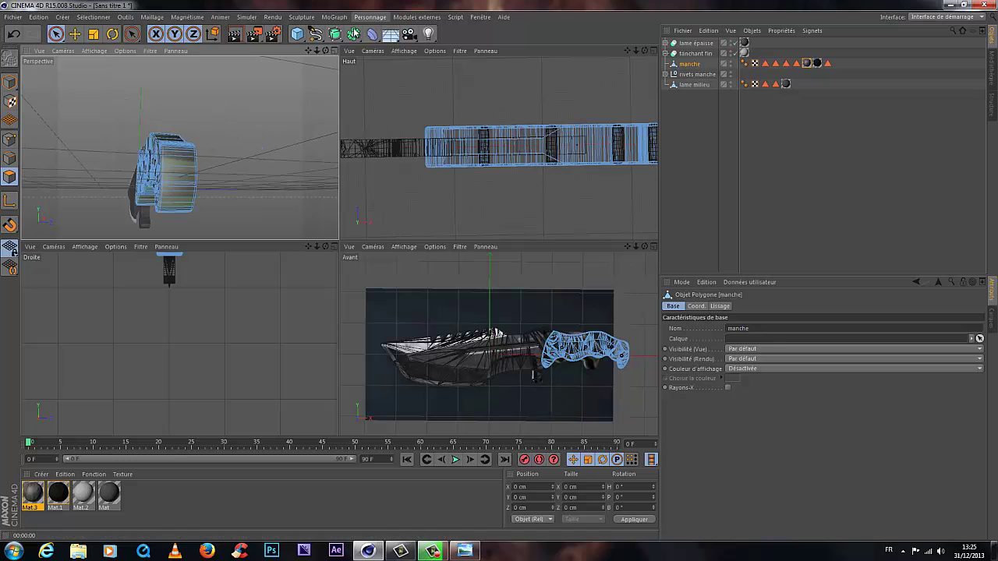
drag(325, 50, 339, 244)
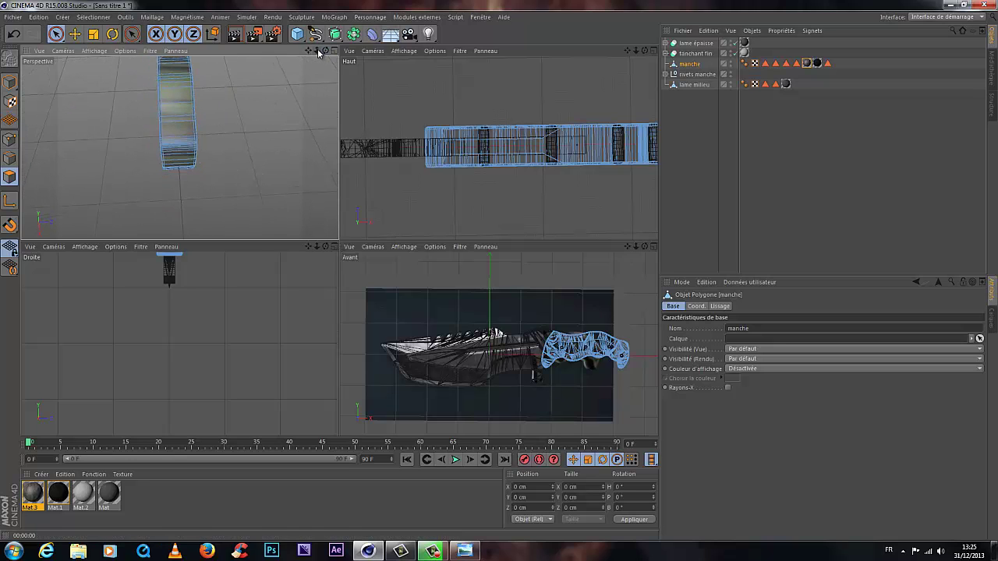
drag(325, 50, 280, 80)
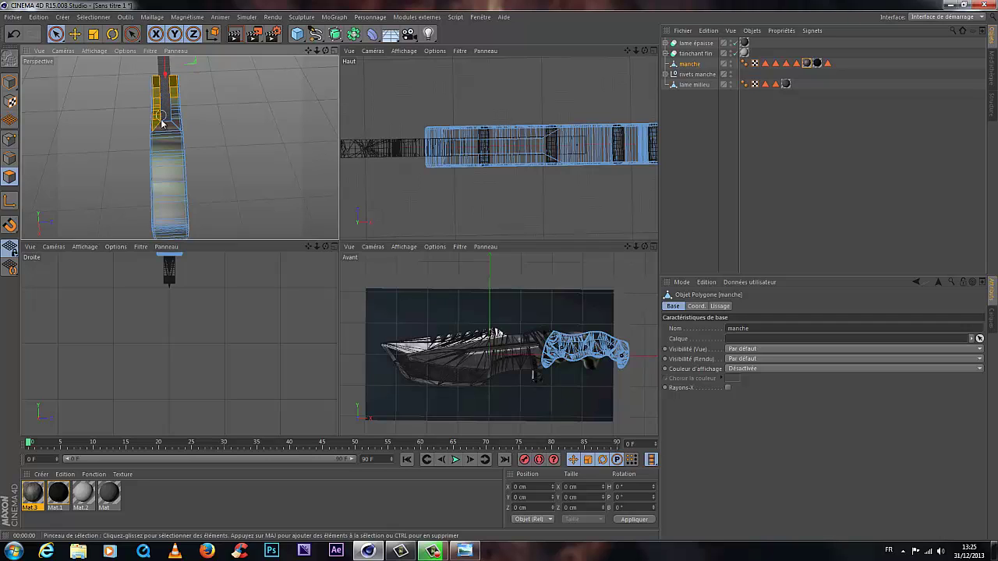
drag(162, 122, 170, 134)
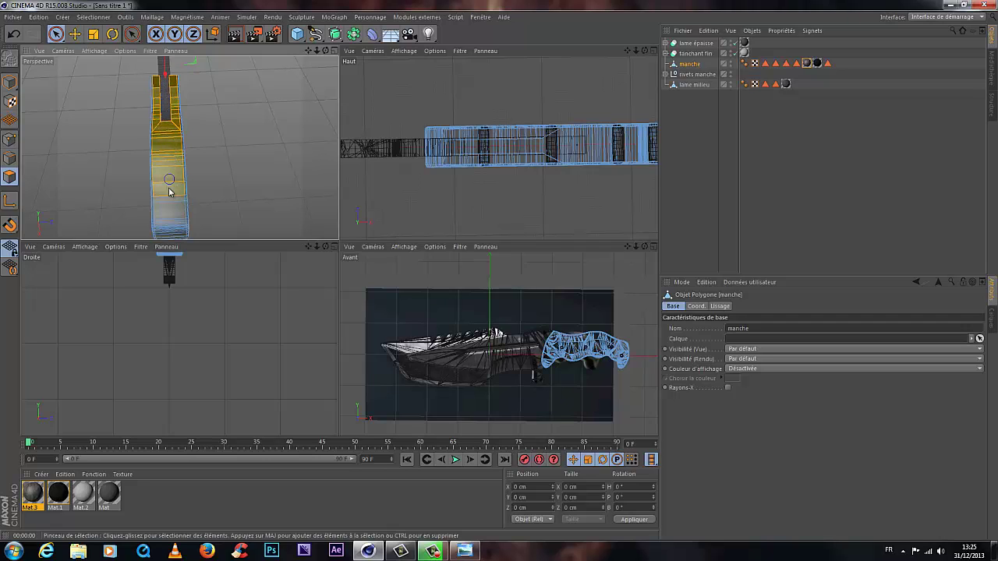
drag(169, 191, 176, 255)
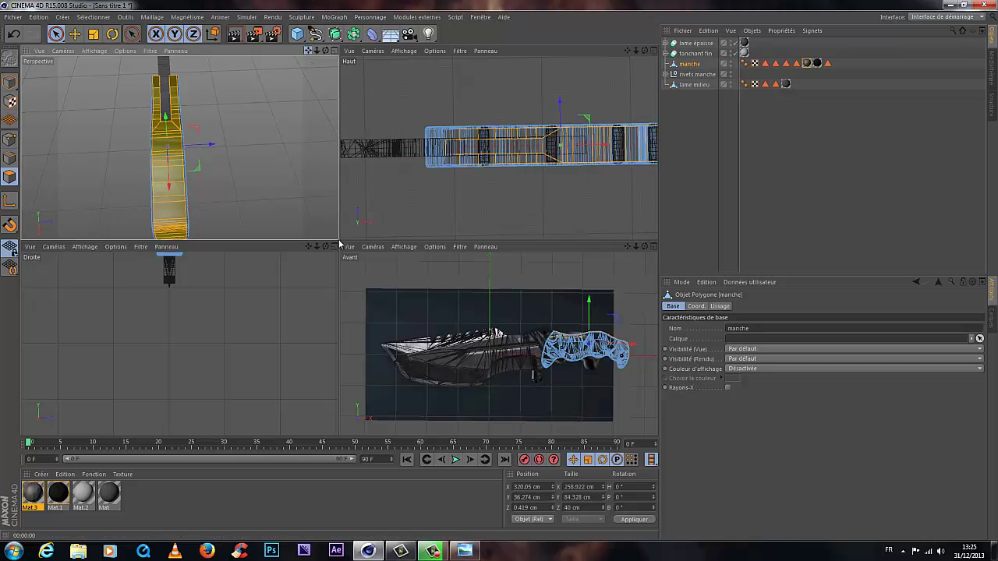
alt+drag(339, 244, 173, 234)
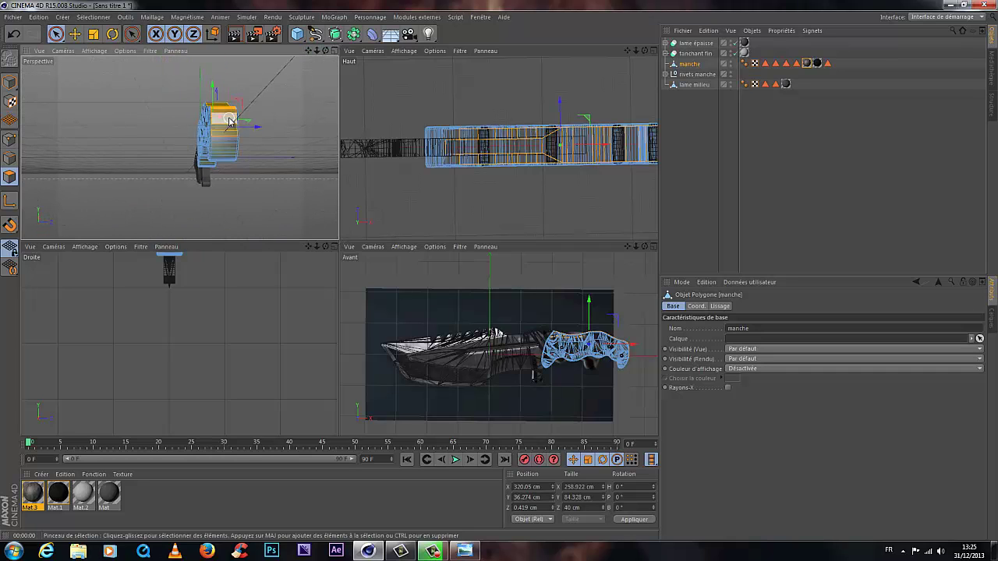
click(223, 172)
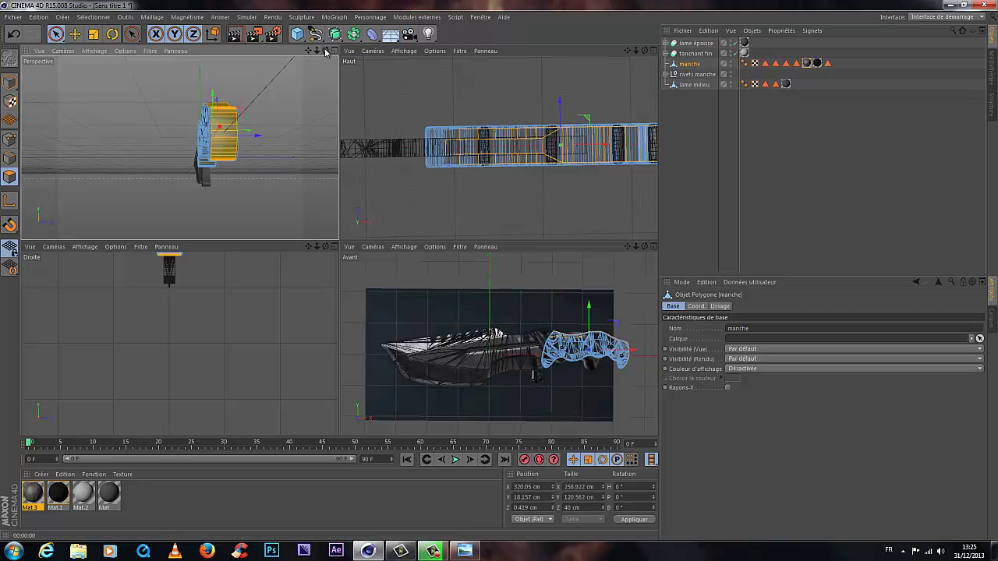
Step: Extend the polygon selection on manche to the remaining thickness faces from the butt end up to the blade
alt+drag(339, 242, 260, 168)
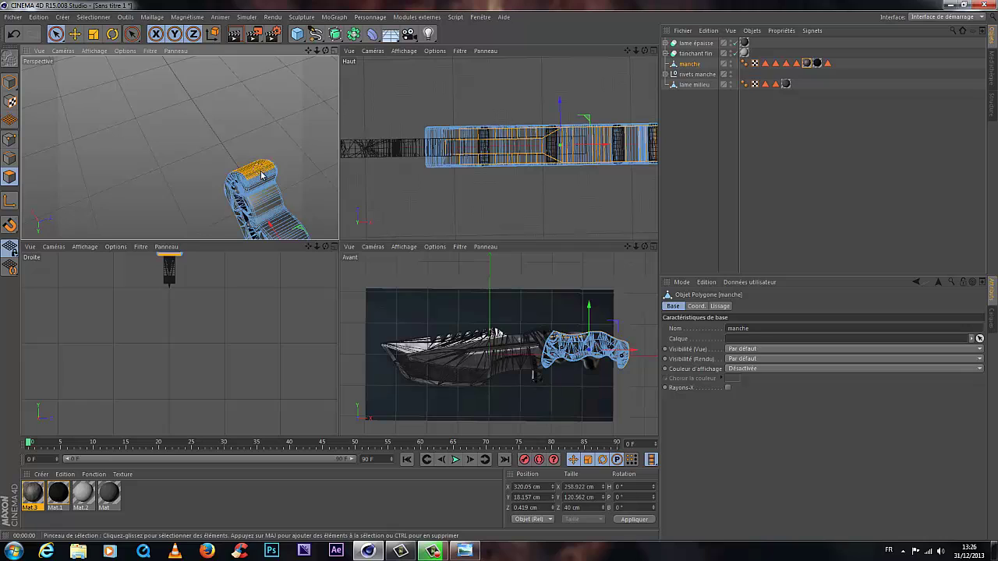
drag(278, 219, 289, 240)
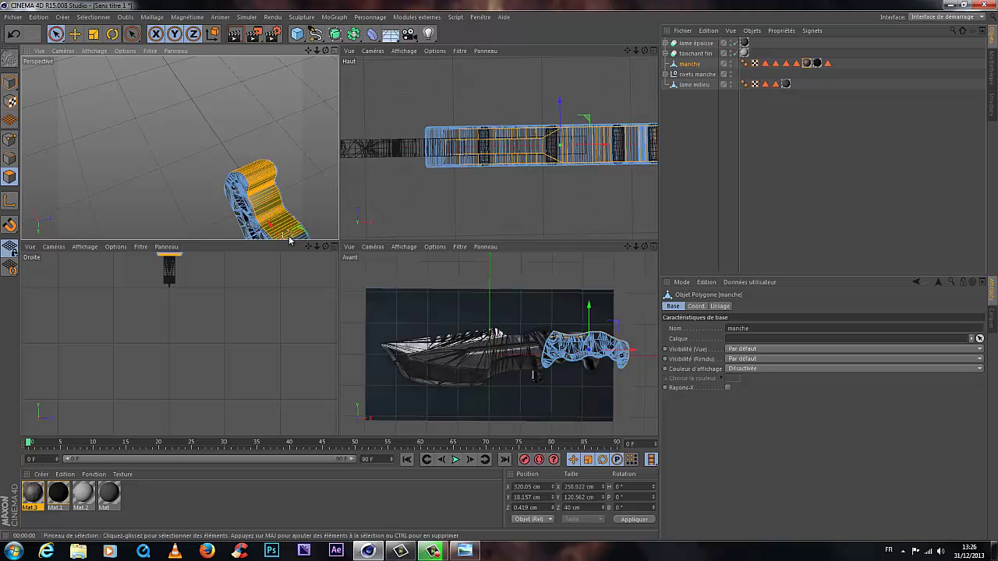
scroll(319, 213, up, 4)
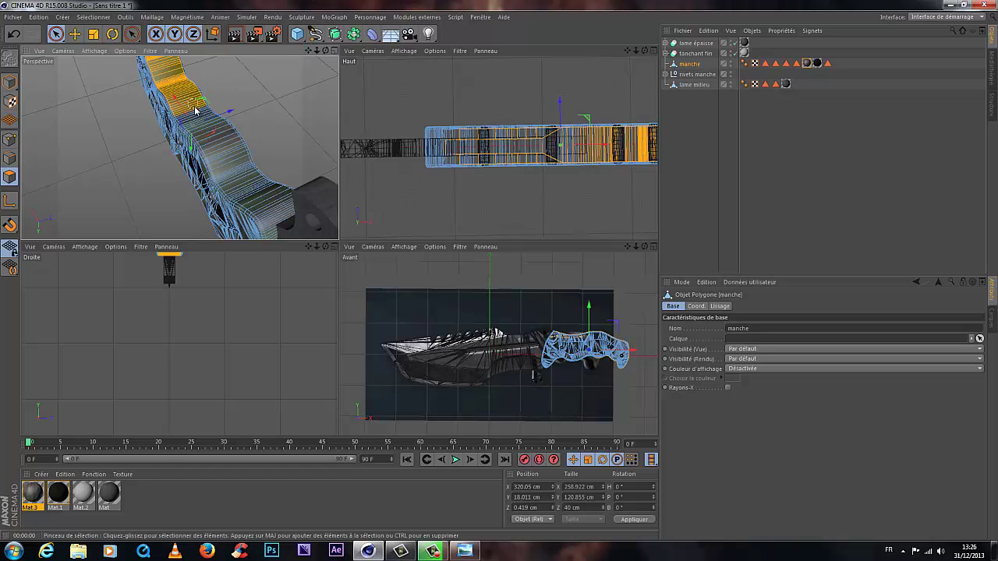
drag(195, 110, 290, 223)
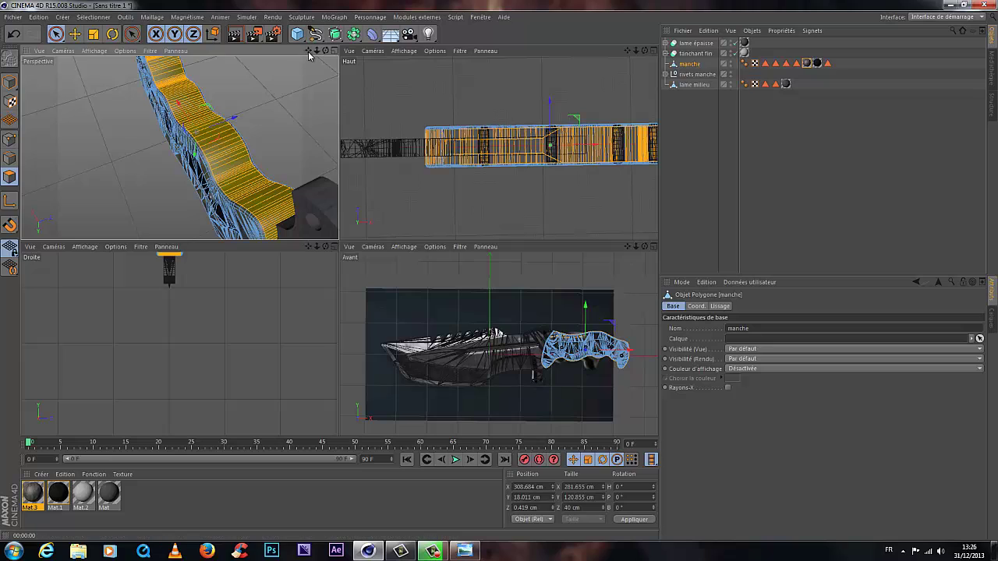
mouse_move(308, 52)
mouse_down()
mouse_move(178, 149)
mouse_move(281, 91)
mouse_up()
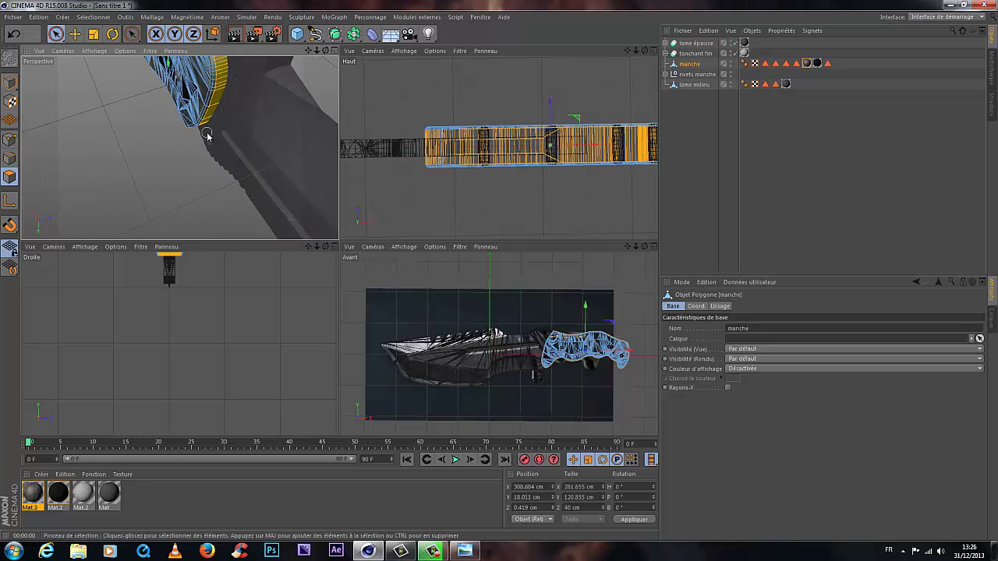
drag(326, 50, 265, 99)
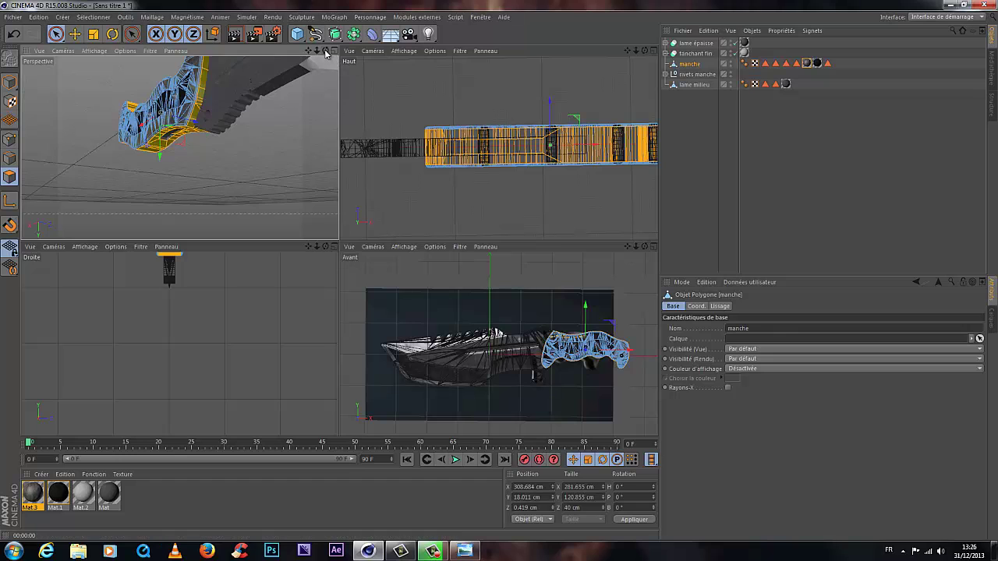
drag(326, 51, 114, 326)
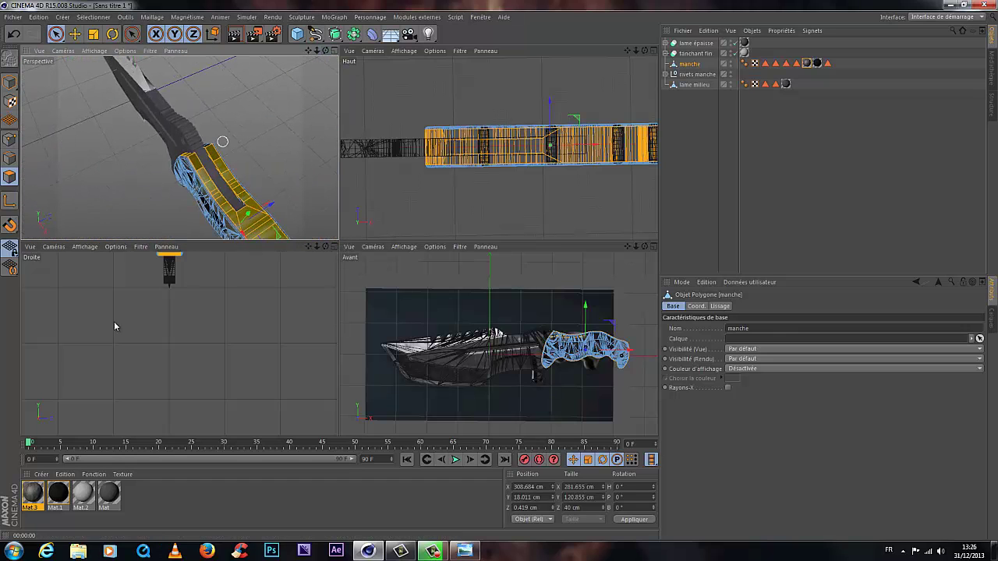
Step: Apply the Mat.3 camouflage material to the selected thickness faces of manche and render the perspective view
click(62, 477)
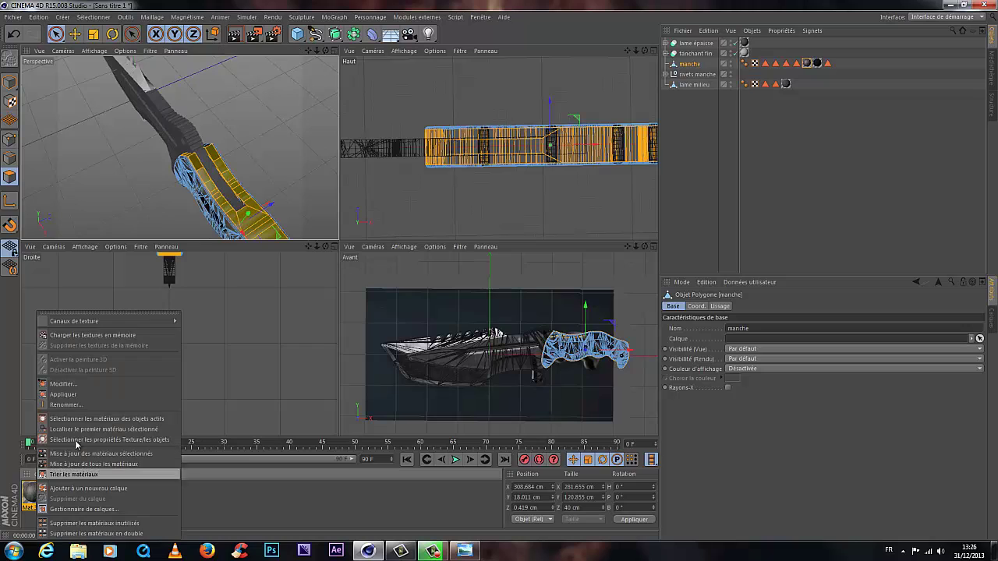
click(74, 396)
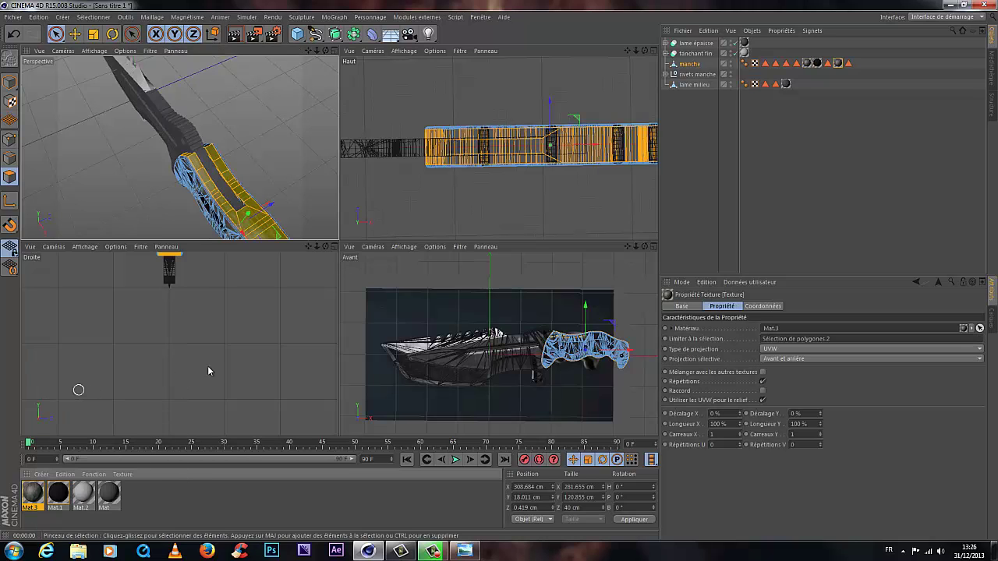
click(233, 36)
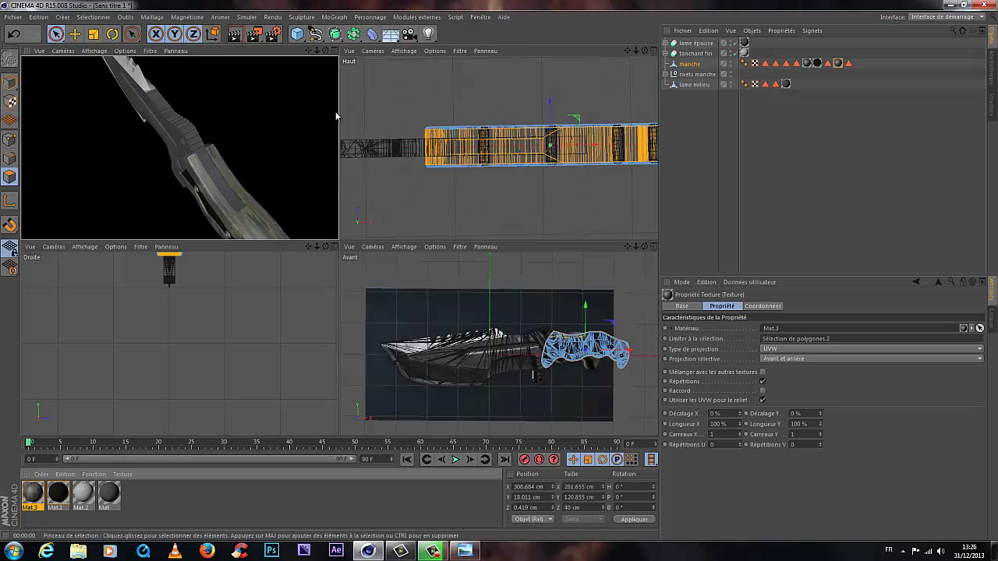
Step: Apply Mat.3 a second time to the same selected thickness faces of the handle
mouse_move(321, 50)
mouse_down()
mouse_move(341, 245)
mouse_move(335, 233)
mouse_up()
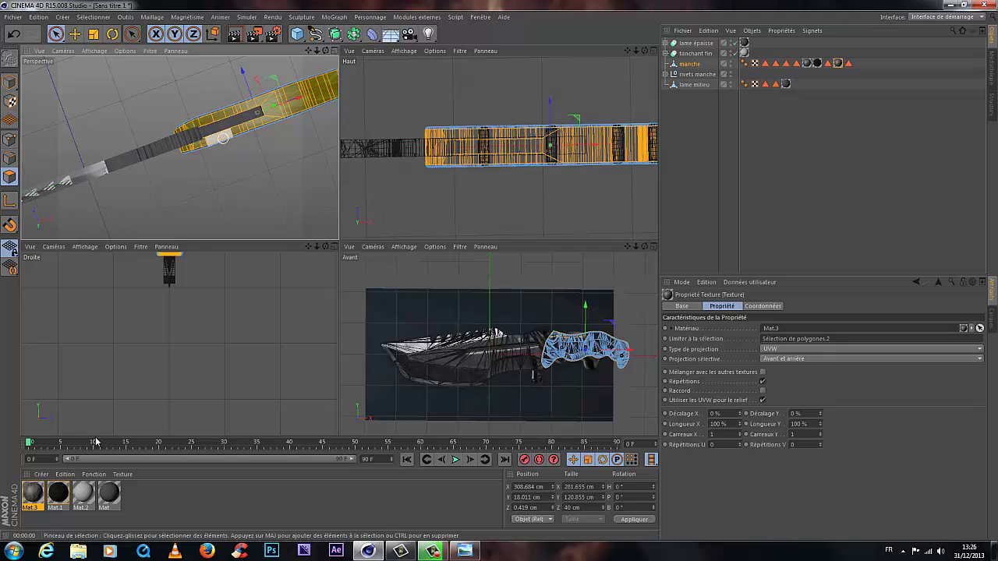
right_click(32, 491)
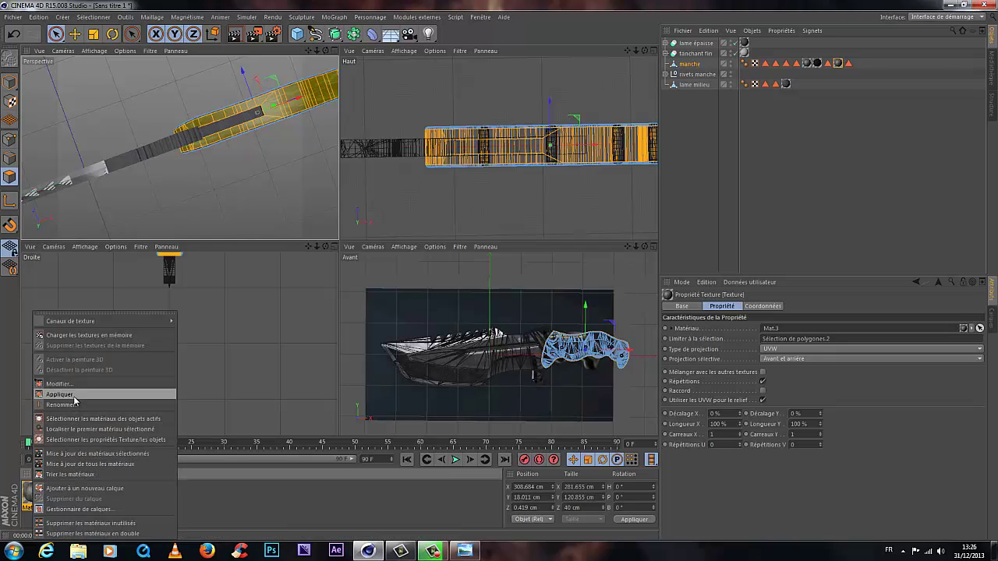
click(59, 395)
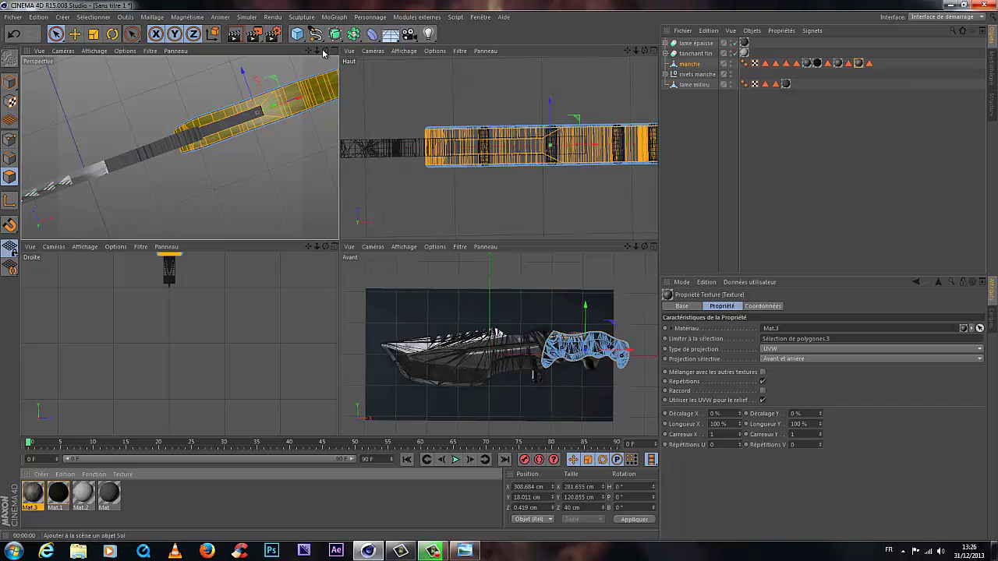
Step: Fit the newest Mat.3 texture on manche to a zone around the handle seen edge-on, using Planaire projection, and render the view
drag(324, 53, 340, 244)
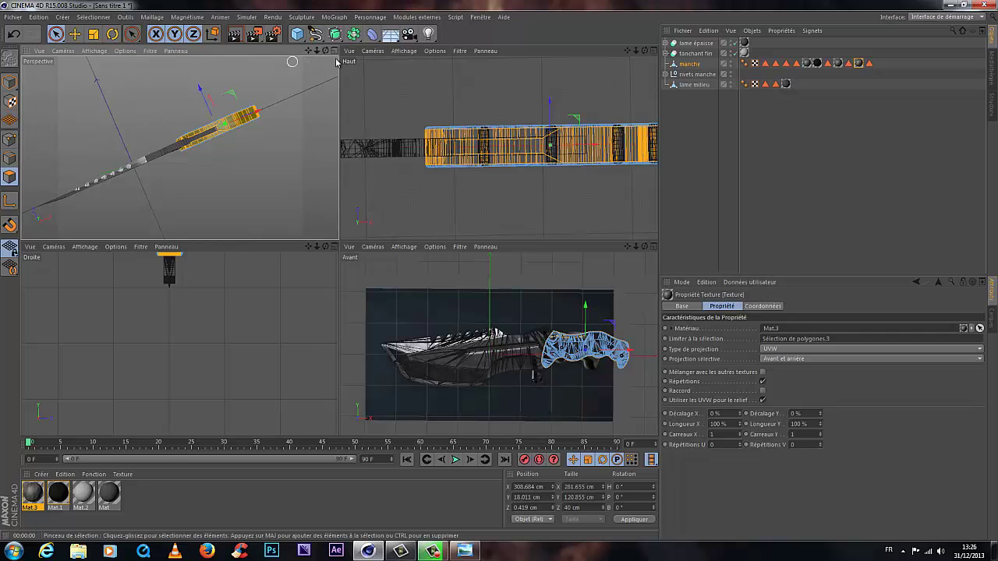
drag(325, 52, 344, 242)
right_click(859, 64)
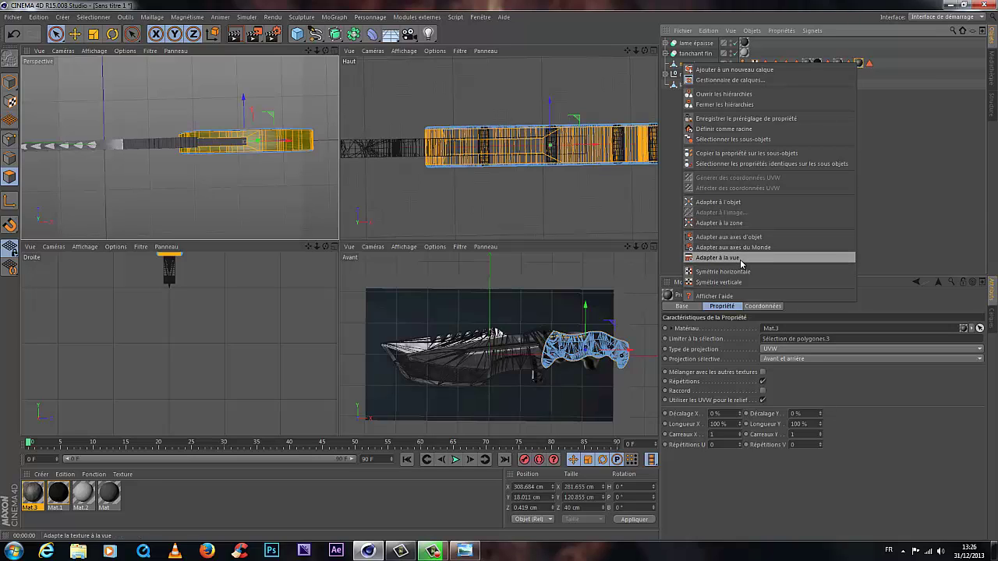
click(734, 224)
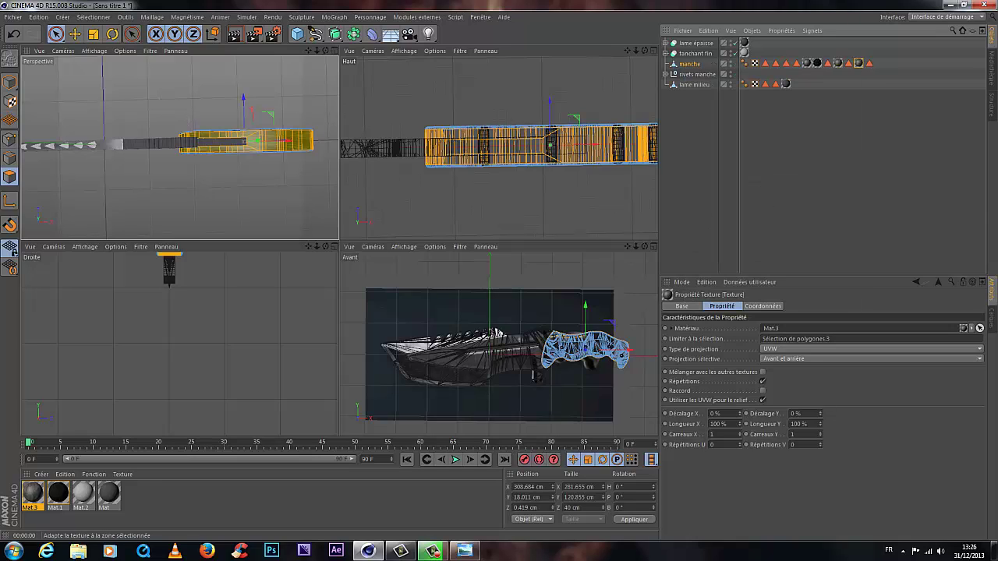
drag(158, 99, 323, 195)
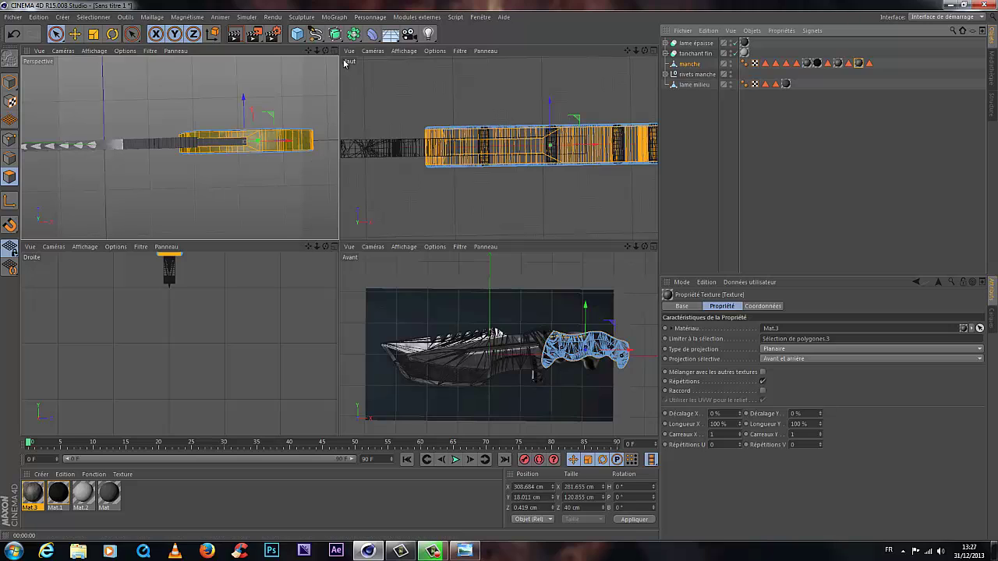
key(ctrl+r)
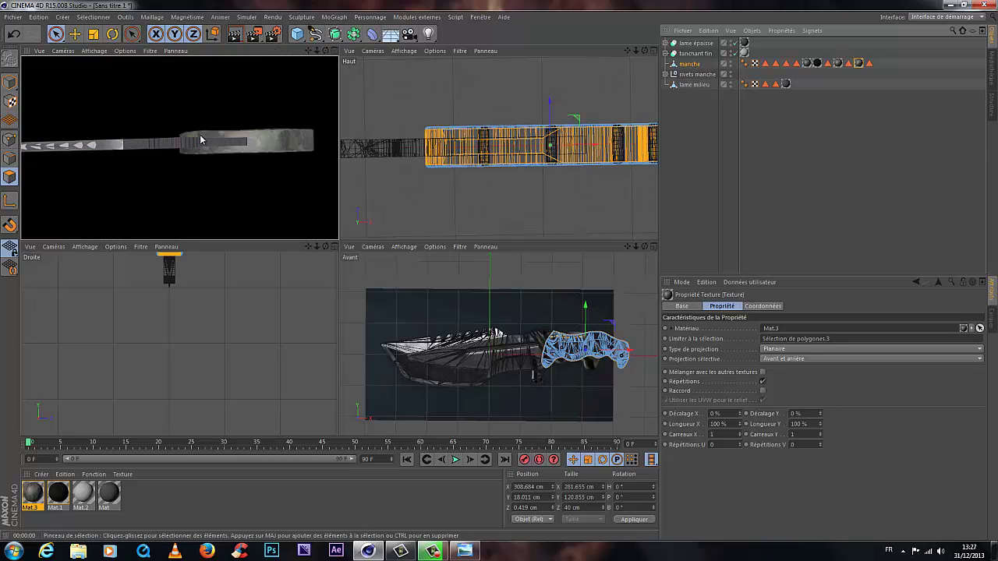
Step: Render the knife from the side, both close up and in full, to check the camouflage on the handle
drag(327, 51, 296, 195)
key(ctrl+r)
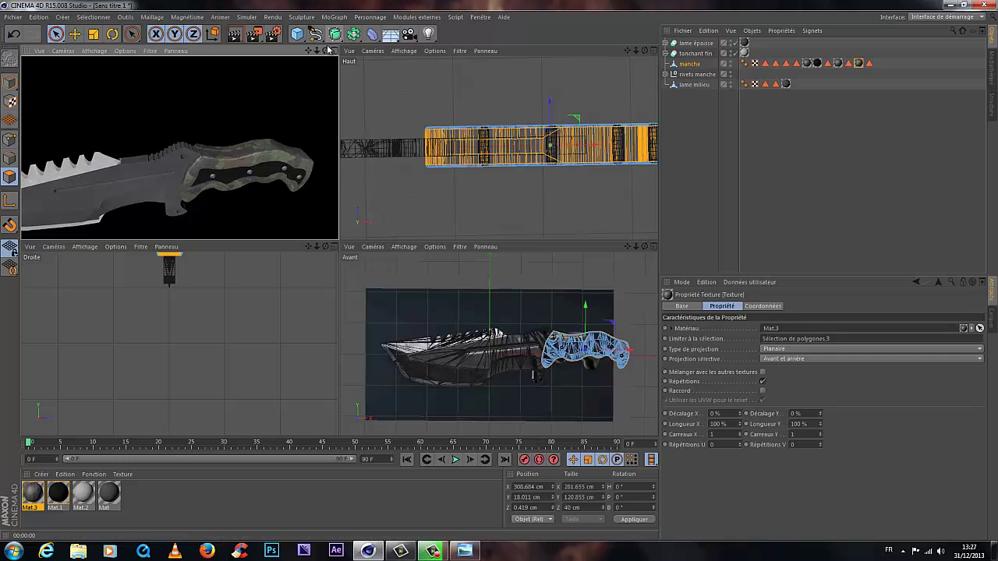
mouse_move(339, 237)
mouse_down()
mouse_move(326, 234)
mouse_move(315, 250)
mouse_move(341, 244)
mouse_up()
drag(309, 52, 331, 241)
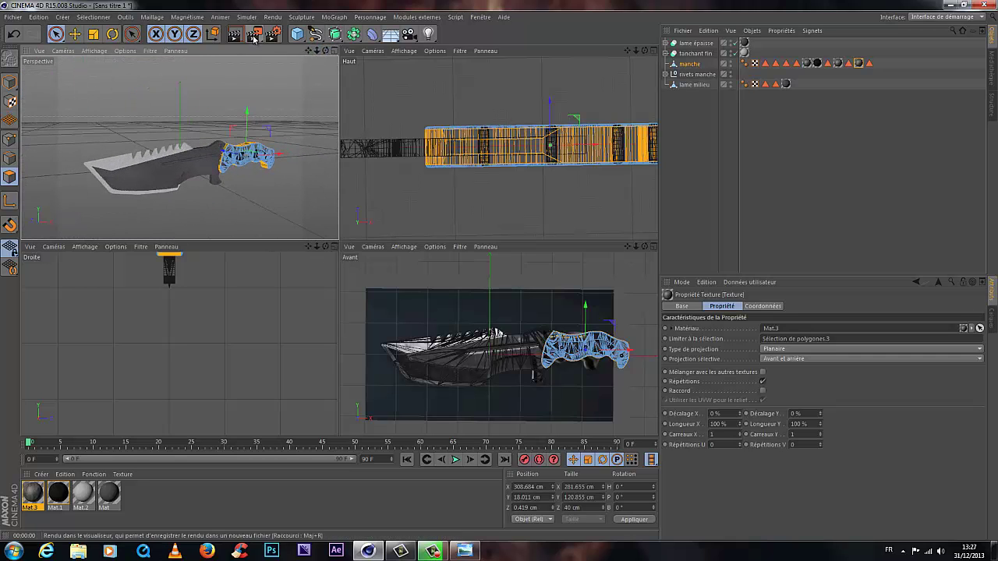
click(235, 34)
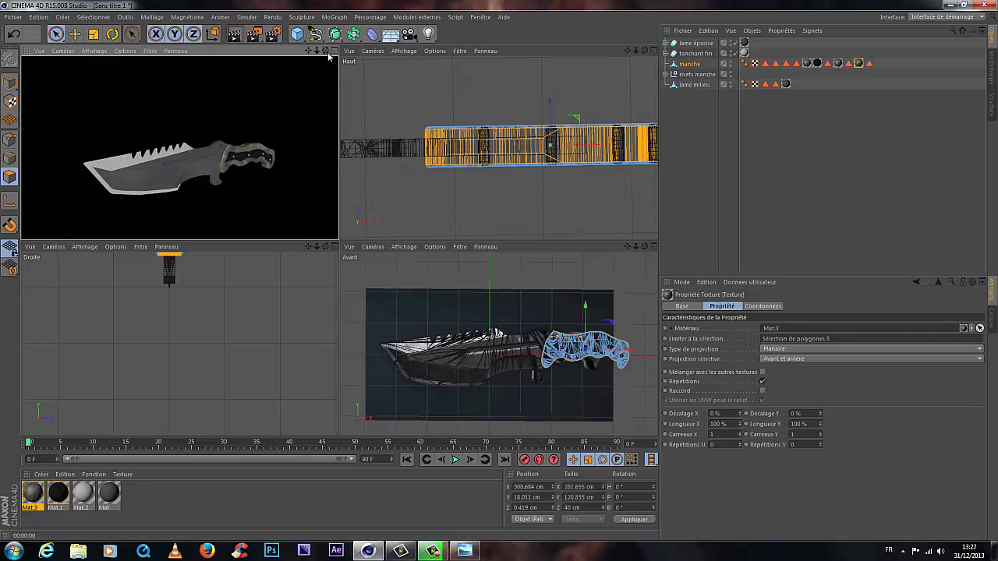
drag(325, 51, 343, 243)
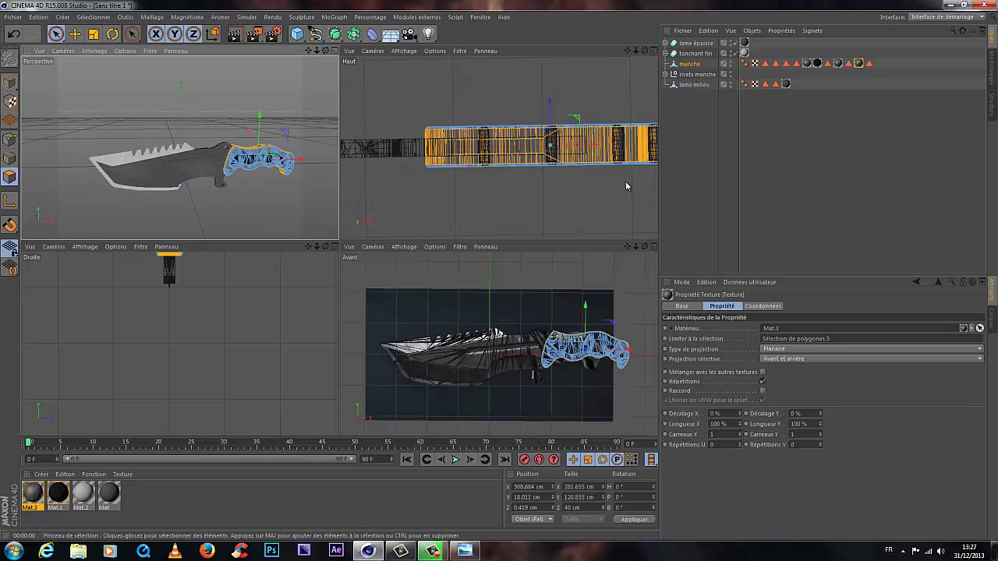
Step: Select the rivets manche group, create a new material and open it for editing
click(689, 43)
right_click(694, 85)
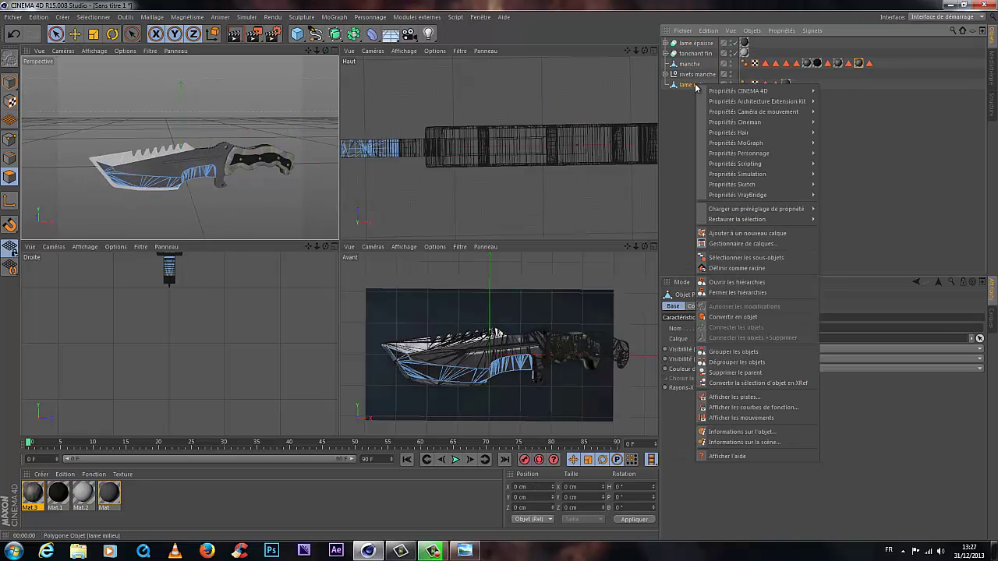
click(690, 75)
click(691, 74)
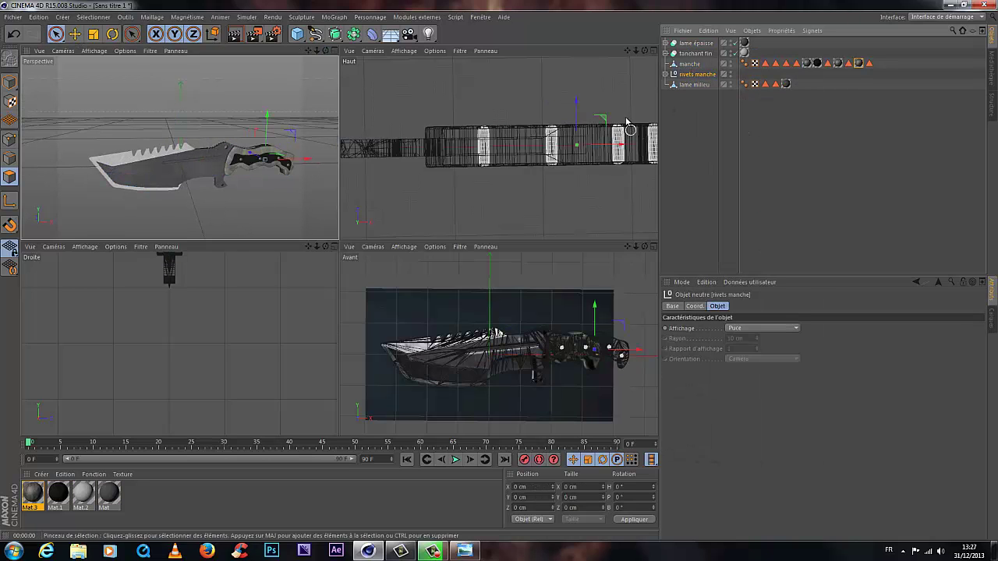
double_click(153, 491)
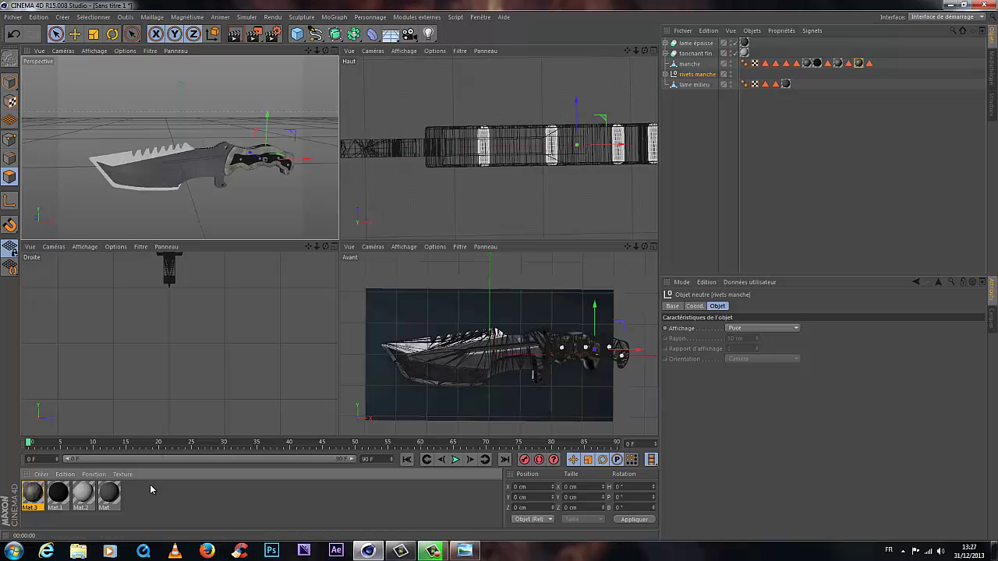
double_click(31, 493)
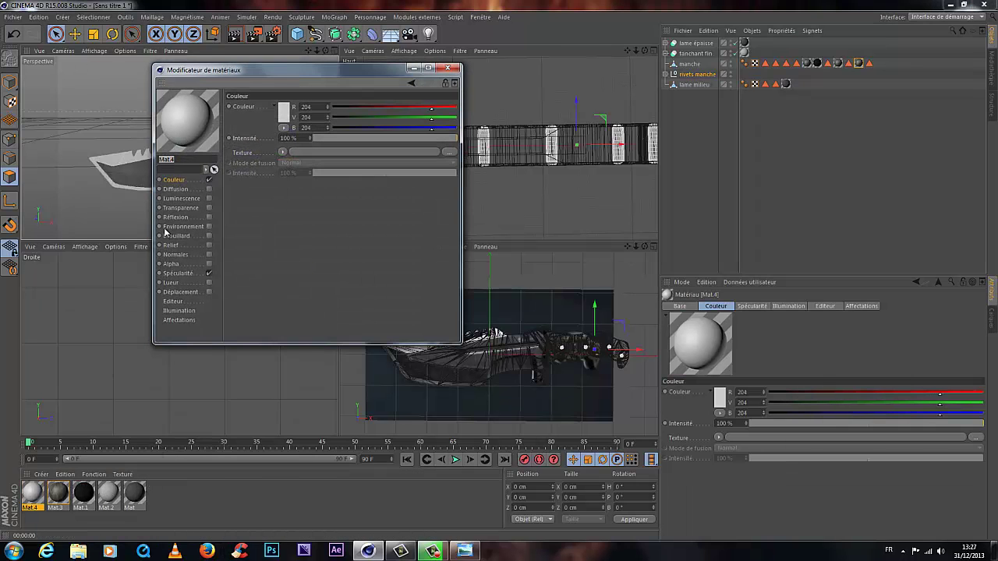
Step: Enable reflection on the new material at 93% intensity, with a Fresnel texture mixed at 77%
click(208, 218)
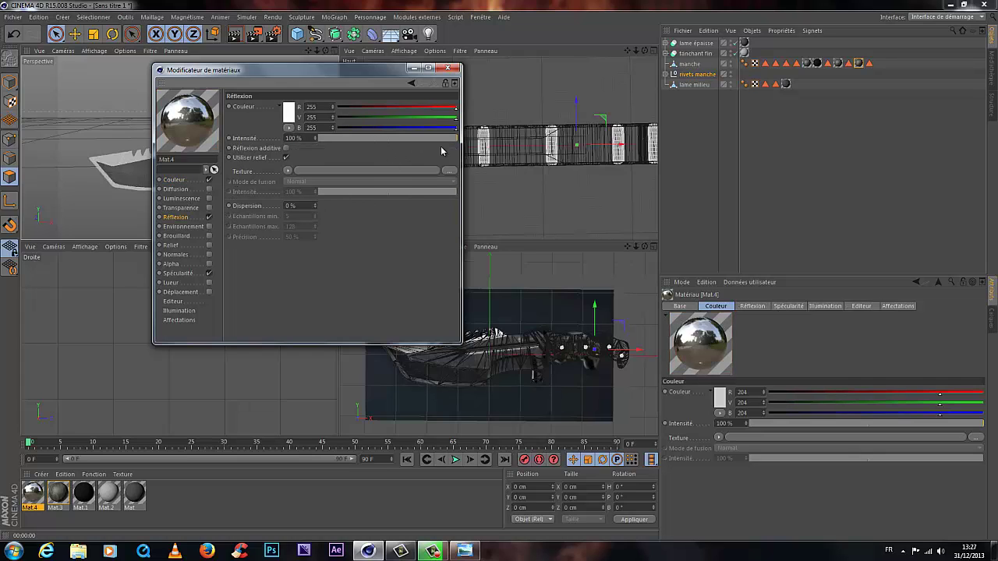
drag(431, 142, 435, 145)
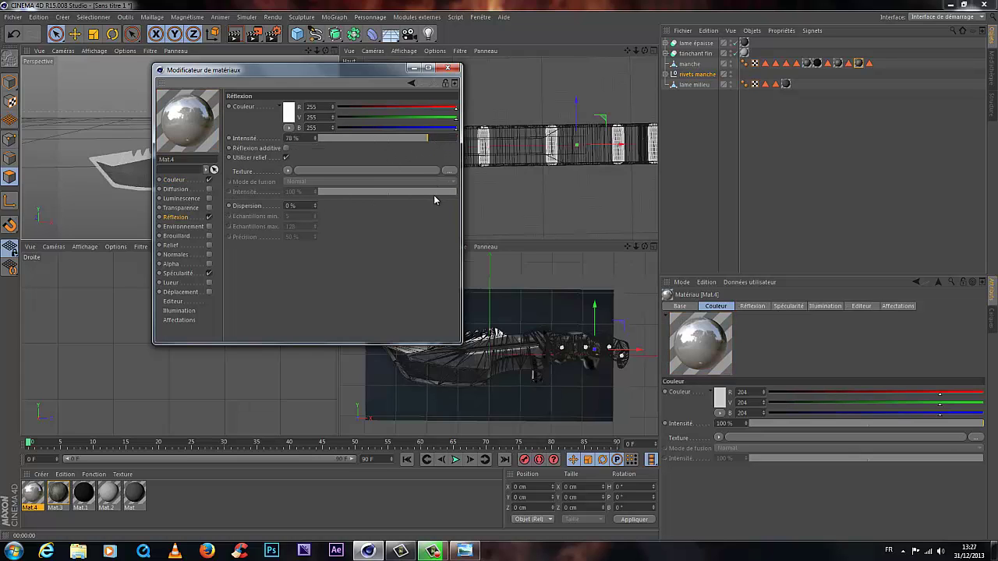
click(288, 170)
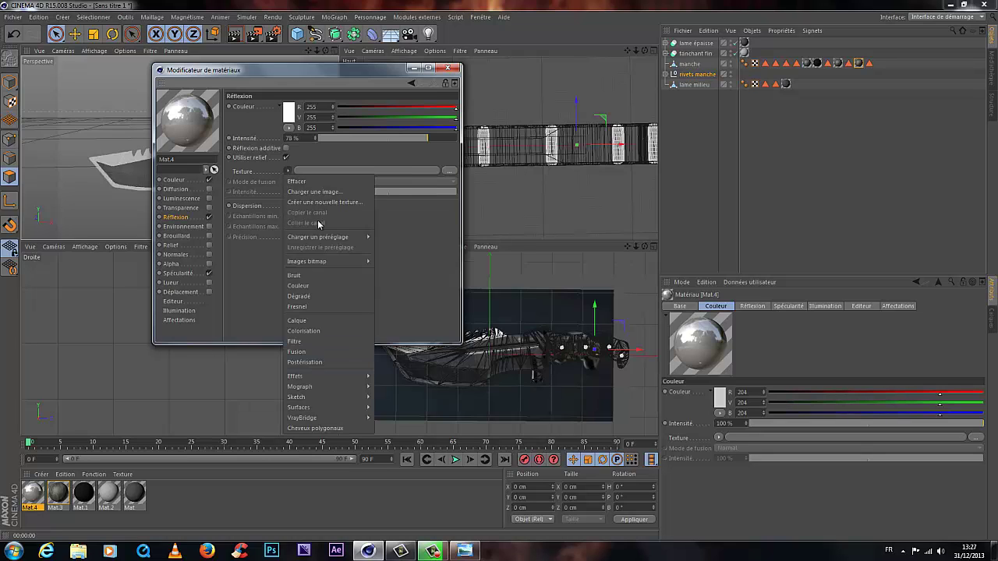
click(308, 307)
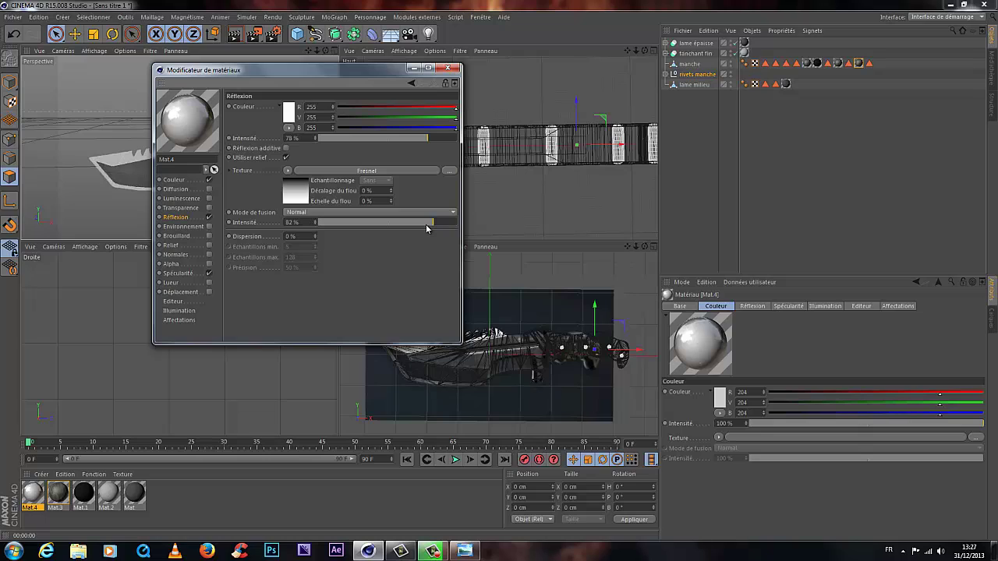
drag(426, 228, 425, 231)
drag(445, 139, 442, 150)
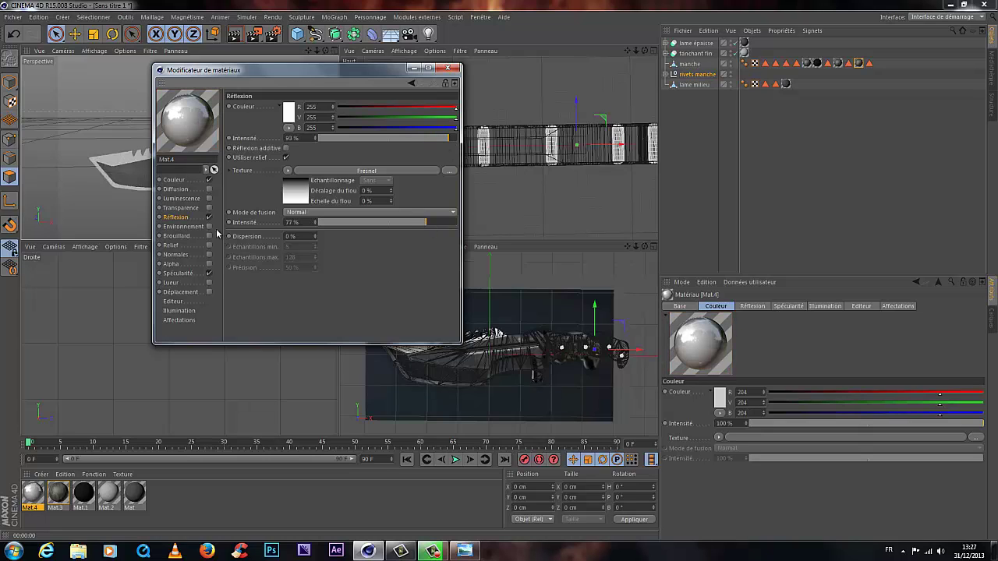
click(349, 171)
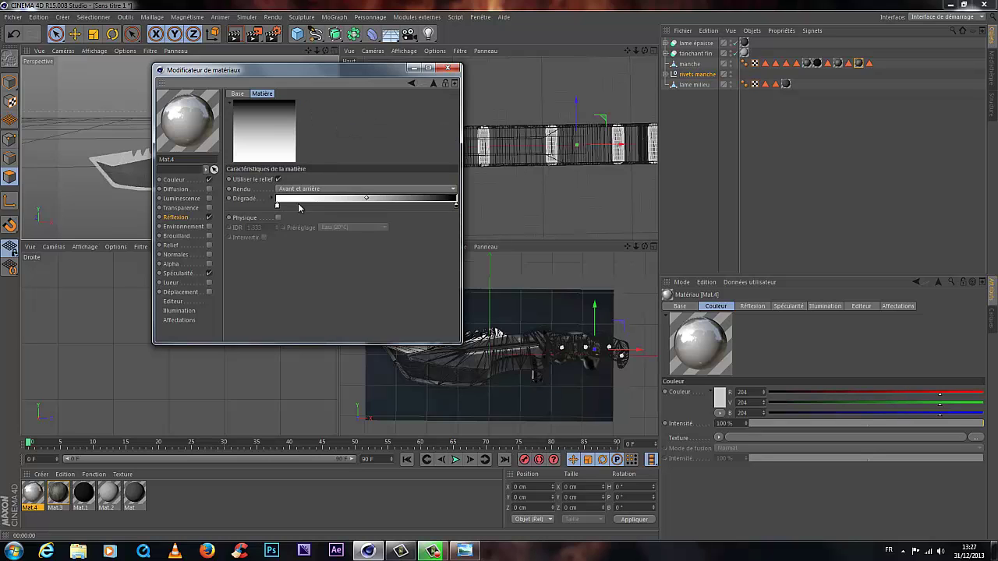
click(448, 67)
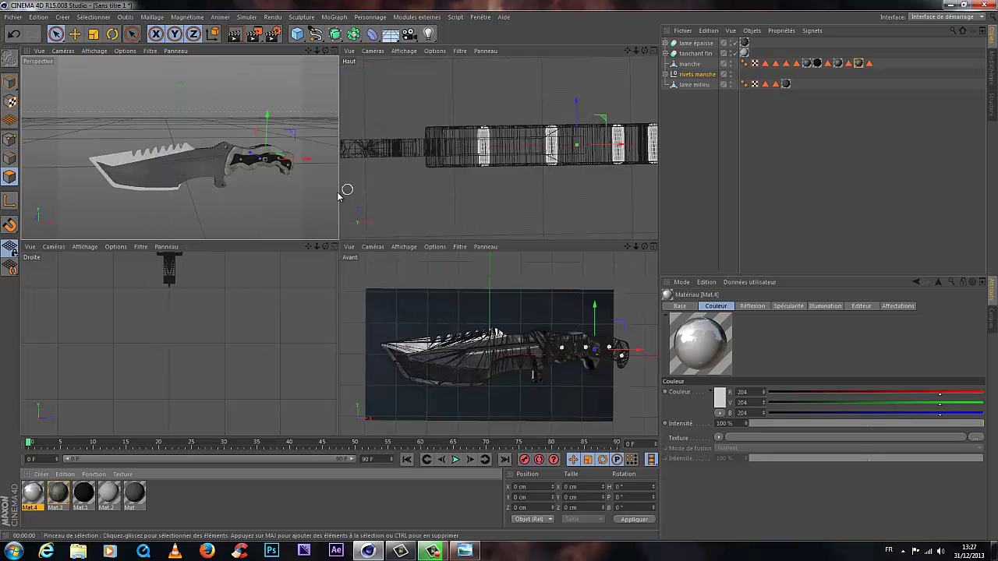
double_click(31, 495)
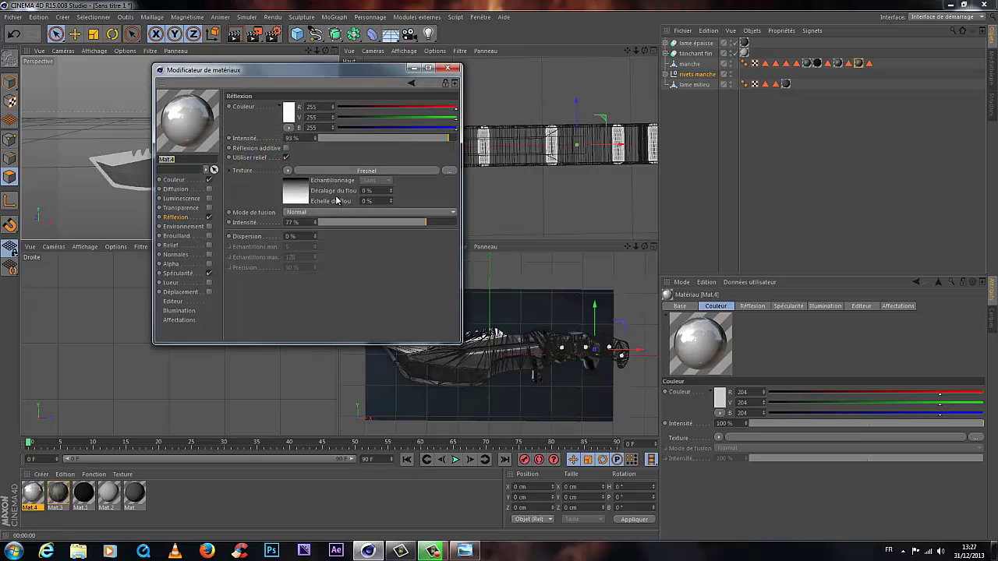
click(288, 171)
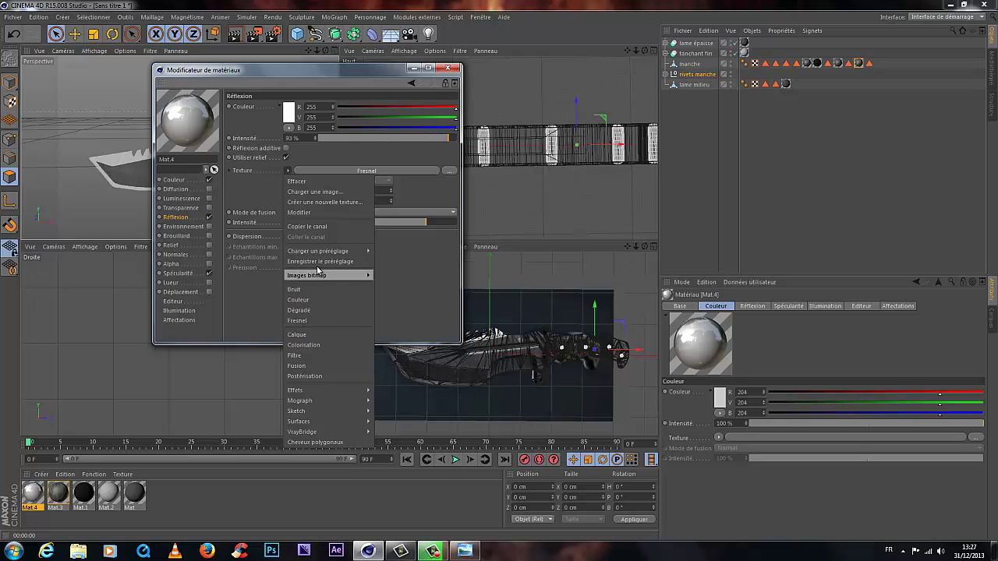
click(391, 258)
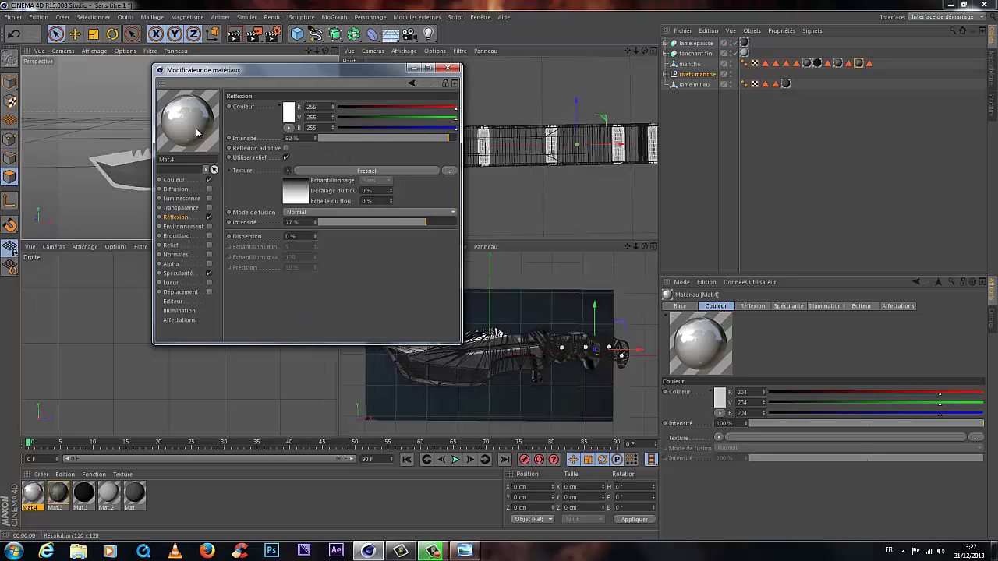
Step: Darken Mat.4's base colour to a mid grey of RGB 109, 109, 109 and close the material editor
click(171, 180)
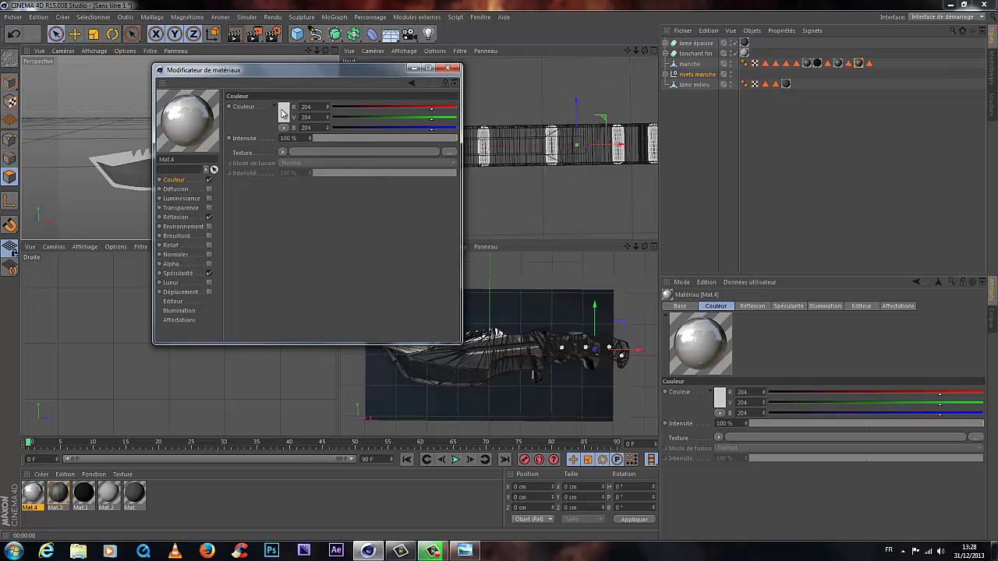
click(286, 114)
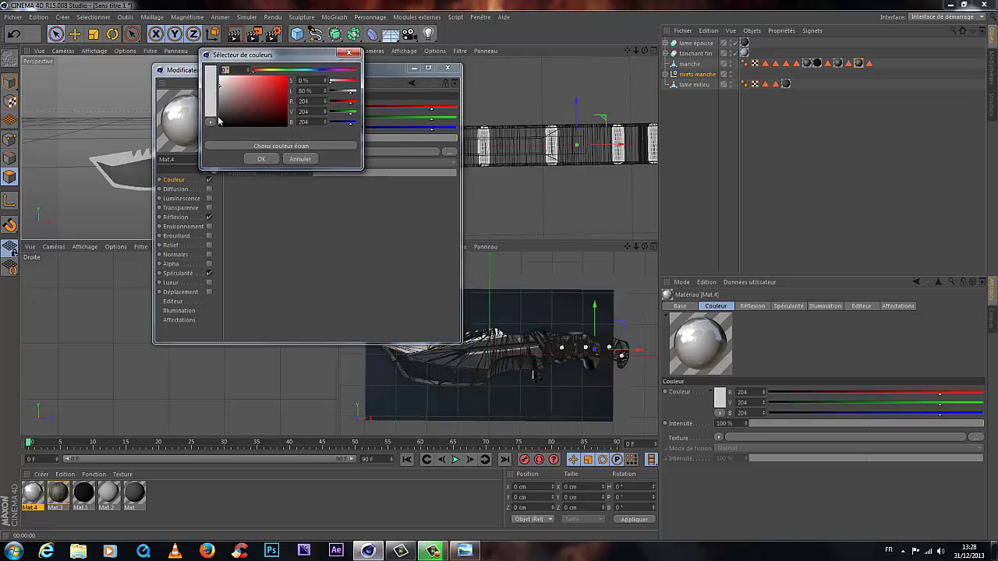
click(258, 159)
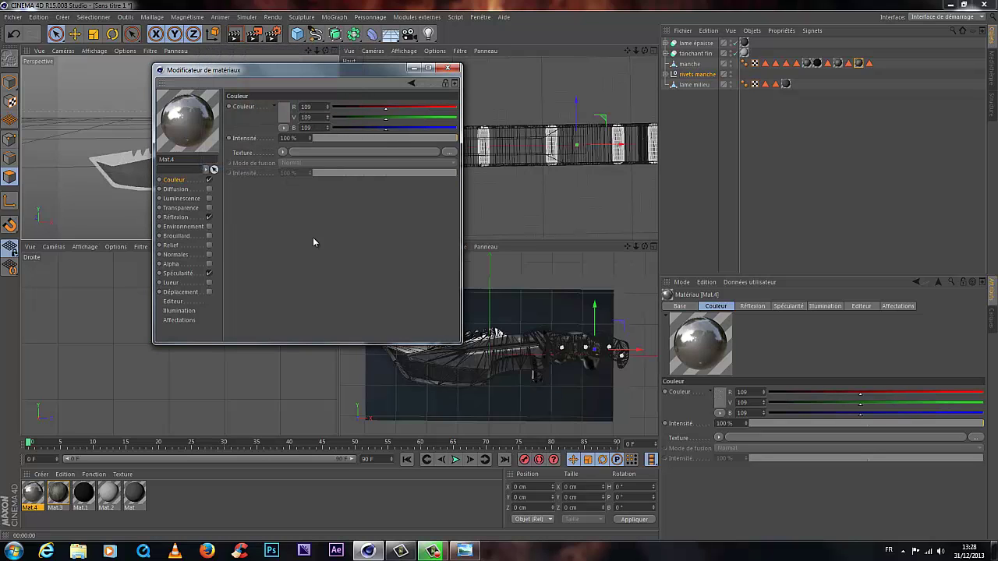
click(450, 69)
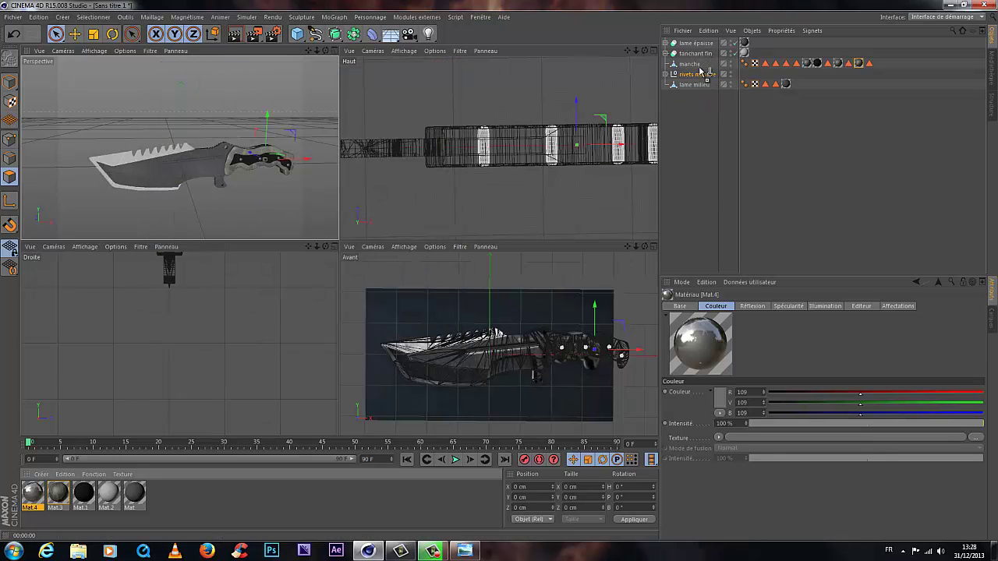
Step: Apply Mat.4 to the rivets manche group and render the handle close up to check the rivets
drag(705, 75, 705, 75)
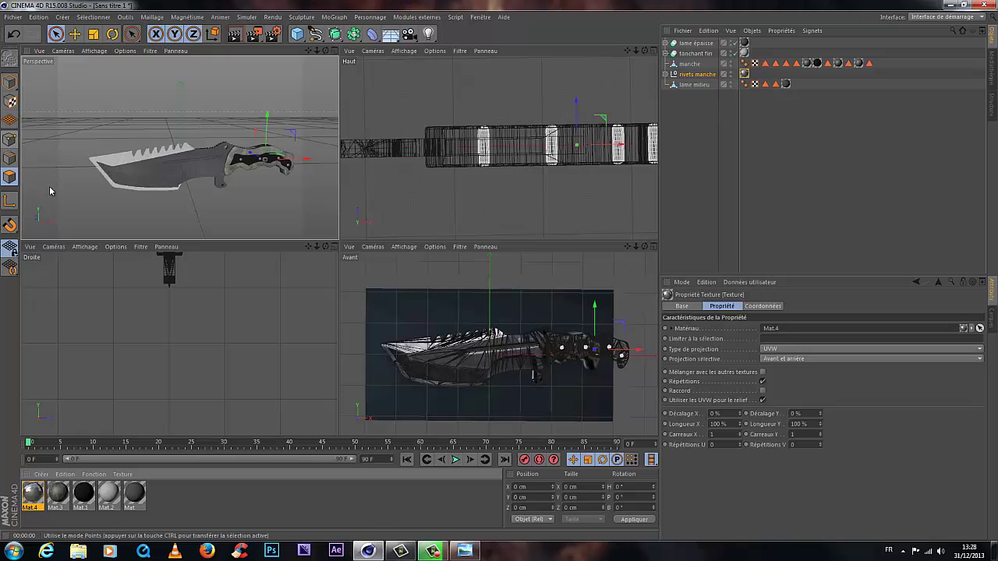
scroll(209, 176, up, 3)
scroll(208, 175, up, 5)
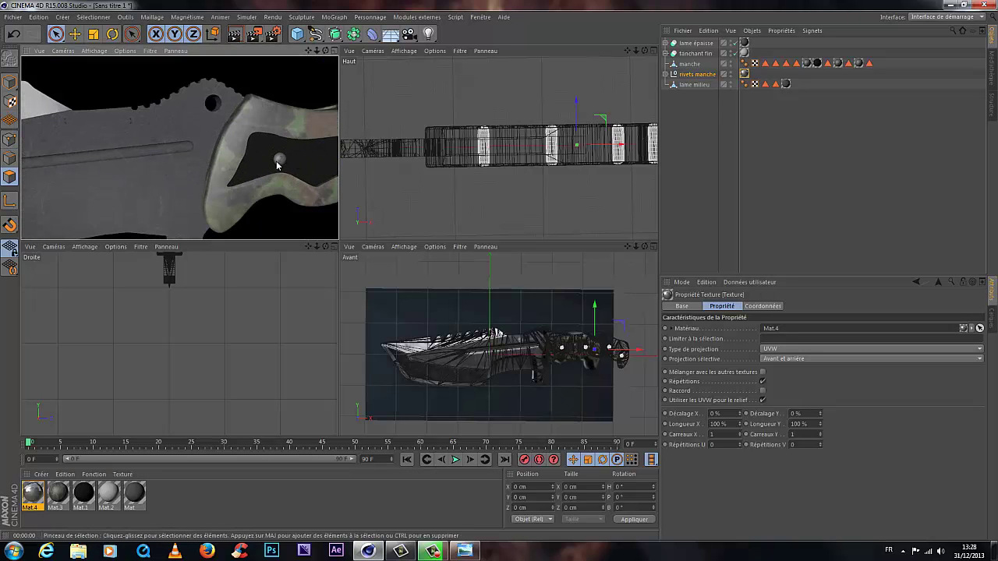
drag(309, 50, 151, 52)
click(234, 34)
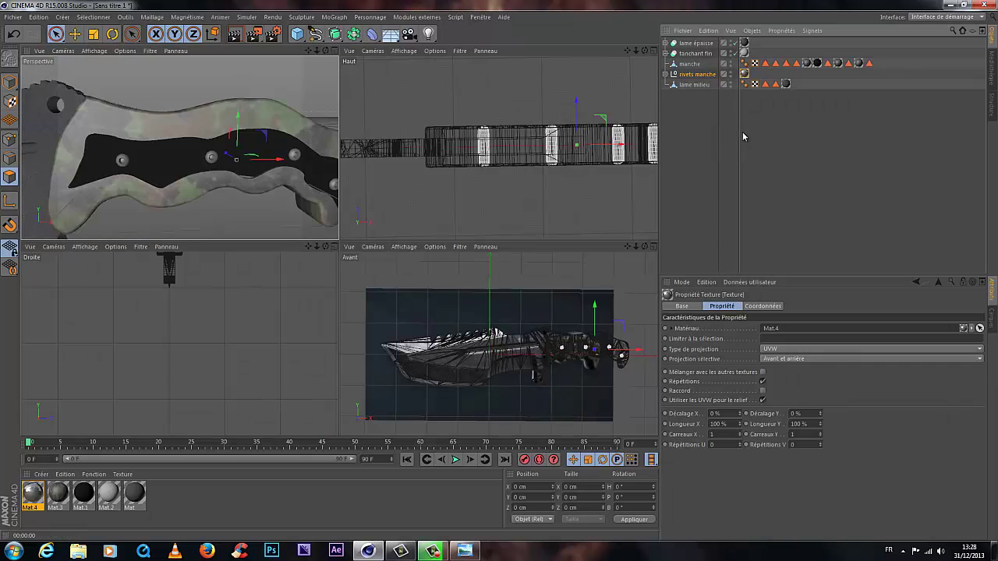
Step: Remove the Mat.4 texture from the rivets manche group and render the handle for comparison
click(583, 162)
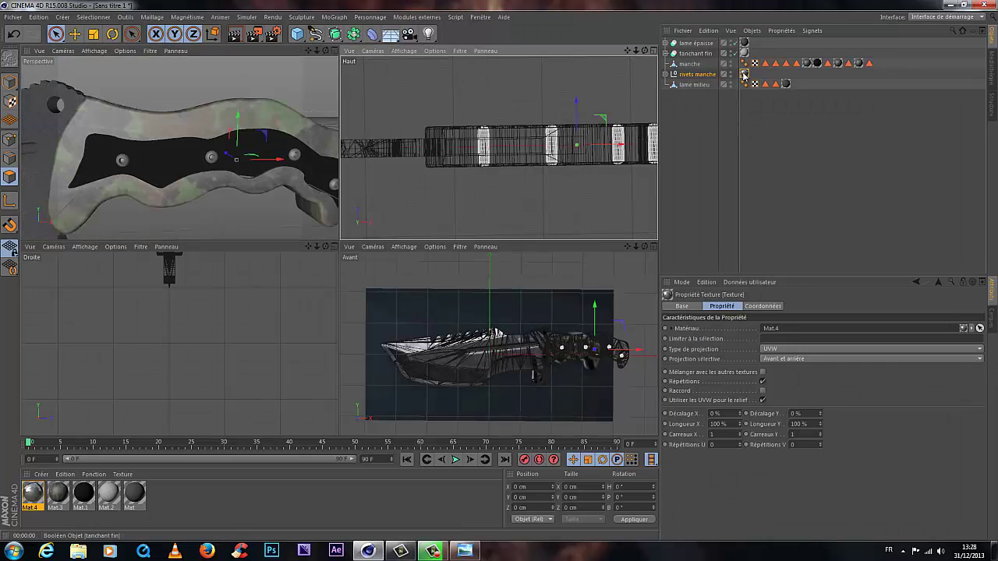
click(664, 129)
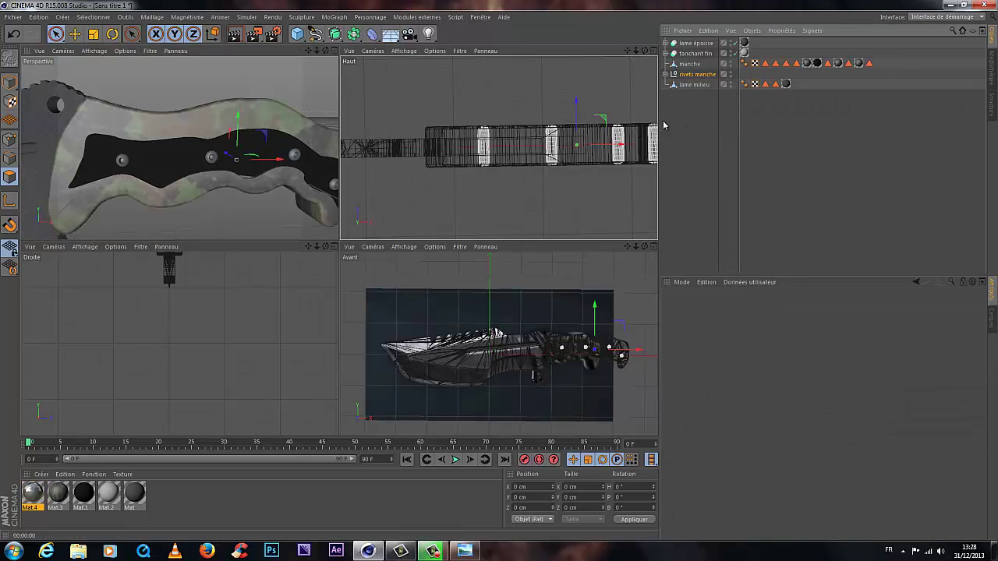
click(234, 34)
click(183, 96)
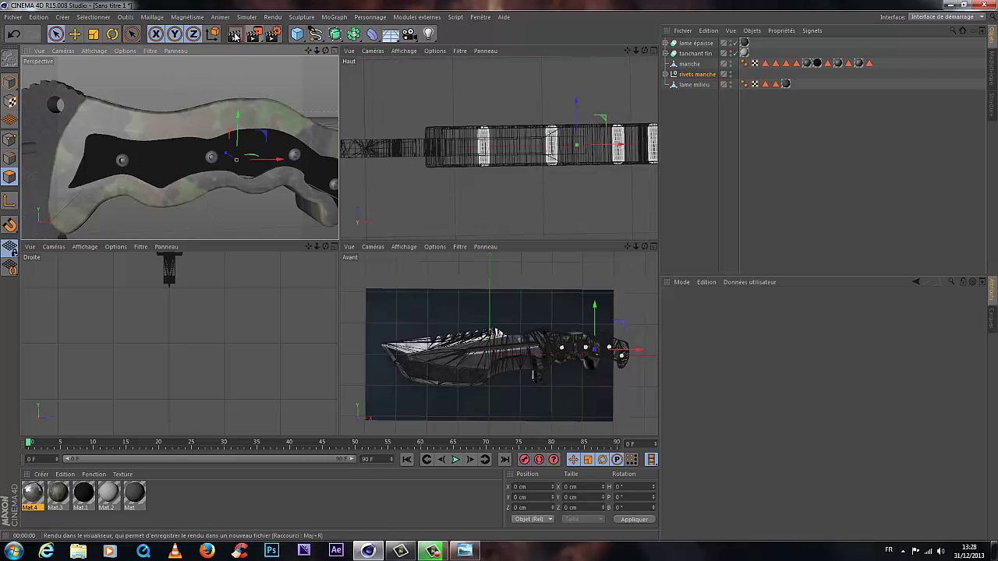
click(238, 35)
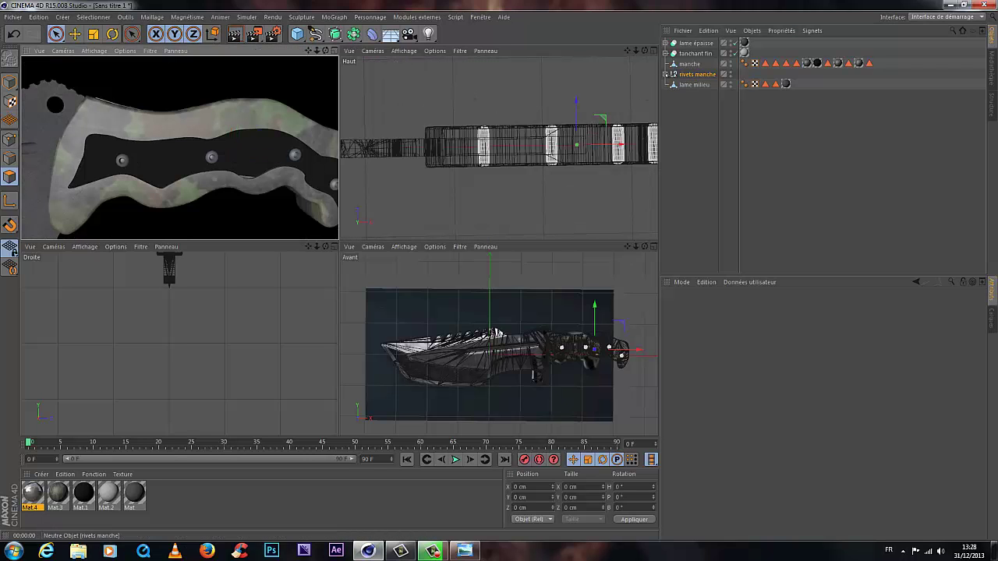
click(665, 74)
click(665, 75)
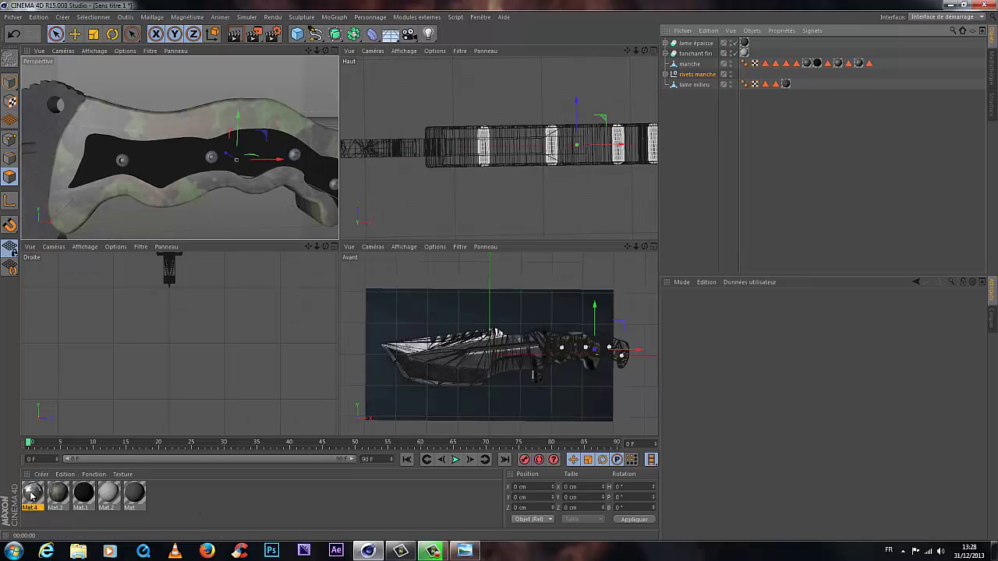
Step: Reapply Mat.4 to the rivets manche group and render the handle again
drag(31, 496, 577, 155)
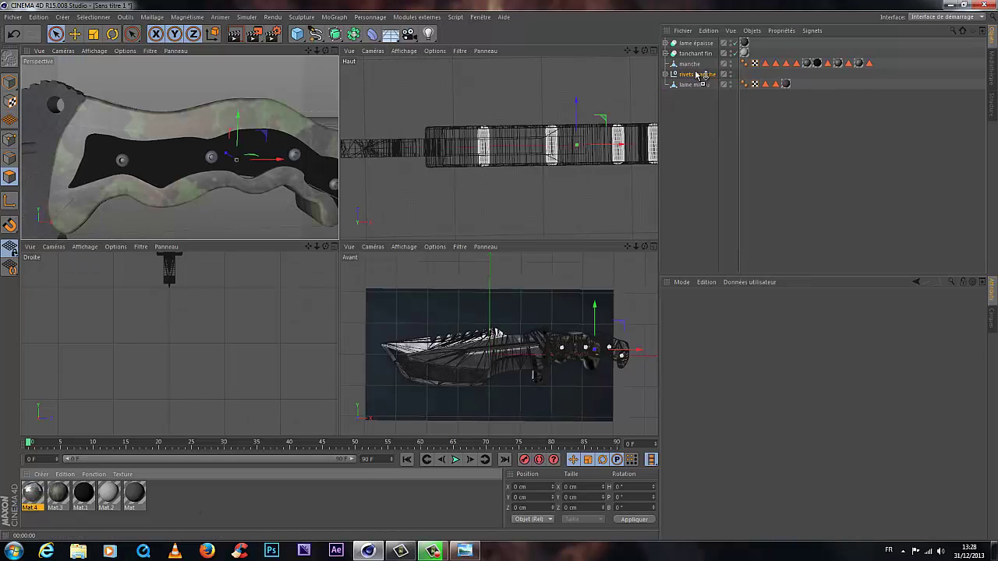
drag(696, 74, 696, 74)
click(236, 36)
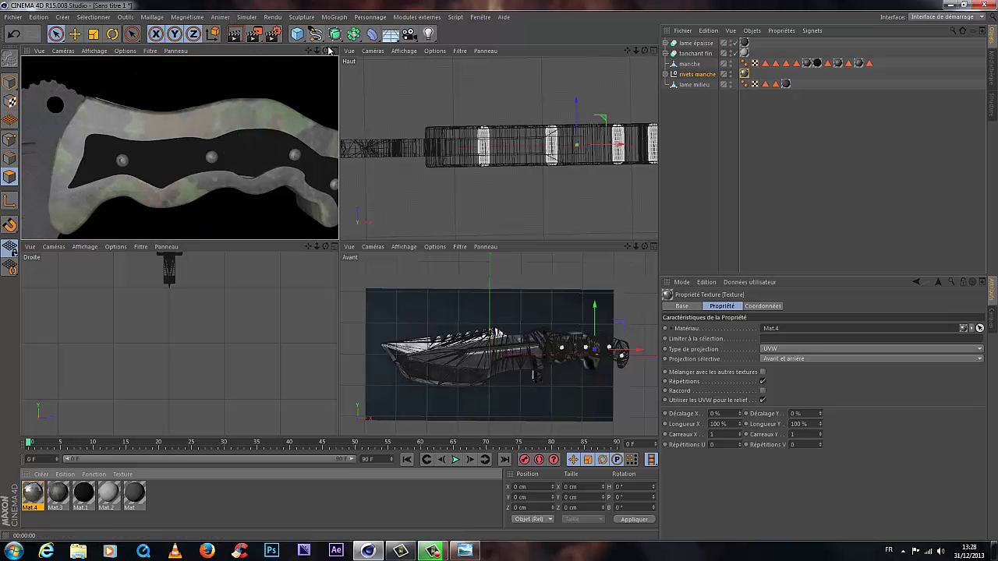
drag(328, 50, 475, 69)
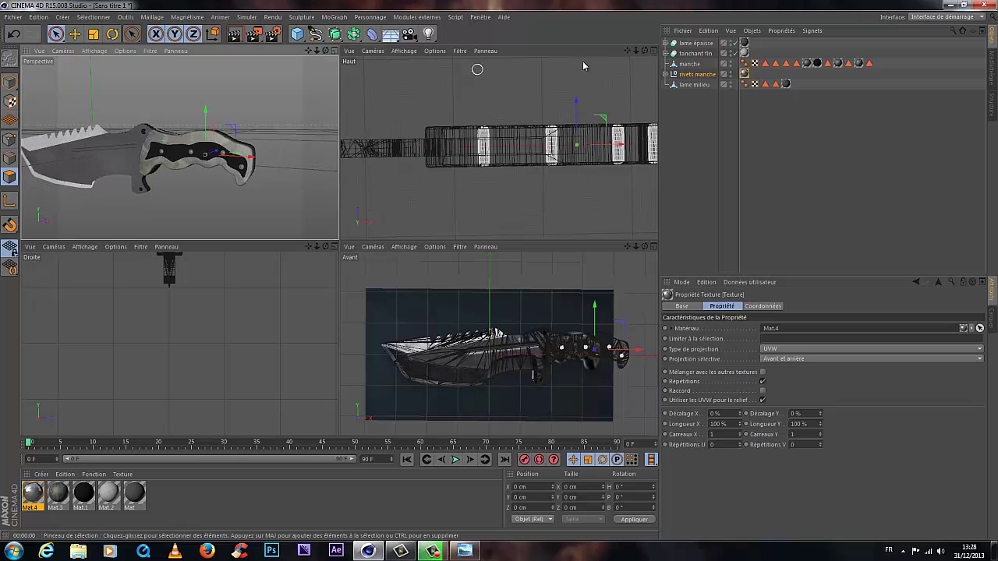
click(686, 44)
shift+click(690, 84)
right_click(710, 75)
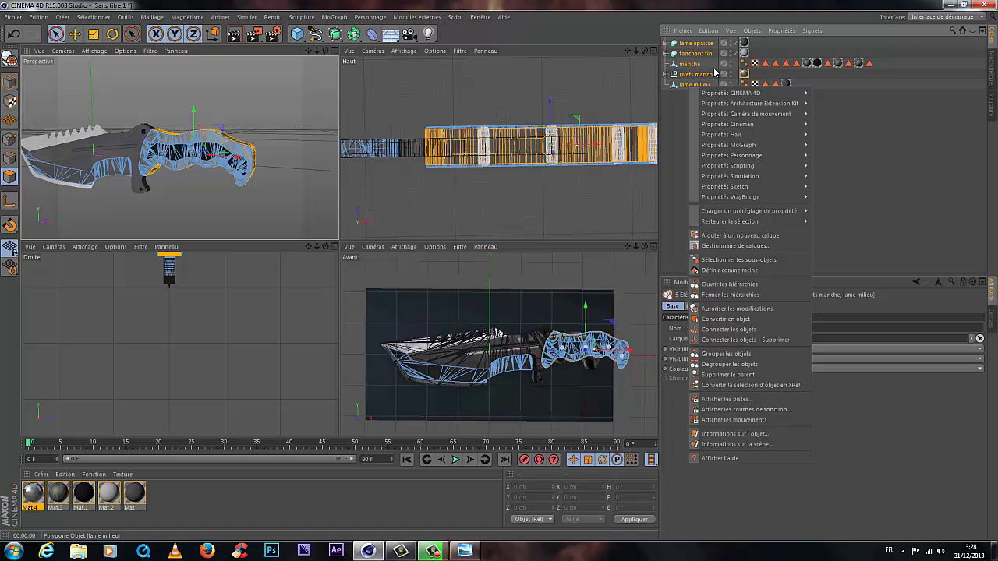
mouse_move(704, 157)
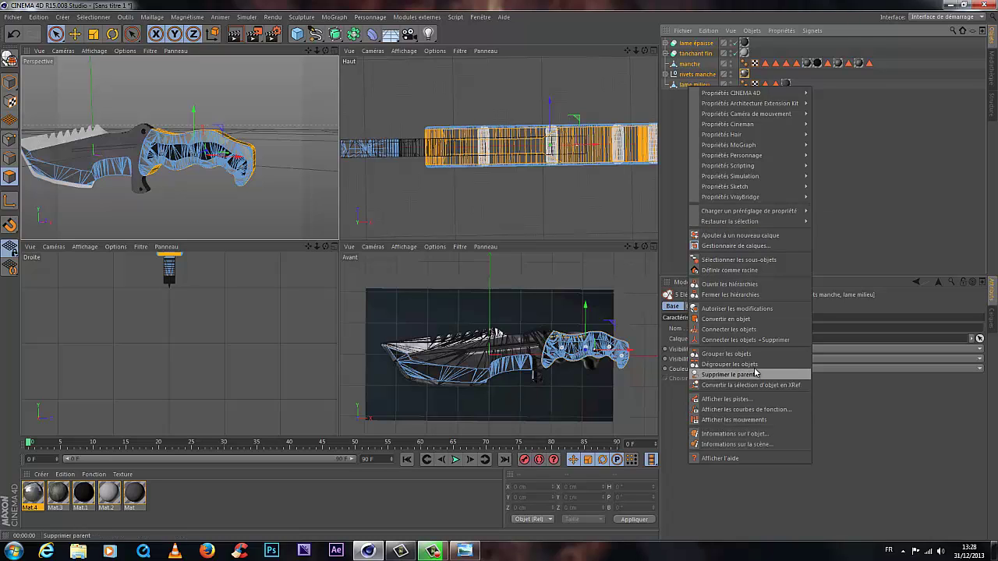
click(668, 145)
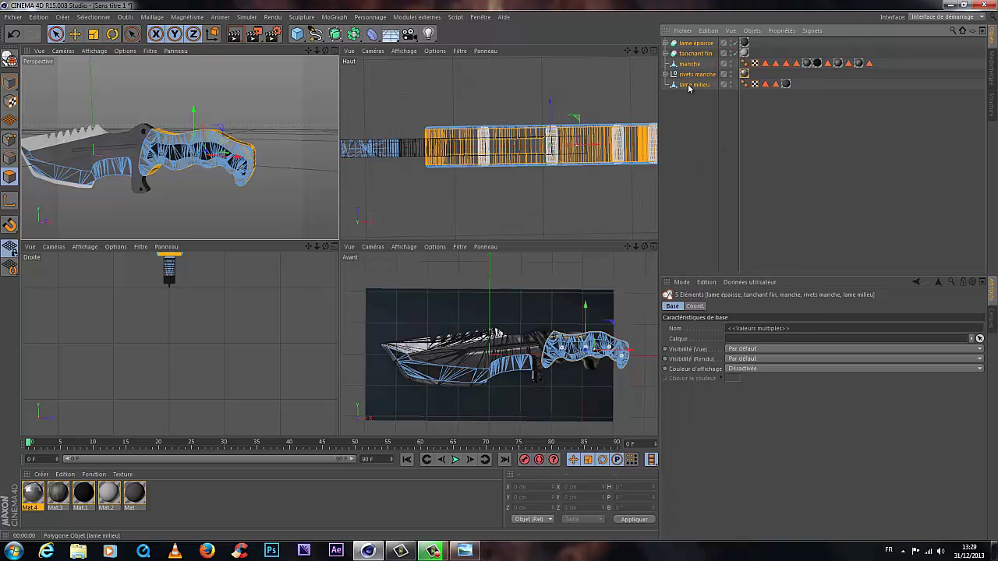
click(689, 85)
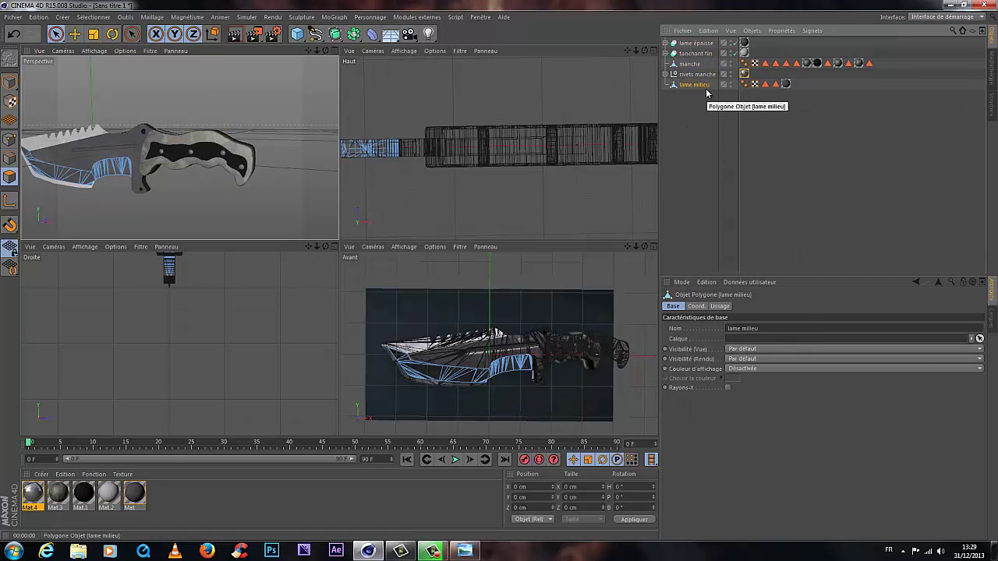
right_click(680, 87)
click(681, 88)
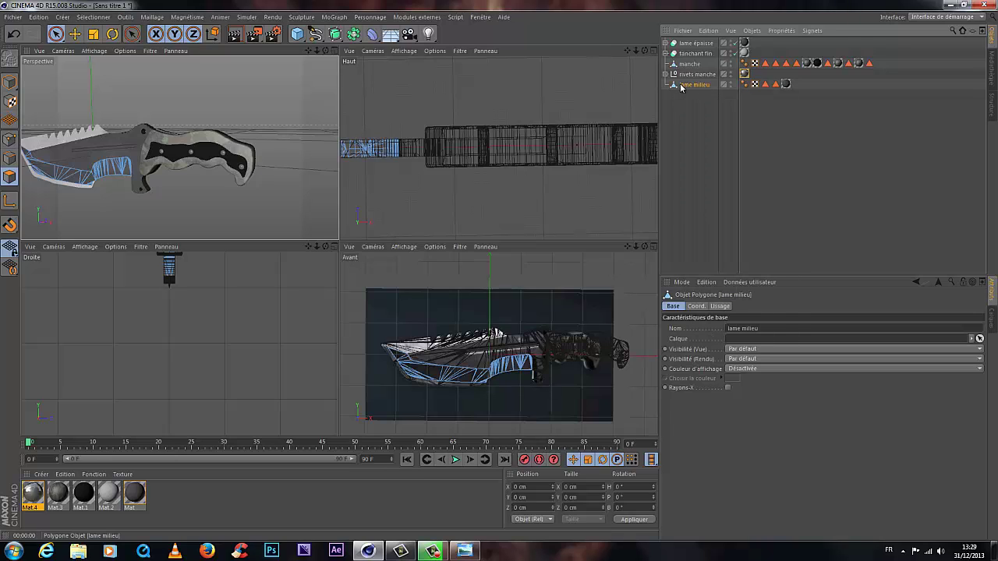
key(u)
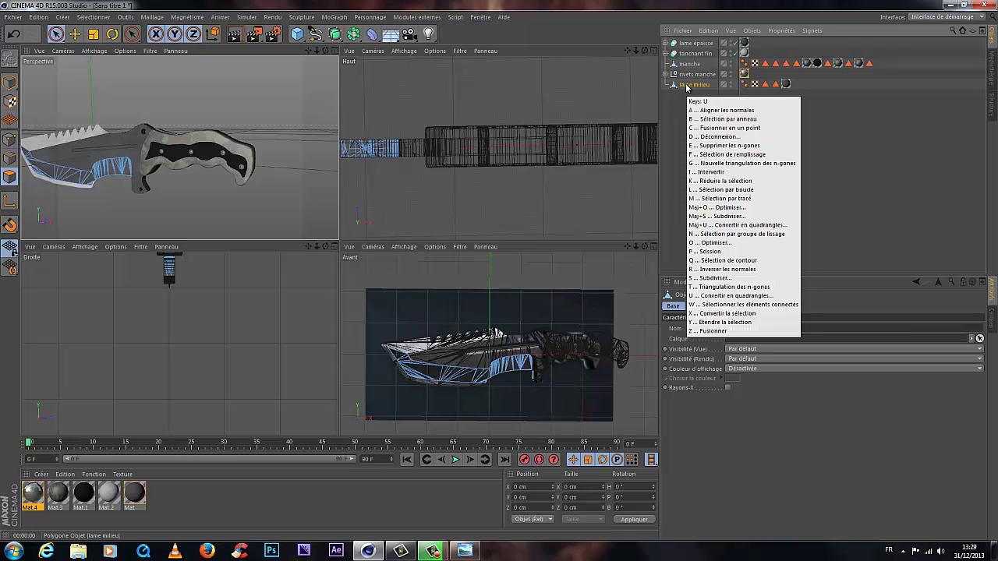
key(Escape)
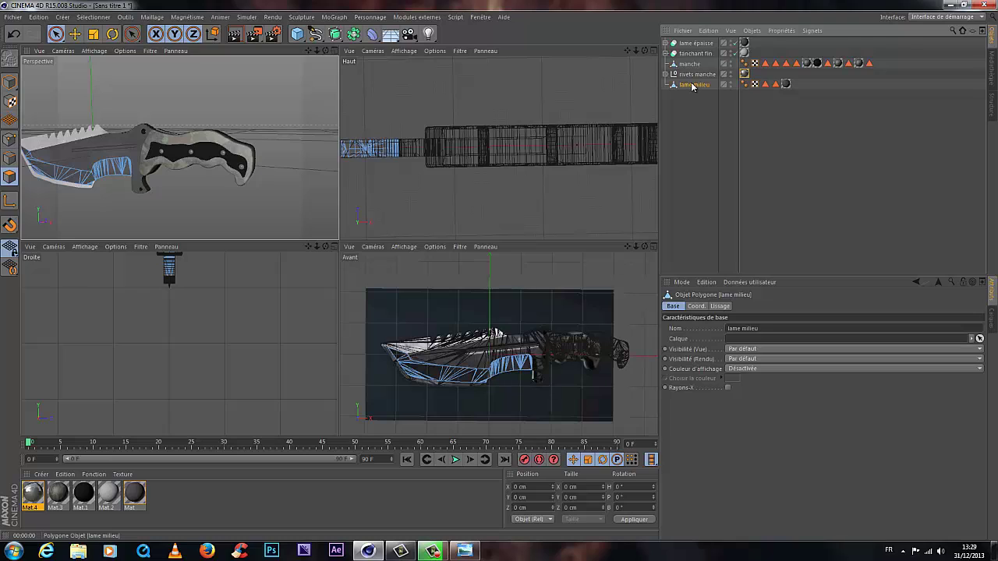
key(u)
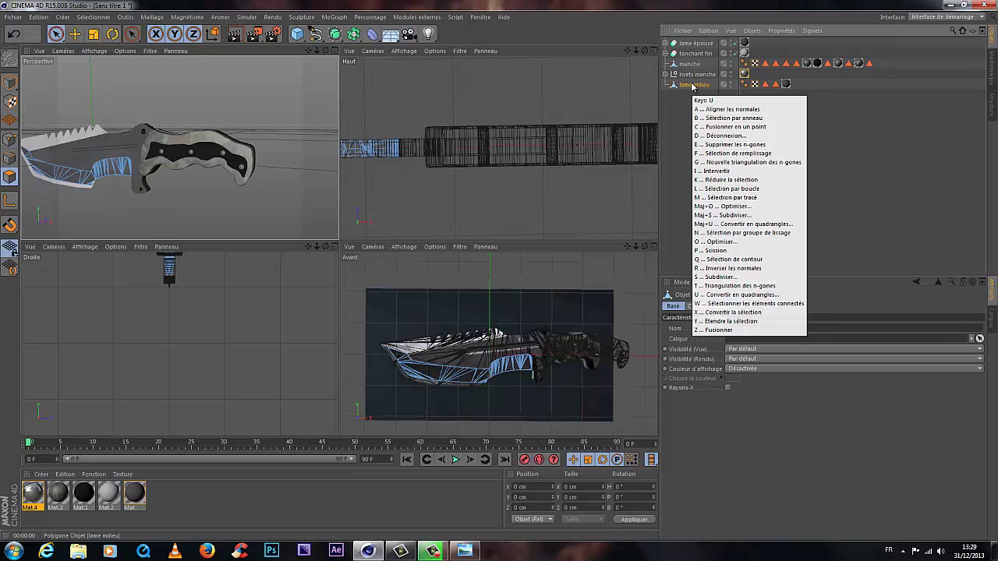
key(u)
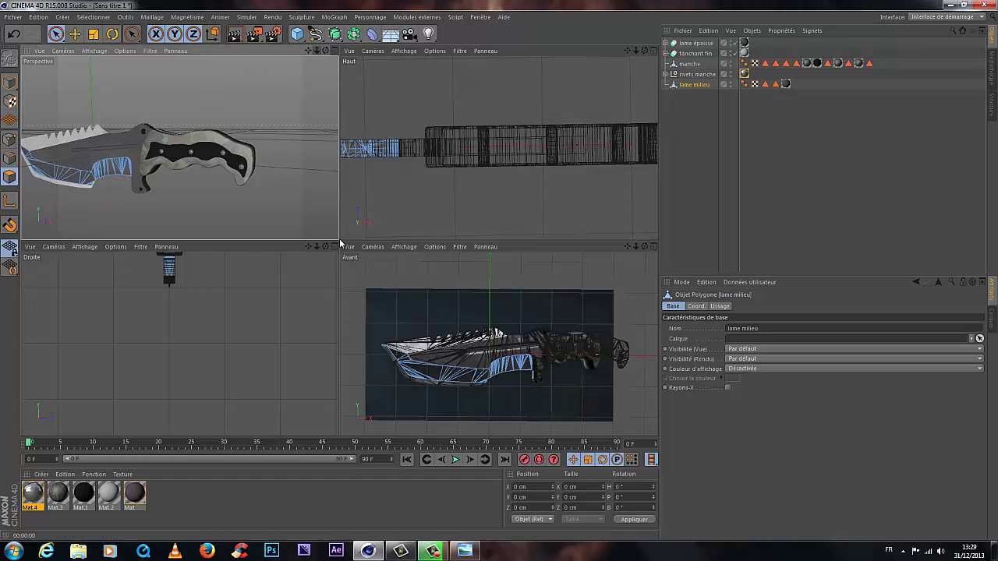
Step: Group all five knife objects, from lame épaisse to lame milieu, under one null object
drag(325, 50, 323, 165)
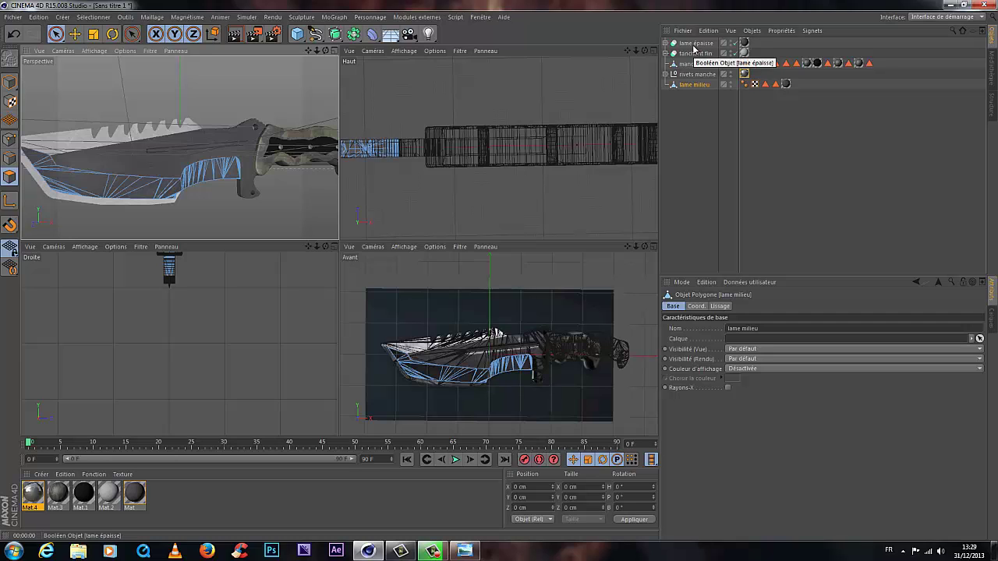
click(686, 148)
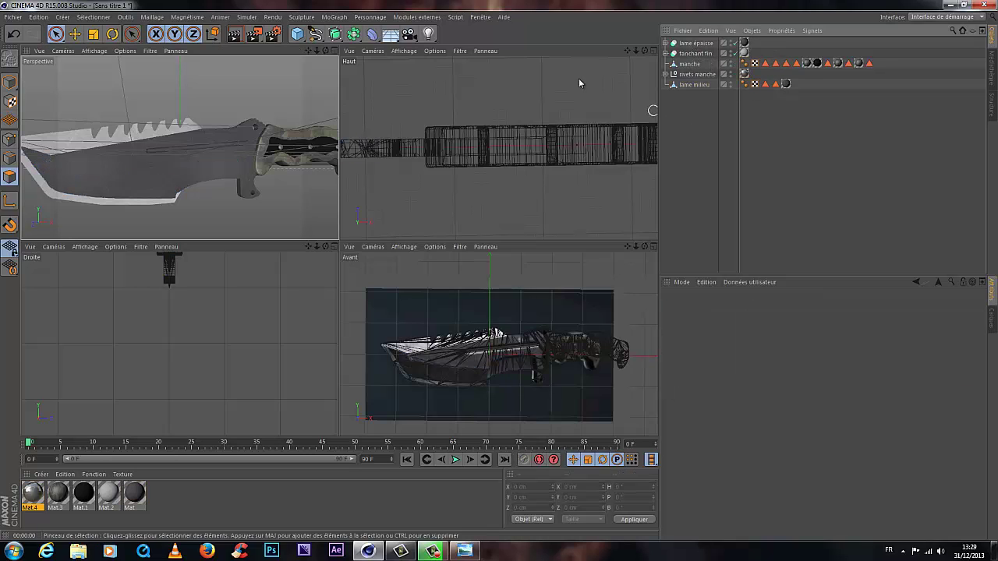
click(692, 44)
shift+click(696, 84)
right_click(697, 86)
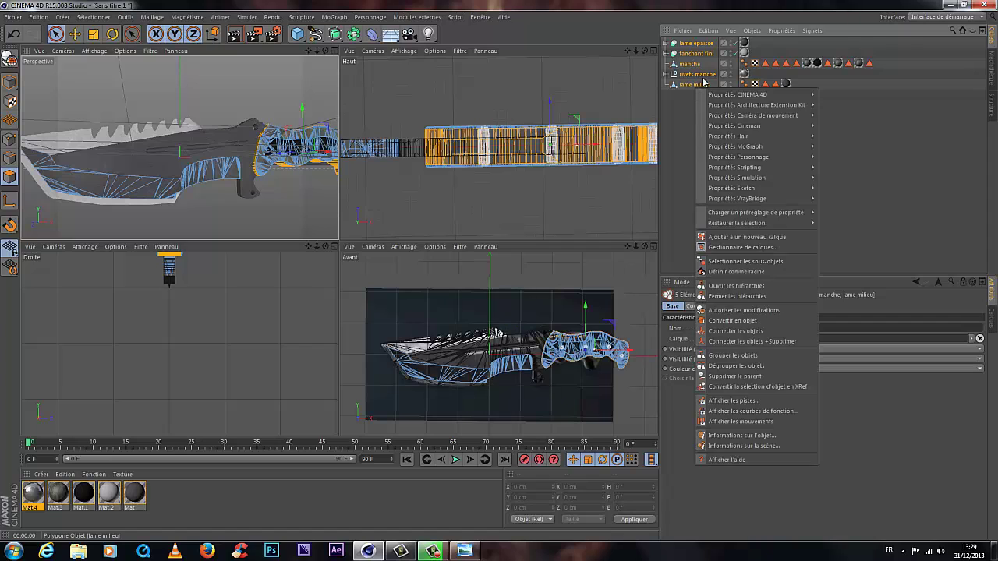
click(732, 355)
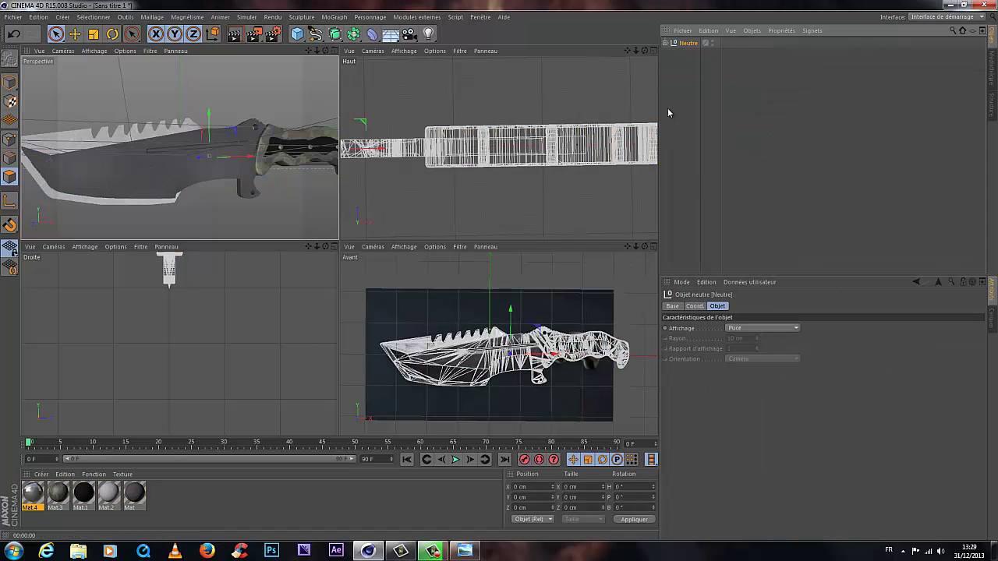
Step: Rename the null object that holds all the knife parts as couteau ghost
right_click(681, 68)
key(Escape)
key(e)
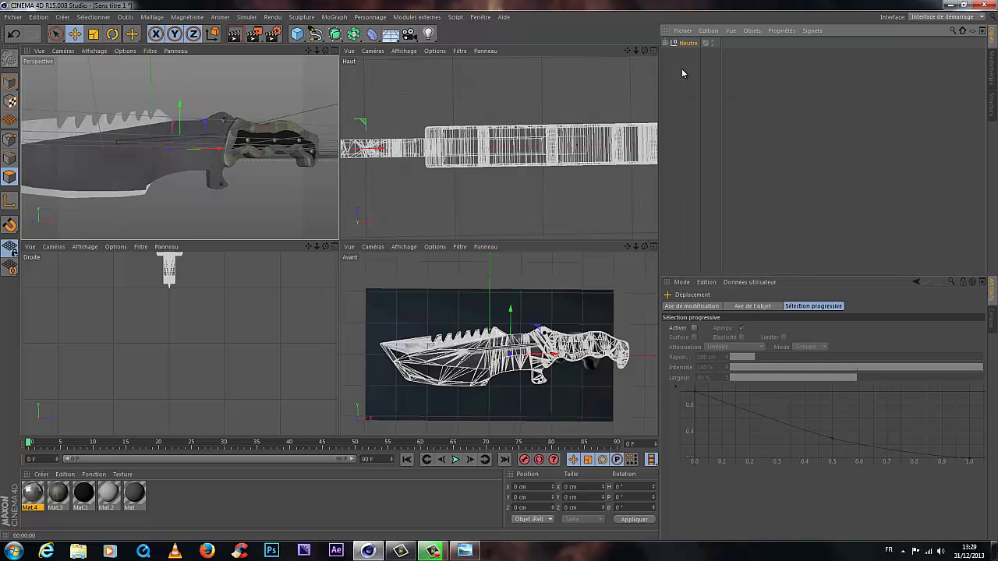
click(687, 43)
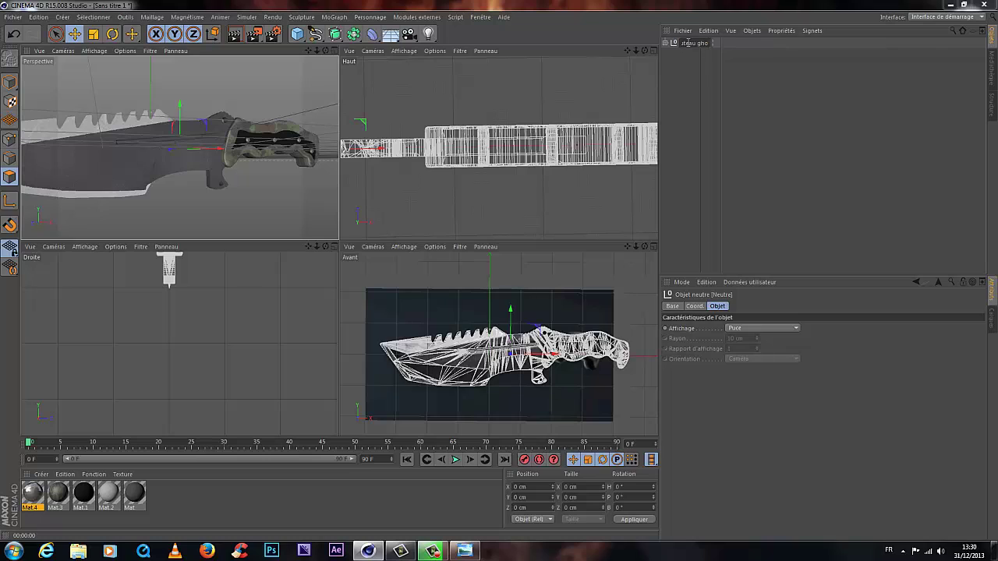
key(Return)
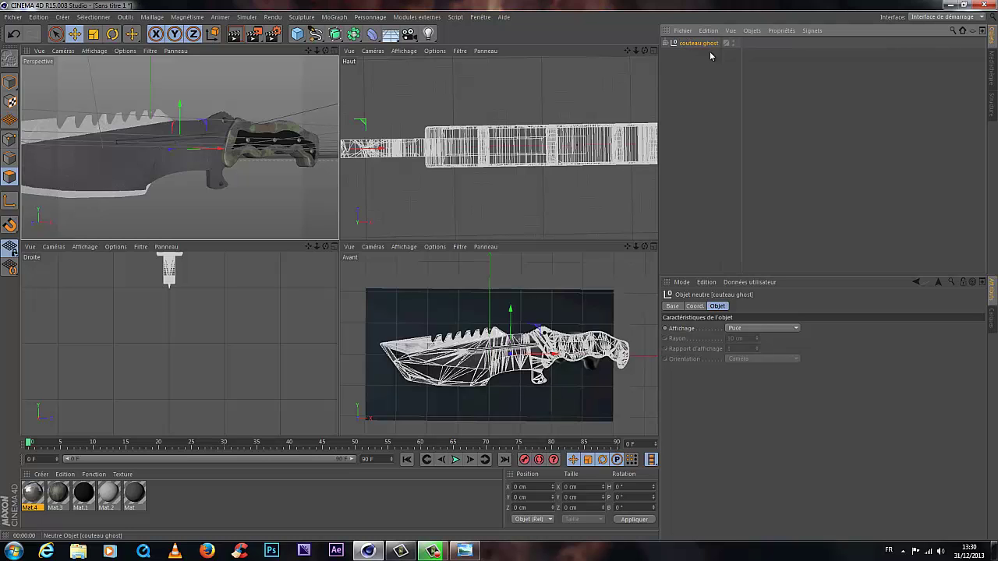
click(666, 58)
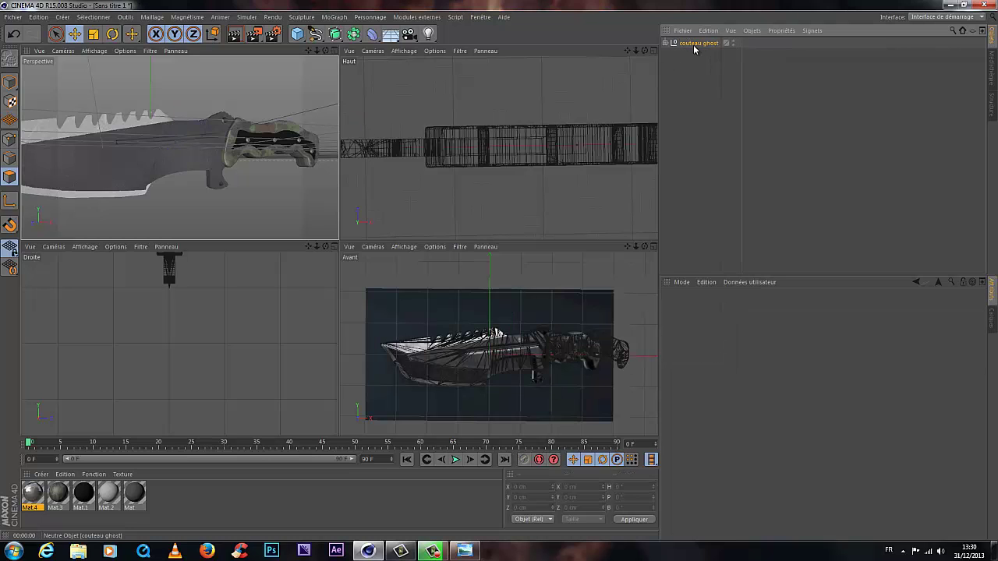
Step: Try rotating the couteau ghost group in the perspective view, and undo the rotation
click(694, 45)
drag(315, 52, 117, 179)
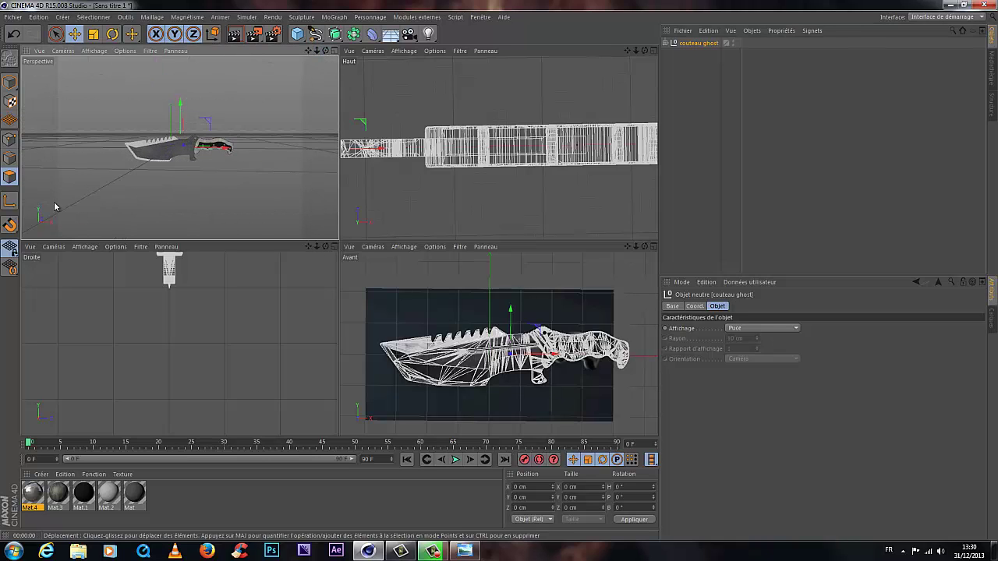
click(112, 33)
mouse_move(162, 136)
mouse_down()
mouse_move(117, 100)
mouse_move(136, 103)
mouse_move(133, 152)
mouse_move(148, 140)
mouse_move(151, 161)
mouse_move(153, 126)
mouse_up()
key(ctrl+z)
key(ctrl+z)
key(ctrl+z)
key(ctrl+z)
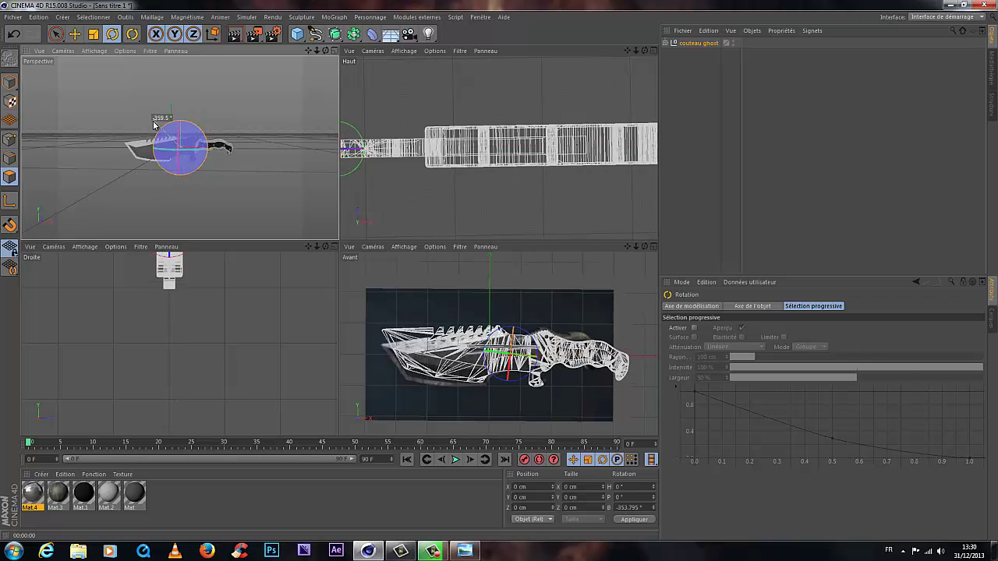
Step: Raise the couteau ghost group along its vertical axis so the knife sits above the ground grid
alt+drag(233, 156, 156, 60)
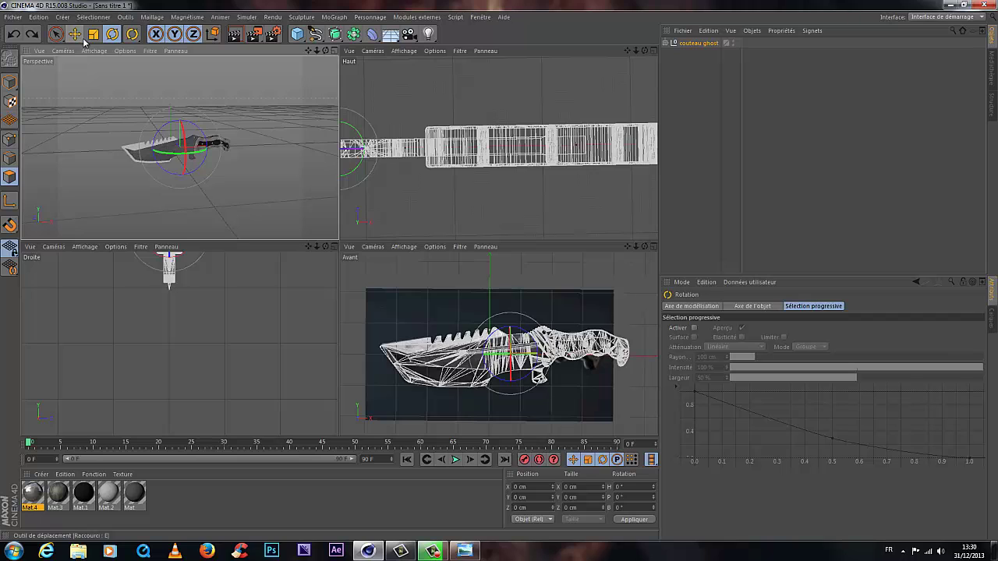
click(133, 122)
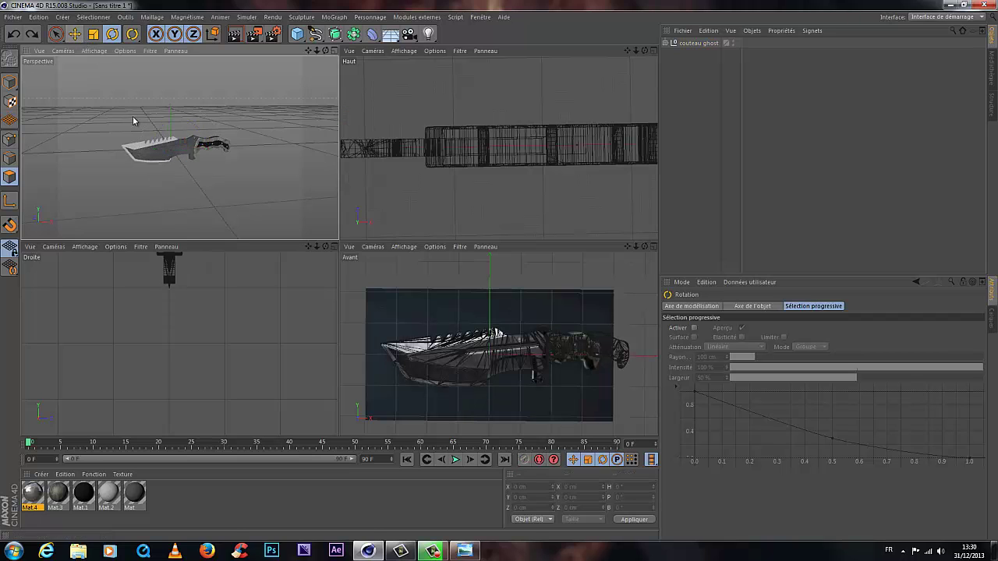
click(695, 42)
key(e)
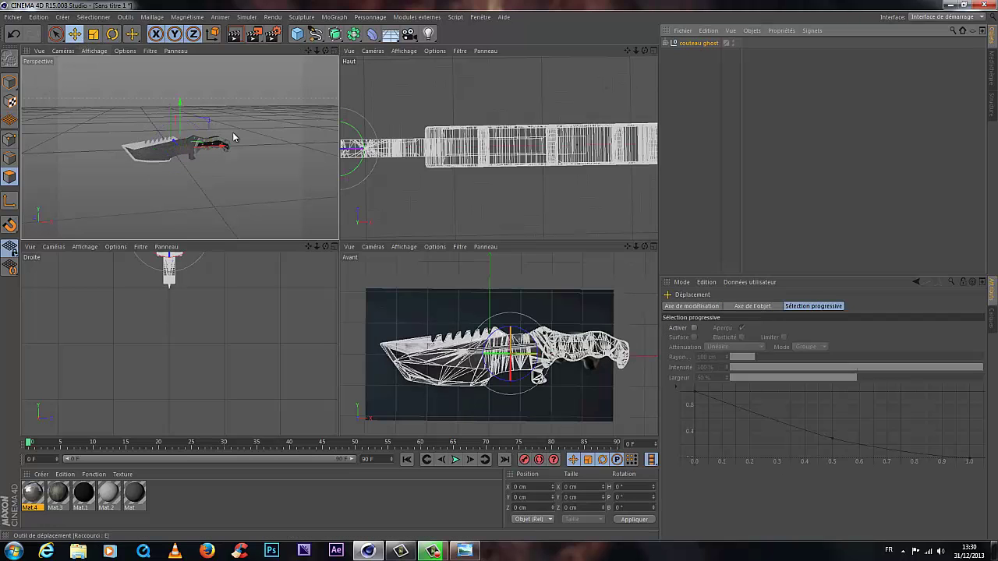
drag(187, 97, 184, 78)
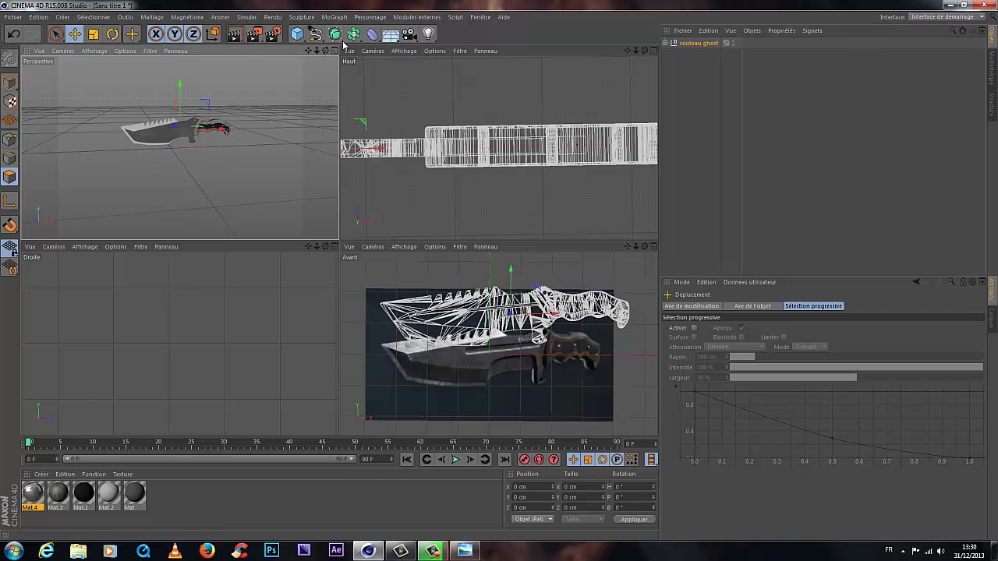
Step: Add a Plan primitive under the knife and scale it up into a large floor that fills the perspective view
click(390, 34)
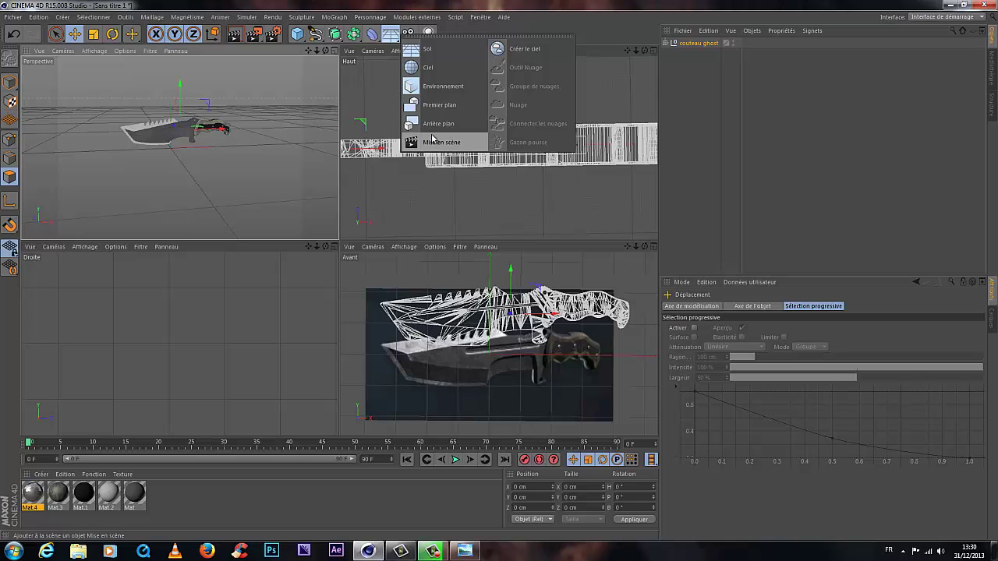
click(297, 34)
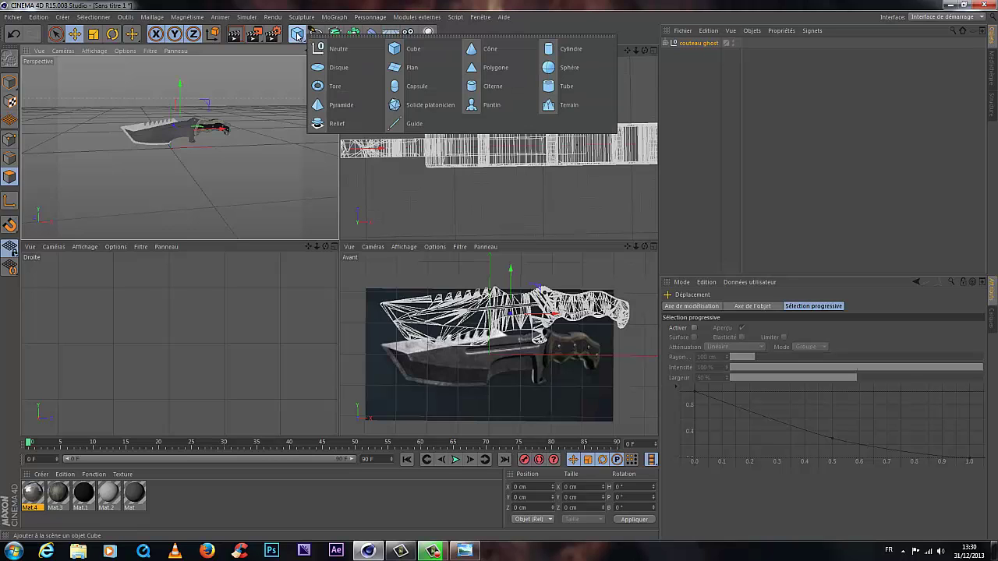
click(417, 69)
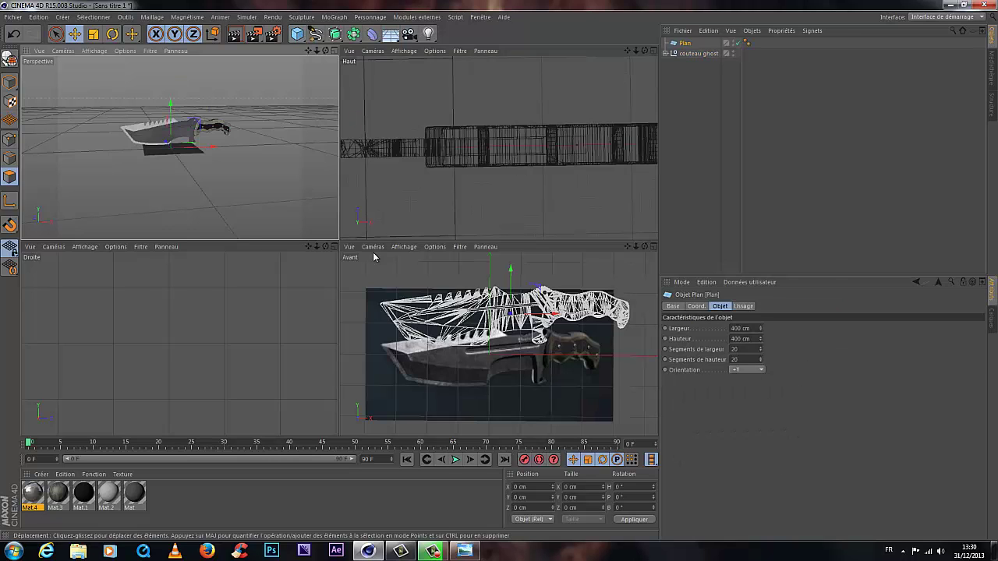
click(93, 33)
drag(83, 214, 920, 247)
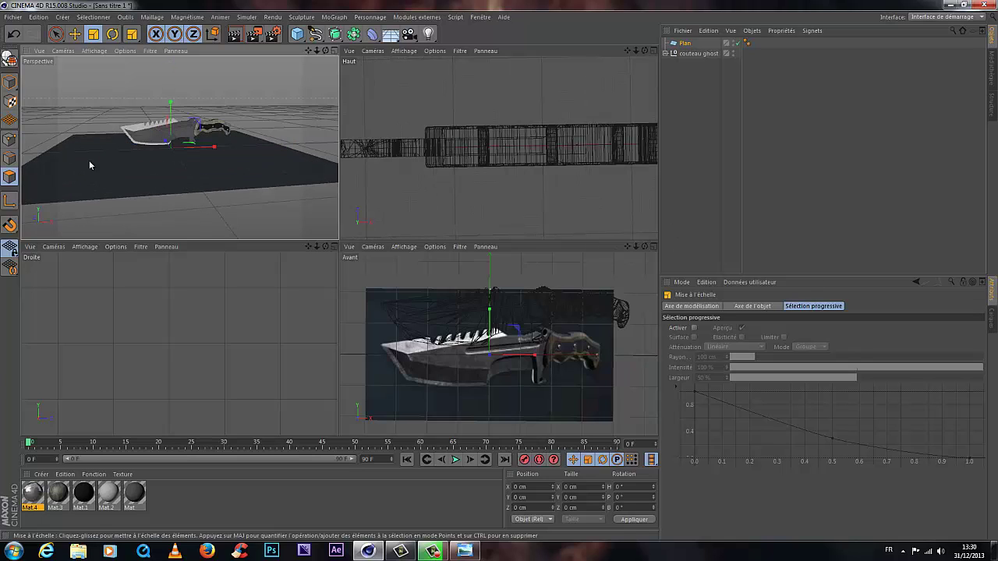
drag(89, 165, 602, 274)
drag(129, 169, 190, 194)
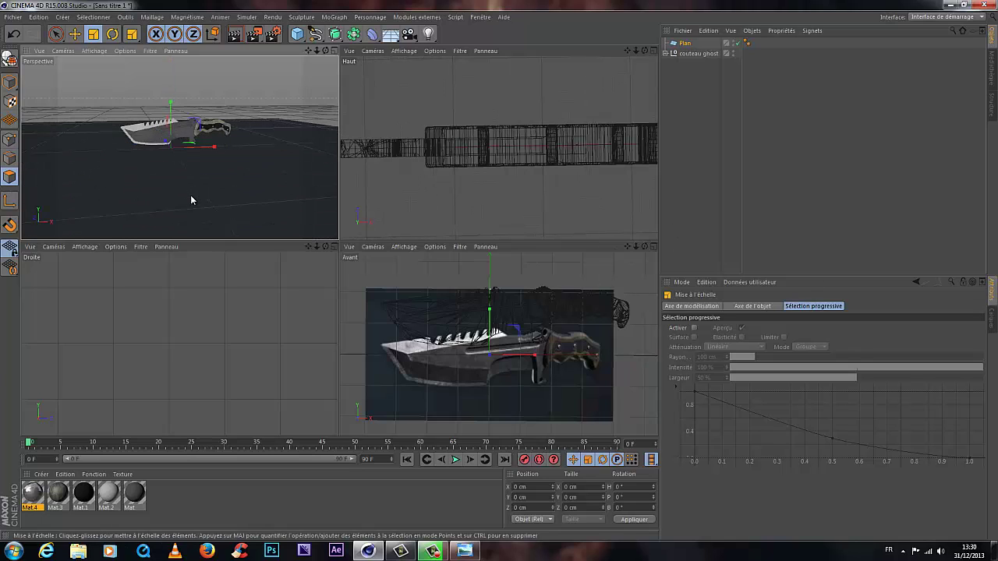
Step: Rotate the couteau ghost group about its long axis so the knife lies flat above the plane
click(689, 53)
click(112, 34)
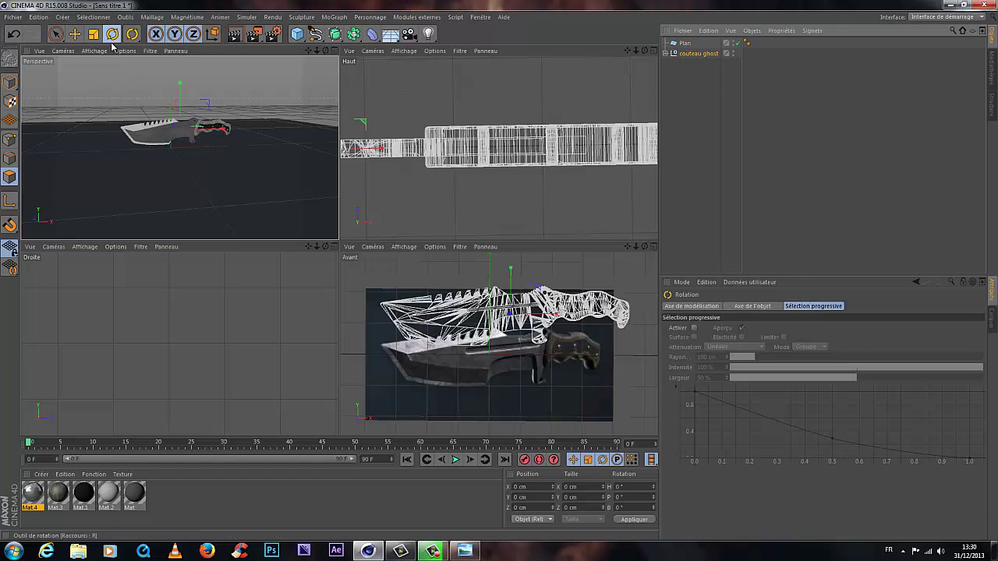
drag(184, 117, 498, 271)
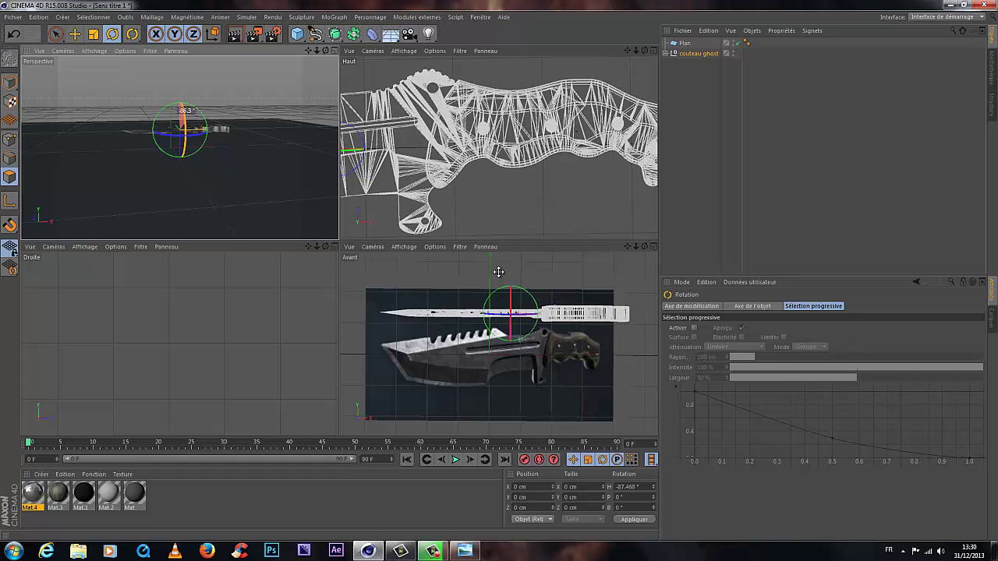
Step: Lower the flat couteau ghost group along the vertical direction until it sits just above the plane
click(75, 34)
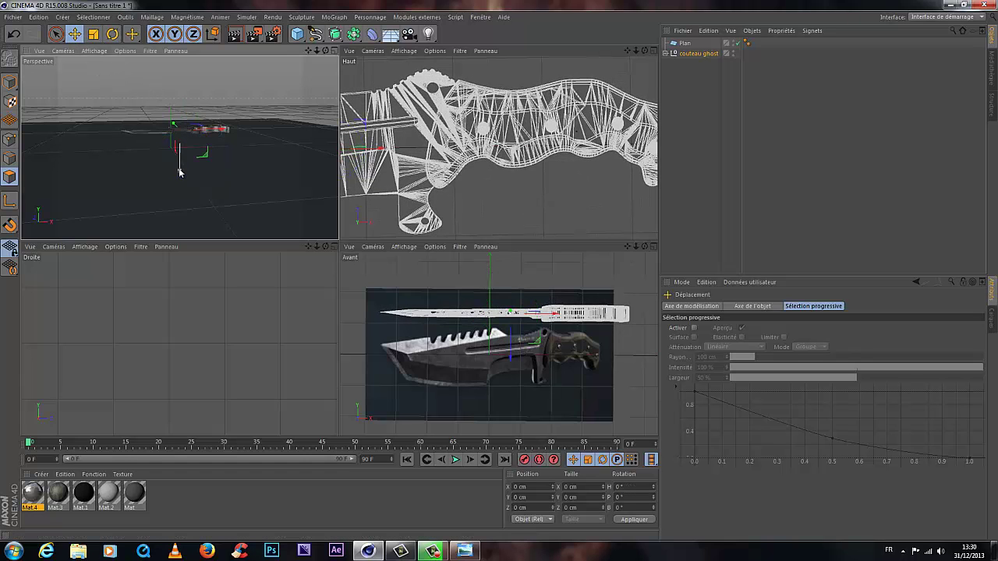
drag(179, 171, 186, 181)
scroll(196, 159, up, 4)
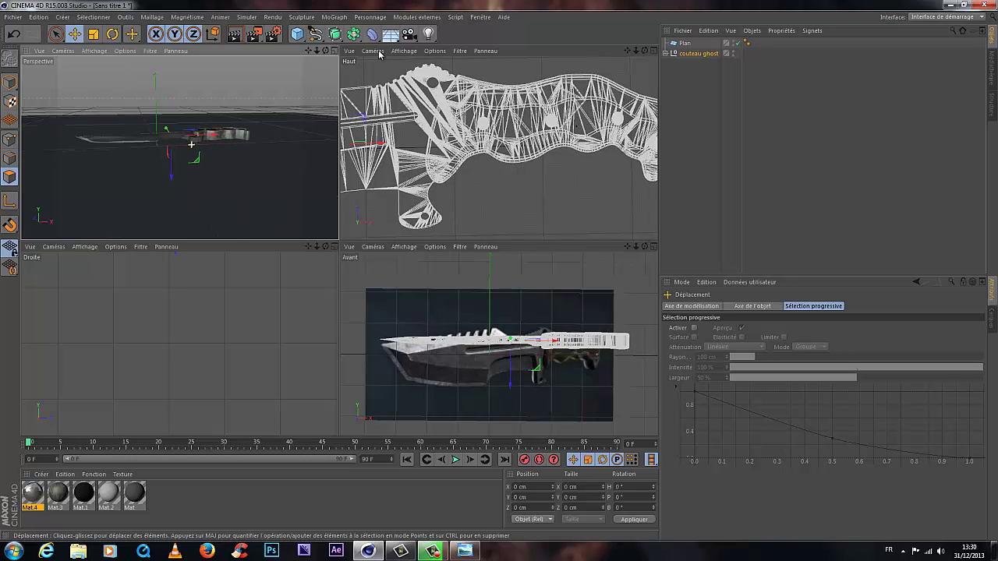
drag(325, 51, 340, 244)
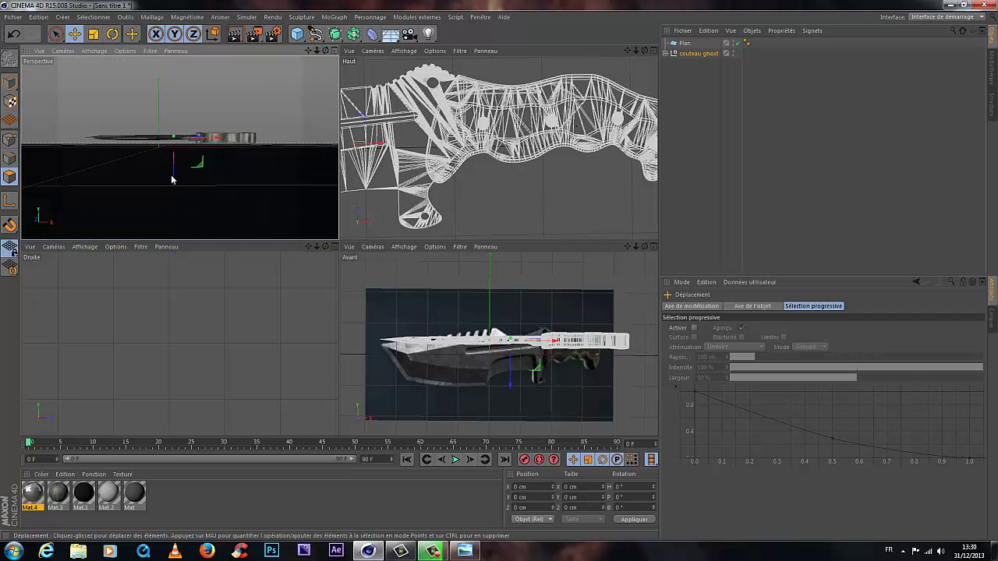
drag(174, 181, 177, 187)
Step: Tilt the couteau ghost group slightly with the blade tip downward, and lower it to rest on the plane
click(112, 33)
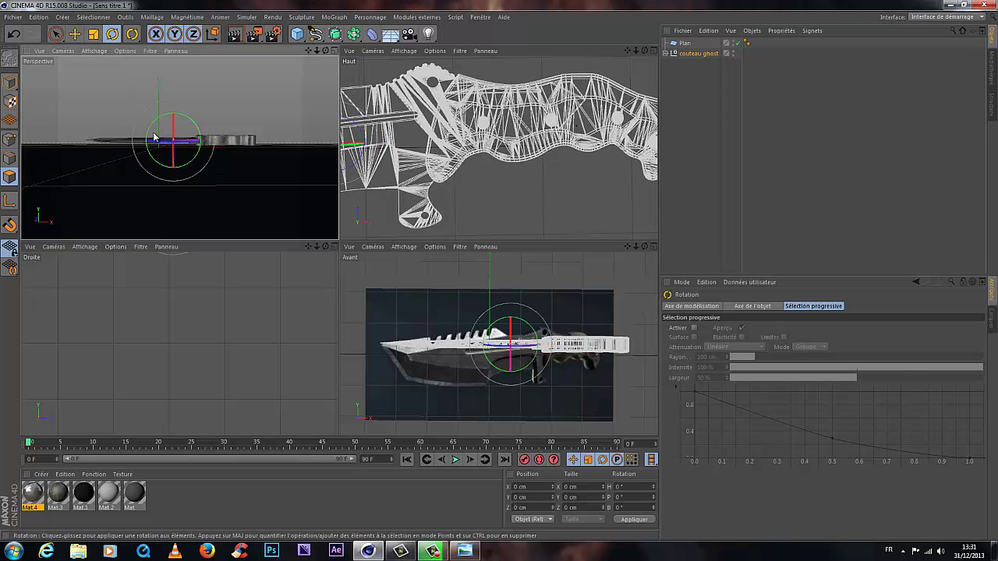
drag(150, 131, 150, 133)
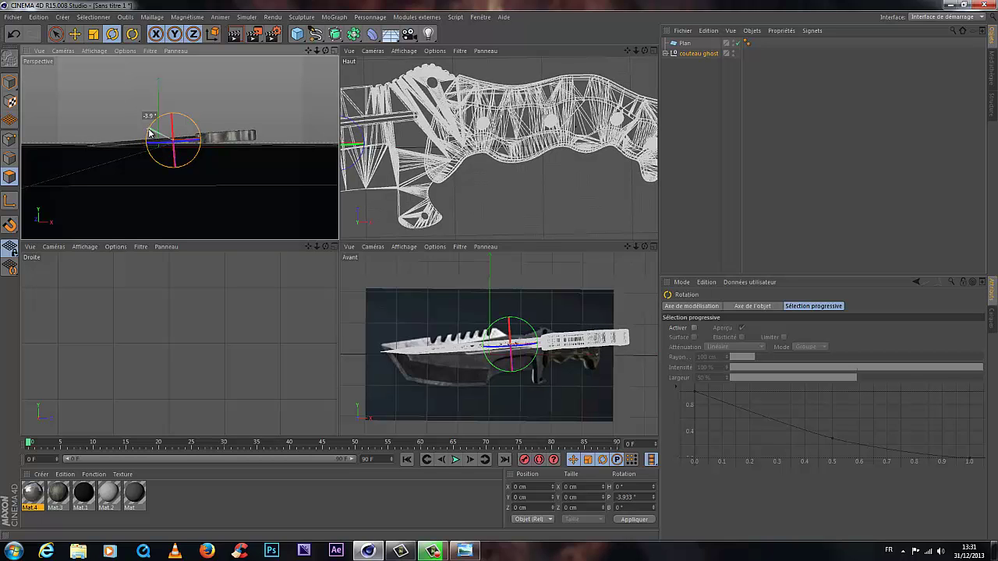
key(ctrl+z)
key(e)
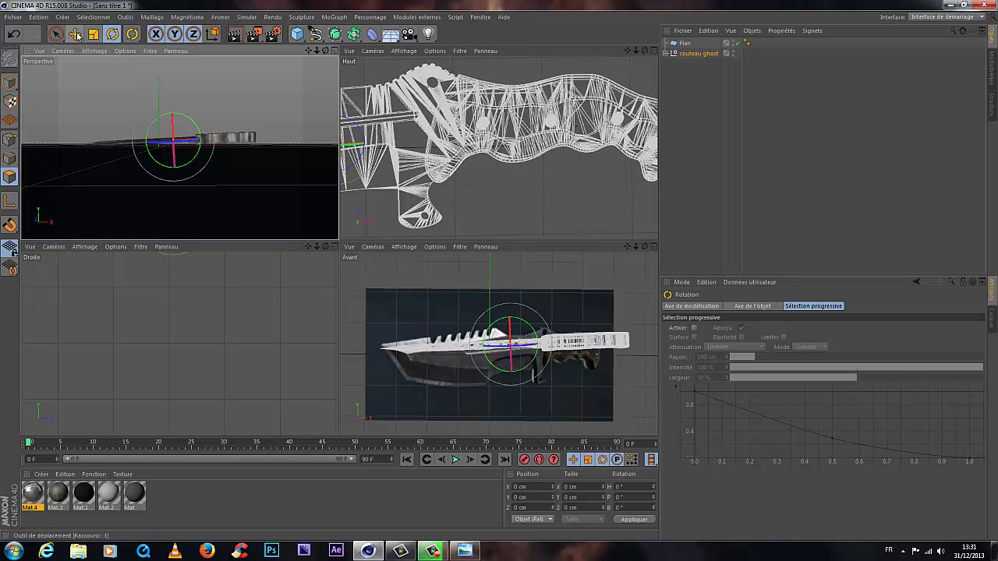
drag(173, 176, 176, 188)
drag(326, 50, 341, 243)
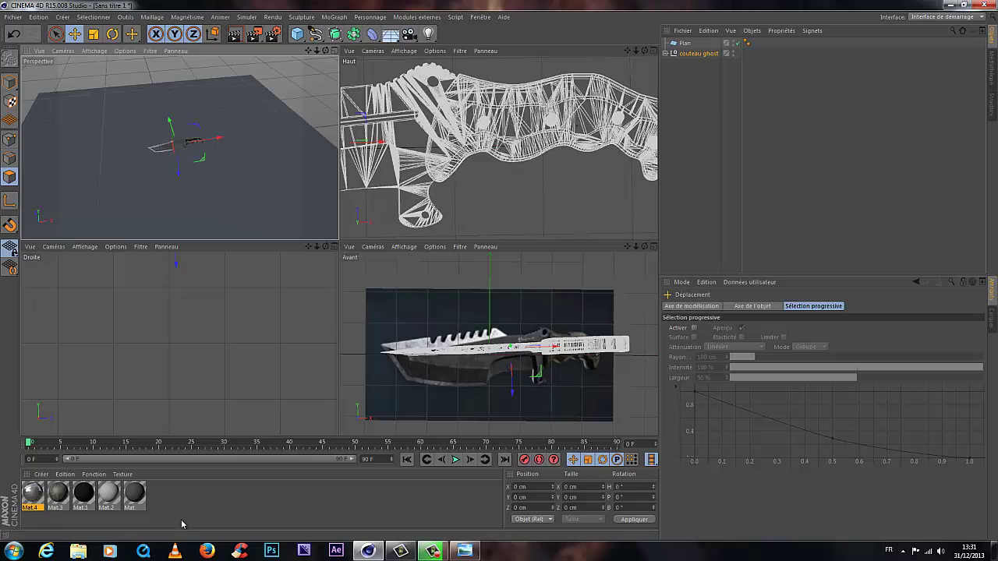
Step: Create a new material for the floor and disable its specularity channel
double_click(210, 500)
double_click(41, 495)
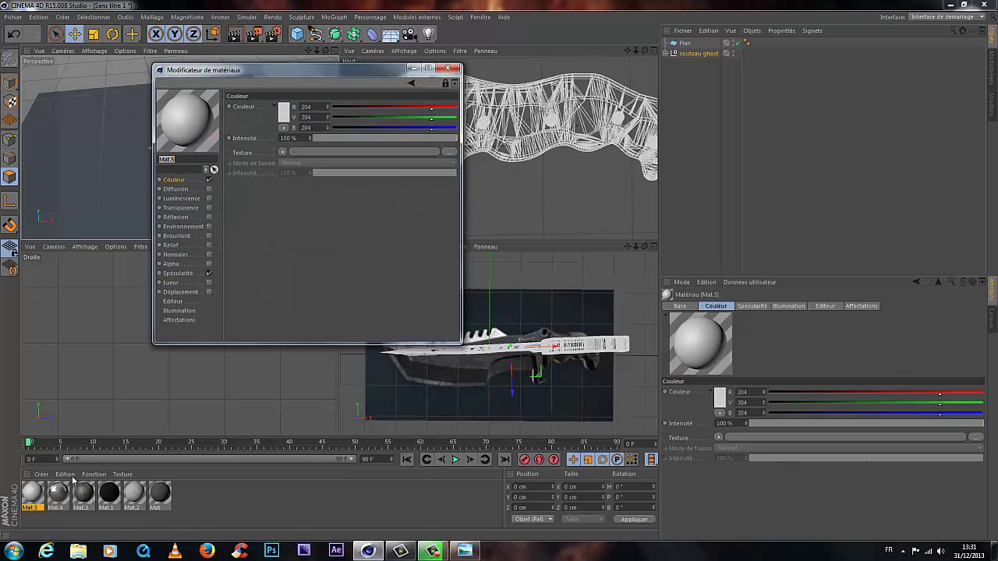
click(207, 265)
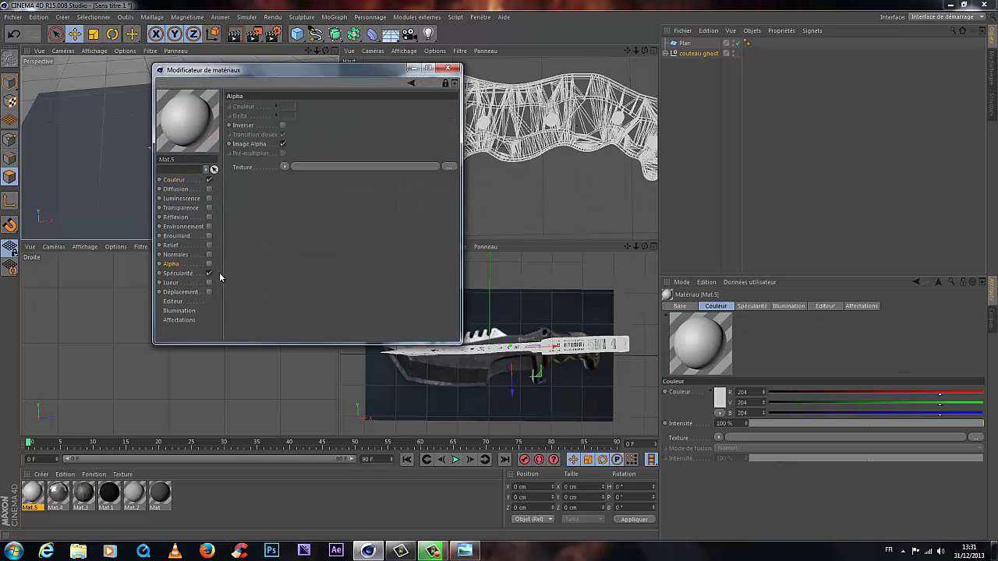
click(177, 274)
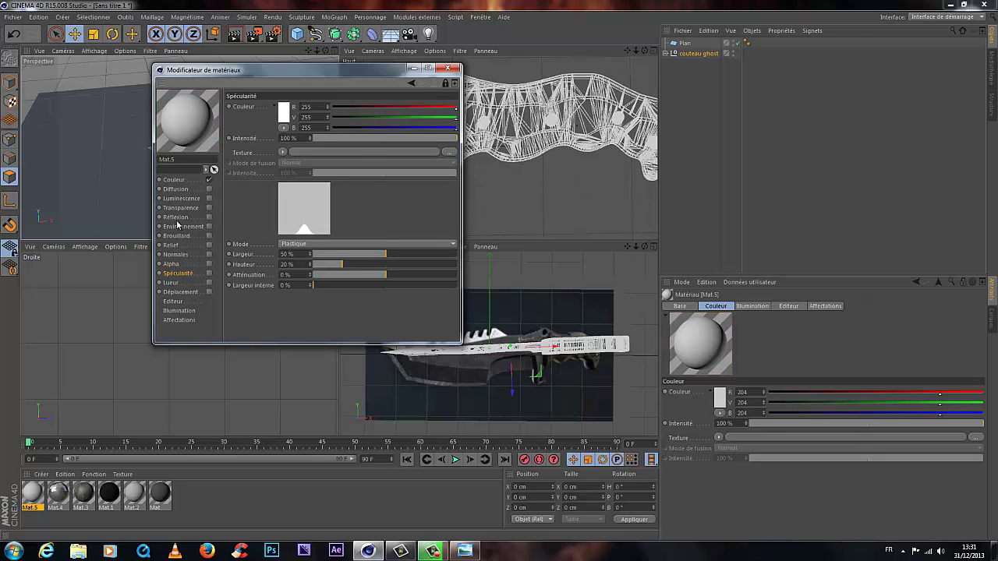
Step: Enable reflection on the new material with an intensity of 10 %, and apply the material to the Plan object
click(176, 218)
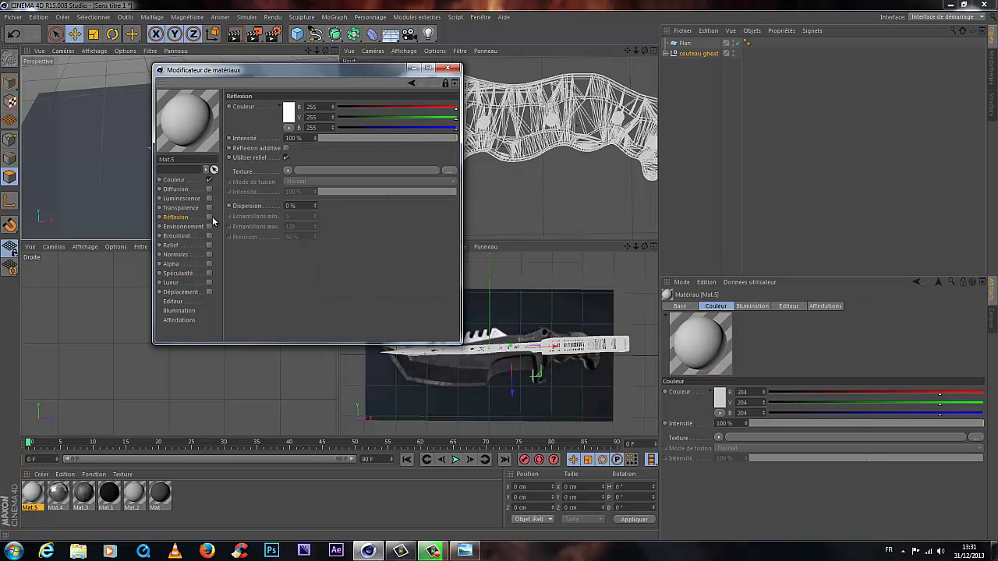
click(208, 217)
click(288, 171)
click(328, 157)
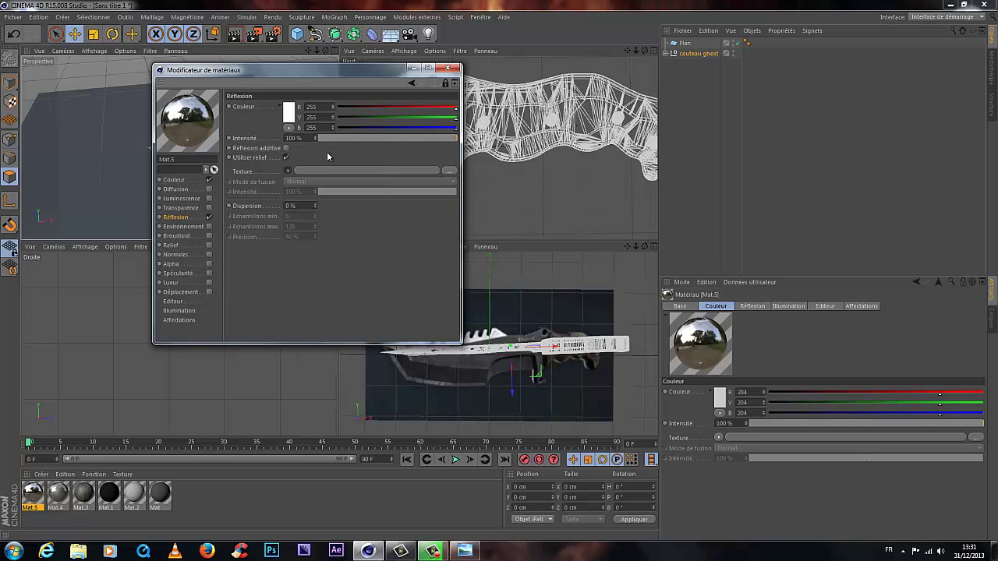
drag(362, 136, 332, 142)
click(288, 171)
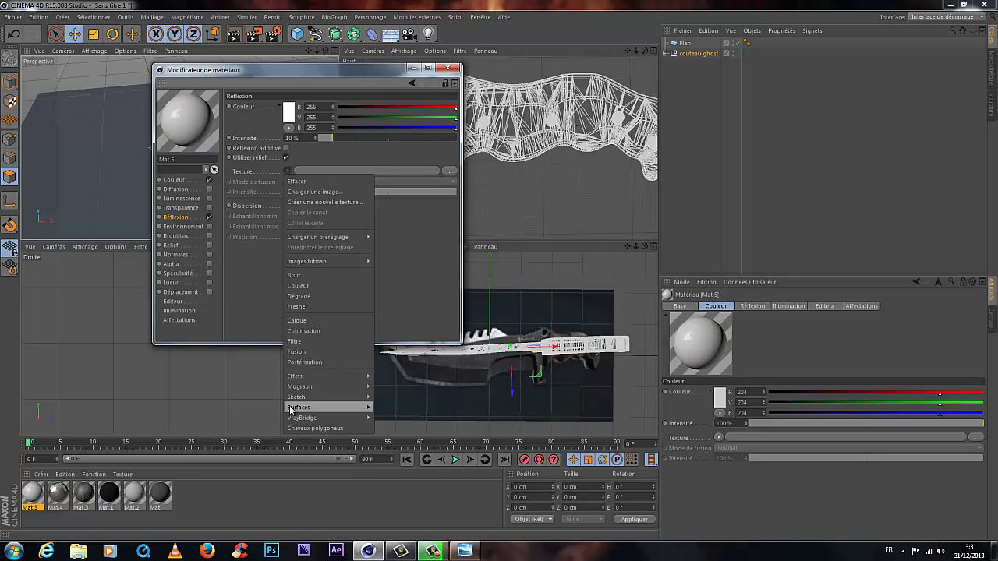
click(375, 230)
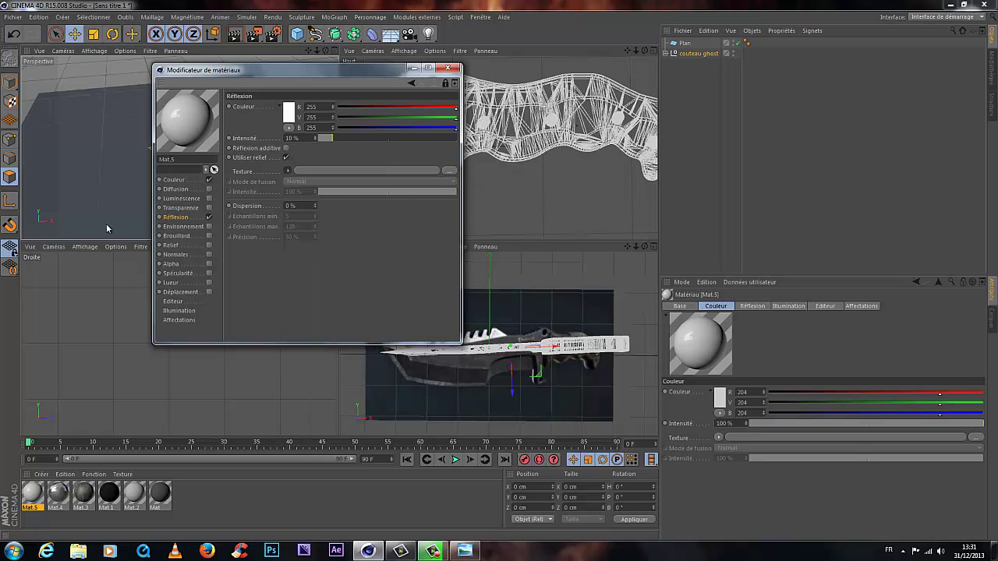
click(446, 68)
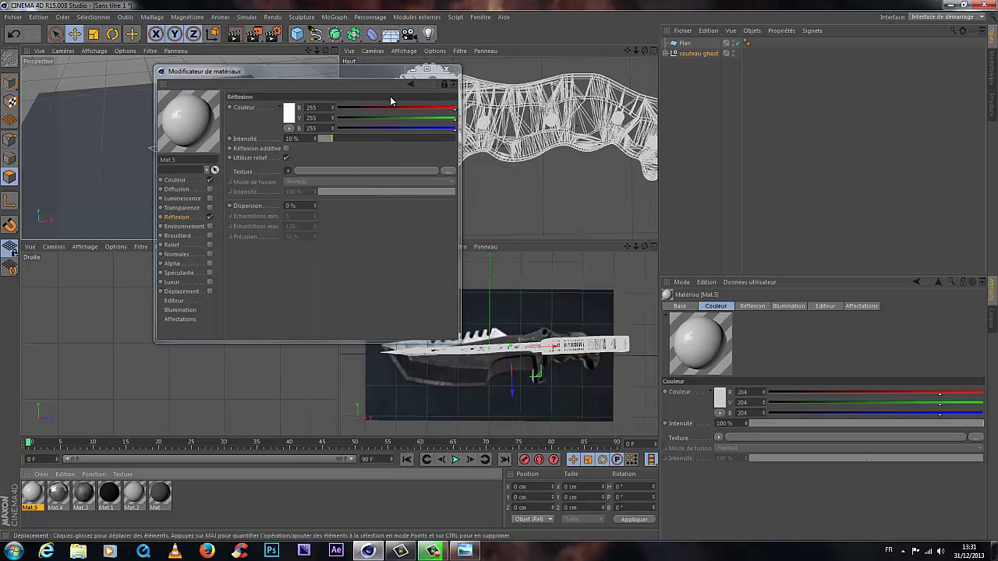
drag(128, 232, 227, 209)
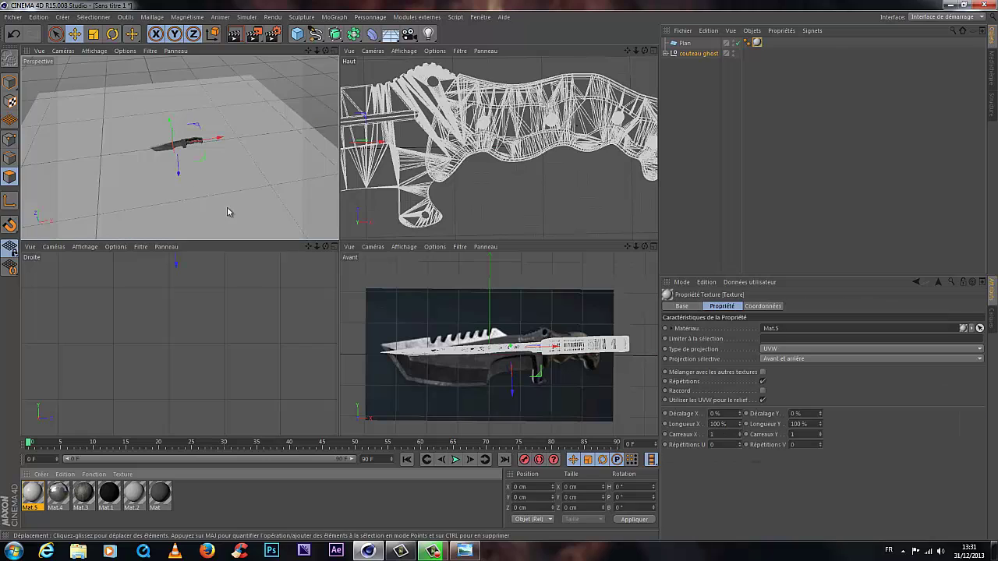
Step: Add a background object (Arrière plan) to the scene
click(683, 74)
click(393, 34)
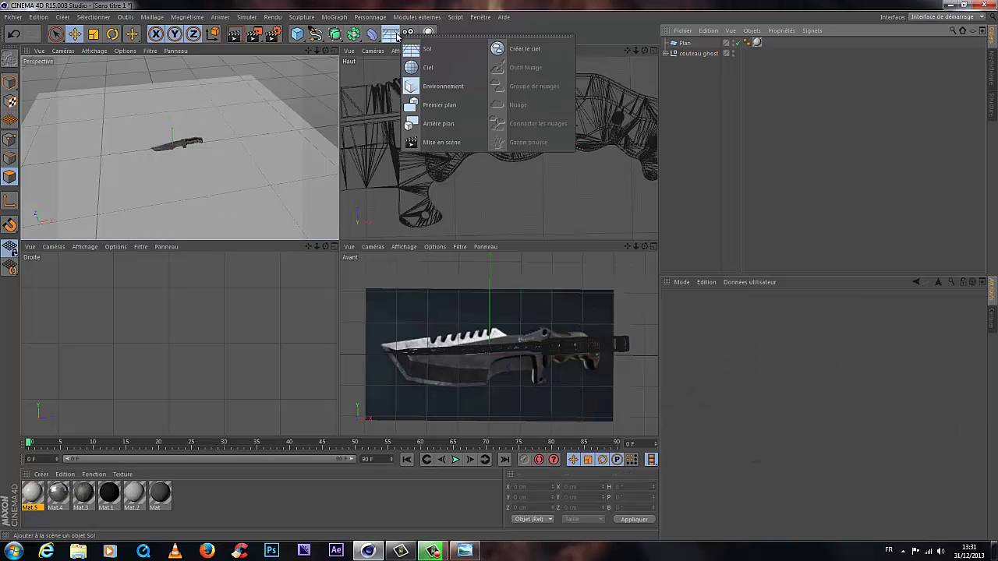
click(438, 124)
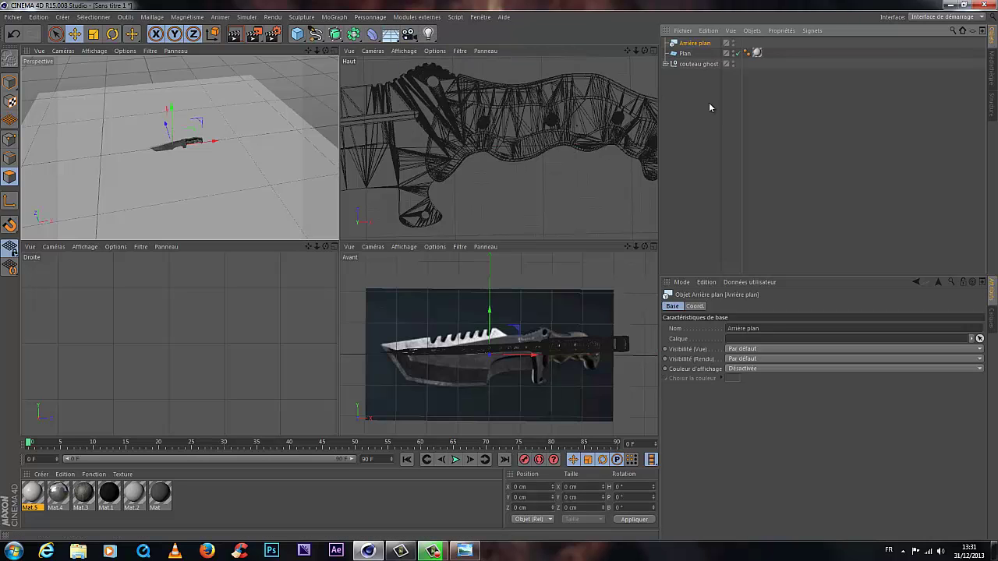
Step: Copy the floor material's texture tag from the Plan object to the Arrière plan object
click(686, 53)
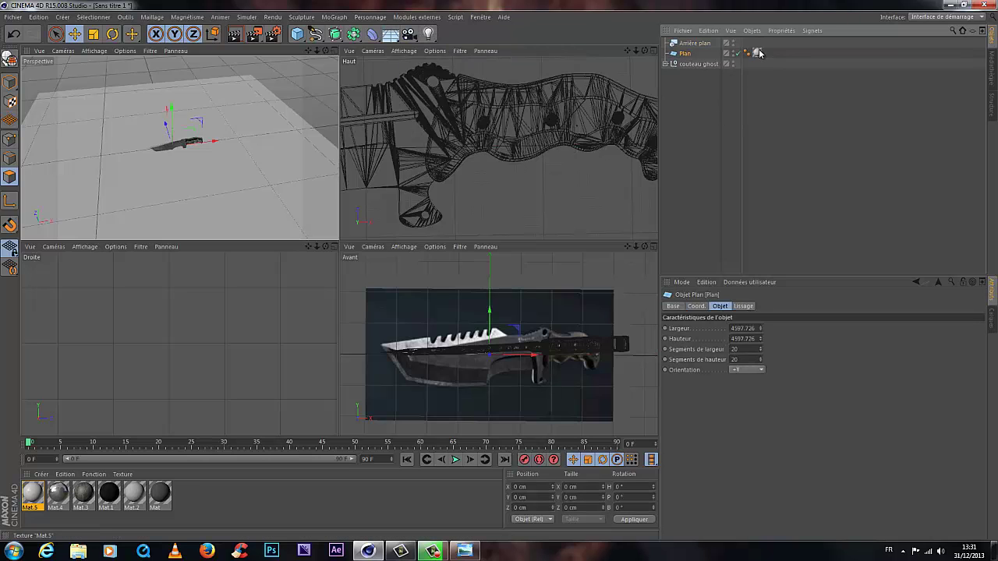
drag(755, 51, 756, 53)
Step: Add a Rendu tag to the Plan object and enable its Composition avec le fond option
click(685, 53)
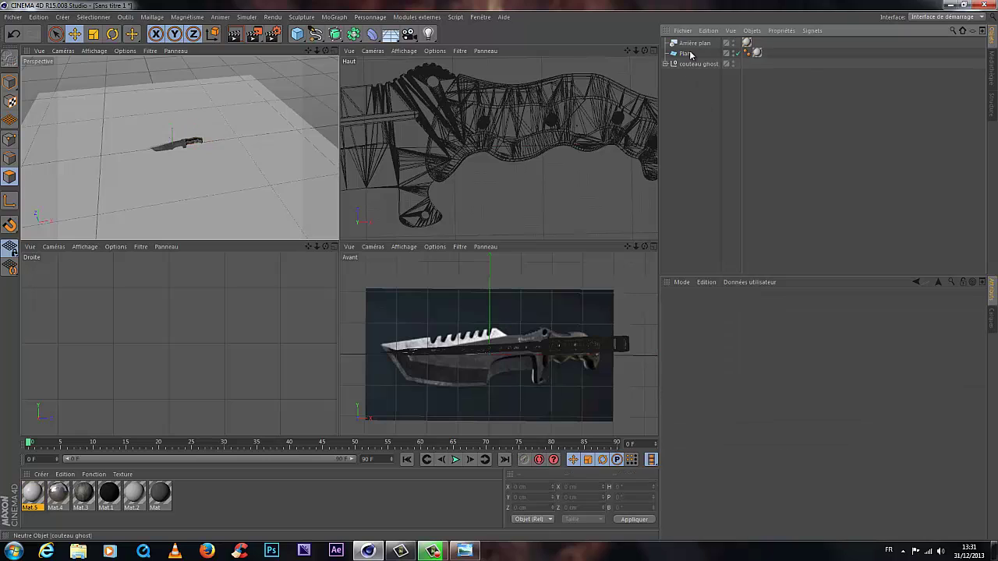
right_click(688, 54)
mouse_move(726, 57)
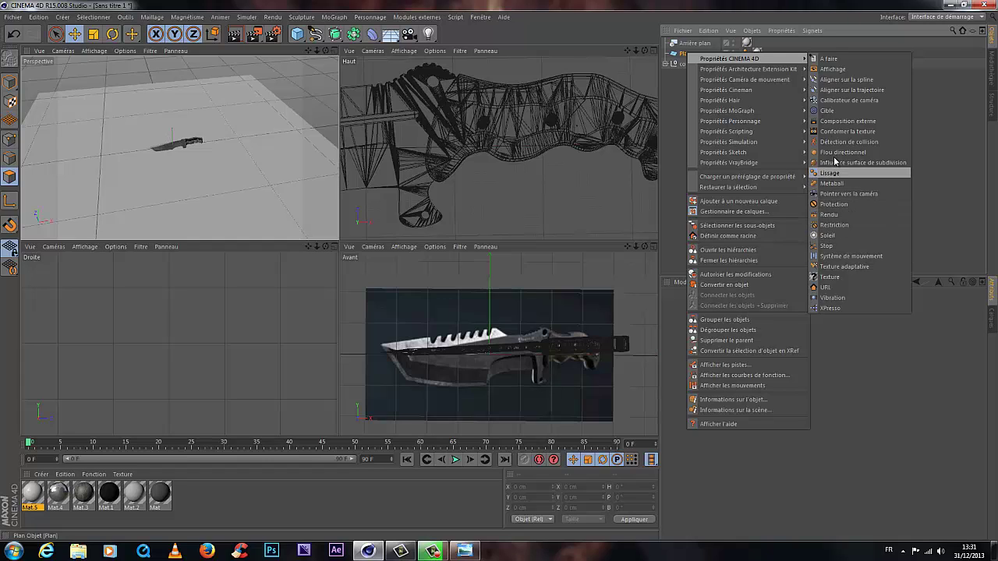
click(830, 214)
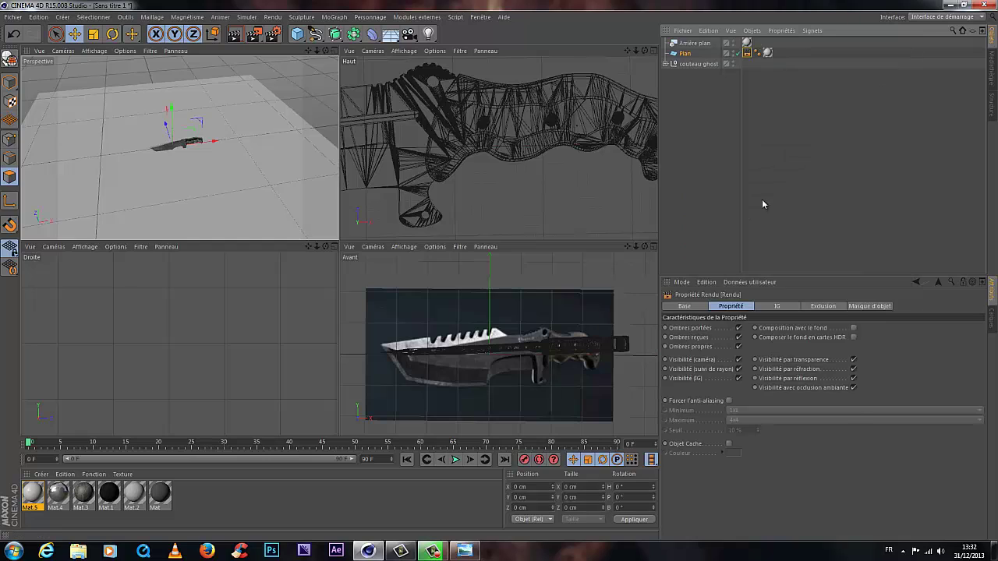
click(852, 328)
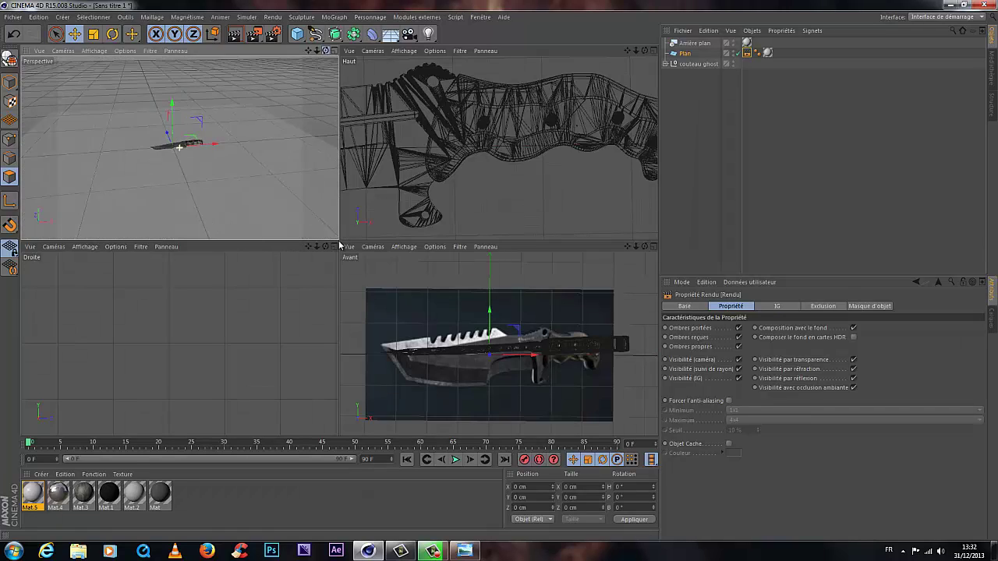
Step: Render the perspective view from a distance and closer up to check how the floor blends with the background
click(236, 34)
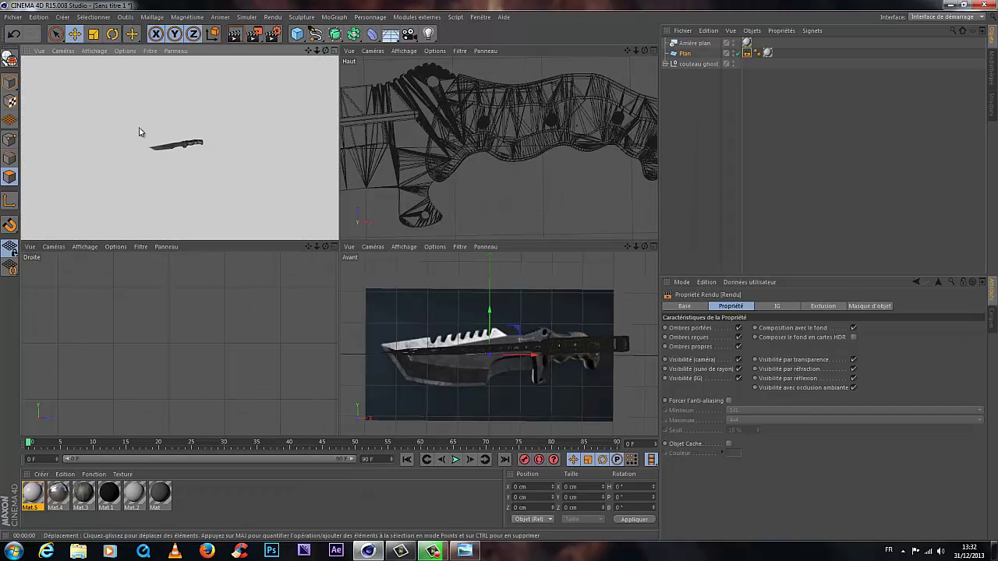
scroll(193, 140, up, 5)
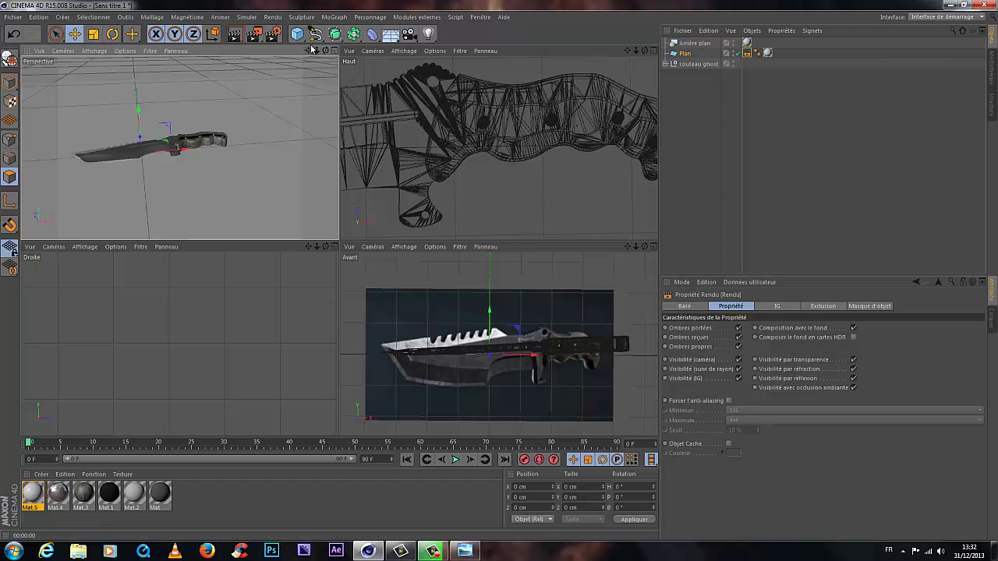
drag(339, 243, 326, 51)
click(236, 33)
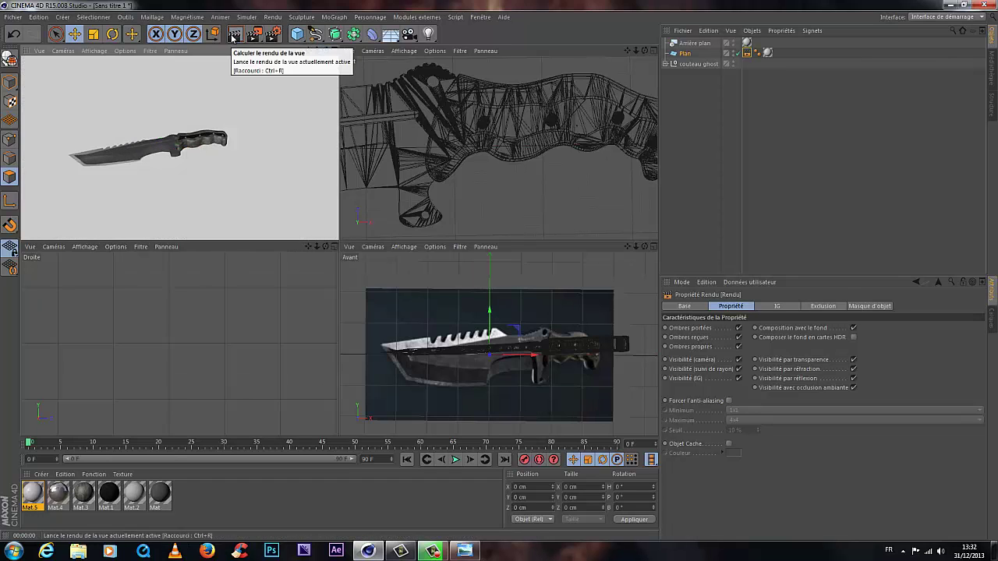
click(251, 526)
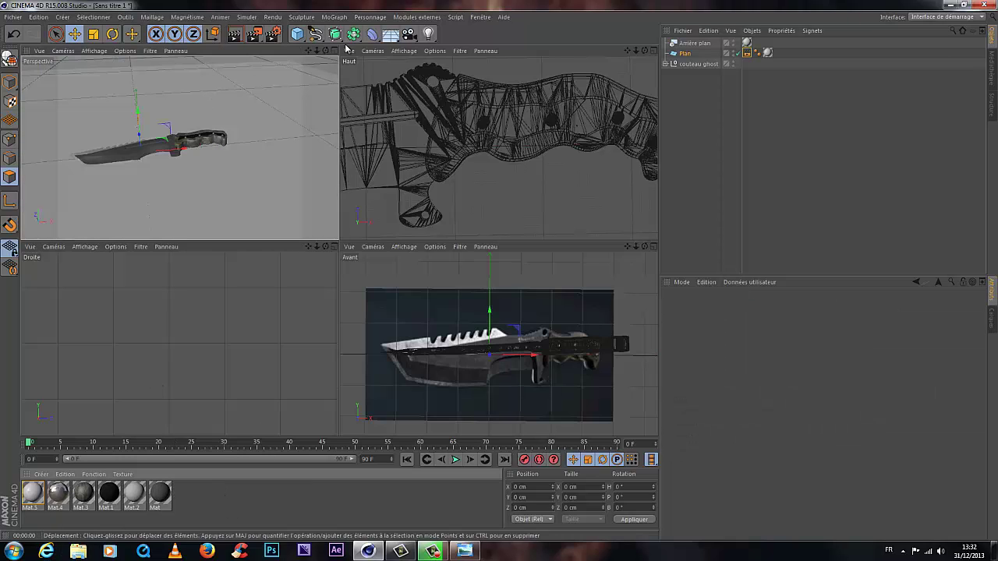
Step: Add a Ciel object, and create a new material with Spécularité and Couleur disabled and Luminescence enabled
drag(394, 37, 425, 67)
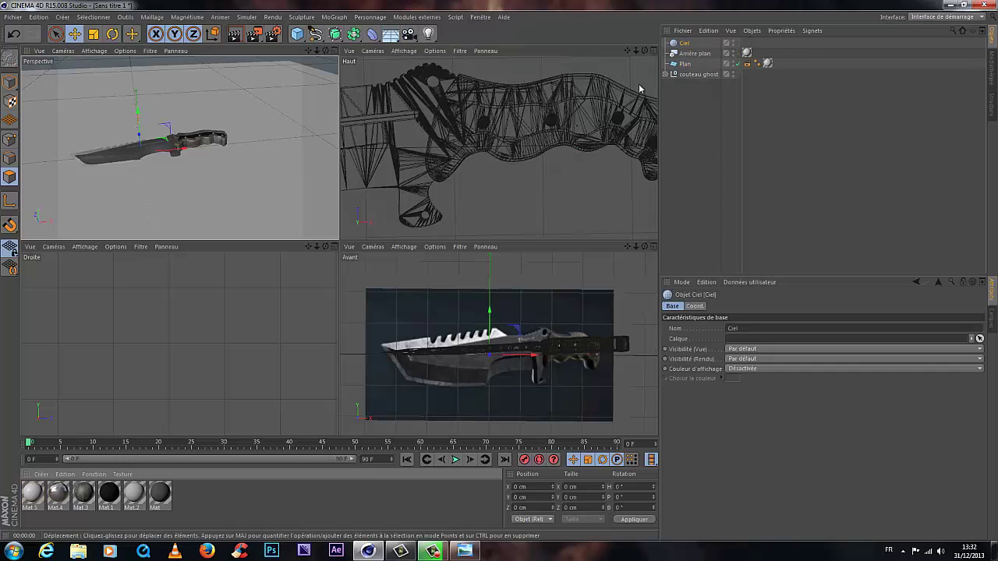
double_click(203, 505)
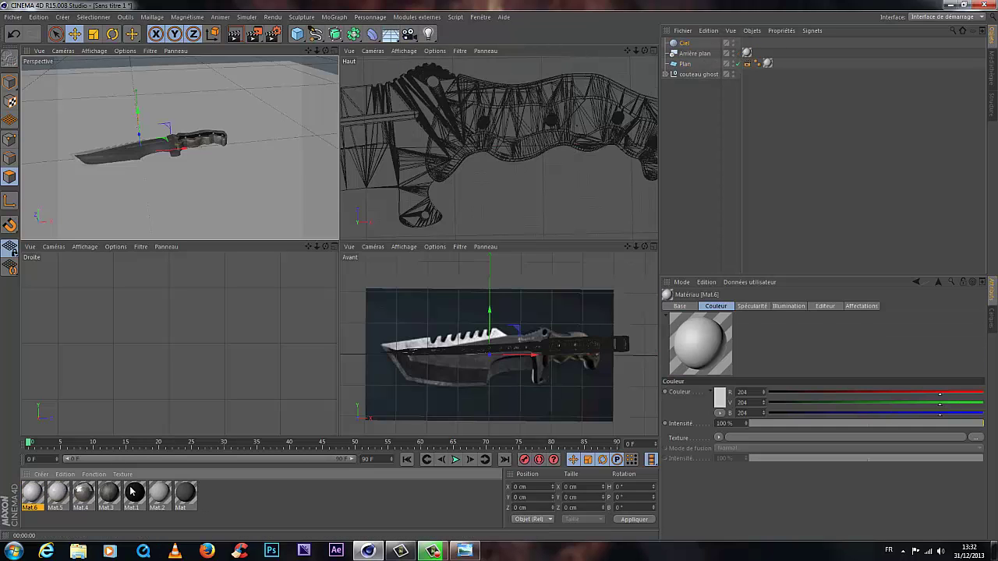
double_click(32, 495)
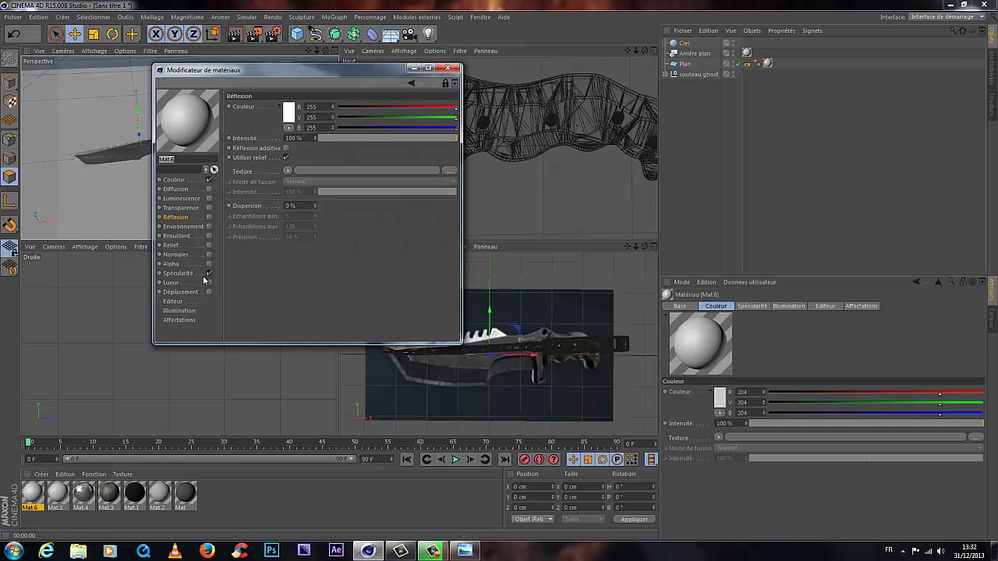
click(208, 273)
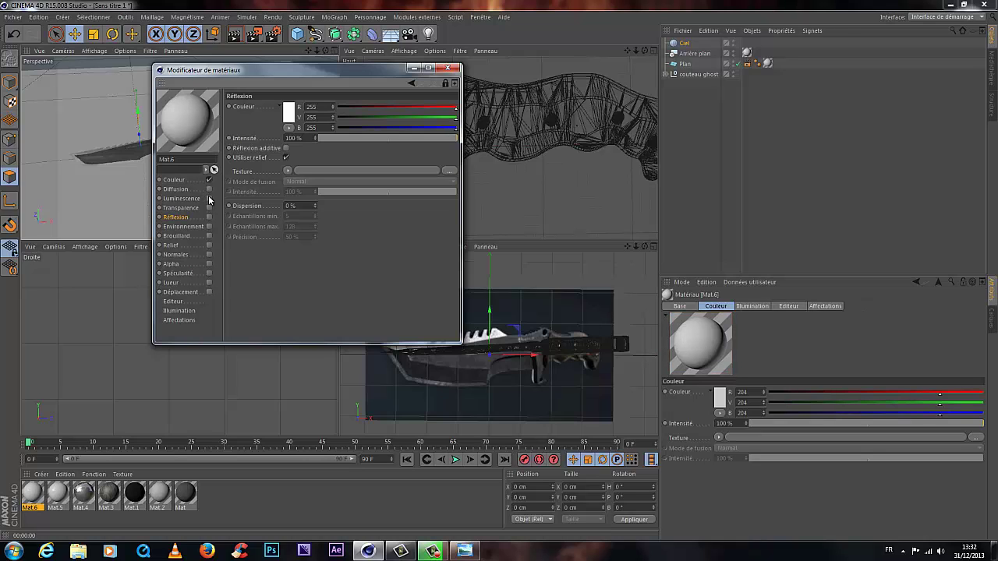
click(208, 179)
click(208, 198)
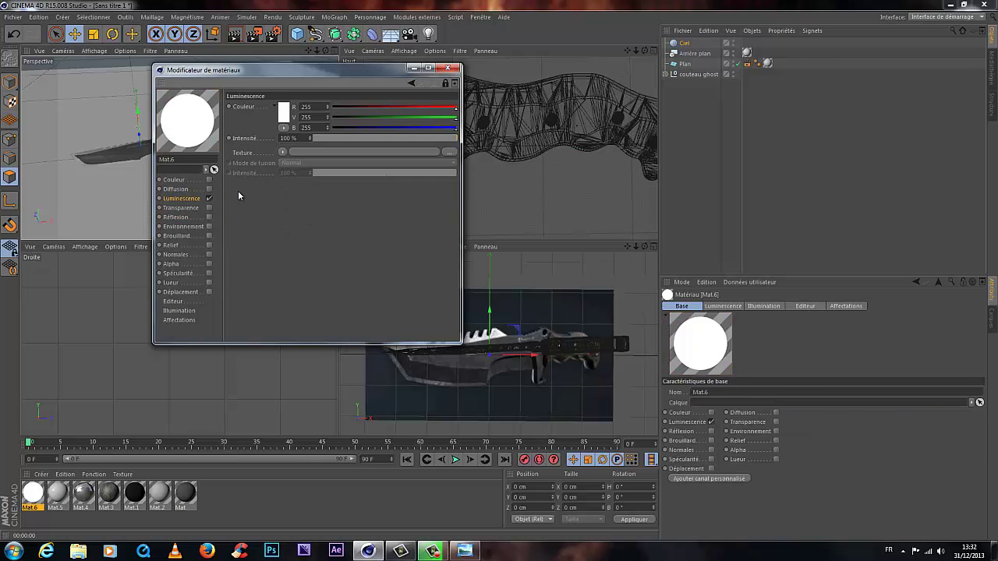
Step: Load the picture "image ciel nuageux" as the luminescence texture without copying it to the project location
click(283, 153)
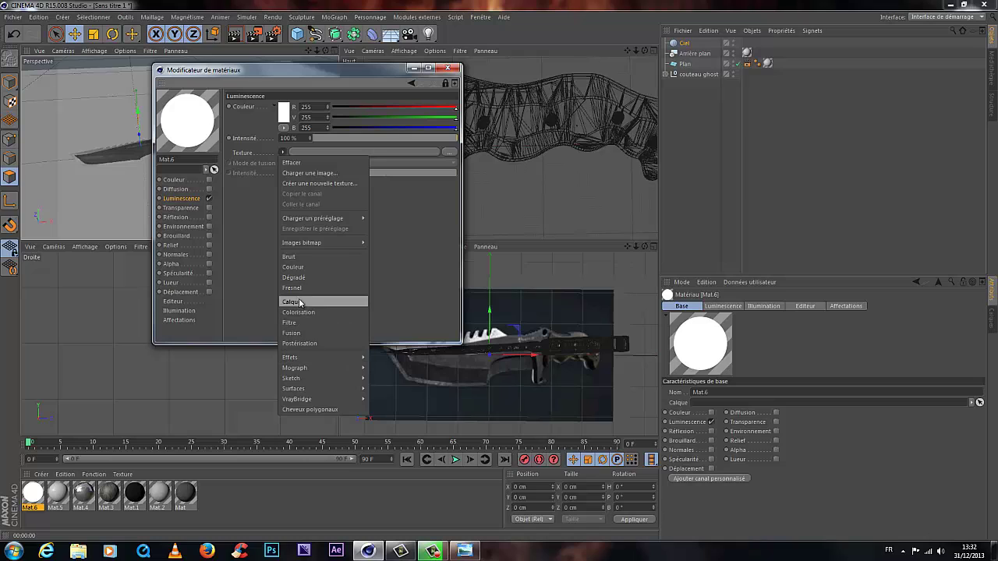
click(312, 172)
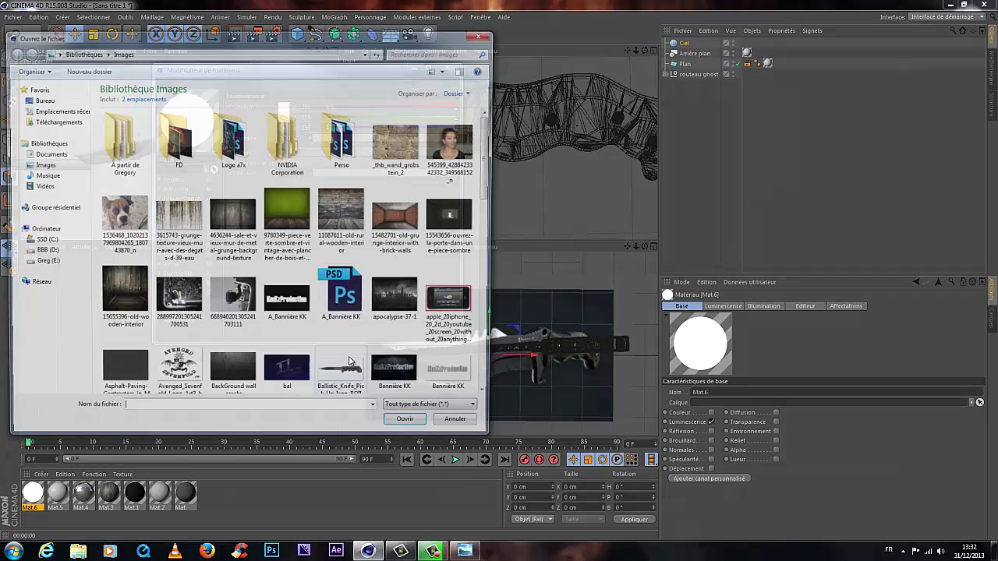
scroll(361, 205, down, 3)
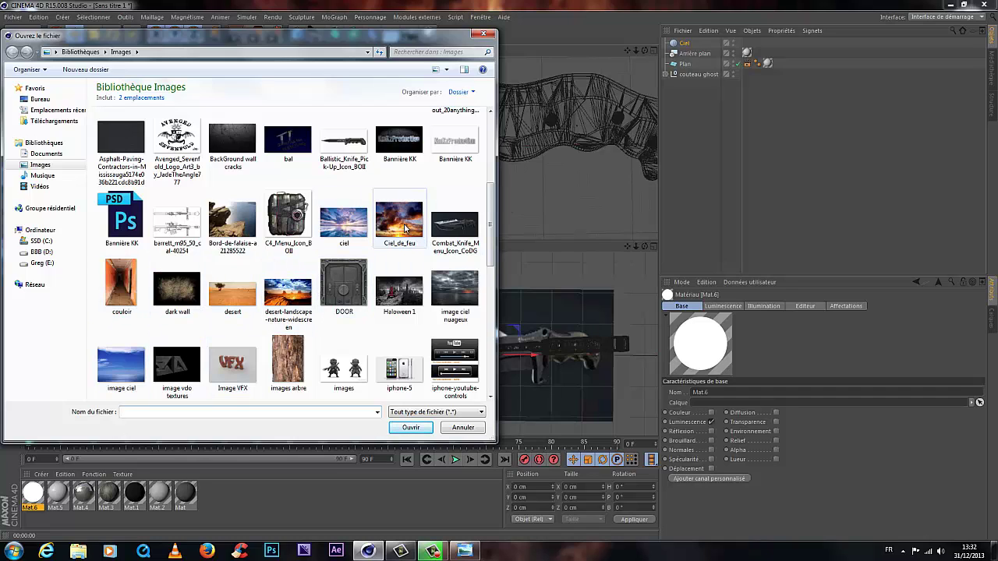
drag(485, 221, 495, 251)
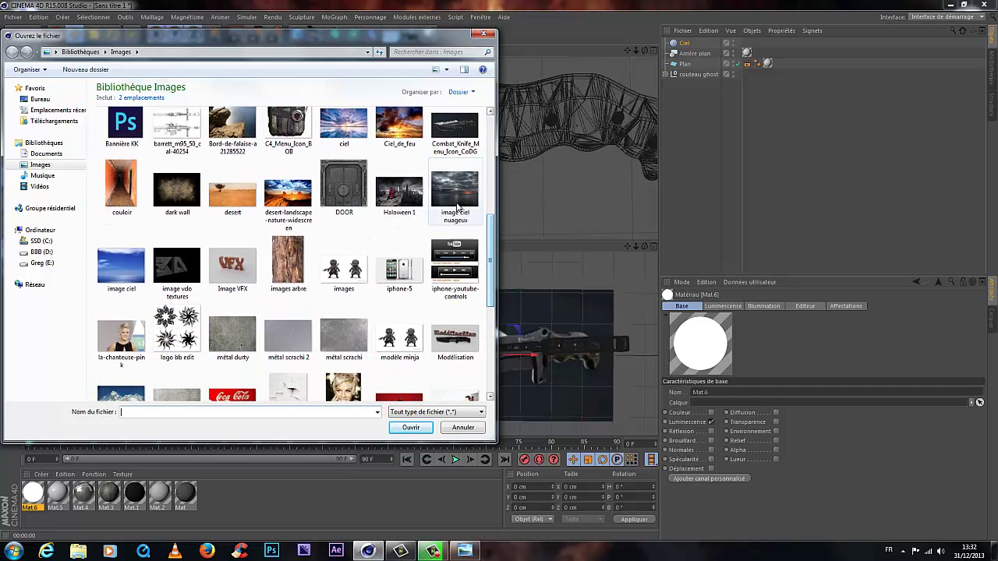
click(455, 191)
click(408, 429)
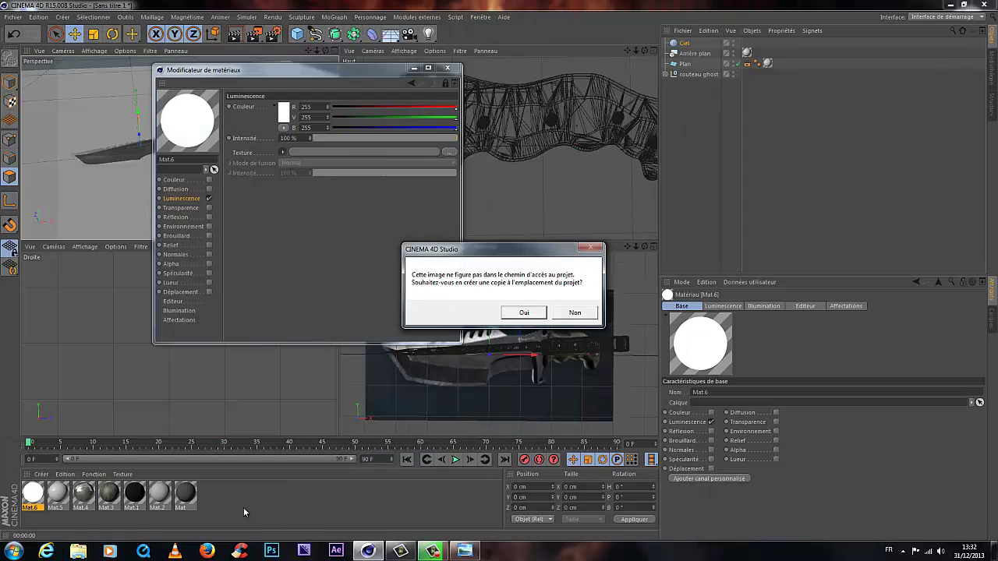
click(574, 312)
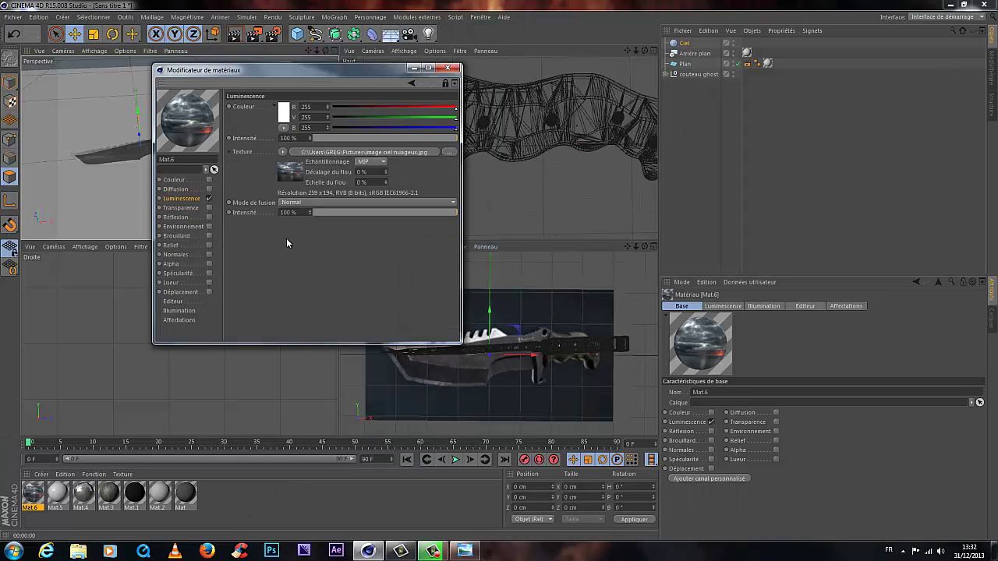
Step: Set the exposure of the cloudy sky image to 0.87
click(293, 163)
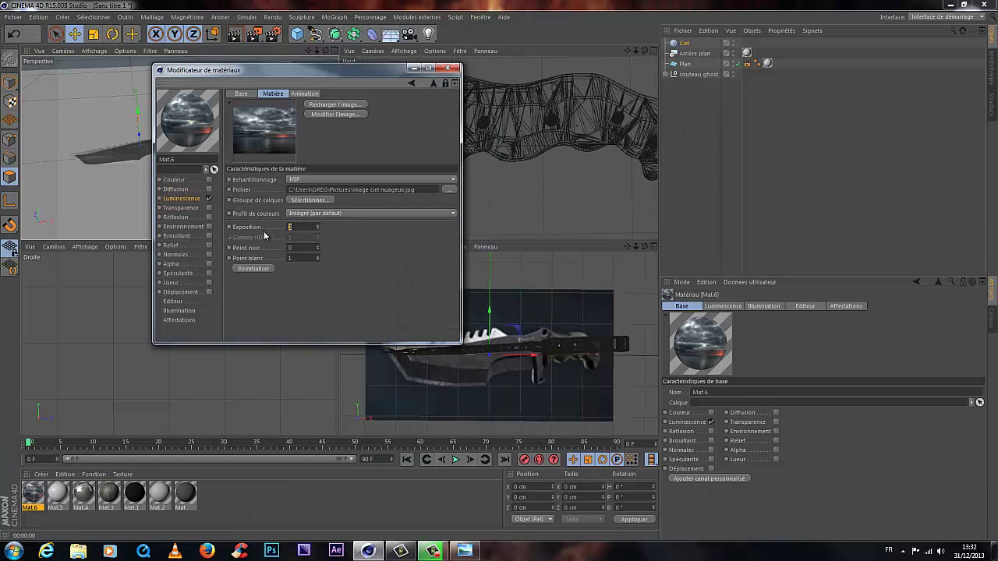
text(.87)
key(Return)
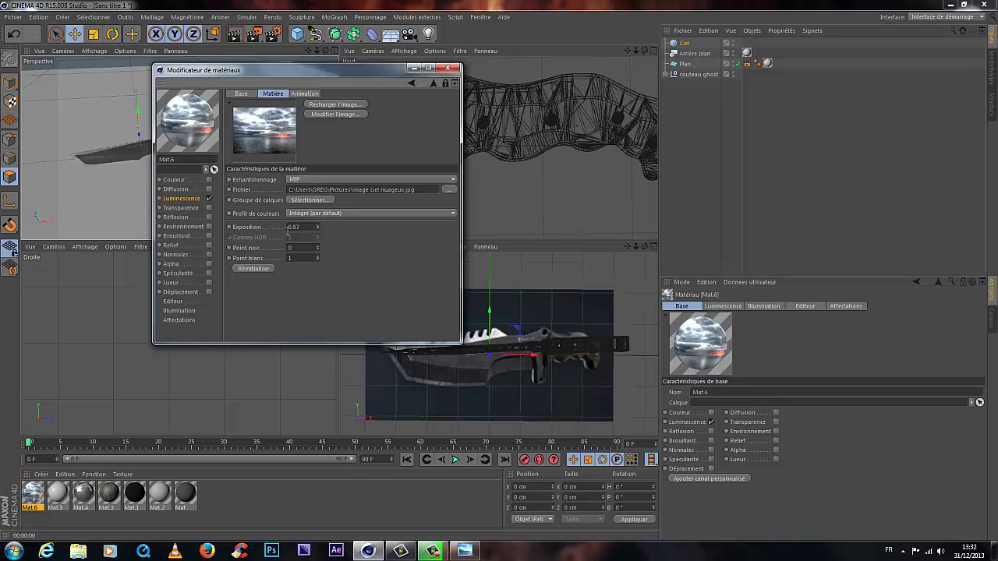
key(Return)
Step: Wrap the luminescence texture in a Calque shader and open its layer settings
click(181, 199)
click(288, 152)
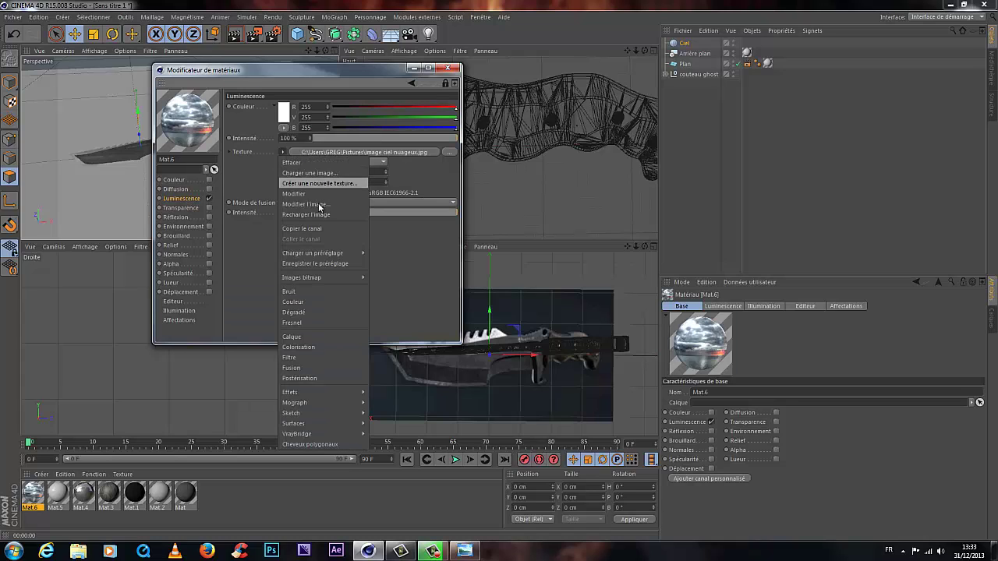
click(312, 336)
click(364, 153)
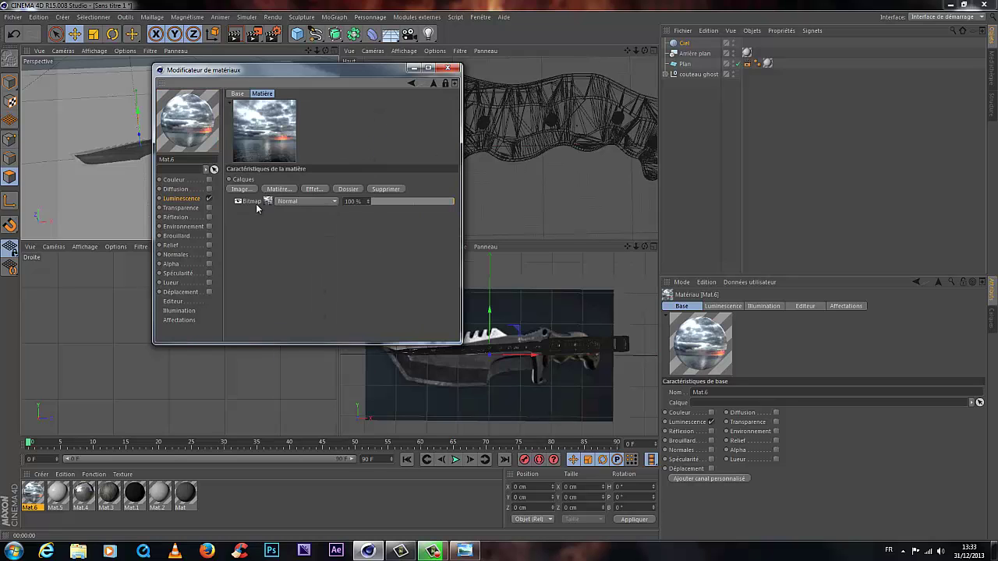
Step: Add a Couleur layer above the bitmap and set it to a pale aqua, RGB 199, 231, 227
click(292, 190)
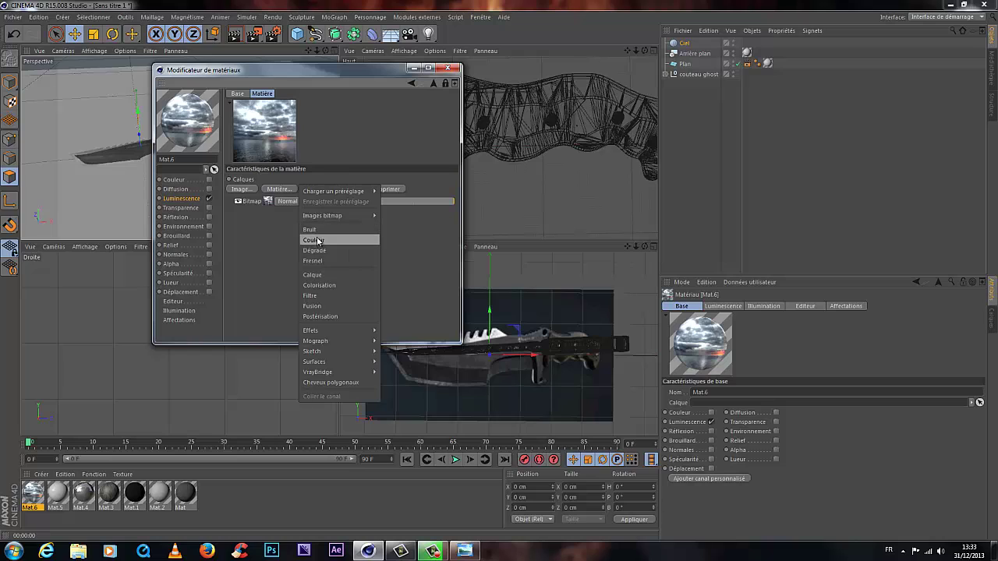
click(312, 240)
click(272, 200)
click(275, 191)
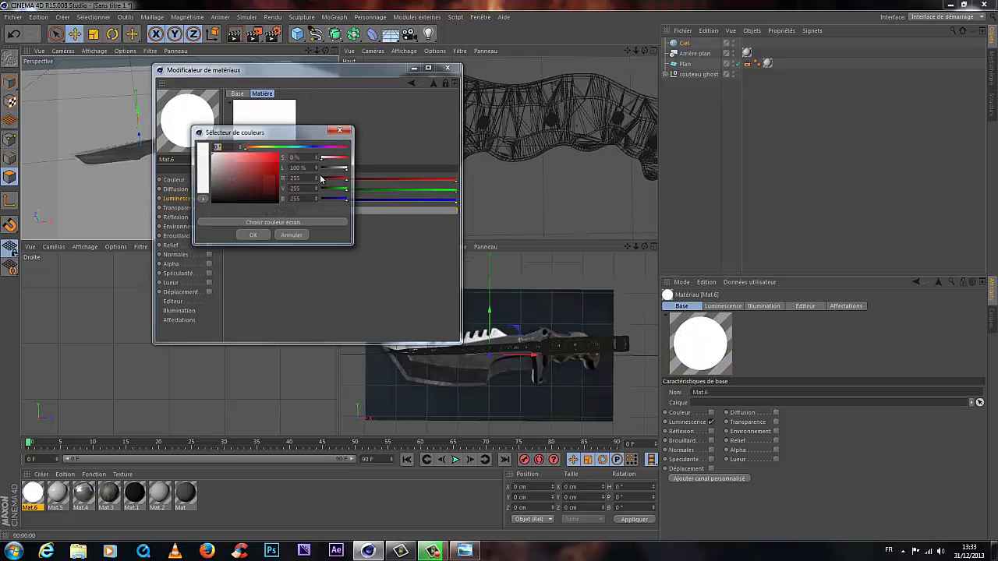
drag(249, 148, 295, 158)
drag(226, 170, 220, 160)
click(251, 235)
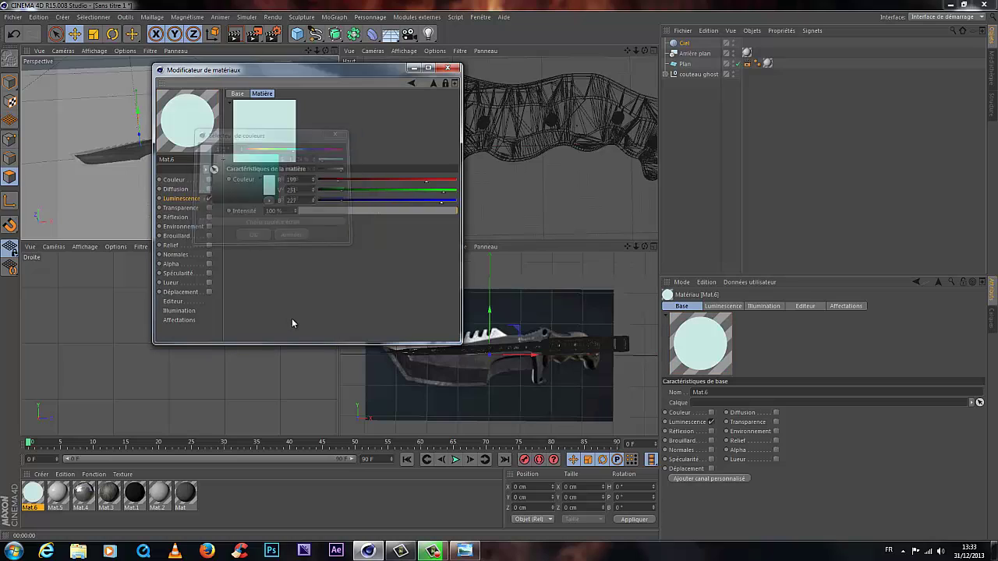
Step: Blend the Couleur layer in Superposition mode at 19 %, and apply the sky material to the Ciel object
click(184, 199)
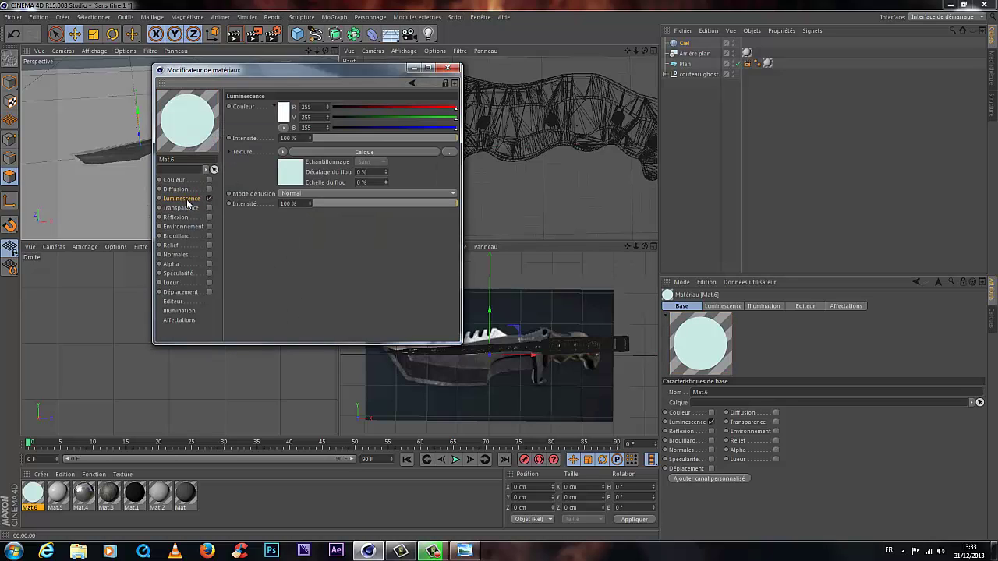
click(381, 153)
click(319, 204)
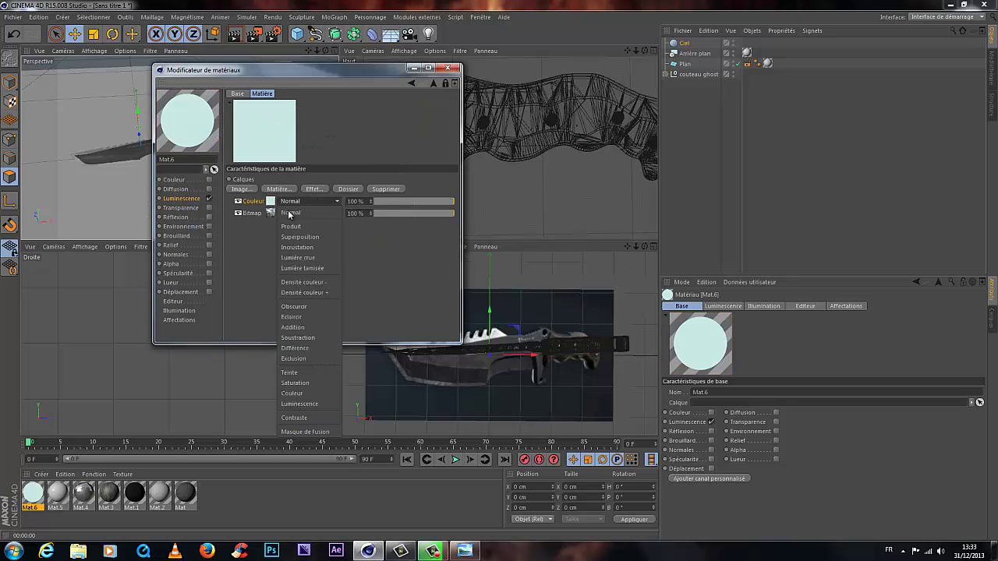
click(306, 243)
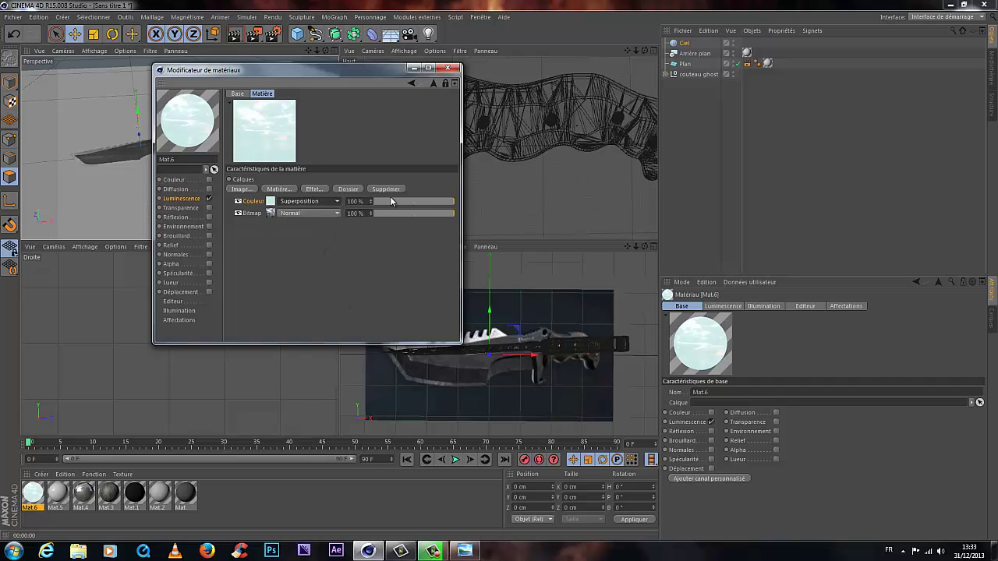
mouse_move(391, 201)
mouse_down()
mouse_move(436, 201)
mouse_move(399, 204)
mouse_up()
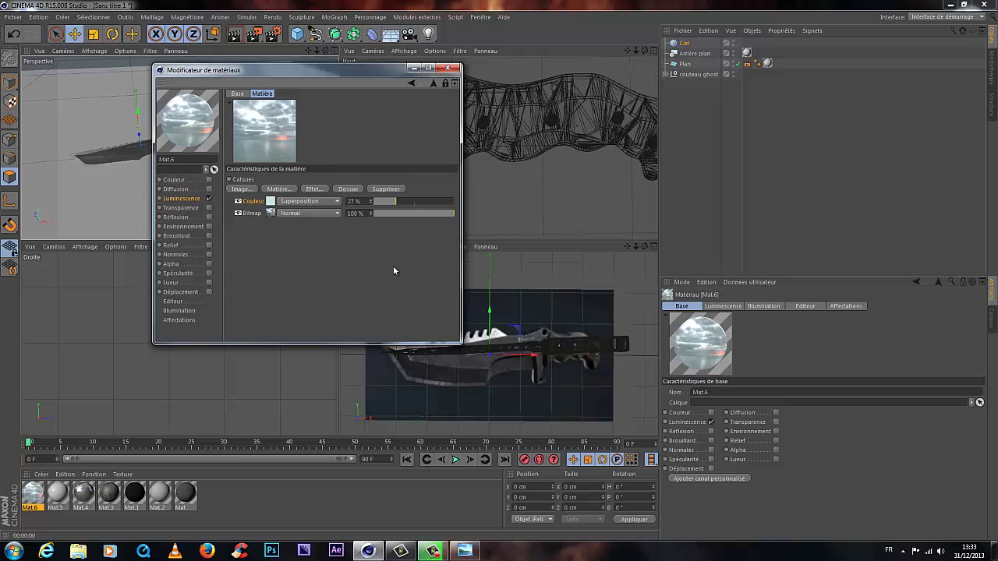
drag(393, 204, 389, 202)
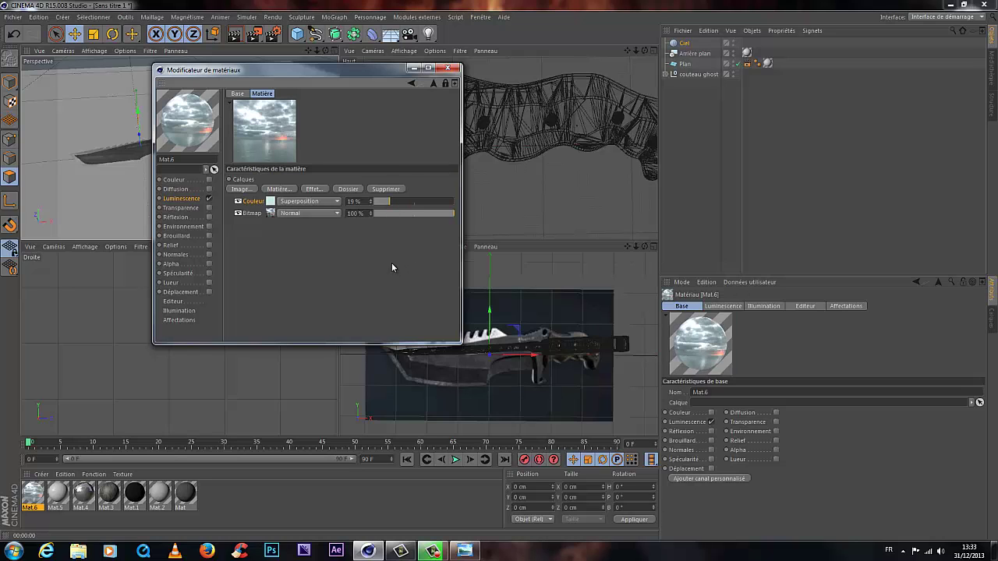
click(448, 68)
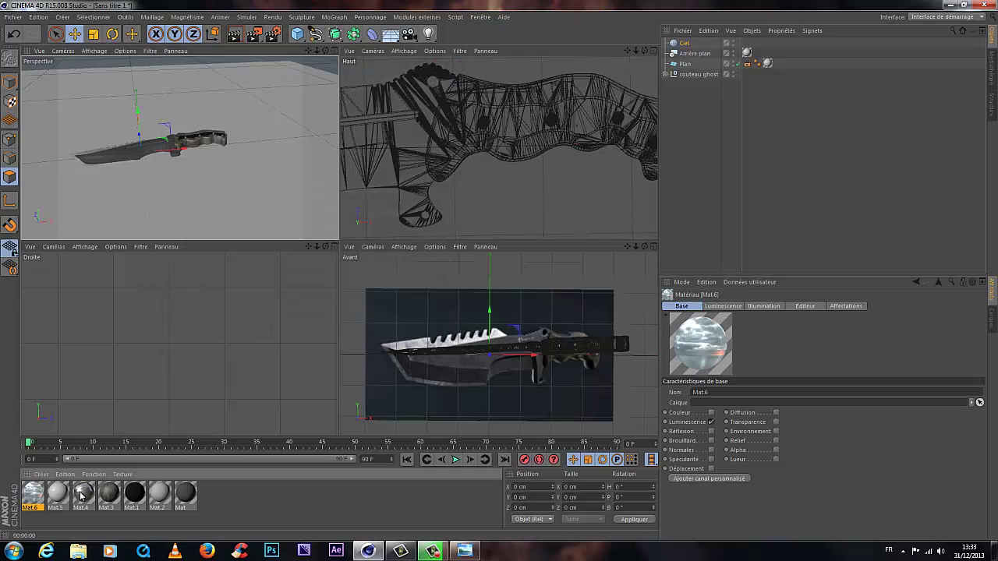
drag(31, 487, 686, 42)
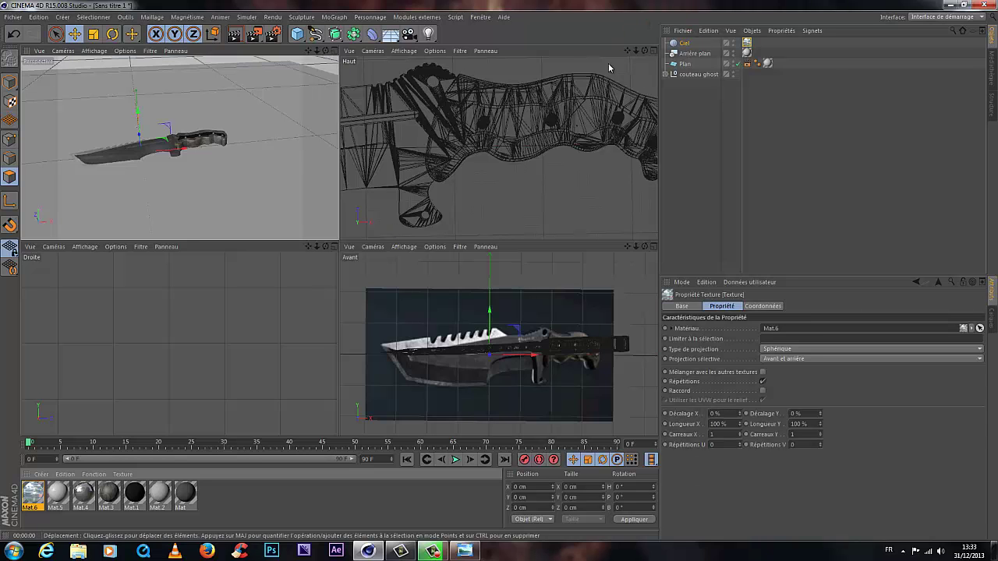
Step: Set the render output size to 1280 pixels wide and 770 pixels high
click(273, 33)
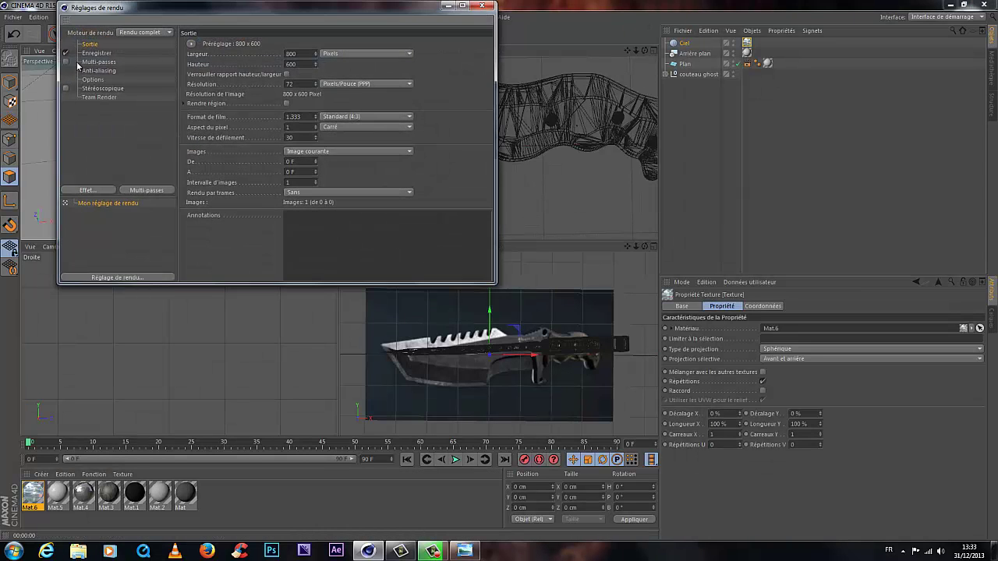
drag(312, 53, 201, 50)
key(Tab)
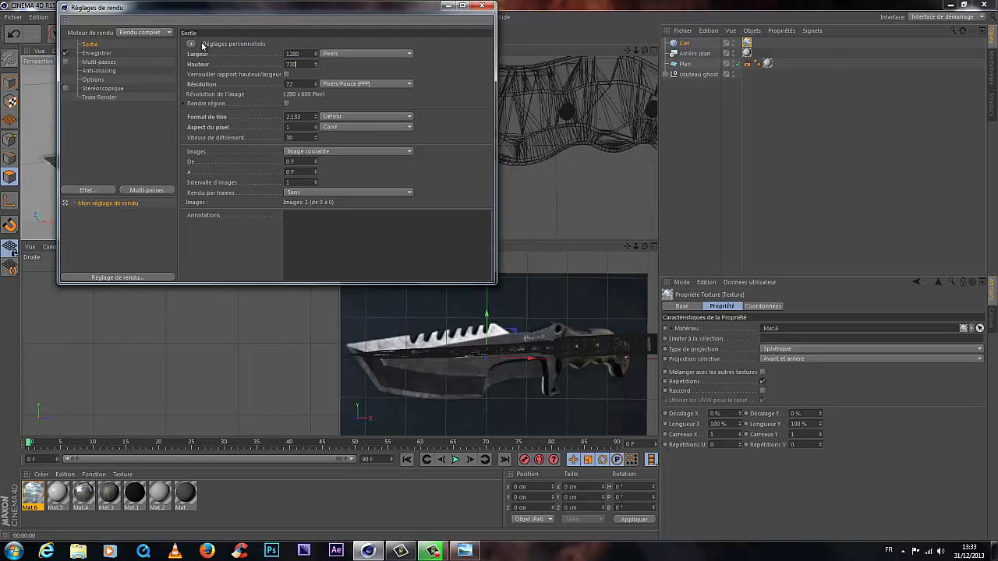
key(Return)
Step: Set the render's anti-aliasing to Au mieux with a maximum level of 2x2
click(115, 70)
click(288, 47)
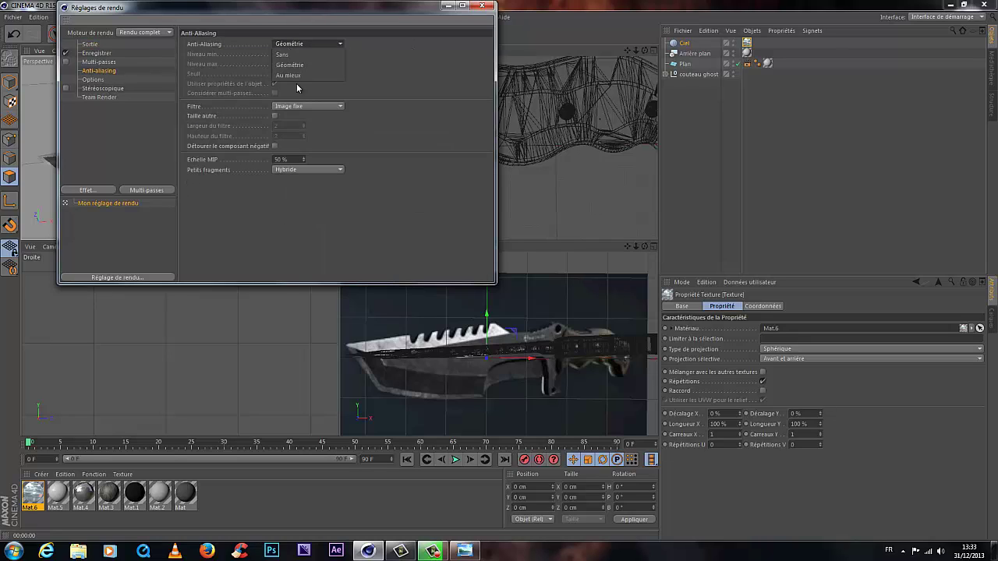
click(293, 74)
click(289, 63)
click(292, 94)
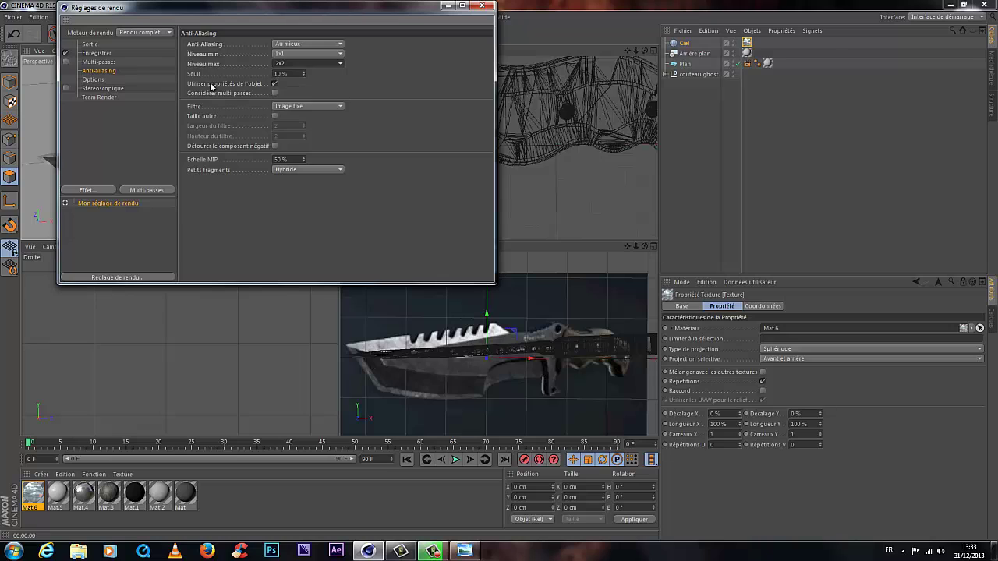
Step: Add the Illumination globale and Occlusion ambiante effects to the render settings
click(98, 118)
click(99, 193)
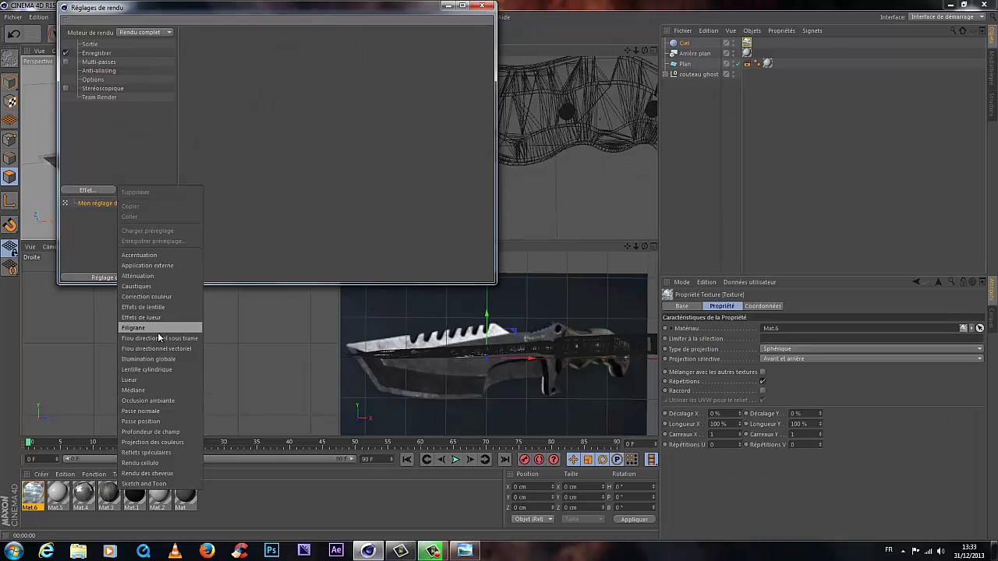
click(152, 359)
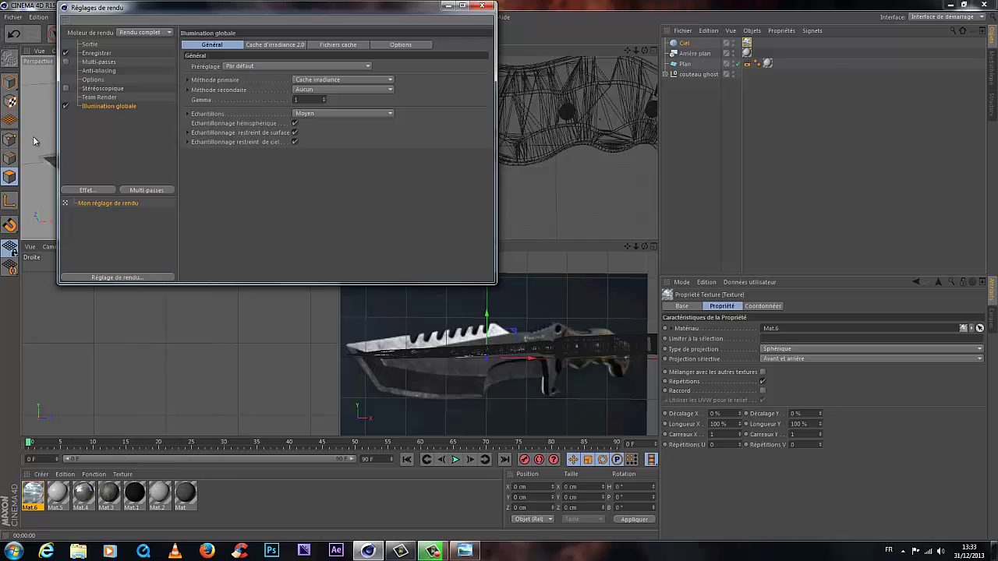
click(88, 191)
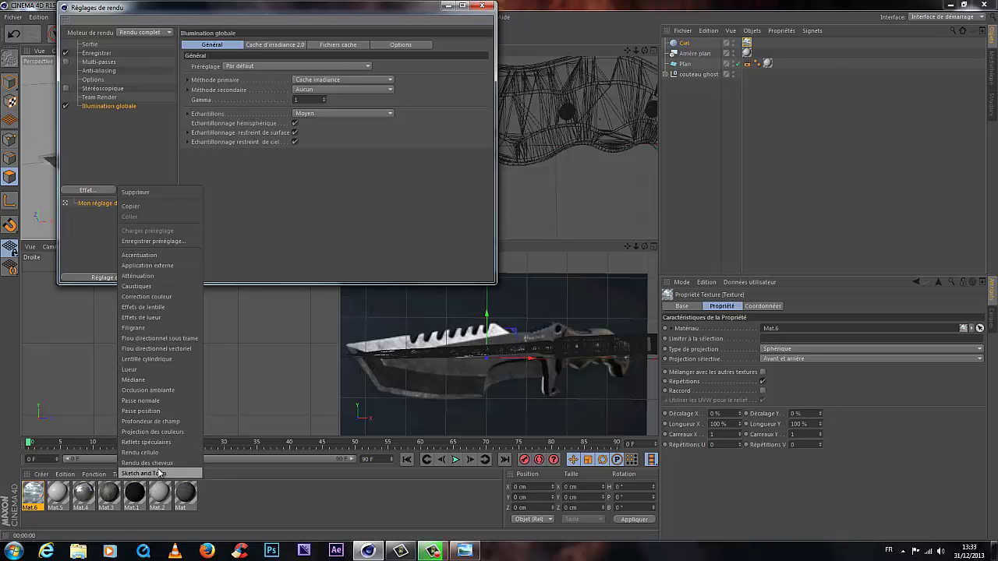
click(148, 390)
Step: Lower the global illumination quality, with samples set to Bas and the irradiance cache's record density set to Basse
click(121, 97)
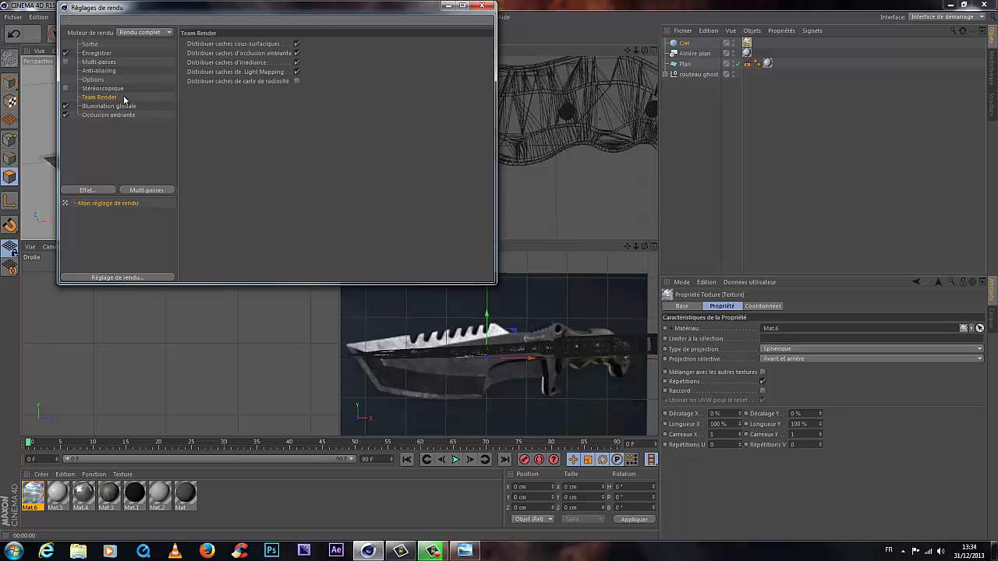
click(117, 106)
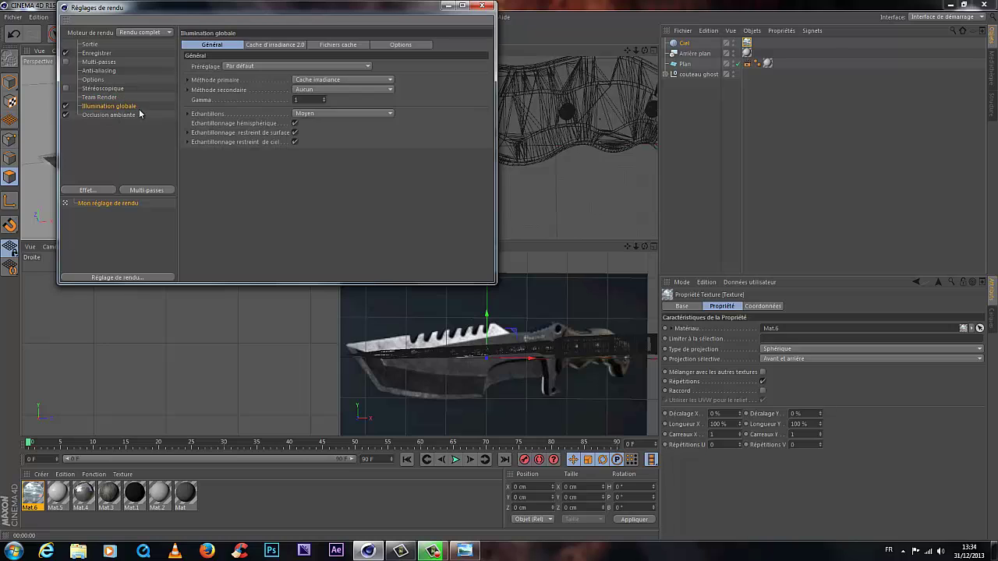
click(324, 115)
click(338, 143)
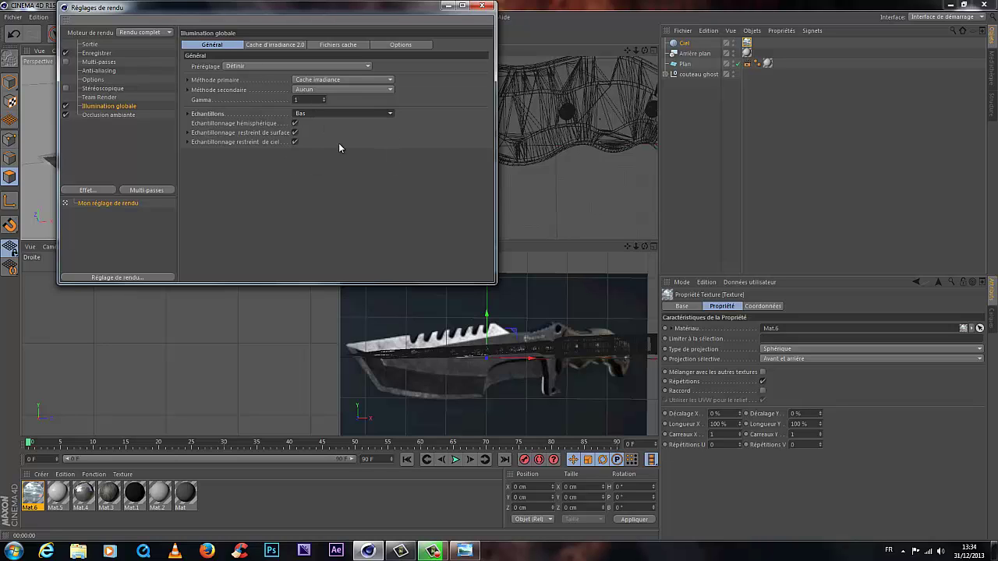
click(257, 45)
click(294, 66)
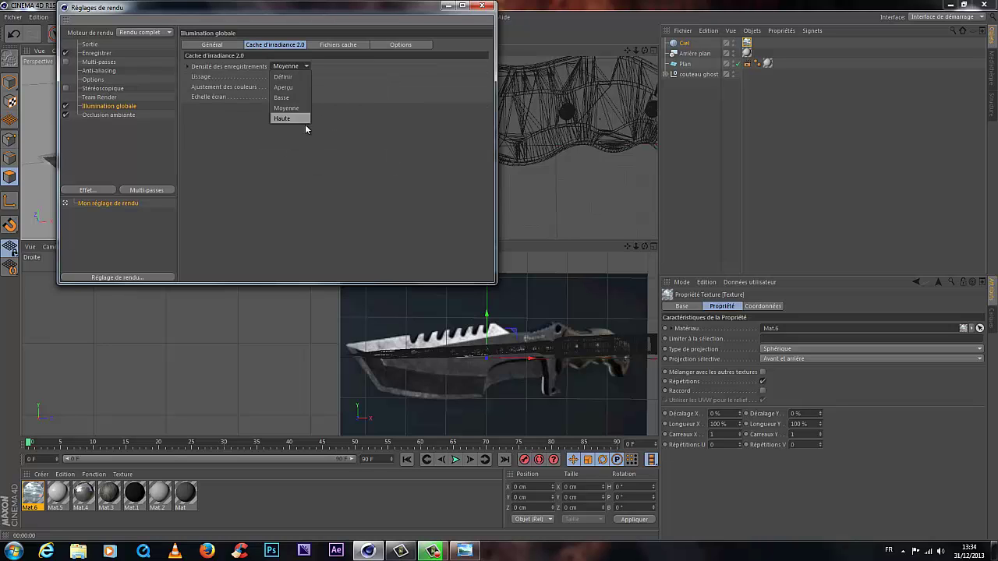
click(290, 97)
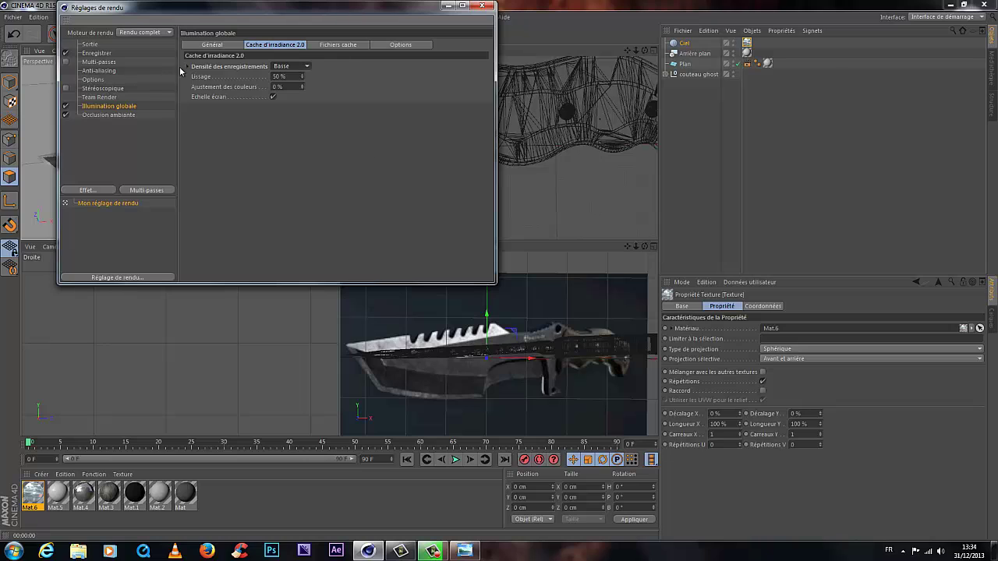
Step: Set the ambient occlusion gradient's black end to RGB 18, 17, 17 and shift its white knot and midpoint slightly towards the dark end
click(110, 115)
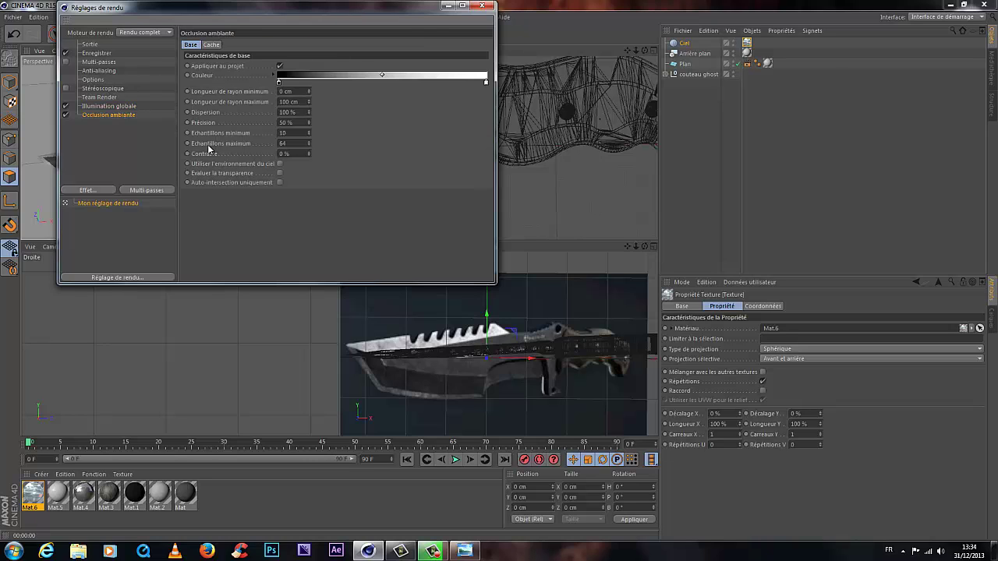
double_click(279, 83)
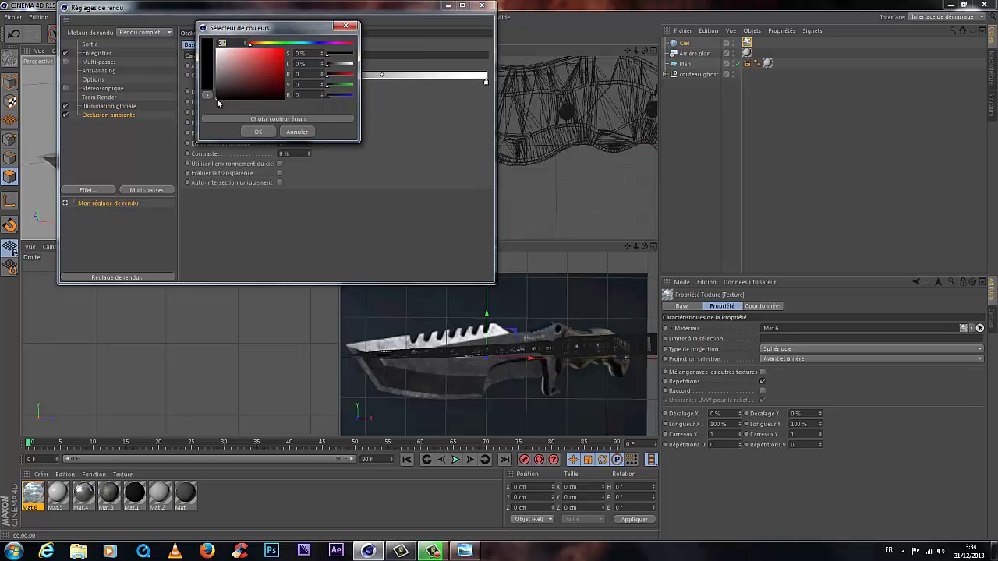
click(217, 100)
drag(217, 96, 218, 96)
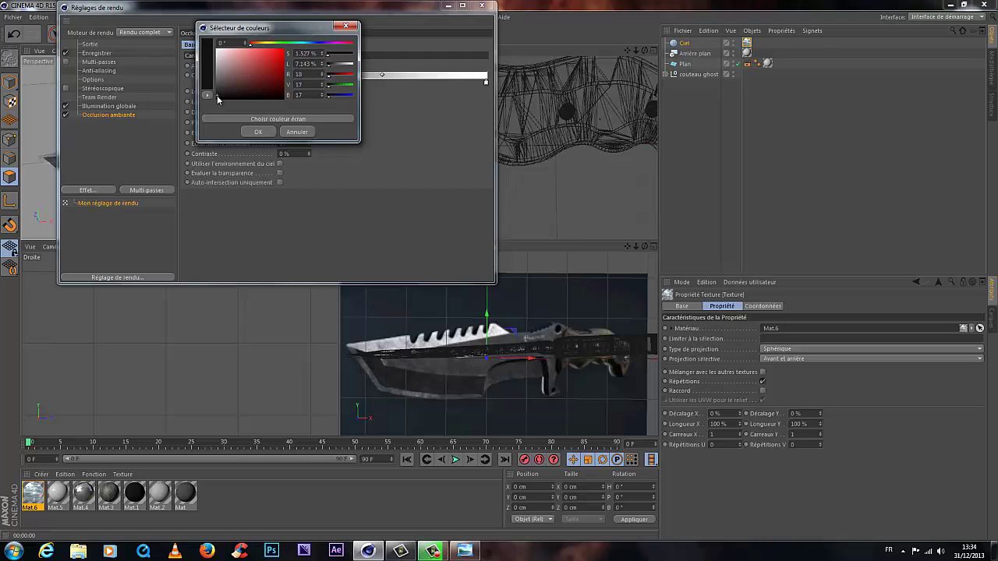
click(258, 133)
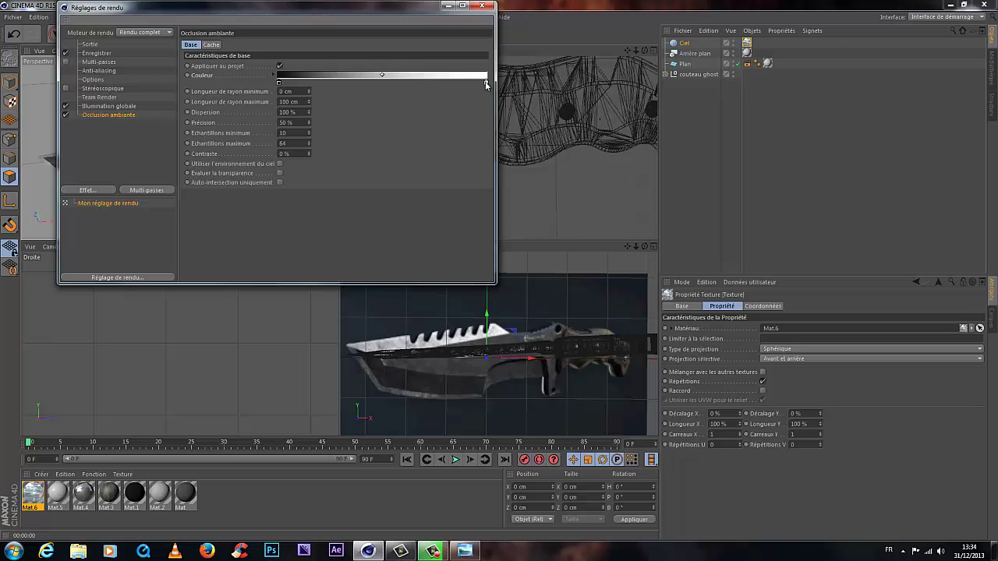
mouse_move(486, 84)
mouse_down()
mouse_move(449, 82)
mouse_move(469, 82)
mouse_up()
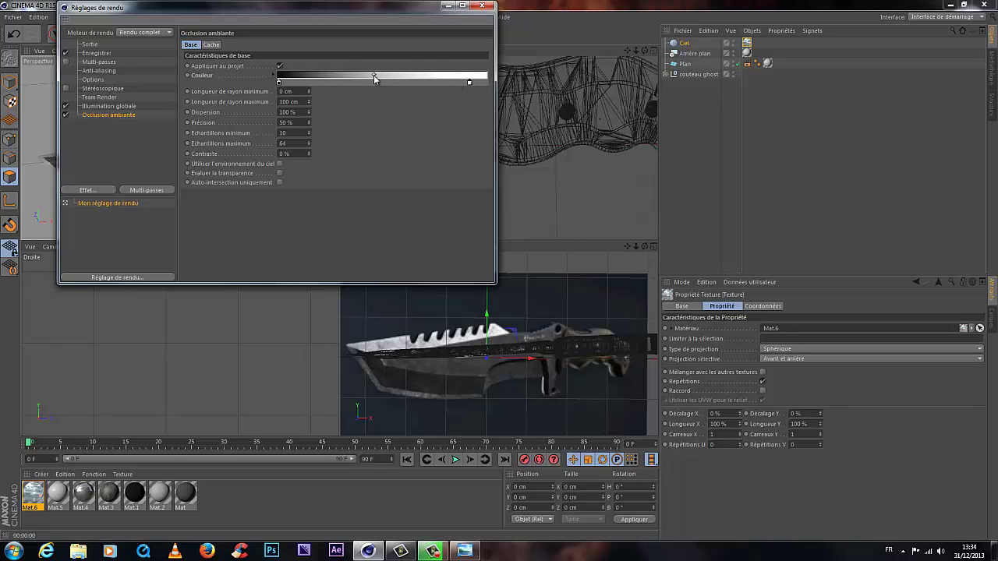
drag(375, 78, 371, 80)
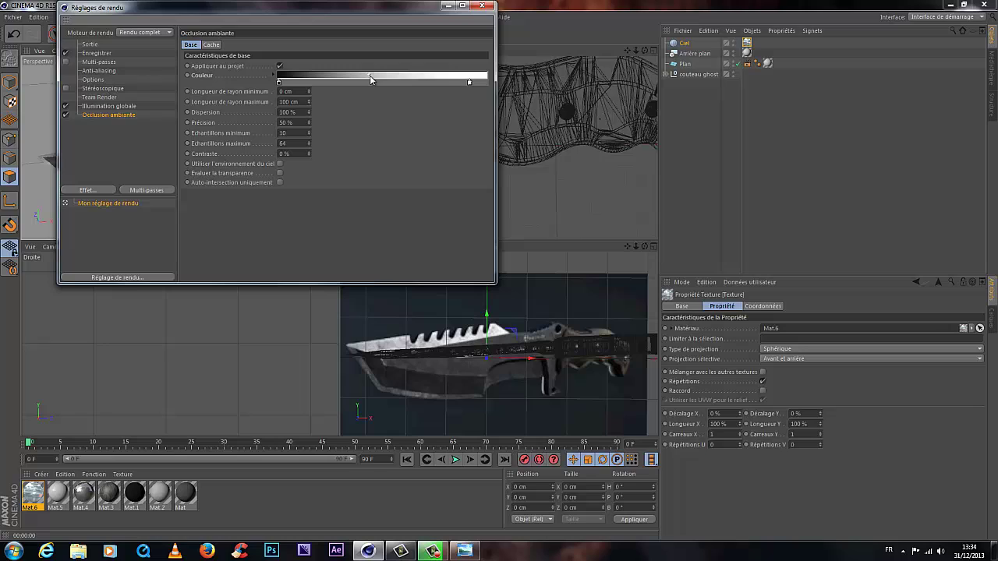
Step: Set the ambient occlusion's maximum ray length to 300 cm, minimum samples to 8 and maximum samples to 100
click(307, 101)
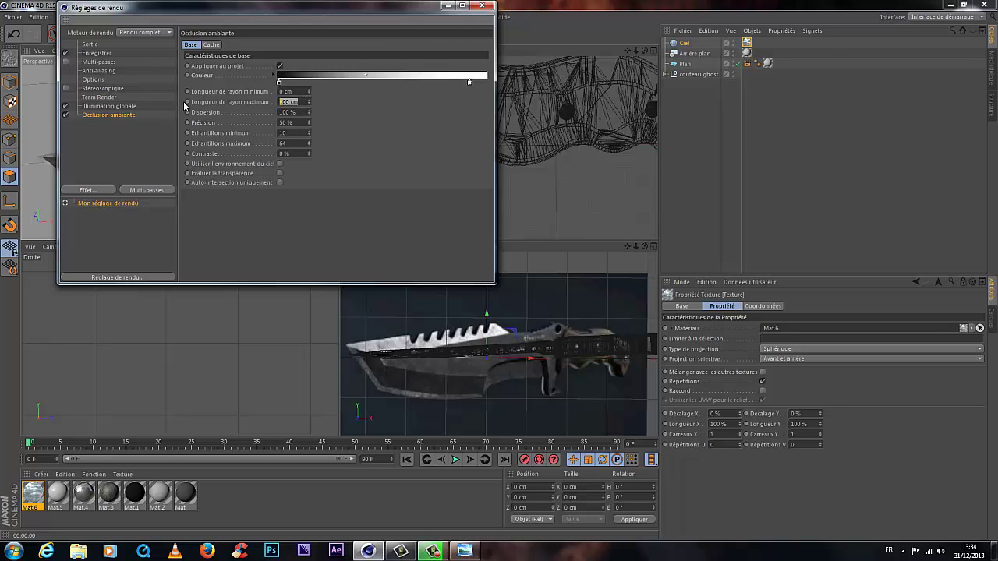
text(30)
key(Tab)
key(Tab)
key(Tab)
text(8)
key(Tab)
key(Tab)
key(shift+Tab)
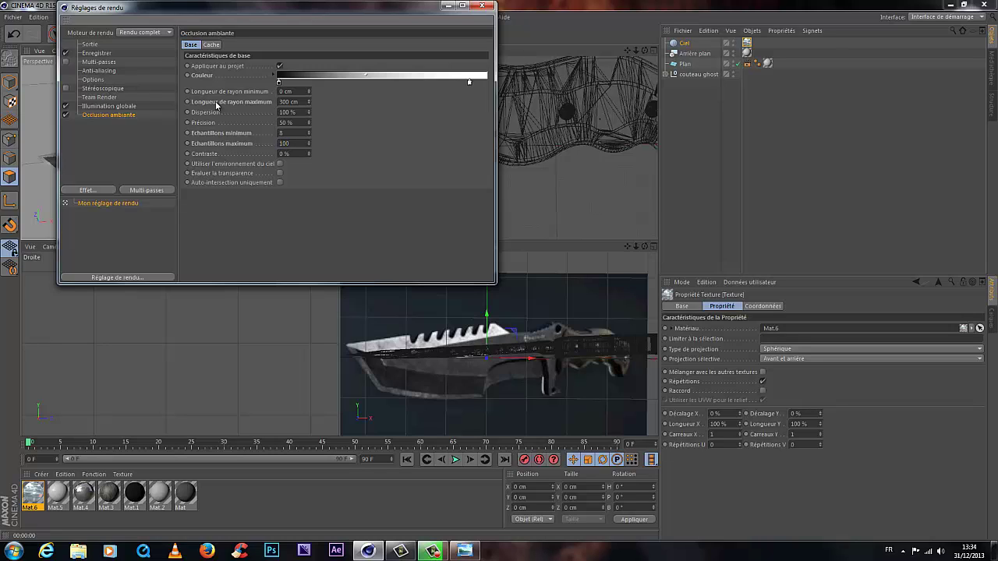
click(129, 159)
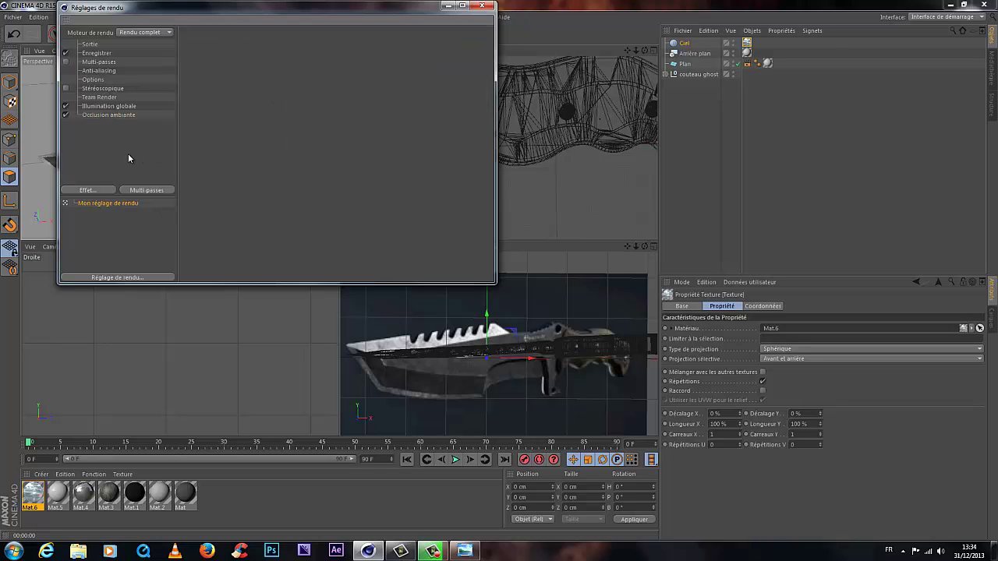
Step: Close the render settings and render a preview of the knife in the maximized perspective view
click(482, 7)
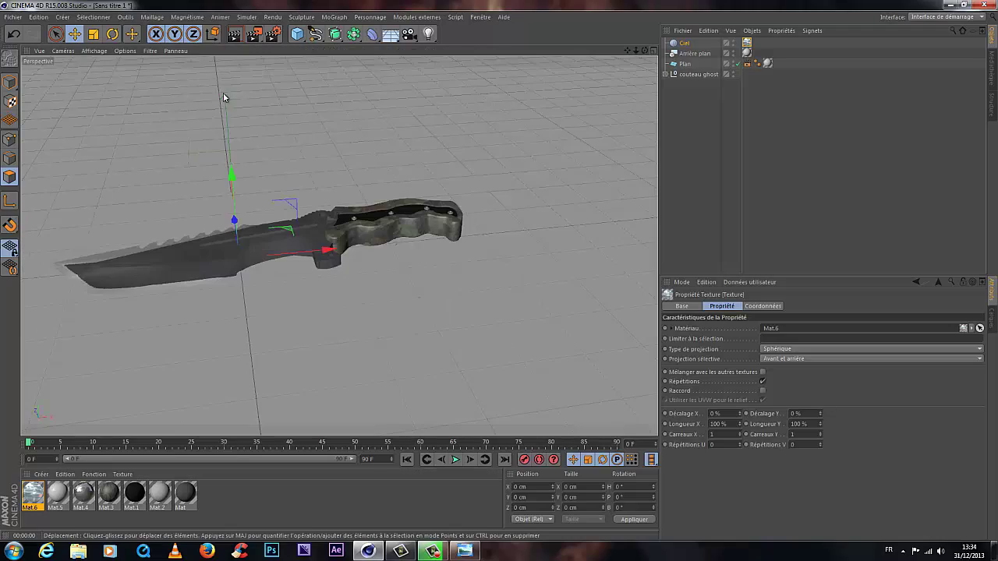
click(334, 51)
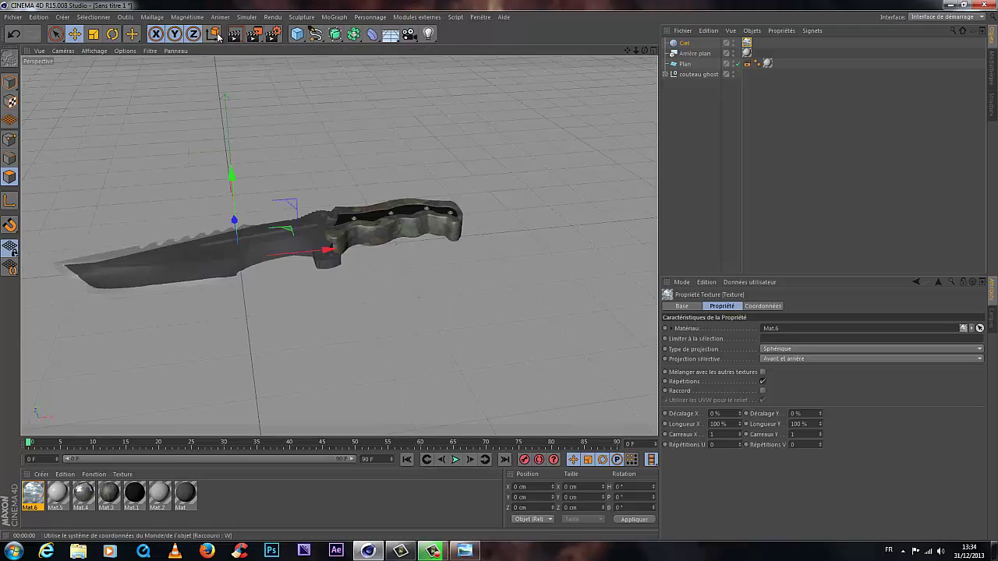
key(ctrl+r)
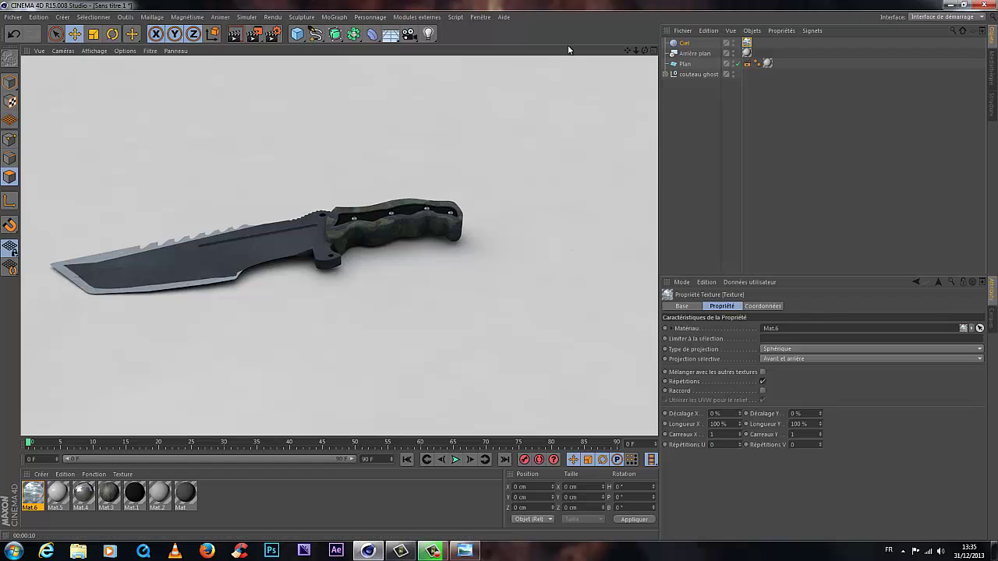
Step: Render another preview of the knife from a higher, nearly overhead angle
alt+drag(503, 278, 500, 267)
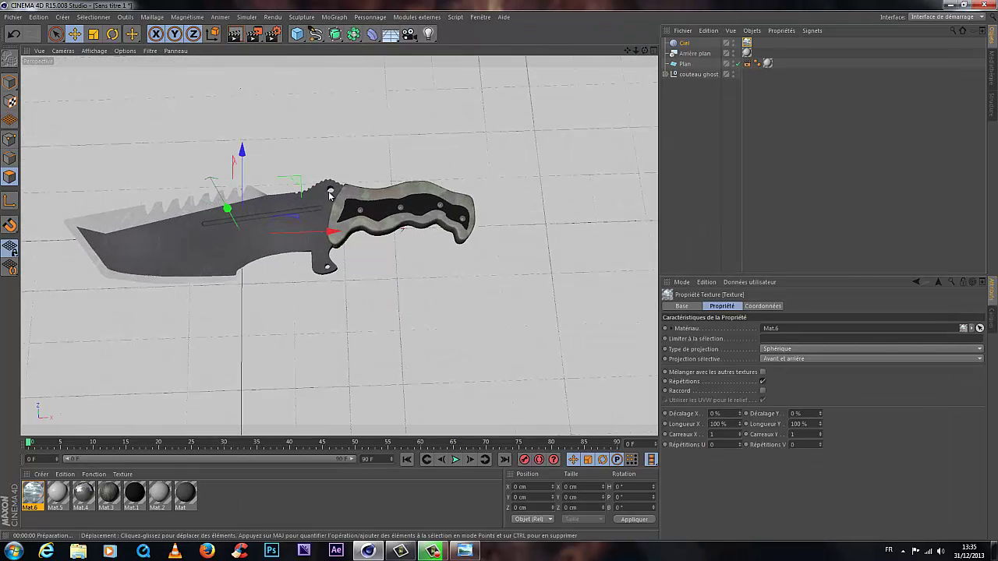
key(ctrl+r)
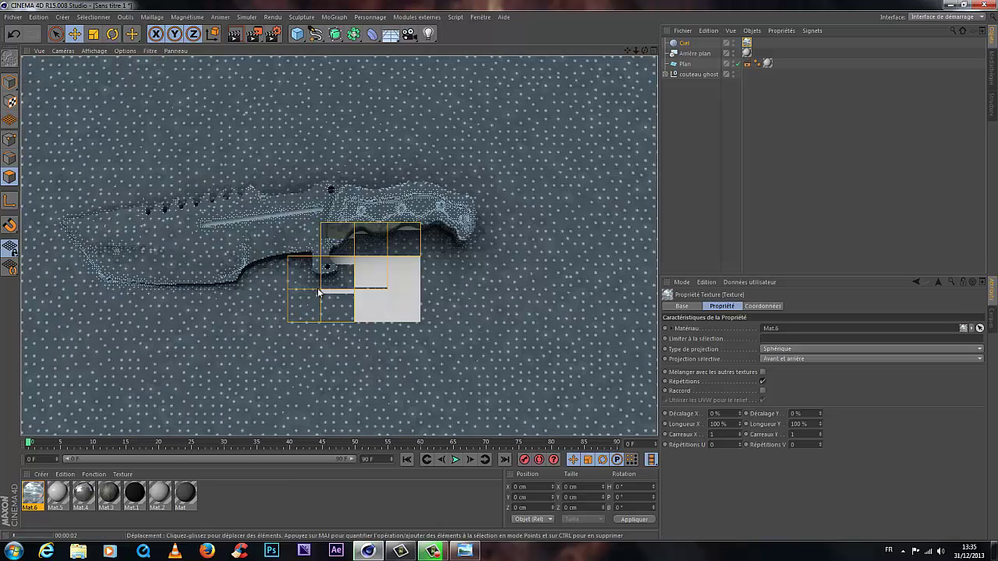